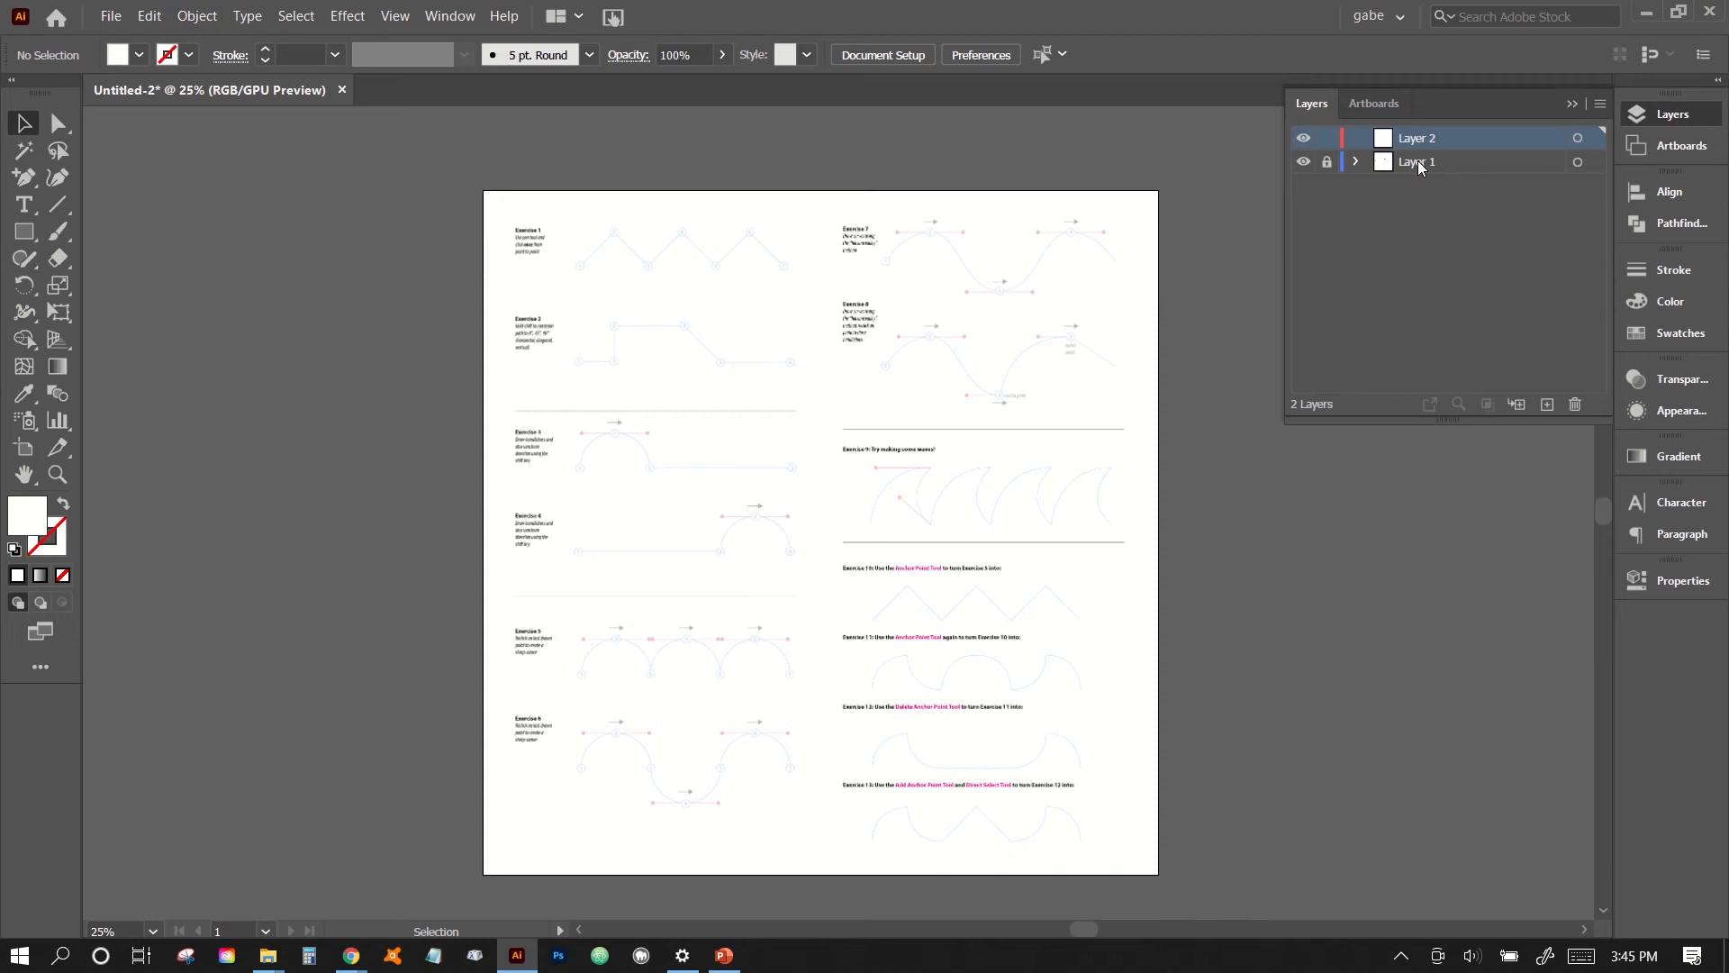
# - Rename Layer 1 as "reference" and Layer 2 as "linework"
pyautogui.doubleClick(1418, 163)
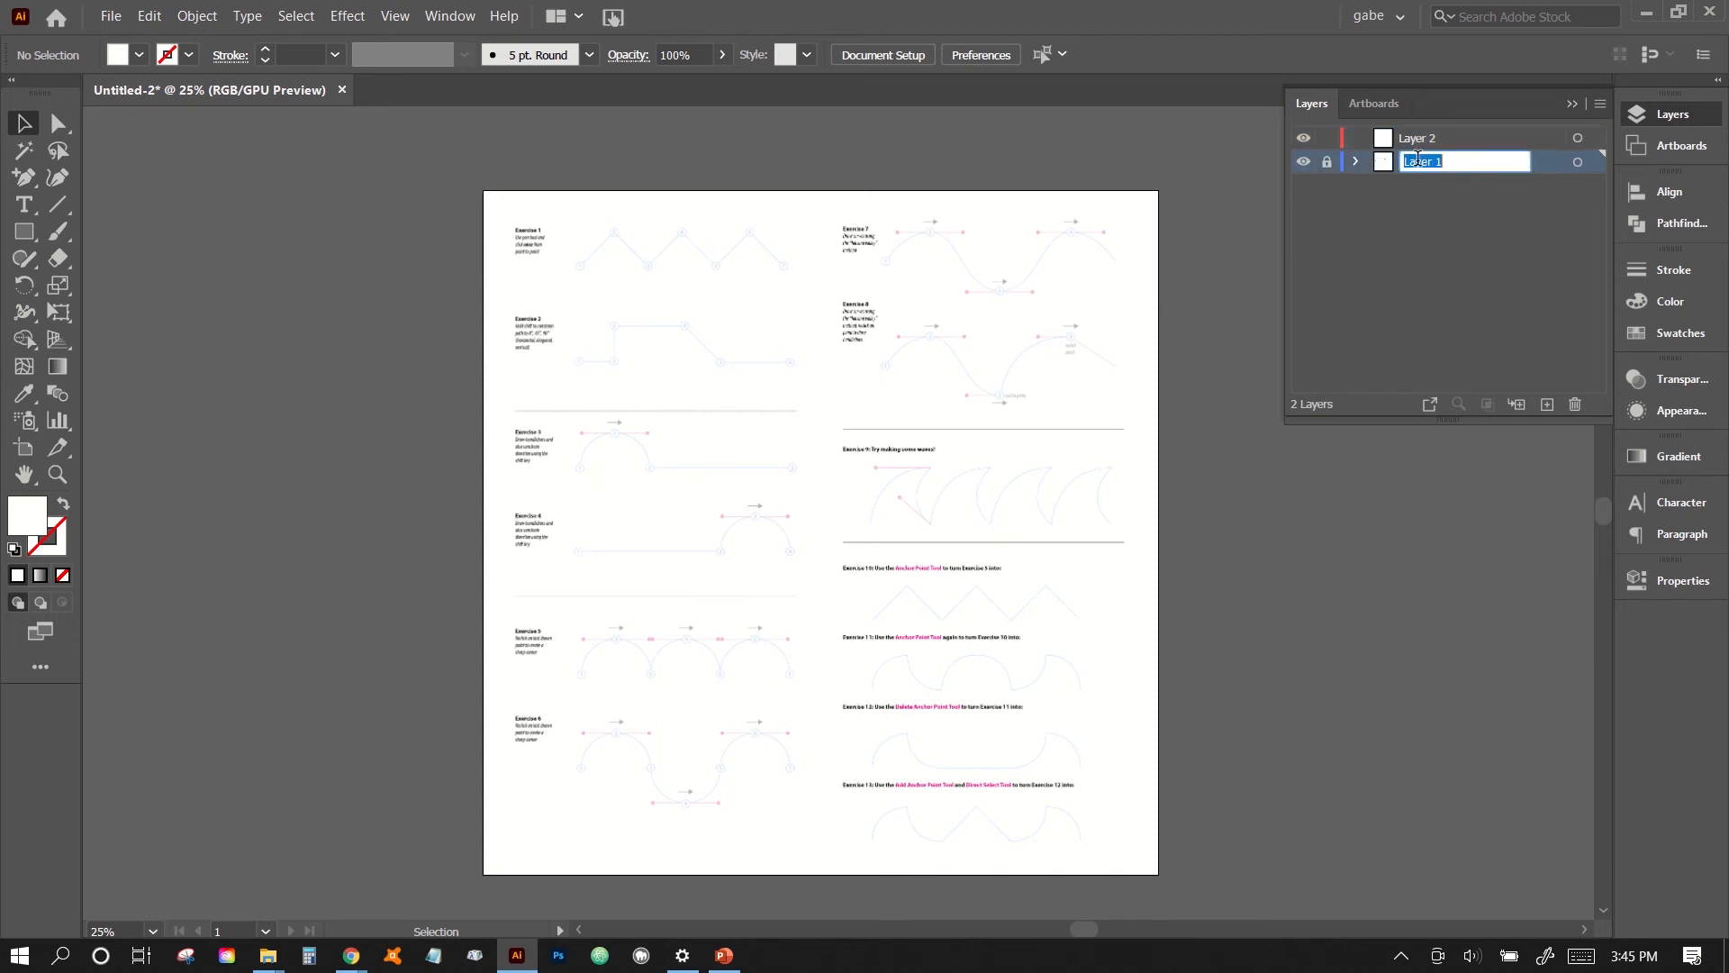
pyautogui.write('reference')
pyautogui.doubleClick(1412, 138)
pyautogui.write('linework')
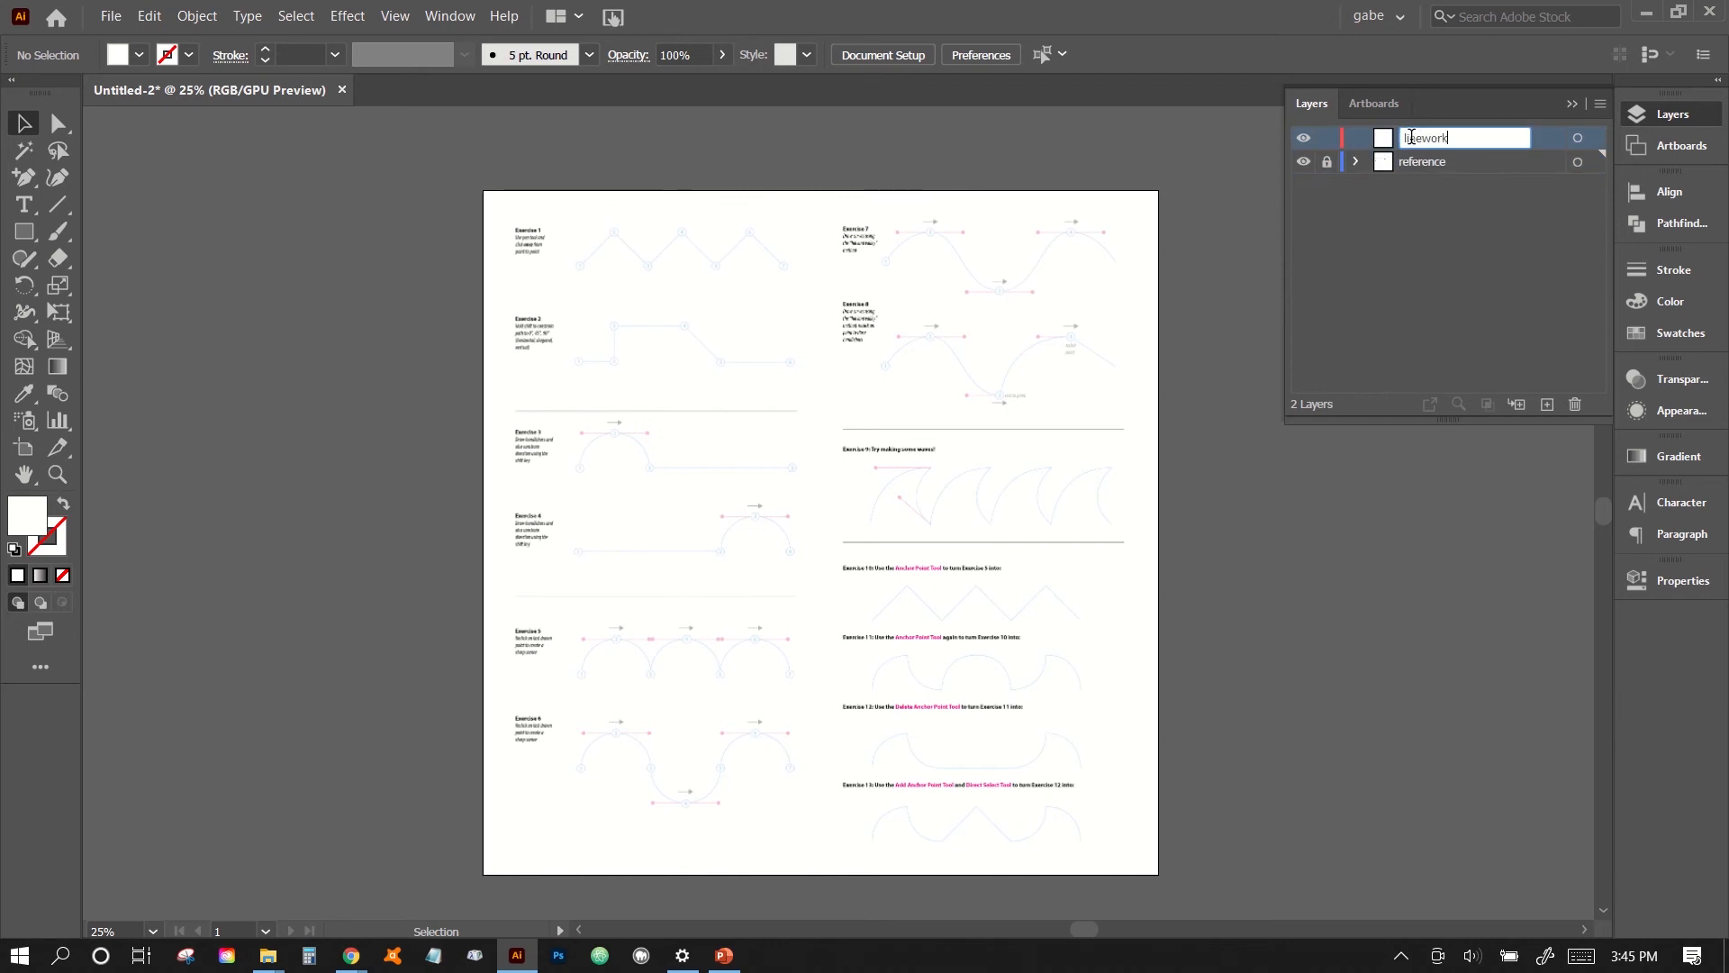
pyautogui.press('Return')
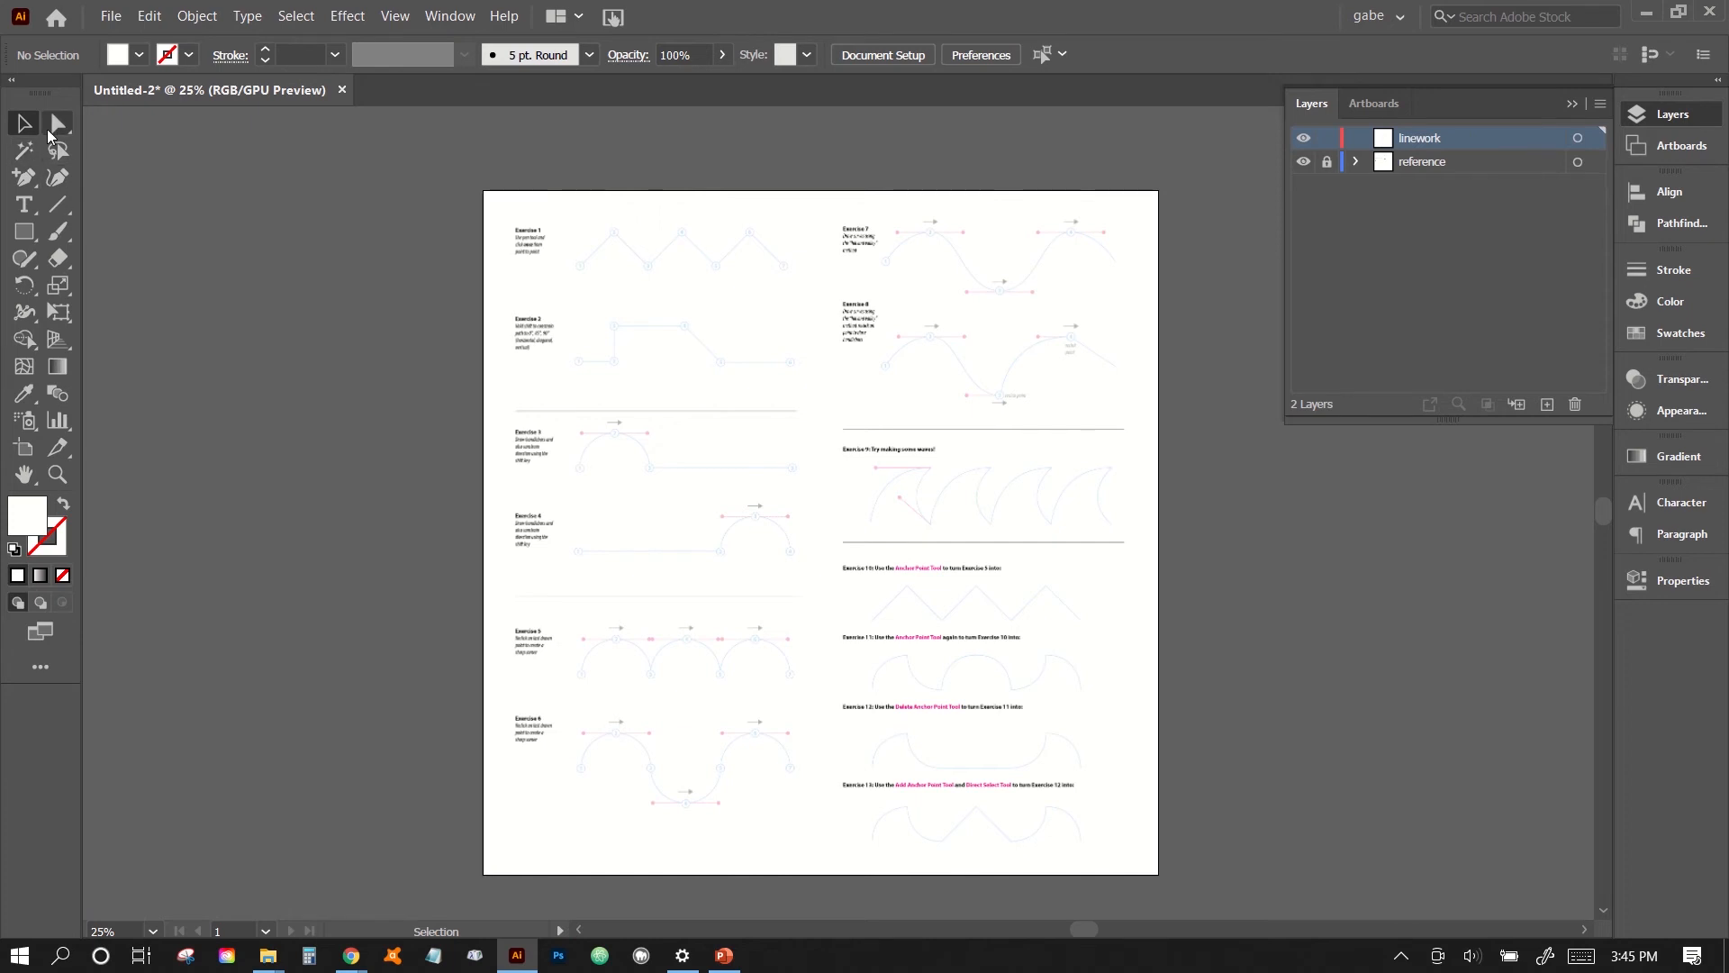
# - Choose the Pen tool and set it to no fill with a black 2 pt stroke
pyautogui.click(24, 180)
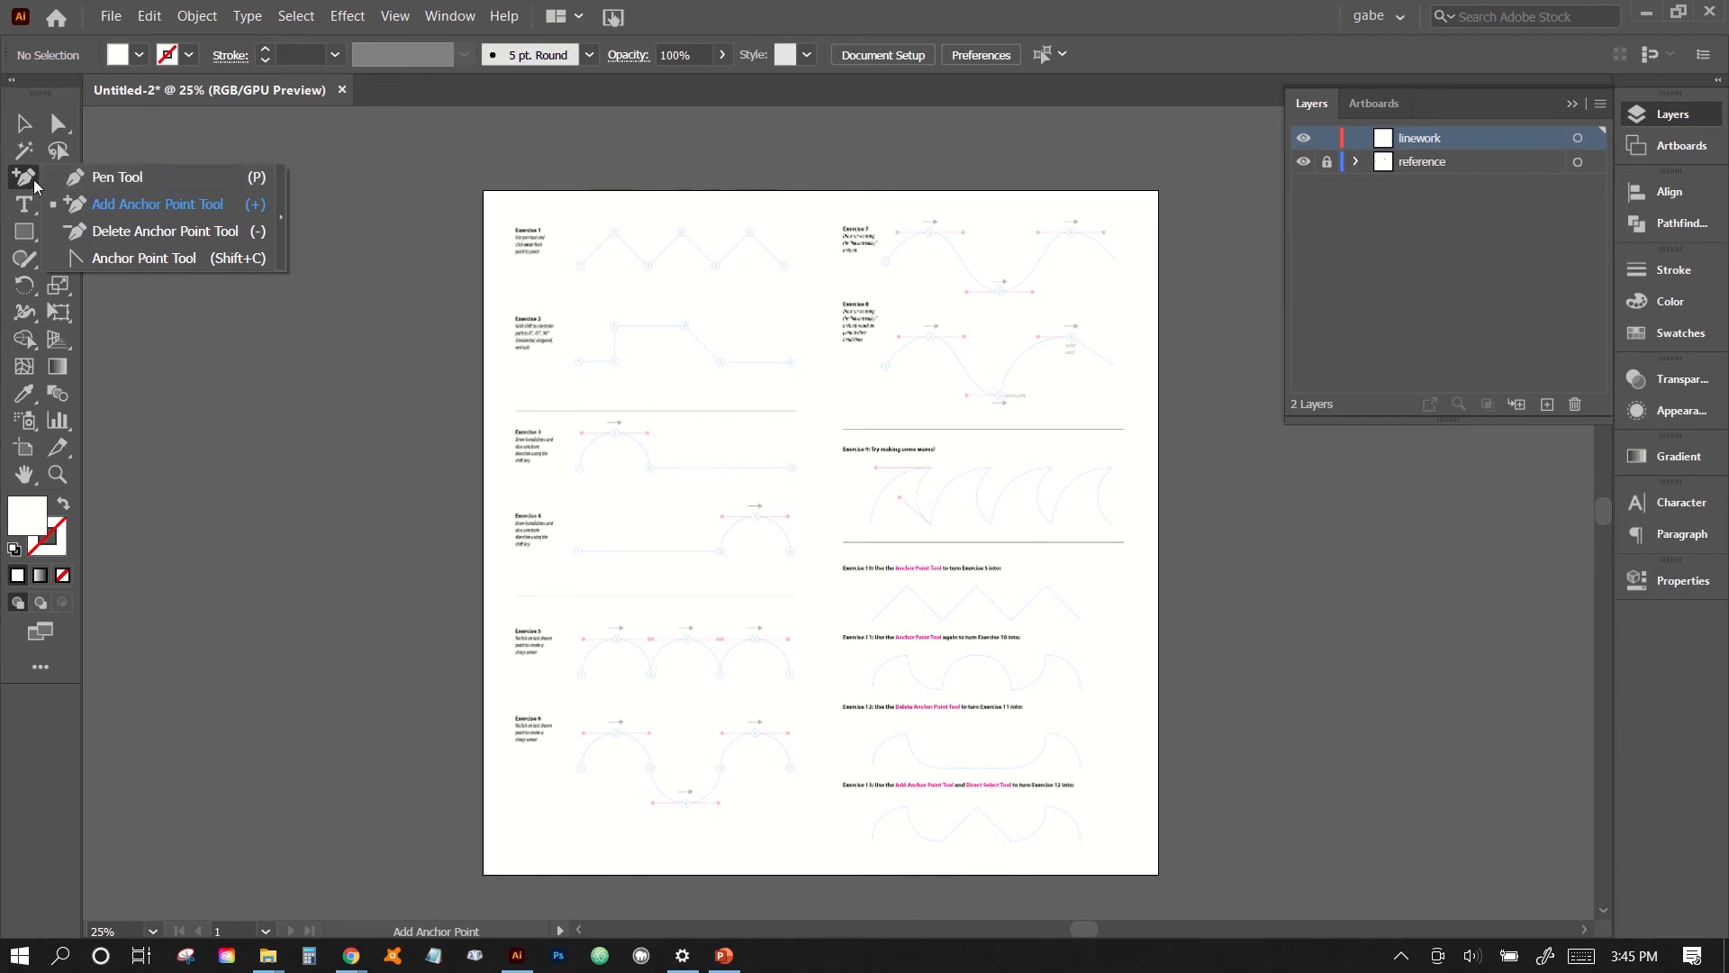
pyautogui.click(104, 179)
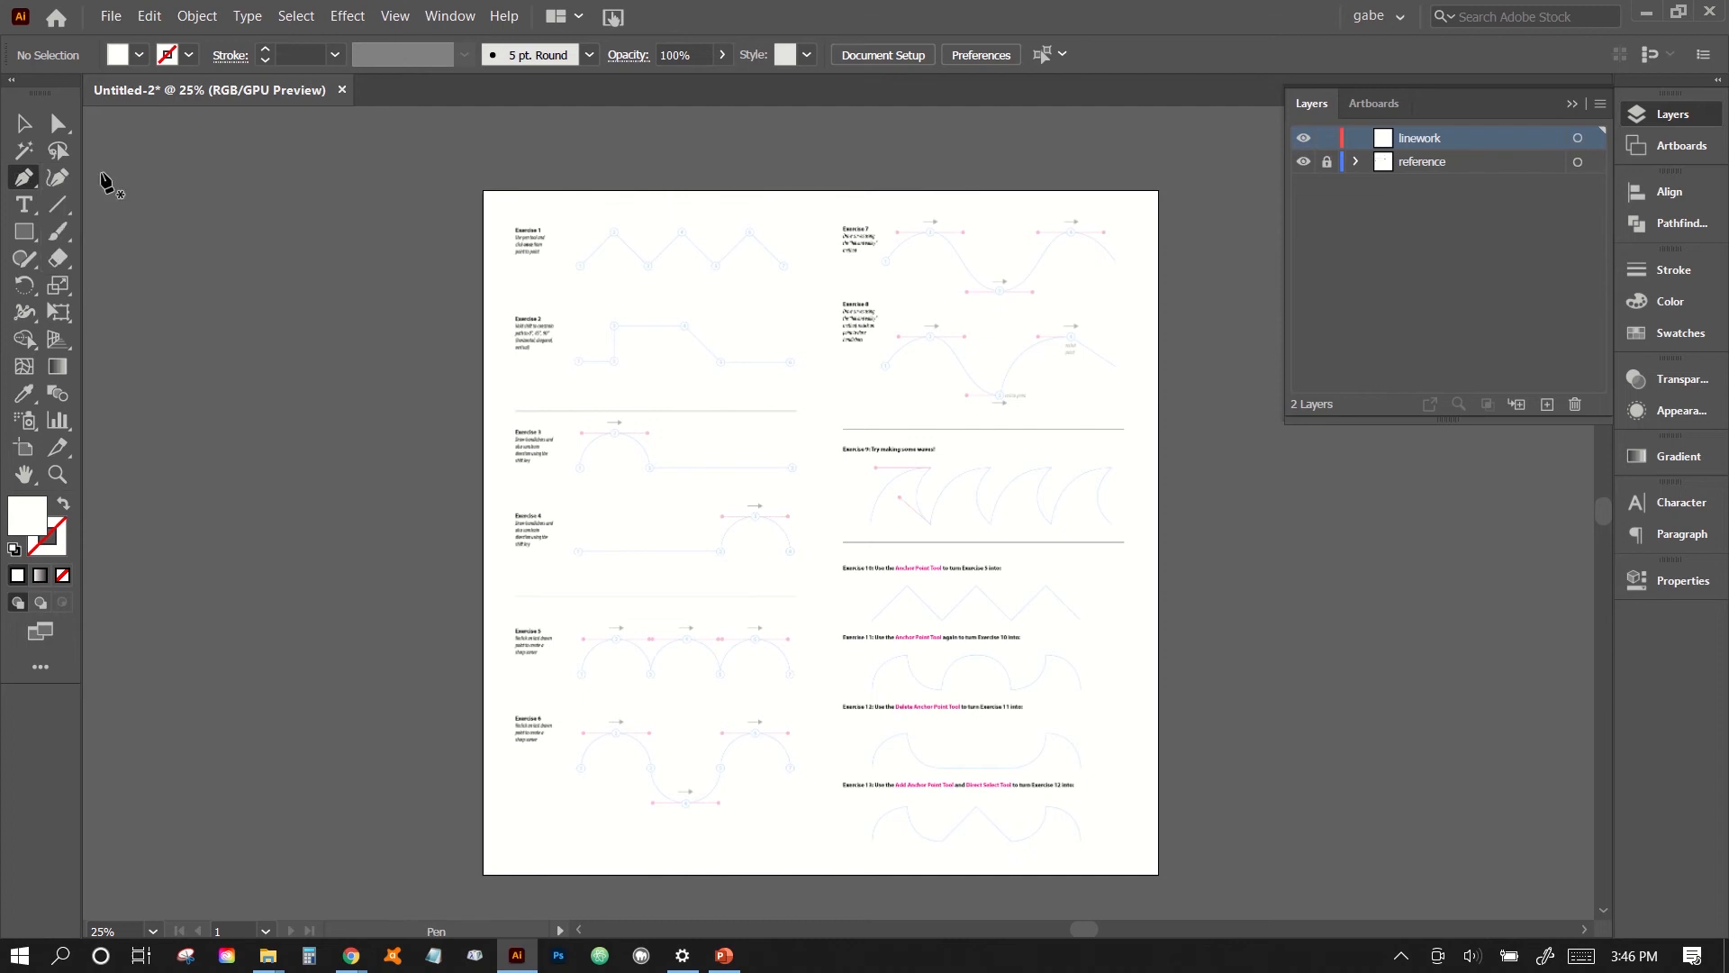
pyautogui.click(30, 523)
pyautogui.click(62, 574)
pyautogui.click(66, 558)
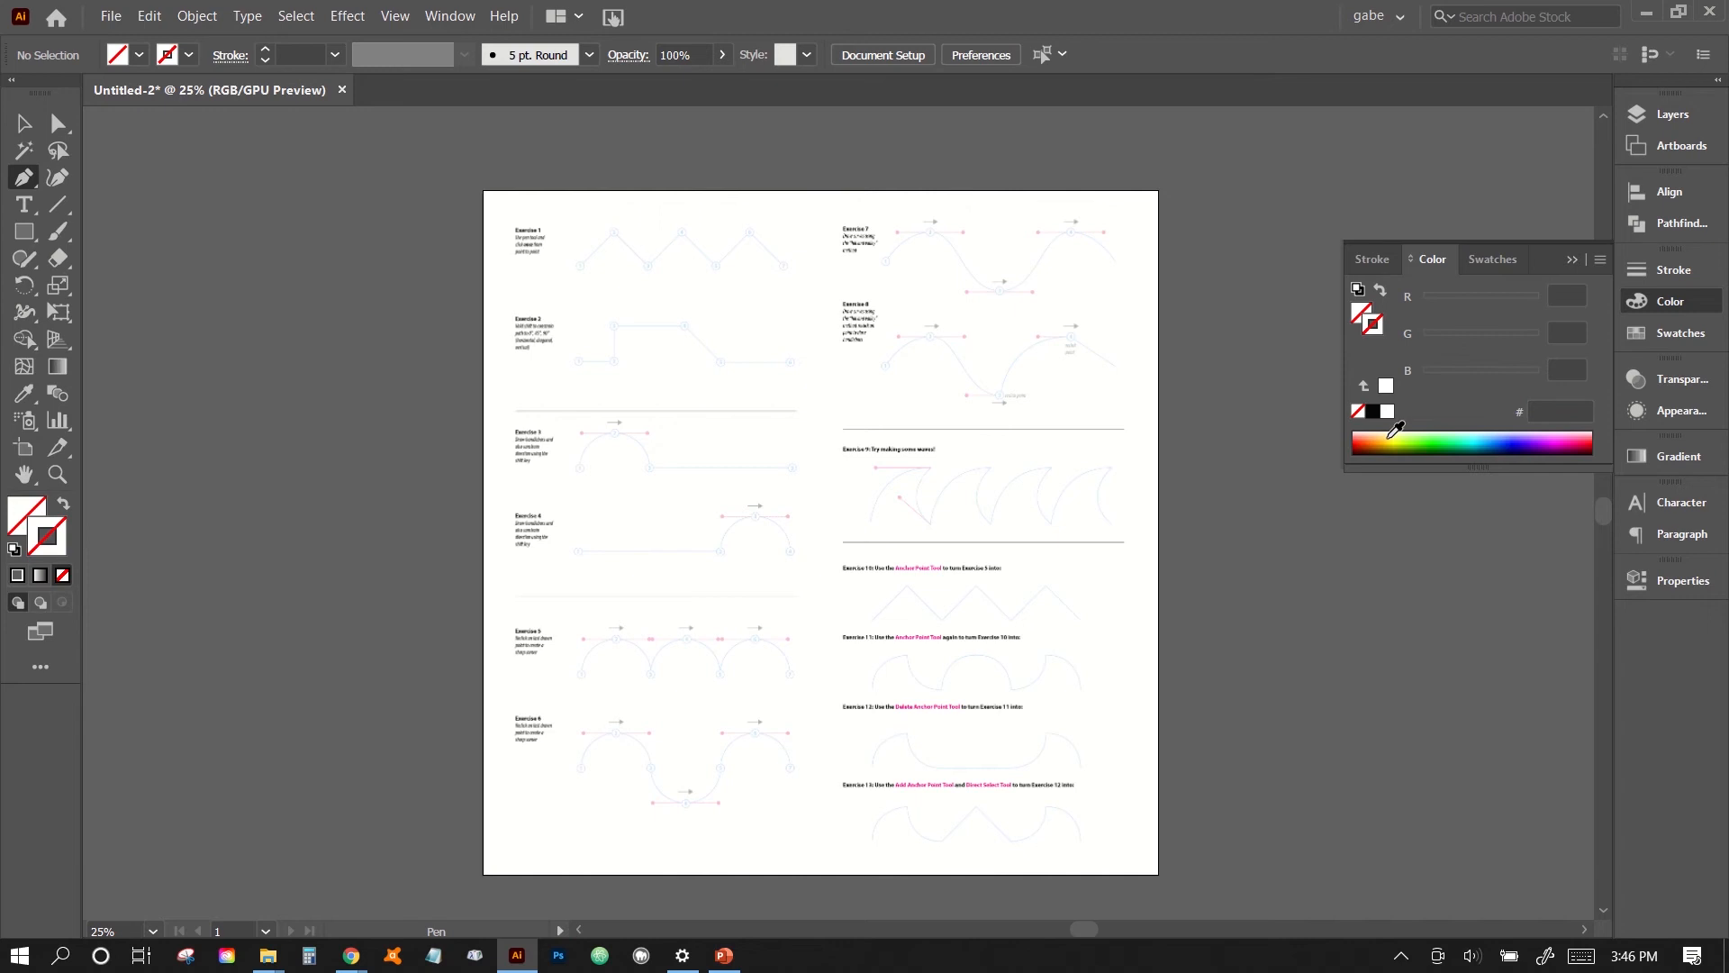
pyautogui.click(1373, 413)
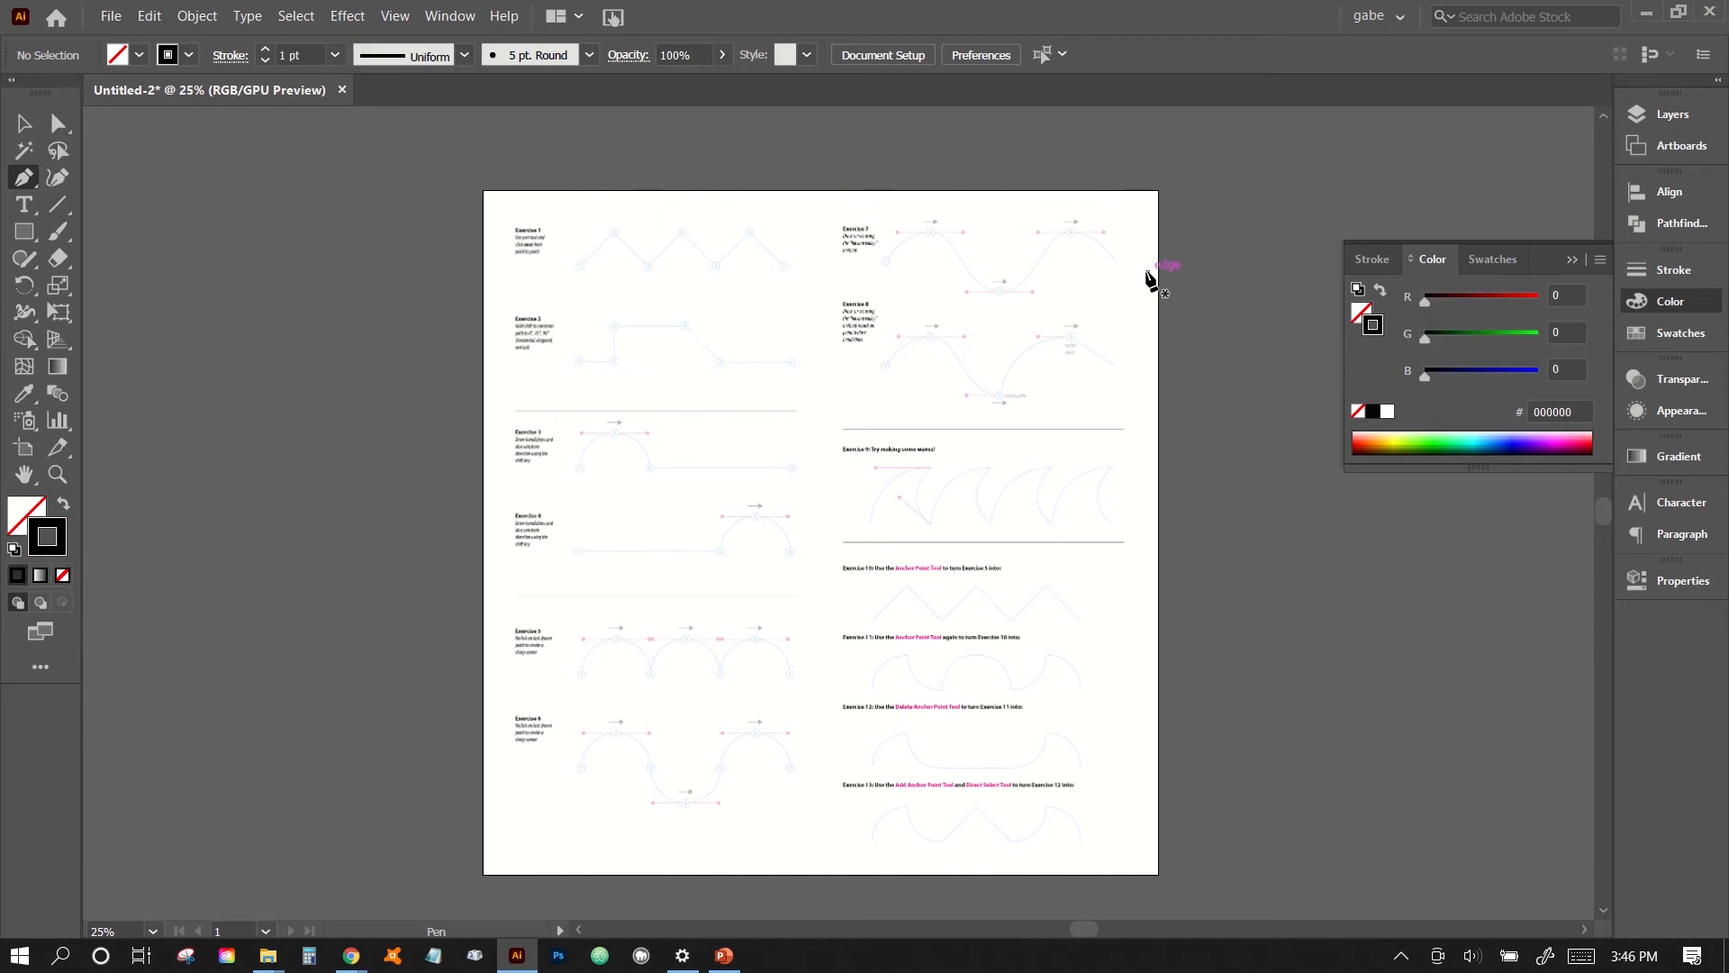
pyautogui.click(1674, 272)
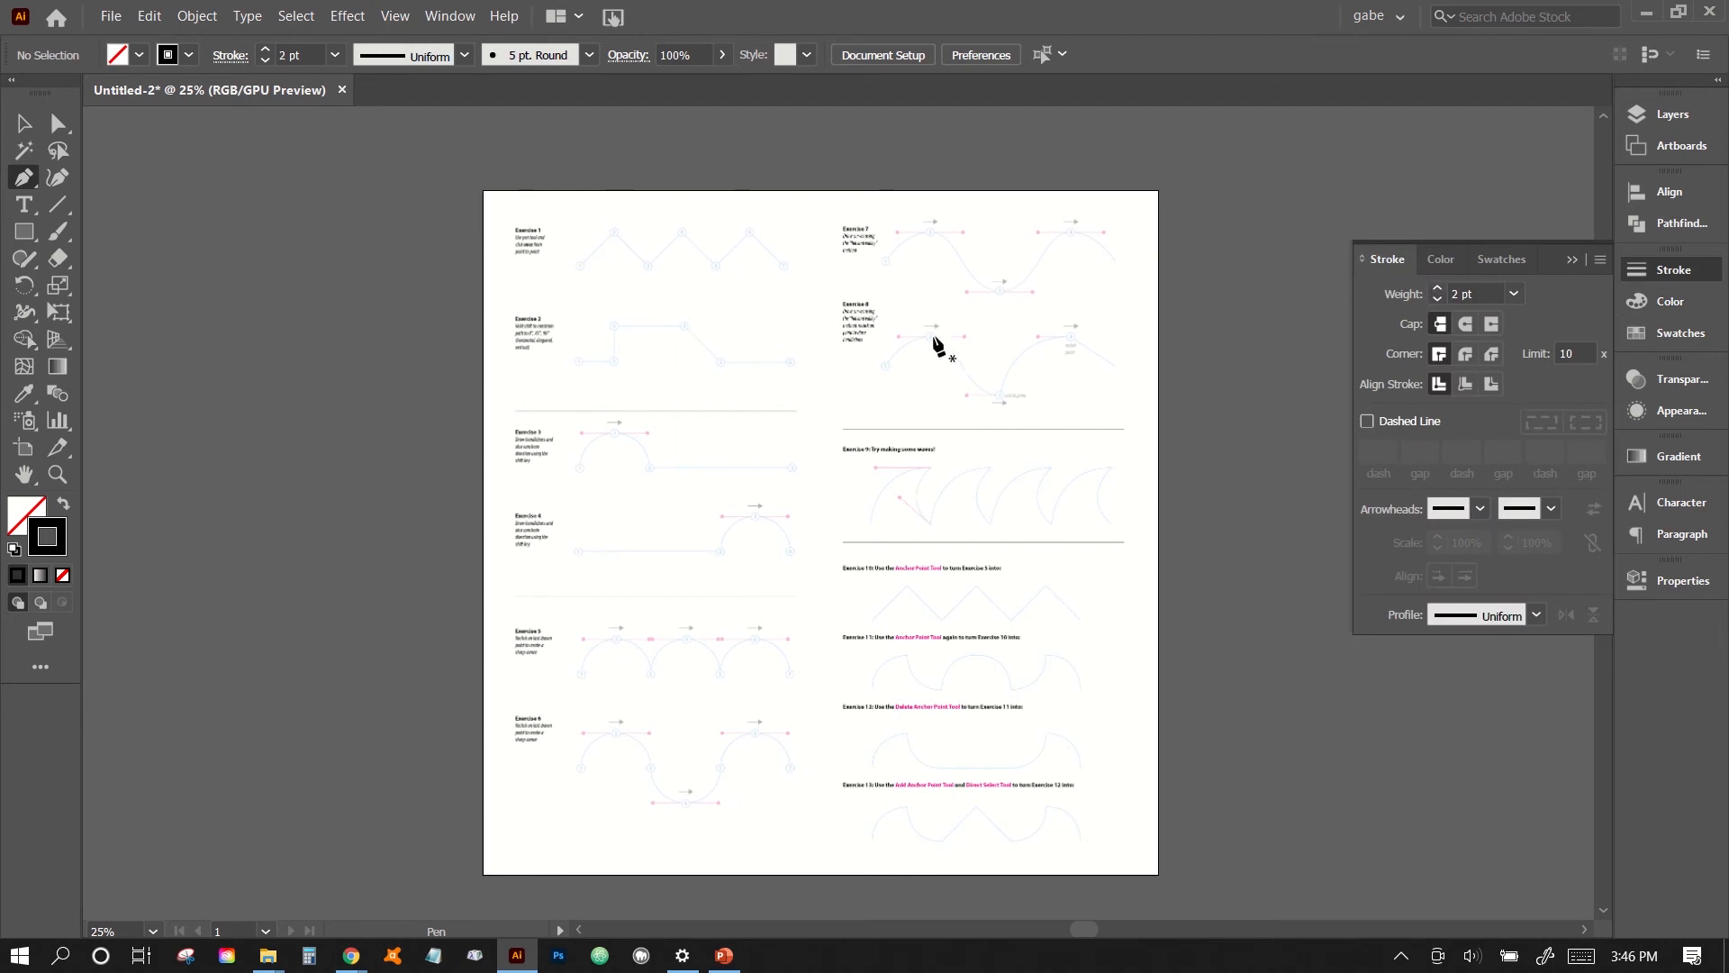
# - Trace the Exercise 1 zigzag on the linework layer with straight Pen segments through points 1 to 7, and end the path
pyautogui.press('ctrl')
pyautogui.hotkey('ctrl', '=')
pyautogui.hotkey('ctrl', '=')
pyautogui.hotkey('ctrl', '=')
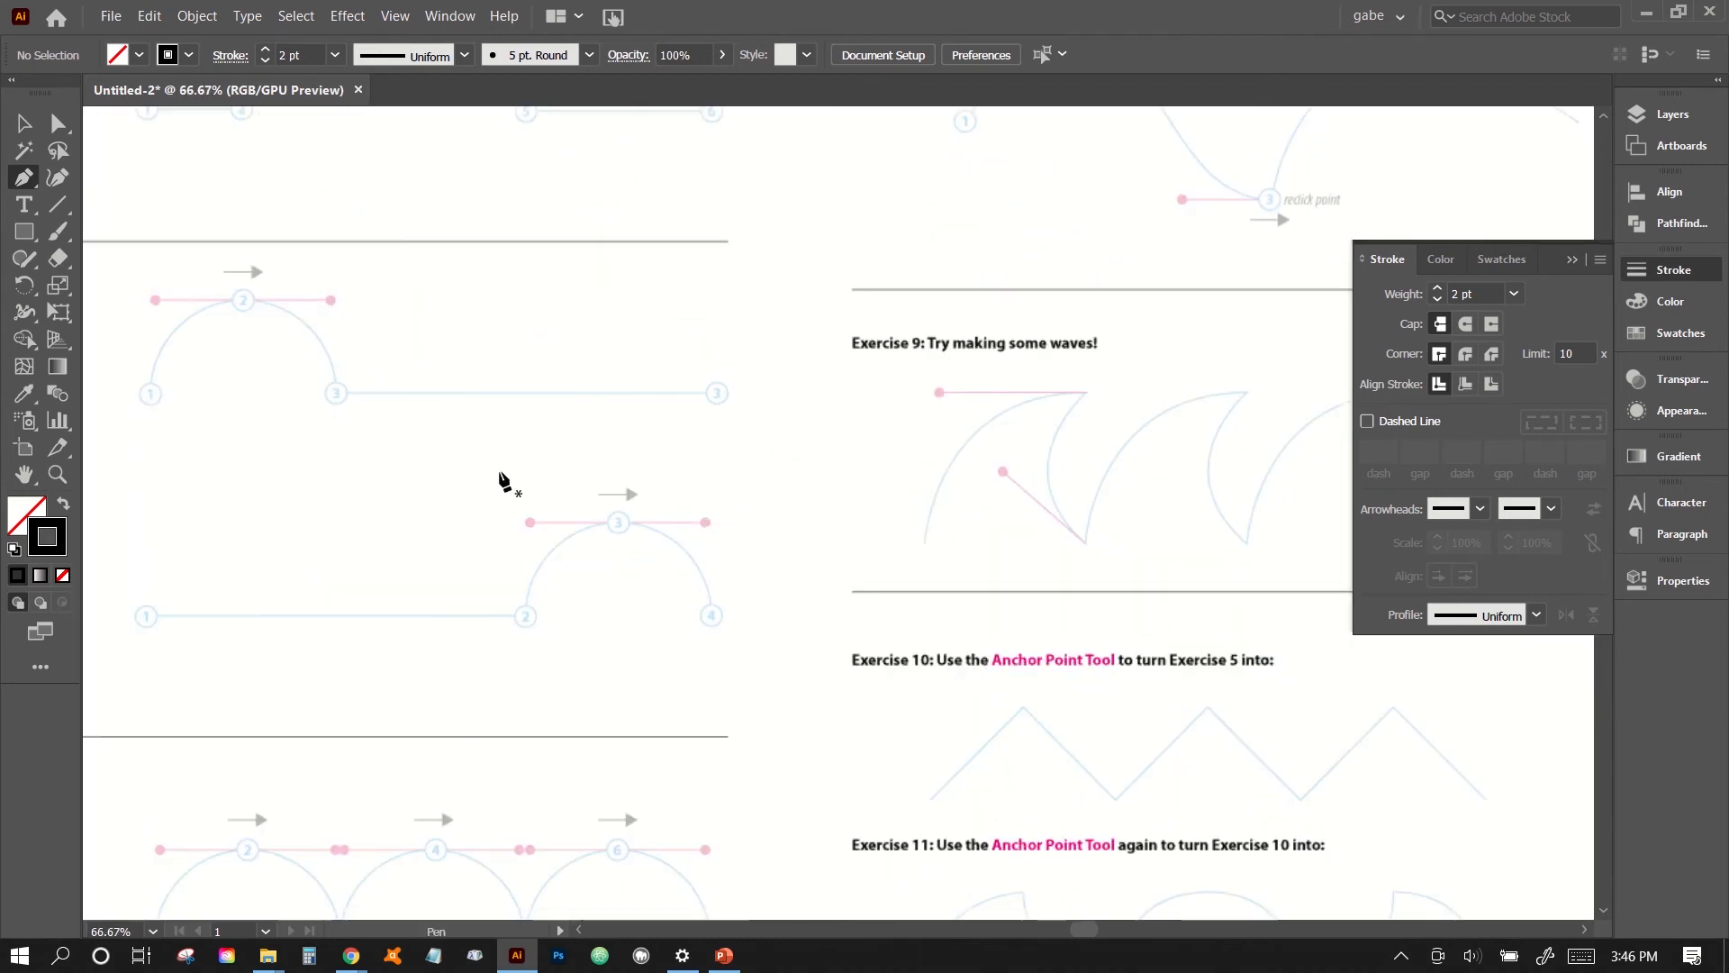
pyautogui.press('space')
pyautogui.moveTo(506, 508); pyautogui.dragTo(675, 699)
pyautogui.moveTo(498, 250); pyautogui.dragTo(574, 647)
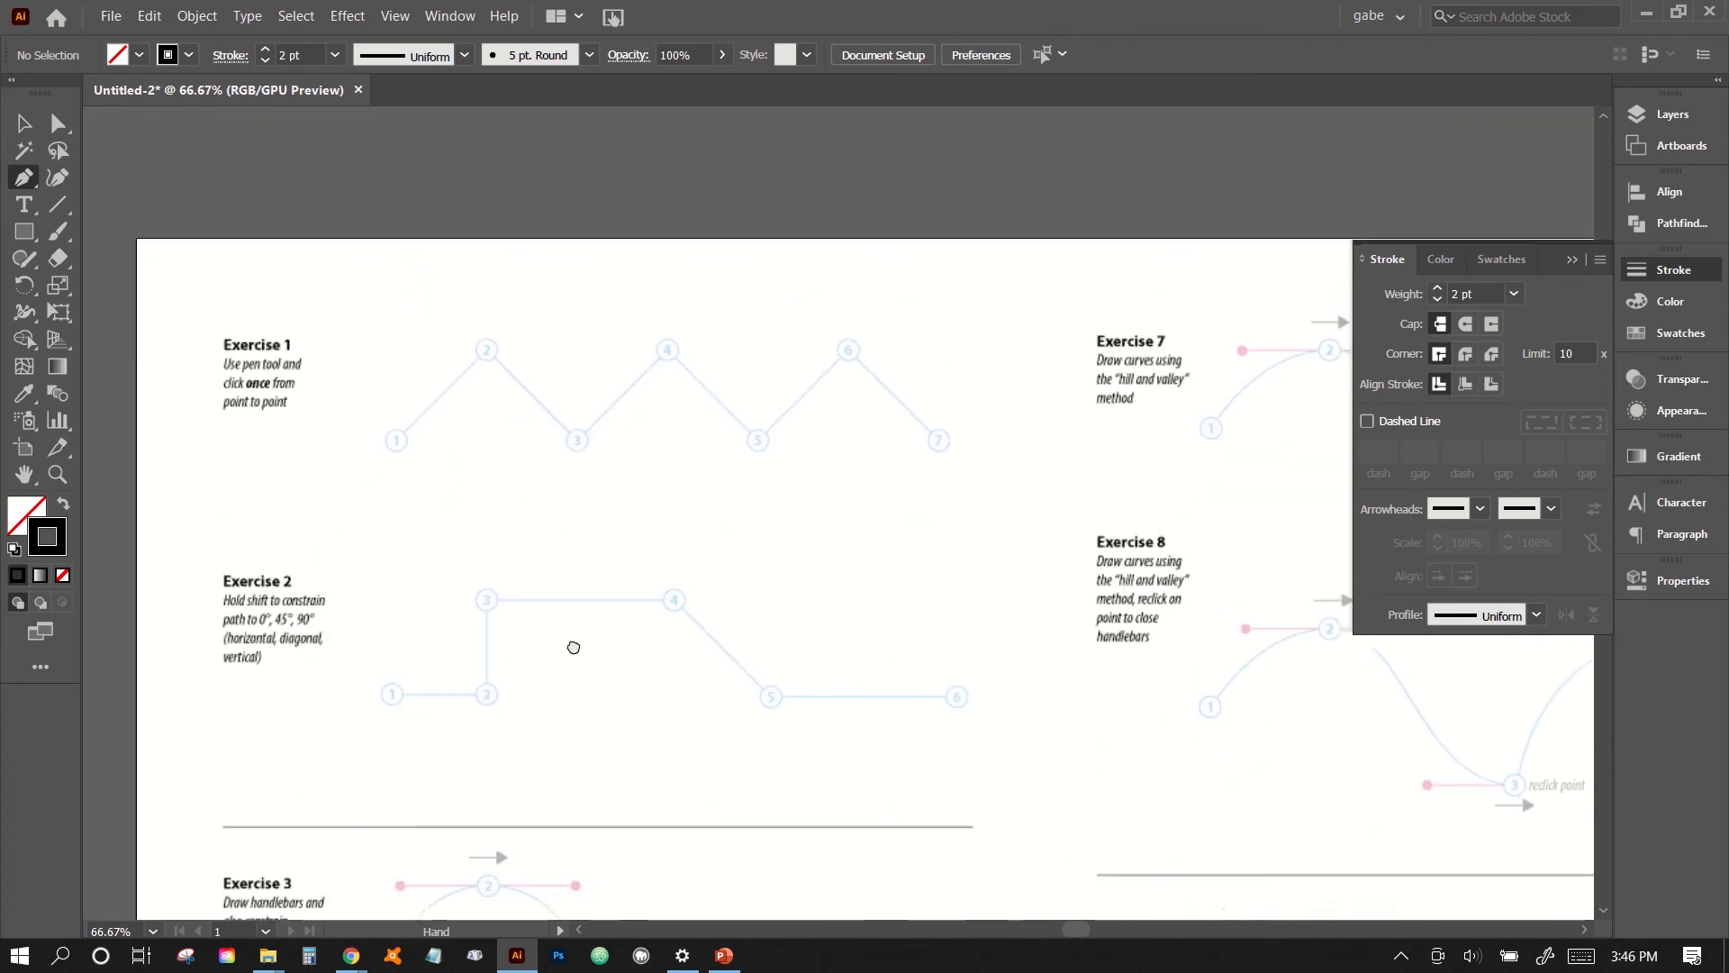
pyautogui.moveTo(553, 544); pyautogui.dragTo(756, 576)
pyautogui.hotkey('ctrl', '=')
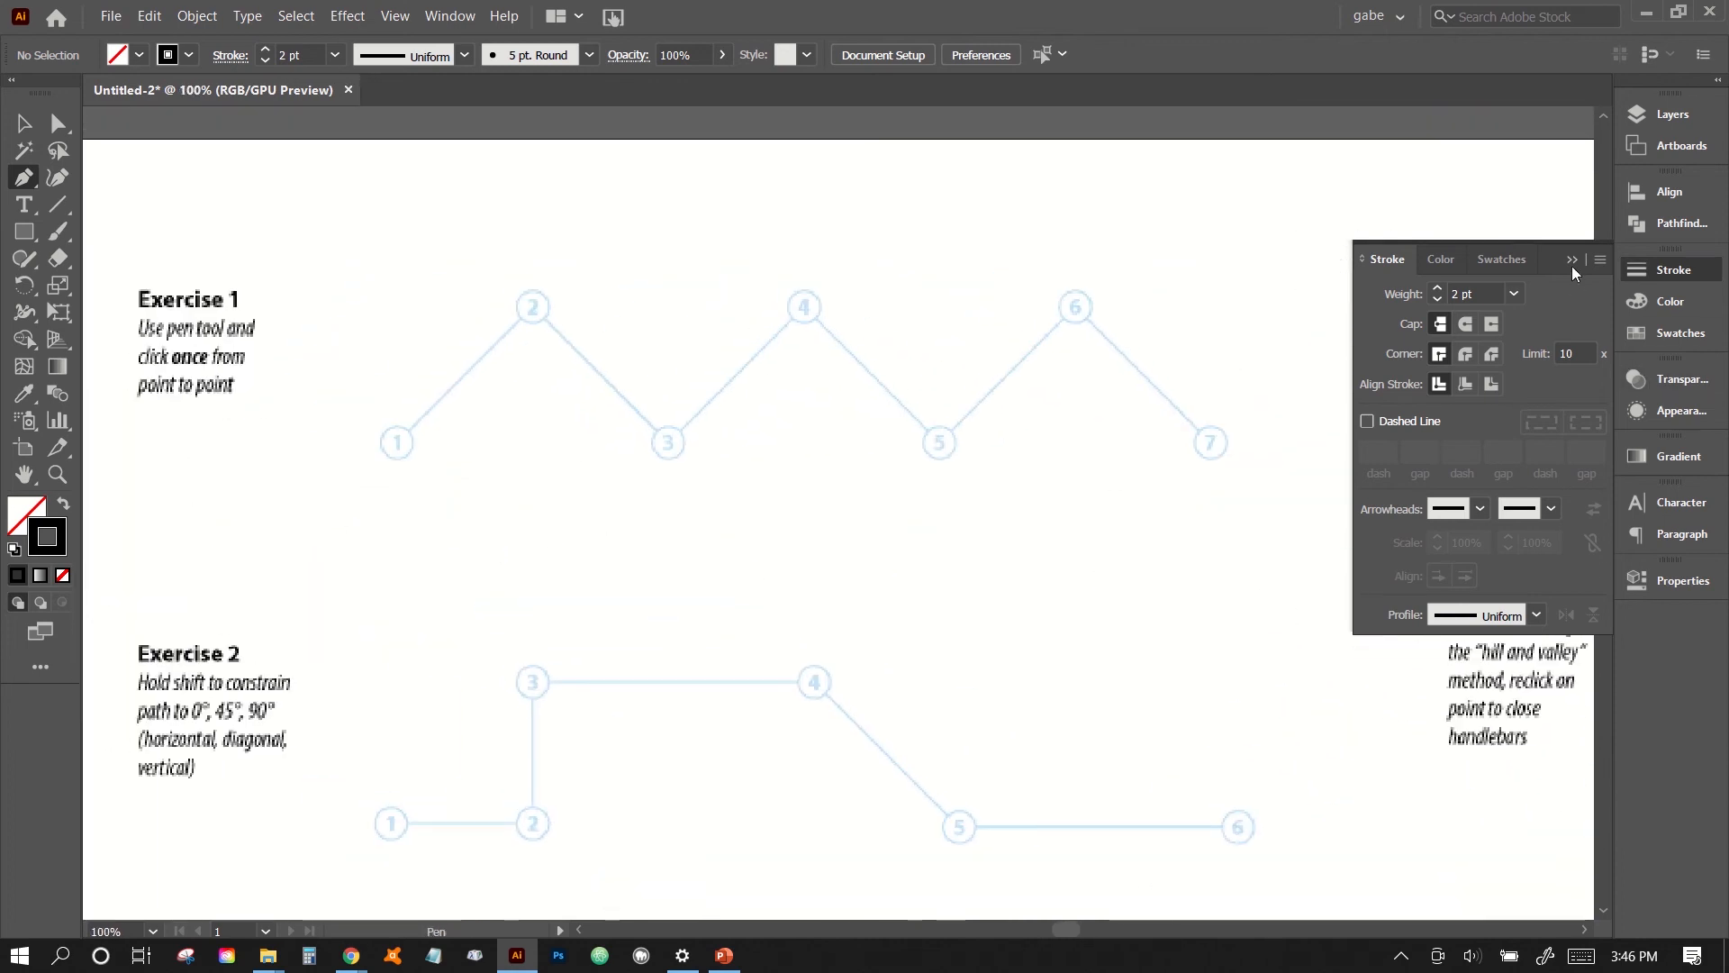
pyautogui.click(1575, 260)
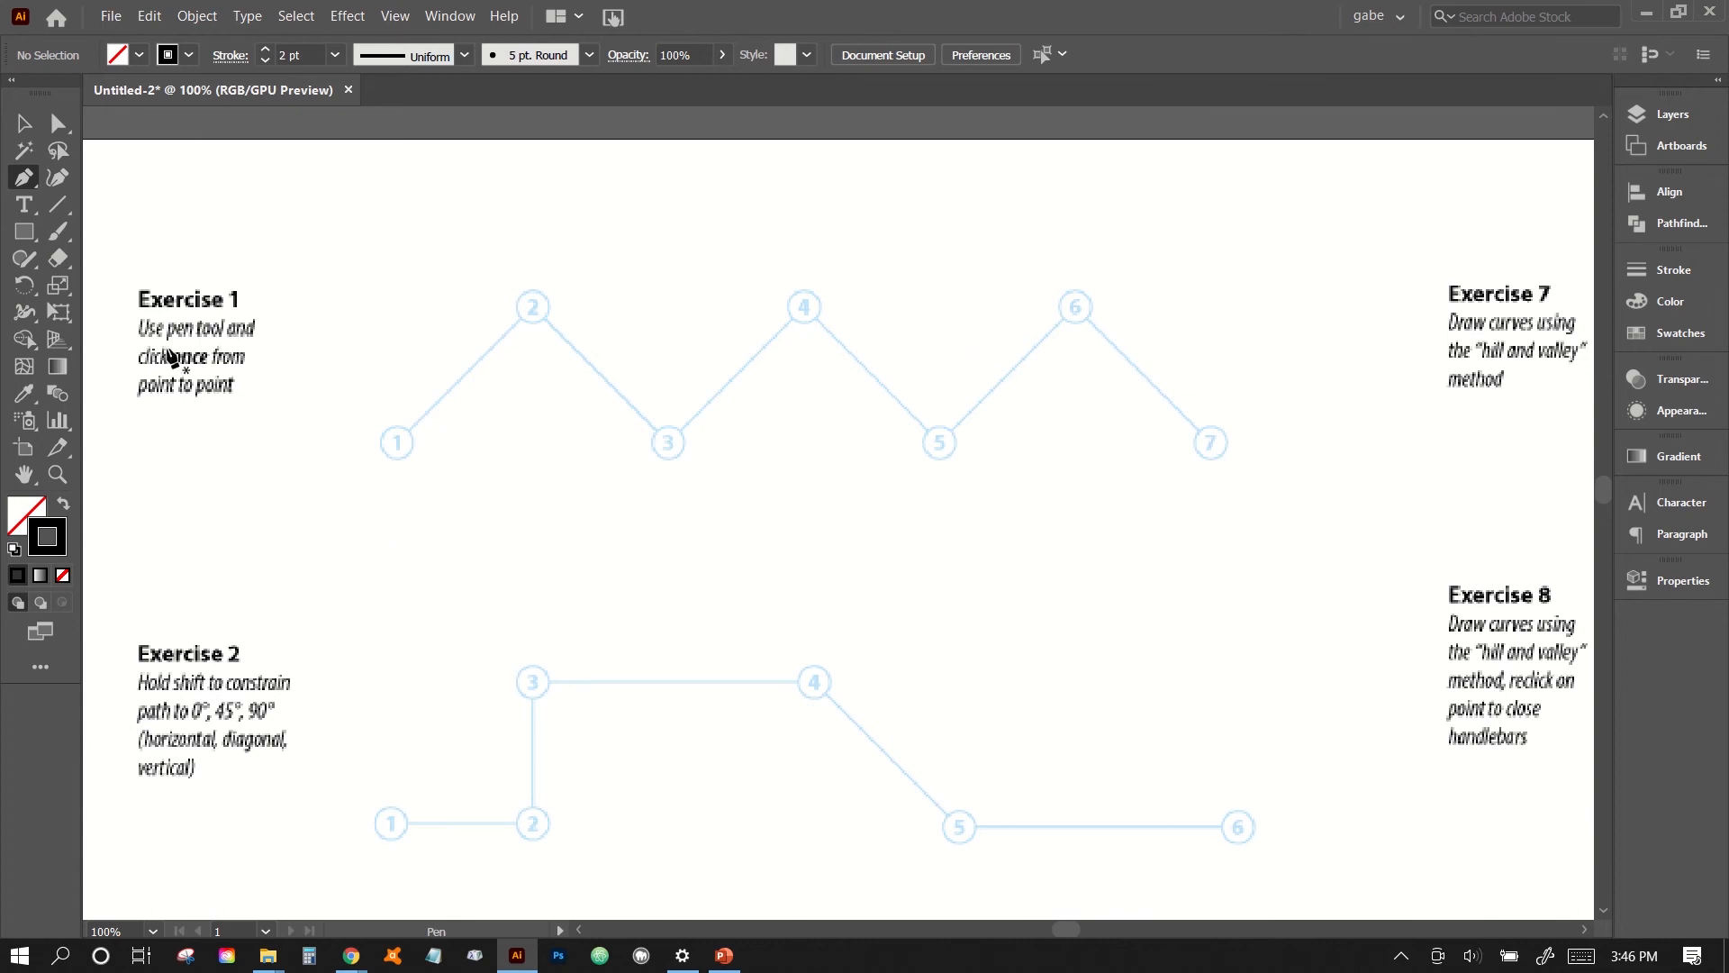
pyautogui.click(398, 444)
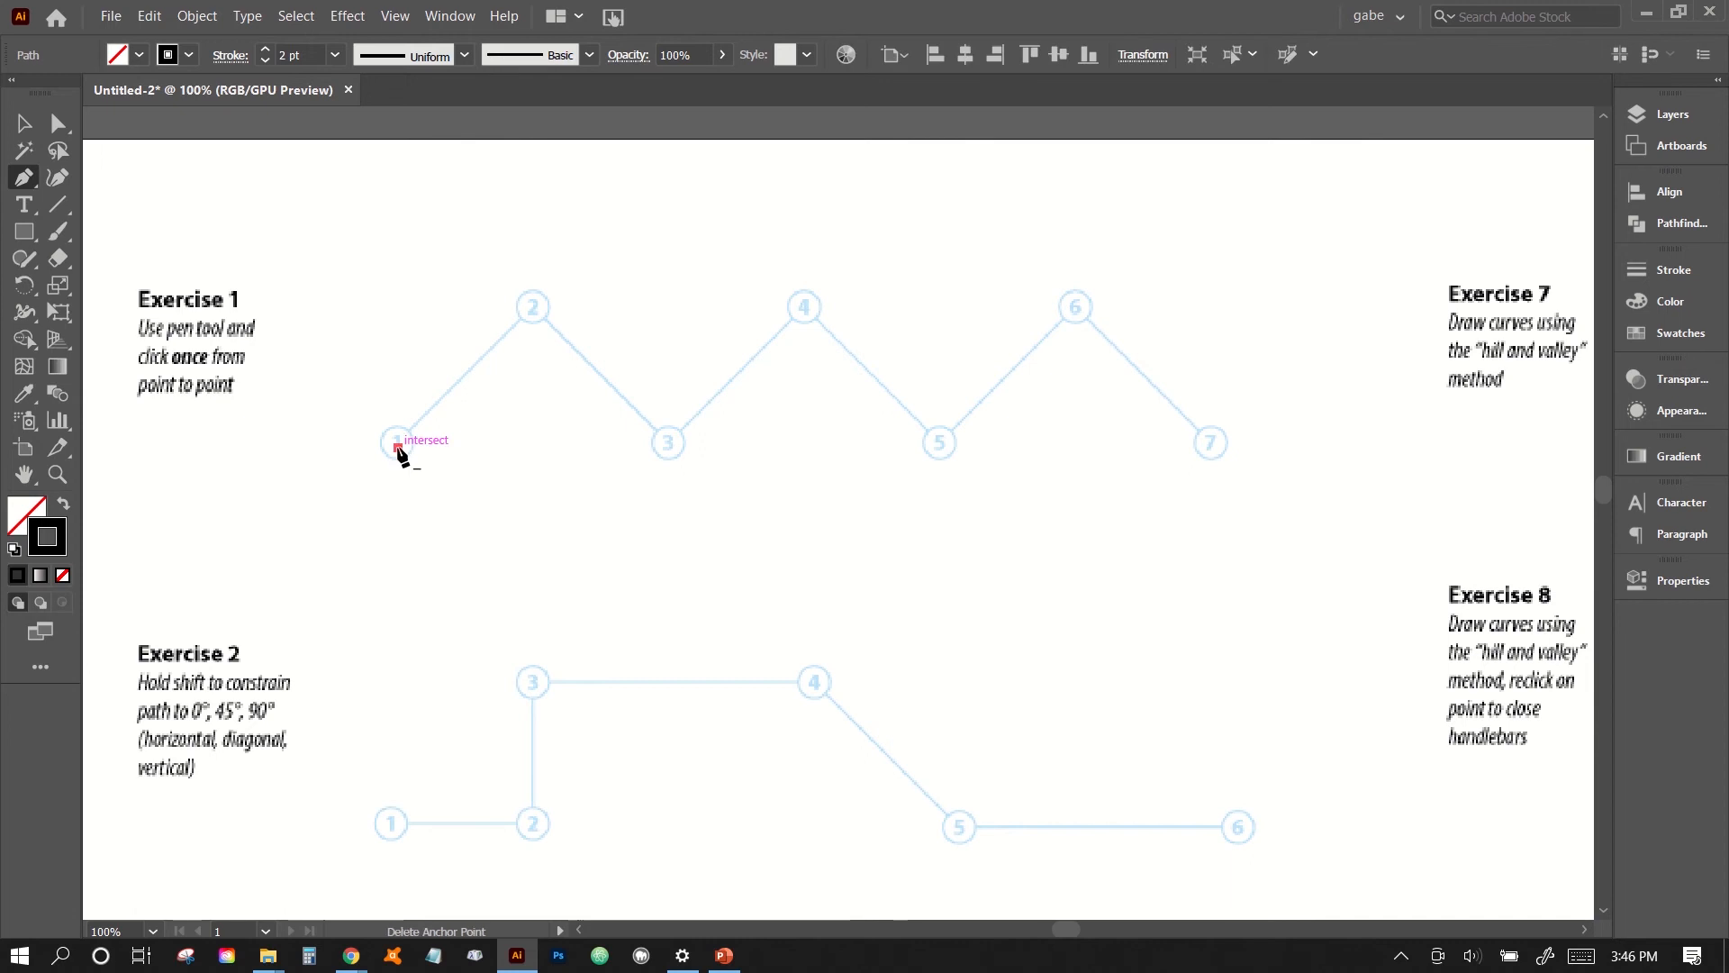
pyautogui.click(532, 307)
pyautogui.click(667, 442)
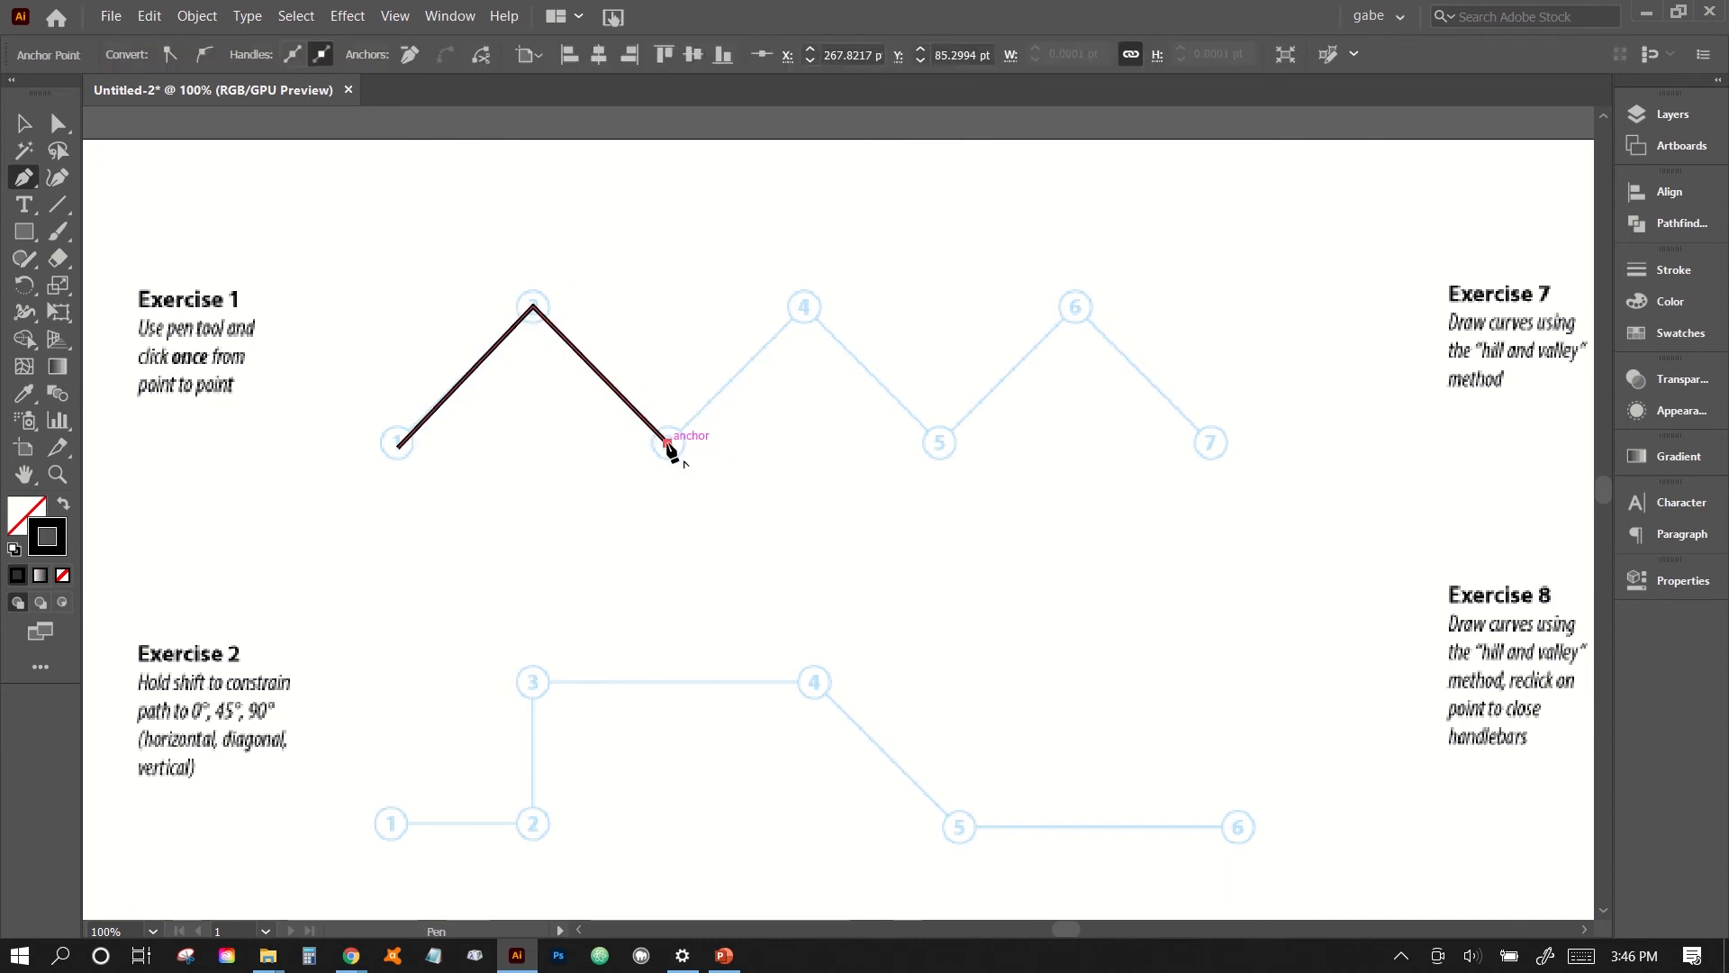
pyautogui.click(807, 307)
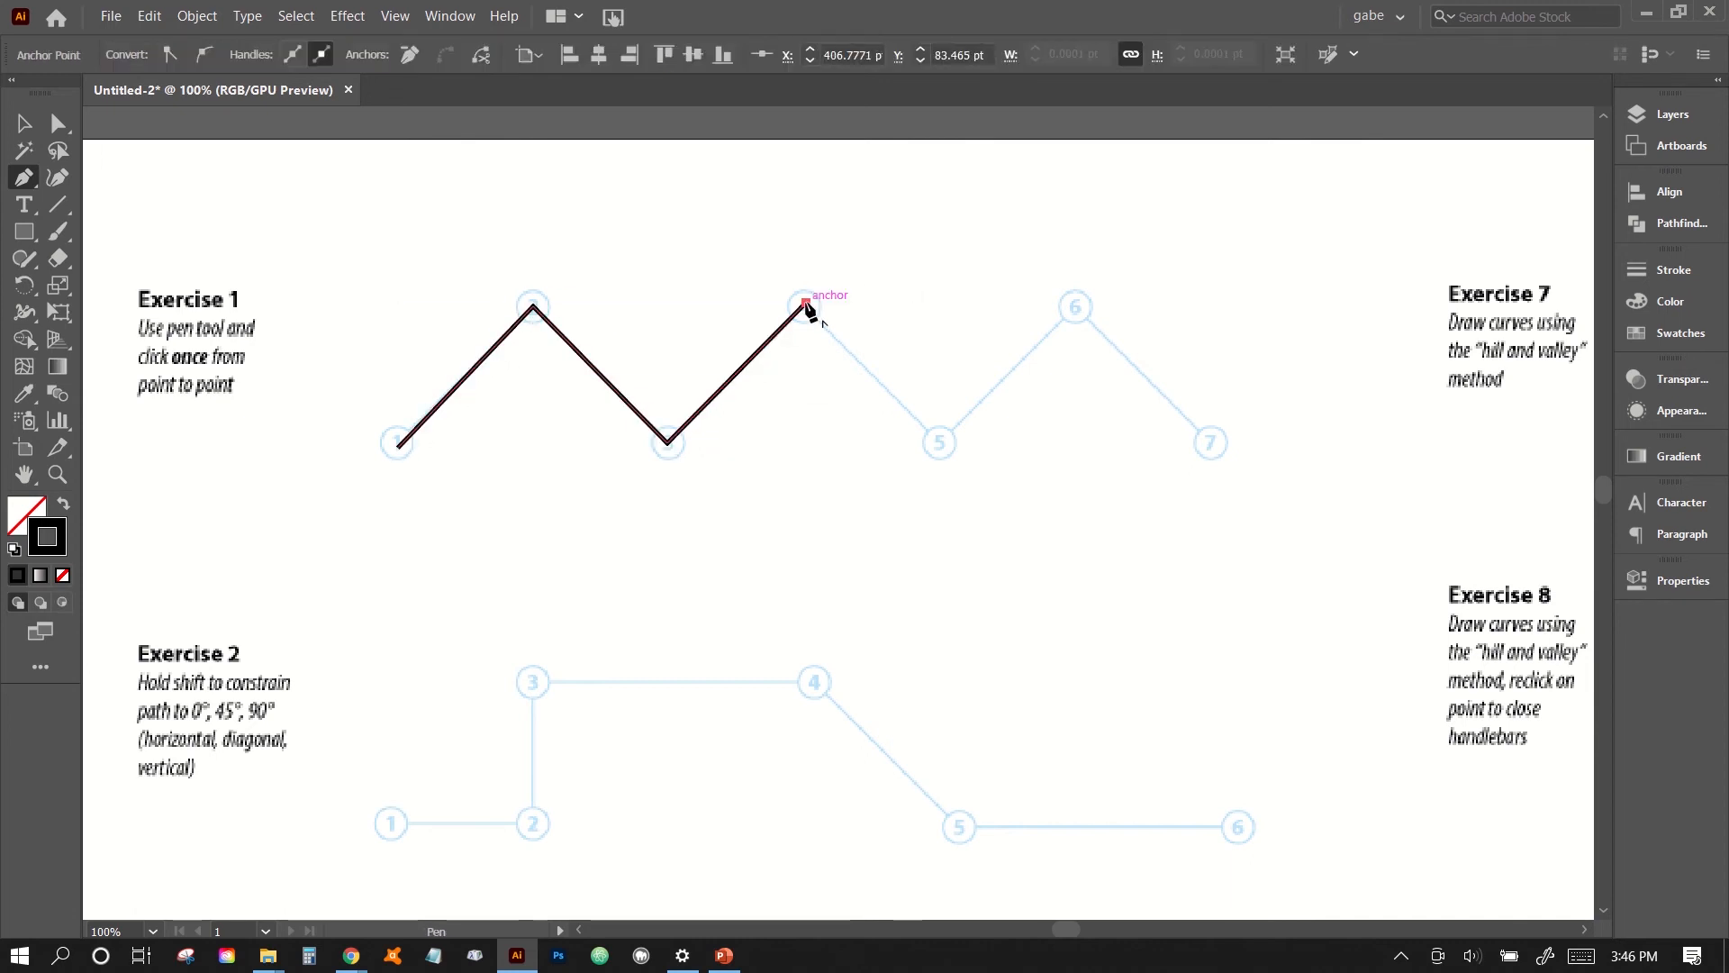
pyautogui.click(940, 442)
pyautogui.click(1074, 307)
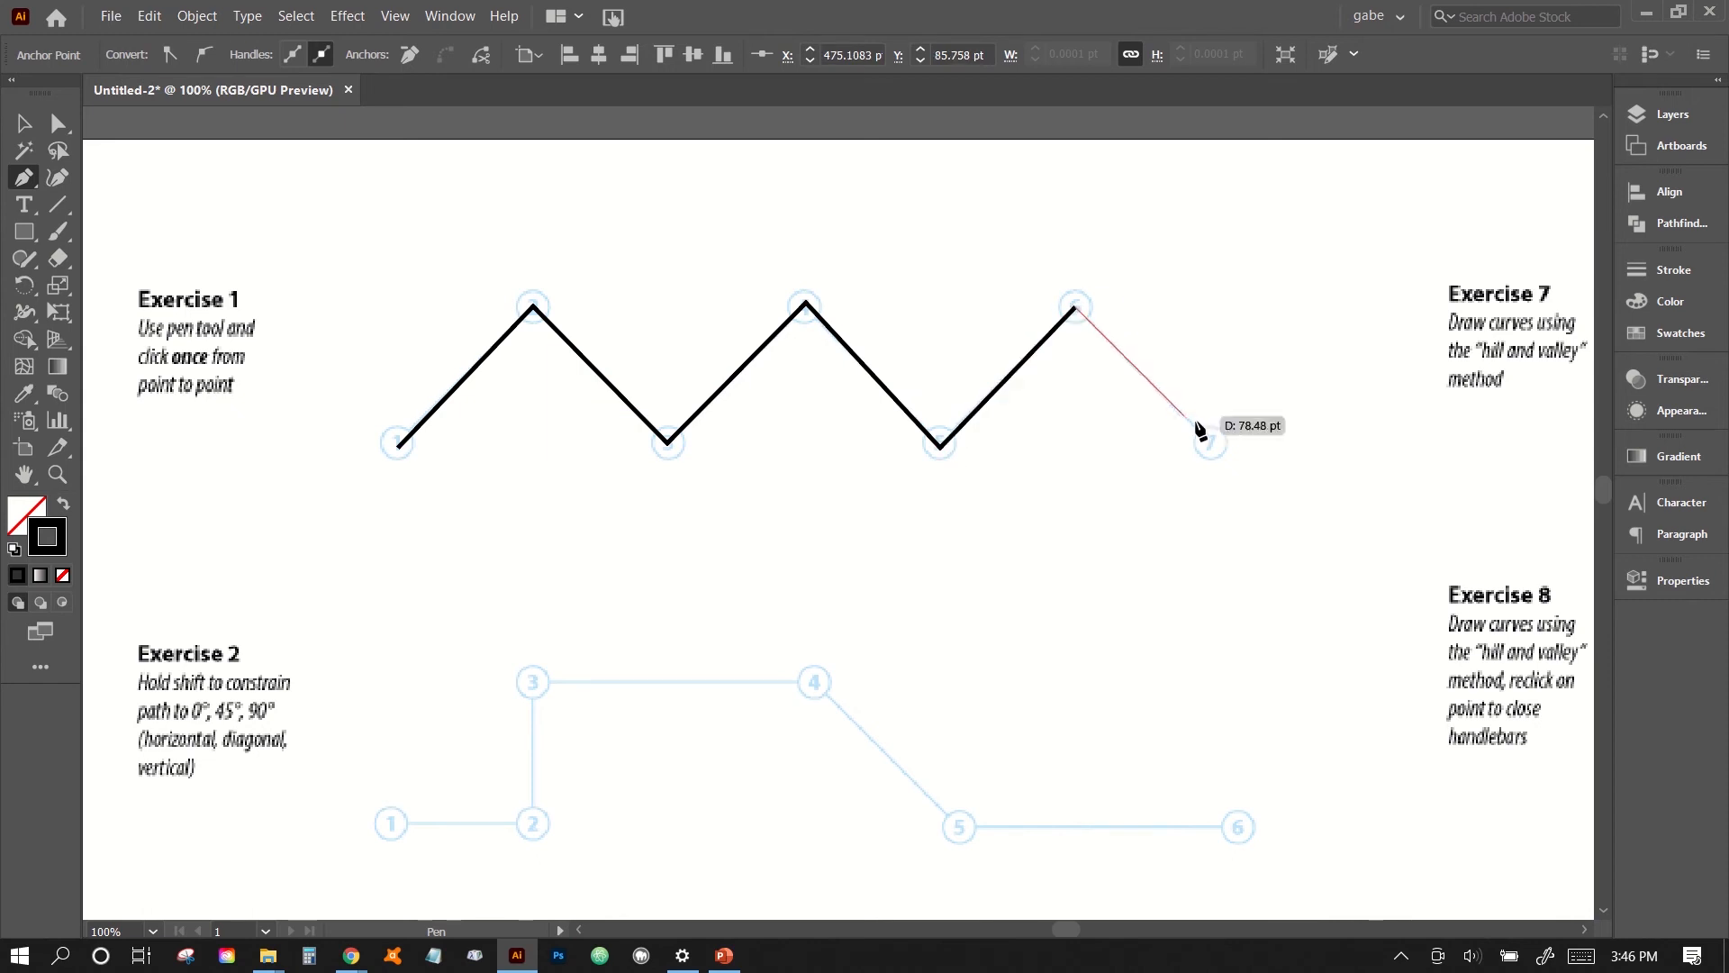
pyautogui.click(1209, 443)
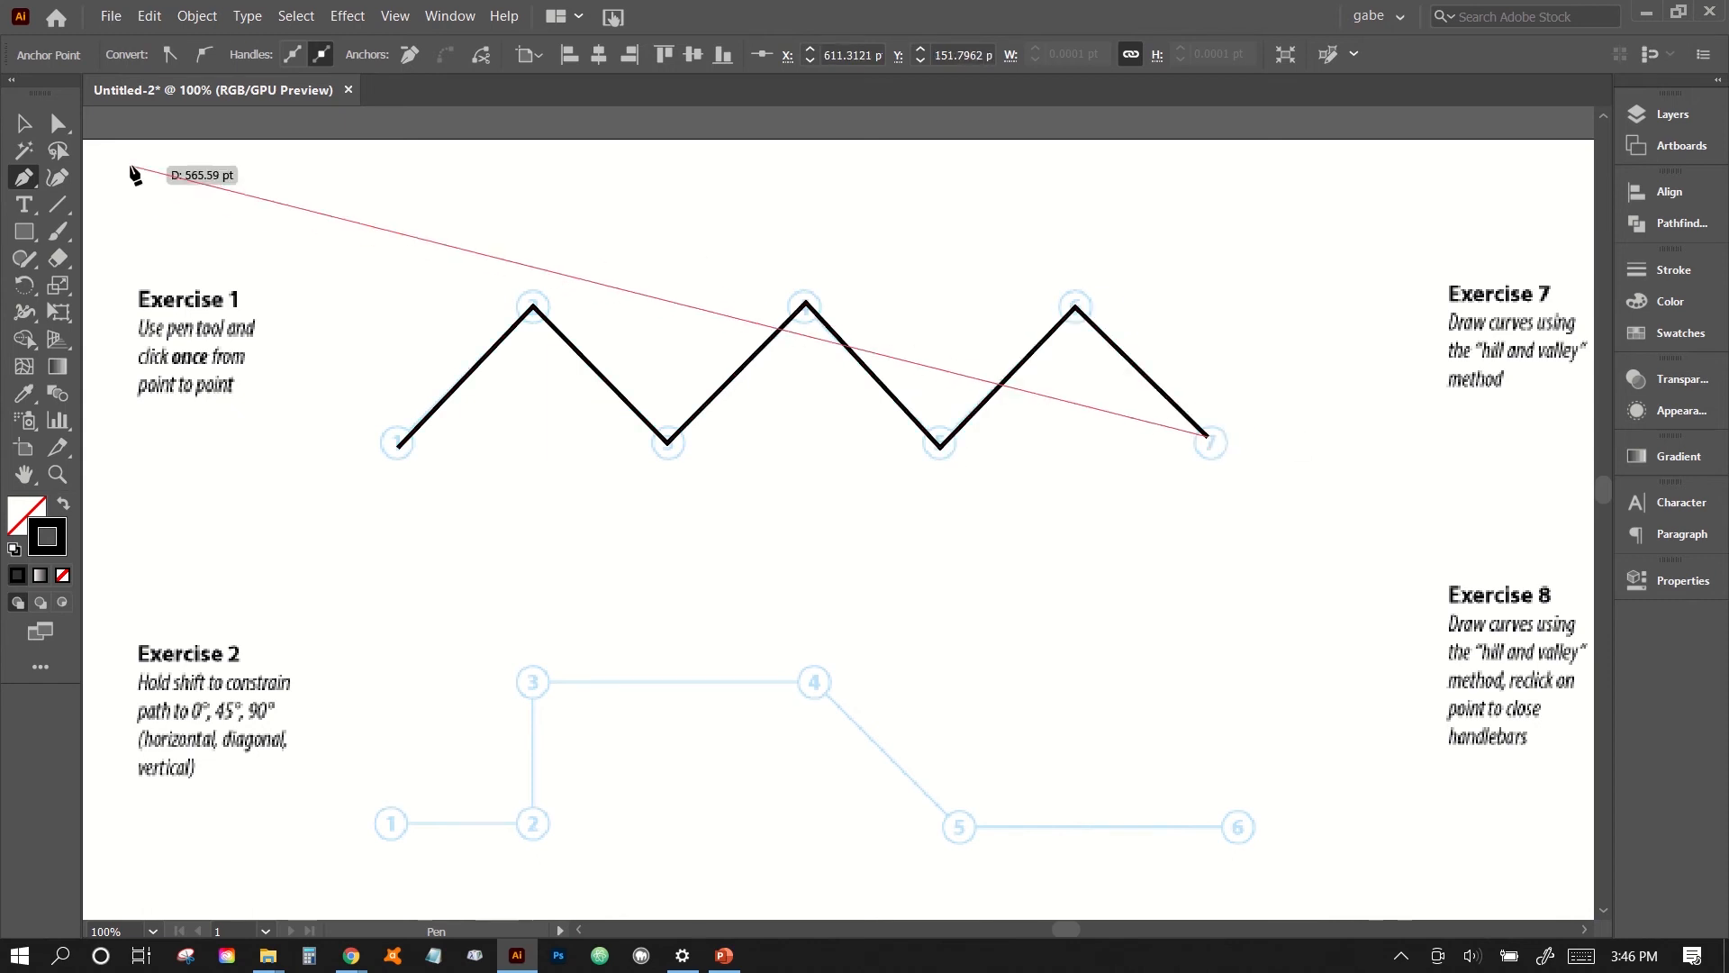
pyautogui.press('Escape')
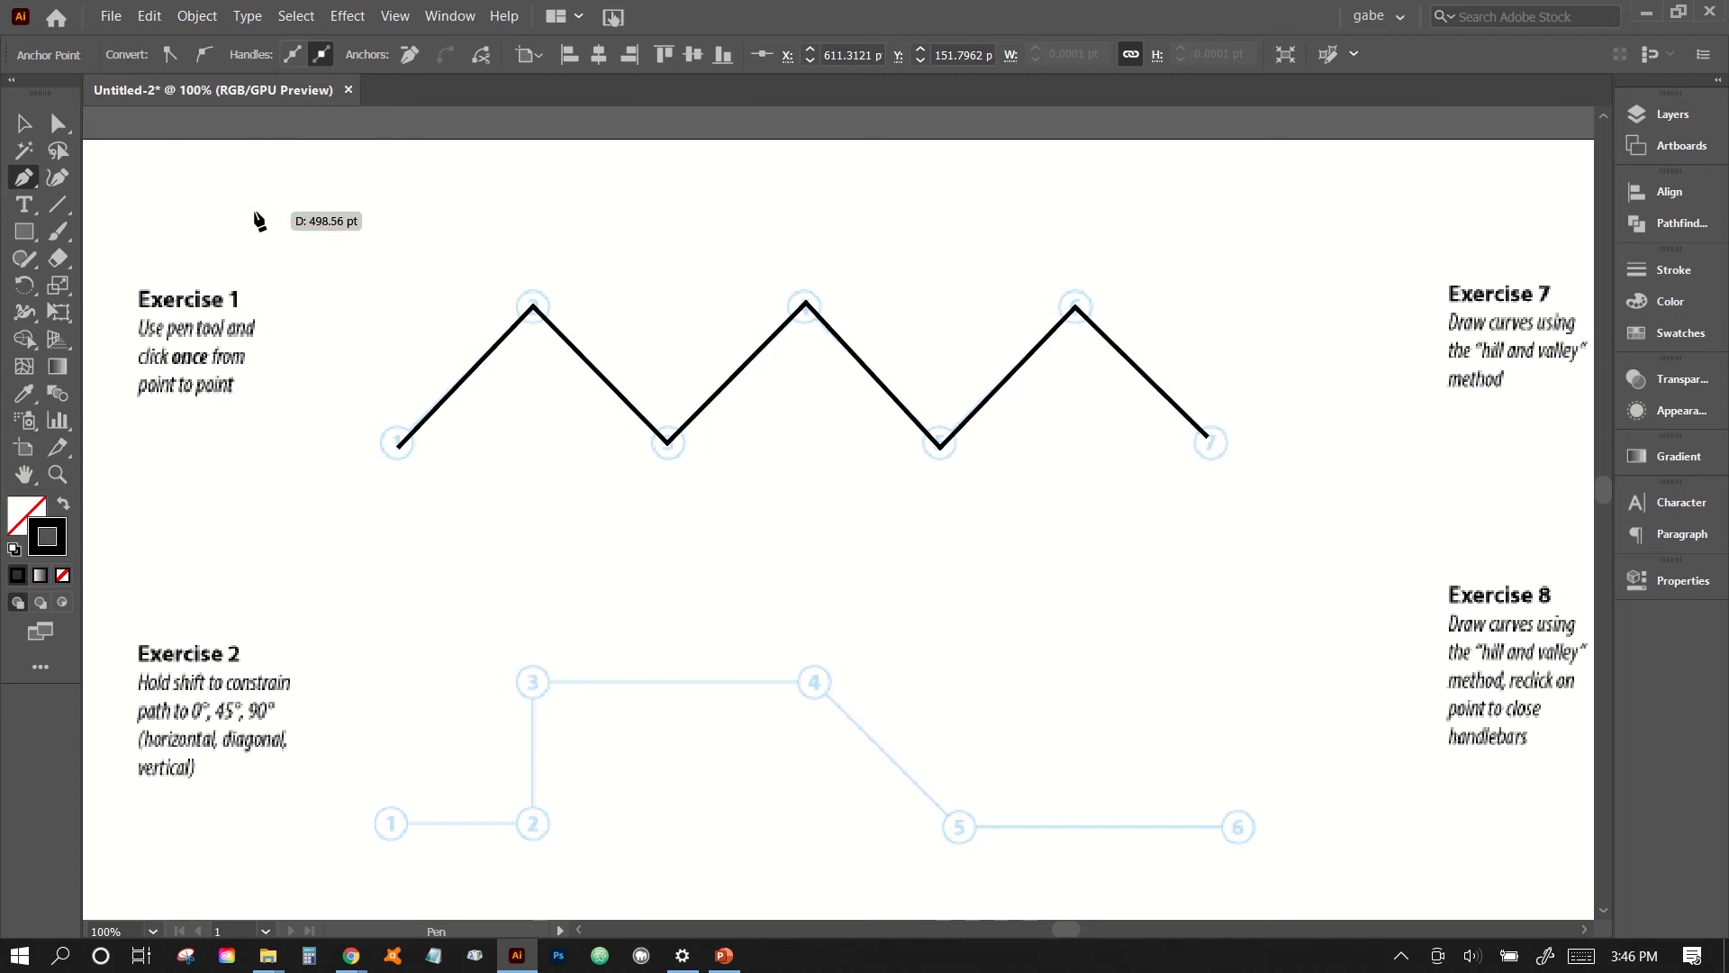
# - Trace the Exercise 2 path through points 1 to 6 with straight Pen segments constrained to horizontal, vertical and 45° directions
pyautogui.scroll(-4, 431, 539)
pyautogui.scroll(1, 433, 545)
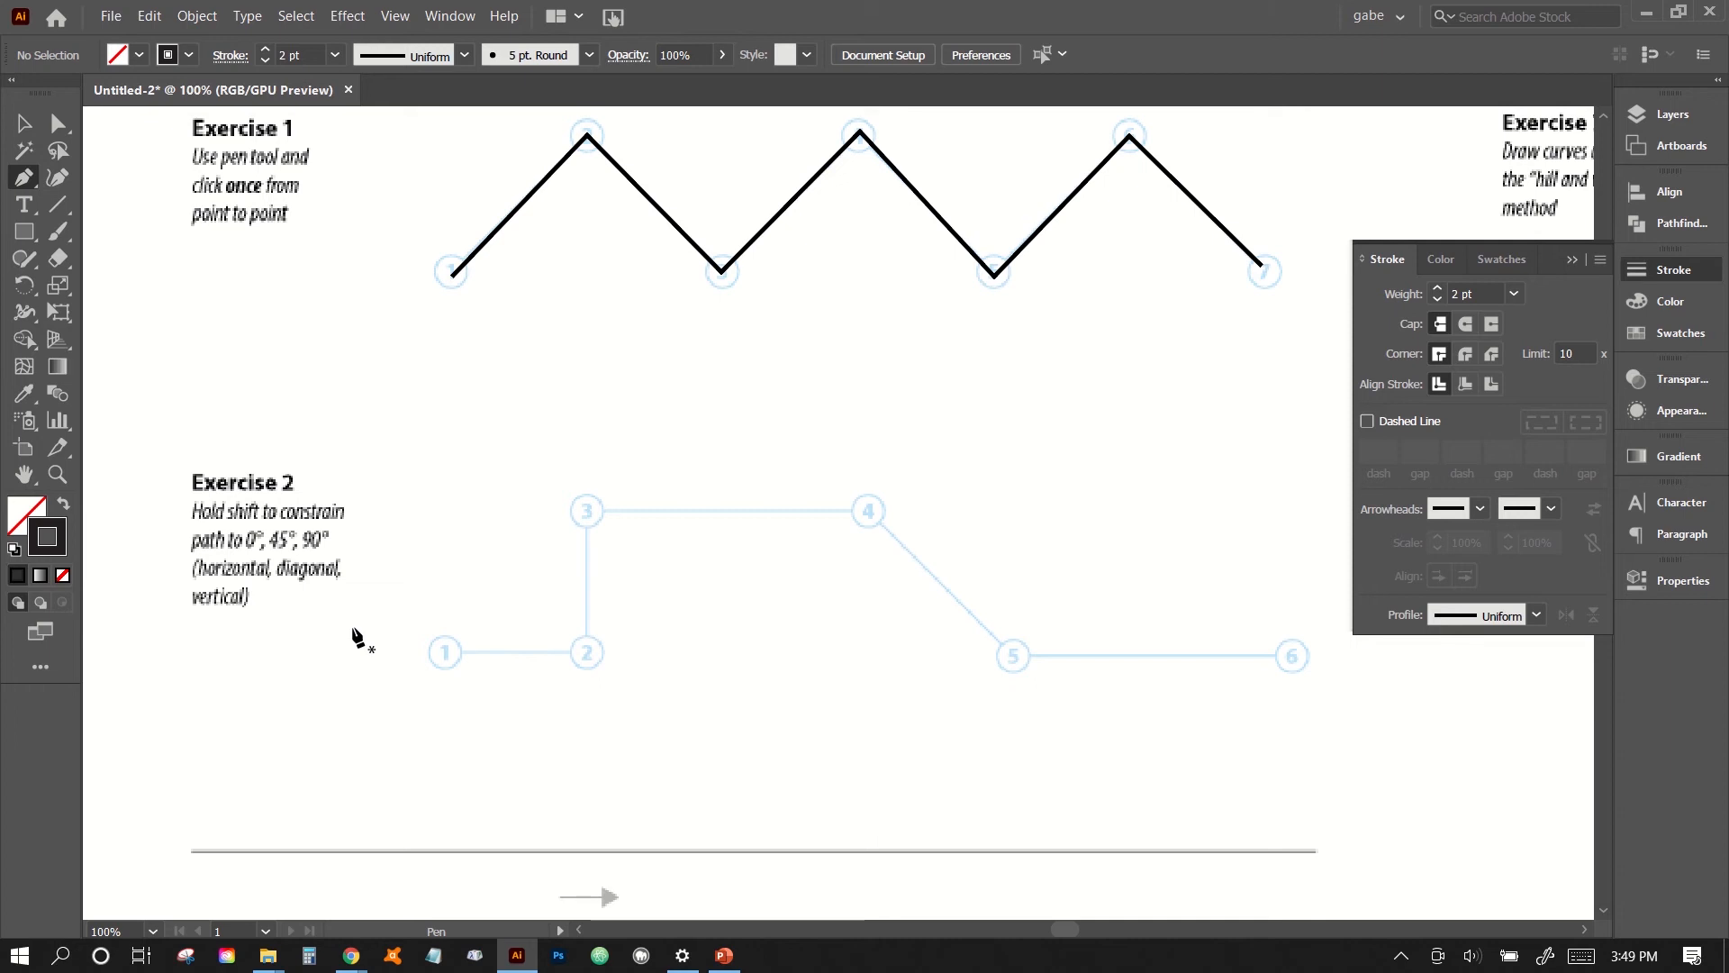
pyautogui.click(447, 652)
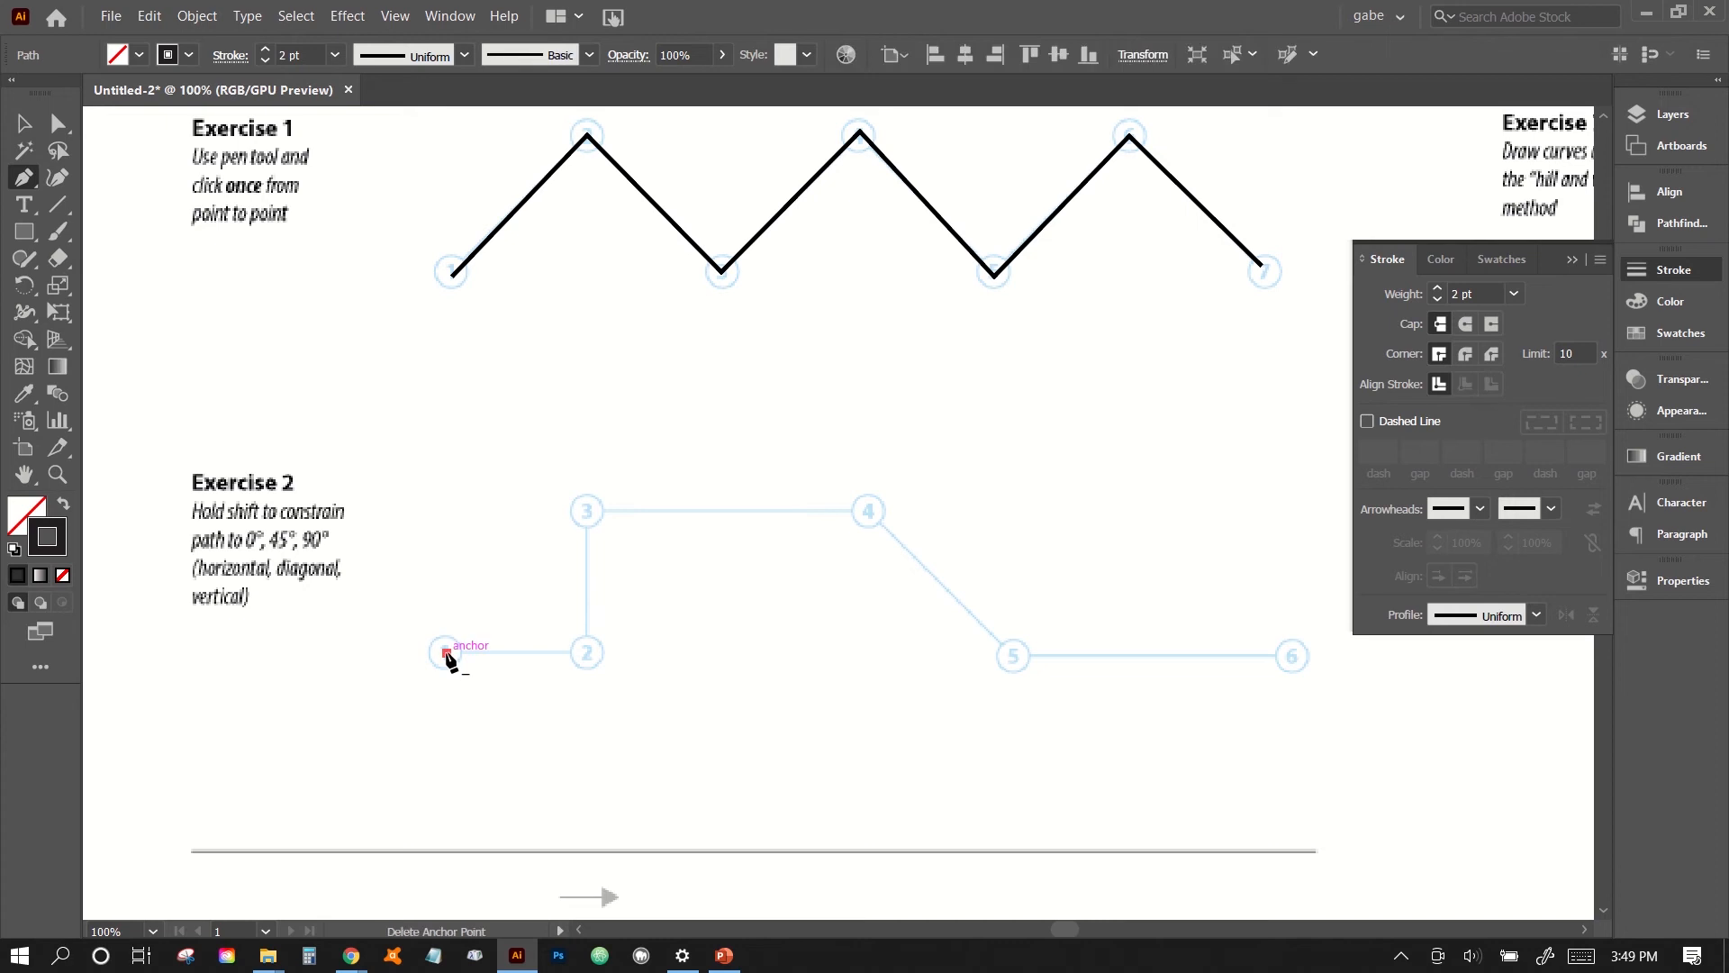
pyautogui.click(587, 652)
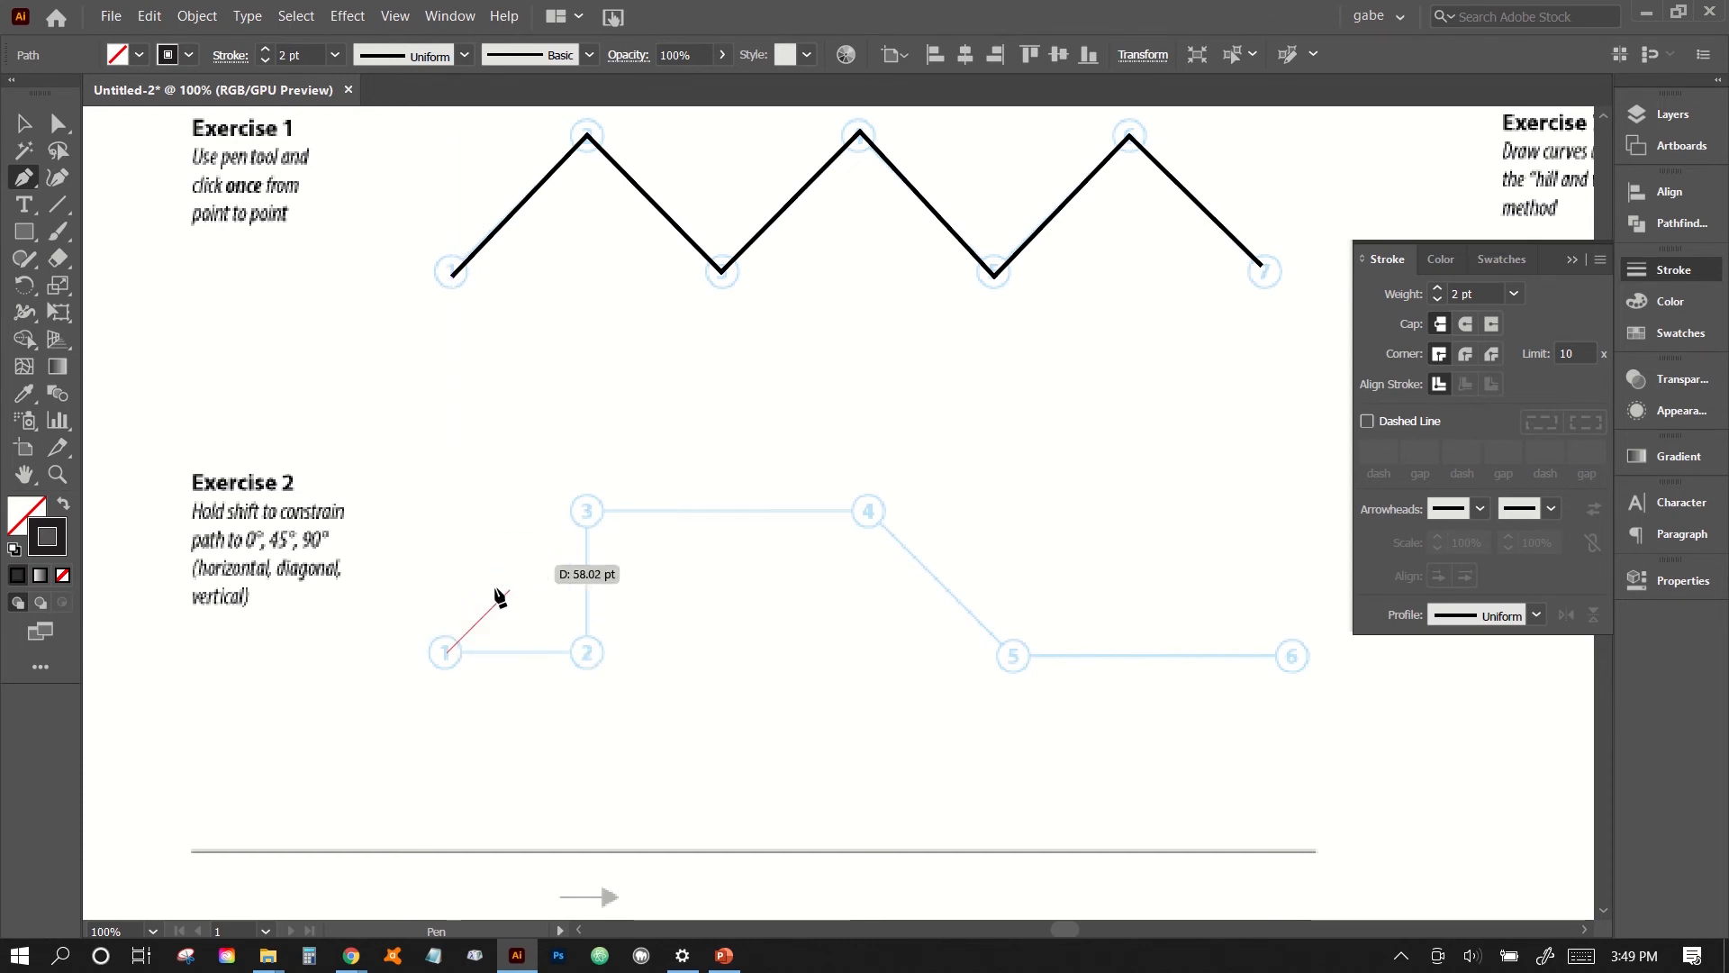
pyautogui.keyDown('shift'); pyautogui.click(586, 664); pyautogui.keyUp('shift')
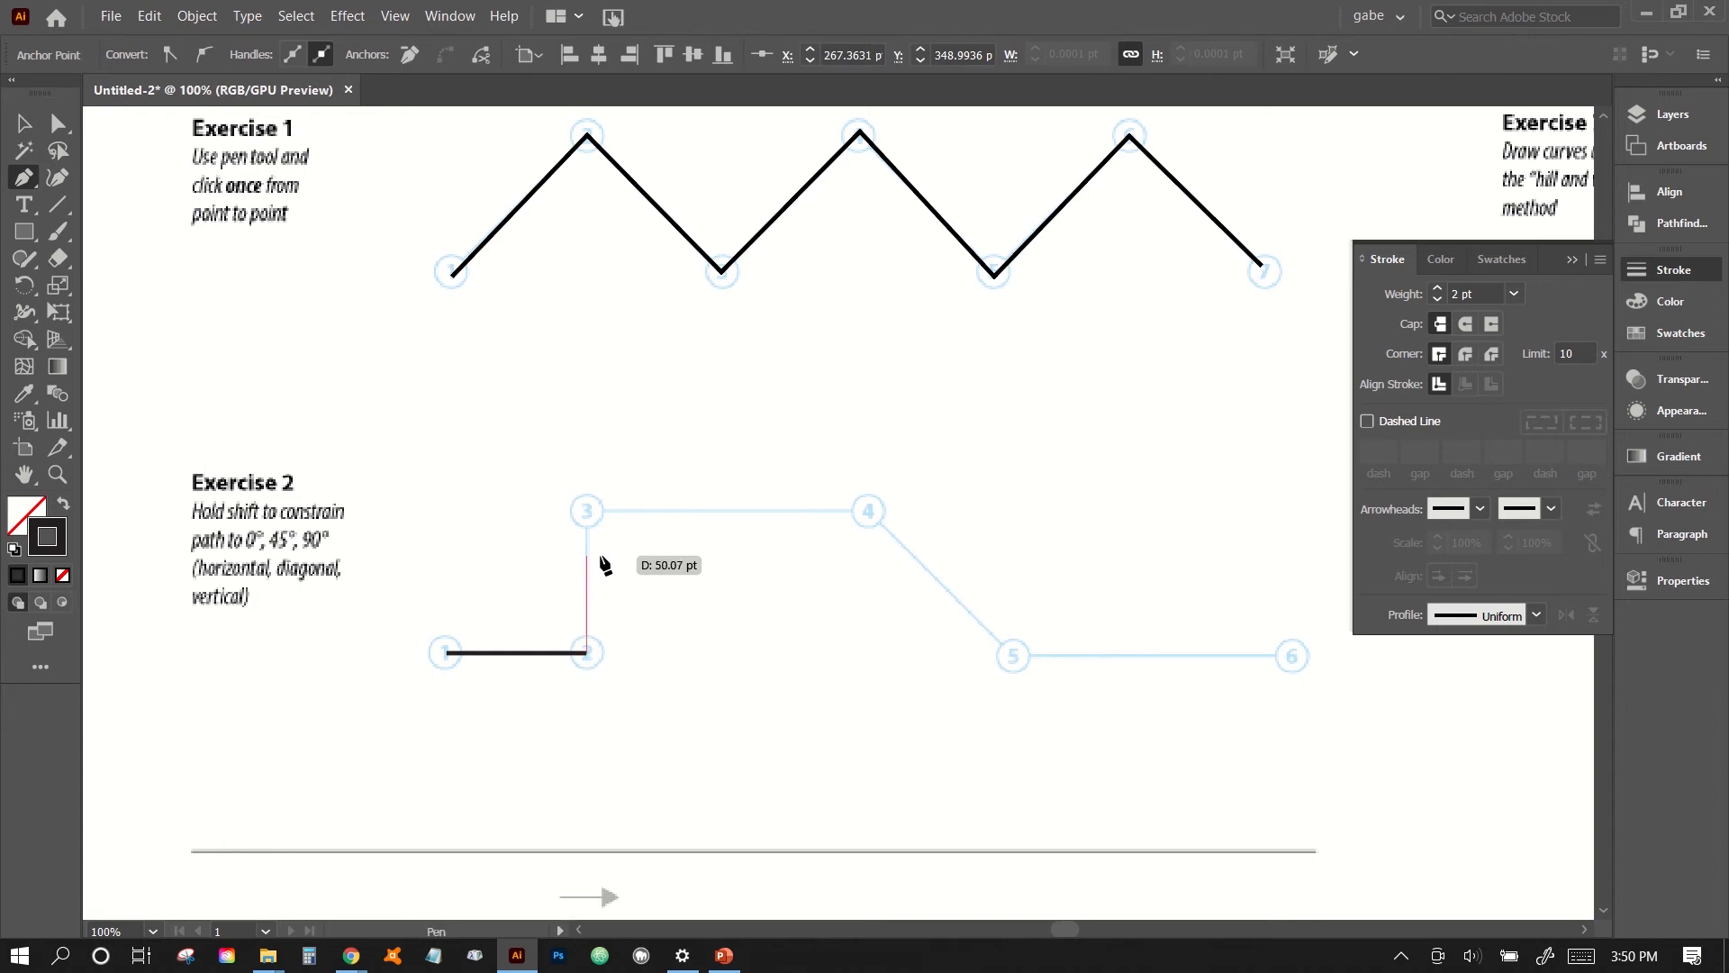
pyautogui.keyDown('shift'); pyautogui.click(586, 512); pyautogui.keyUp('shift')
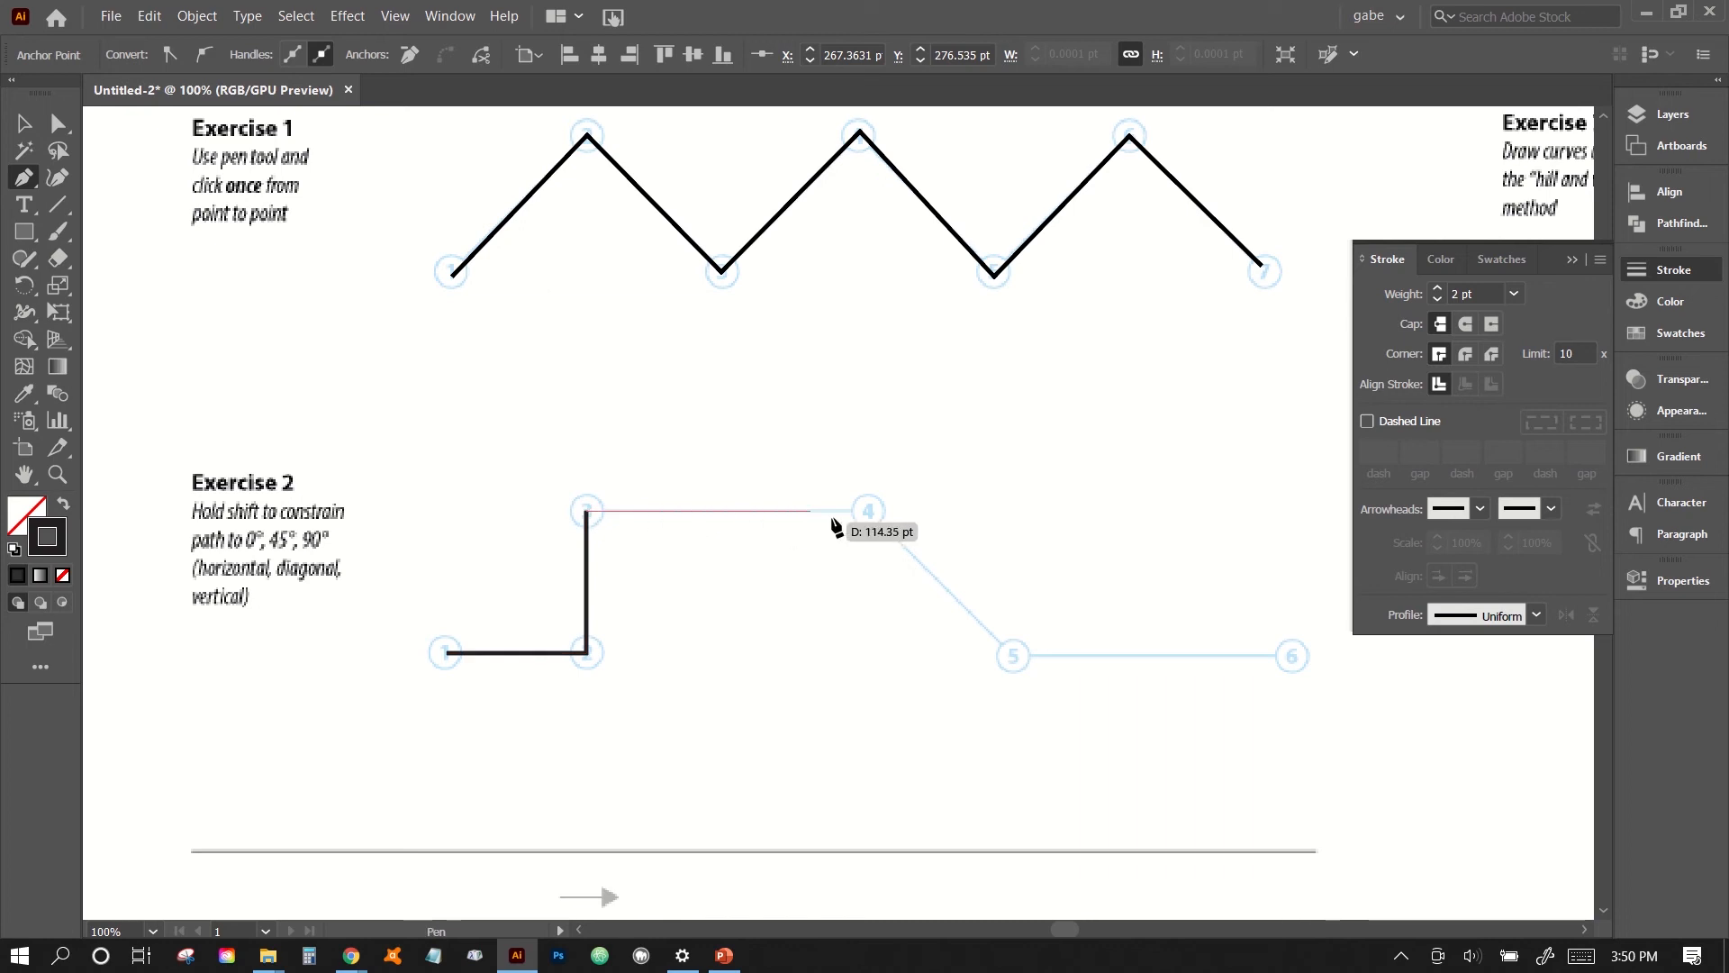
pyautogui.keyDown('shift'); pyautogui.click(869, 512); pyautogui.keyUp('shift')
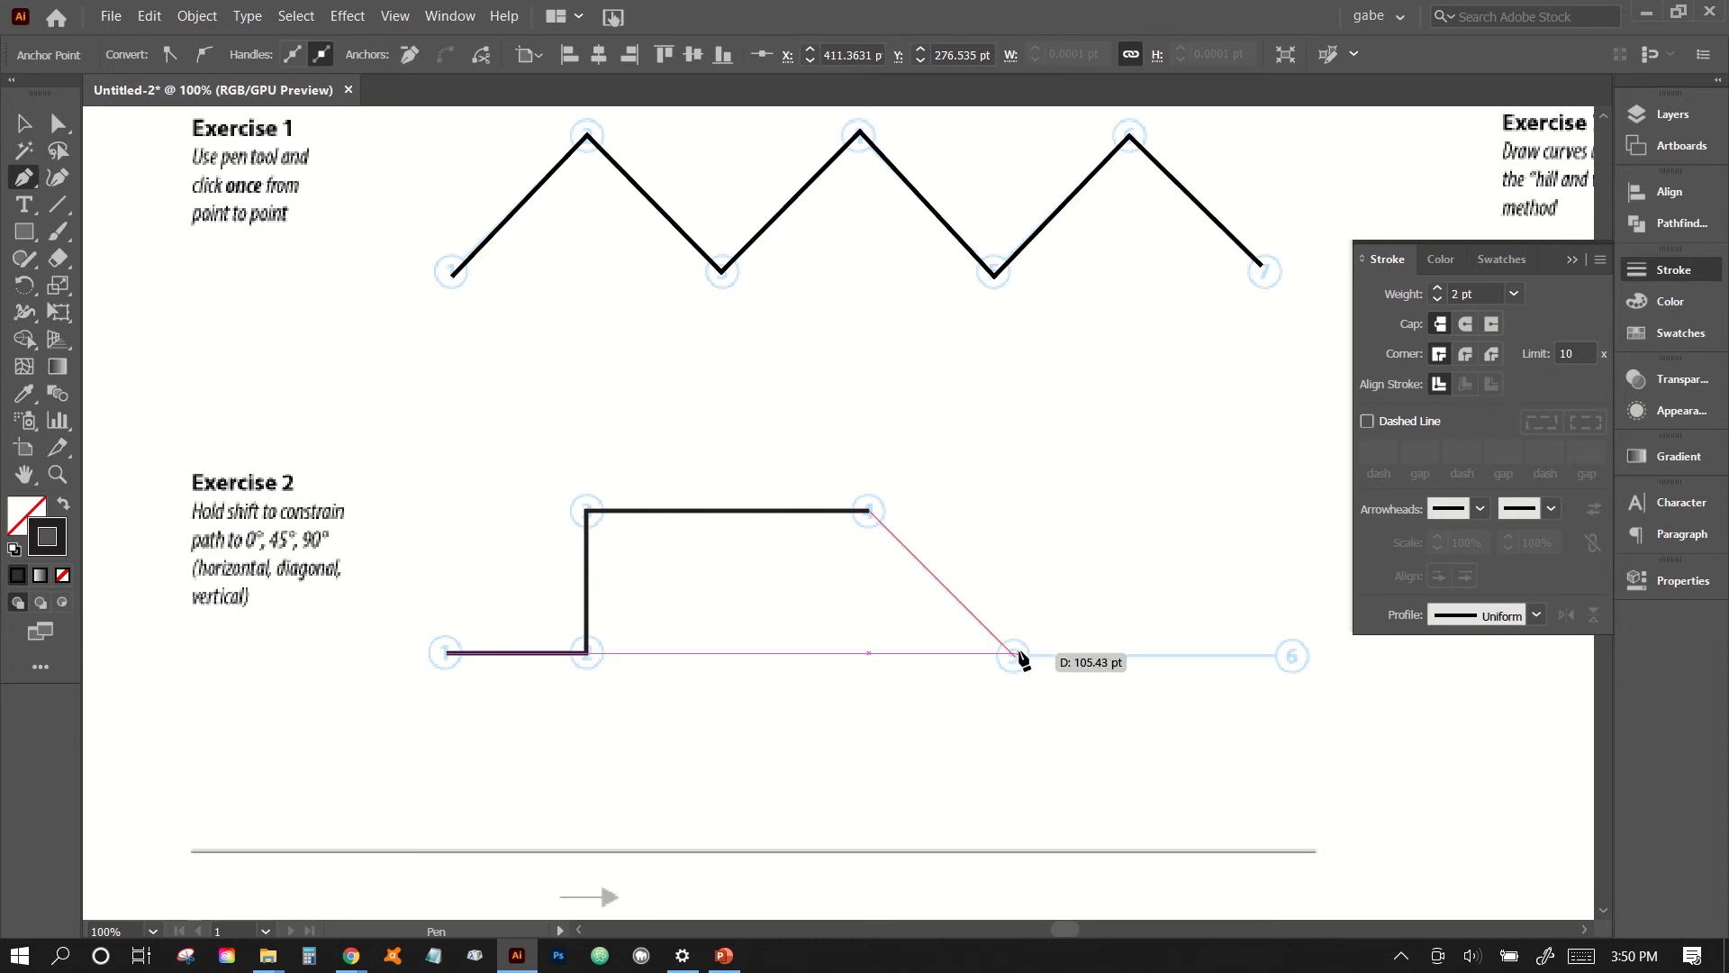
pyautogui.click(1018, 657)
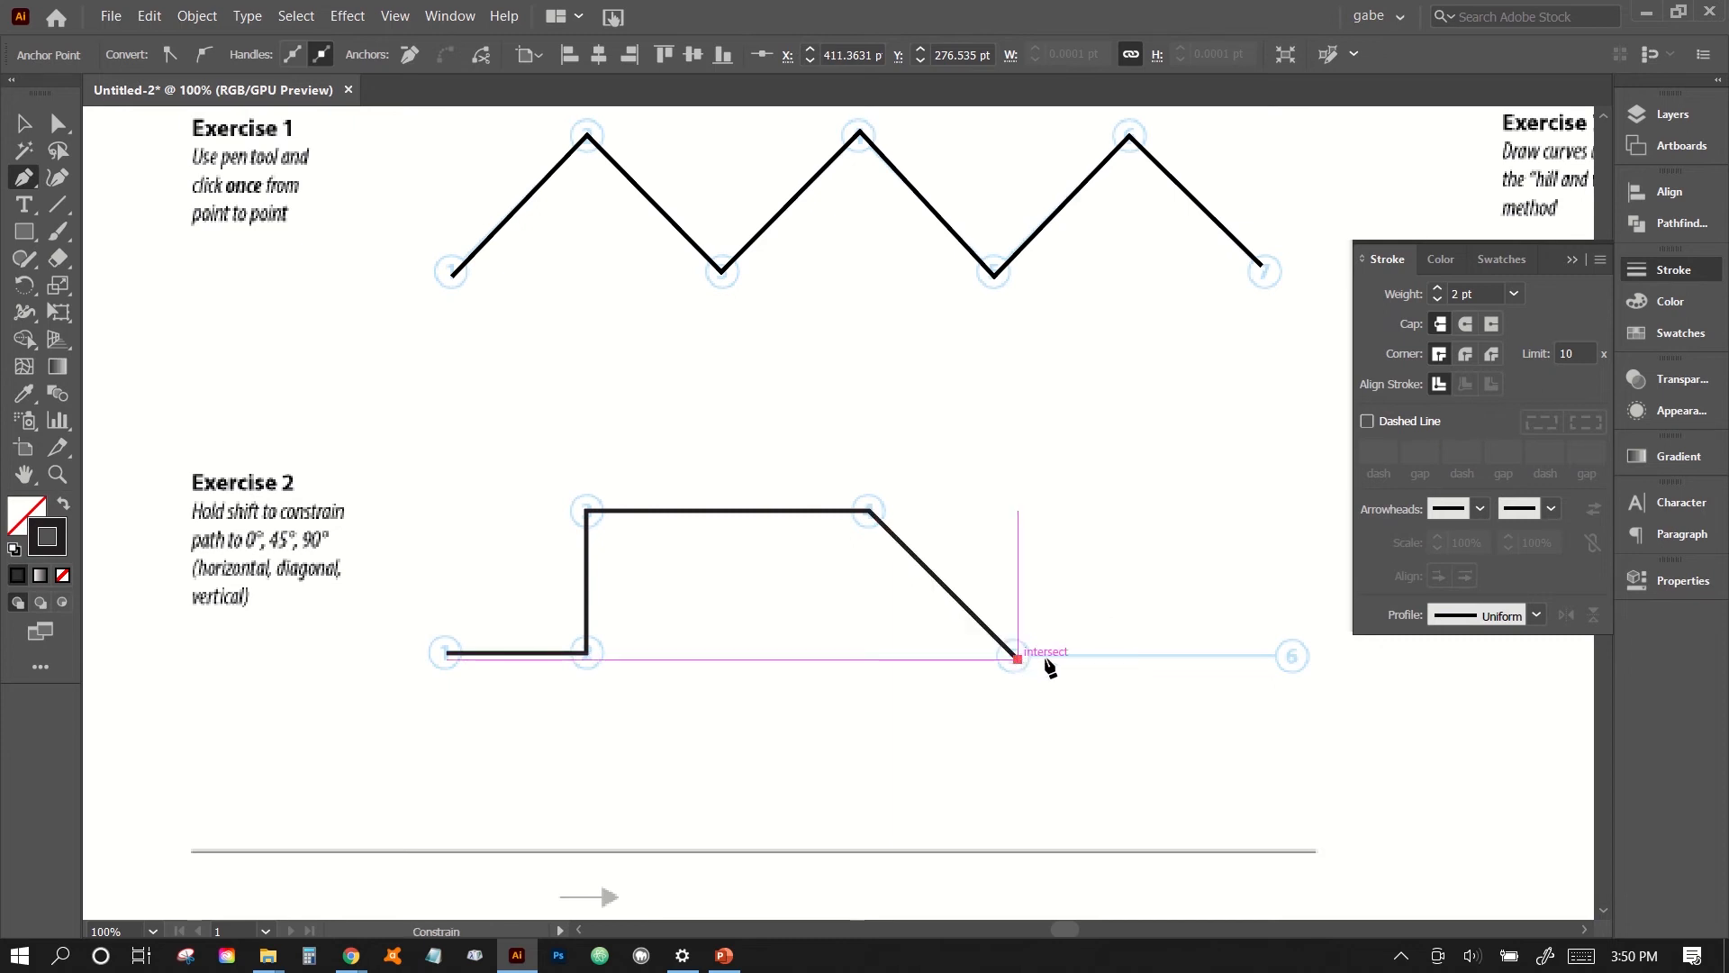
pyautogui.click(1293, 658)
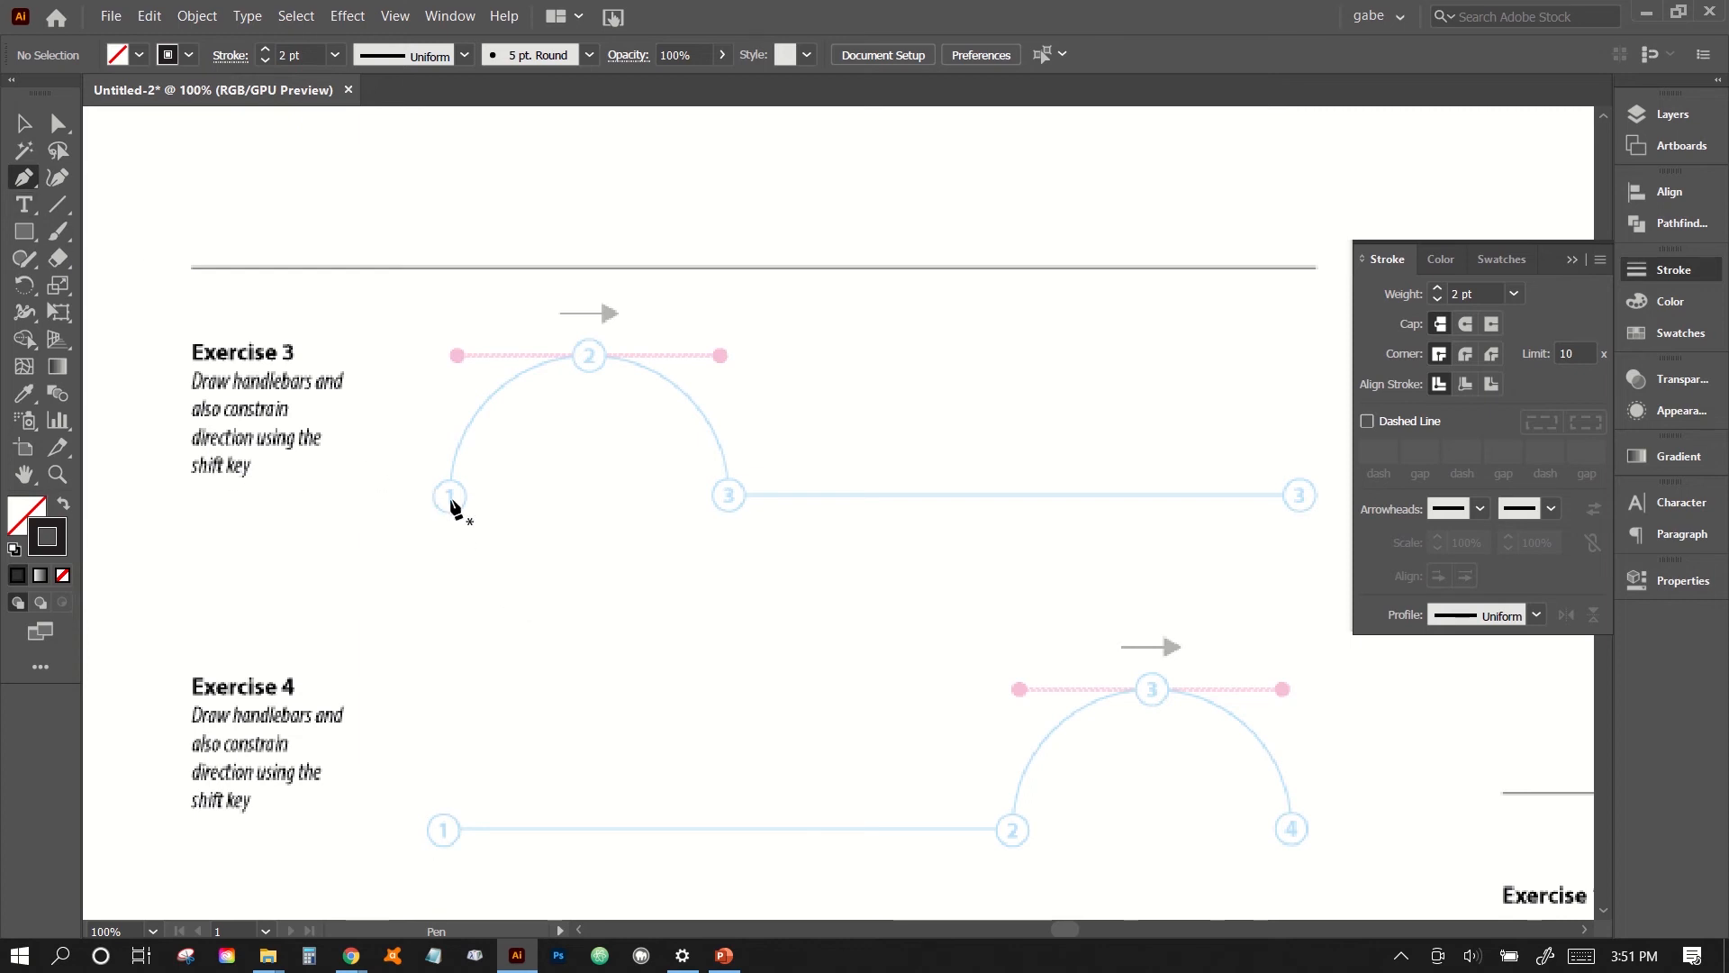
# - Trace Exercise 3 as an arch with horizontal handles at point 2, followed by a straight horizontal segment to the last point, and end the path
pyautogui.moveTo(450, 497); pyautogui.dragTo(592, 362)
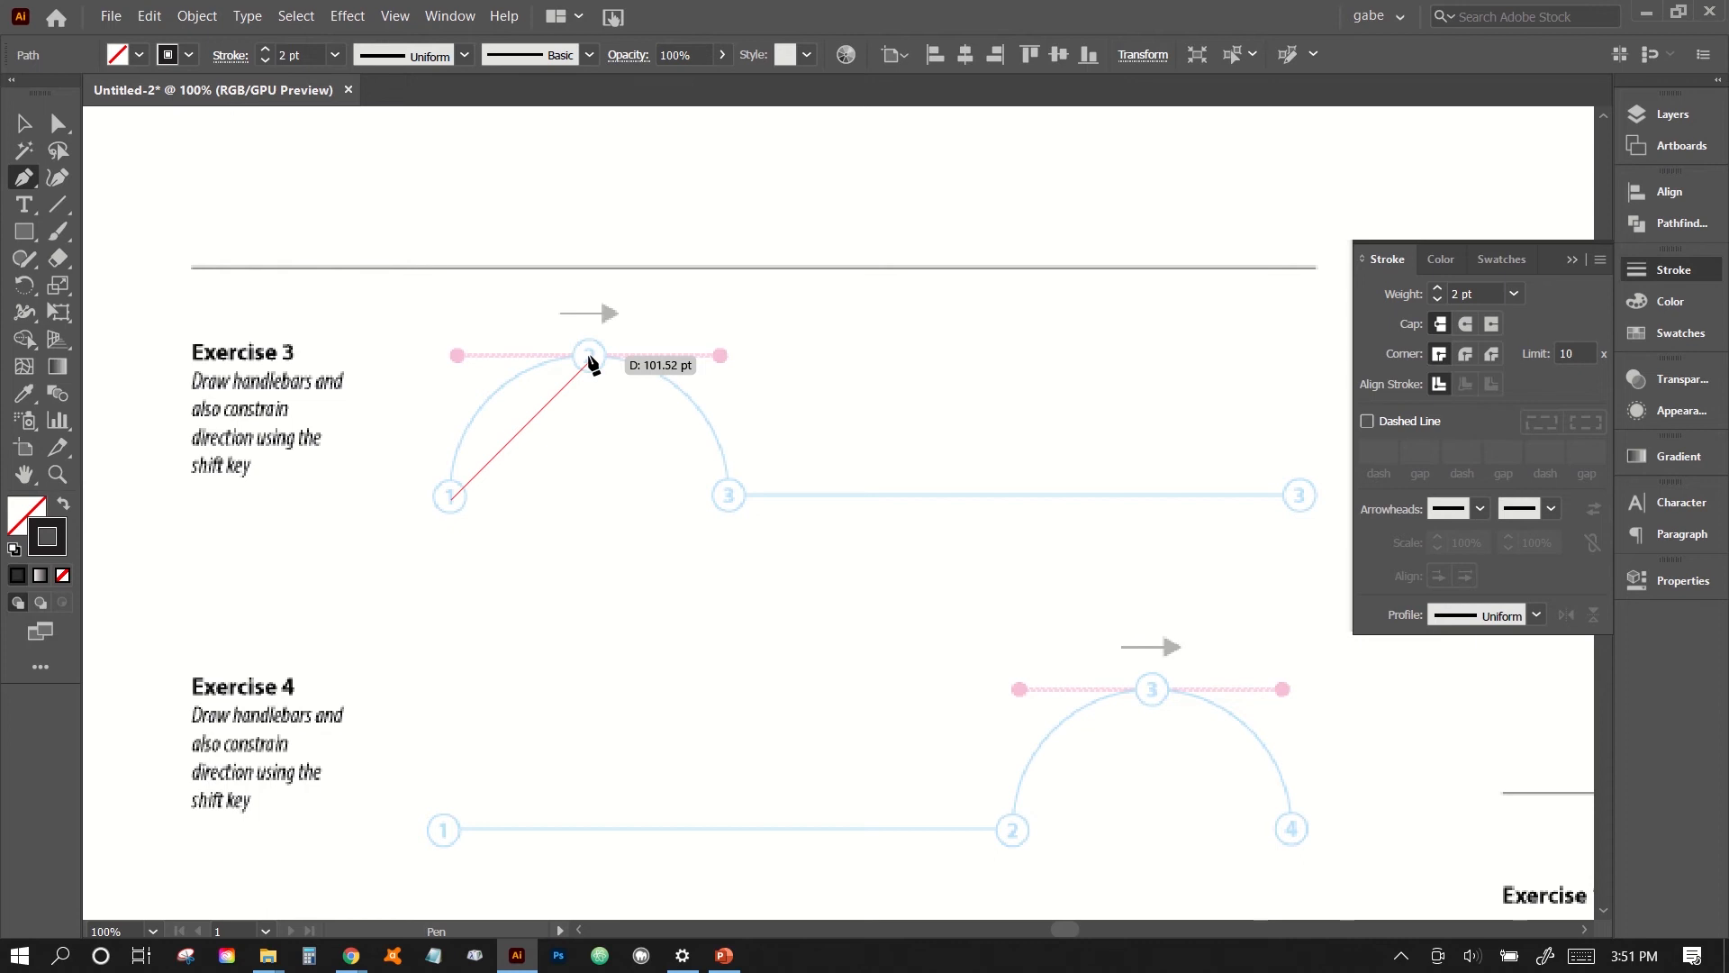
pyautogui.moveTo(590, 359); pyautogui.dragTo(721, 354)
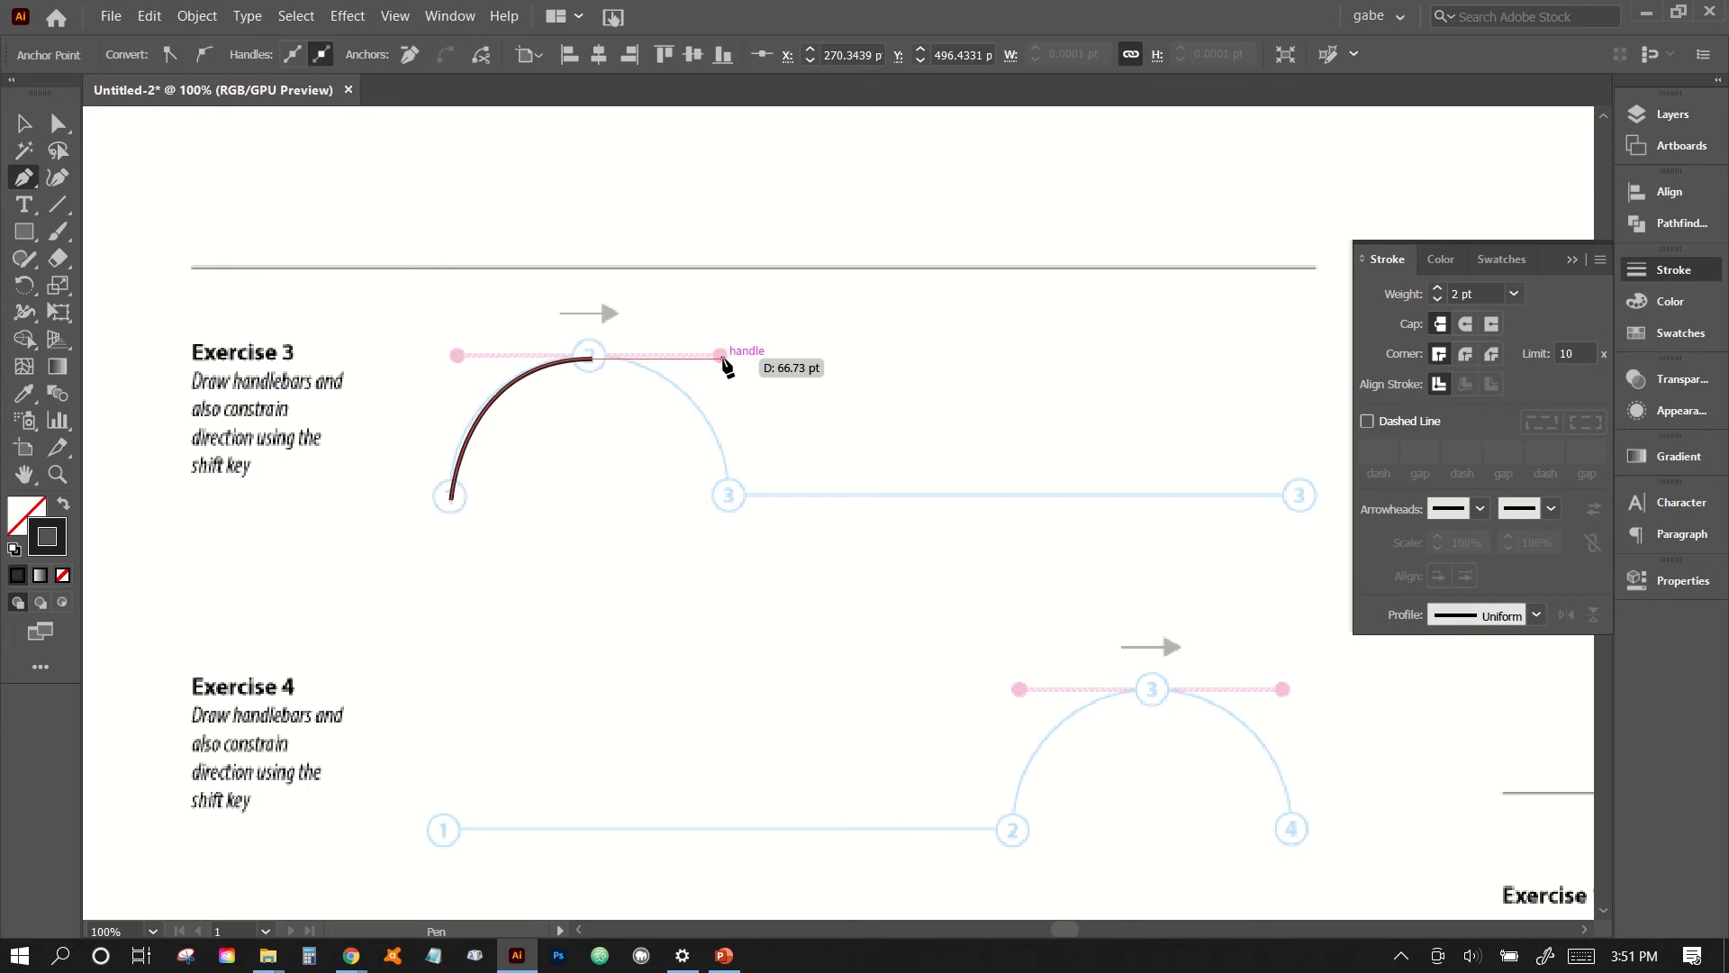
pyautogui.click(733, 502)
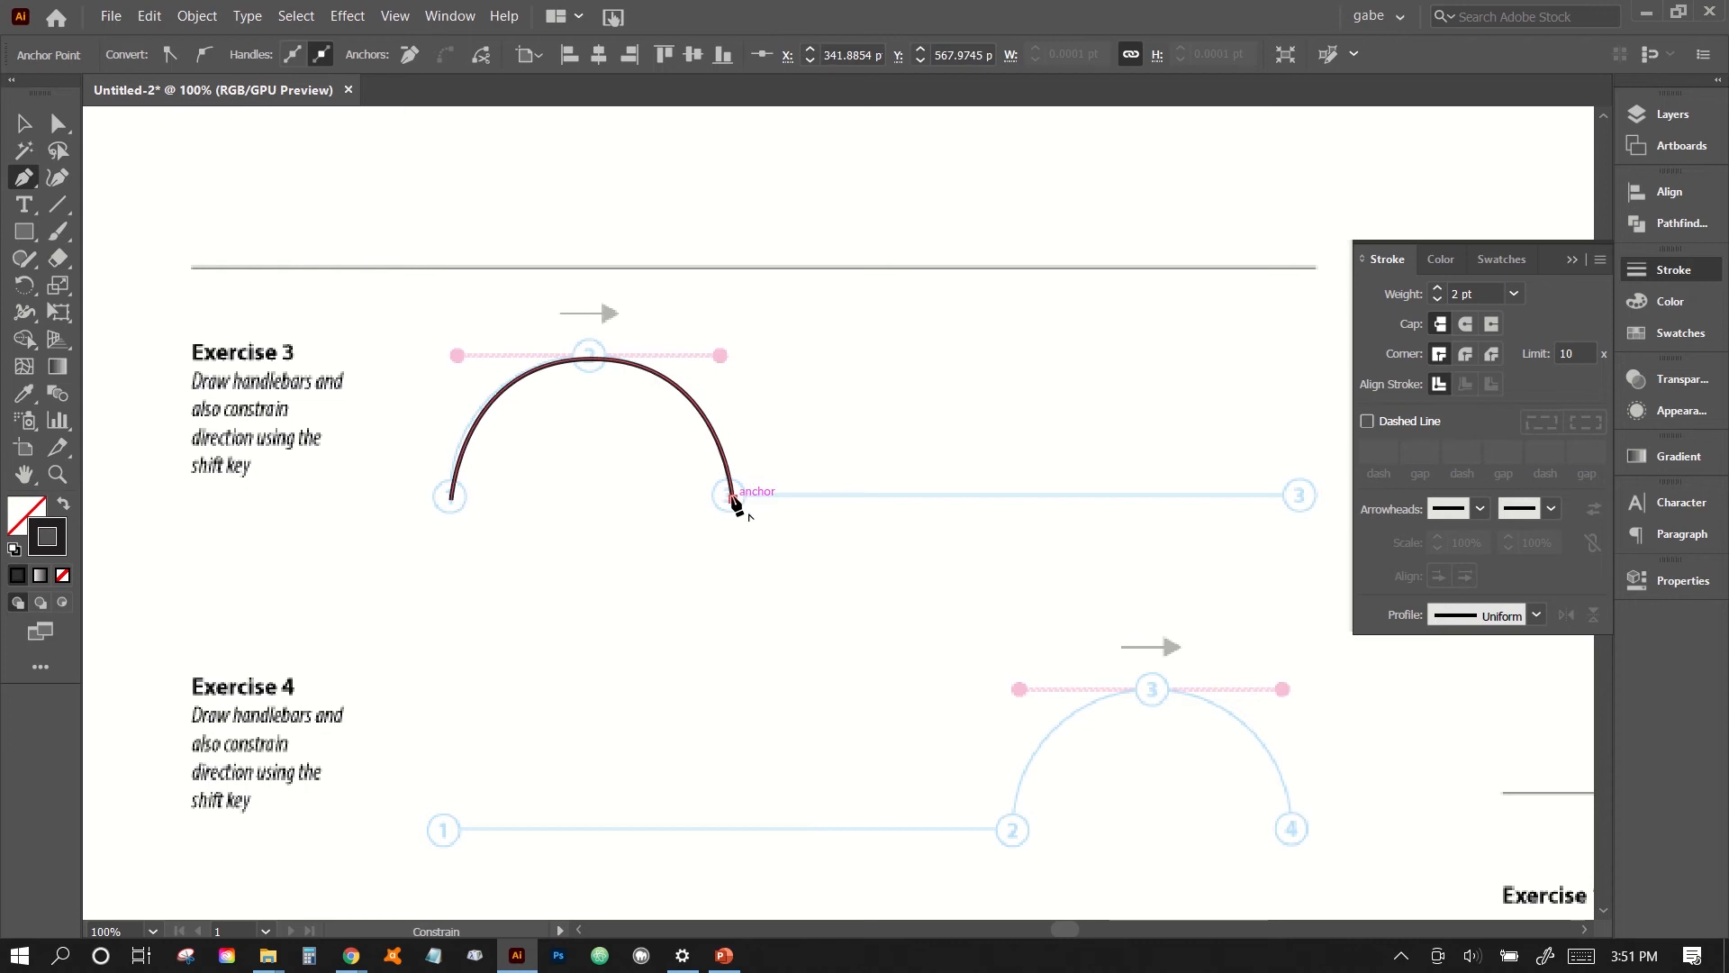
pyautogui.click(1297, 499)
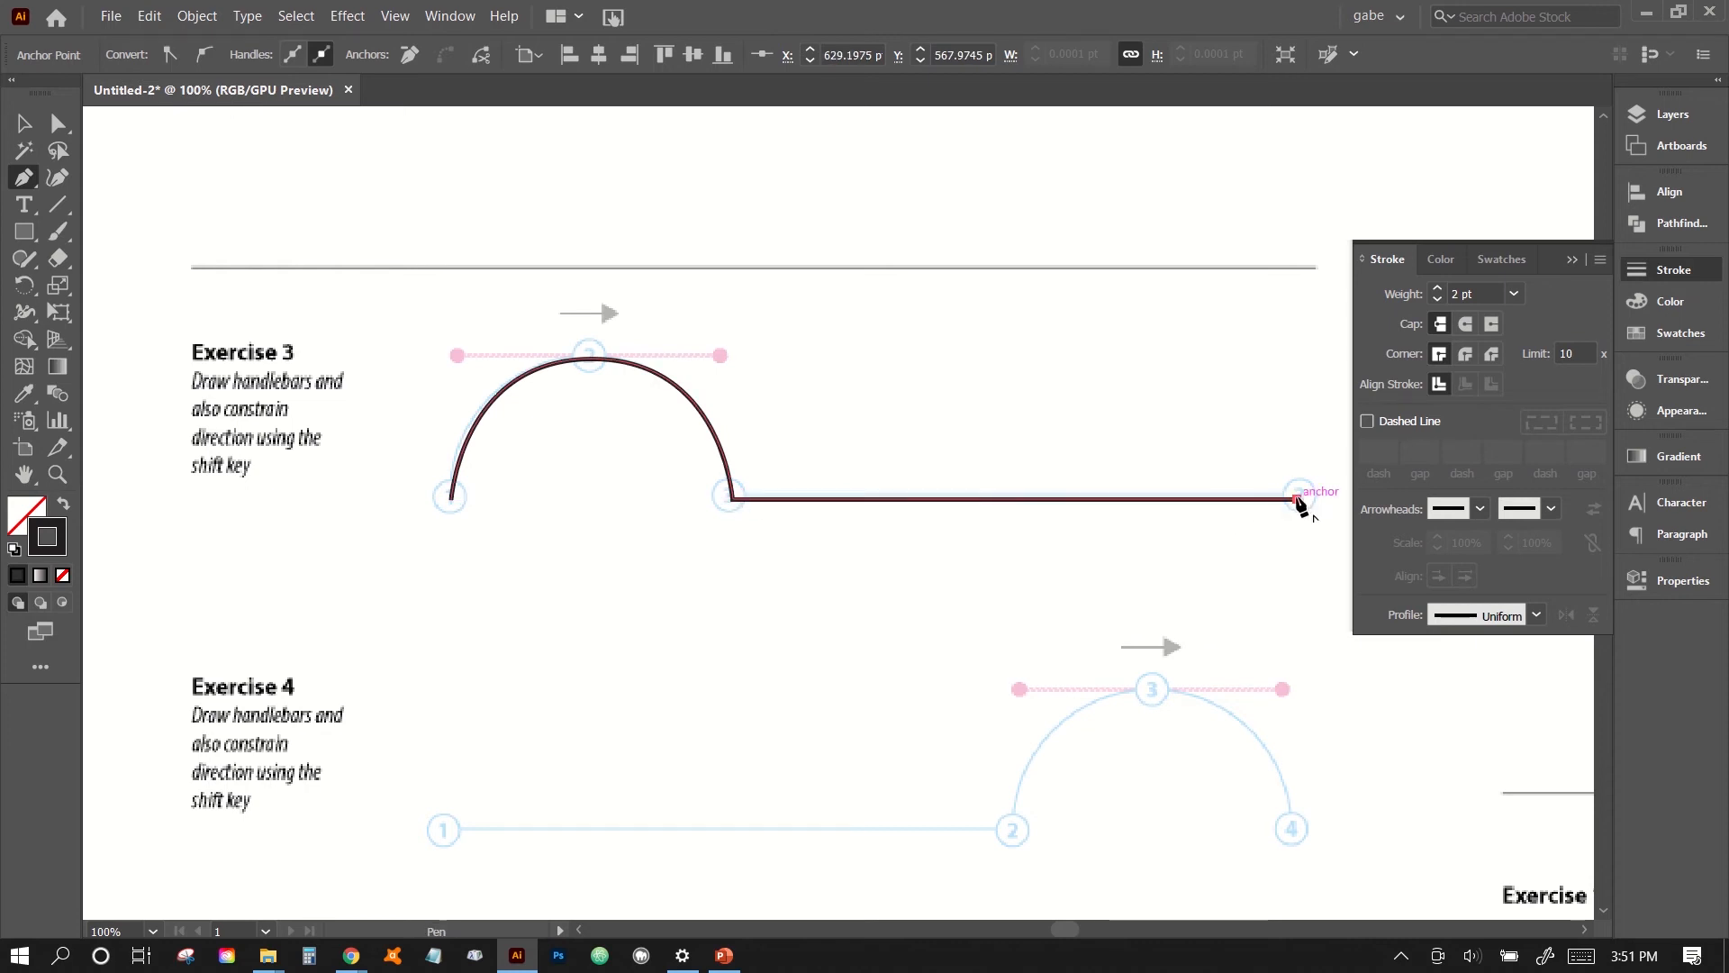
pyautogui.press('Escape')
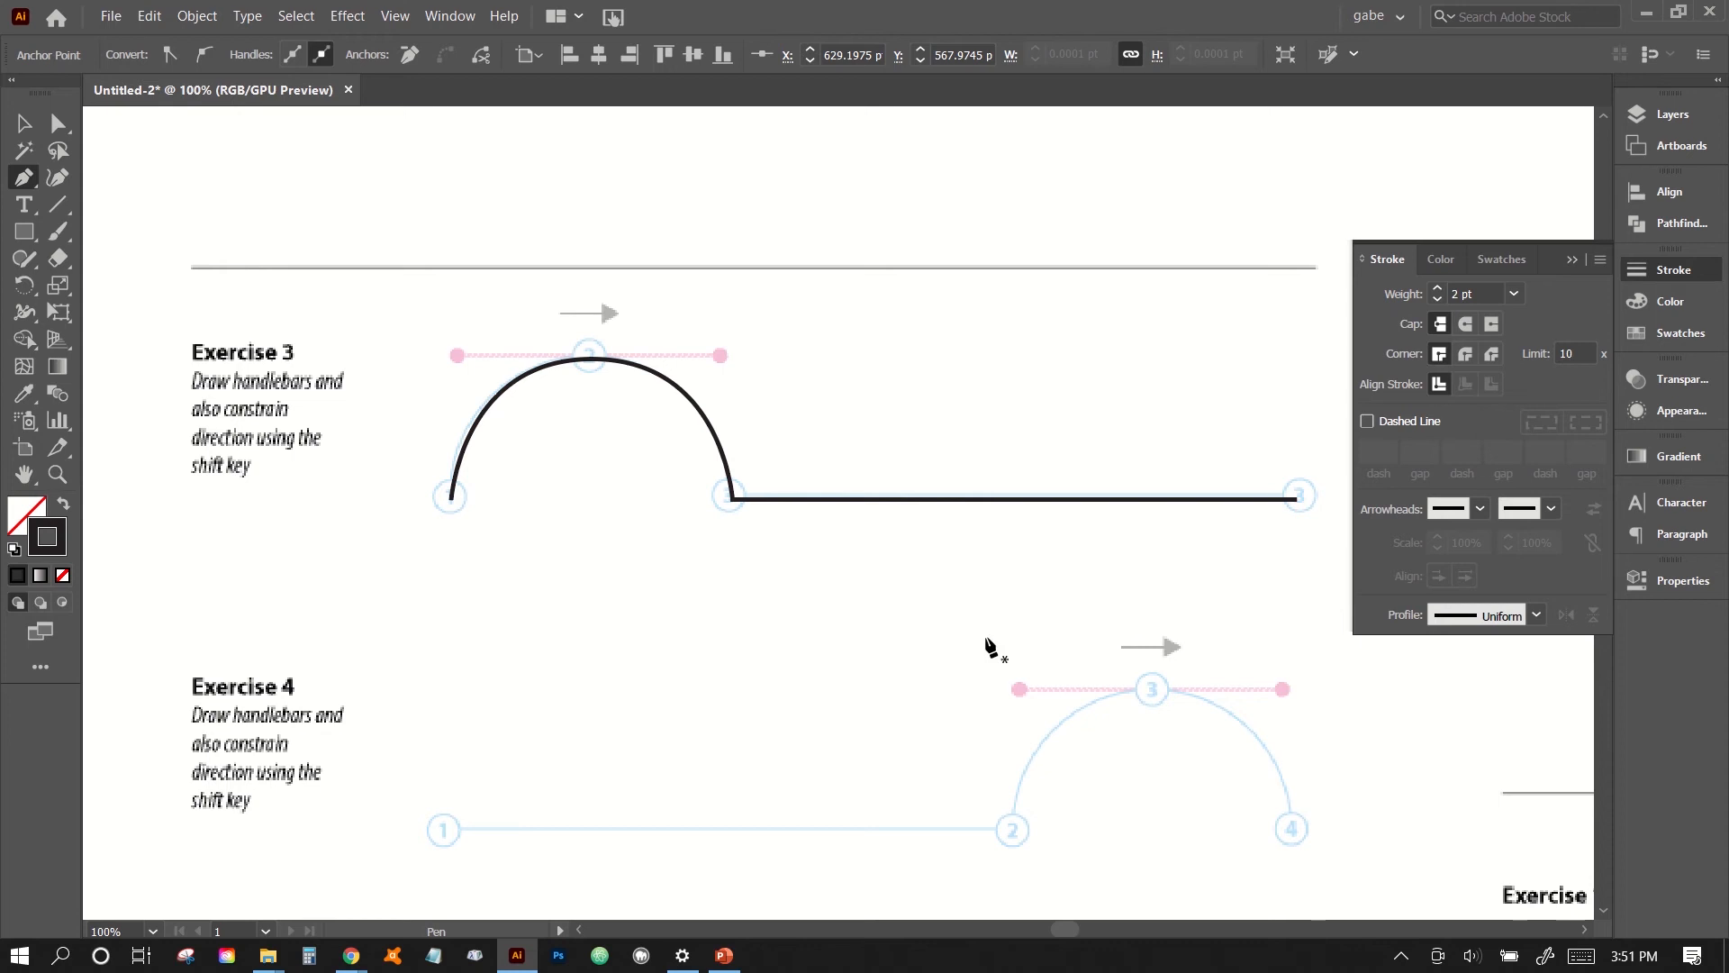
# - Trace Exercise 4 with a straight horizontal segment from point 1 to 2, followed by an arch to point 4 with horizontal handles at point 3
pyautogui.moveTo(937, 660); pyautogui.dragTo(874, 469)
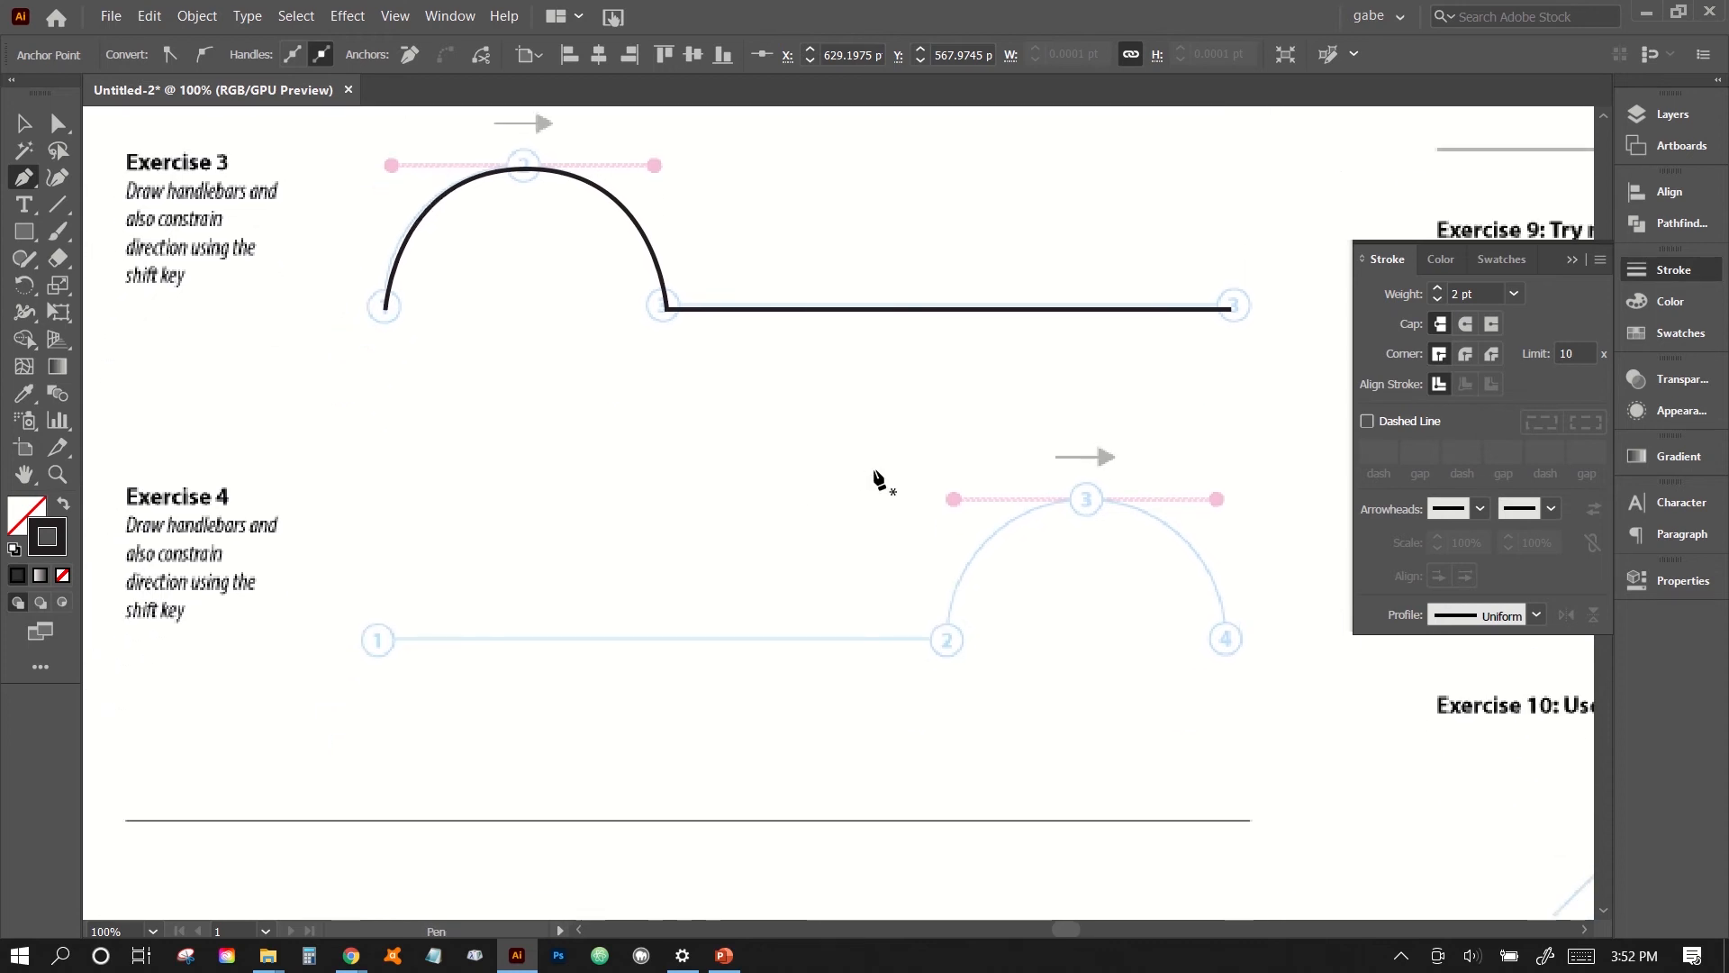
pyautogui.click(378, 645)
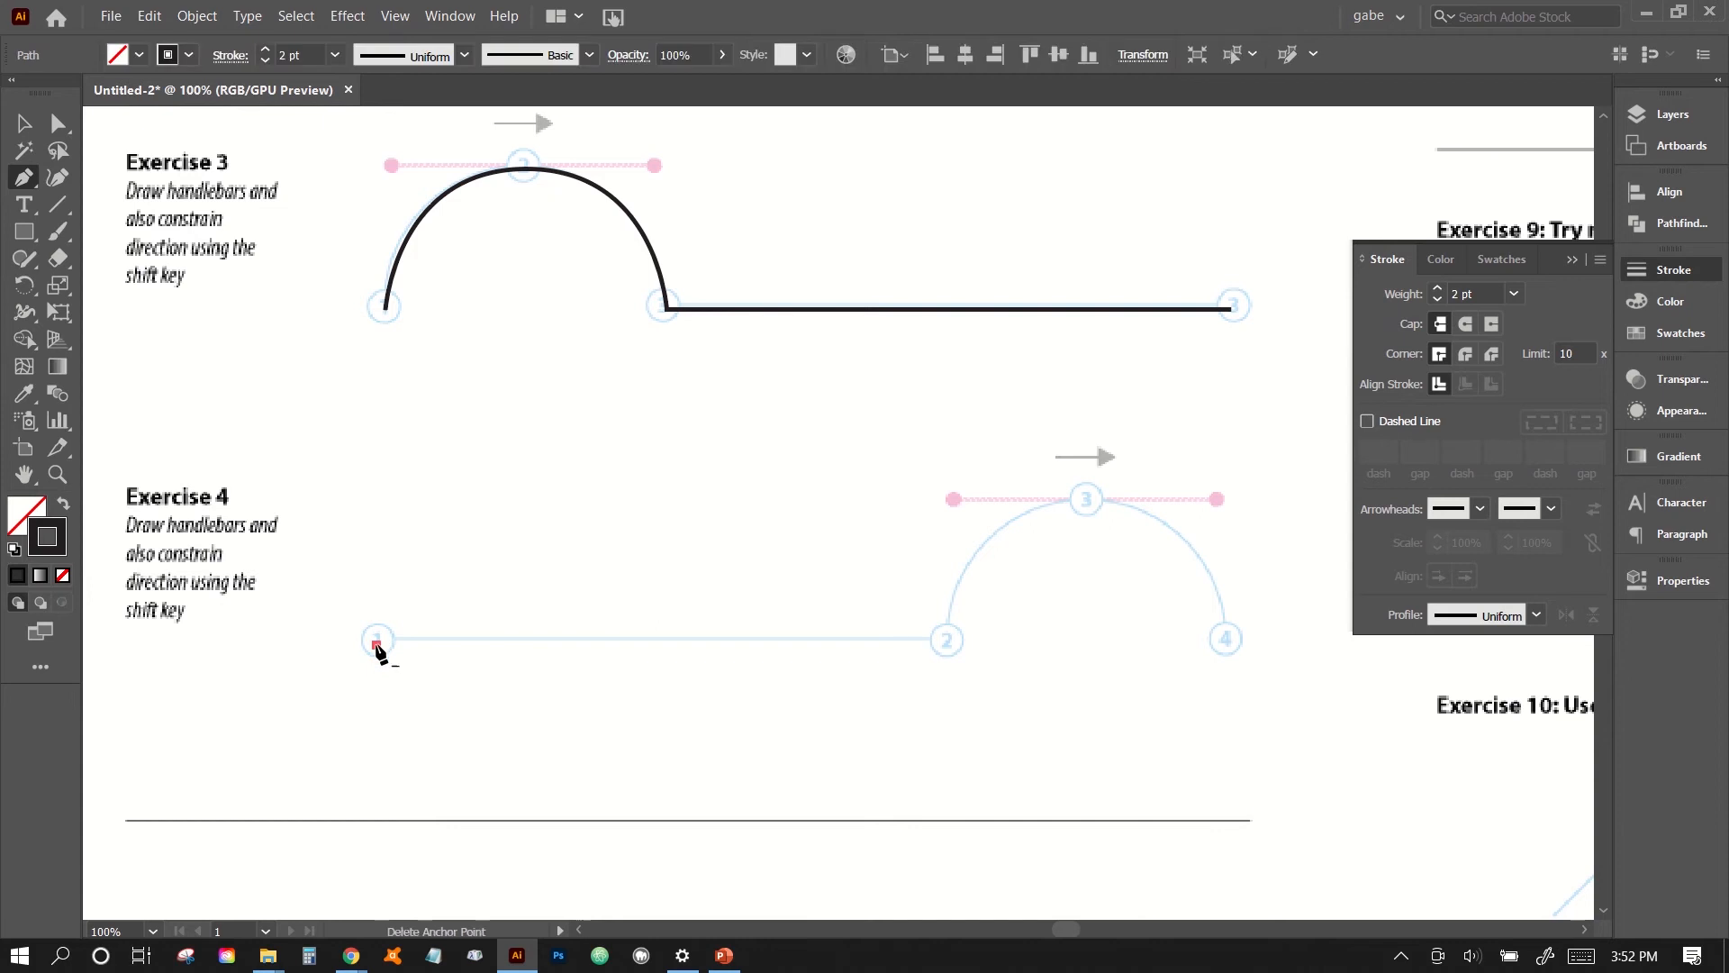
pyautogui.click(949, 644)
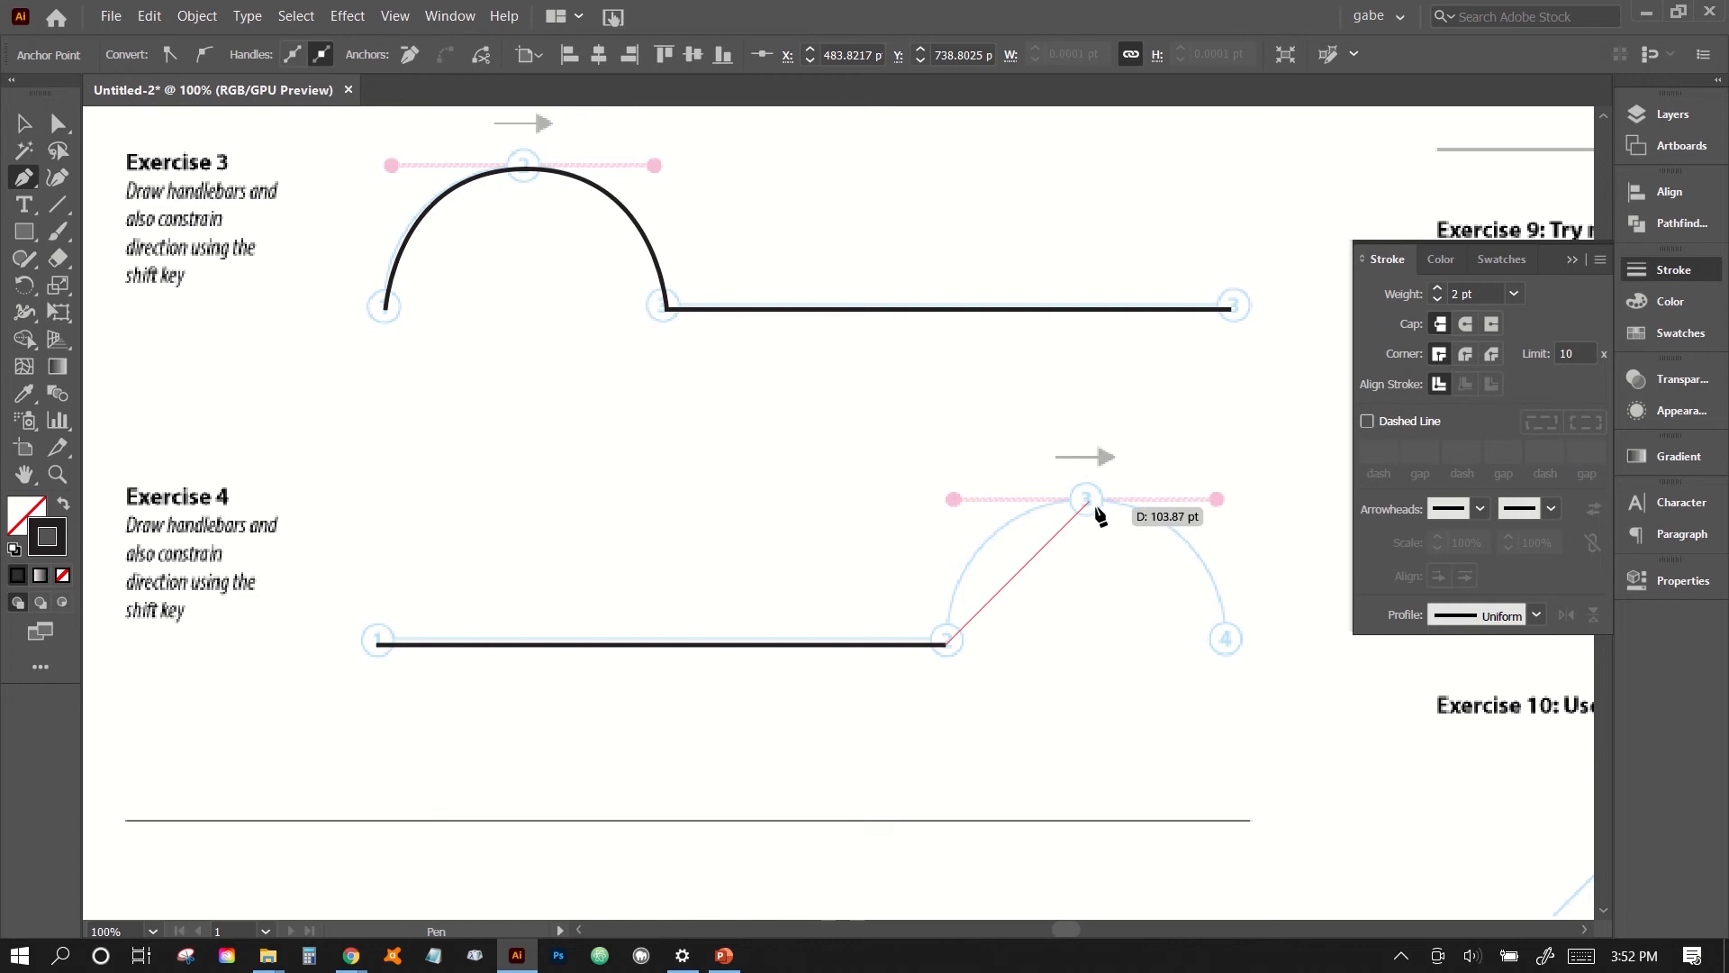
pyautogui.moveTo(1090, 502); pyautogui.dragTo(1220, 501)
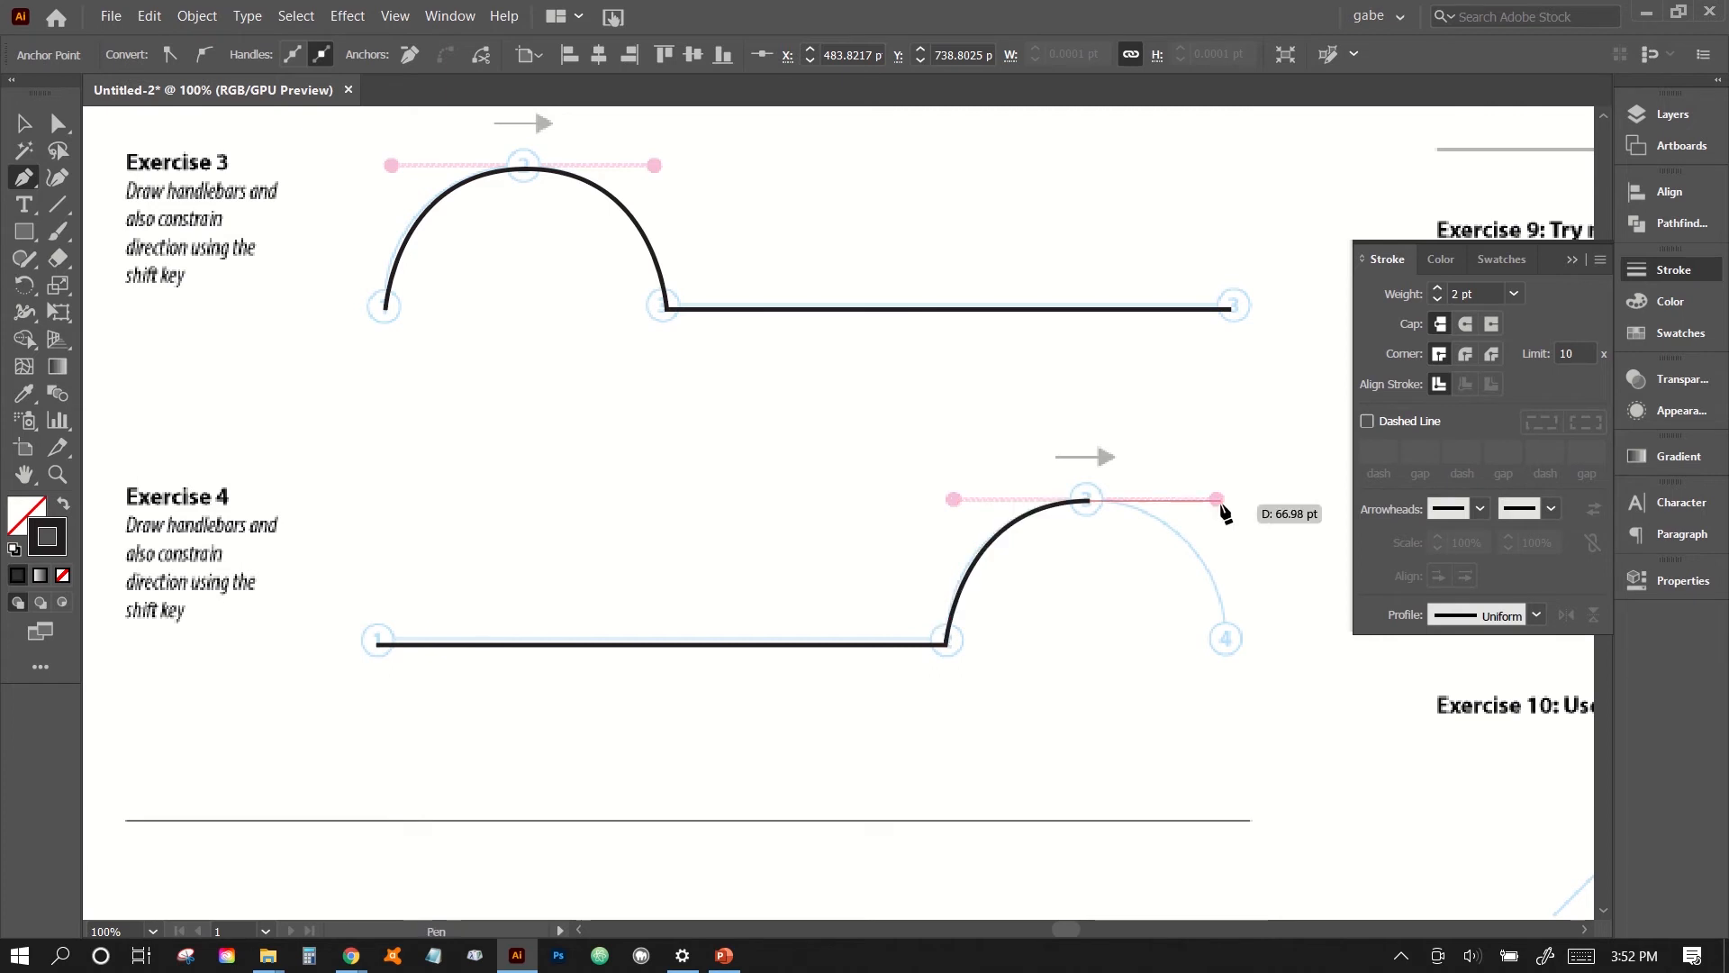
pyautogui.click(1226, 639)
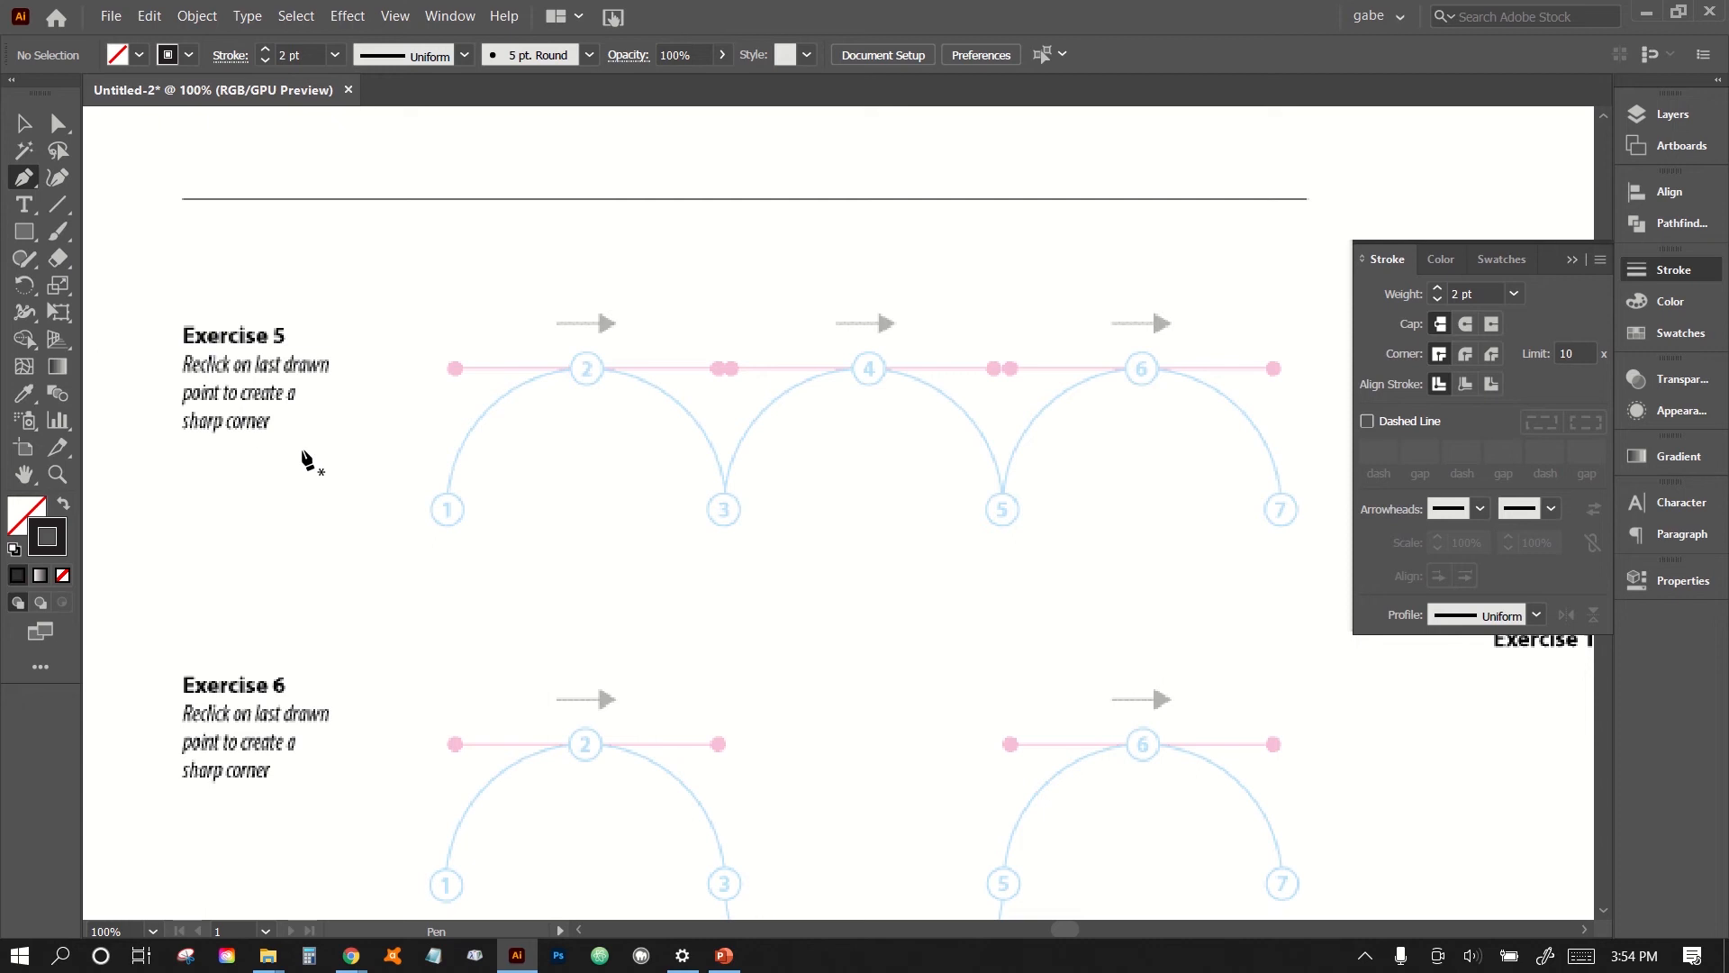
# - Trace Exercise 5 as three arches through points 1 to 7, with horizontal handles at points 2, 4 and 6 and sharp corners at 3 and 5
pyautogui.click(446, 514)
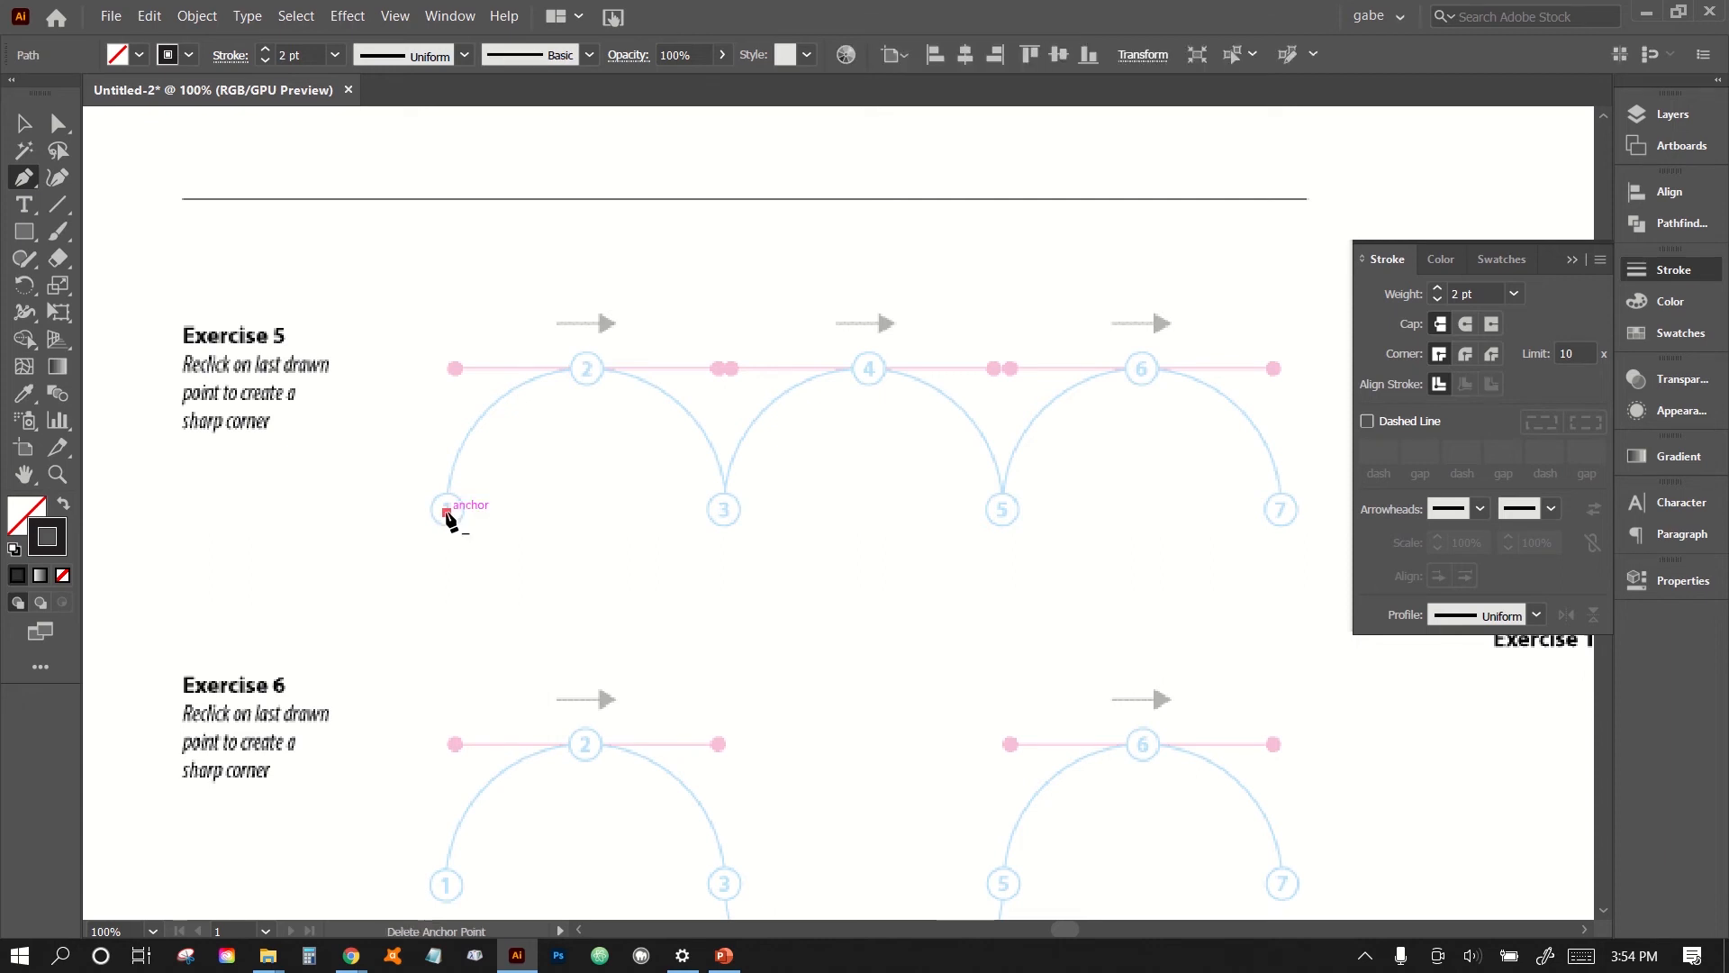
pyautogui.click(585, 370)
pyautogui.moveTo(584, 367); pyautogui.dragTo(716, 368)
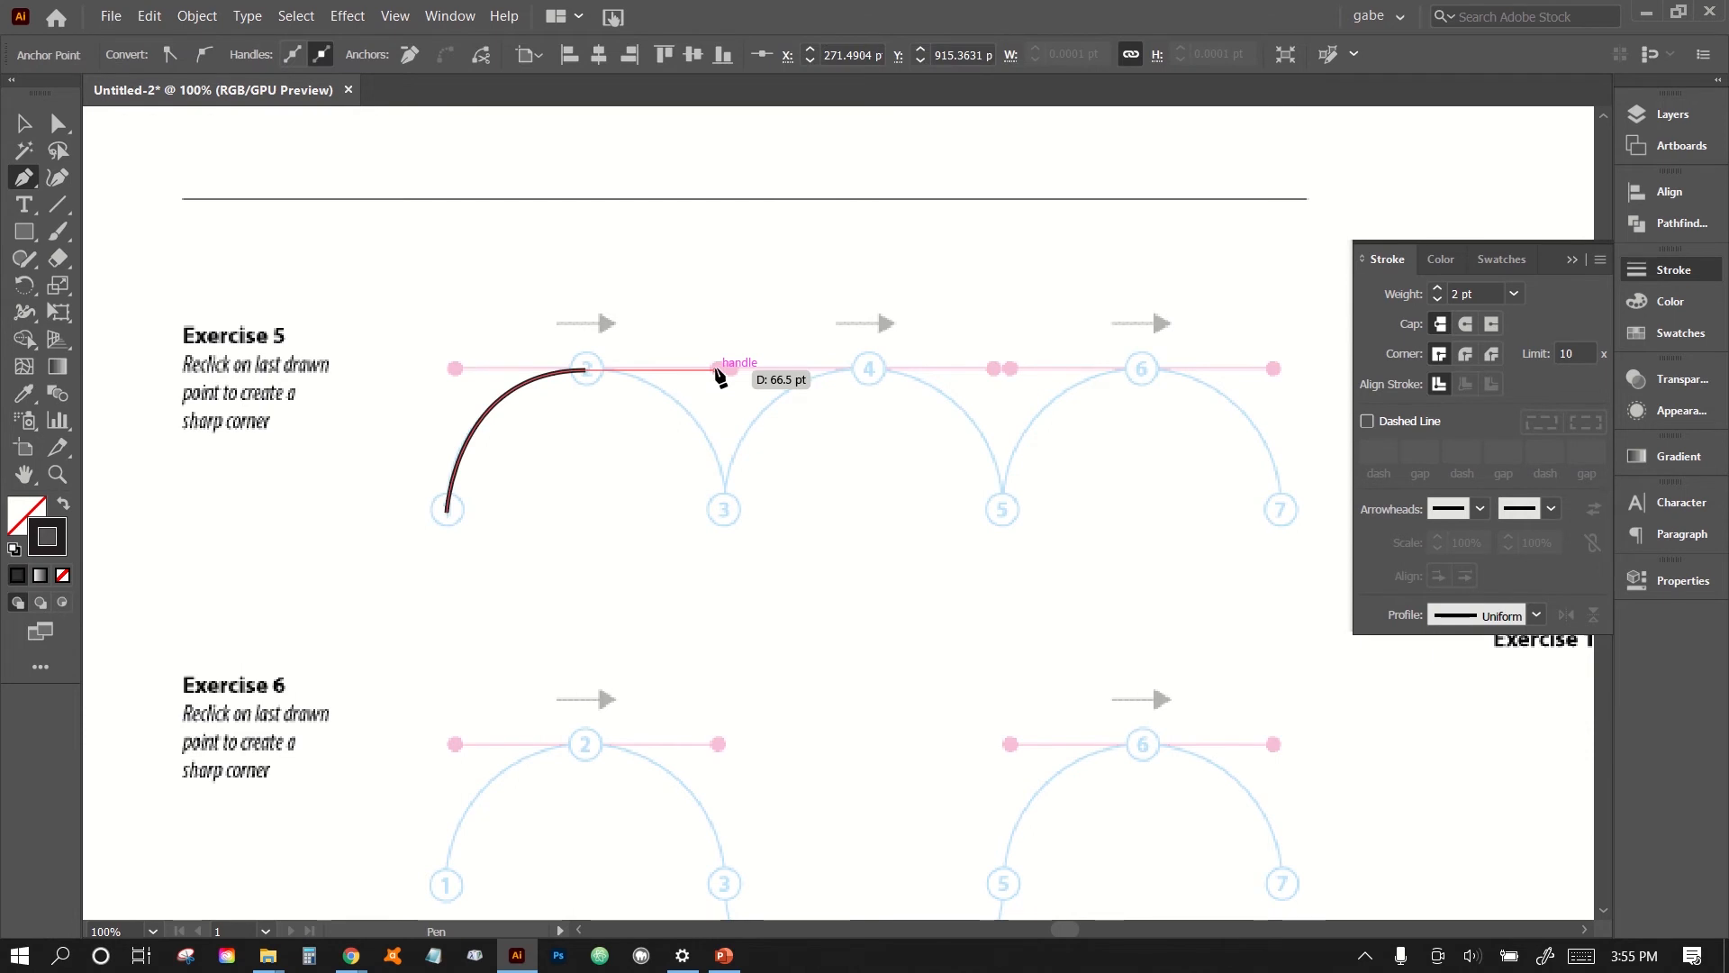
pyautogui.moveTo(726, 510); pyautogui.dragTo(731, 521)
pyautogui.click(725, 510)
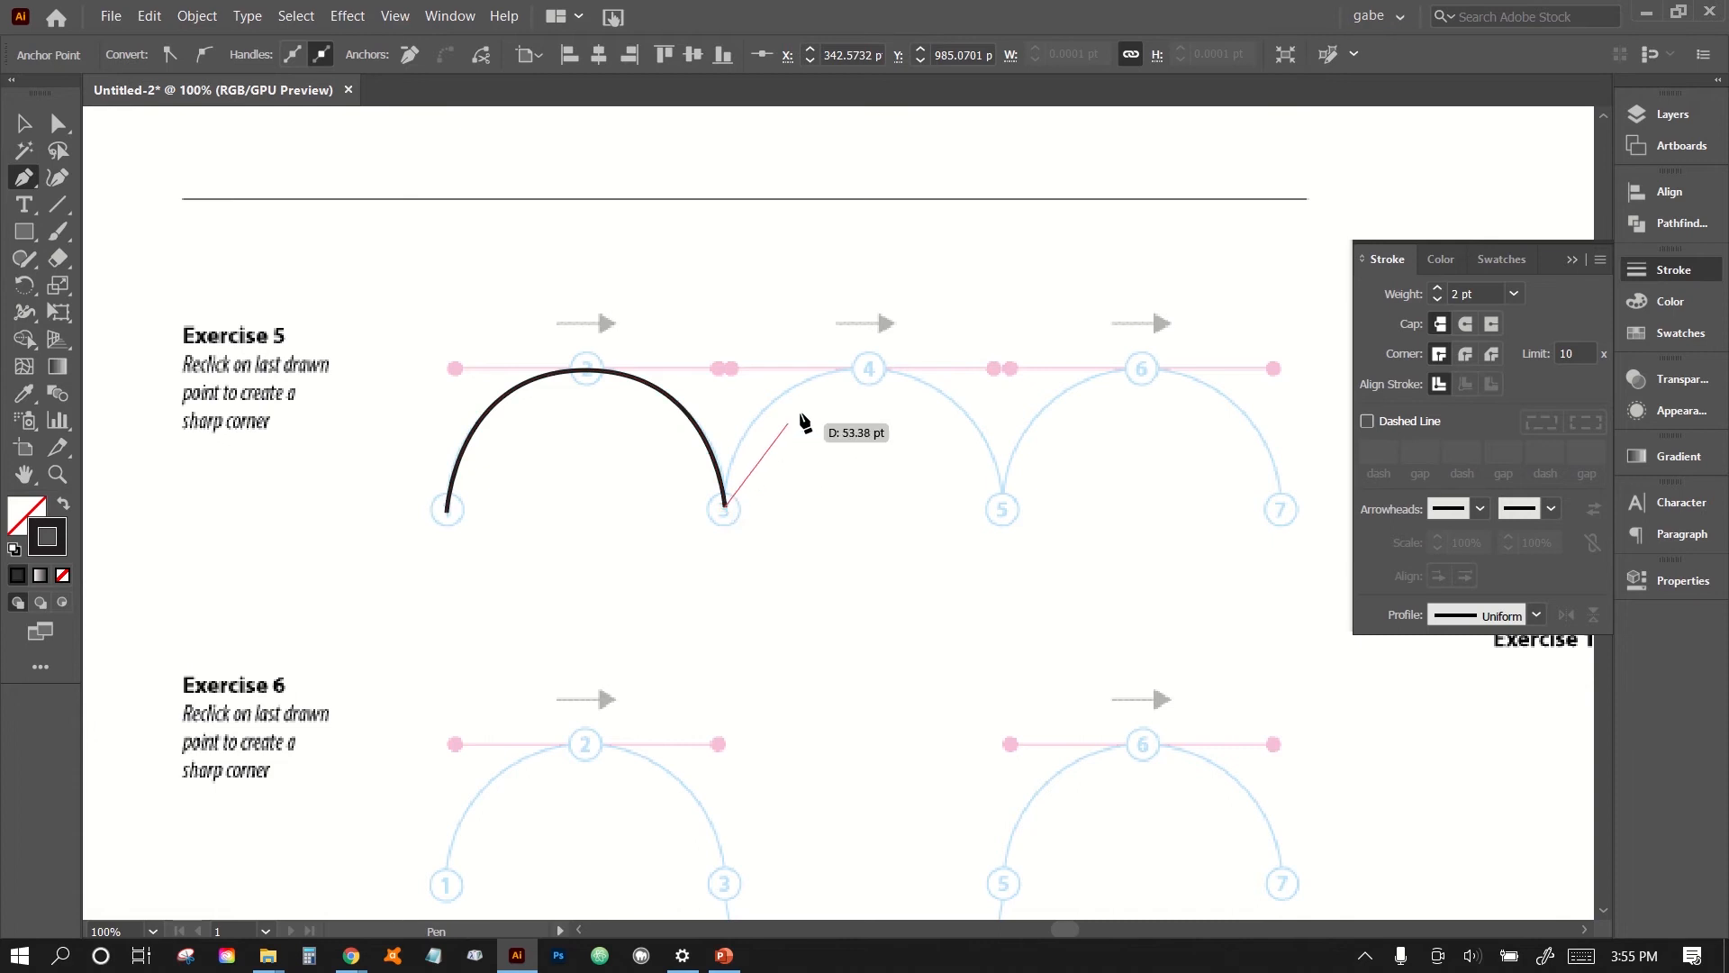
pyautogui.moveTo(869, 370)
pyautogui.mouseDown()
pyautogui.moveTo(927, 401)
pyautogui.moveTo(942, 378)
pyautogui.moveTo(932, 403)
pyautogui.moveTo(945, 369)
pyautogui.moveTo(1000, 369)
pyautogui.mouseUp()
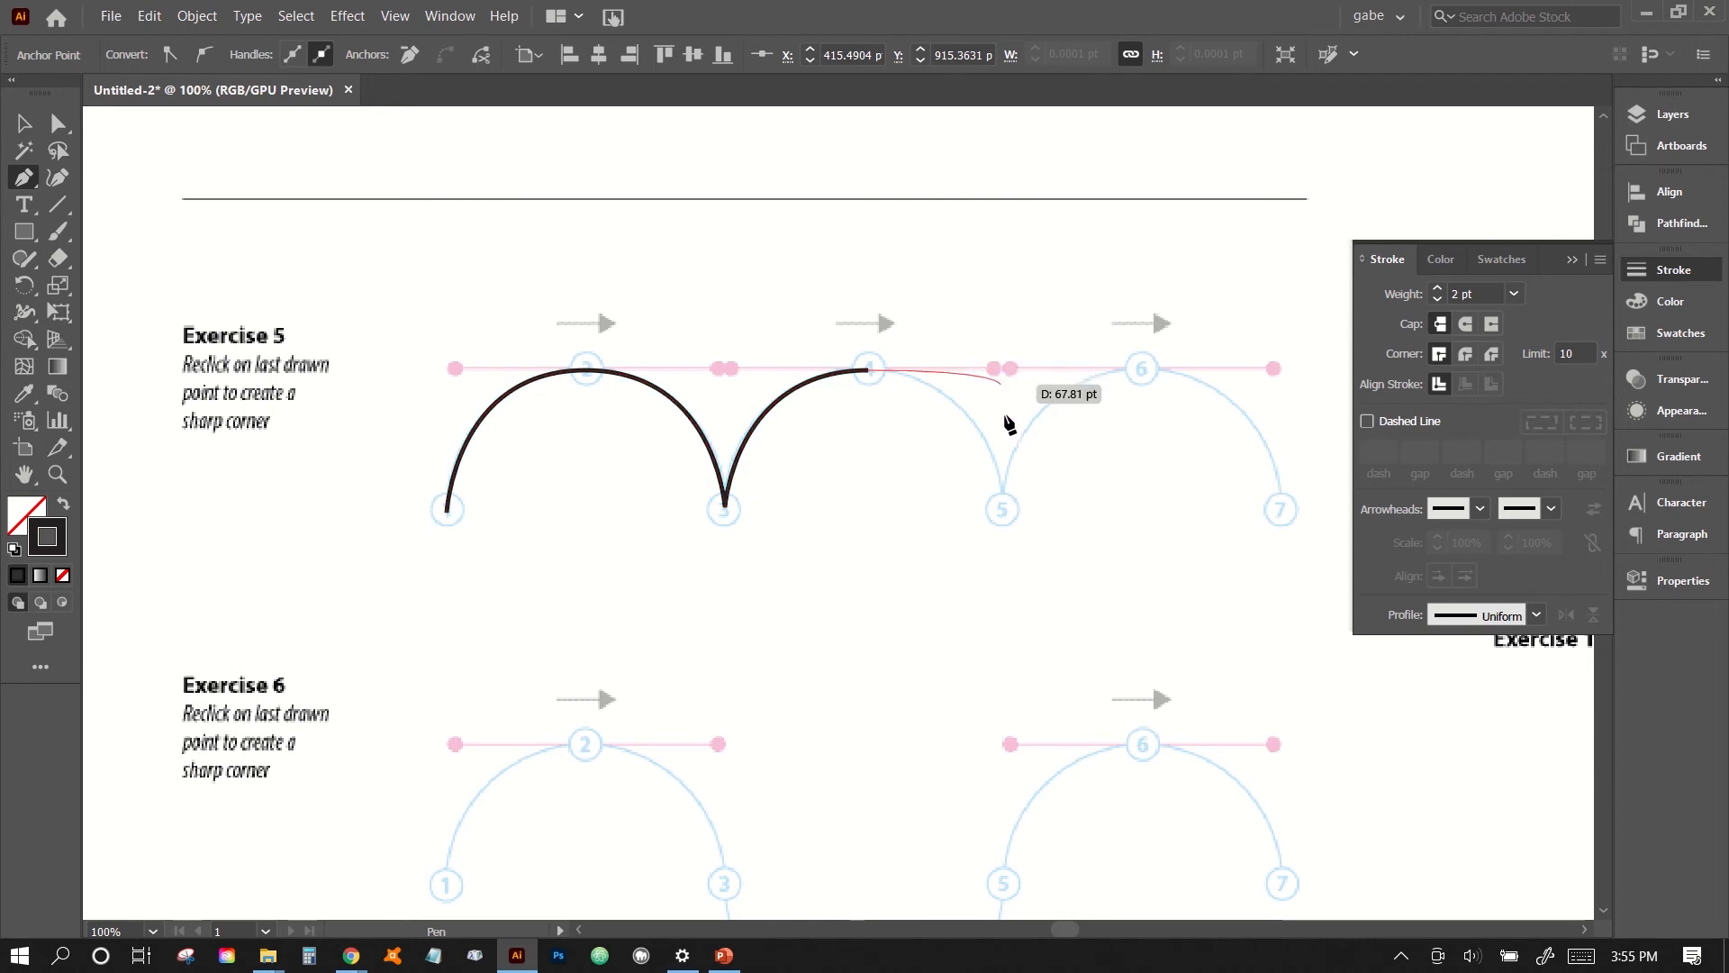
pyautogui.click(1006, 513)
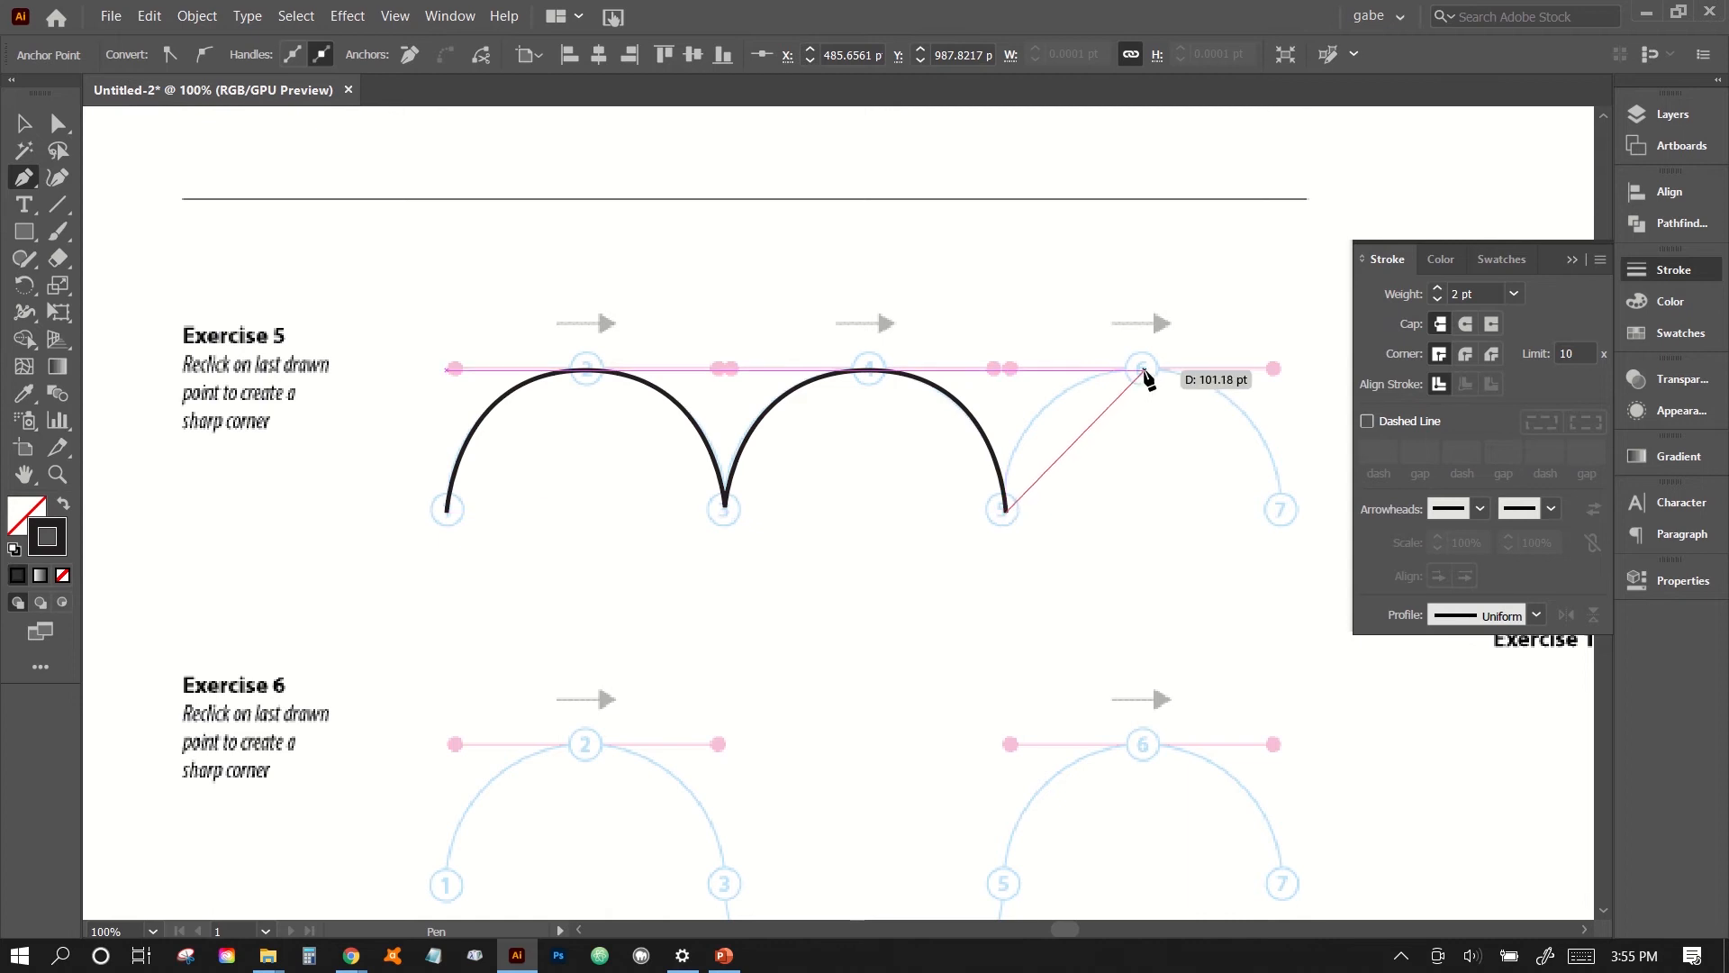
pyautogui.moveTo(1142, 369); pyautogui.dragTo(1273, 369)
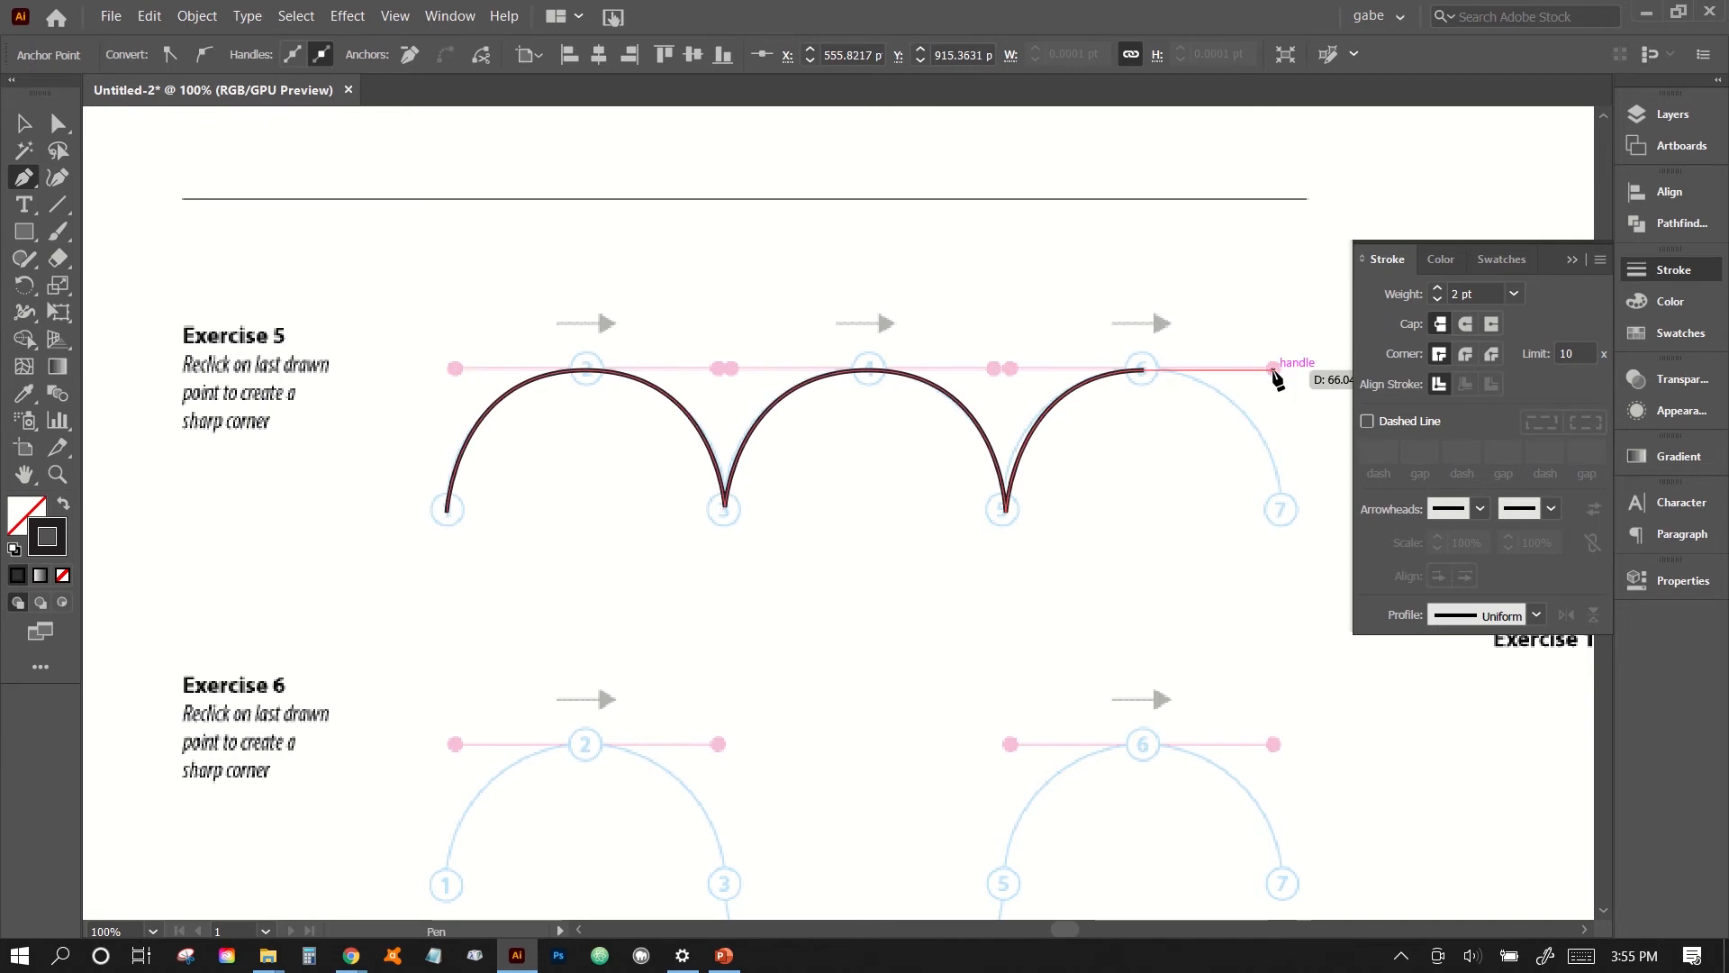
pyautogui.click(1282, 510)
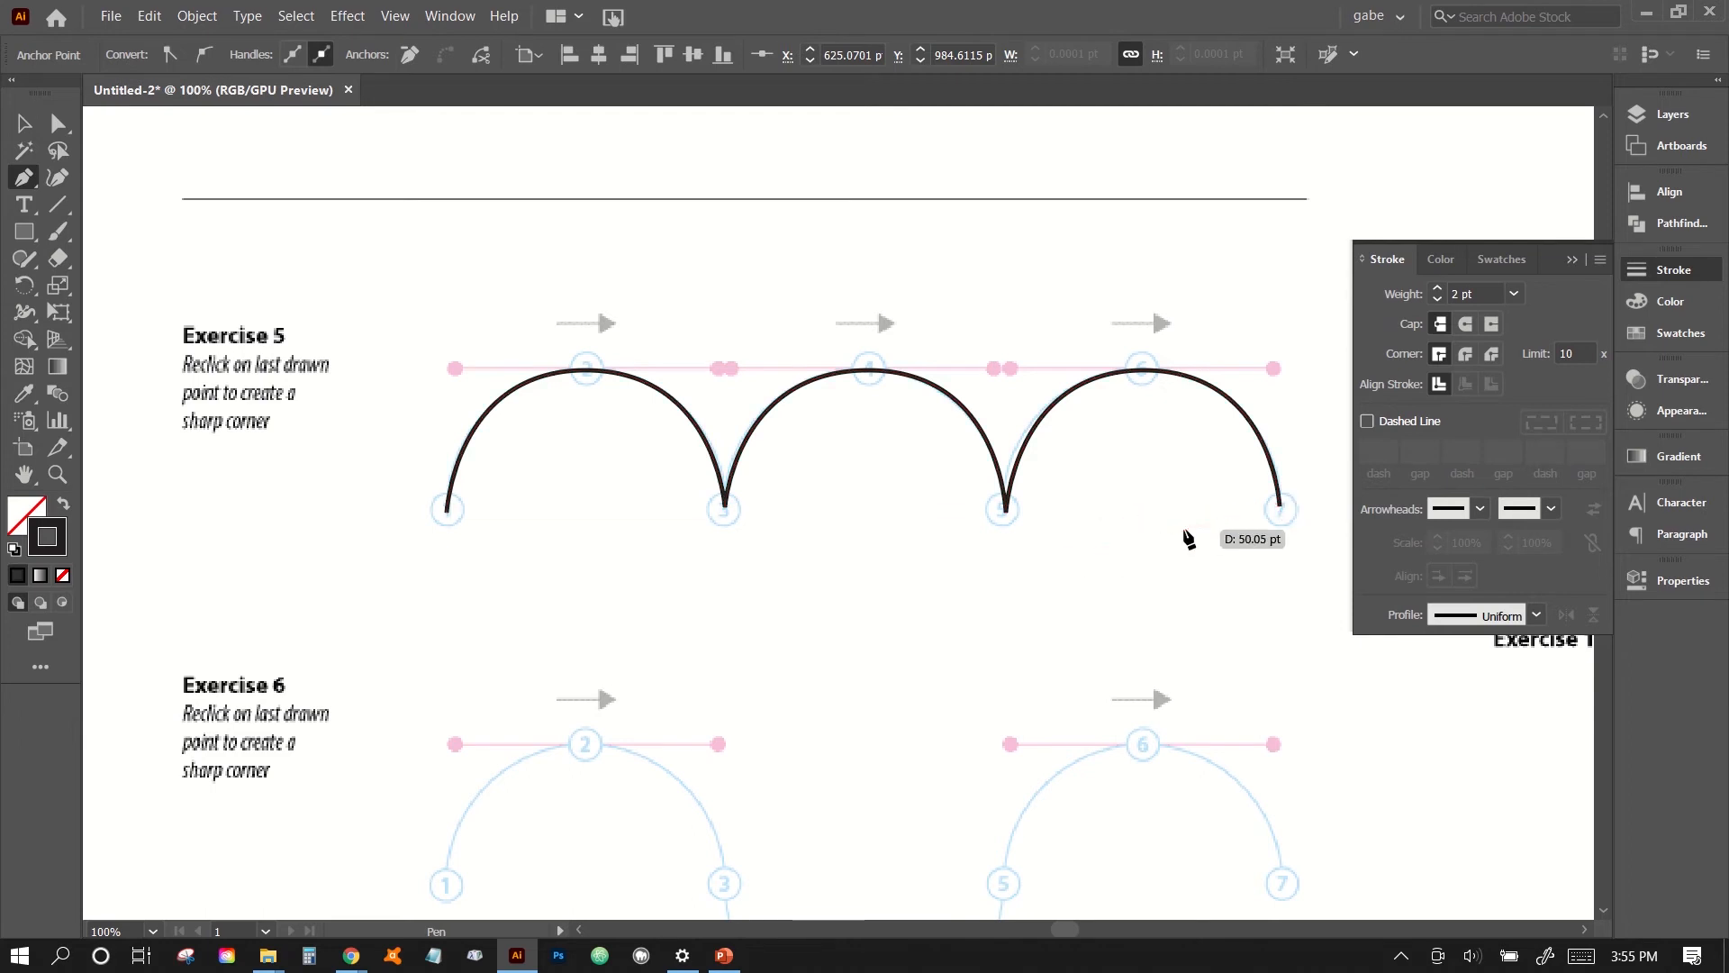
# - Trace the Exercise 6 wave through points 1 to 7 with horizontal handles at points 2, 4 and 6, and end the path
pyautogui.scroll(-4, 1066, 645)
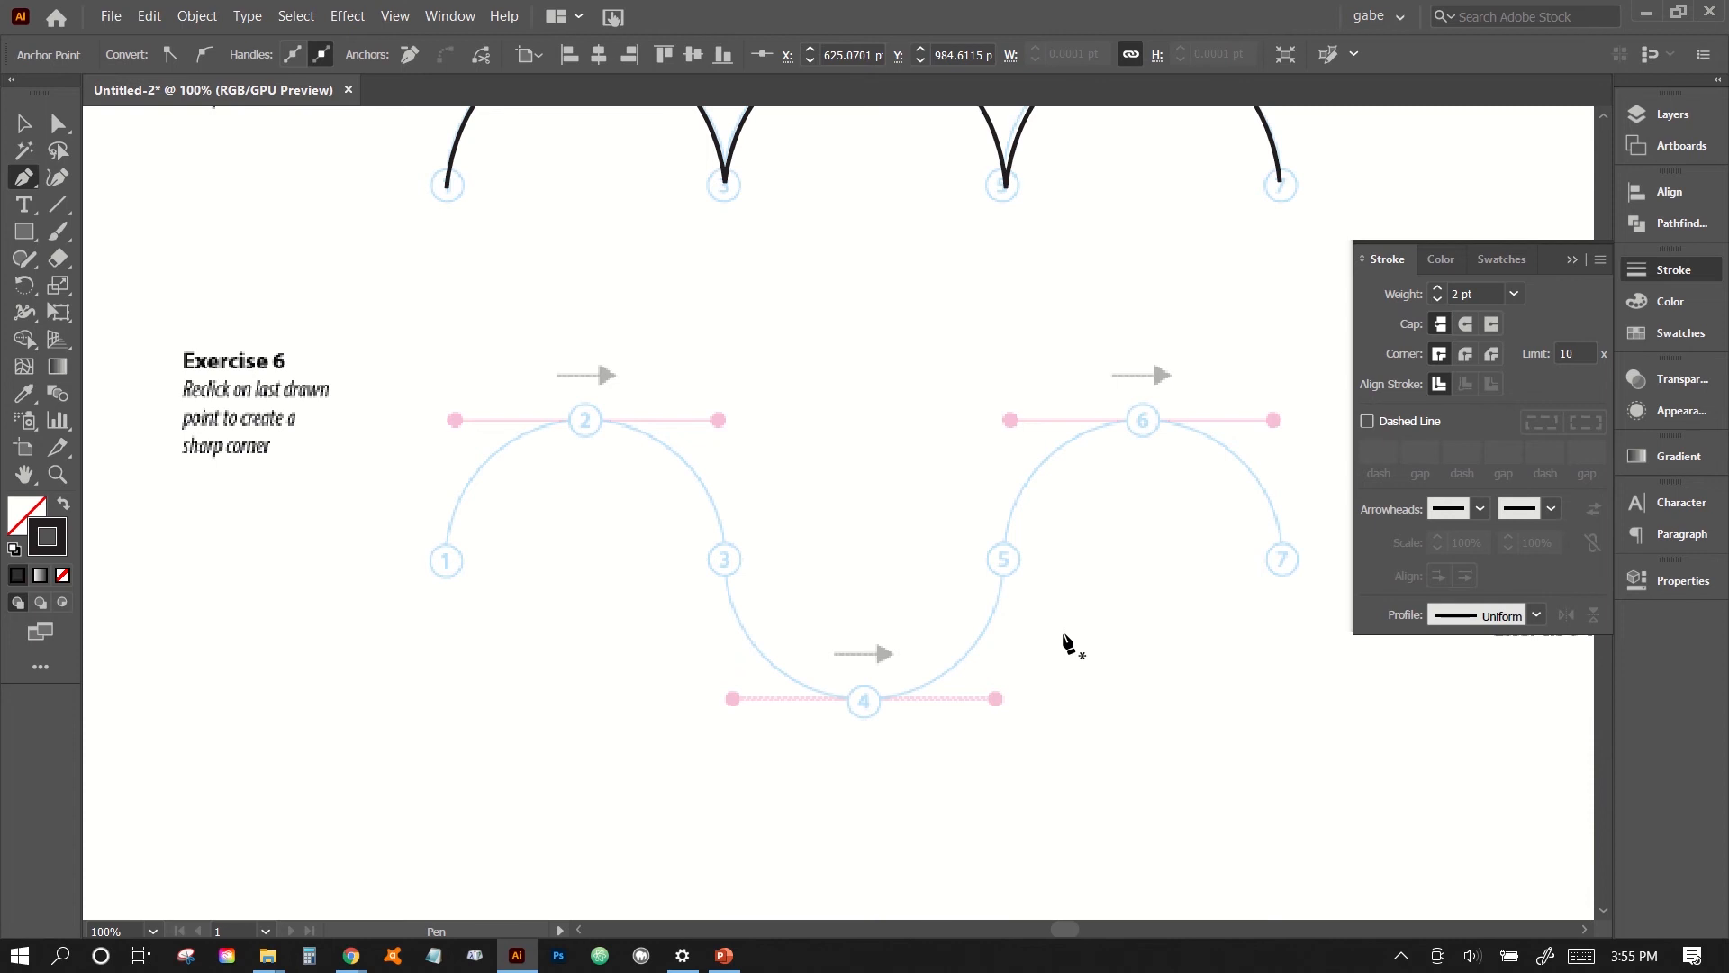
pyautogui.click(446, 562)
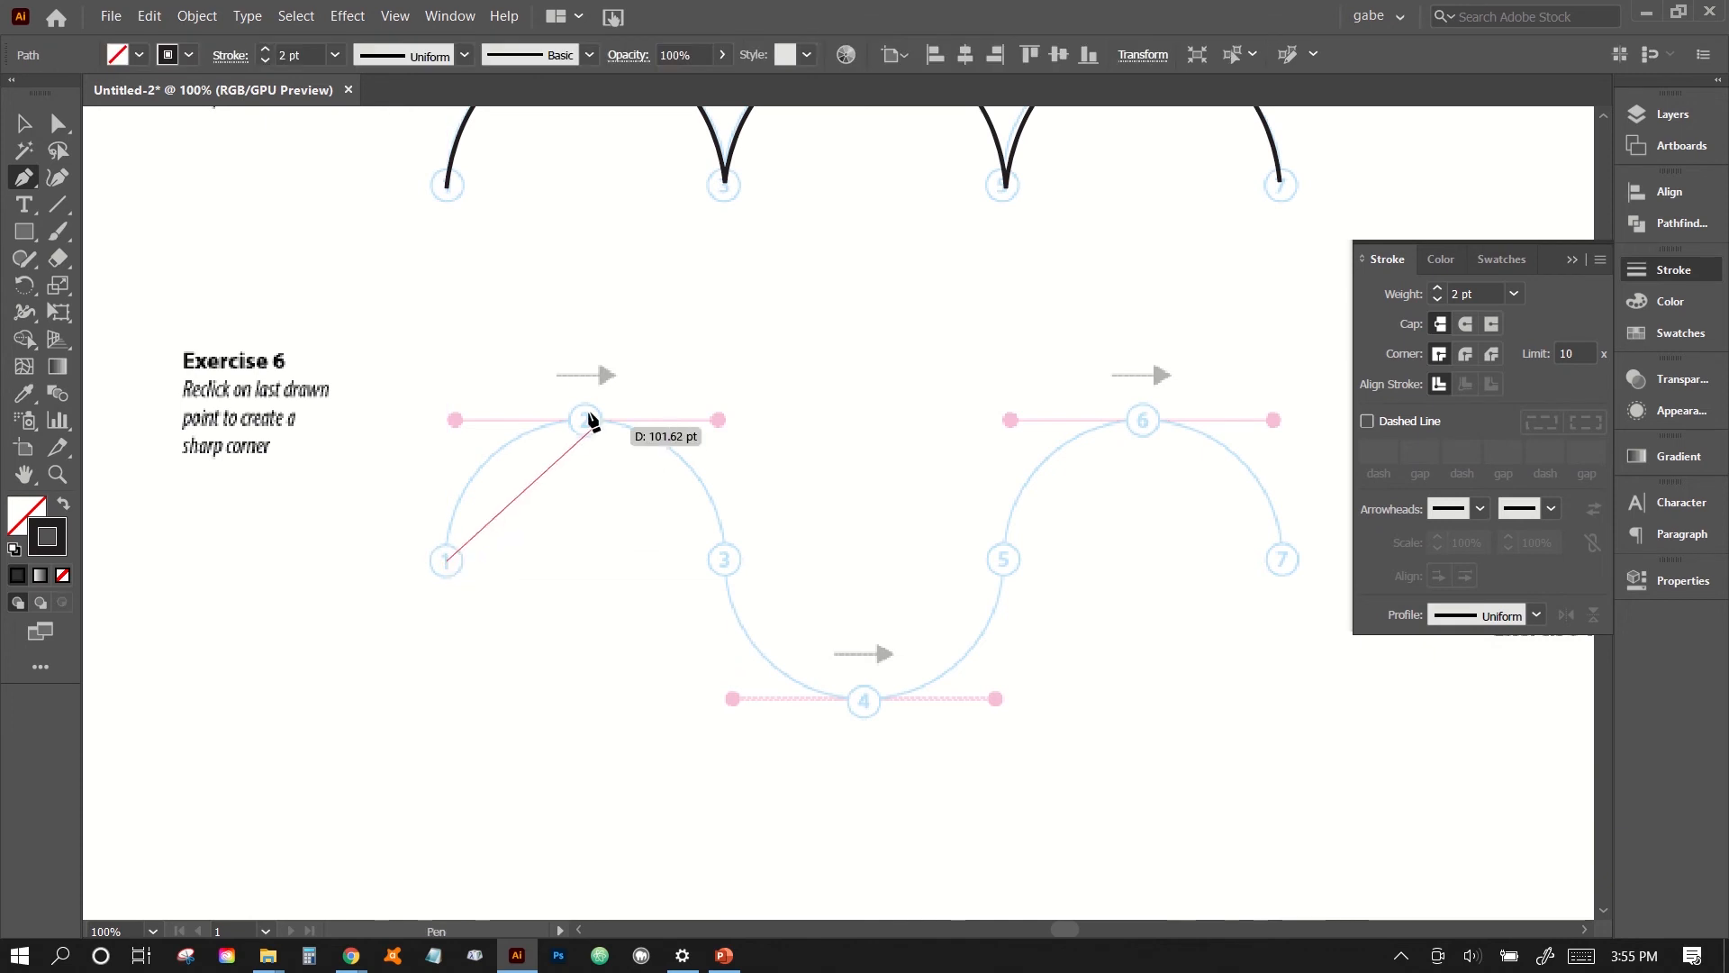
pyautogui.moveTo(587, 418); pyautogui.dragTo(718, 418)
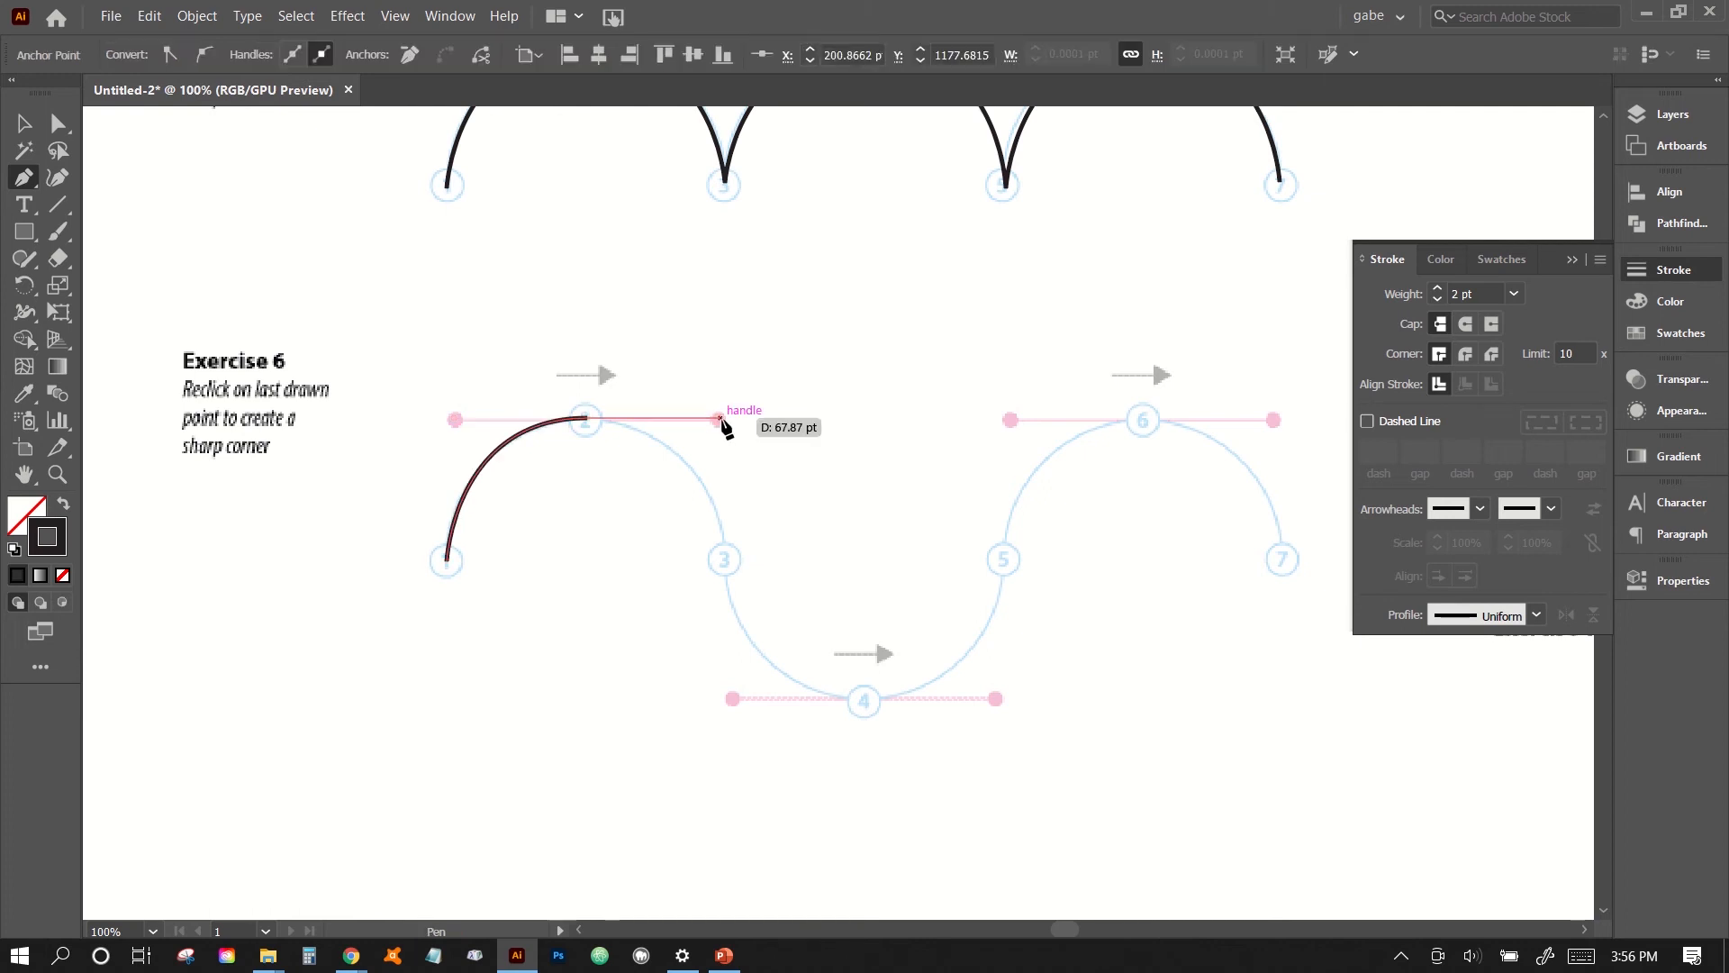
pyautogui.click(728, 568)
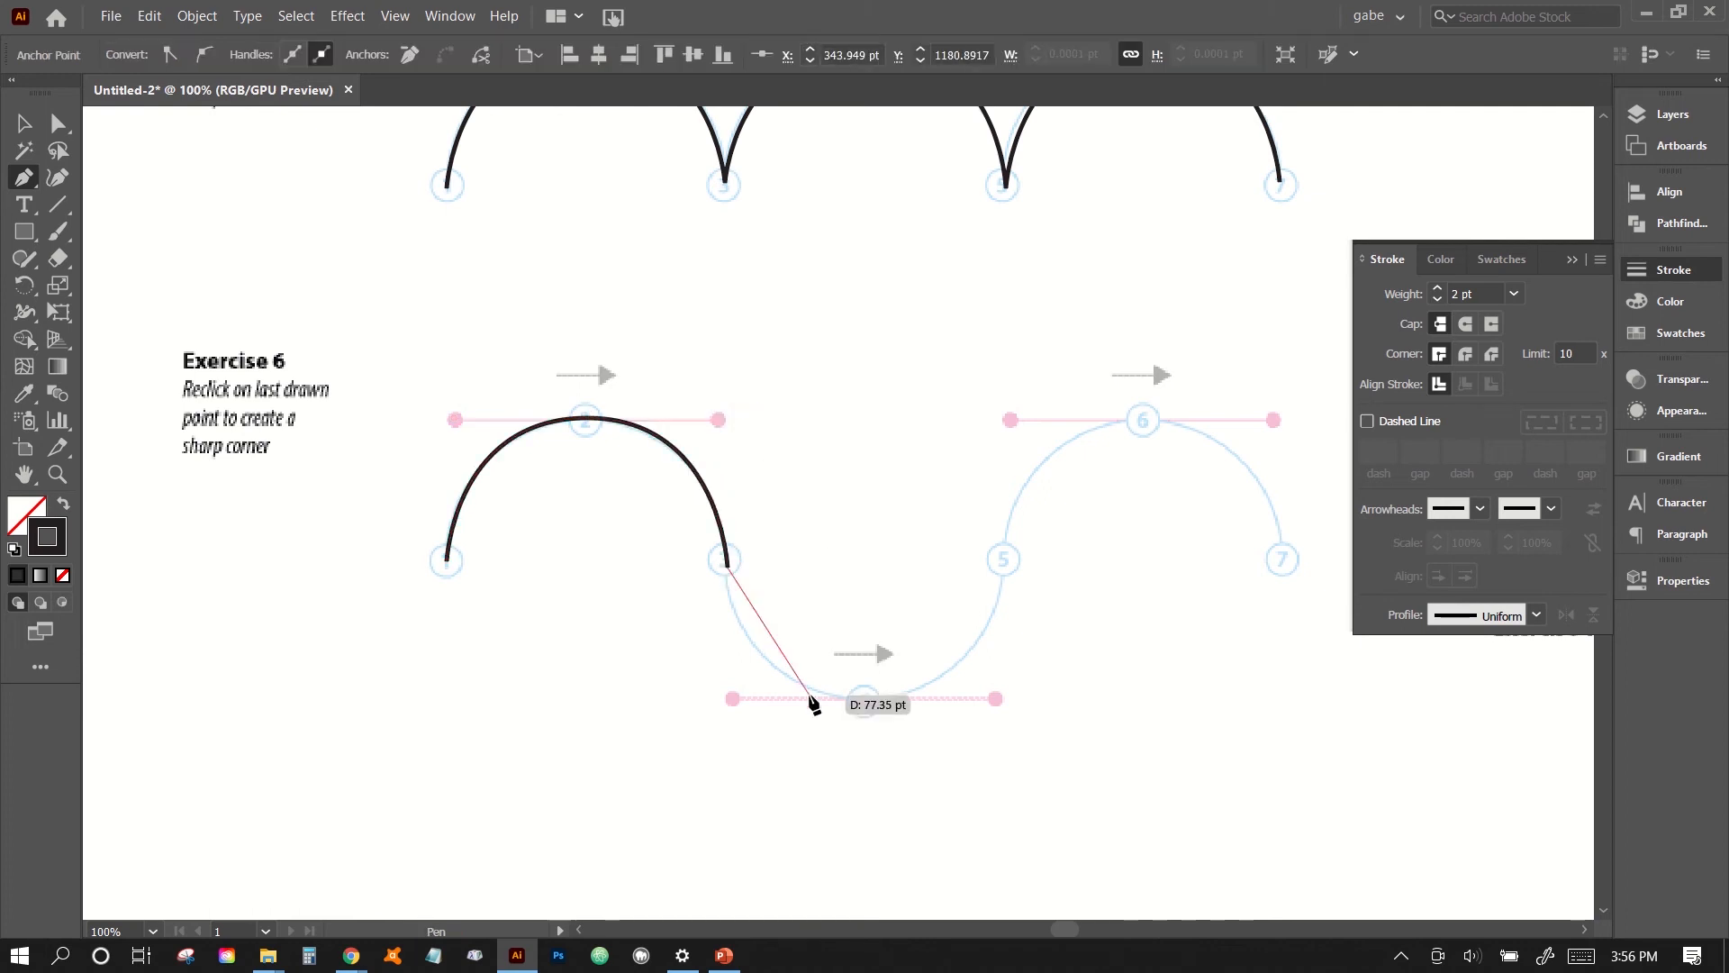
pyautogui.moveTo(864, 699); pyautogui.dragTo(995, 713)
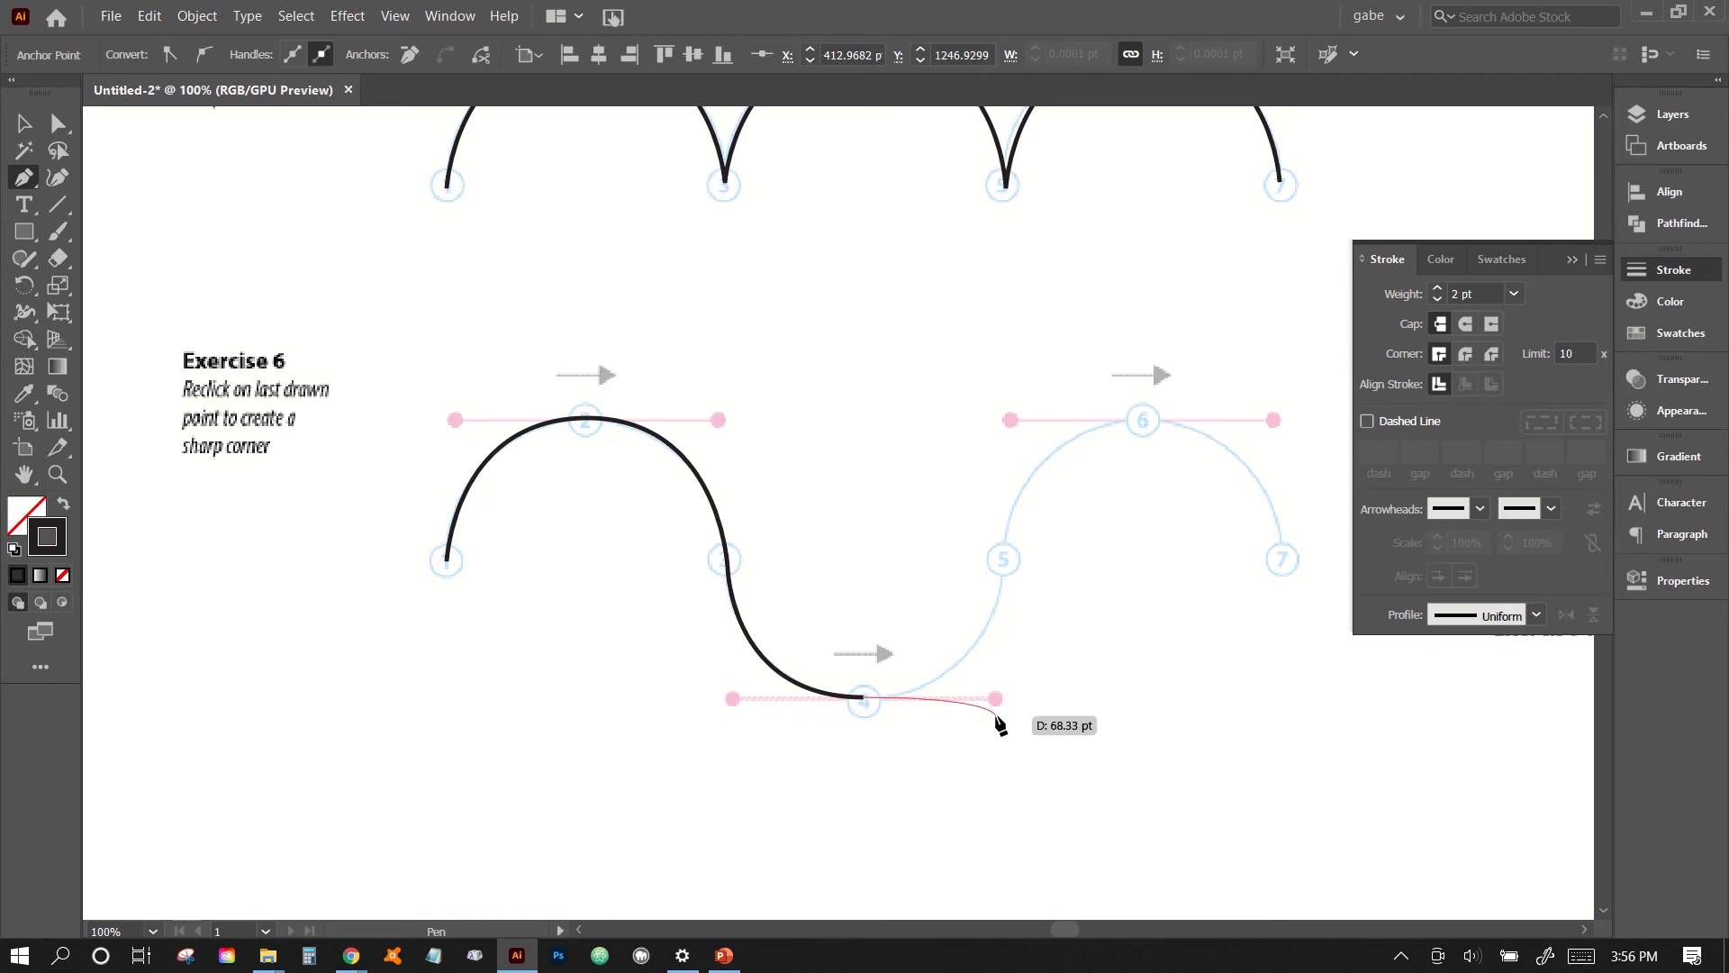
pyautogui.click(1006, 560)
pyautogui.click(1006, 560)
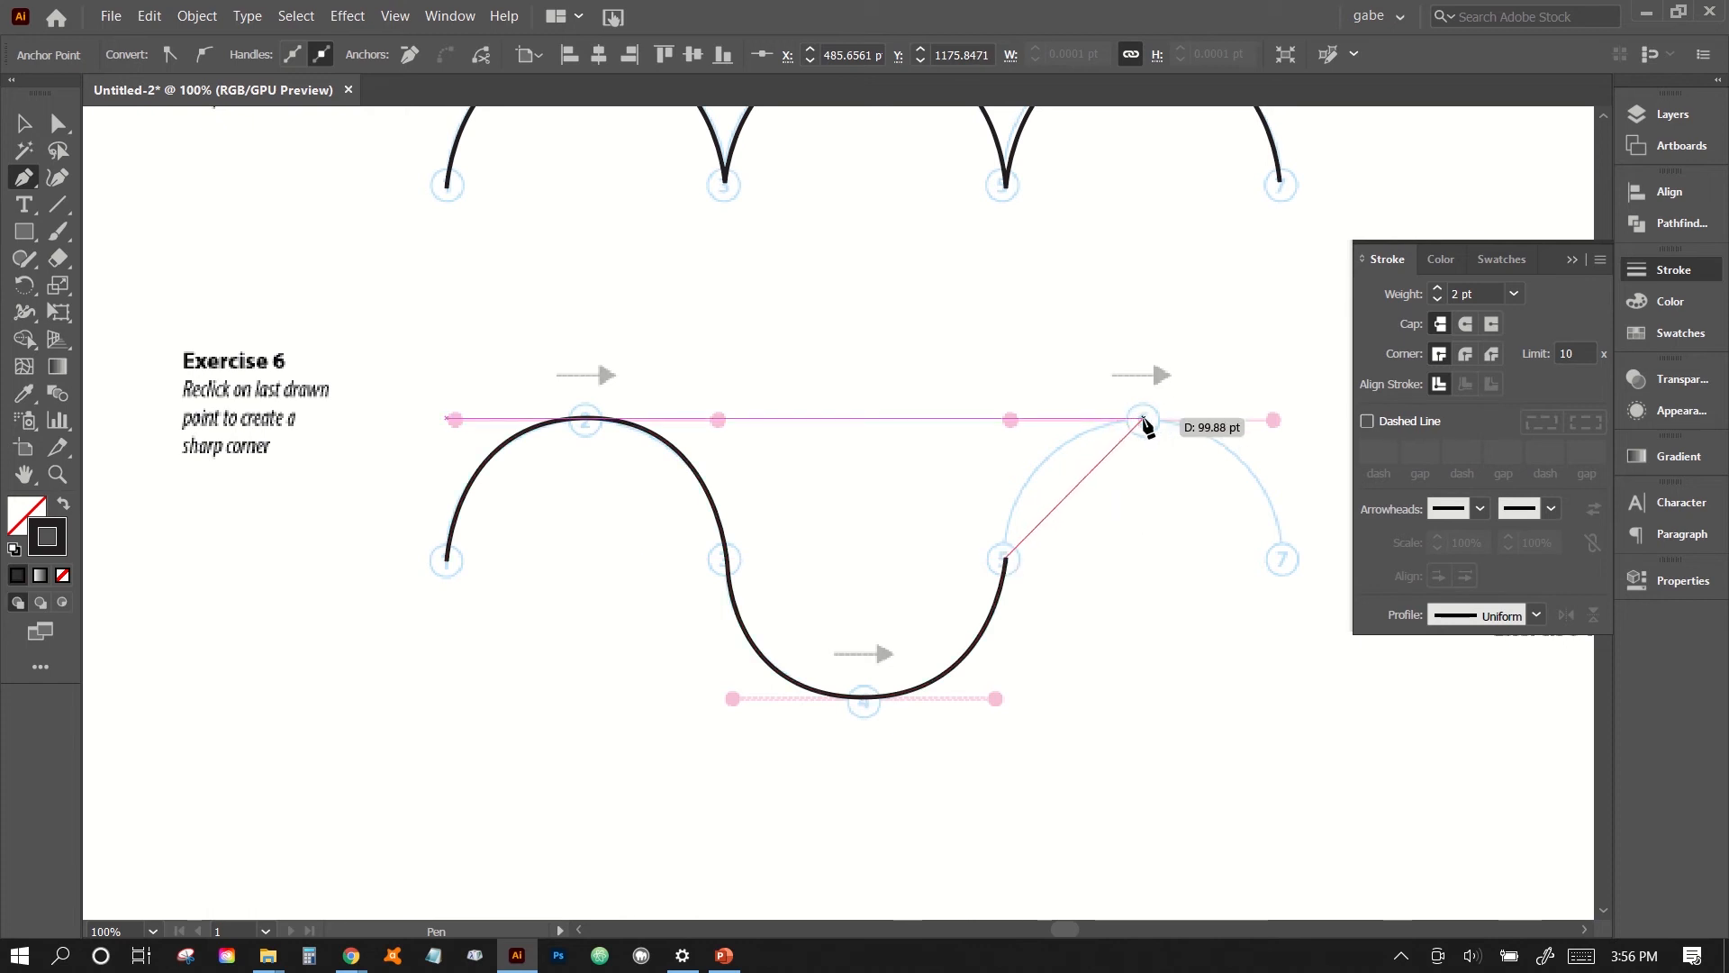
pyautogui.moveTo(1142, 417); pyautogui.dragTo(1276, 421)
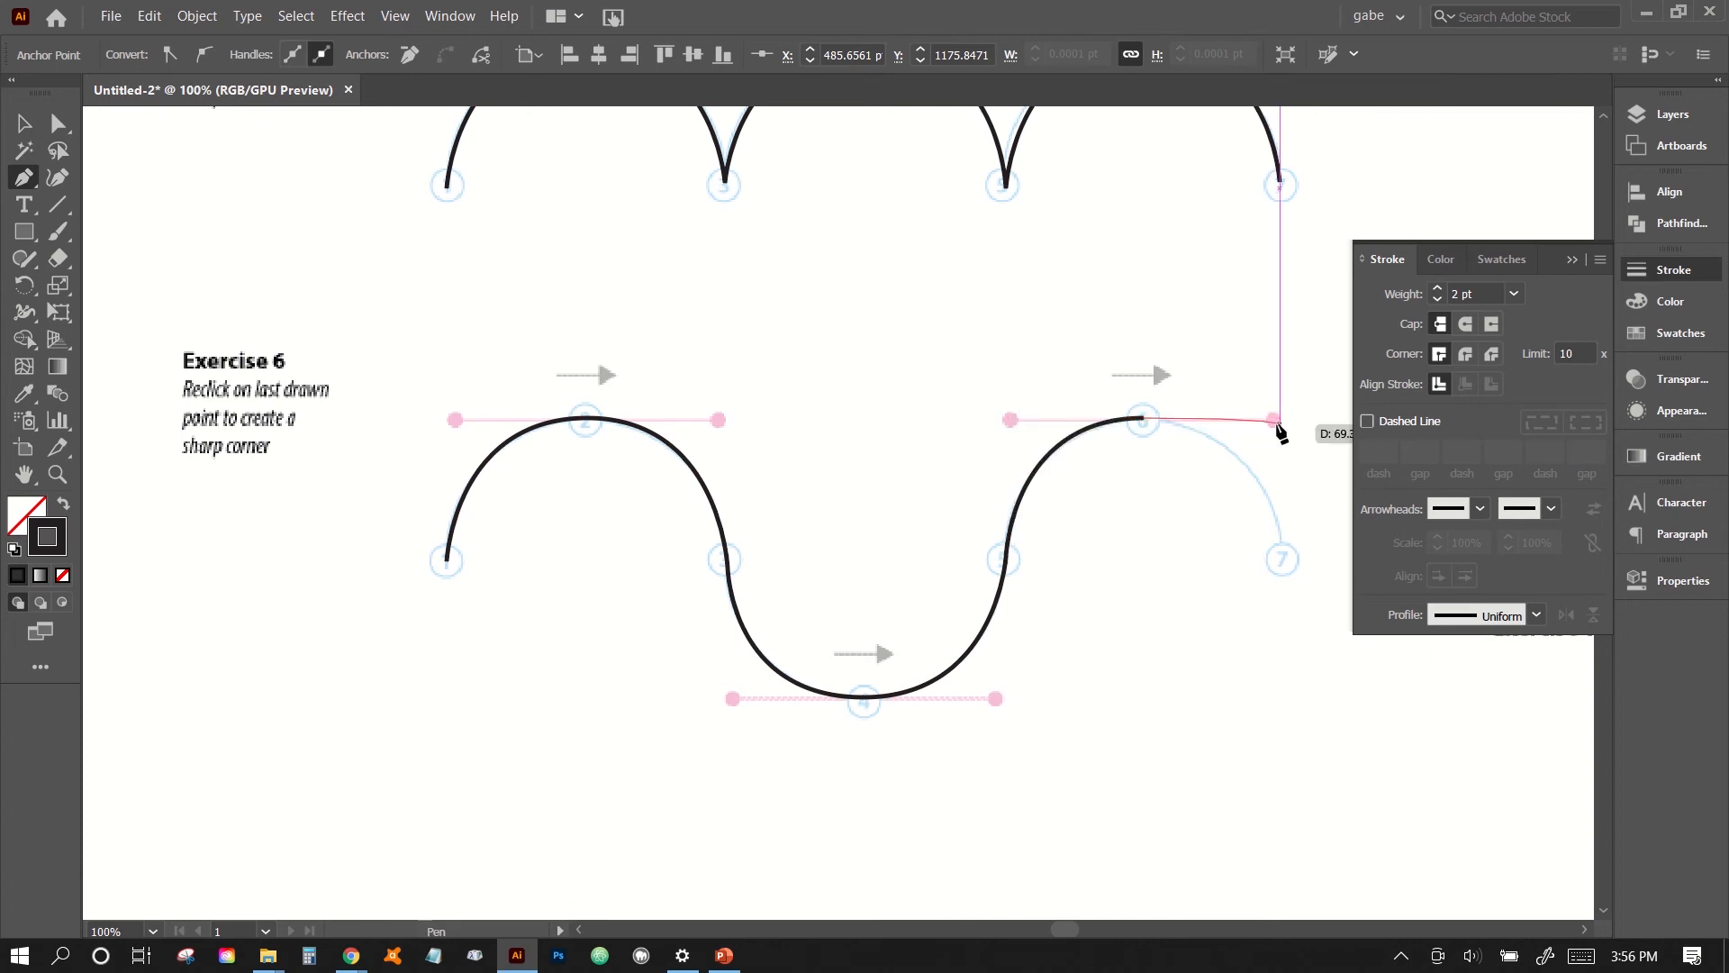
pyautogui.click(1283, 559)
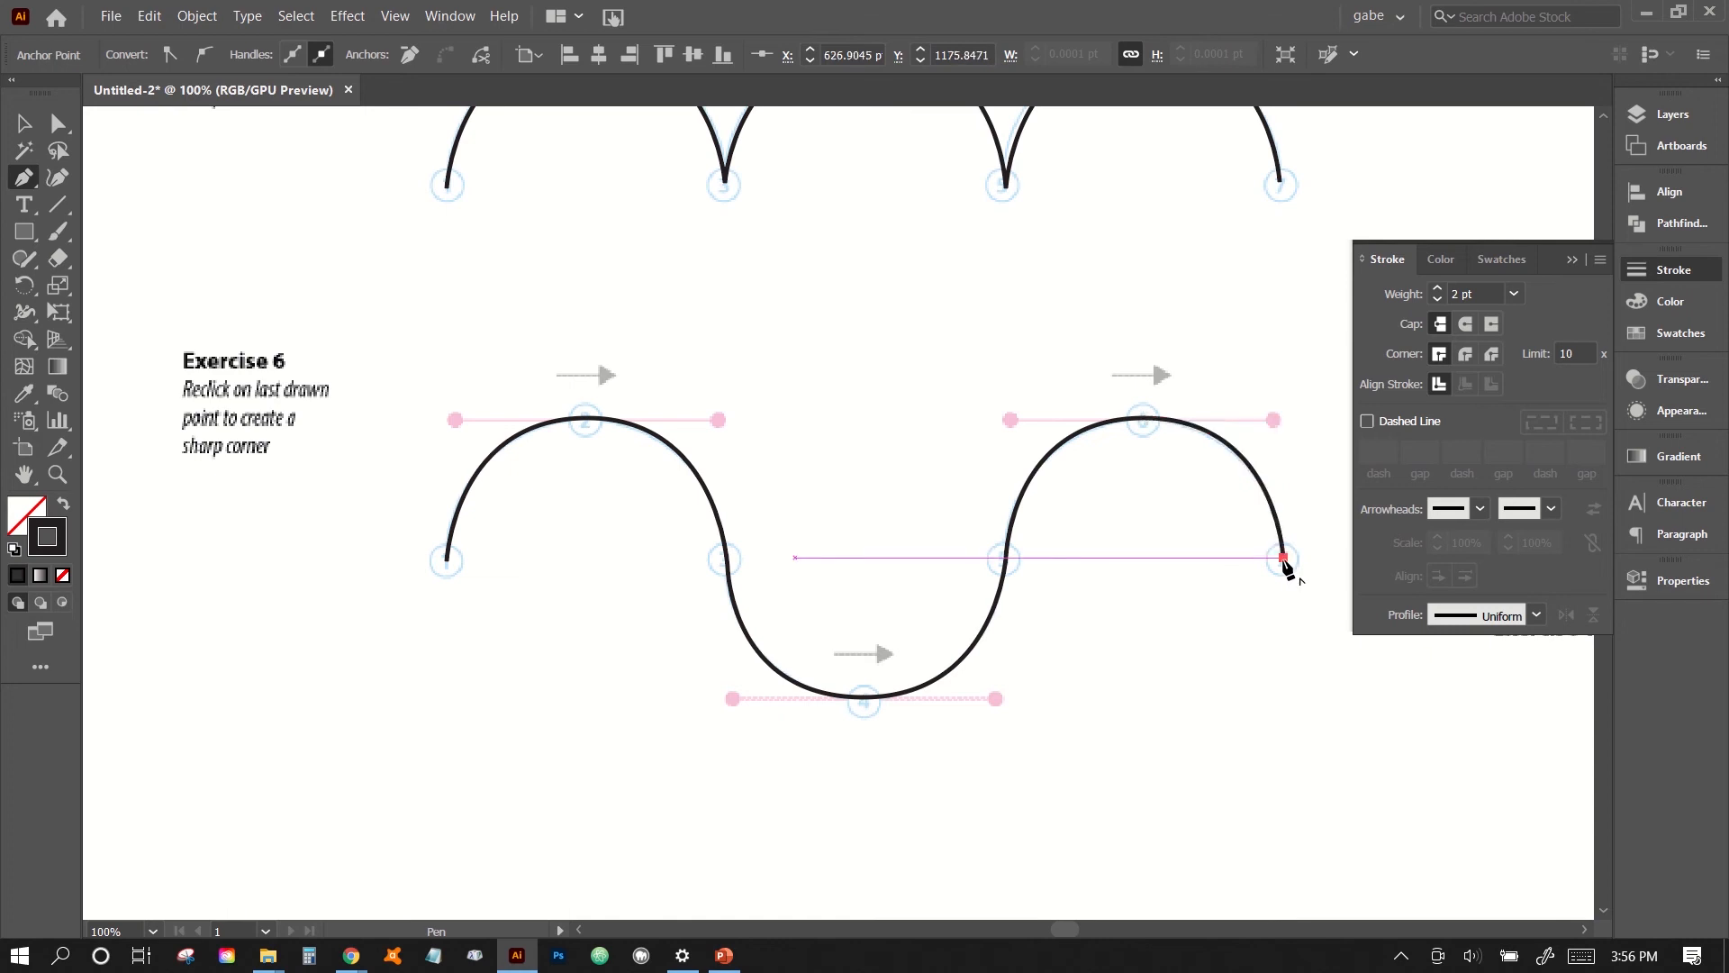
pyautogui.press('Escape')
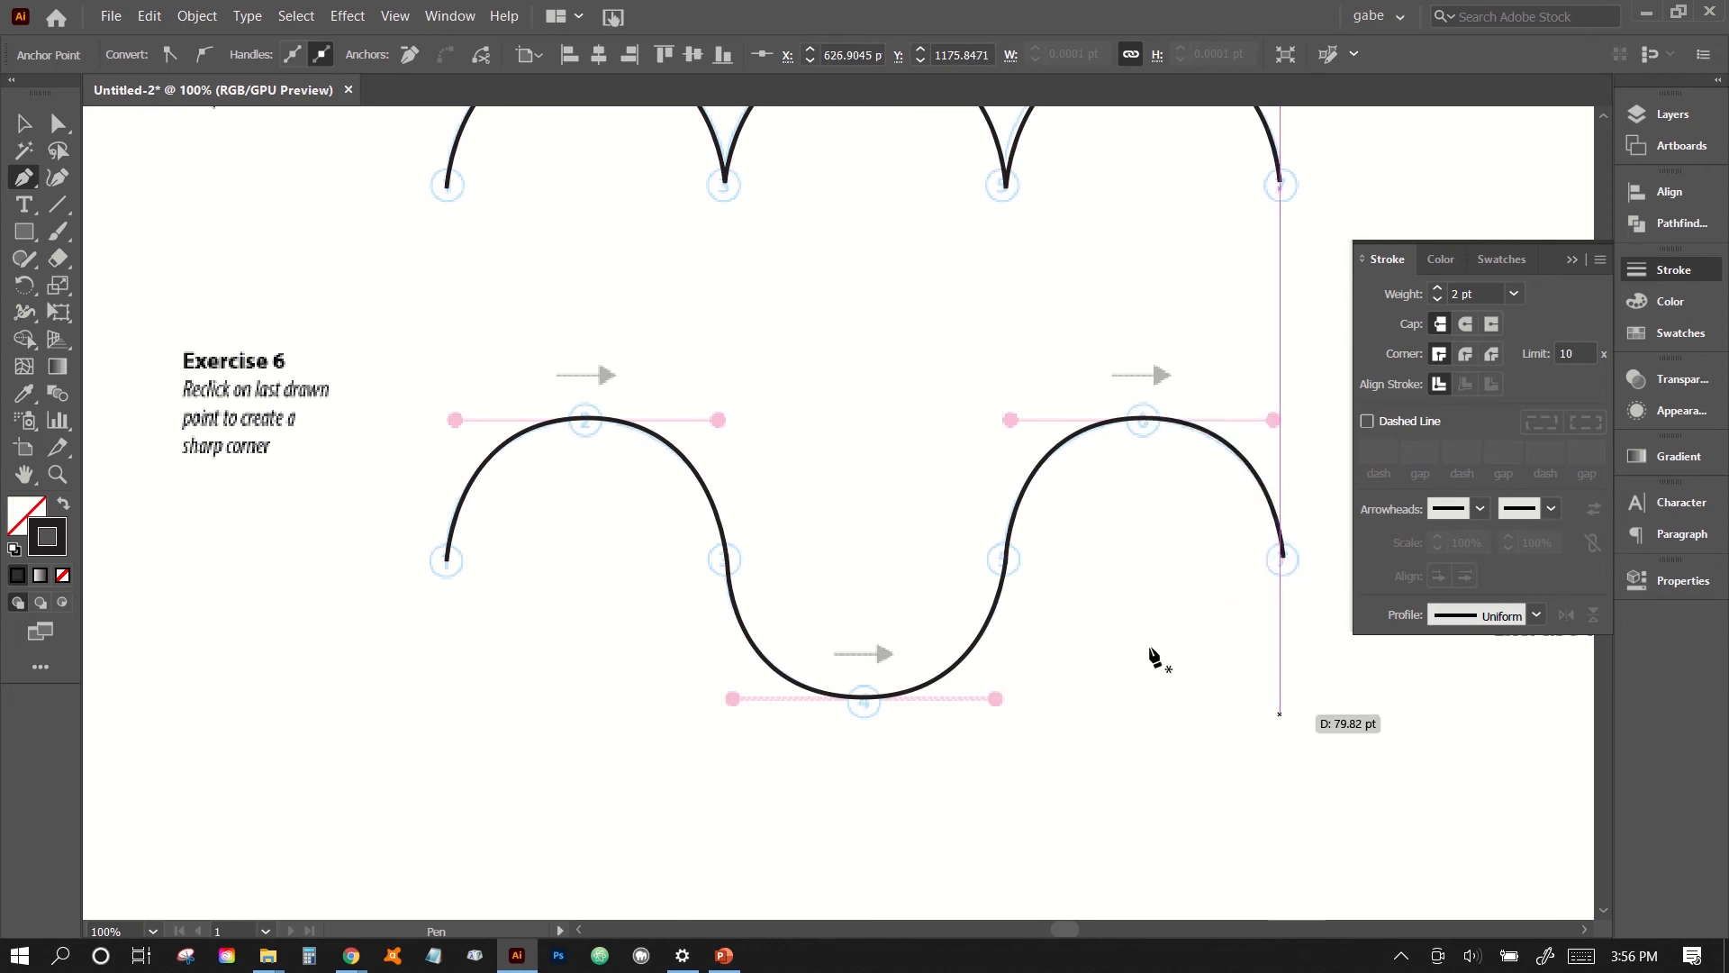
# - Trace the Exercise 7 hill-and-valley curve from point 1 to the guide's end, with horizontal handles at points 2, 3 and 4, and end the path
pyautogui.moveTo(1027, 370); pyautogui.dragTo(675, 577)
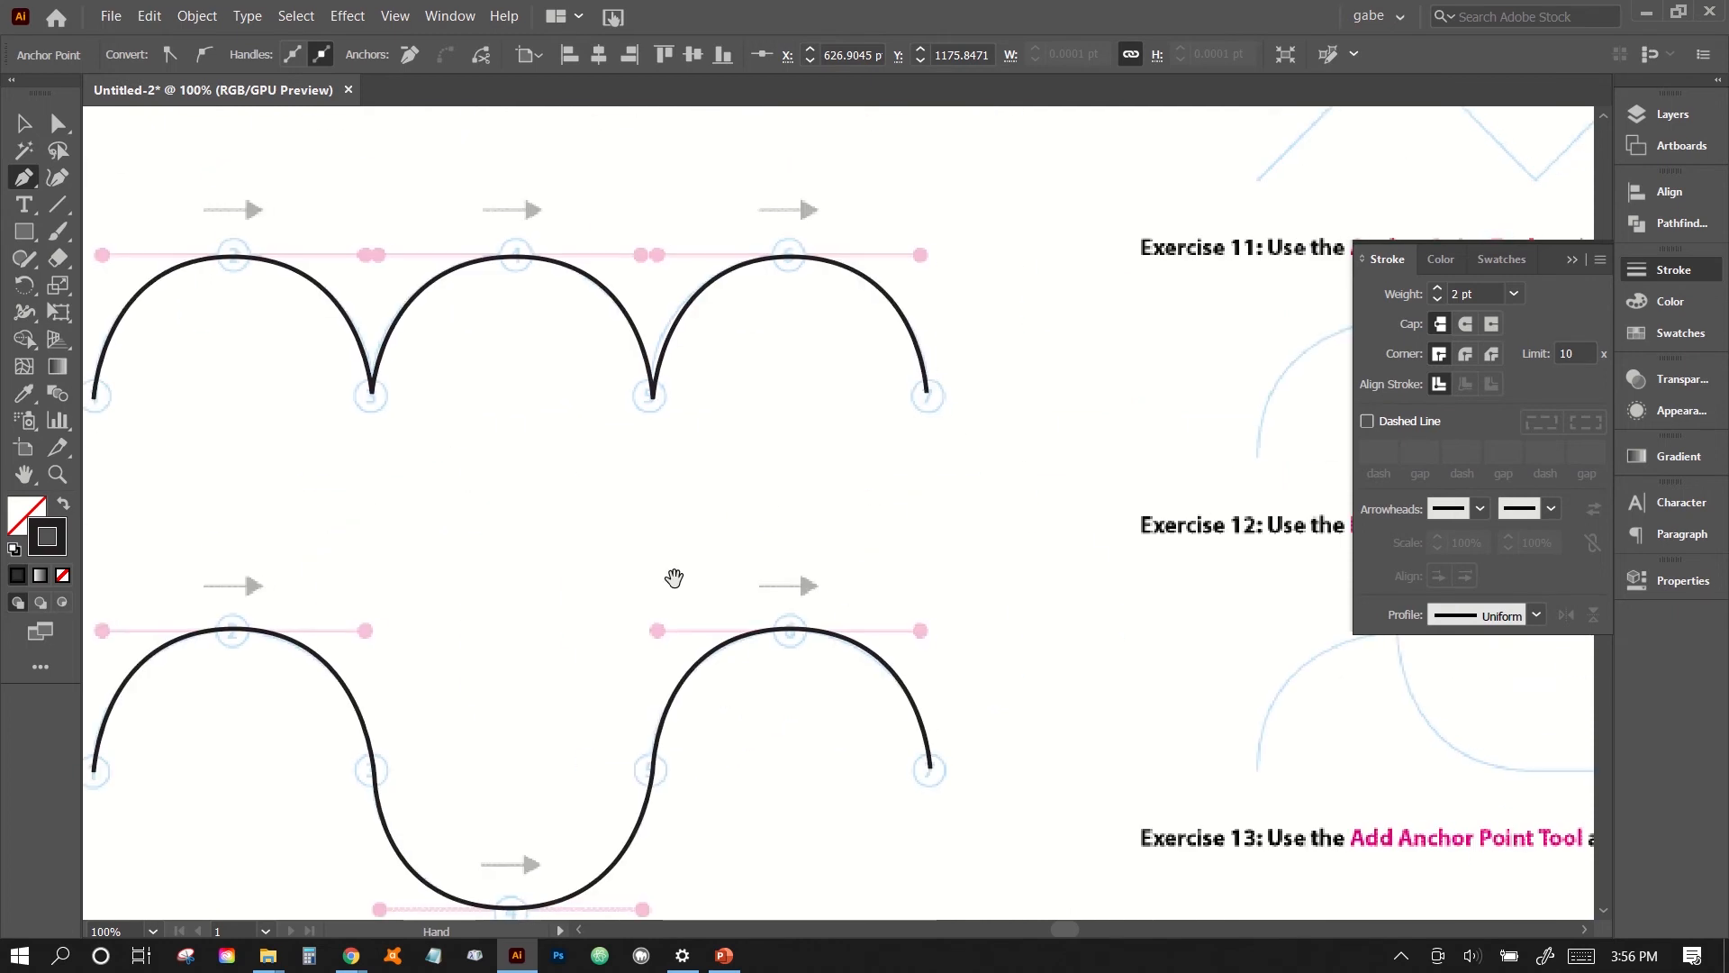
pyautogui.moveTo(1010, 342); pyautogui.dragTo(553, 782)
pyautogui.moveTo(895, 414); pyautogui.dragTo(683, 840)
pyautogui.moveTo(864, 520); pyautogui.dragTo(750, 702)
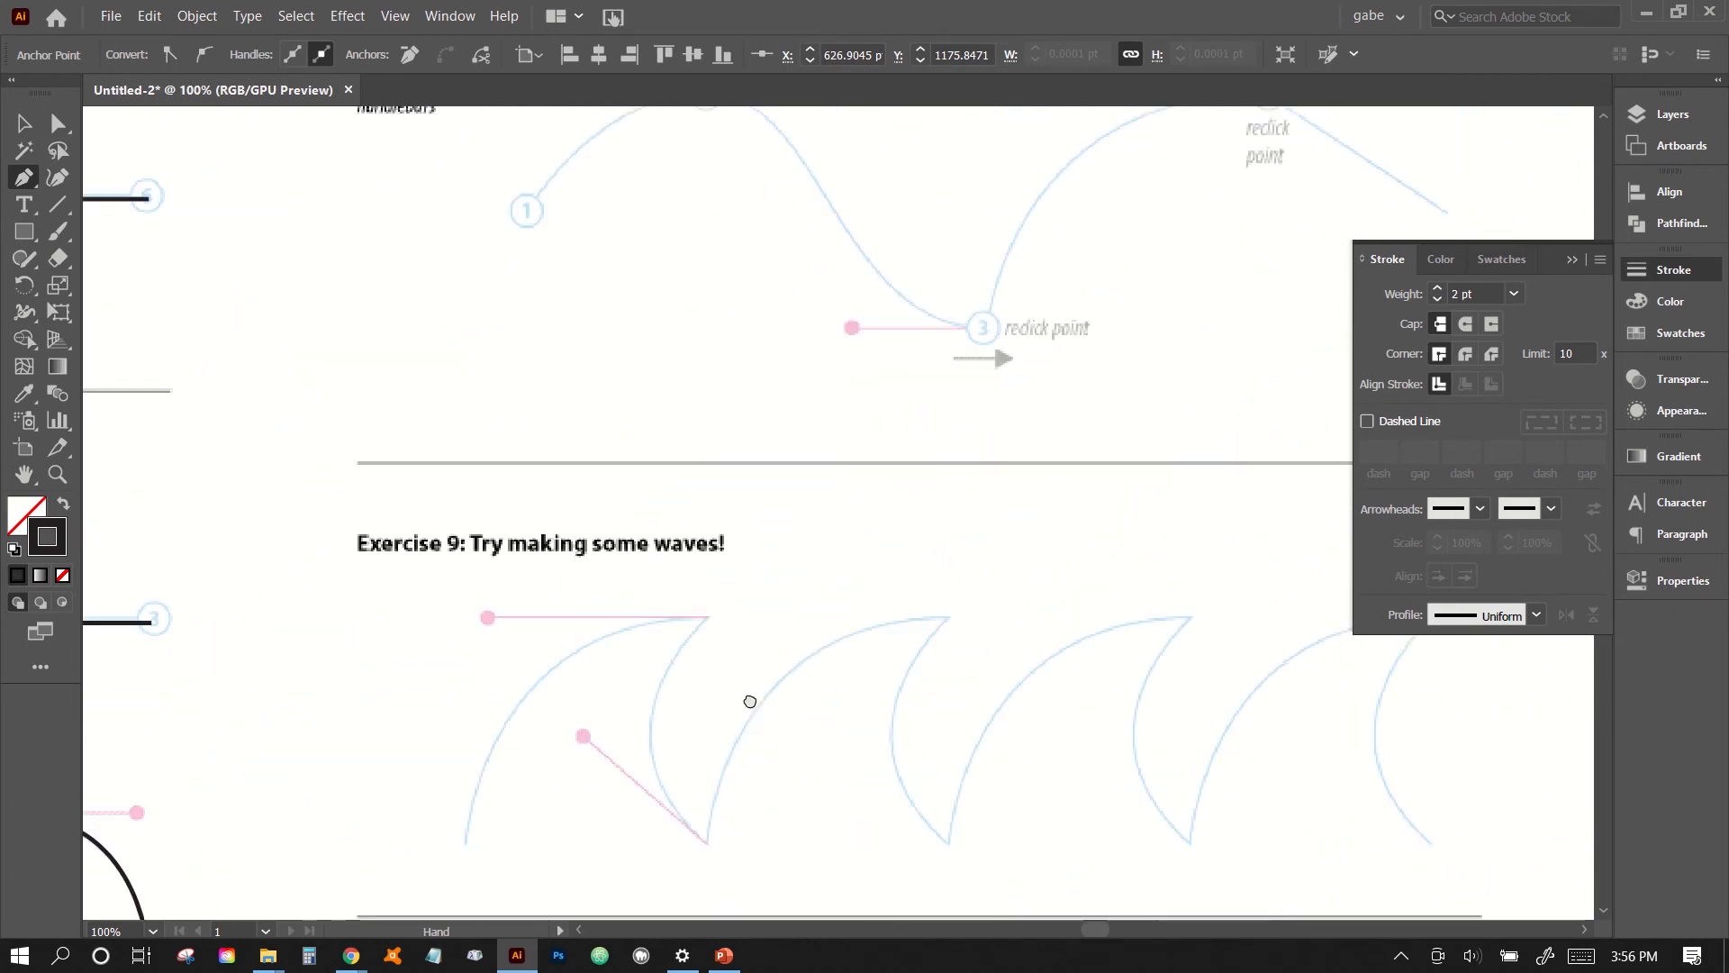
pyautogui.moveTo(821, 459); pyautogui.dragTo(822, 829)
pyautogui.moveTo(784, 360); pyautogui.dragTo(778, 666)
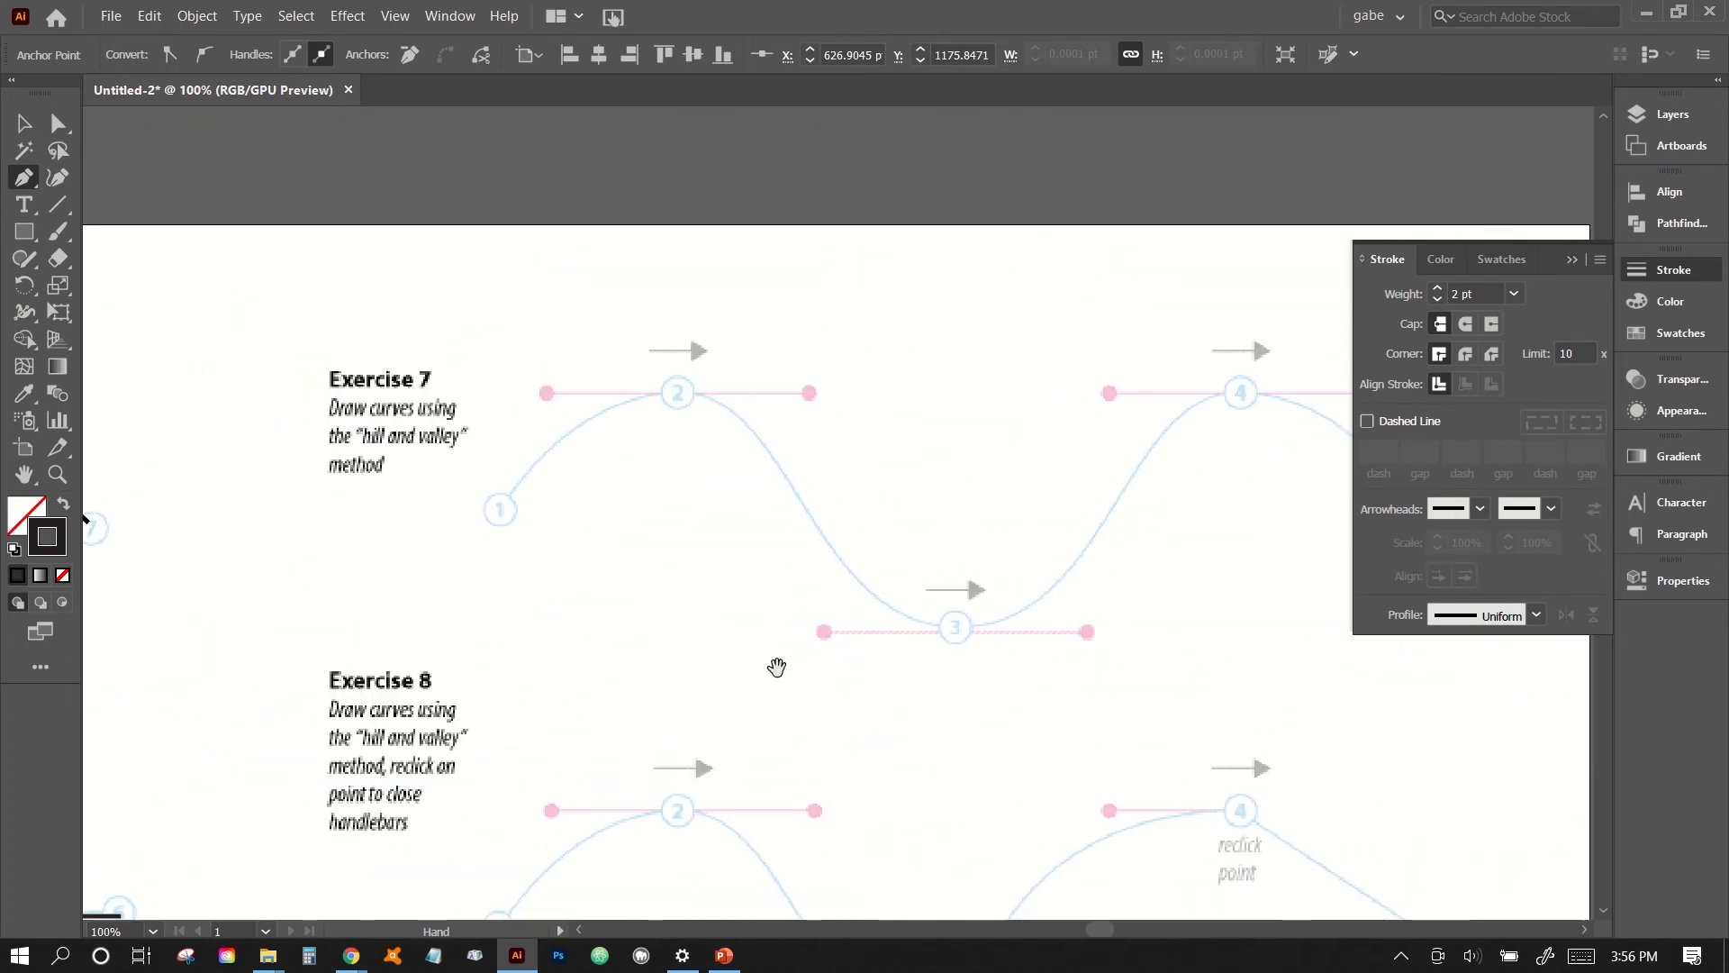
pyautogui.moveTo(824, 497); pyautogui.dragTo(649, 537)
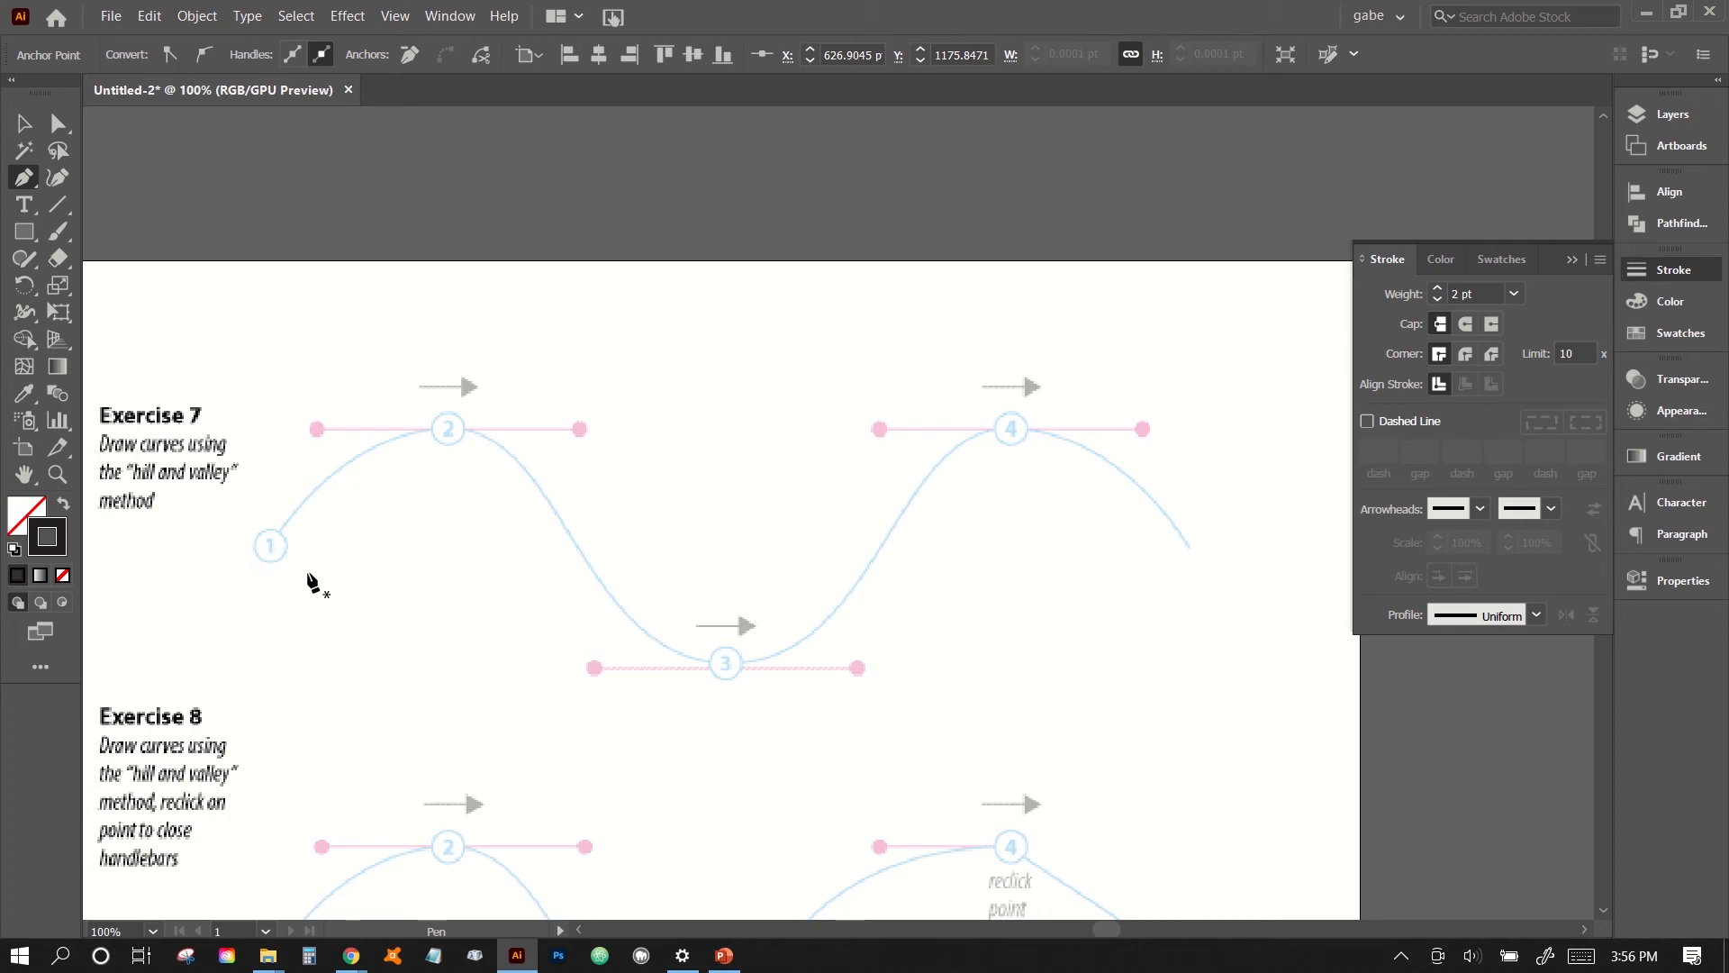
pyautogui.click(271, 546)
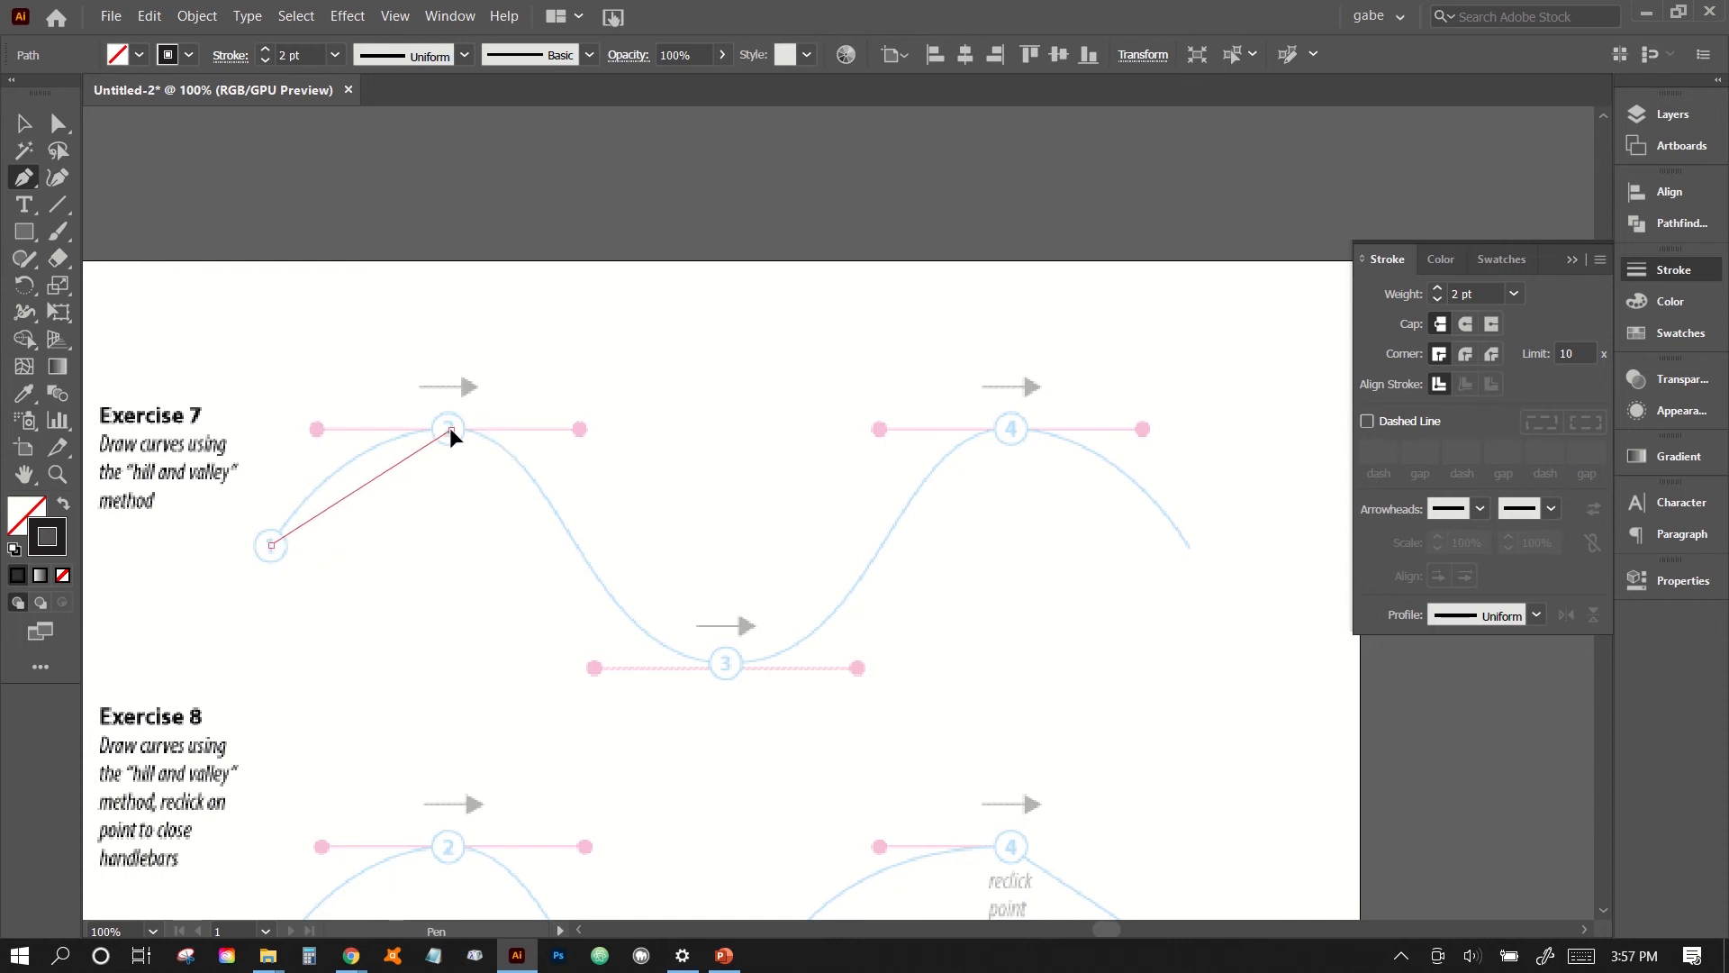
pyautogui.moveTo(450, 430); pyautogui.dragTo(495, 431)
pyautogui.moveTo(494, 427); pyautogui.dragTo(580, 430)
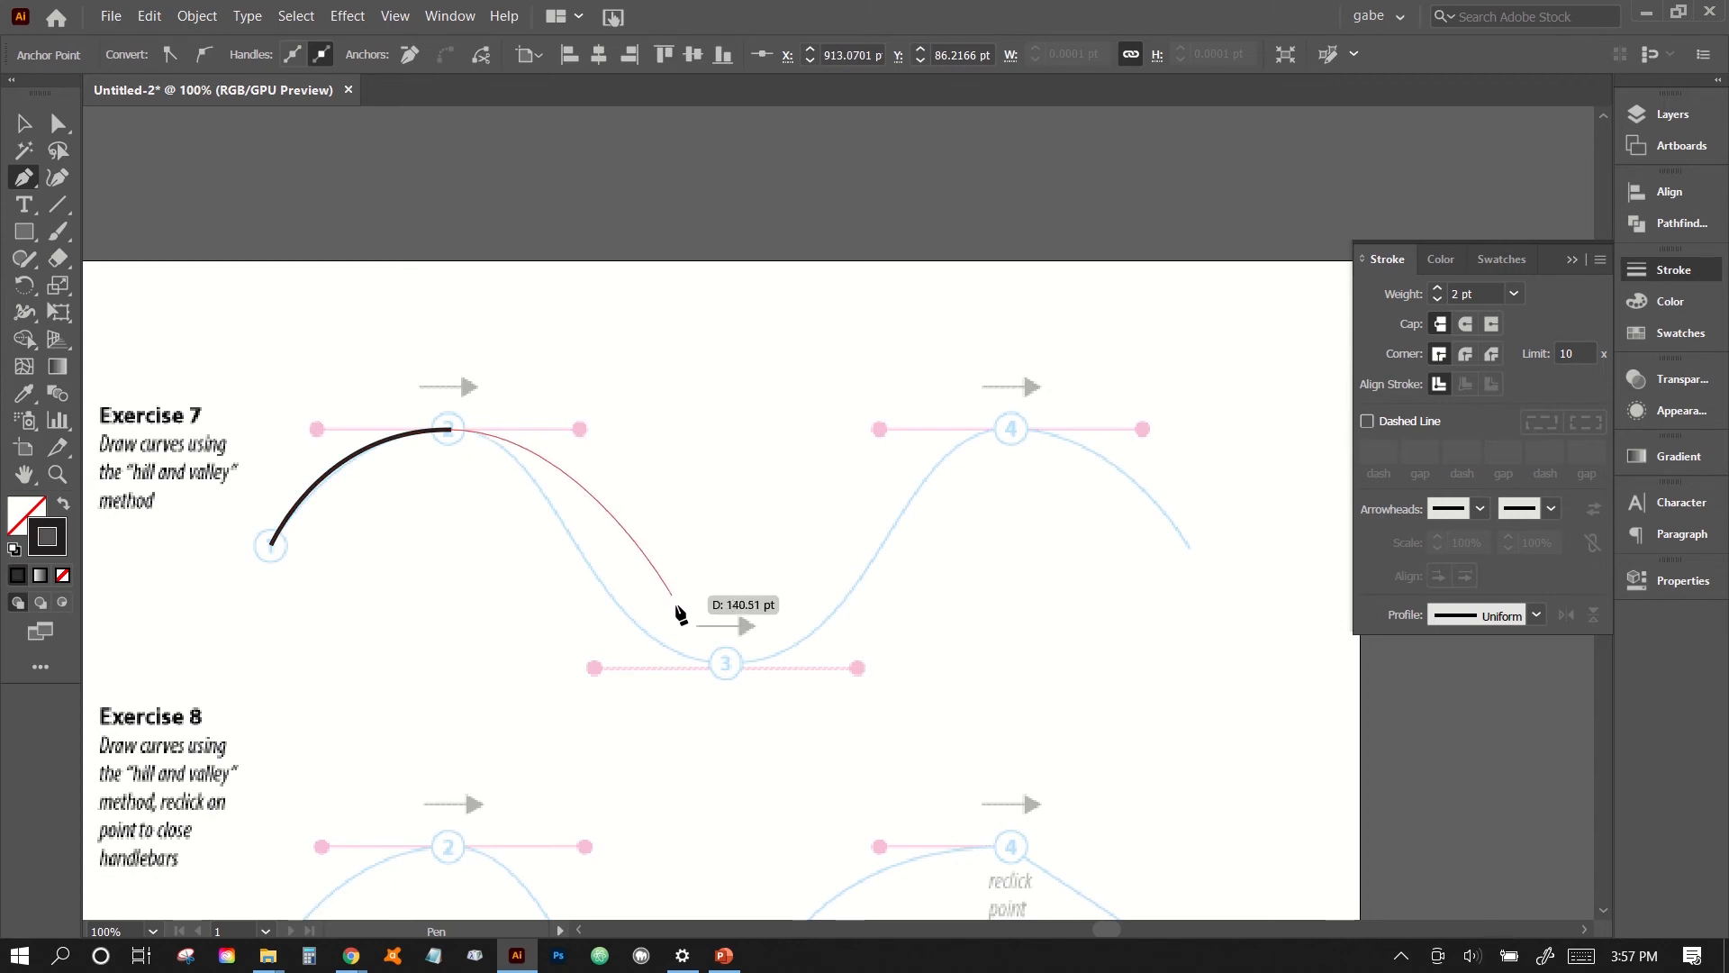
pyautogui.moveTo(727, 665); pyautogui.dragTo(862, 664)
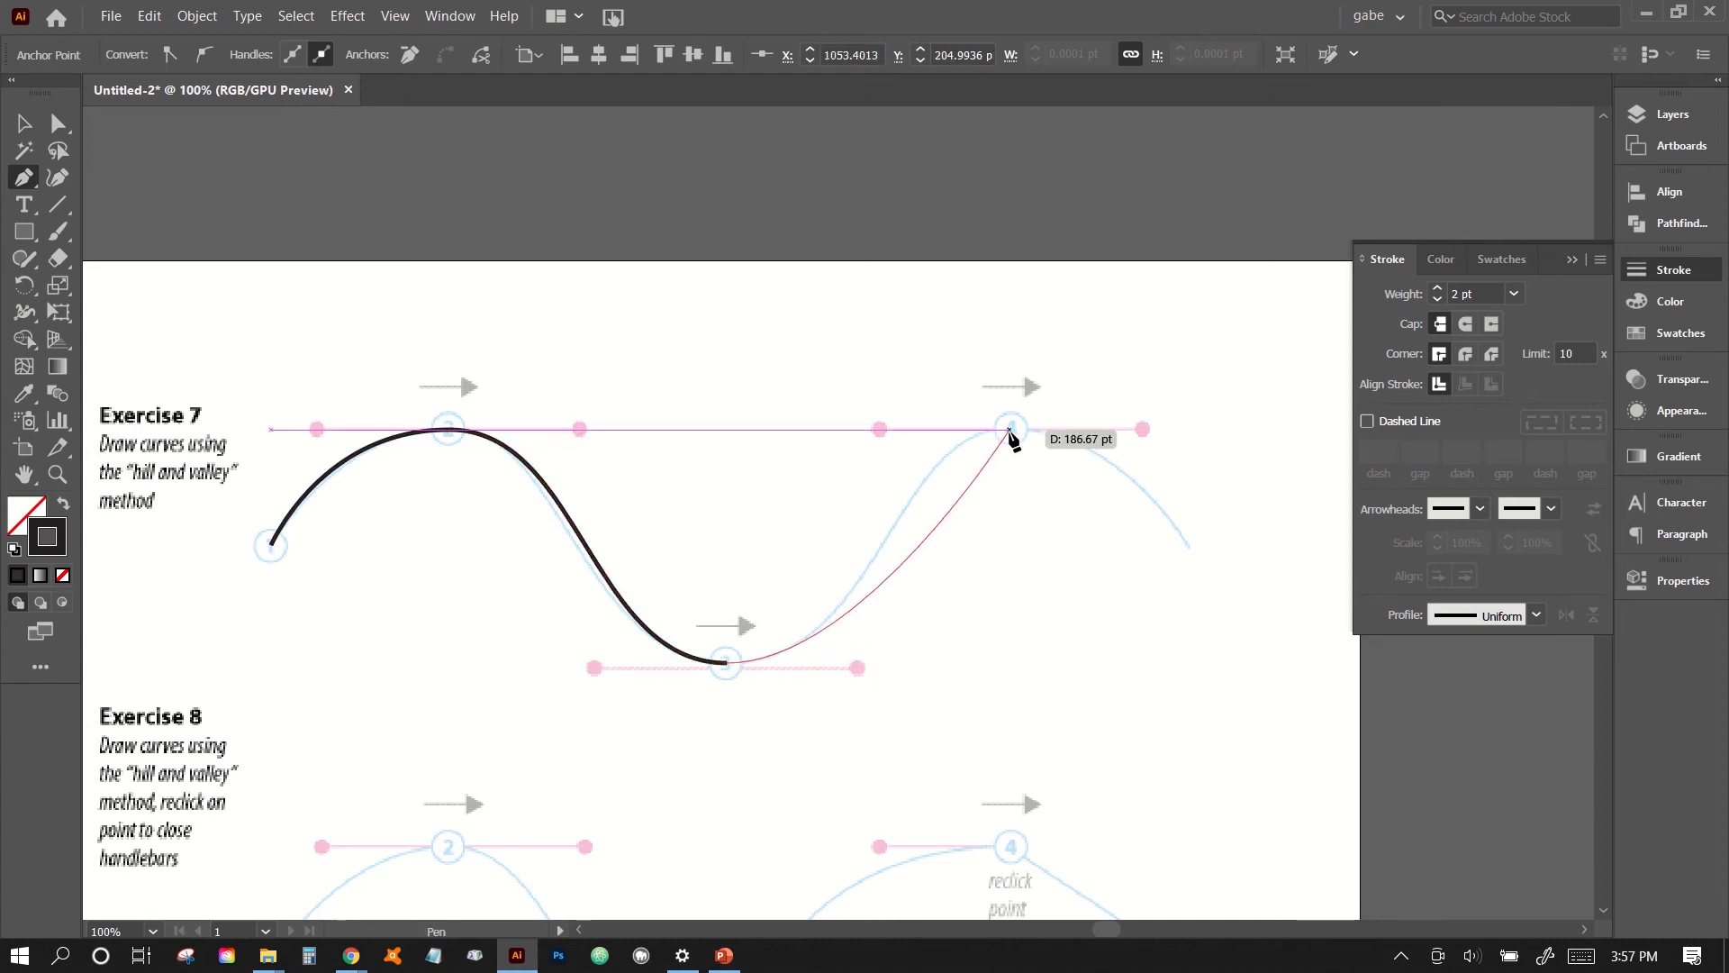
pyautogui.moveTo(1010, 431); pyautogui.dragTo(1141, 429)
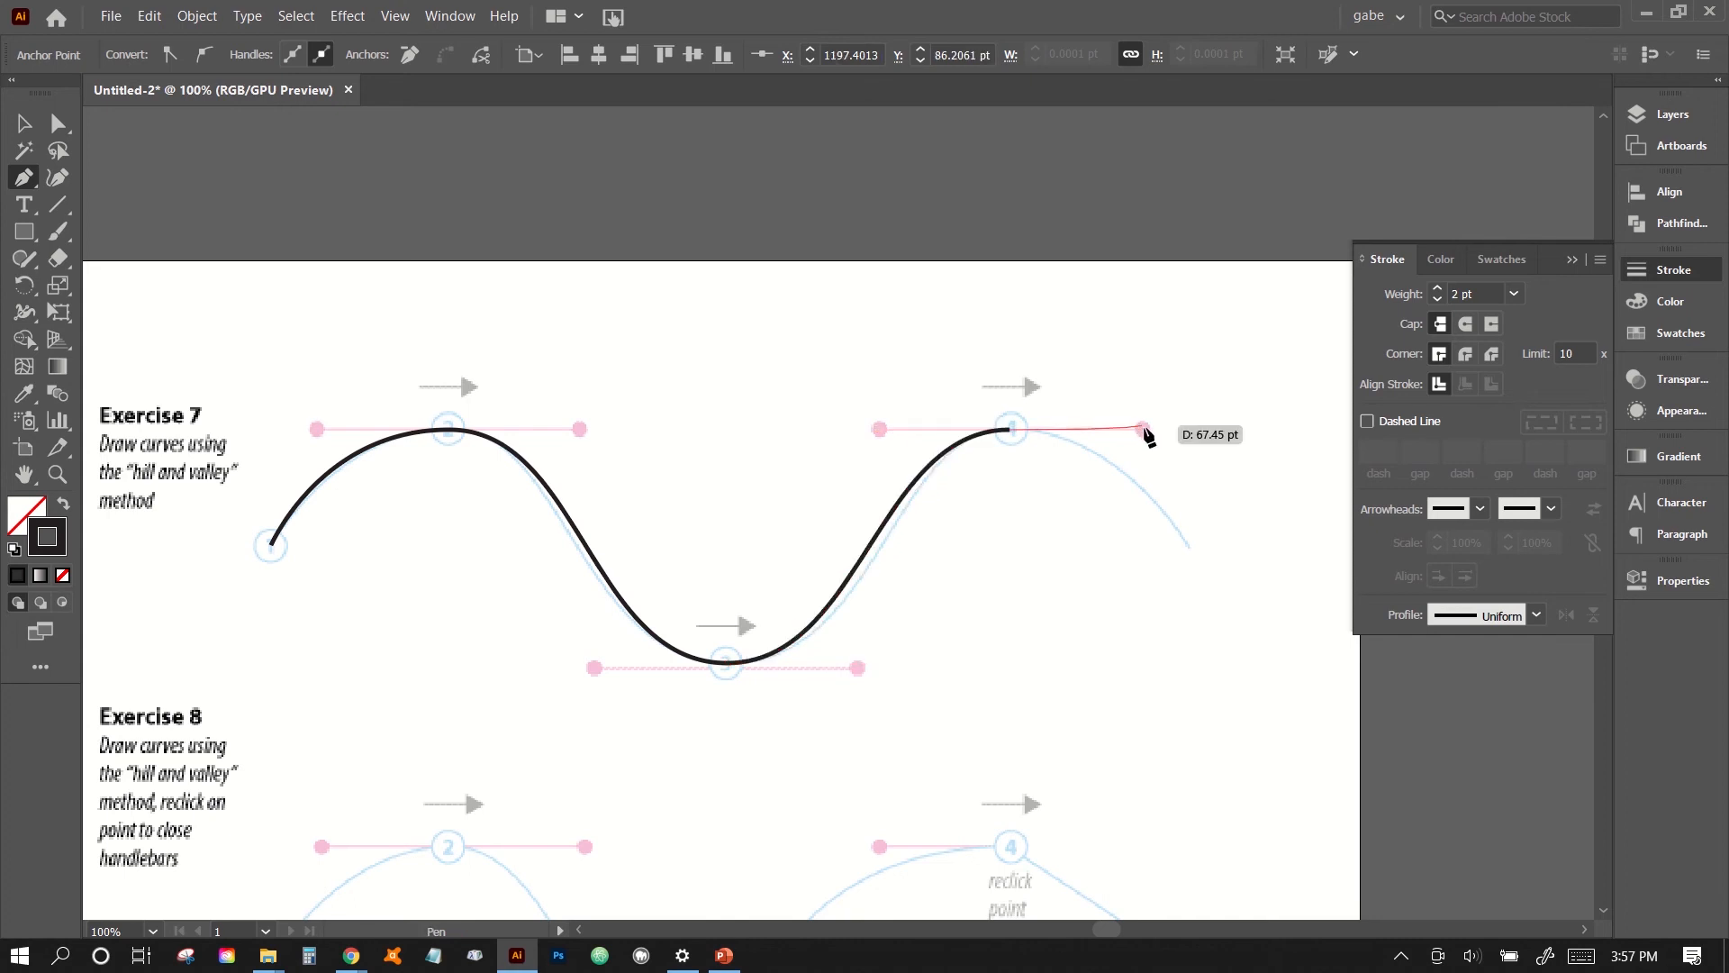
pyautogui.click(1190, 547)
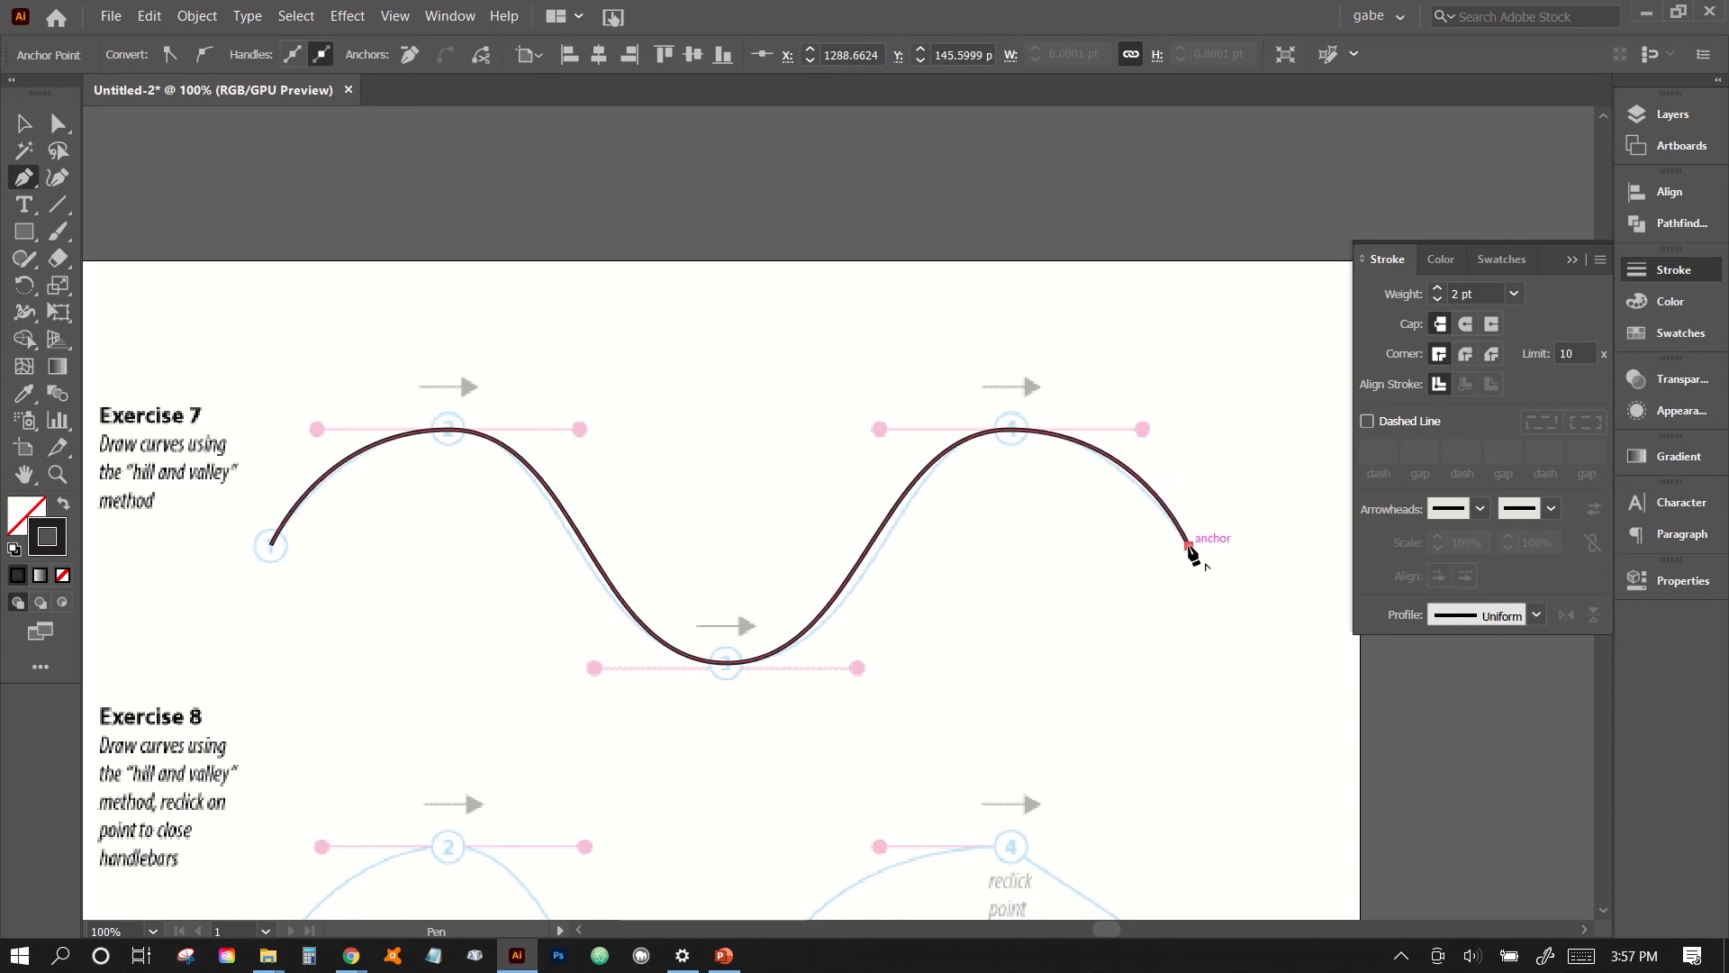
pyautogui.press('Escape')
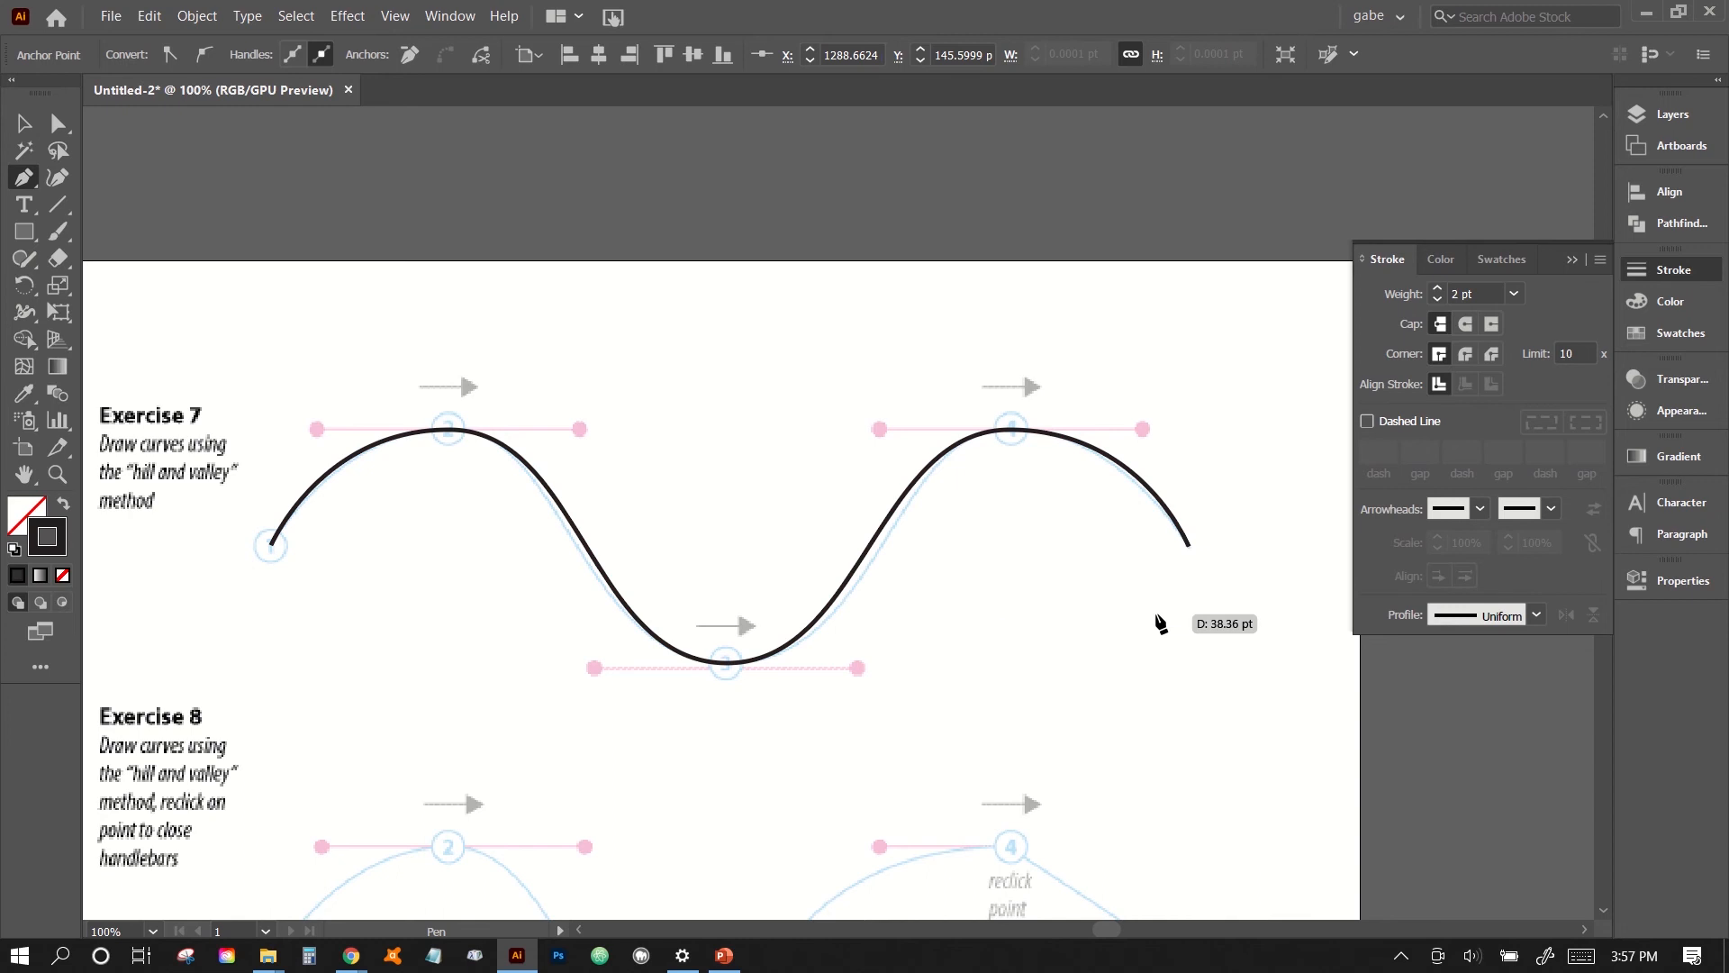
# - Trace Exercise 8 with horizontal handles at points 2, 3 and 4, removing the outgoing handles at 3 and 4, and end with a straight segment
pyautogui.scroll(-3, 820, 649)
pyautogui.hscroll(-3, 820, 648)
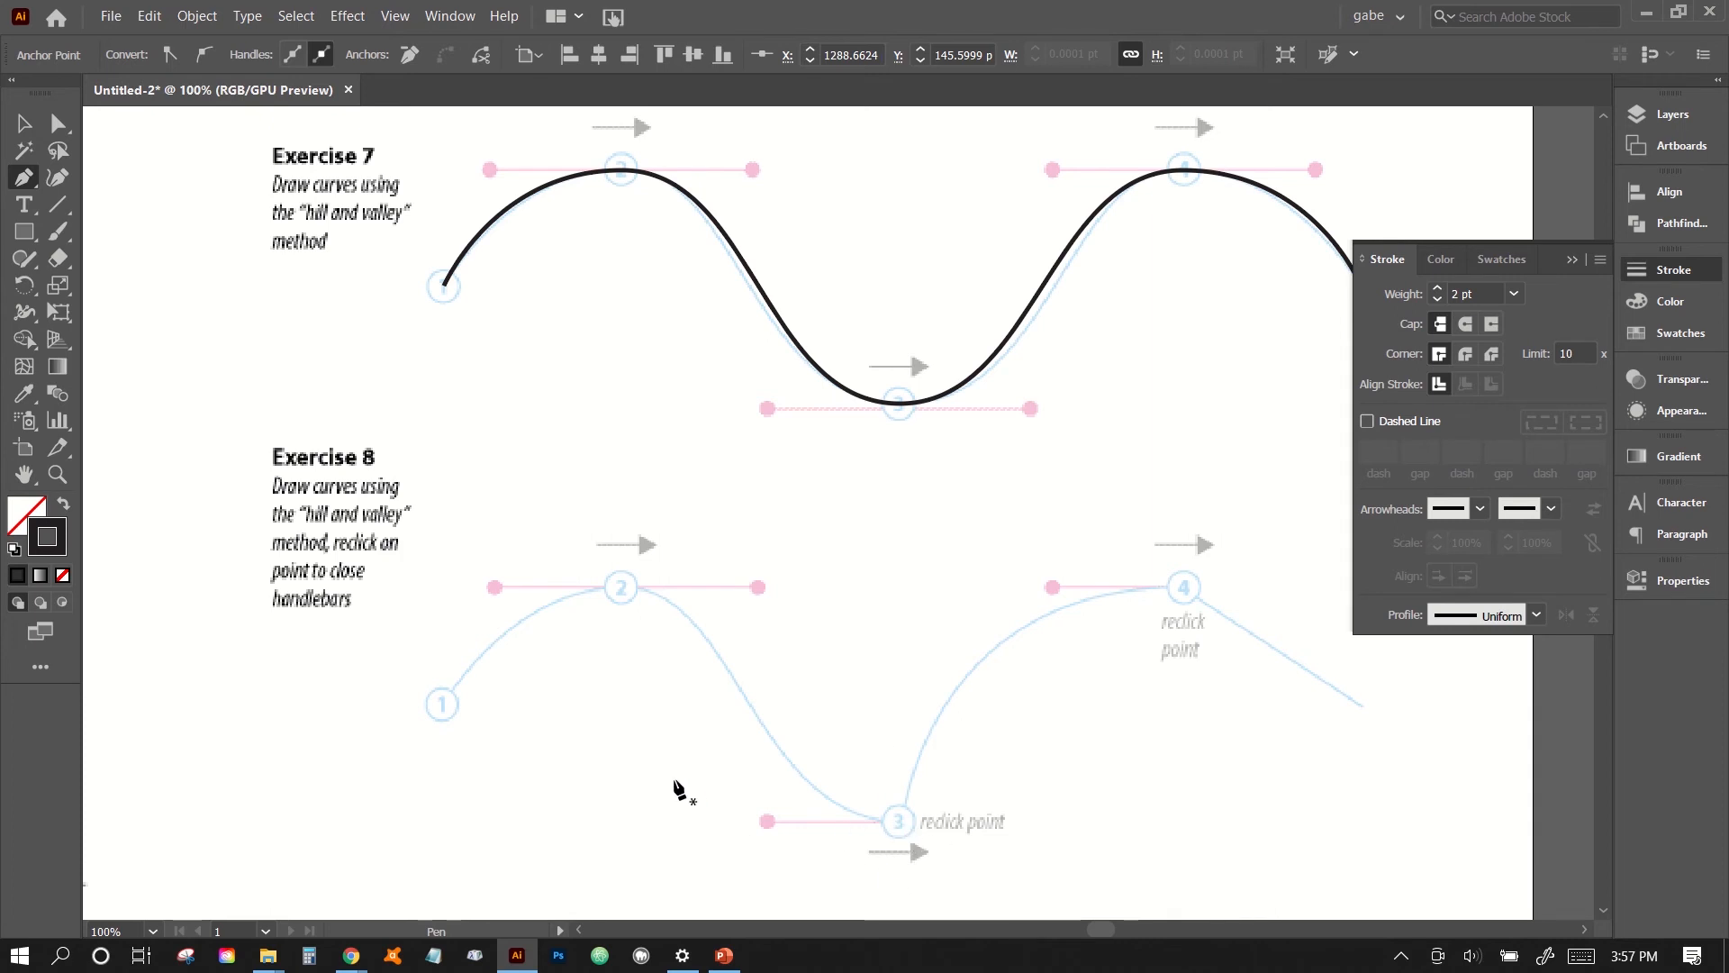
pyautogui.click(444, 706)
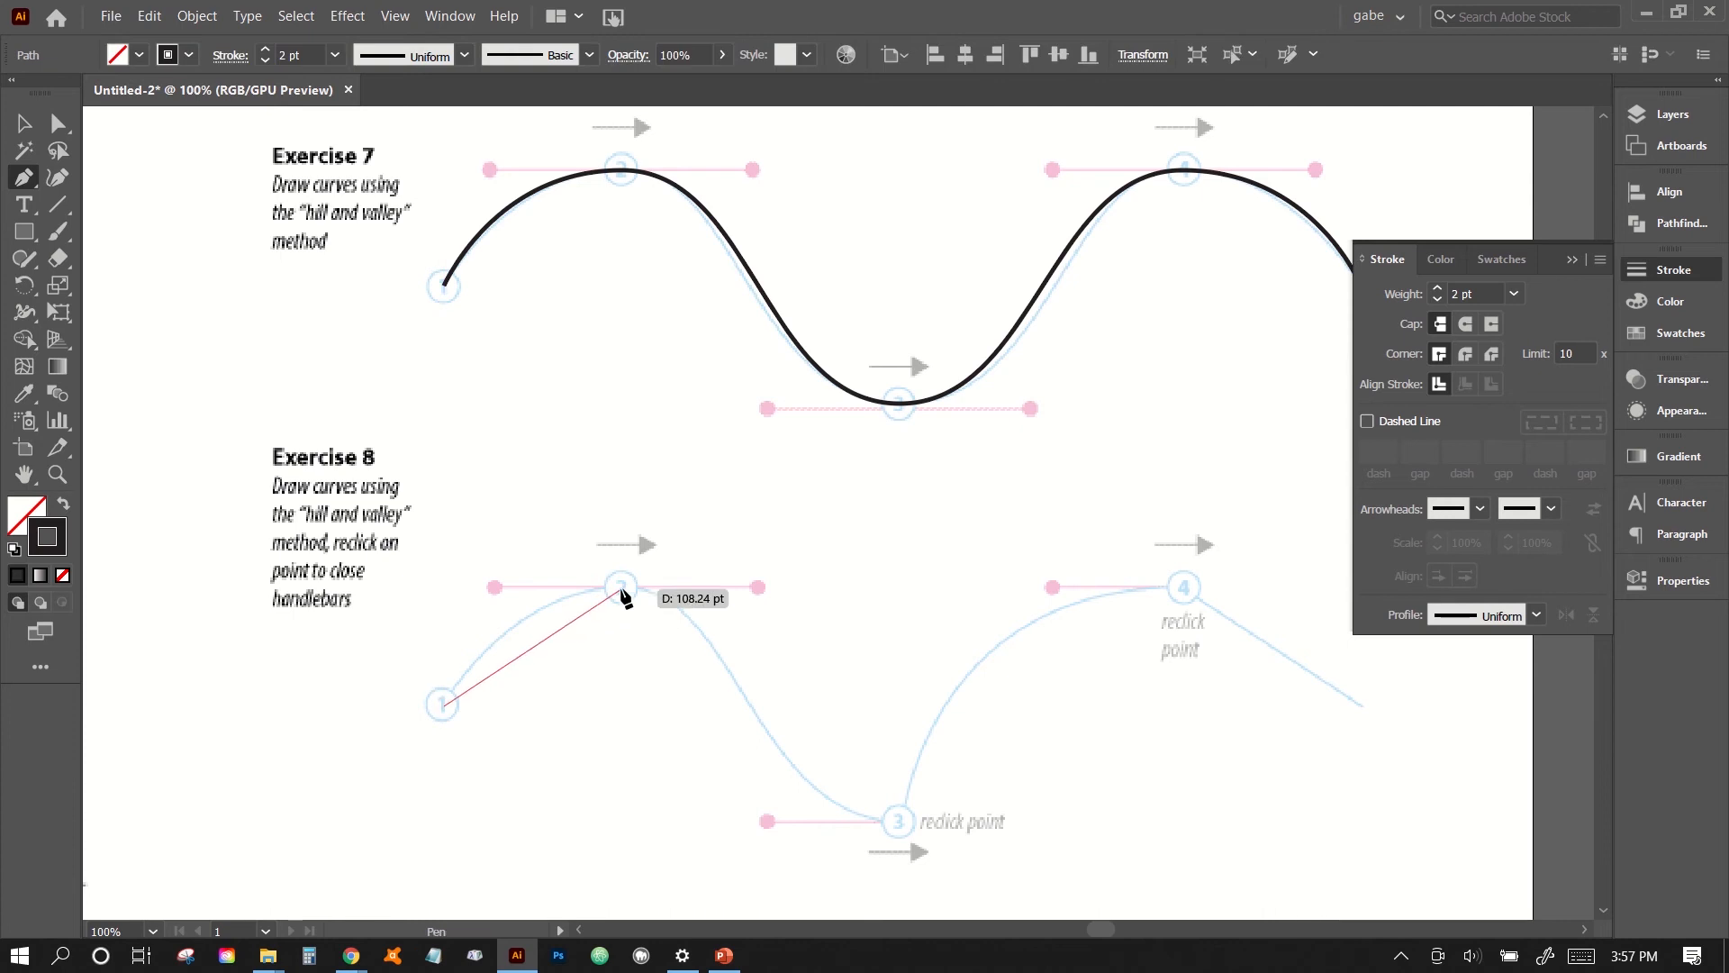
pyautogui.moveTo(621, 589); pyautogui.dragTo(753, 586)
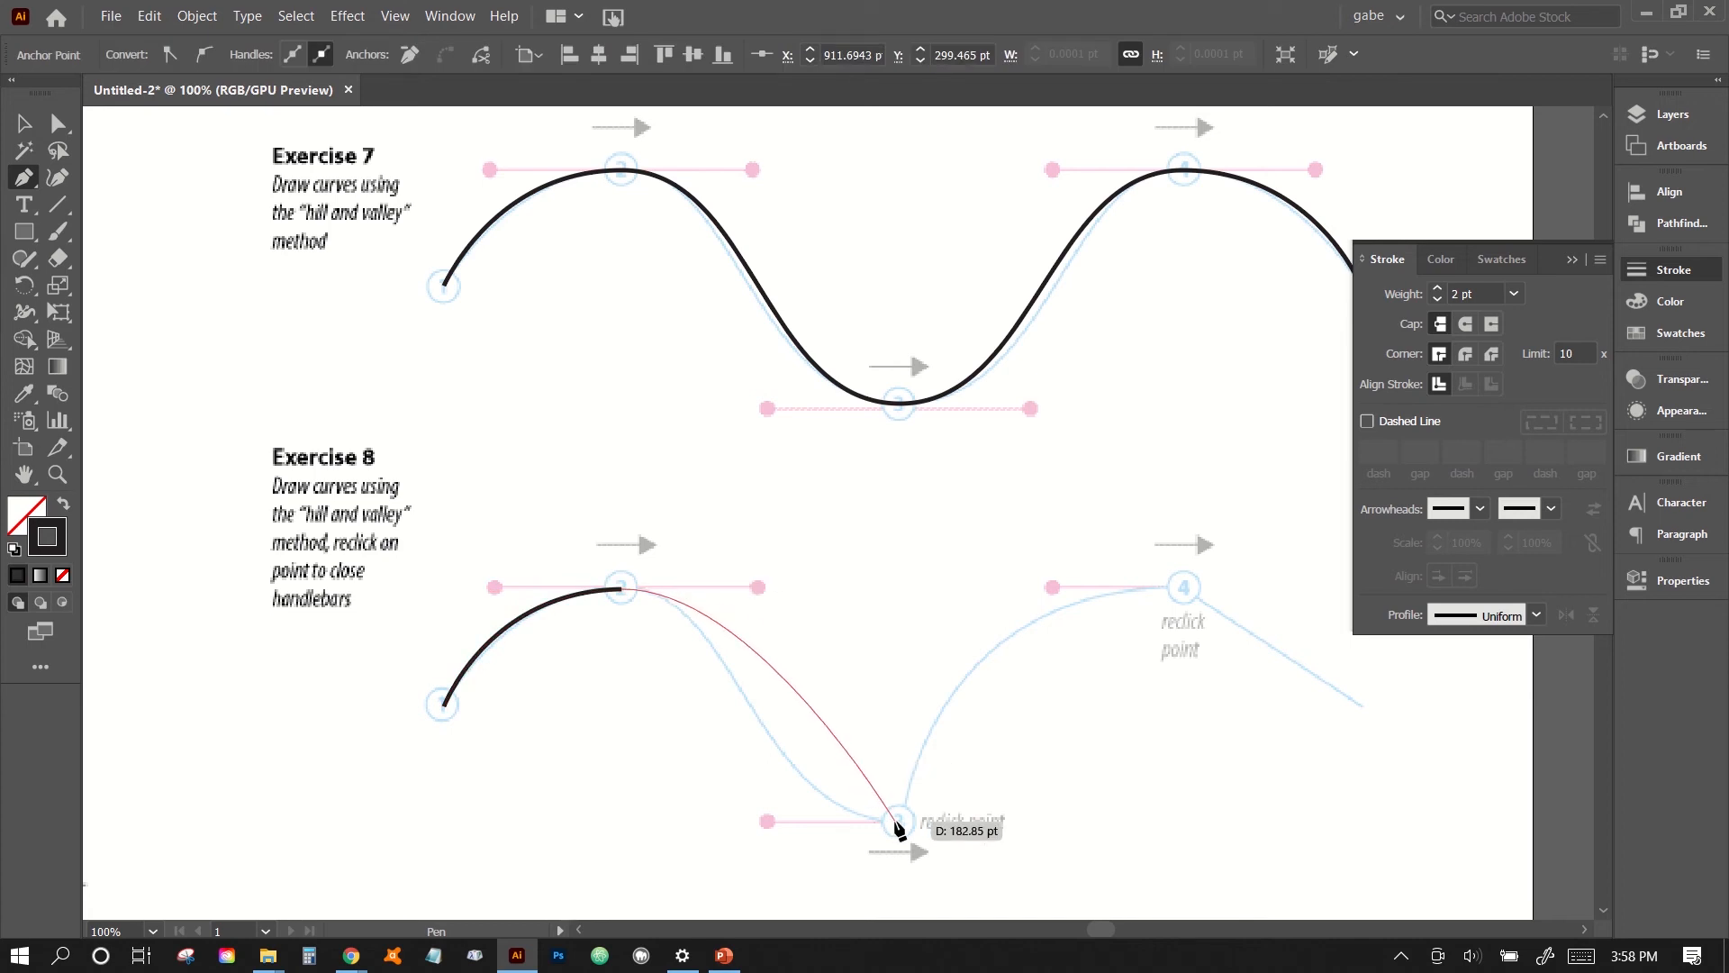
pyautogui.moveTo(897, 822); pyautogui.dragTo(1037, 820)
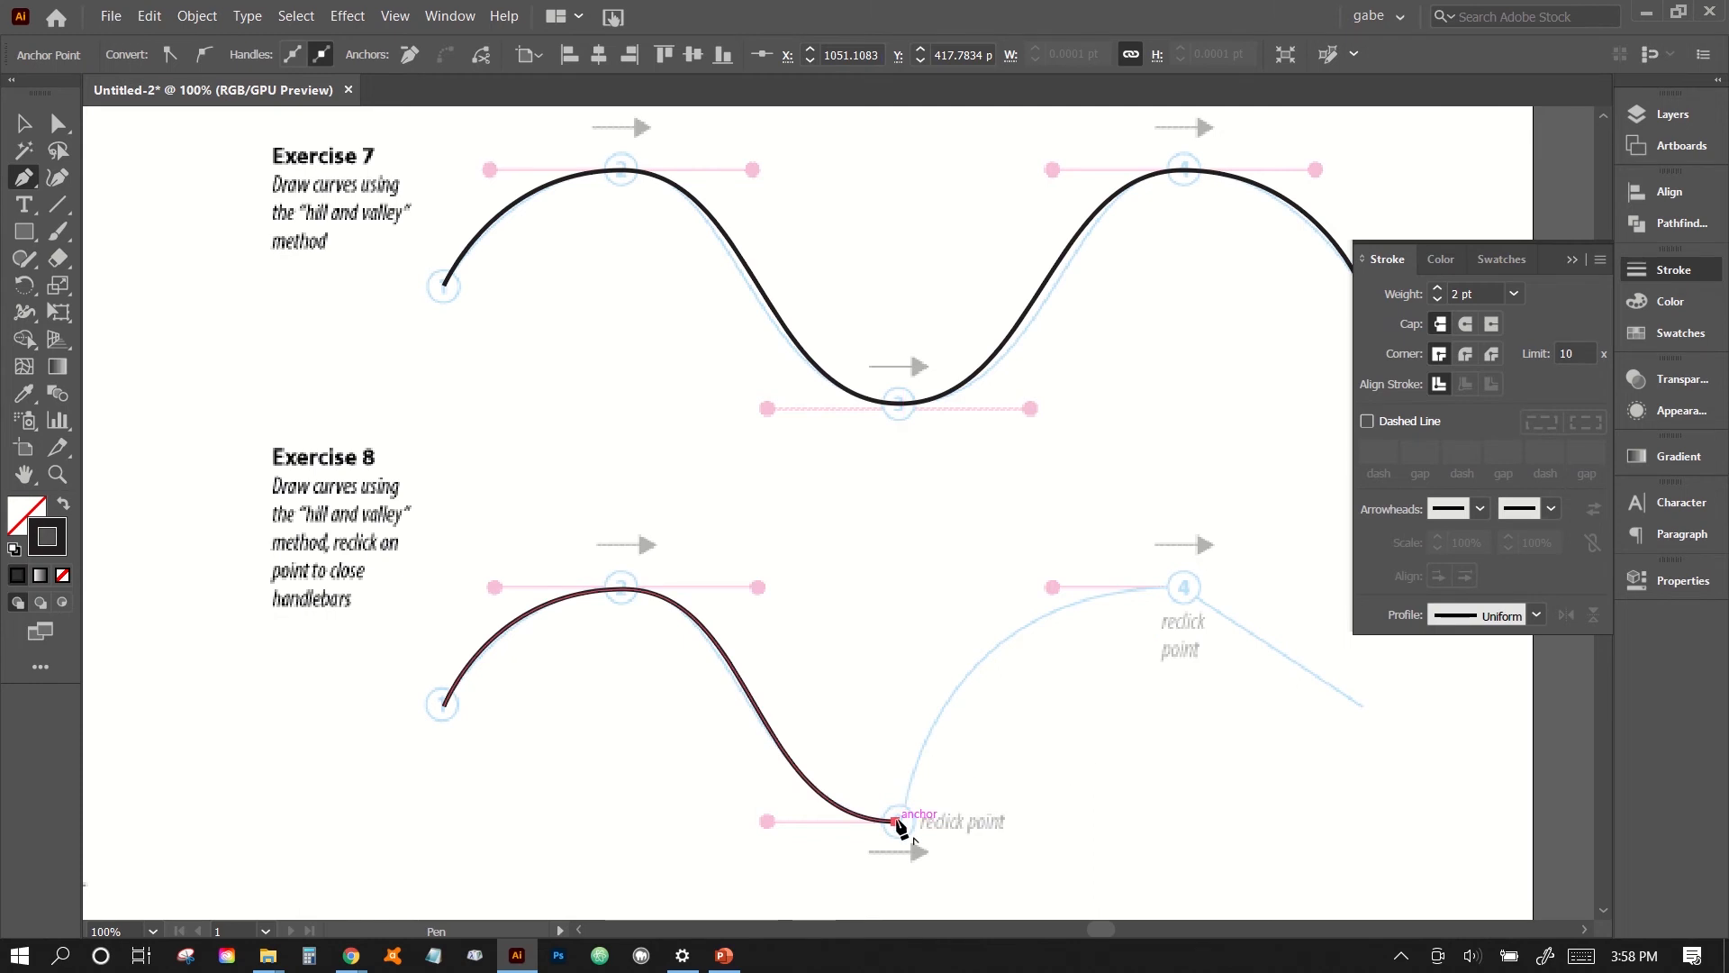
pyautogui.moveTo(897, 821); pyautogui.dragTo(1180, 590)
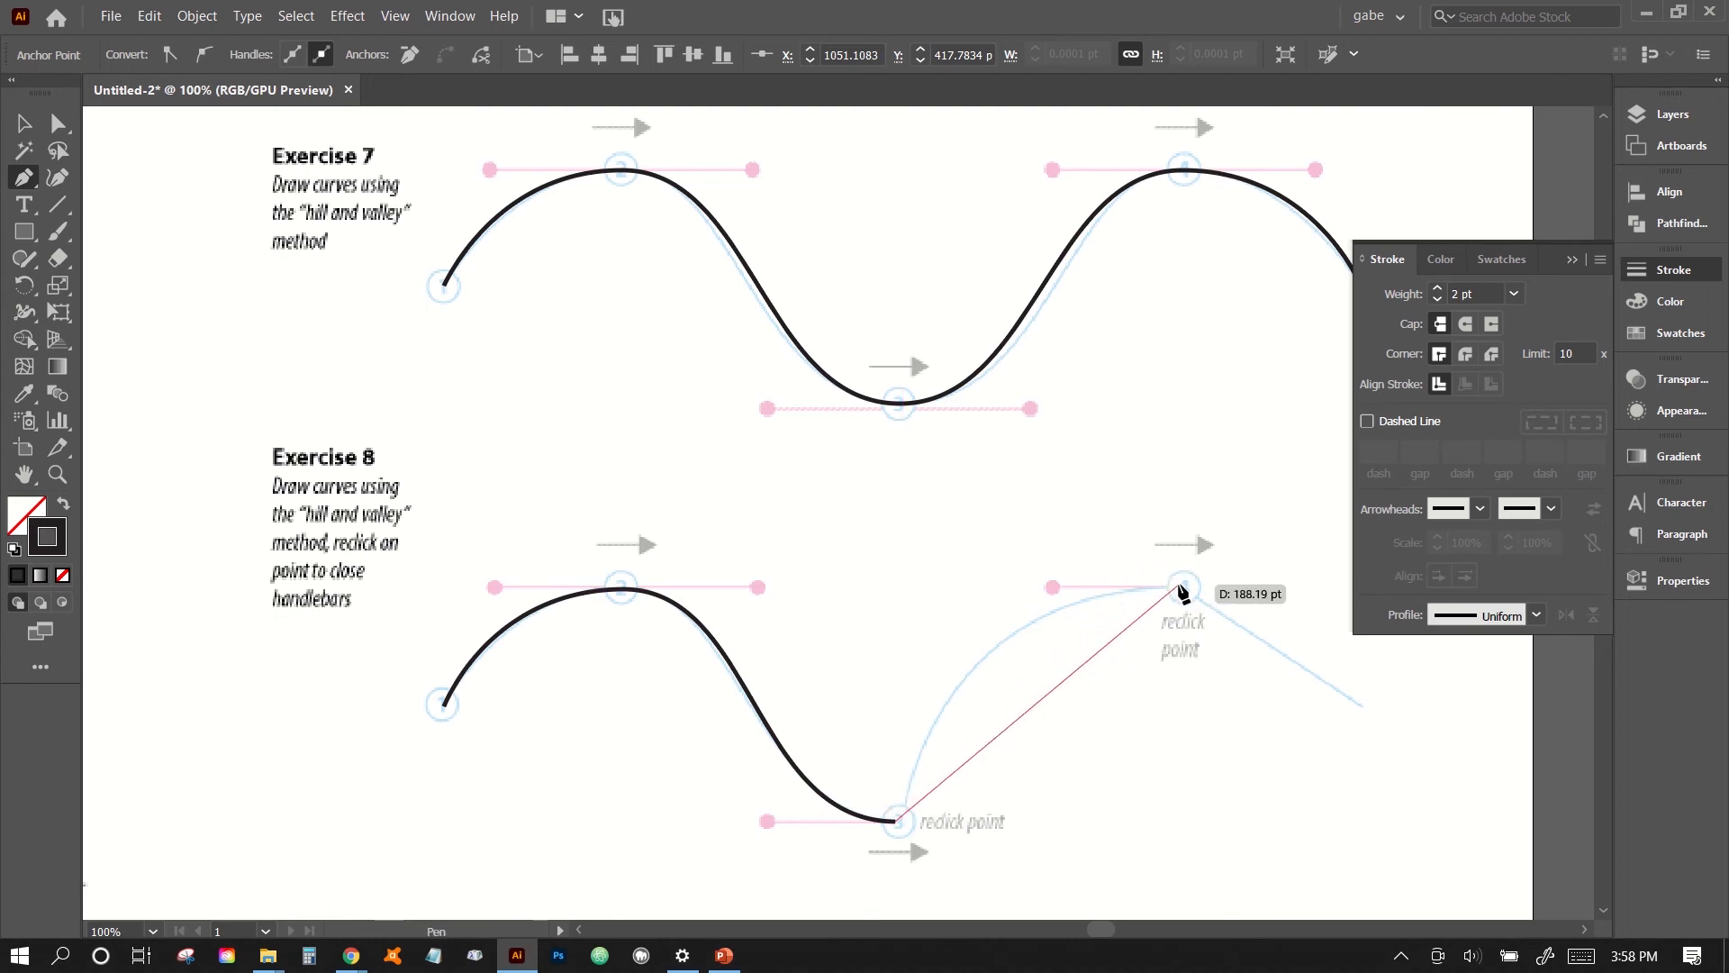
pyautogui.moveTo(1183, 590)
pyautogui.mouseDown()
pyautogui.moveTo(1317, 578)
pyautogui.moveTo(1332, 589)
pyautogui.moveTo(1317, 597)
pyautogui.moveTo(1359, 576)
pyautogui.moveTo(1409, 591)
pyautogui.mouseUp()
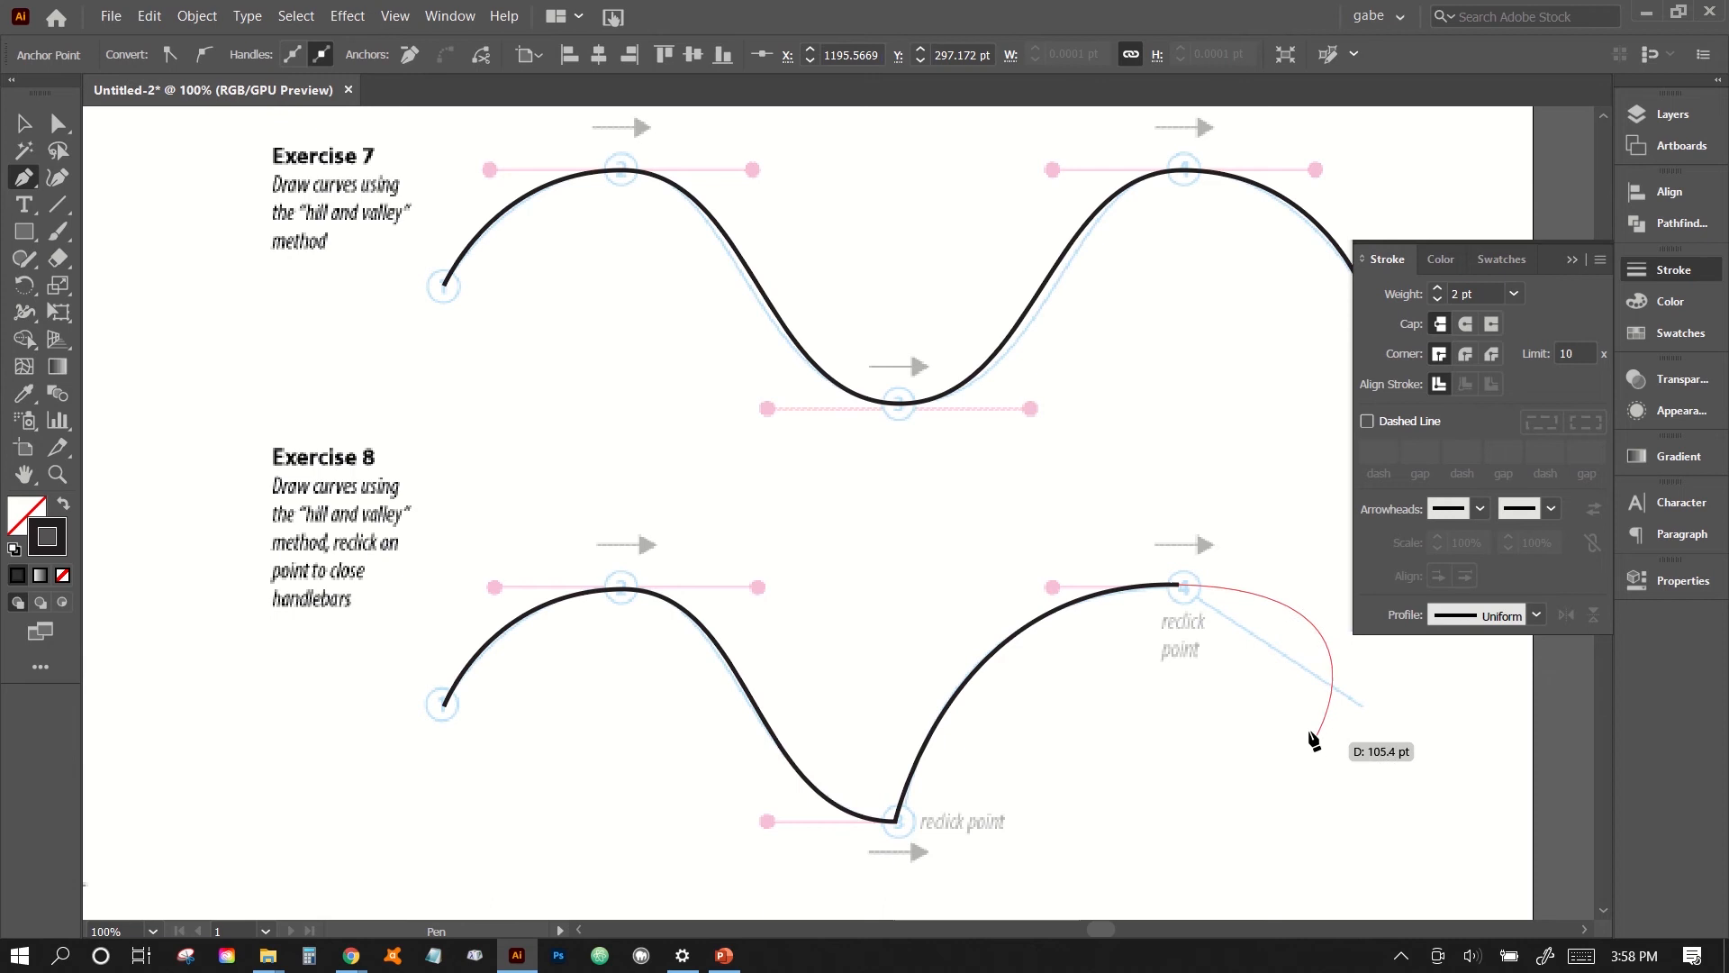
pyautogui.click(1179, 585)
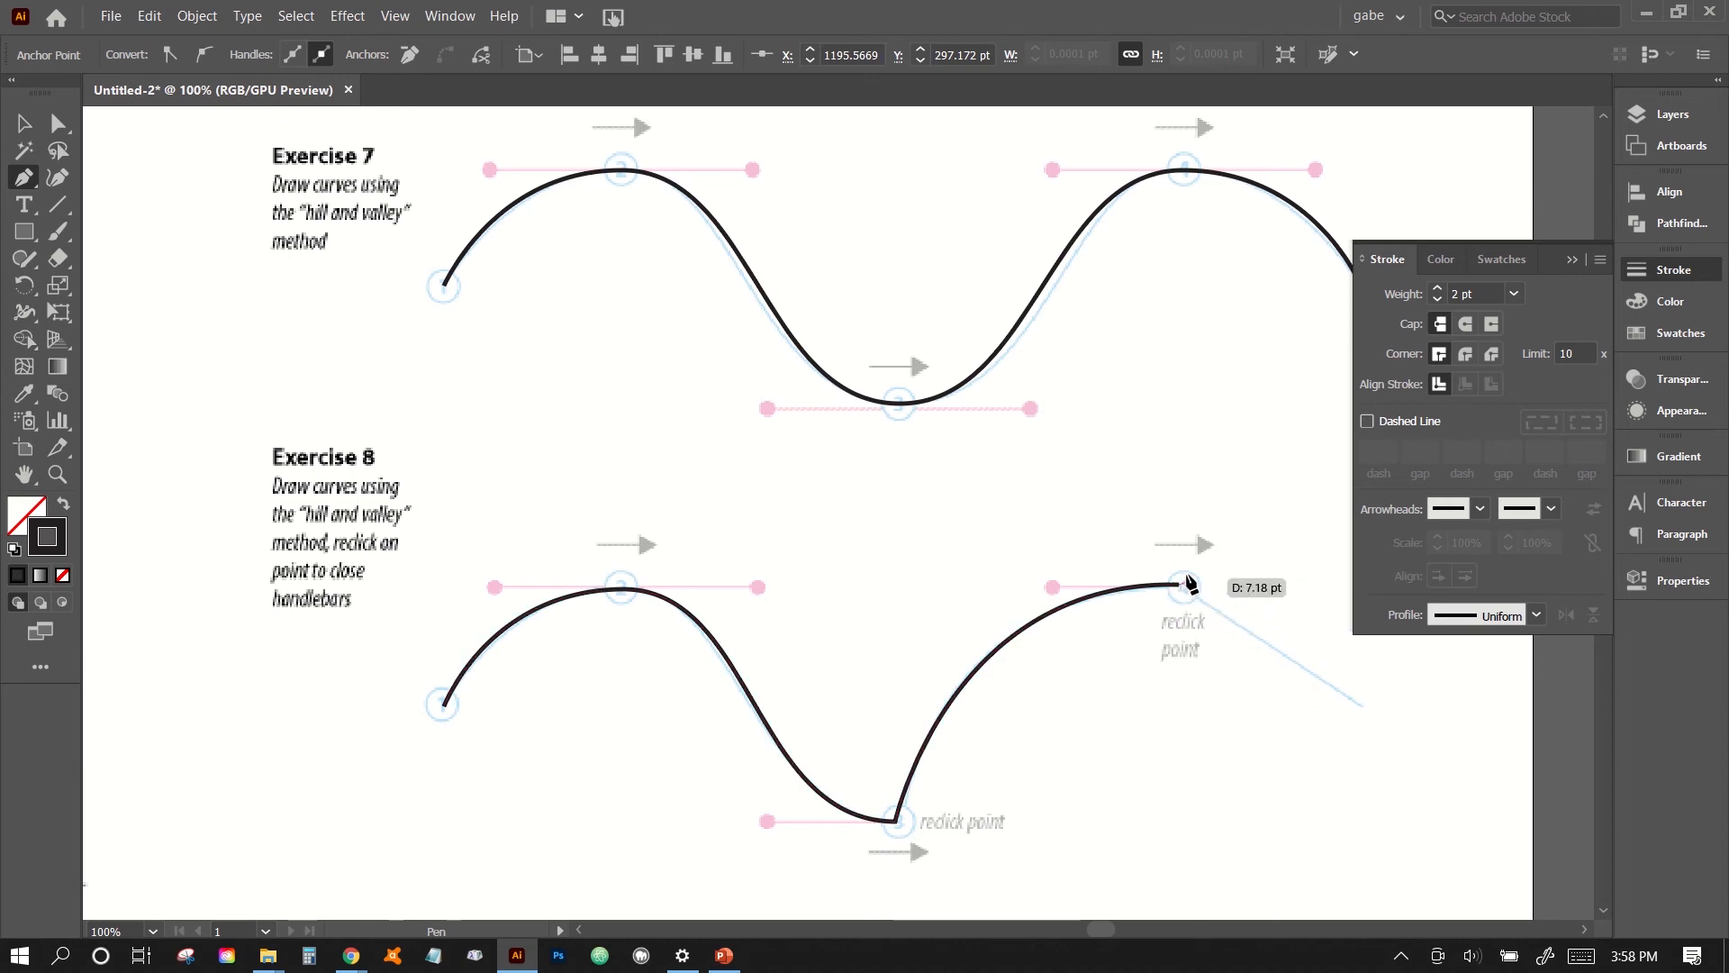
pyautogui.click(1362, 701)
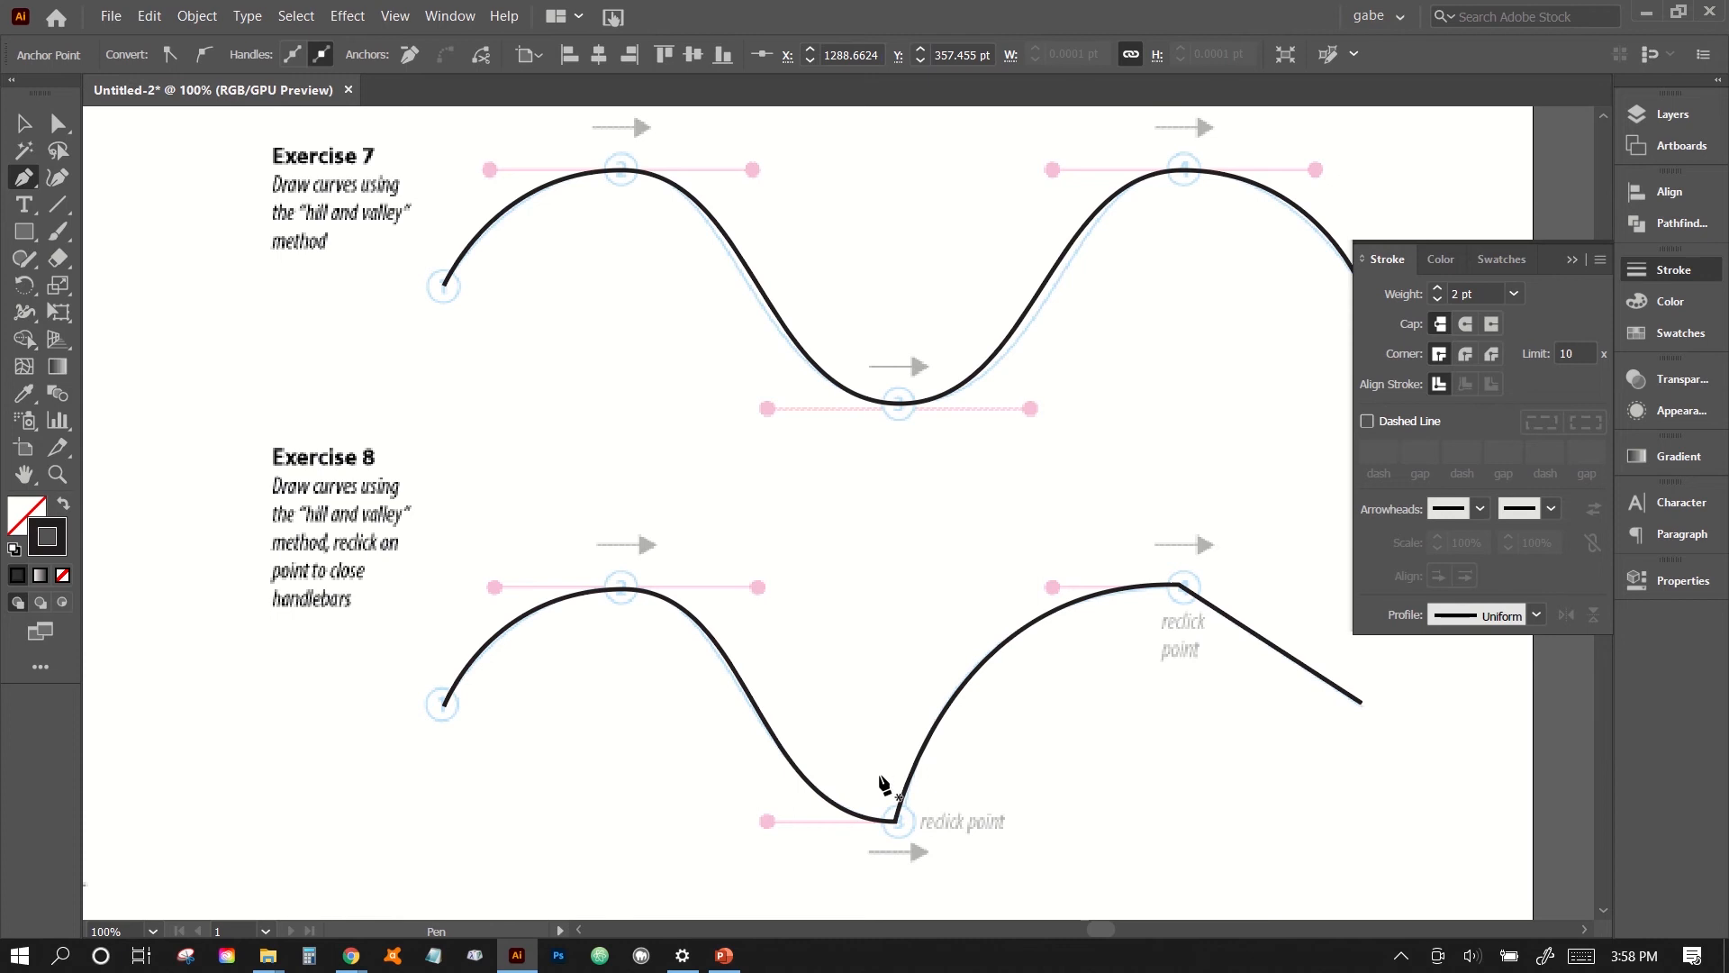
# - Trace the first wave of Exercise 9 with a horizontal handle at its crest, a sharp tip, and a diagonal handle at the following trough
pyautogui.scroll(-8, 888, 784)
pyautogui.hscroll(4, 884, 785)
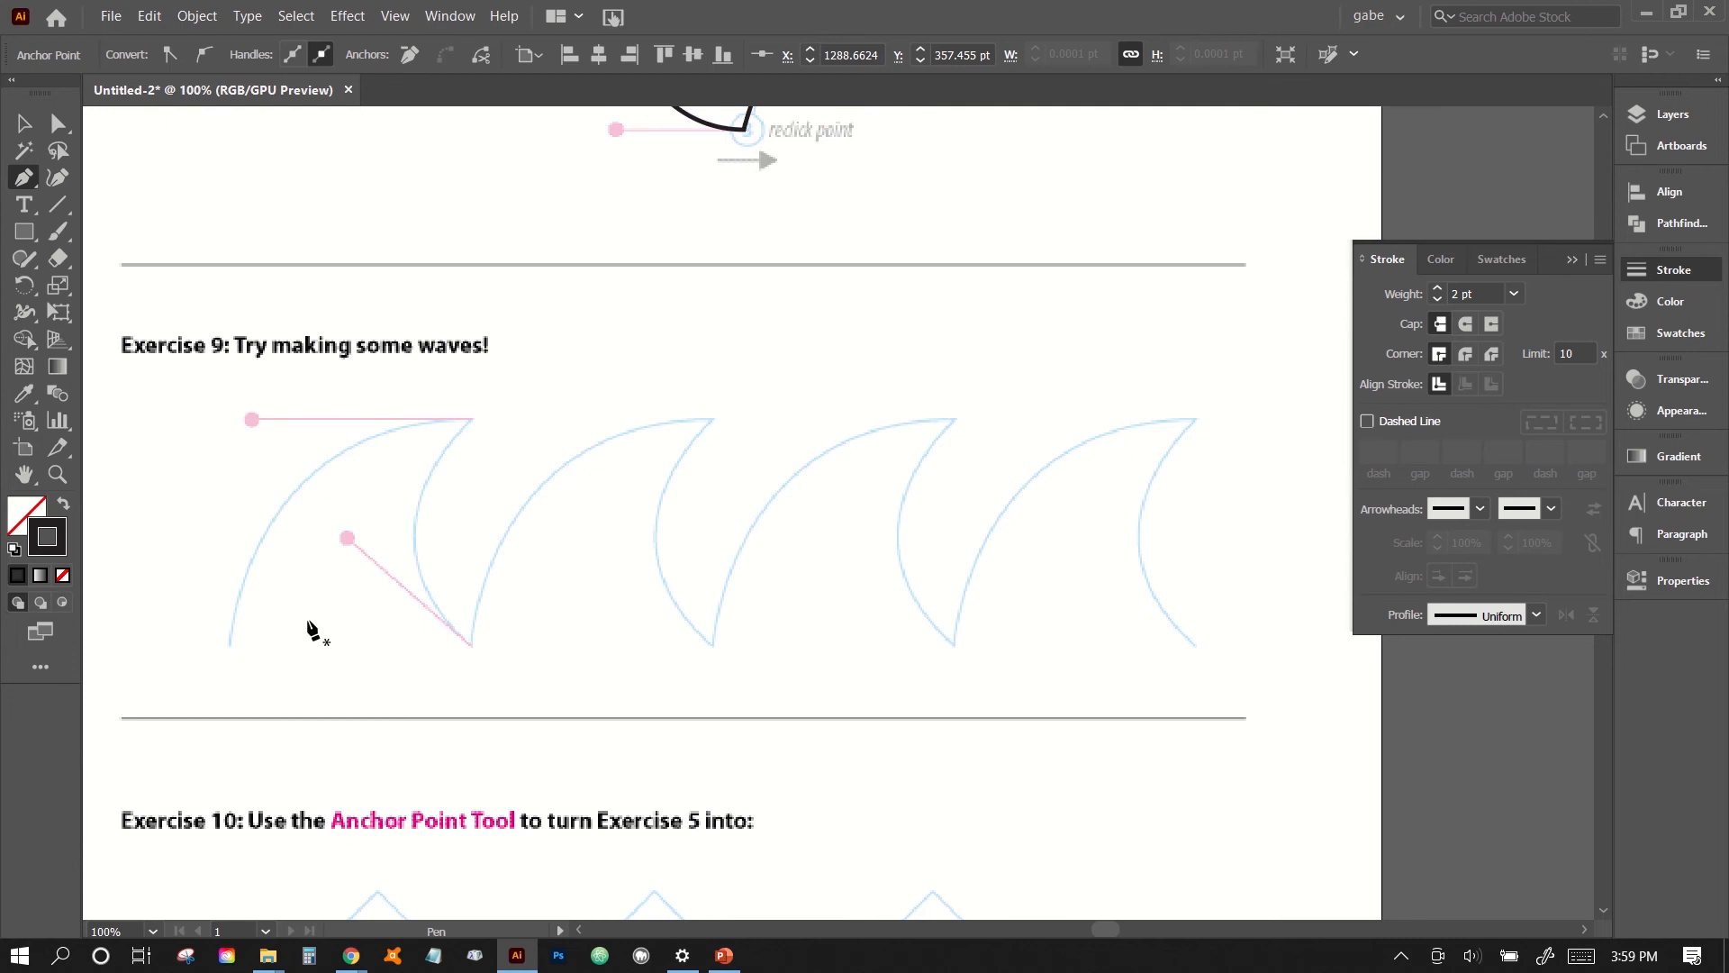
pyautogui.click(231, 645)
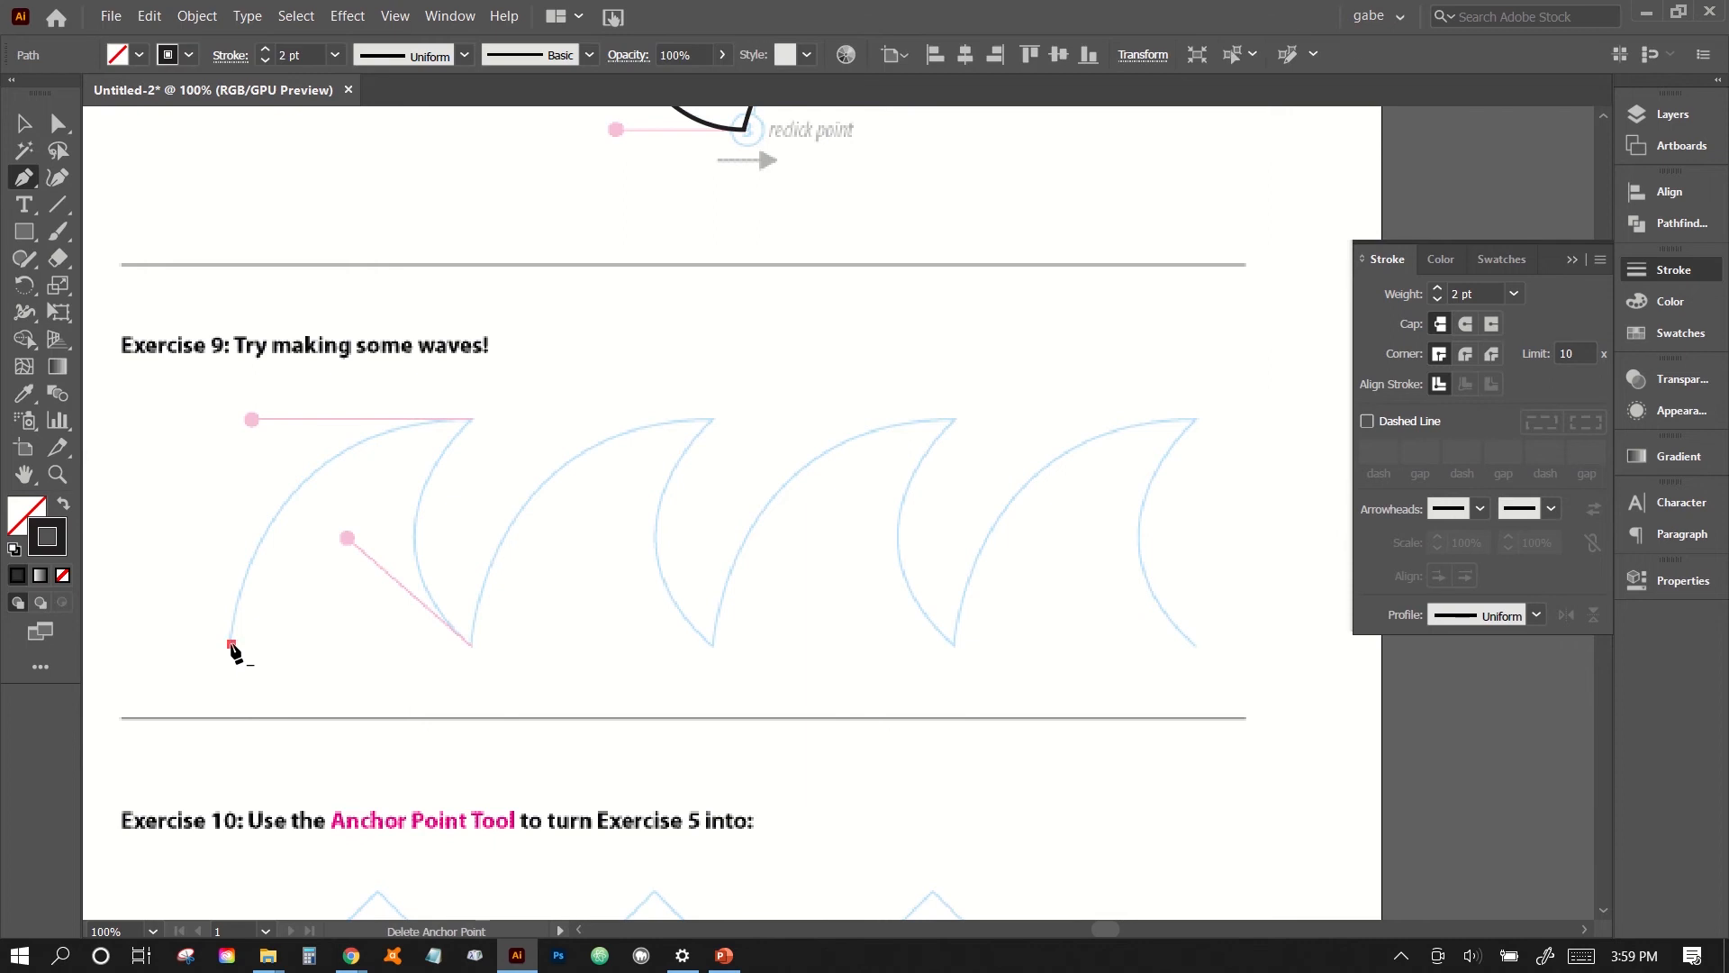
pyautogui.moveTo(469, 420)
pyautogui.mouseDown()
pyautogui.moveTo(359, 528)
pyautogui.moveTo(473, 420)
pyautogui.moveTo(694, 419)
pyautogui.mouseUp()
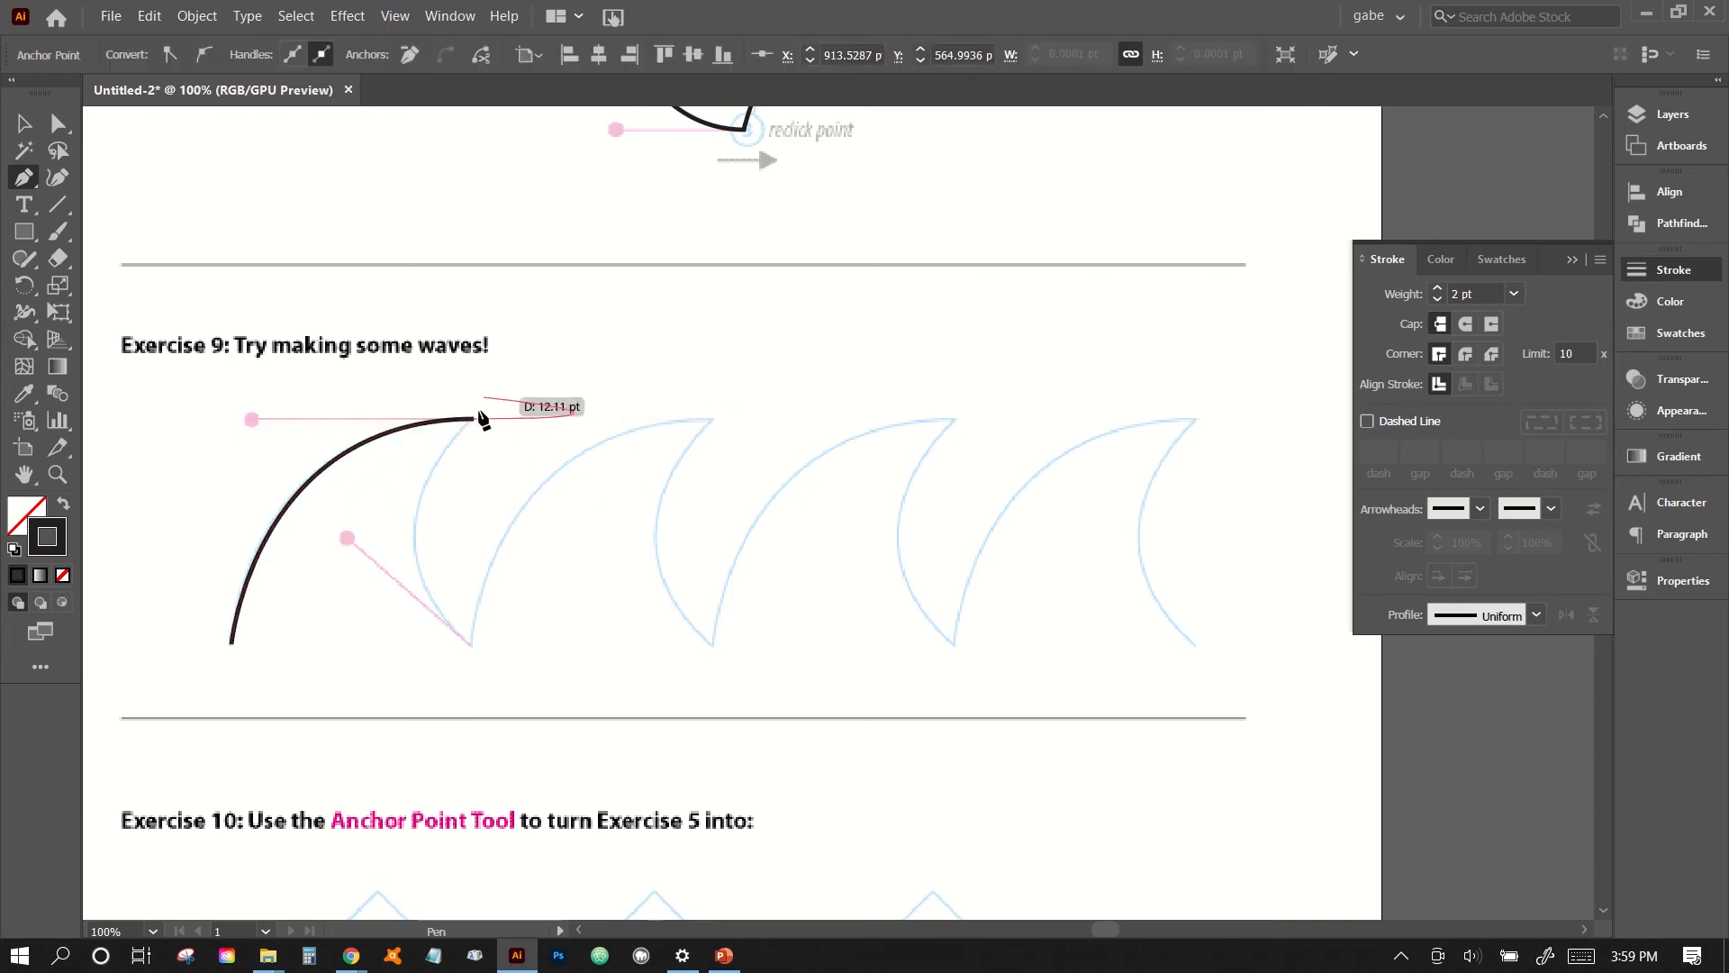
pyautogui.click(474, 420)
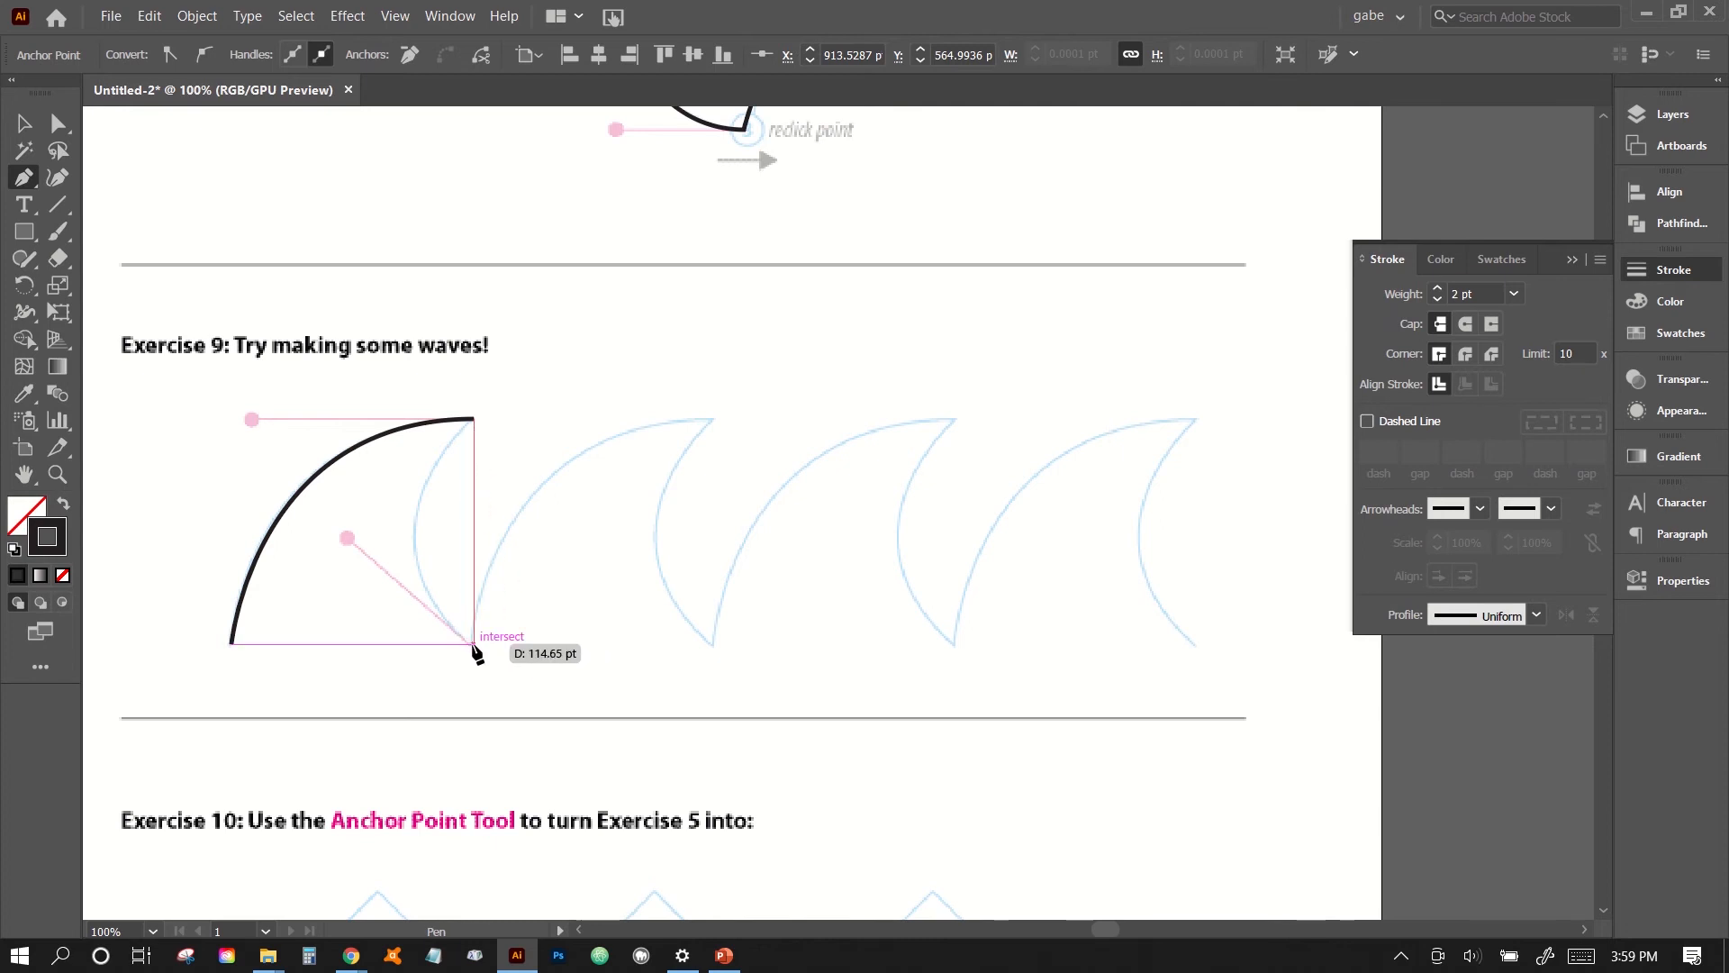
pyautogui.moveTo(474, 643); pyautogui.dragTo(596, 744)
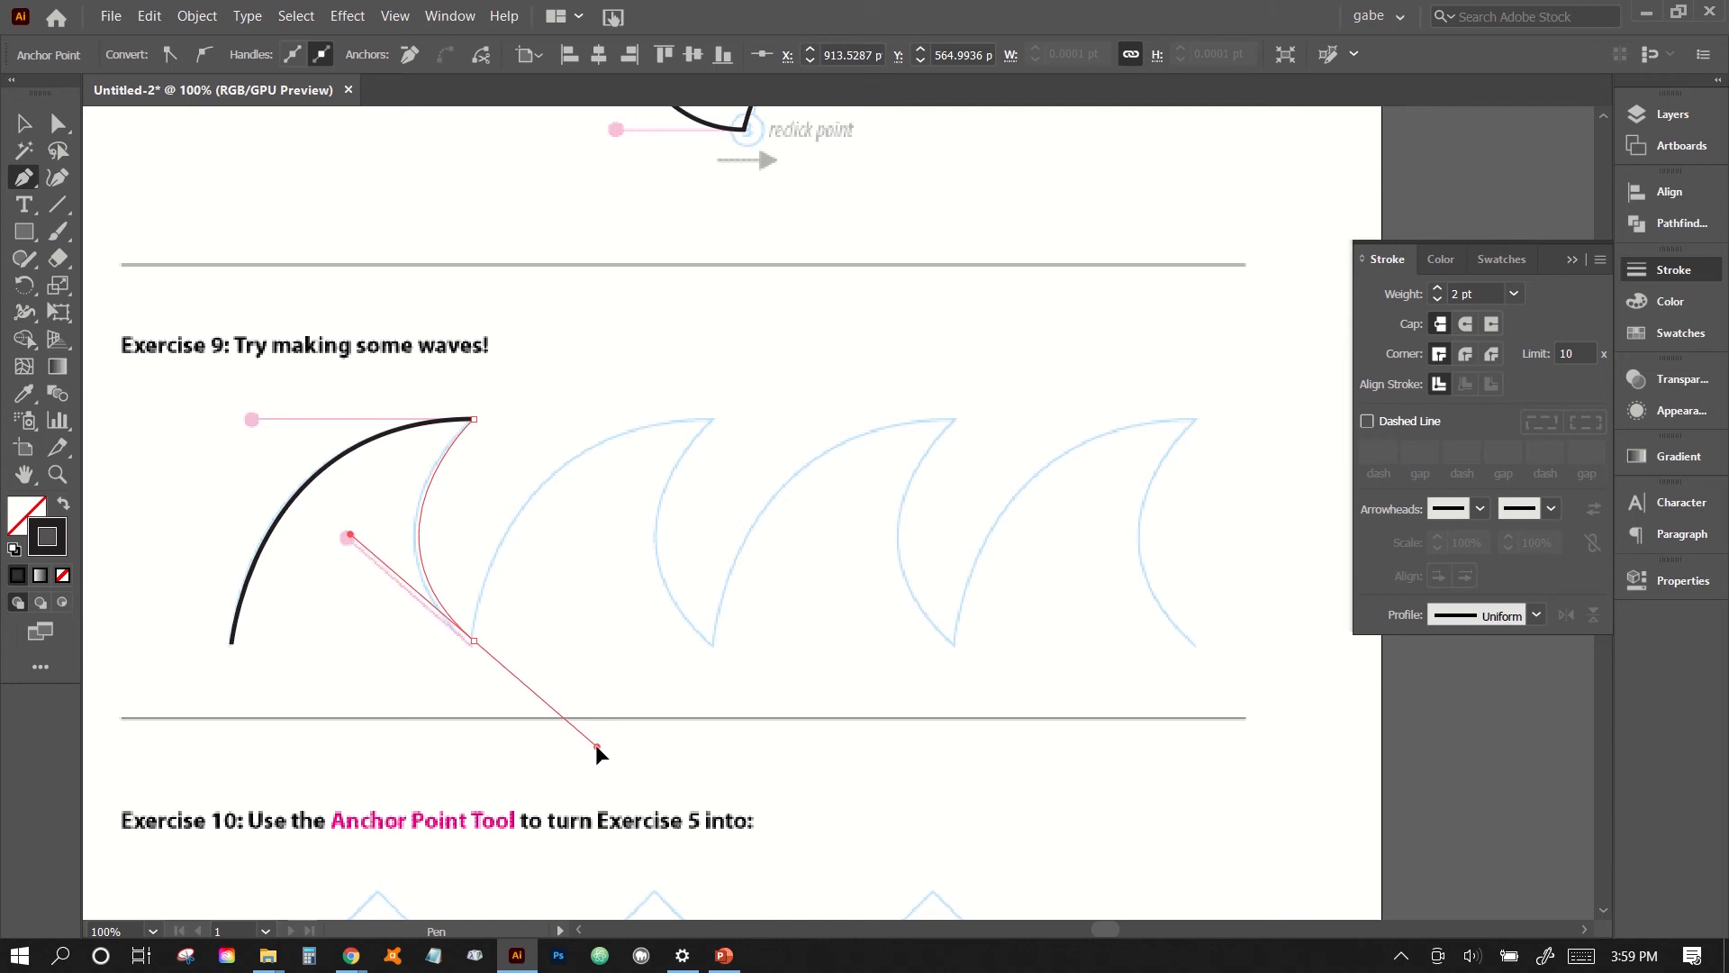
pyautogui.moveTo(596, 744); pyautogui.dragTo(596, 744)
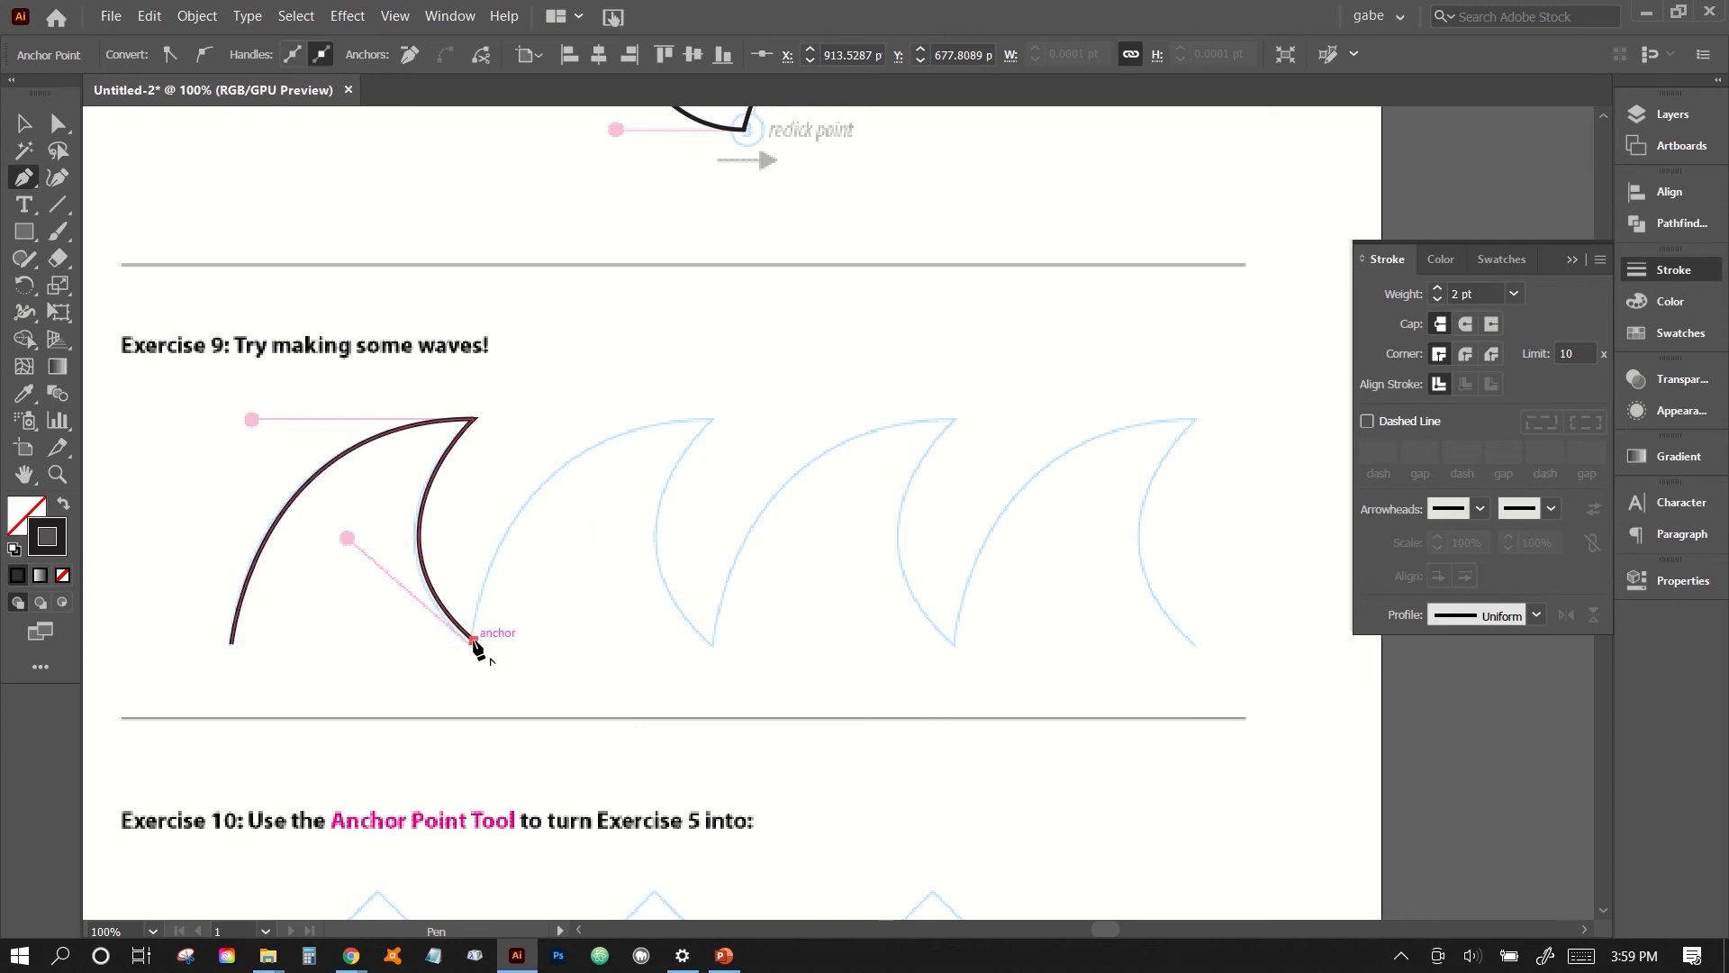
# - Continue the path along the second wave with sharp corners at both troughs and the crest, removing each point's outgoing handle
pyautogui.moveTo(475, 645)
pyautogui.mouseDown()
pyautogui.moveTo(474, 606)
pyautogui.moveTo(475, 673)
pyautogui.moveTo(543, 692)
pyautogui.moveTo(530, 580)
pyautogui.moveTo(659, 433)
pyautogui.moveTo(829, 379)
pyautogui.moveTo(938, 419)
pyautogui.mouseUp()
pyautogui.moveTo(712, 421)
pyautogui.mouseDown()
pyautogui.moveTo(710, 472)
pyautogui.moveTo(711, 423)
pyautogui.mouseUp()
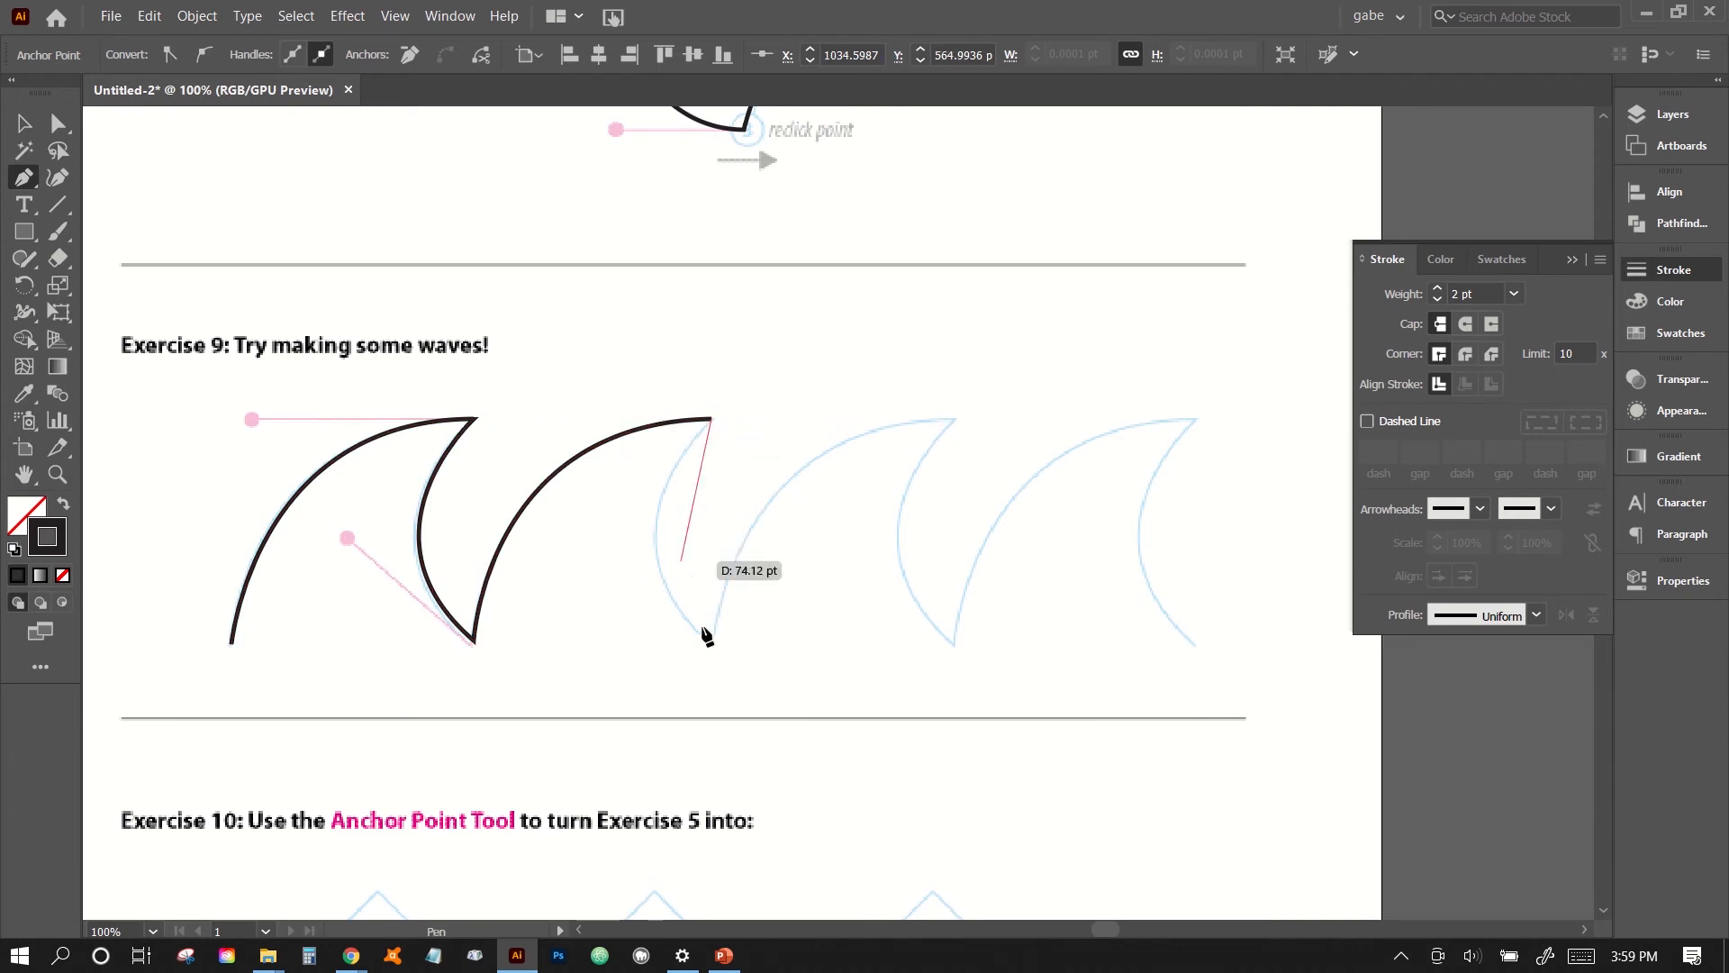
pyautogui.moveTo(712, 644)
pyautogui.mouseDown()
pyautogui.moveTo(807, 688)
pyautogui.moveTo(816, 746)
pyautogui.moveTo(839, 754)
pyautogui.mouseUp()
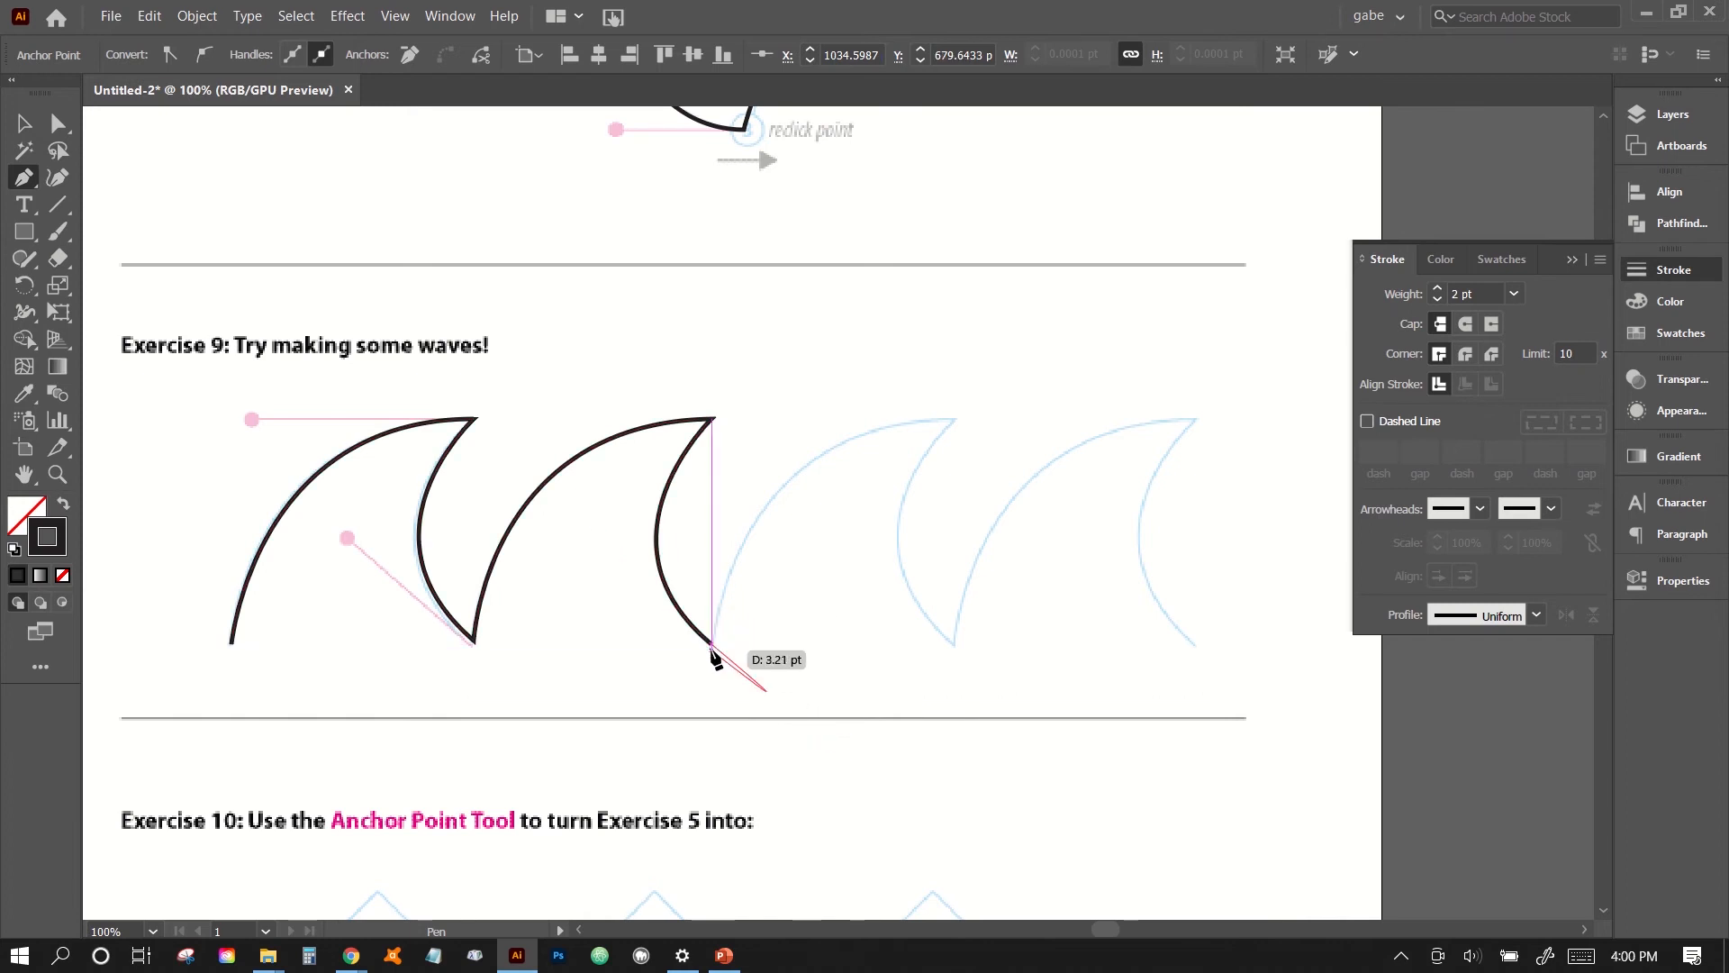
pyautogui.click(712, 646)
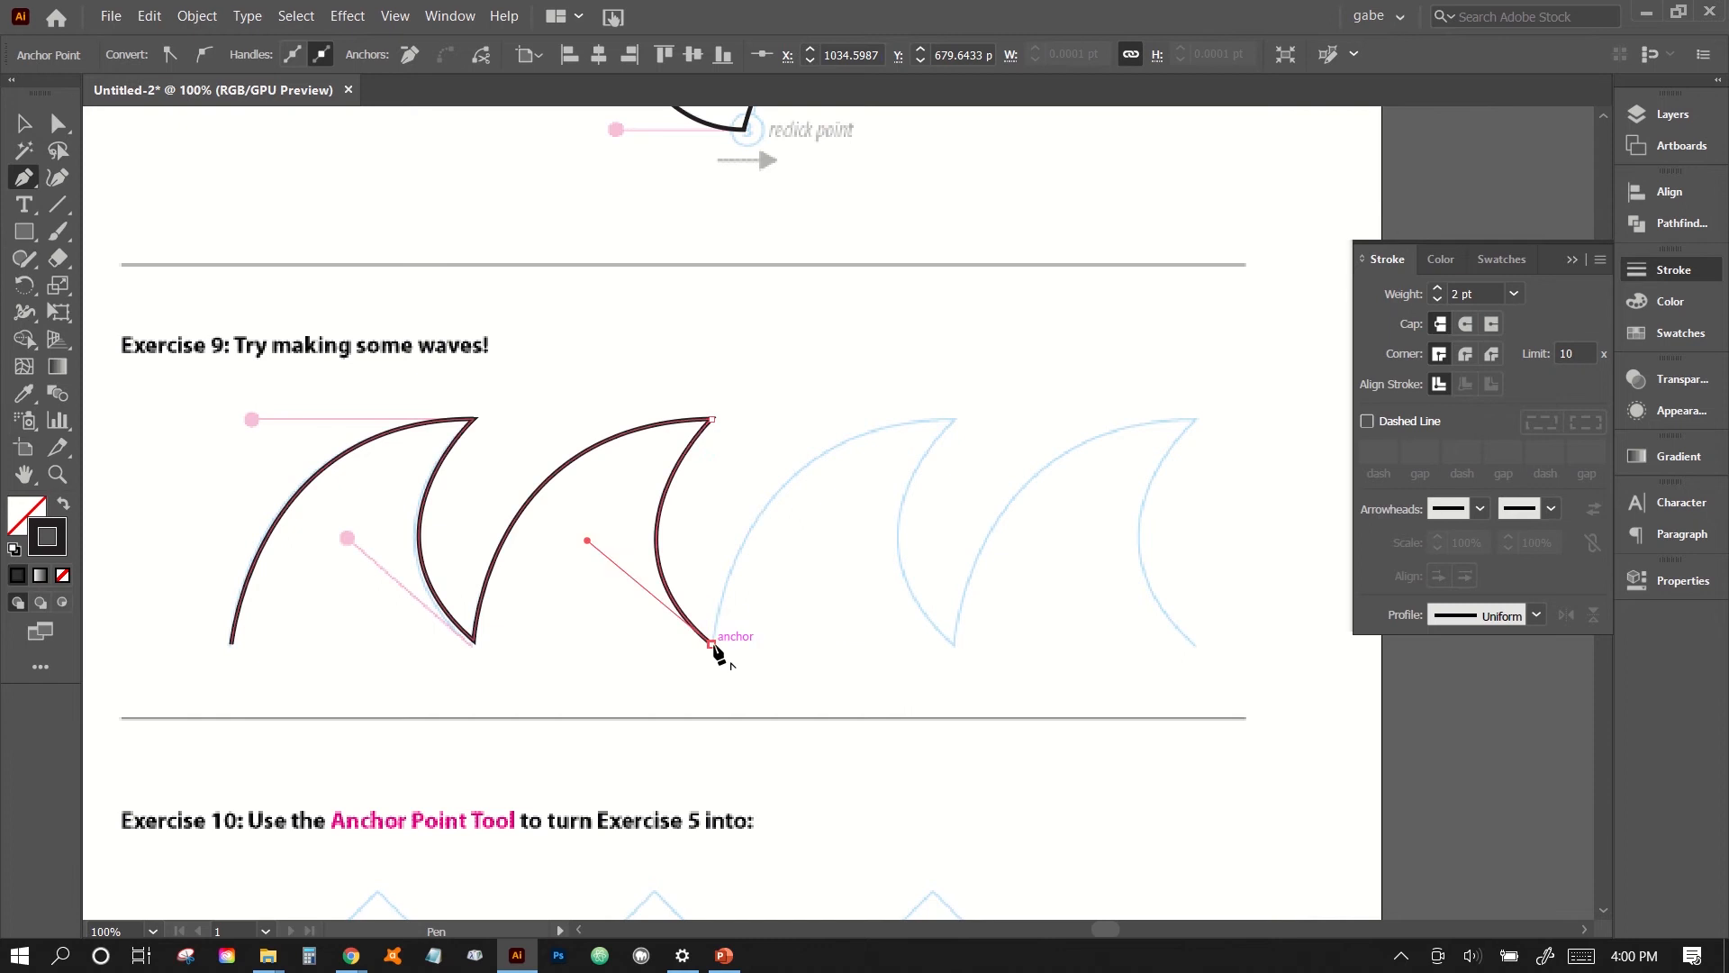
# - Trace the third wave with a horizontal crest handle and a diagonal trough handle, removing the outgoing handle at both points
pyautogui.moveTo(956, 420); pyautogui.dragTo(1169, 424)
pyautogui.click(957, 420)
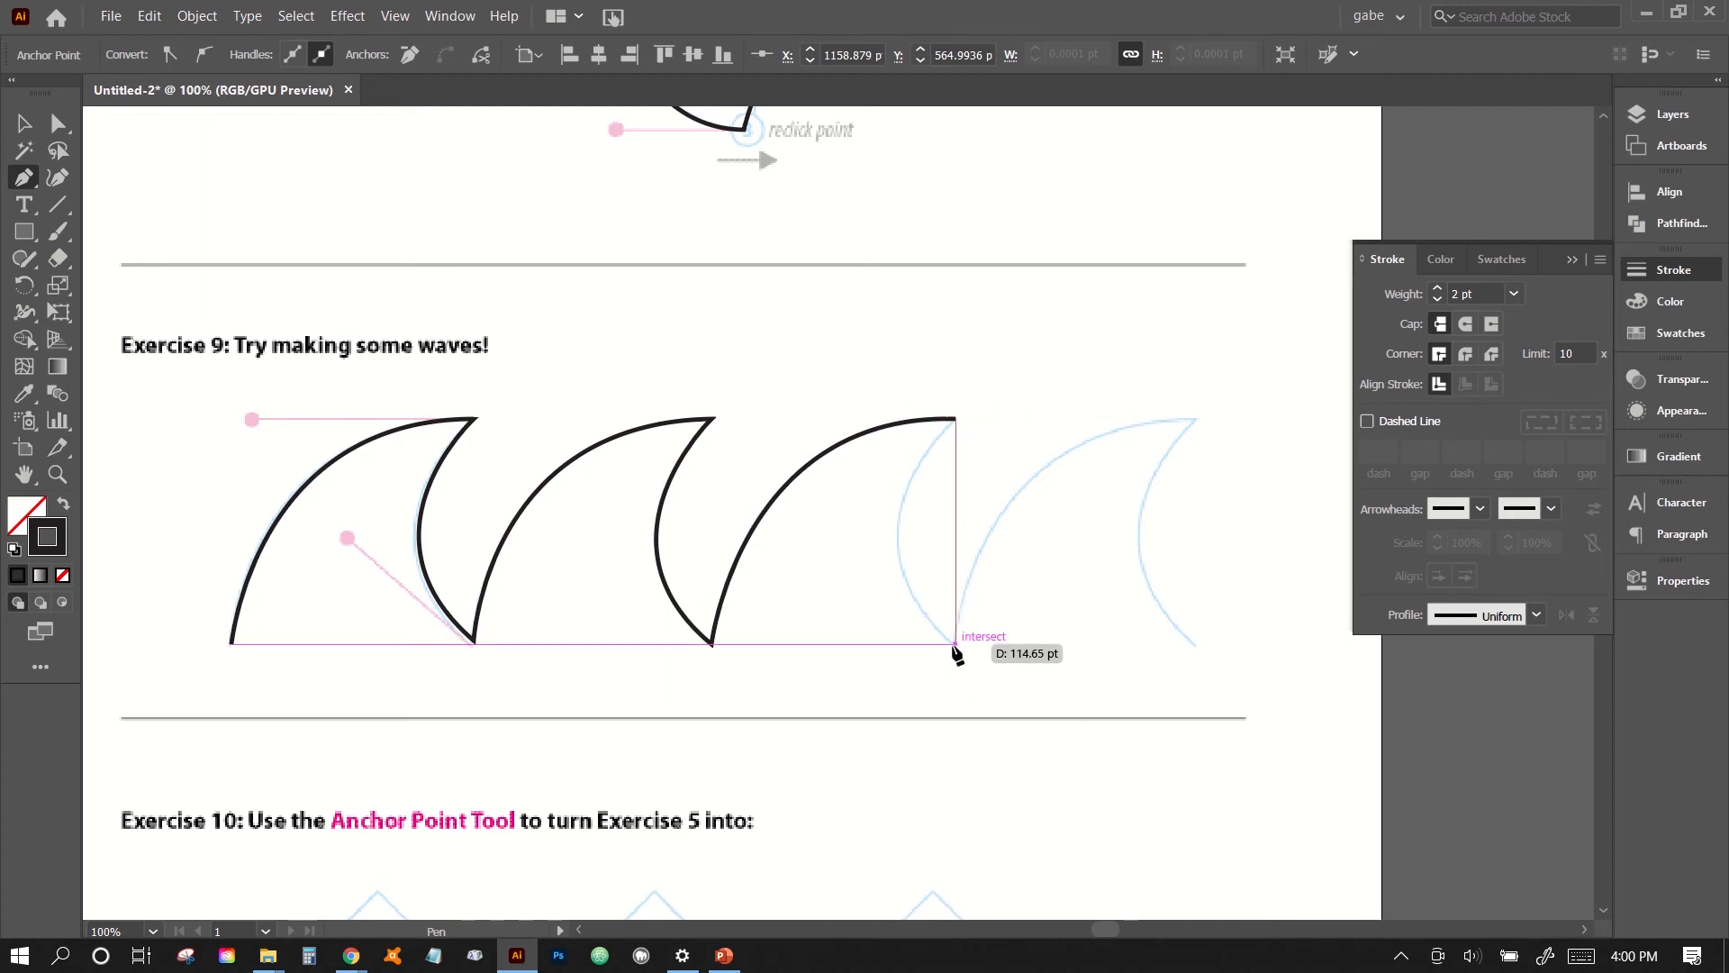
pyautogui.moveTo(956, 644); pyautogui.dragTo(1084, 759)
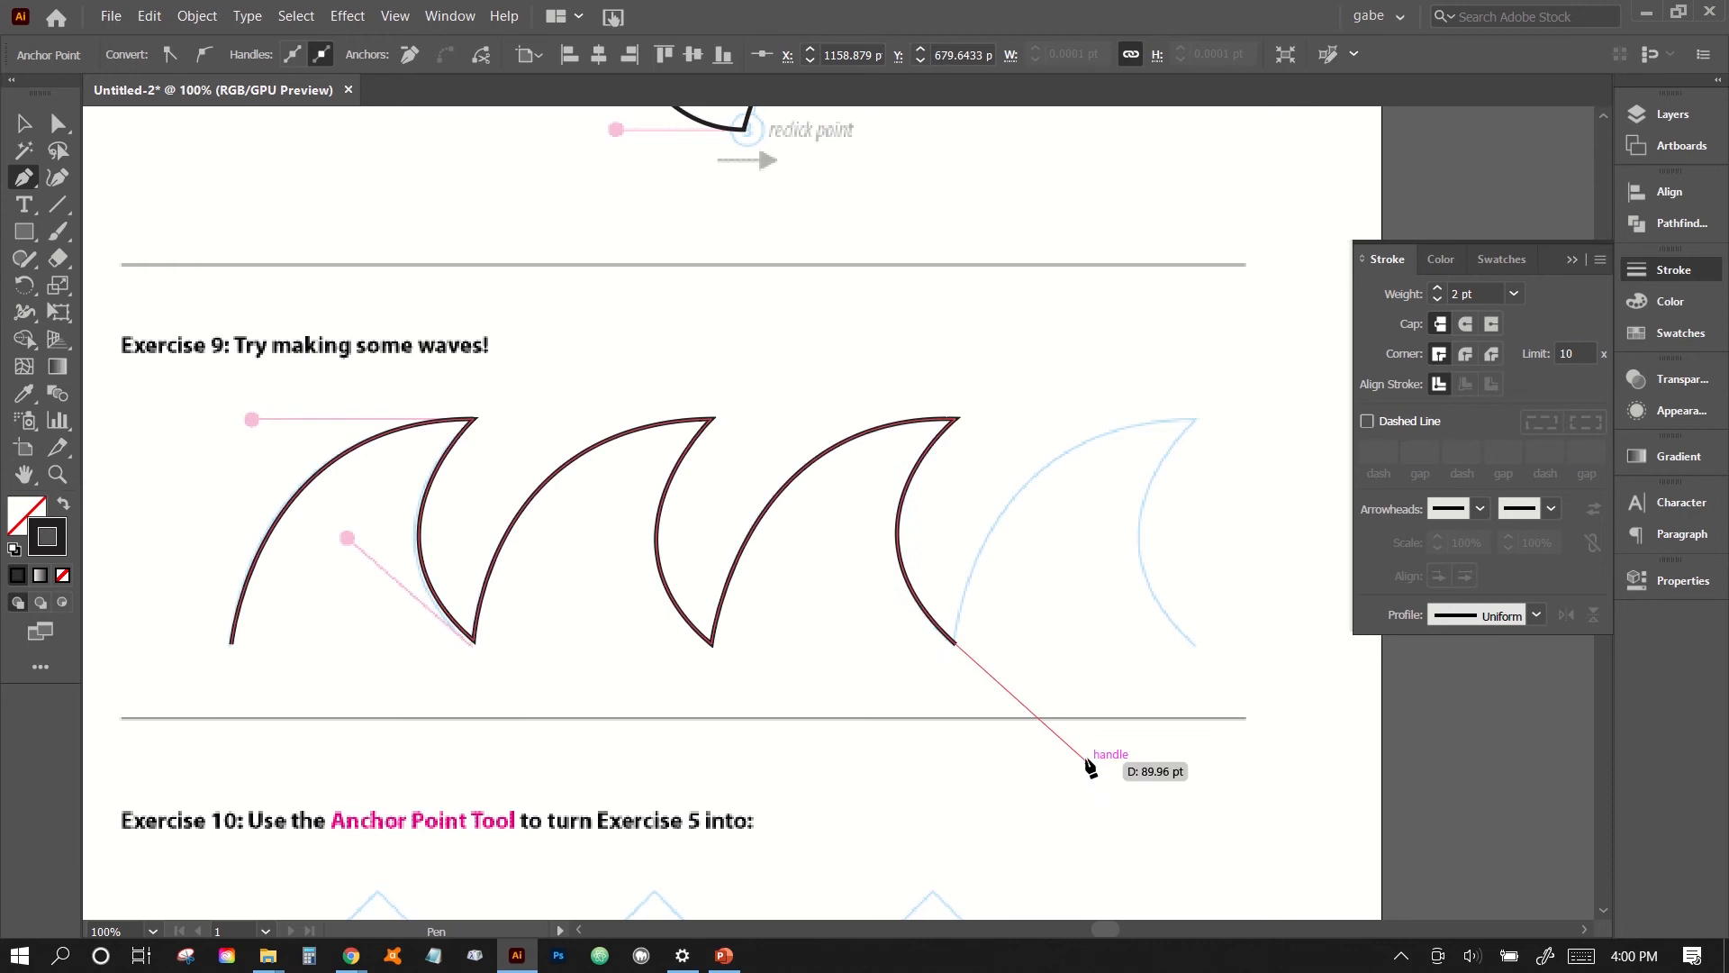
pyautogui.click(957, 644)
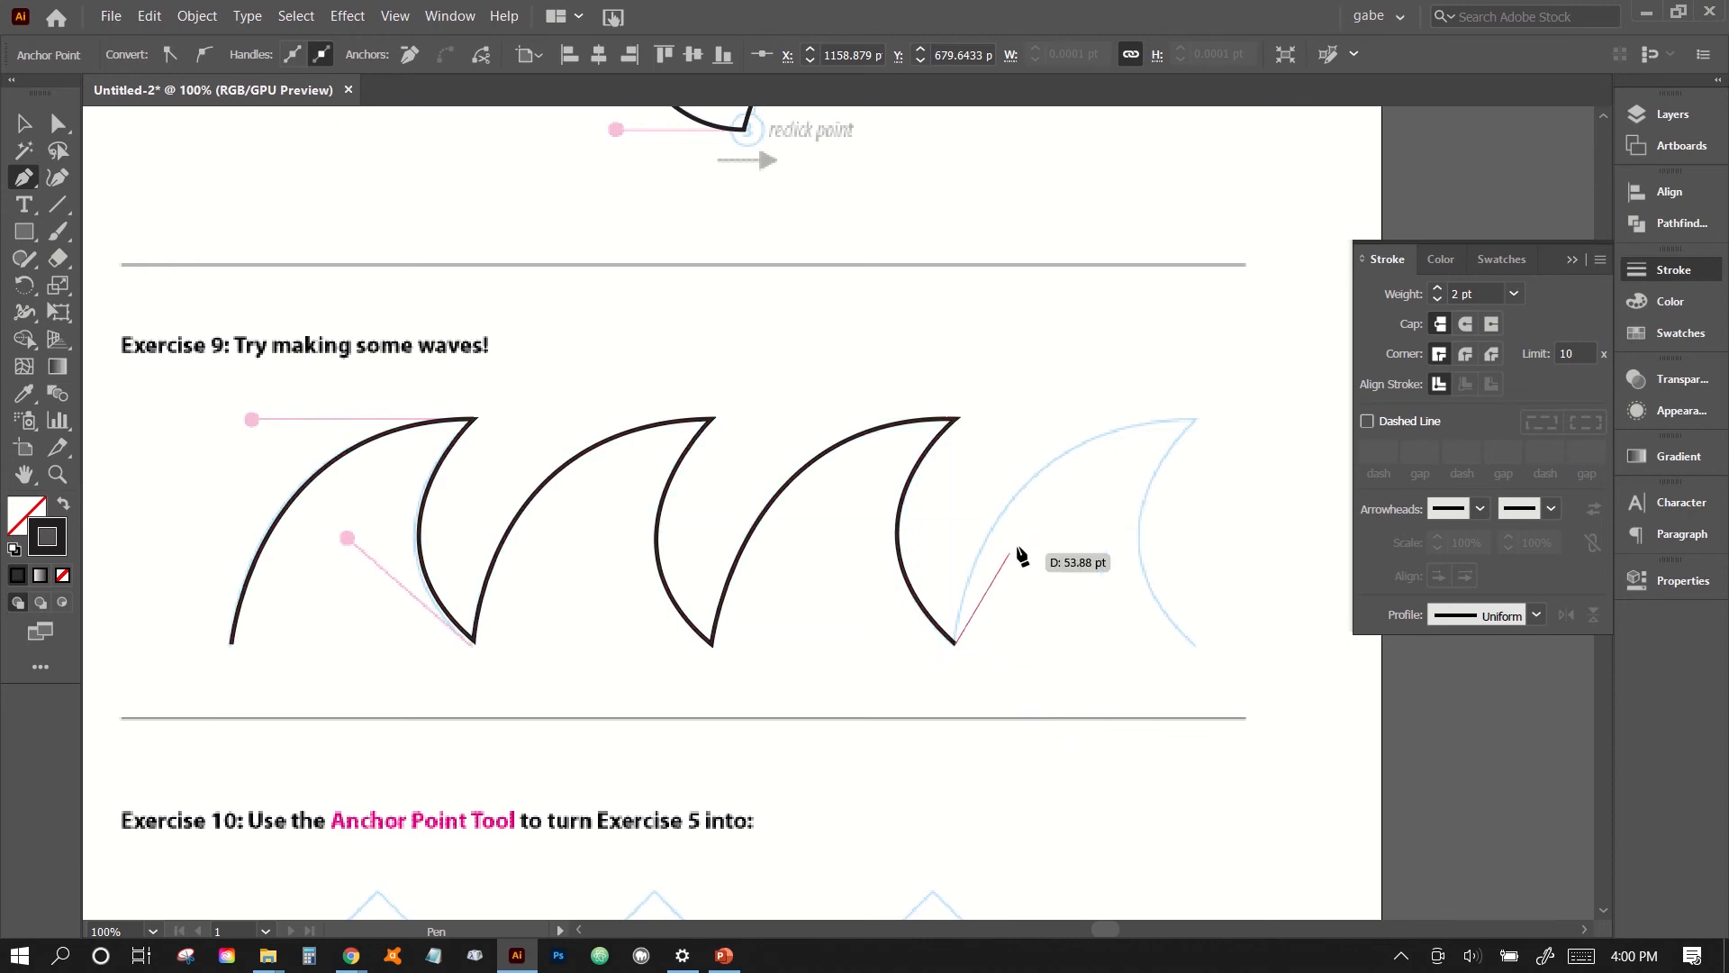
# - Trace the fourth wave to the end of the Exercise 9 guide, with a sharp crest and a diagonal handle at the last point
pyautogui.moveTo(1193, 420); pyautogui.dragTo(1423, 408)
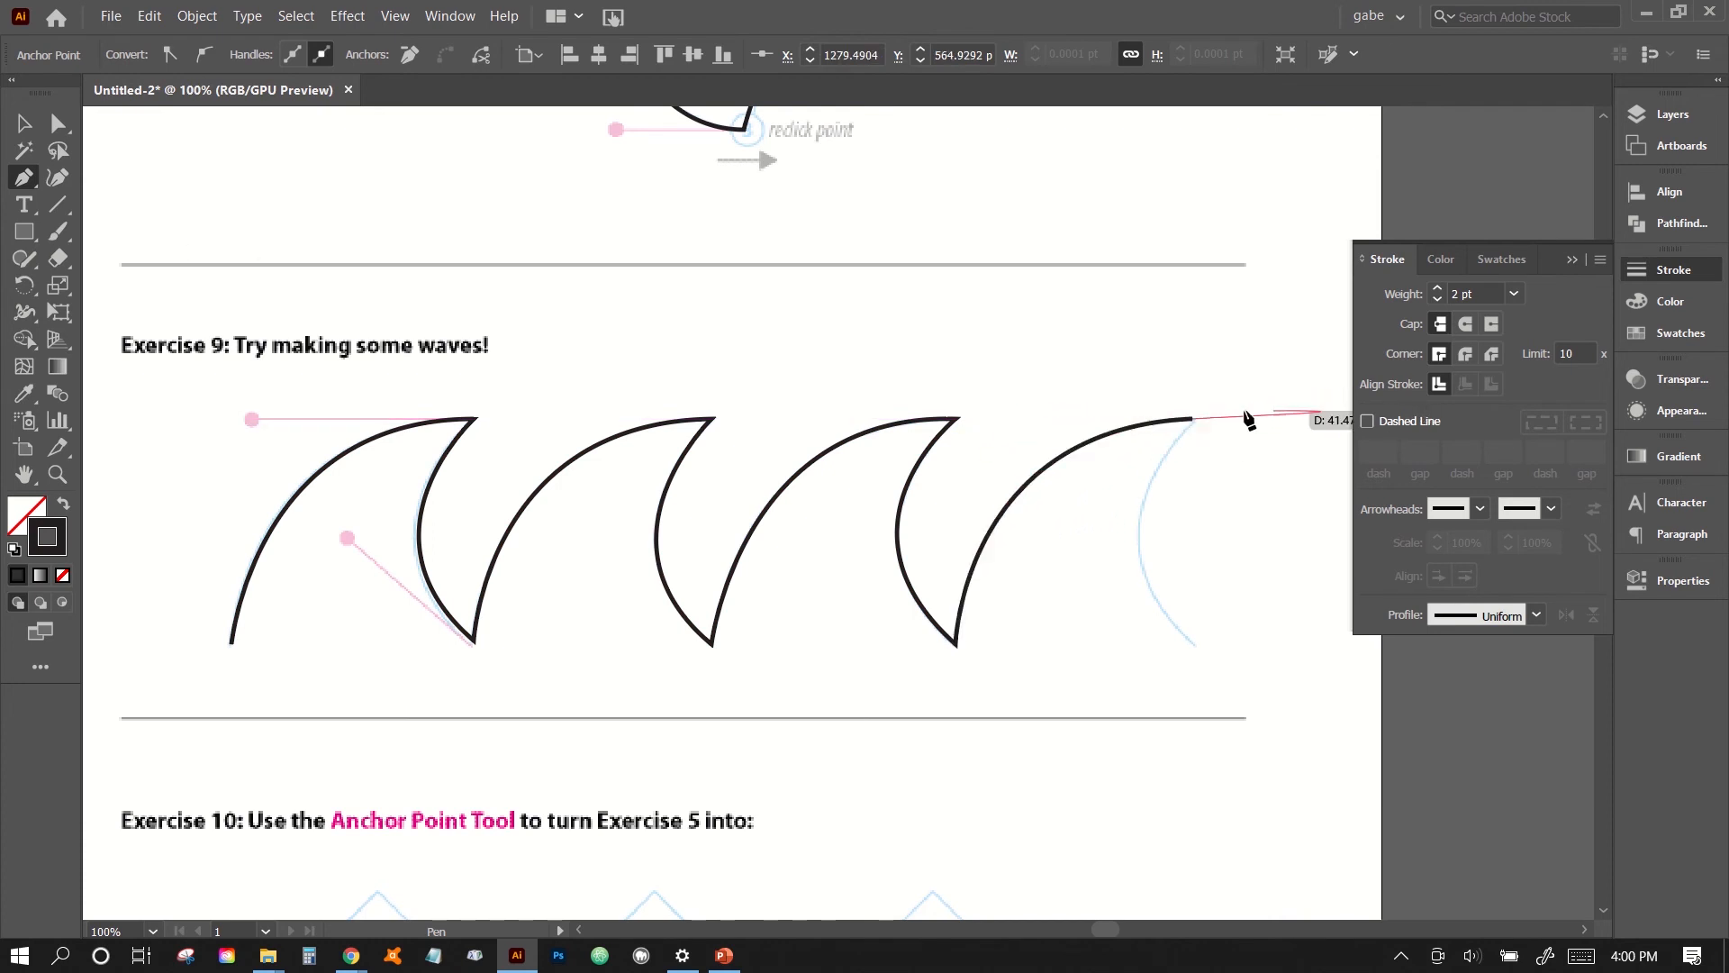
pyautogui.moveTo(1194, 420); pyautogui.dragTo(1198, 425)
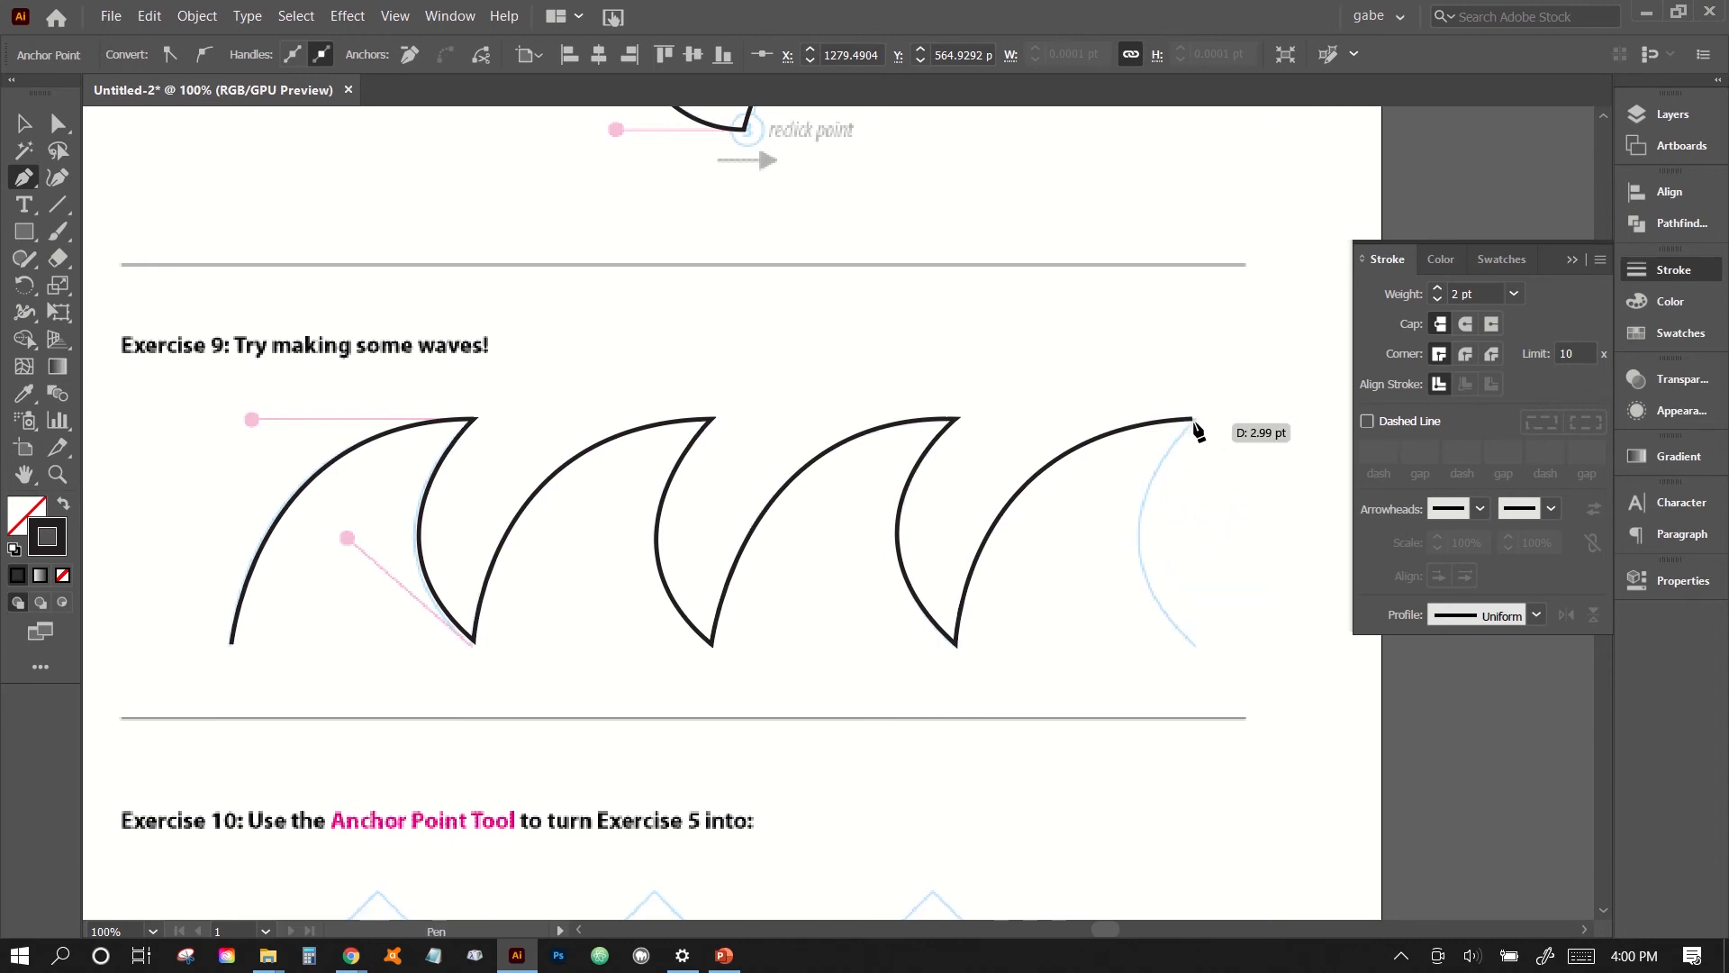
pyautogui.moveTo(1195, 425)
pyautogui.mouseDown()
pyautogui.moveTo(1171, 456)
pyautogui.moveTo(1196, 420)
pyautogui.mouseUp()
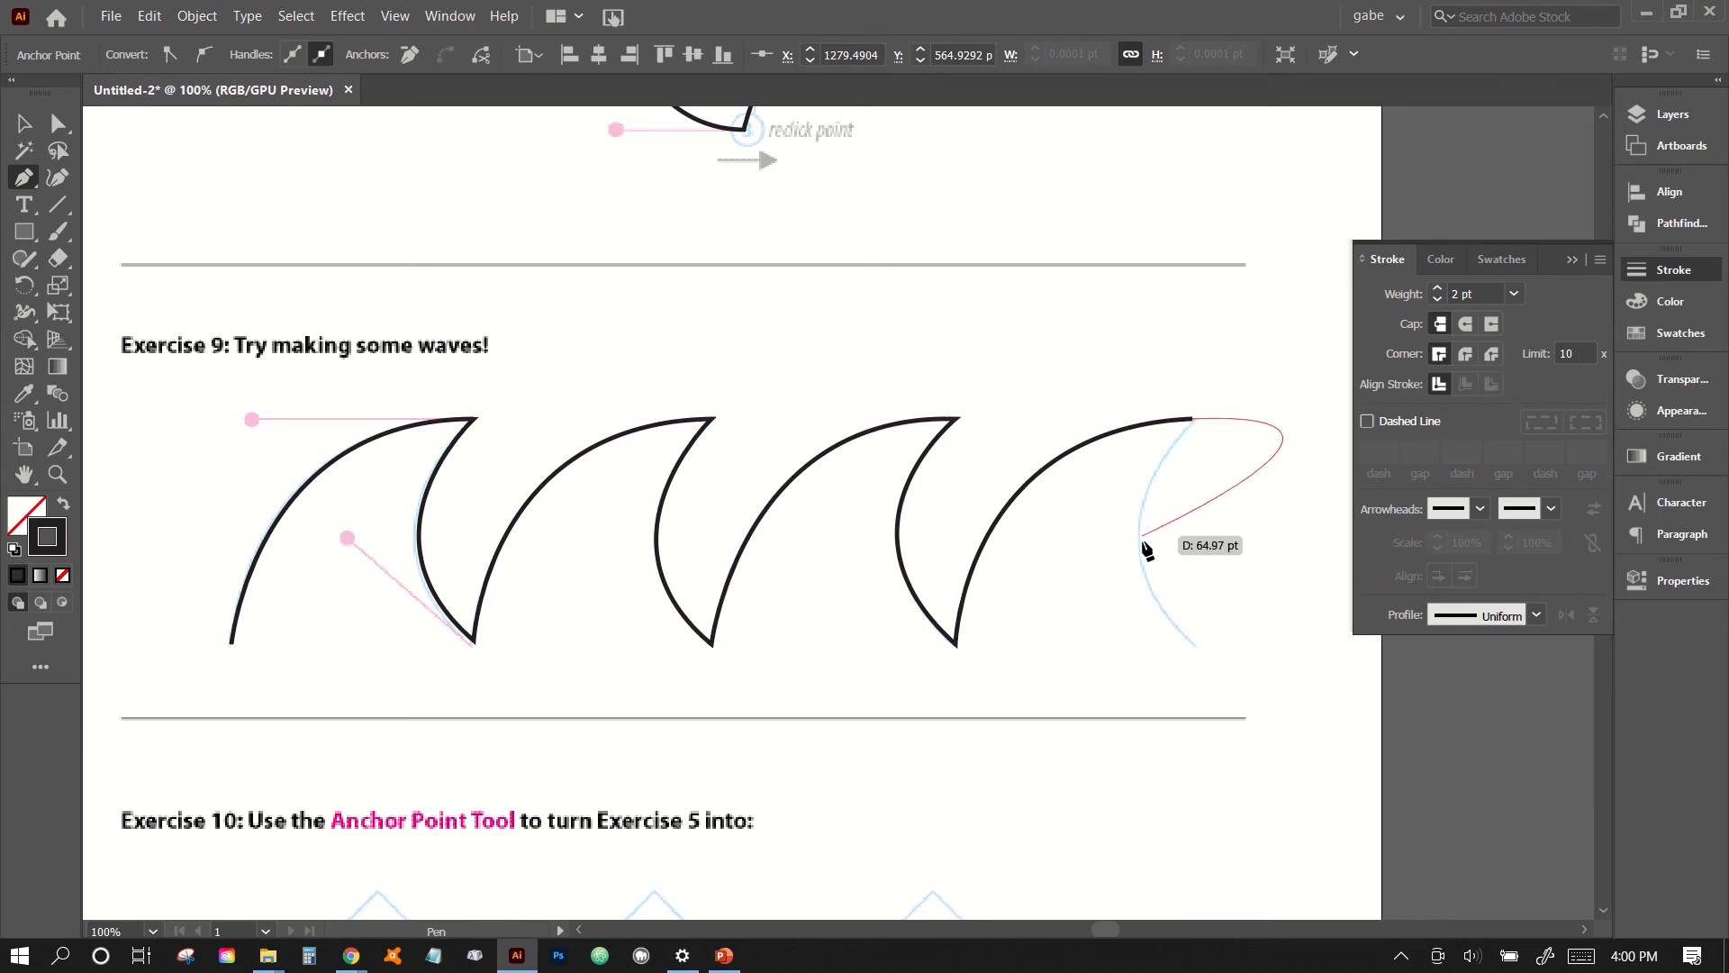
pyautogui.click(1194, 420)
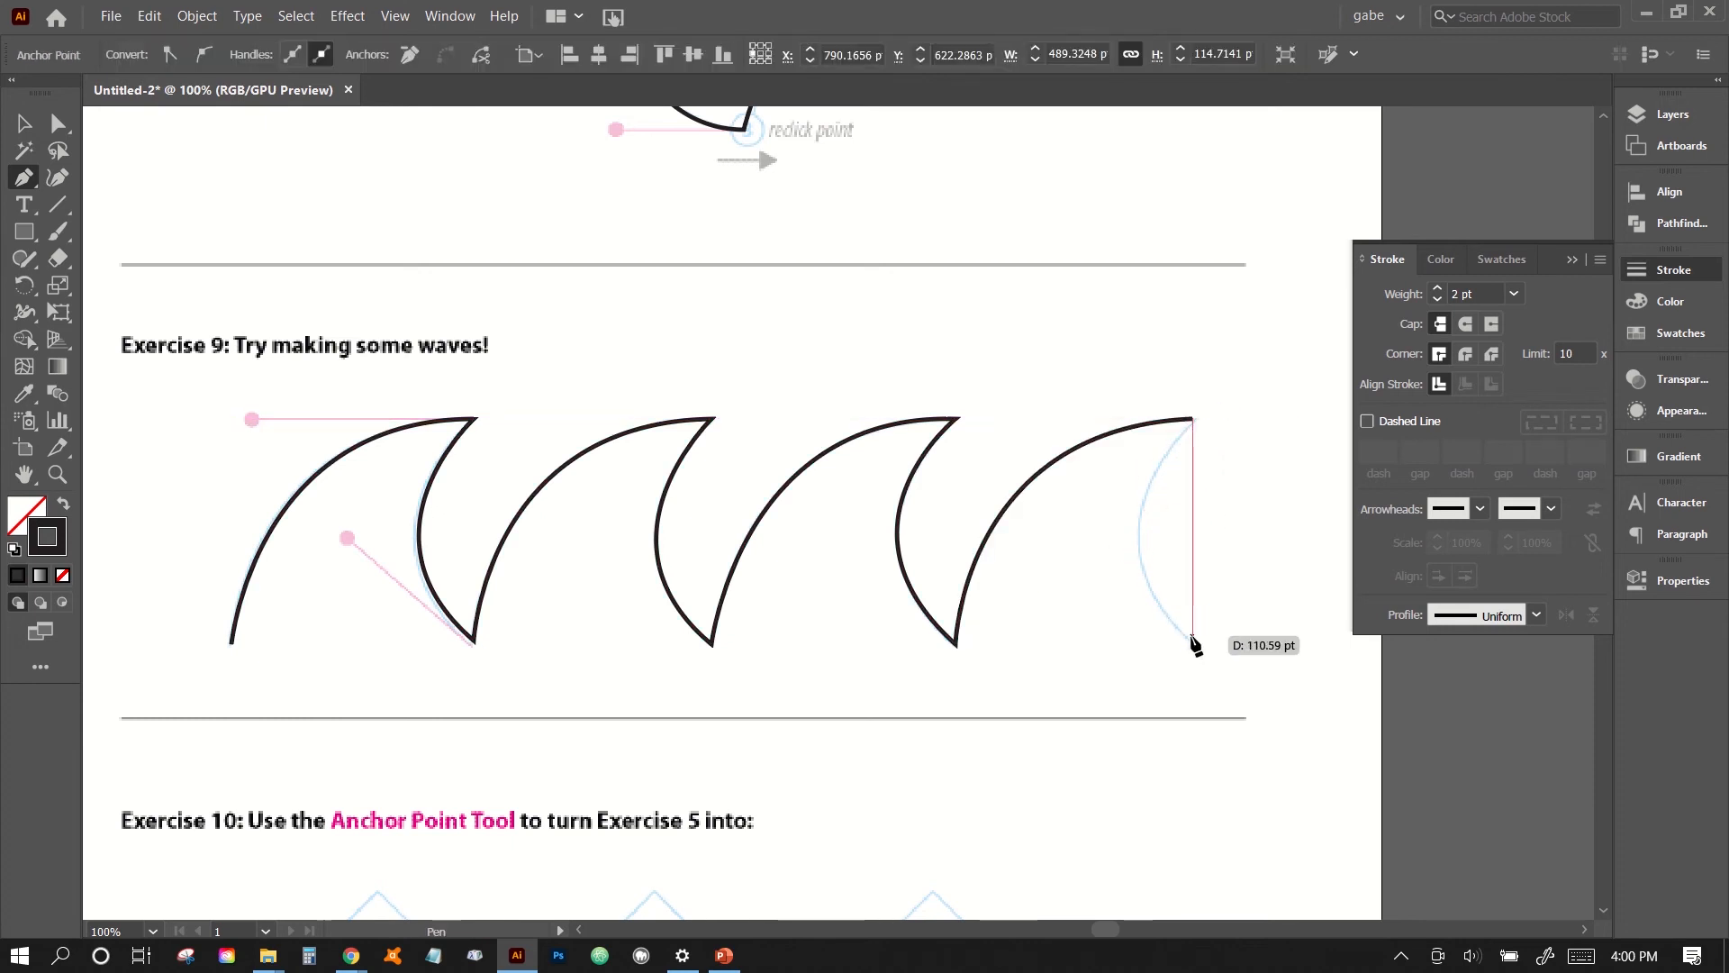
pyautogui.click(1194, 640)
pyautogui.moveTo(1191, 638); pyautogui.dragTo(1313, 743)
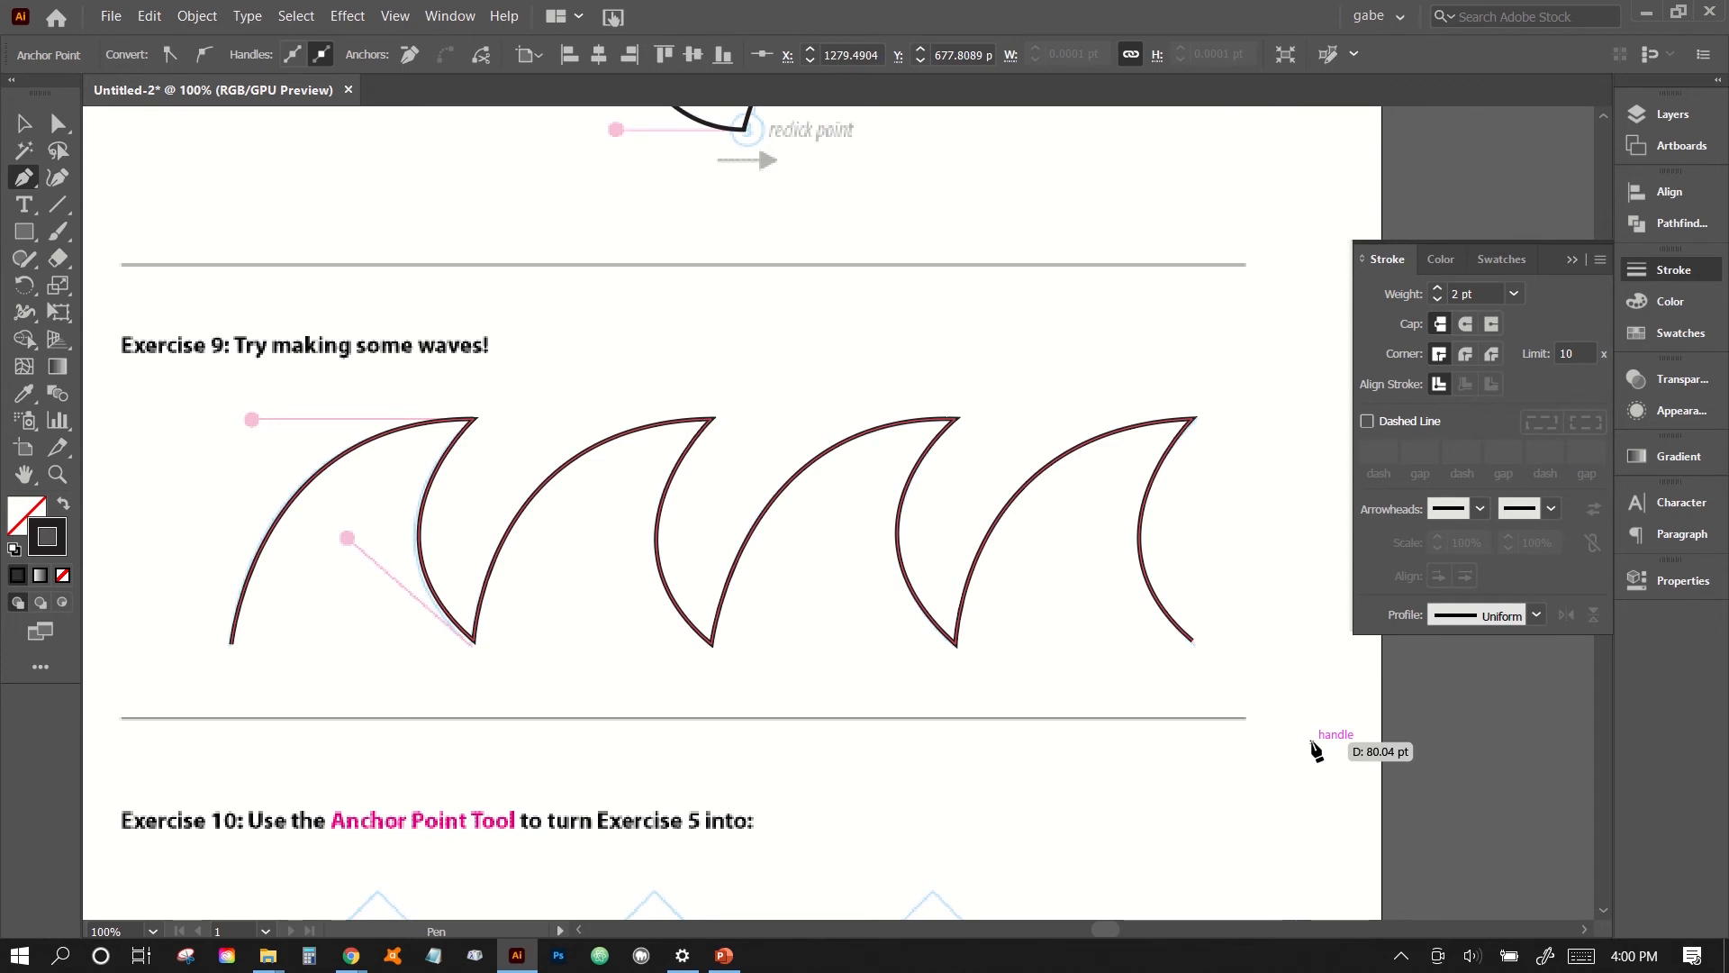
pyautogui.keyDown('ctrl'); pyautogui.click(1036, 789); pyautogui.keyUp('ctrl')
pyautogui.press('space')
pyautogui.moveTo(1035, 789); pyautogui.dragTo(1050, 732)
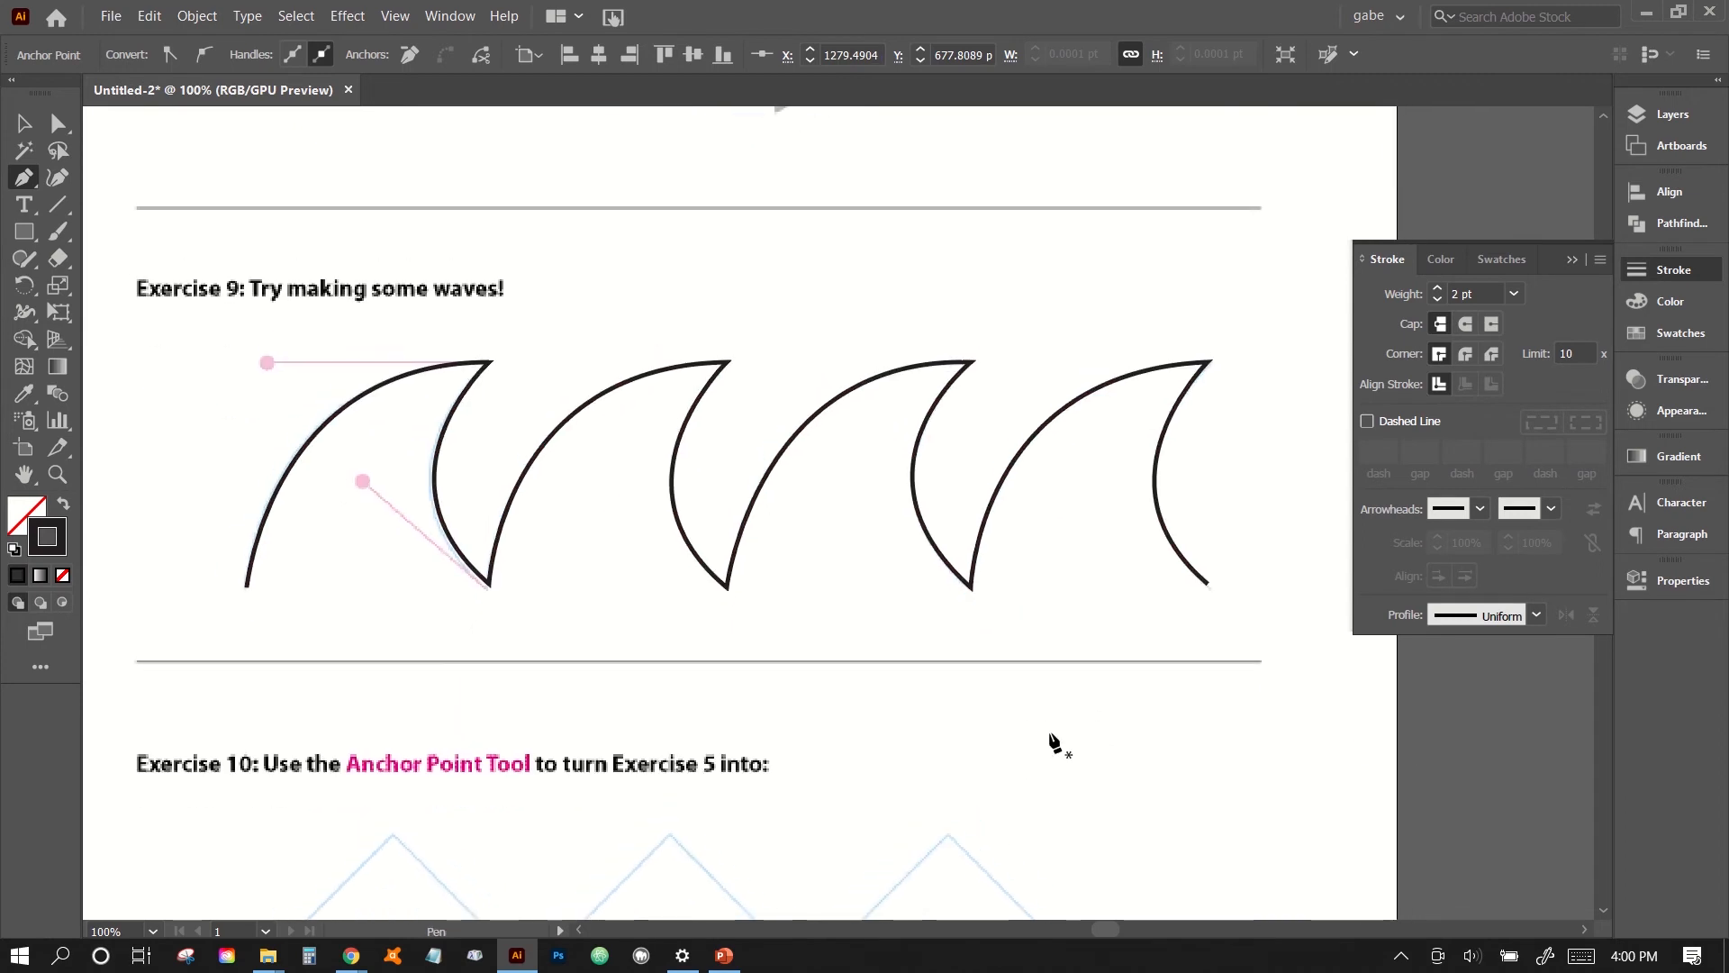
# - Undo the fourth wave, try redrawing it with a smooth rounded crest short of the guide's tip, and undo that attempt
pyautogui.hotkey('ctrl', 'z')
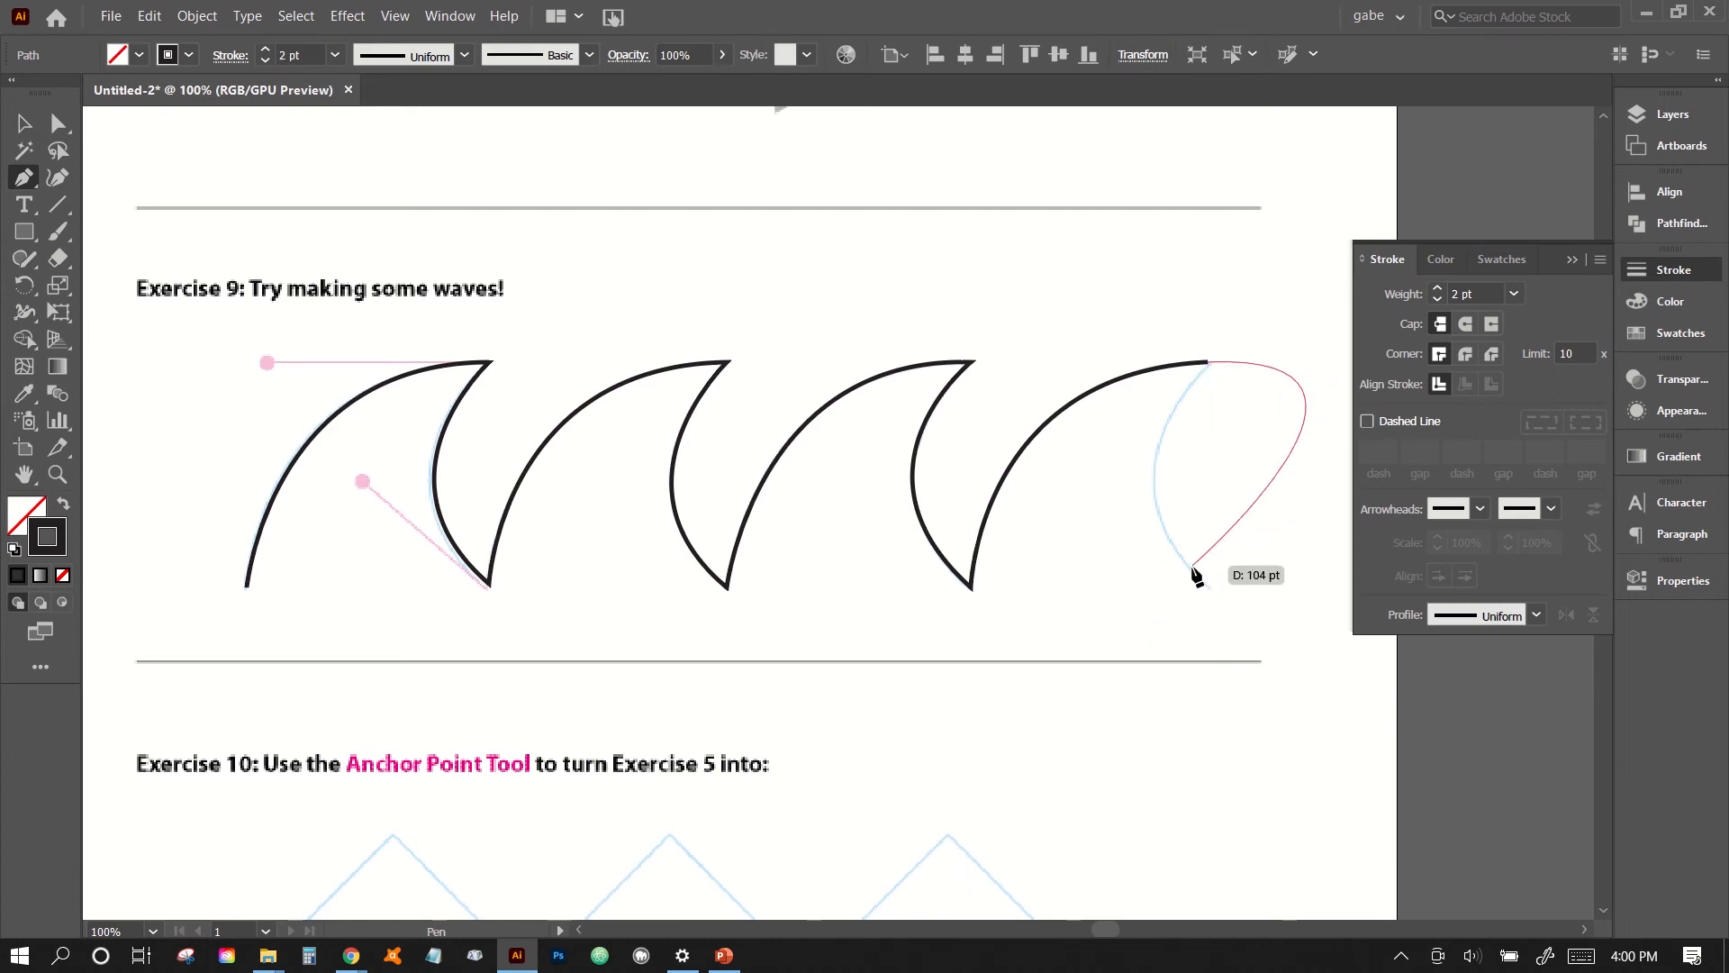
pyautogui.hotkey('ctrl', 'z')
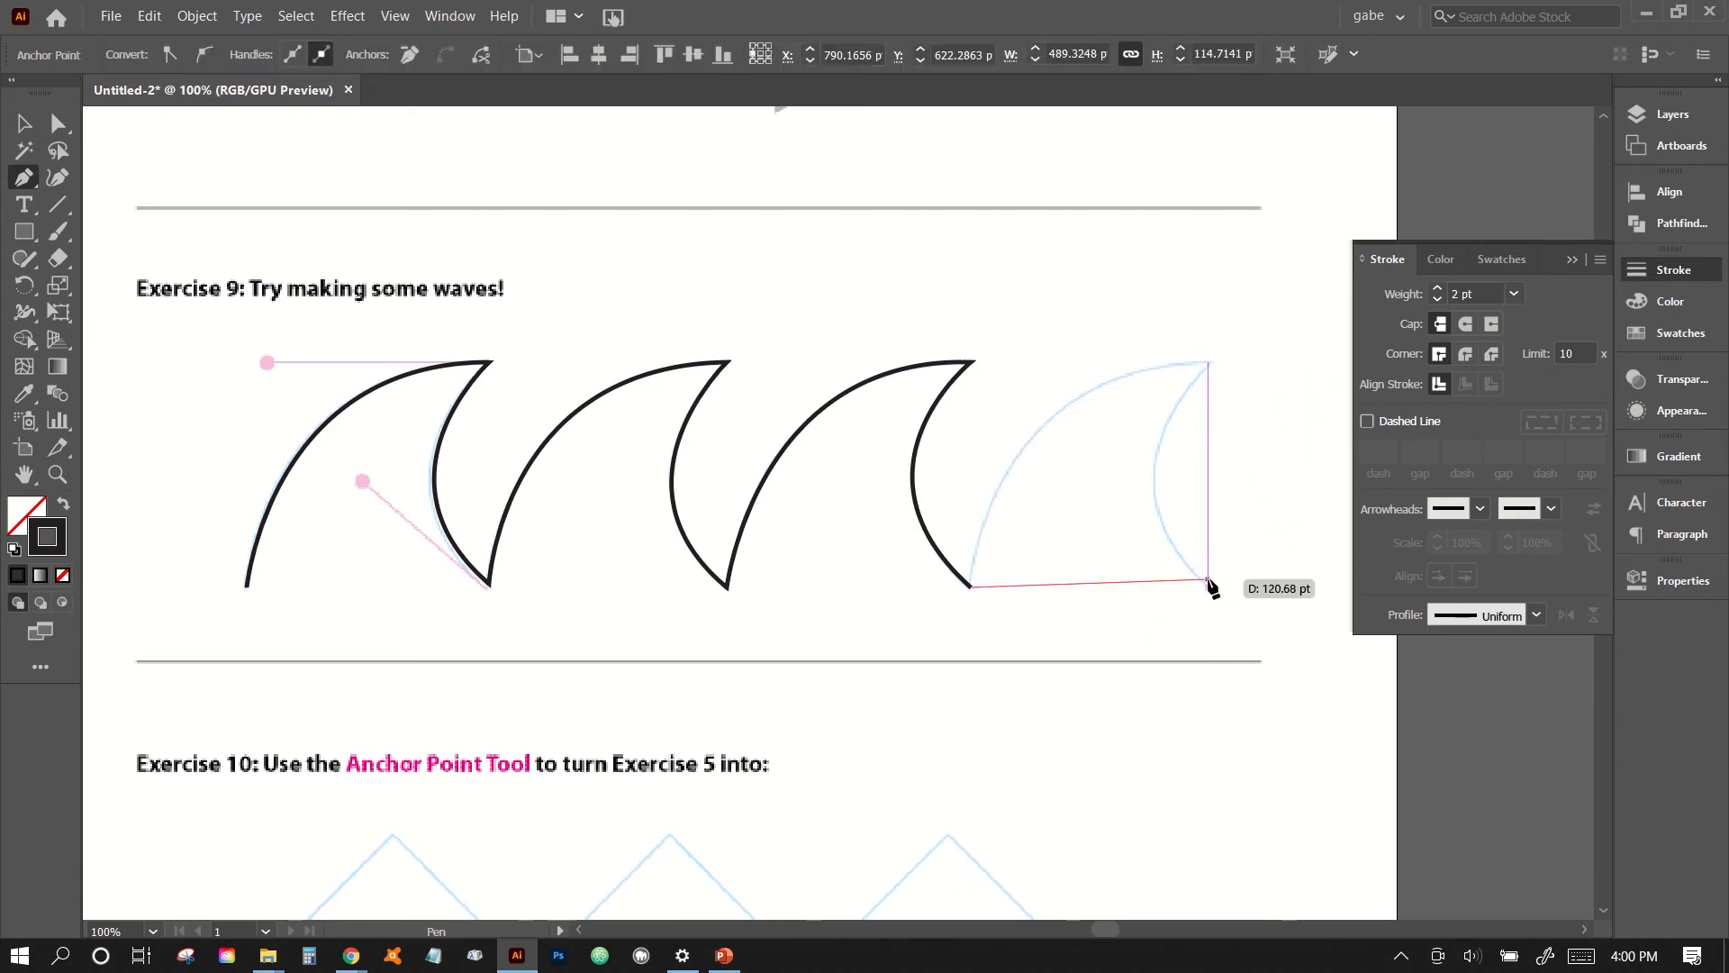
pyautogui.moveTo(1125, 375); pyautogui.dragTo(1239, 359)
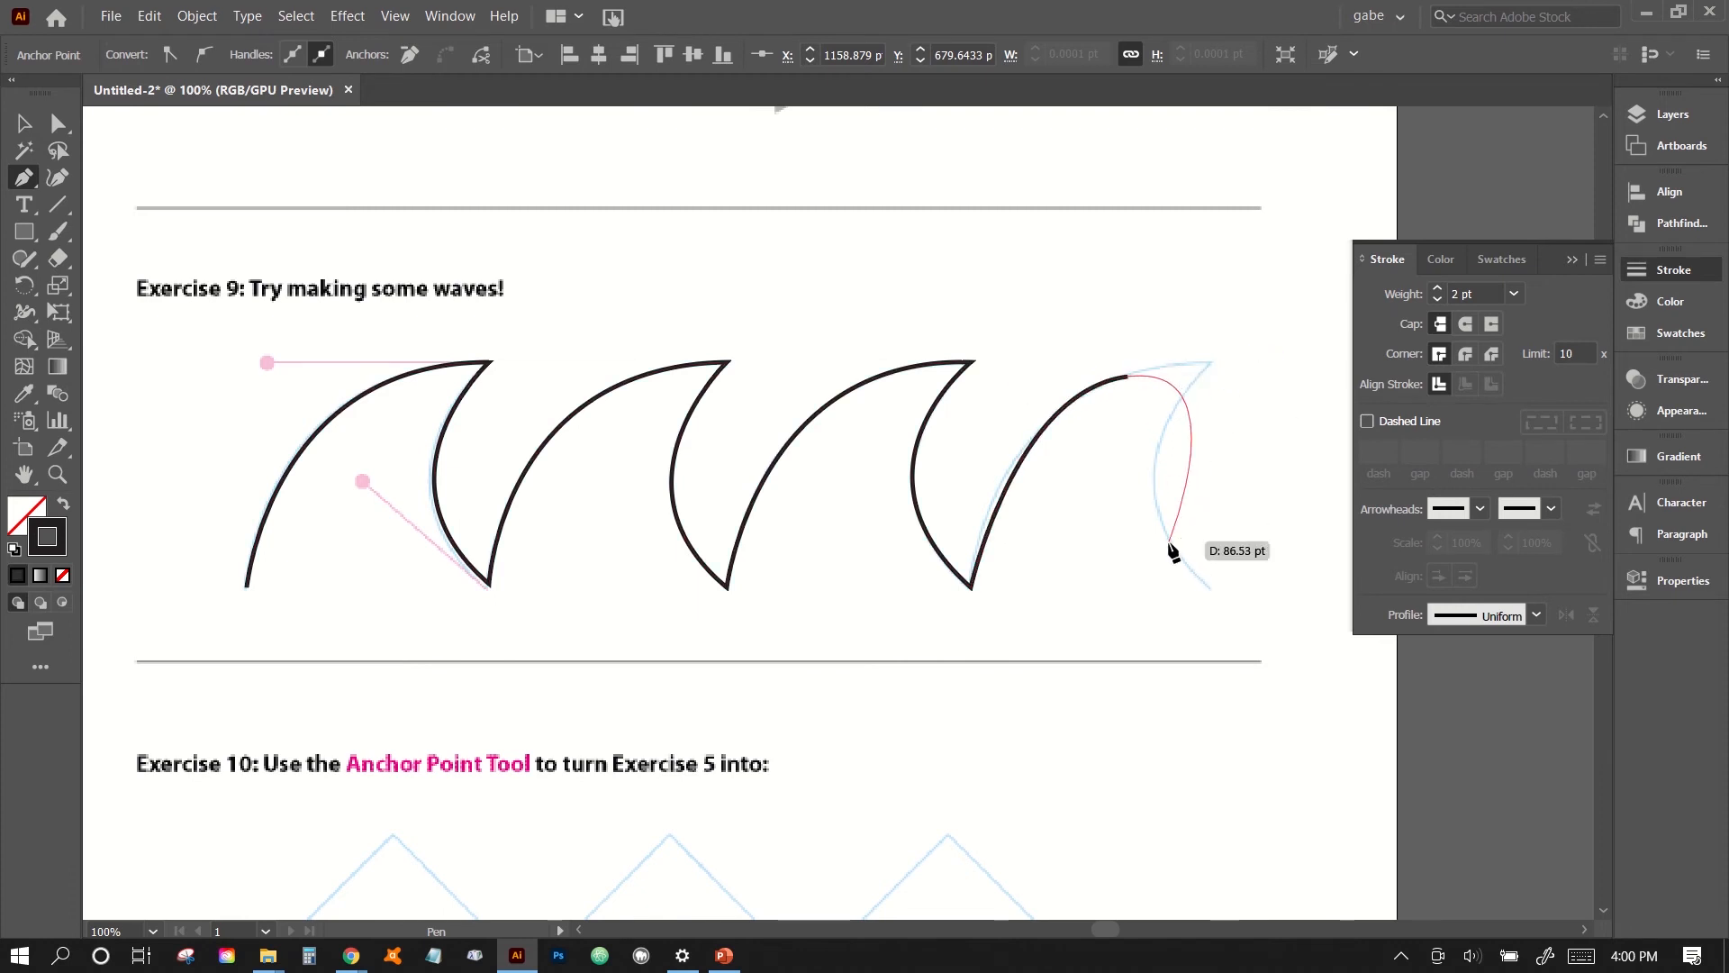
pyautogui.moveTo(1169, 545); pyautogui.dragTo(1171, 552)
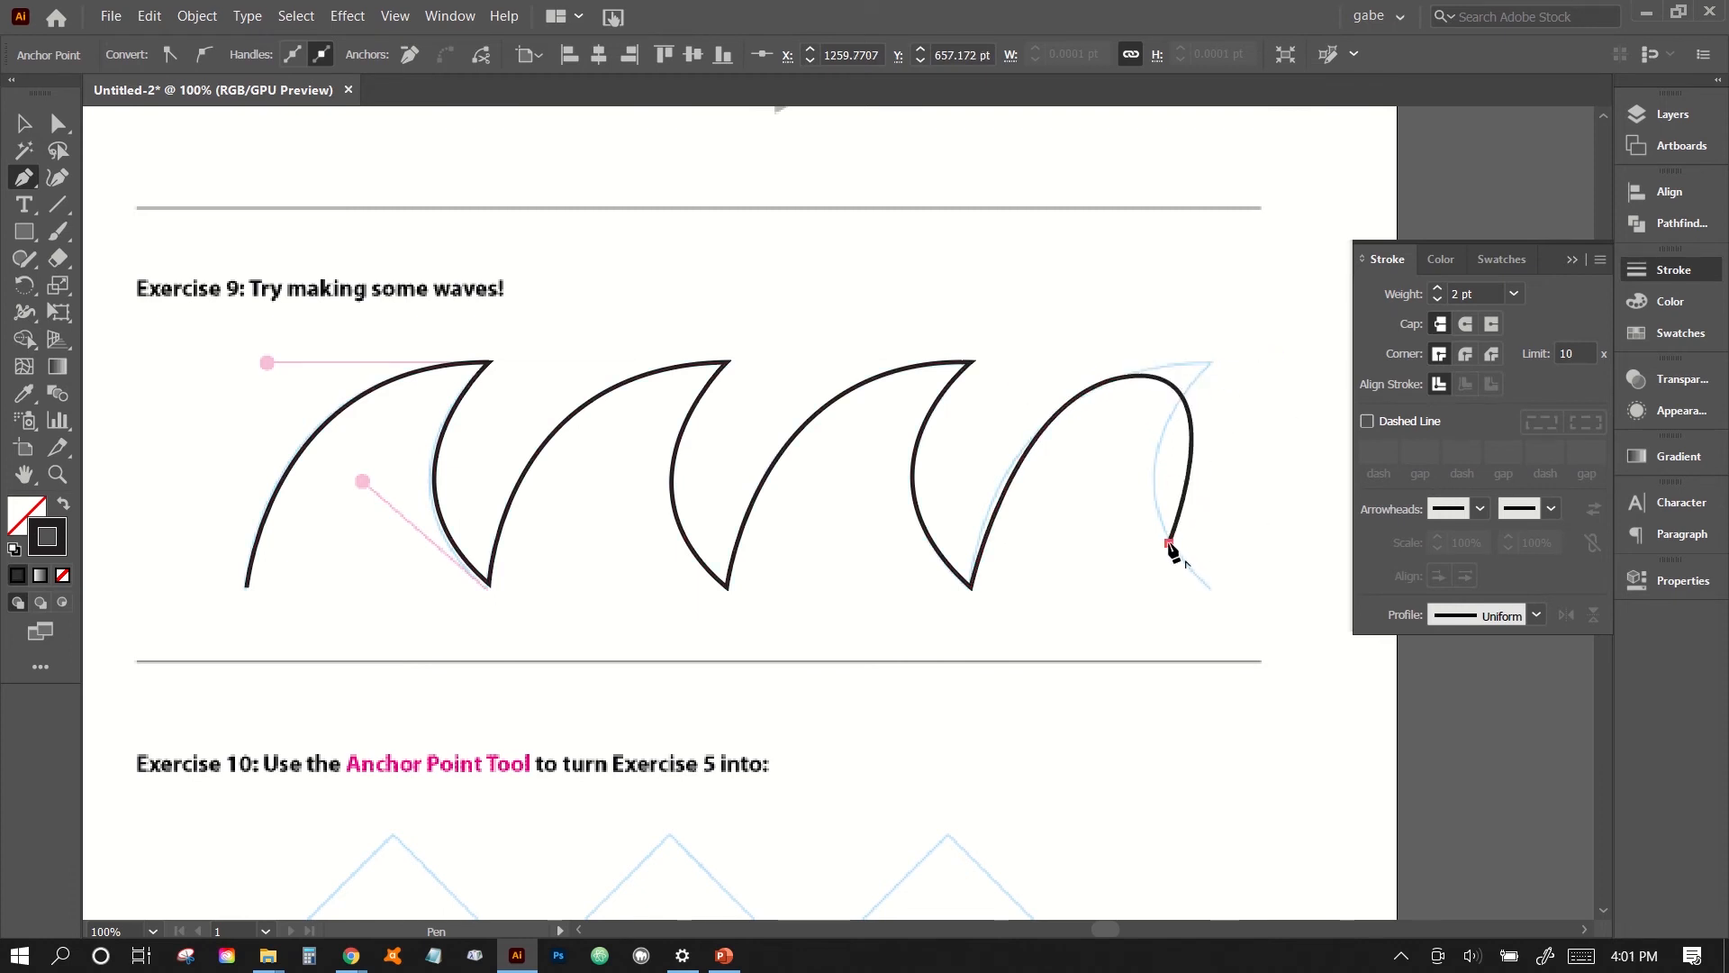
pyautogui.hotkey('ctrl', 'z')
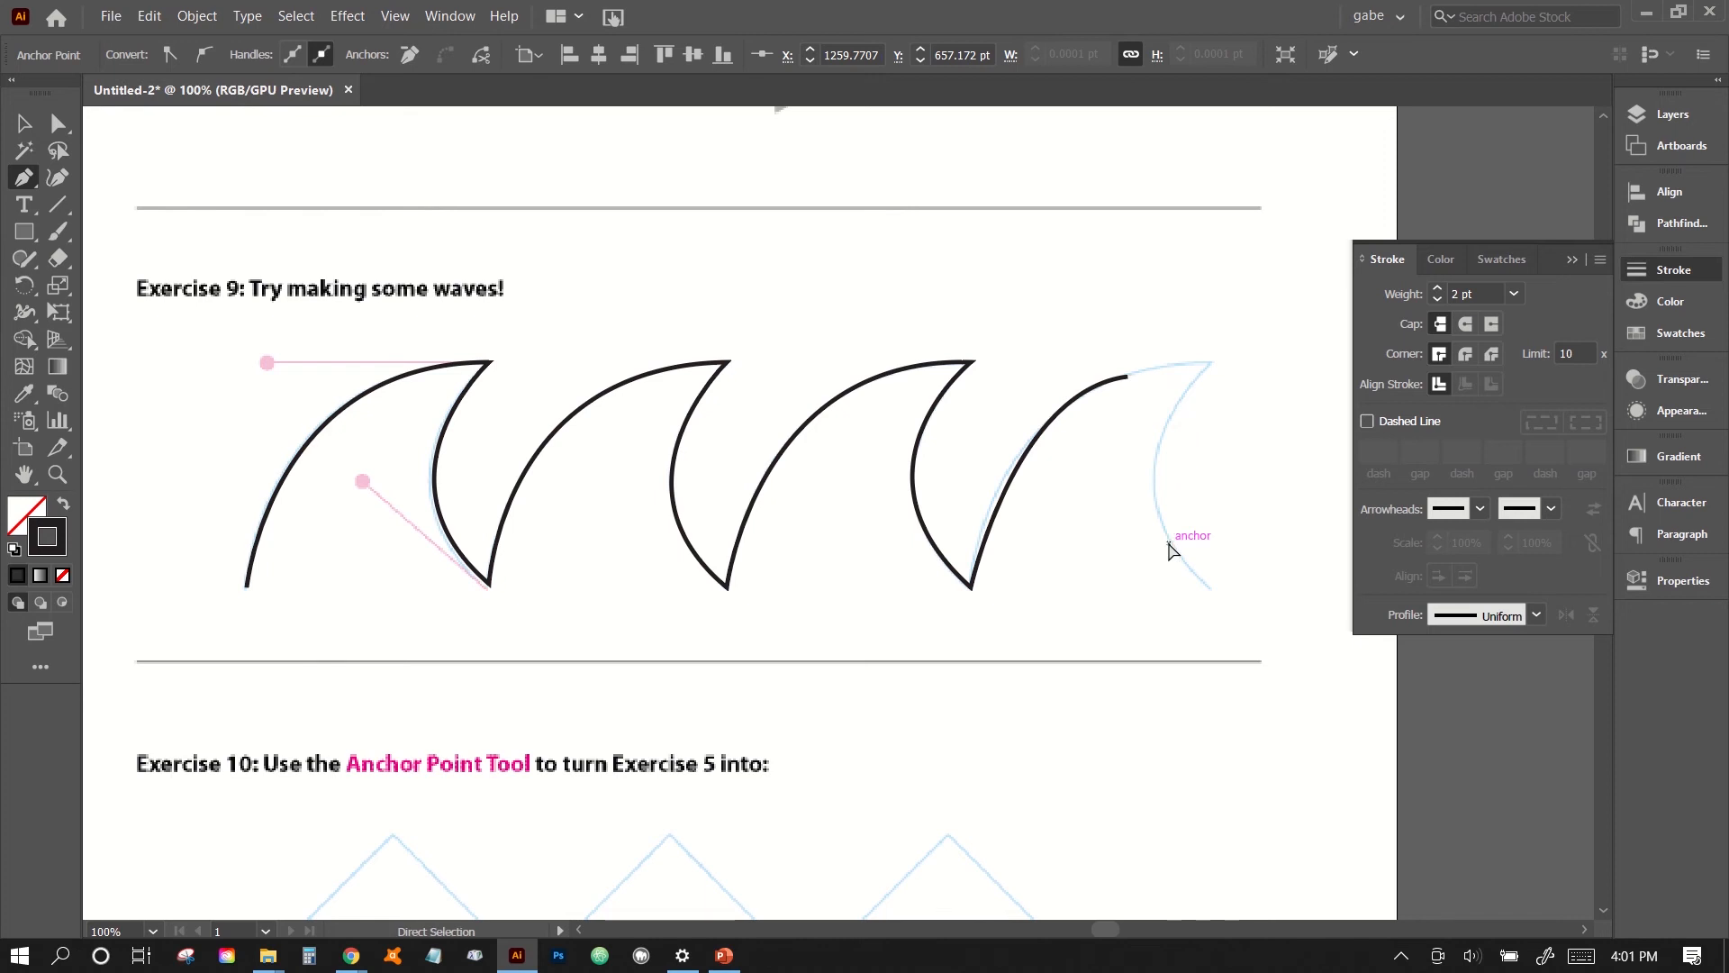
pyautogui.hotkey('ctrl', 'z')
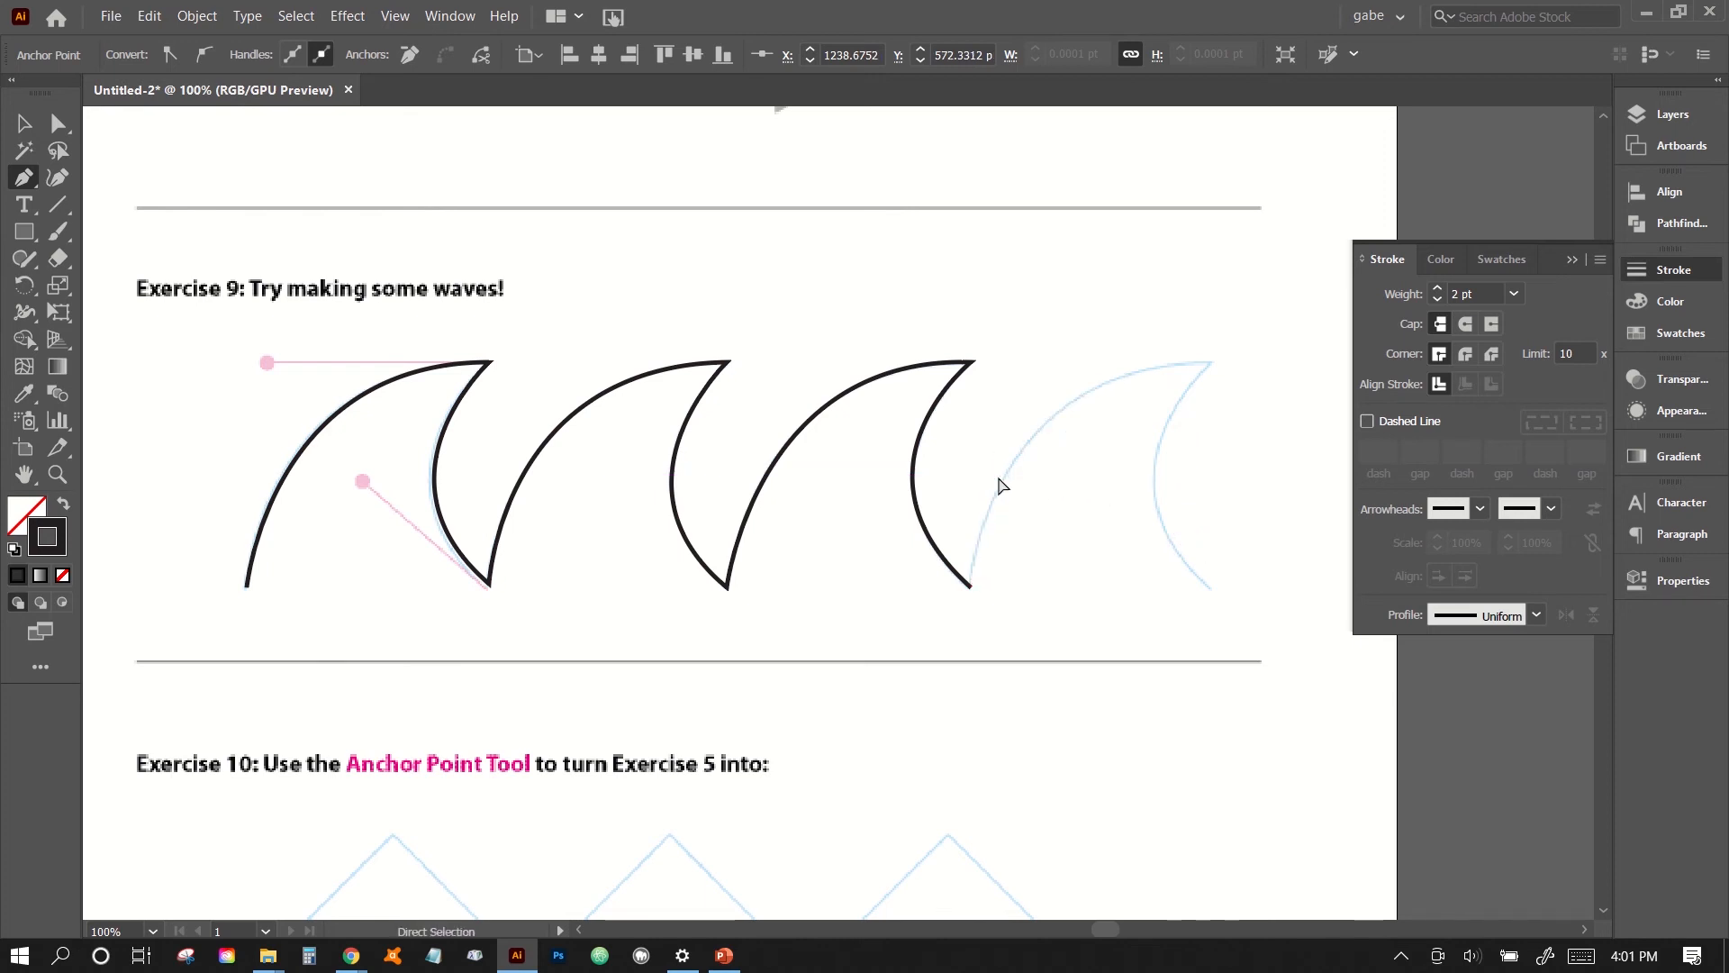
# - Undo the third wave and retrace it with a horizontal crest handle and a diagonal trough handle, removing the outgoing handle at both points
pyautogui.hotkey('ctrl', 'z')
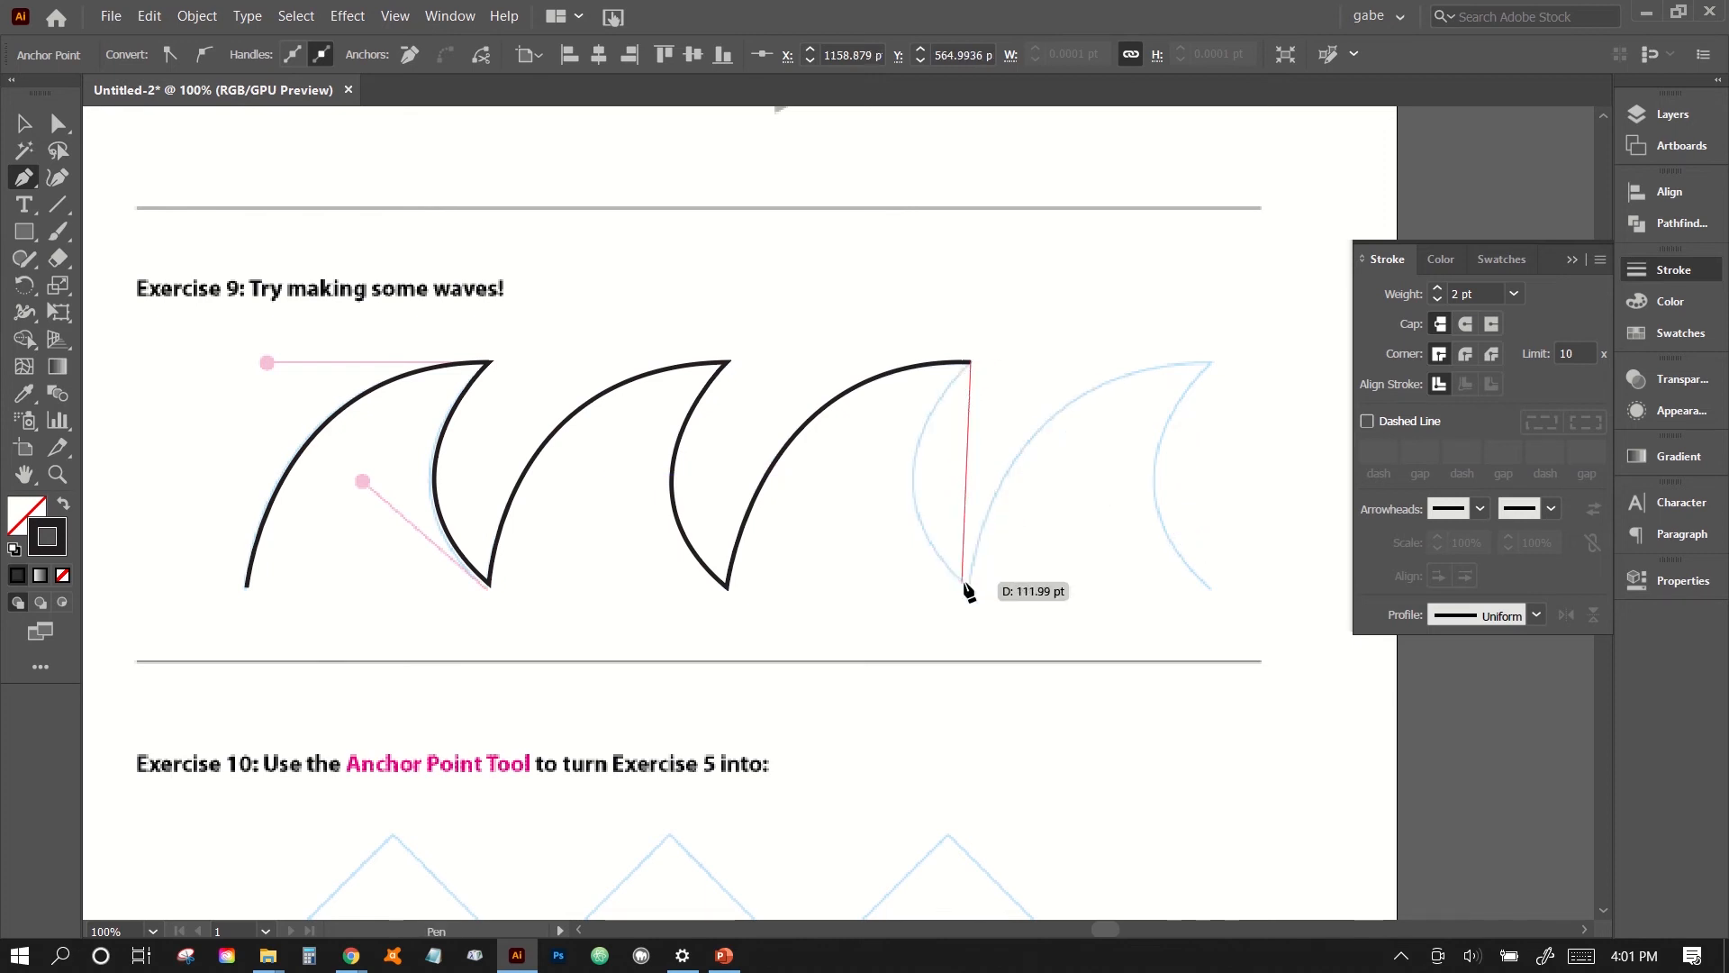
pyautogui.hotkey('ctrl', 'z')
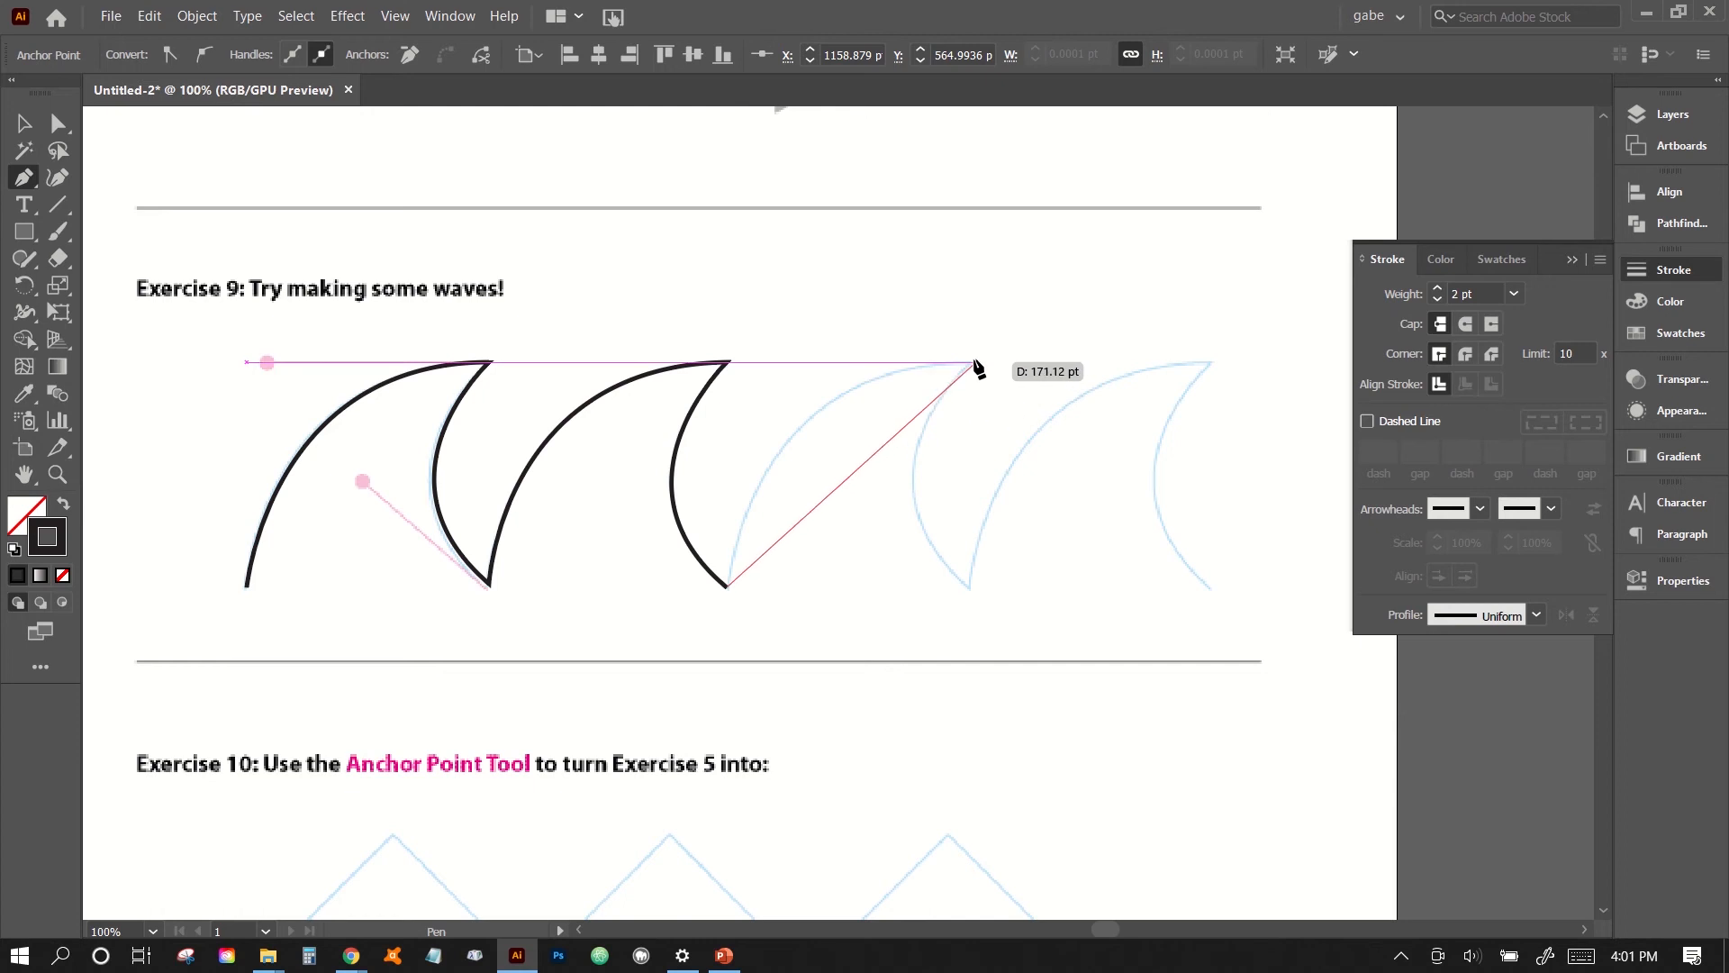
pyautogui.moveTo(970, 362); pyautogui.dragTo(1200, 351)
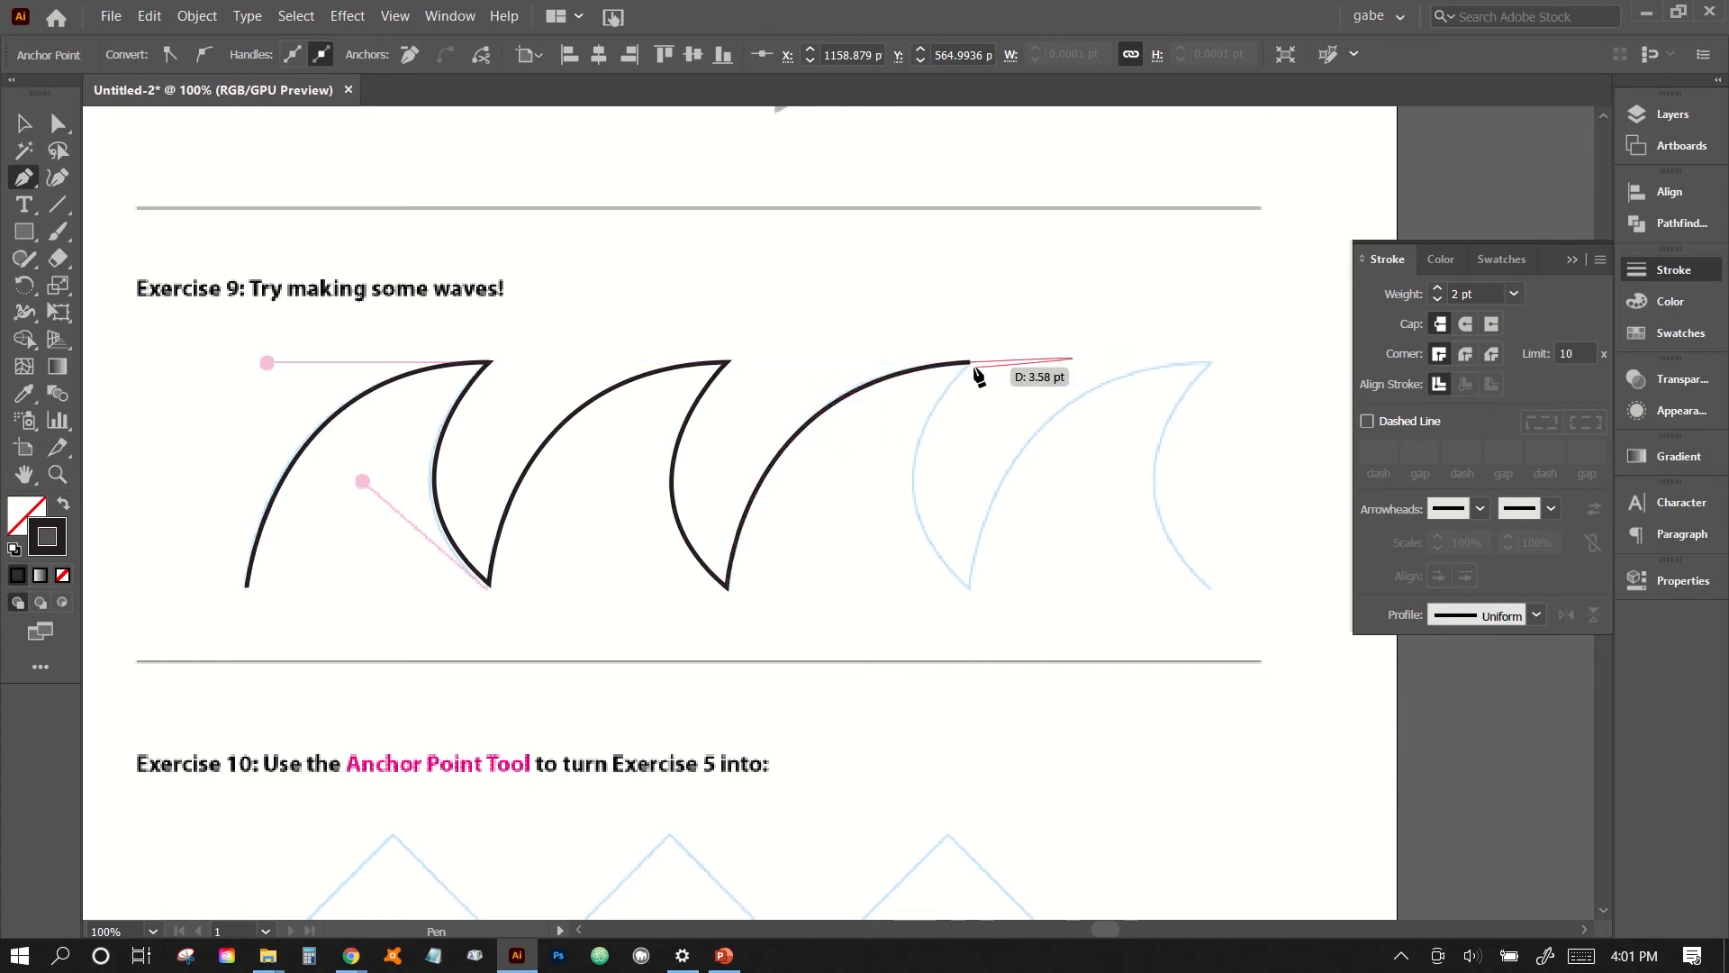
pyautogui.click(970, 364)
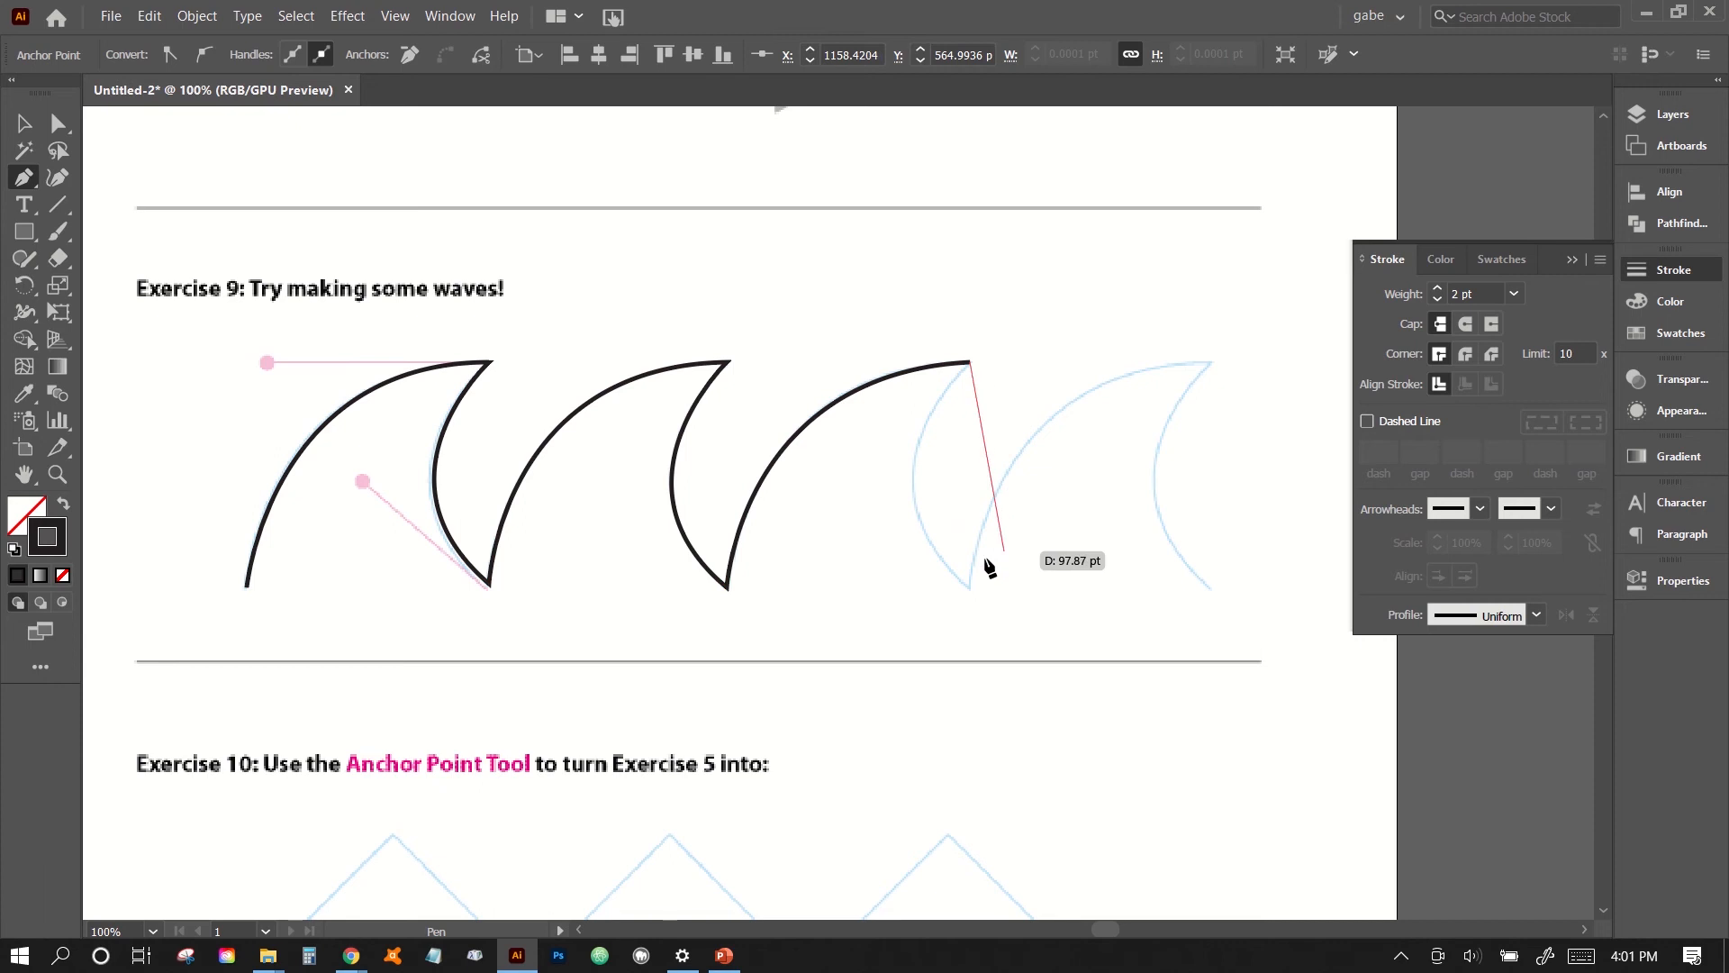
pyautogui.moveTo(970, 587); pyautogui.dragTo(1095, 702)
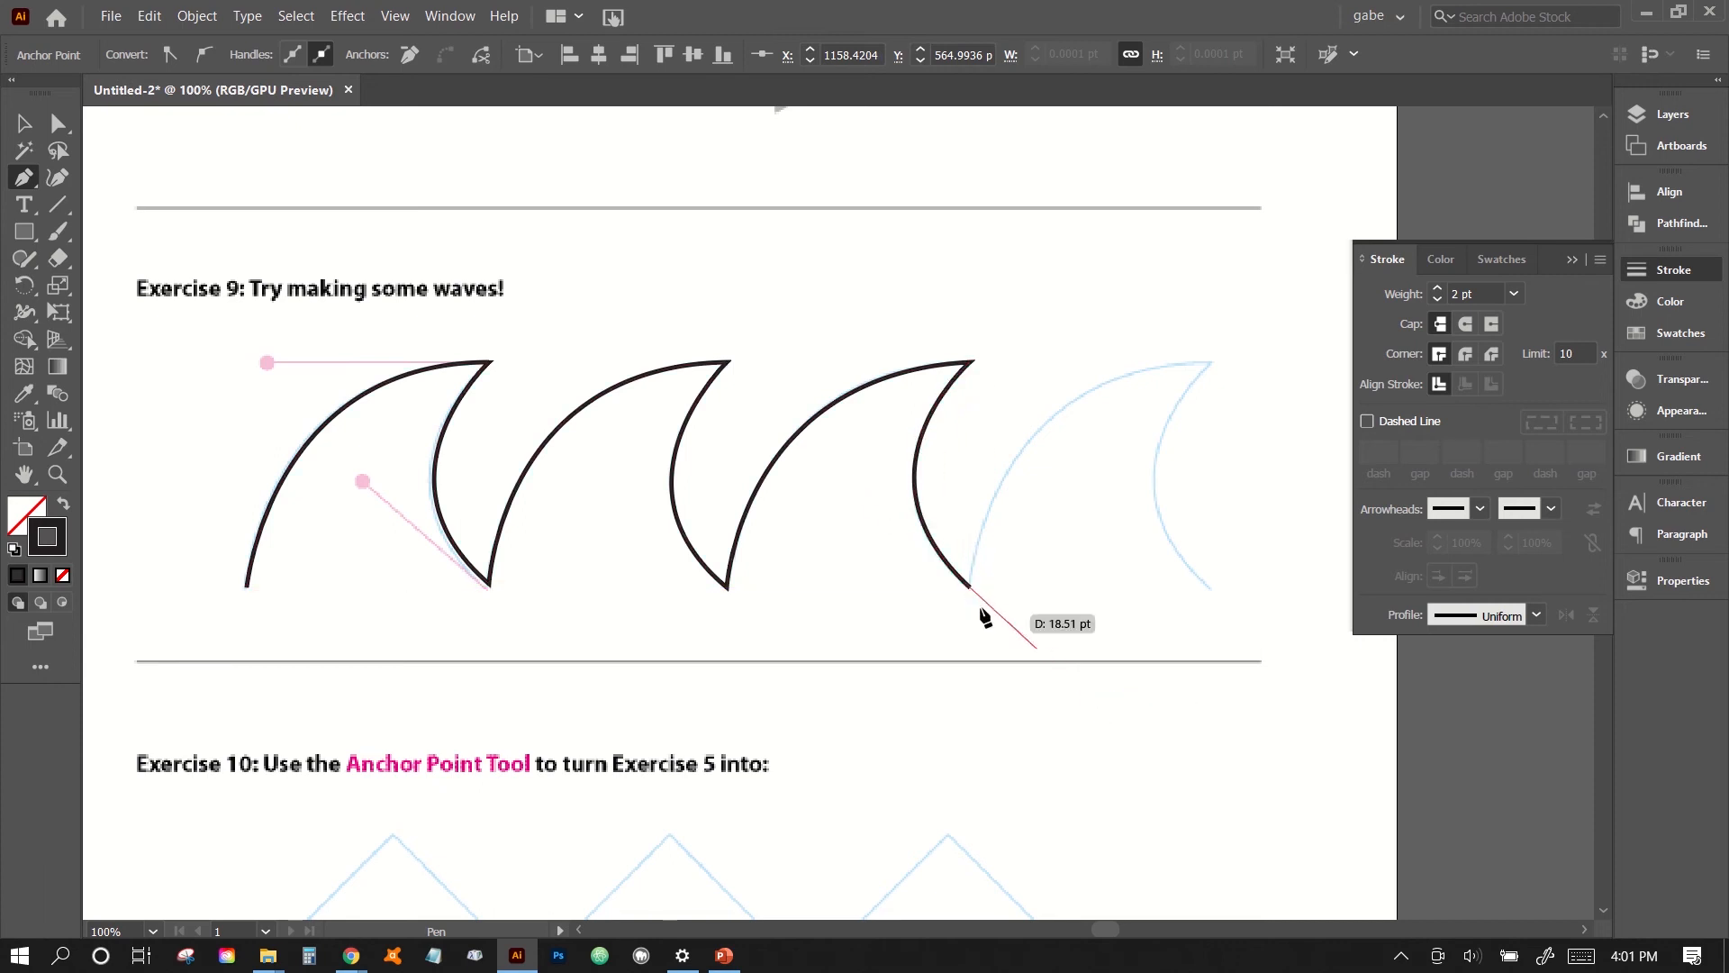
pyautogui.click(970, 587)
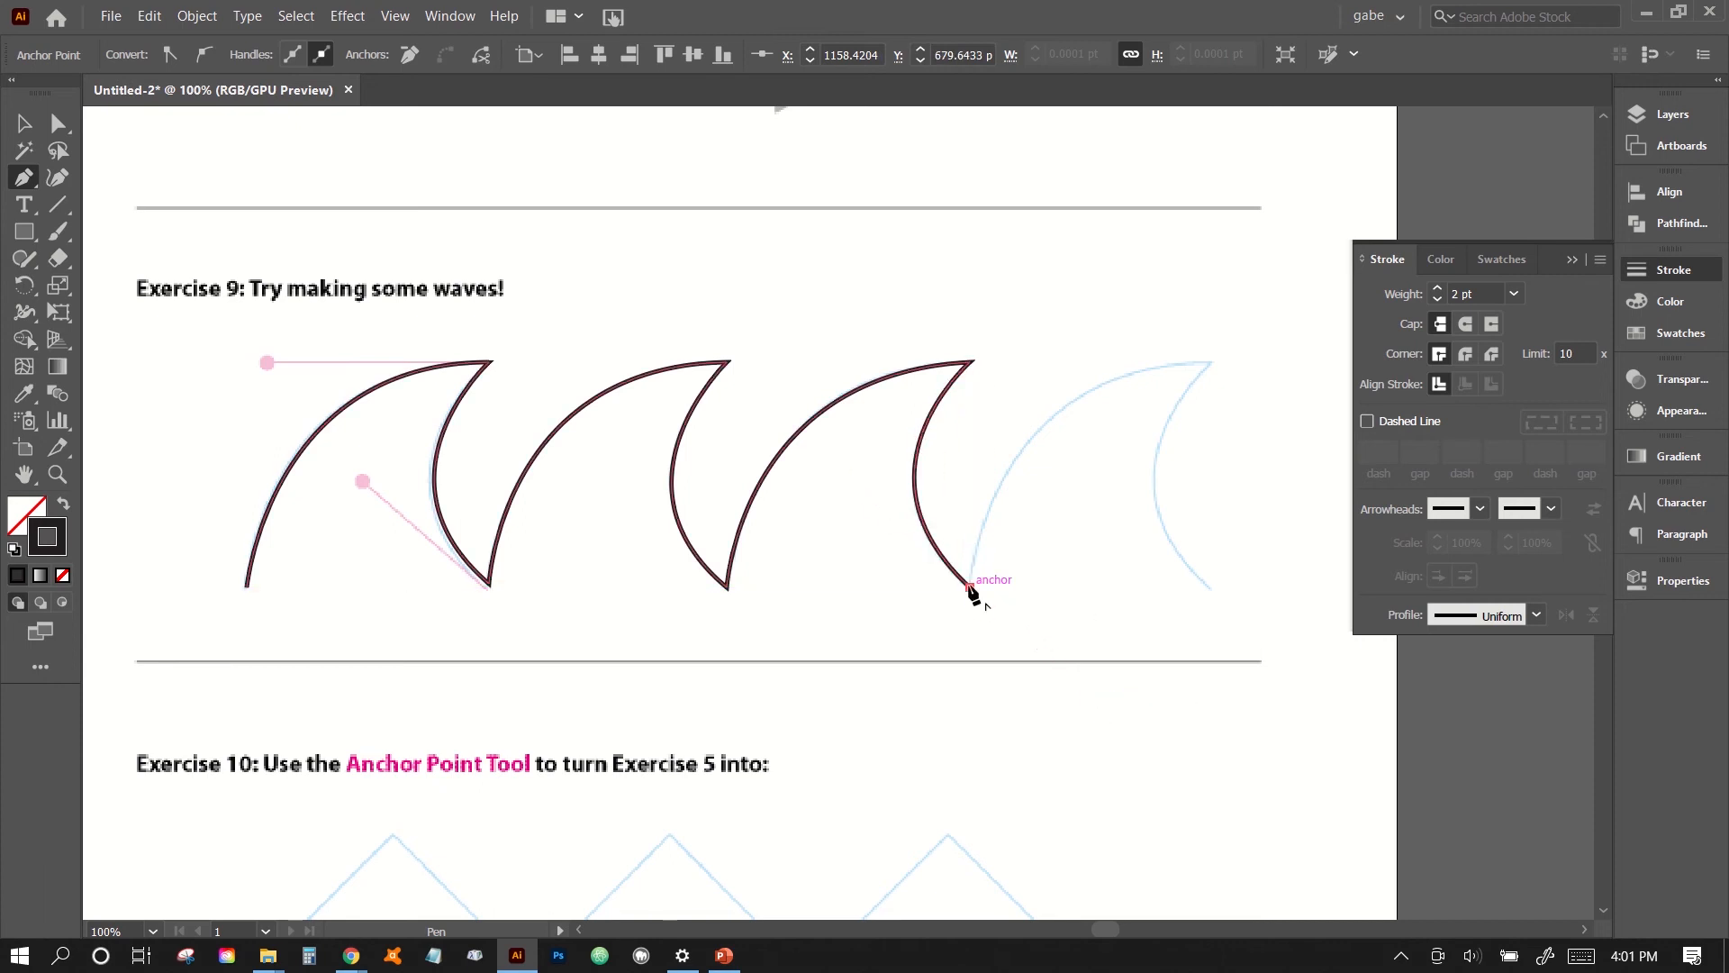
# - Trace the fourth wave with a horizontal crest handle, a sharp crest and a diagonal handle at the last point, and end the path
pyautogui.moveTo(1210, 362); pyautogui.dragTo(1440, 351)
pyautogui.click(1210, 363)
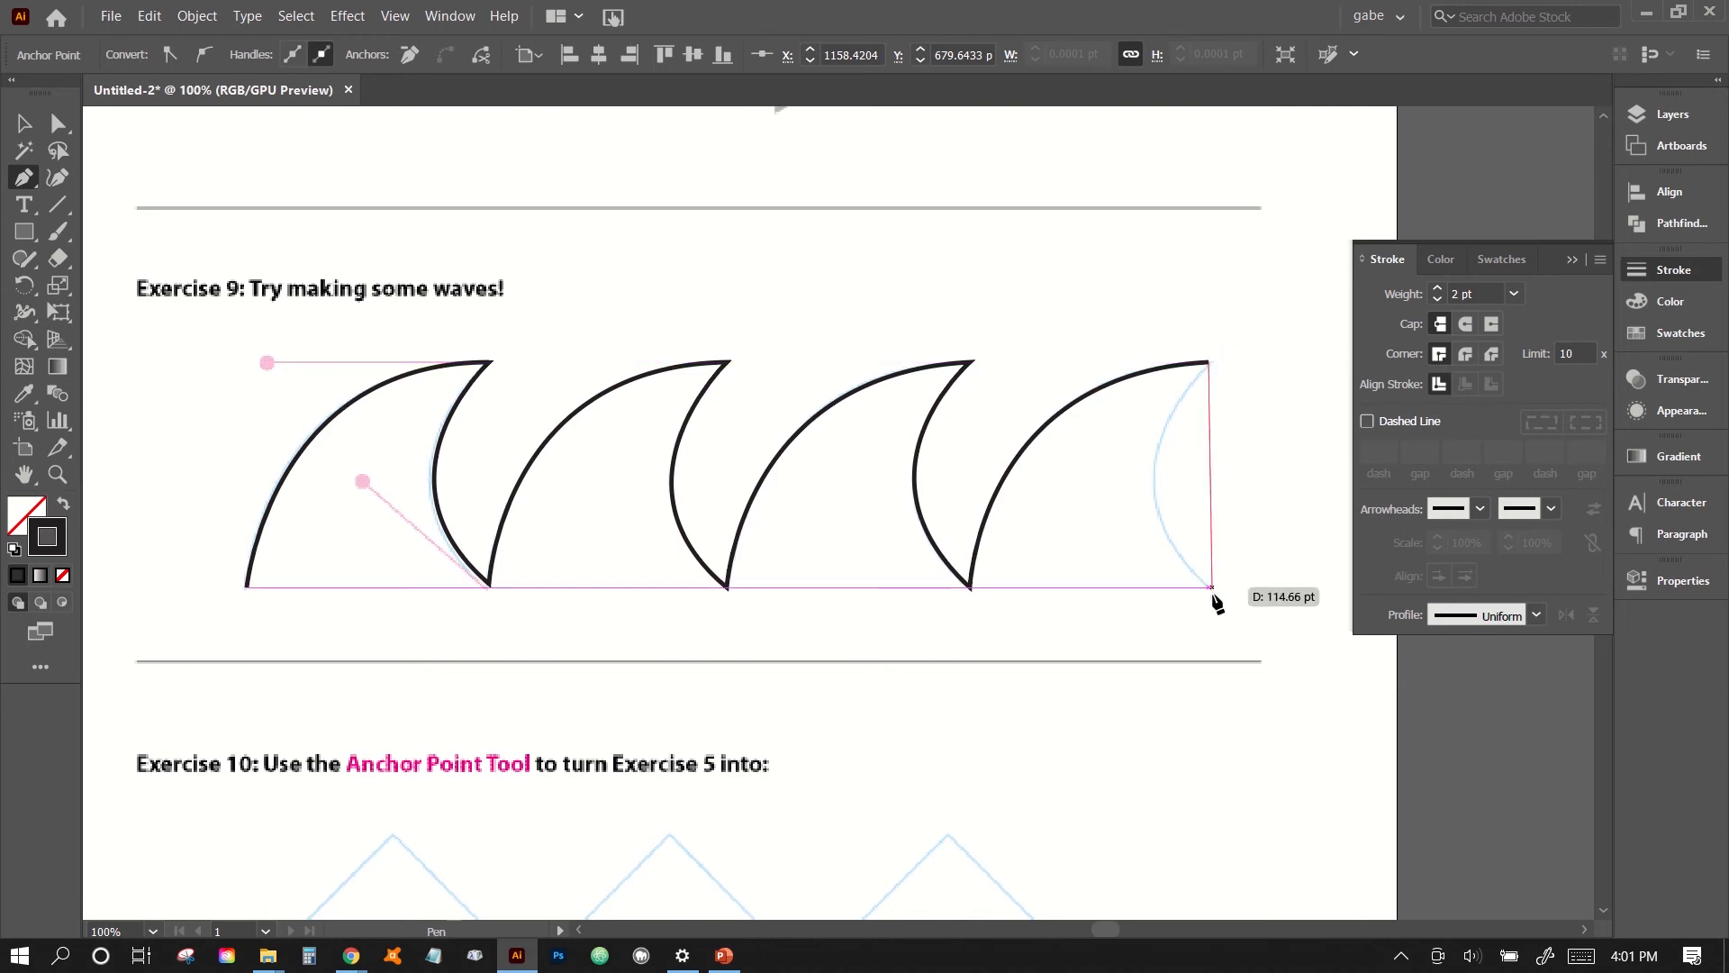
pyautogui.moveTo(1213, 594); pyautogui.dragTo(1345, 713)
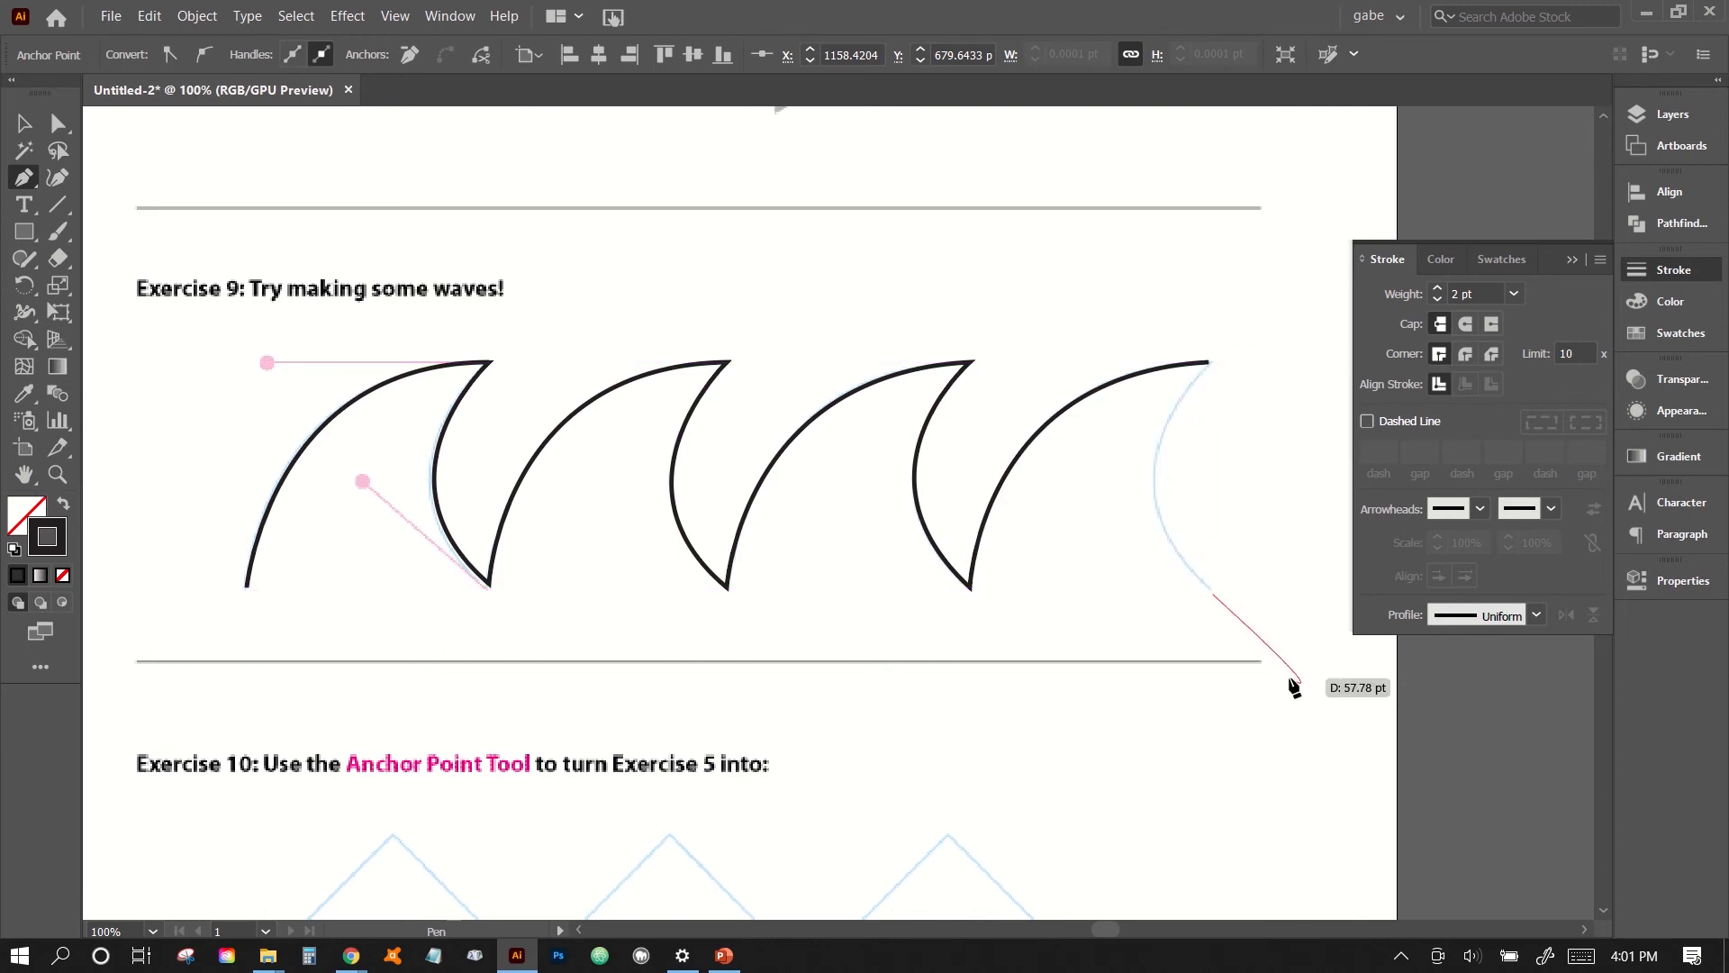
pyautogui.press('Escape')
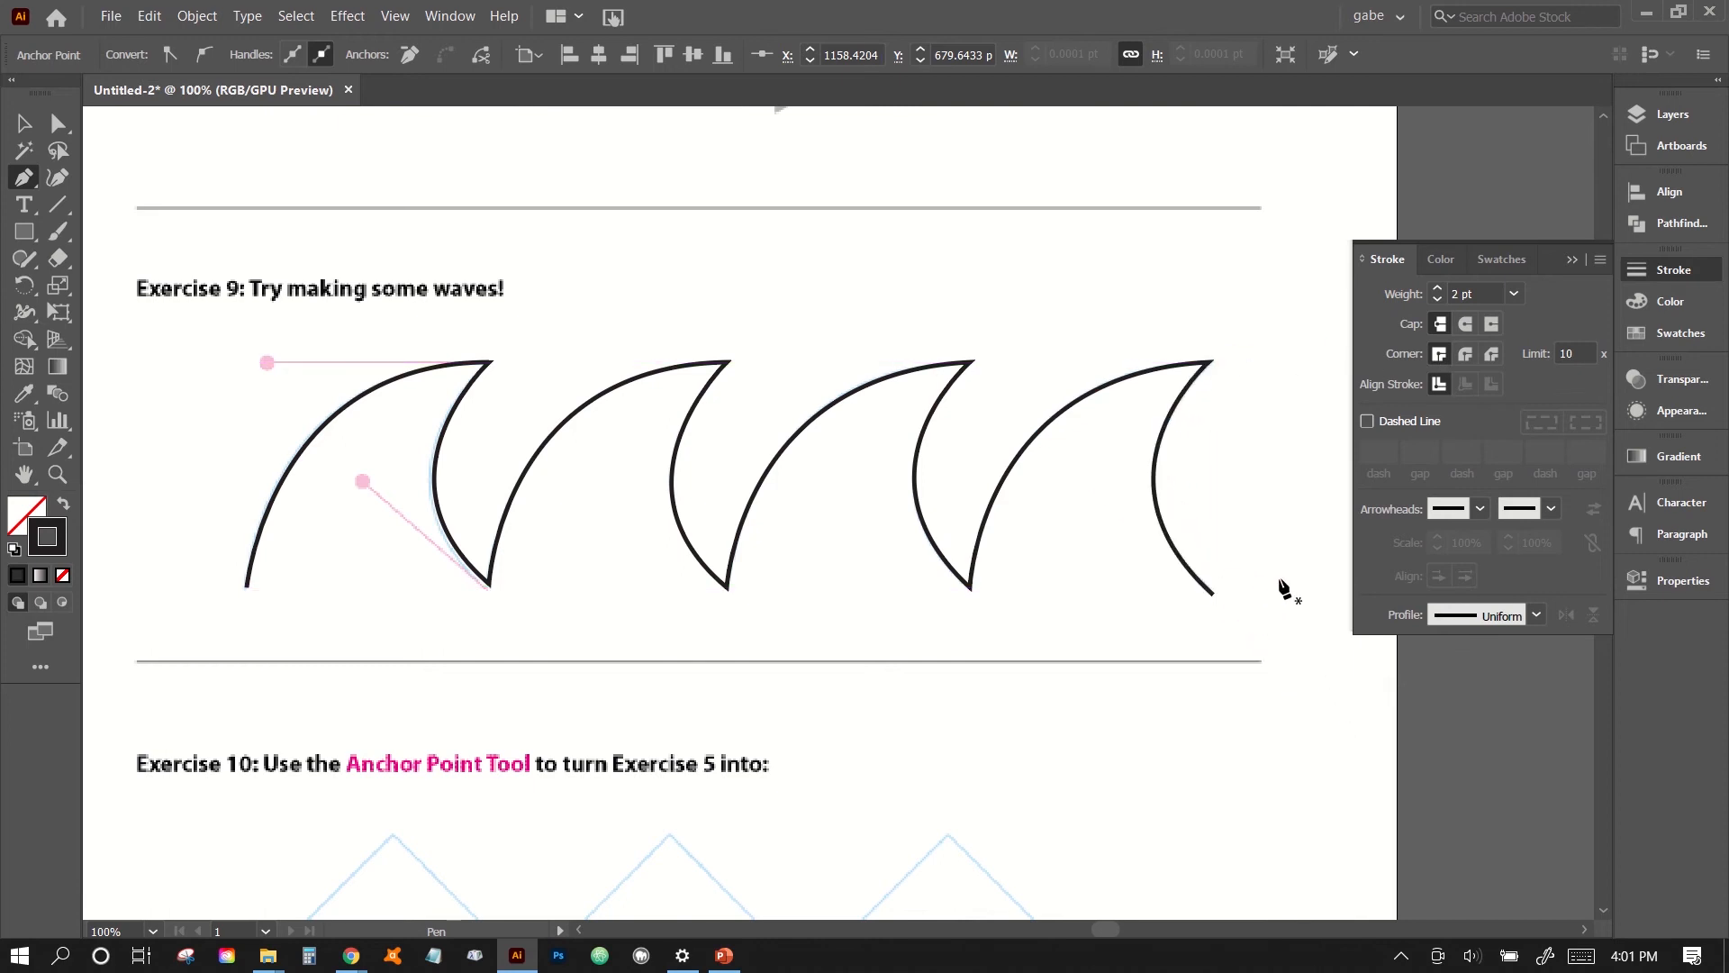
# - Collapse the floating stroke settings and copy the traced three-arch path of Exercise 5
pyautogui.click(1571, 260)
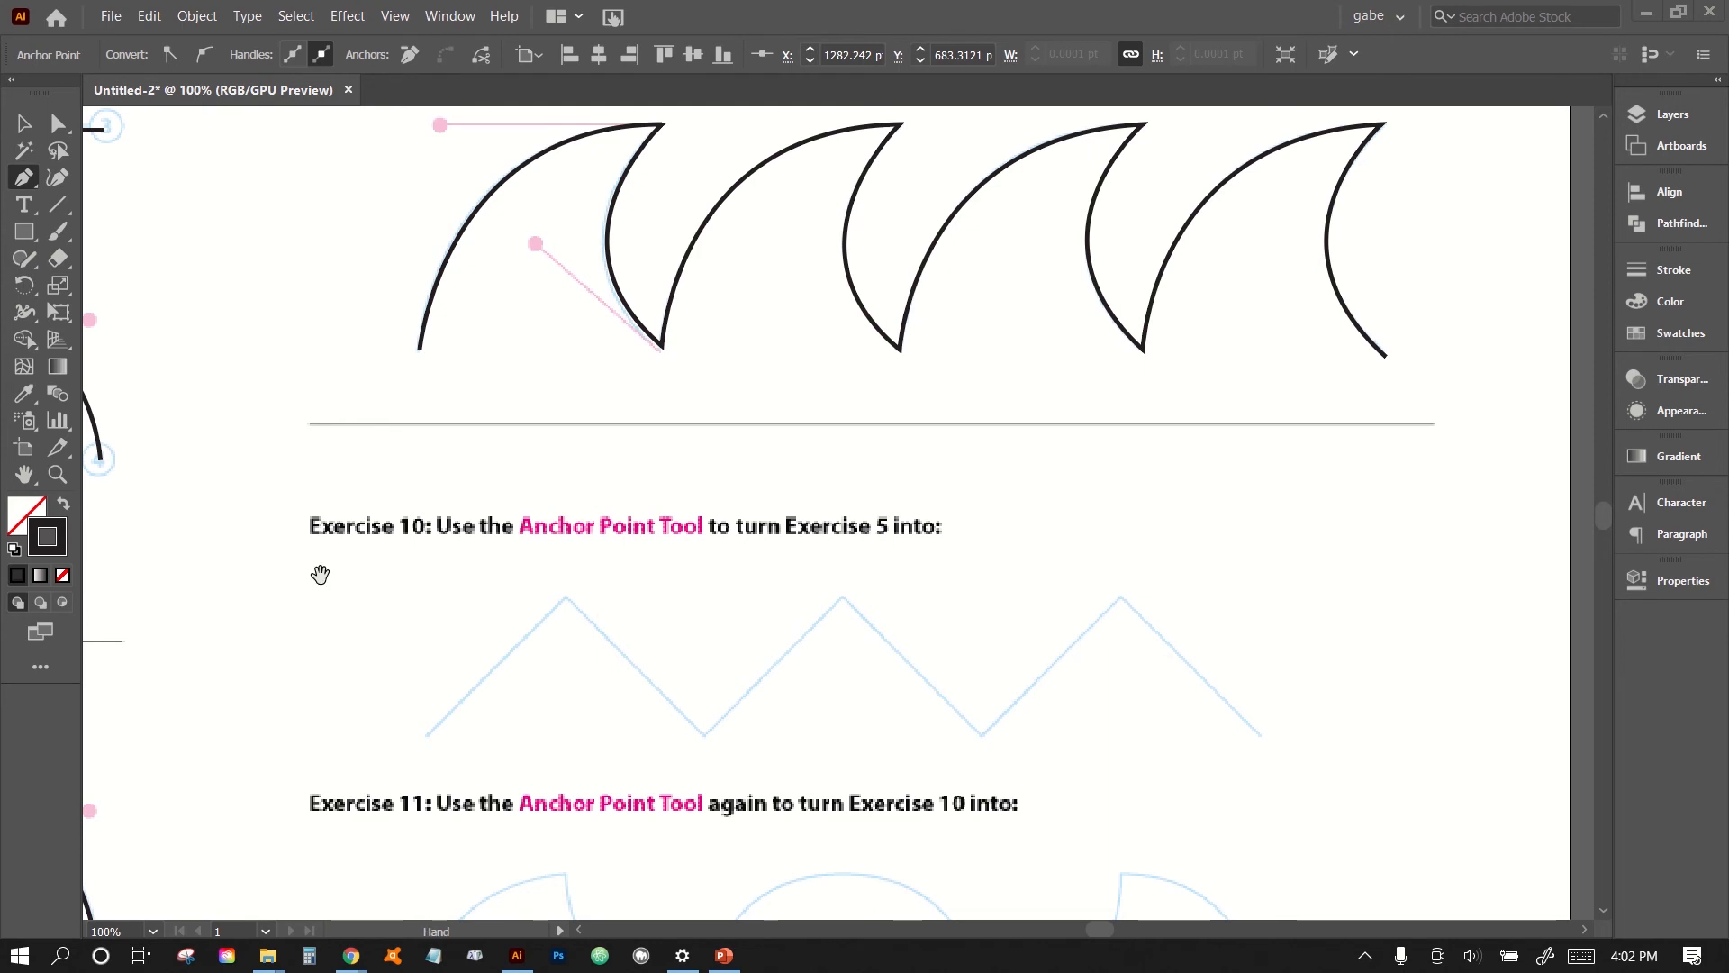
pyautogui.moveTo(760, 618); pyautogui.dragTo(1114, 586)
pyautogui.moveTo(772, 644); pyautogui.dragTo(923, 518)
pyautogui.moveTo(1089, 523); pyautogui.dragTo(1370, 473)
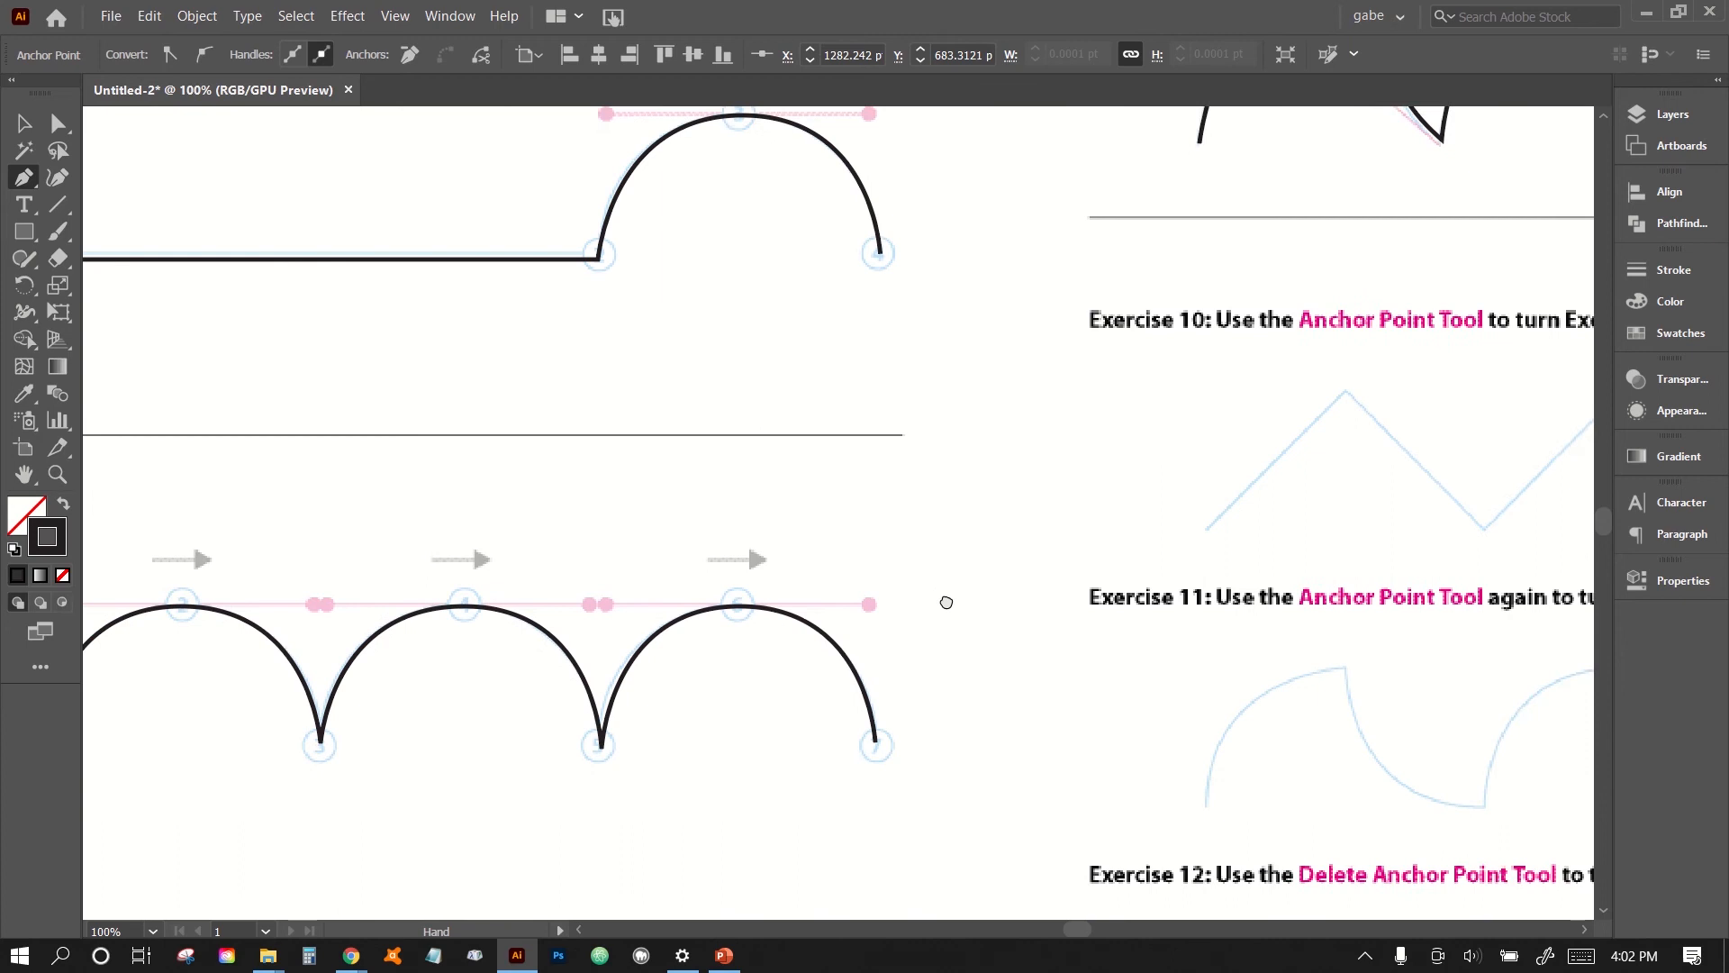
pyautogui.moveTo(946, 603); pyautogui.dragTo(1263, 518)
pyautogui.moveTo(1286, 439); pyautogui.dragTo(1352, 338)
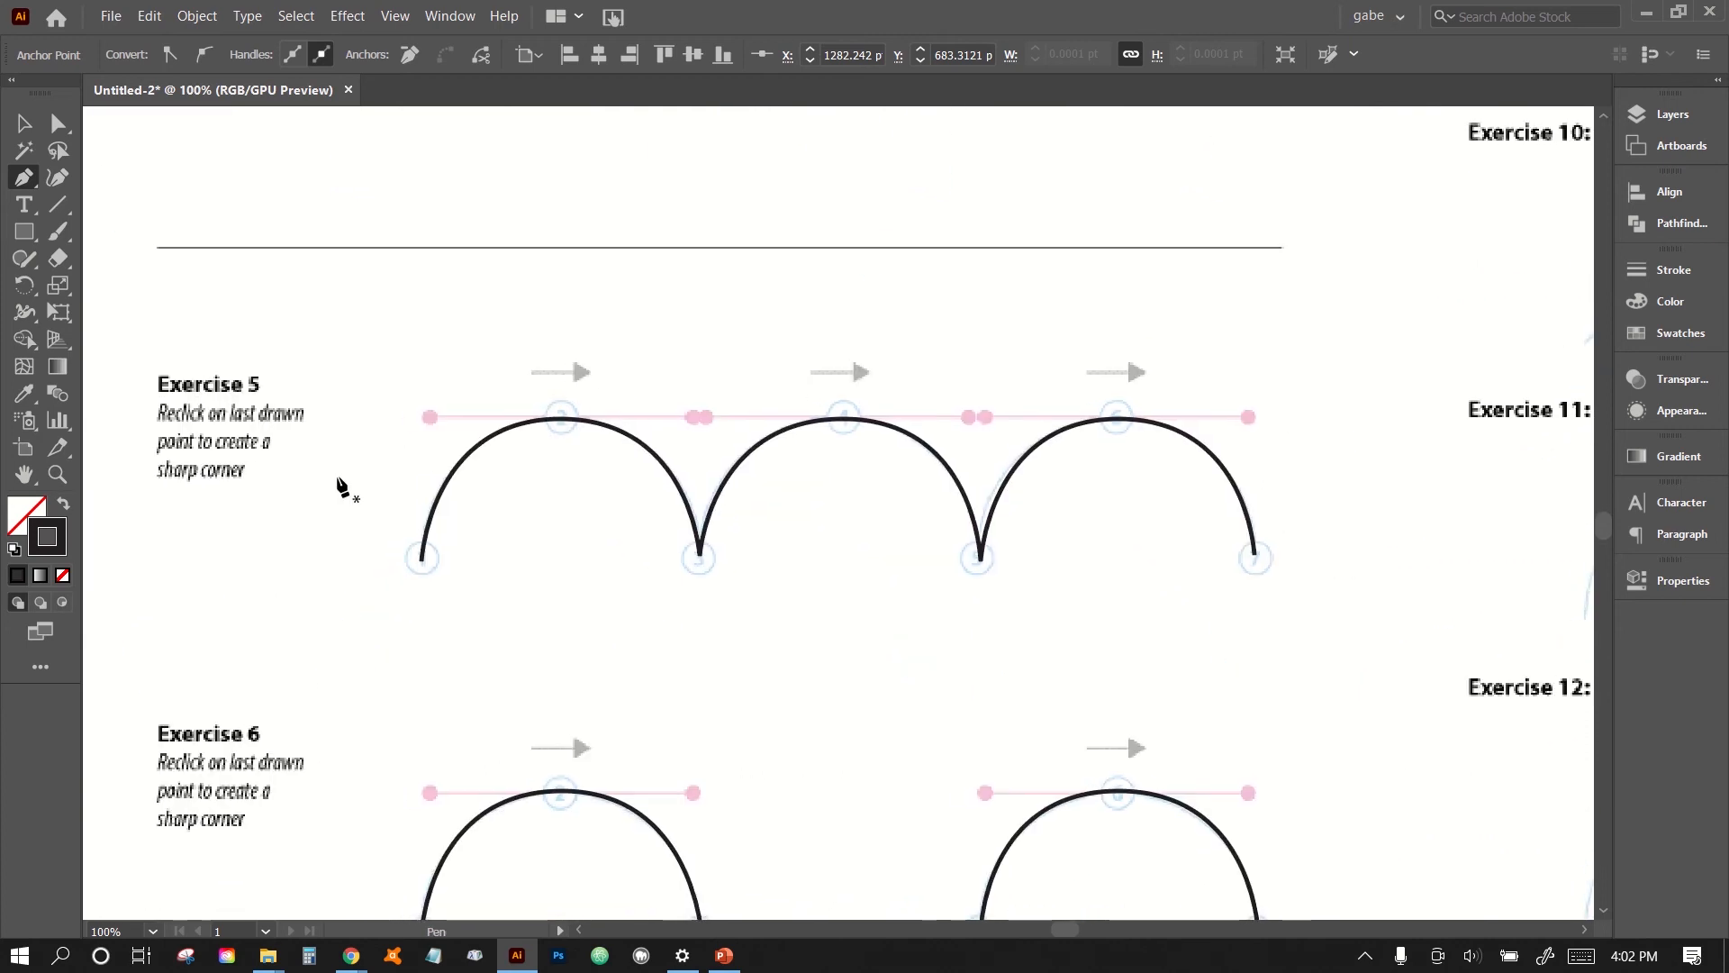
pyautogui.click(24, 126)
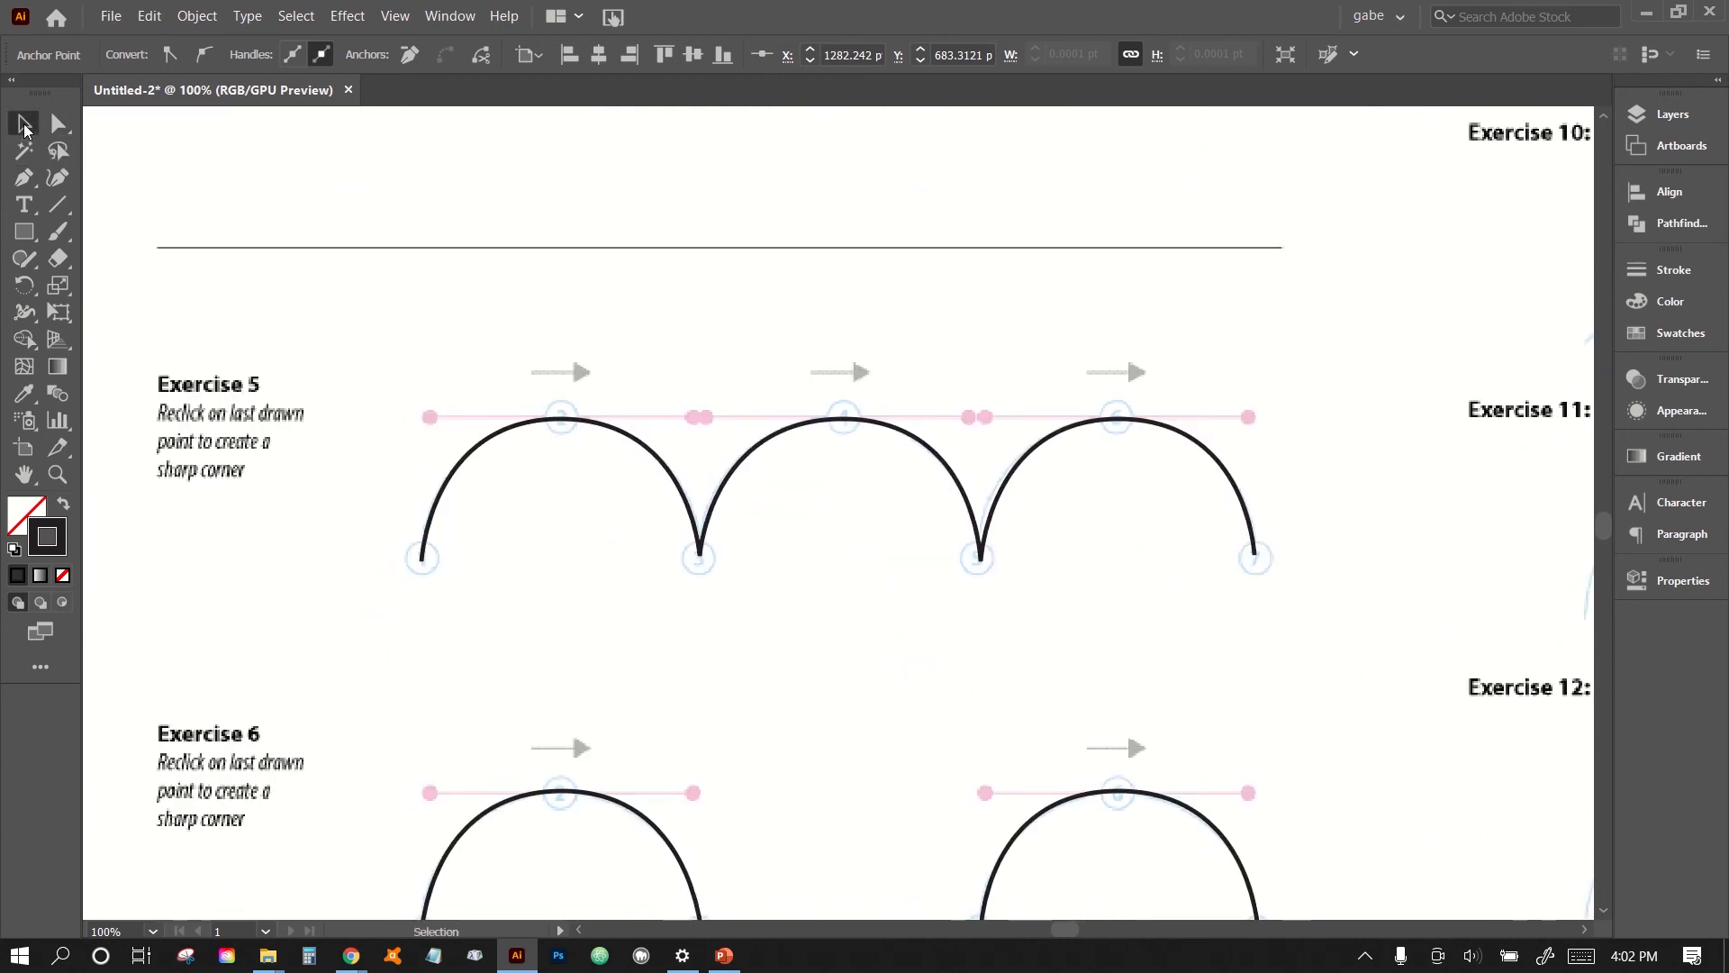
pyautogui.click(530, 425)
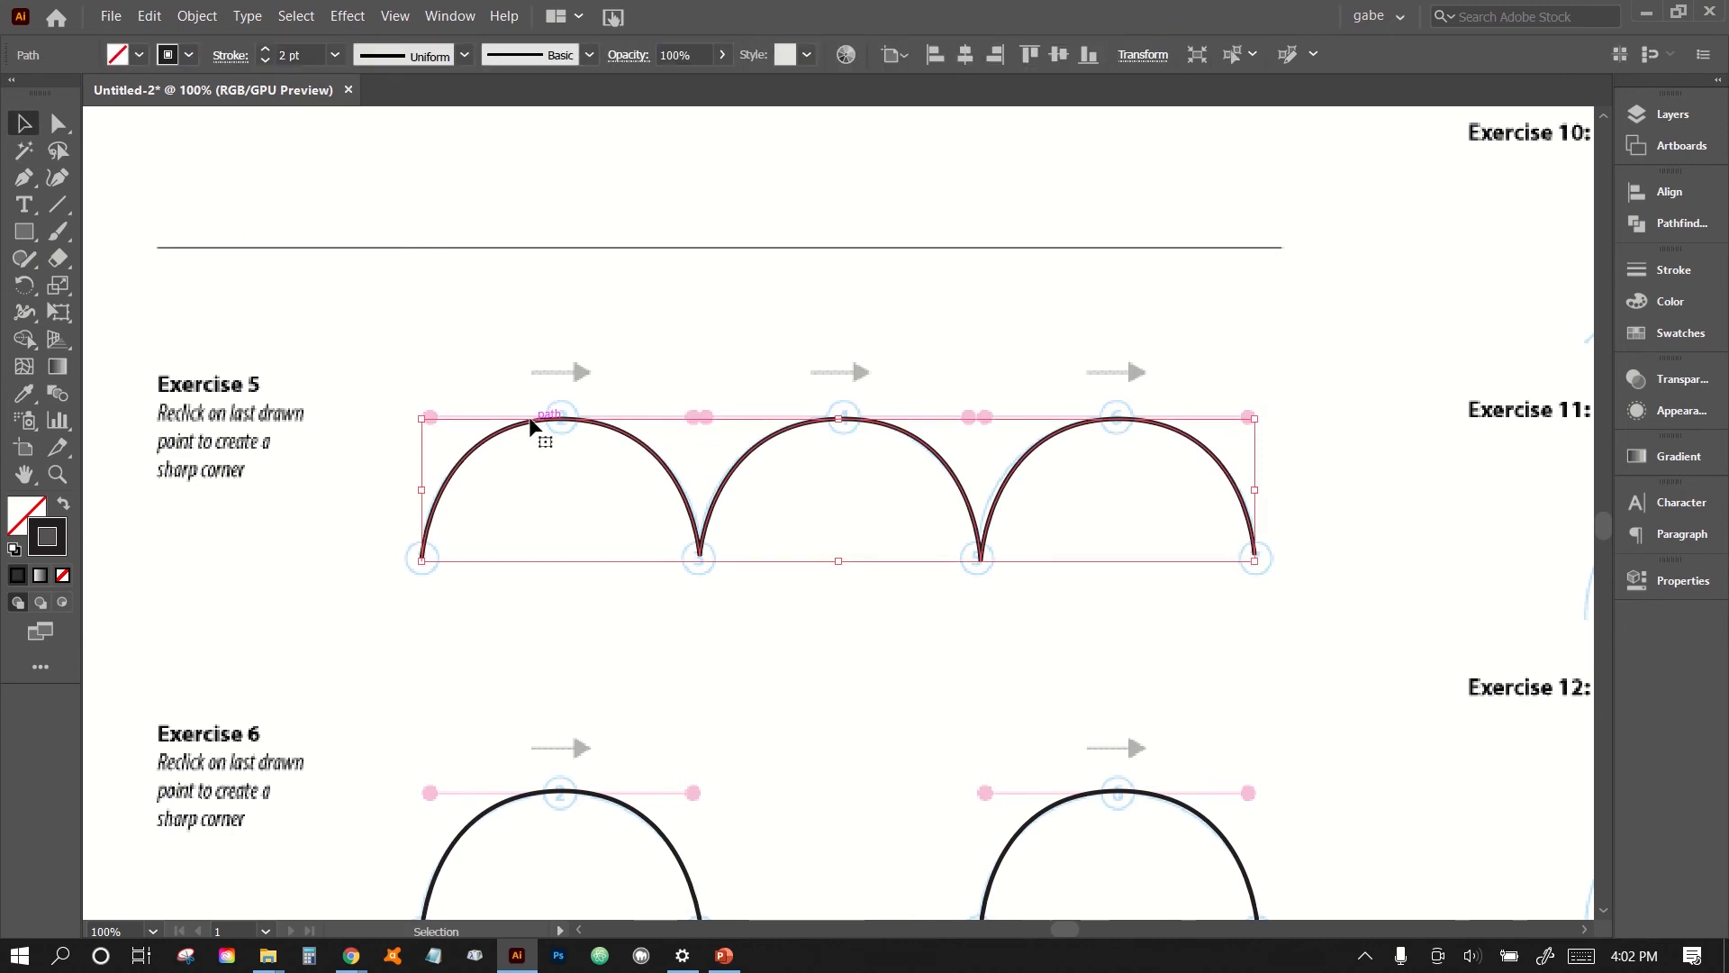
pyautogui.click(150, 17)
pyautogui.click(207, 111)
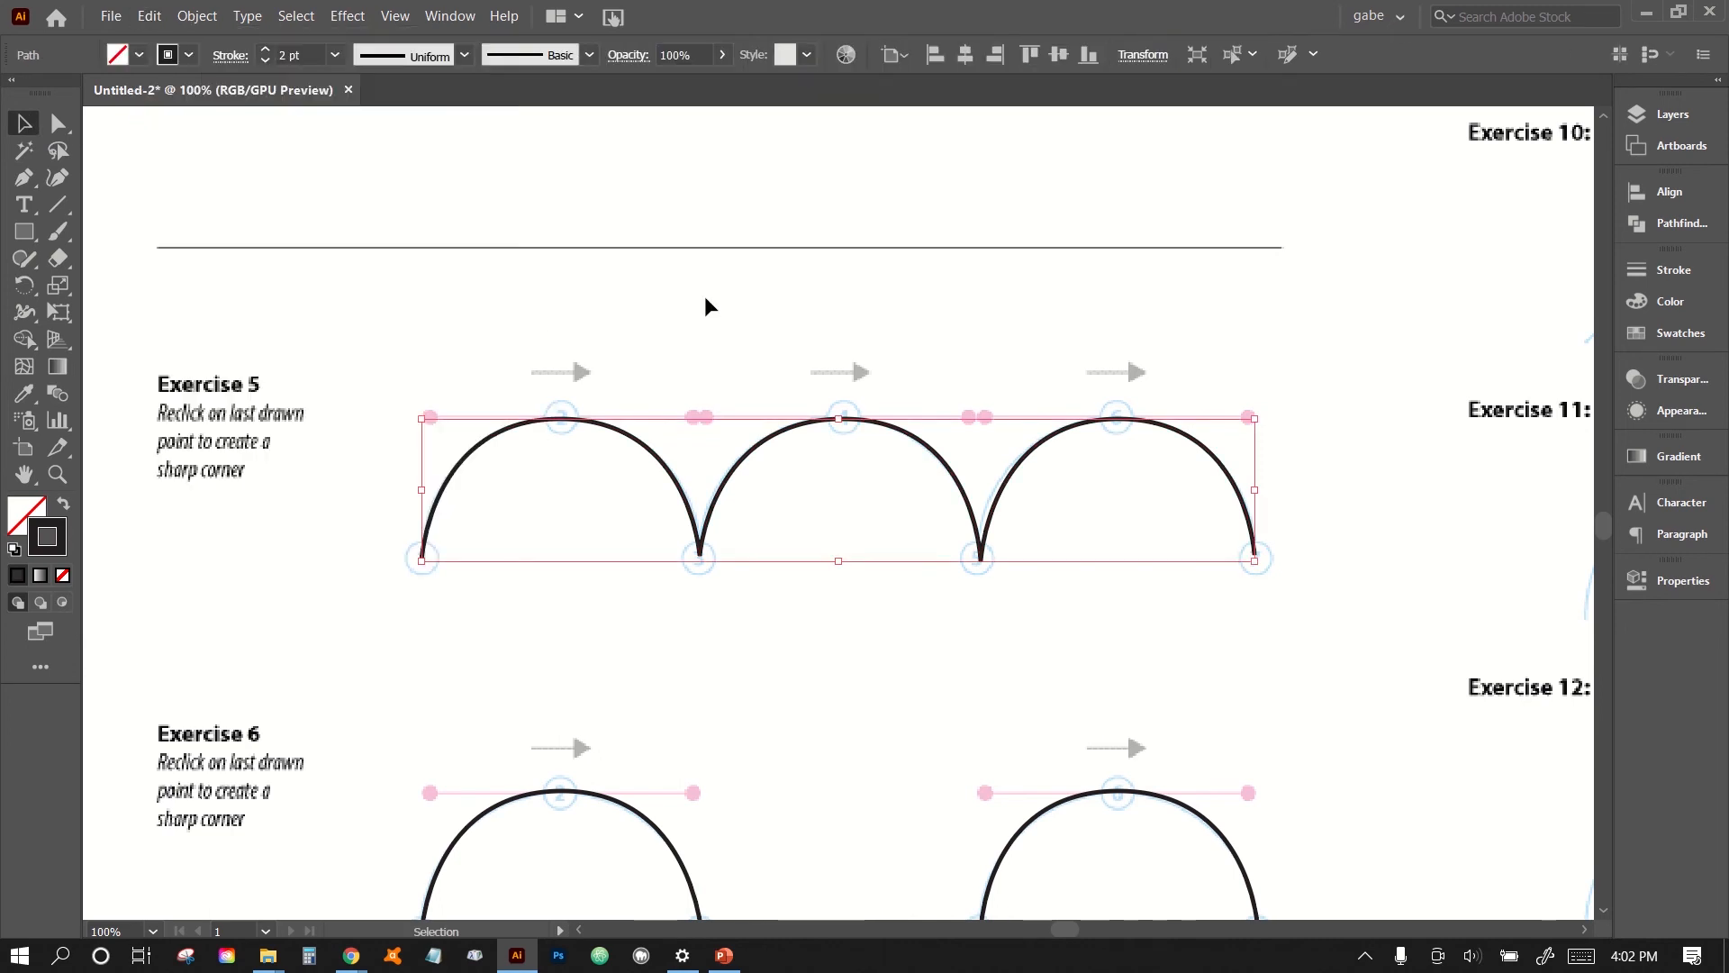
pyautogui.click(704, 307)
# - Paste the copied three-arch path at the Exercise 10 guide
pyautogui.hscroll(10, 915, 397)
pyautogui.scroll(3, 916, 397)
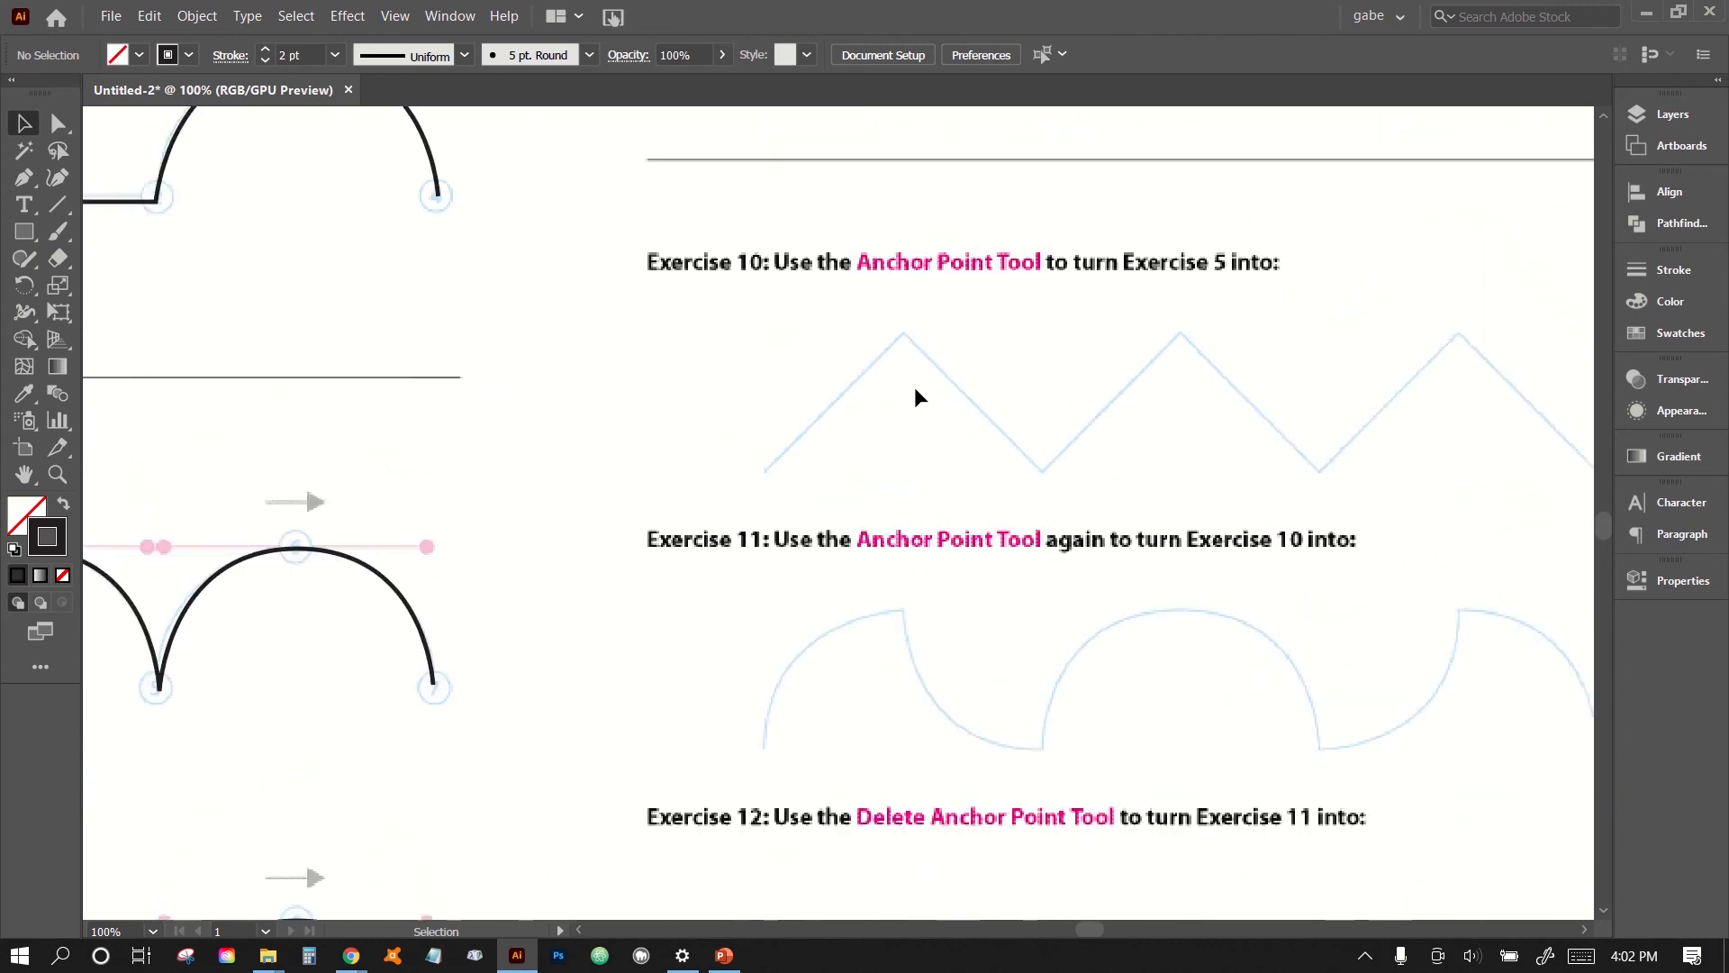
pyautogui.hscroll(5, 916, 389)
pyautogui.scroll(1, 916, 389)
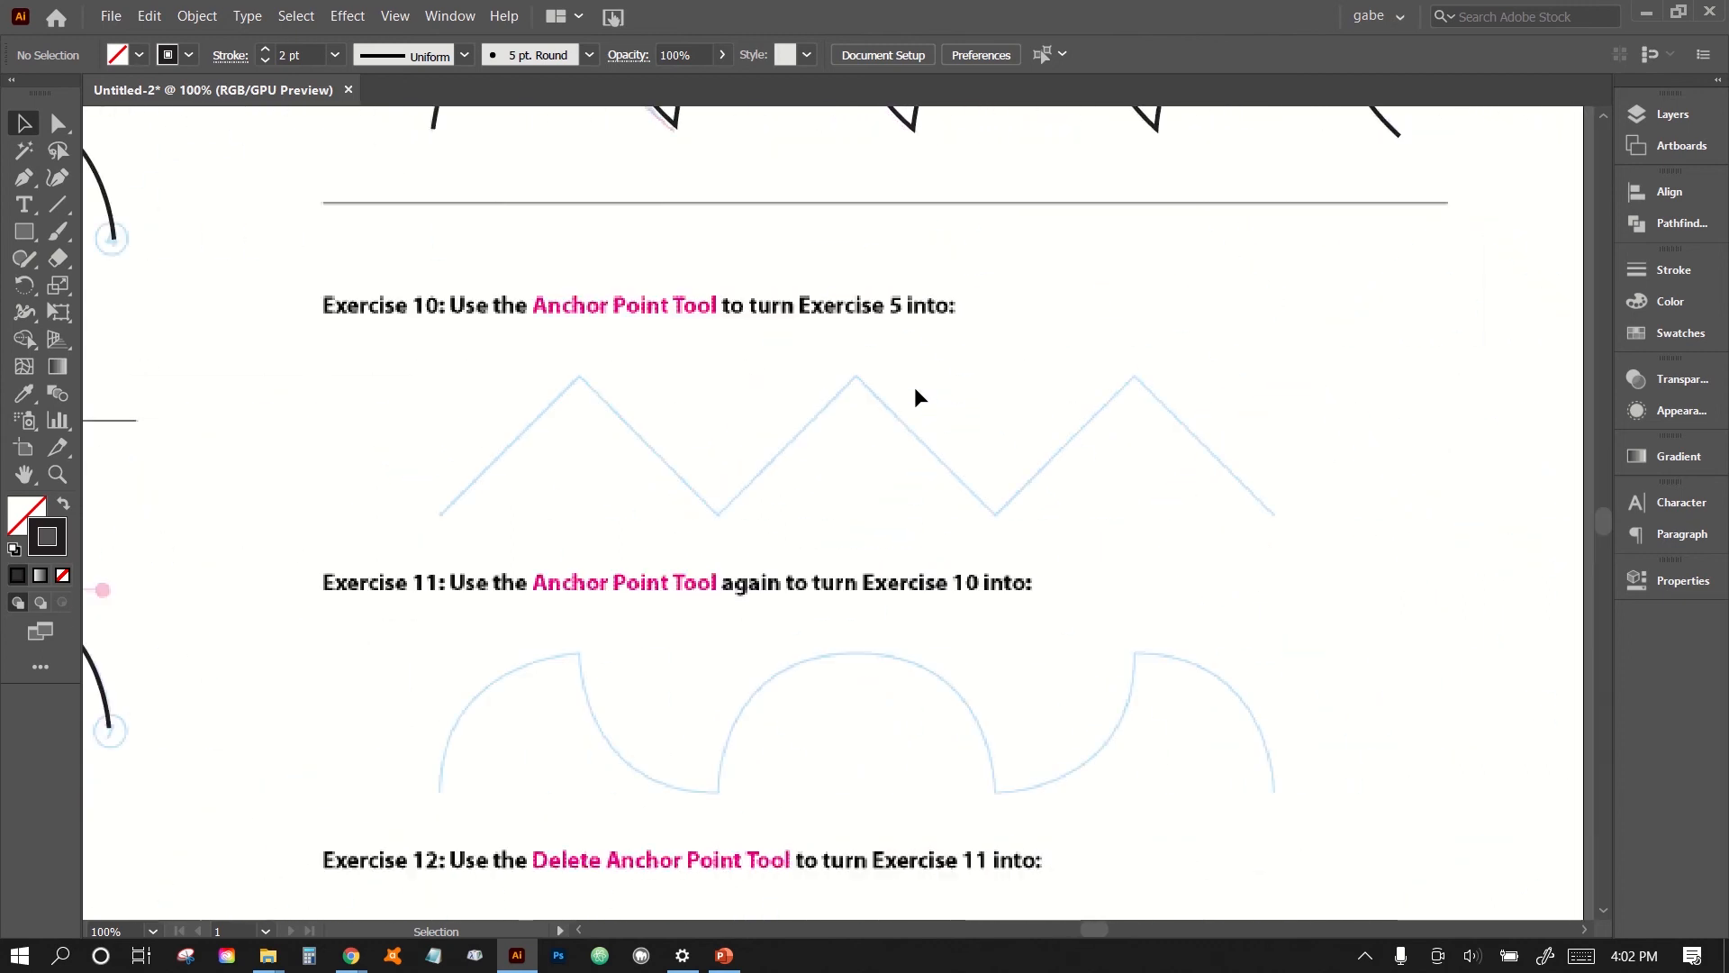
pyautogui.hscroll(1, 916, 392)
pyautogui.moveTo(915, 386); pyautogui.dragTo(915, 398)
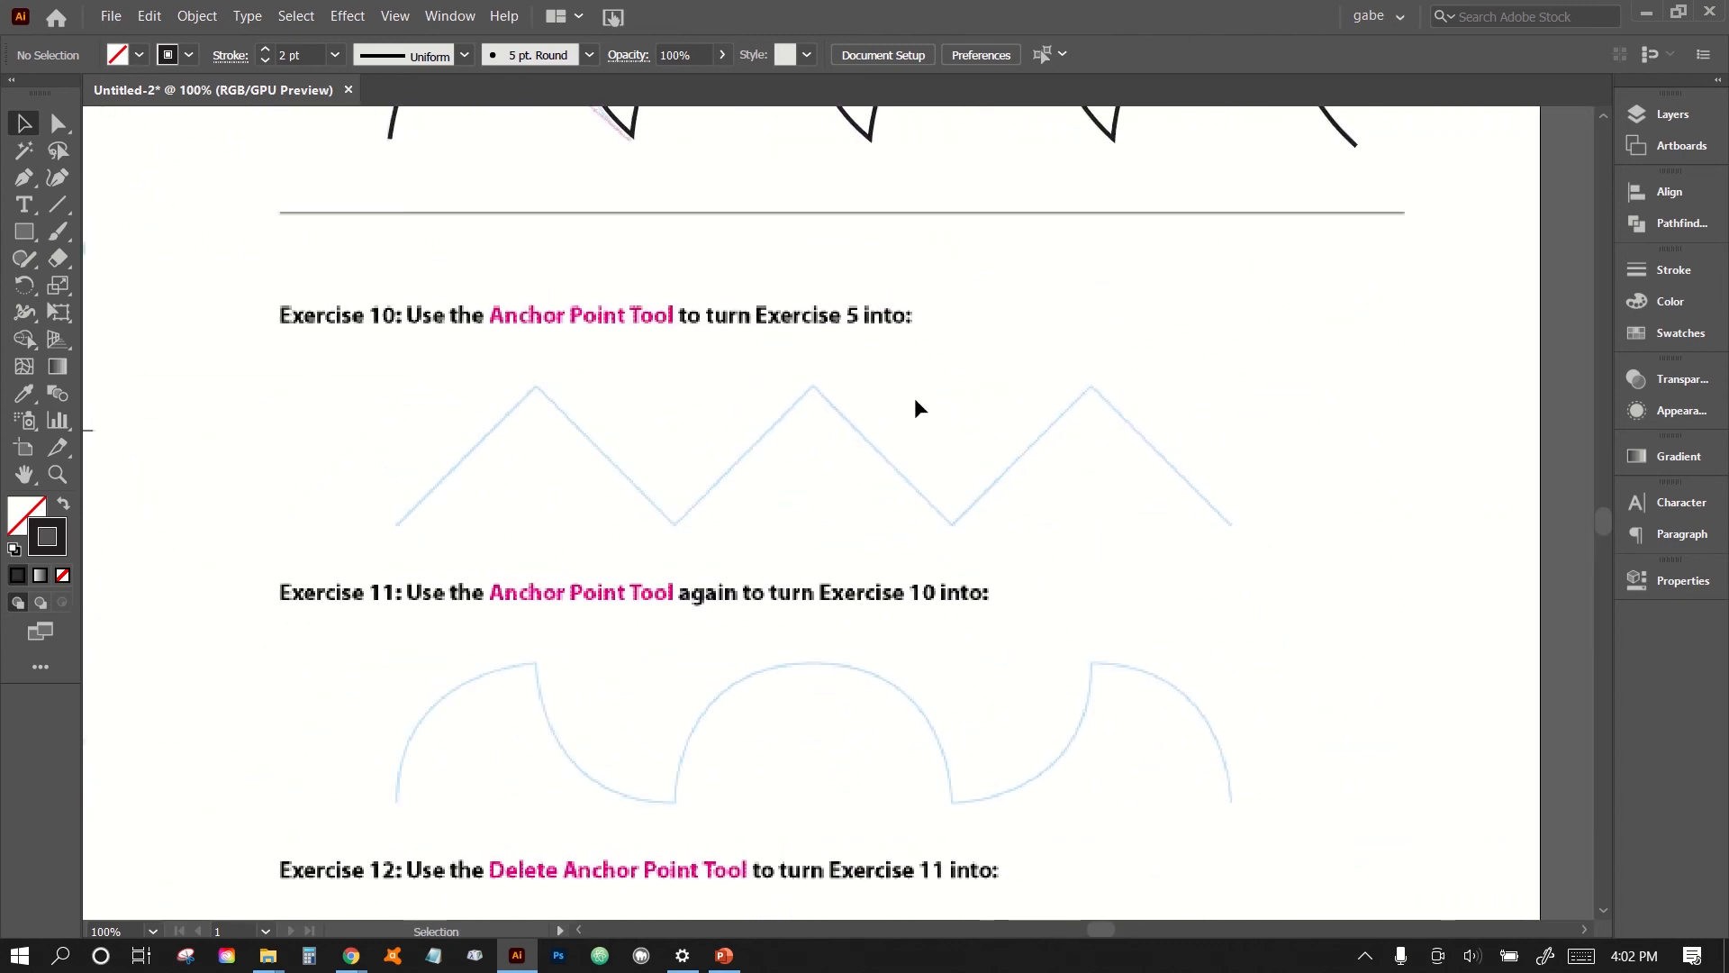
pyautogui.hotkey('ctrl', 'v')
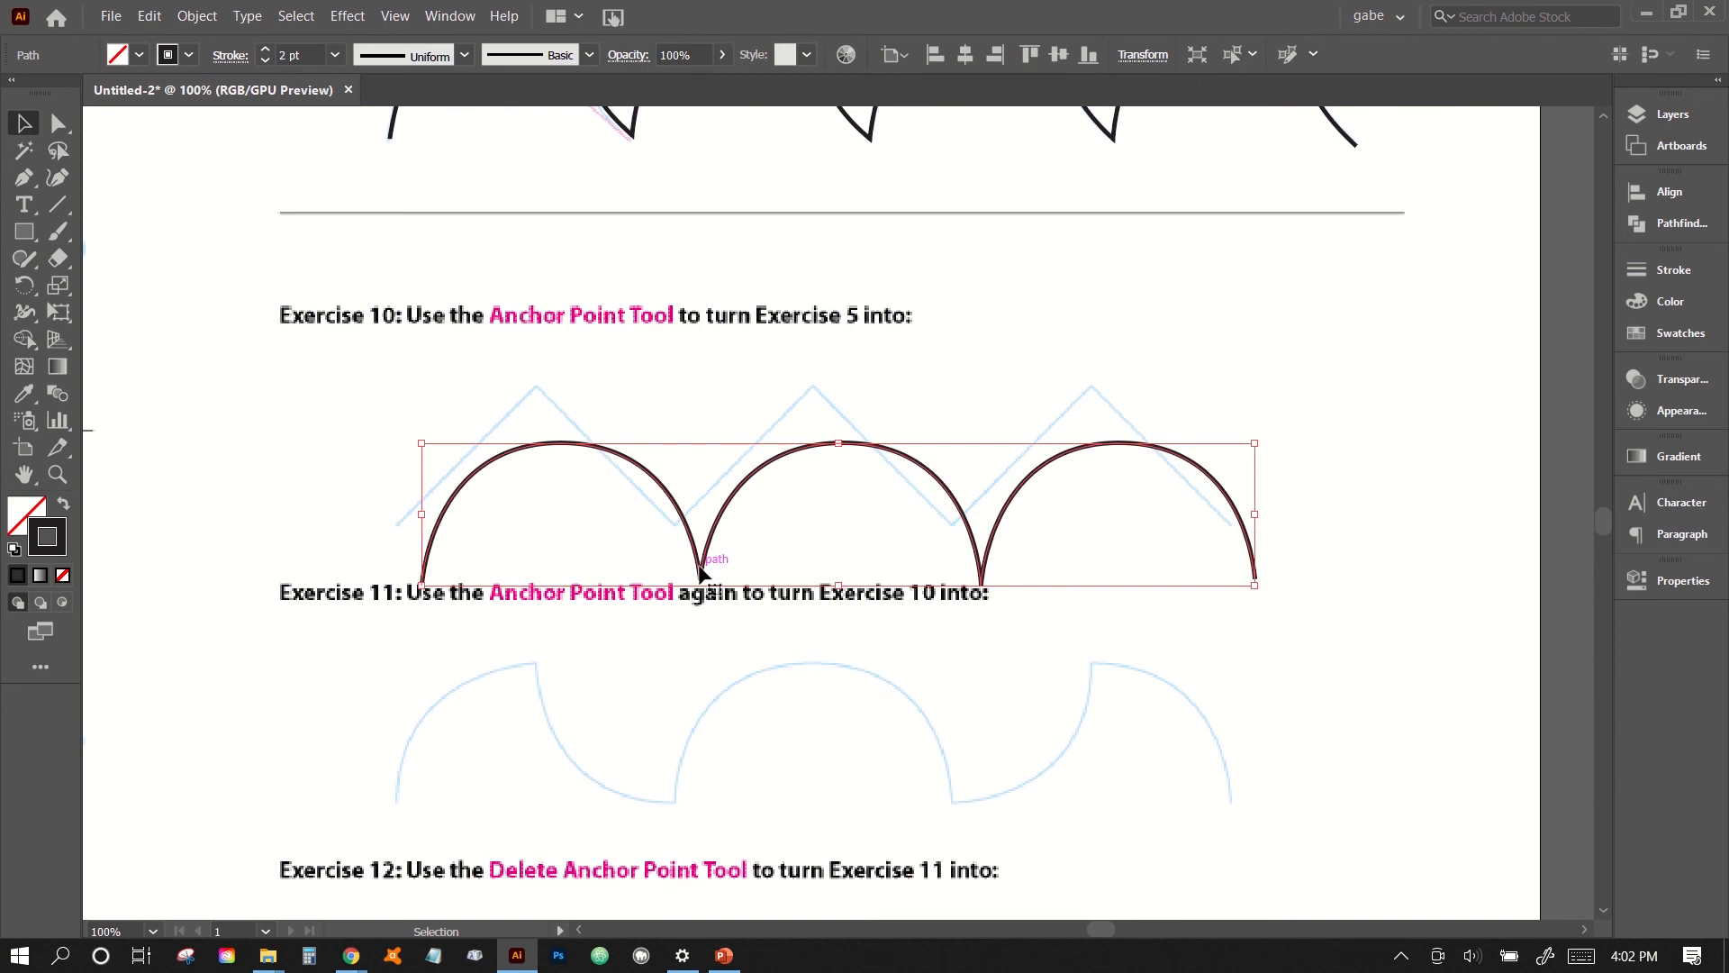
# - Align the pasted arches with the Exercise 10 zigzag guide so that their peaks and troughs meet its corners
pyautogui.moveTo(687, 531)
pyautogui.mouseDown()
pyautogui.moveTo(657, 544)
pyautogui.moveTo(678, 496)
pyautogui.moveTo(675, 521)
pyautogui.mouseUp()
pyautogui.press('Up')
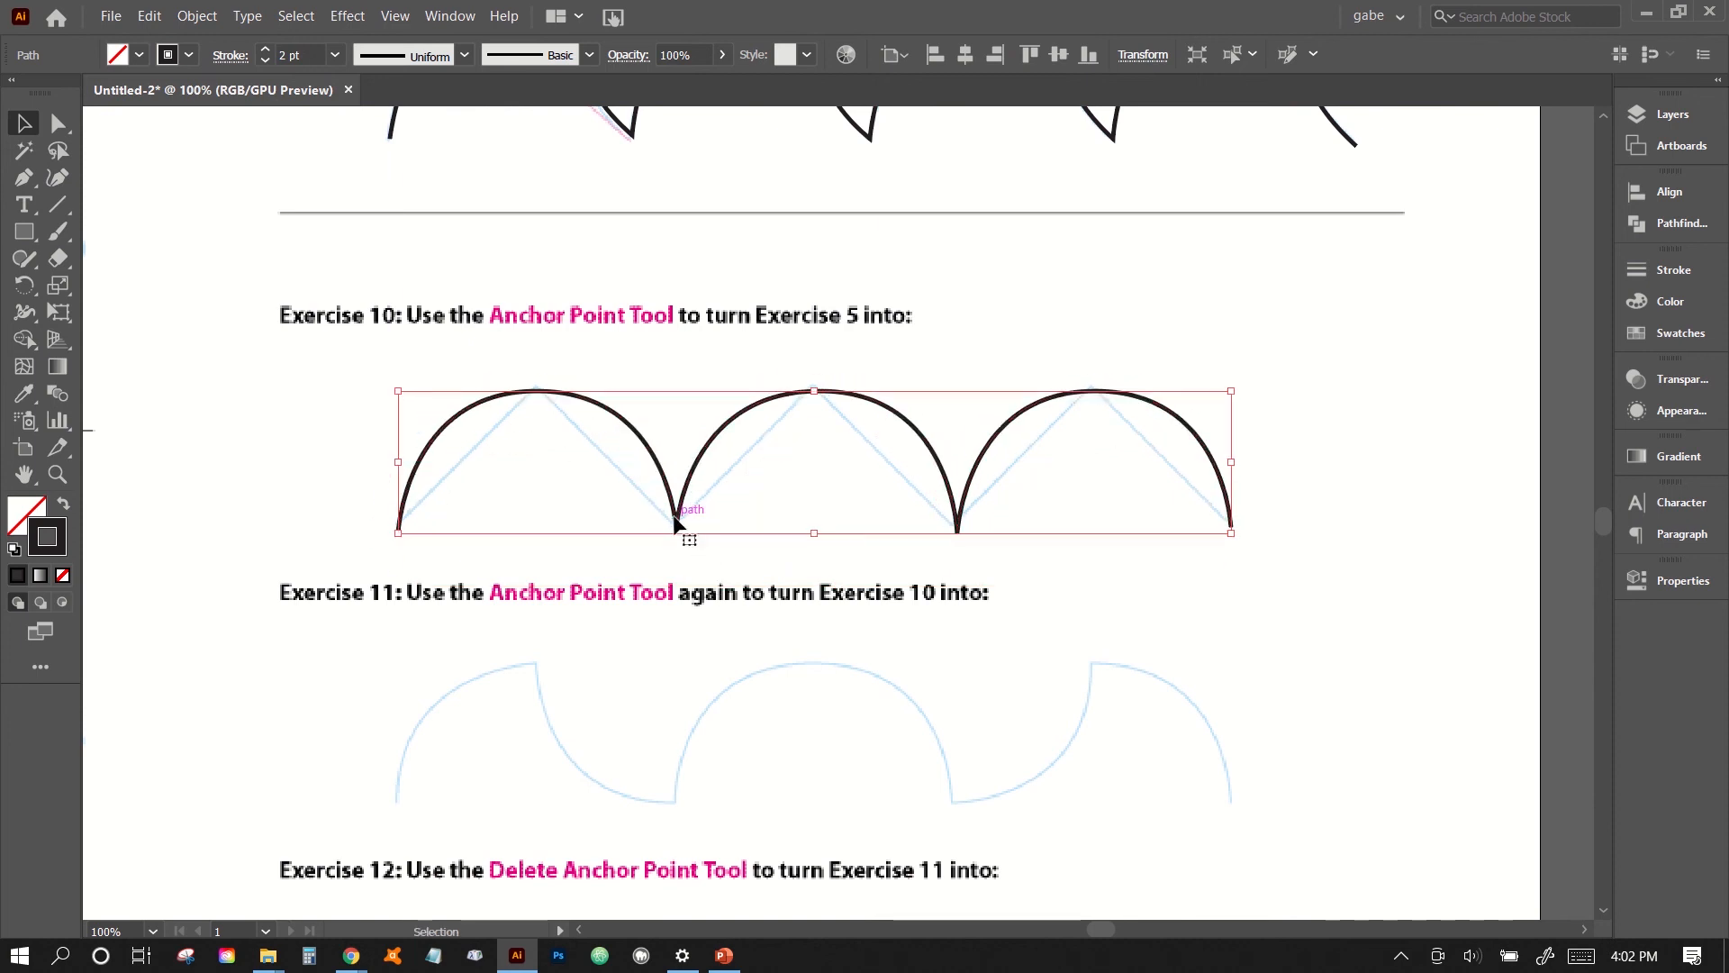
pyautogui.press('Up')
pyautogui.press('Up')
pyautogui.press('Up')
pyautogui.press('Up')
pyautogui.press('Left')
pyautogui.press('Left')
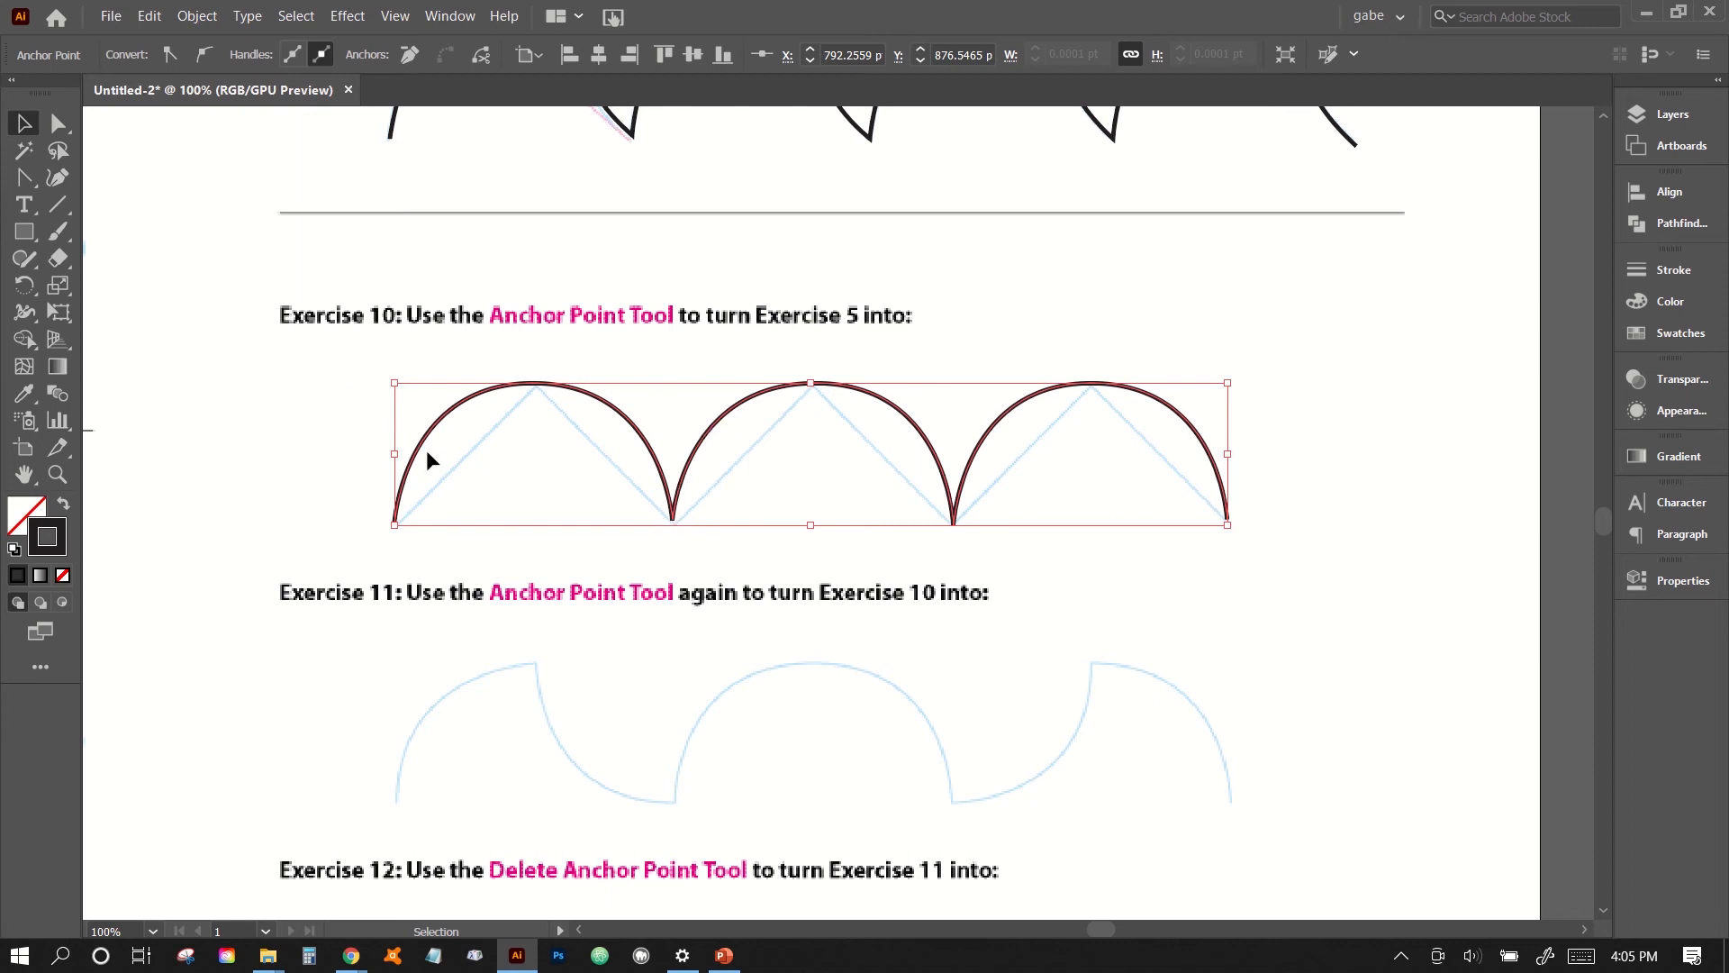
# - Convert the first arch's peak into a sharp corner with the Anchor Point tool
pyautogui.moveTo(23, 186)
pyautogui.mouseDown()
pyautogui.moveTo(79, 177)
pyautogui.moveTo(15, 183)
pyautogui.mouseUp()
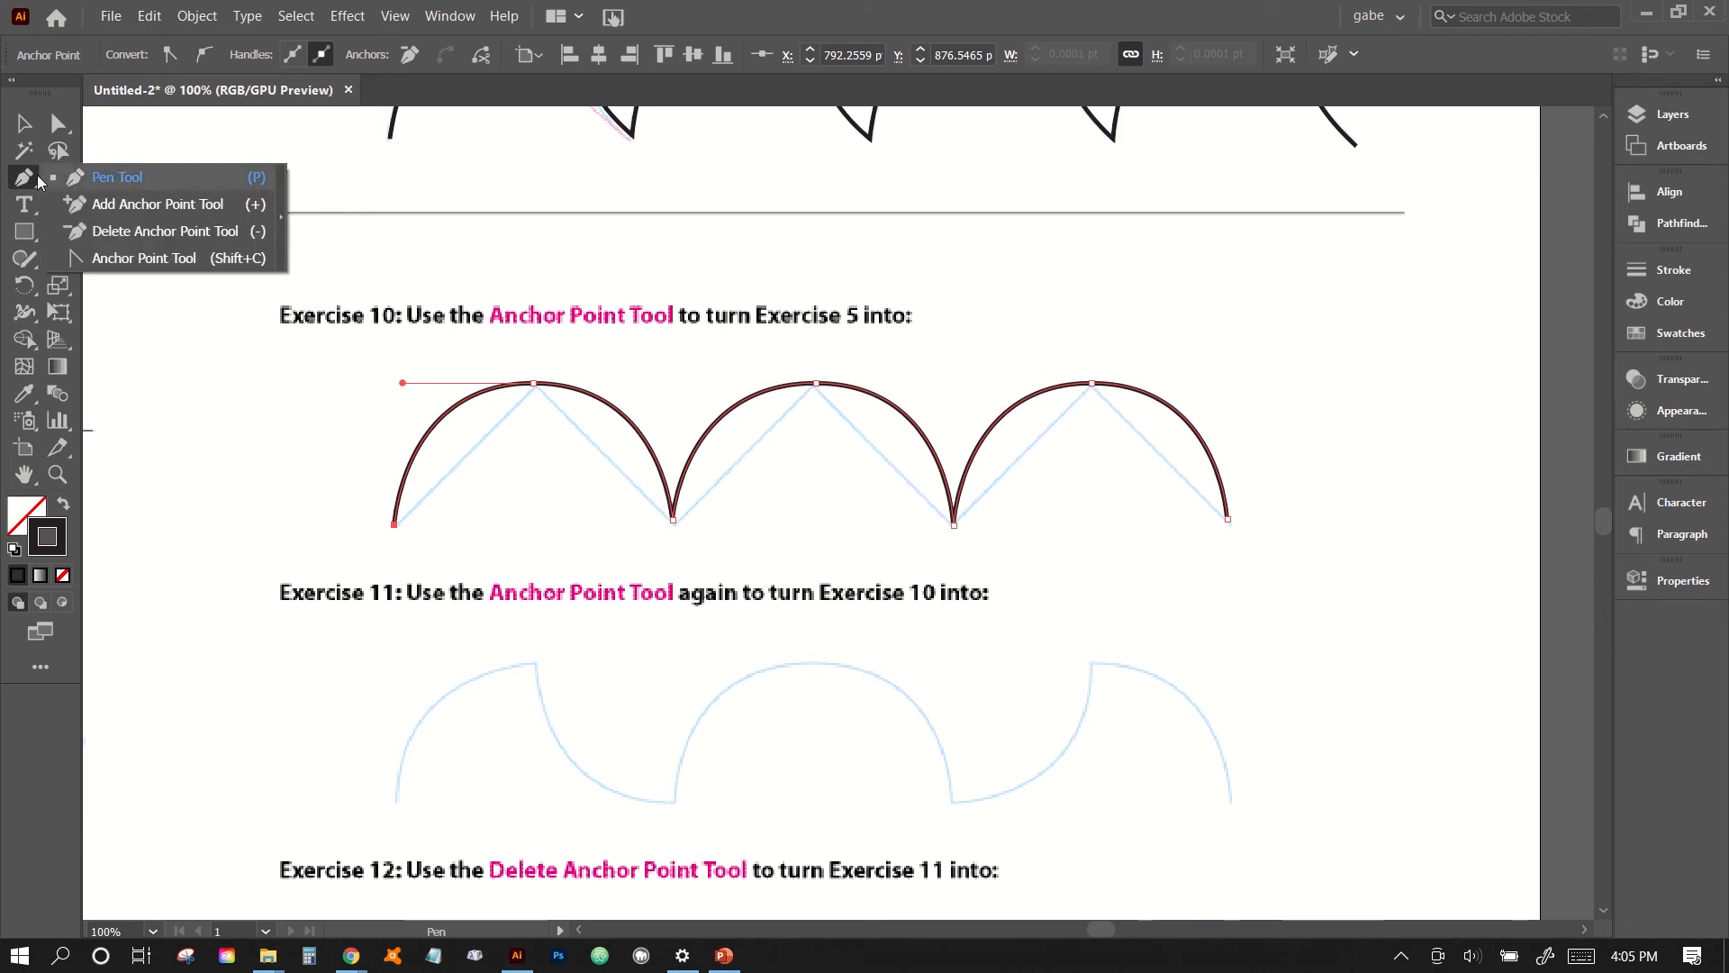
pyautogui.click(121, 258)
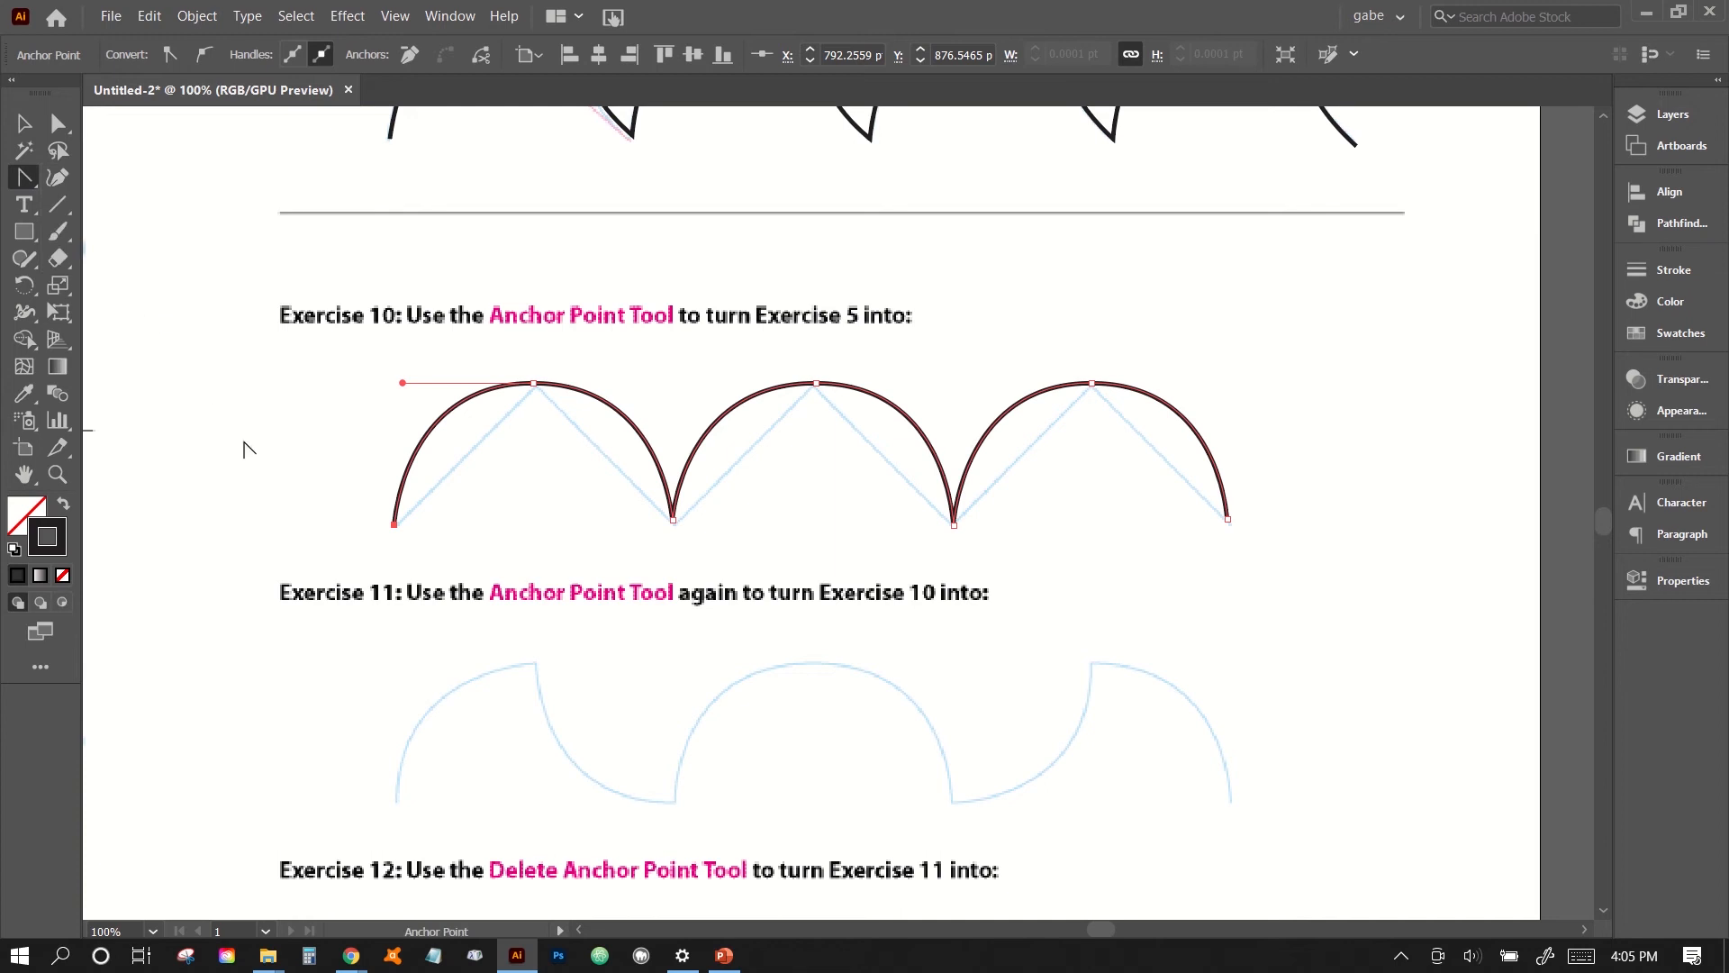
pyautogui.click(533, 382)
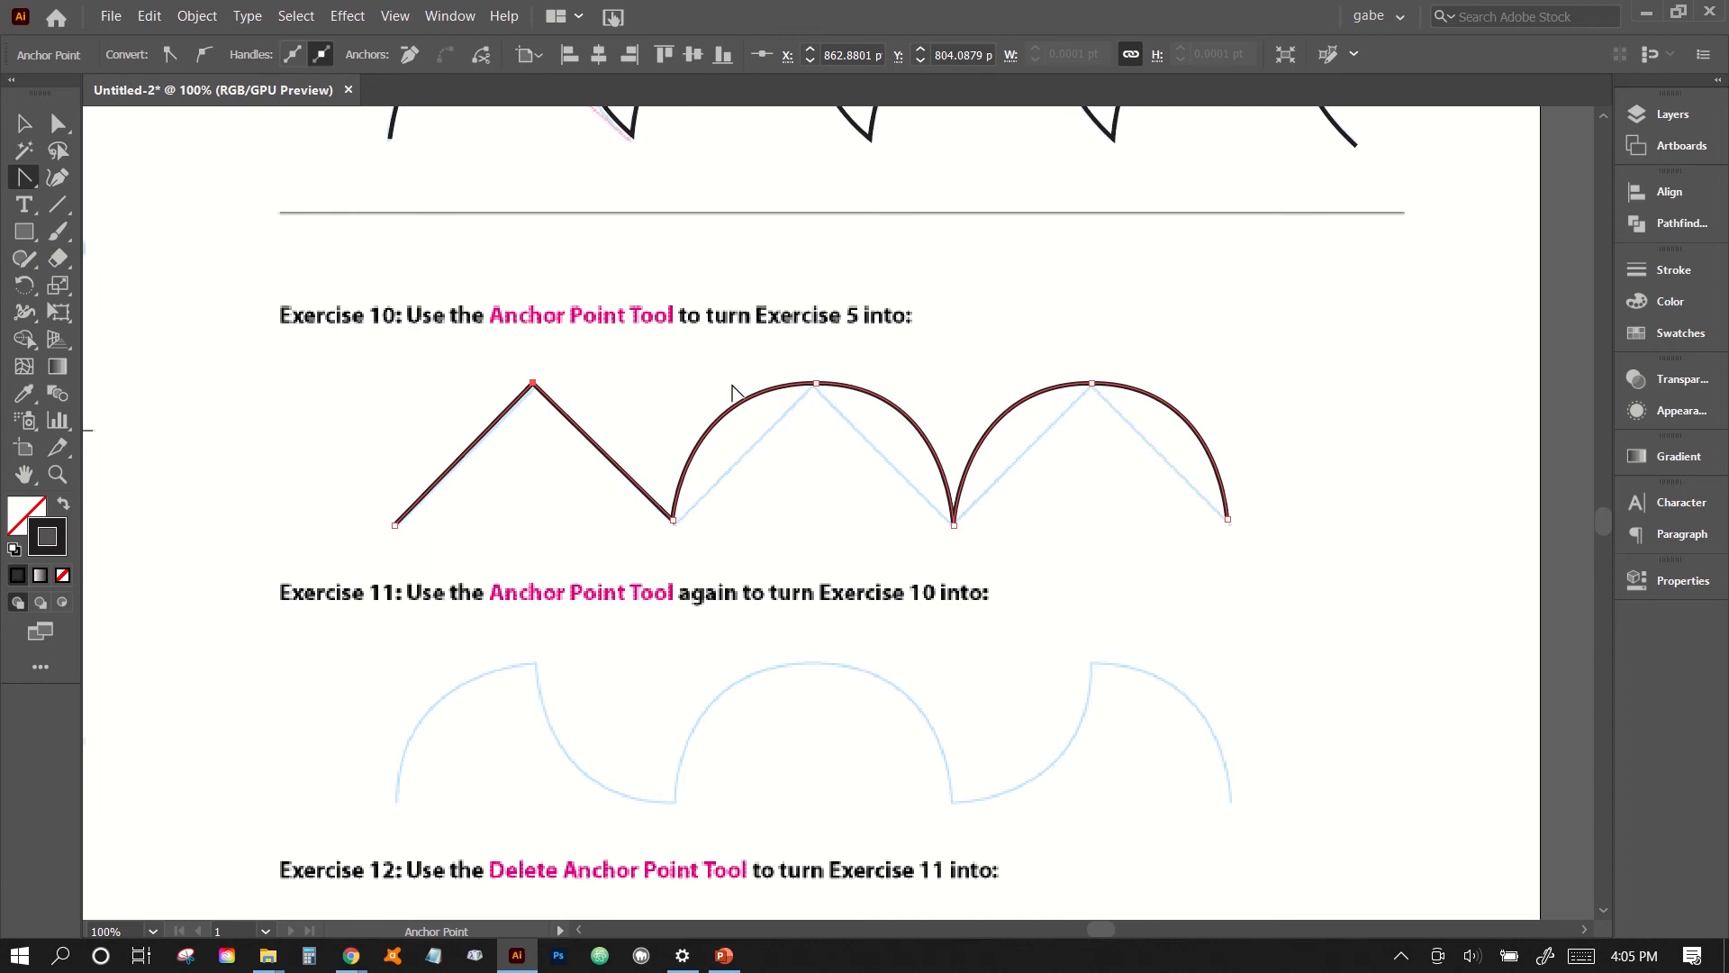
# - Select the peaks of the second and third arches individually and convert each into a sharp corner with the Anchor Point tool
pyautogui.click(58, 123)
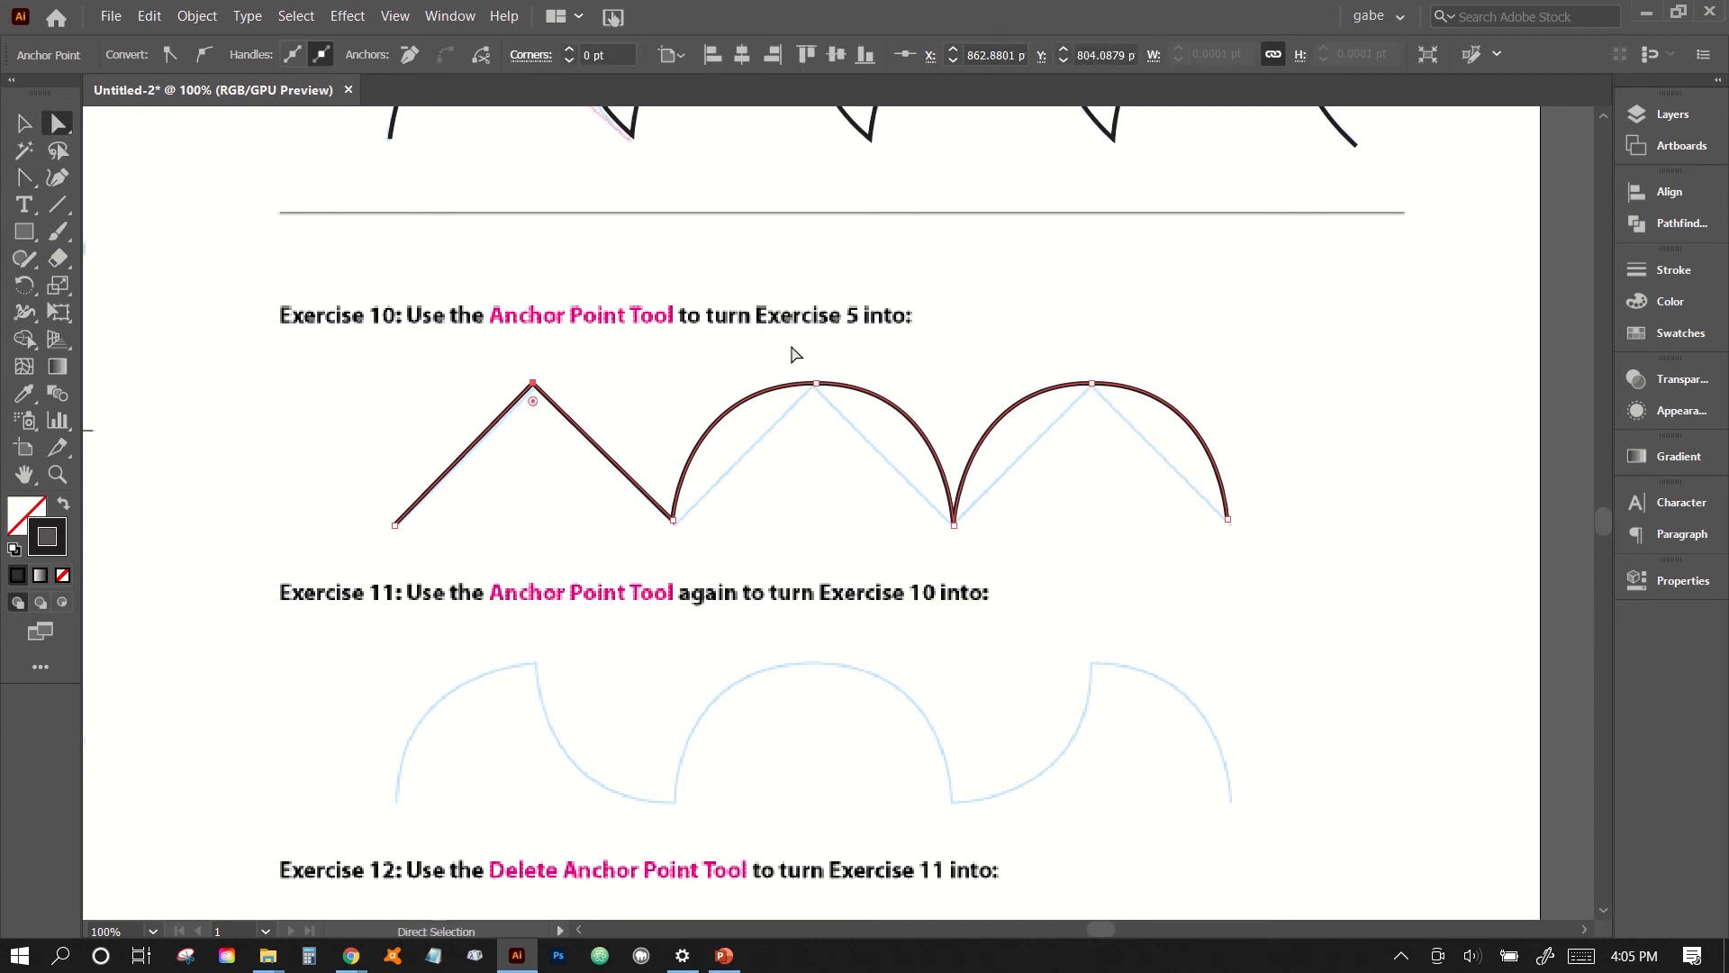
pyautogui.click(816, 384)
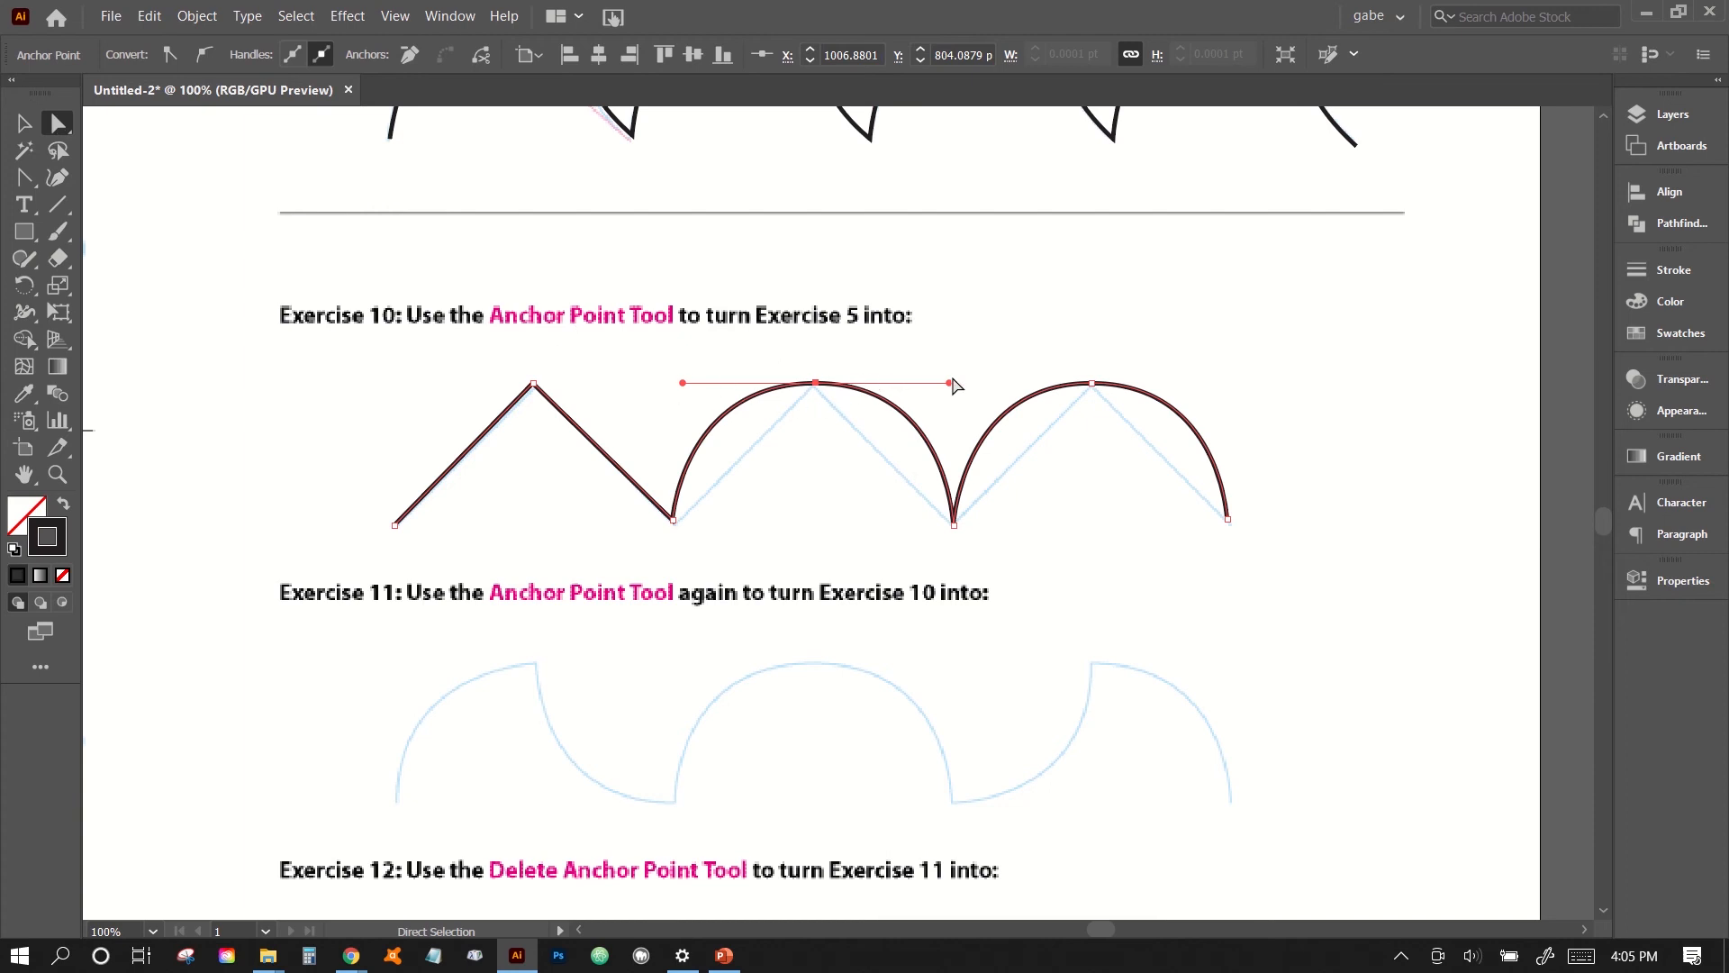
pyautogui.click(25, 178)
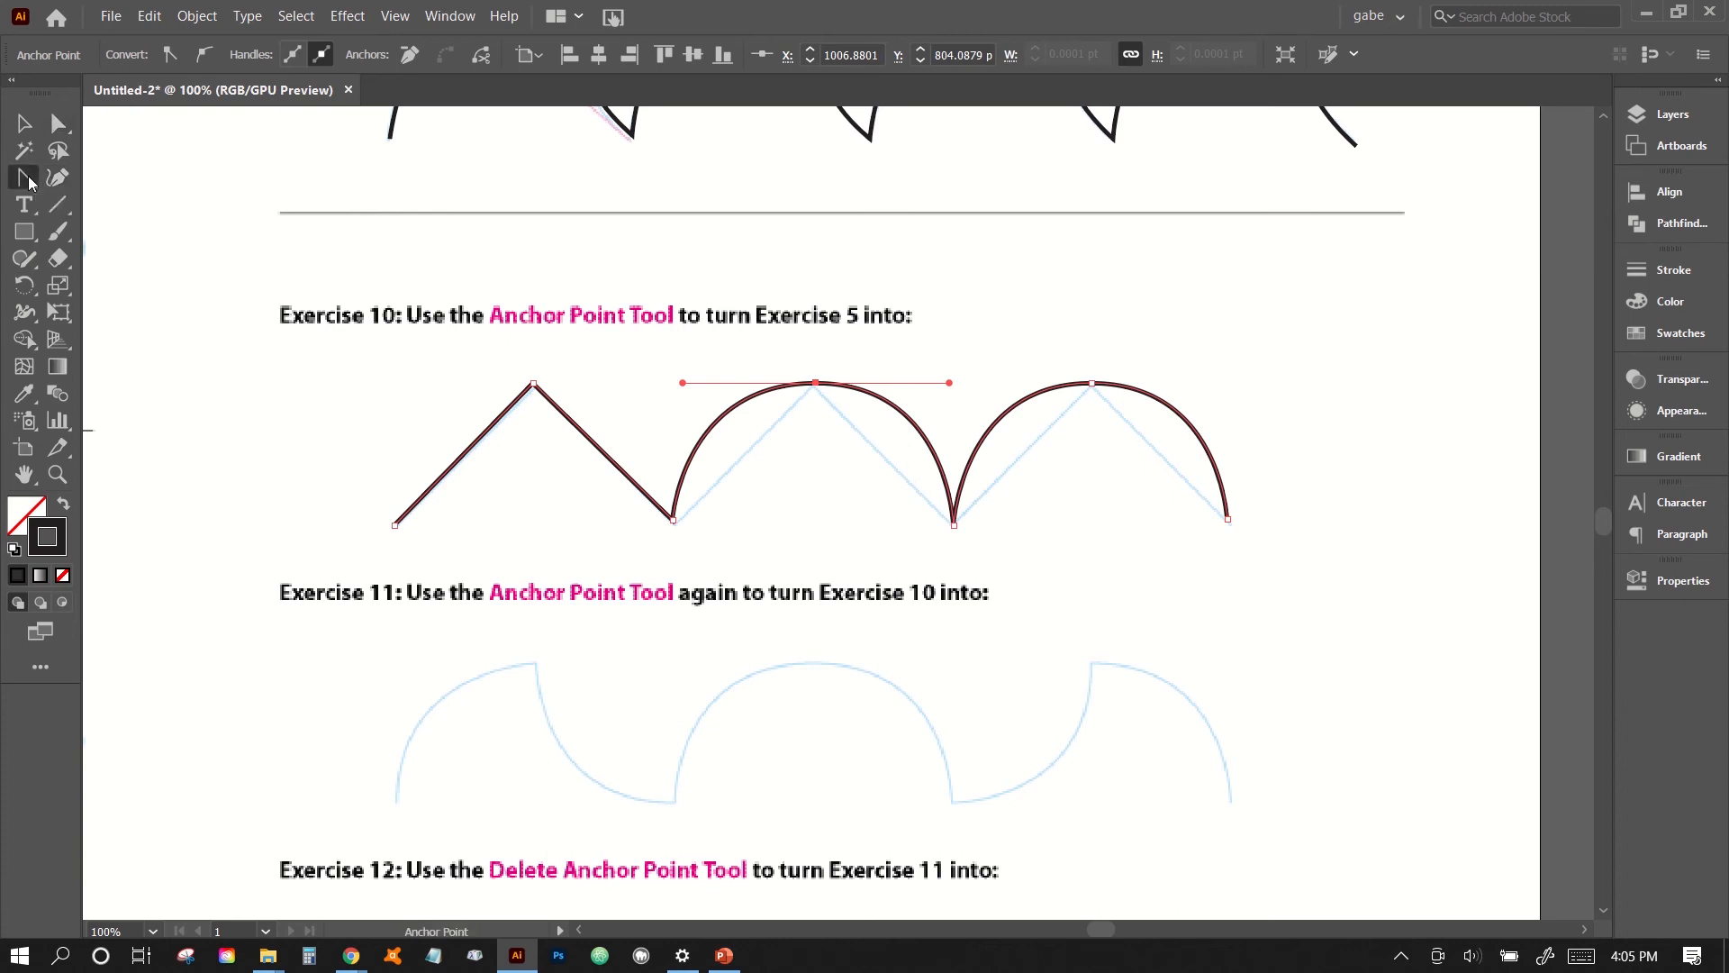
pyautogui.click(816, 383)
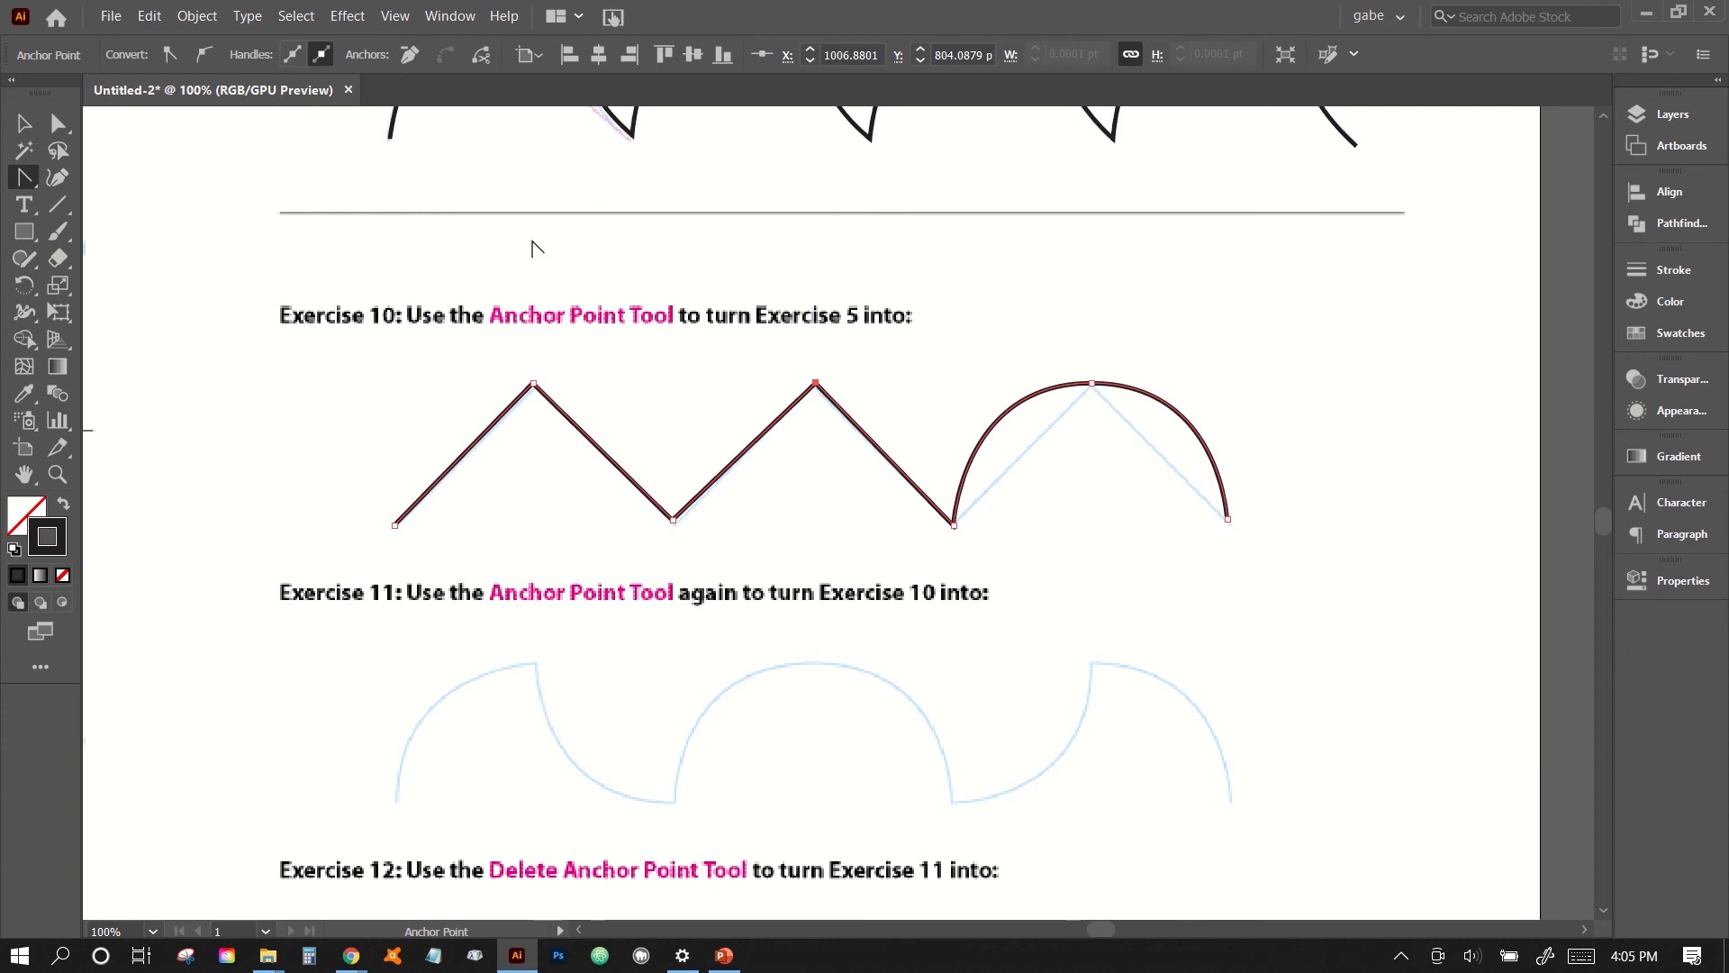
pyautogui.click(57, 123)
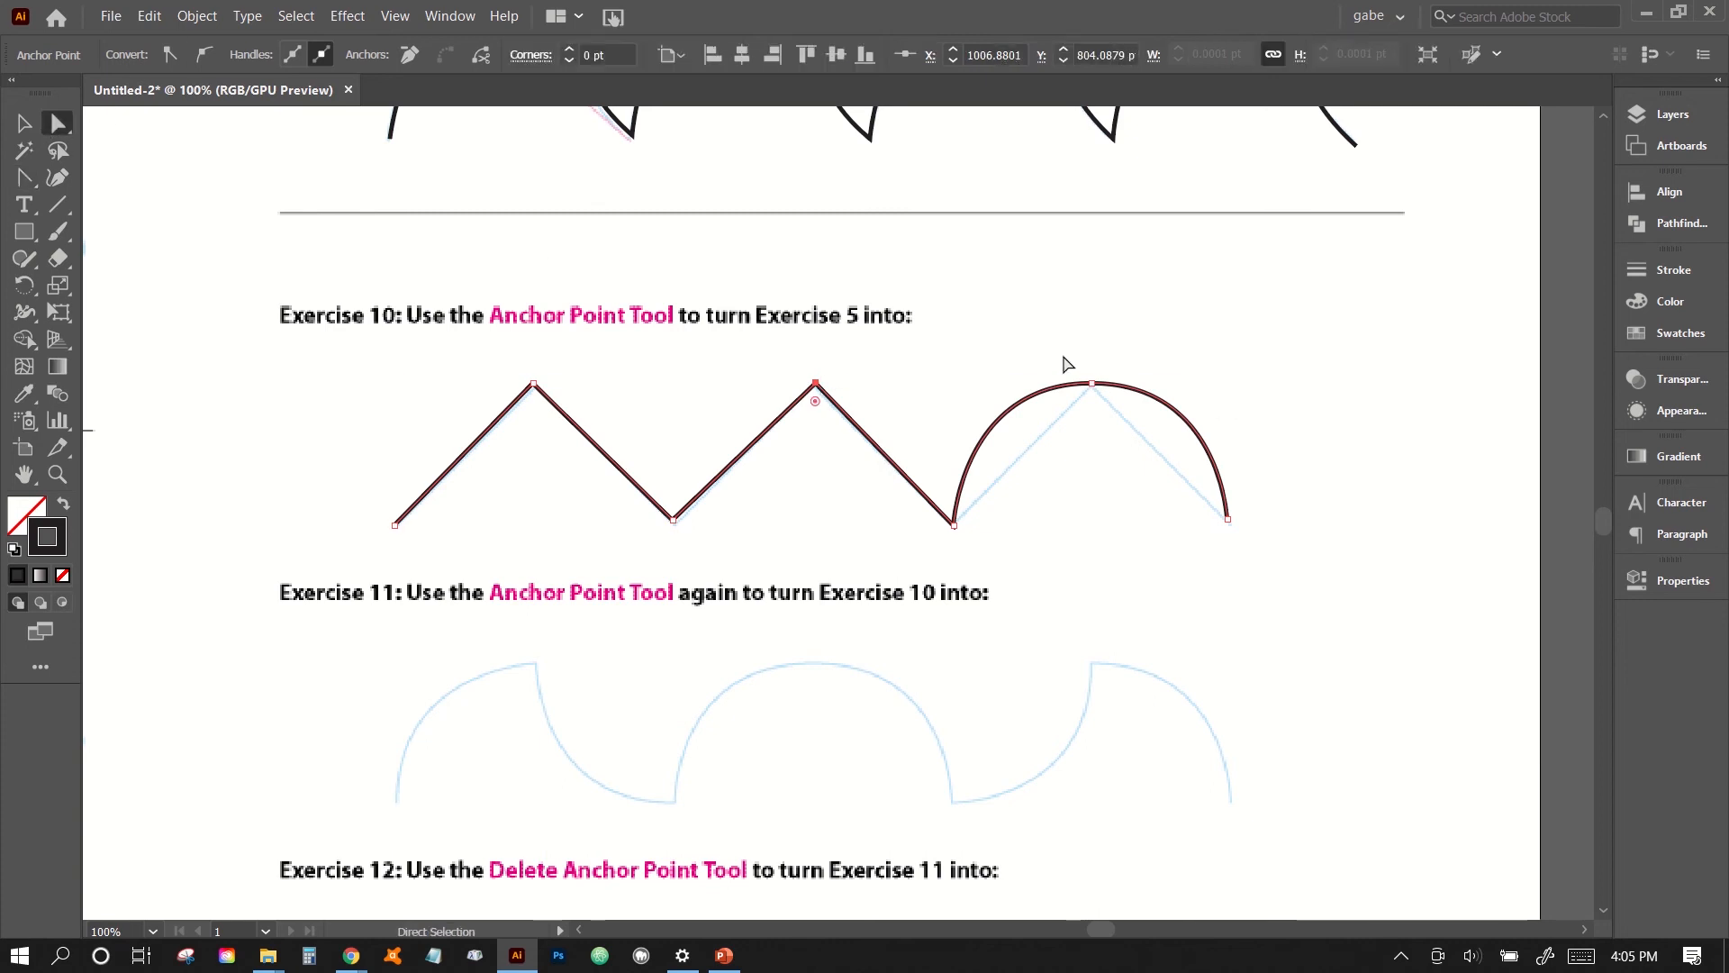
pyautogui.moveTo(1069, 364); pyautogui.dragTo(1146, 467)
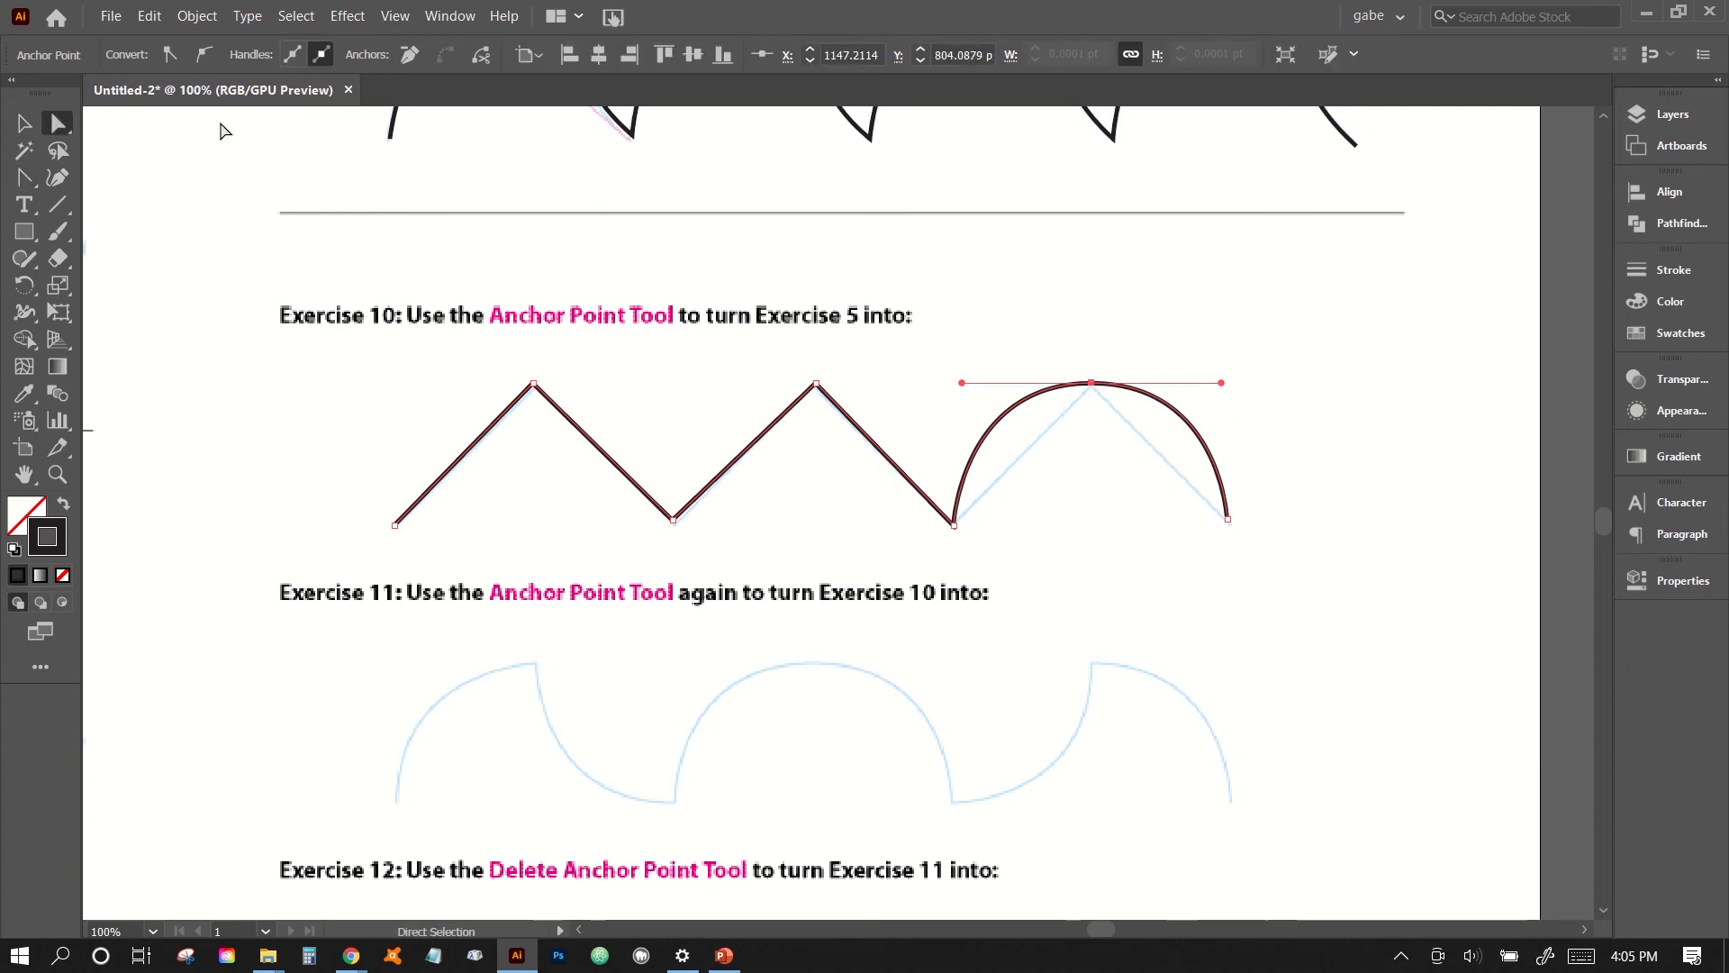
pyautogui.click(27, 178)
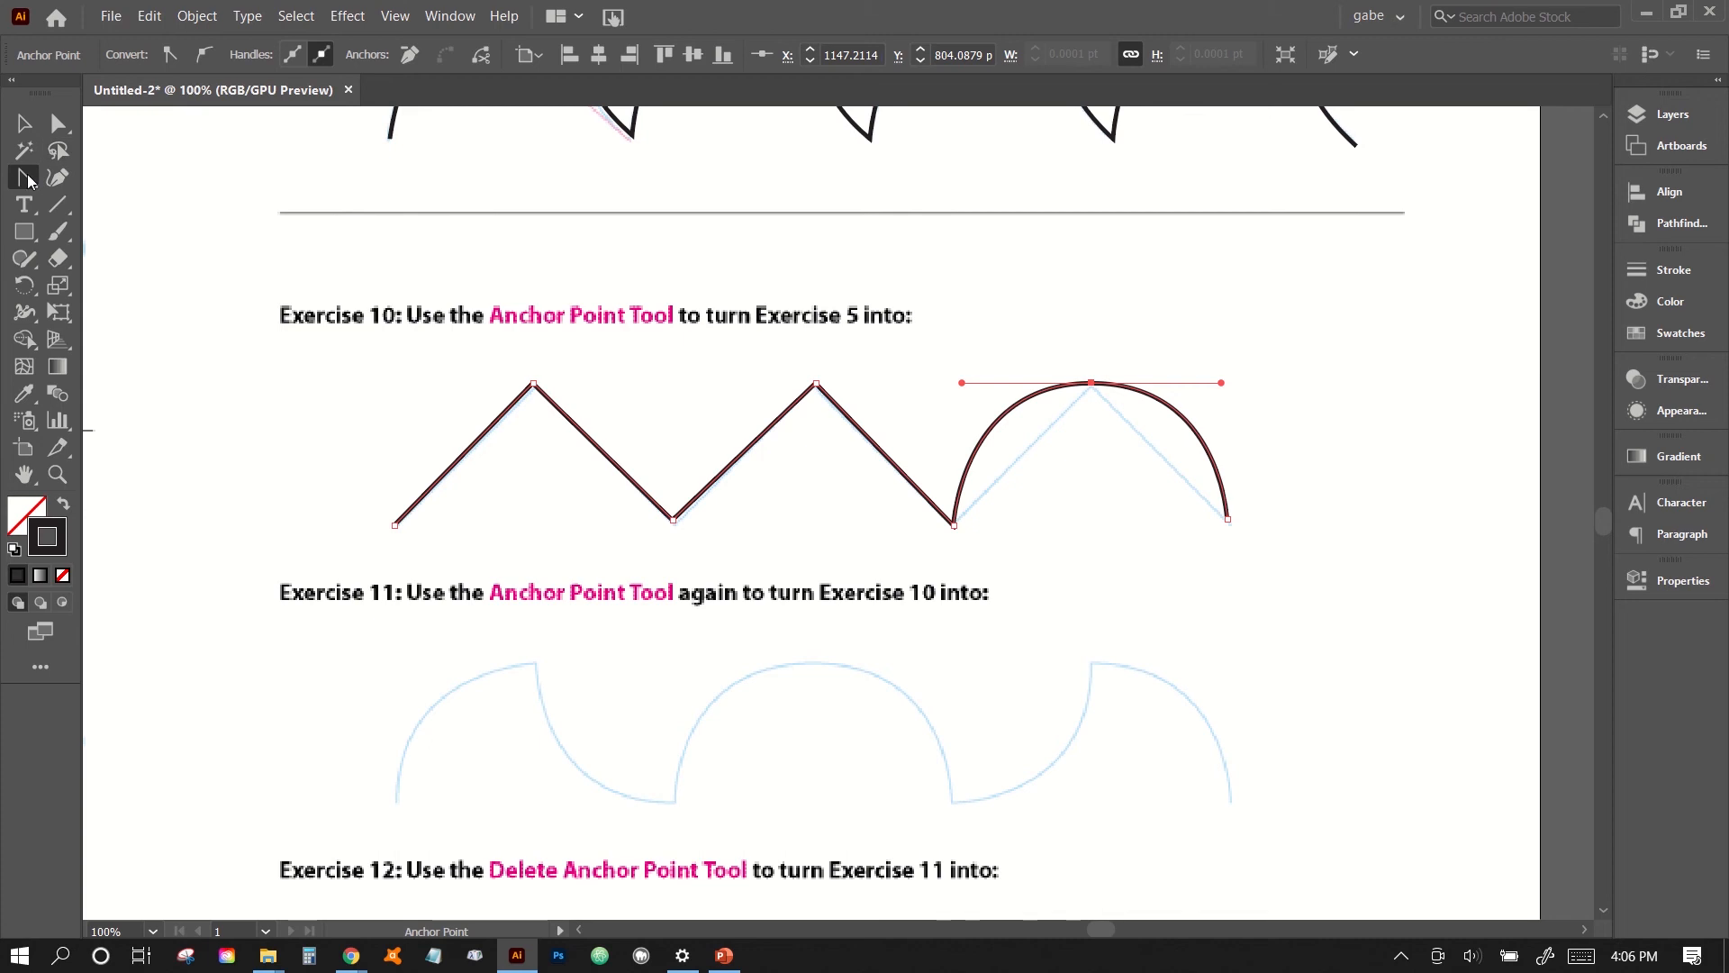
pyautogui.click(1092, 385)
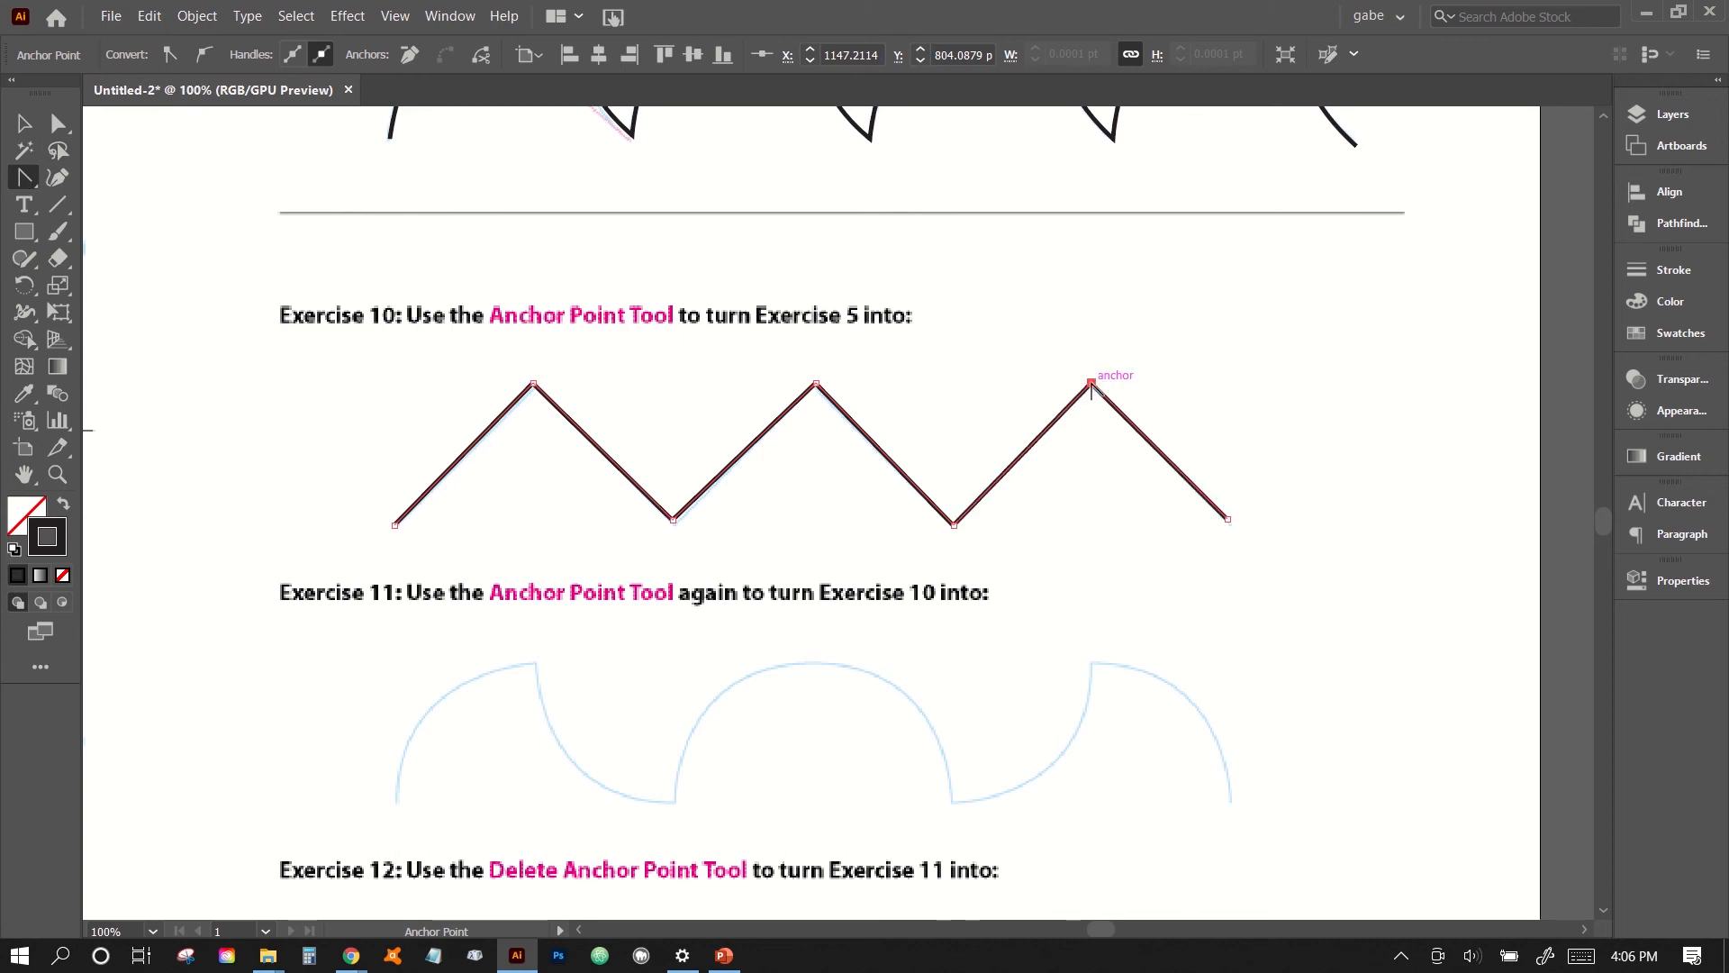
# - Undo the corner conversions at all three arch peaks and deselect the path
pyautogui.hotkey('ctrl', 'z')
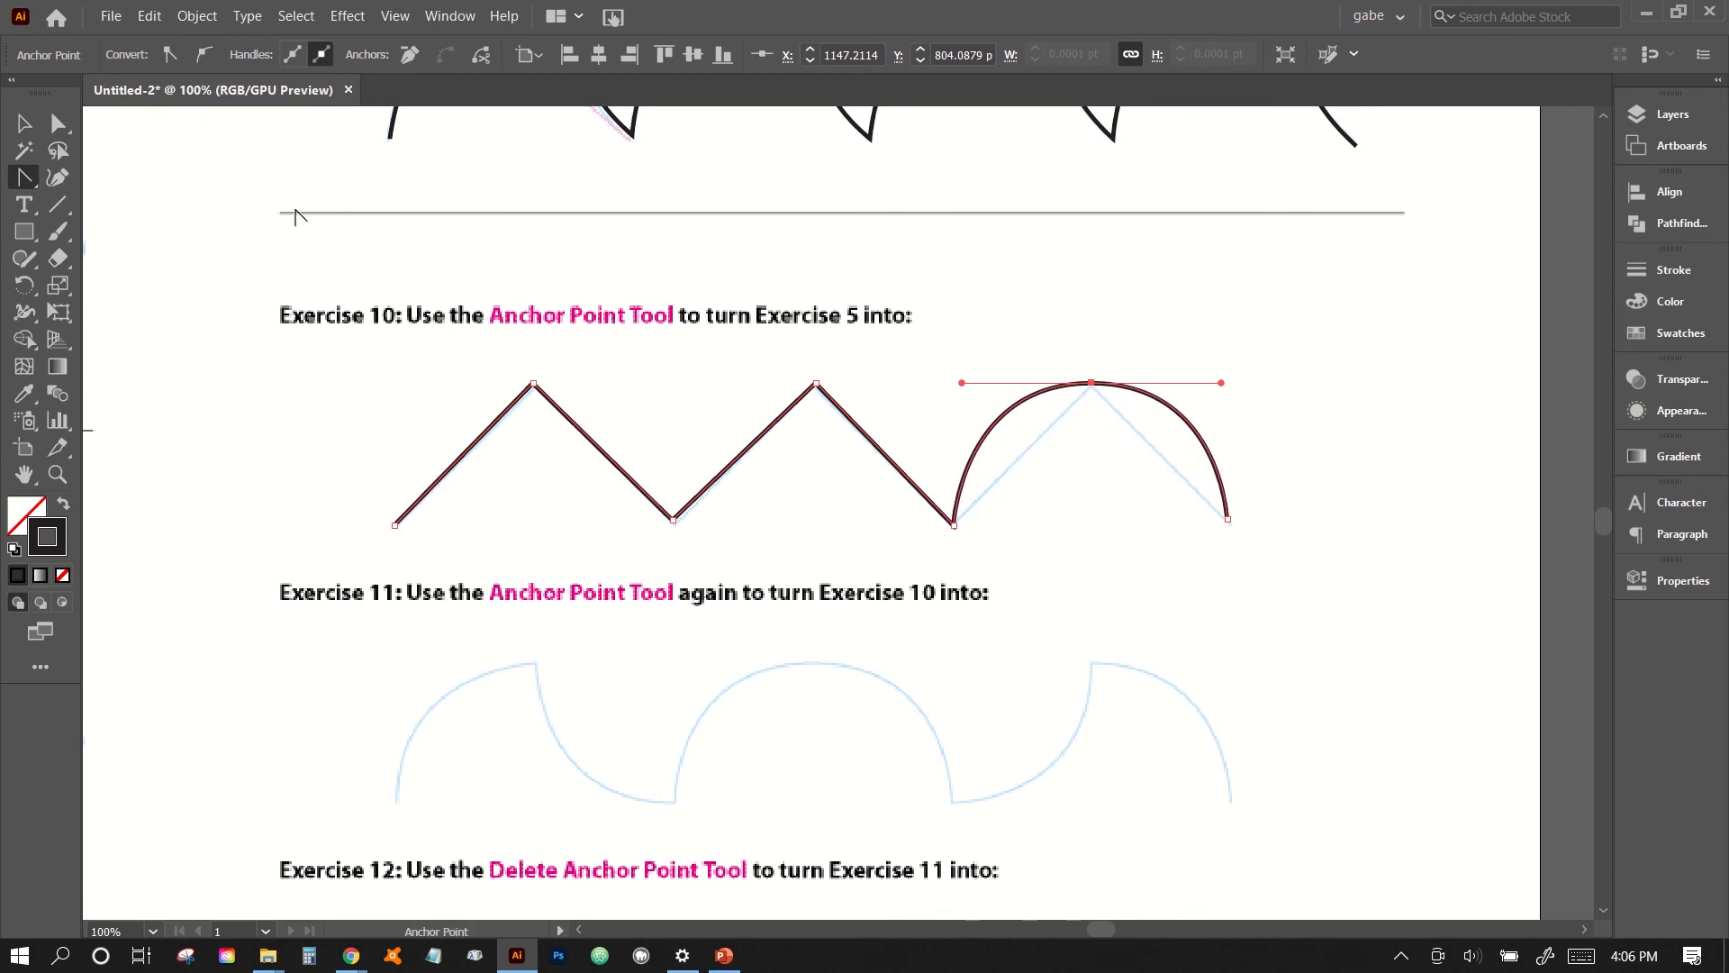
pyautogui.moveTo(816, 382); pyautogui.dragTo(947, 383)
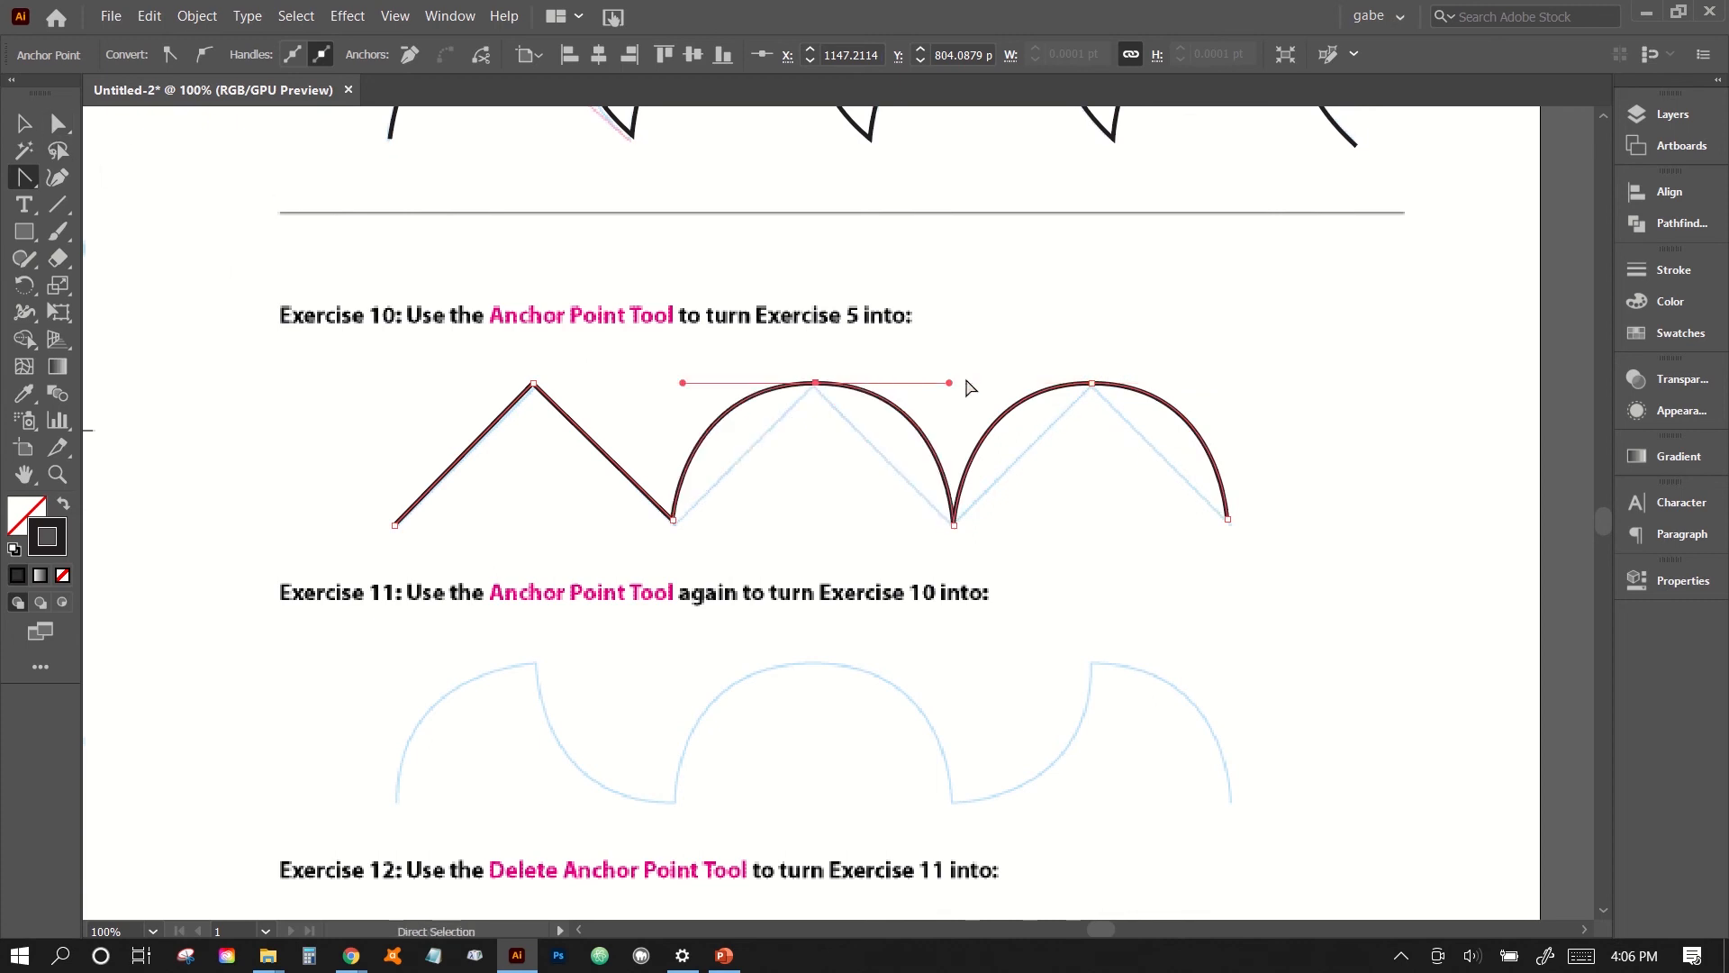
pyautogui.moveTo(534, 383); pyautogui.dragTo(664, 382)
pyautogui.keyDown('ctrl'); pyautogui.click(317, 502); pyautogui.keyUp('ctrl')
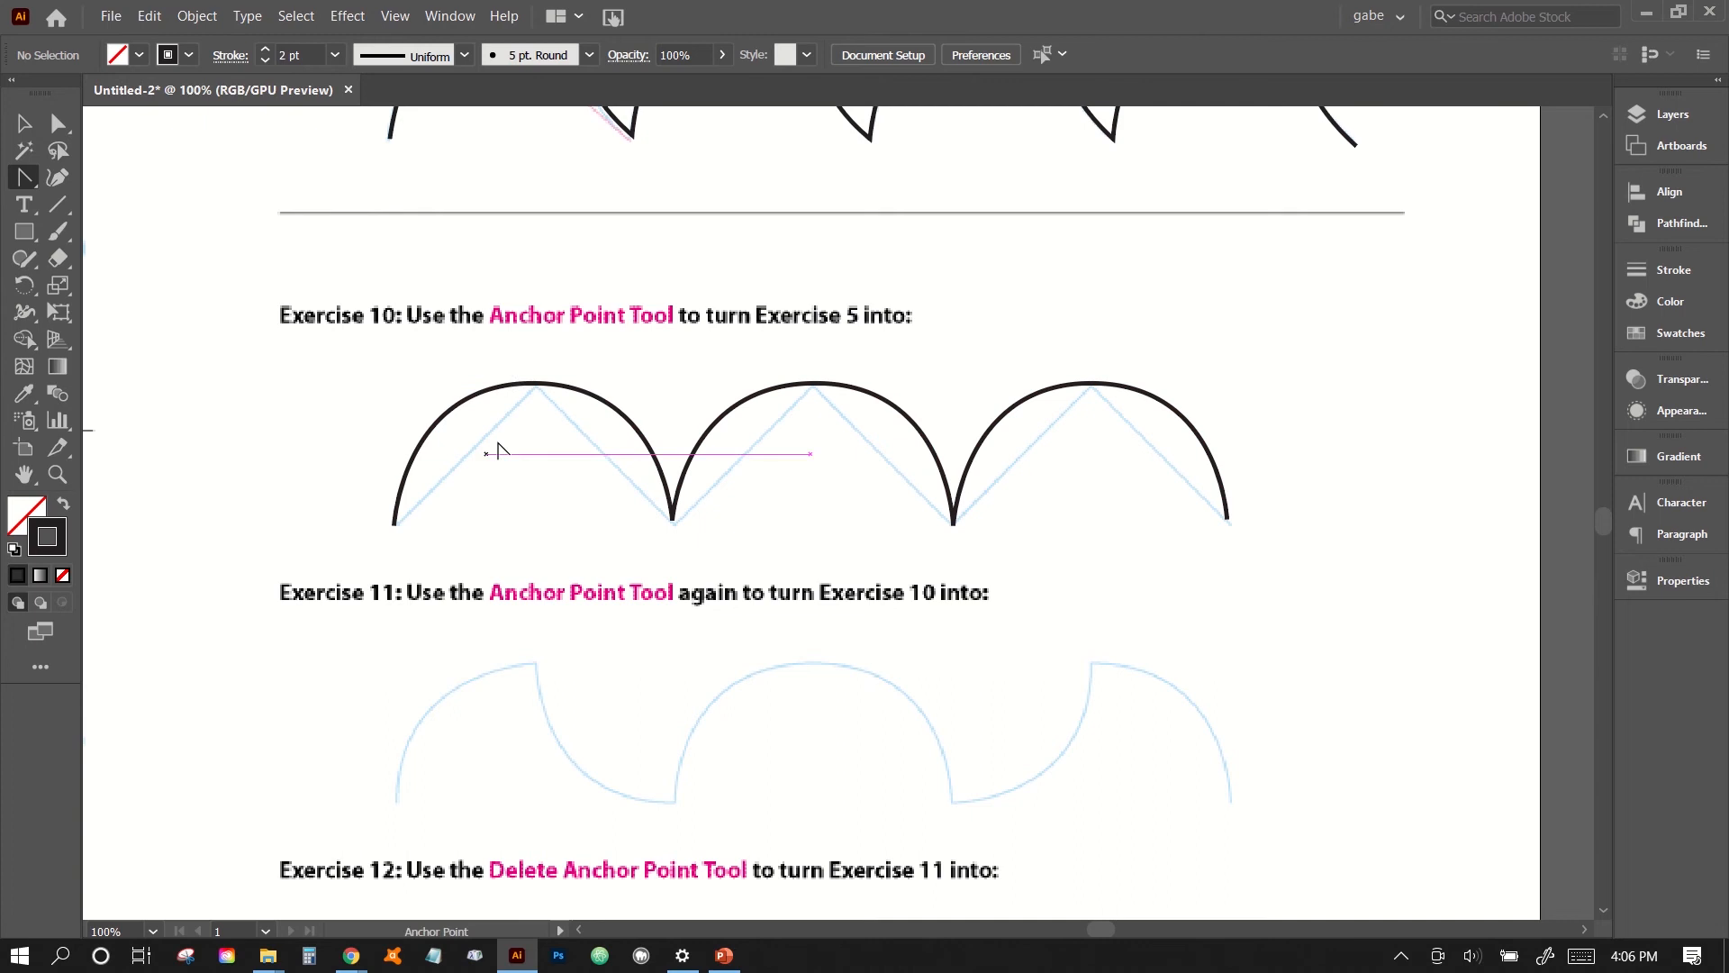
# - Convert the peaks of all three Exercise 10 arches into sharp corners with the Anchor Point tool and deselect the path
pyautogui.click(534, 382)
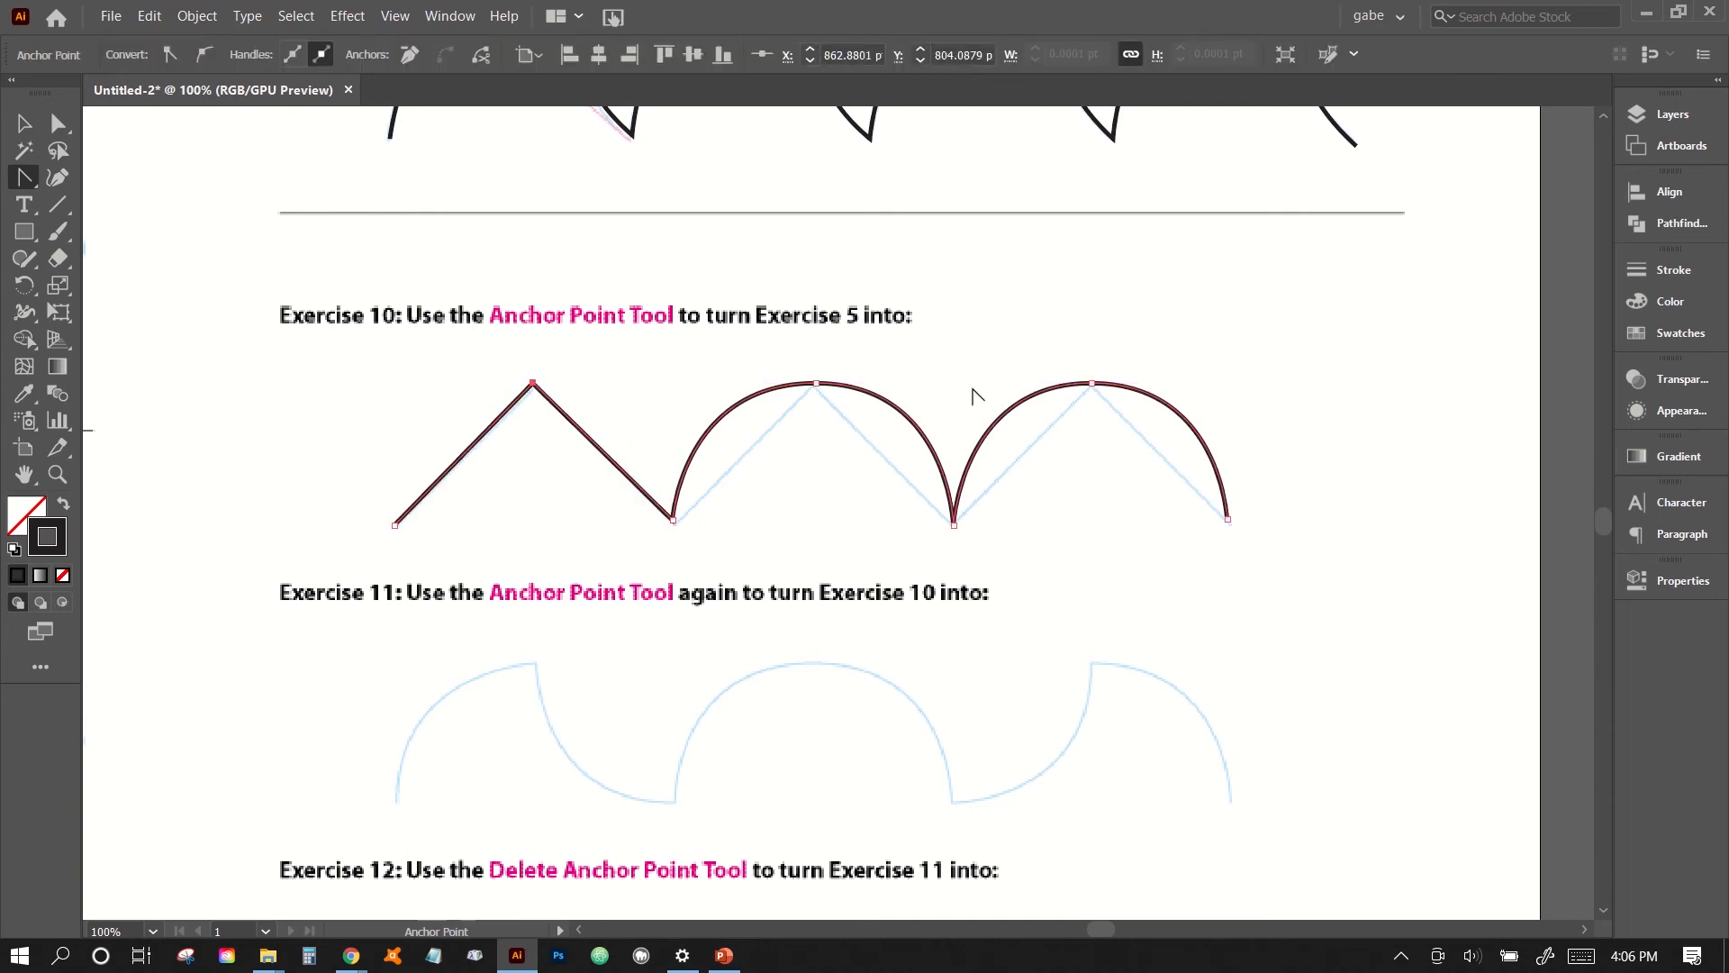
pyautogui.click(816, 384)
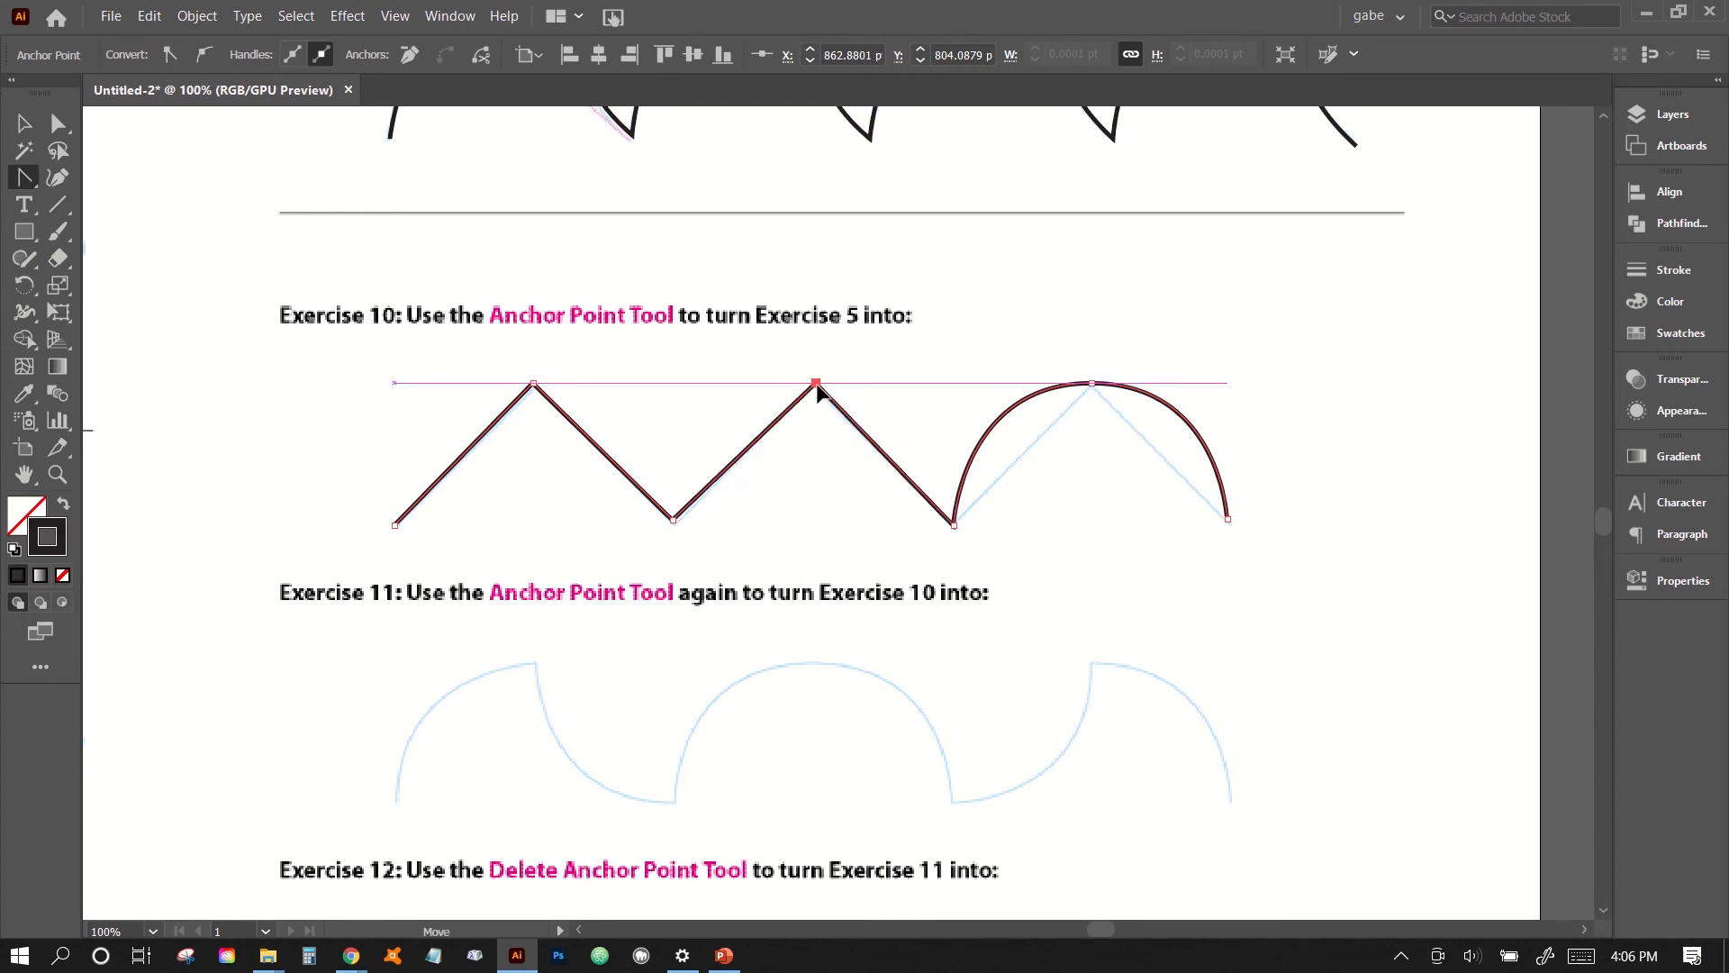
pyautogui.click(1092, 385)
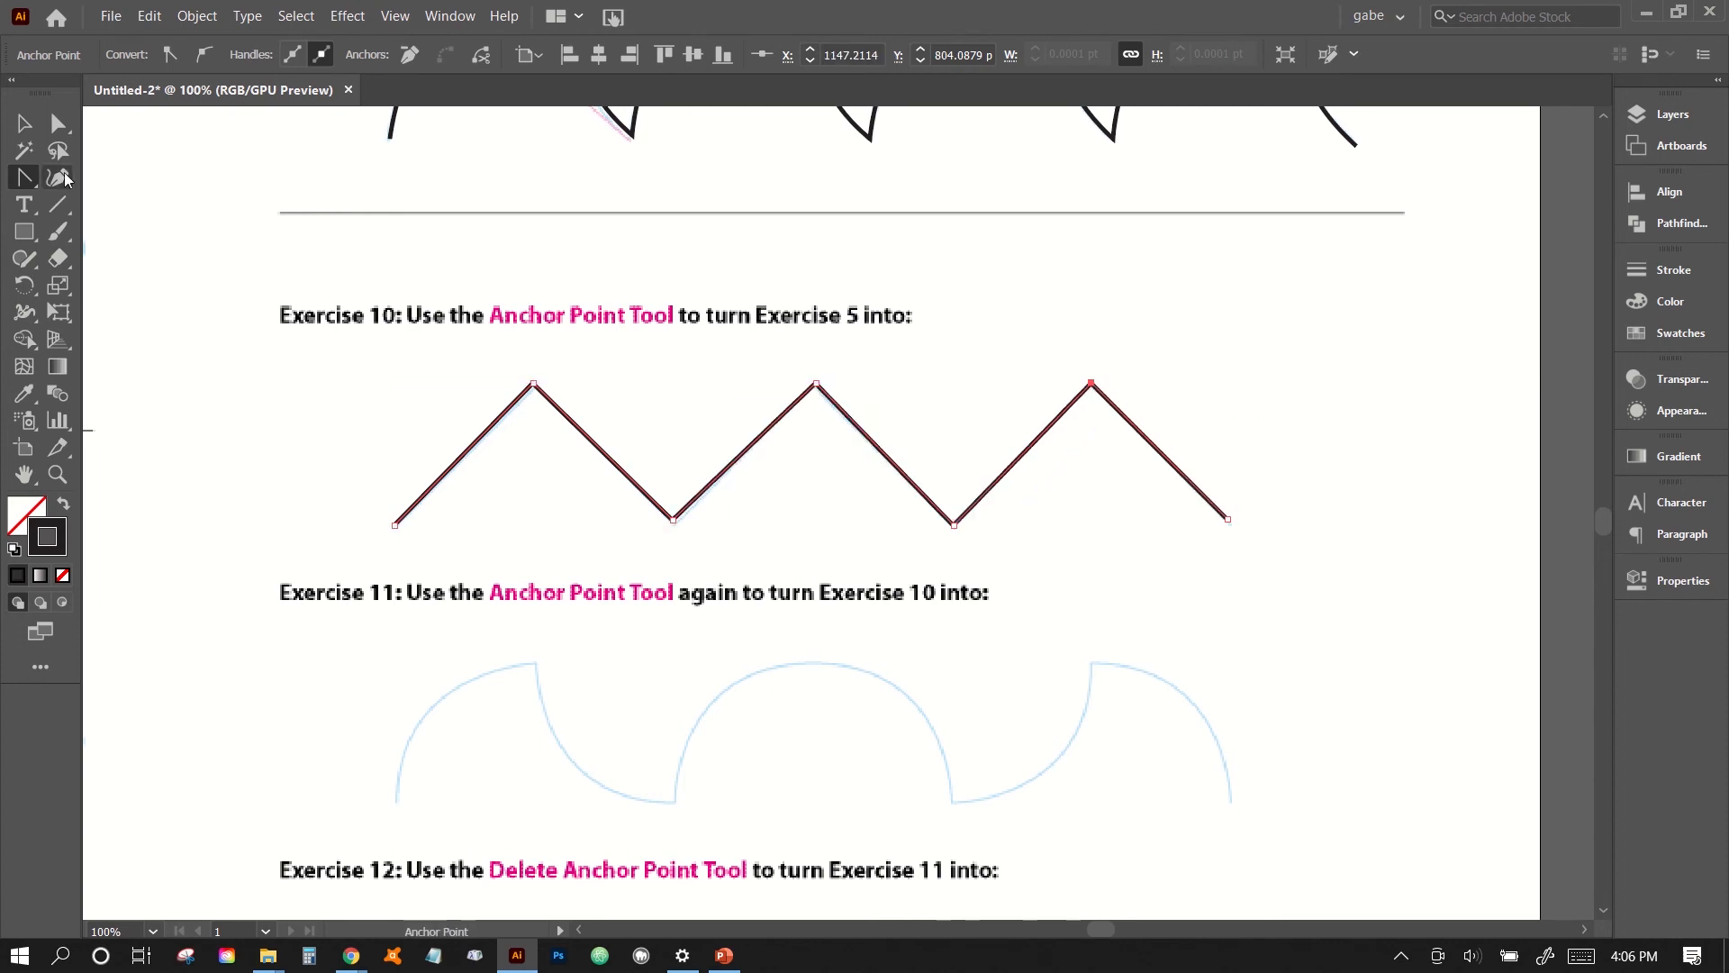
pyautogui.click(24, 124)
pyautogui.click(274, 315)
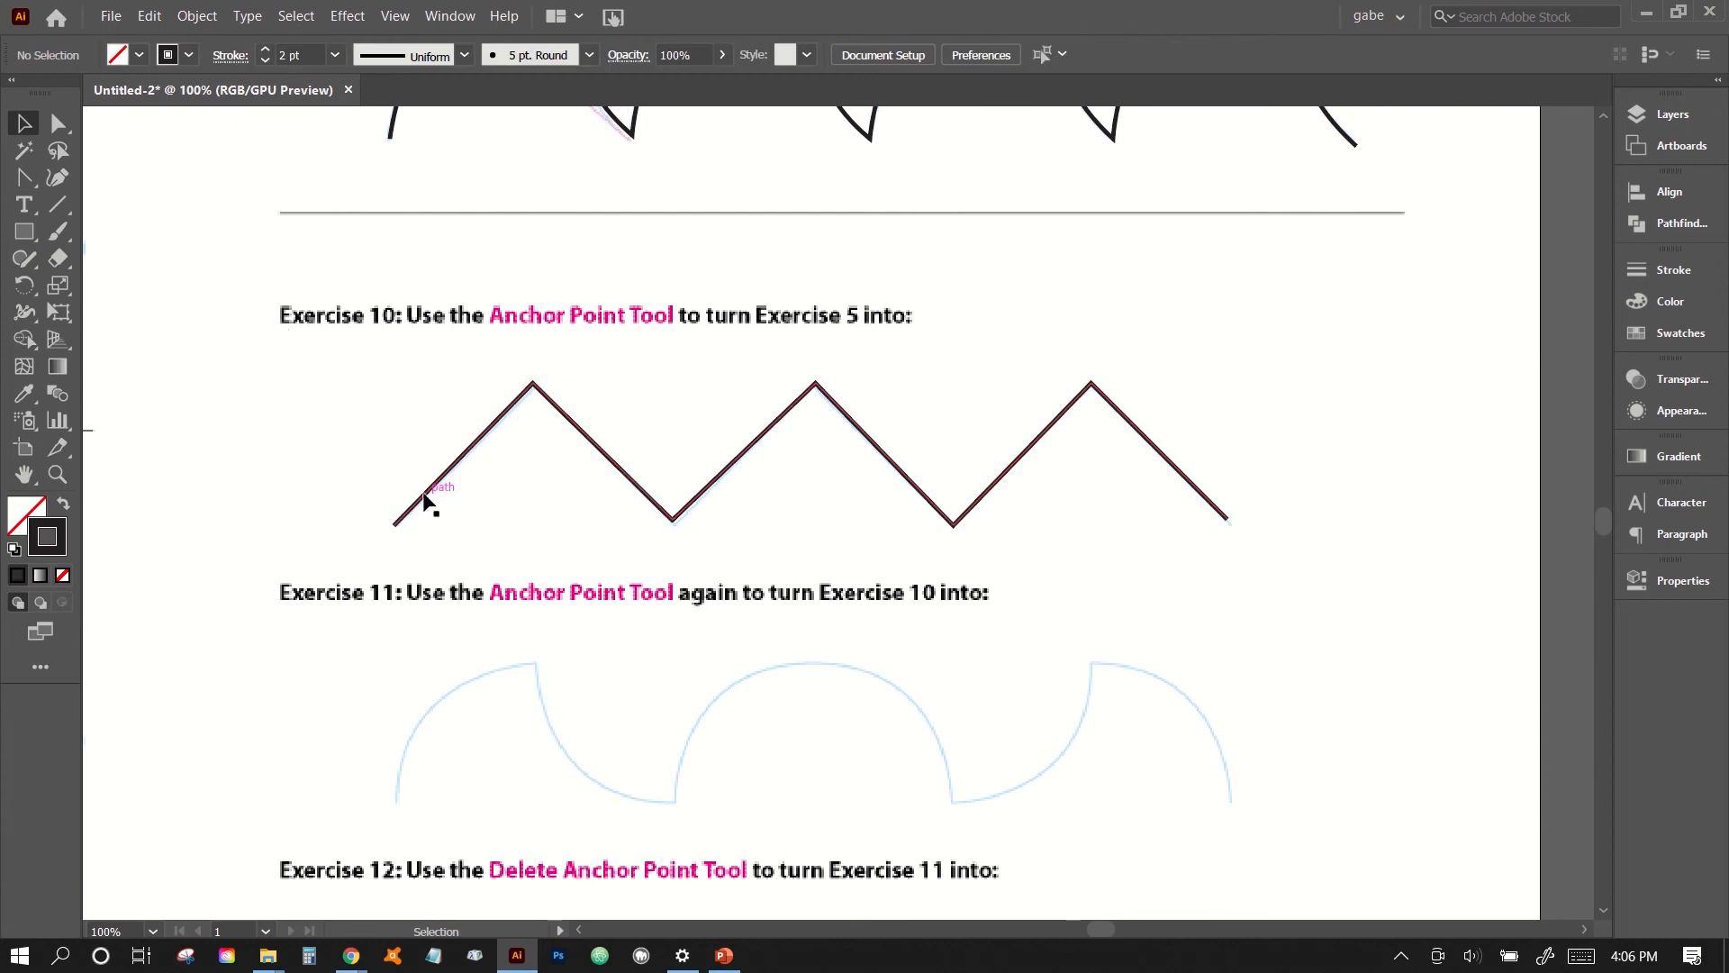
# - Duplicate the Exercise 10 zigzag straight down onto the Exercise 11 guide
pyautogui.scroll(-4, 428, 503)
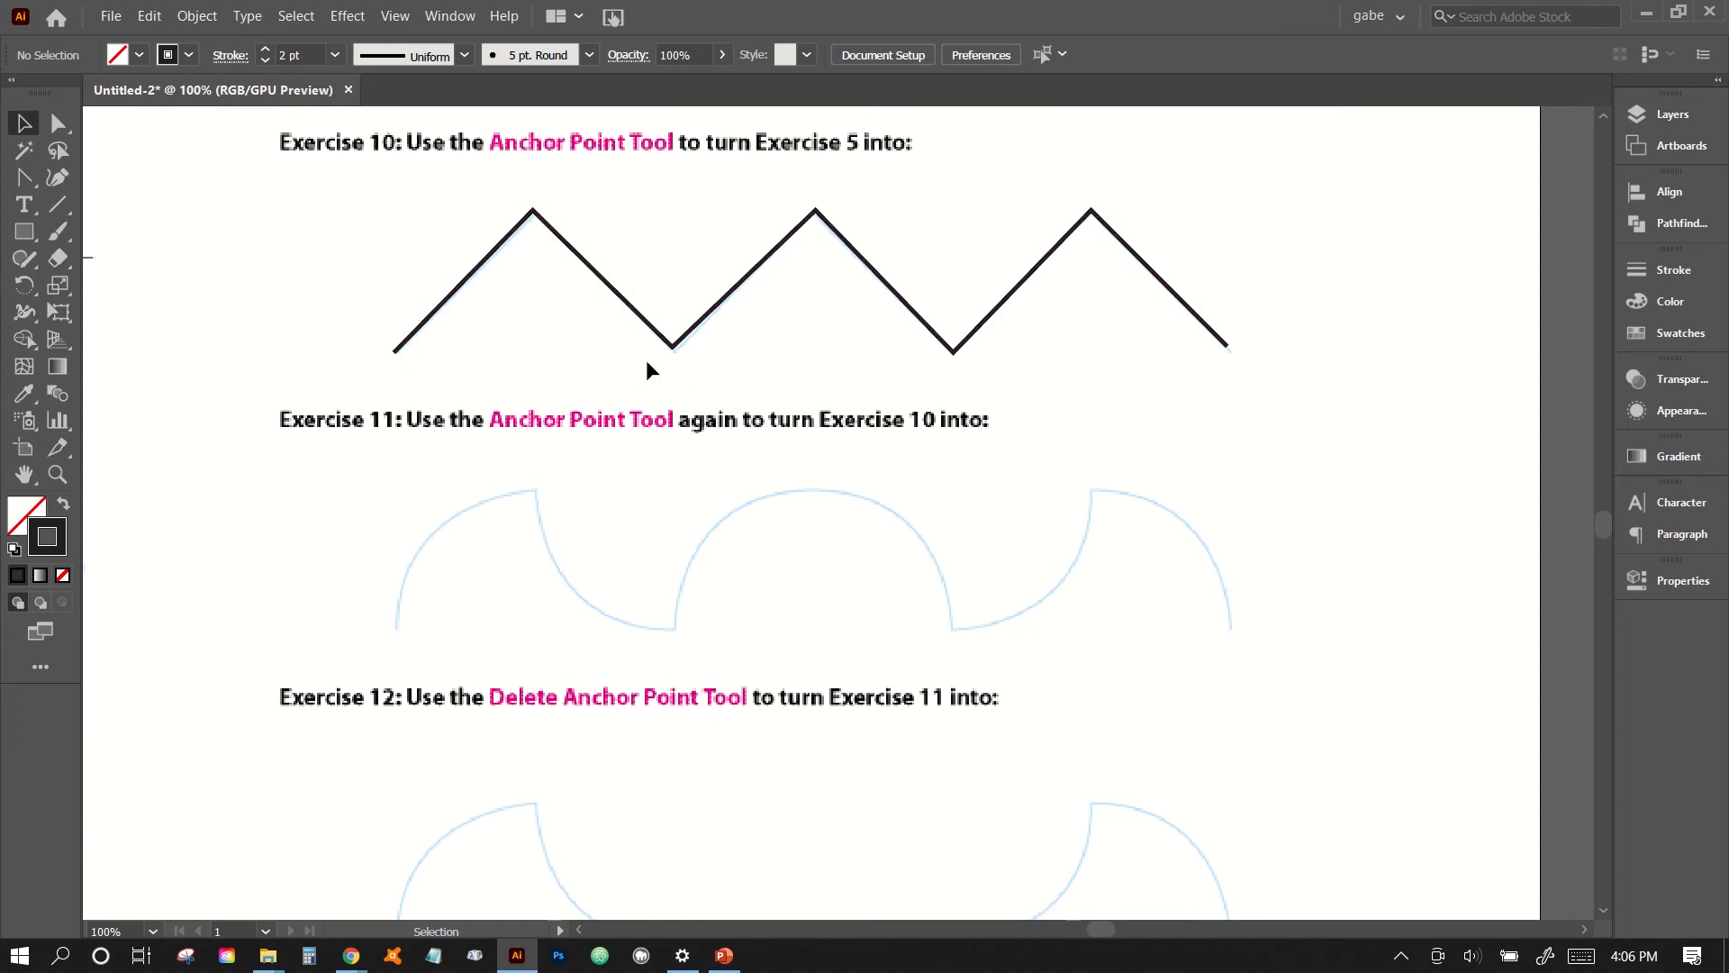
pyautogui.moveTo(668, 343); pyautogui.dragTo(641, 550)
pyautogui.hotkey('ctrl', 'z')
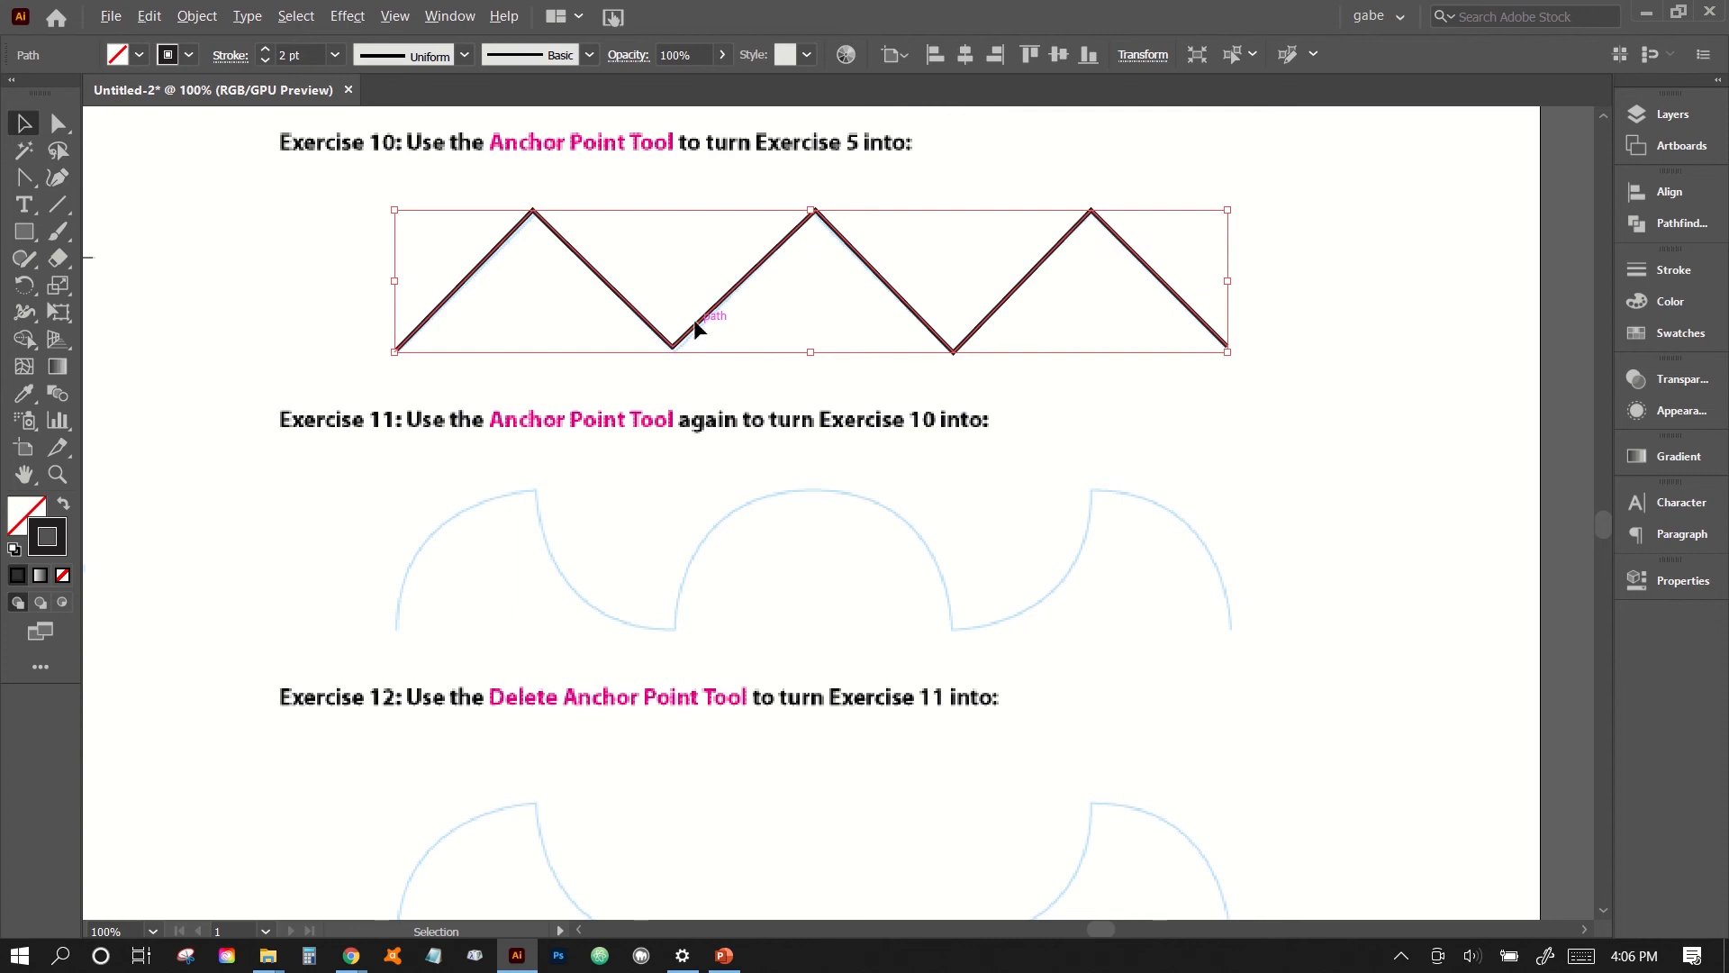
pyautogui.moveTo(693, 319); pyautogui.dragTo(703, 610)
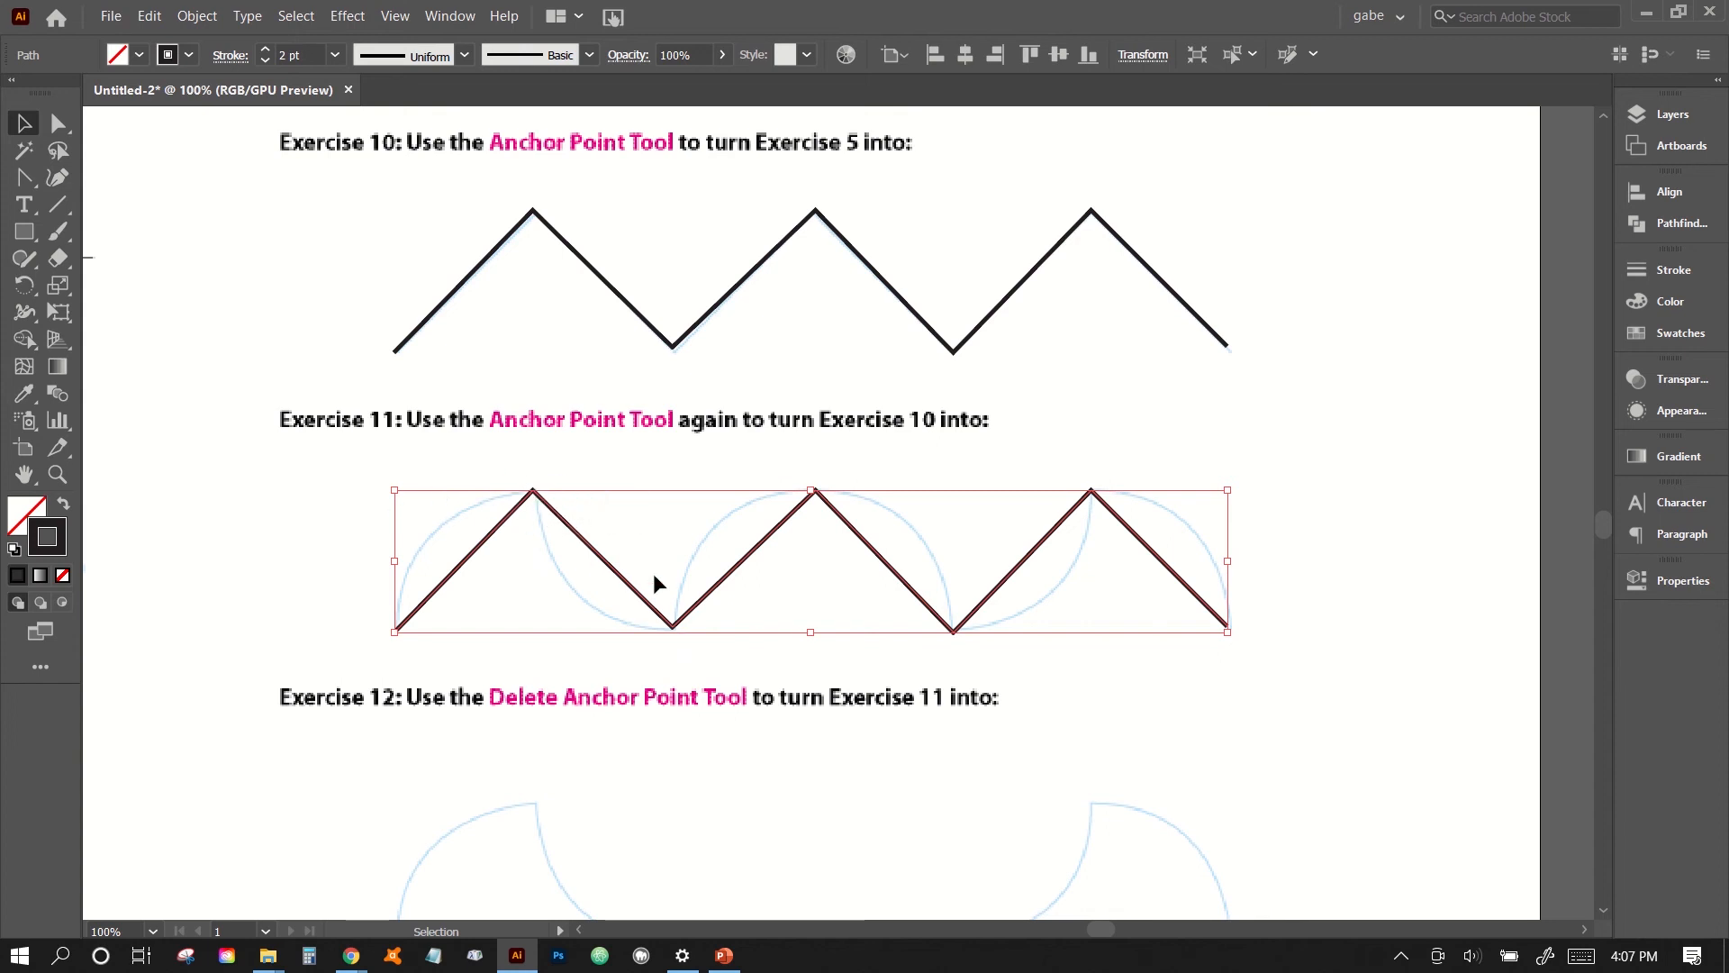
# - Round the copied zigzag's first peak with horizontal handles using the Anchor Point tool, and swing its right handle down to follow the guide's inward curve
pyautogui.click(25, 179)
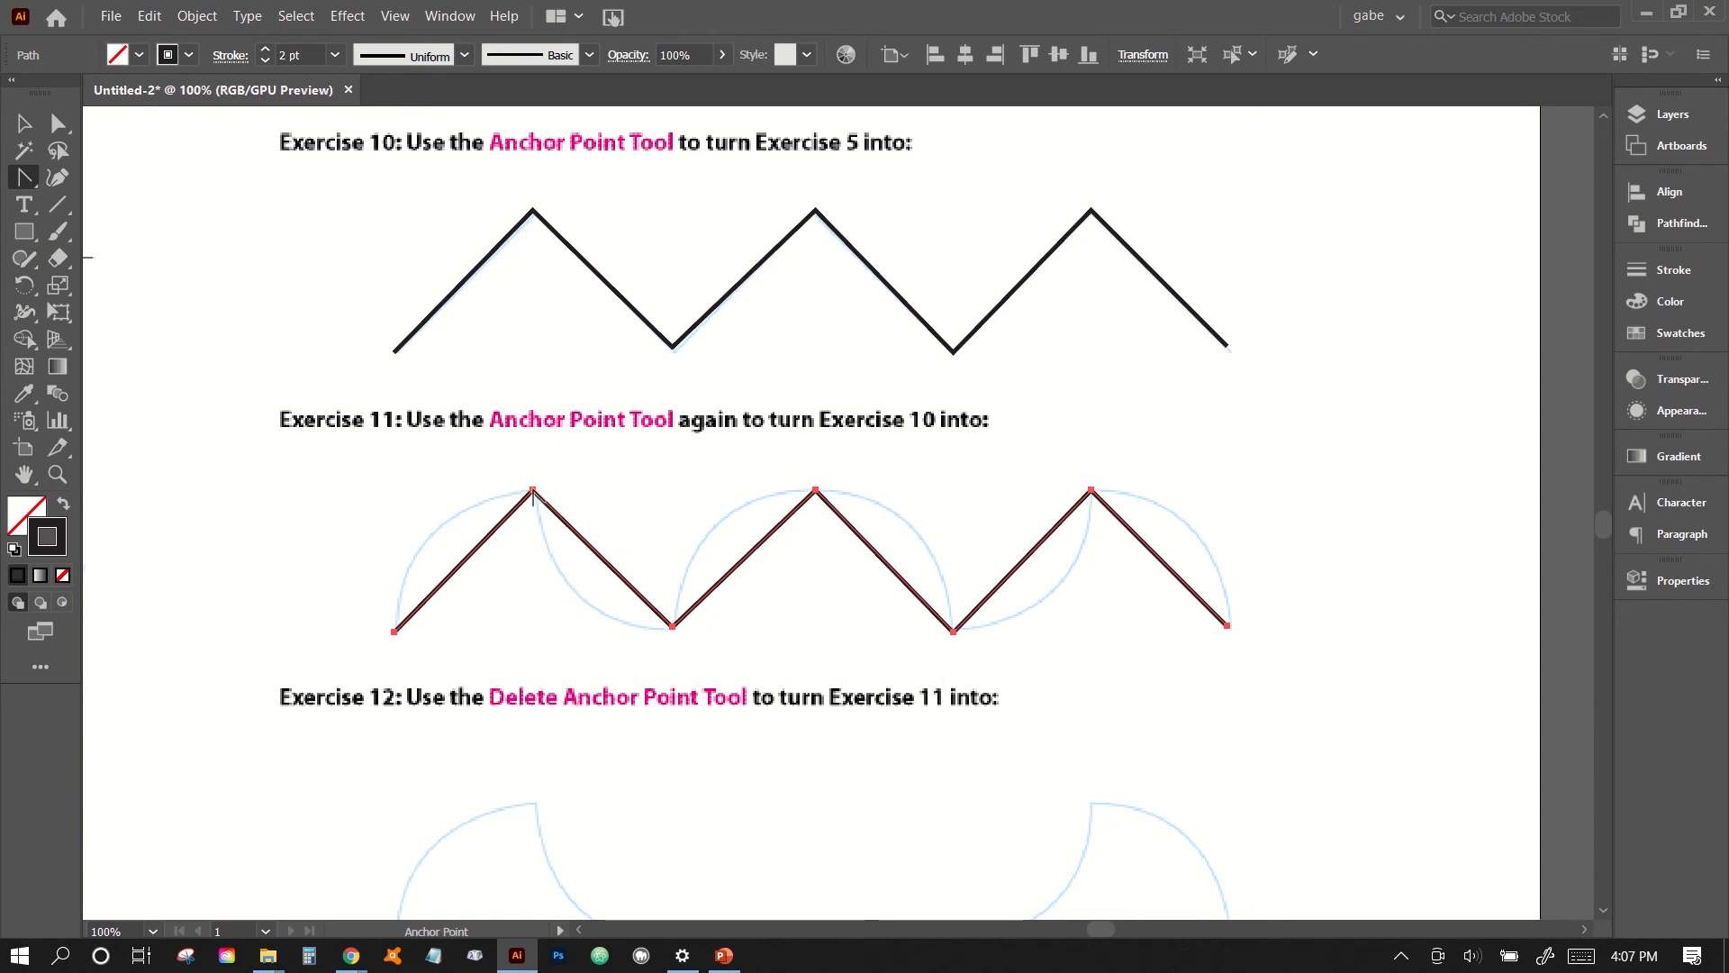
pyautogui.moveTo(533, 491); pyautogui.dragTo(662, 484)
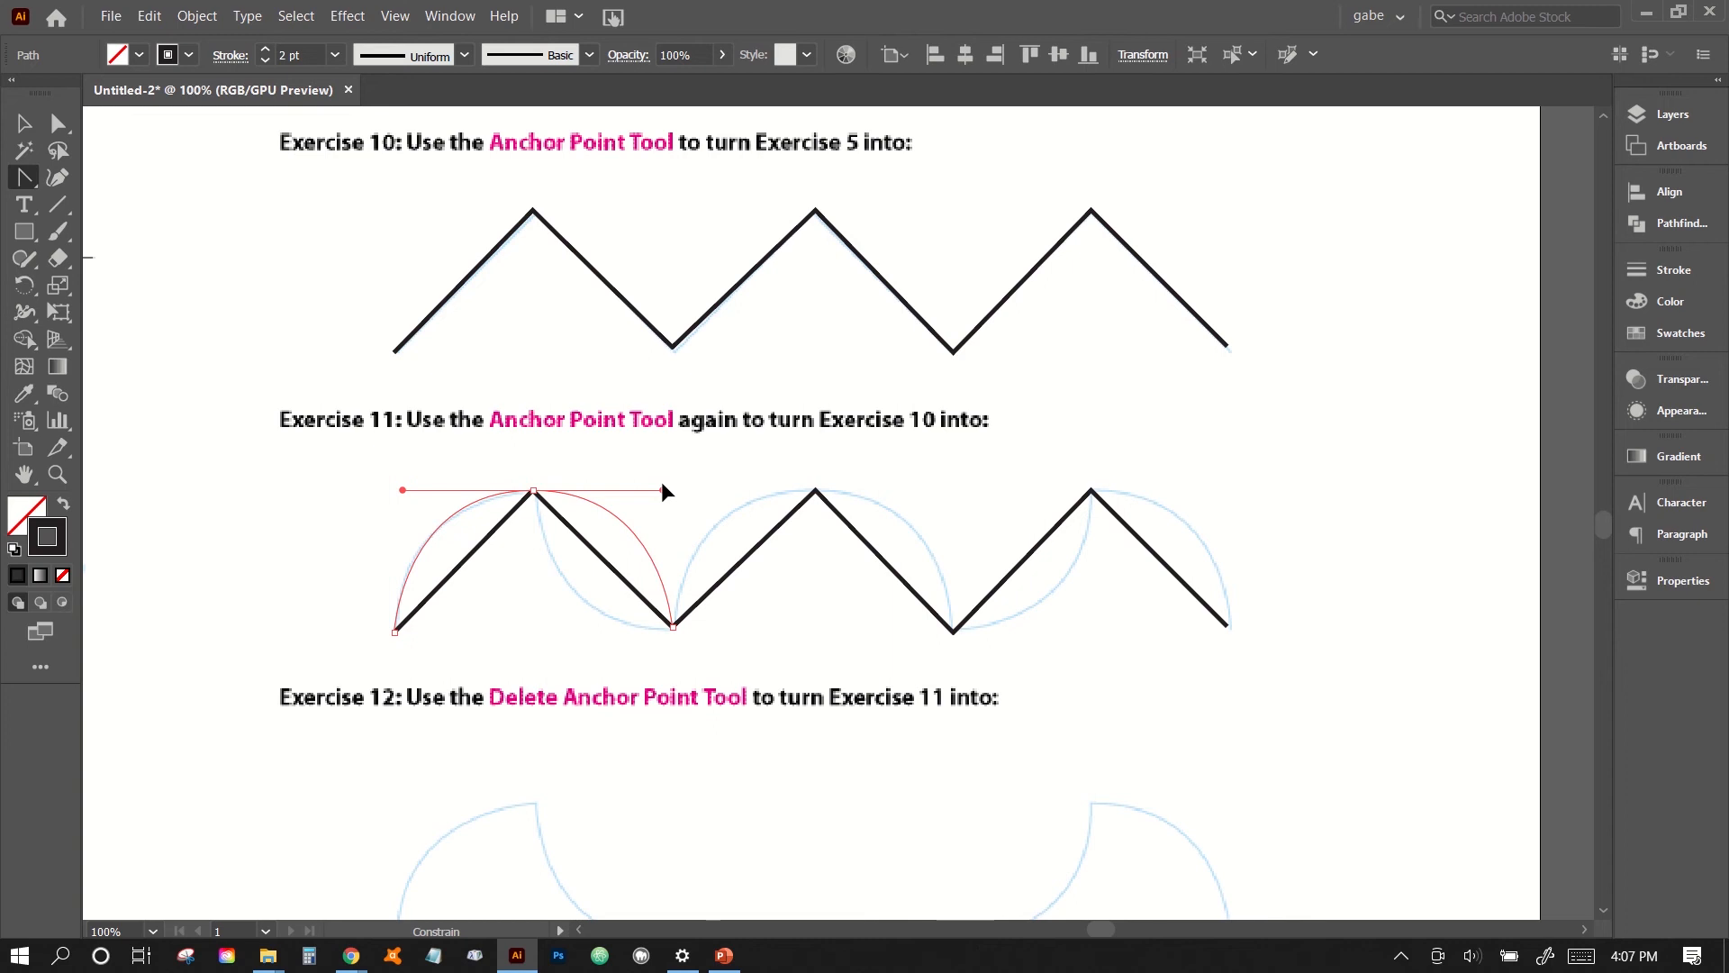
pyautogui.moveTo(662, 483)
pyautogui.mouseDown()
pyautogui.moveTo(457, 517)
pyautogui.moveTo(495, 489)
pyautogui.moveTo(660, 489)
pyautogui.mouseUp()
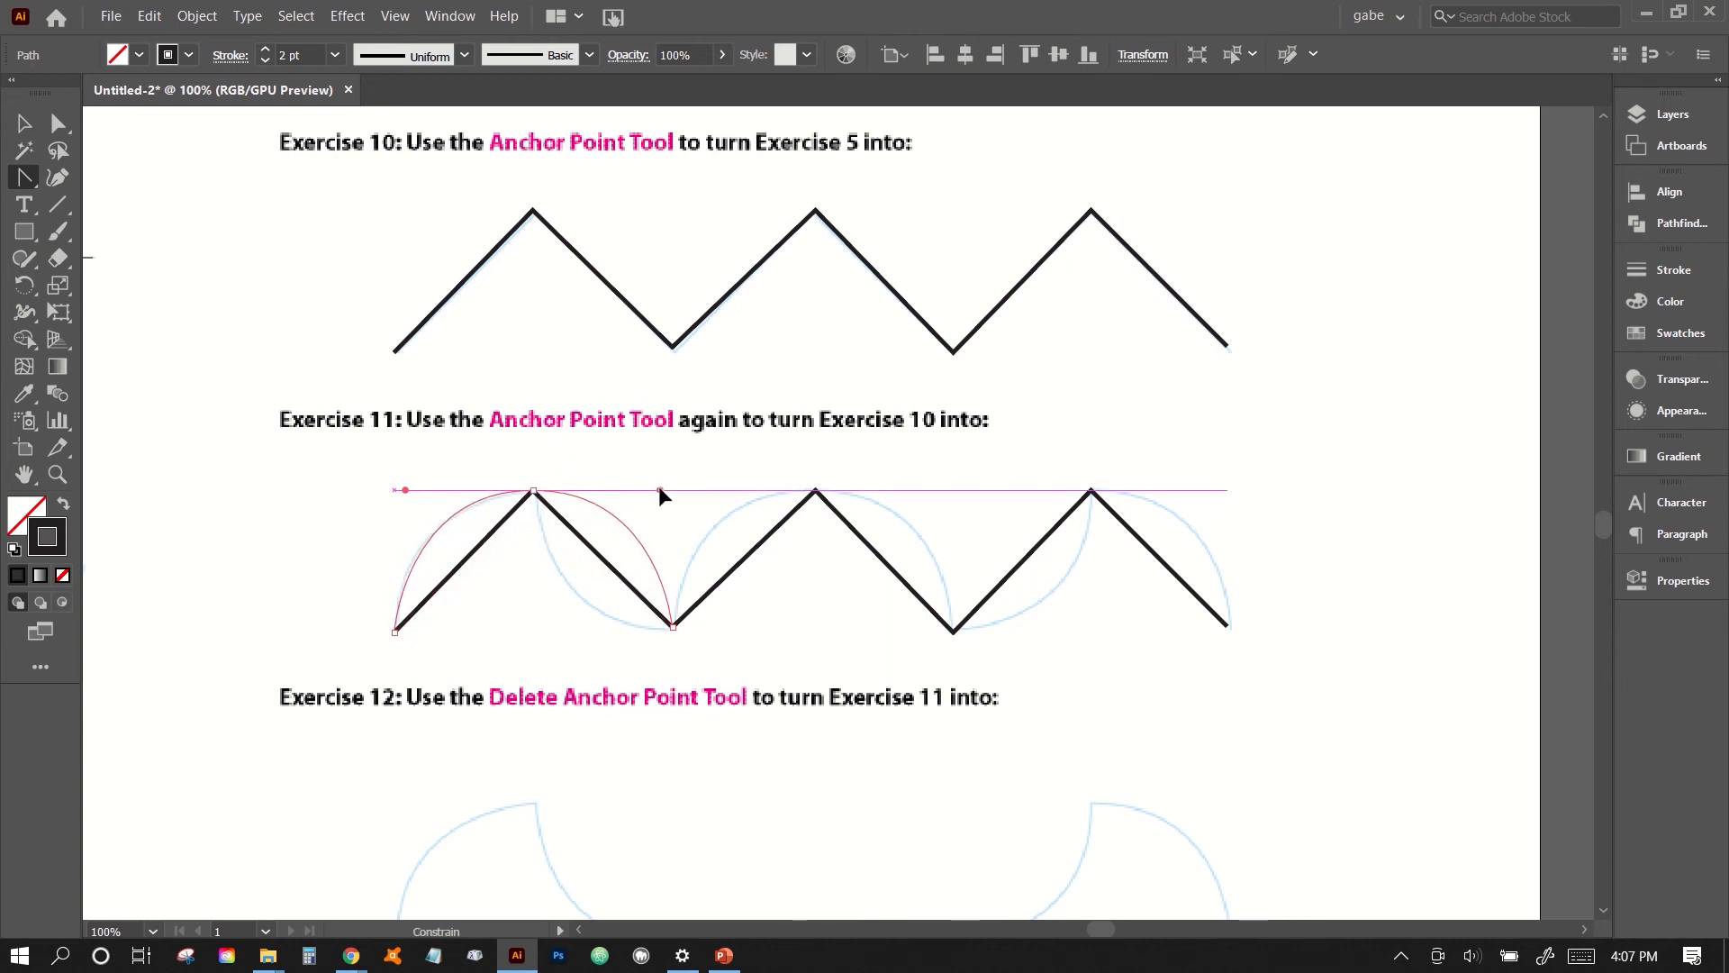
pyautogui.moveTo(659, 487); pyautogui.dragTo(661, 486)
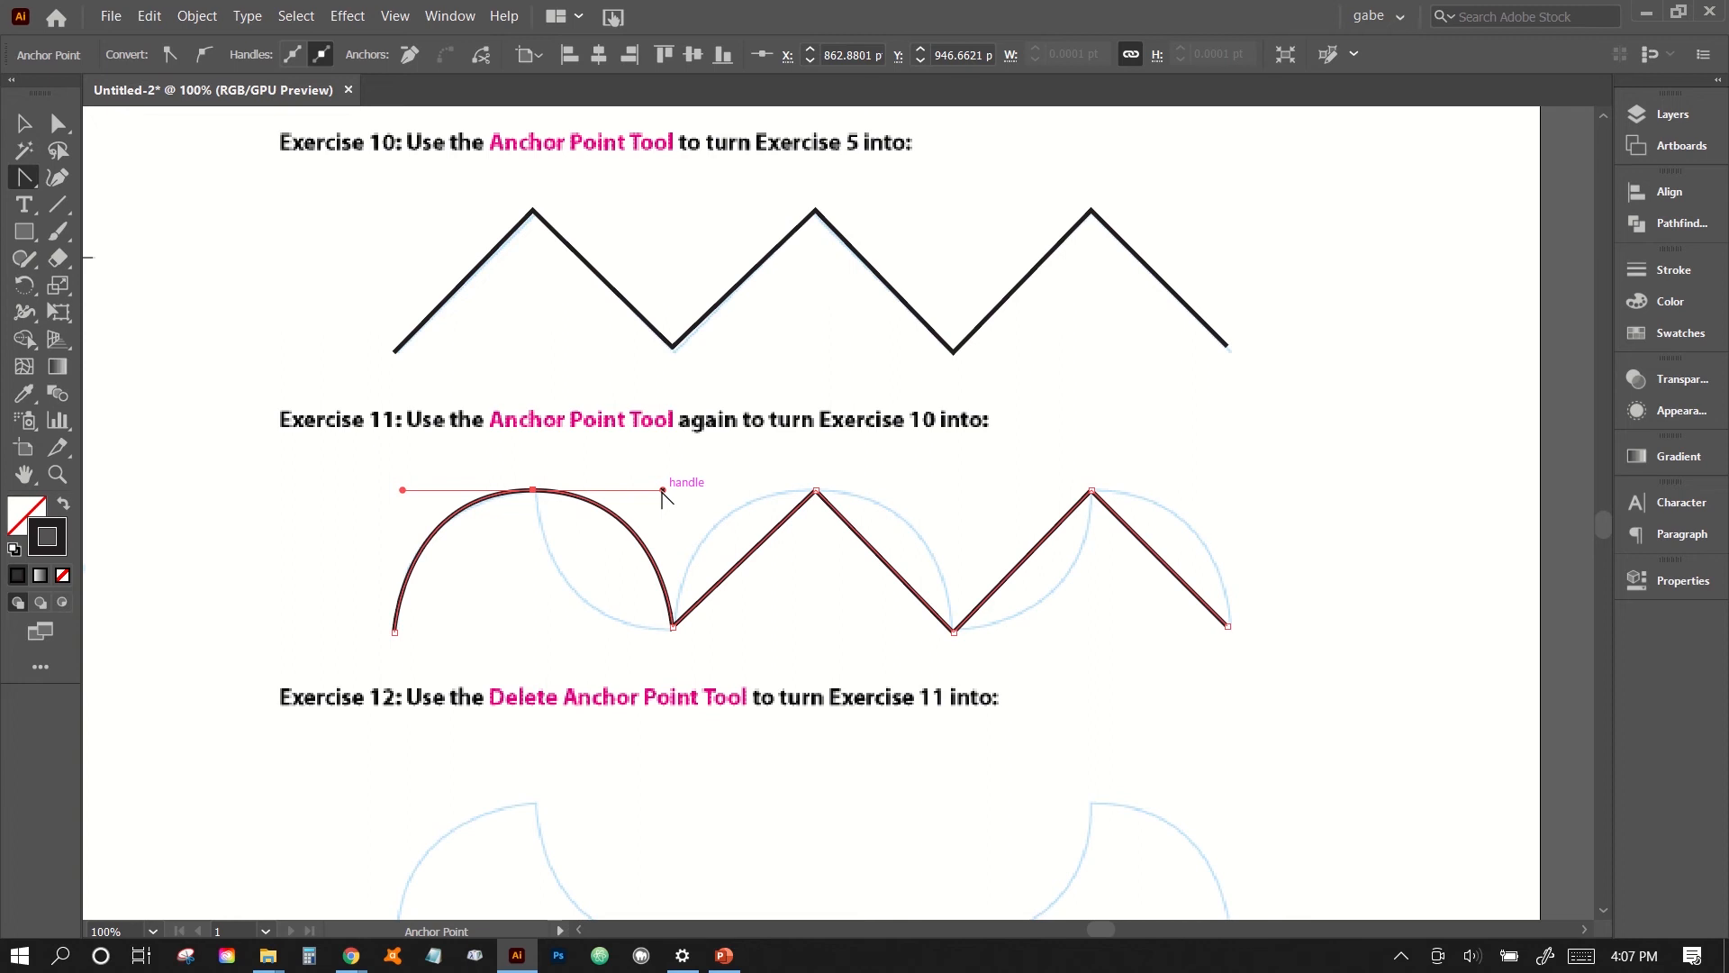
pyautogui.moveTo(663, 491); pyautogui.dragTo(674, 625)
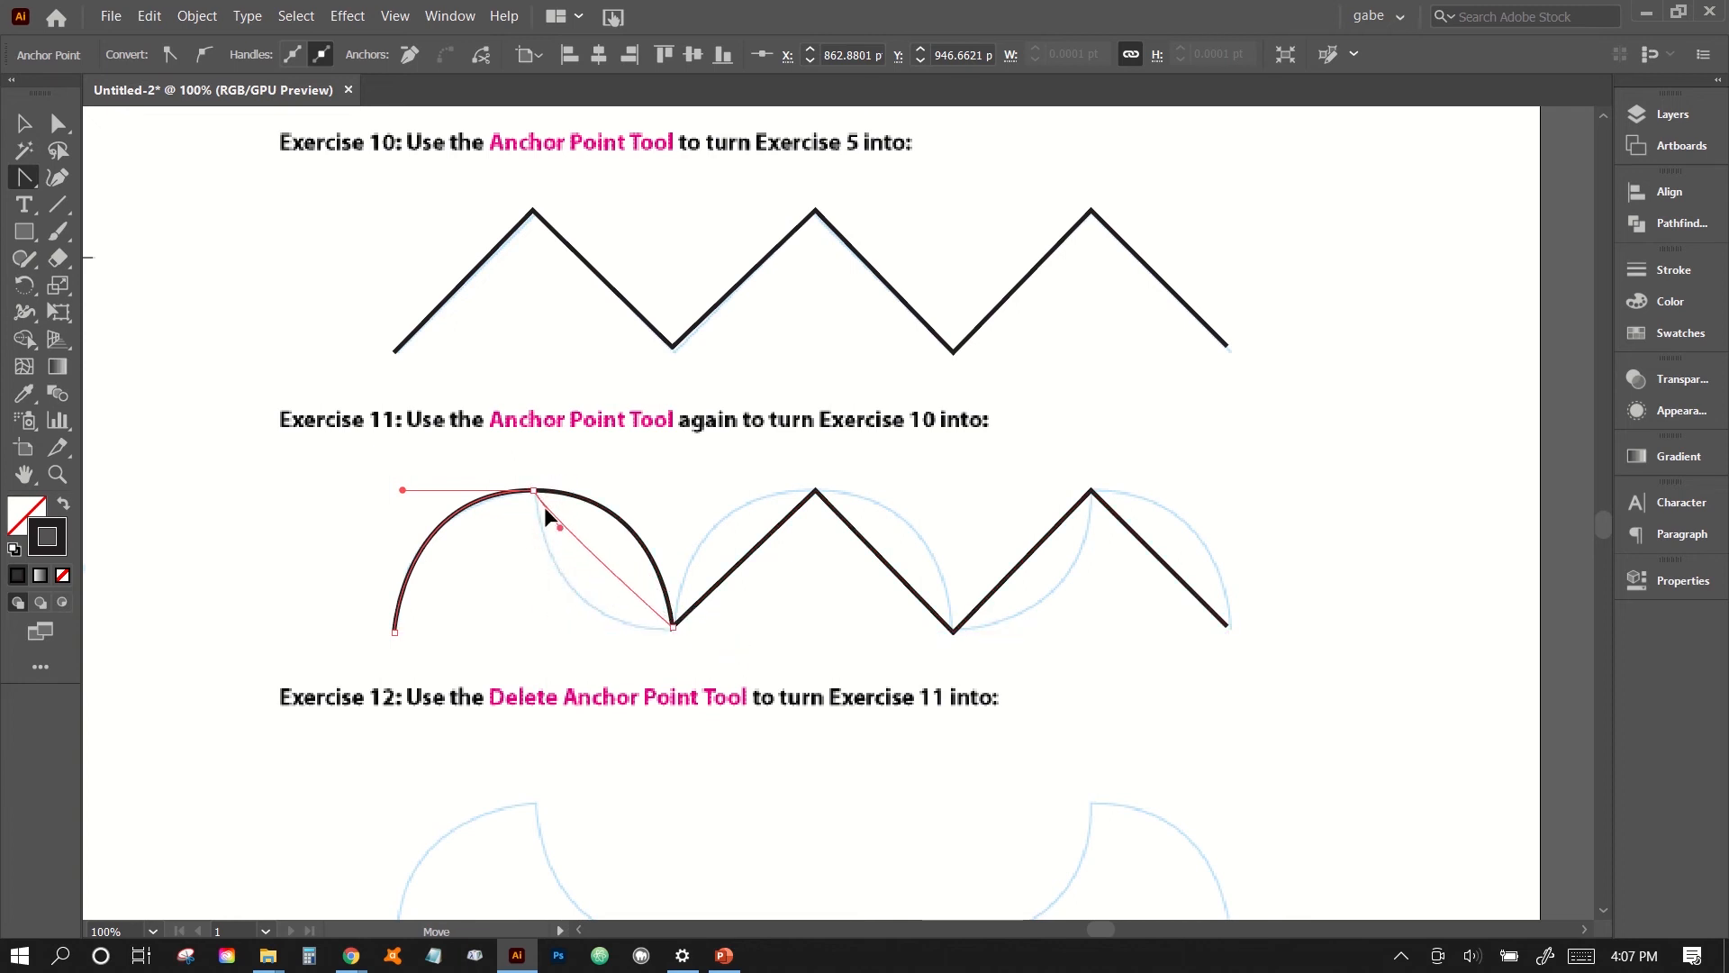
pyautogui.moveTo(534, 488); pyautogui.dragTo(540, 634)
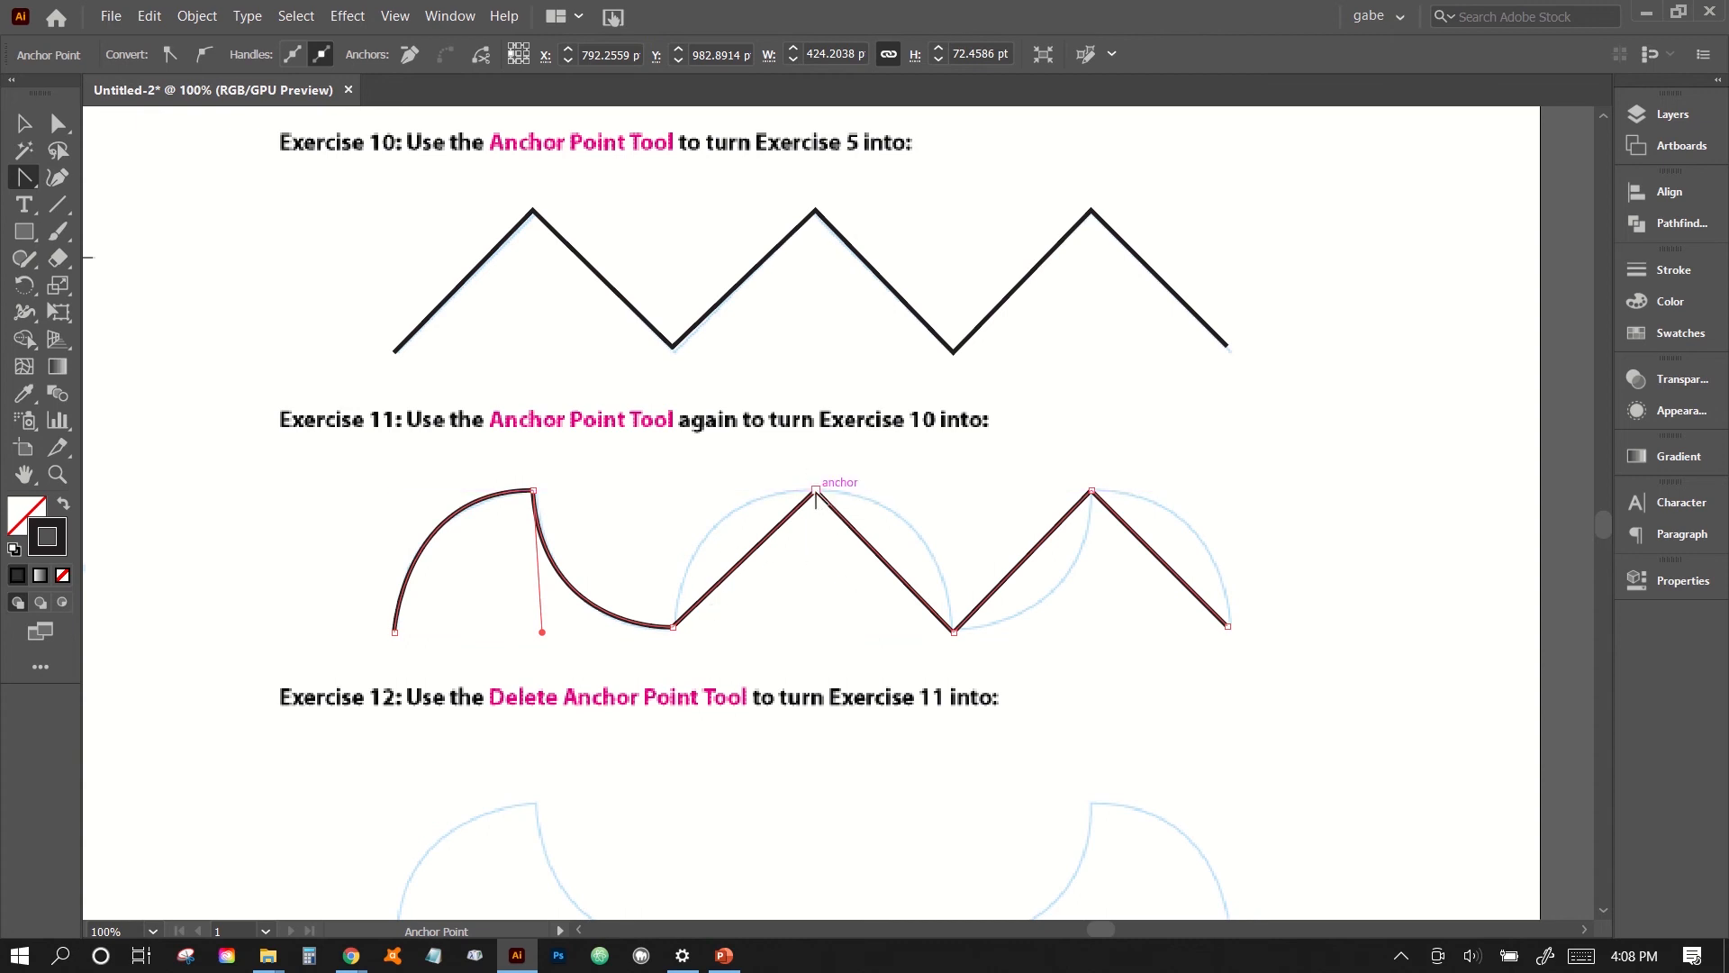
# - Round the second and third peaks with horizontal handles, swing the third peak's left handle down to match the guide, and deselect the path
pyautogui.moveTo(816, 491); pyautogui.dragTo(952, 490)
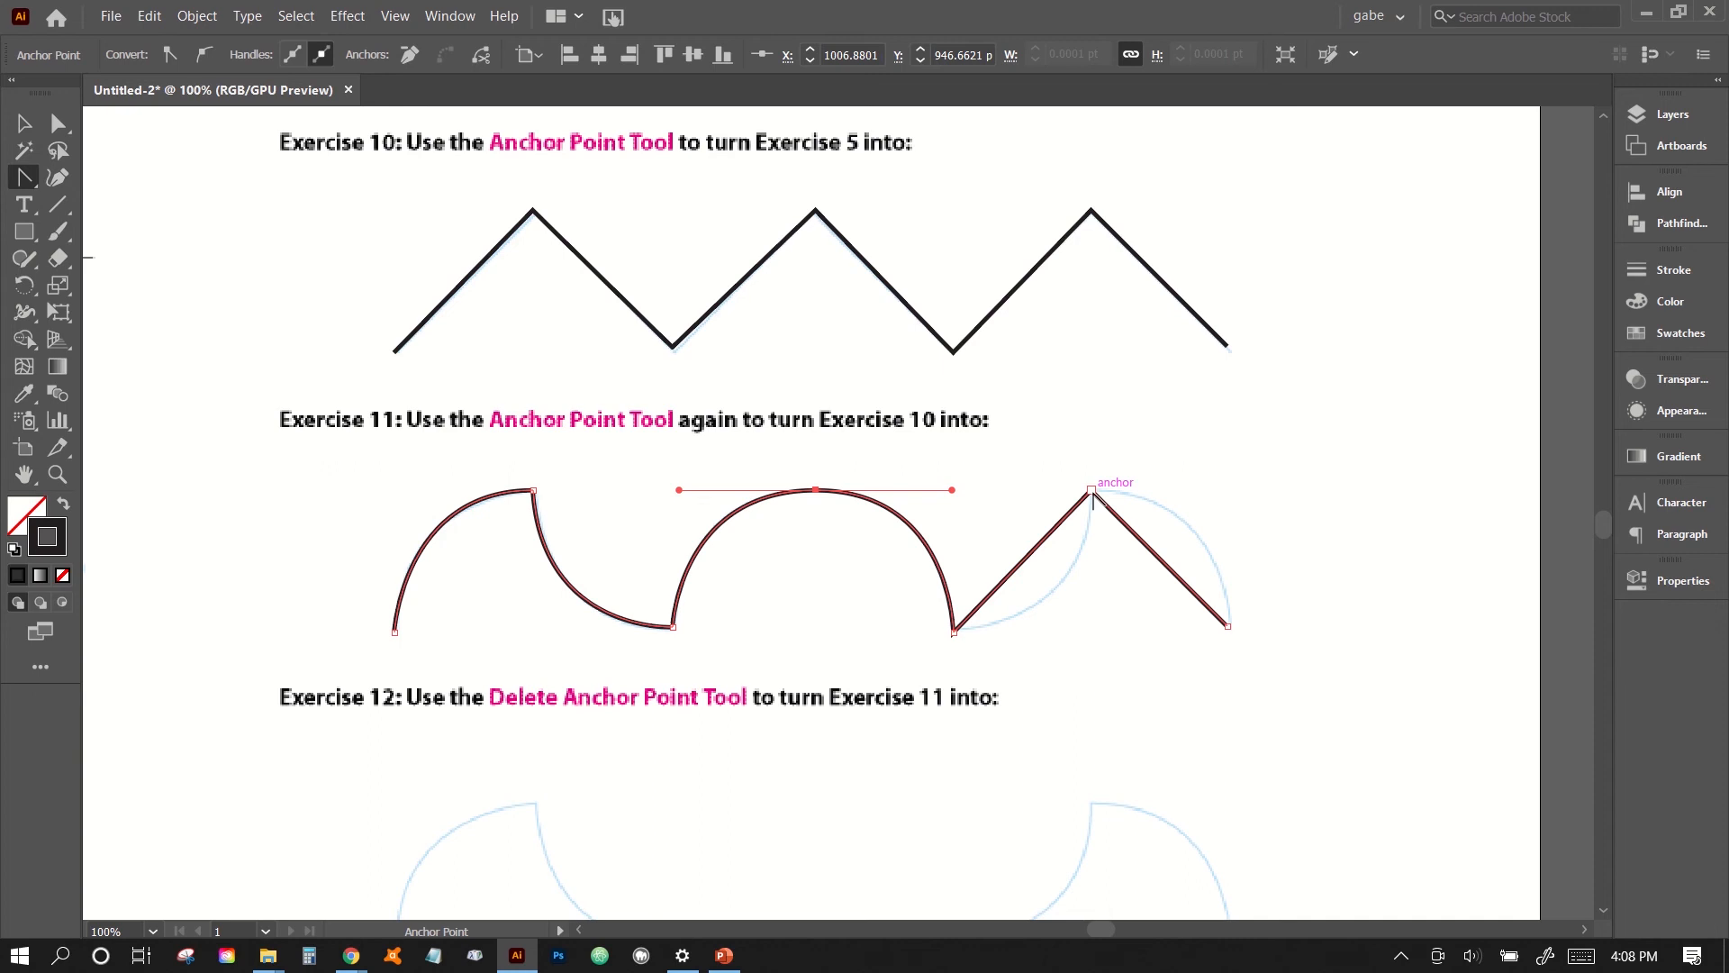
pyautogui.moveTo(1092, 494); pyautogui.dragTo(1225, 489)
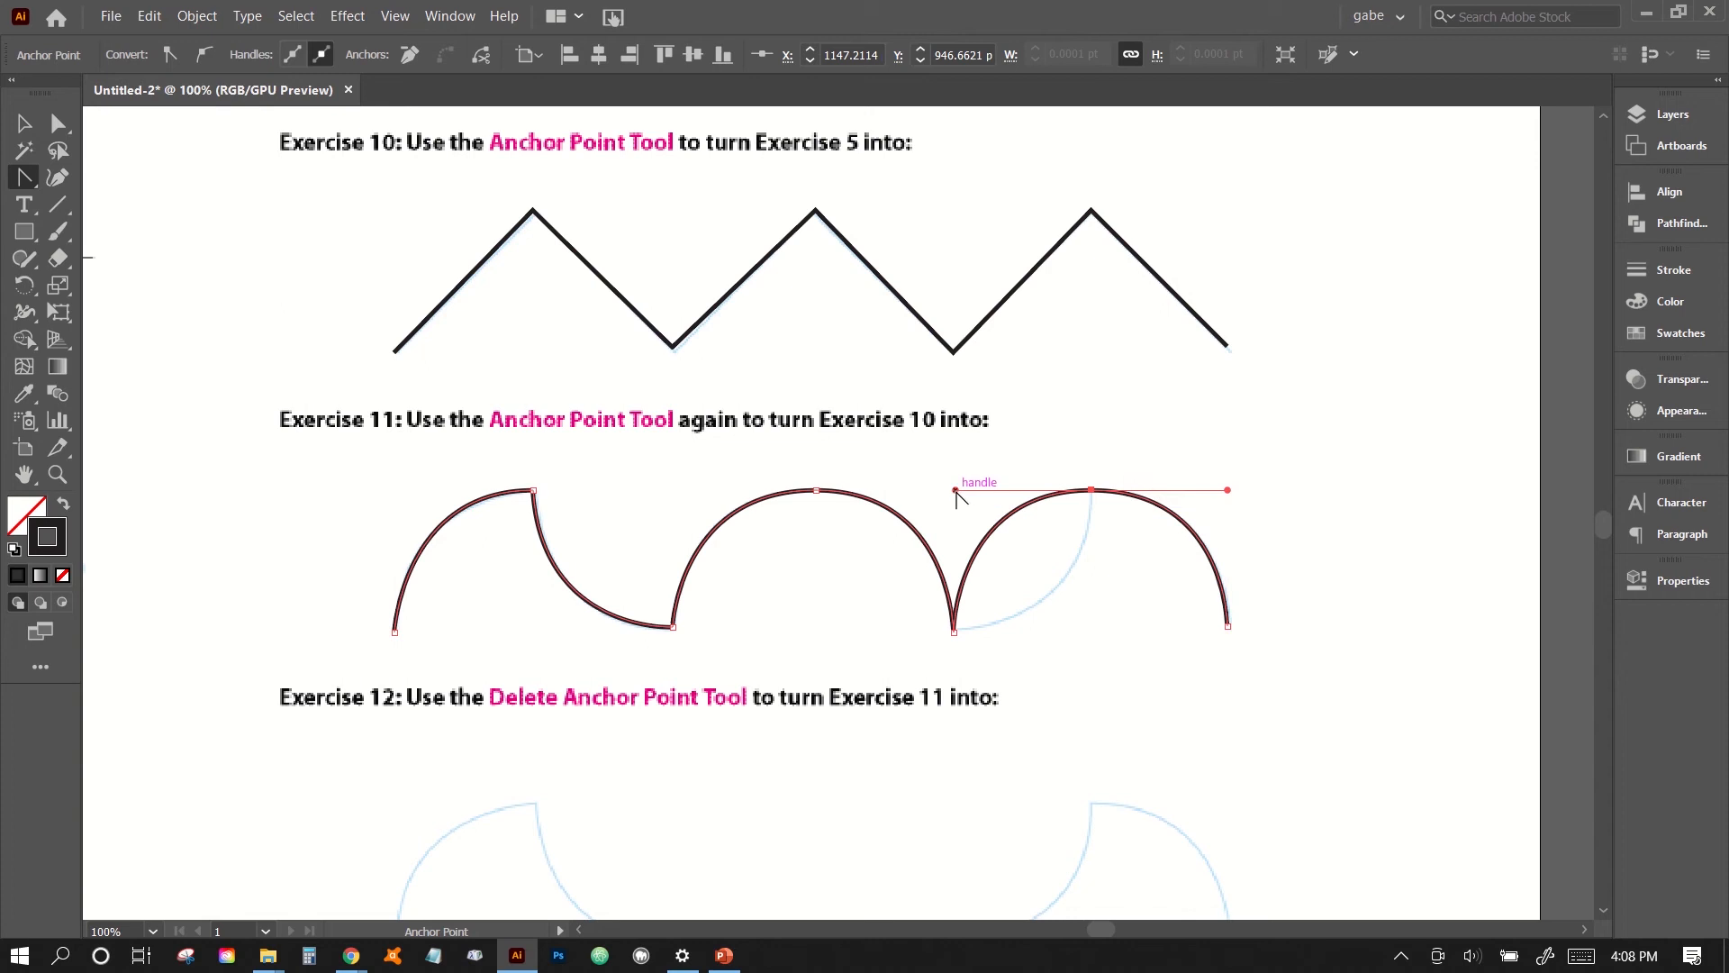
pyautogui.moveTo(956, 493); pyautogui.dragTo(1103, 618)
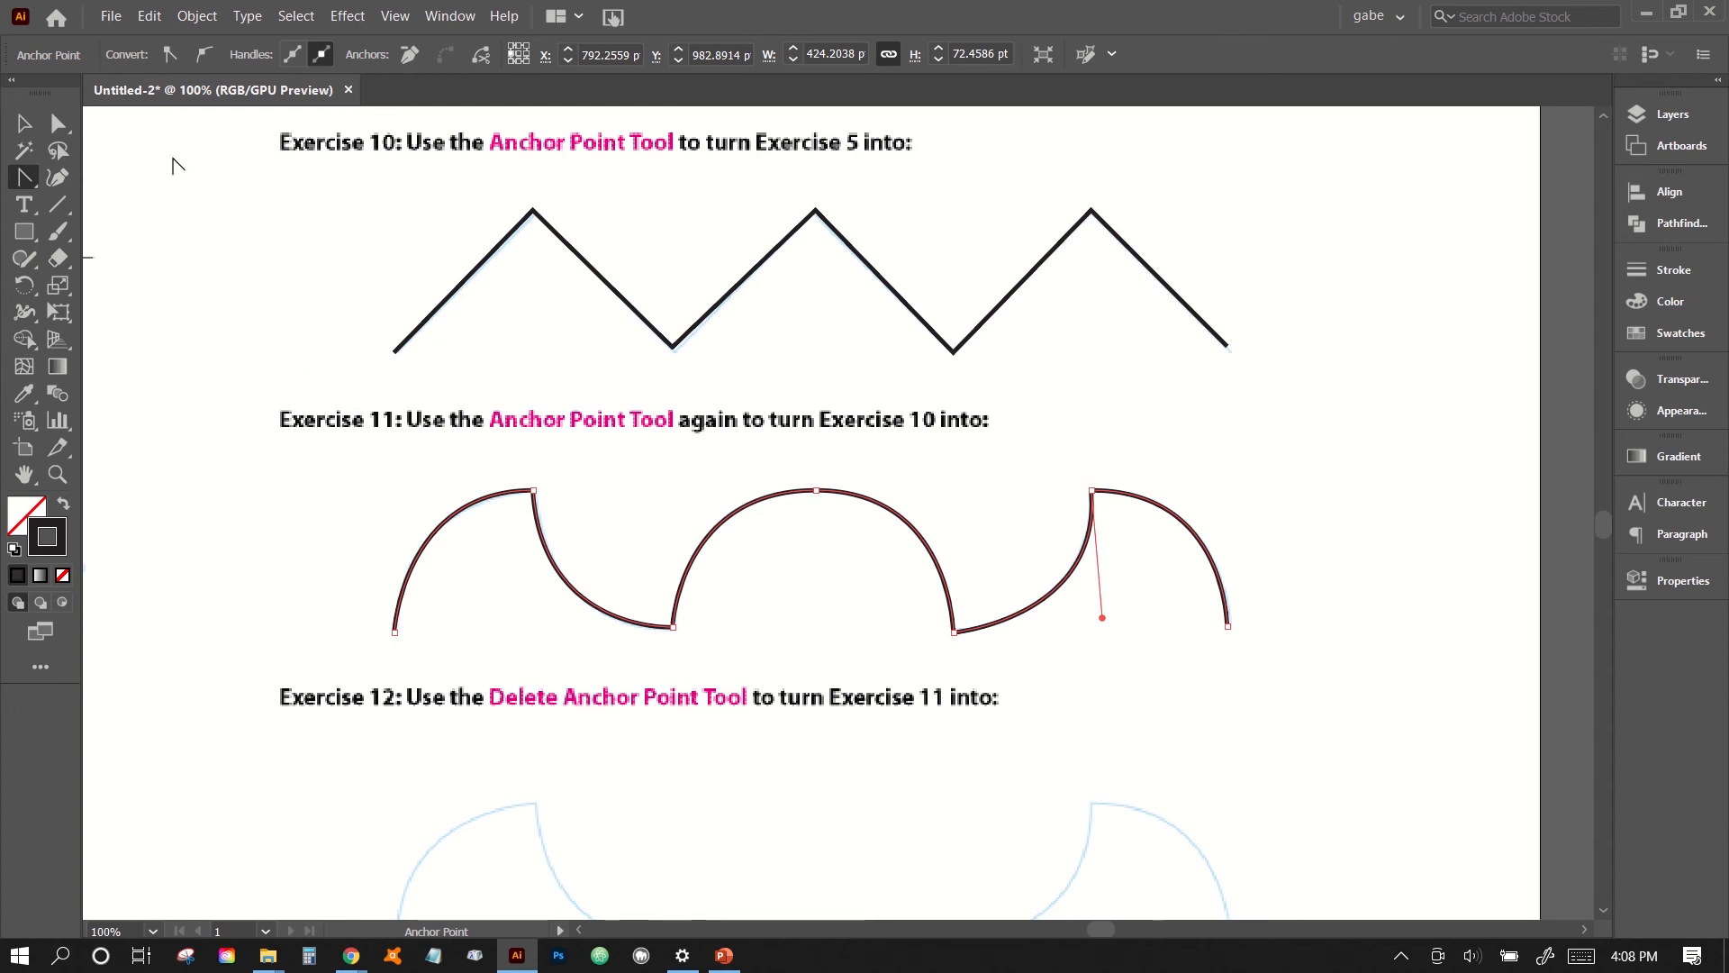
pyautogui.click(30, 133)
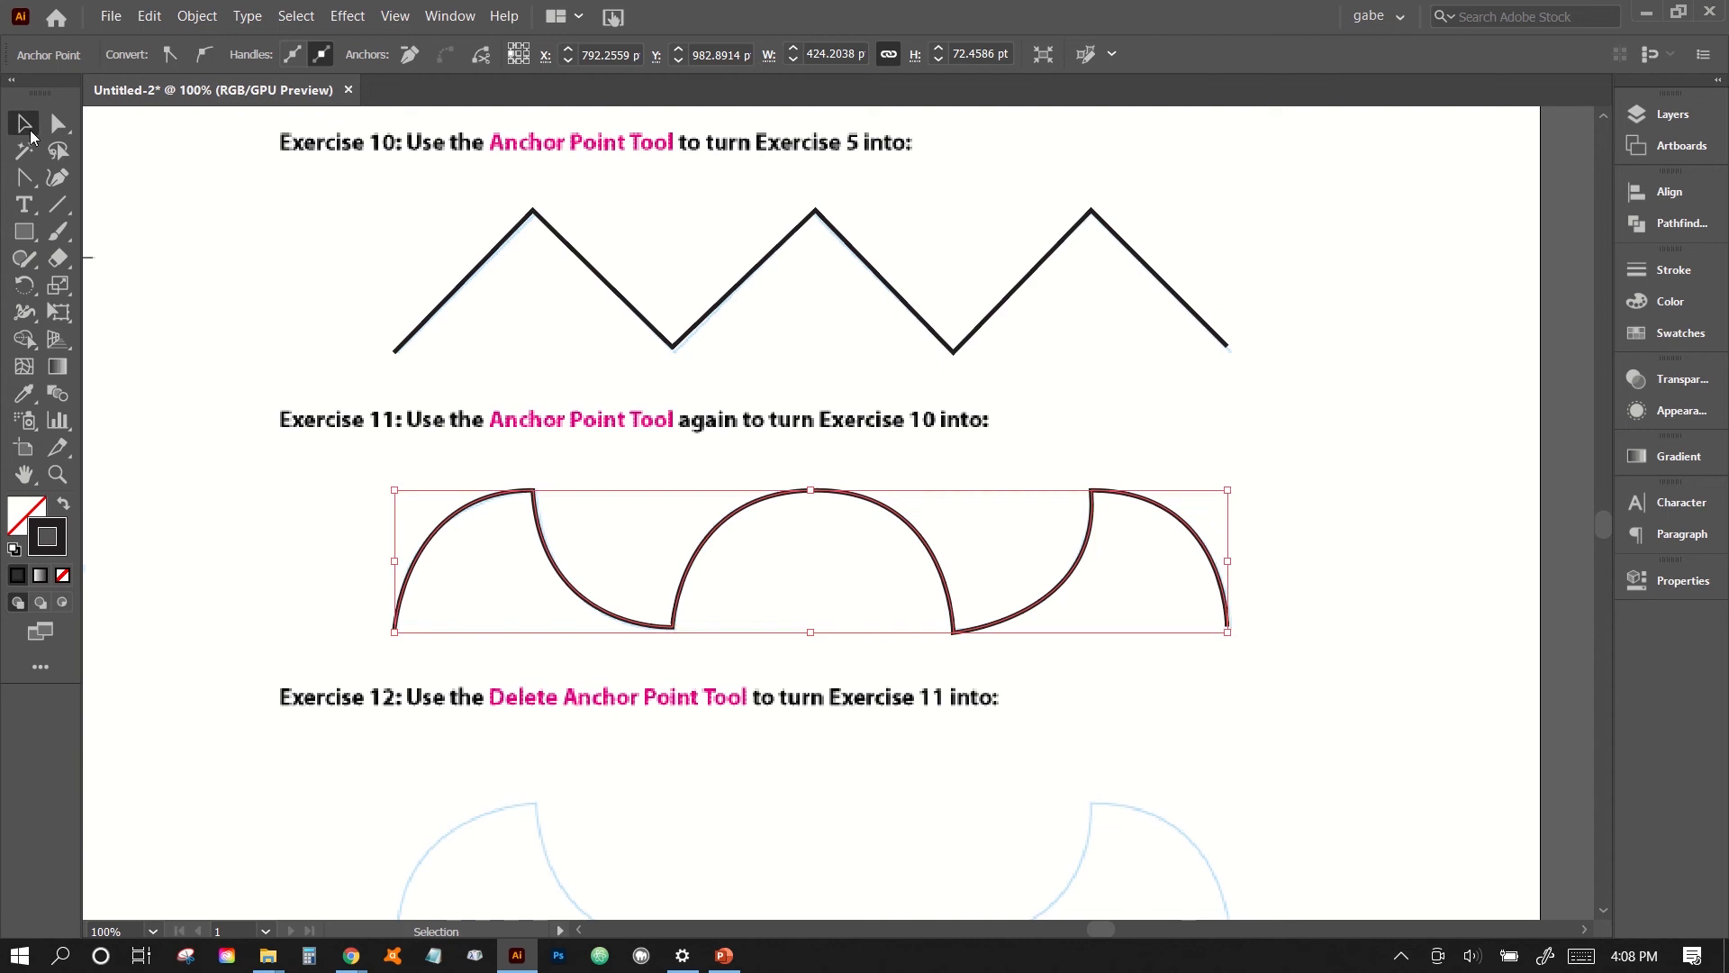
pyautogui.click(155, 447)
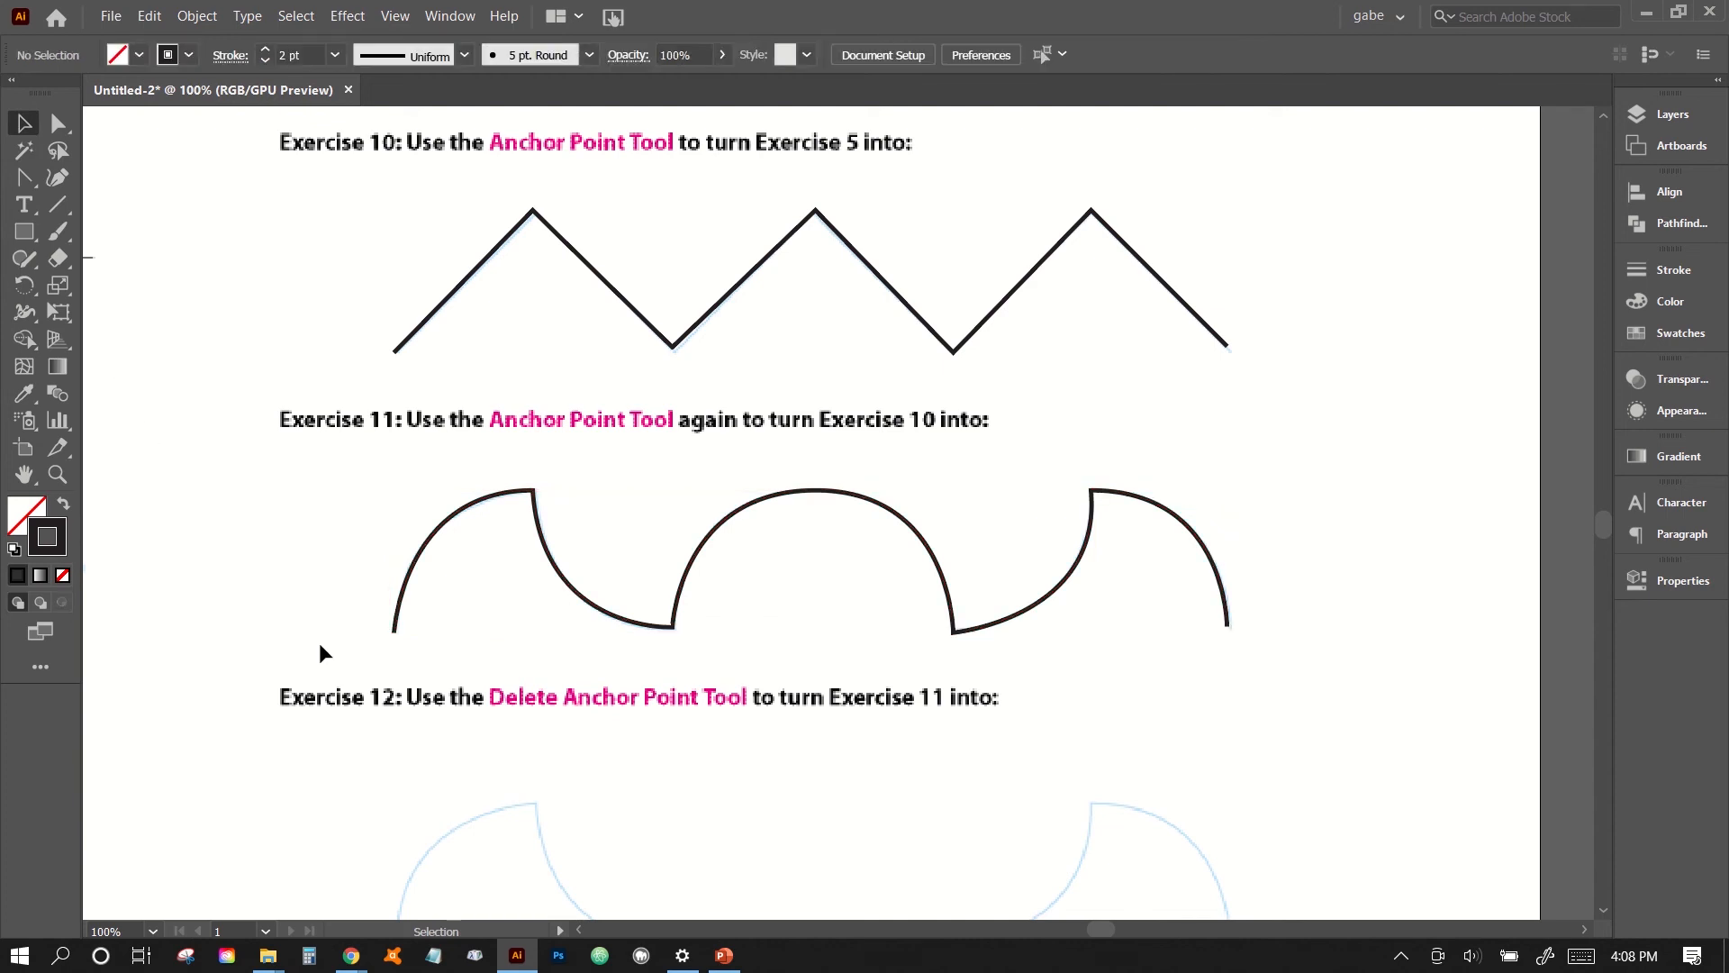
# - Duplicate the finished Exercise 11 shape down onto the Exercise 12 guide
pyautogui.scroll(-2, 320, 646)
pyautogui.scroll(-3, 320, 646)
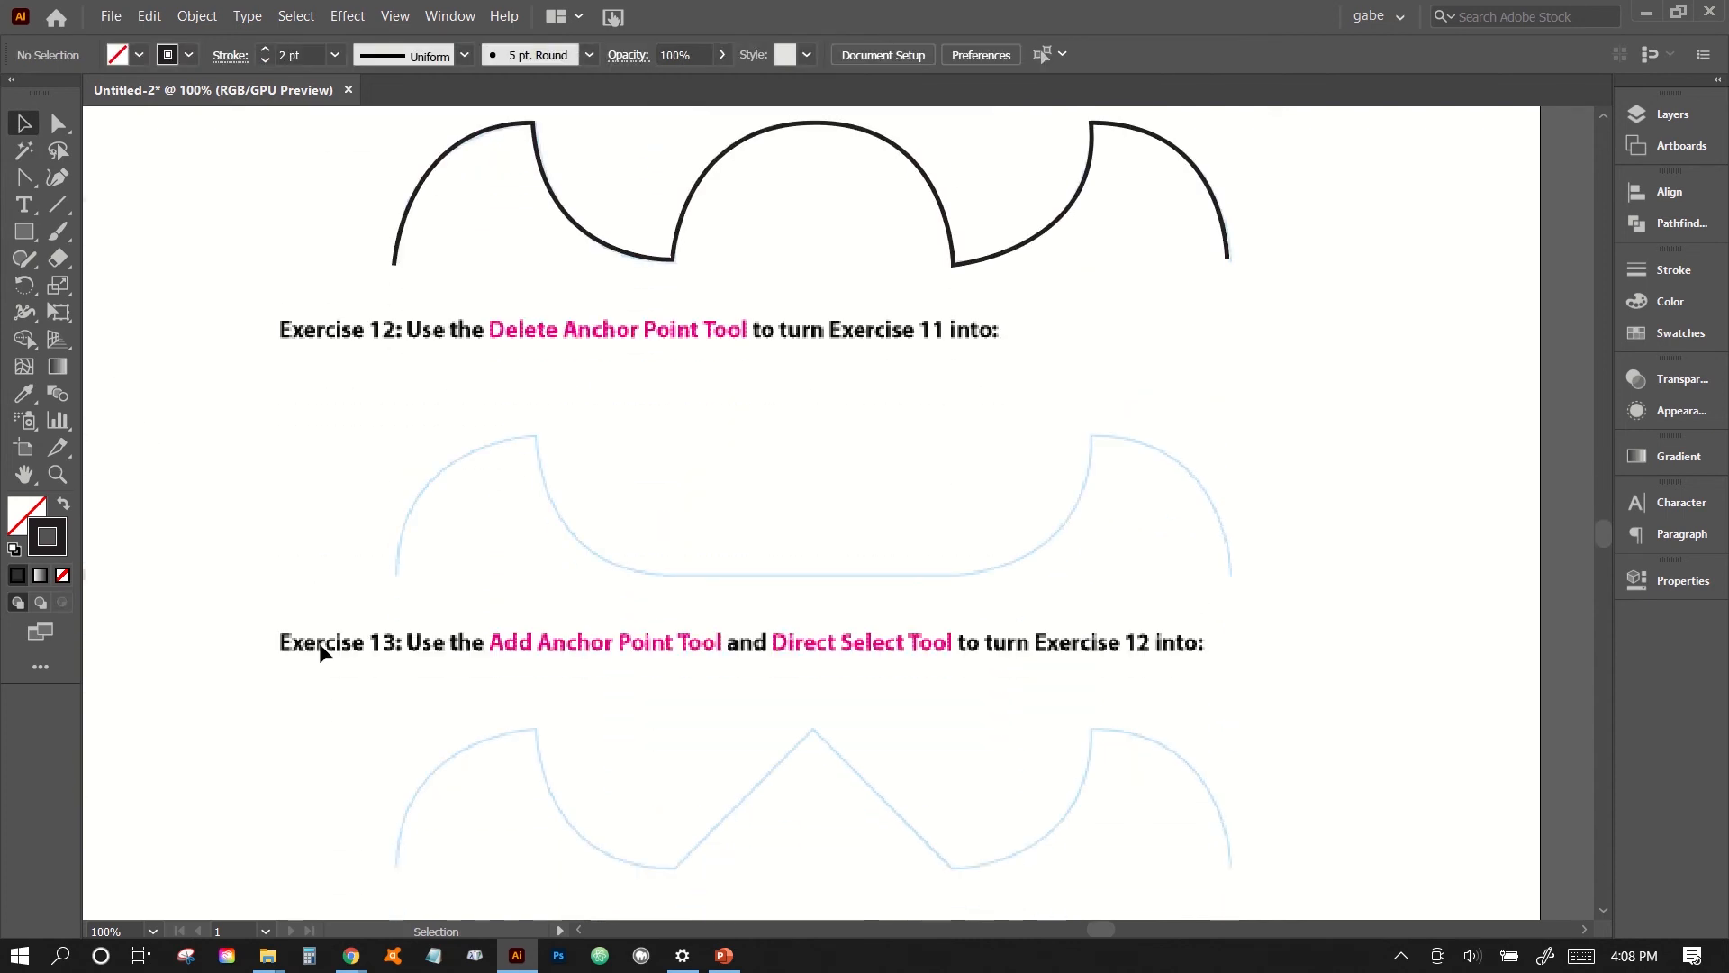
pyautogui.scroll(2, 319, 645)
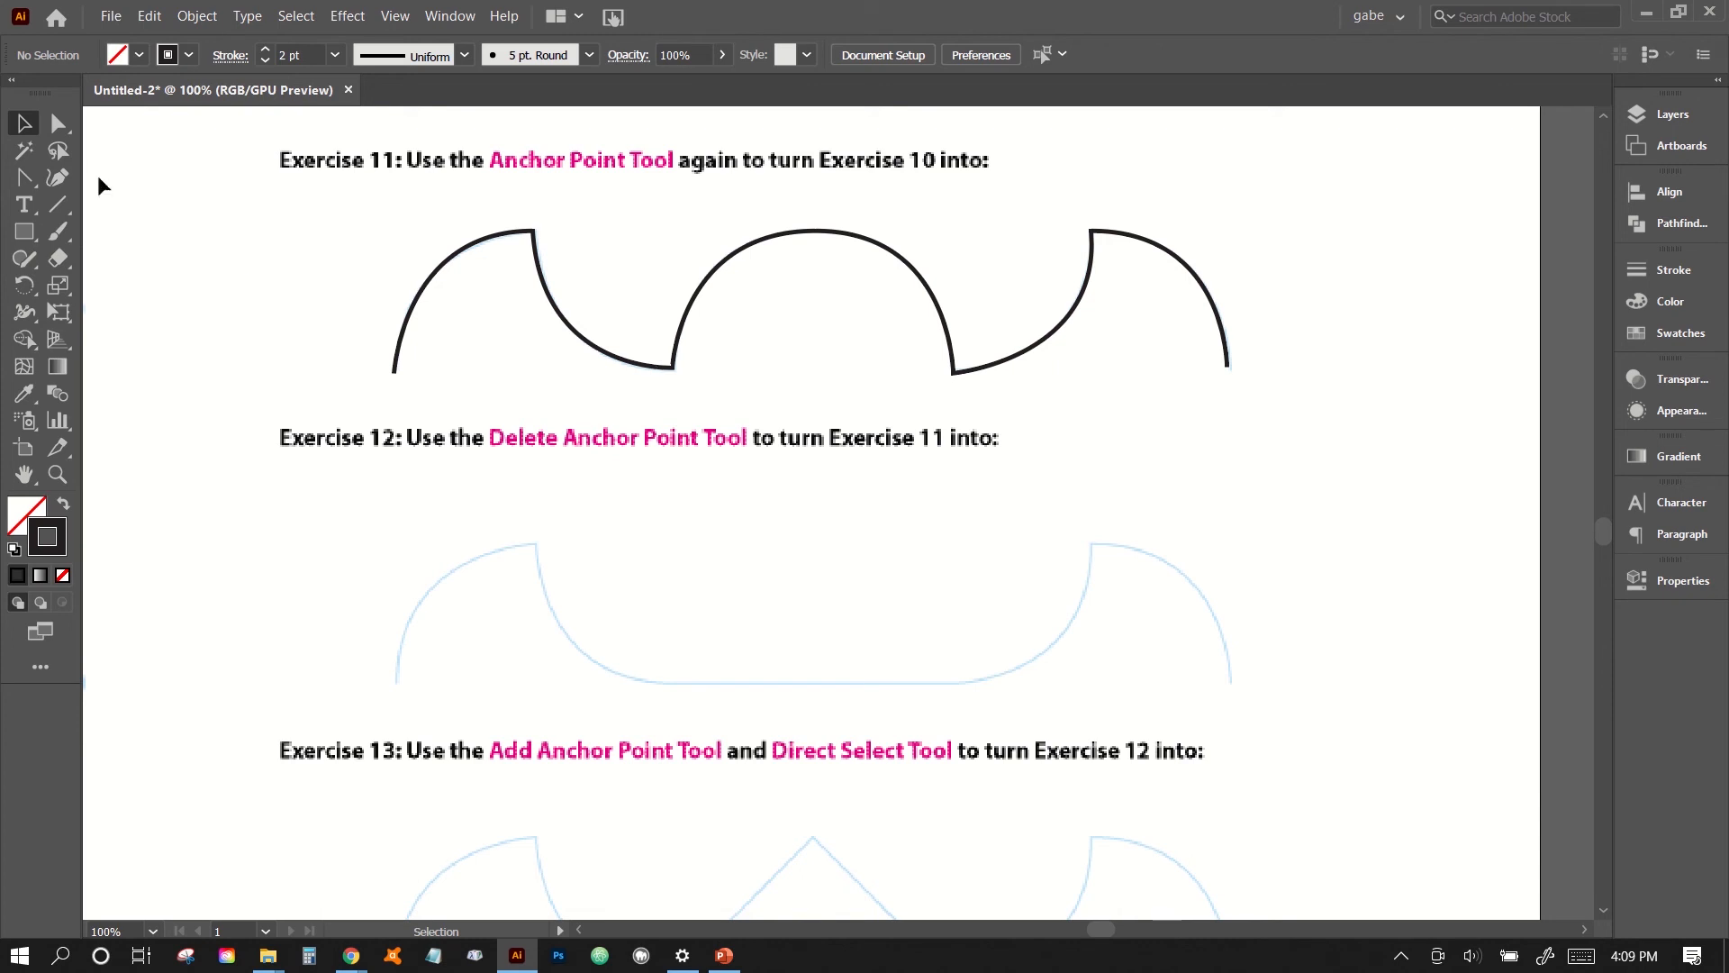
pyautogui.click(680, 343)
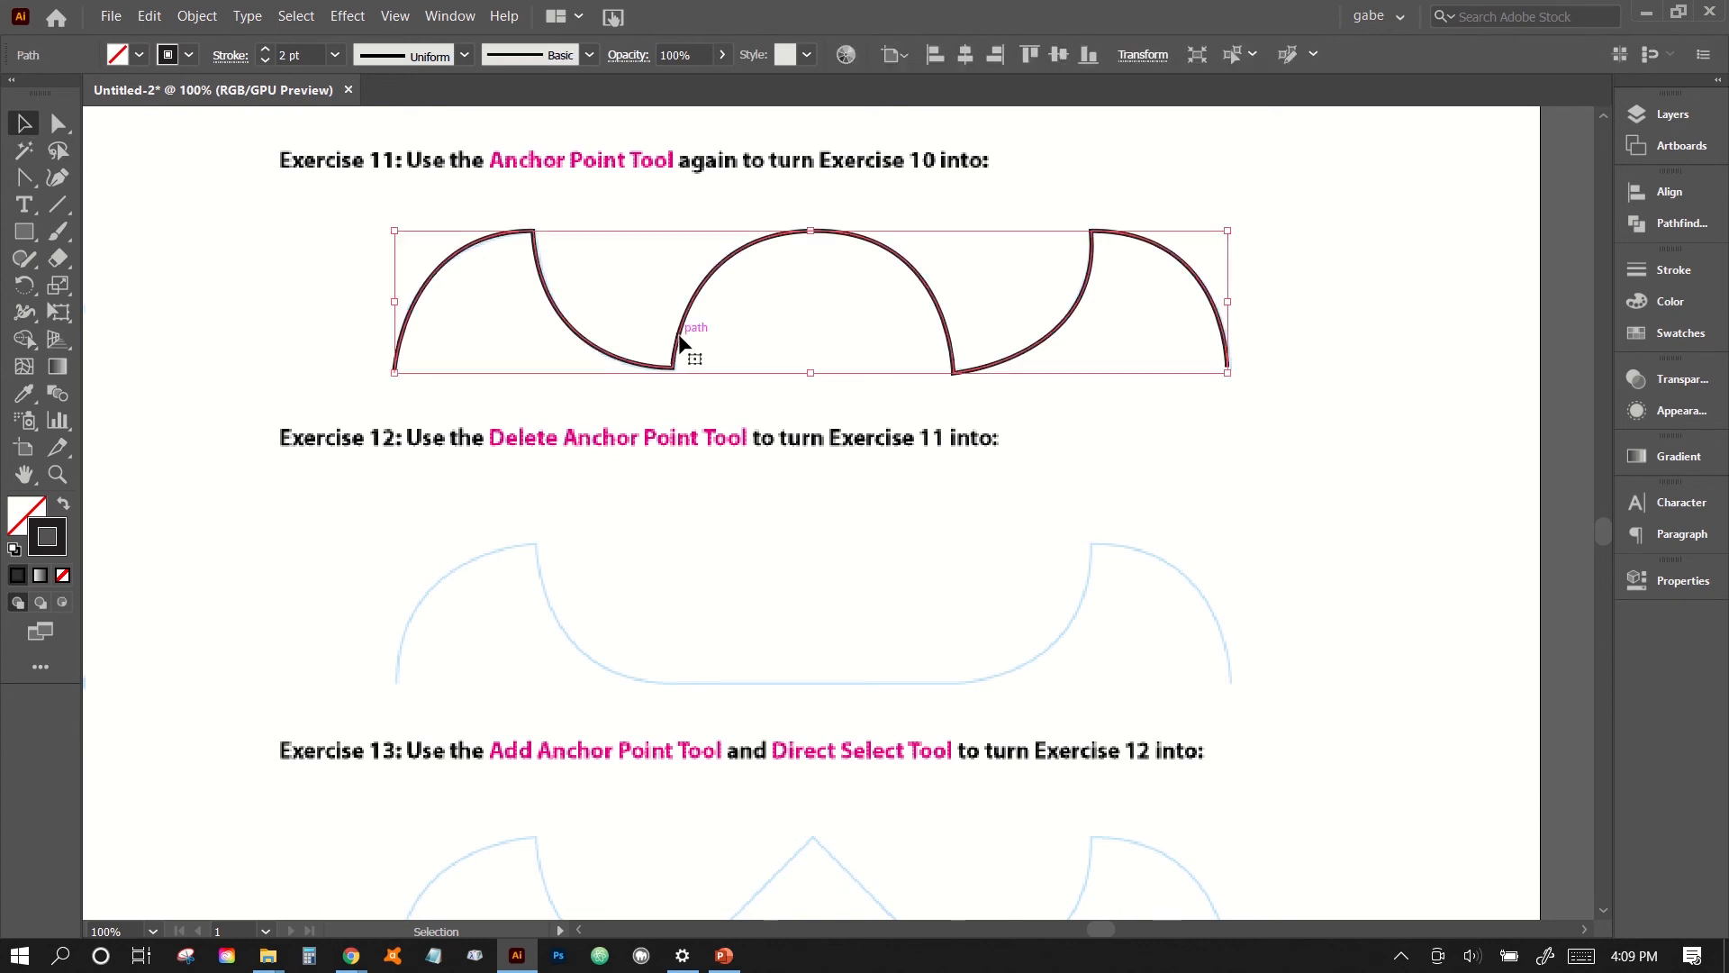
pyautogui.moveTo(680, 361); pyautogui.dragTo(683, 656)
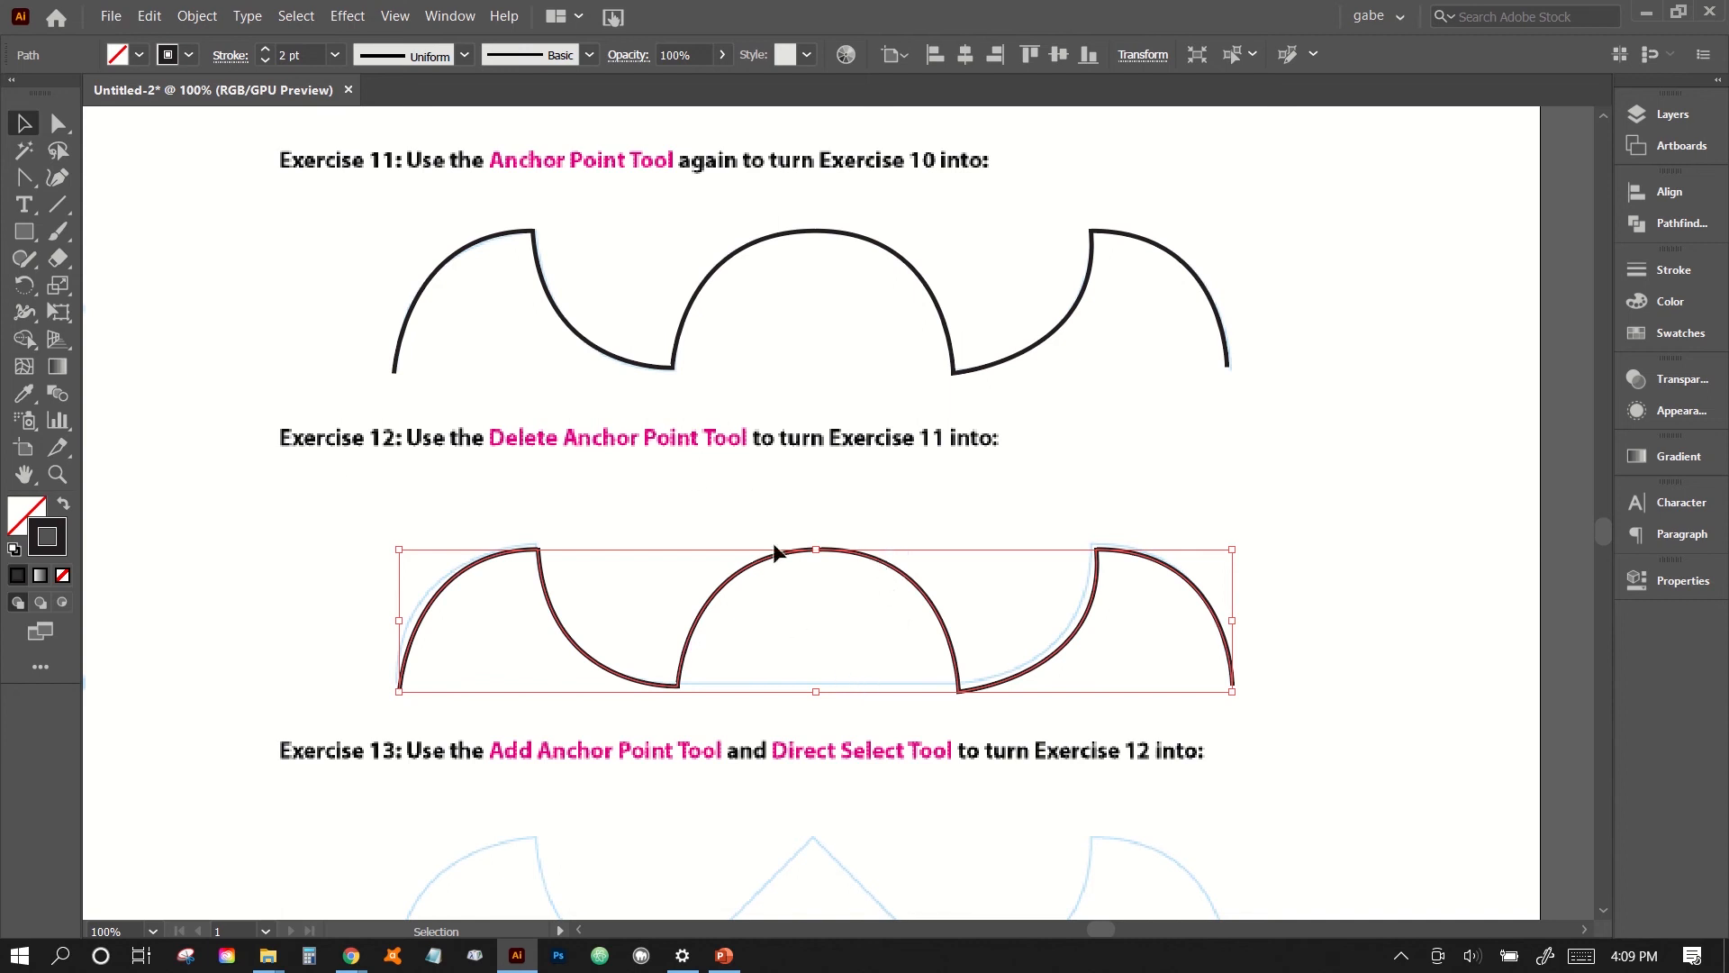
# - Remove the middle arch's peak from the Exercise 12 copy with the Delete Anchor Point tool
pyautogui.click(25, 189)
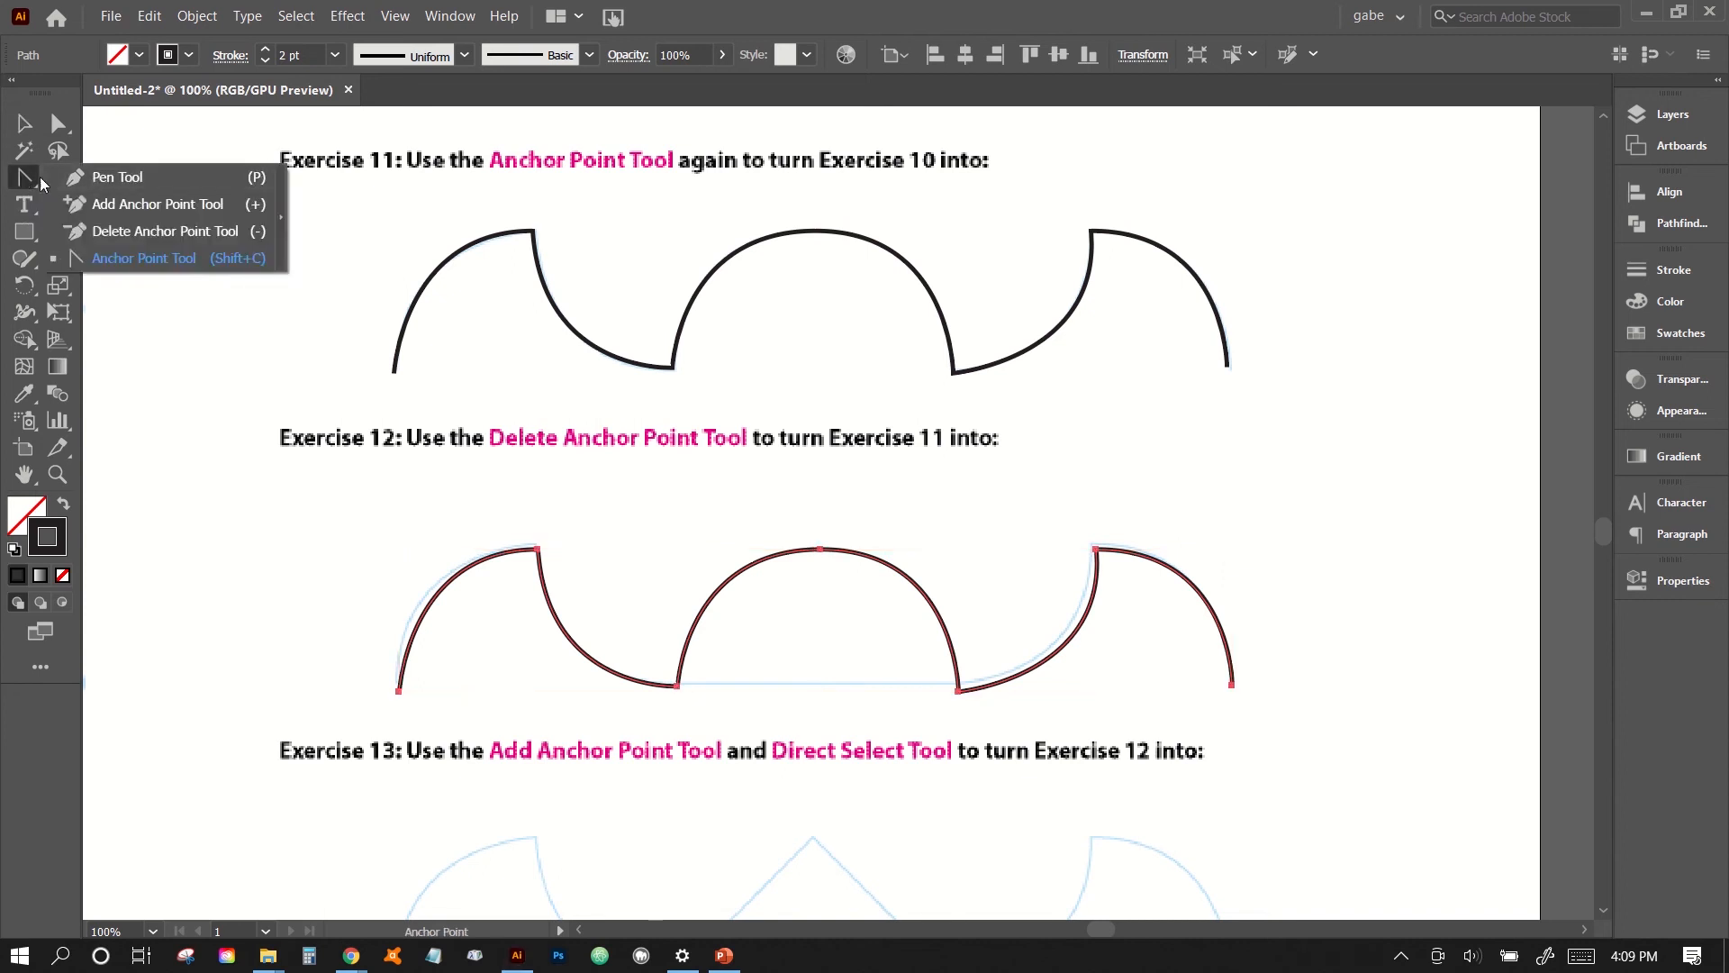
pyautogui.click(104, 234)
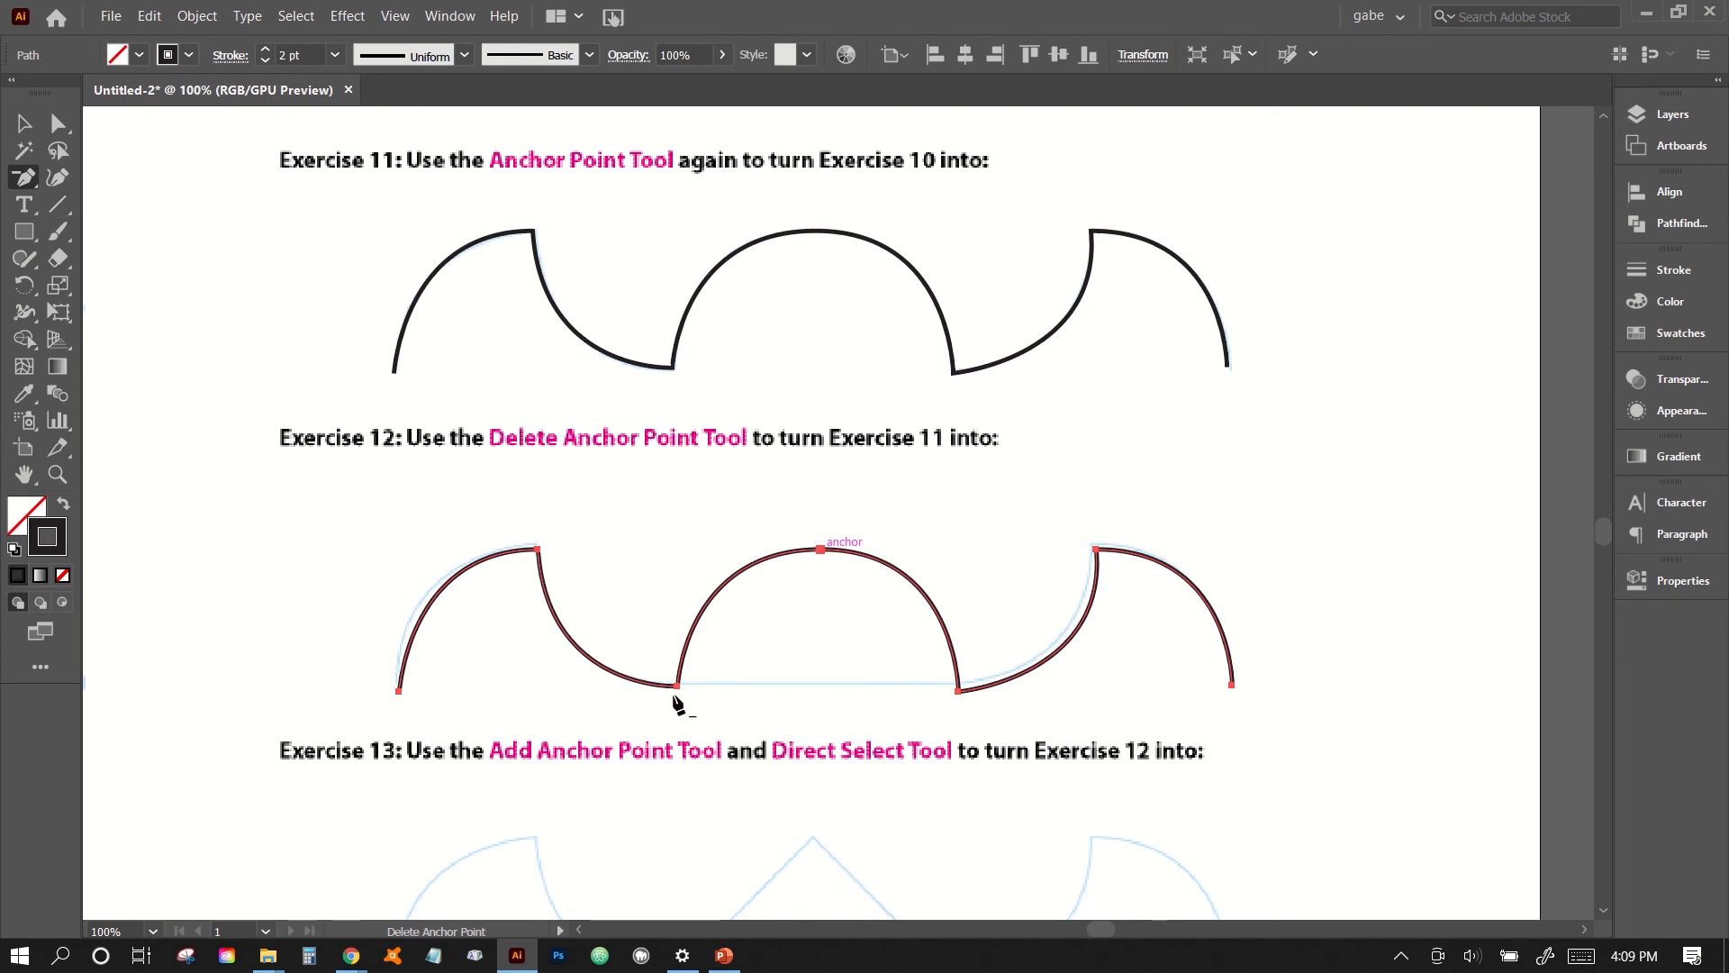
pyautogui.click(820, 550)
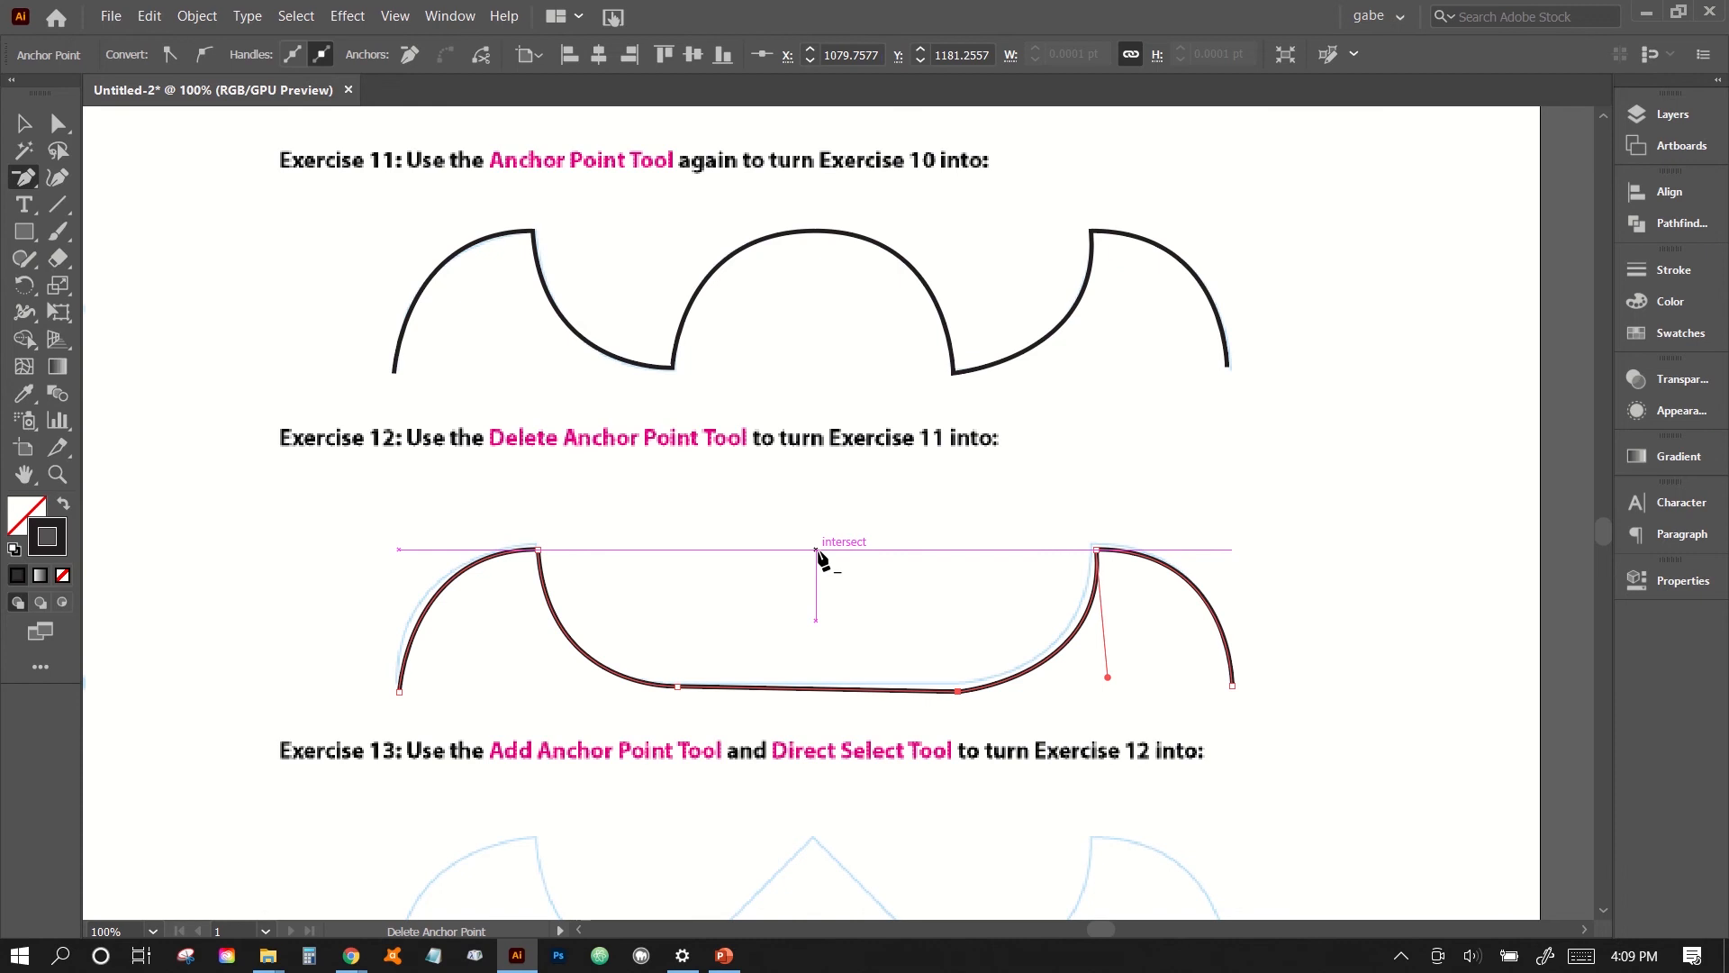
# - Select the anchor point at the right end of the straight bottom segment with Direct Selection and nudge it up about 2 pt
pyautogui.click(58, 125)
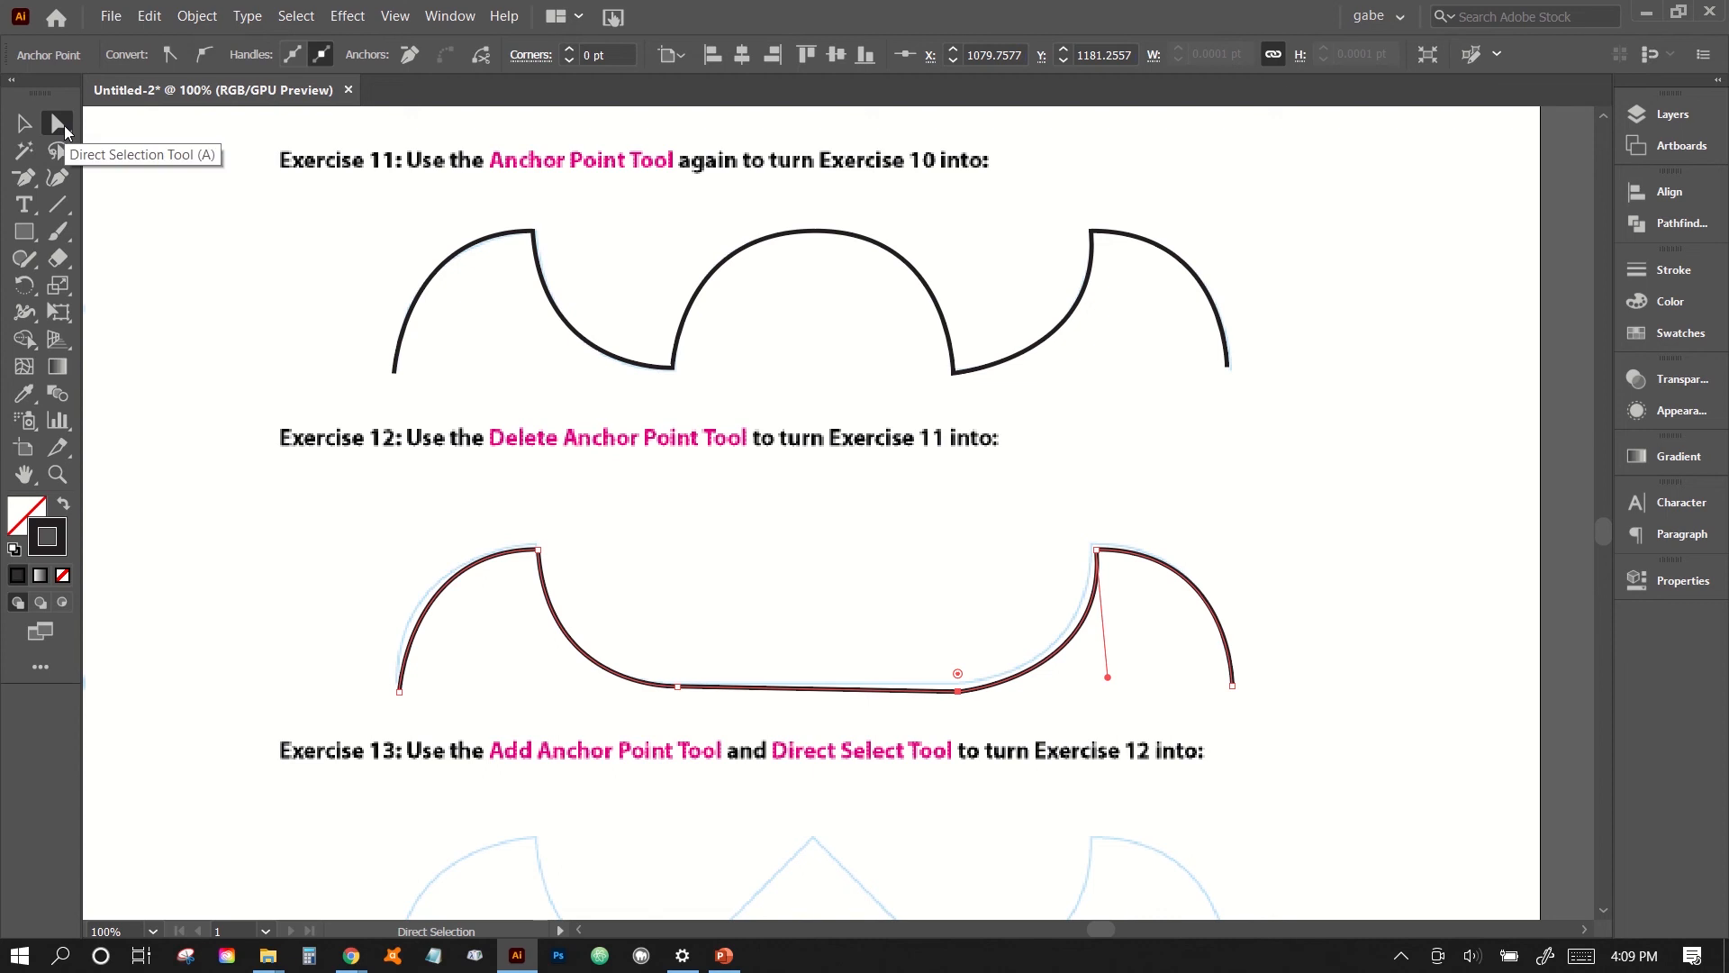
pyautogui.moveTo(927, 655); pyautogui.dragTo(986, 714)
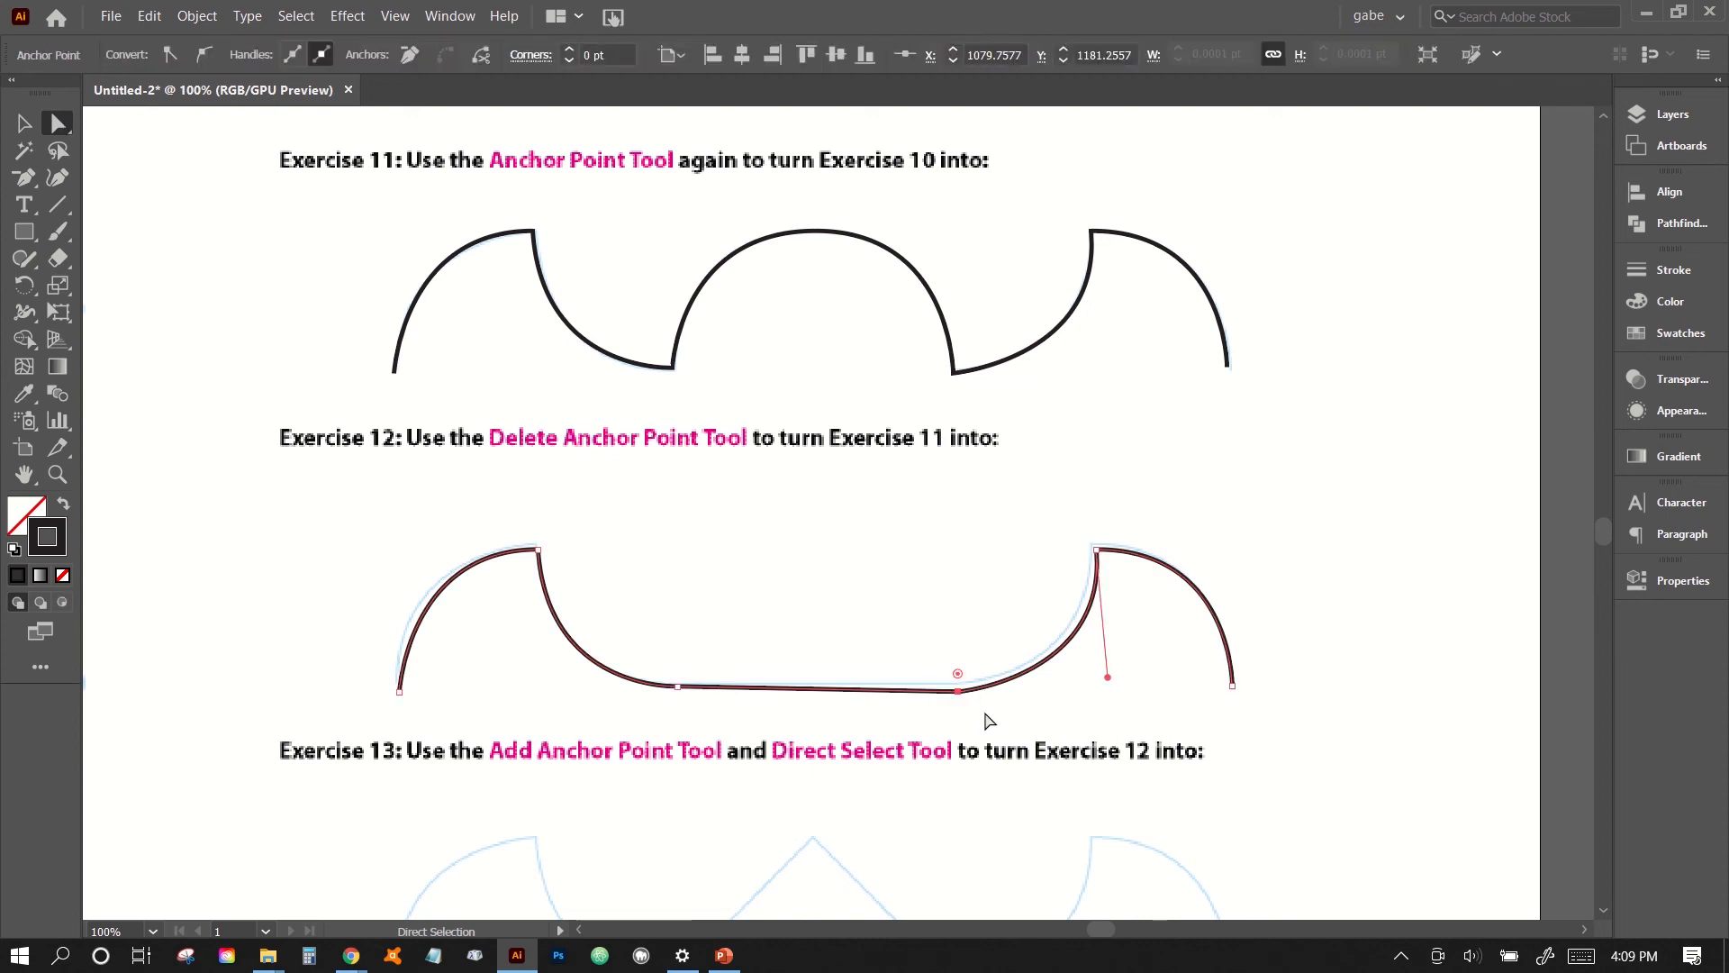
pyautogui.press('Up')
pyautogui.press('Up')
pyautogui.press('Up')
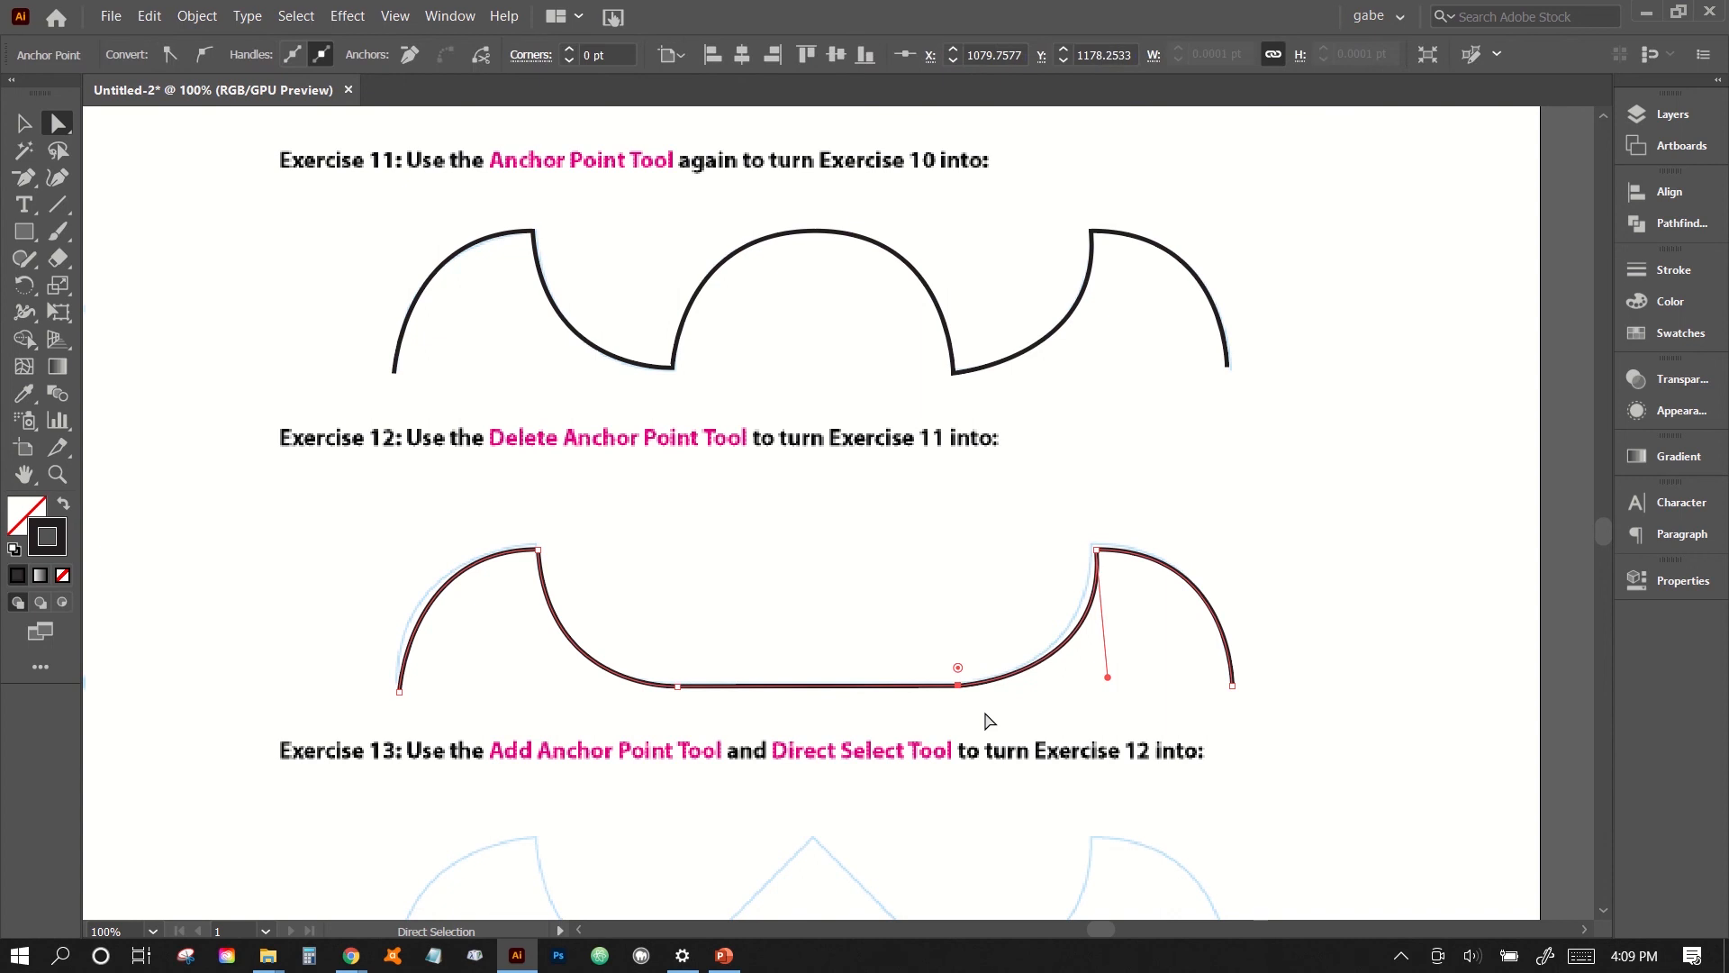
pyautogui.press('Down')
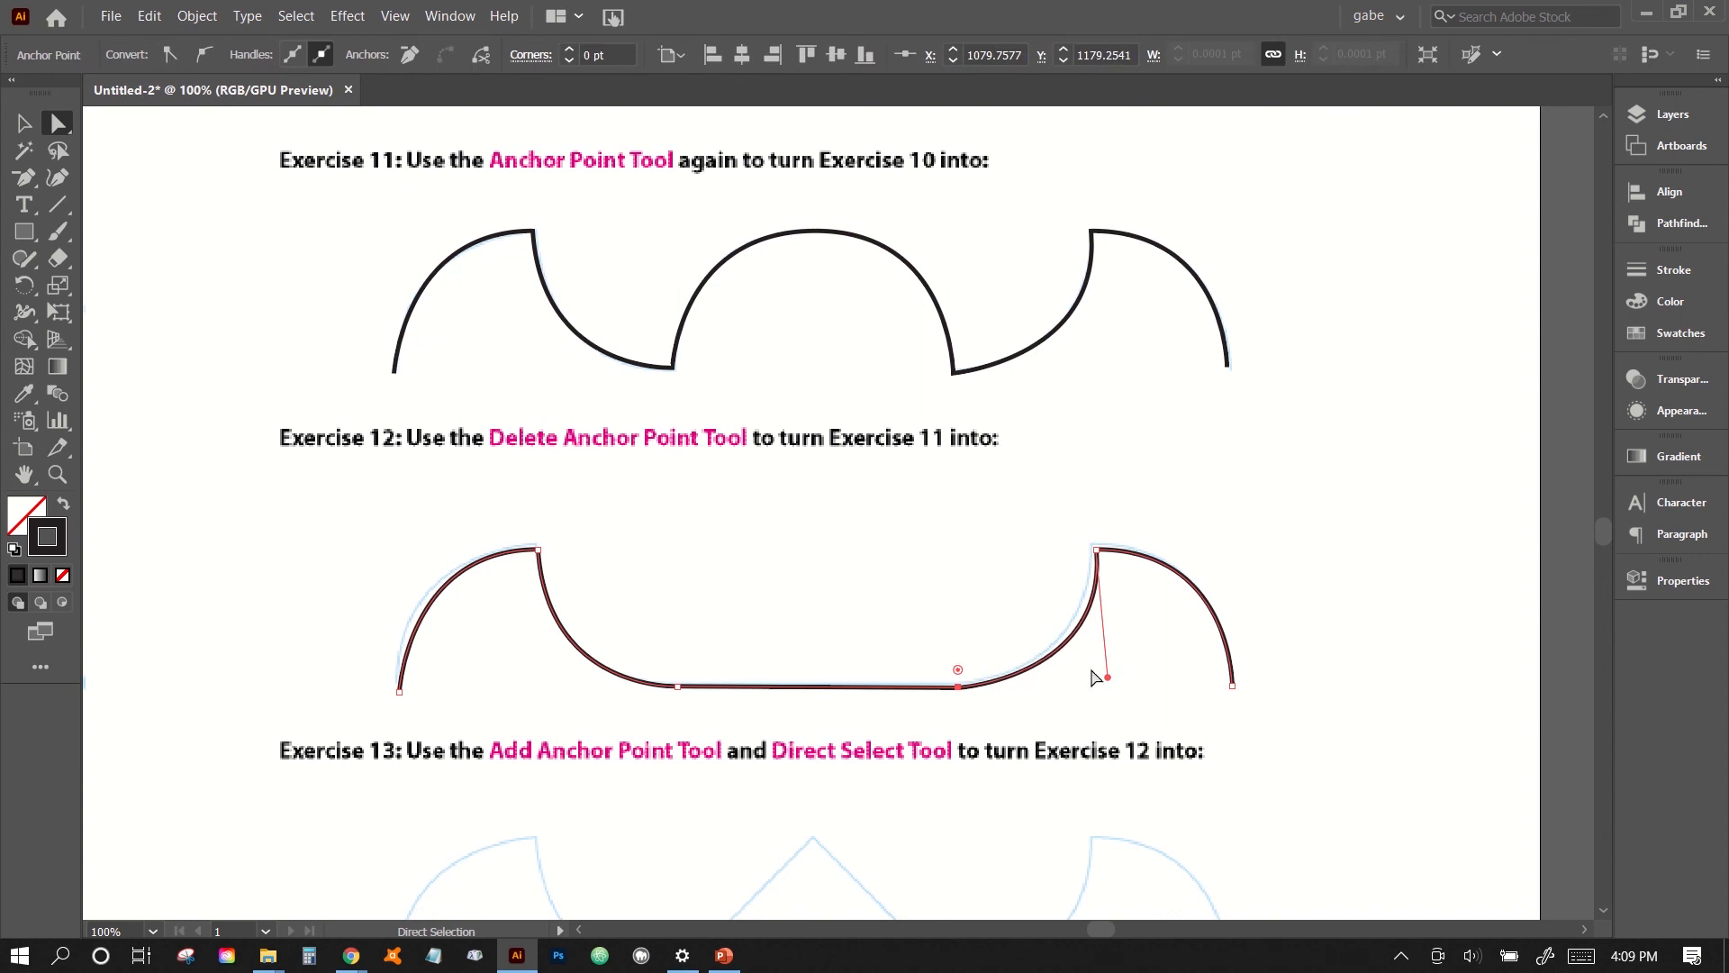
# - Adjust the right peak's lower handle and nudge its anchor point to fit the Exercise 12 guide, and deselect the path
pyautogui.moveTo(1108, 677); pyautogui.dragTo(1087, 682)
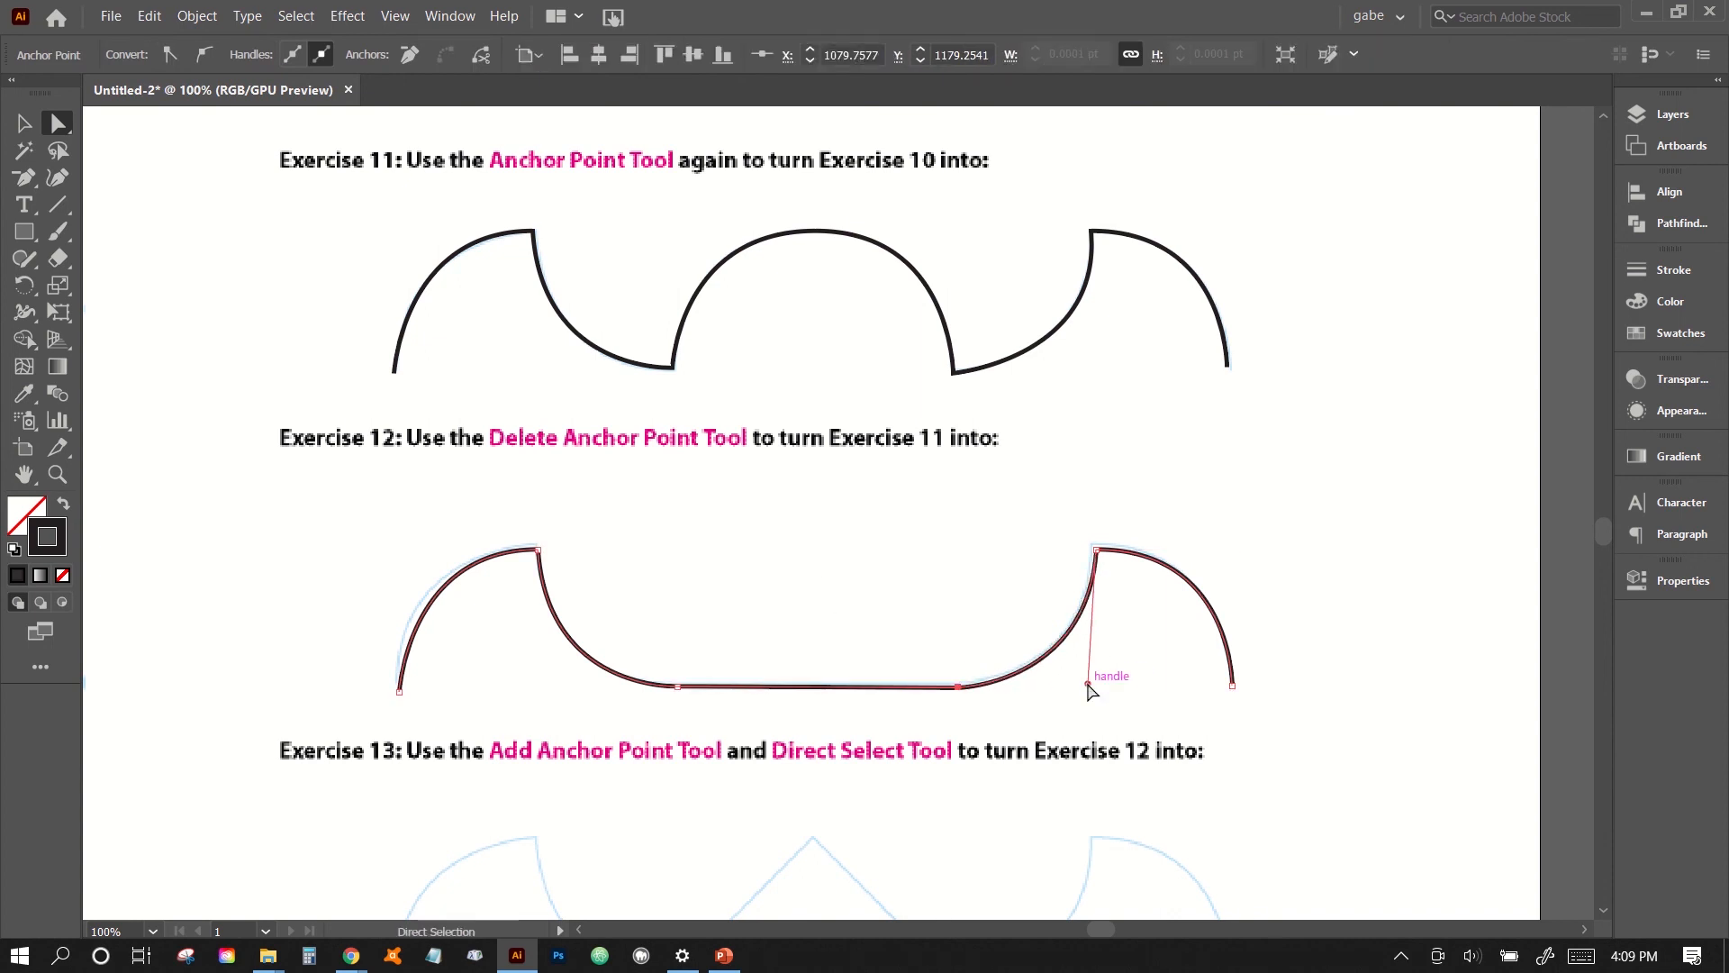
pyautogui.click(1095, 548)
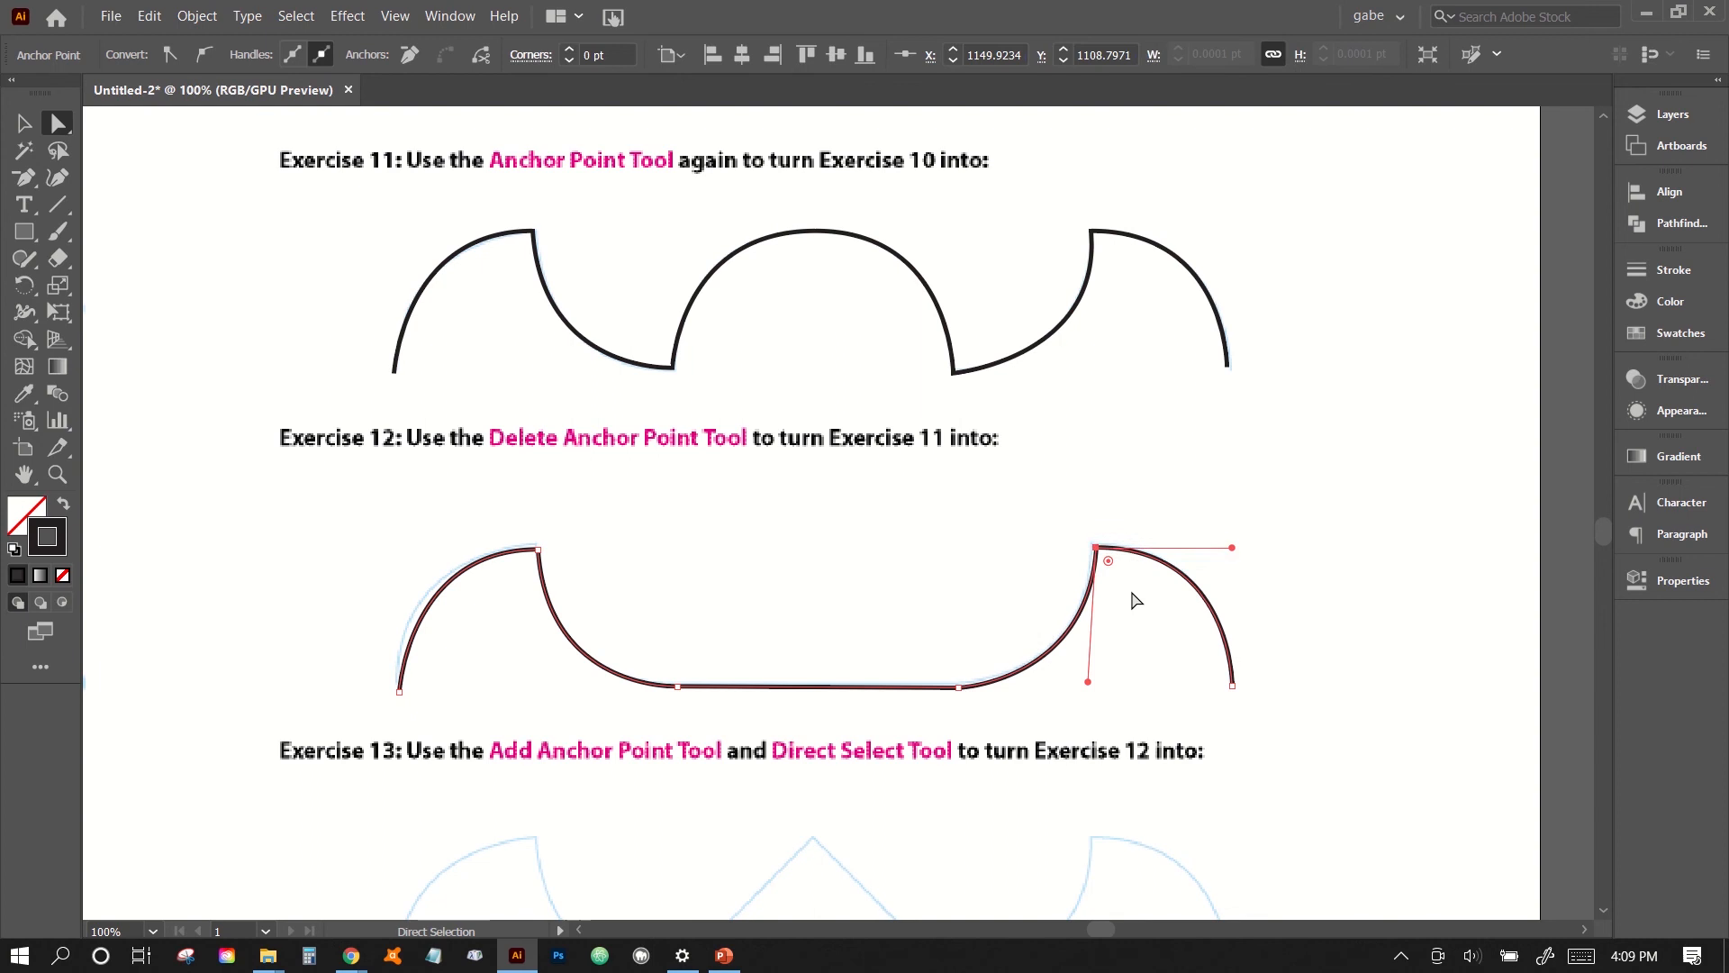
pyautogui.click(1132, 667)
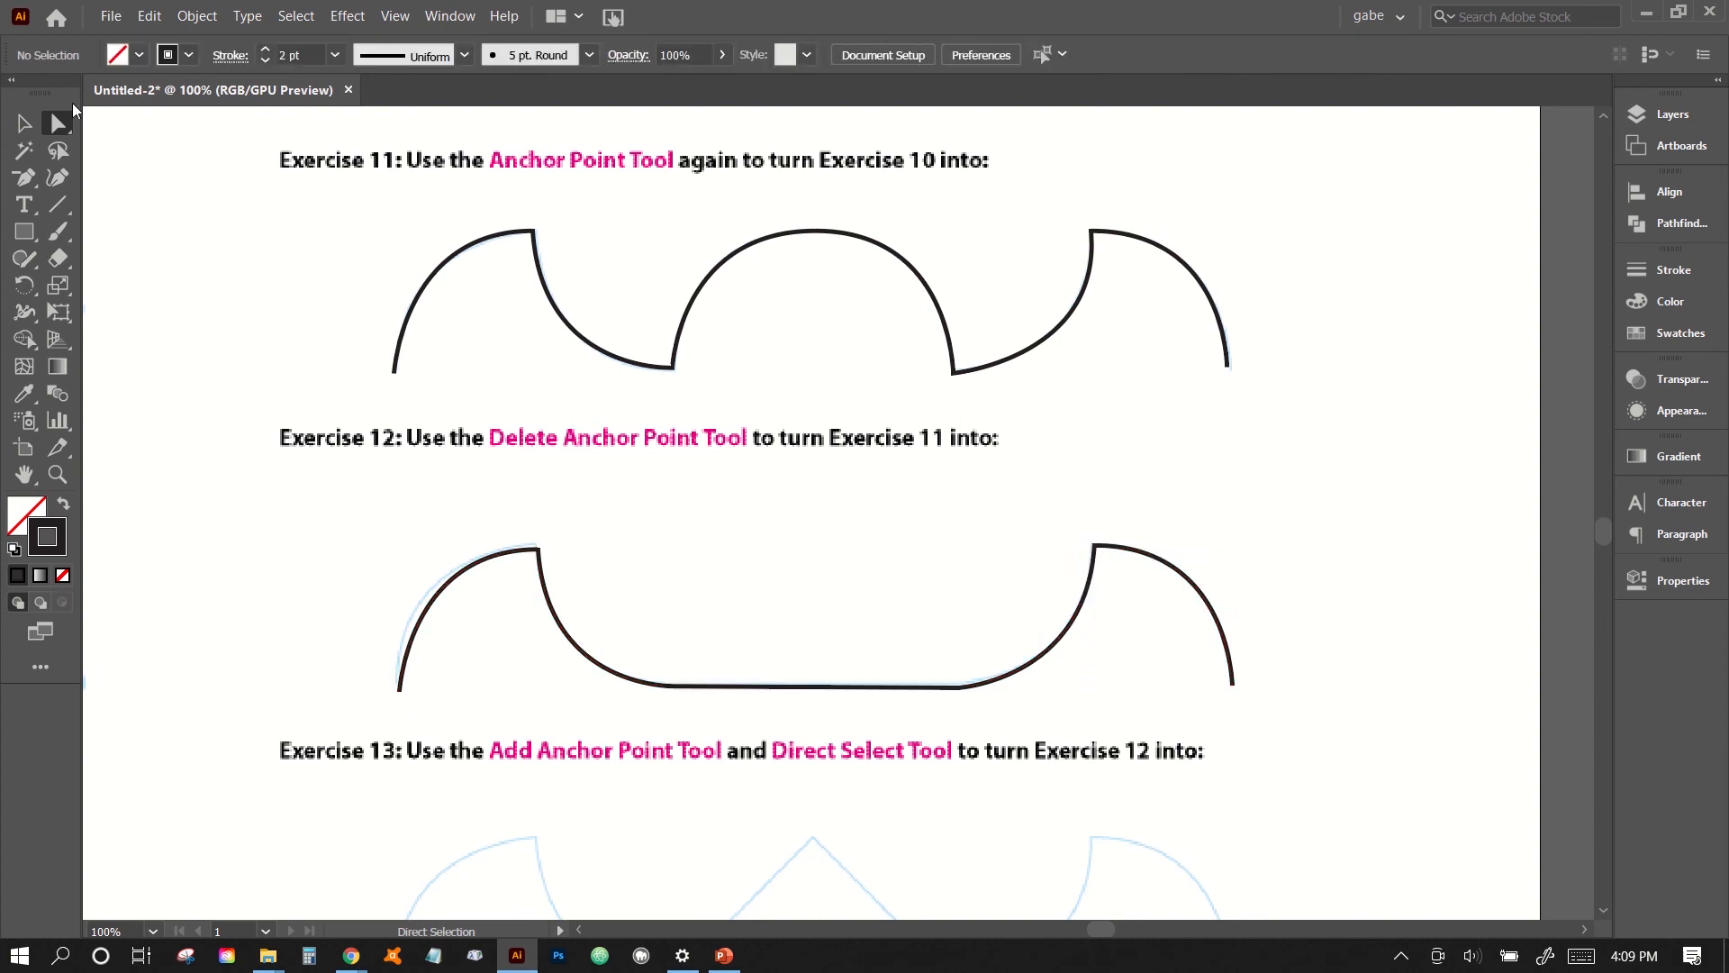
pyautogui.click(28, 128)
pyautogui.scroll(-5, 412, 495)
pyautogui.scroll(4, 413, 491)
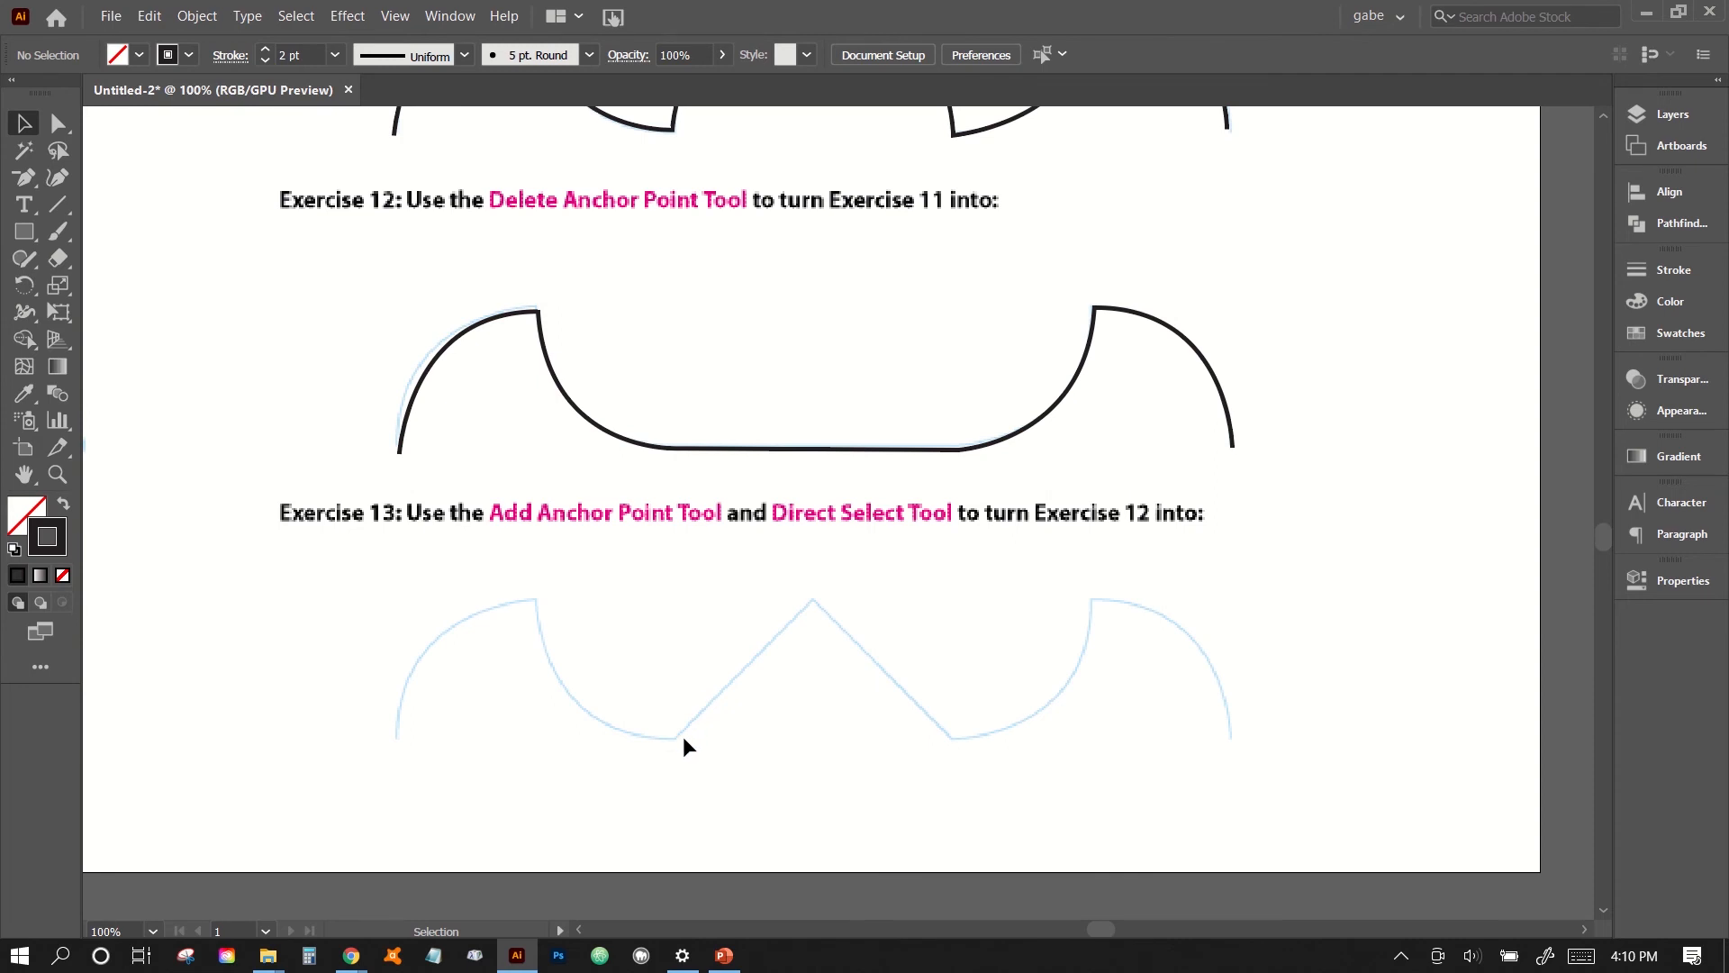
pyautogui.scroll(3, 728, 676)
pyautogui.scroll(-3, 727, 676)
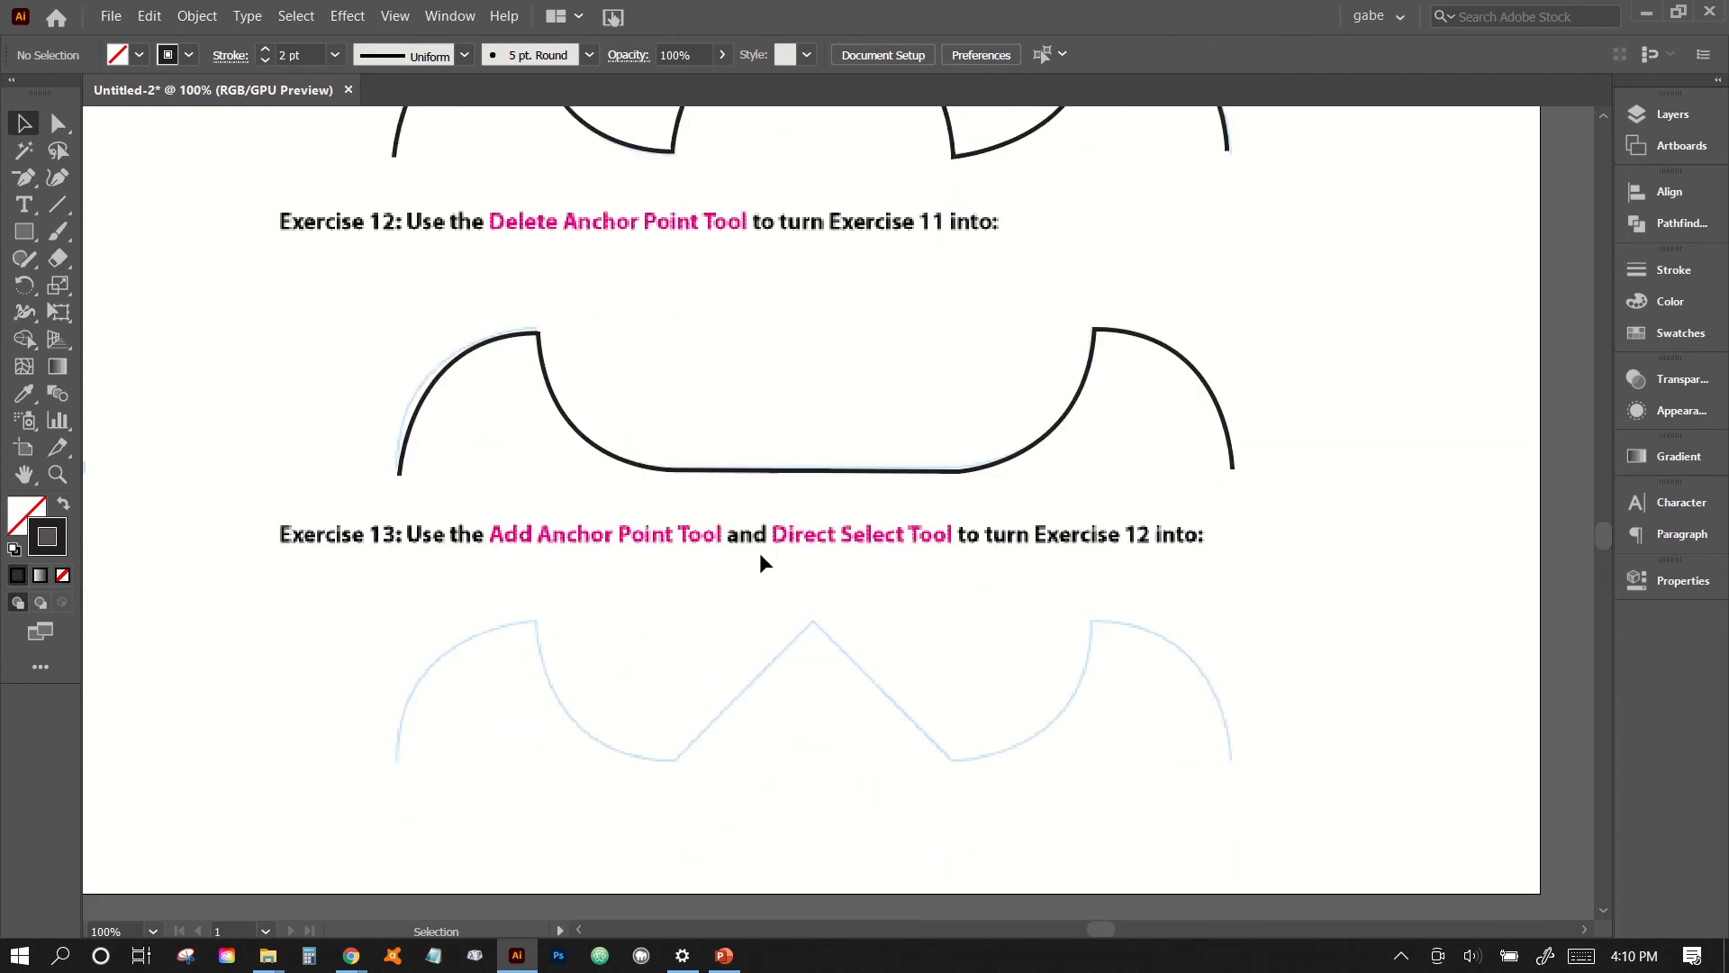
pyautogui.scroll(3, 544, 560)
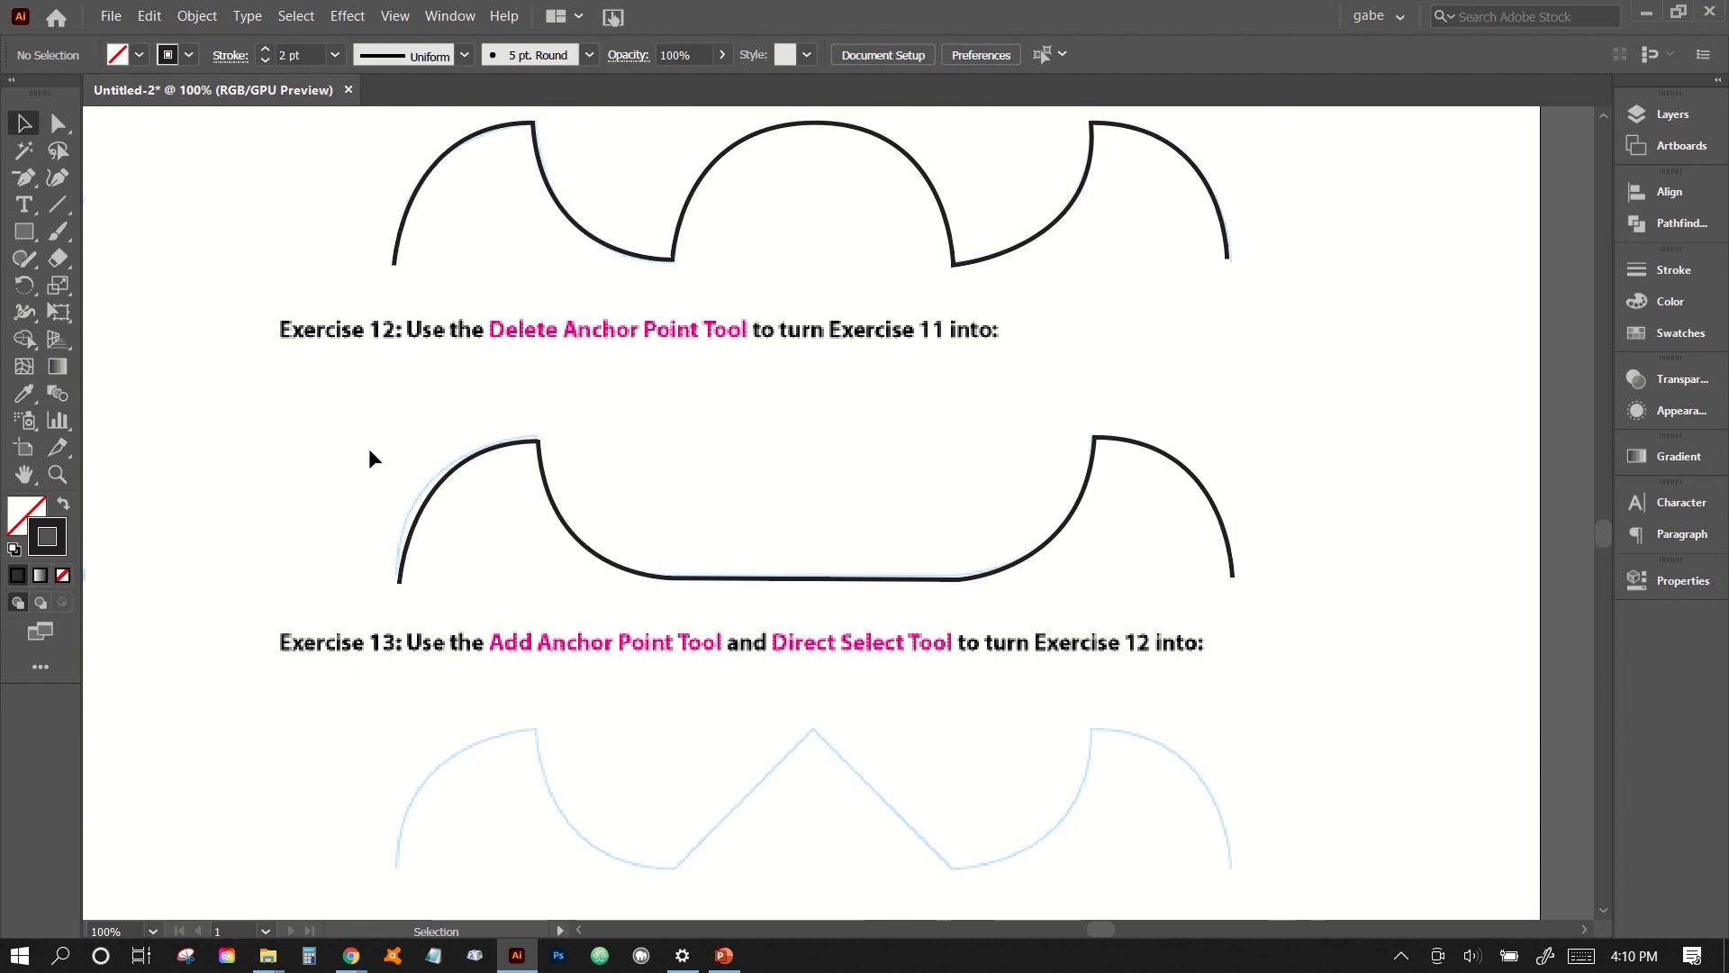
# - Duplicate the finished Exercise 12 shape down onto the Exercise 13 guide
pyautogui.scroll(-1, 370, 448)
pyautogui.moveTo(369, 443); pyautogui.dragTo(455, 538)
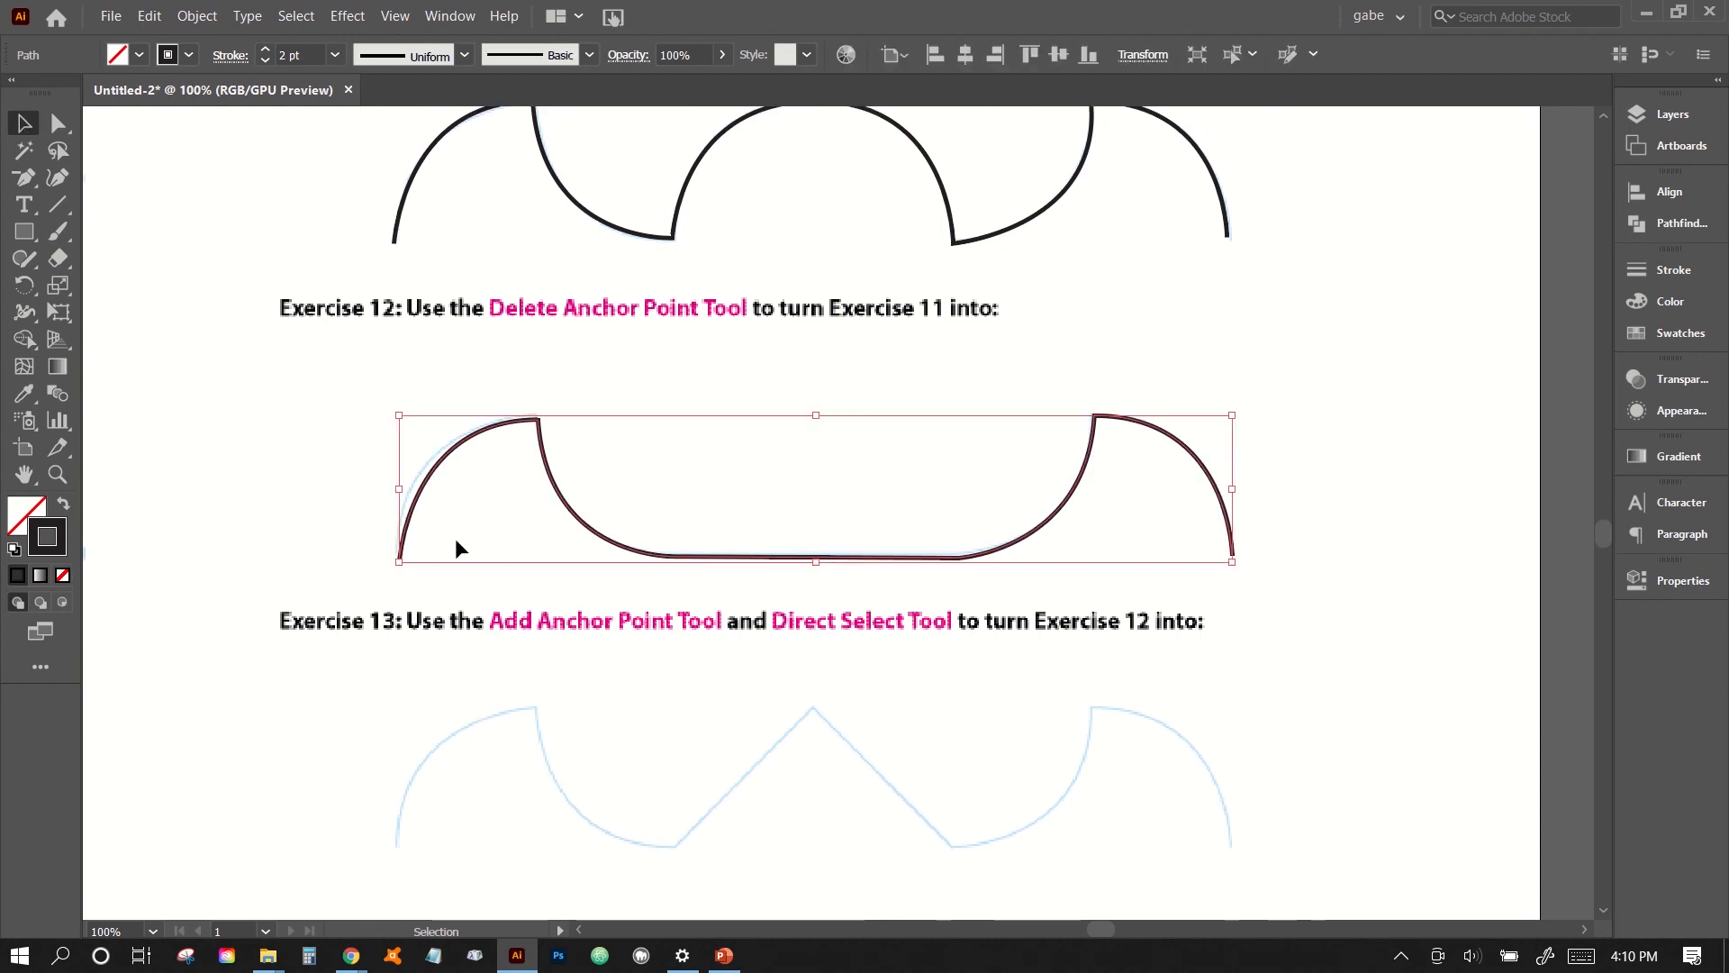
pyautogui.hscroll(-3, 456, 538)
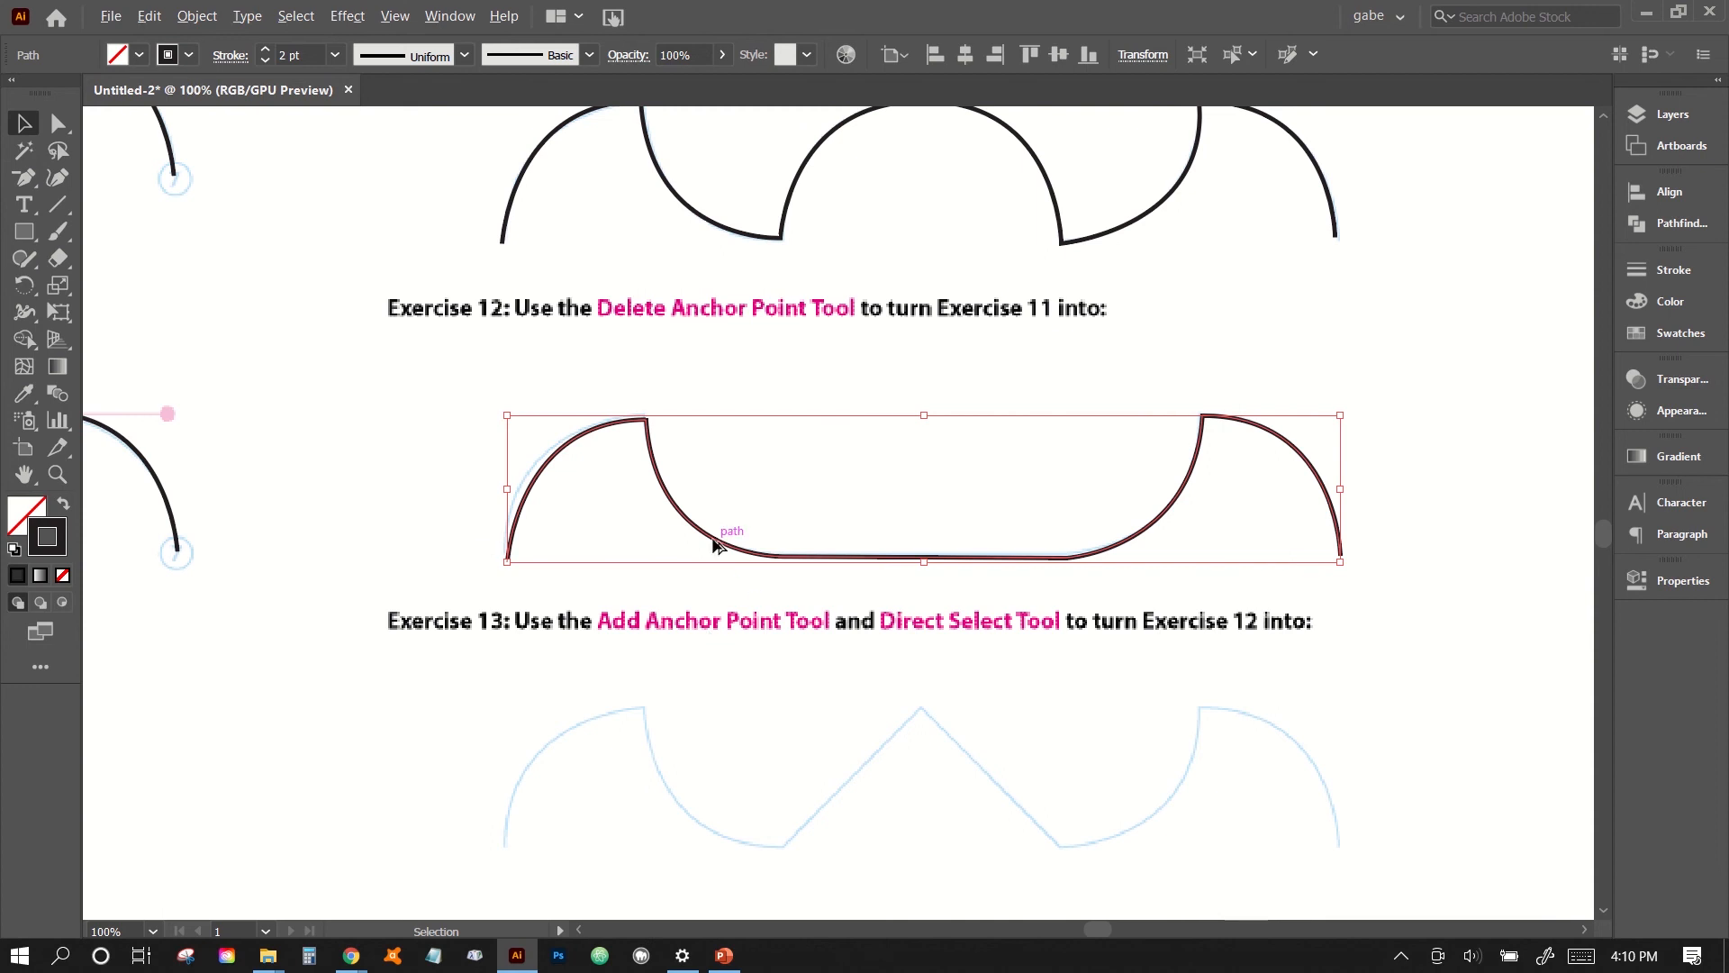
pyautogui.moveTo(715, 545); pyautogui.dragTo(713, 829)
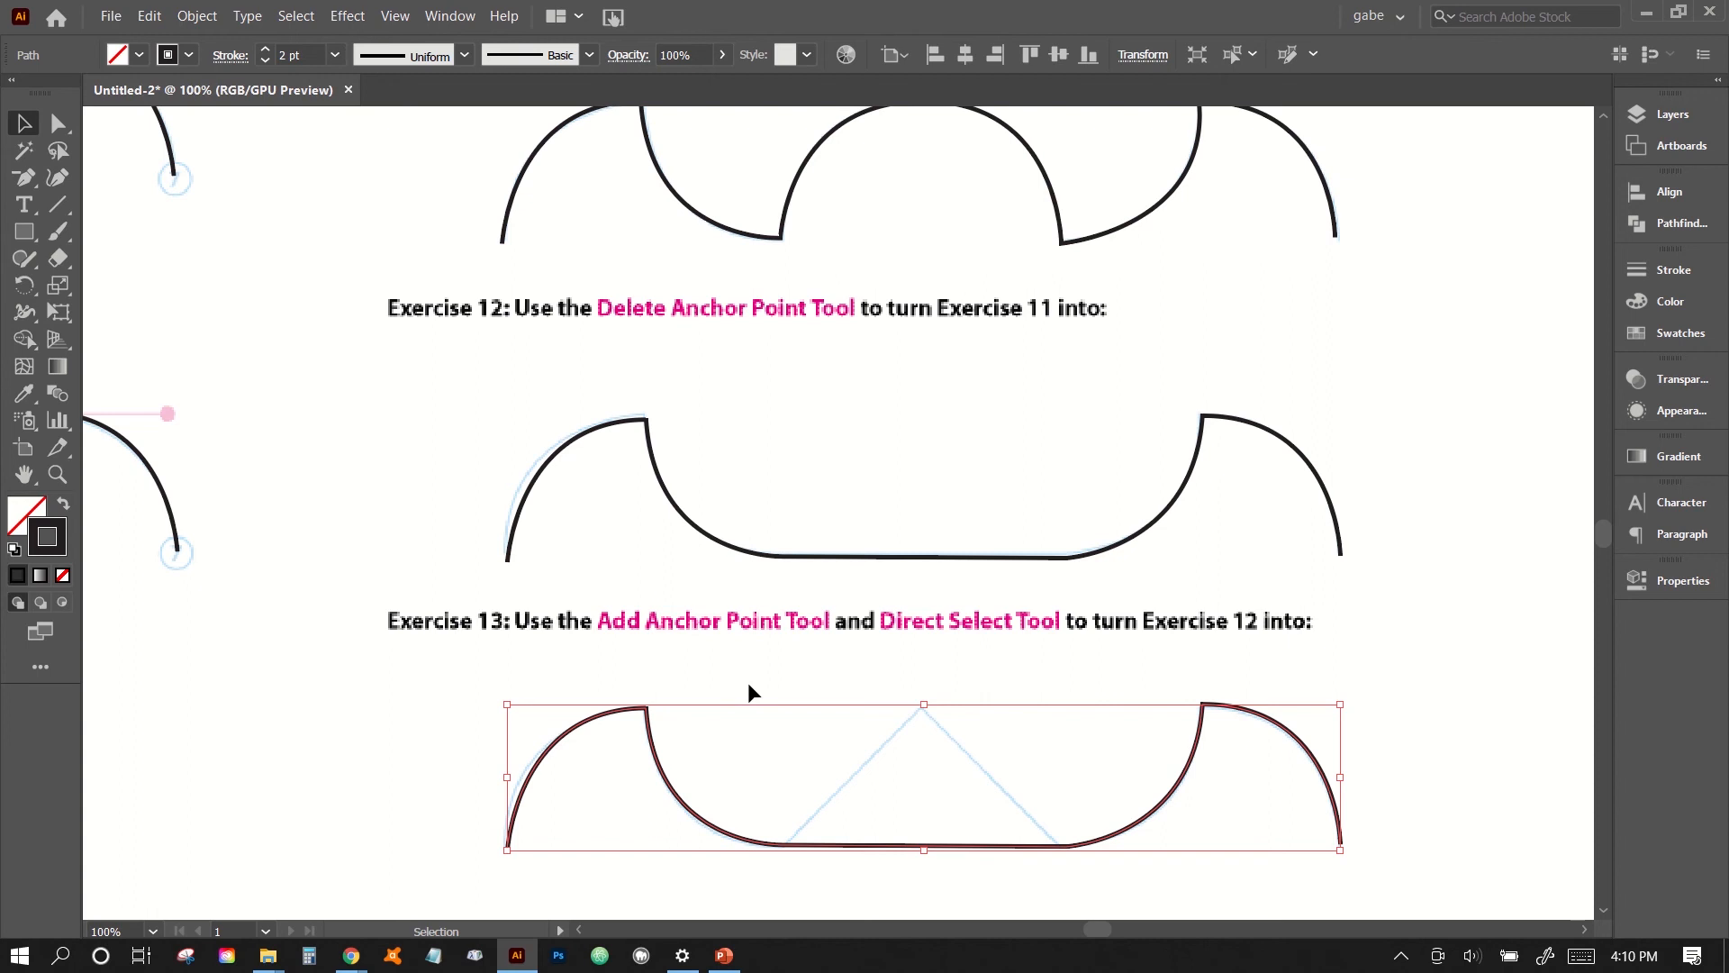
# - Add an anchor point near the middle of the Exercise 13 copy's straight bottom segment with the Add Anchor Point tool
pyautogui.click(24, 178)
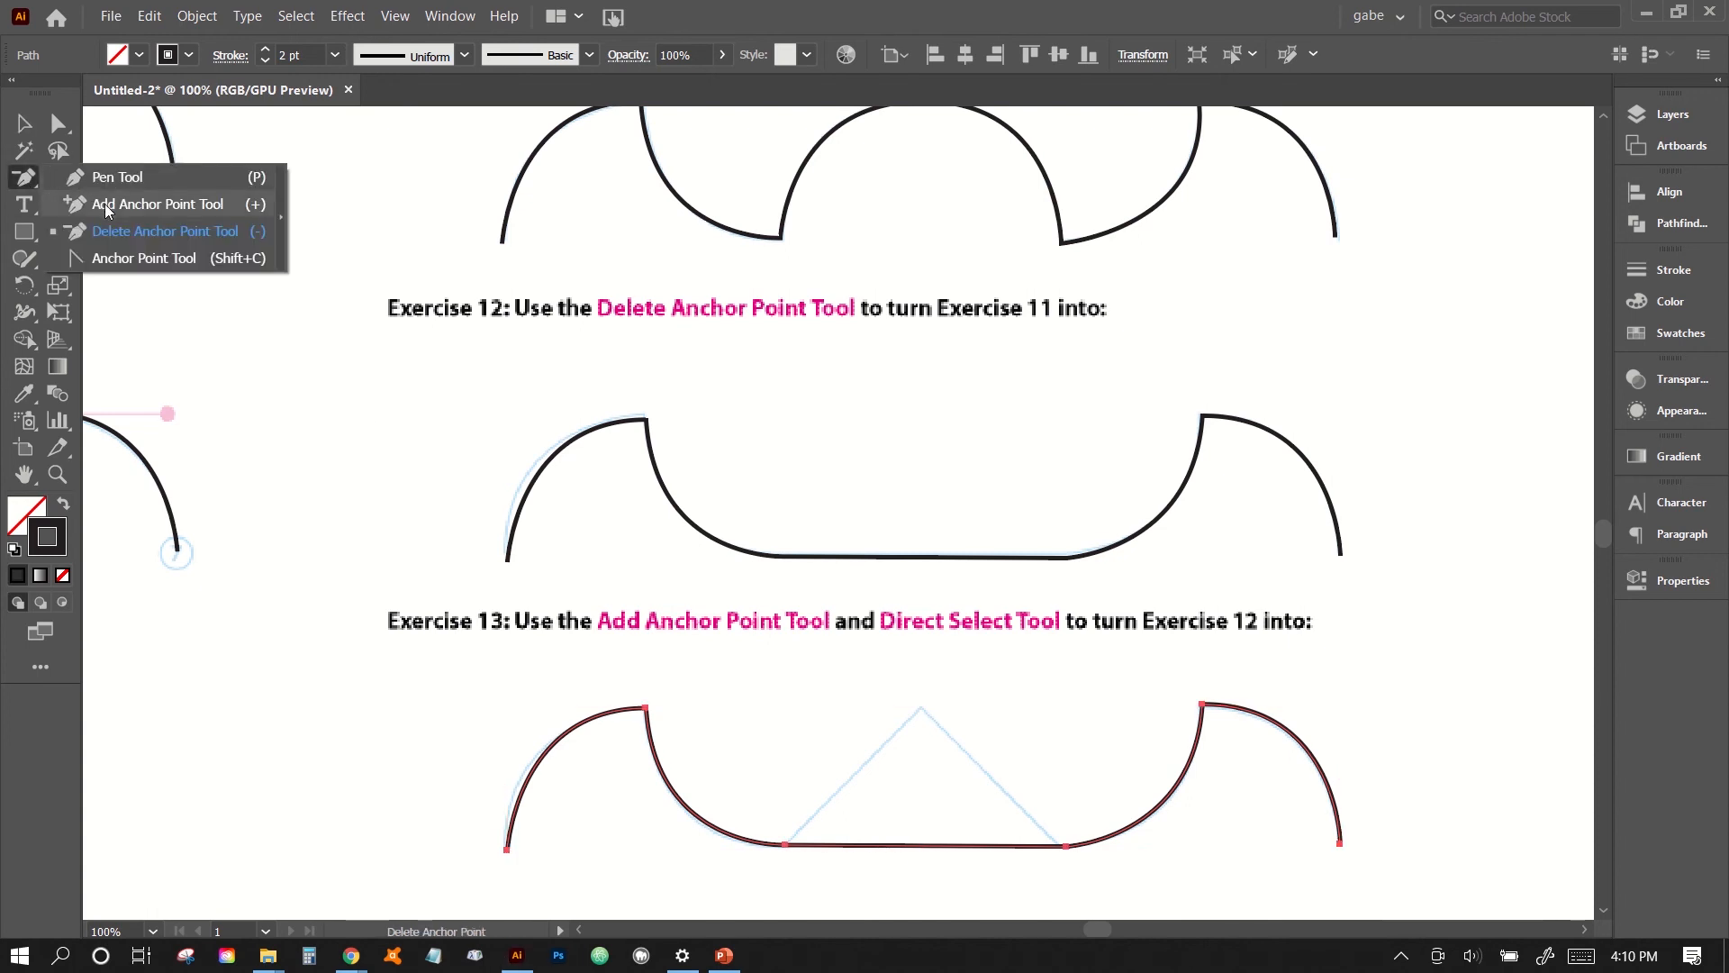
pyautogui.click(85, 202)
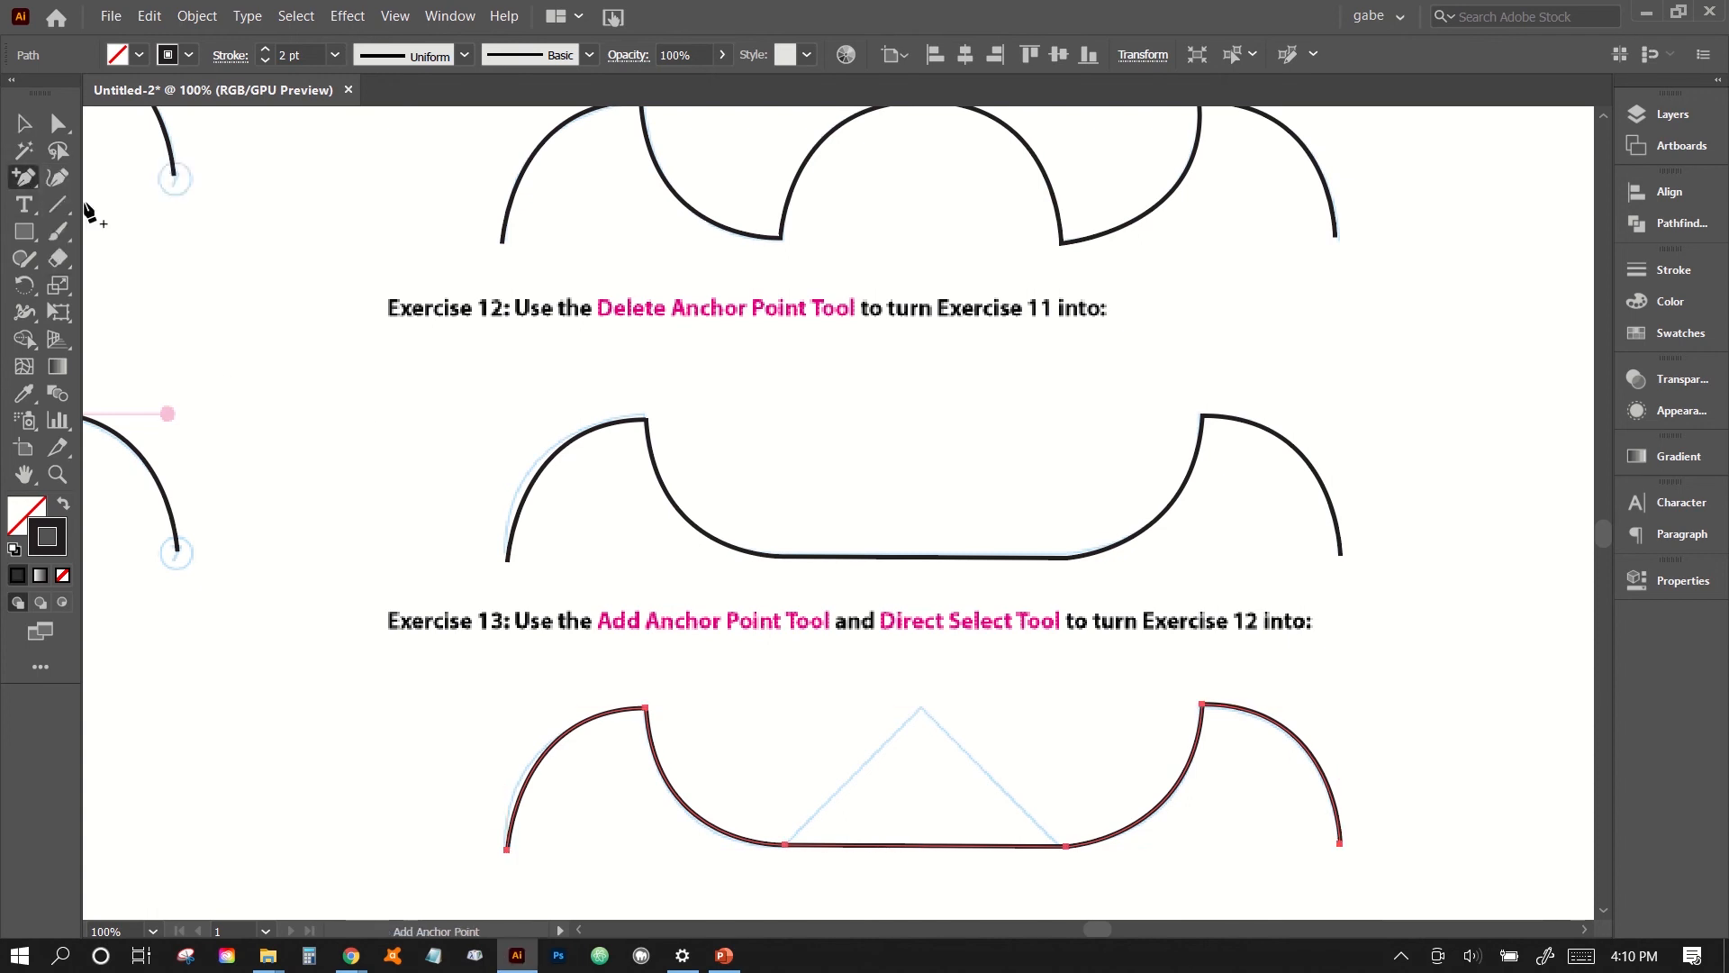
pyautogui.click(907, 846)
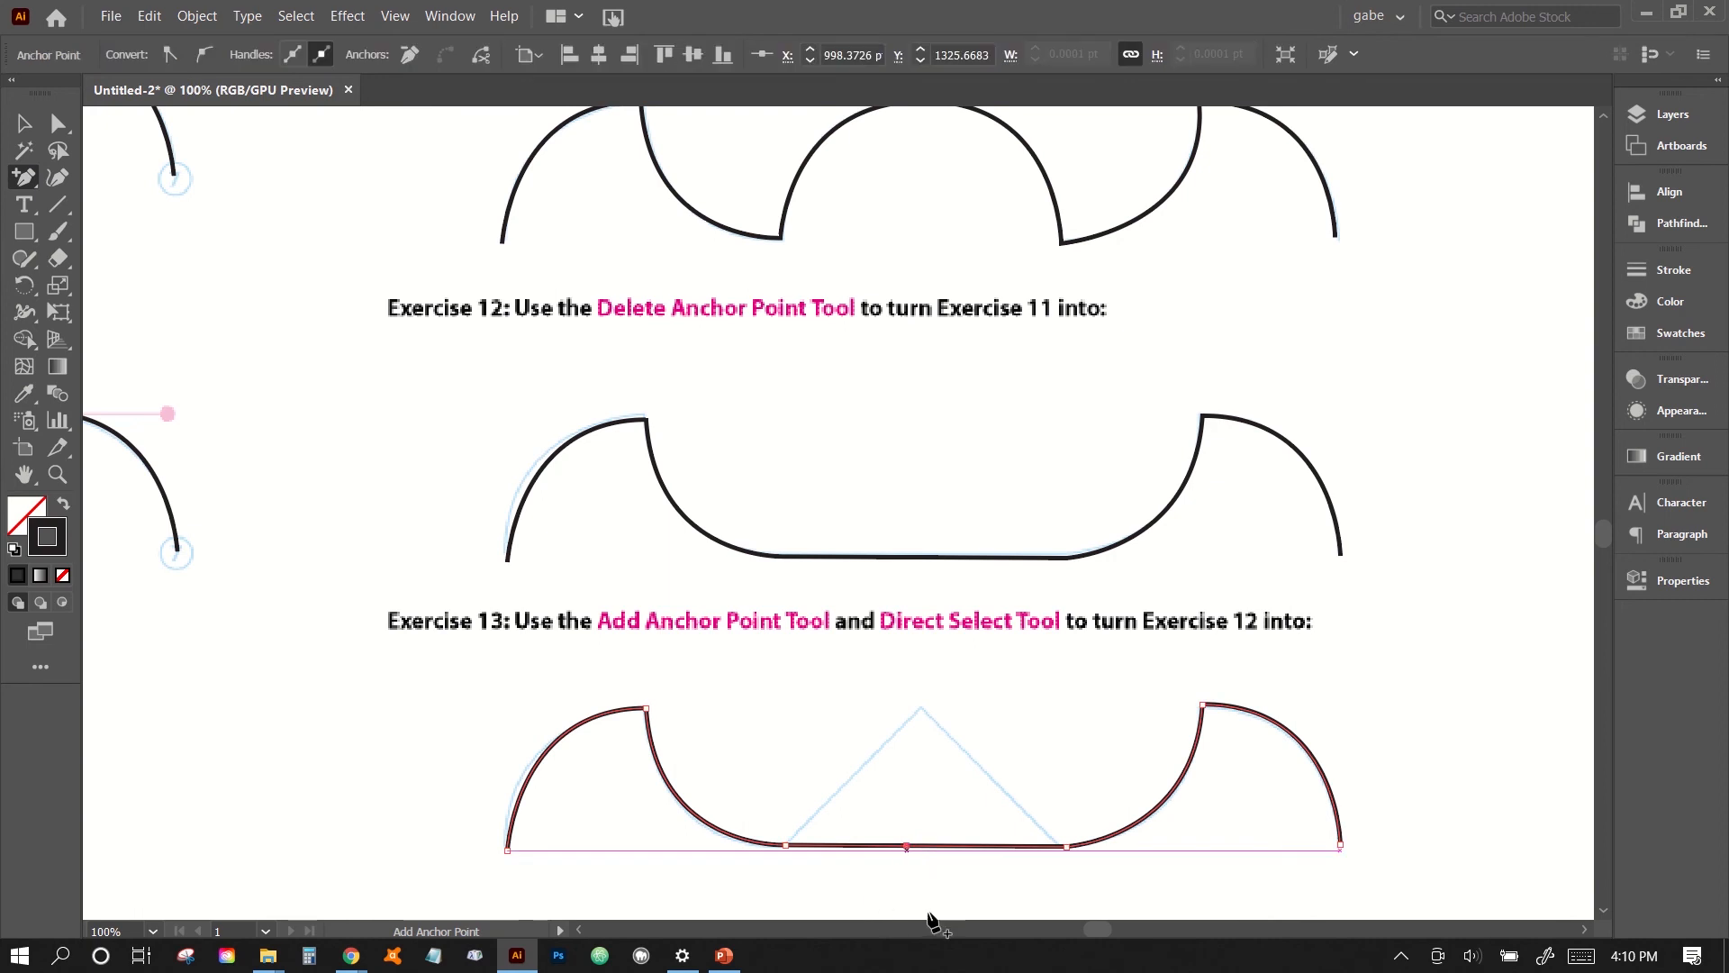
# - Move the new middle anchor point up to the peak of the Exercise 13 guide with Direct Selection, and deselect the path
pyautogui.click(57, 125)
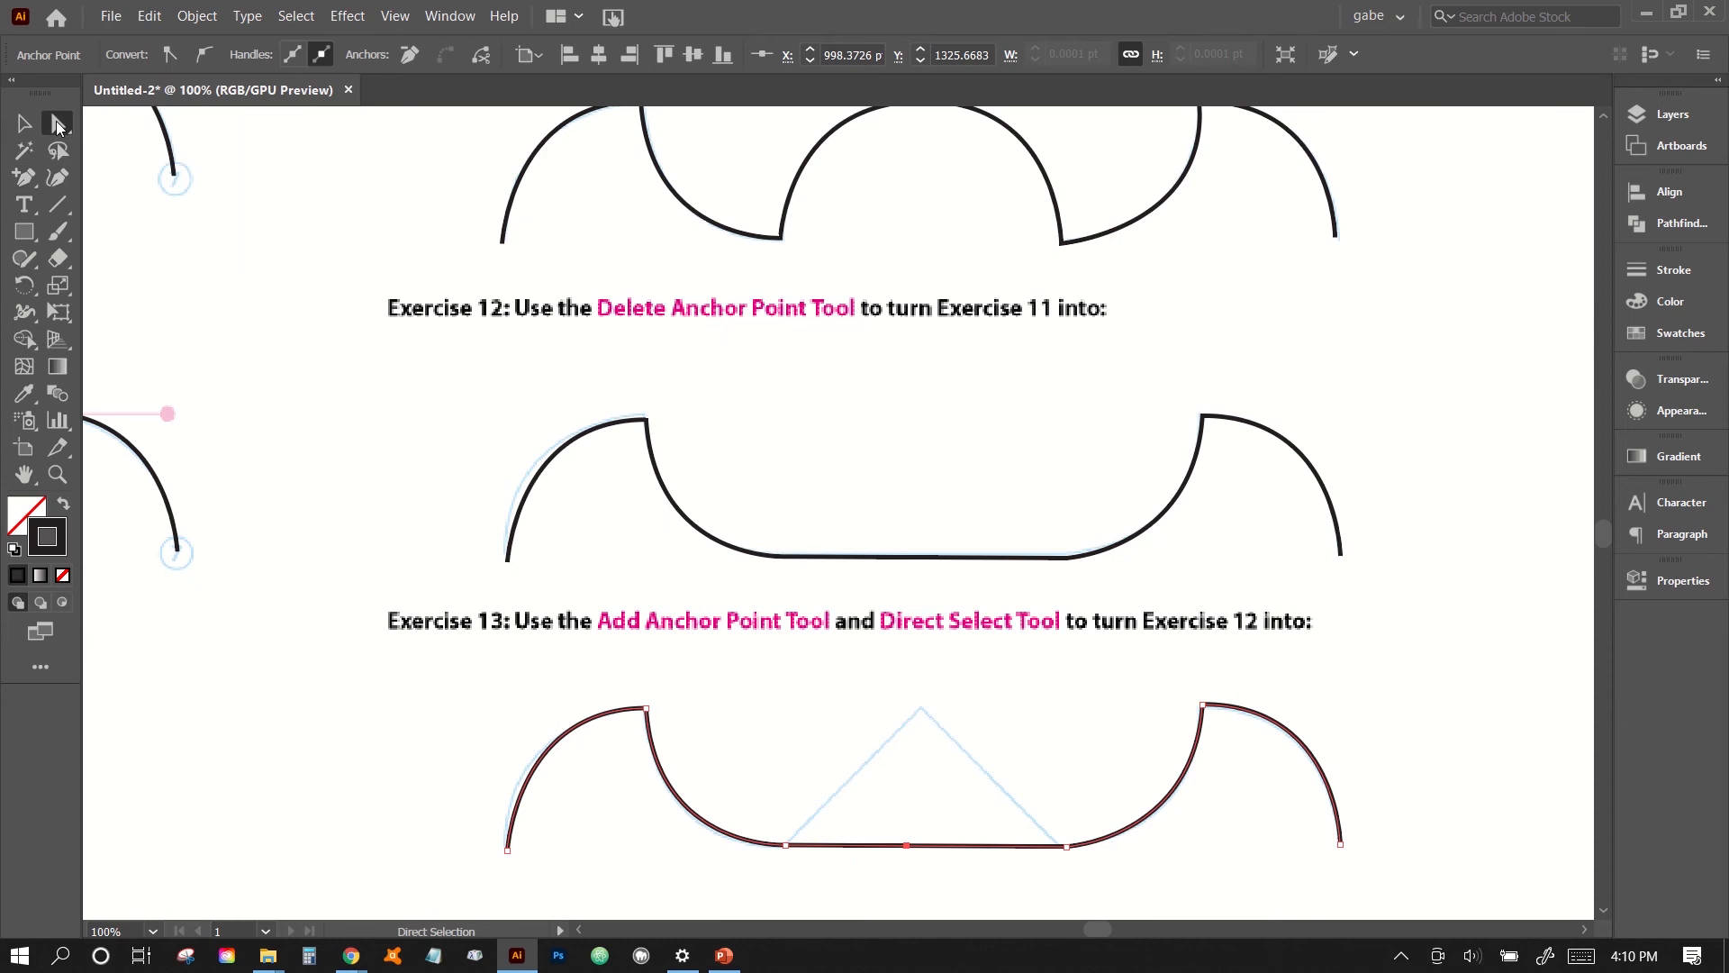
pyautogui.click(894, 824)
pyautogui.moveTo(869, 800); pyautogui.dragTo(941, 881)
pyautogui.moveTo(815, 789); pyautogui.dragTo(1038, 880)
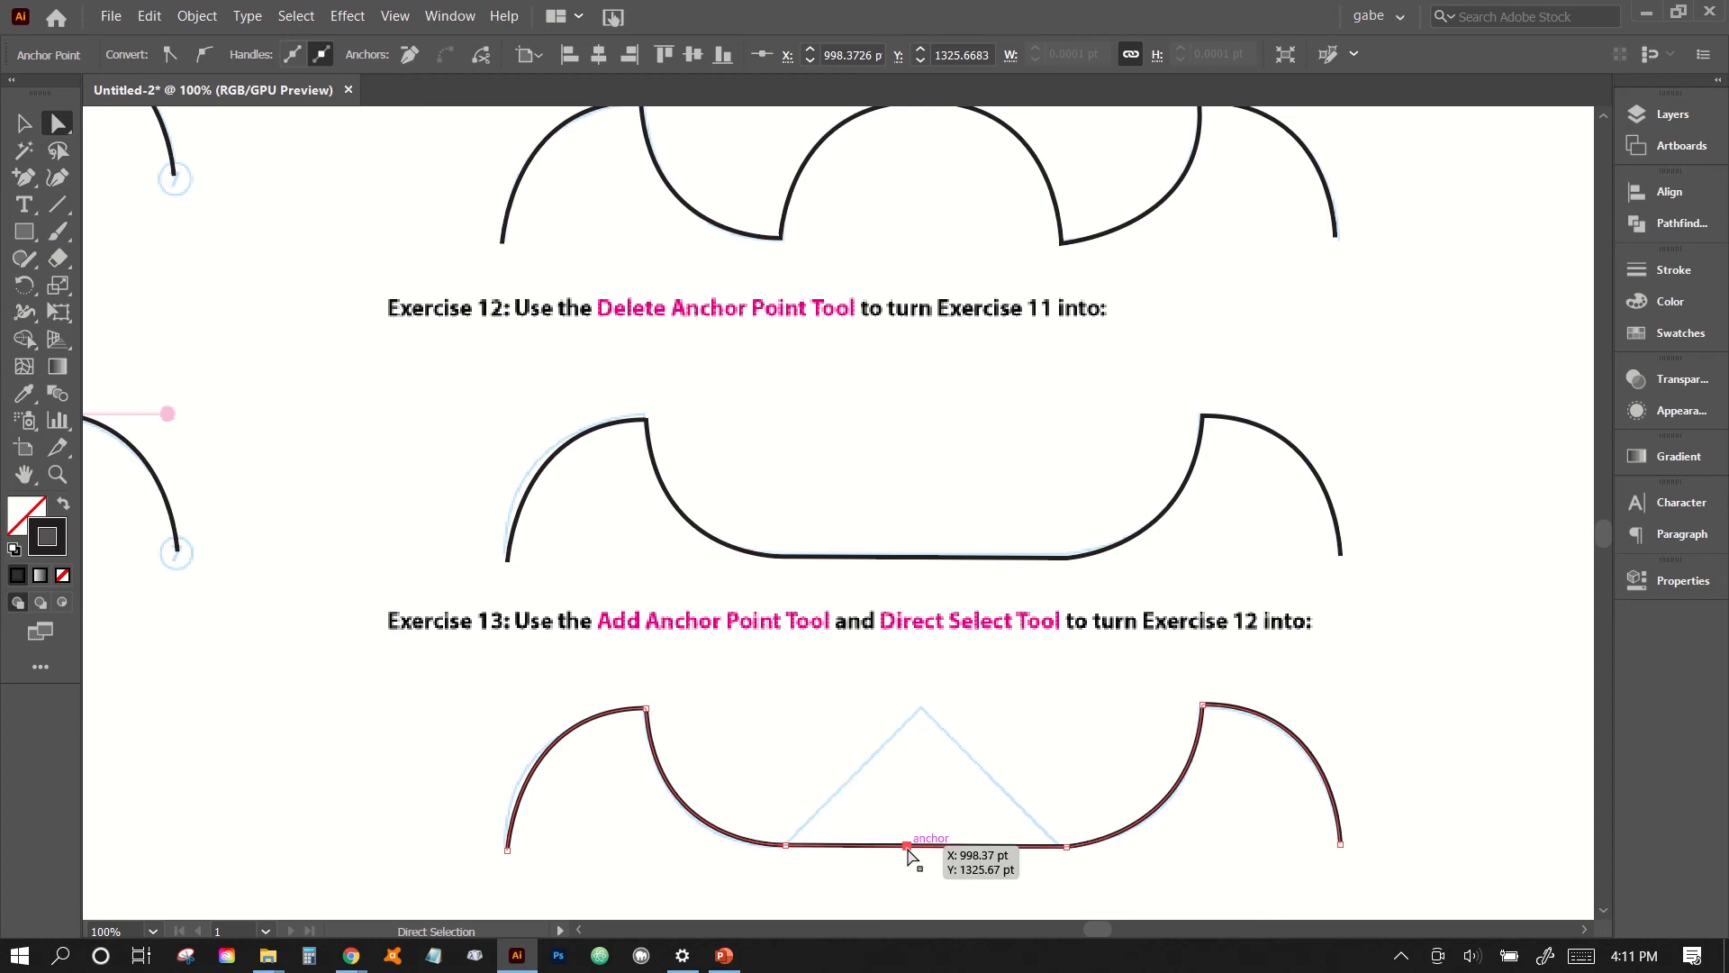
pyautogui.moveTo(908, 849); pyautogui.dragTo(917, 704)
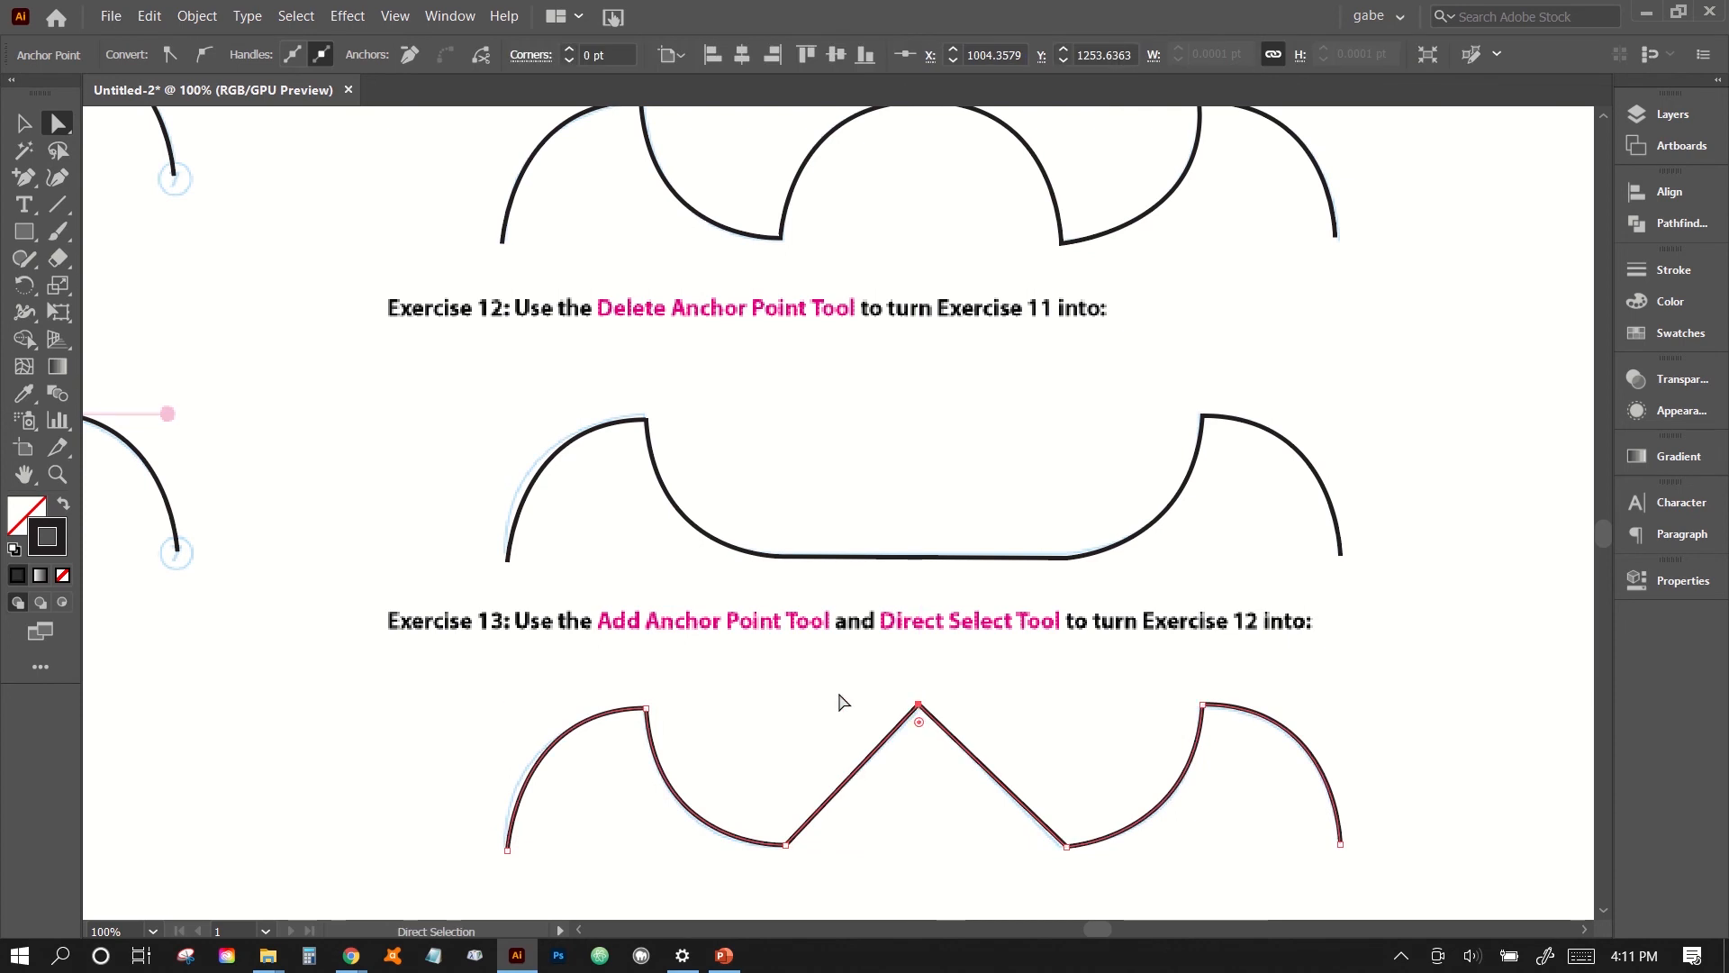
pyautogui.click(1031, 704)
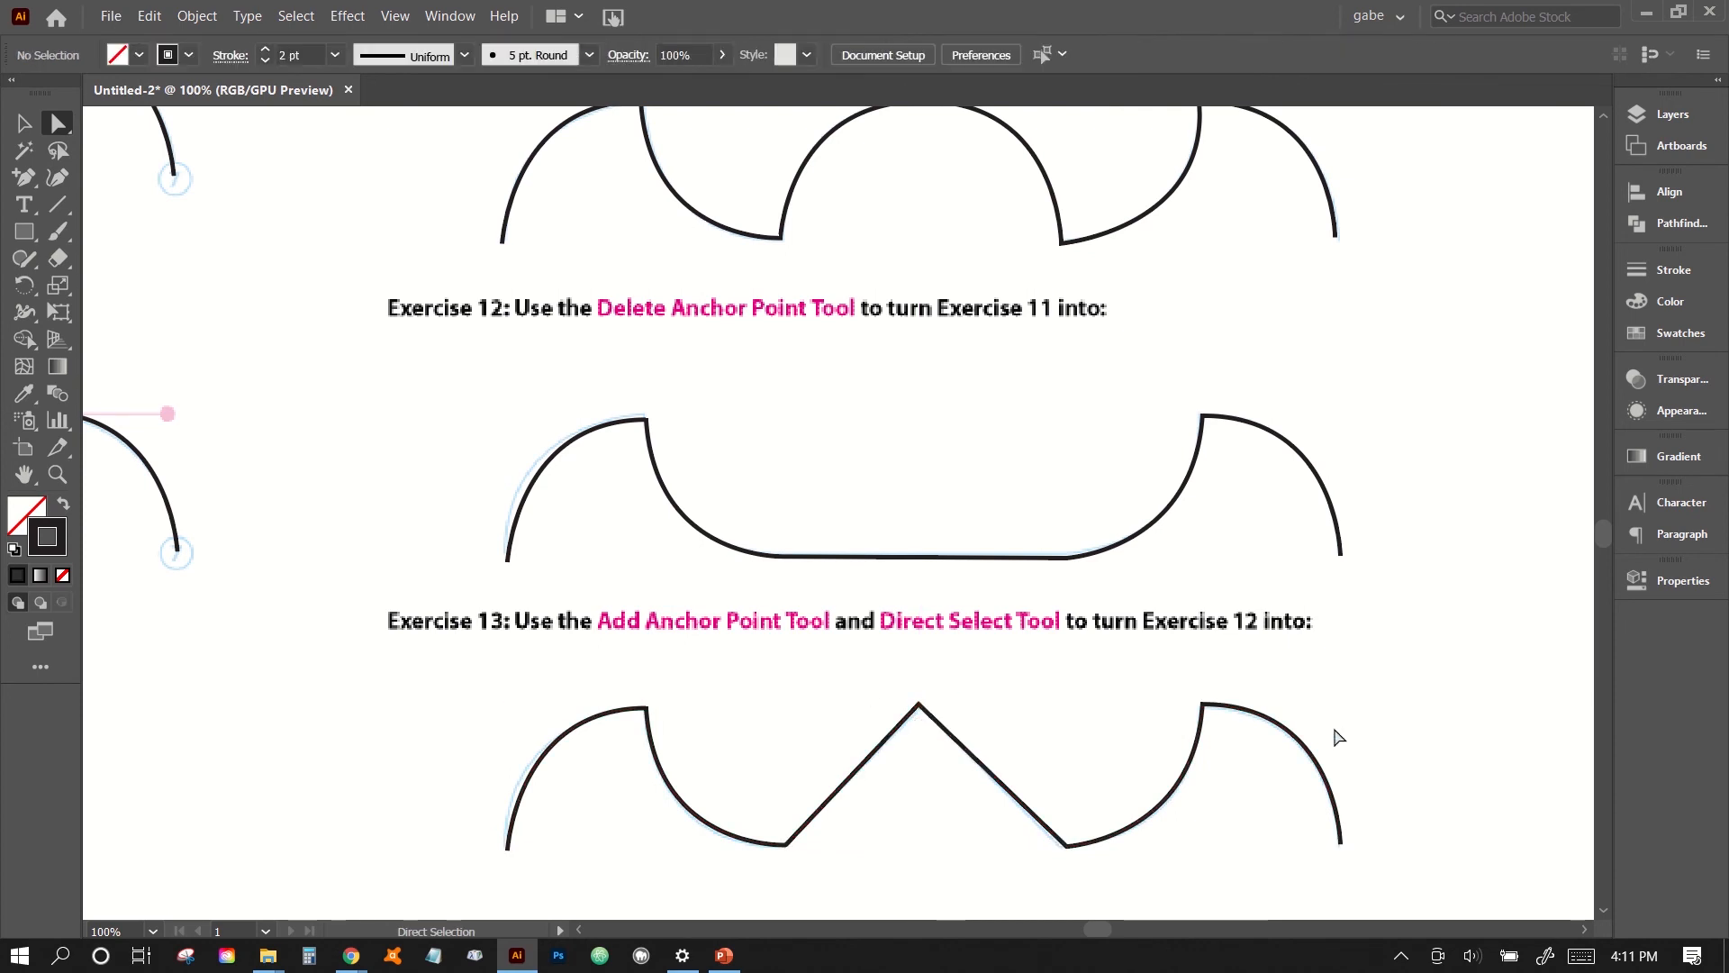
# - Review the finished exercises across the worksheet and the list of pen tool variants
pyautogui.hotkey('ctrl', '-')
pyautogui.hotkey('ctrl', '-')
pyautogui.hotkey('ctrl', '-')
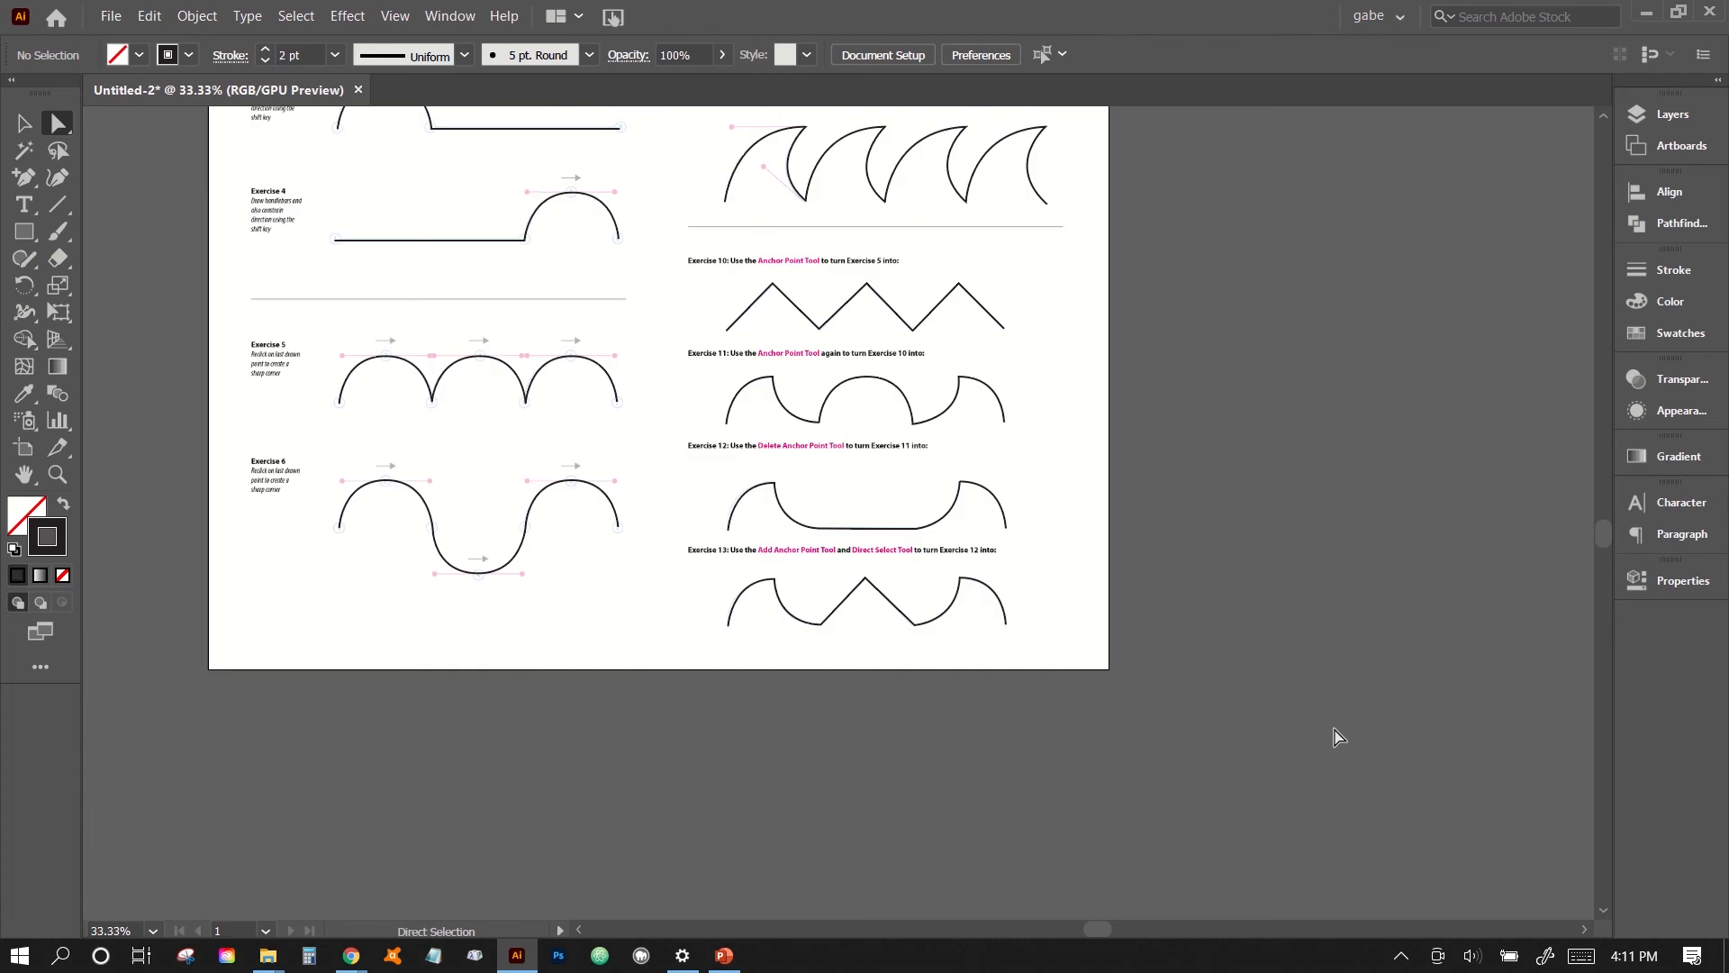
pyautogui.scroll(3, 1109, 650)
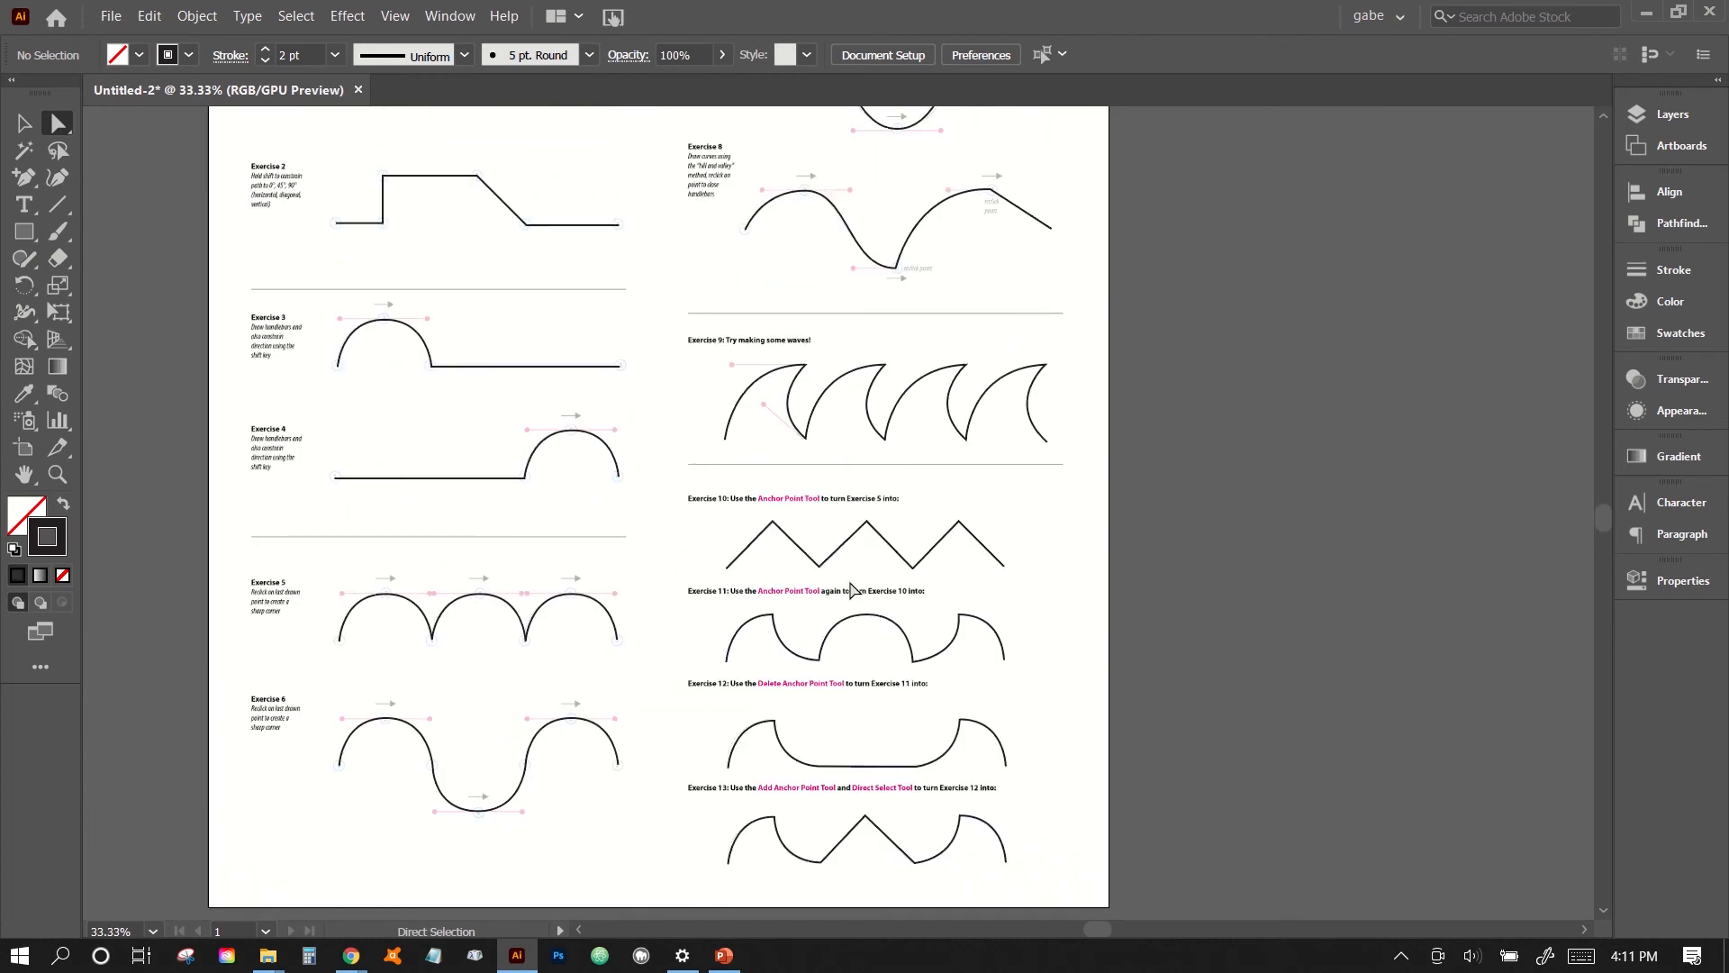
pyautogui.click(24, 178)
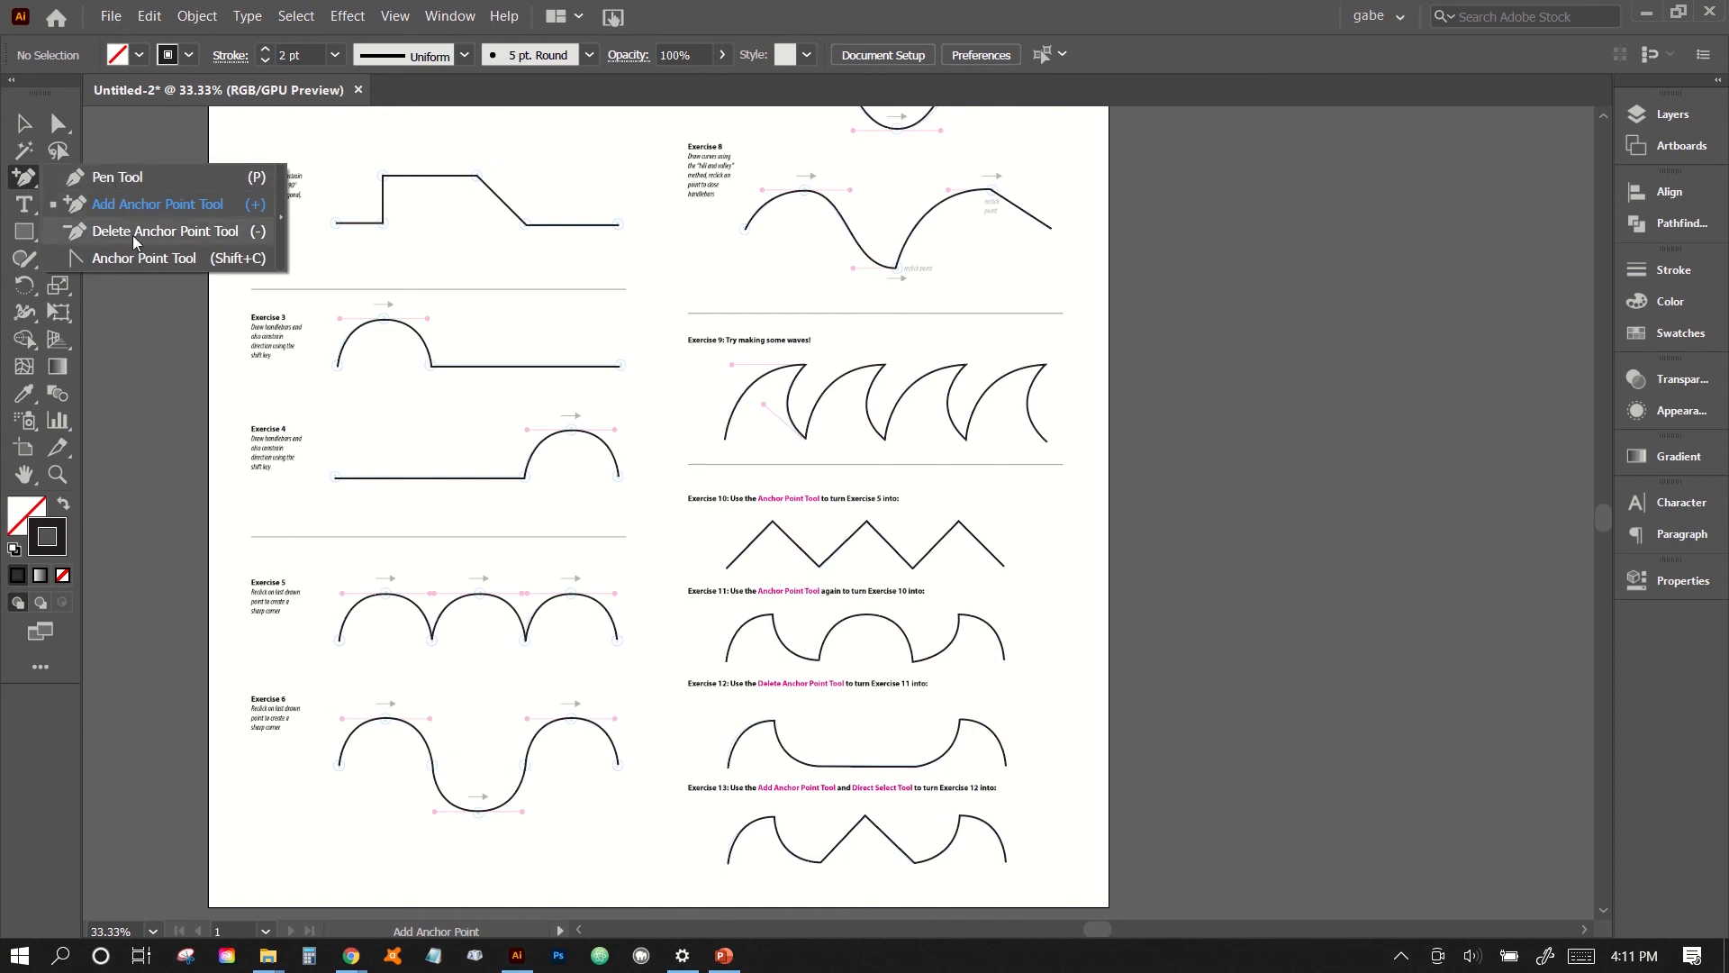
pyautogui.click(20, 129)
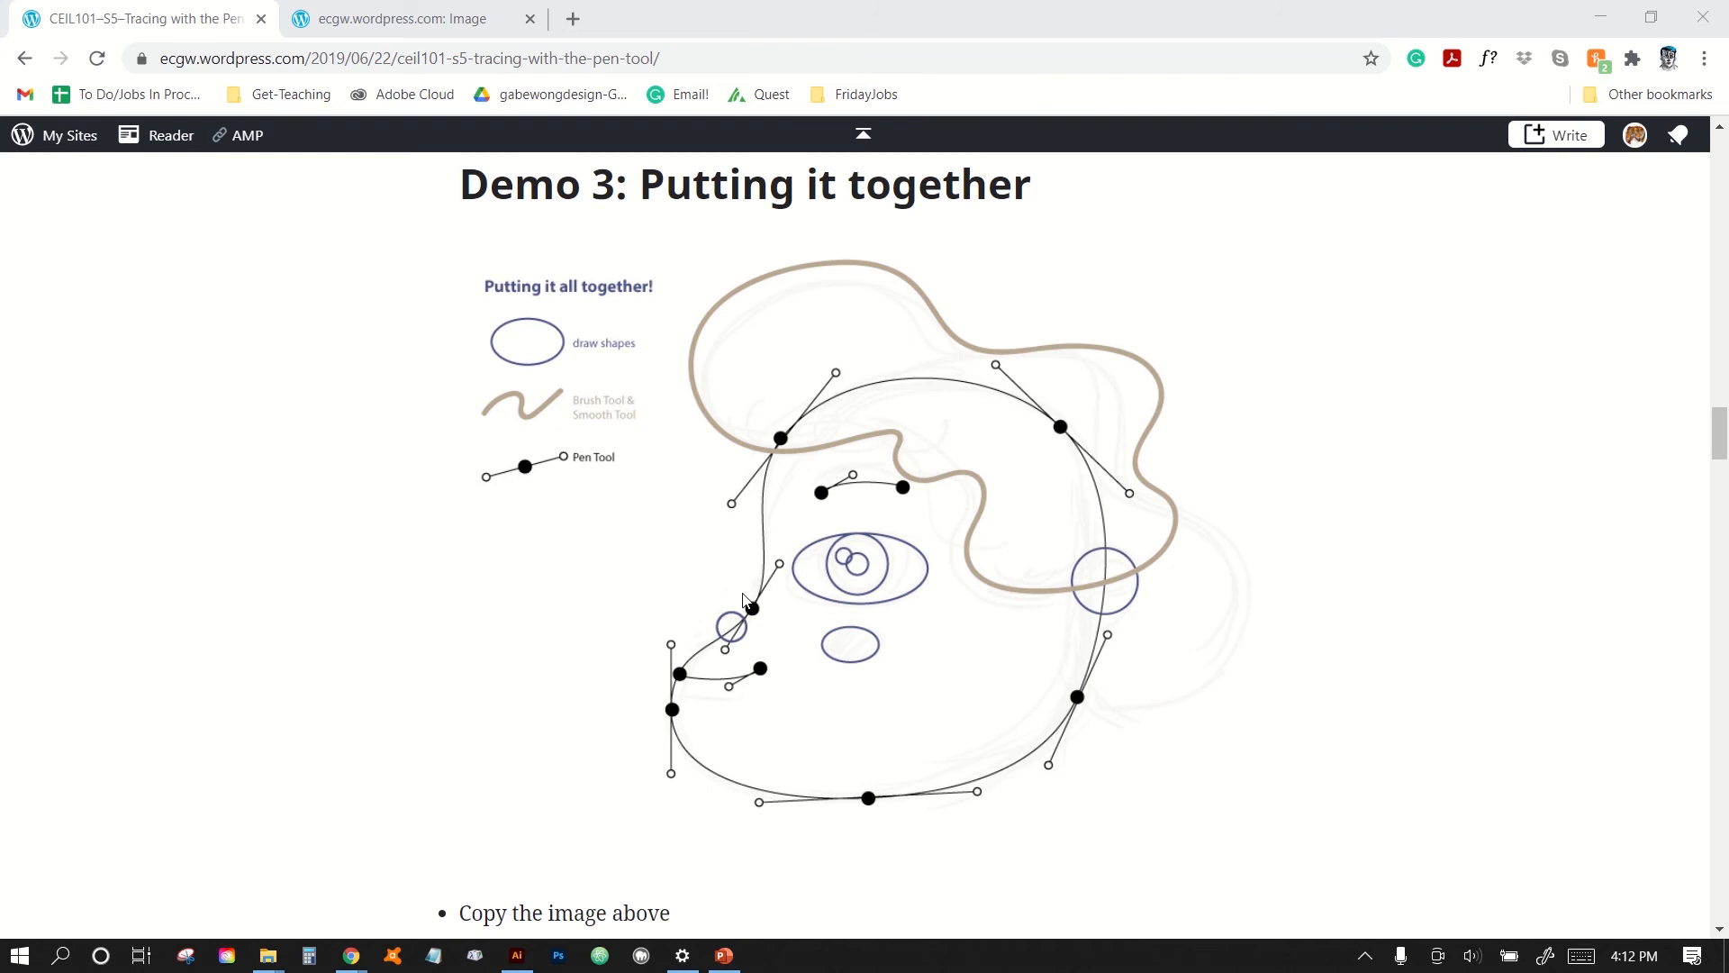
# - Copy the "Putting it all together!" image from the Demo 3 section of the web page and switch to Illustrator
pyautogui.scroll(1, 745, 600)
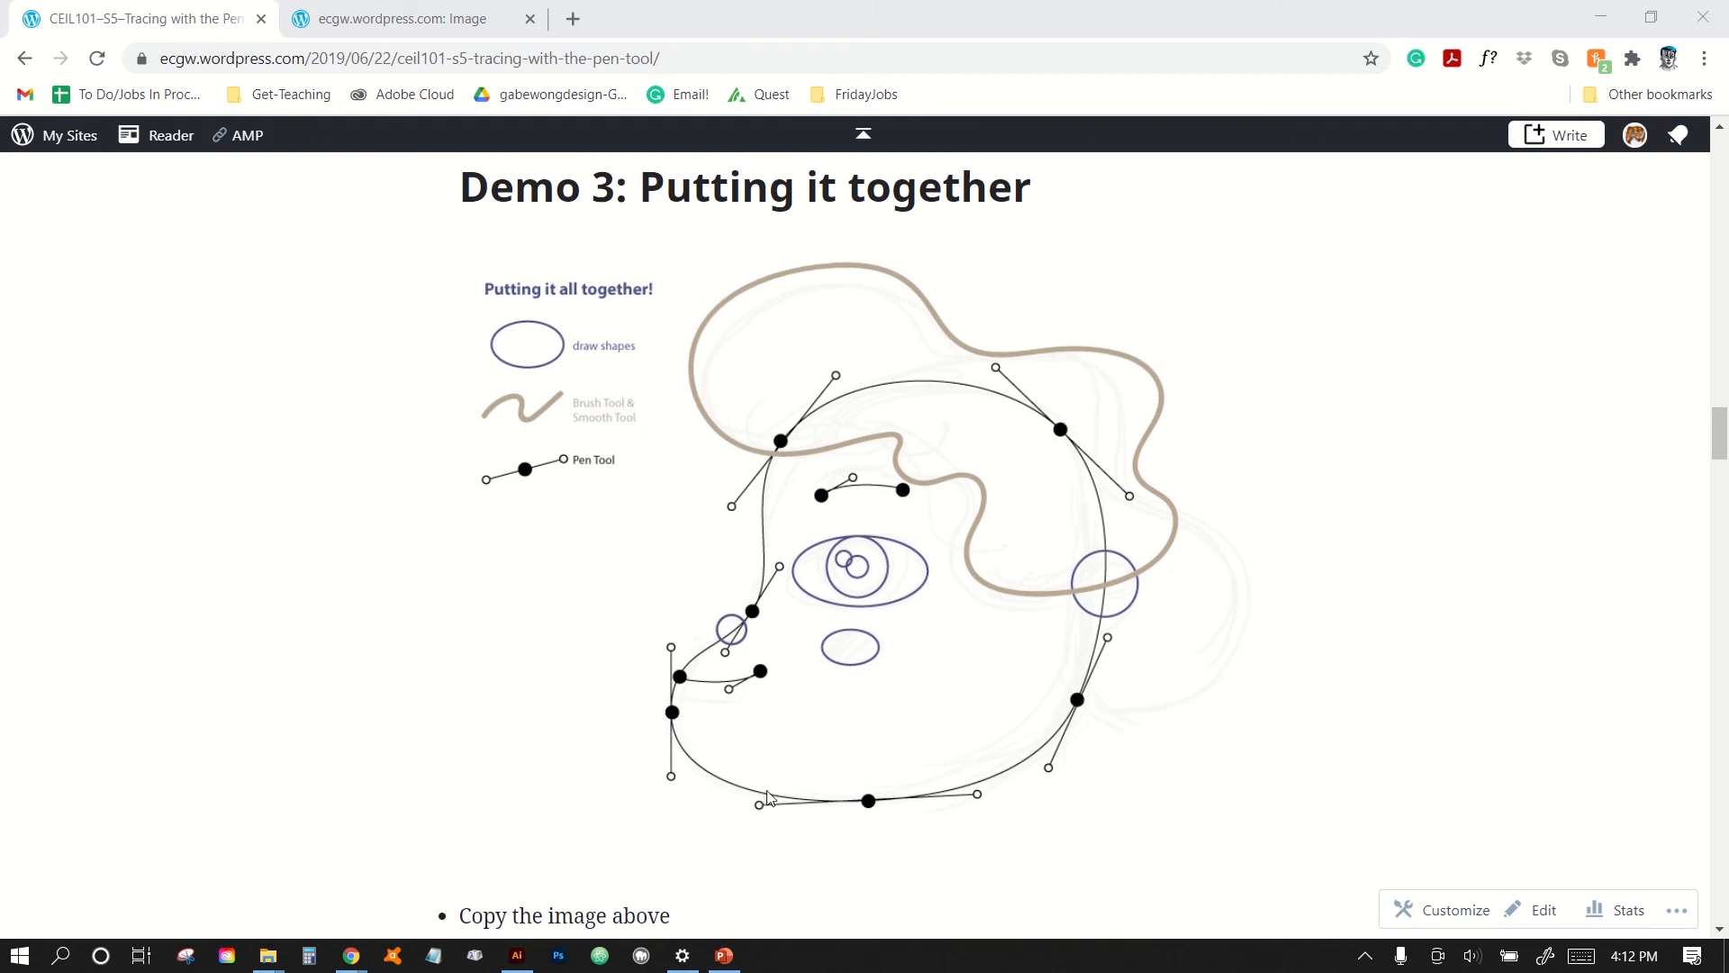
pyautogui.rightClick(856, 671)
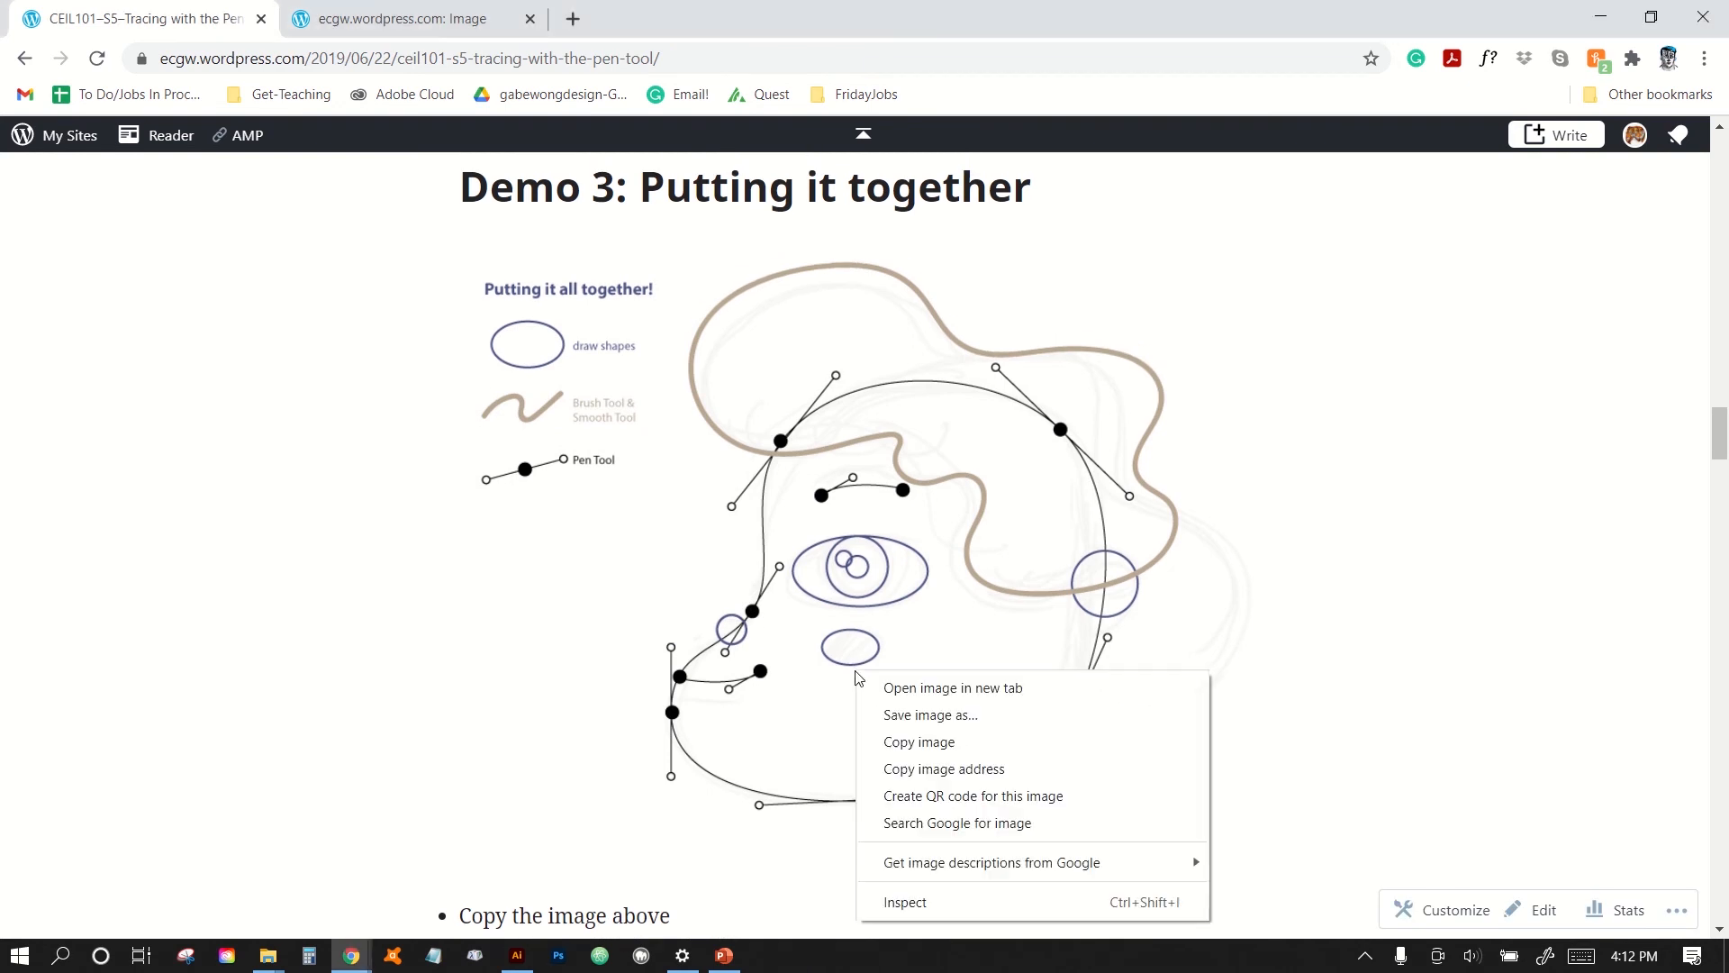
pyautogui.click(919, 743)
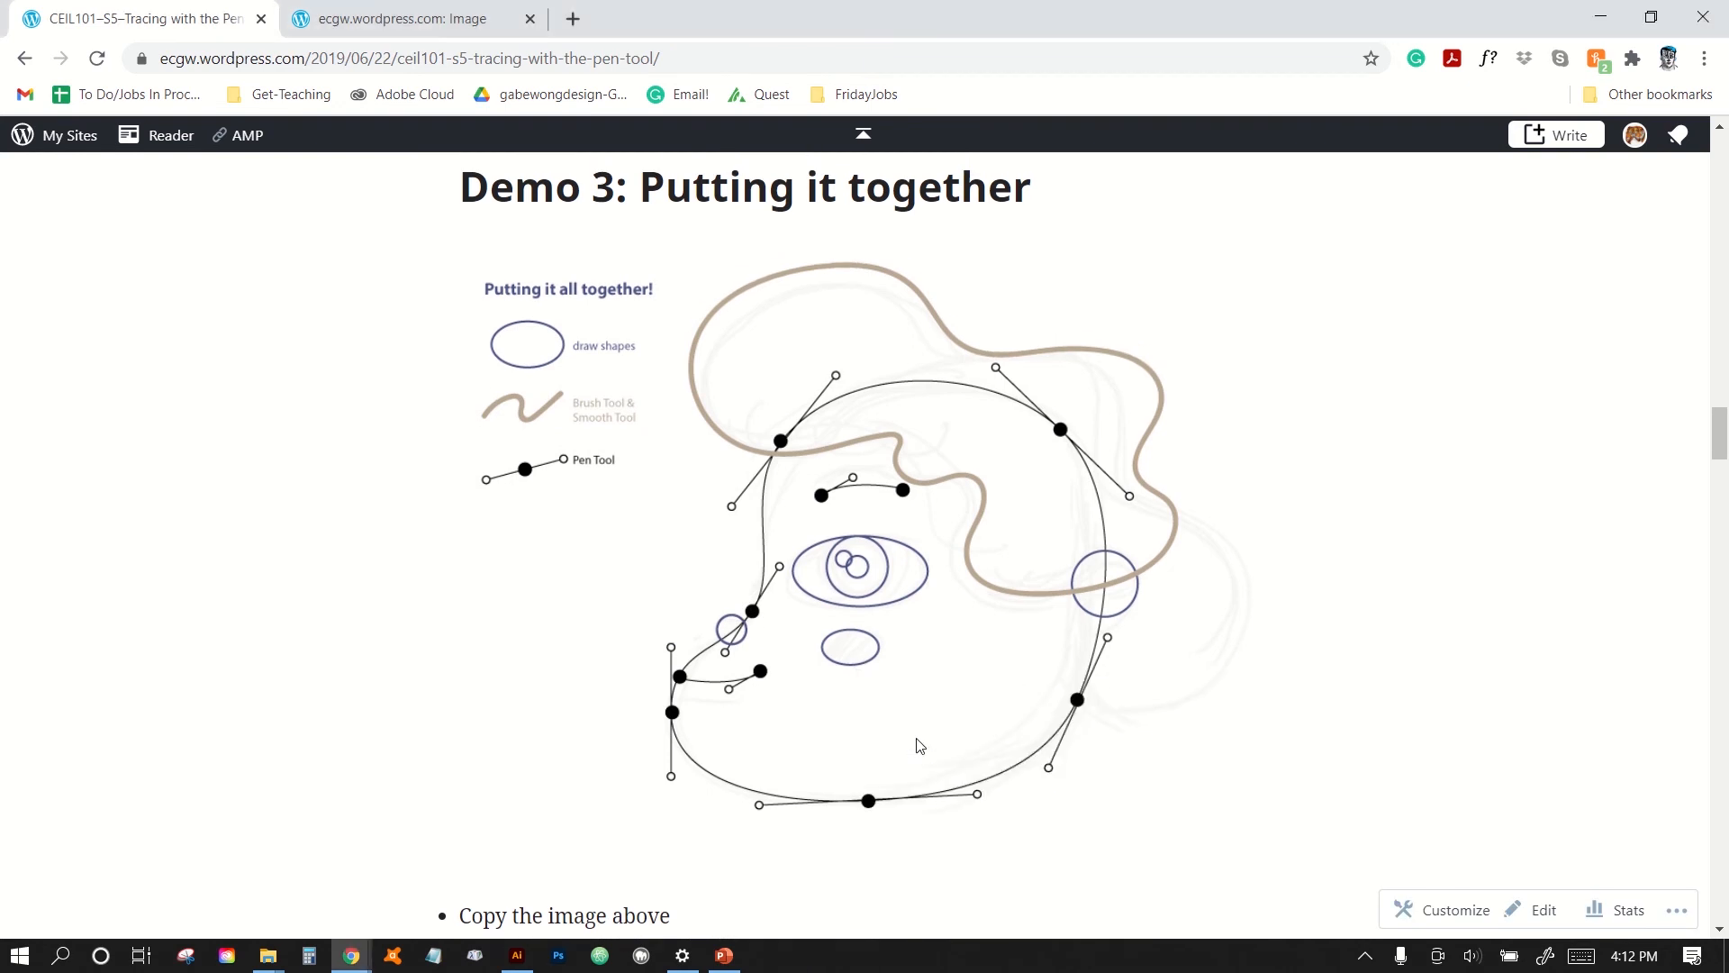
pyautogui.click(517, 954)
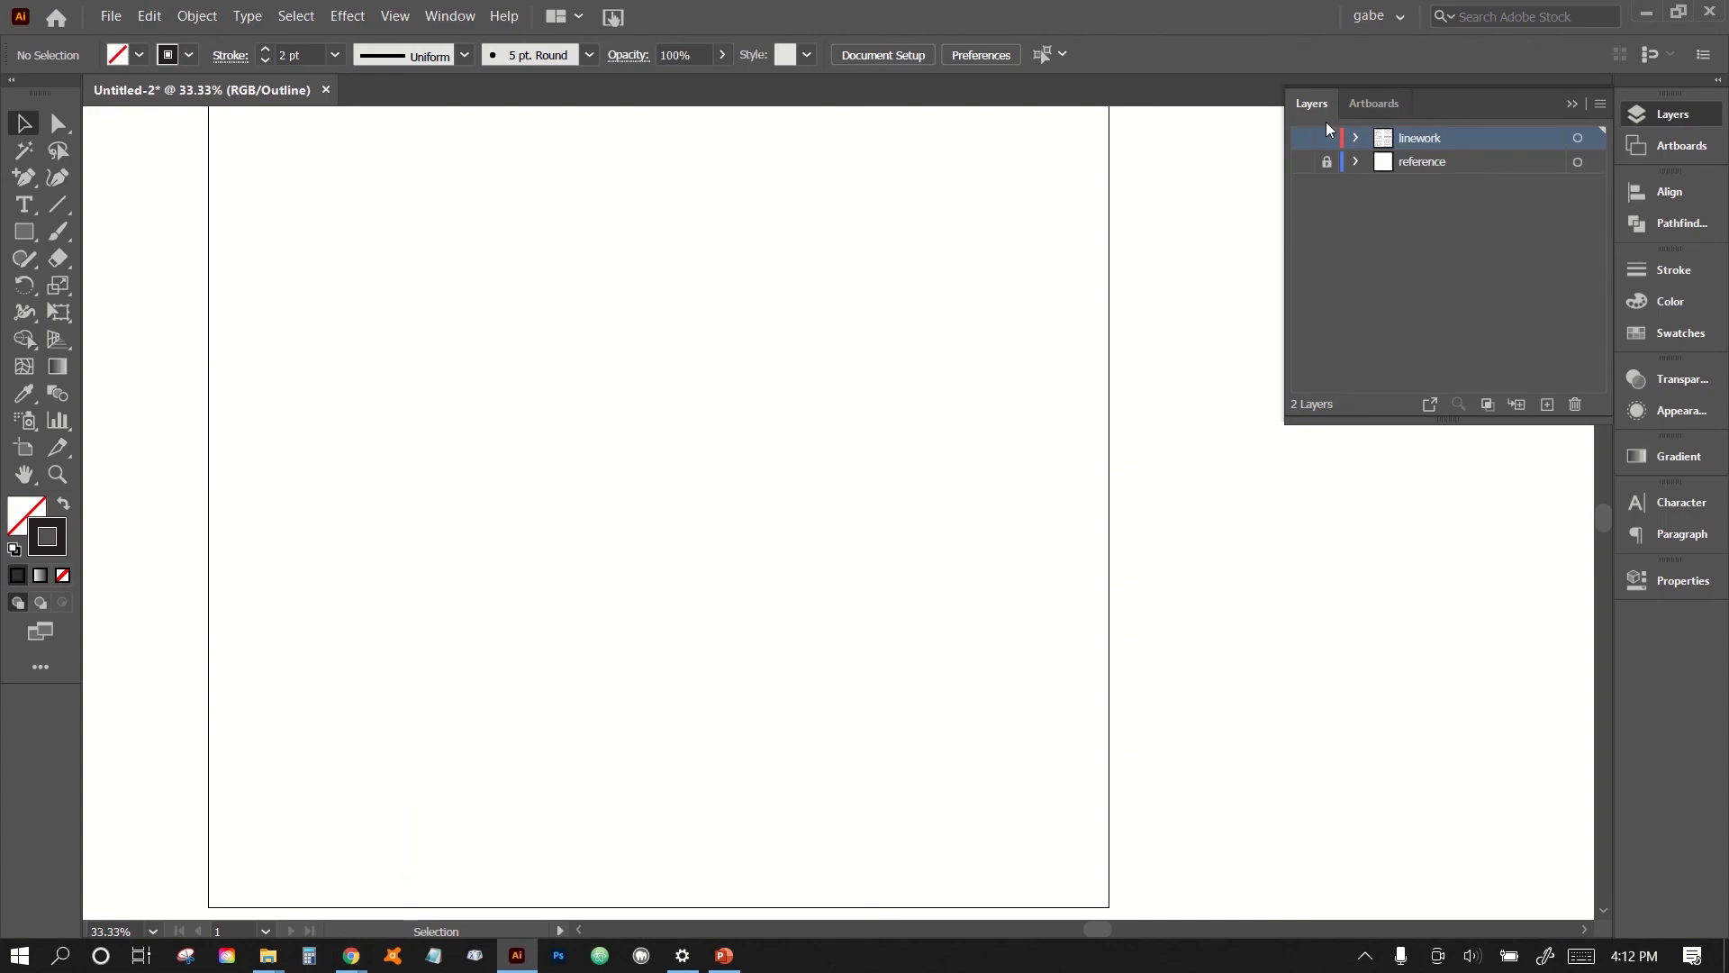
# - Unlock the reference layer and hide both the linework and reference layers
pyautogui.hotkey('ctrl', 'y')
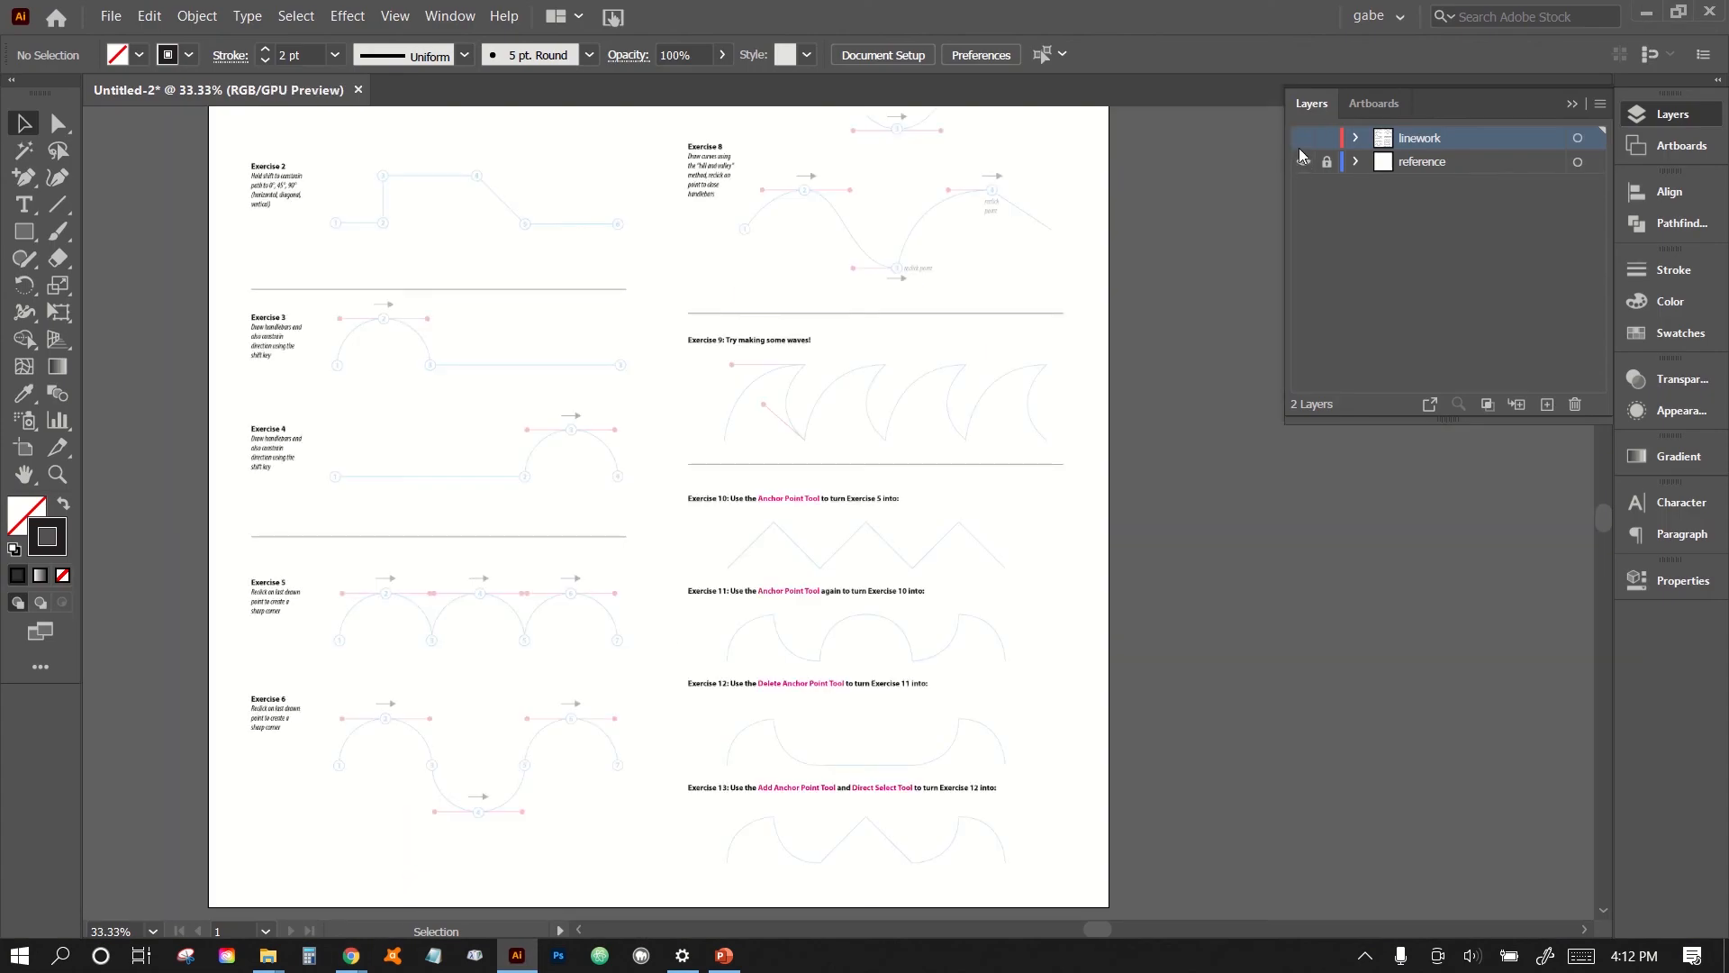
pyautogui.click(1671, 114)
pyautogui.click(1671, 114)
pyautogui.hotkey('ctrl', 'y')
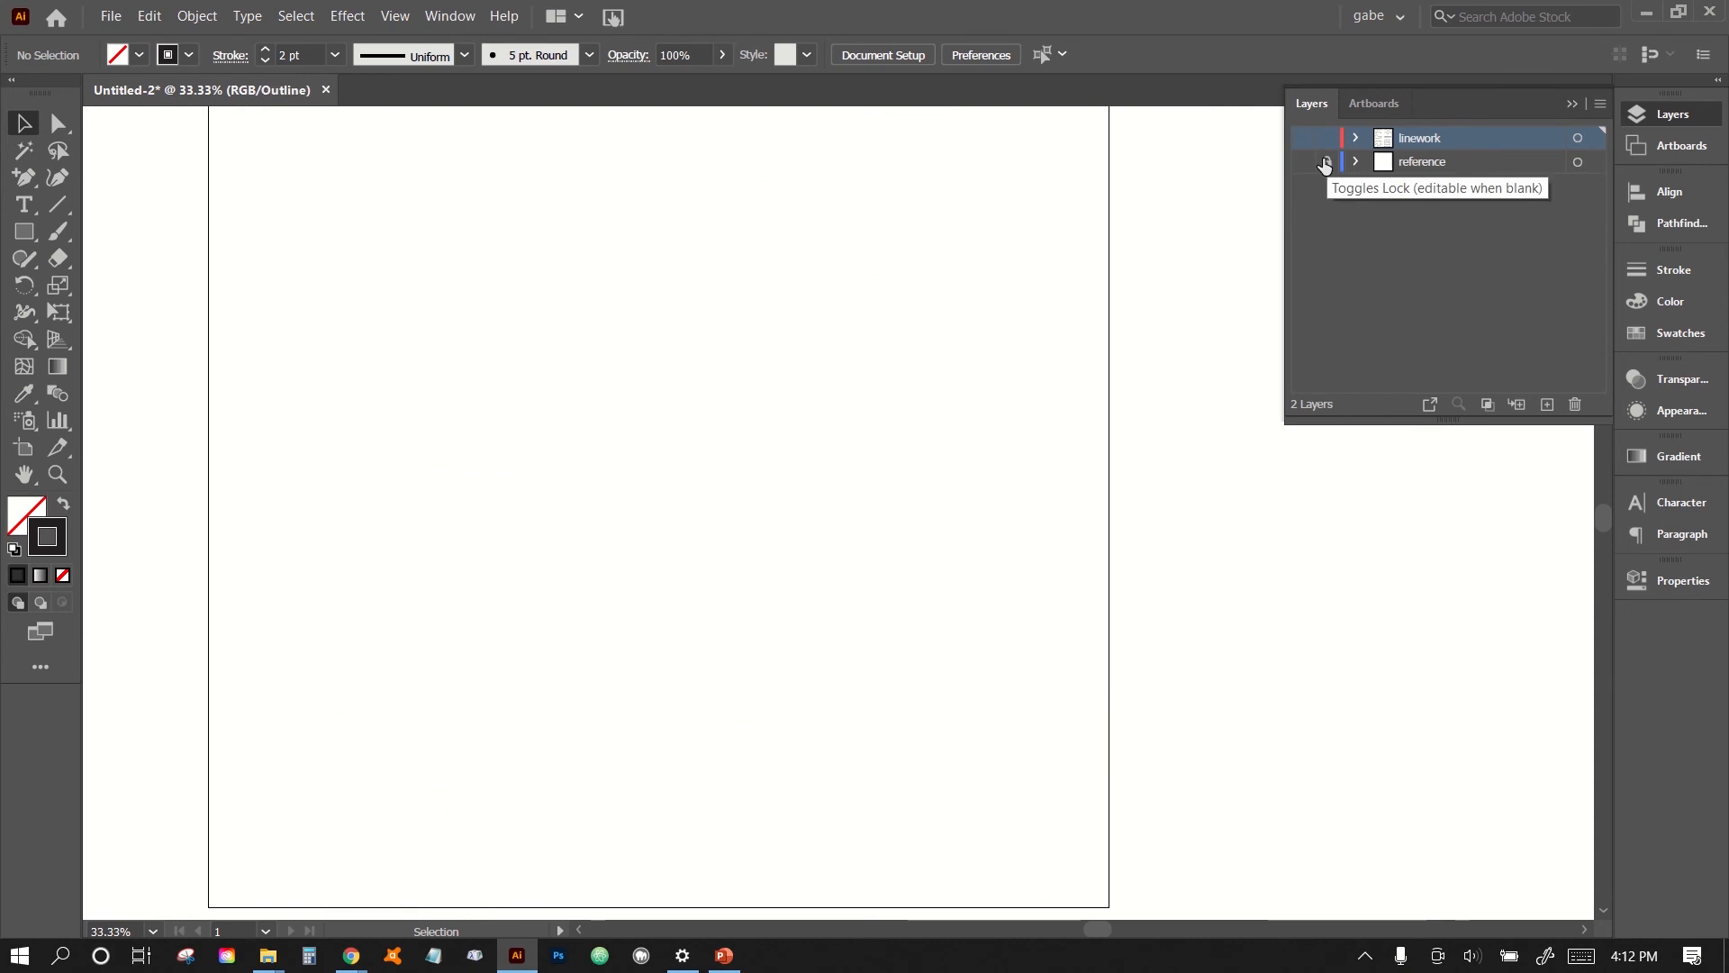
pyautogui.click(1302, 163)
pyautogui.click(1303, 140)
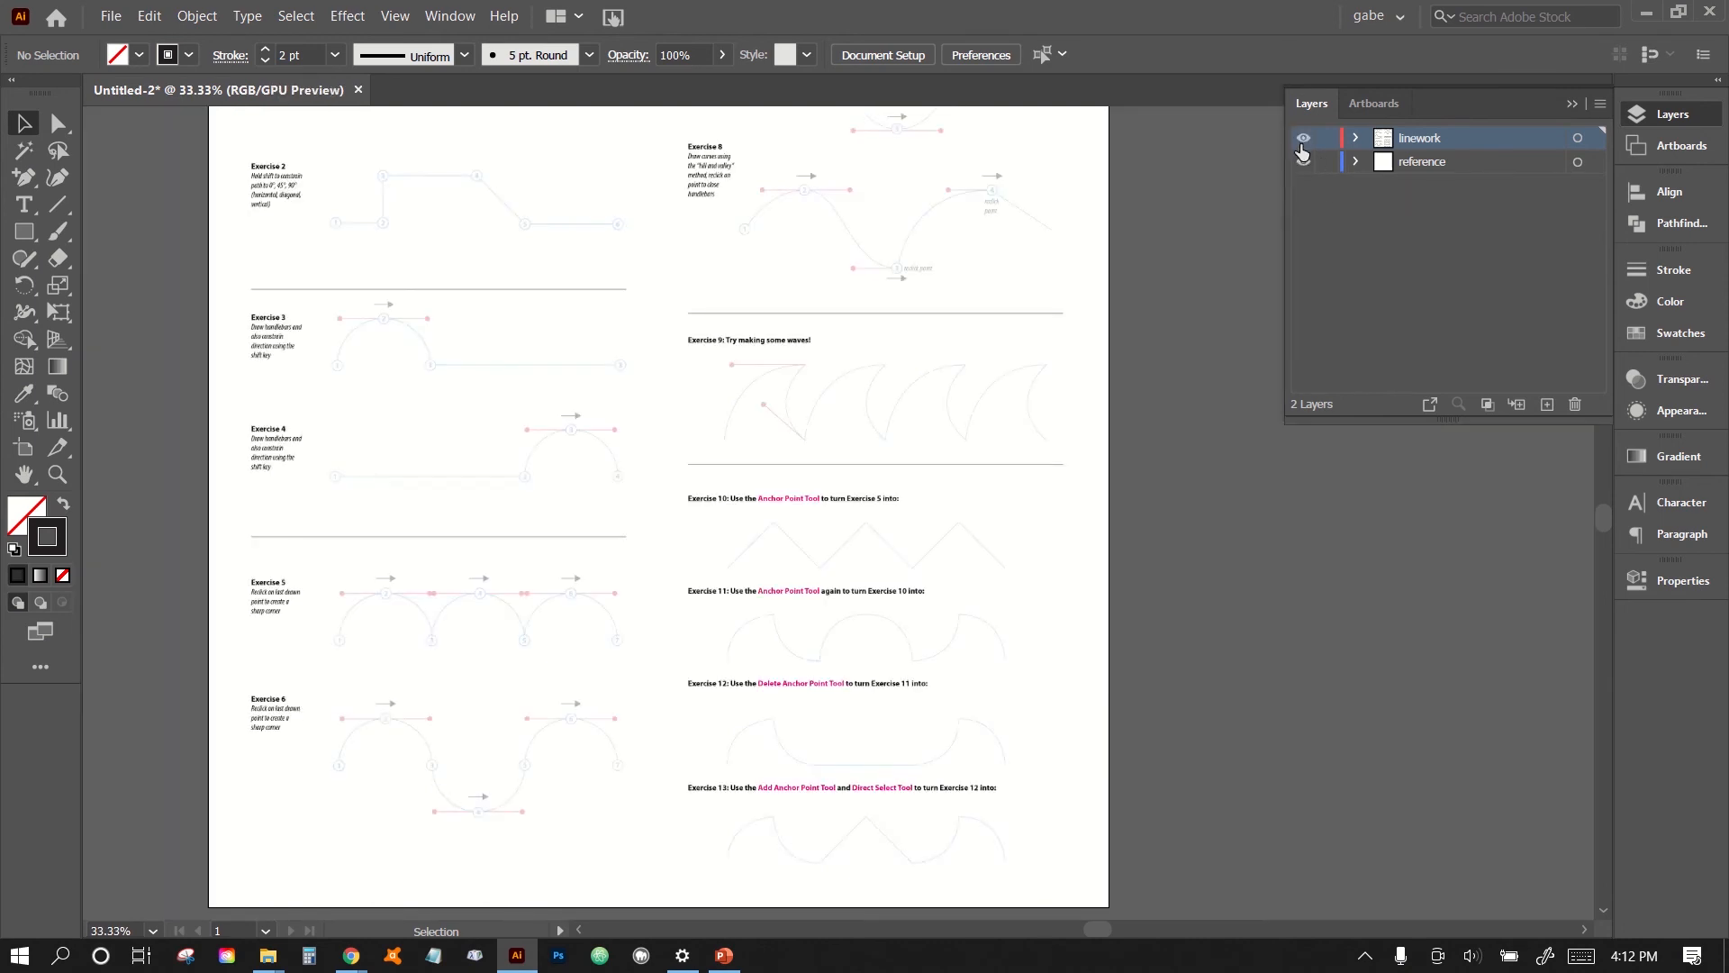
pyautogui.click(1303, 163)
pyautogui.click(1303, 139)
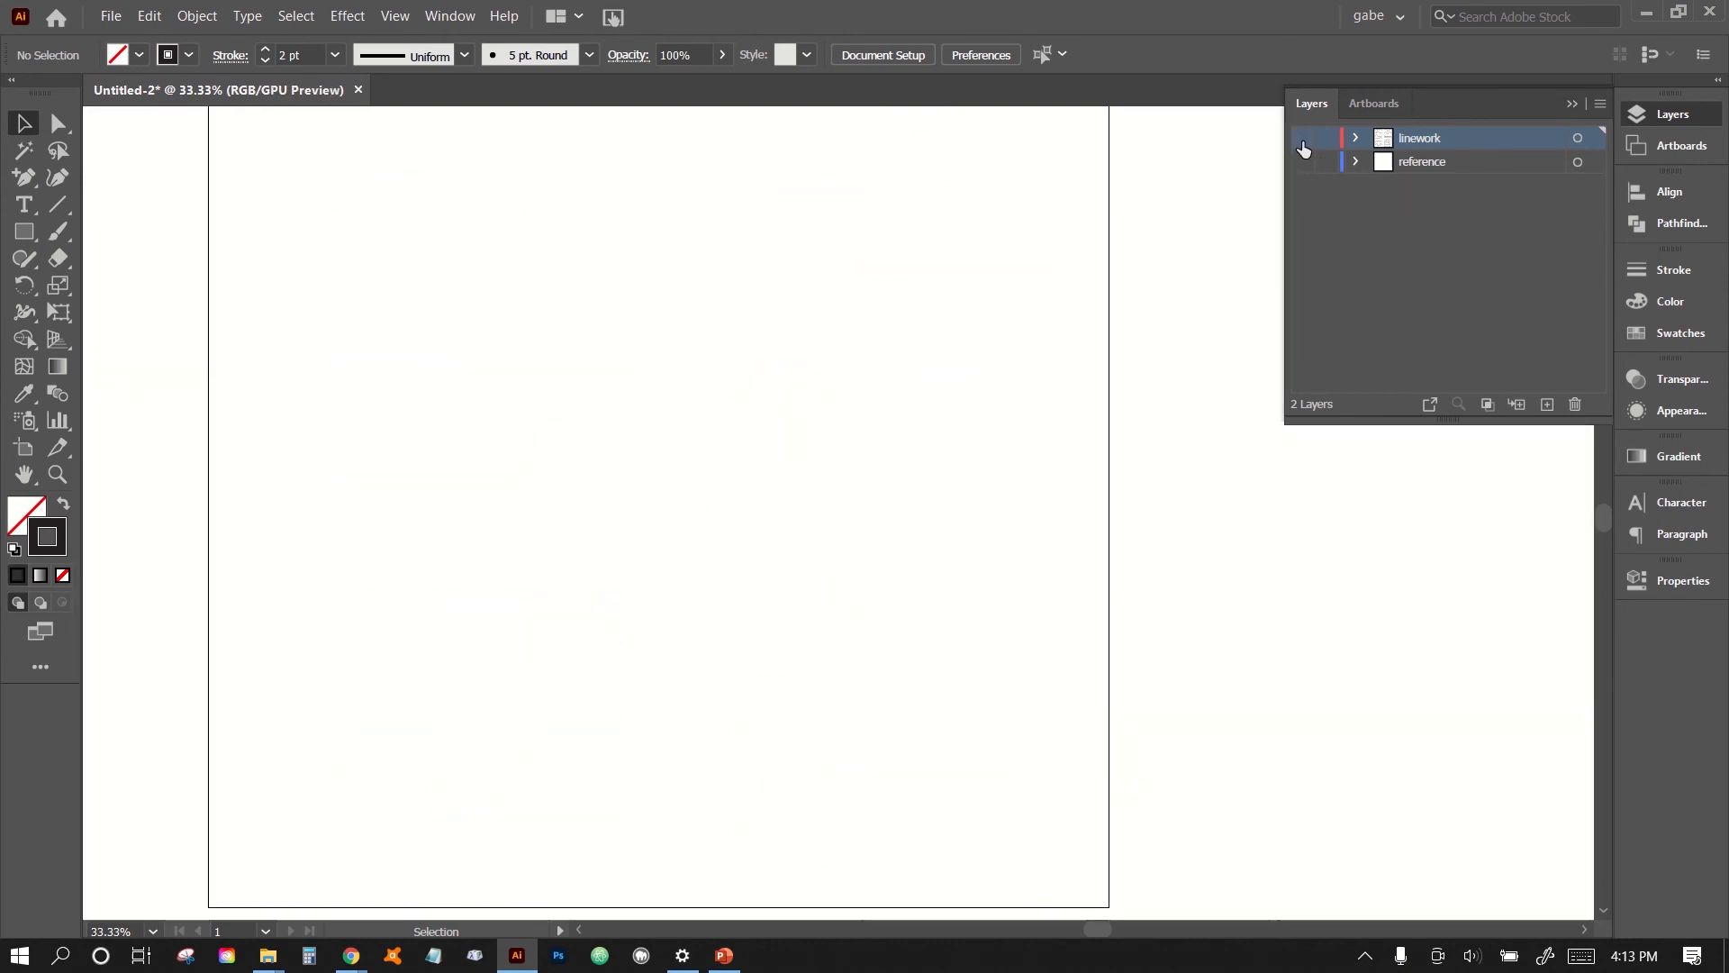
pyautogui.hotkey('ctrl', 'y')
# - Create a new layer above linework and name it "reference-2"
pyautogui.click(1547, 404)
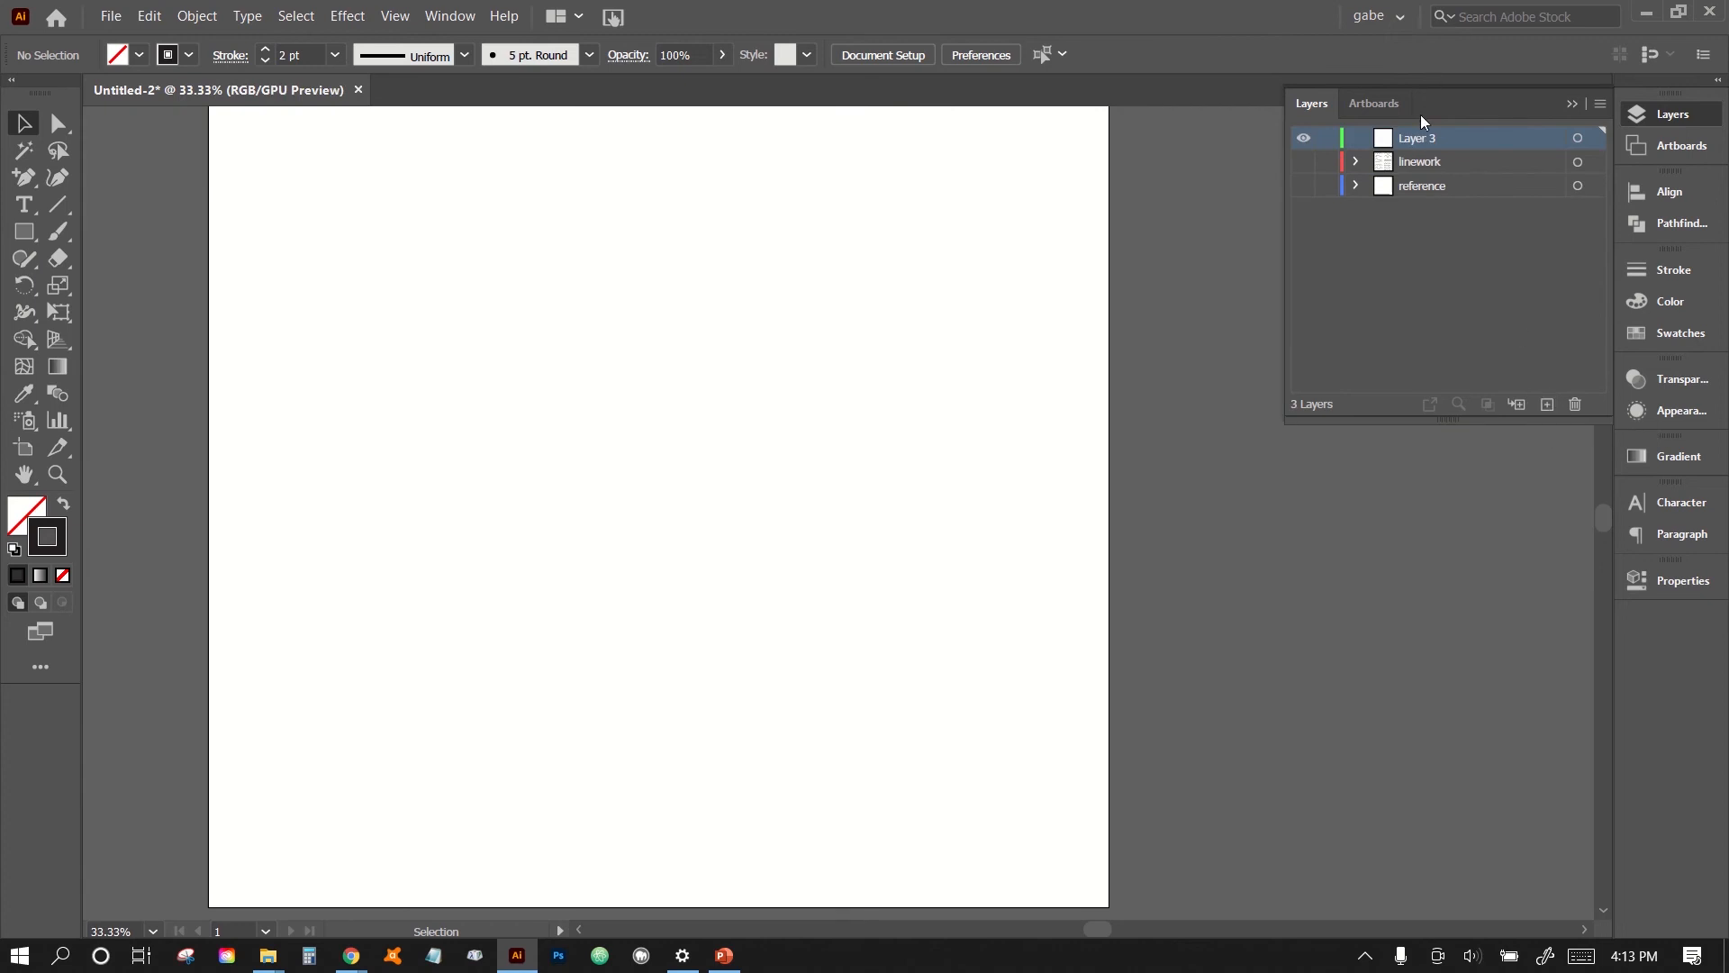
pyautogui.doubleClick(1419, 139)
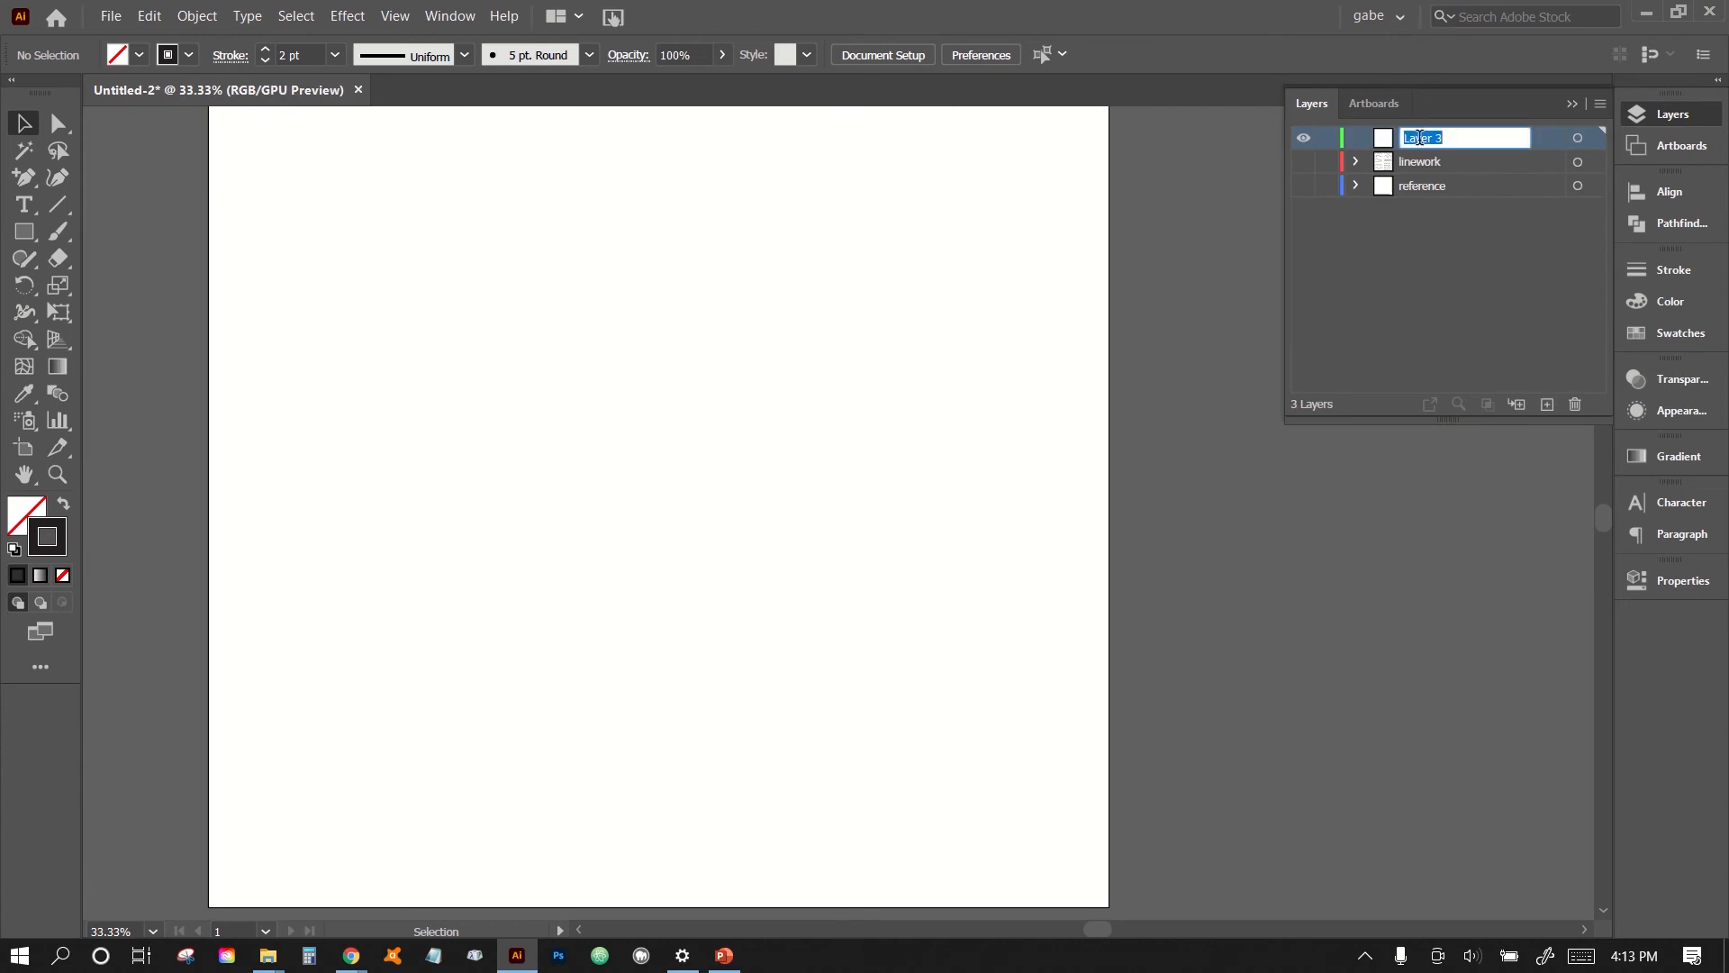
pyautogui.write('refern')
pyautogui.write('ce')
pyautogui.press('Left')
pyautogui.press('Left')
pyautogui.press('Left')
pyautogui.write('e-2')
pyautogui.press('Return')
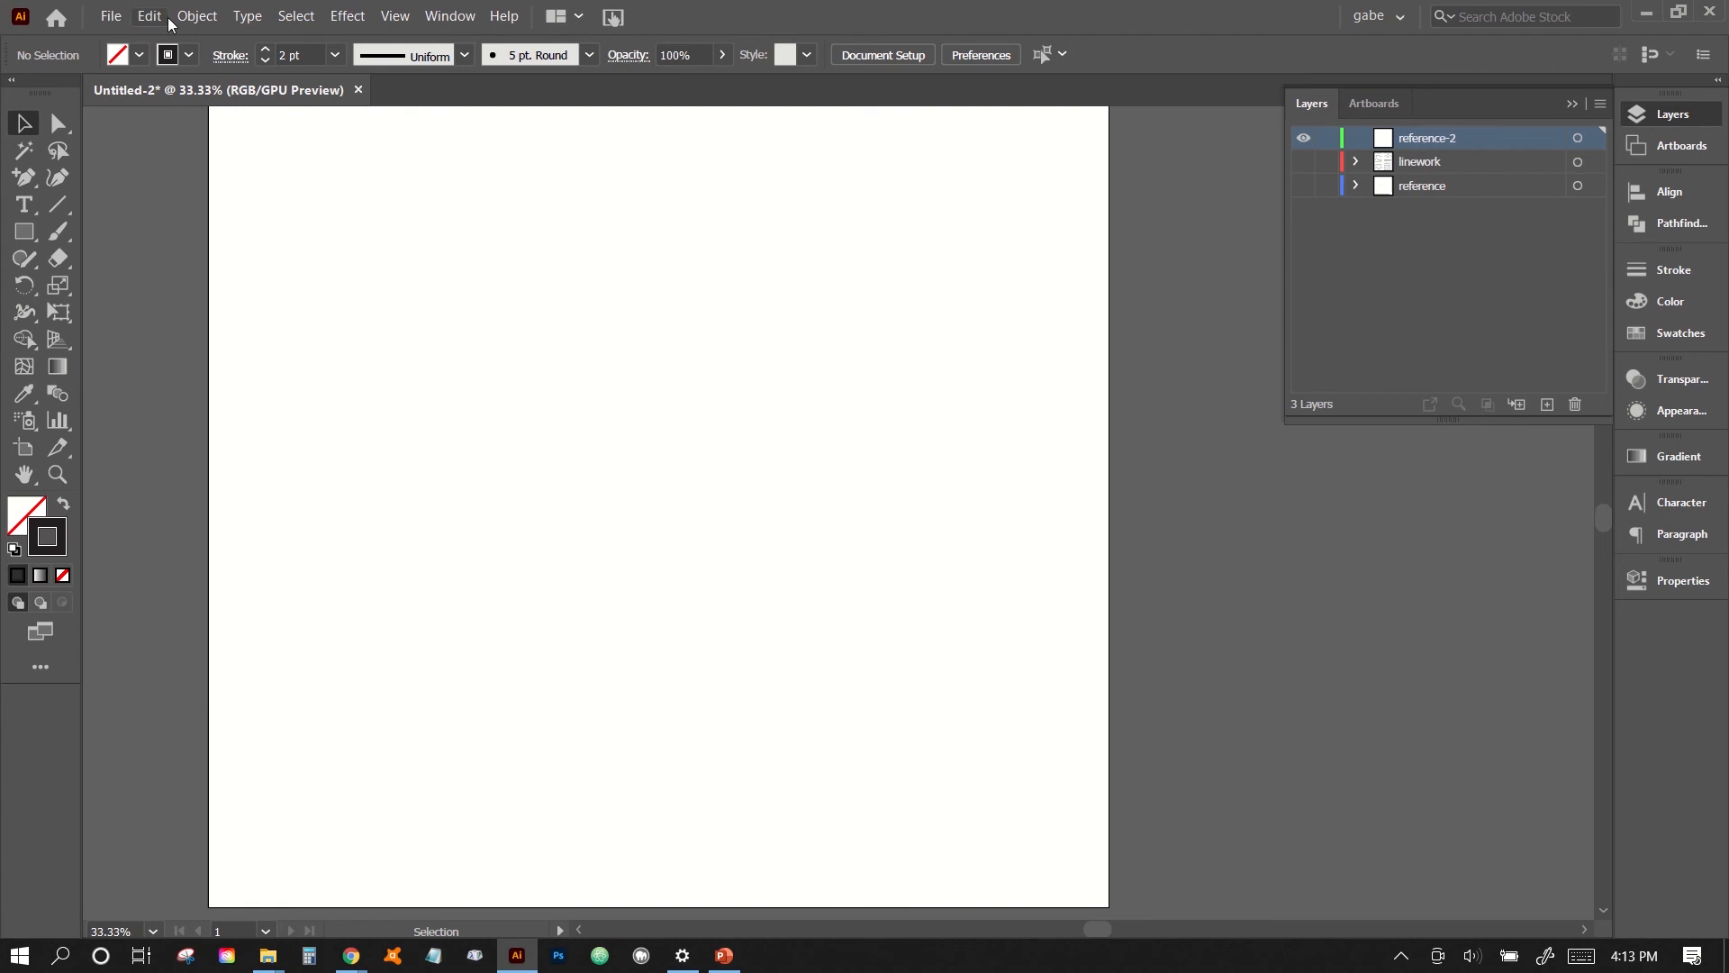
# - Paste the copied demo image onto the reference-2 layer and enlarge it to nearly fill the artboard's width
pyautogui.hotkey('ctrl', 'v')
pyautogui.moveTo(643, 502); pyautogui.dragTo(367, 376)
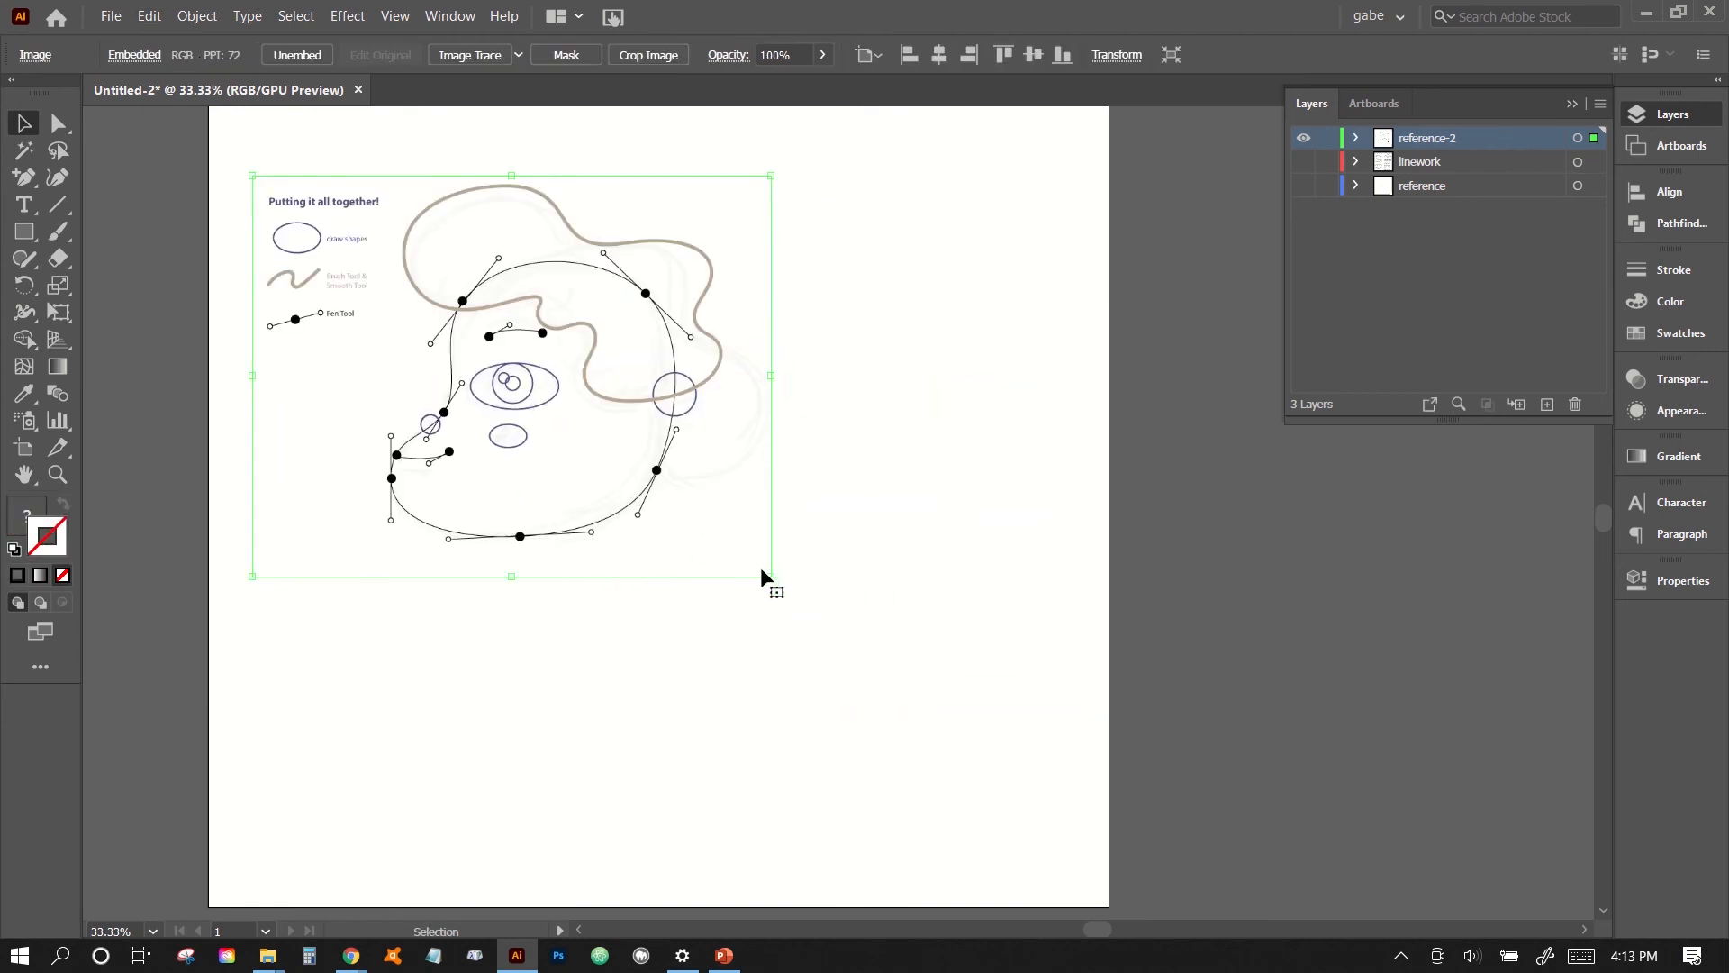
pyautogui.moveTo(768, 577); pyautogui.dragTo(1092, 915)
pyautogui.moveTo(257, 822); pyautogui.dragTo(229, 849)
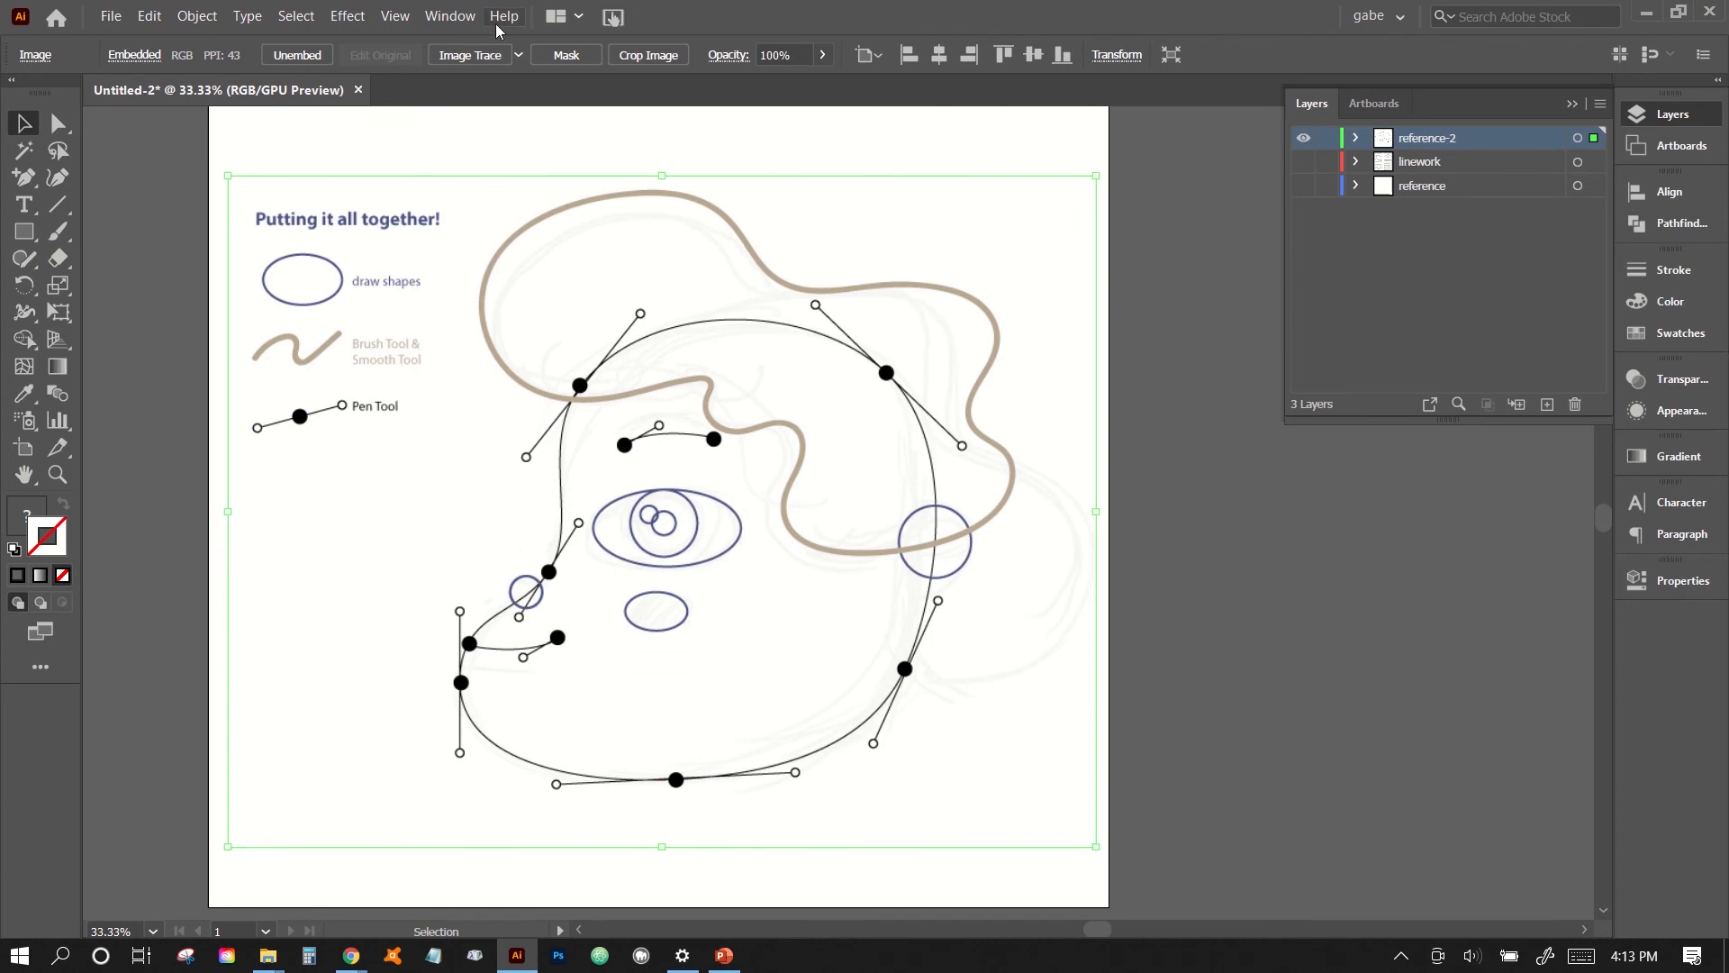
# - Reduce the pasted reference image's opacity to 26% in the Transparency settings
pyautogui.click(450, 16)
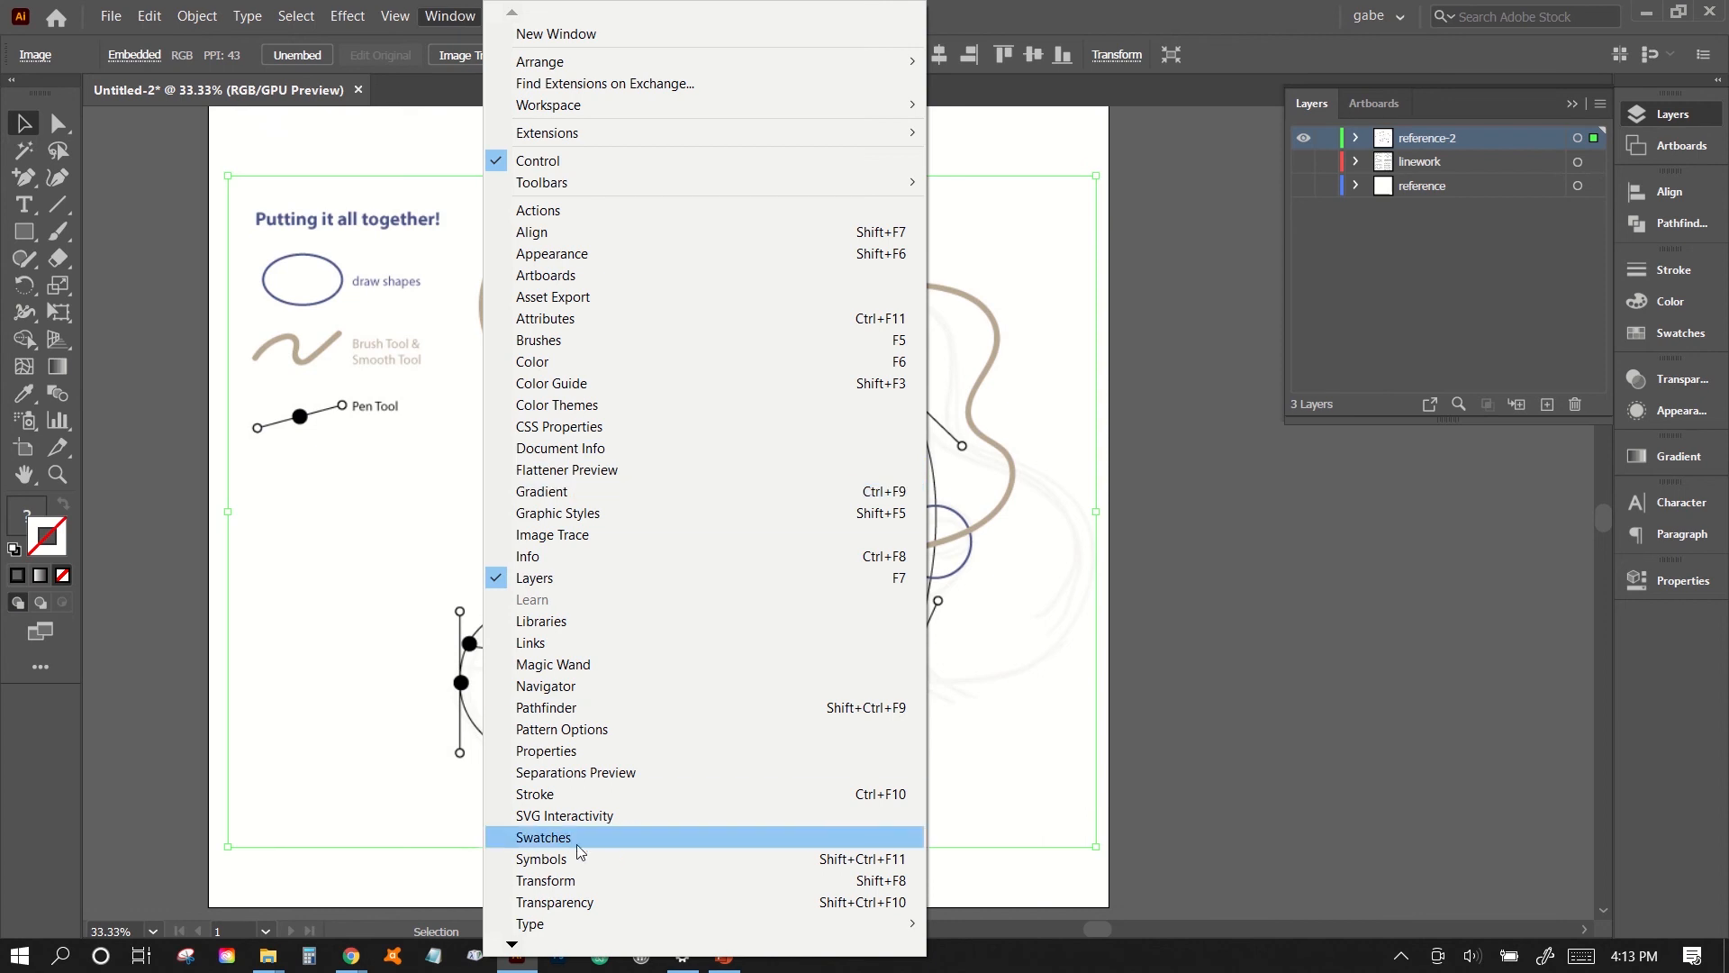
pyautogui.click(594, 902)
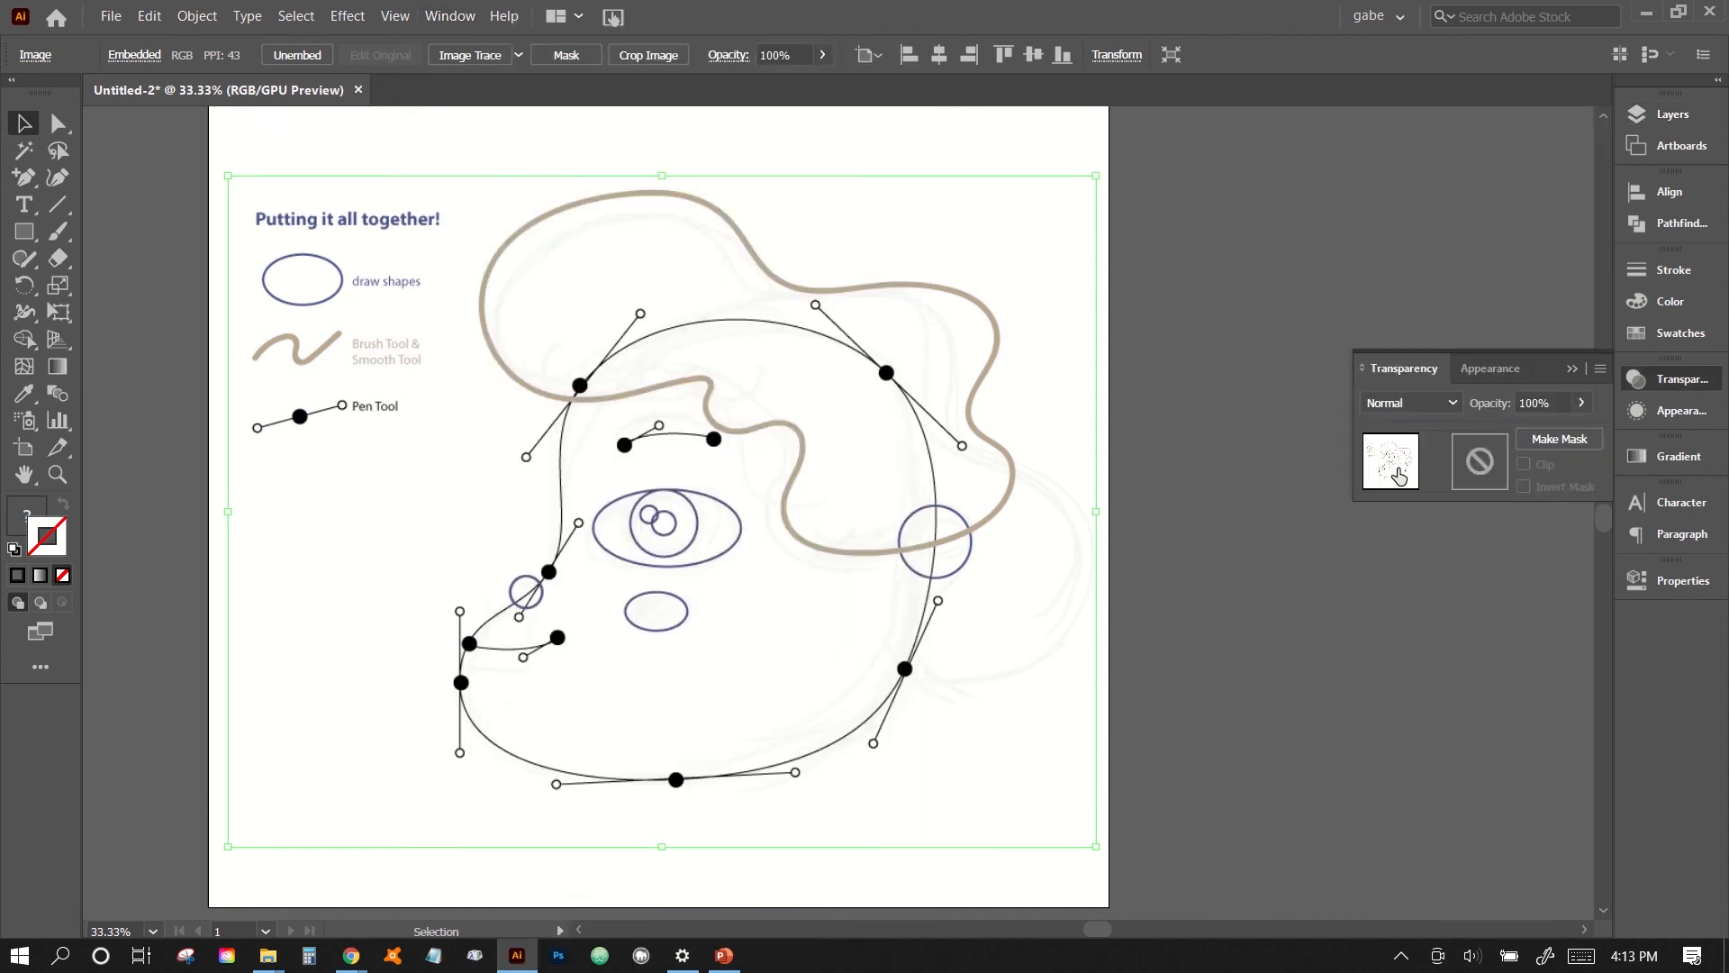
pyautogui.click(1585, 405)
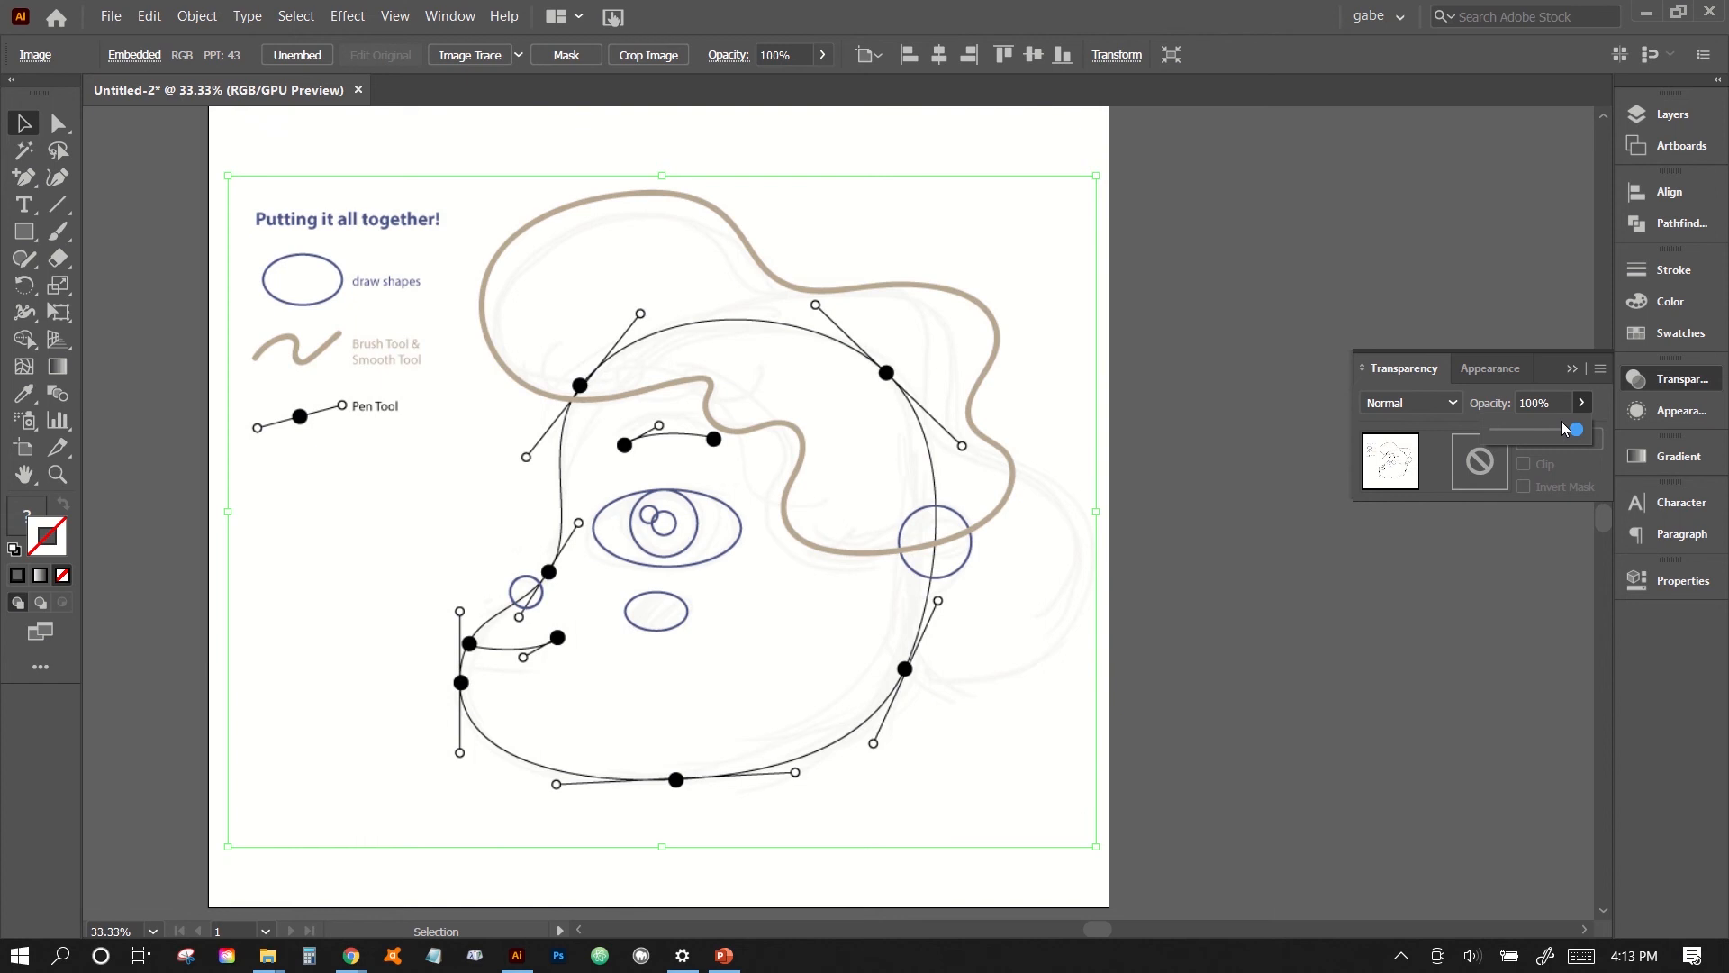
pyautogui.moveTo(1576, 430); pyautogui.dragTo(1514, 436)
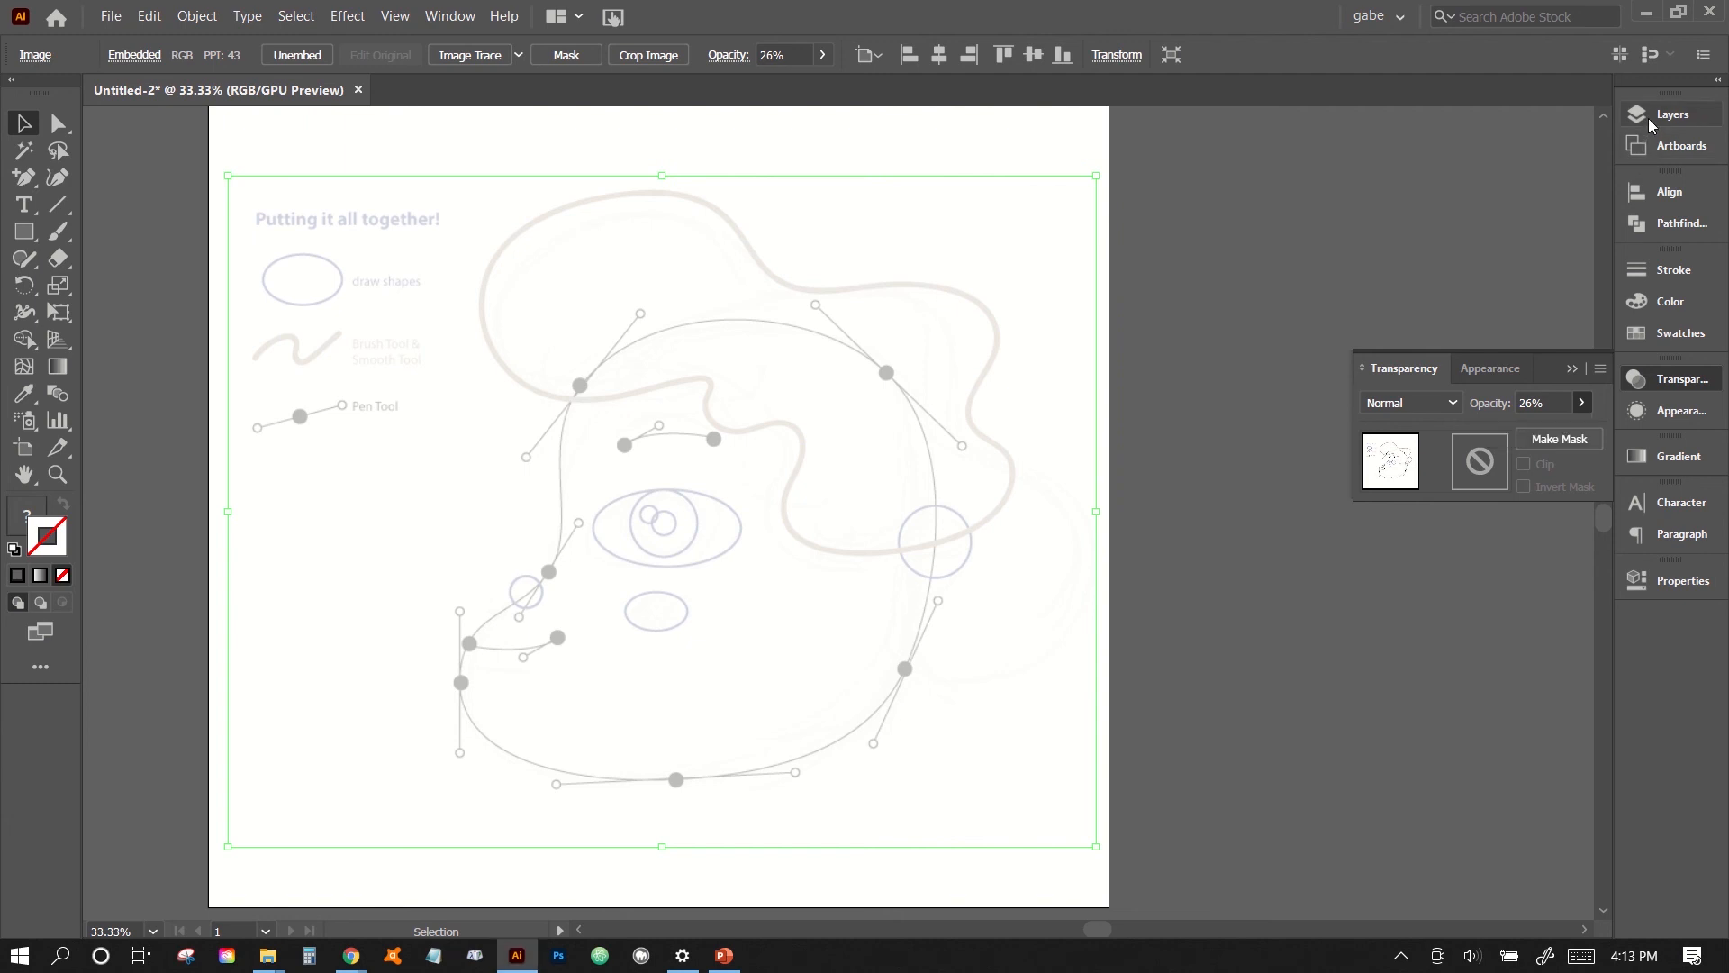
# - Lock the reference-2 layer and create a new layer above it named "linework-2"
pyautogui.click(1649, 118)
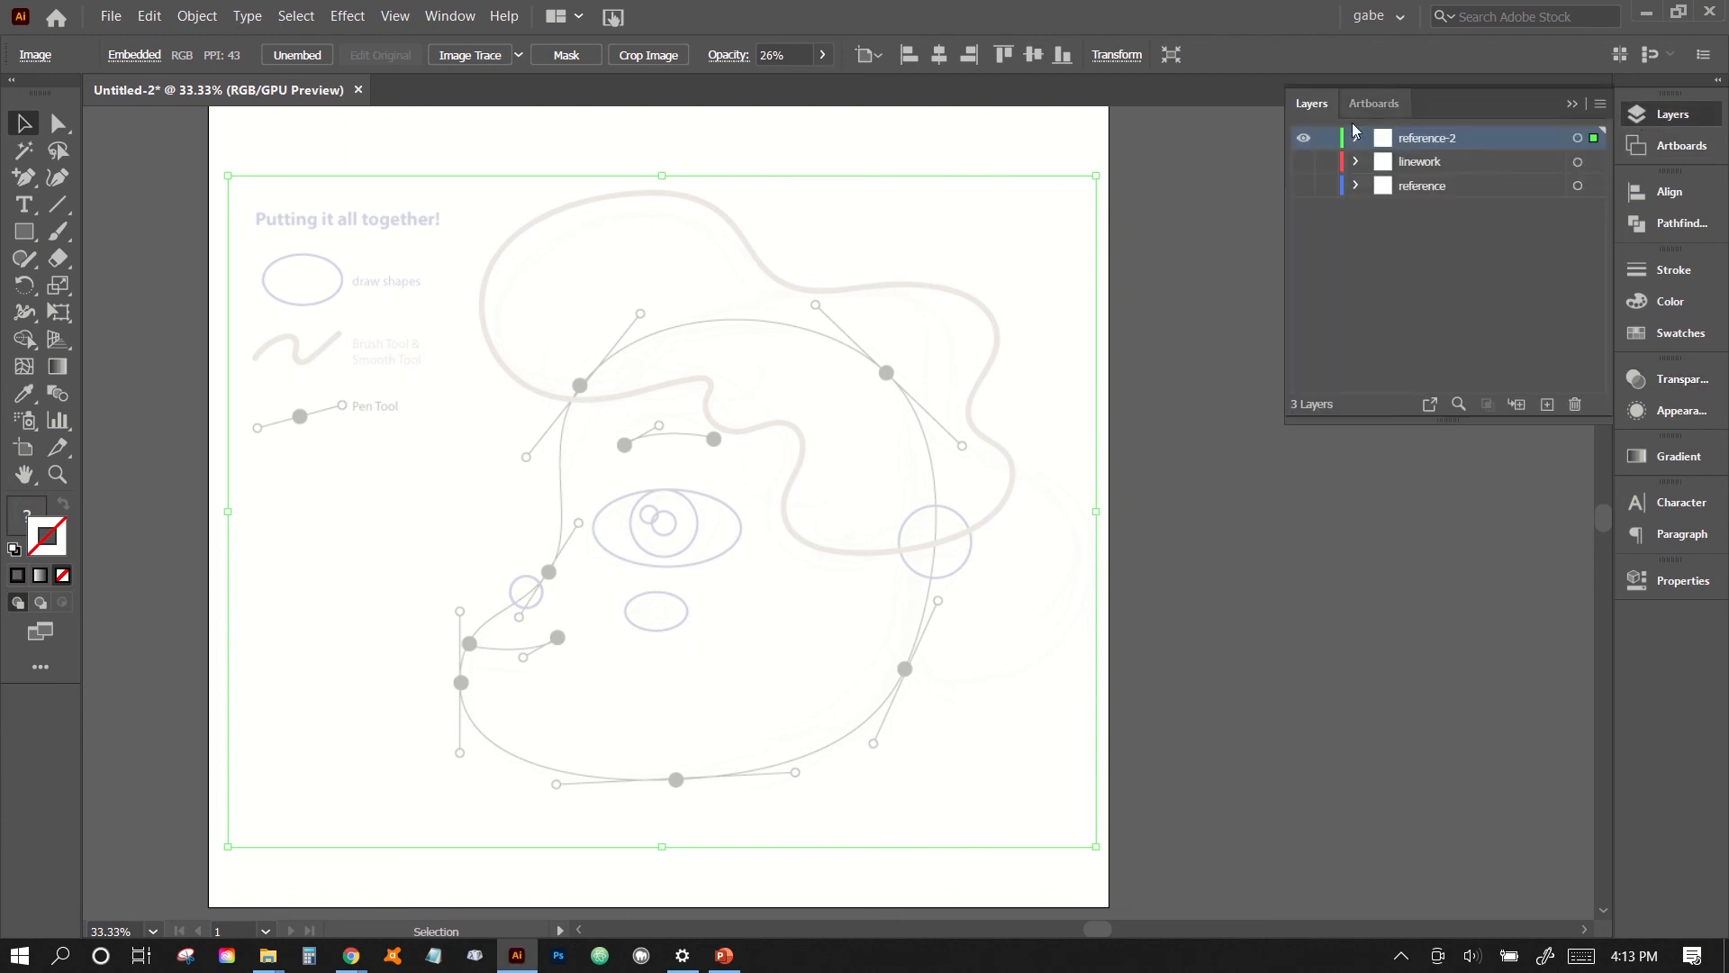
pyautogui.click(1327, 139)
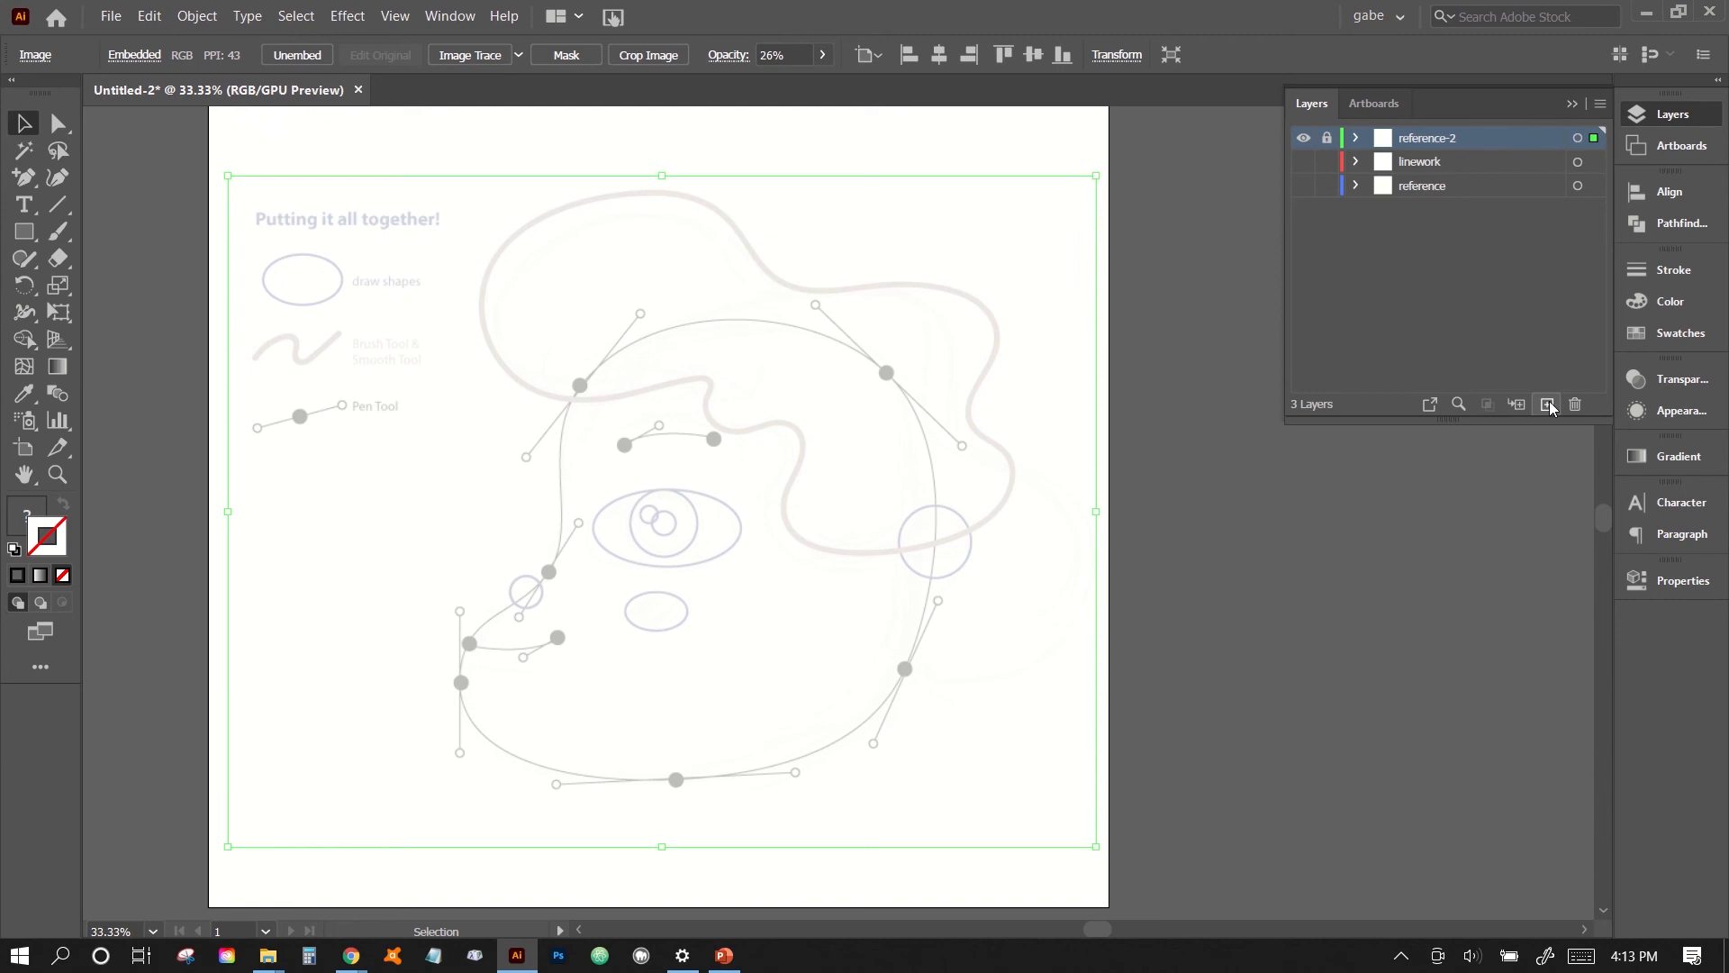
pyautogui.click(1548, 405)
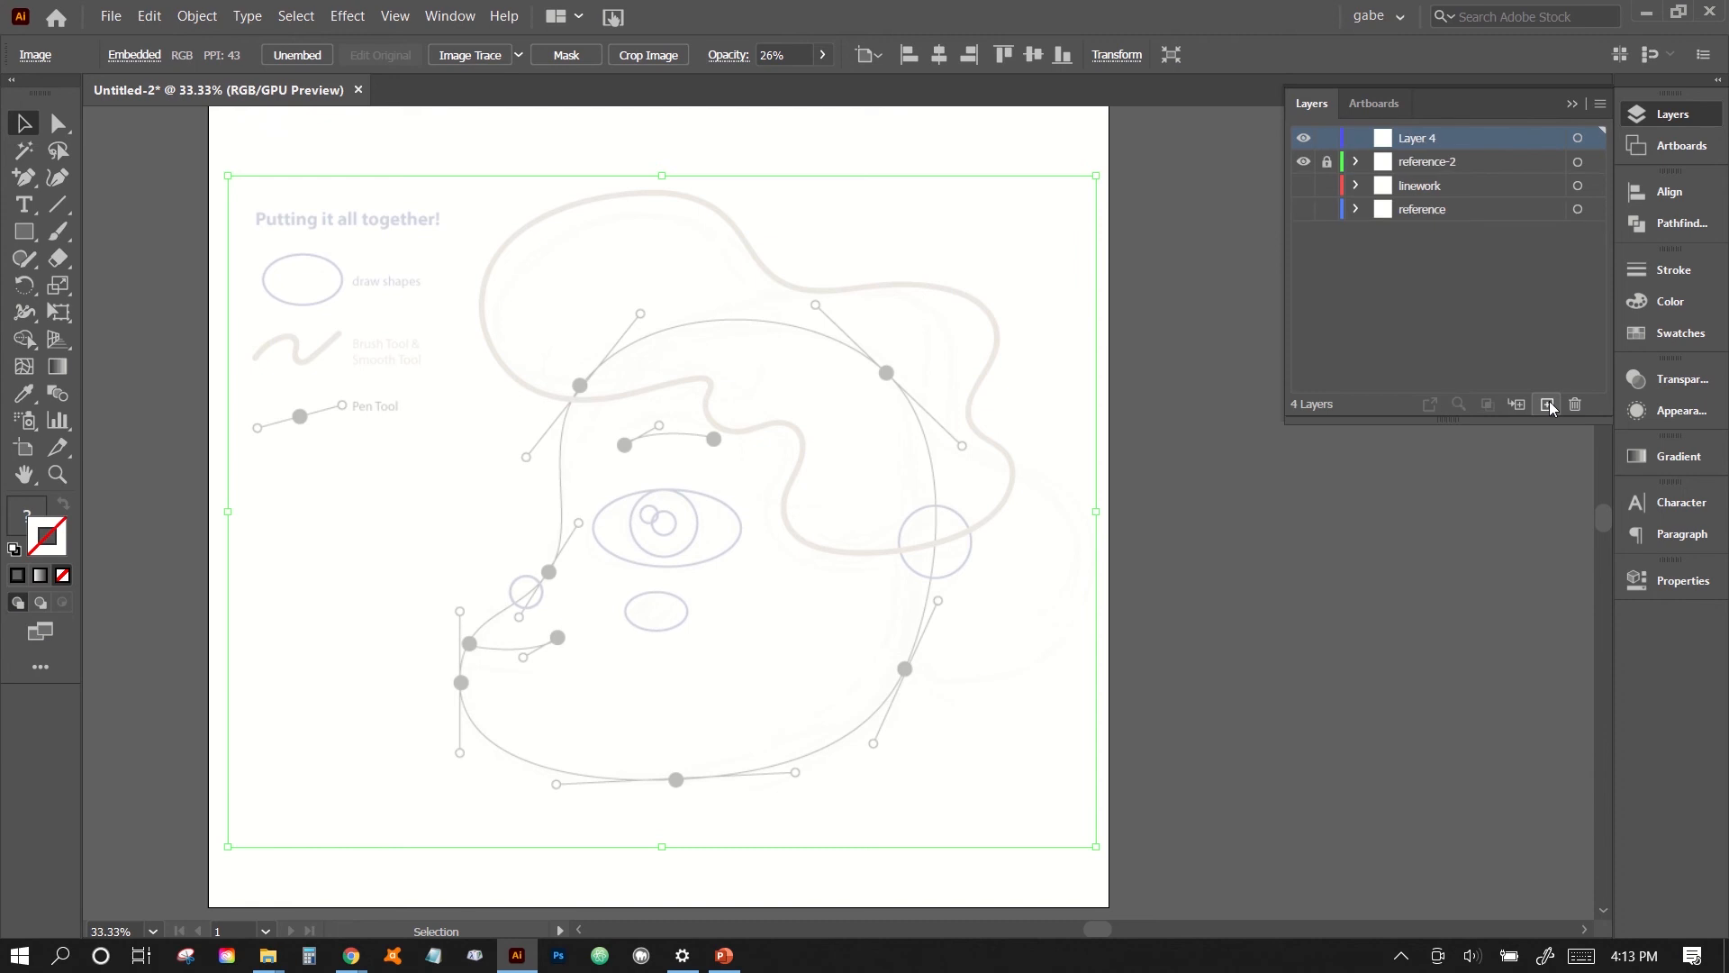
pyautogui.doubleClick(1415, 137)
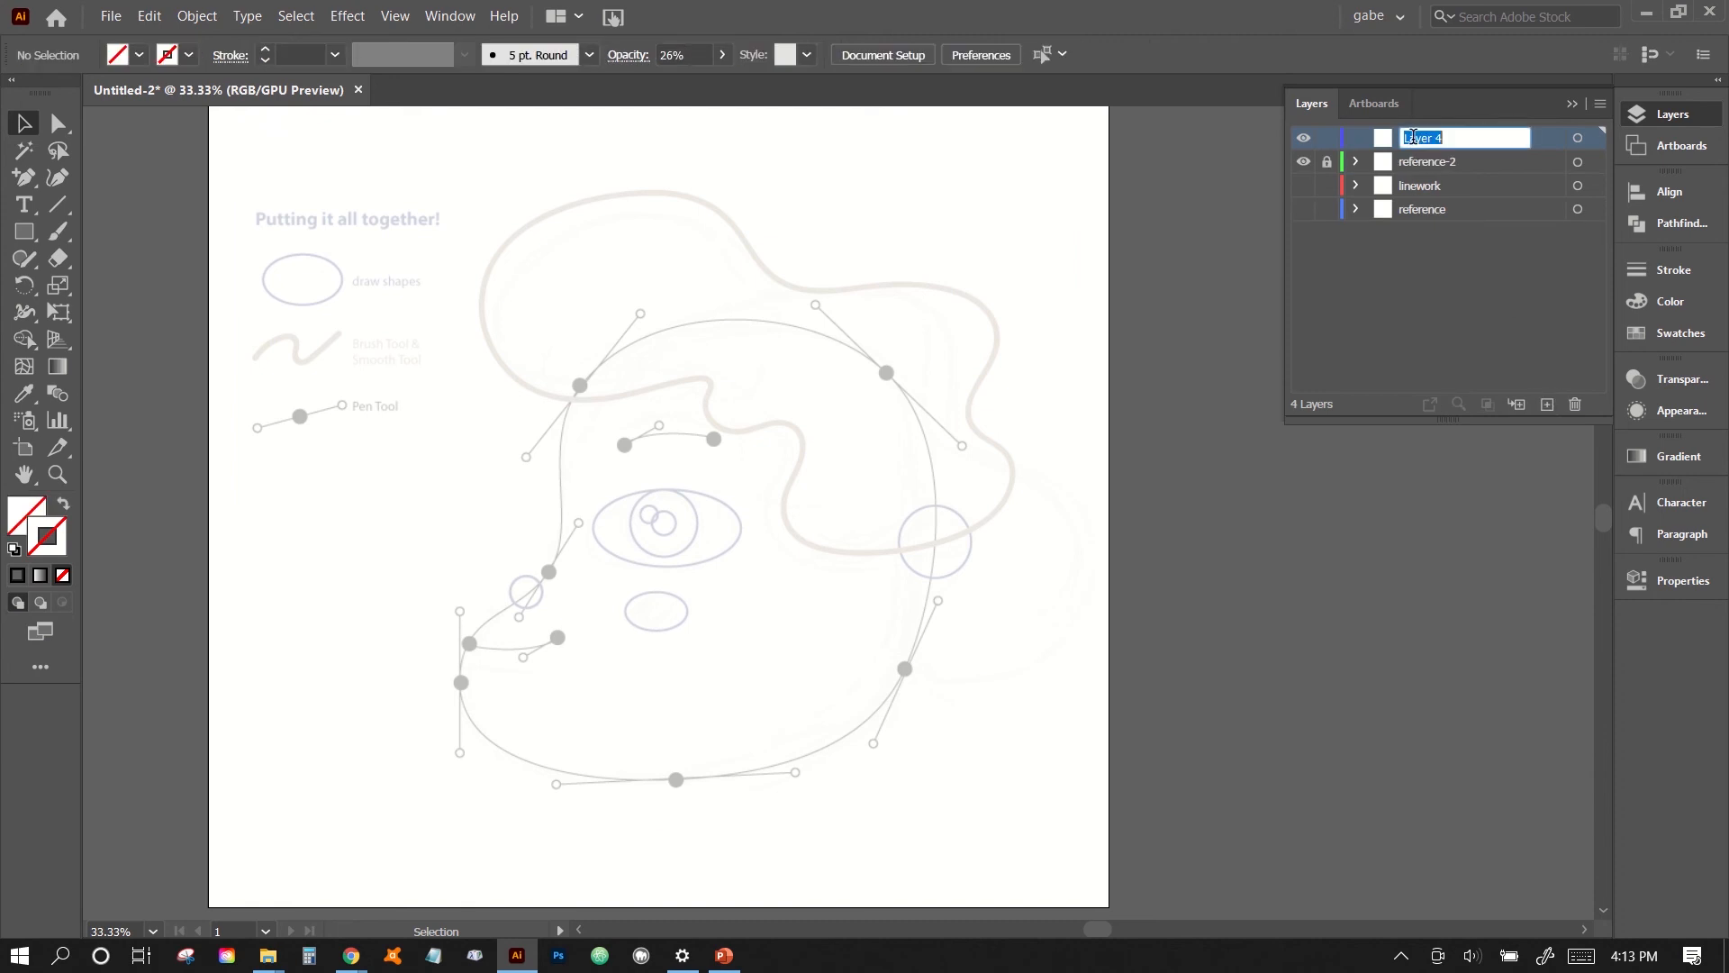
pyautogui.write('linewo')
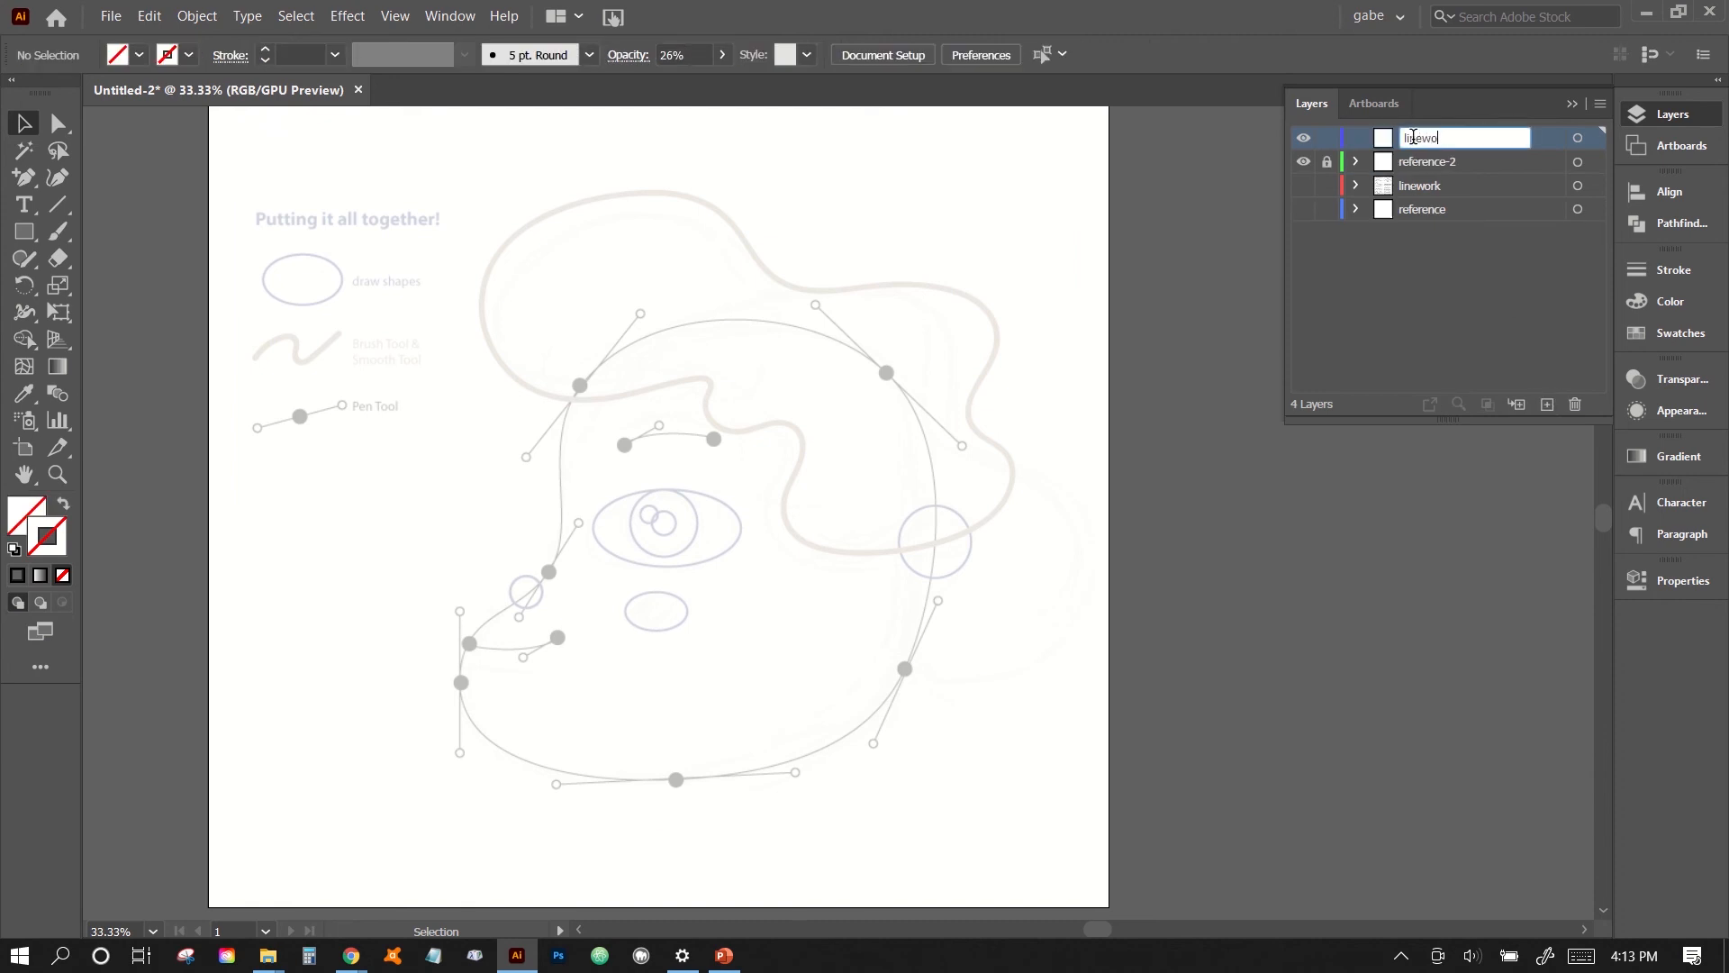
pyautogui.write('rk-2')
pyautogui.press('Return')
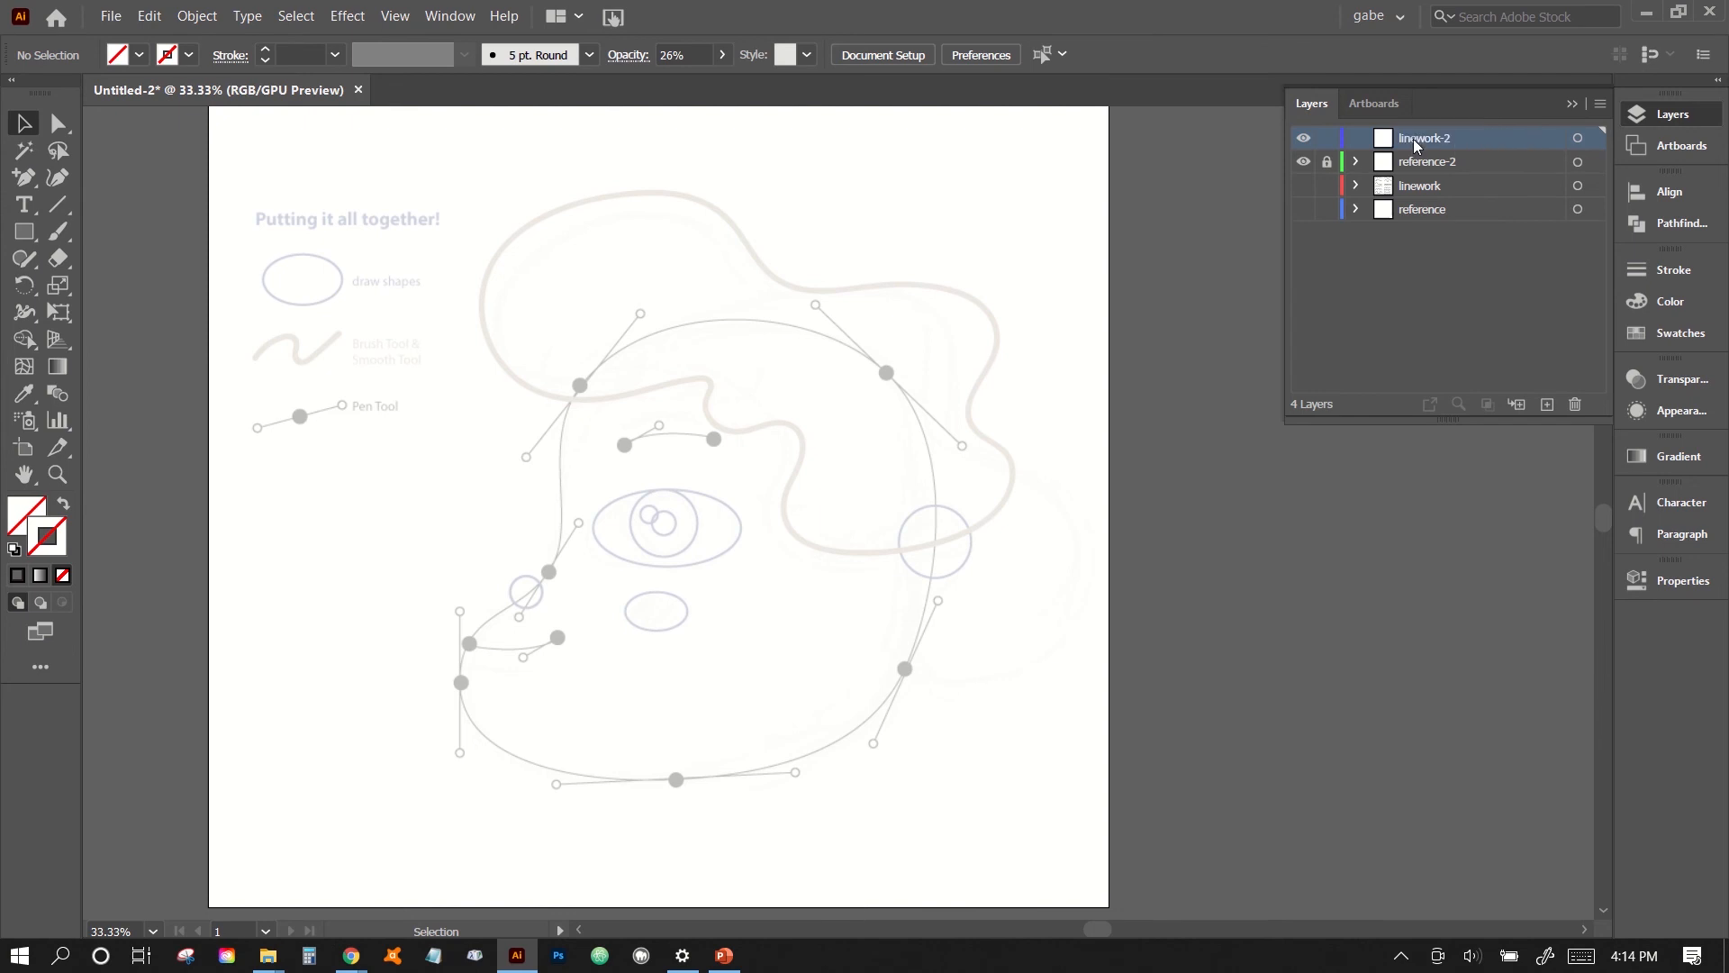
pyautogui.click(1572, 104)
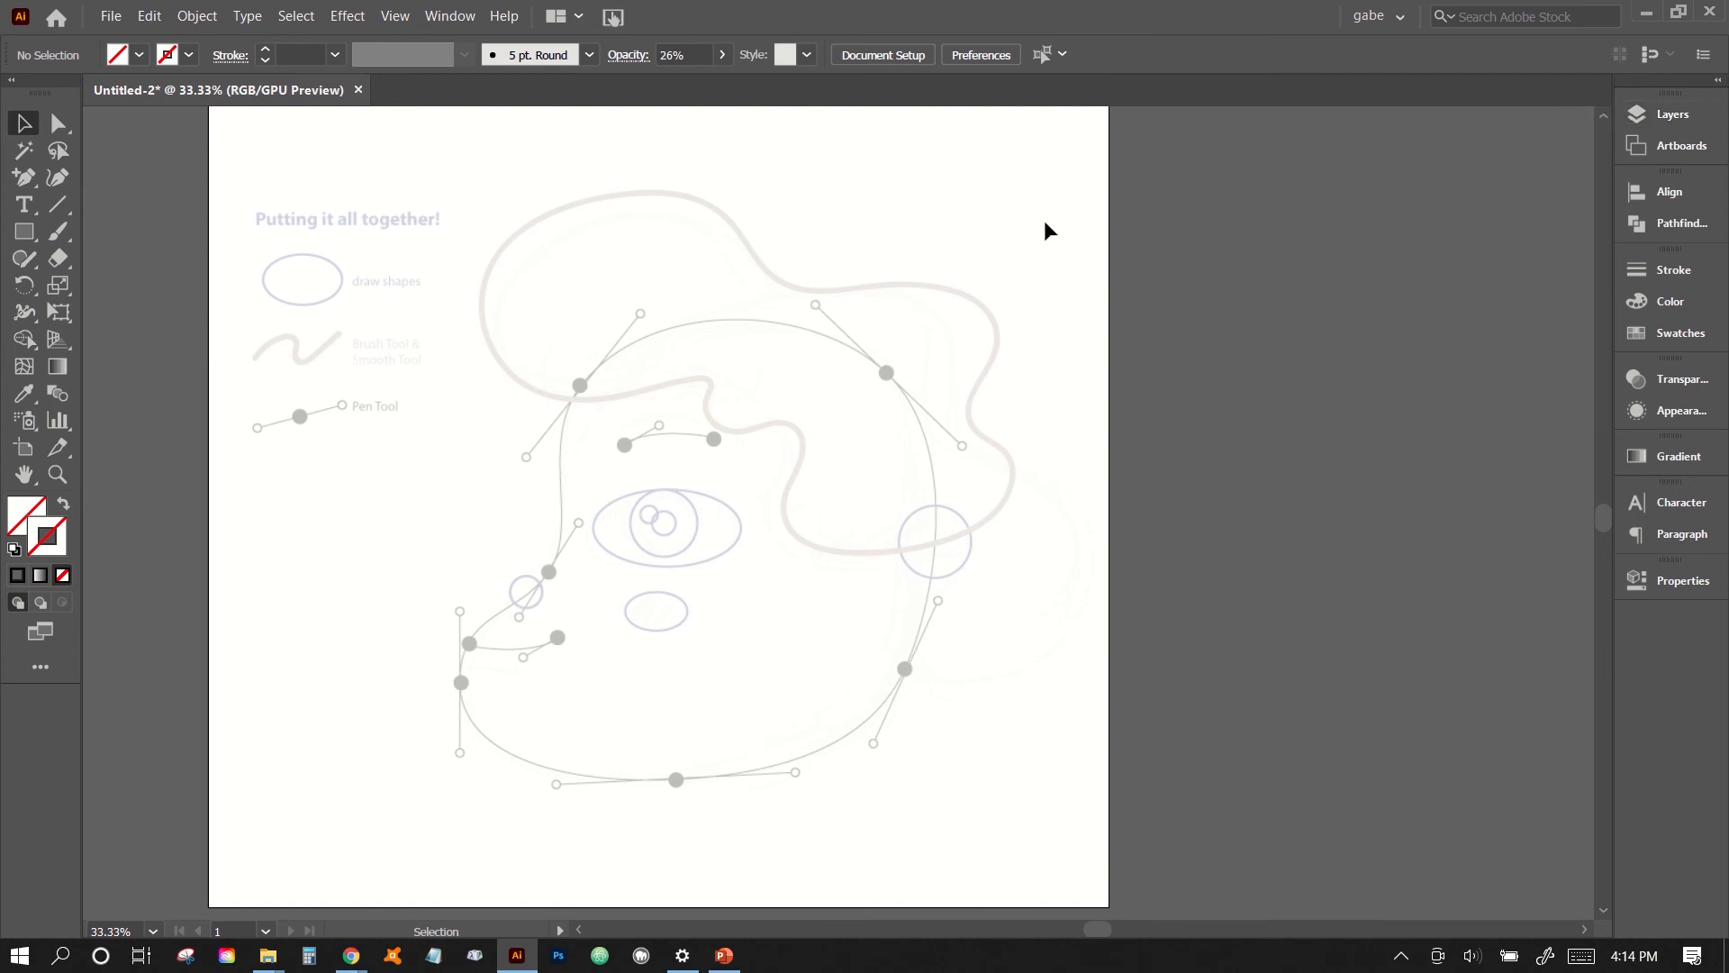
# - Draw a small circle with the Ellipse tool over the eye's highlight guide, inside the iris outline
pyautogui.hscroll(-1, 838, 327)
pyautogui.hscroll(-2, 838, 329)
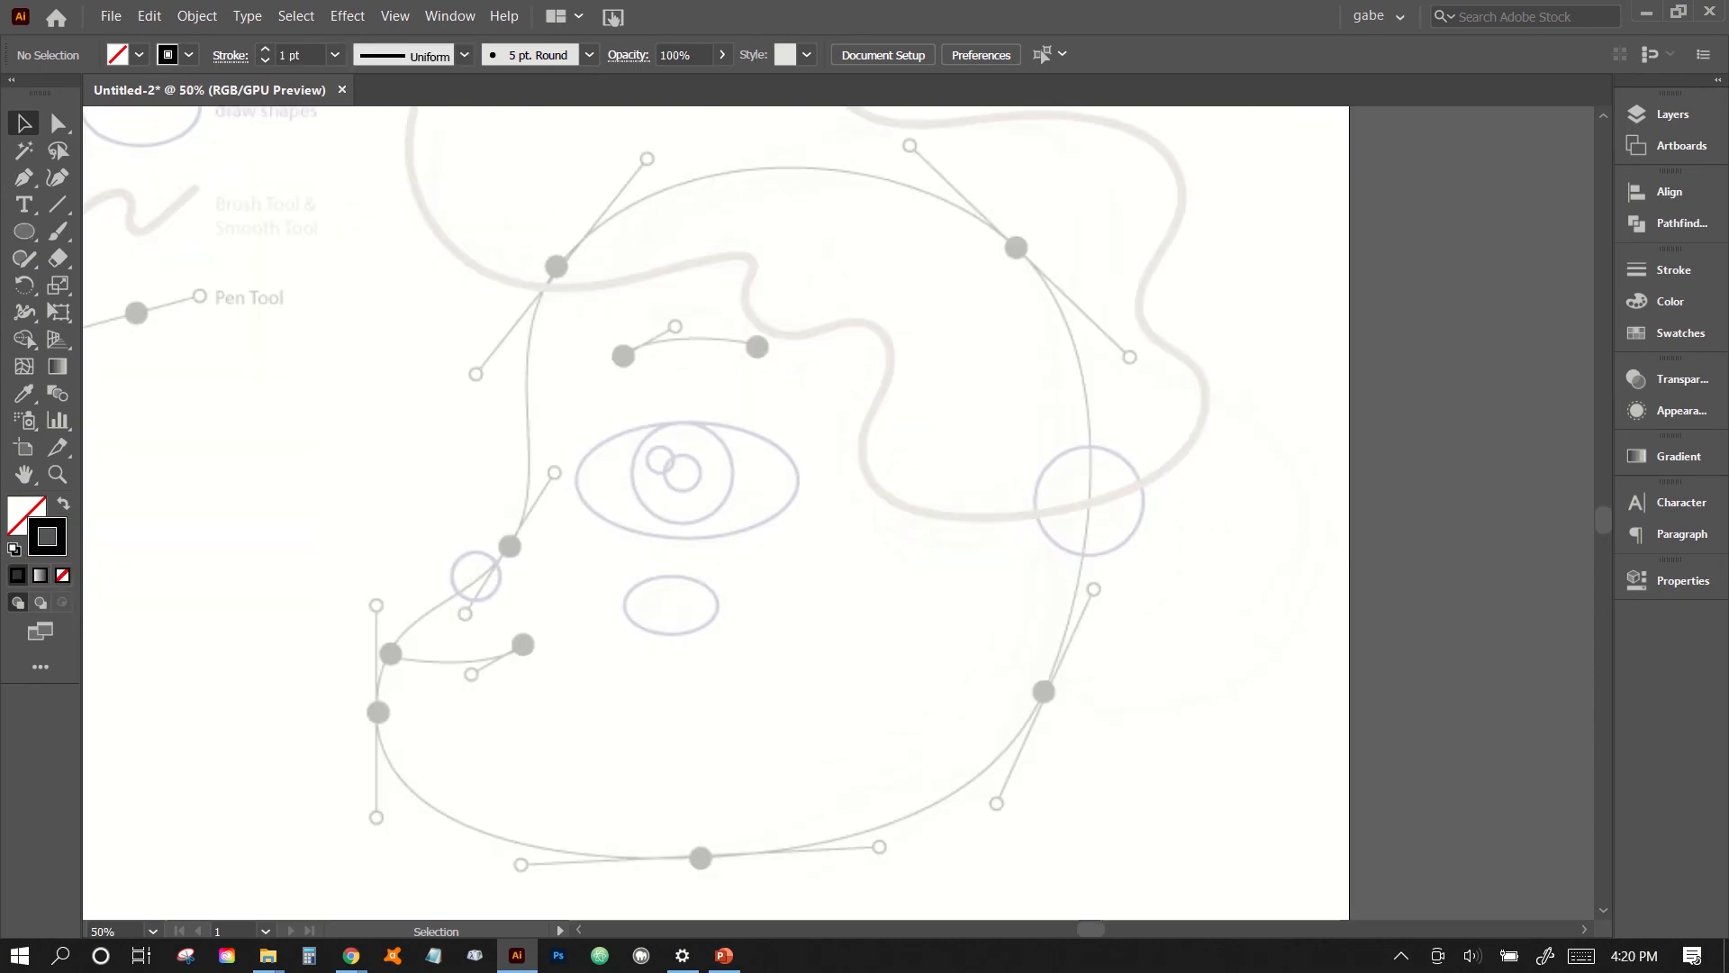
pyautogui.click(26, 235)
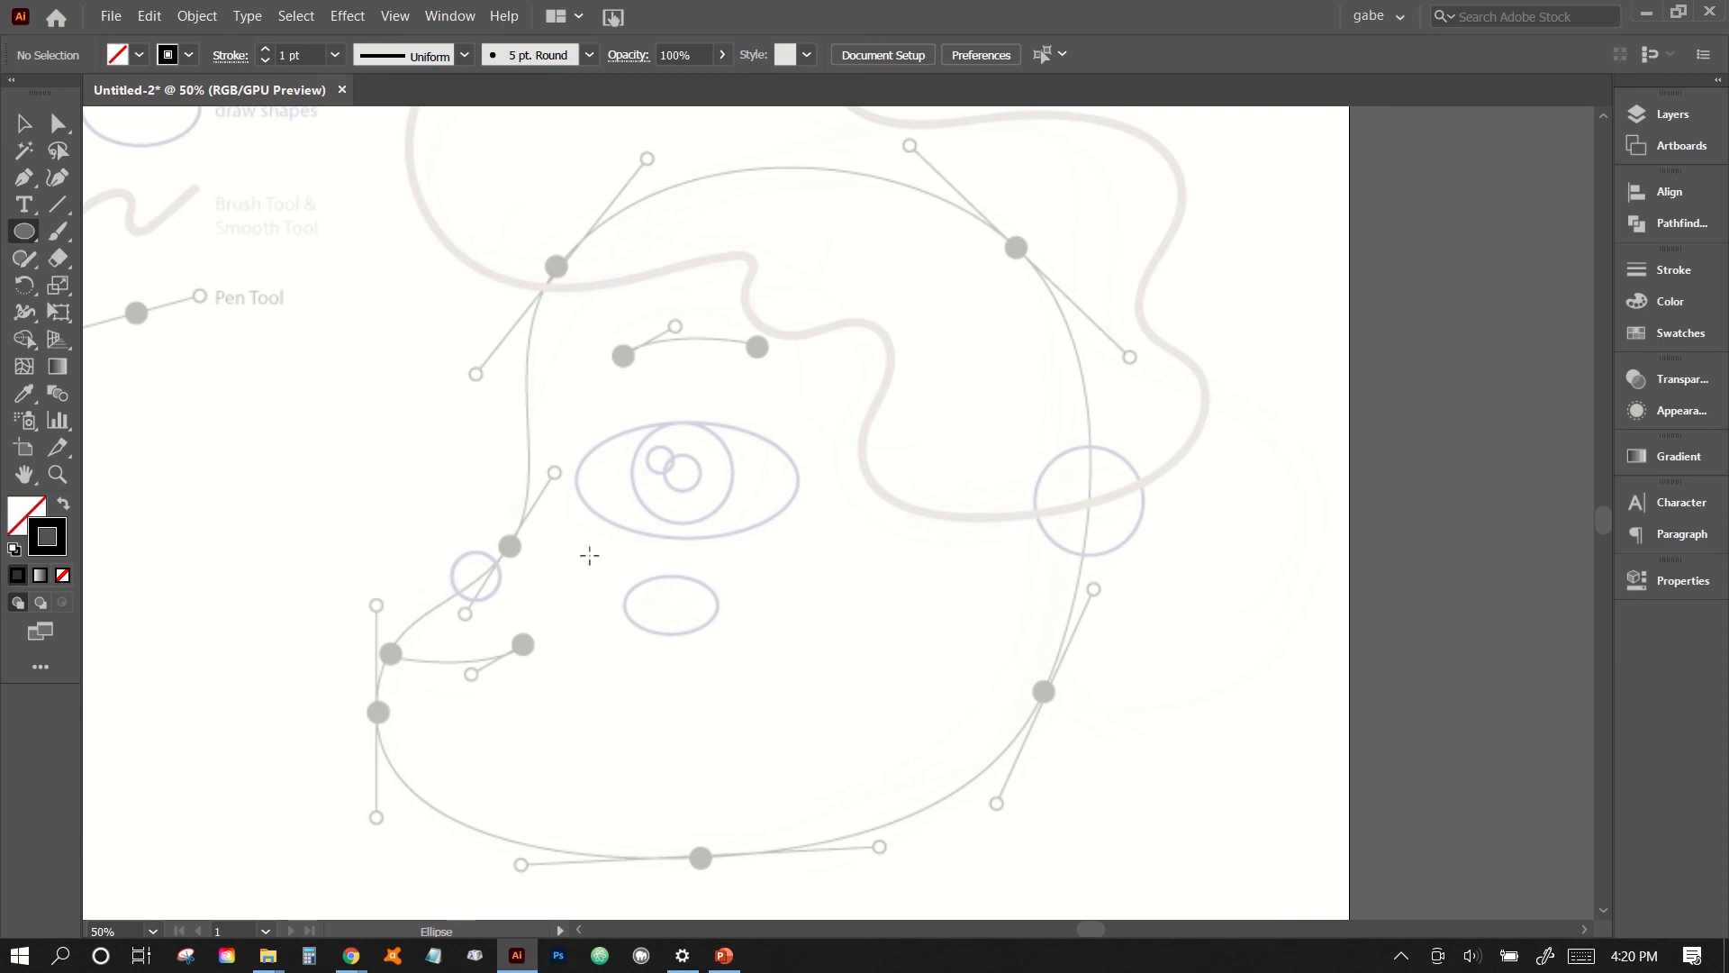
pyautogui.hotkey('ctrl', '=')
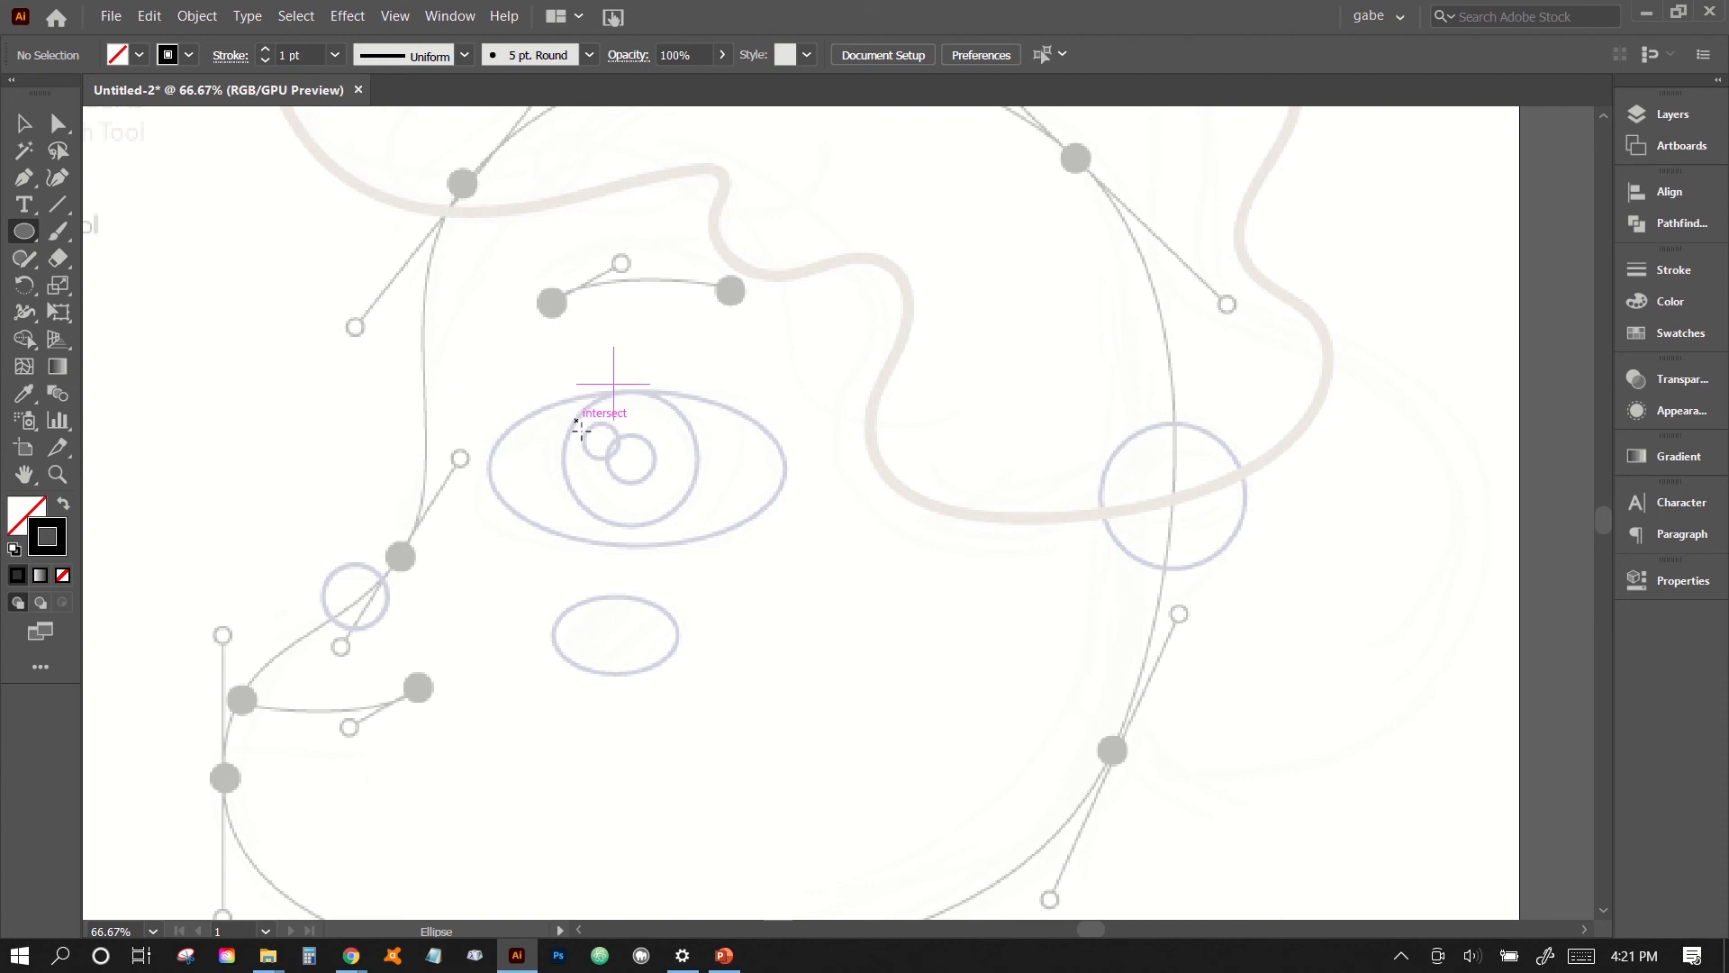
pyautogui.moveTo(576, 421); pyautogui.dragTo(619, 462)
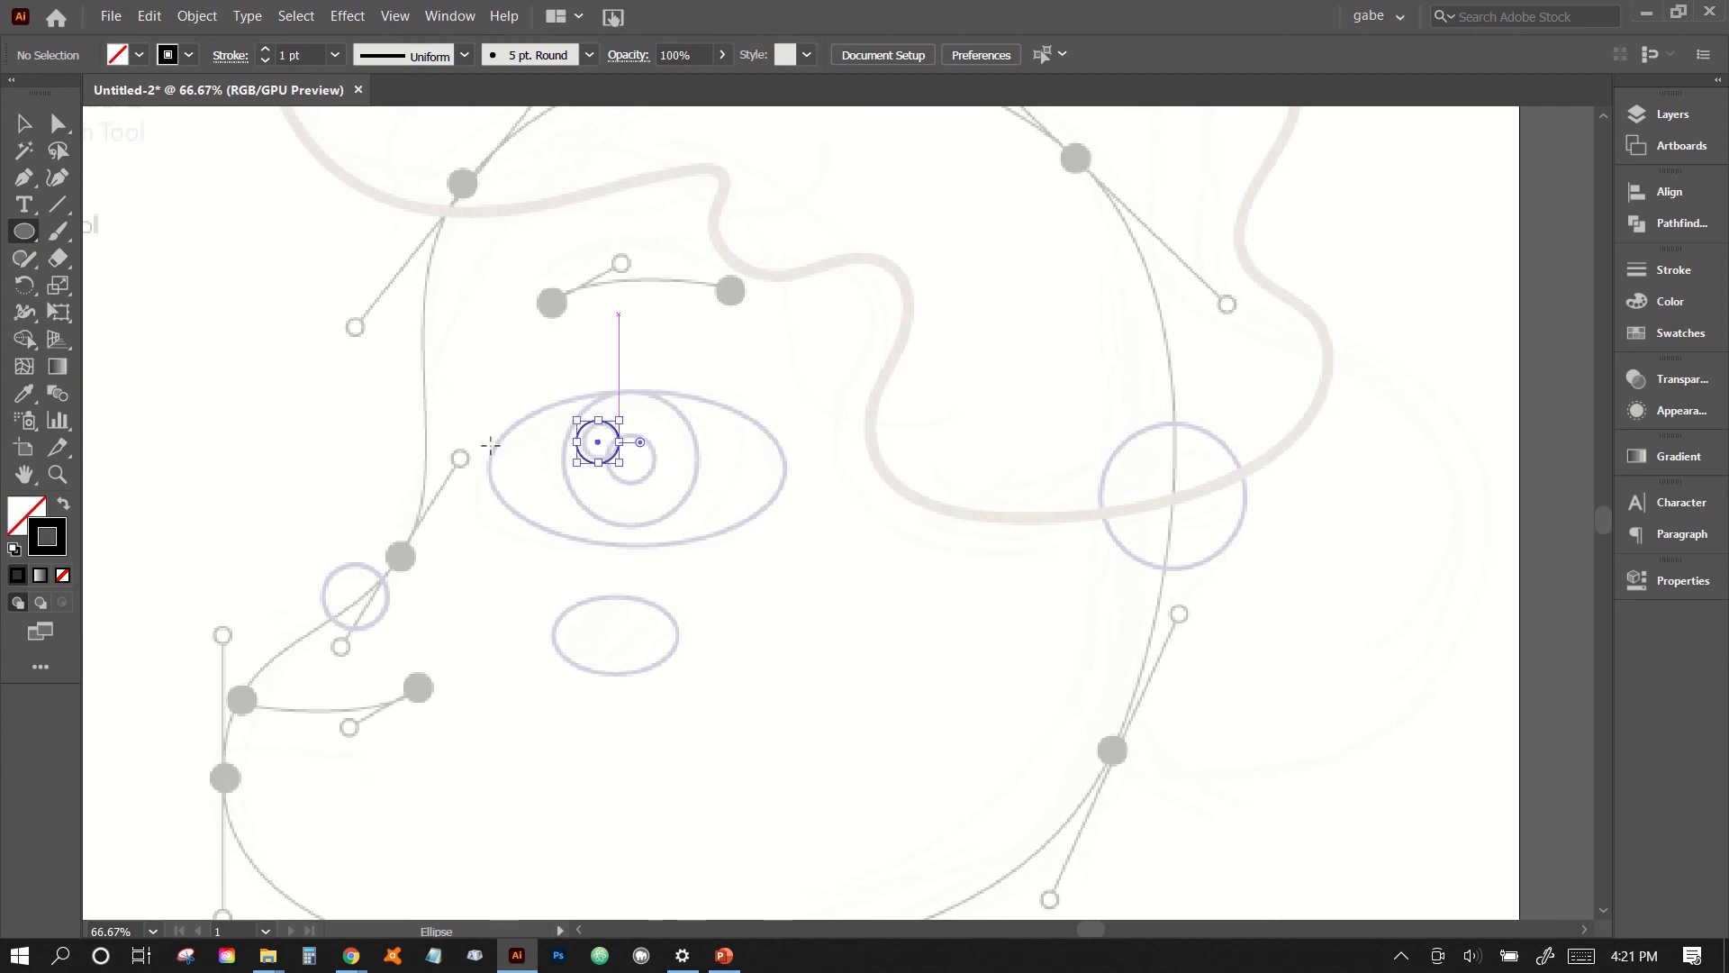
# - Remove the highlight circle's stroke and fill it with a very light grey swatch
pyautogui.click(1663, 333)
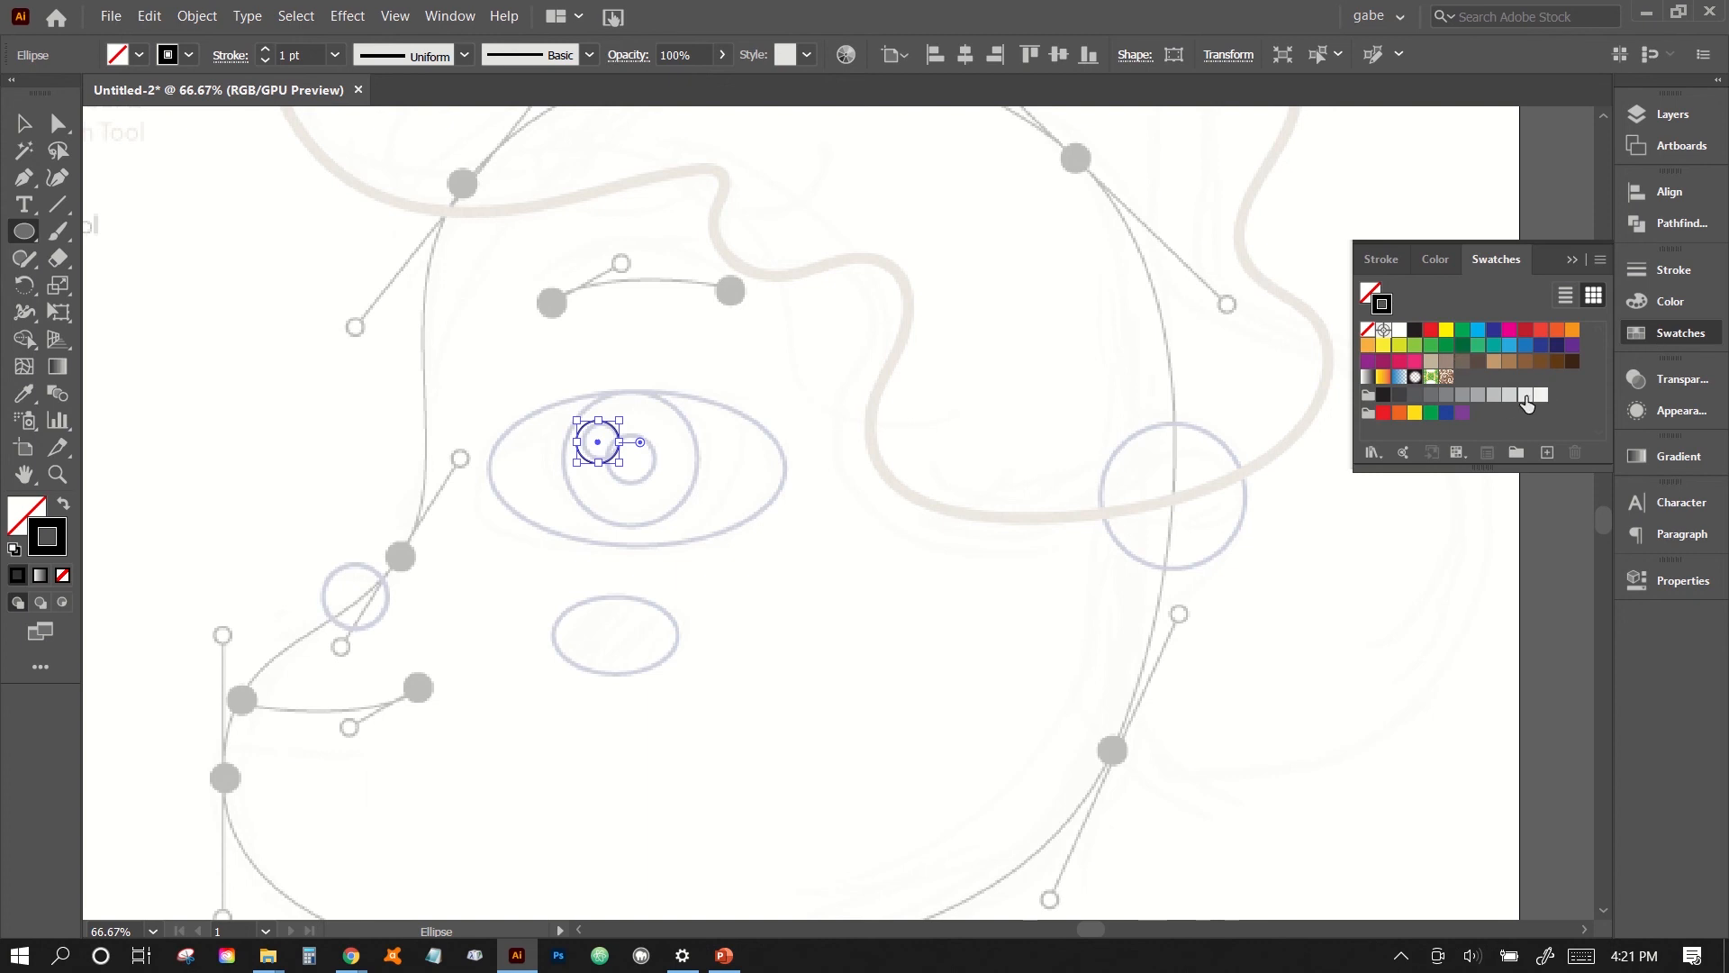
pyautogui.click(1526, 398)
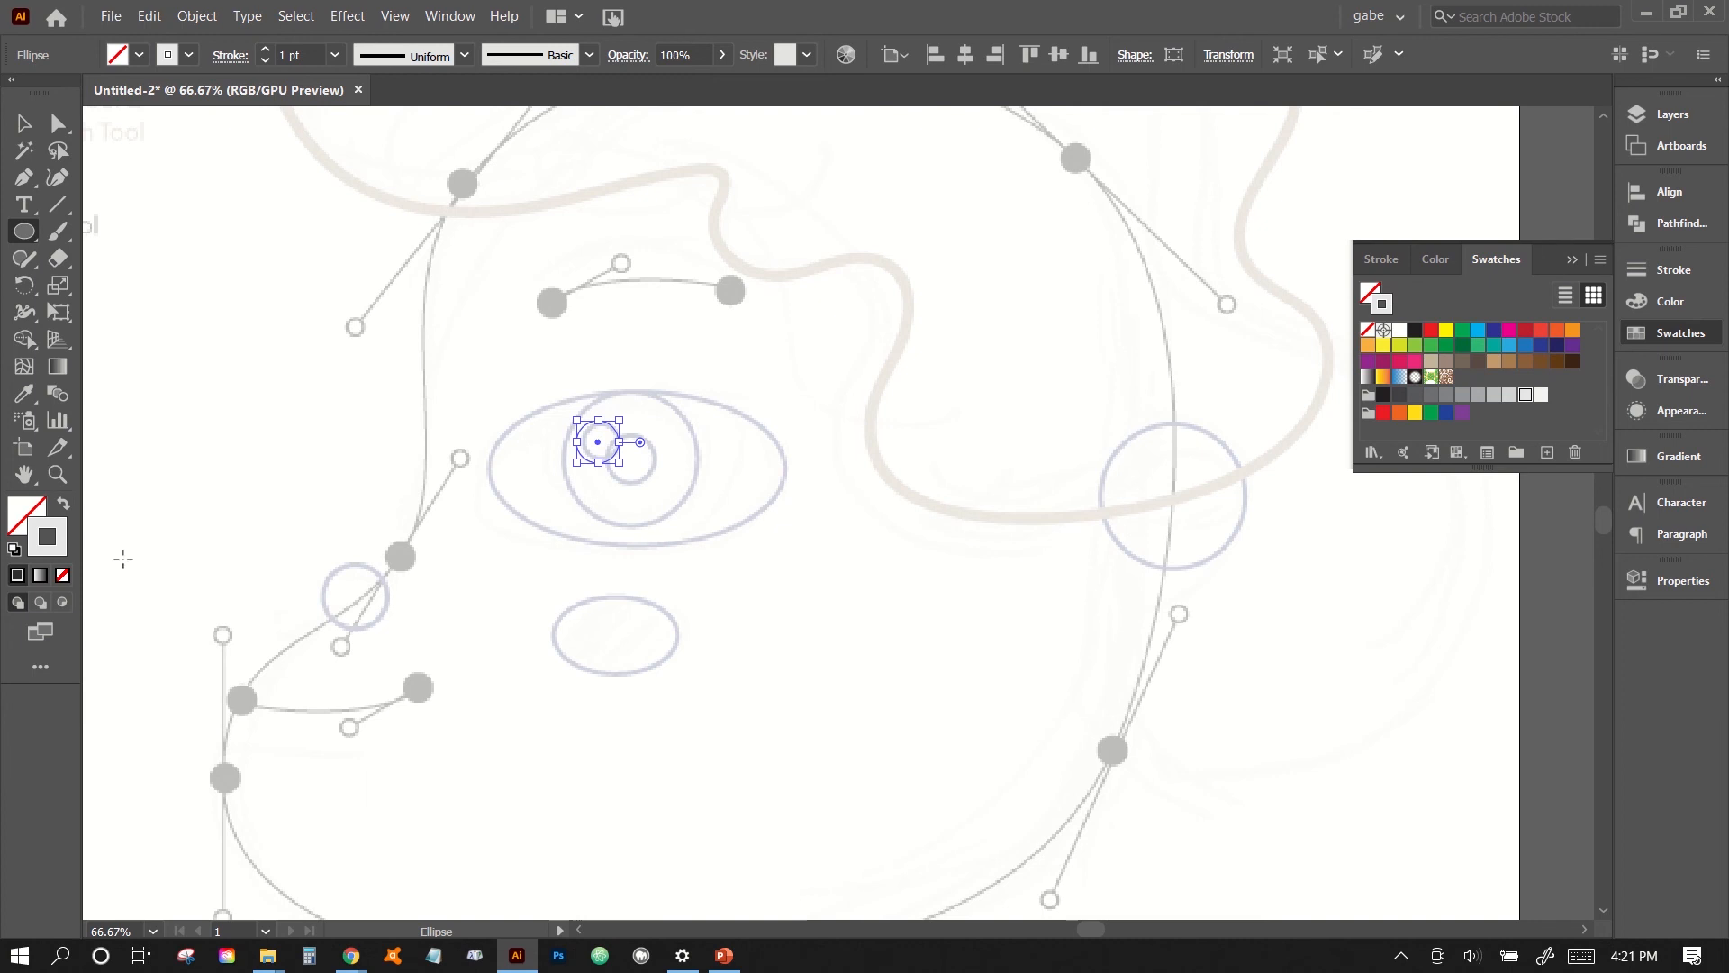
pyautogui.click(1368, 331)
pyautogui.click(1370, 293)
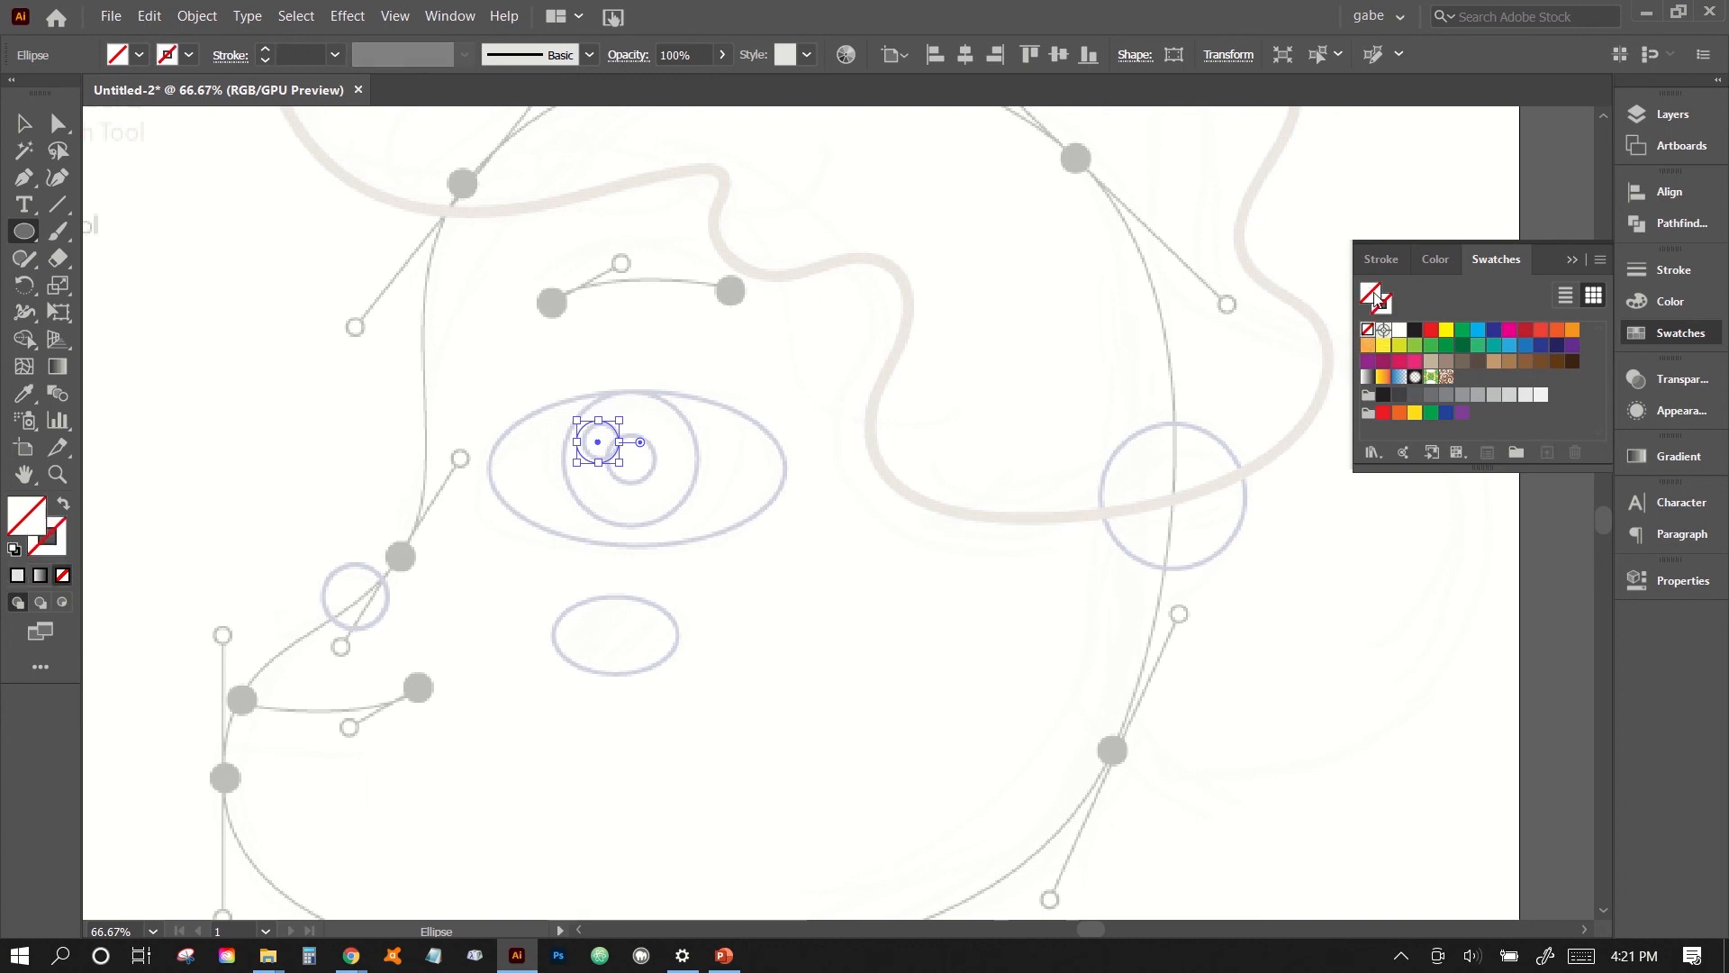
pyautogui.click(1511, 396)
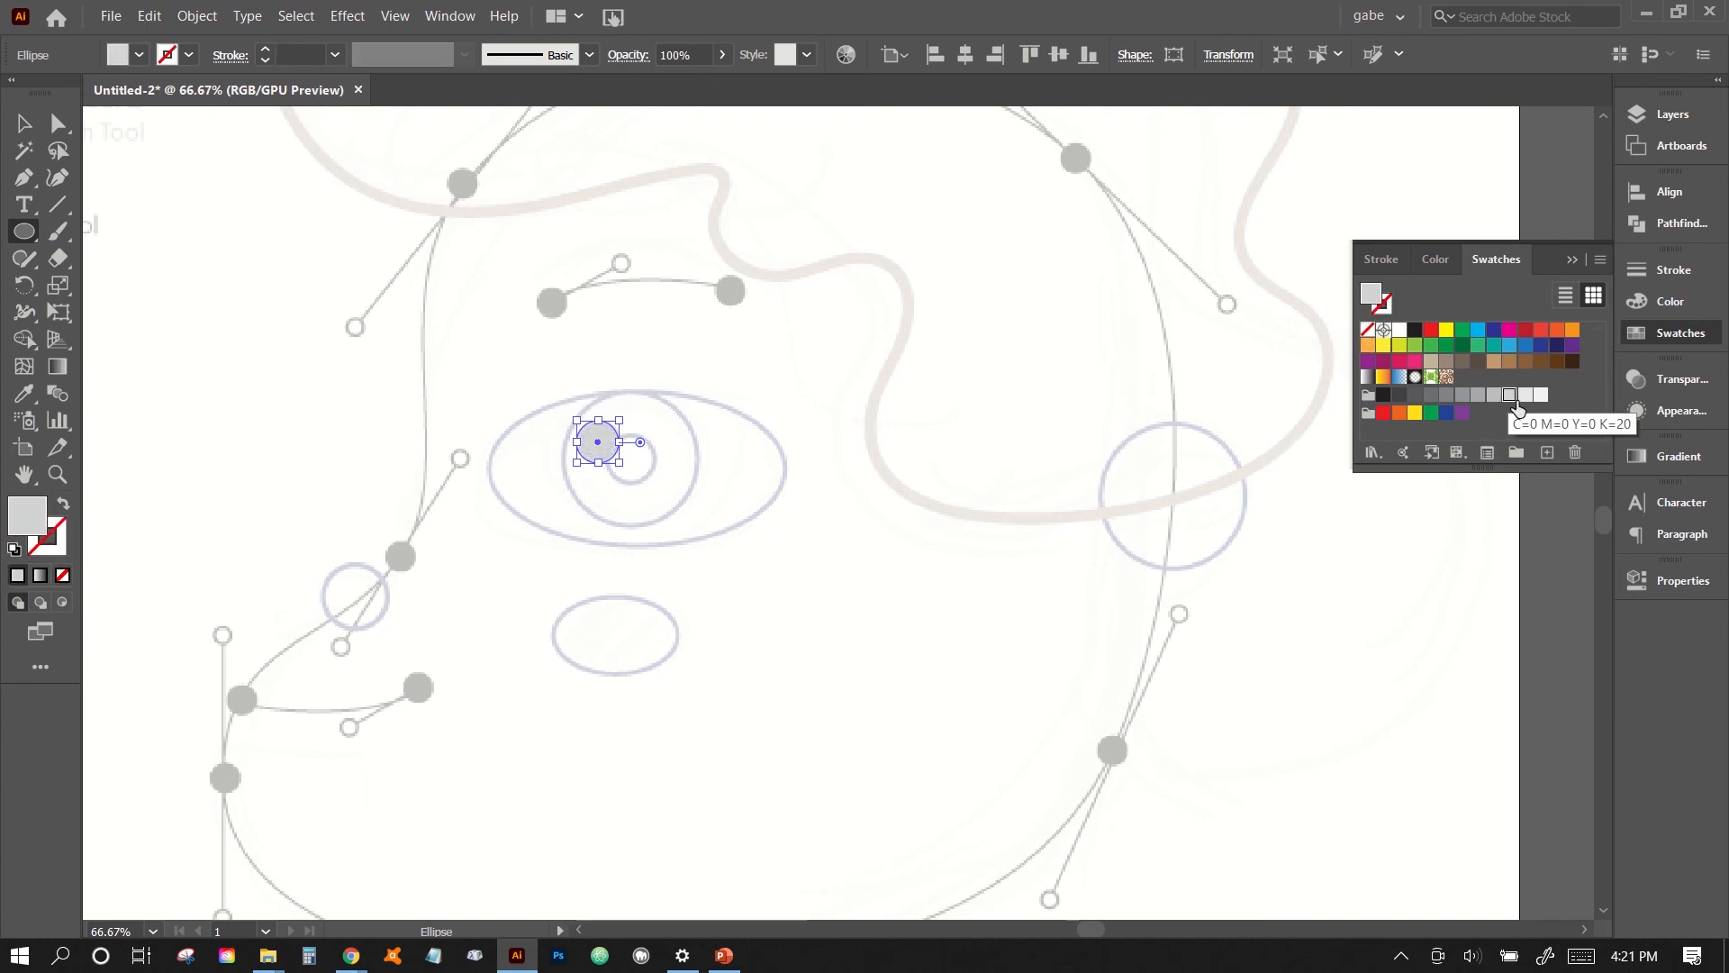
pyautogui.click(1525, 397)
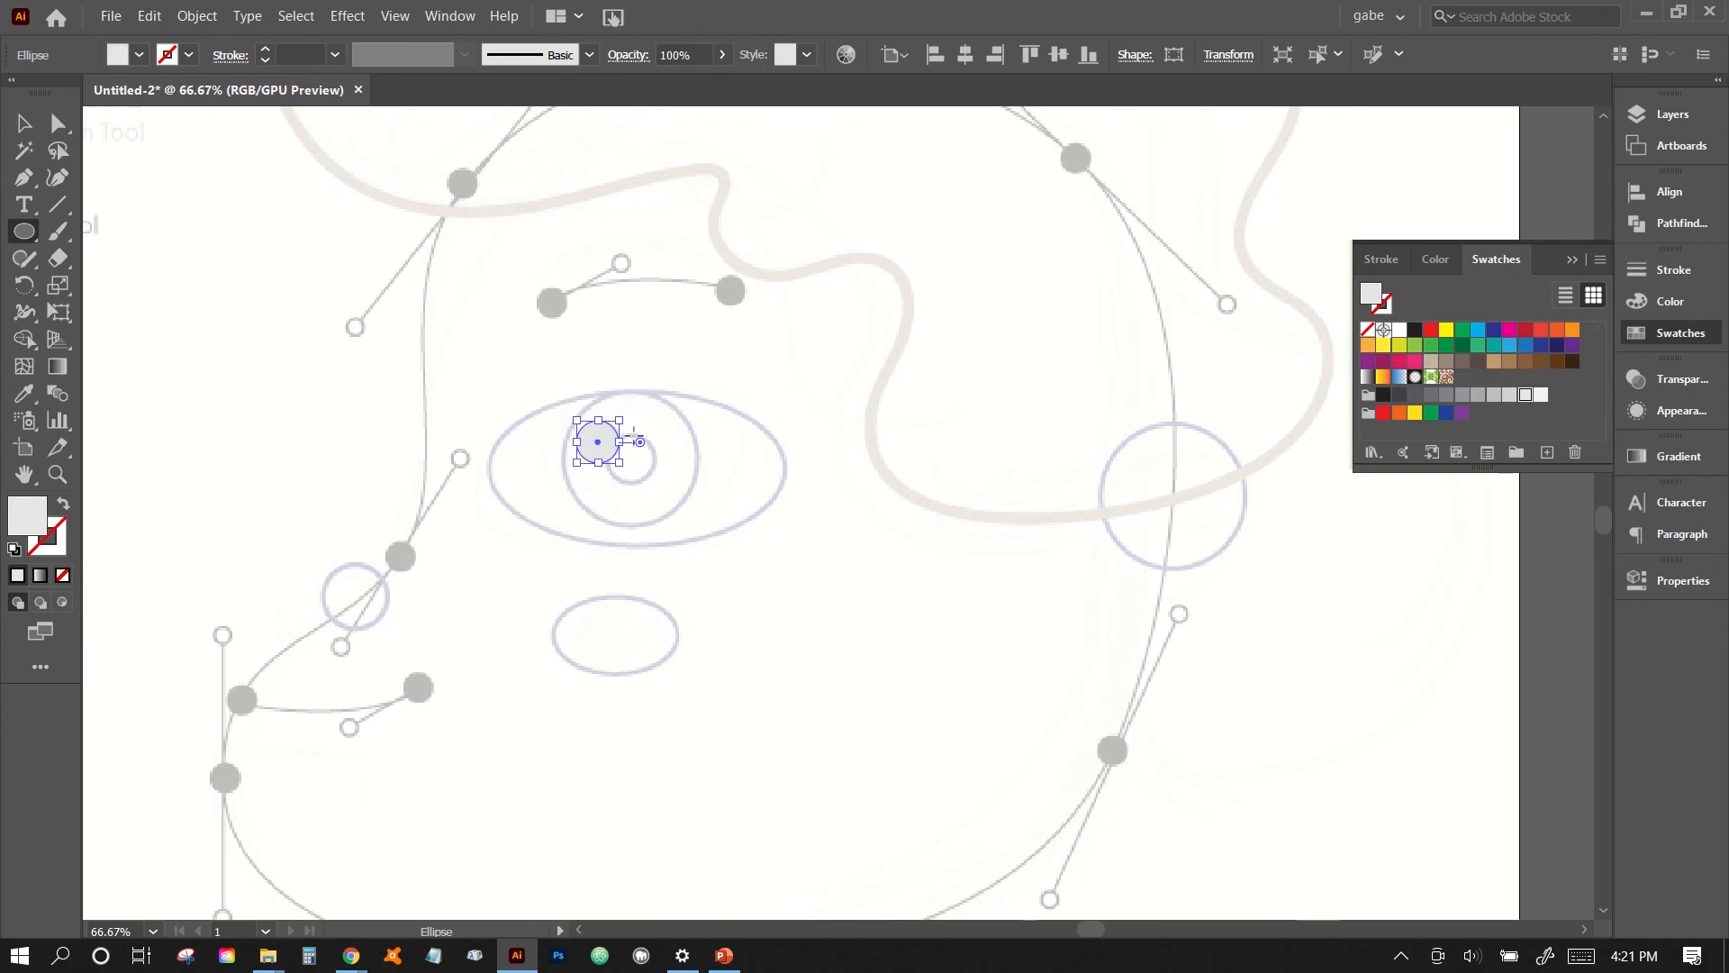
# - Draw a black-filled pupil circle and move it onto the small guide circle at the eye's centre
pyautogui.moveTo(633, 453); pyautogui.dragTo(602, 420)
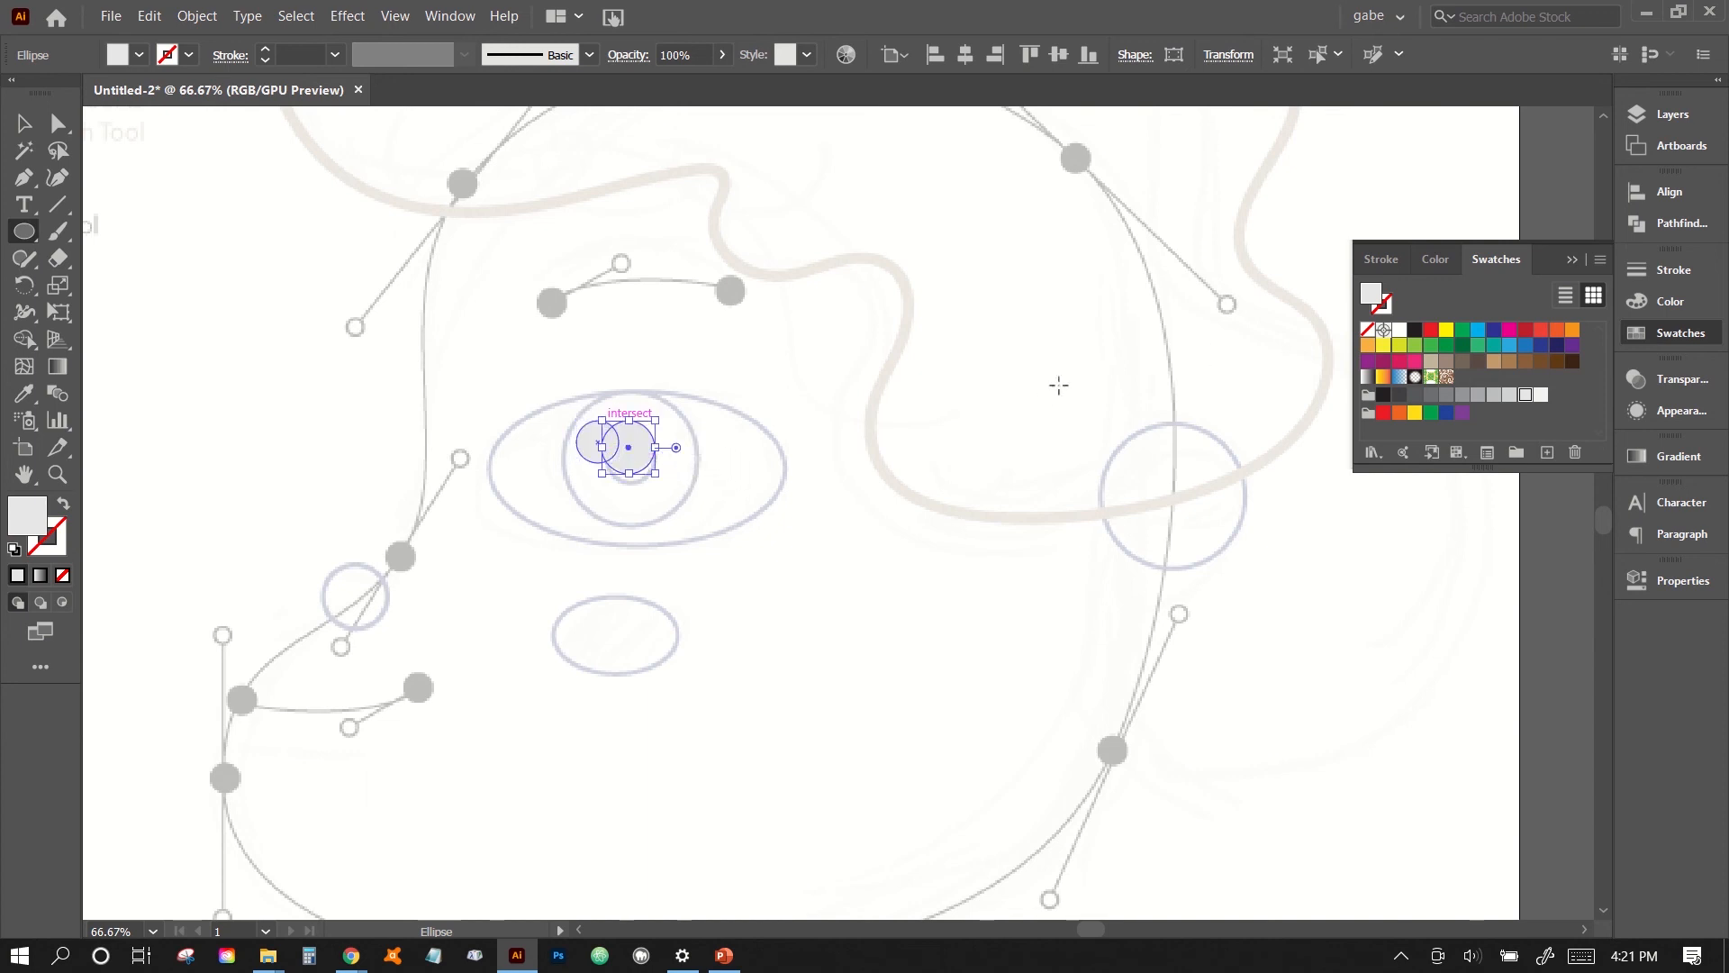
pyautogui.click(1416, 330)
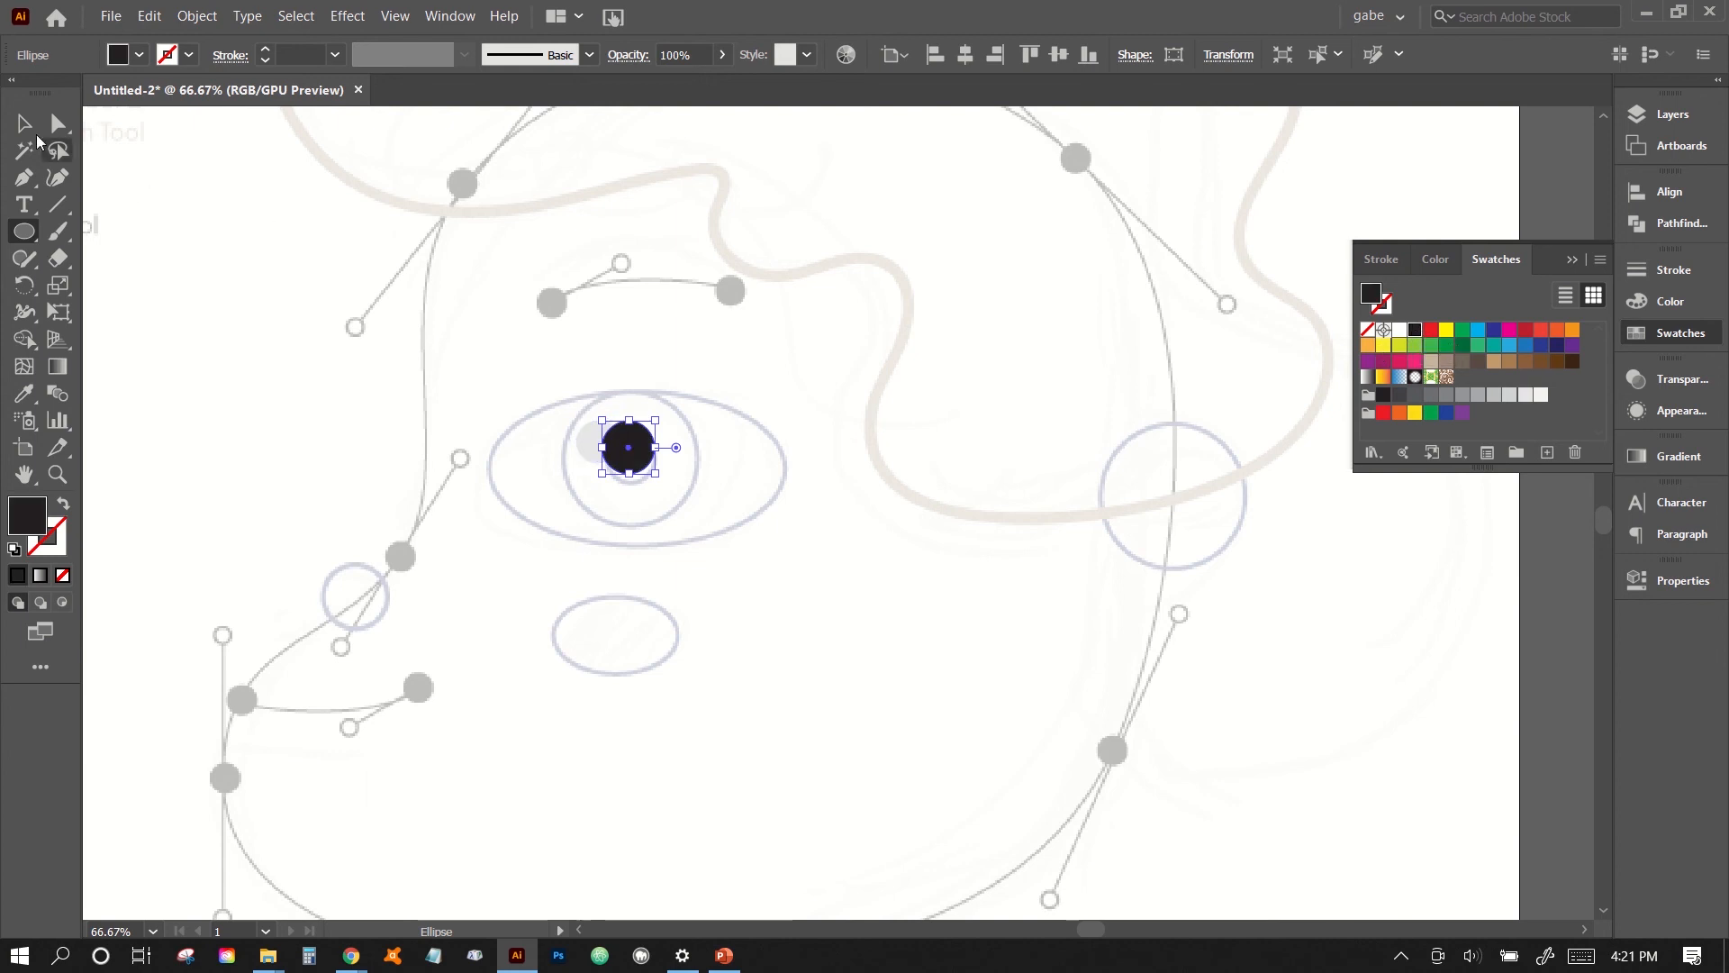
pyautogui.click(29, 135)
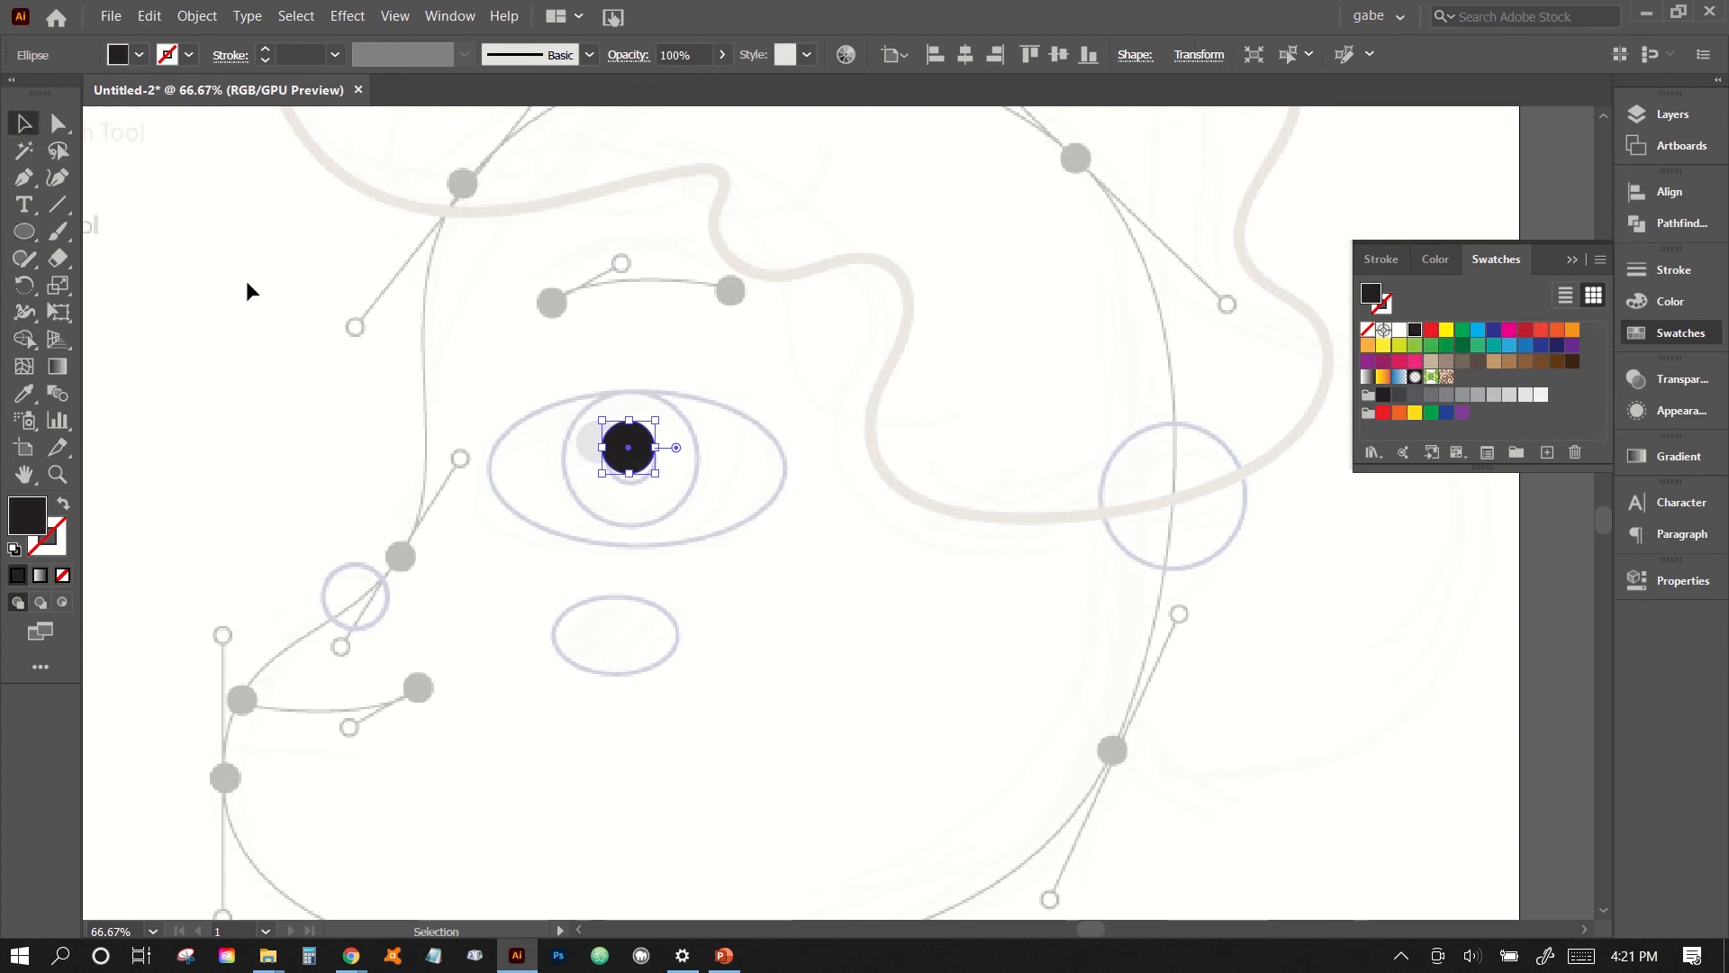
pyautogui.click(766, 424)
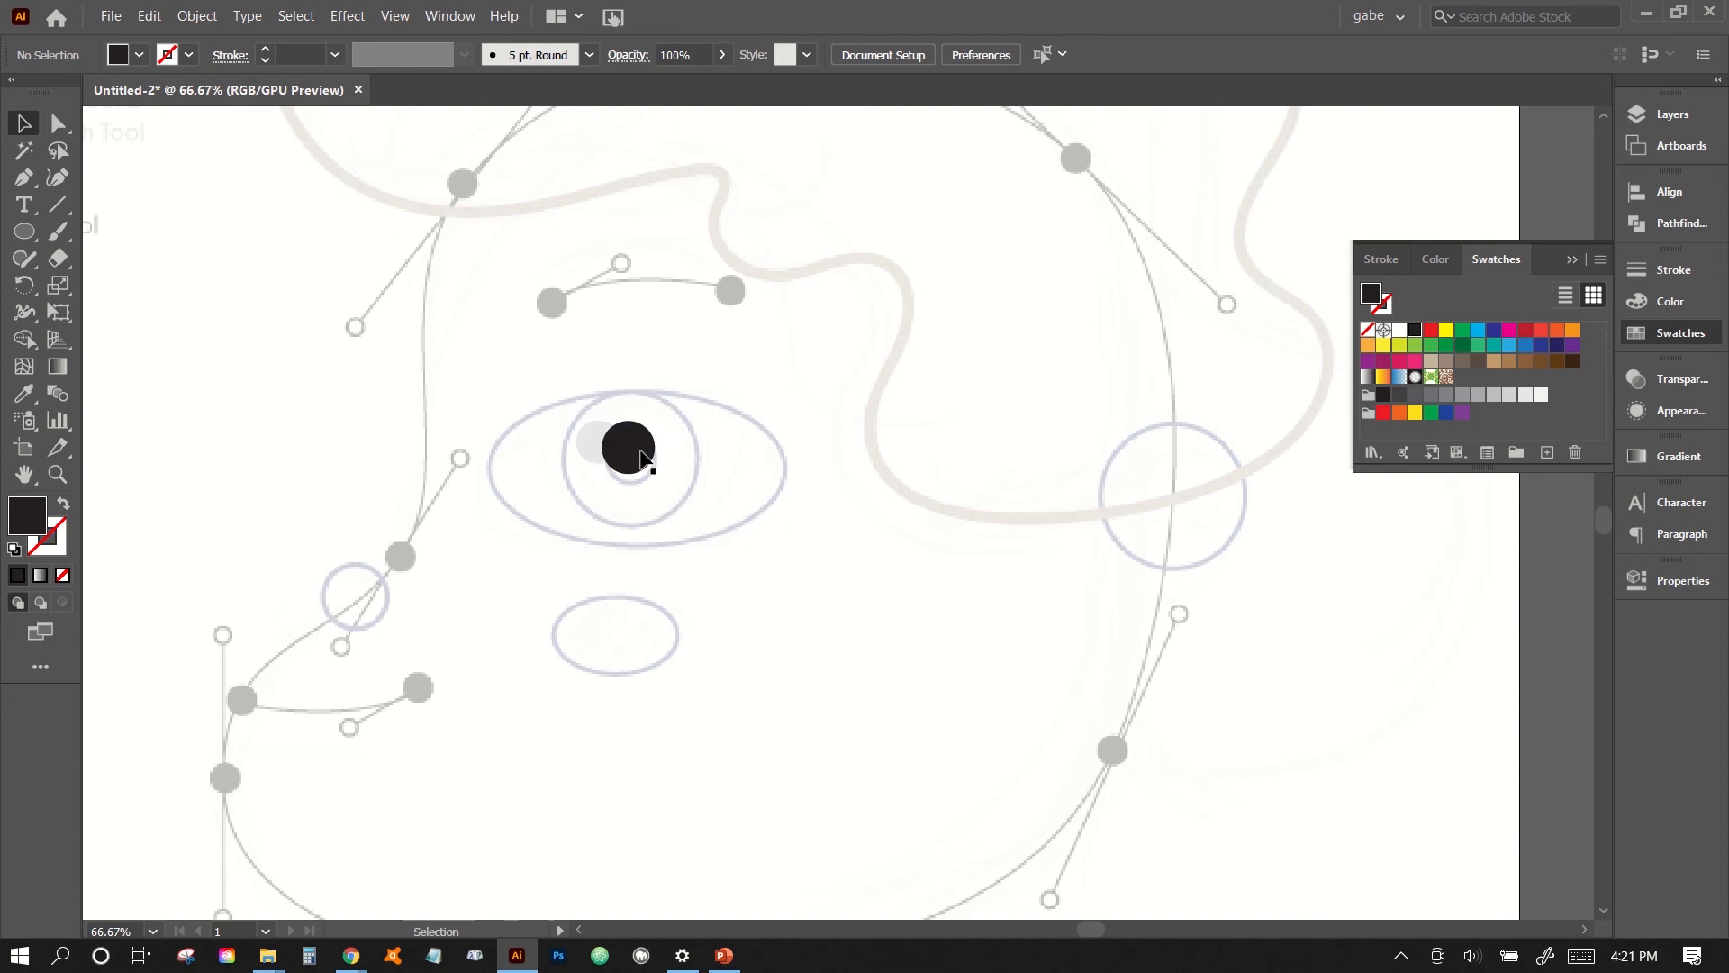
pyautogui.moveTo(645, 457); pyautogui.dragTo(647, 468)
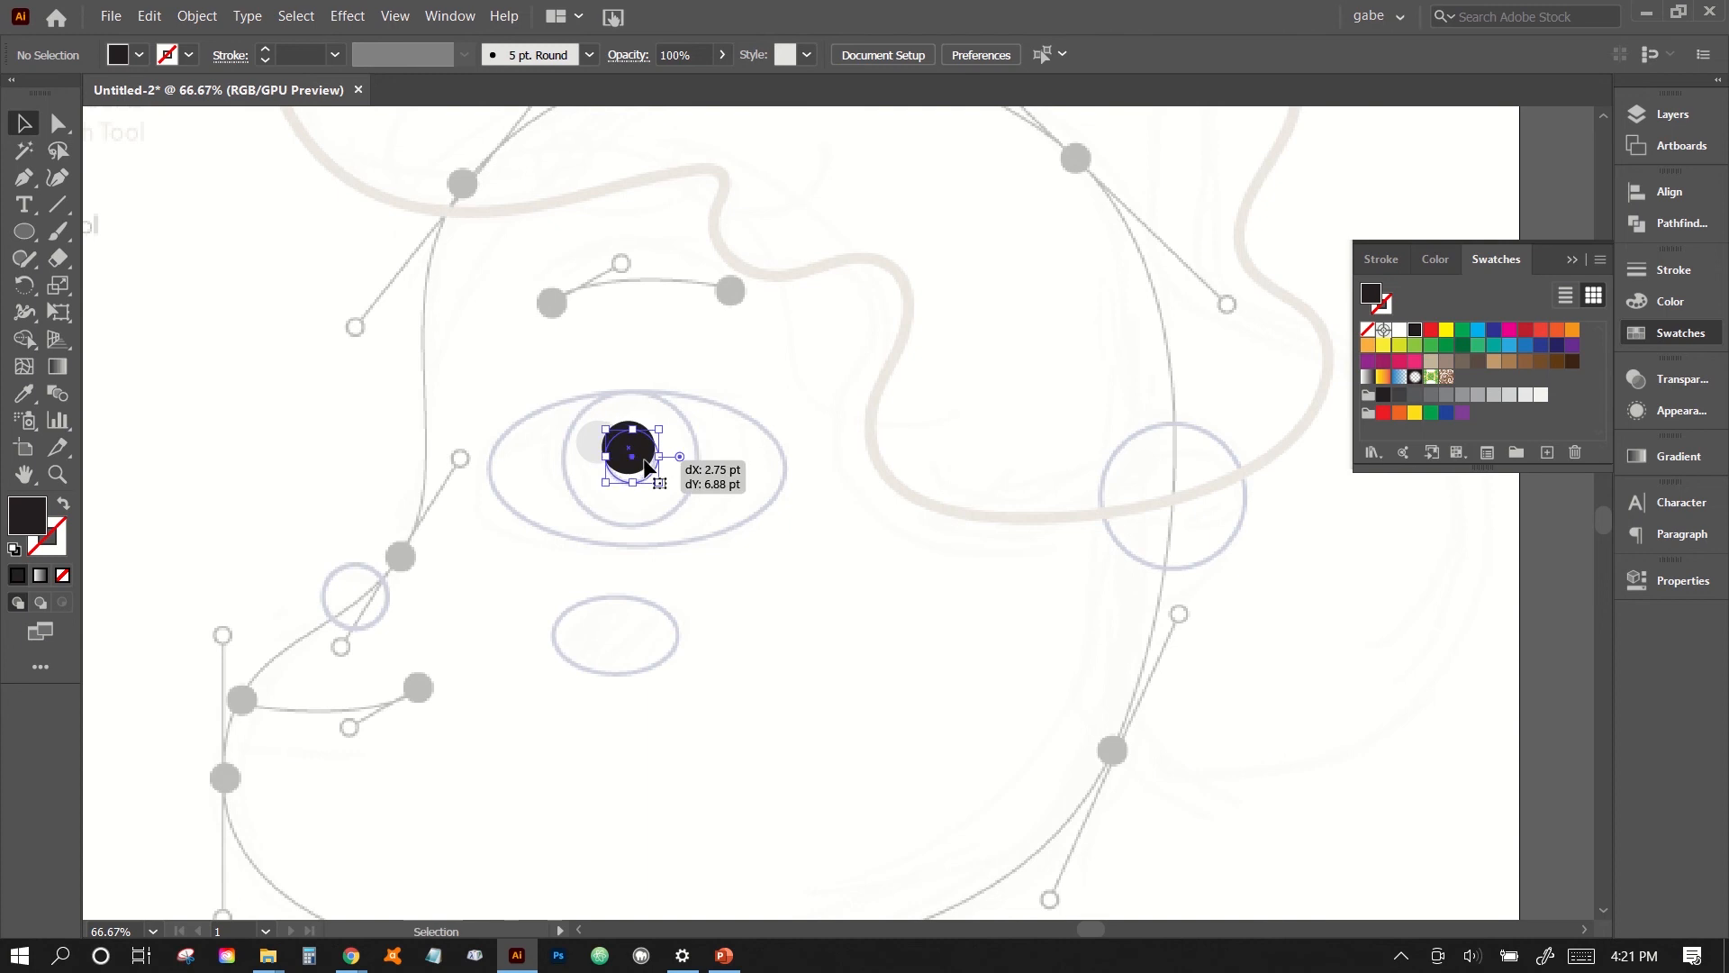
pyautogui.click(684, 496)
# - Bring the light grey highlight circle forward so it overlaps the black pupil
pyautogui.click(595, 445)
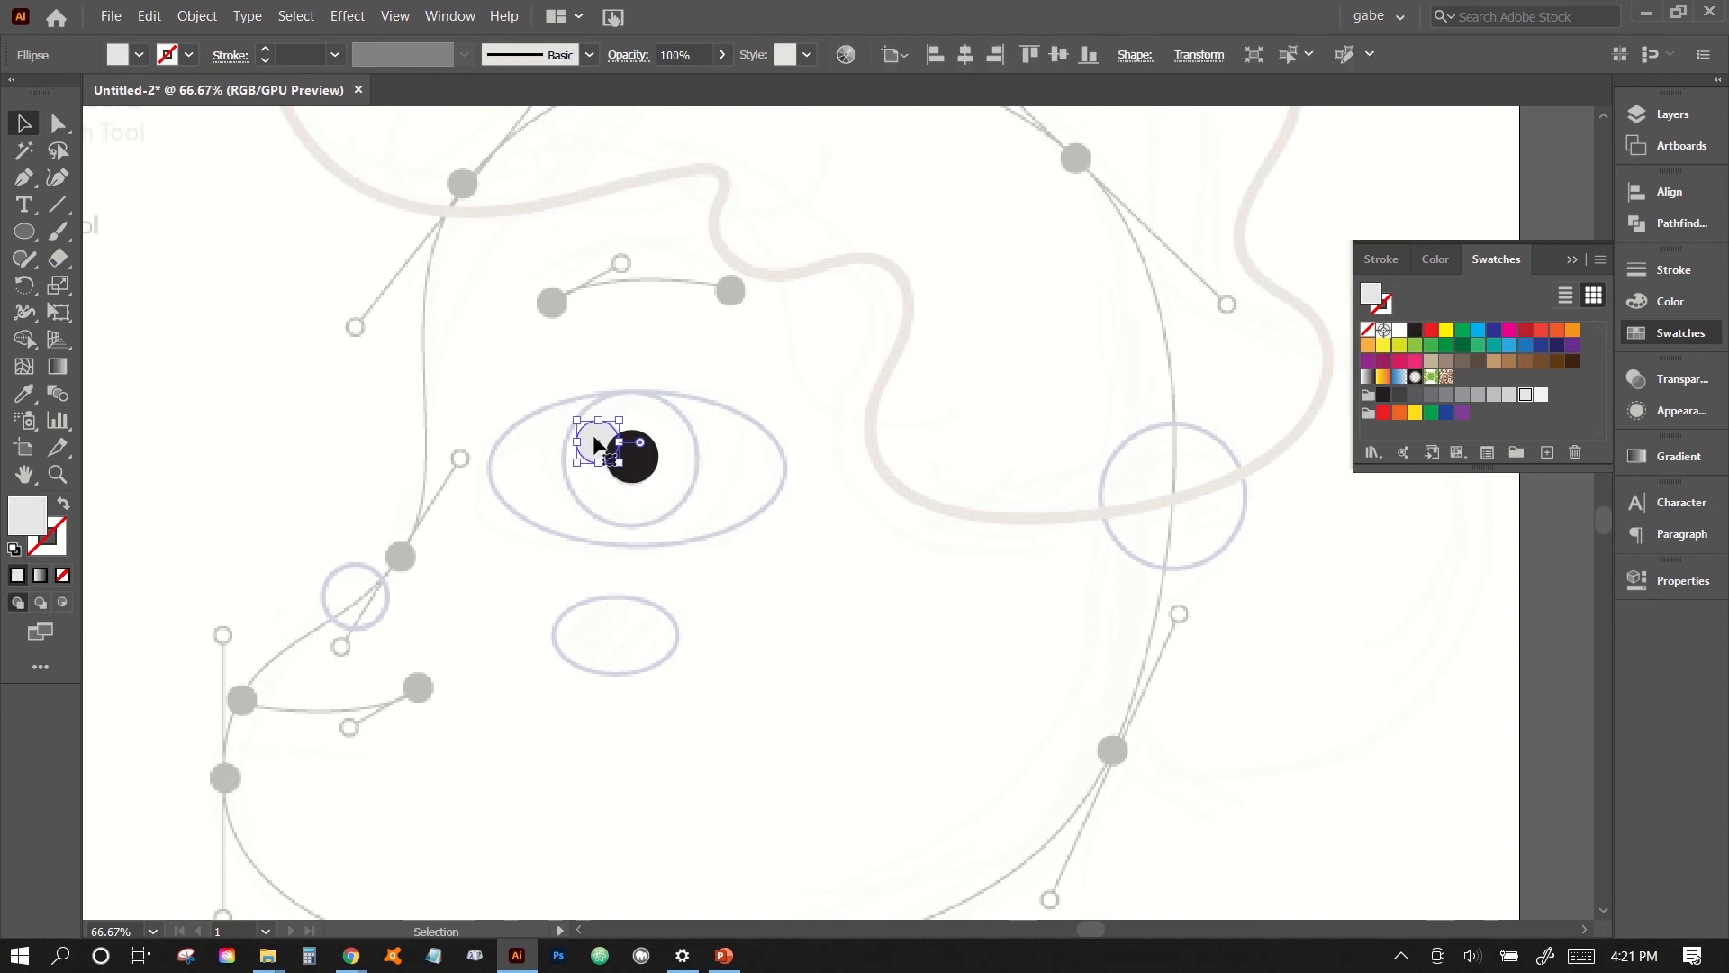
pyautogui.click(614, 538)
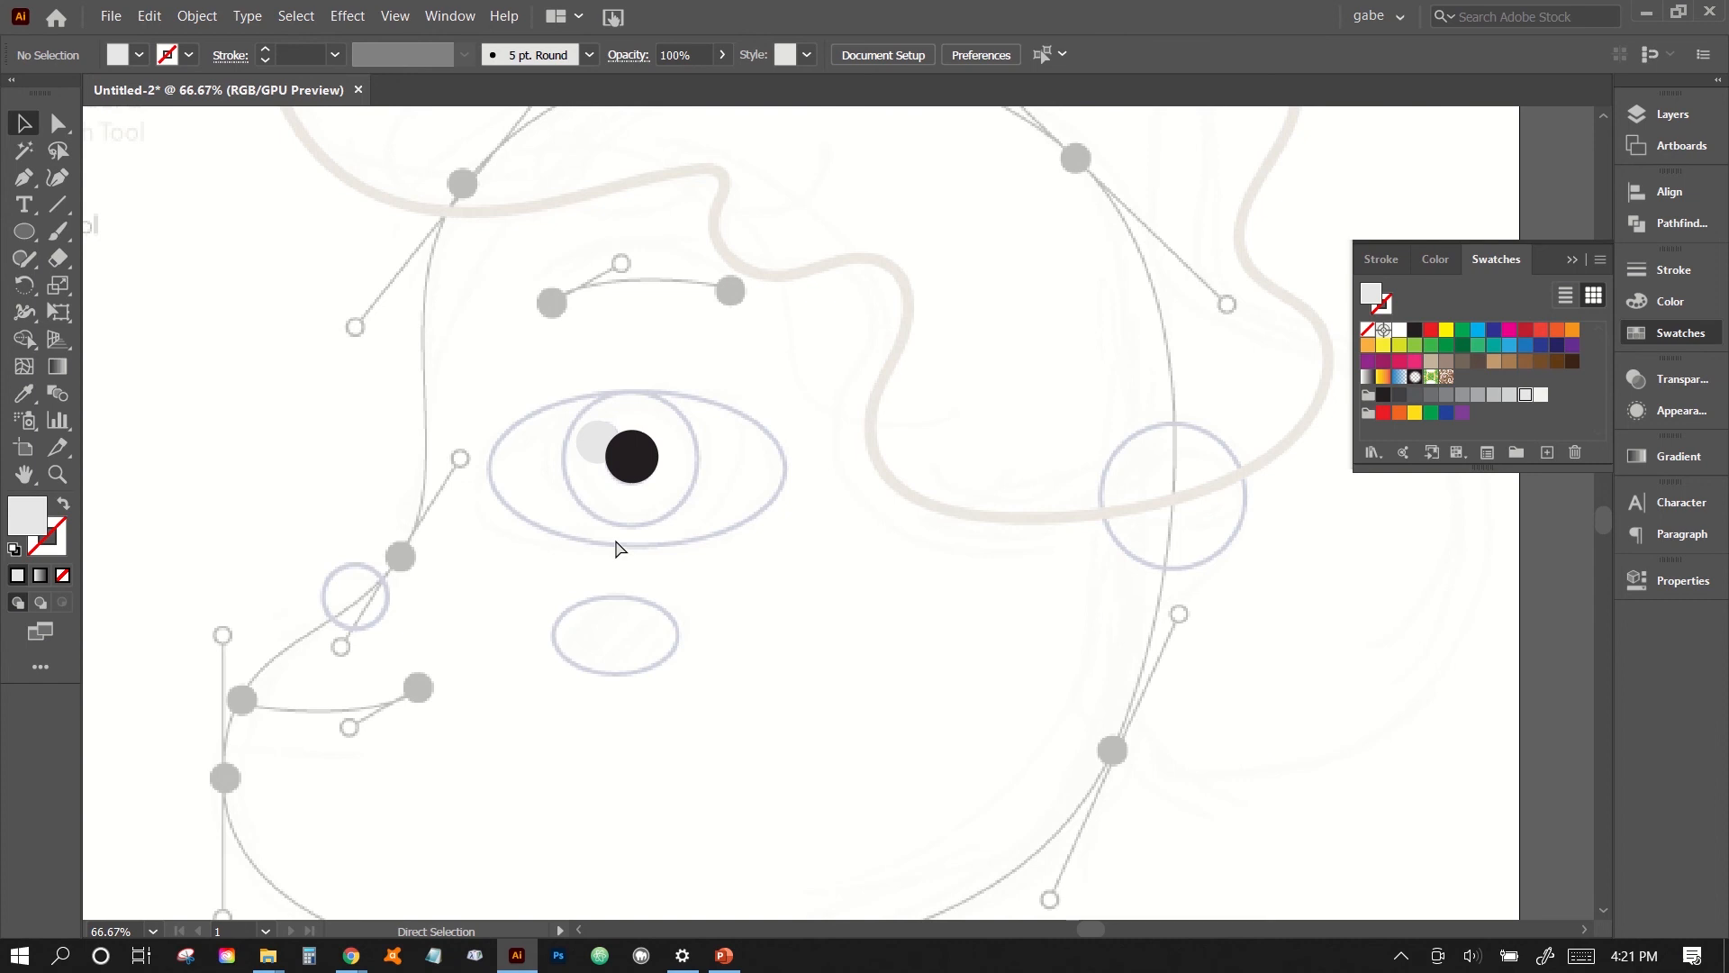
pyautogui.hotkey('ctrl', '=')
pyautogui.hotkey('ctrl', '=')
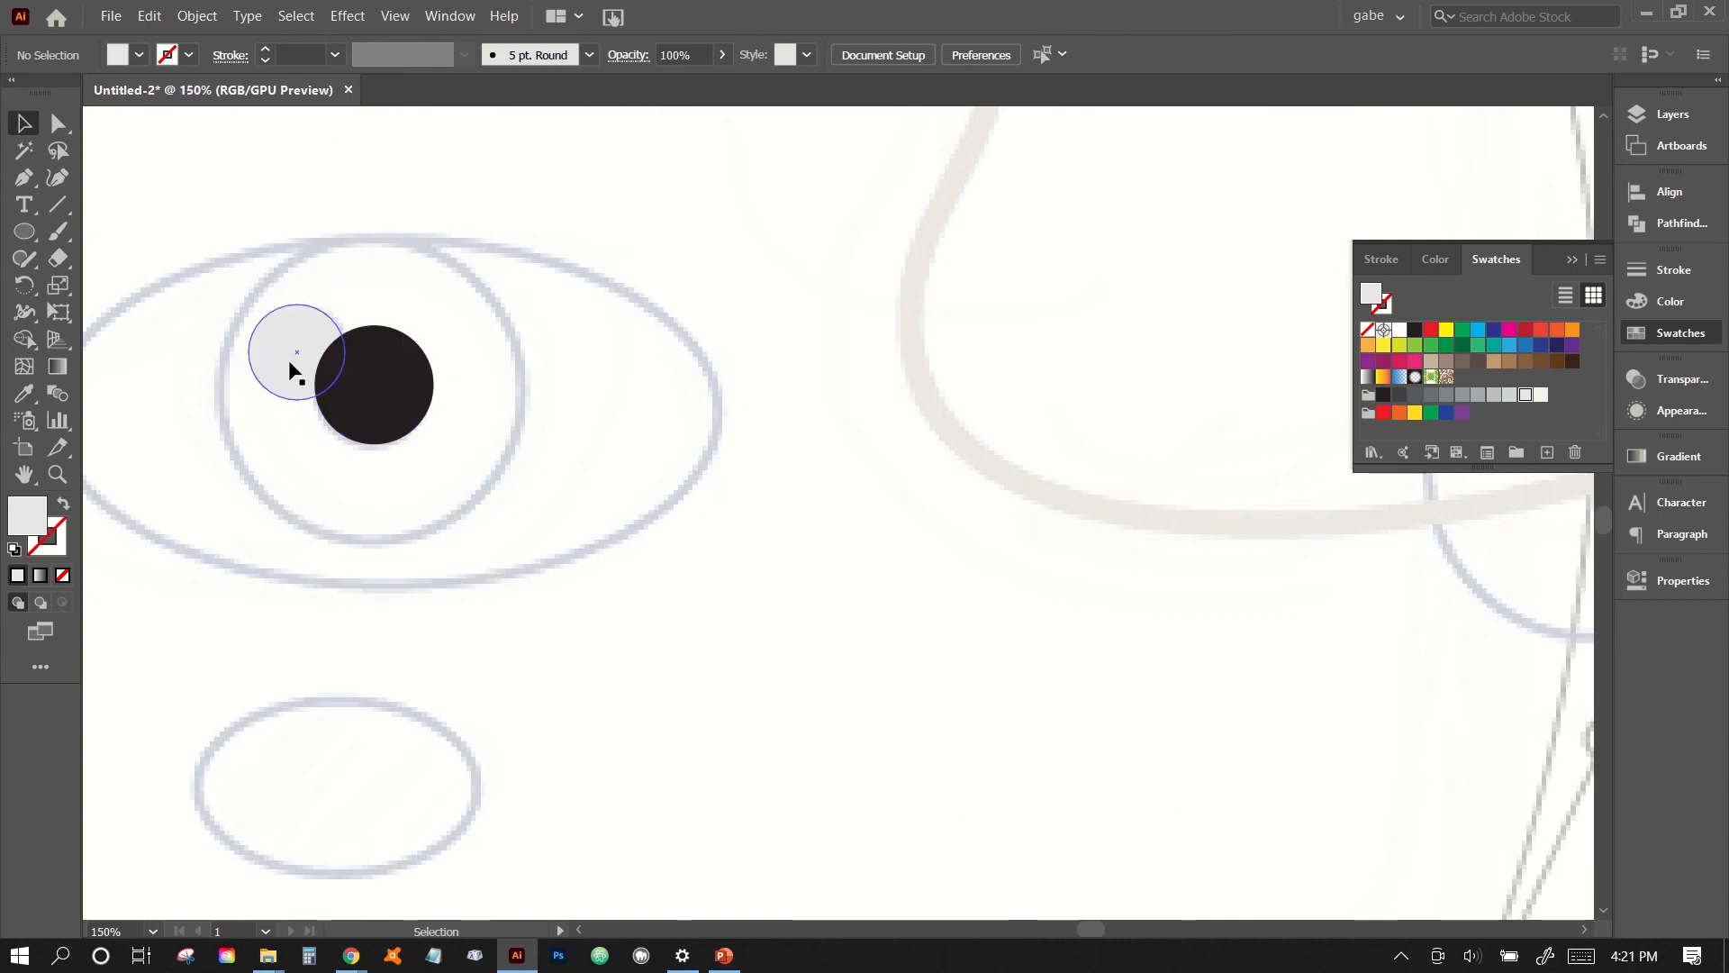
pyautogui.click(291, 365)
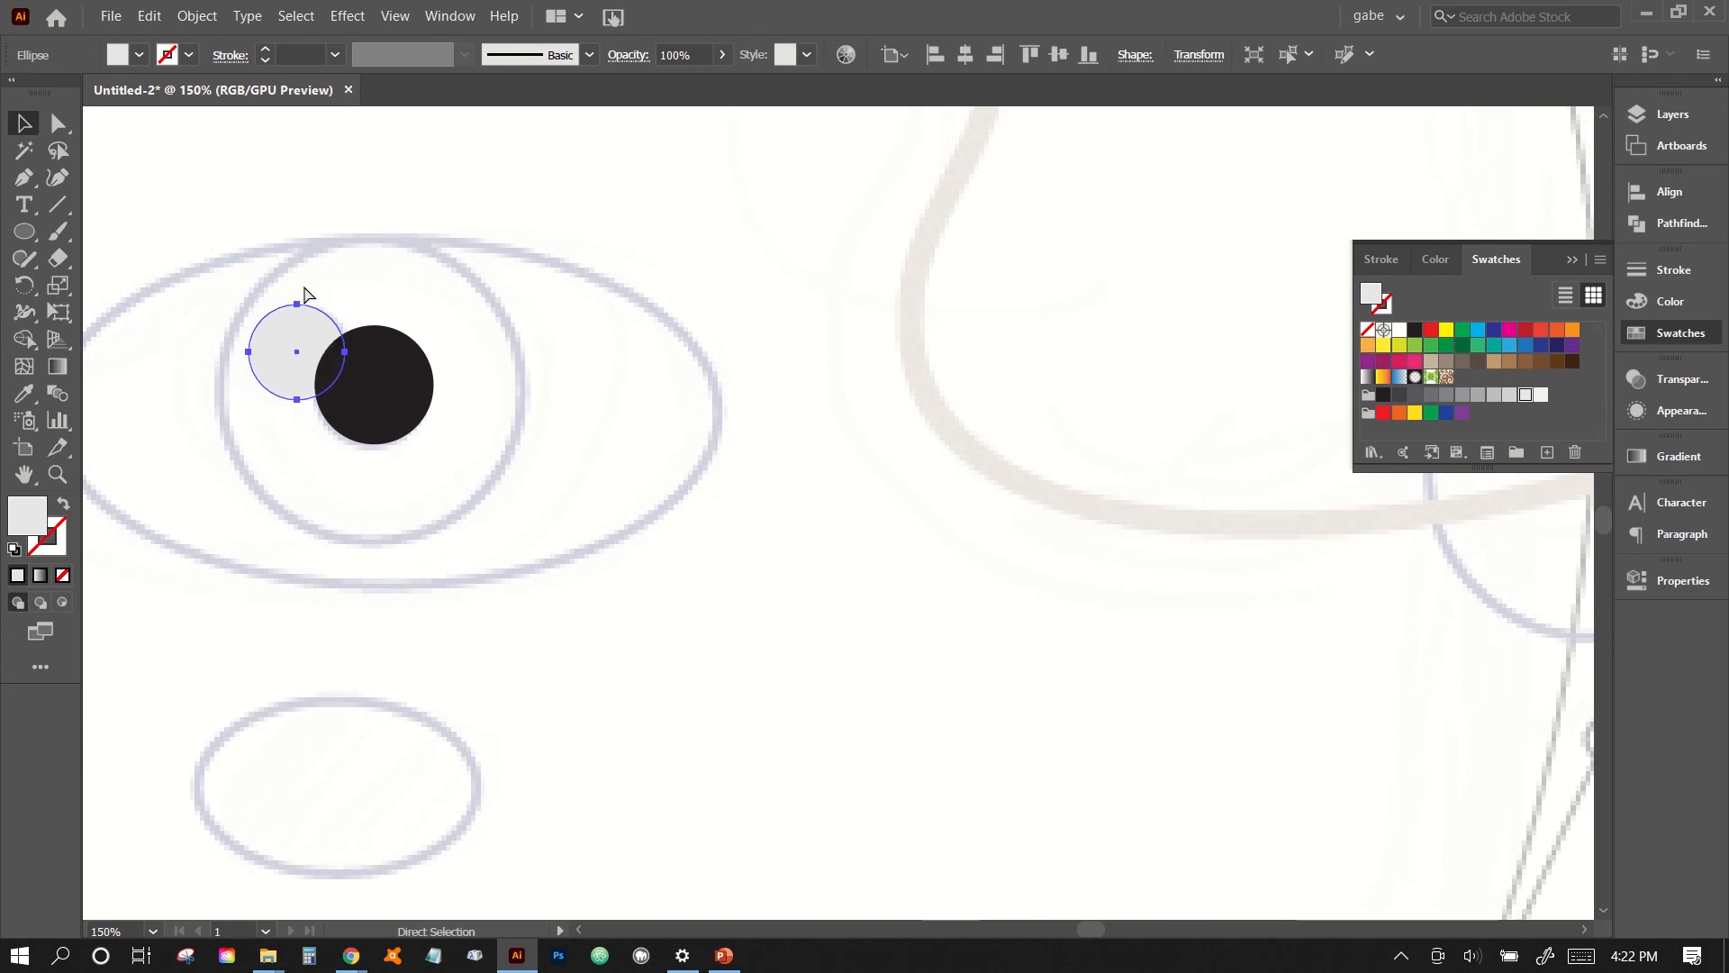
pyautogui.click(199, 15)
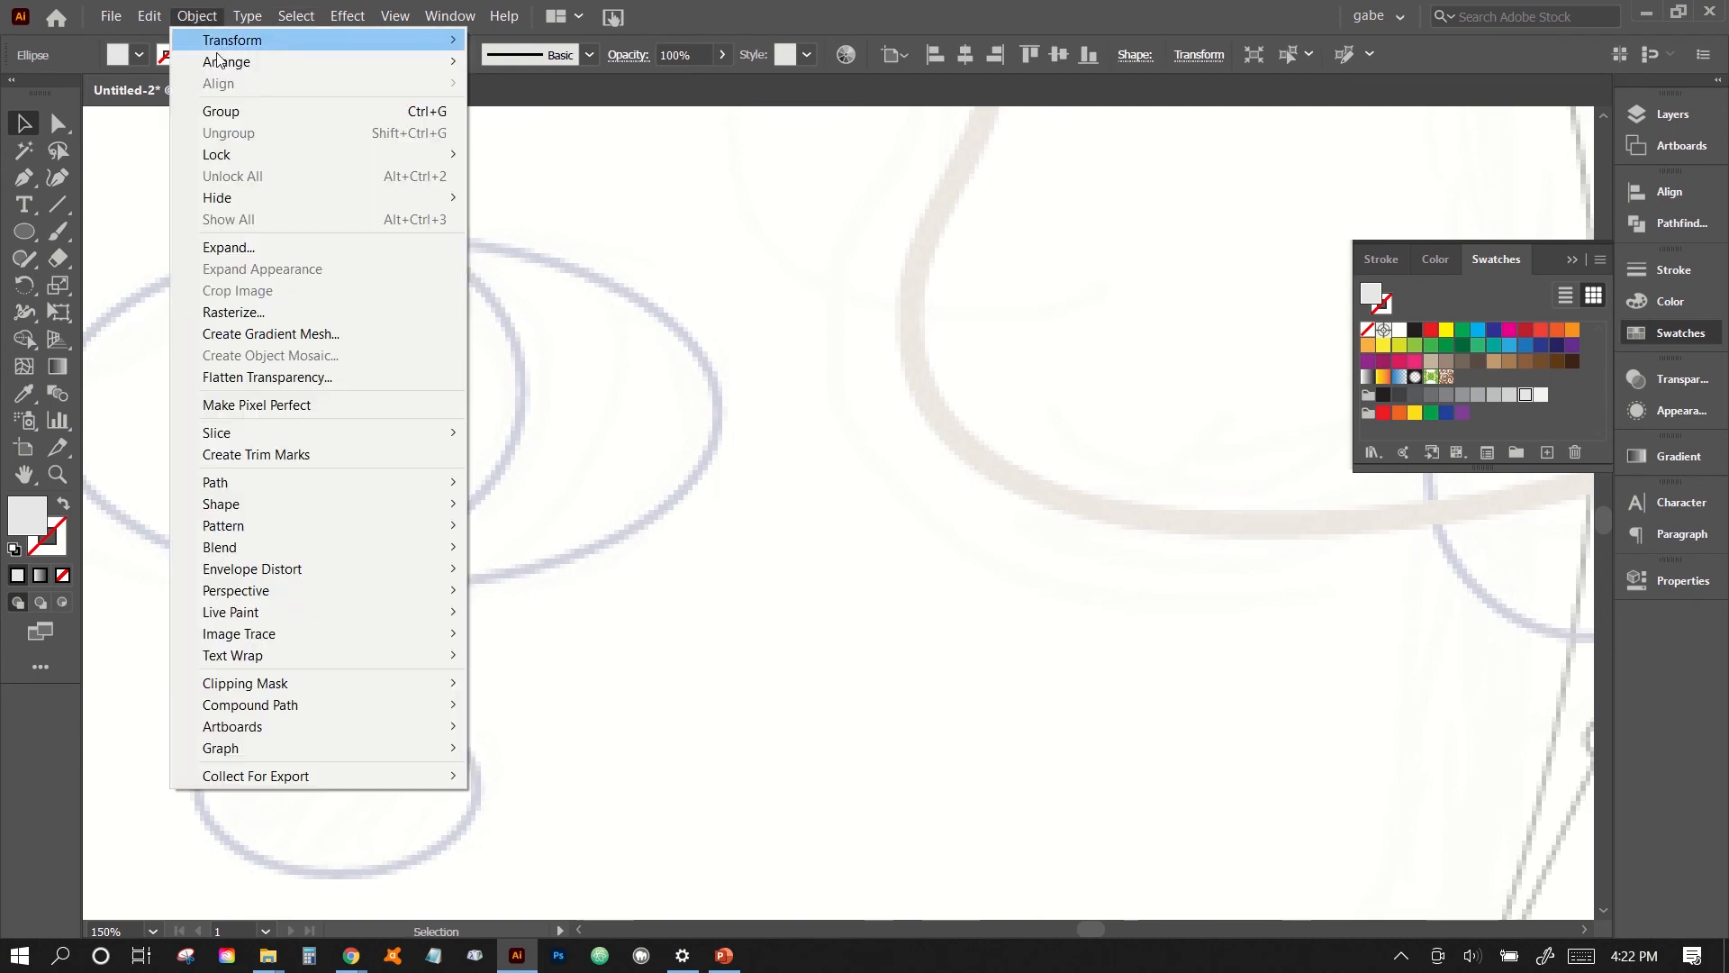
pyautogui.moveTo(405, 62)
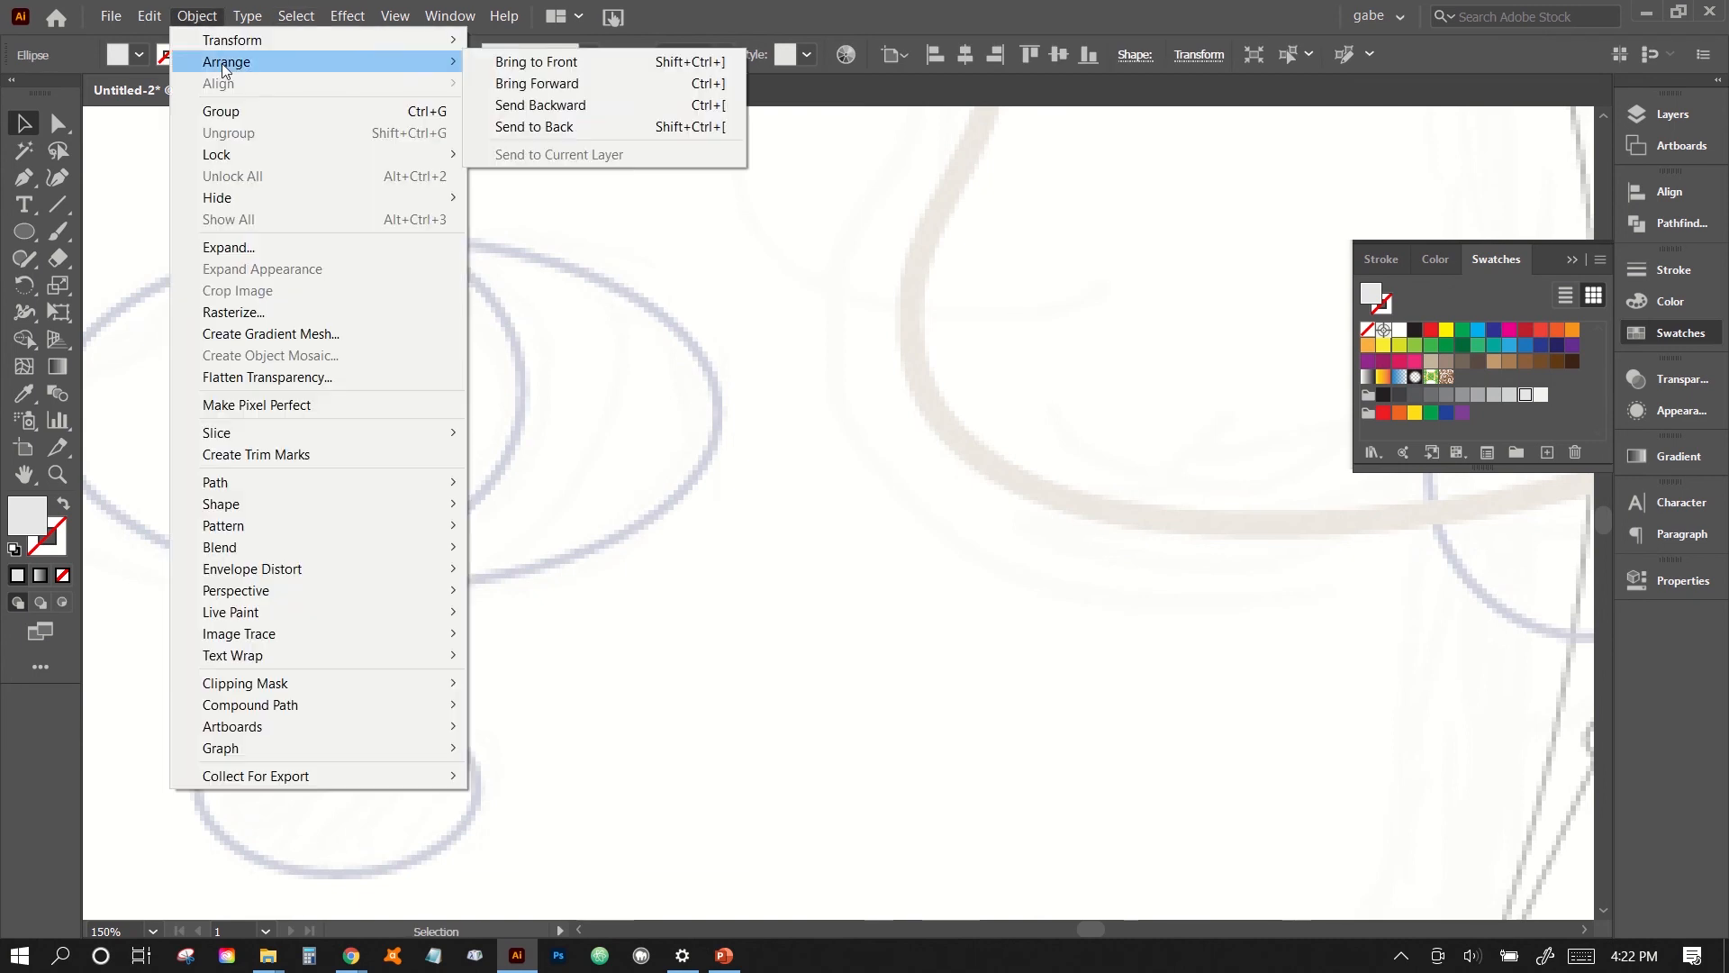
pyautogui.click(553, 79)
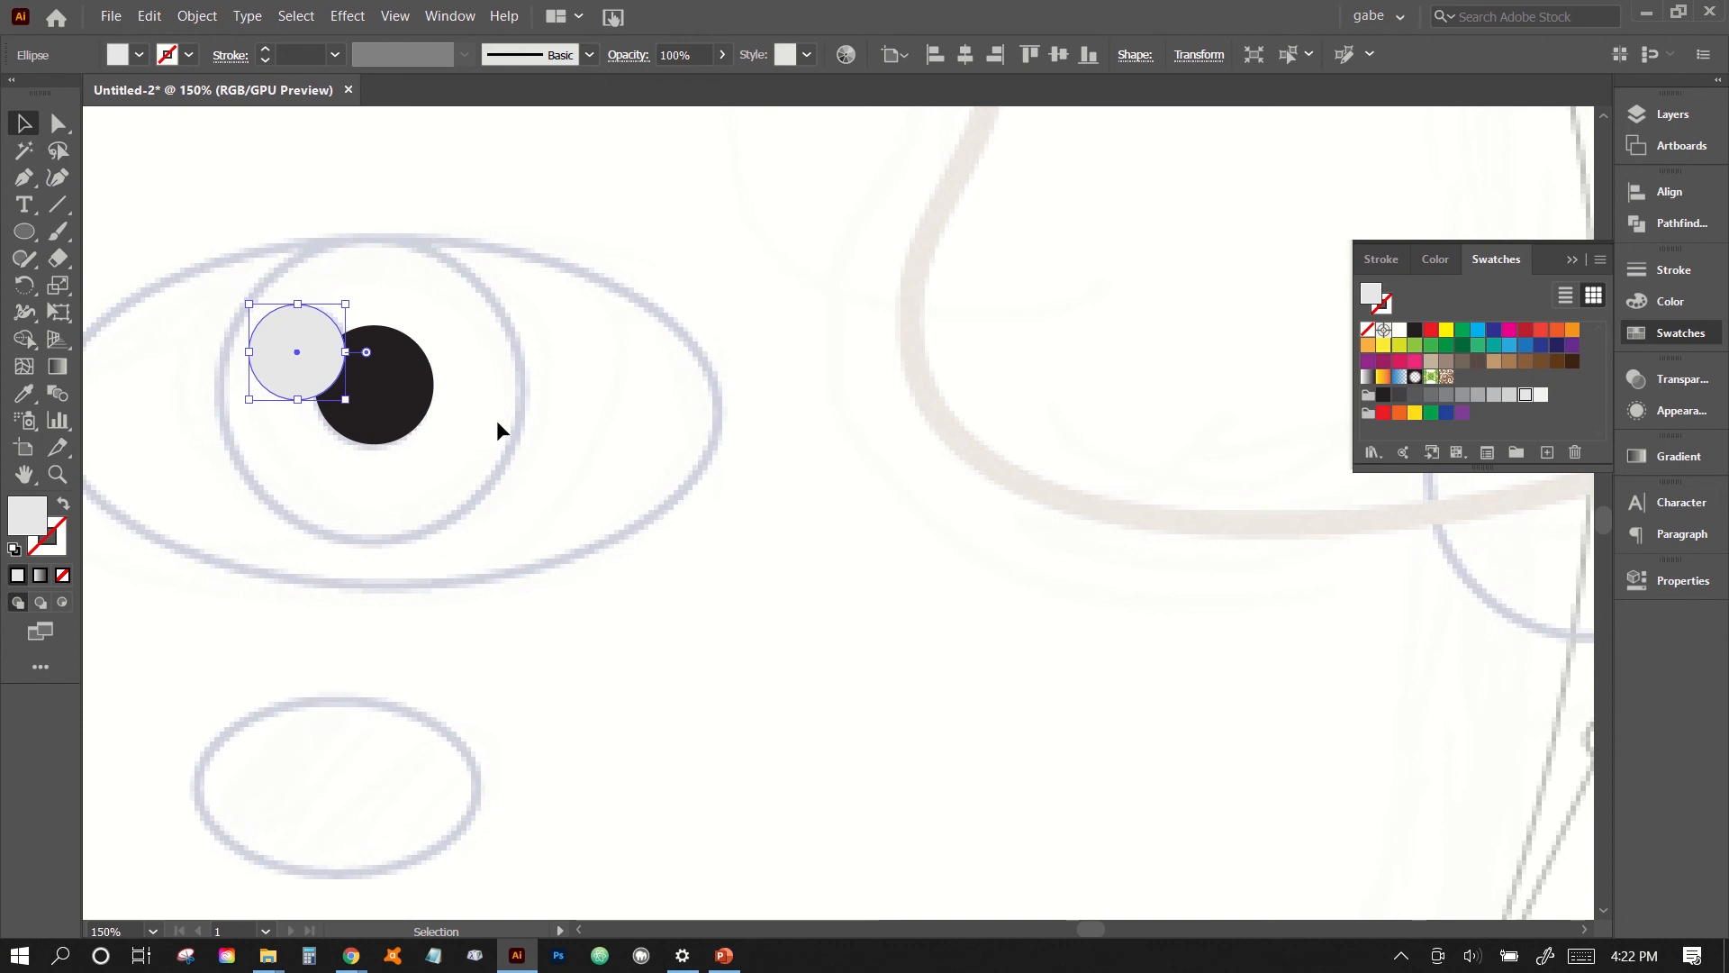
pyautogui.click(509, 476)
# - Draw a large circle about the size of the iris guide and fill it with a dark brown swatch
pyautogui.hscroll(-2, 512, 477)
pyautogui.hscroll(-5, 510, 469)
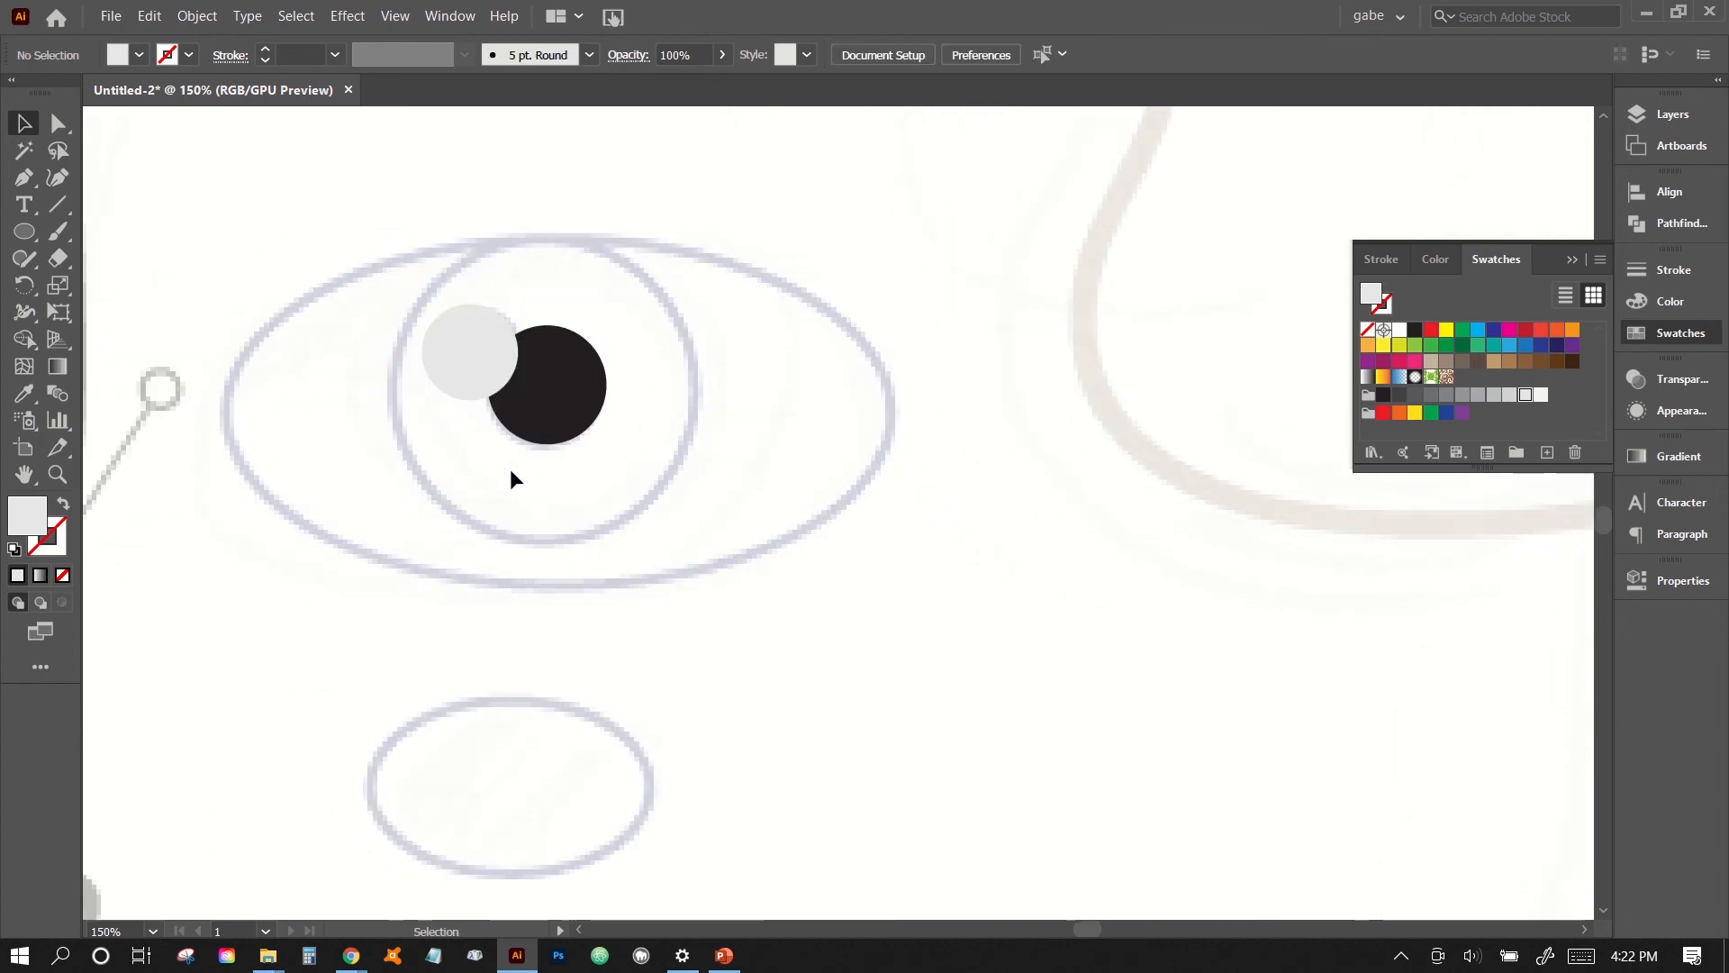
pyautogui.click(24, 232)
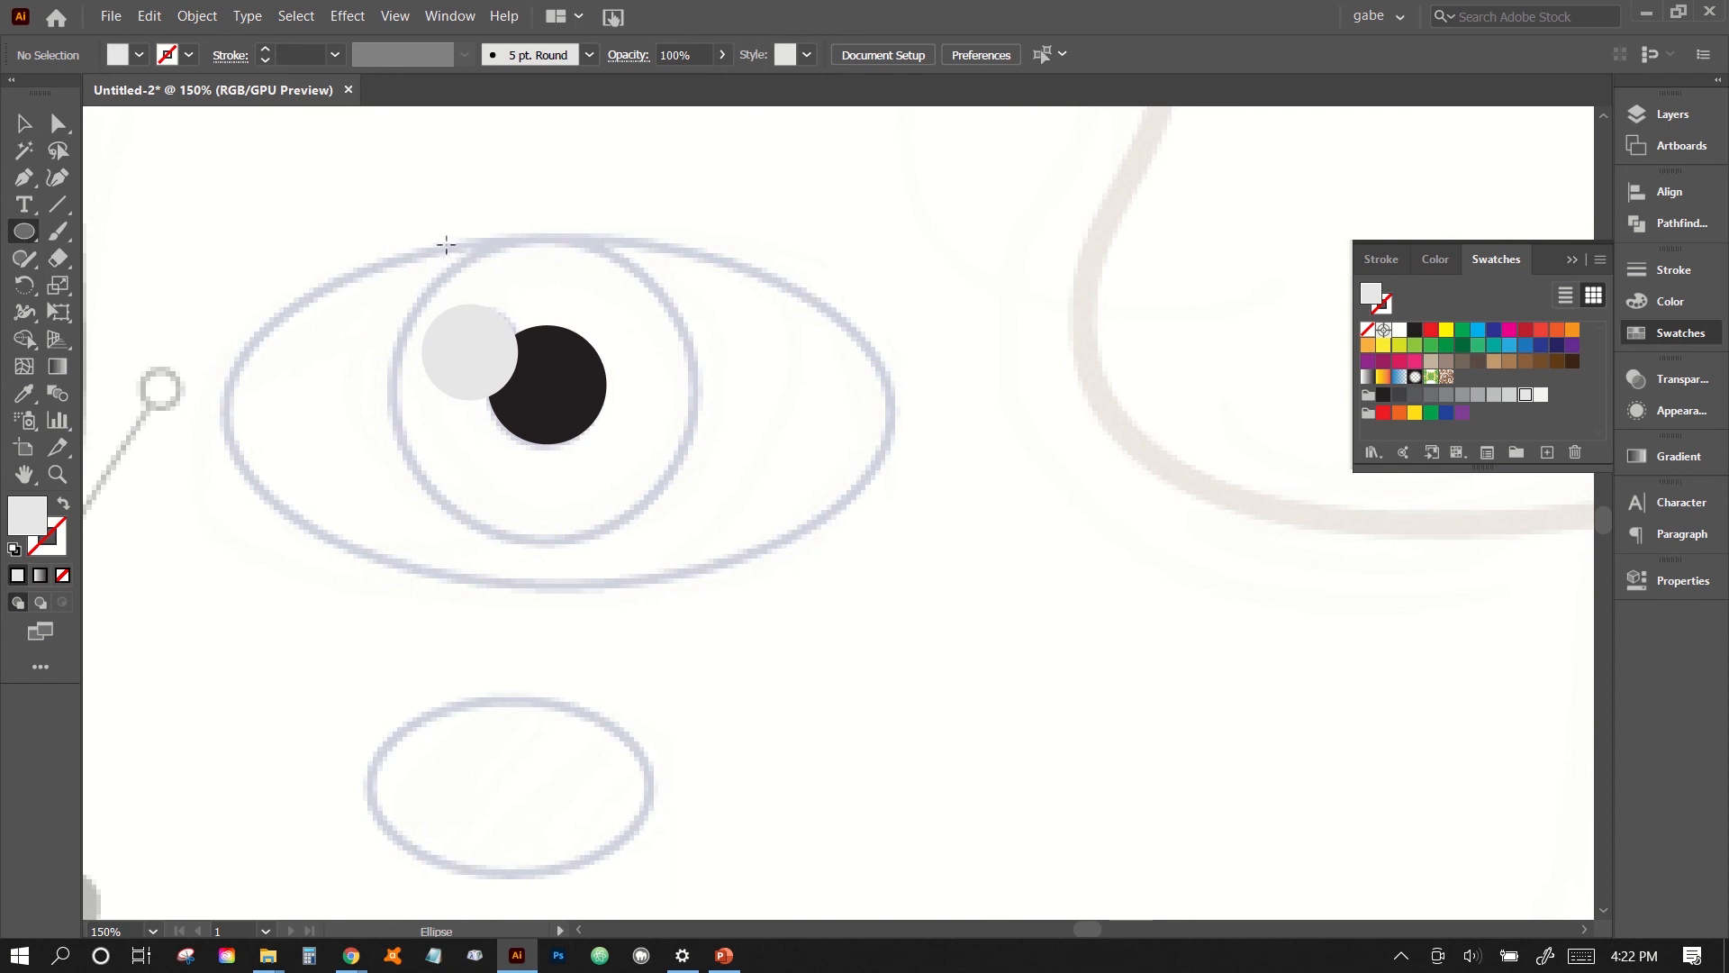
pyautogui.moveTo(431, 227); pyautogui.dragTo(726, 524)
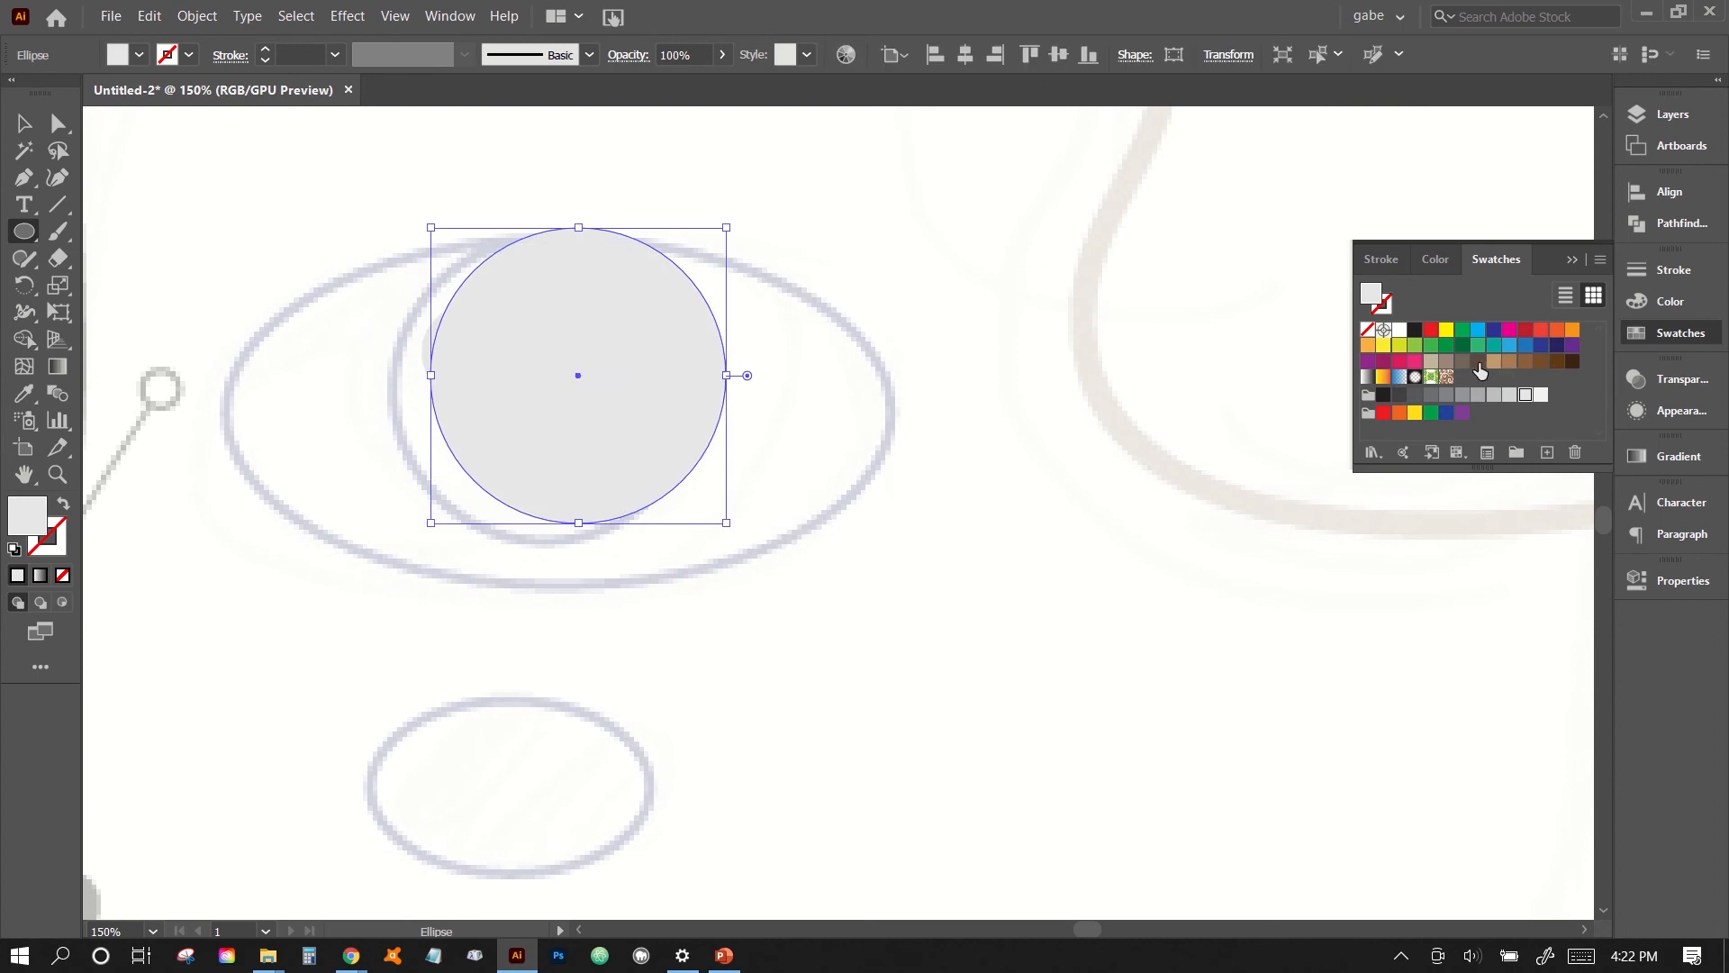
pyautogui.click(1542, 362)
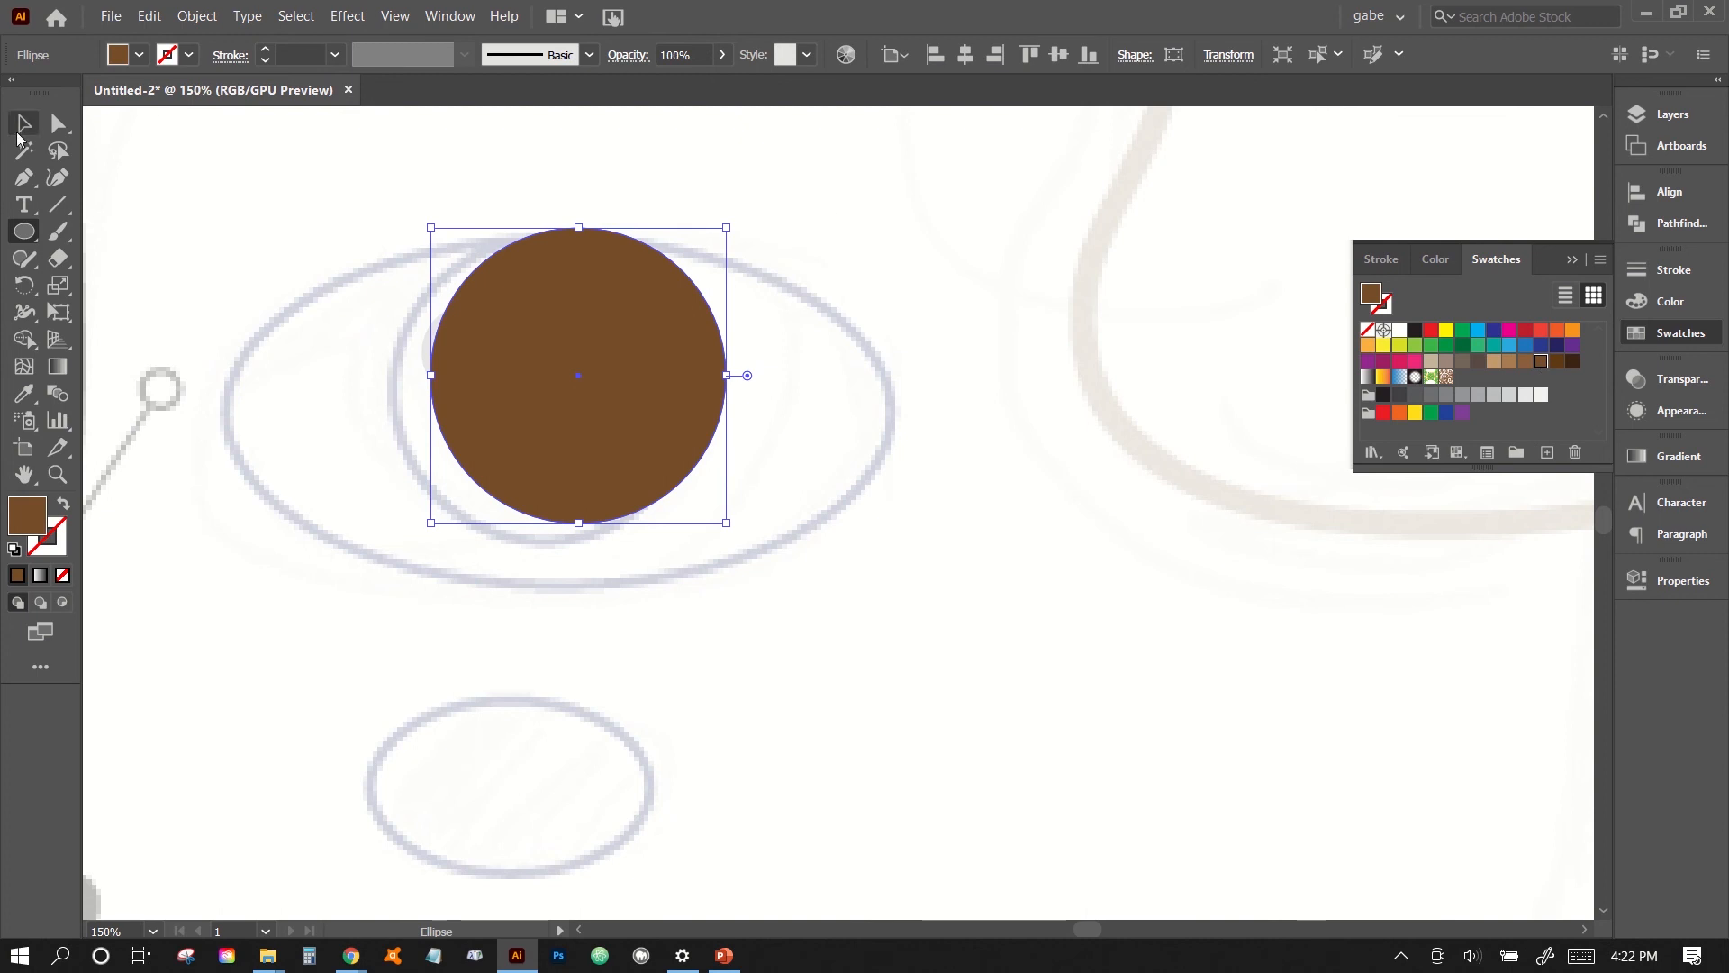
# - Nudge the brown iris circle left and down to line it up with the iris guide outline
pyautogui.press('Left')
pyautogui.press('Left')
pyautogui.press('Left')
pyautogui.press('Left')
pyautogui.press('Left')
pyautogui.press('Left')
pyautogui.press('Left')
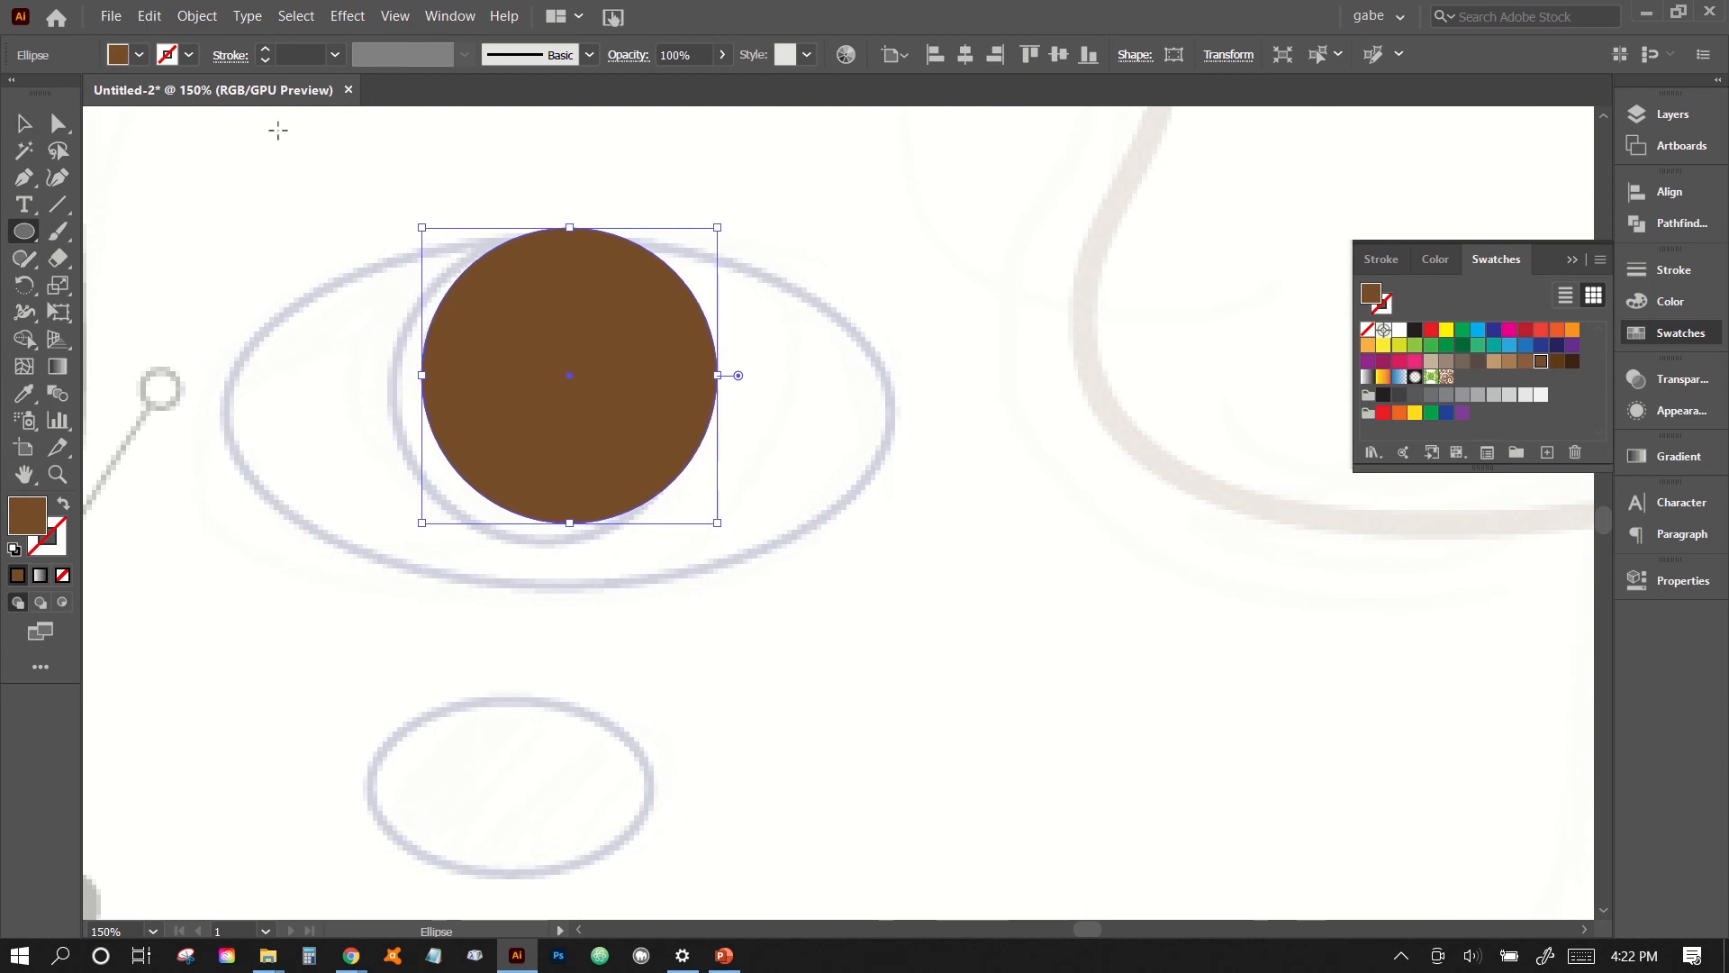
pyautogui.press('Left')
pyautogui.press('Left')
pyautogui.press('Left')
pyautogui.press('Left')
pyautogui.press('Left')
pyautogui.press('Left')
pyautogui.press('Left')
pyautogui.press('Left')
pyautogui.press('Left')
pyautogui.press('Left')
pyautogui.press('Left')
pyautogui.press('Left')
pyautogui.press('Left')
pyautogui.press('Left')
pyautogui.press('Left')
pyautogui.press('Down')
pyautogui.press('Down')
pyautogui.press('Down')
pyautogui.press('Down')
pyautogui.press('Down')
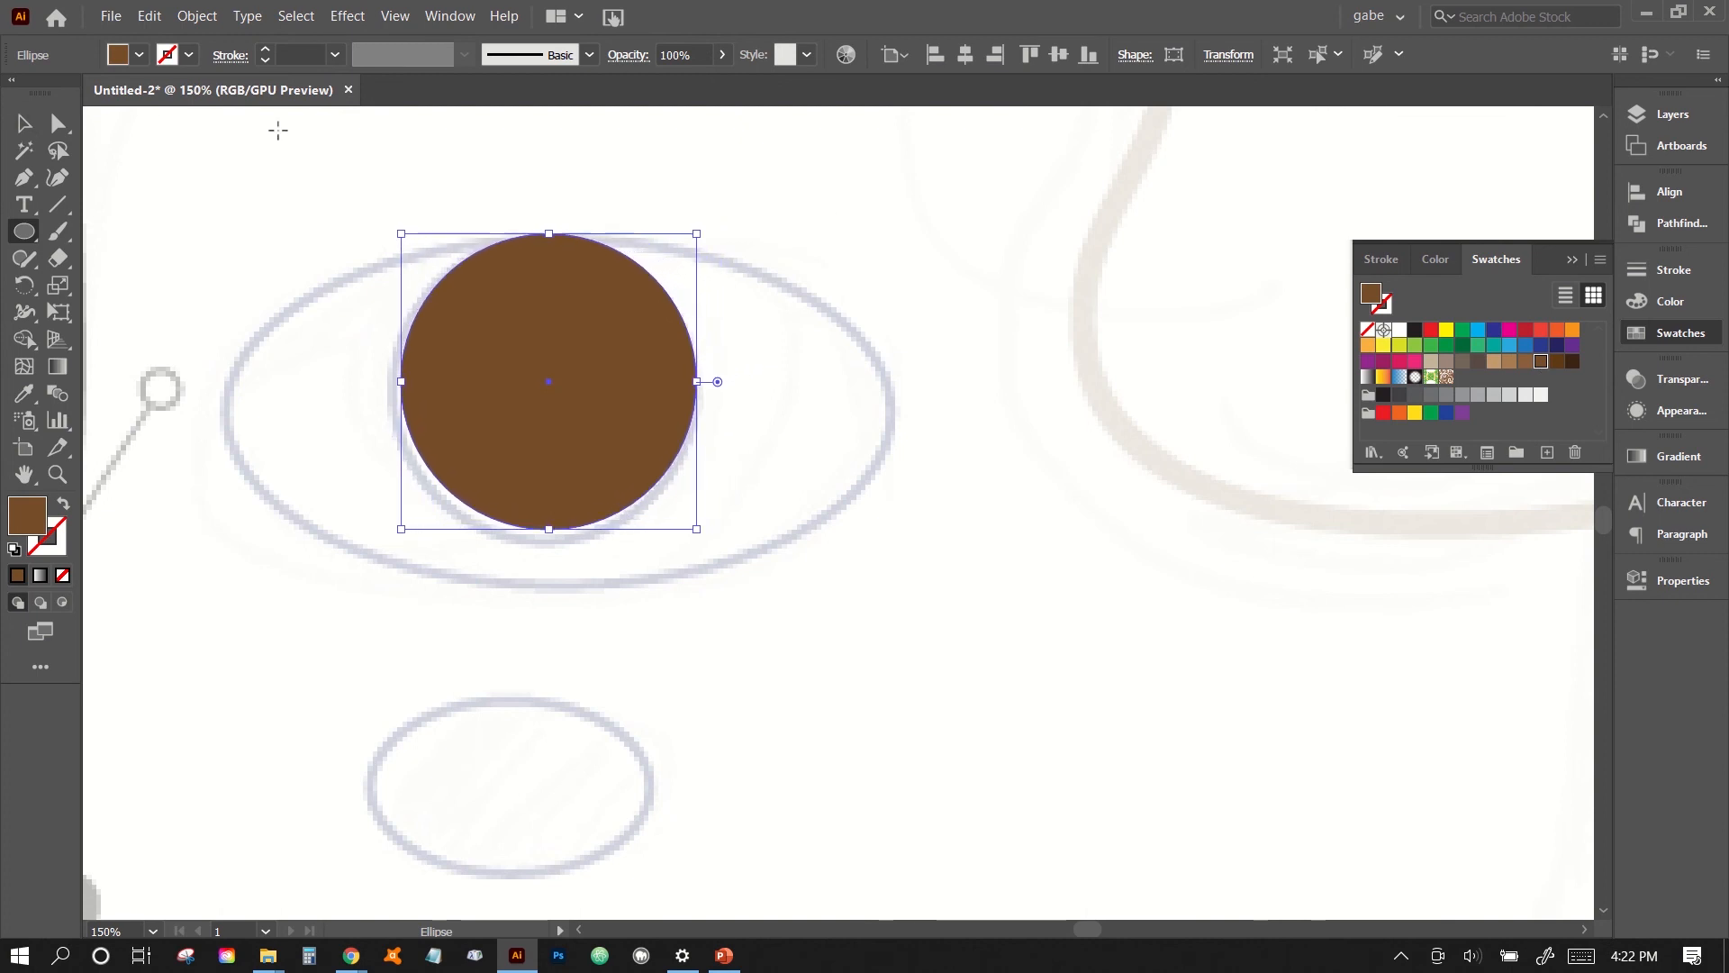
pyautogui.press('Down')
pyautogui.press('Down')
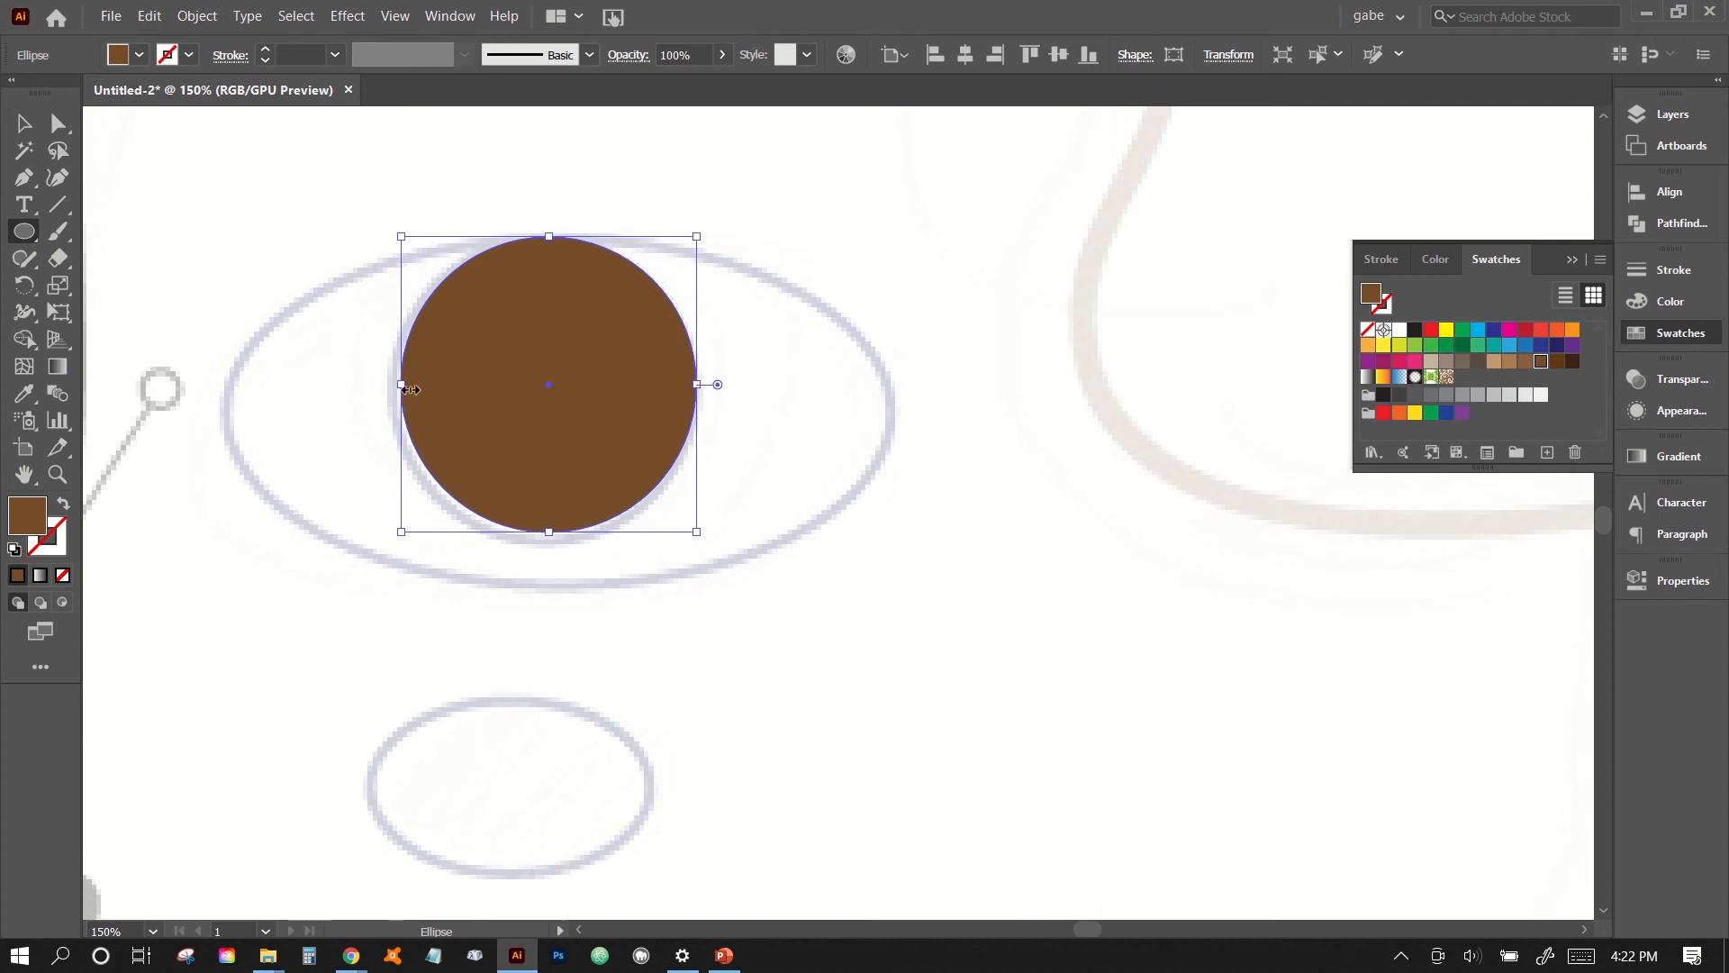
# - Enlarge the brown iris circle slightly and nudge it down to fit the iris guide outline
pyautogui.click(25, 125)
pyautogui.moveTo(403, 390); pyautogui.dragTo(392, 388)
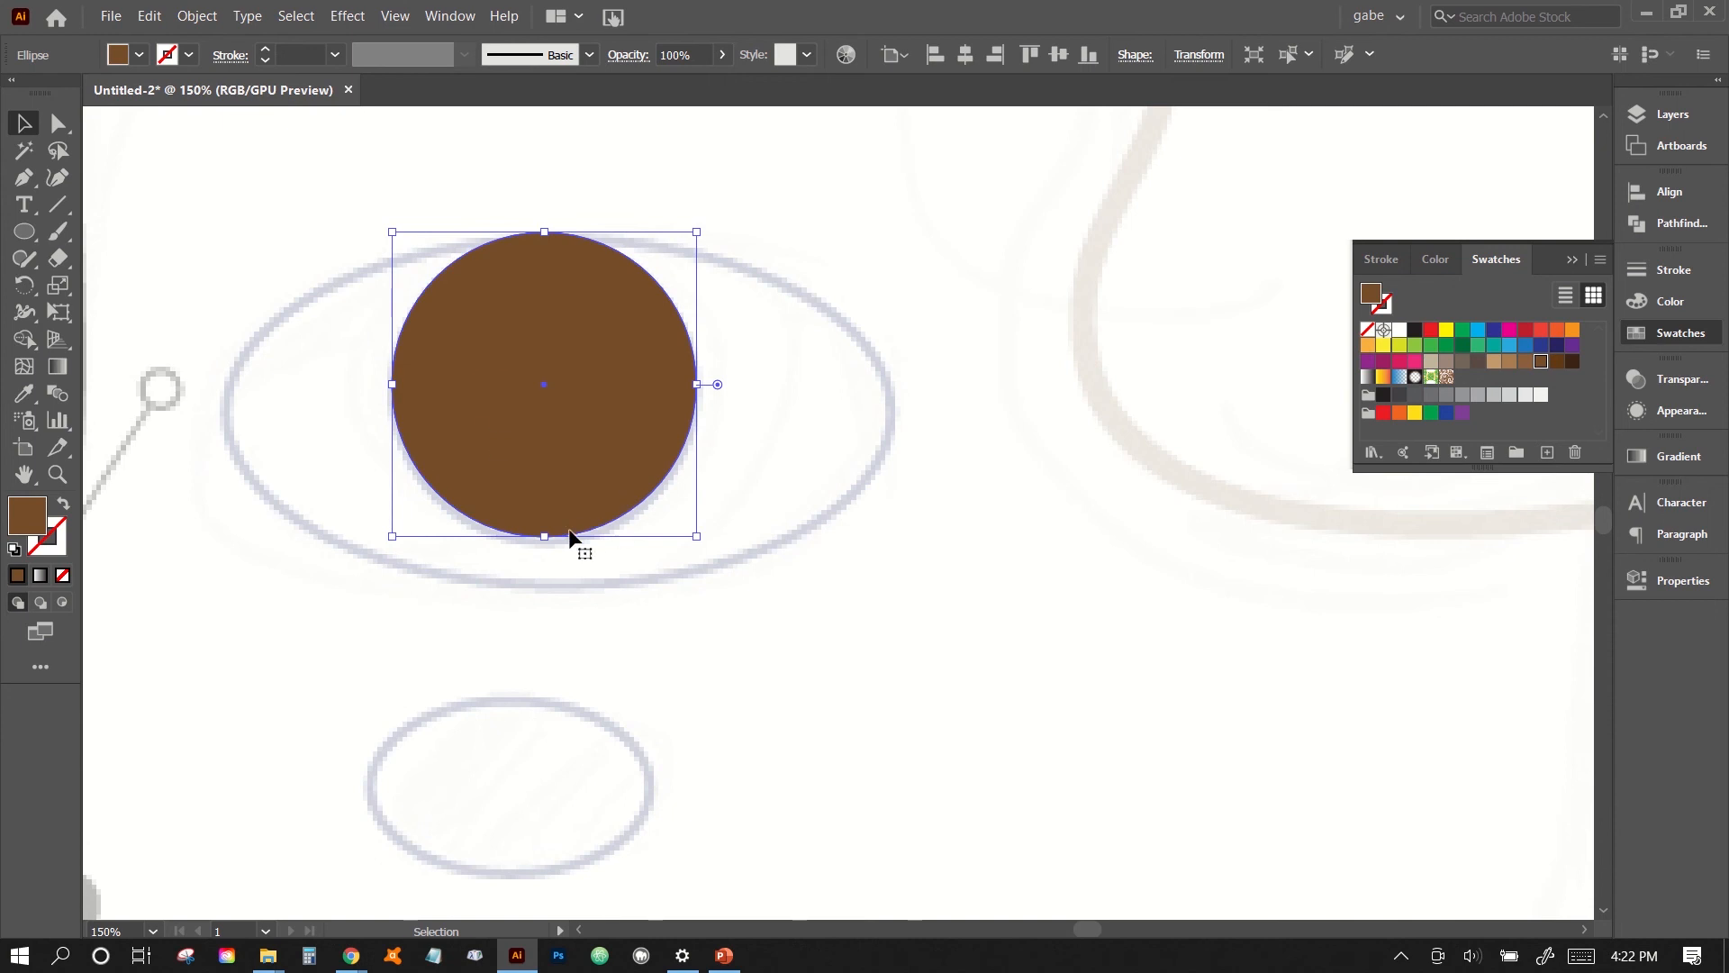
pyautogui.moveTo(697, 536); pyautogui.dragTo(705, 543)
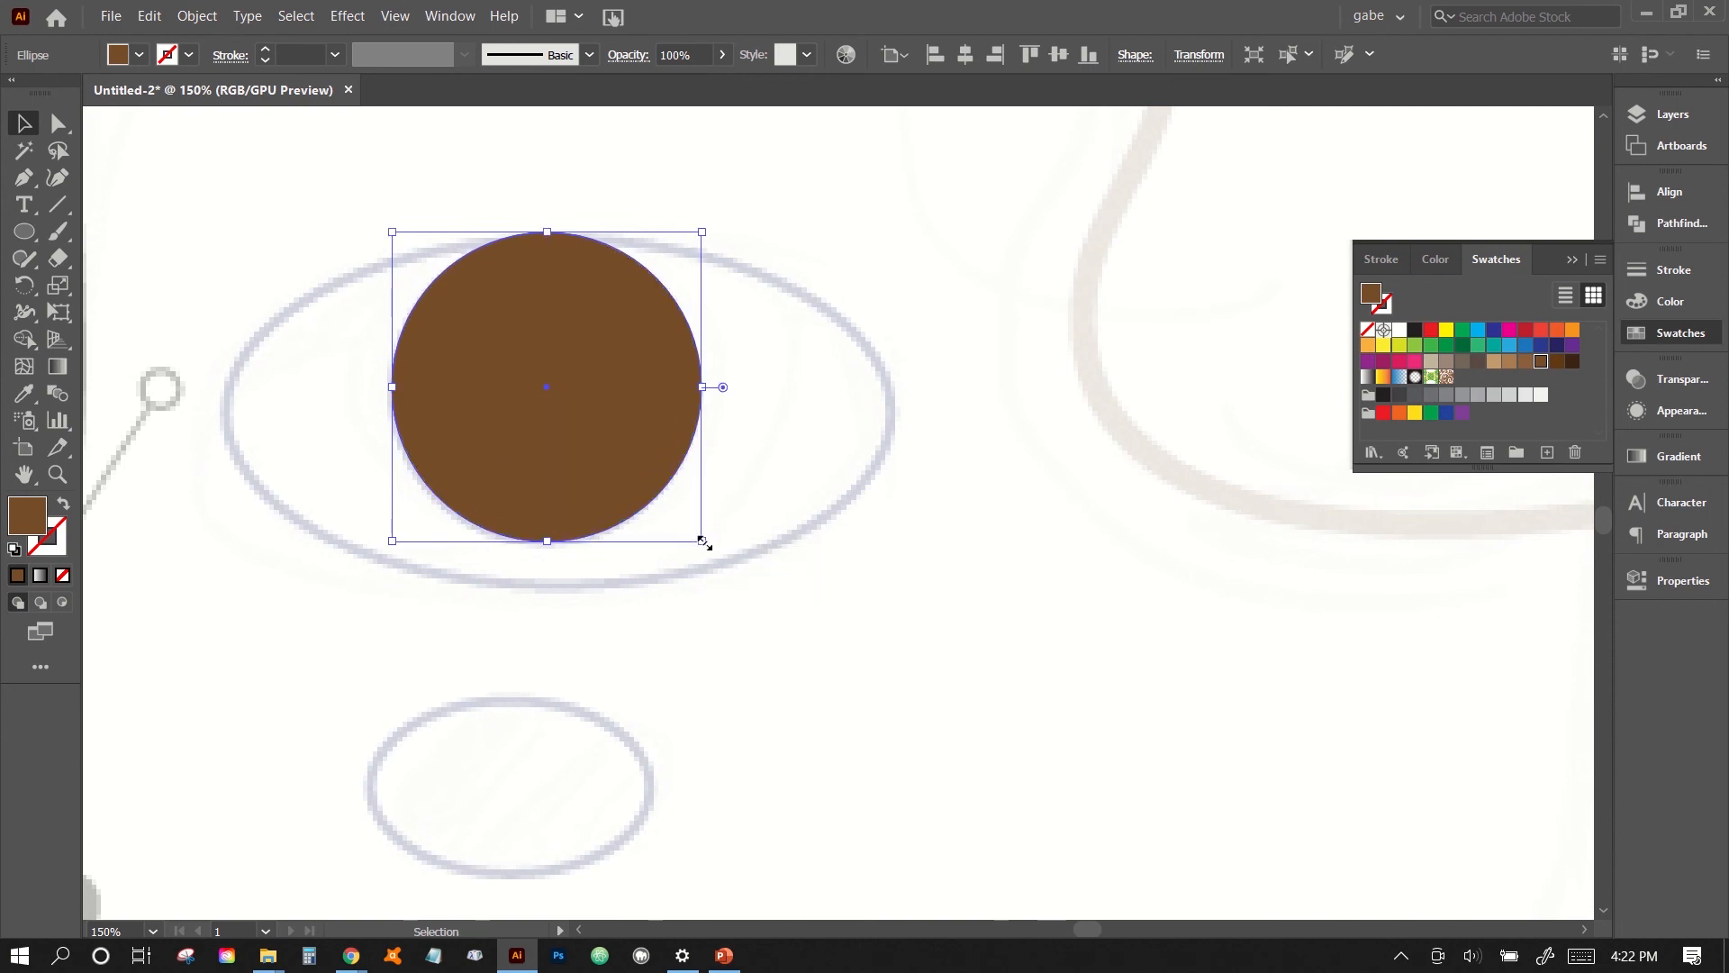
pyautogui.press('Down')
pyautogui.press('Down')
pyautogui.press('Down')
pyautogui.press('Down')
pyautogui.press('Down')
pyautogui.press('Down')
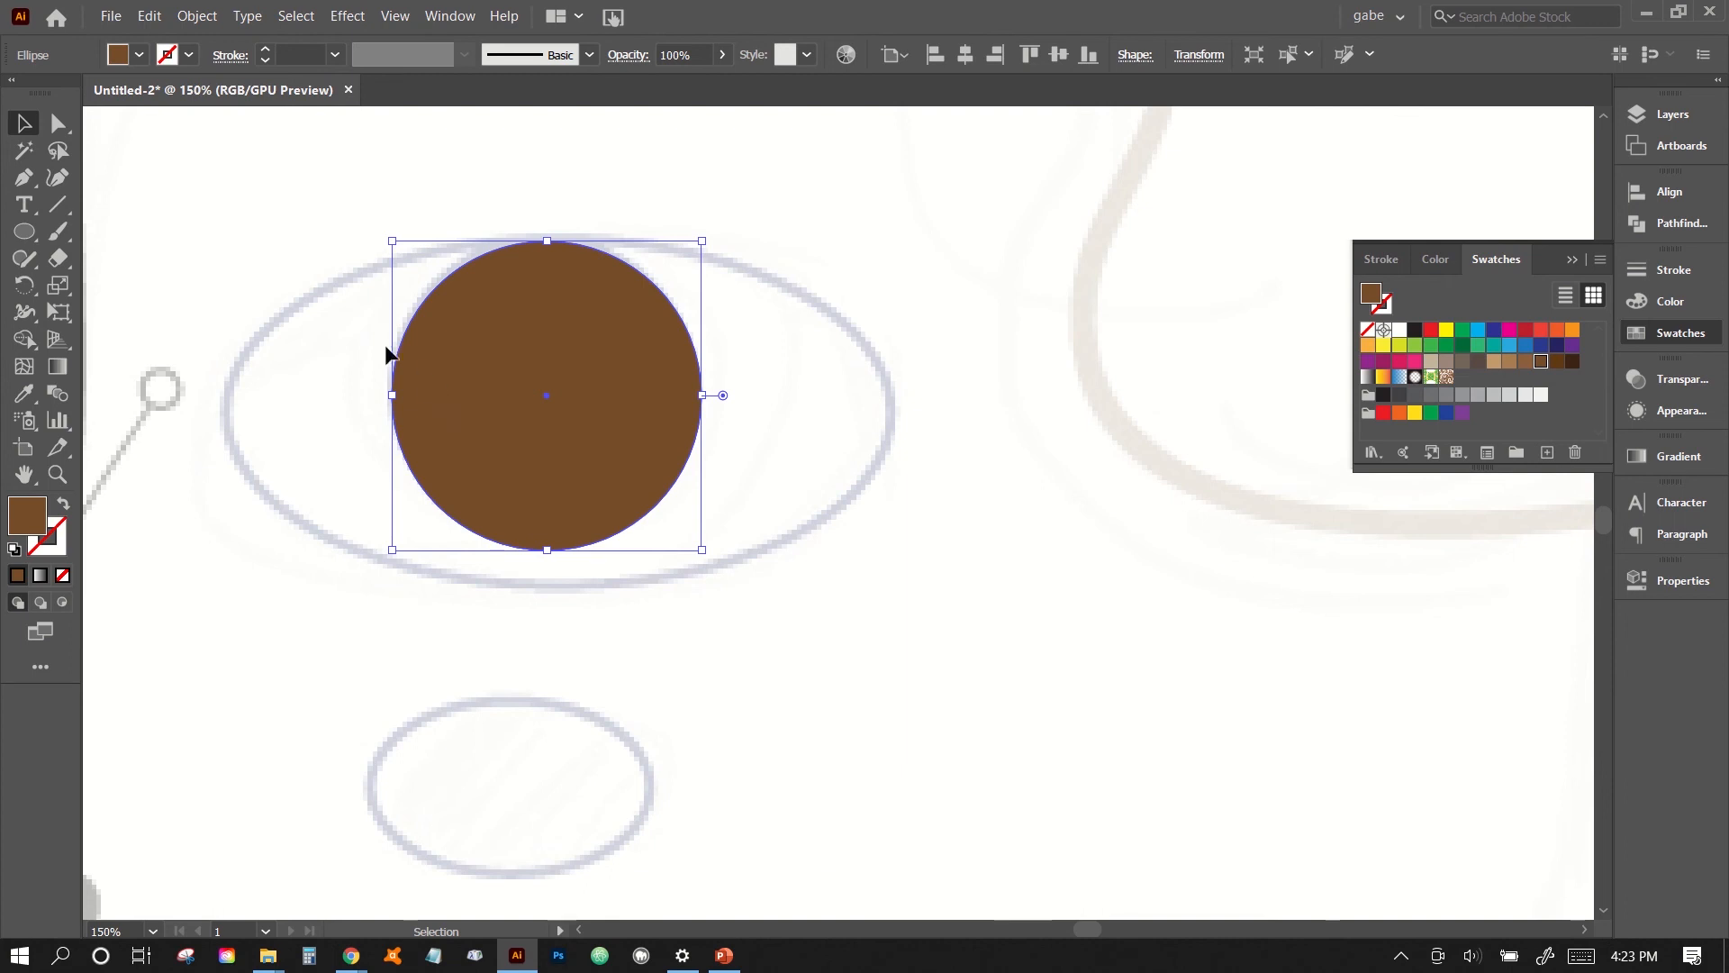
pyautogui.click(198, 16)
pyautogui.moveTo(225, 70)
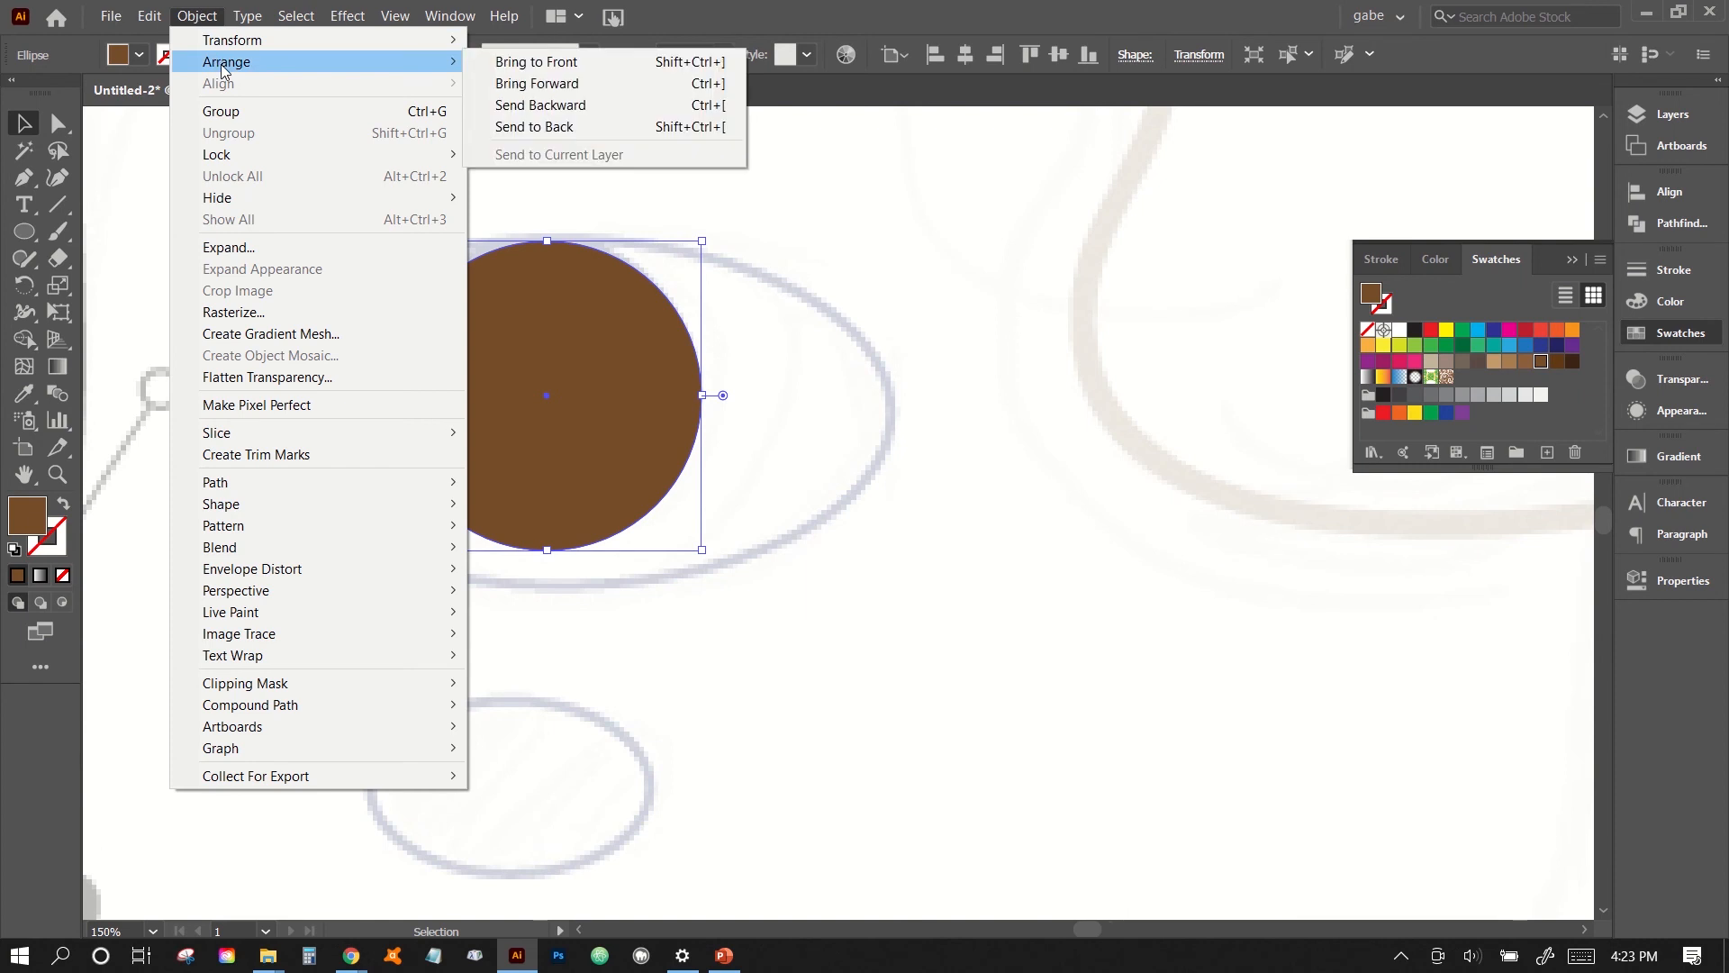
pyautogui.click(802, 382)
# - Send the brown iris circle to the back, behind the pupil and the highlight circle, and deselect it
pyautogui.click(544, 315)
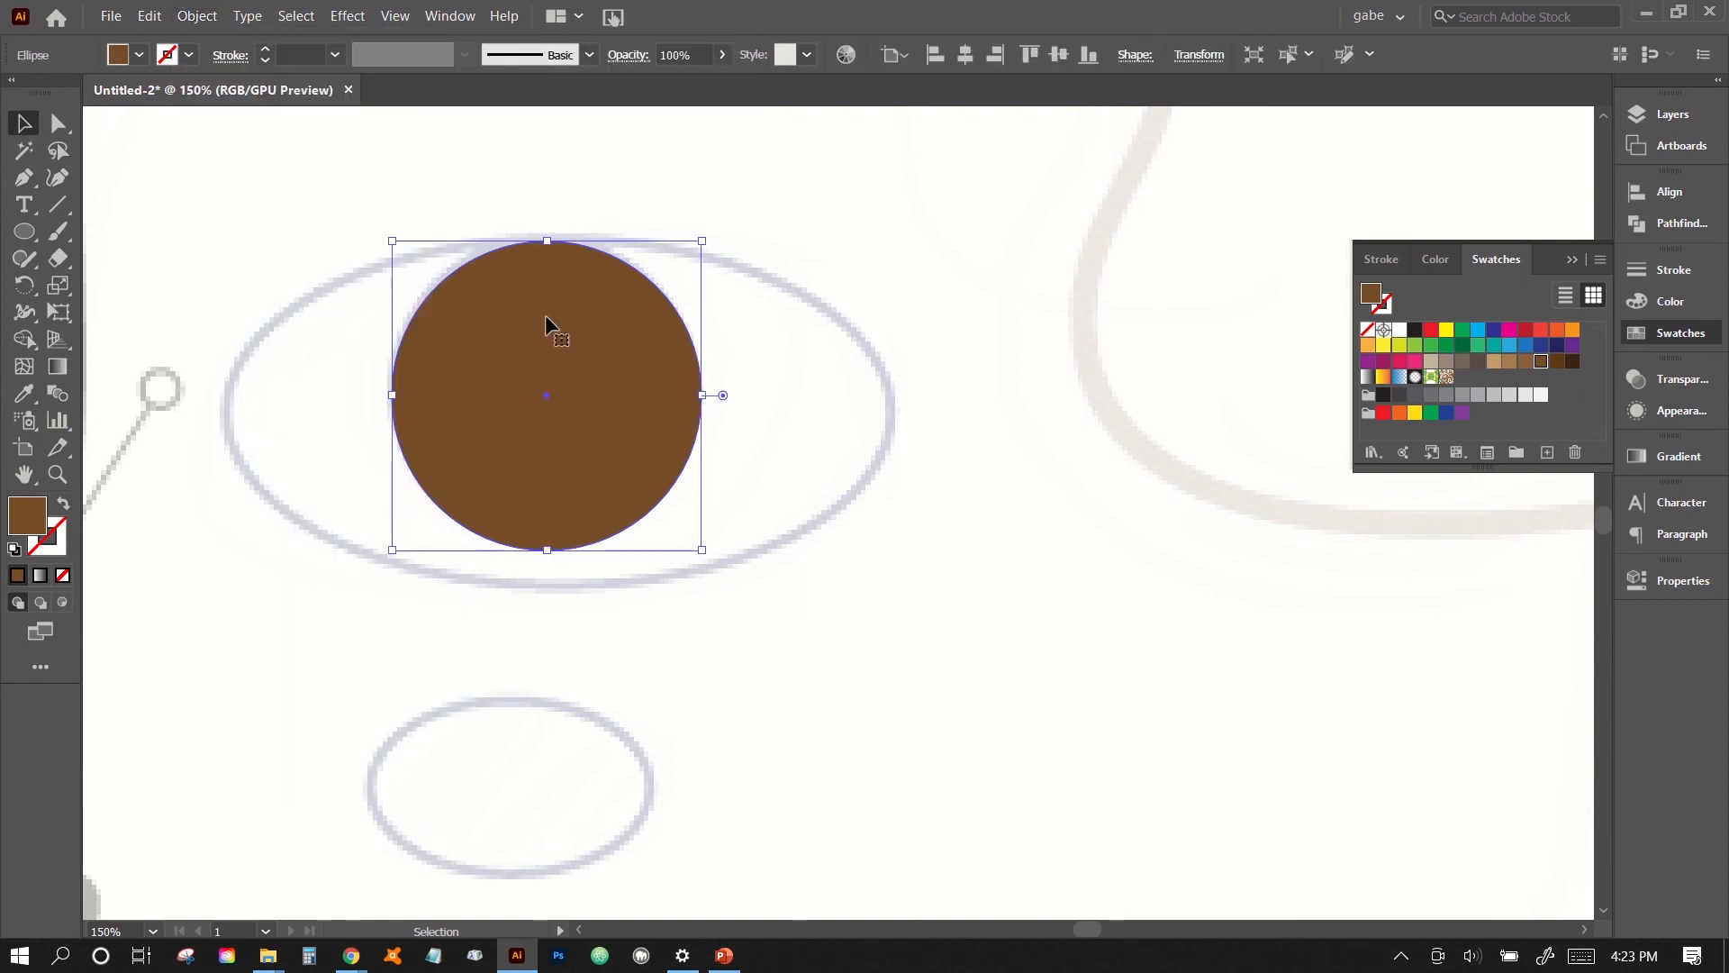
pyautogui.click(197, 17)
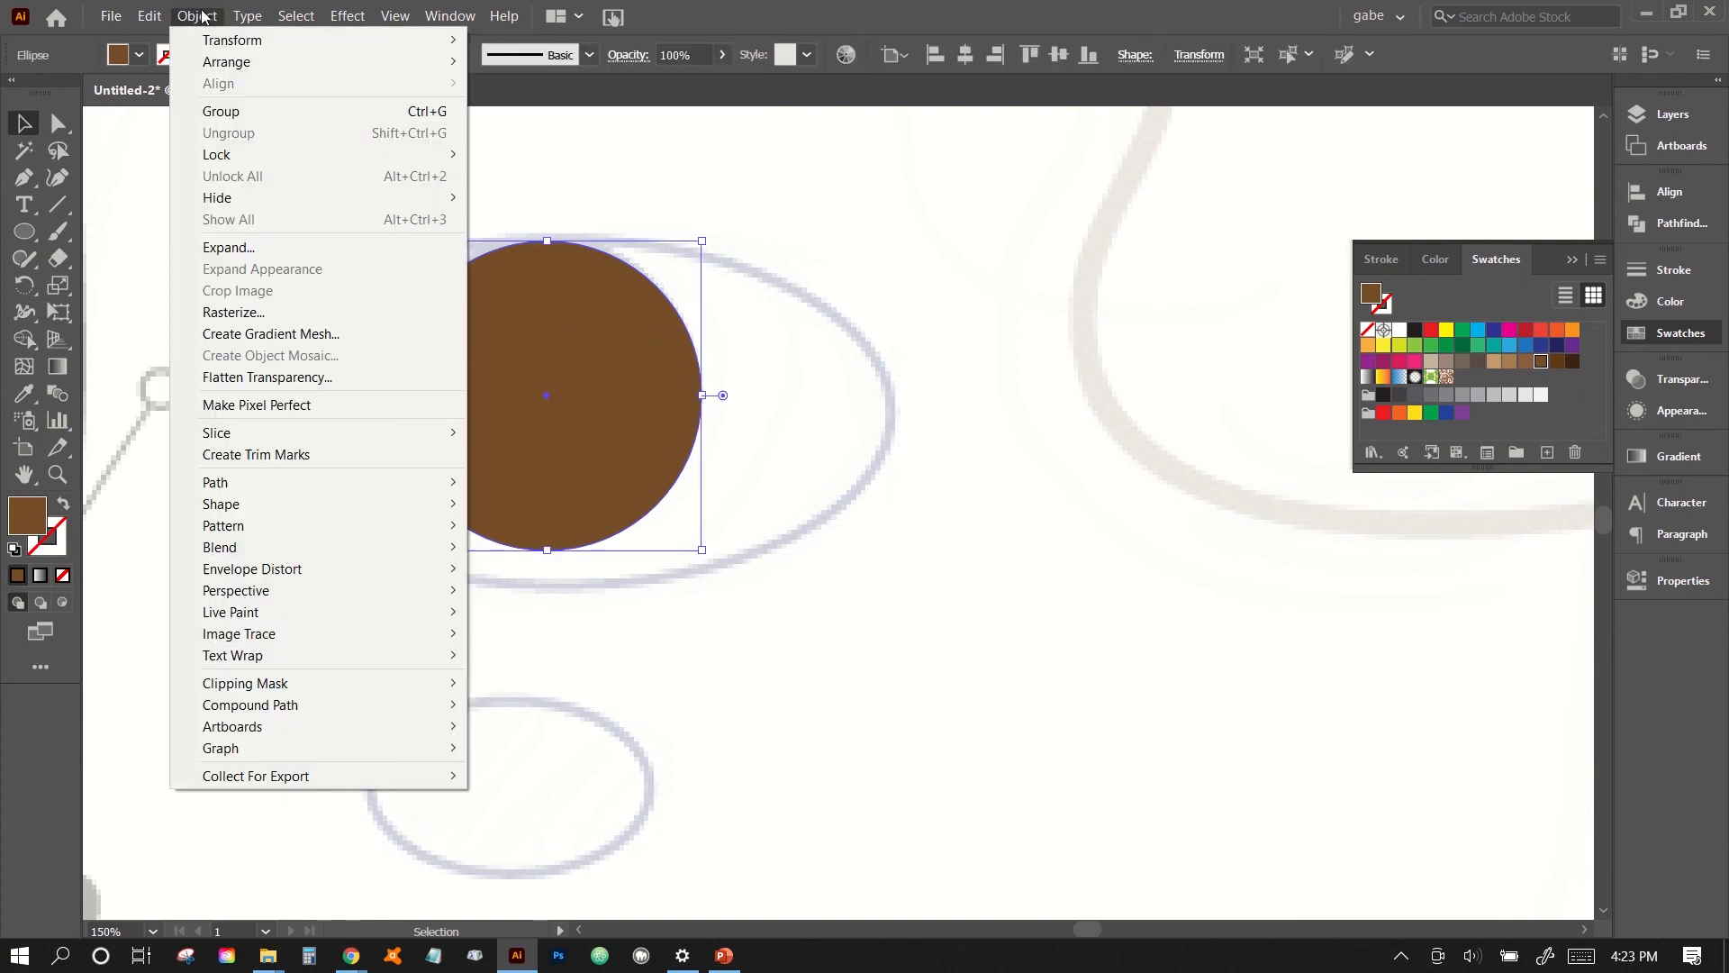
pyautogui.moveTo(228, 61)
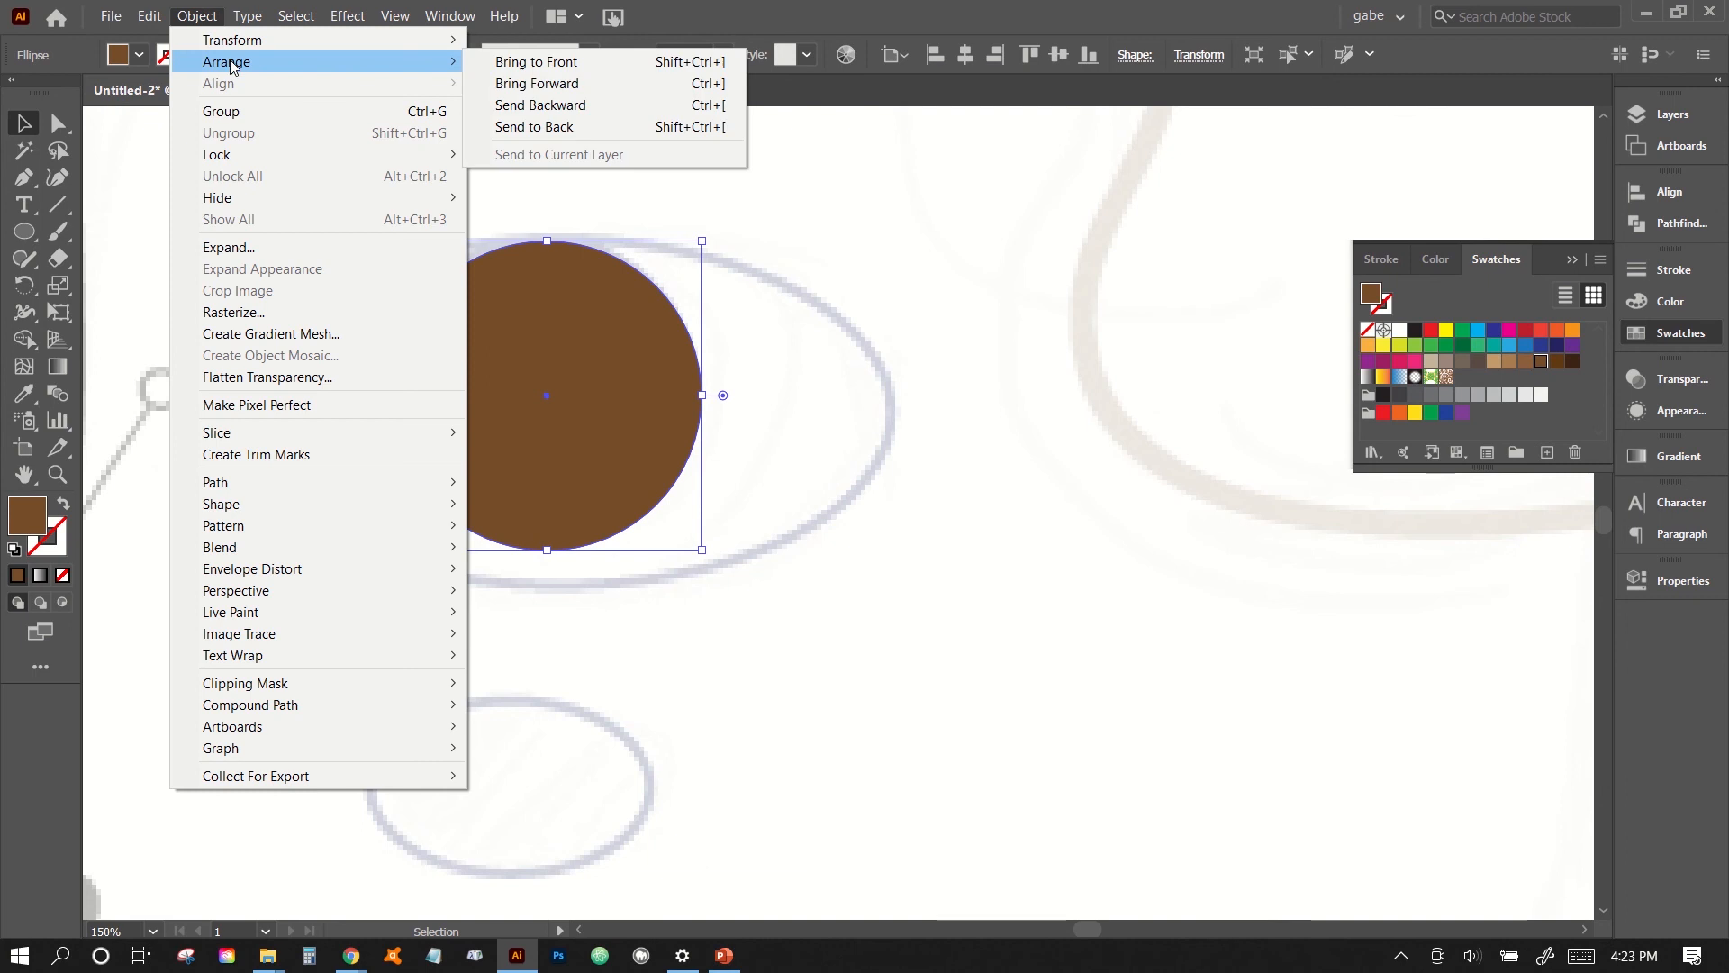
pyautogui.click(542, 128)
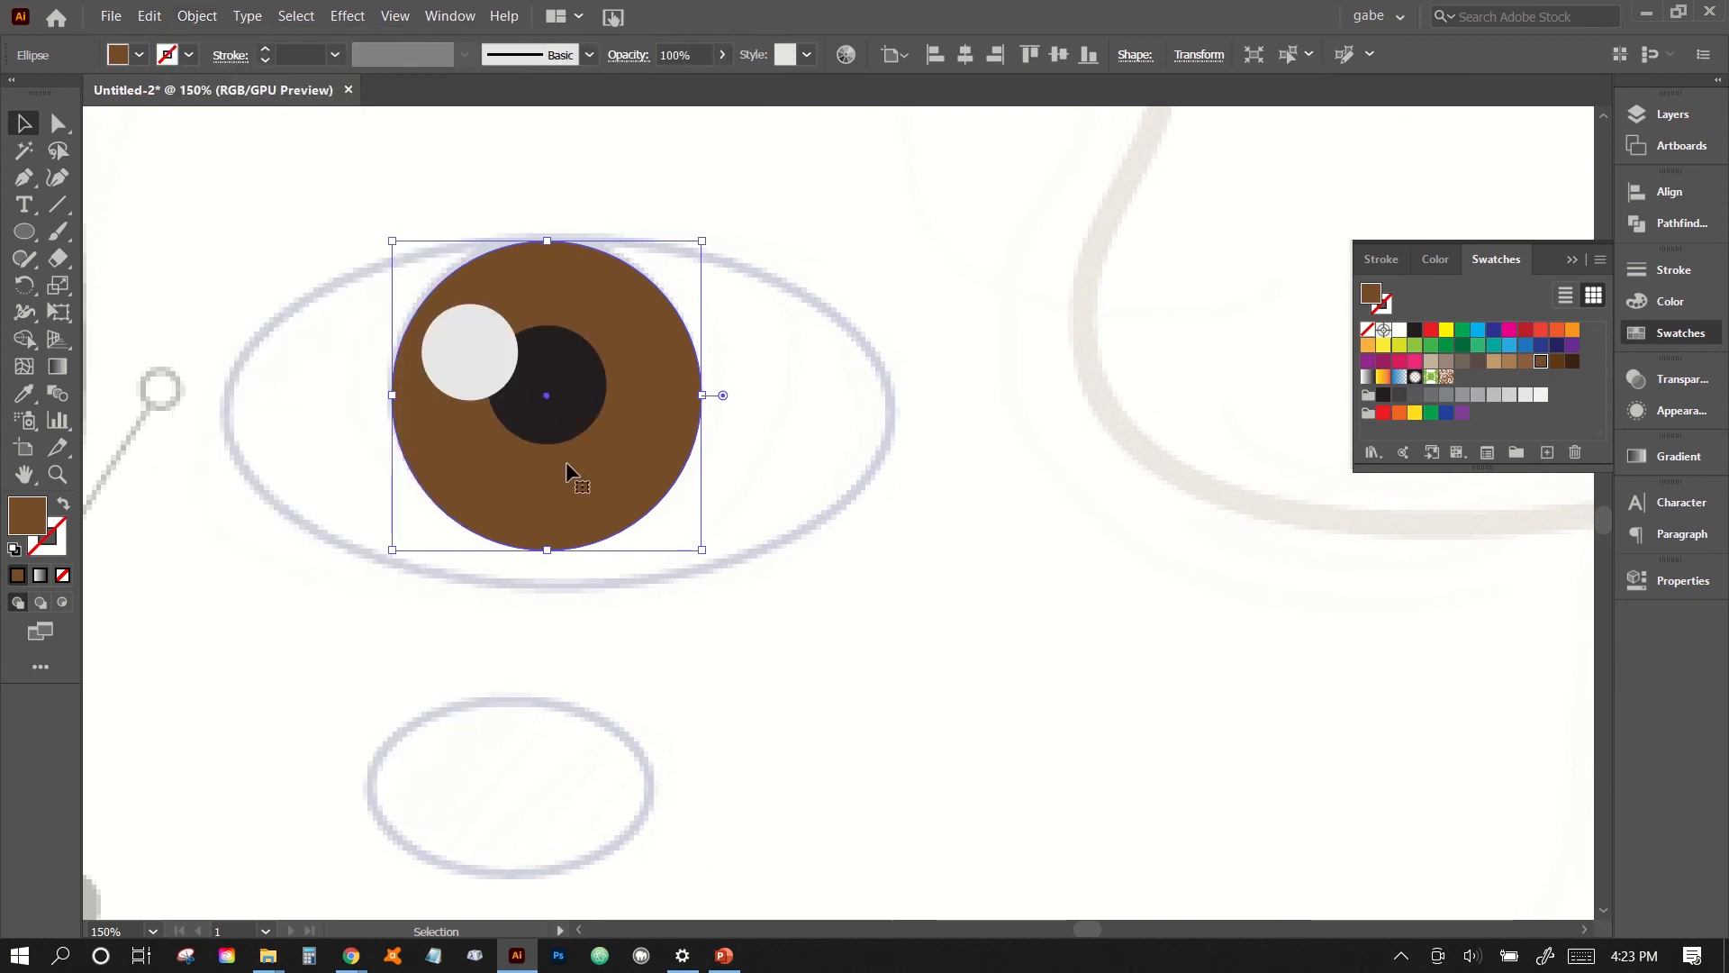
pyautogui.click(711, 576)
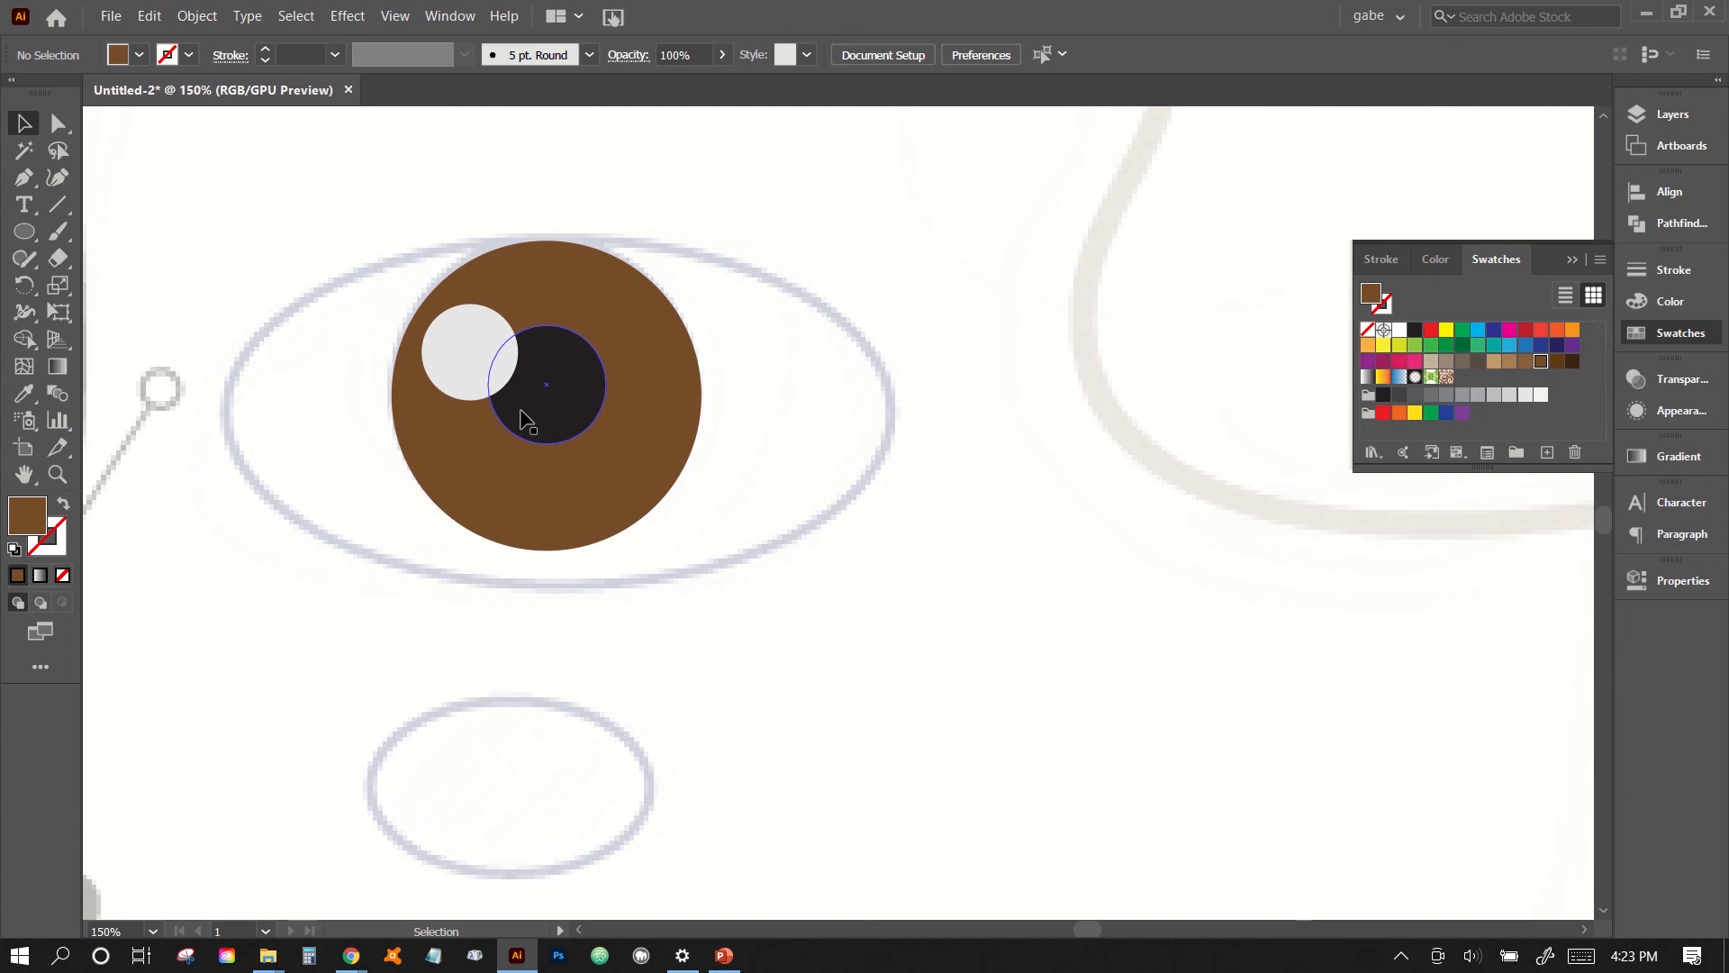
pyautogui.click(618, 521)
pyautogui.click(659, 638)
# - Draw a mid-grey ellipse over the large eye outline guide and send it to the back, behind the iris
pyautogui.click(24, 230)
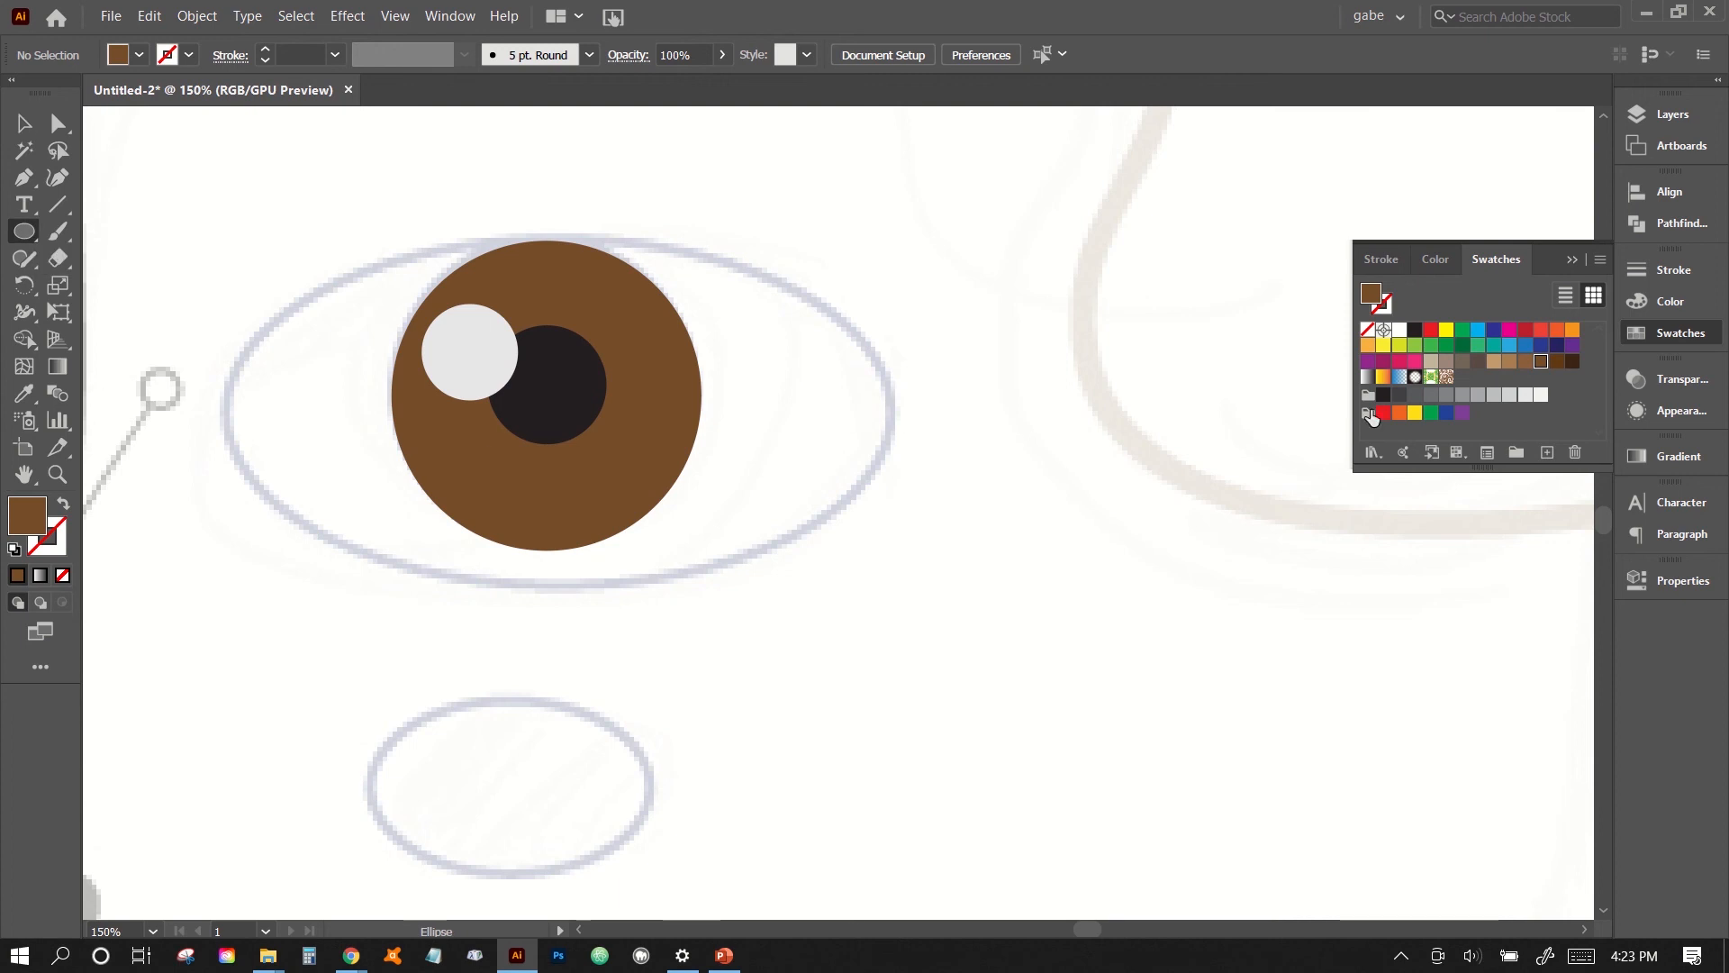
pyautogui.click(1492, 397)
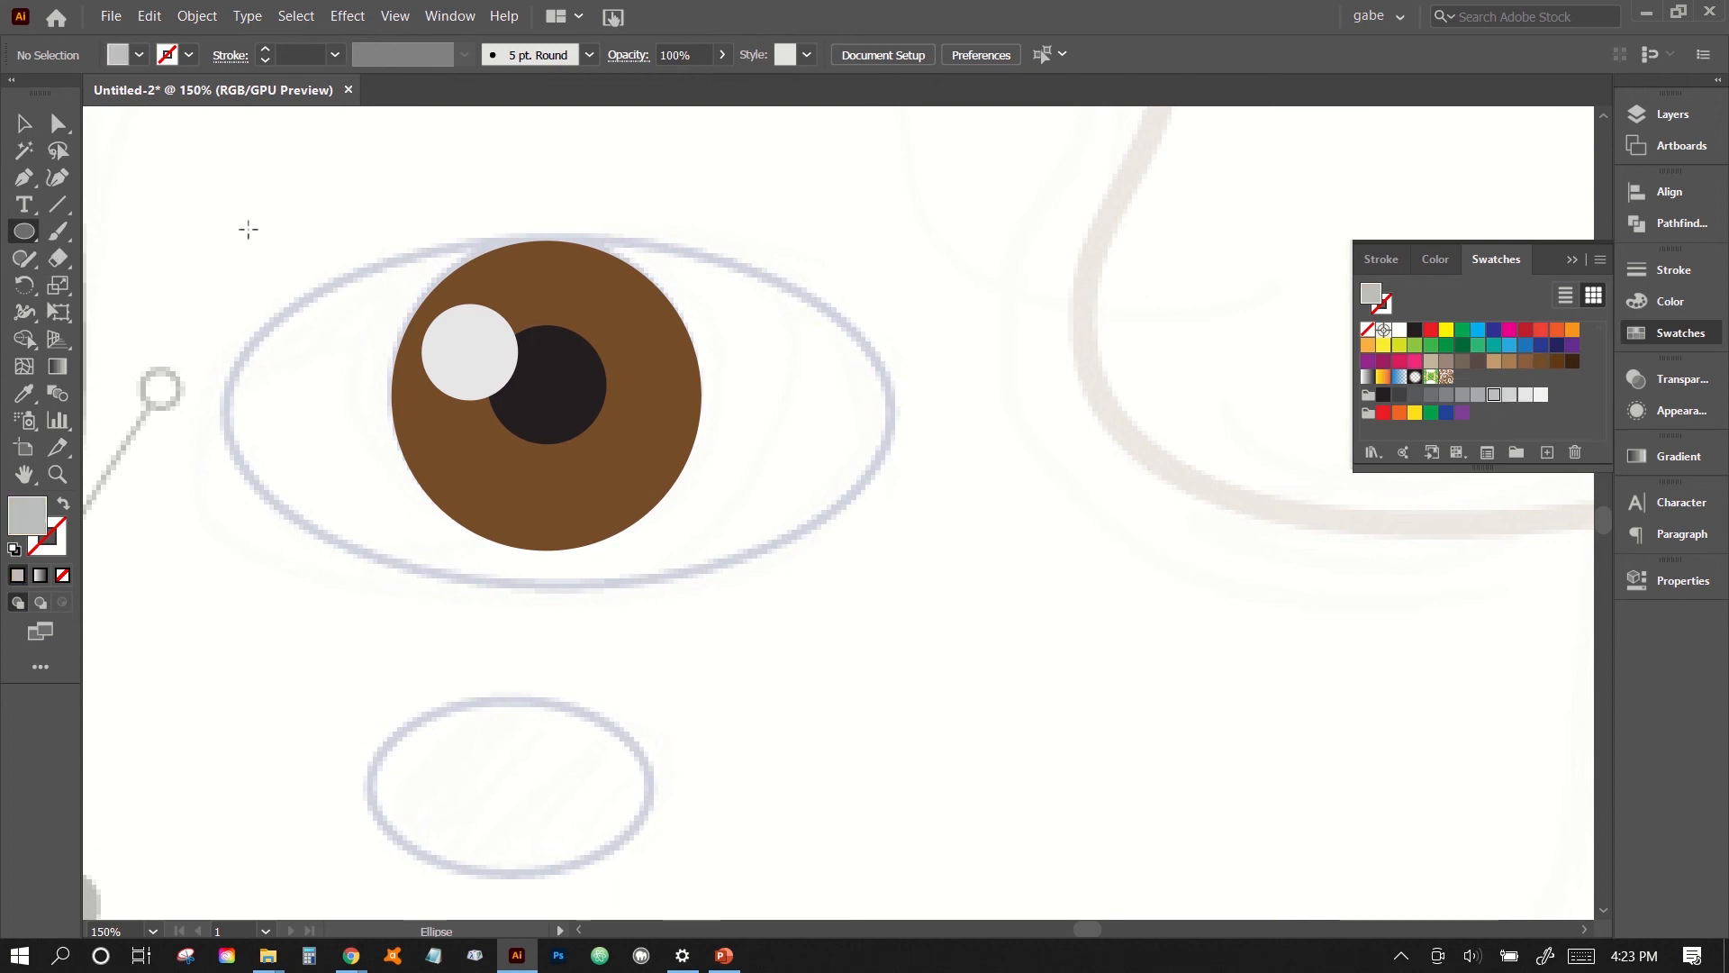
pyautogui.moveTo(218, 231); pyautogui.dragTo(892, 596)
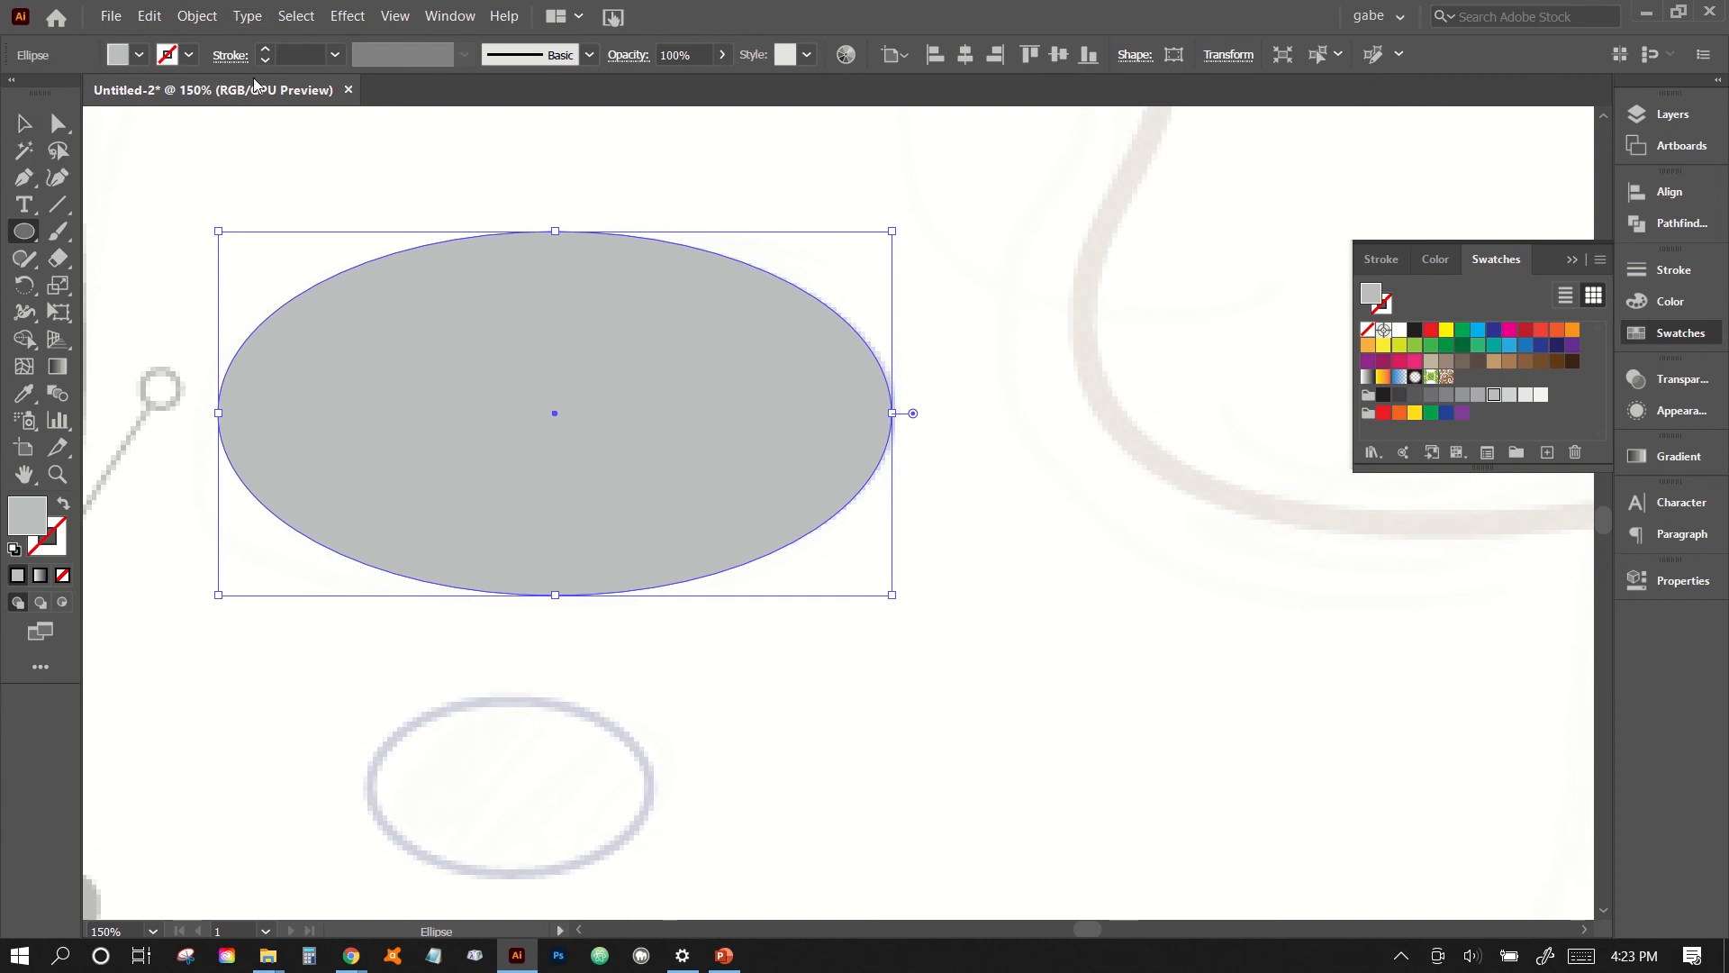
pyautogui.click(198, 15)
pyautogui.moveTo(207, 63)
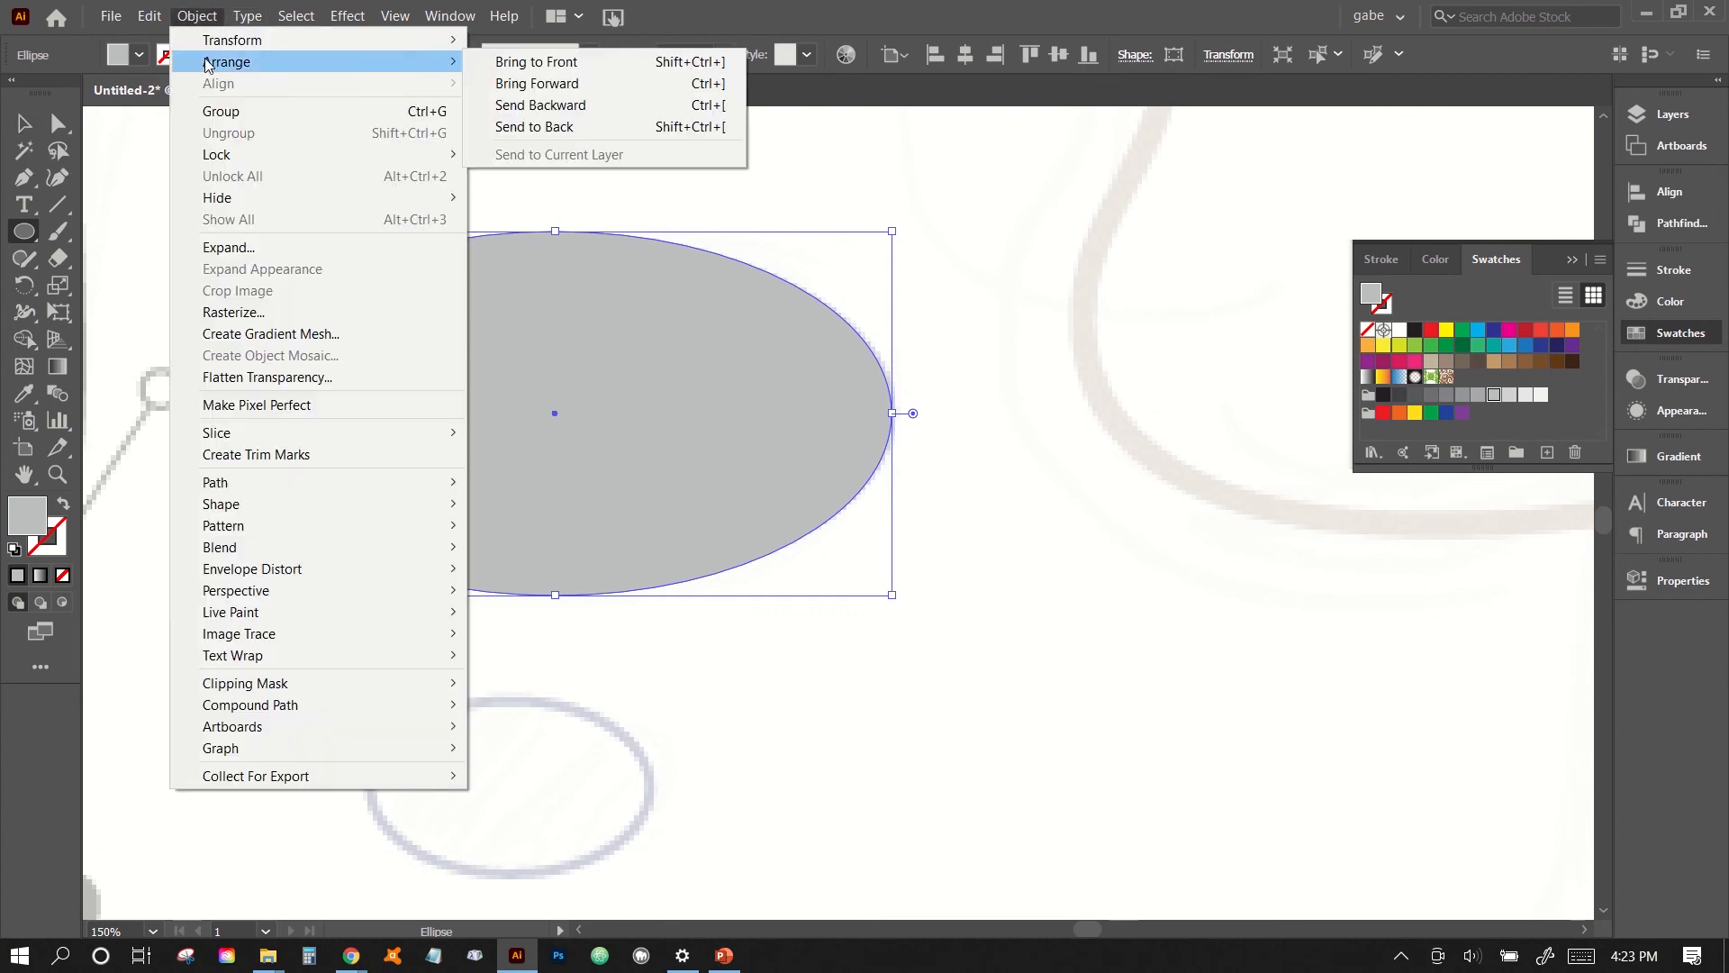
pyautogui.click(532, 126)
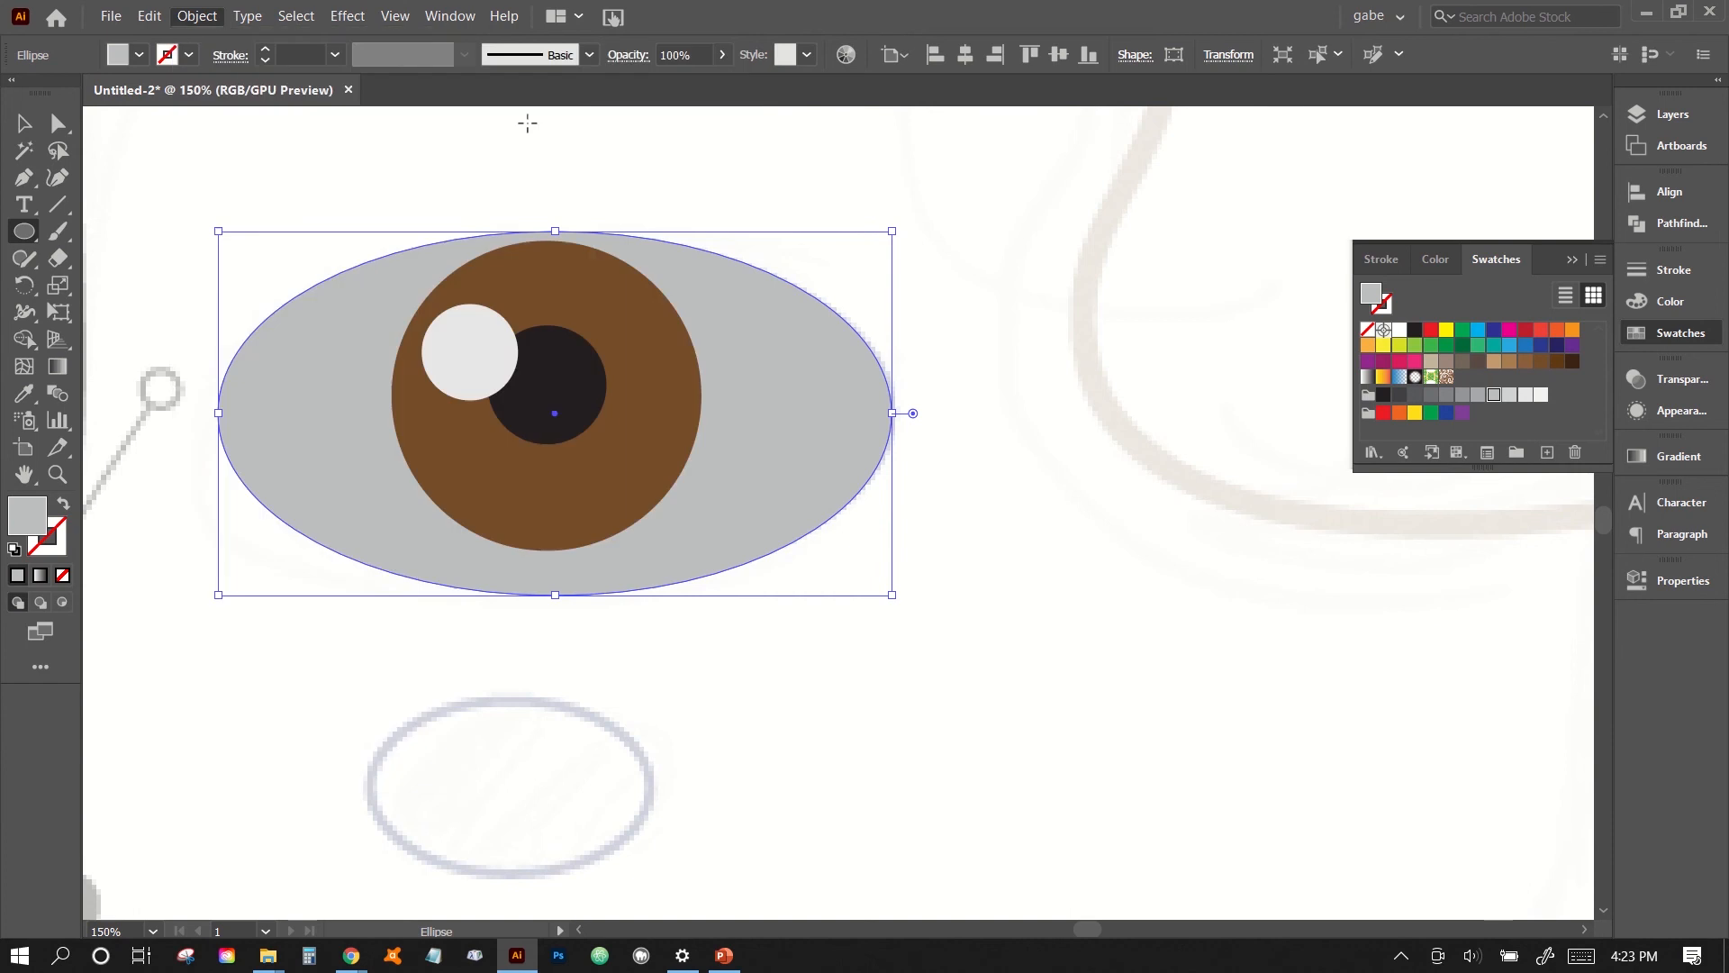
pyautogui.click(24, 125)
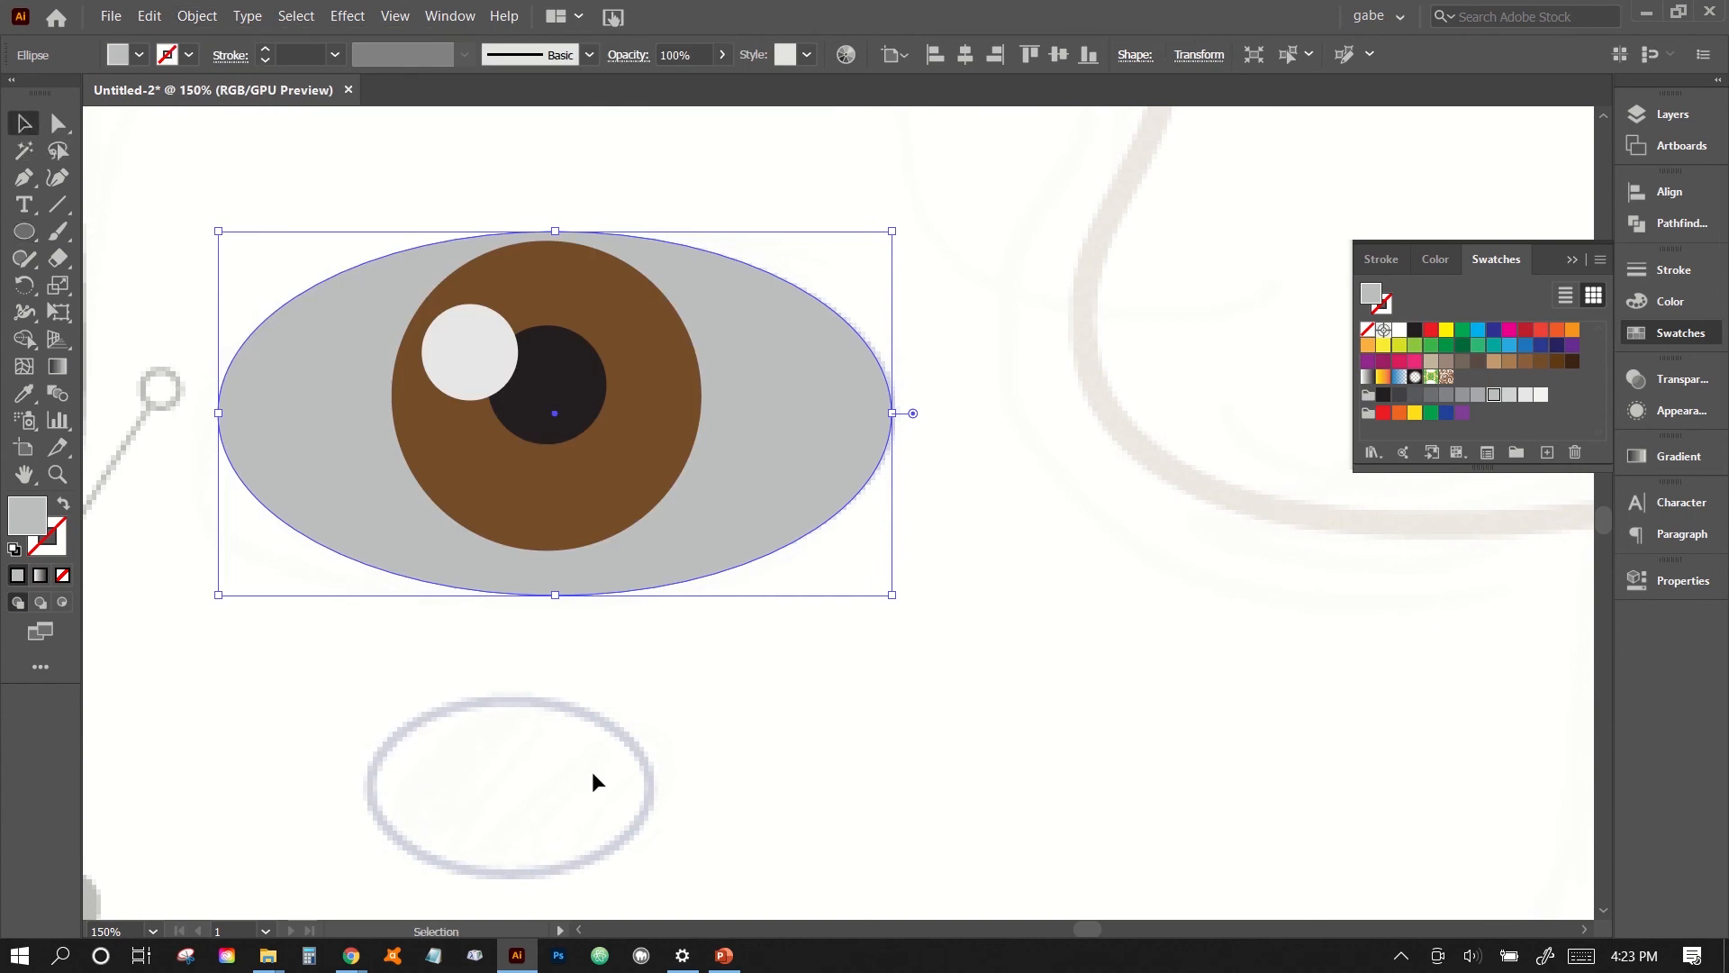
pyautogui.click(690, 782)
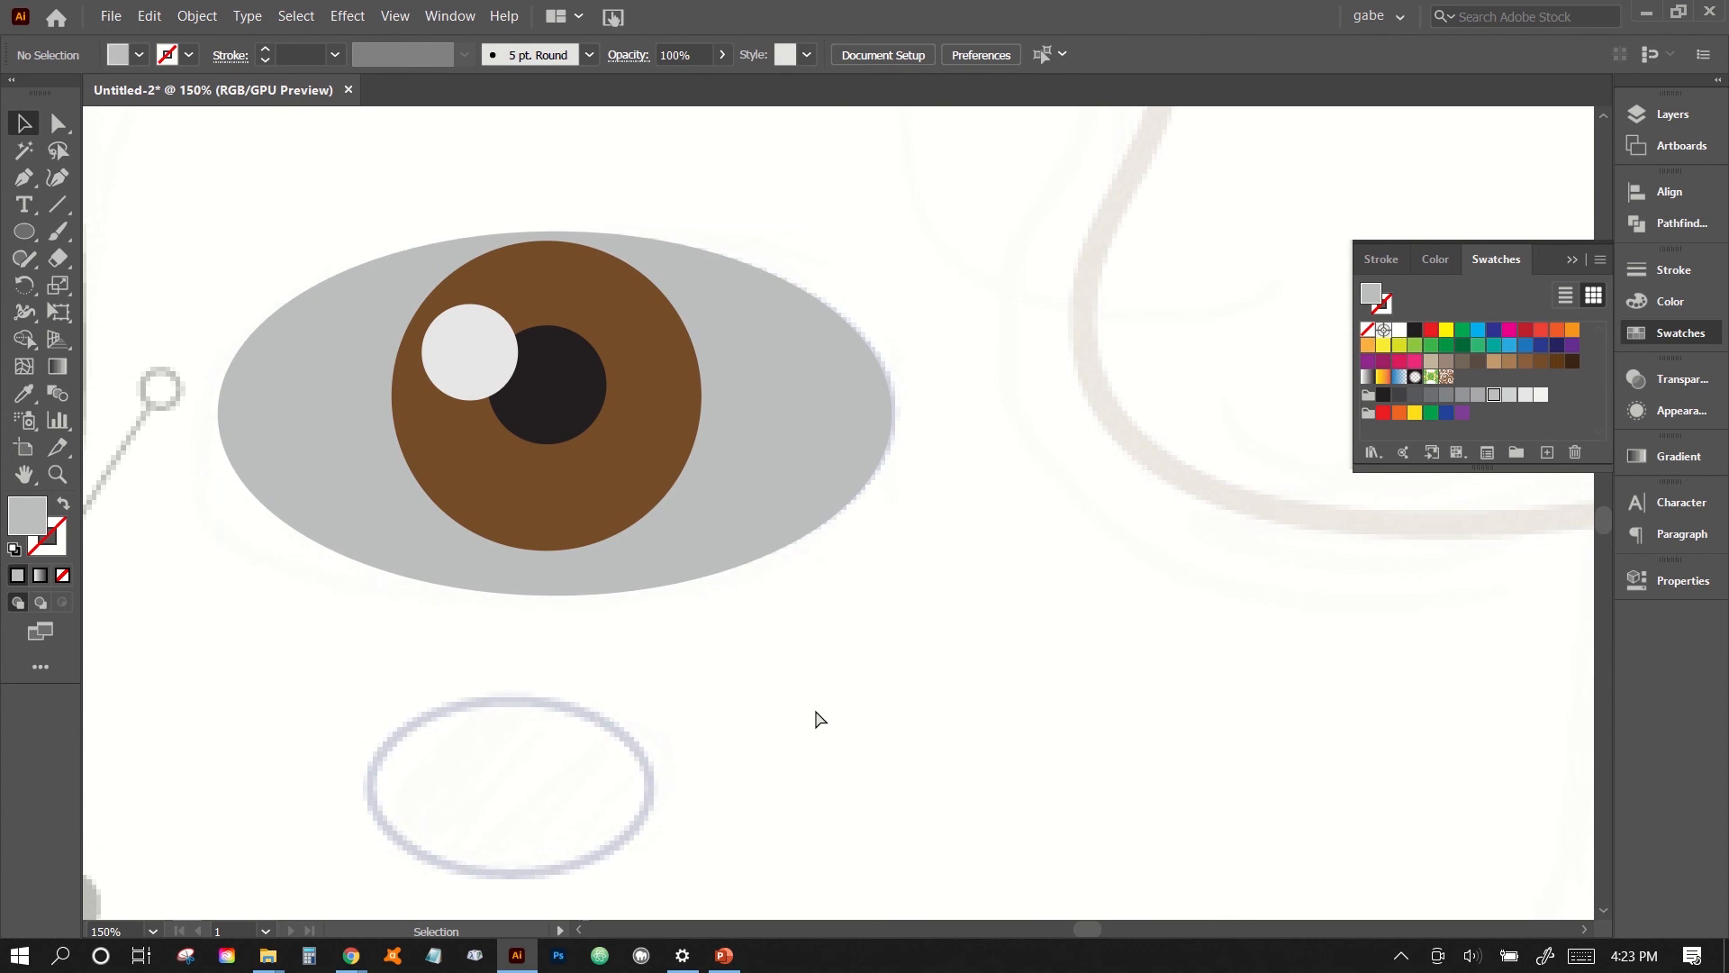
# - Recolour the grey eye ellipse with the light grey C=0 M=0 Y=0 K=10 swatch
pyautogui.hotkey('ctrl', '-')
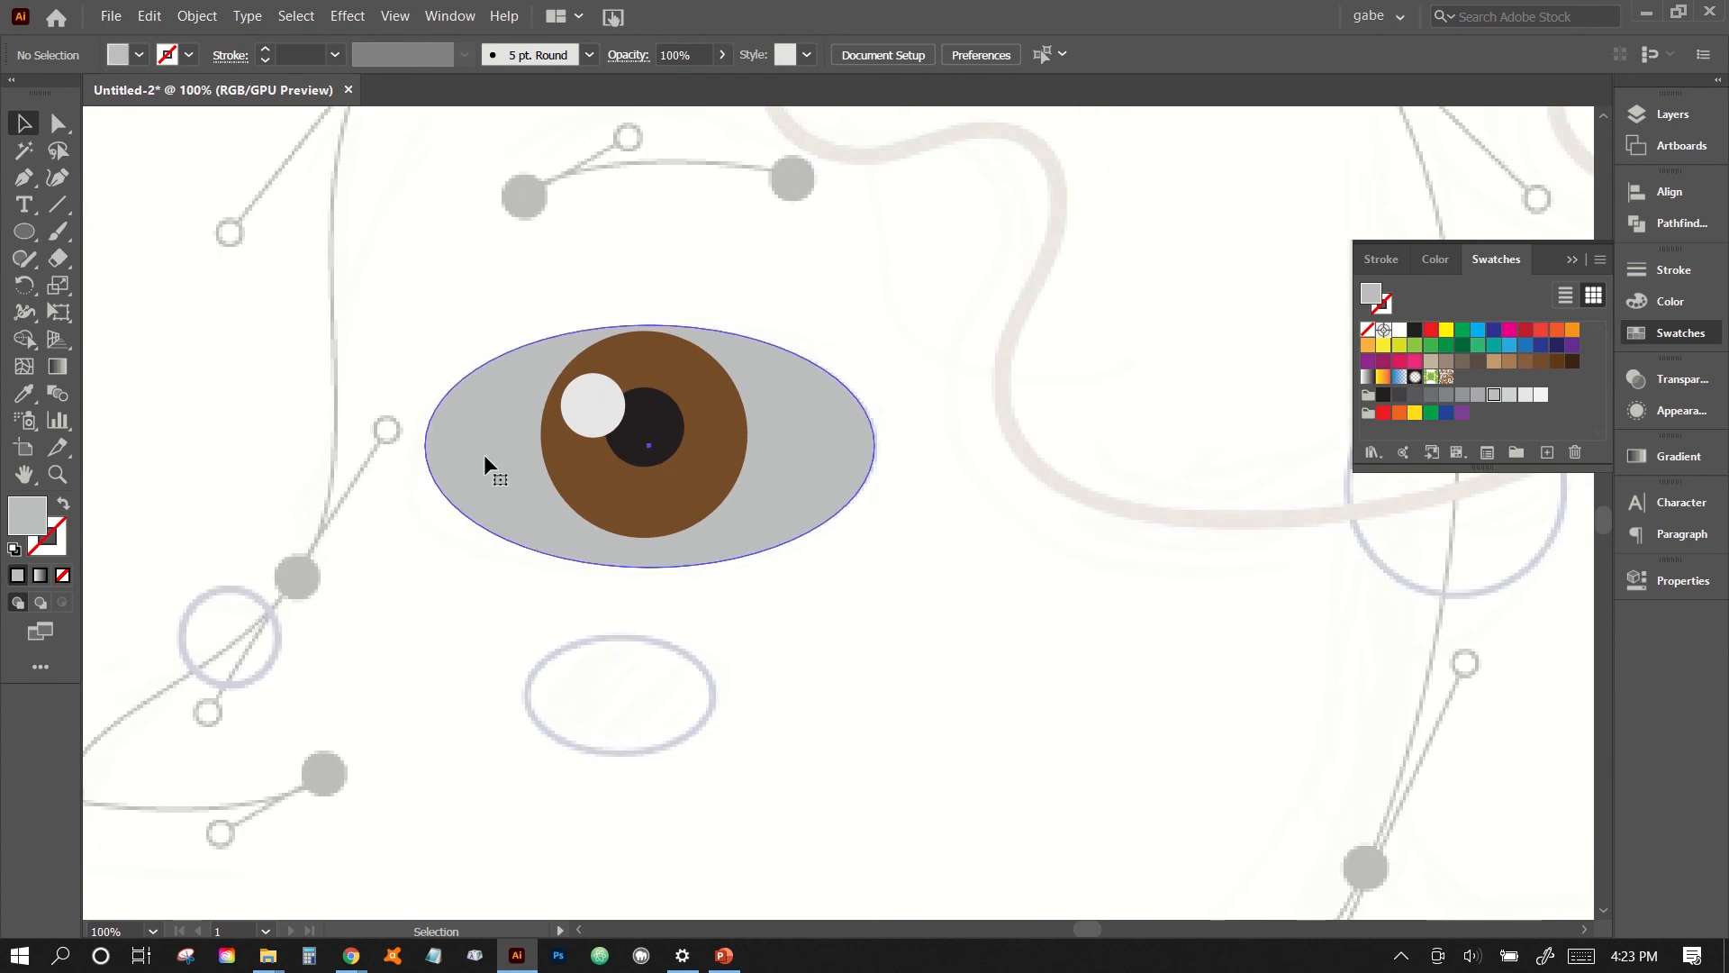
pyautogui.click(485, 458)
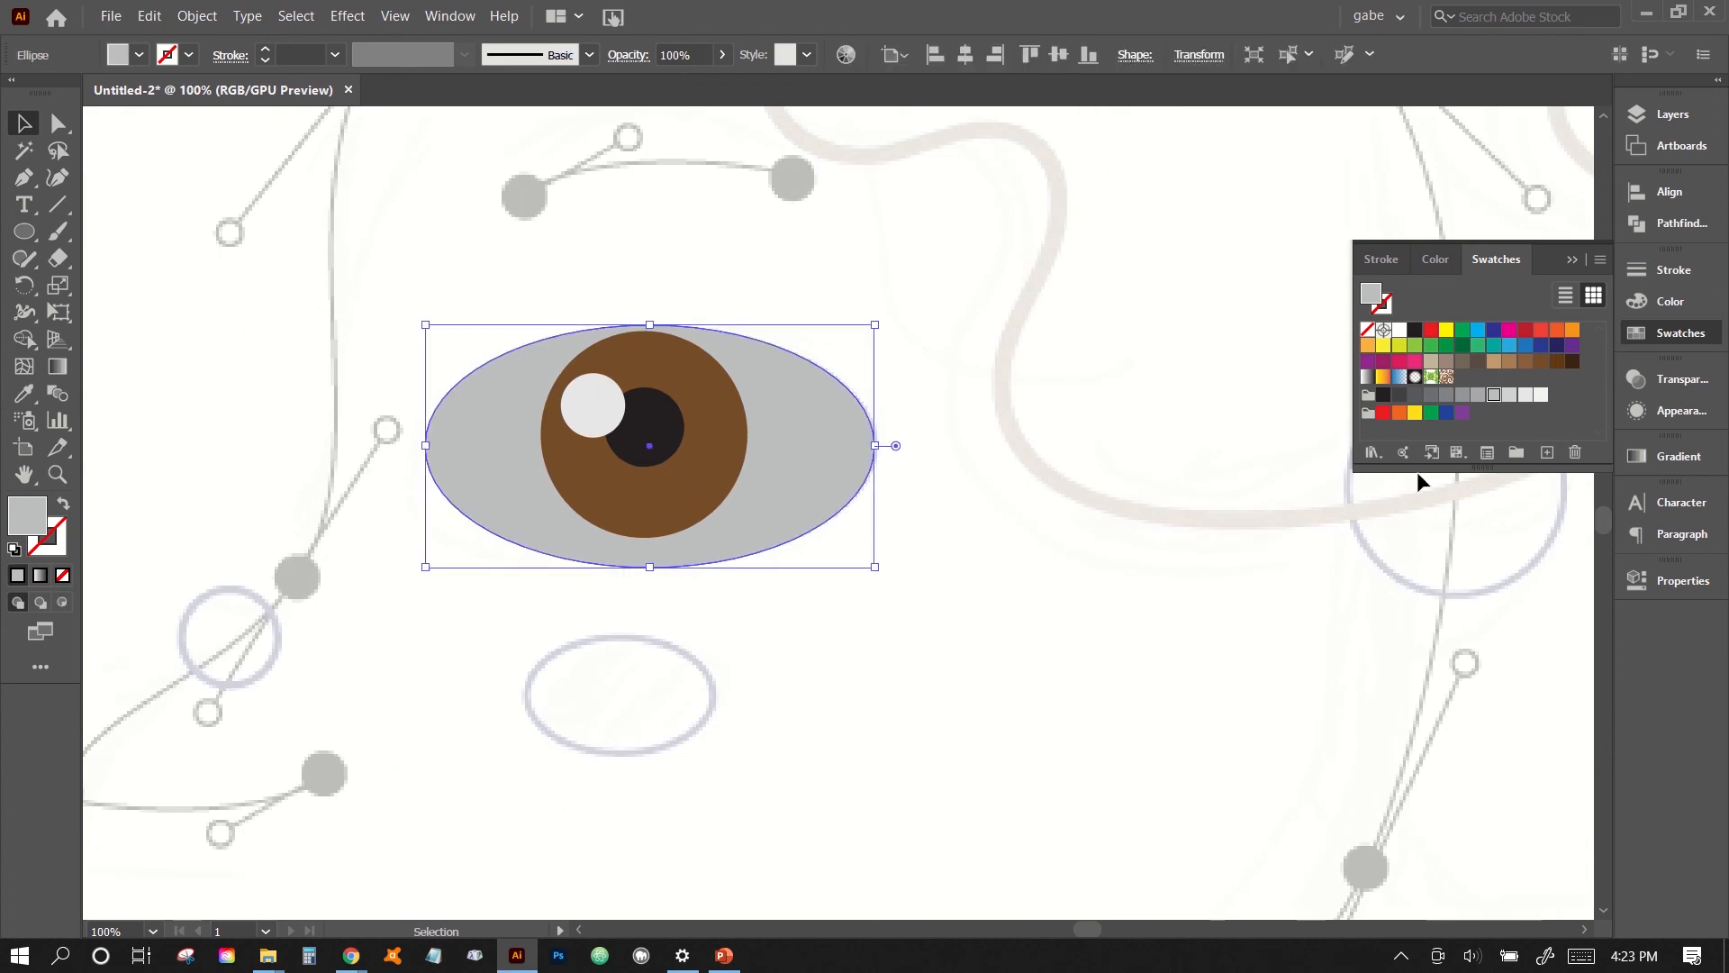
pyautogui.click(1526, 397)
pyautogui.click(956, 617)
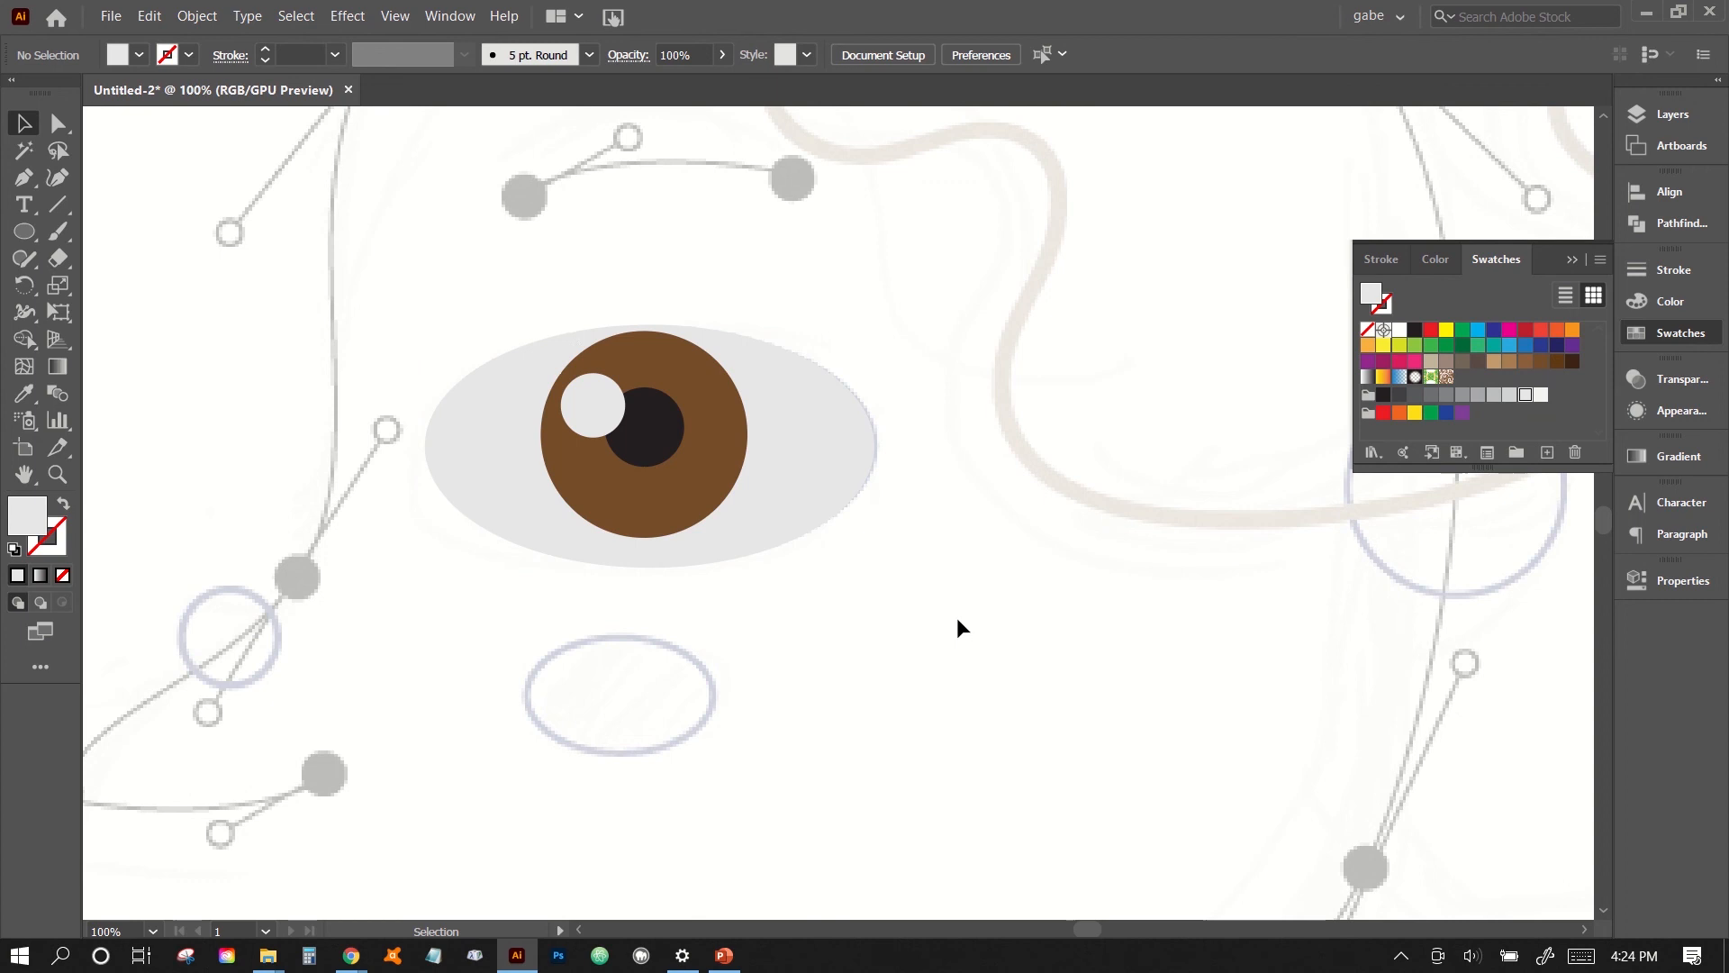
# - Group all the eye shapes and shift the group slightly down and to the right
pyautogui.moveTo(450, 285); pyautogui.dragTo(830, 600)
pyautogui.click(196, 17)
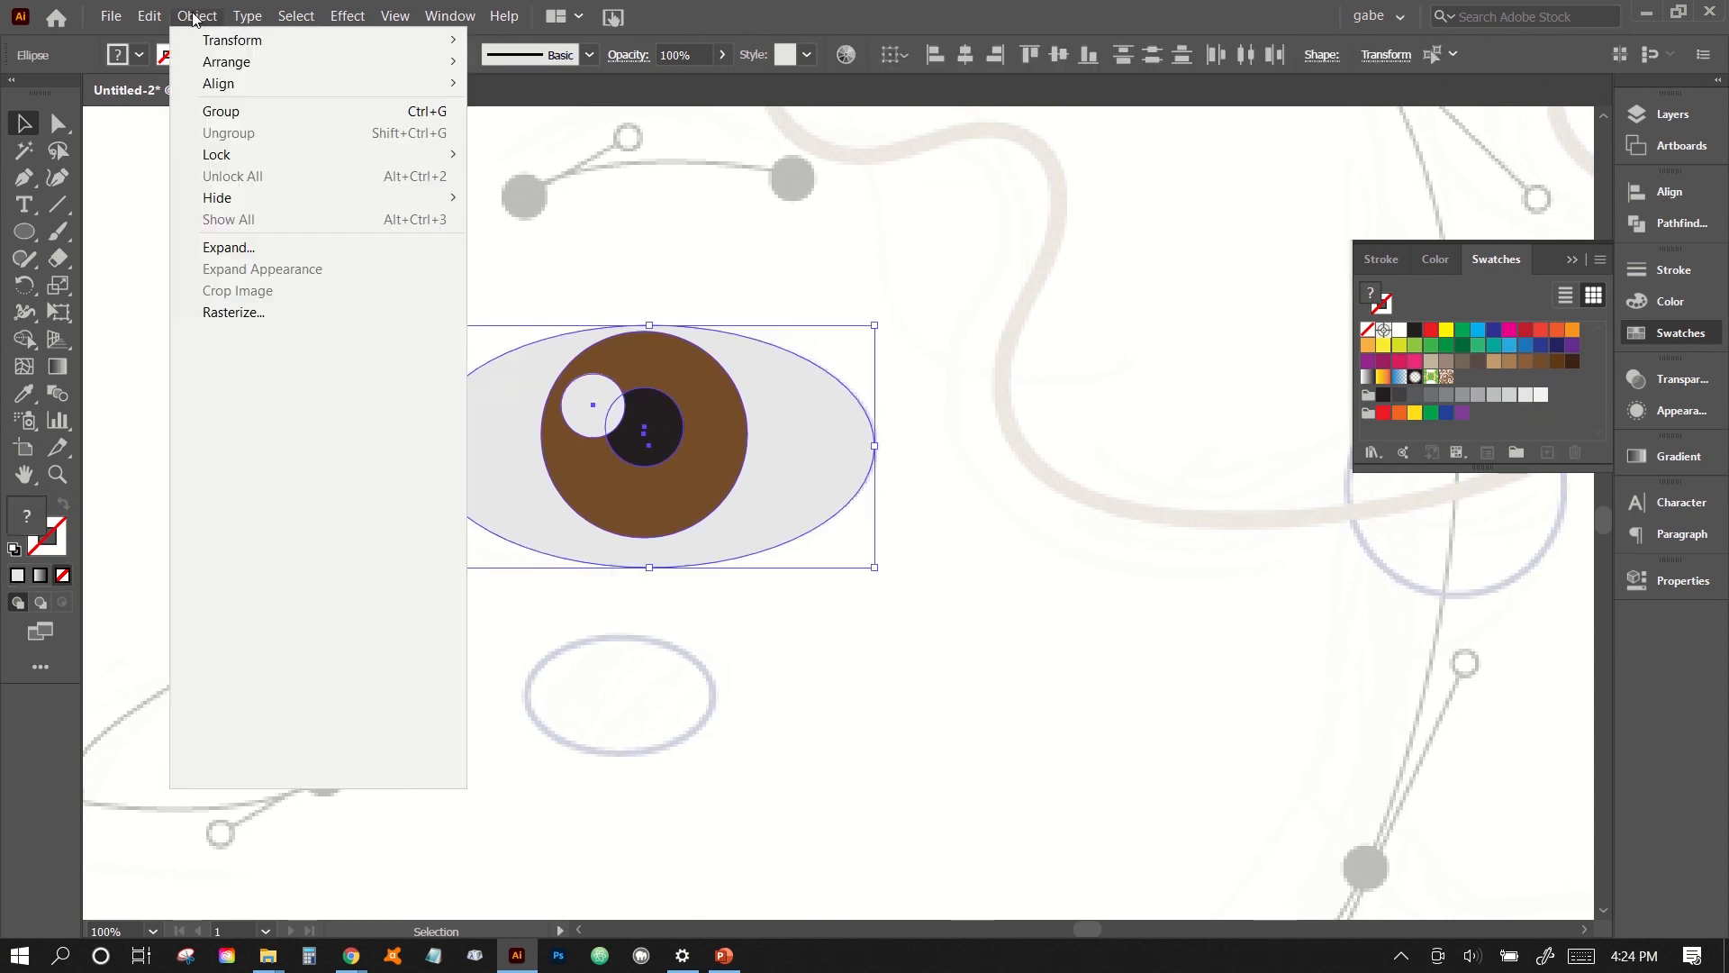
pyautogui.click(221, 111)
pyautogui.click(865, 635)
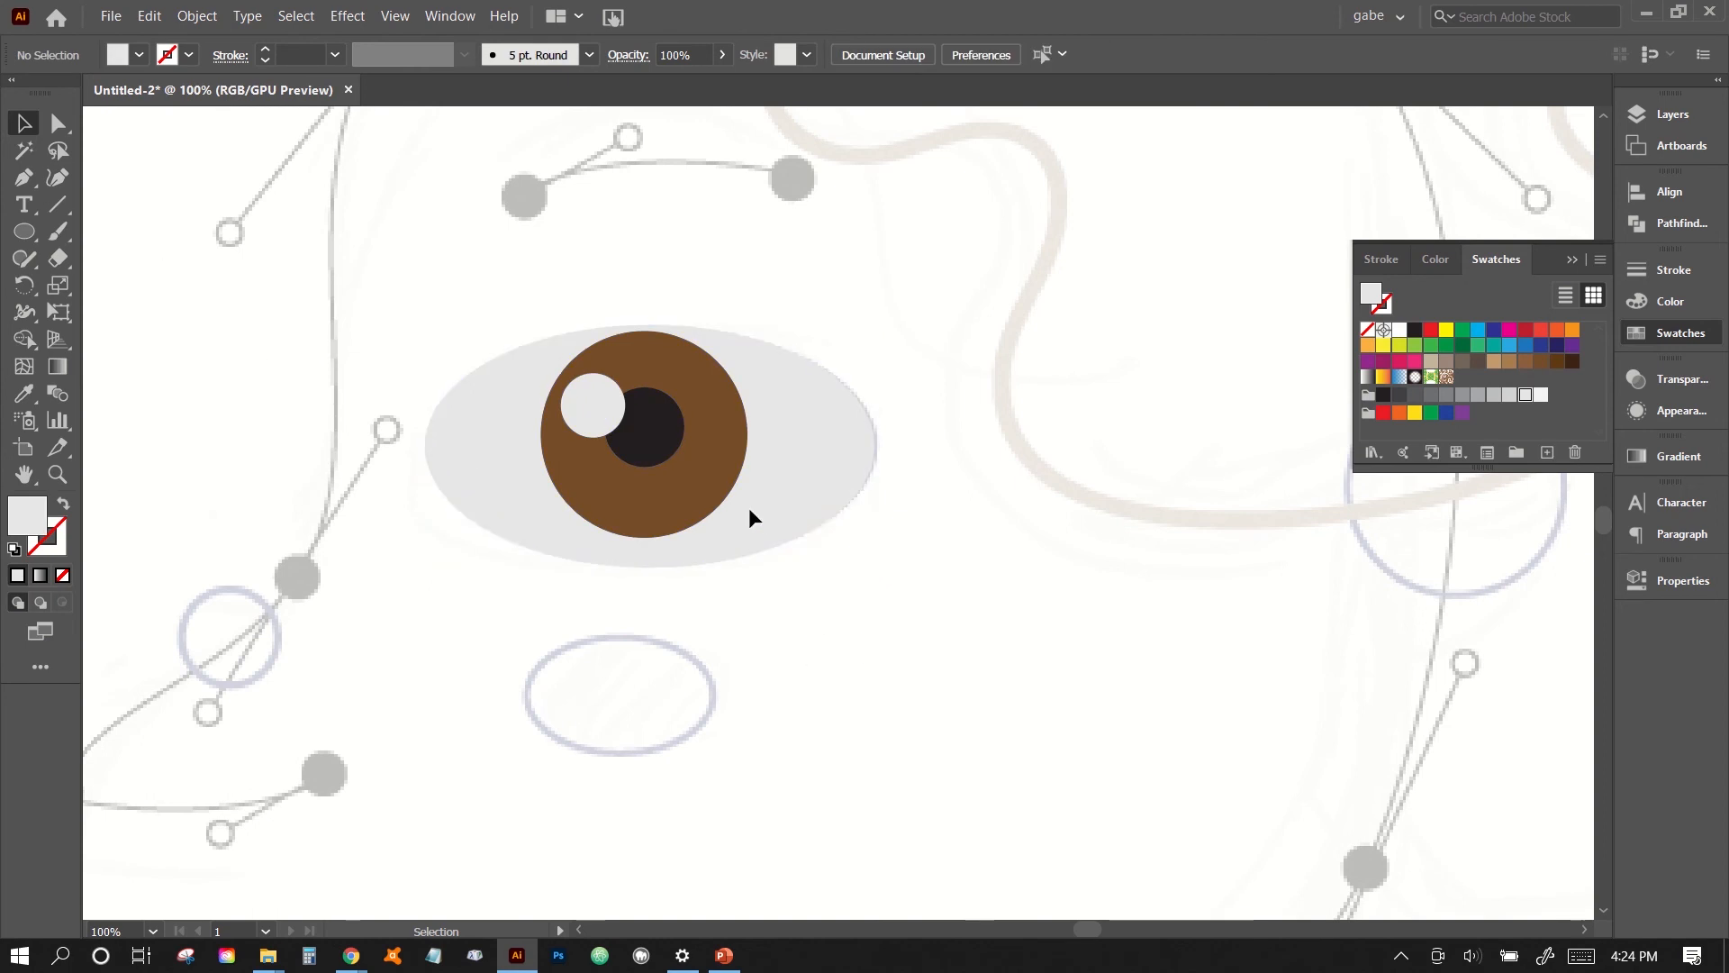
pyautogui.moveTo(749, 506)
pyautogui.mouseDown()
pyautogui.moveTo(716, 493)
pyautogui.moveTo(750, 511)
pyautogui.mouseUp()
pyautogui.click(862, 699)
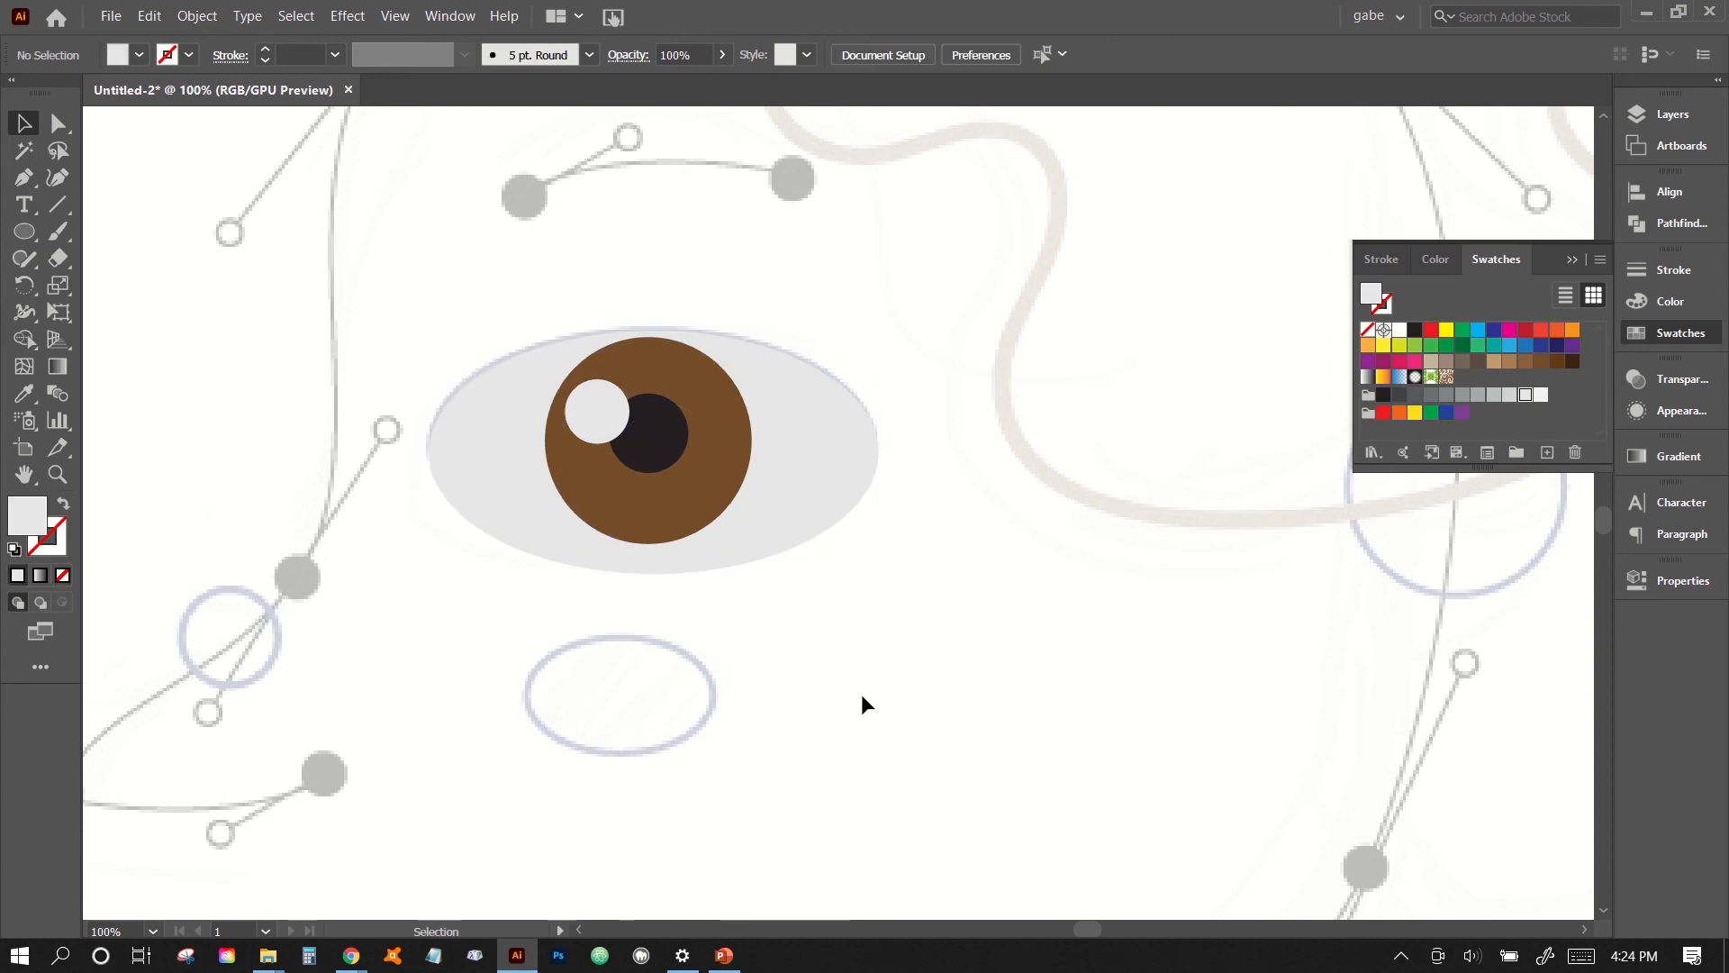
# - Draw an ellipse over the small oval guide below the eye and fill it with a light tan swatch
pyautogui.scroll(-3, 631, 592)
pyautogui.click(24, 205)
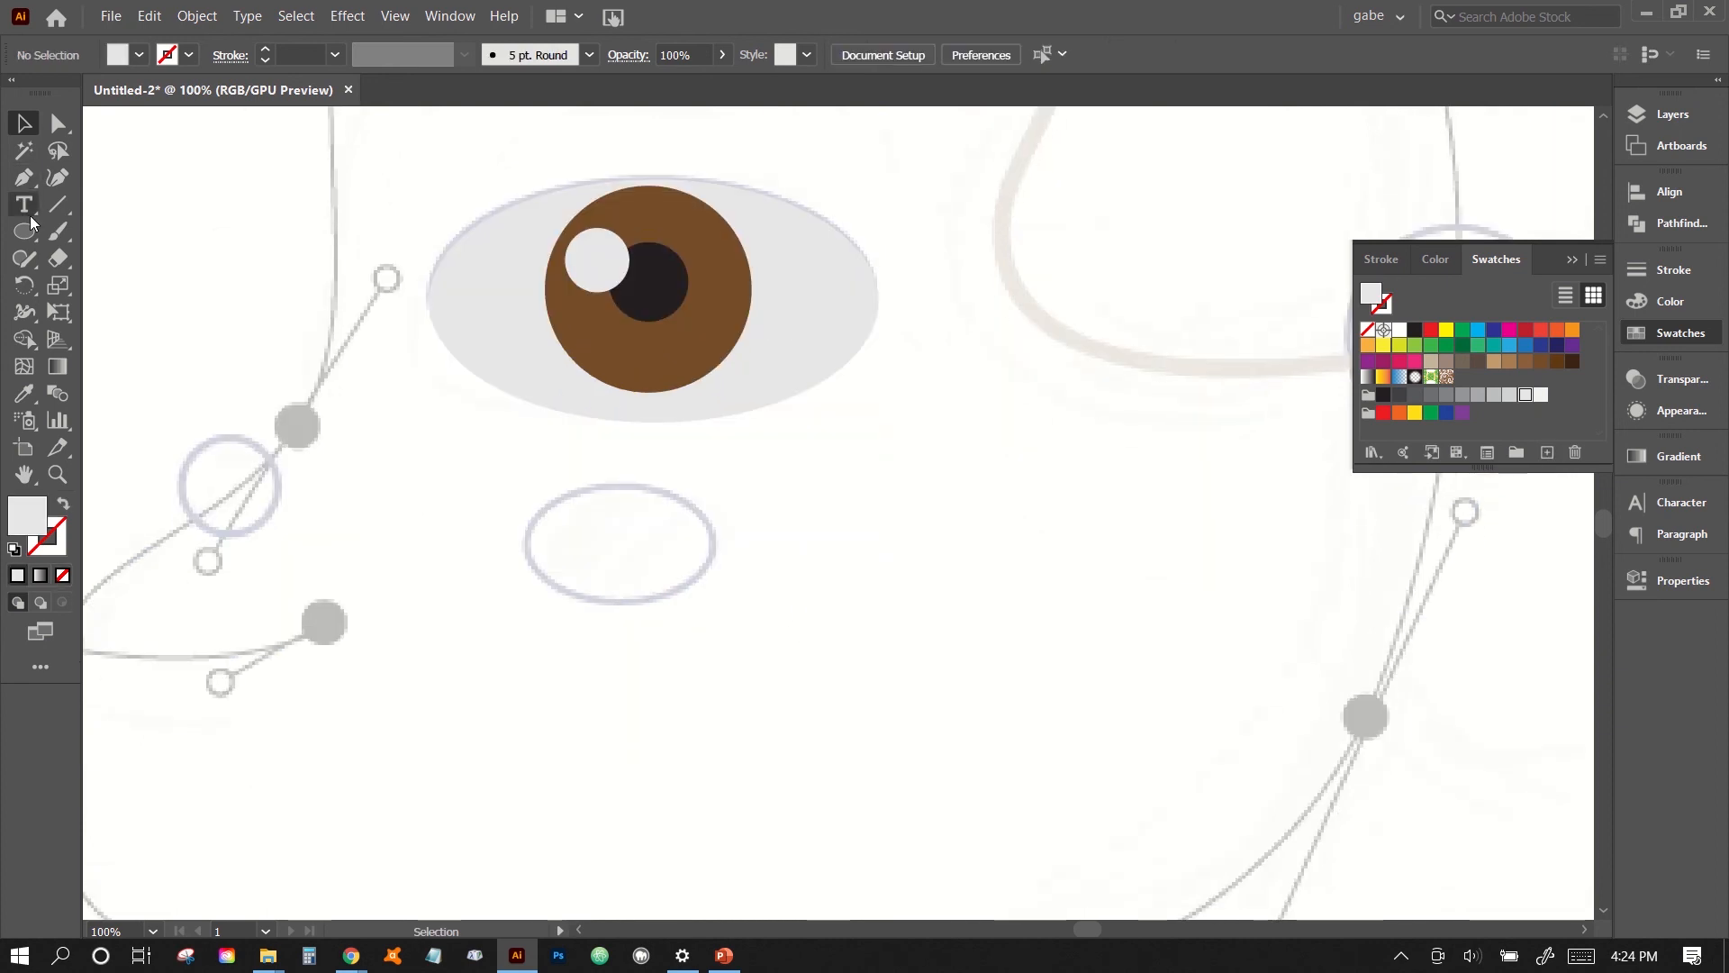
pyautogui.click(31, 229)
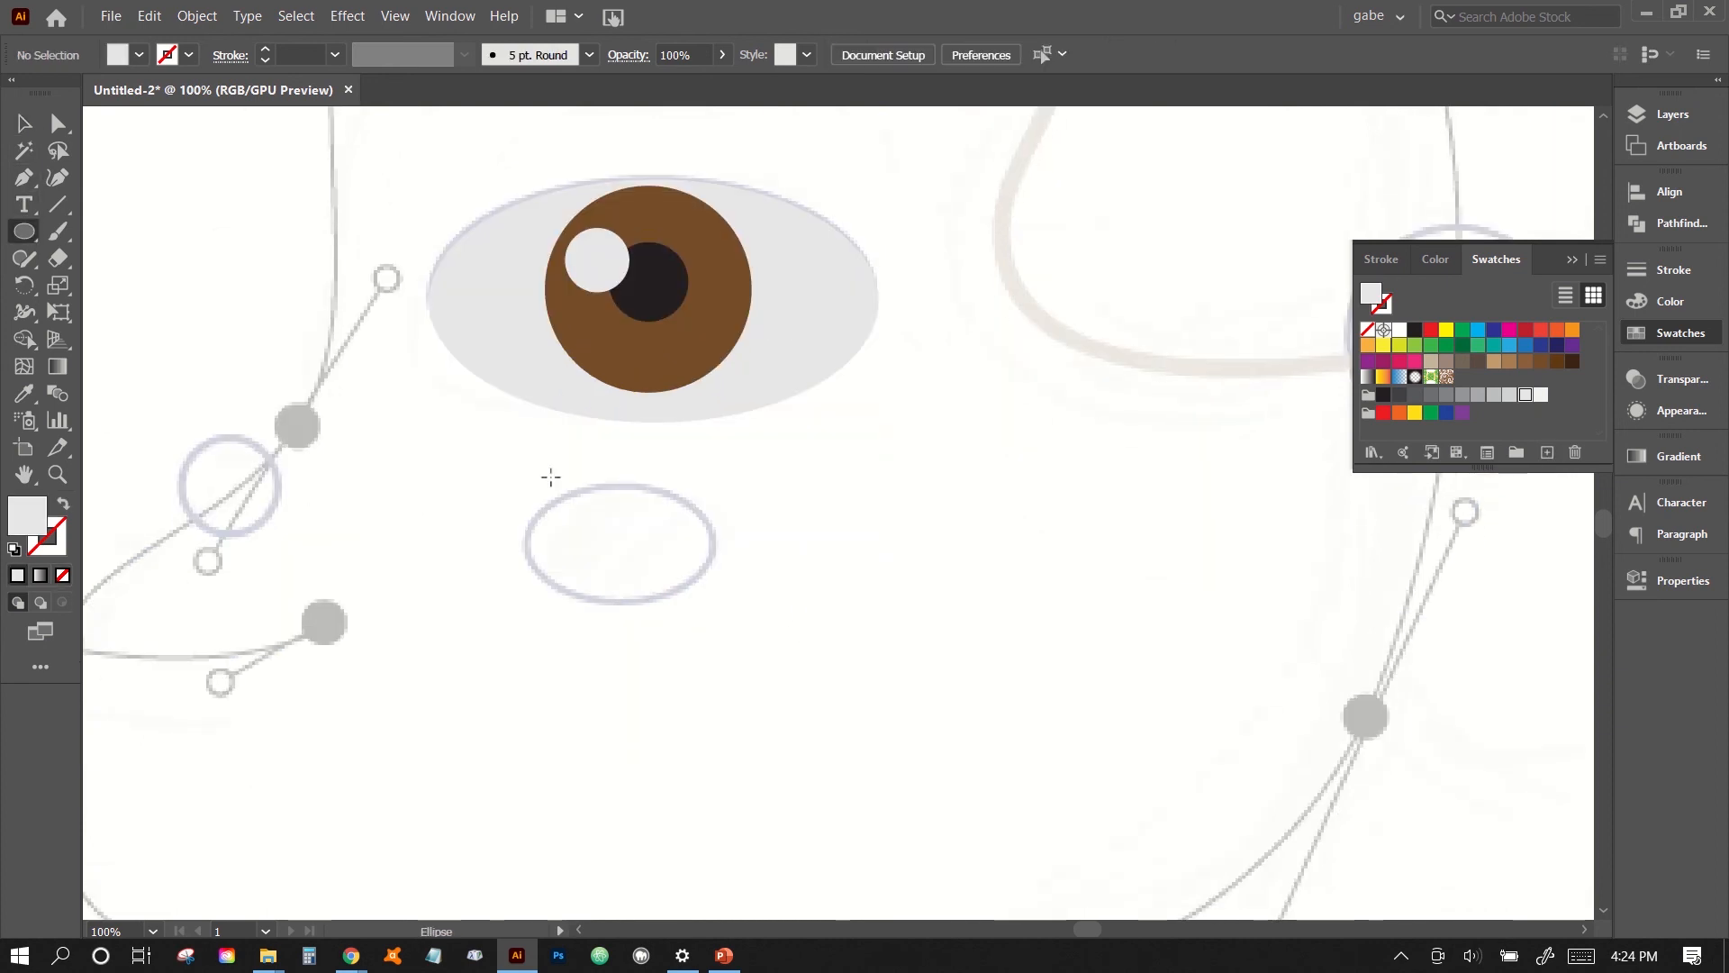
pyautogui.moveTo(519, 483); pyautogui.dragTo(716, 605)
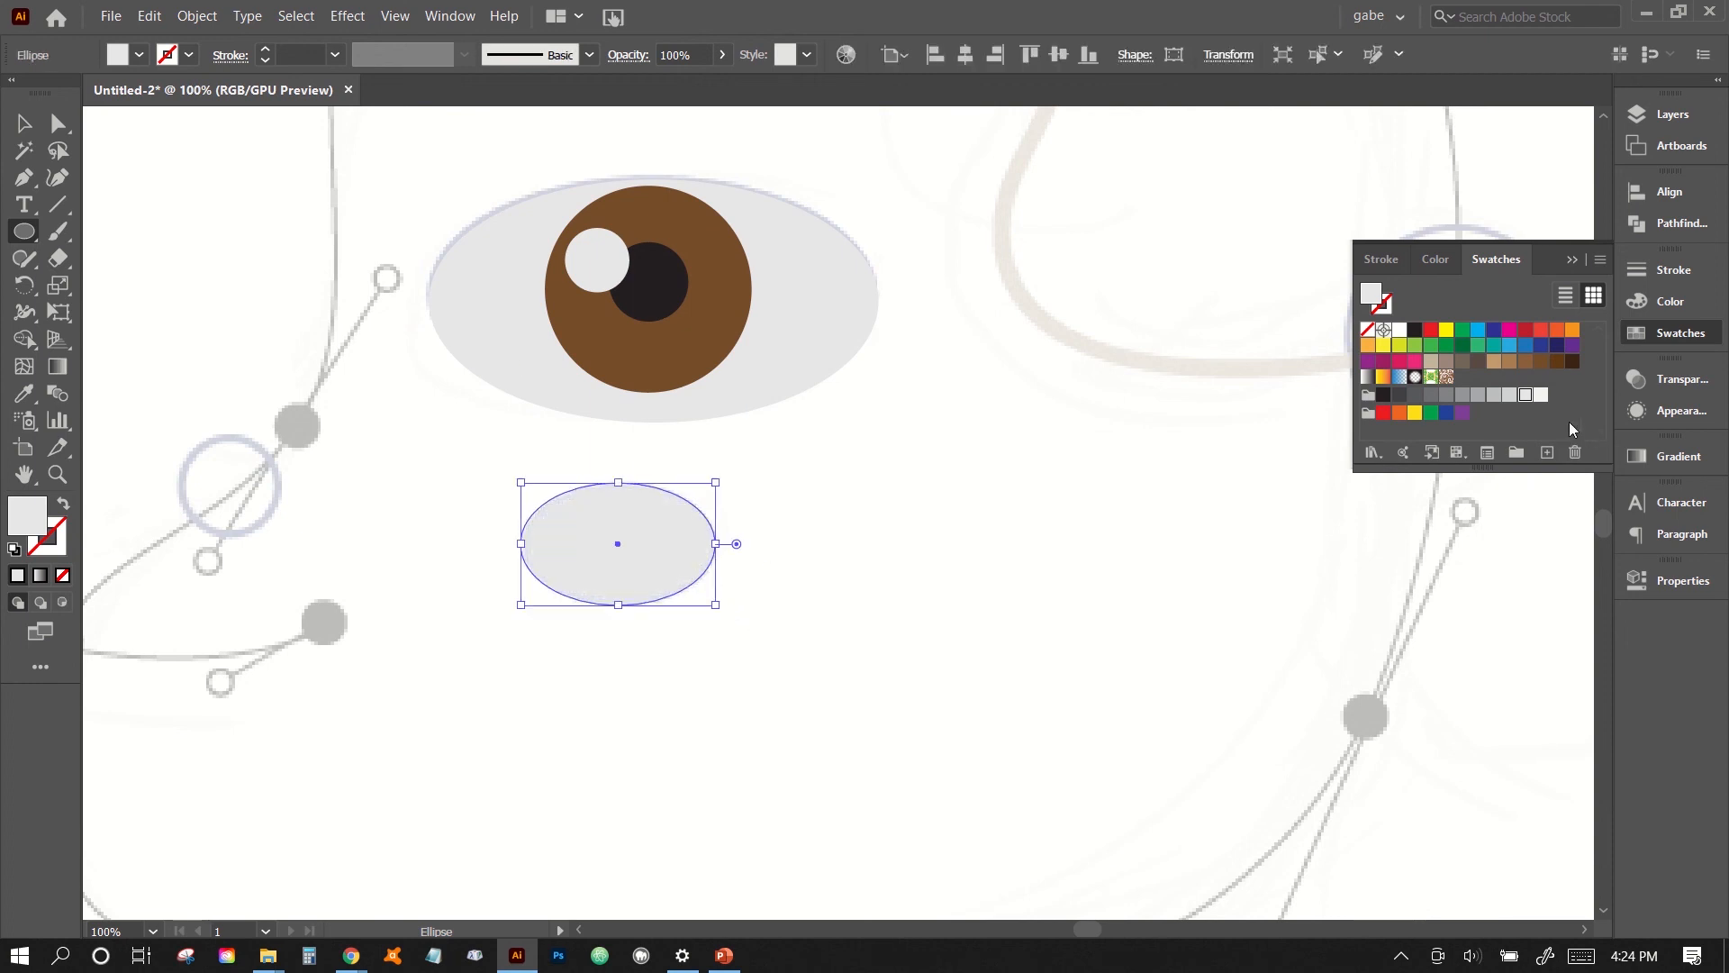
pyautogui.click(1494, 363)
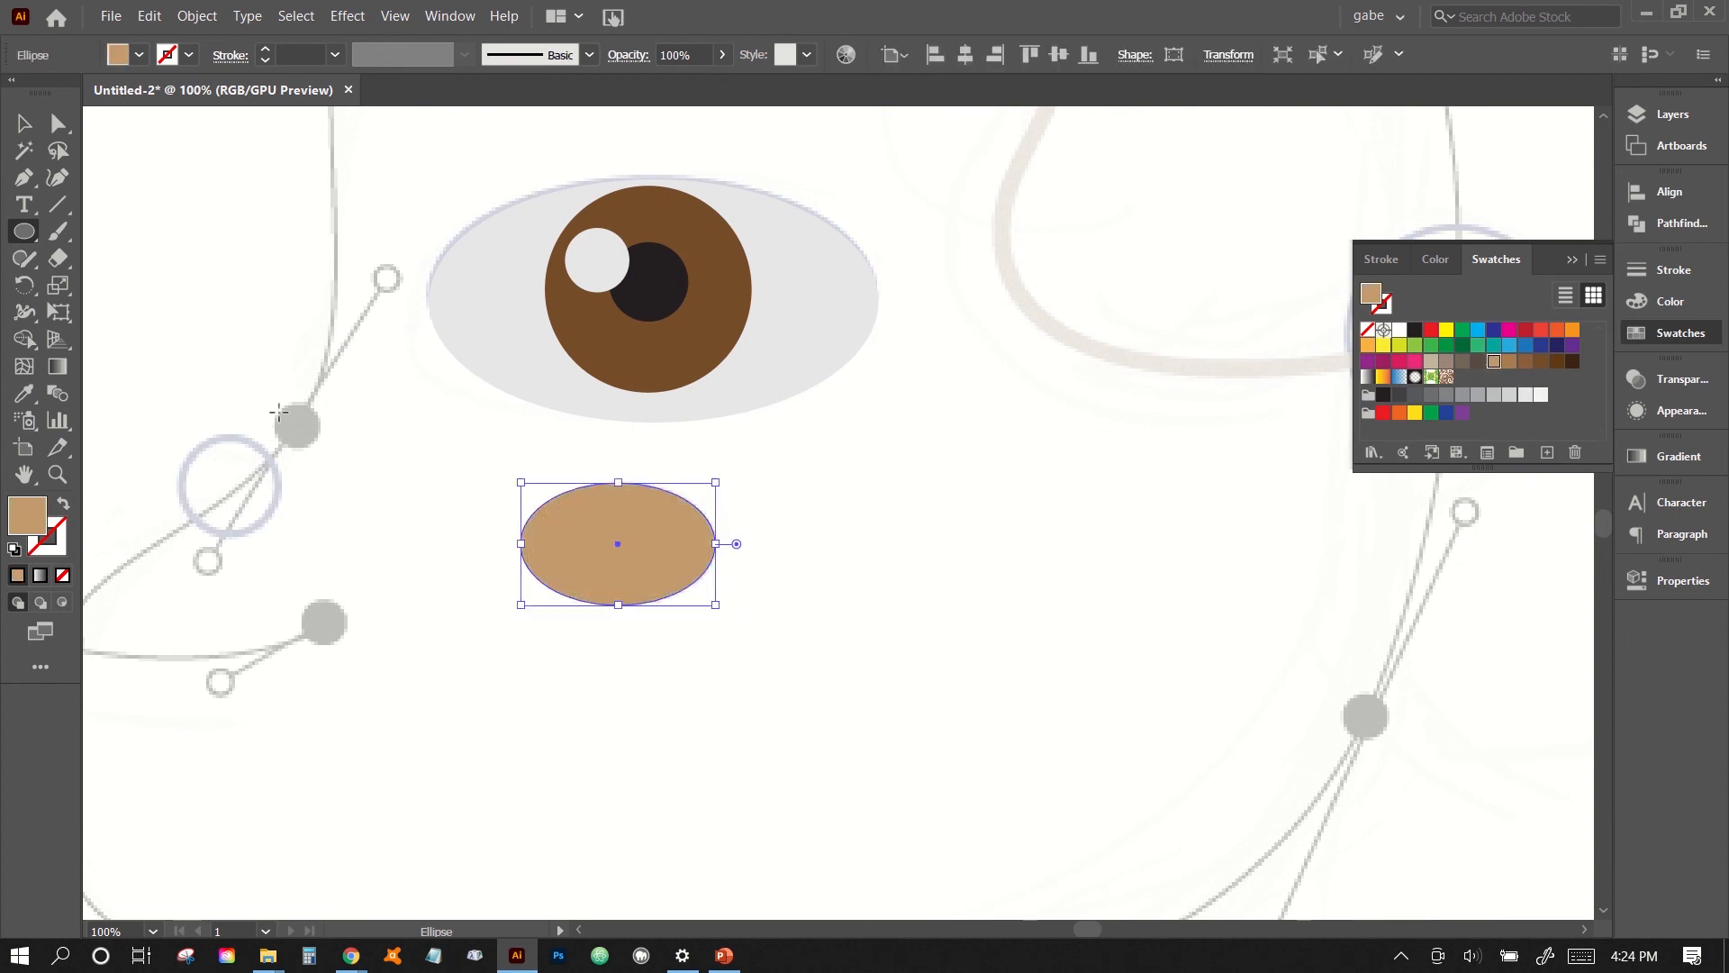
# - Draw tan circles over the small guide left of the eye and the large right-hand guide, the latter about 108 pt wide and nudged left into place
pyautogui.moveTo(181, 431); pyautogui.dragTo(280, 528)
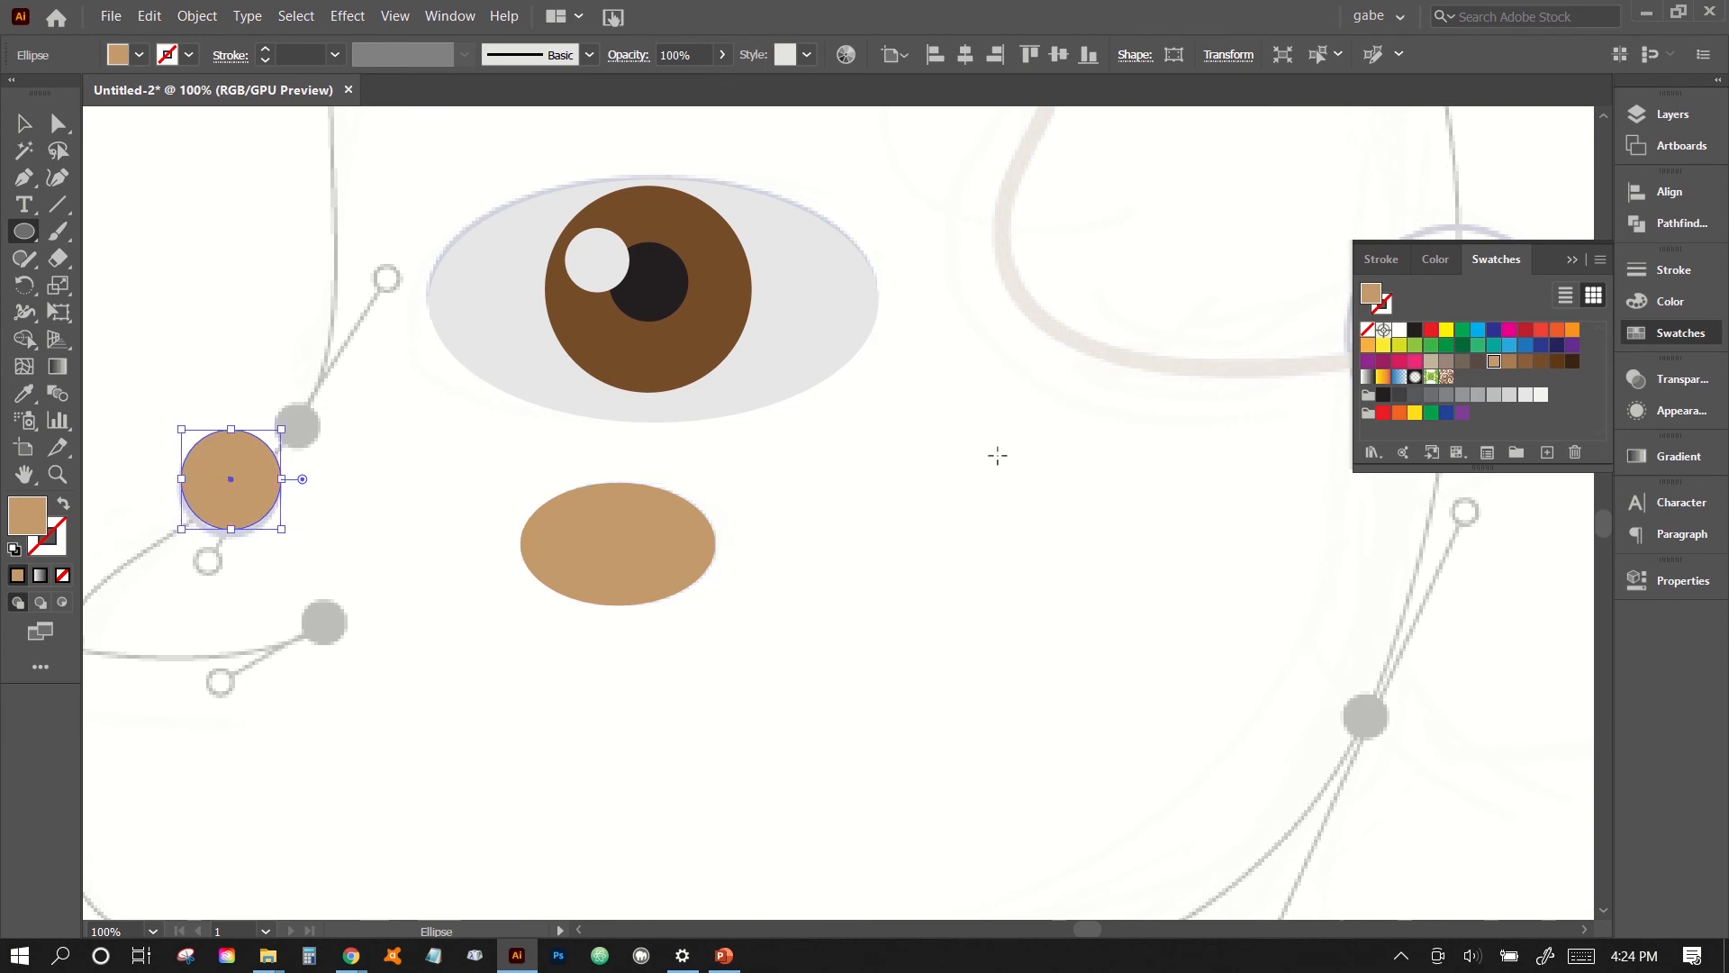
pyautogui.hscroll(5, 996, 456)
pyautogui.moveTo(928, 228); pyautogui.dragTo(1139, 430)
pyautogui.click(25, 126)
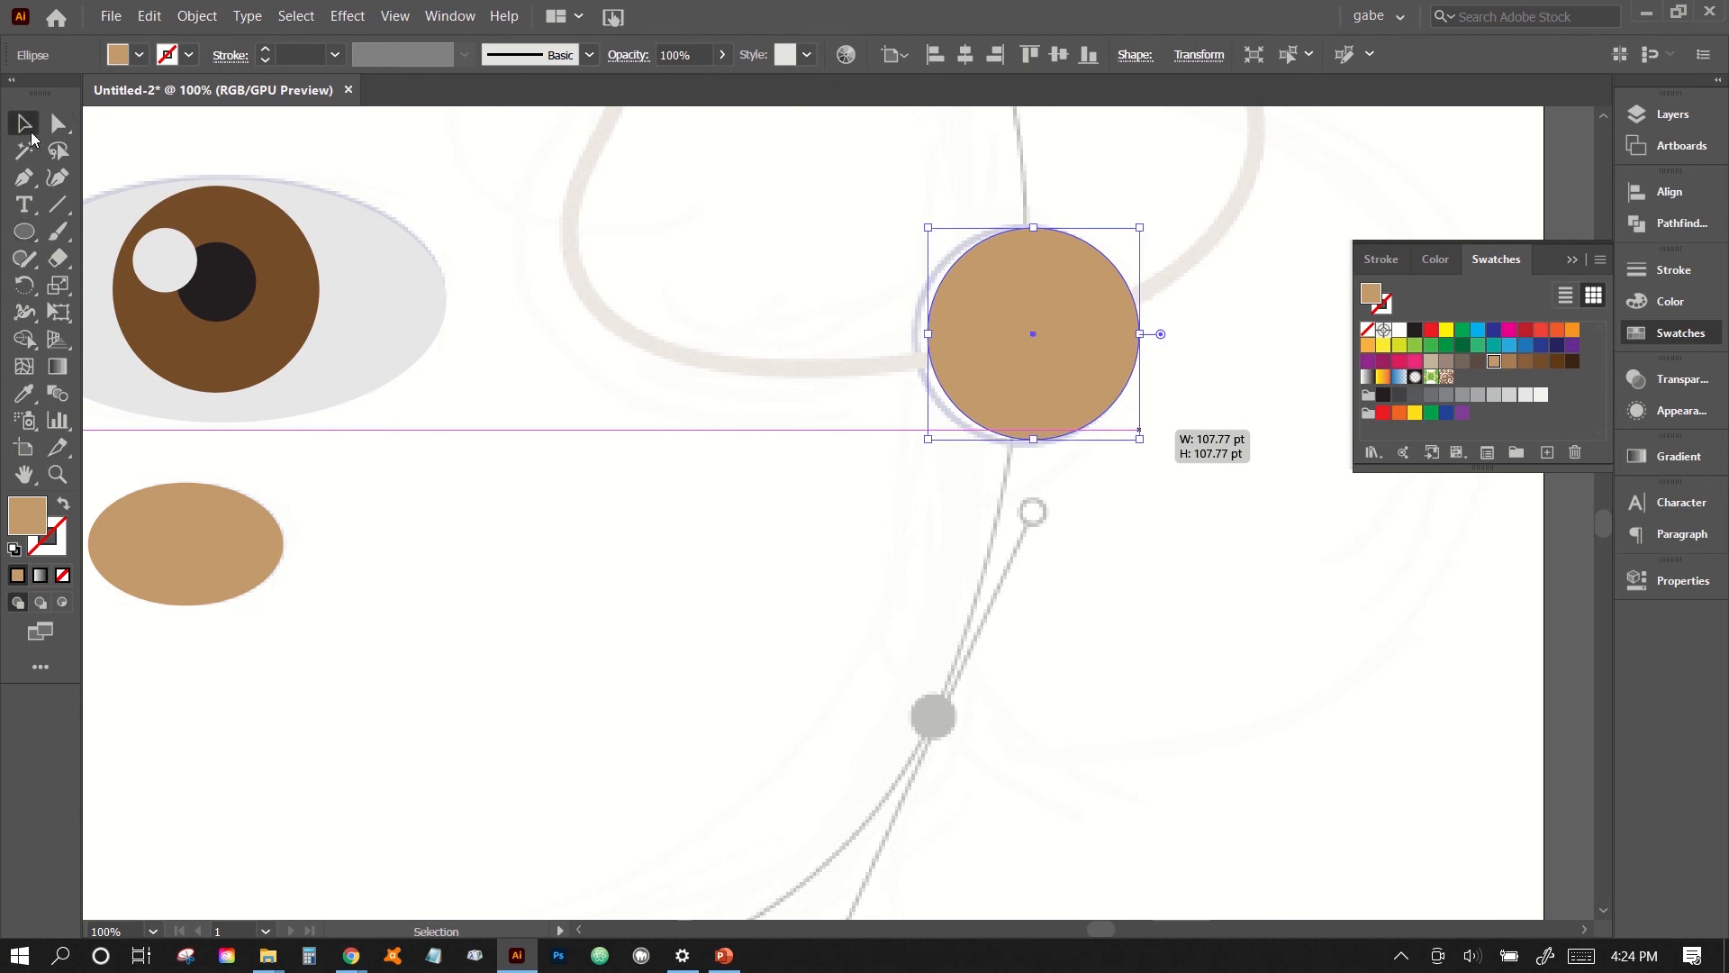
pyautogui.press('Left')
pyautogui.press('Left')
pyautogui.press('Left')
pyautogui.press('Left')
pyautogui.press('Left')
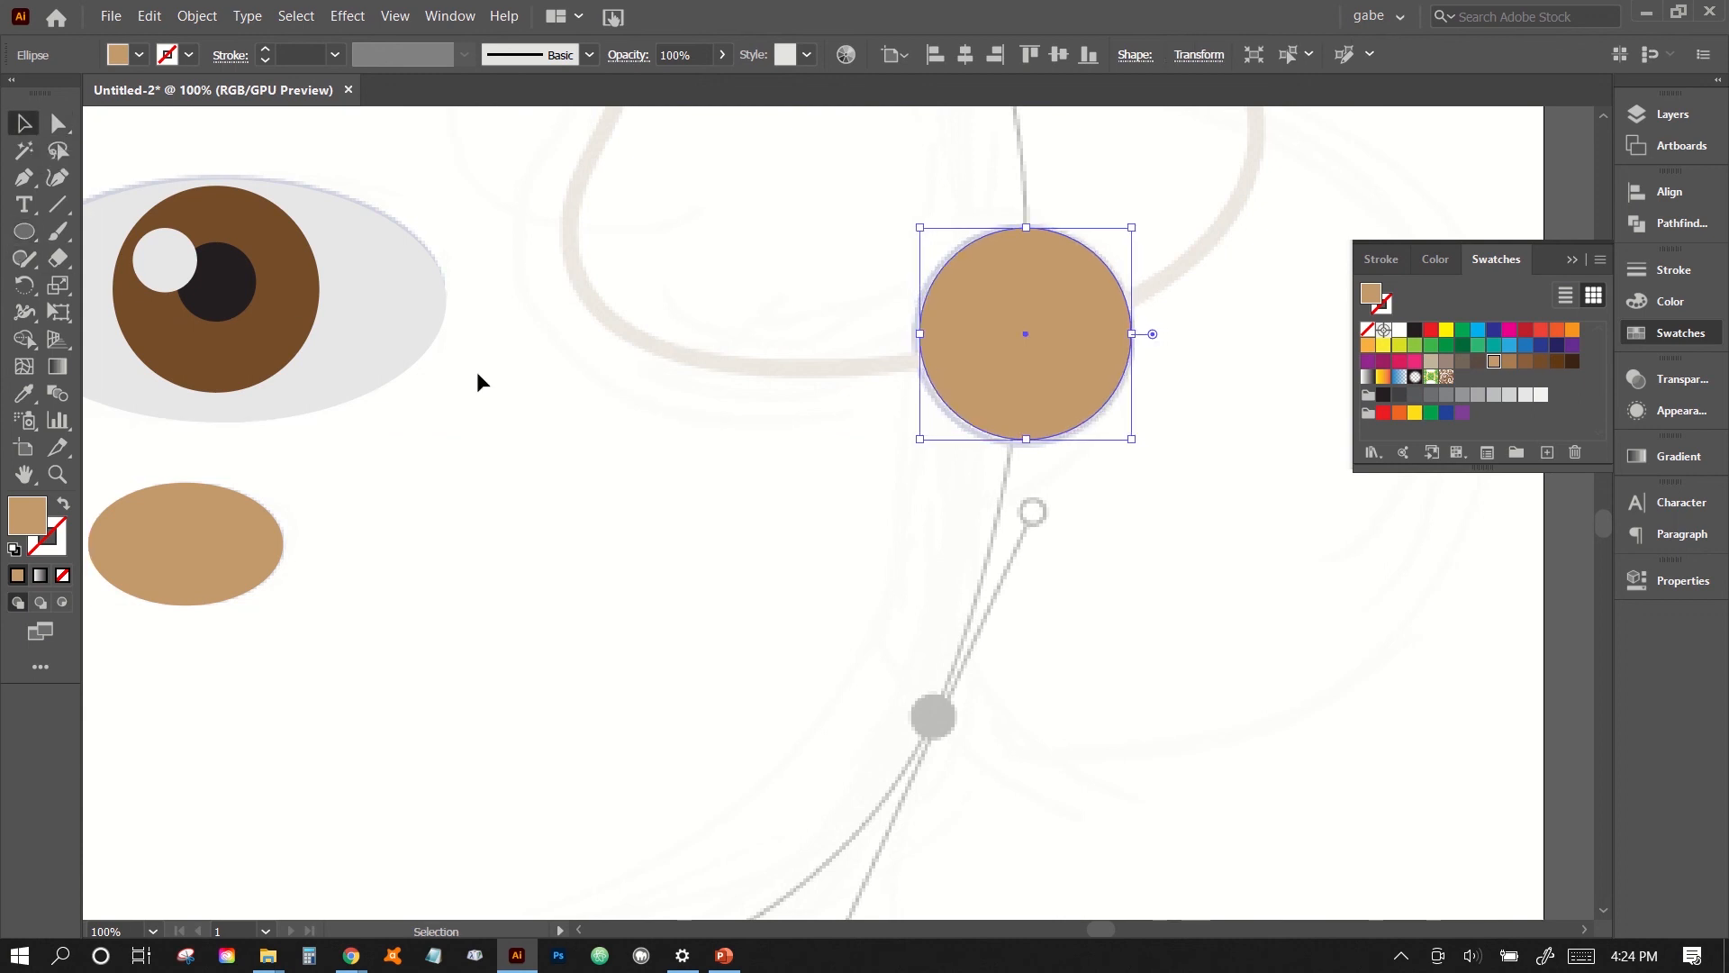
pyautogui.click(542, 404)
# - Activate the Pen tool for tracing the face's linework guides
pyautogui.hotkey('ctrl', '-')
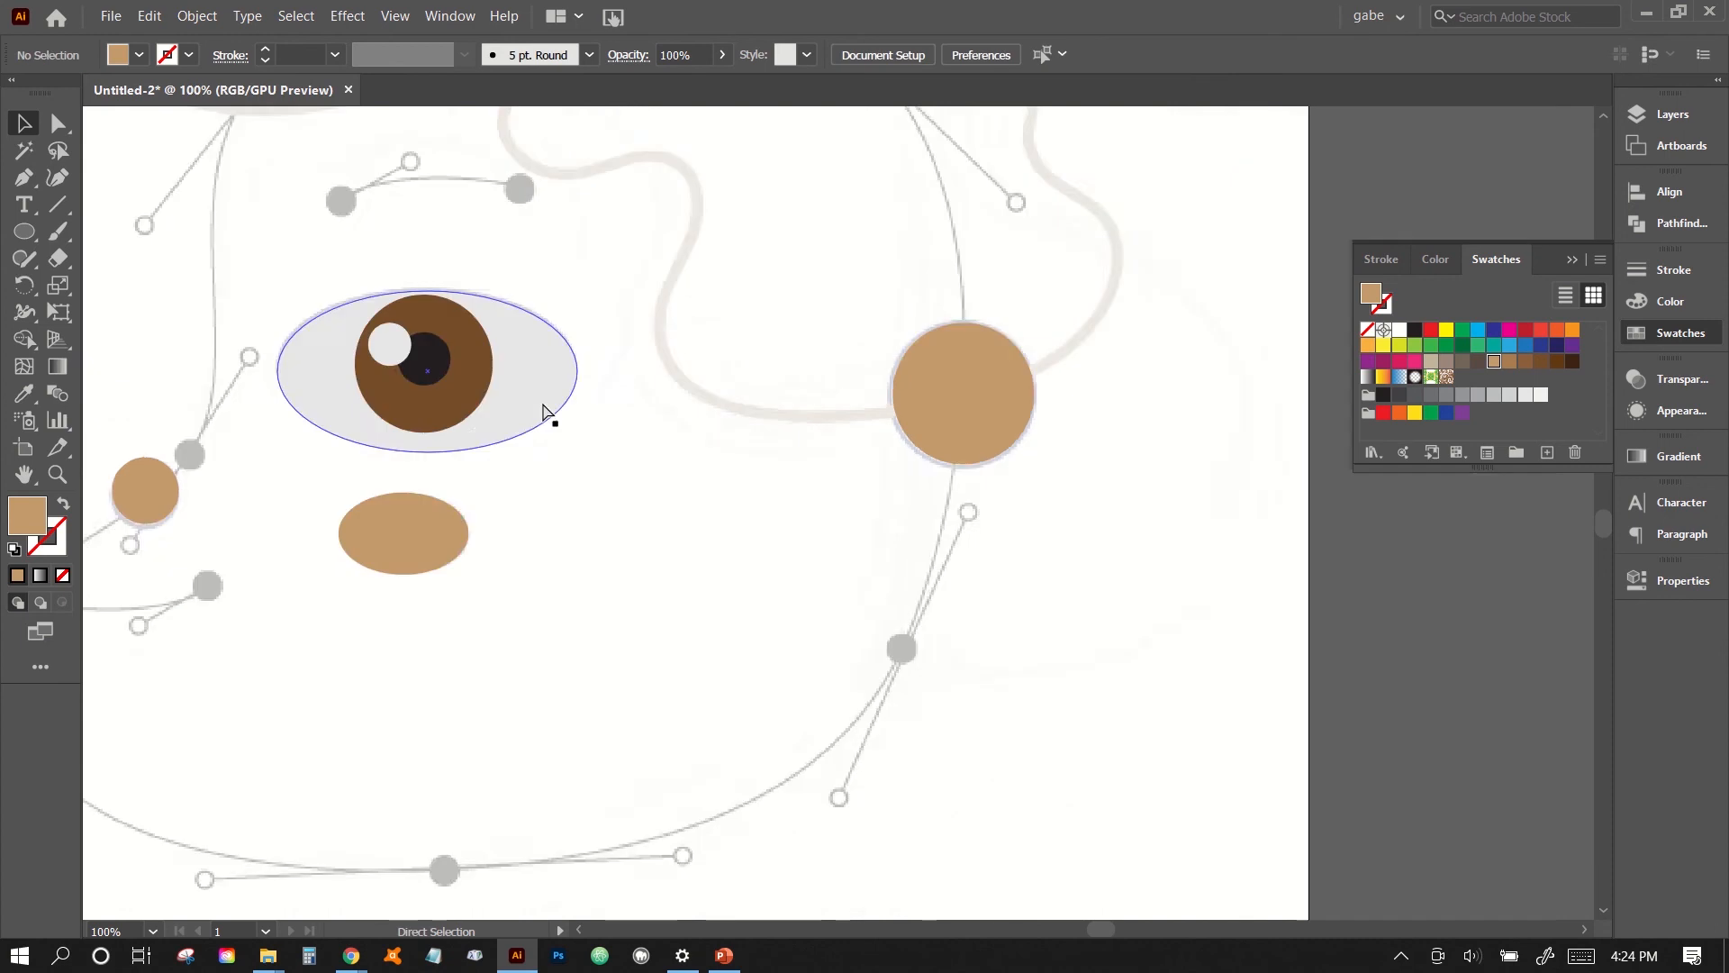
pyautogui.hotkey('ctrl', '-')
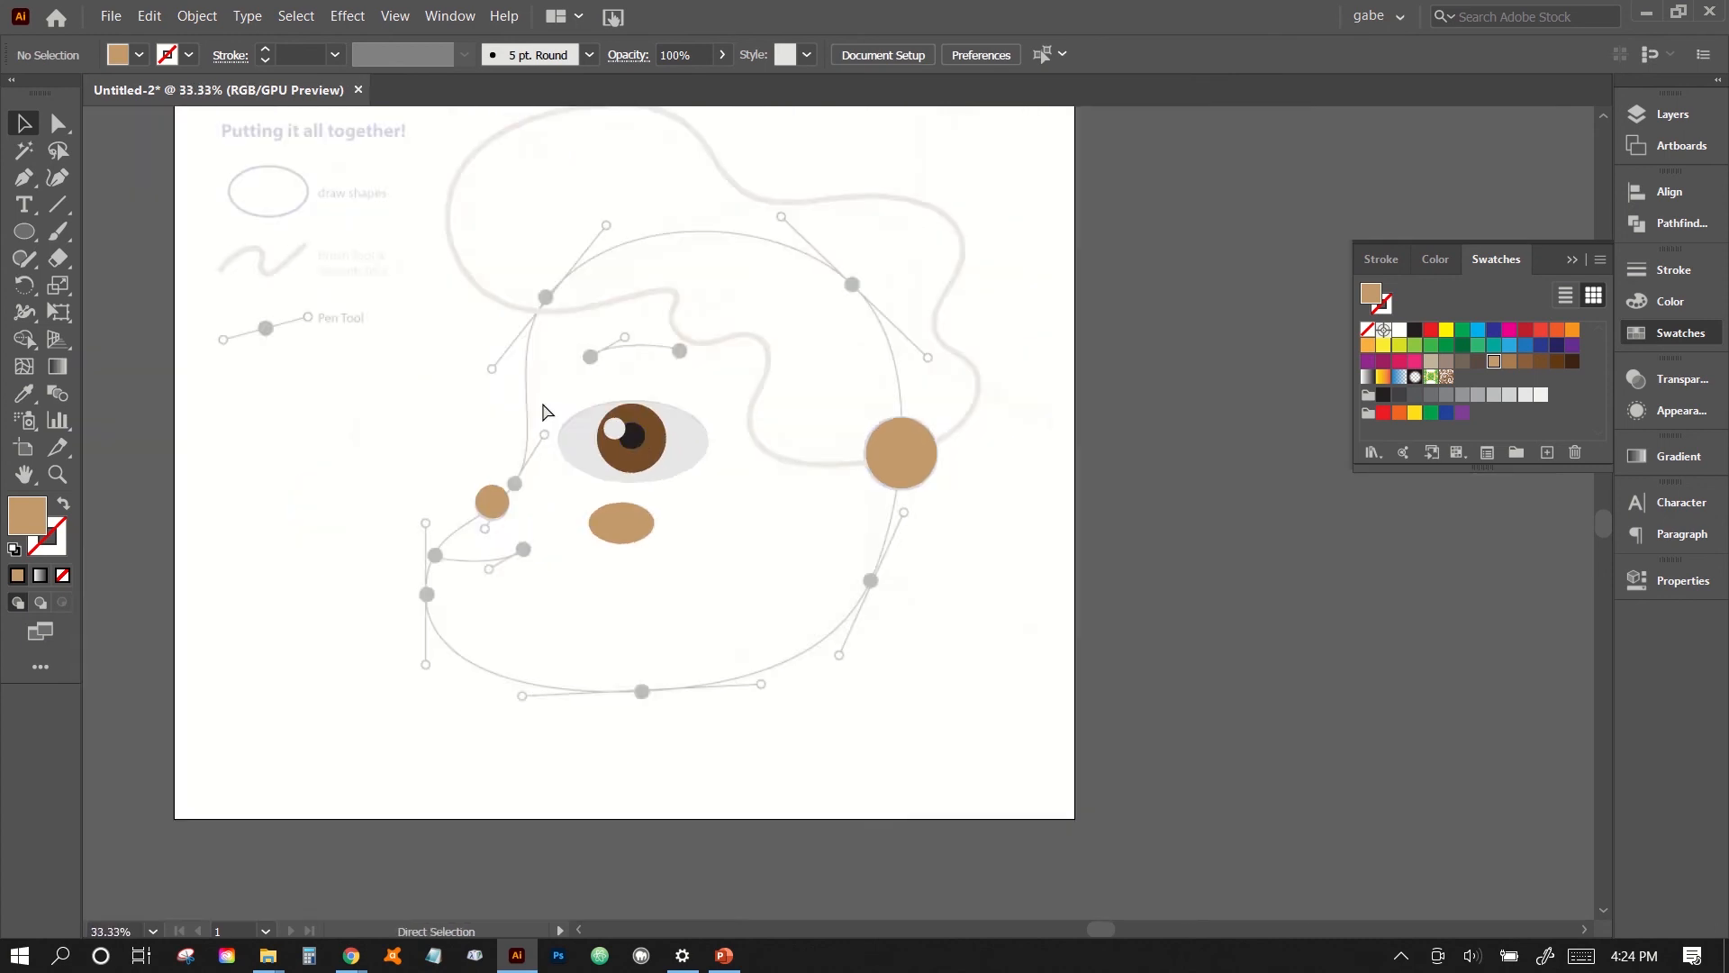
pyautogui.hotkey('ctrl', '+')
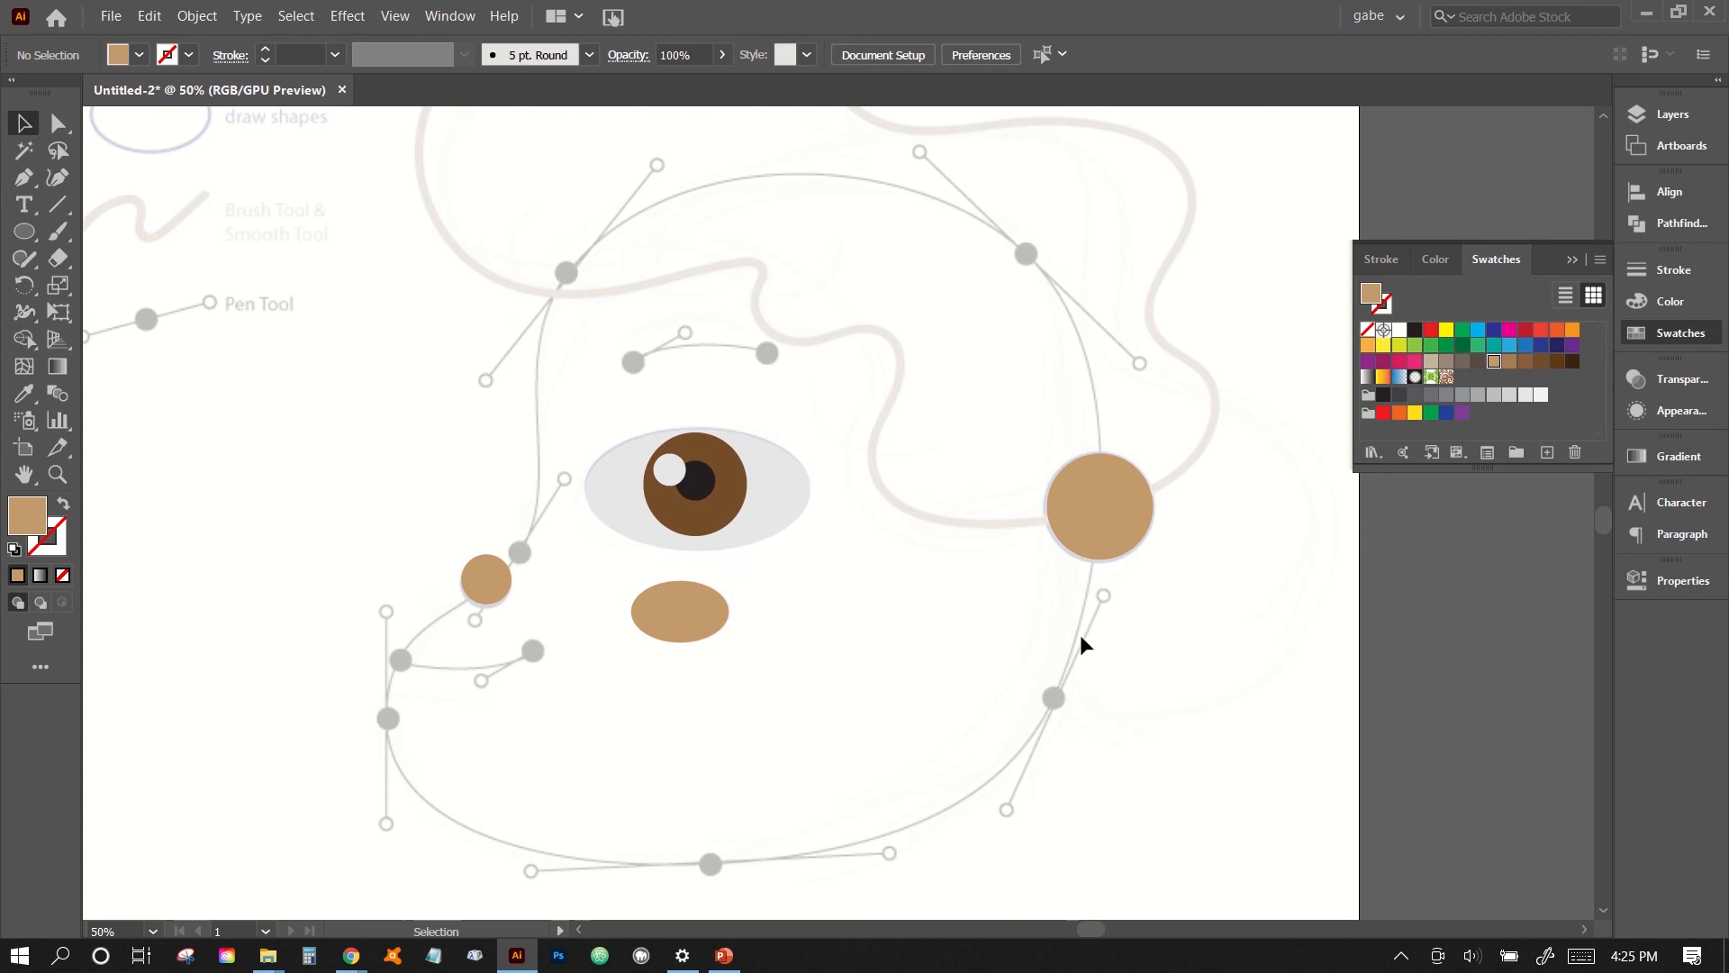
pyautogui.click(31, 190)
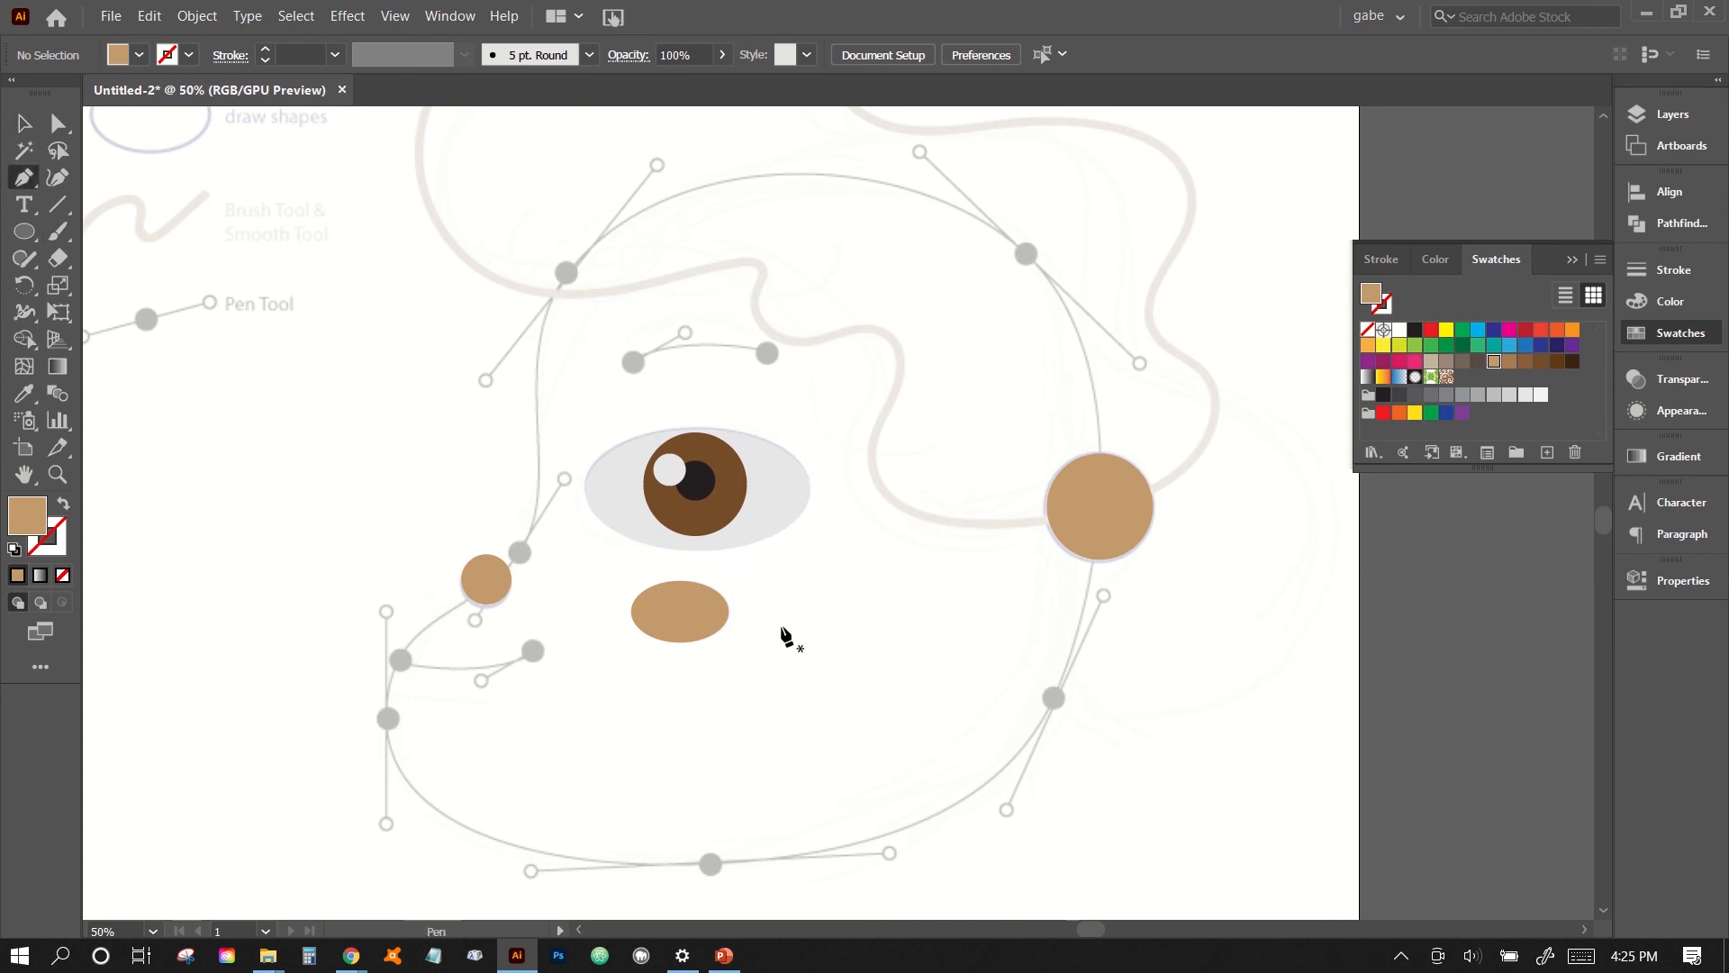
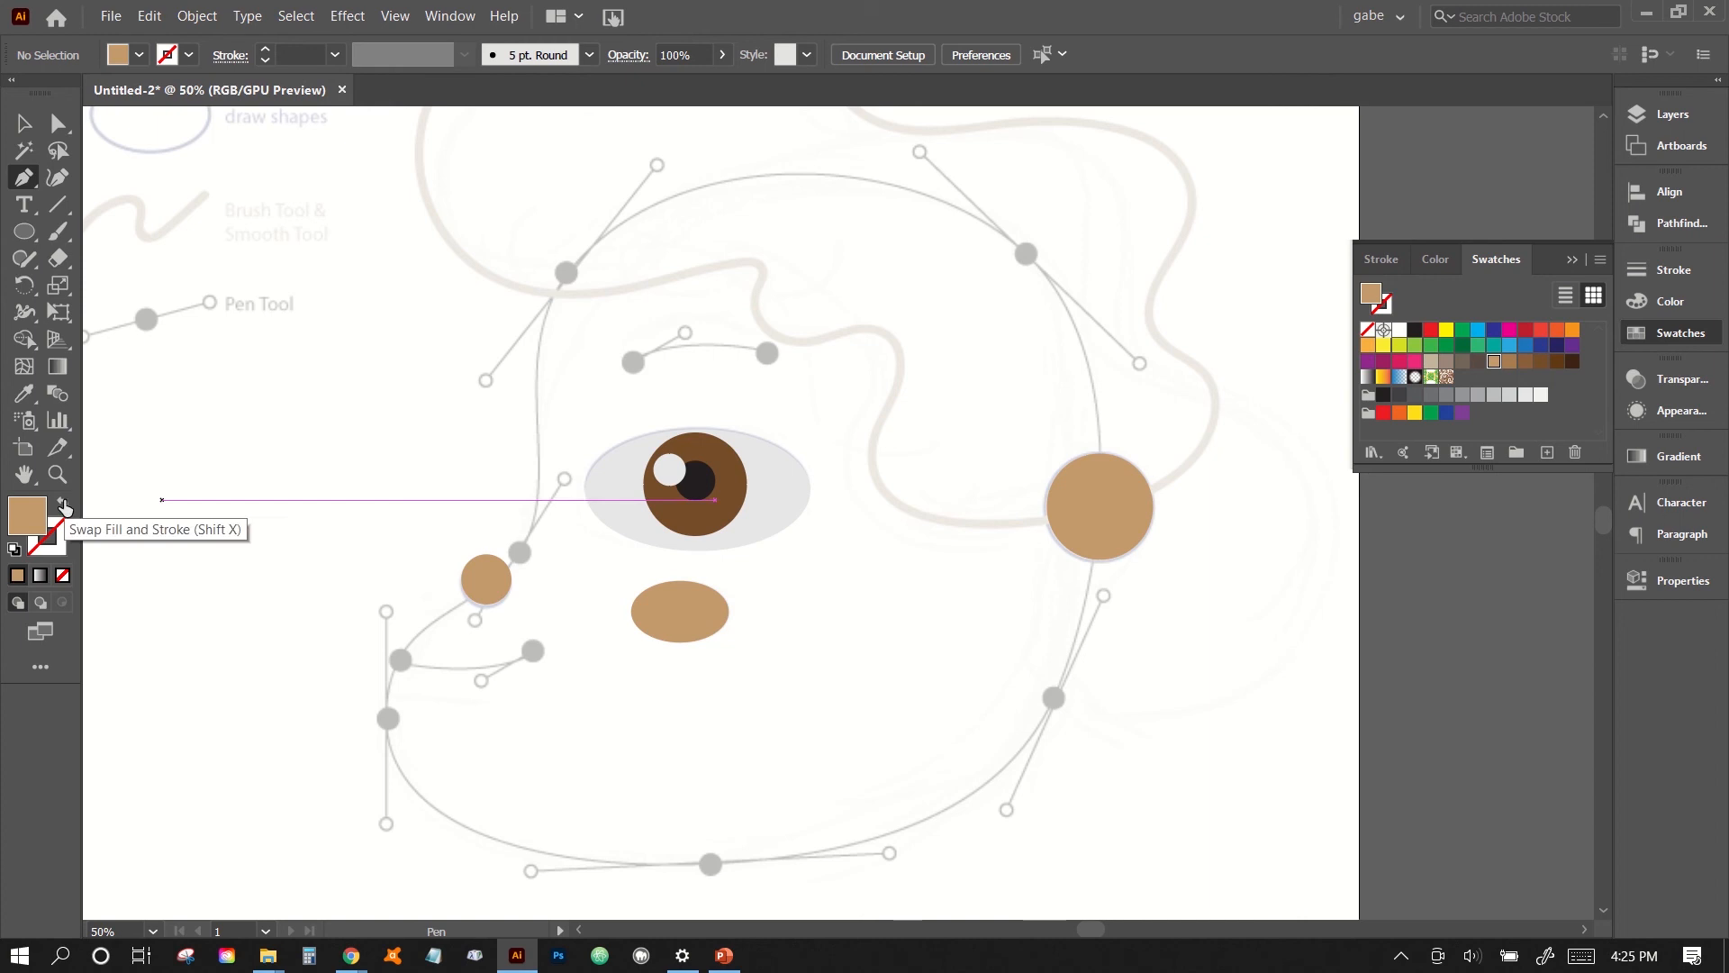
# - Set the drawing colours to no fill and a black stroke
pyautogui.click(63, 577)
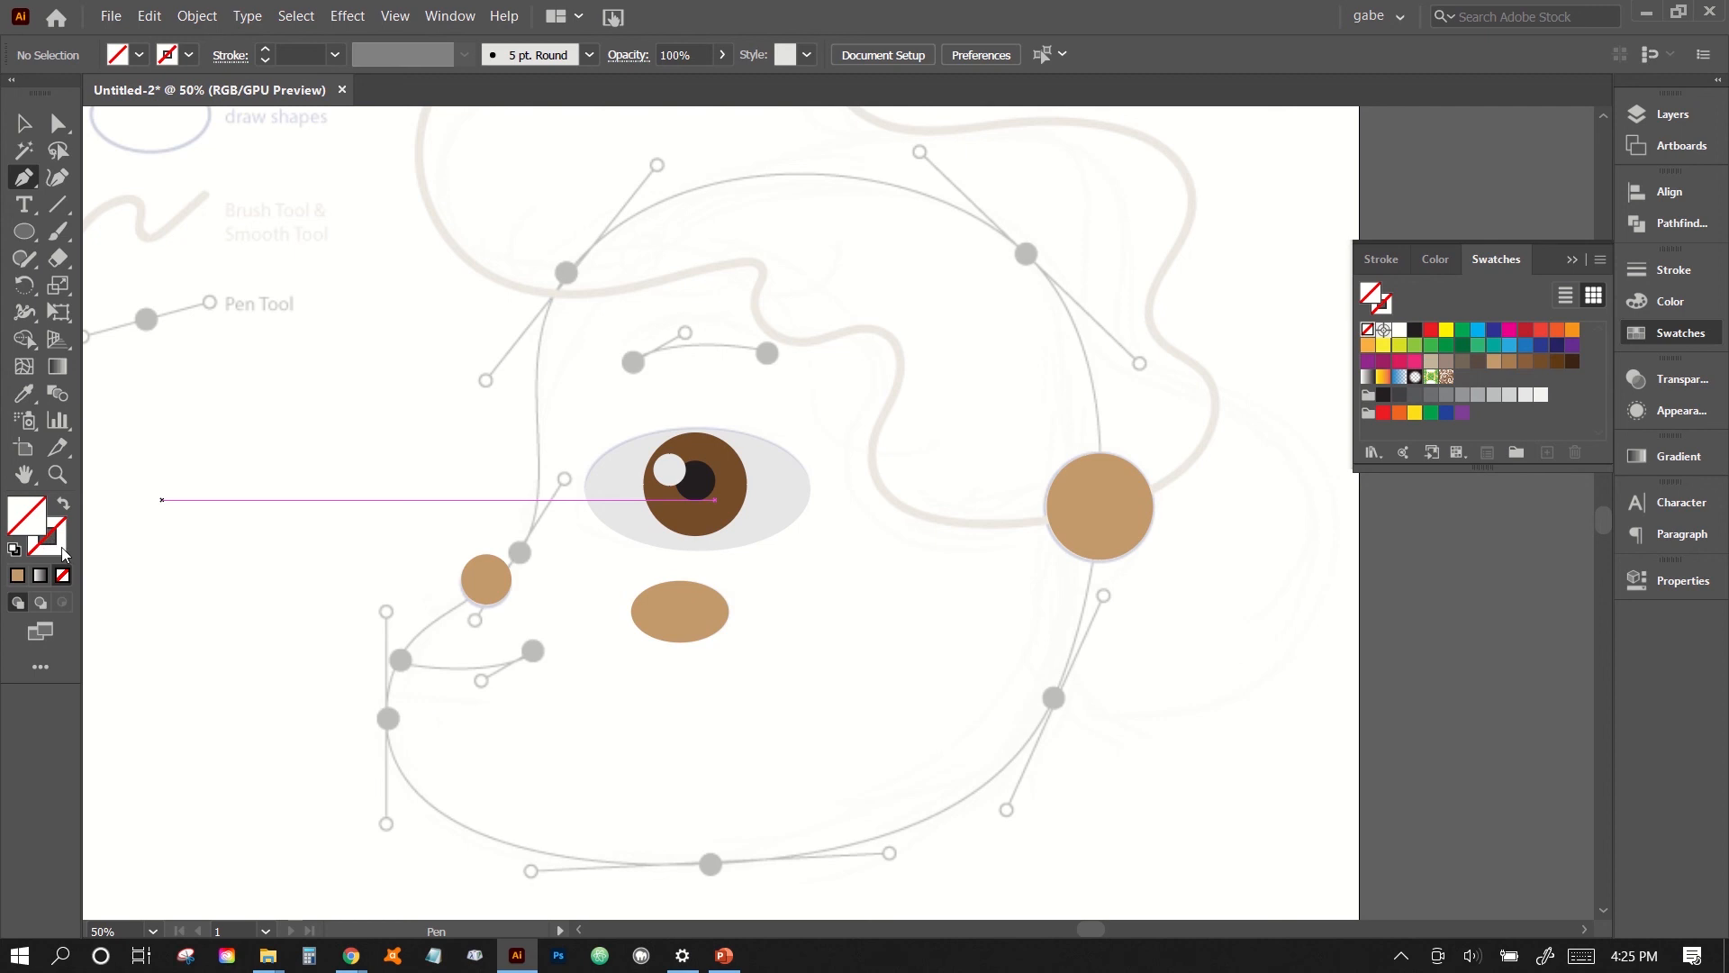
pyautogui.click(56, 544)
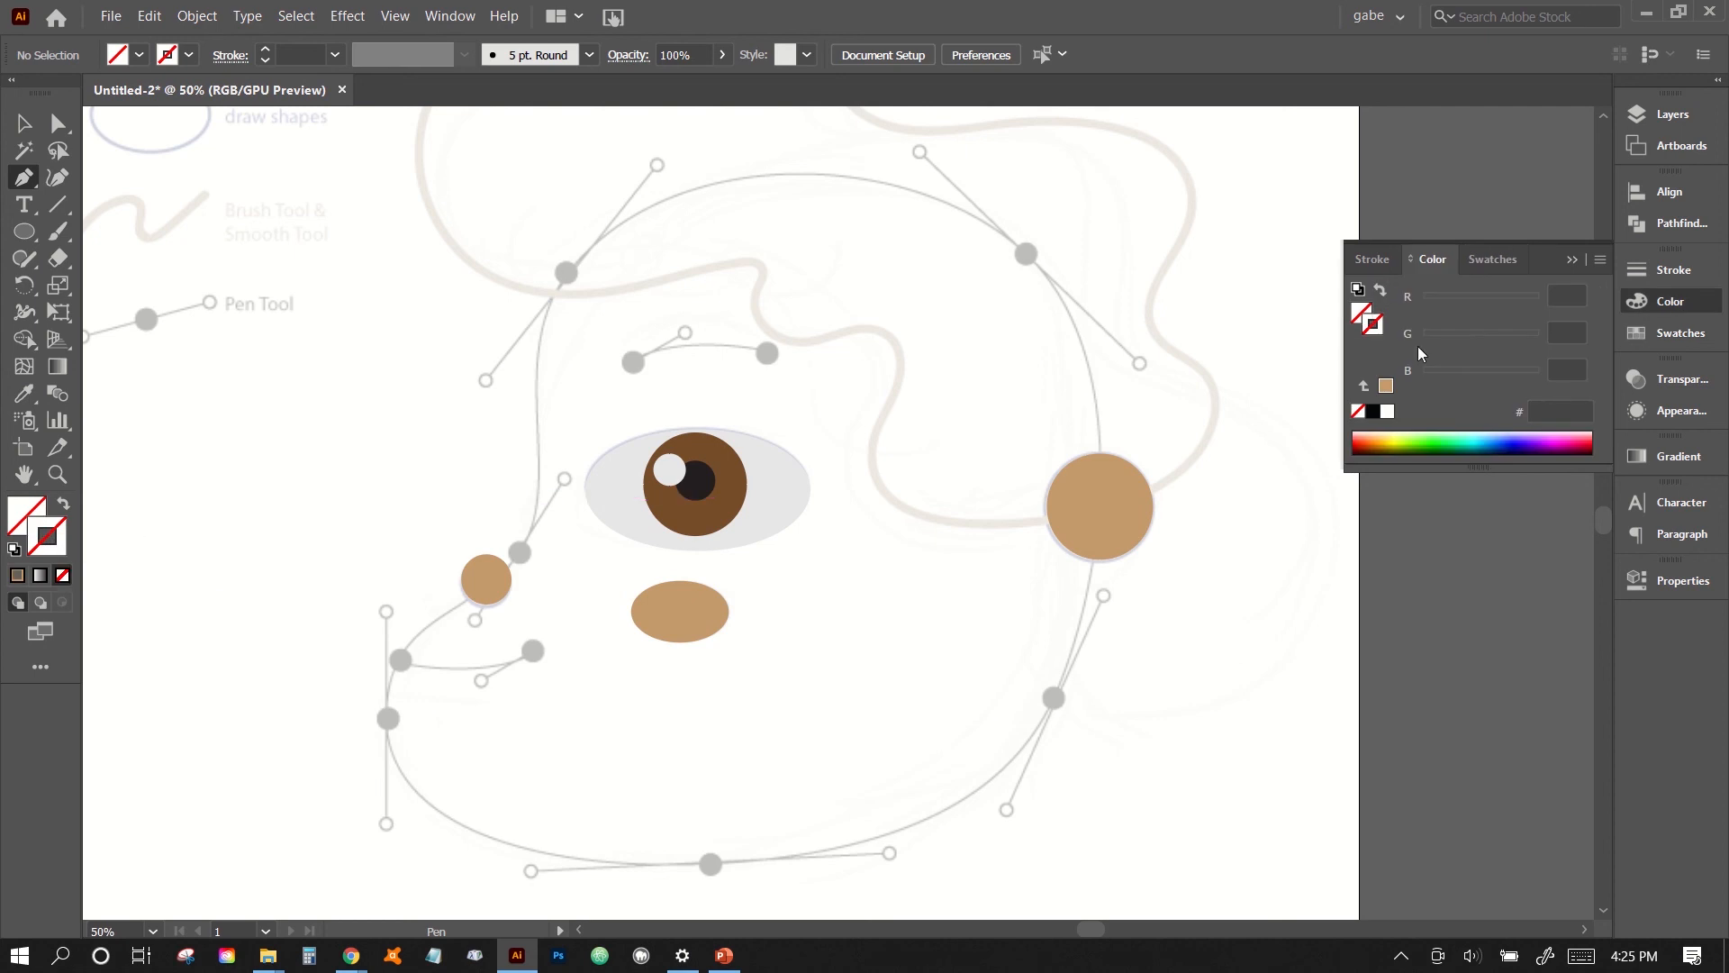
pyautogui.click(1375, 415)
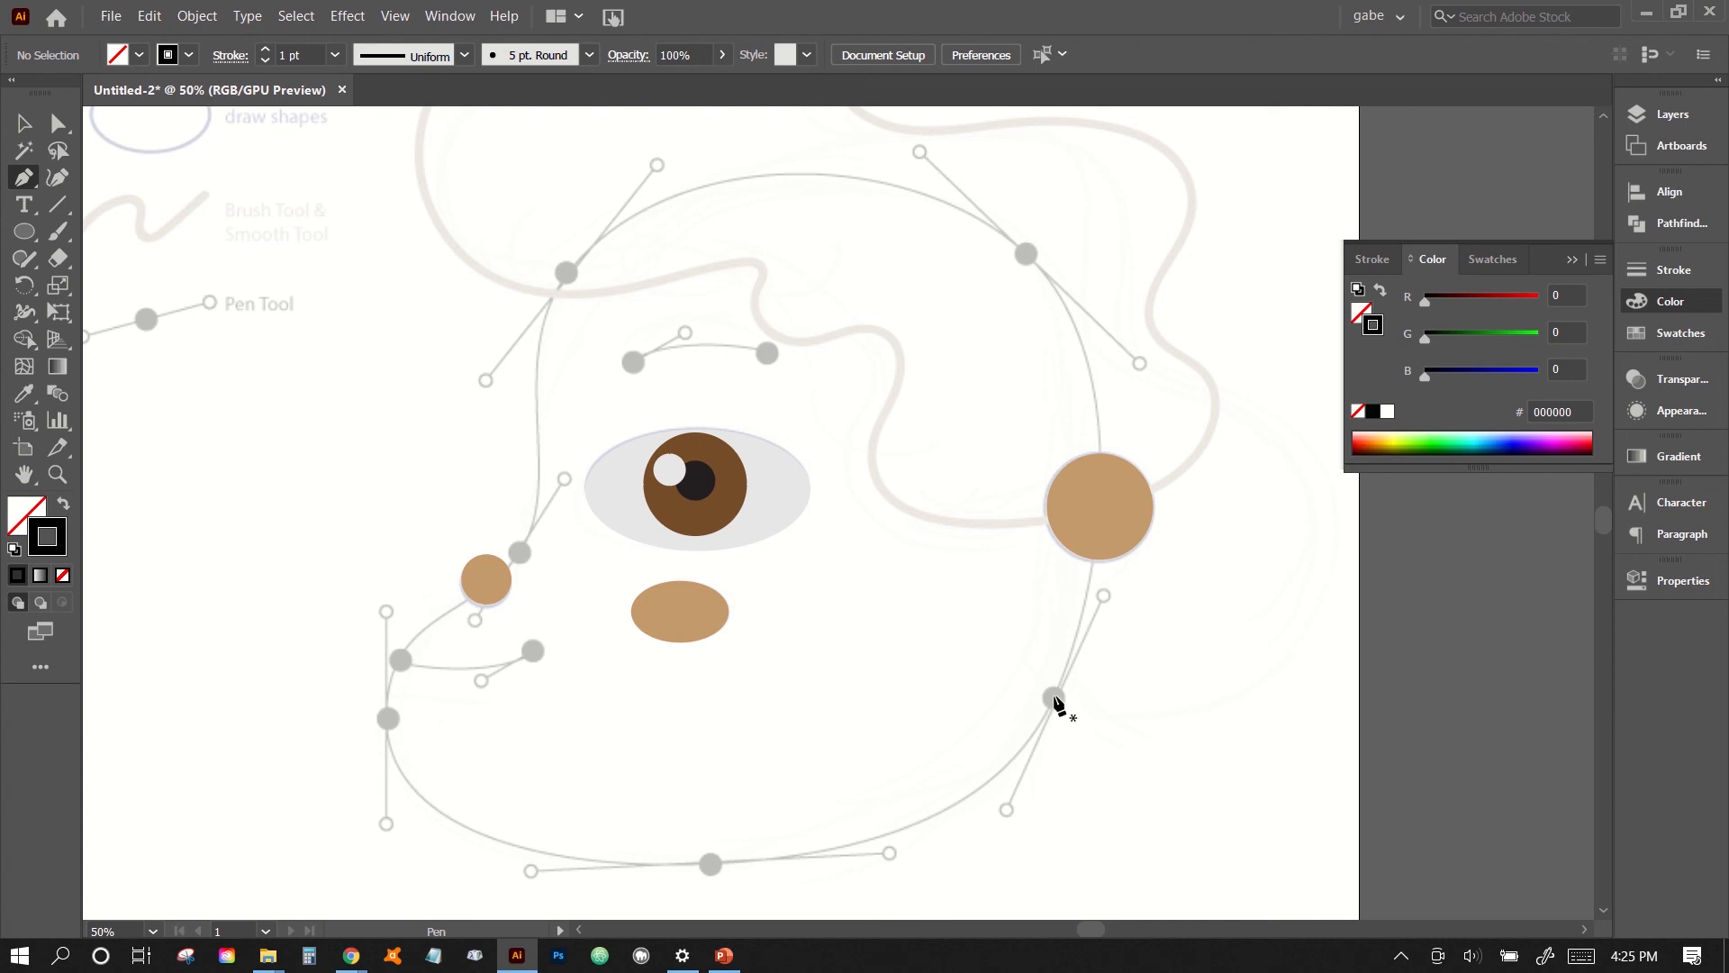
# - Trace the face outline with the Pen tool from the jaw anchor below the ear, over the head, to the anchor above the nose
pyautogui.moveTo(1055, 698); pyautogui.dragTo(1105, 592)
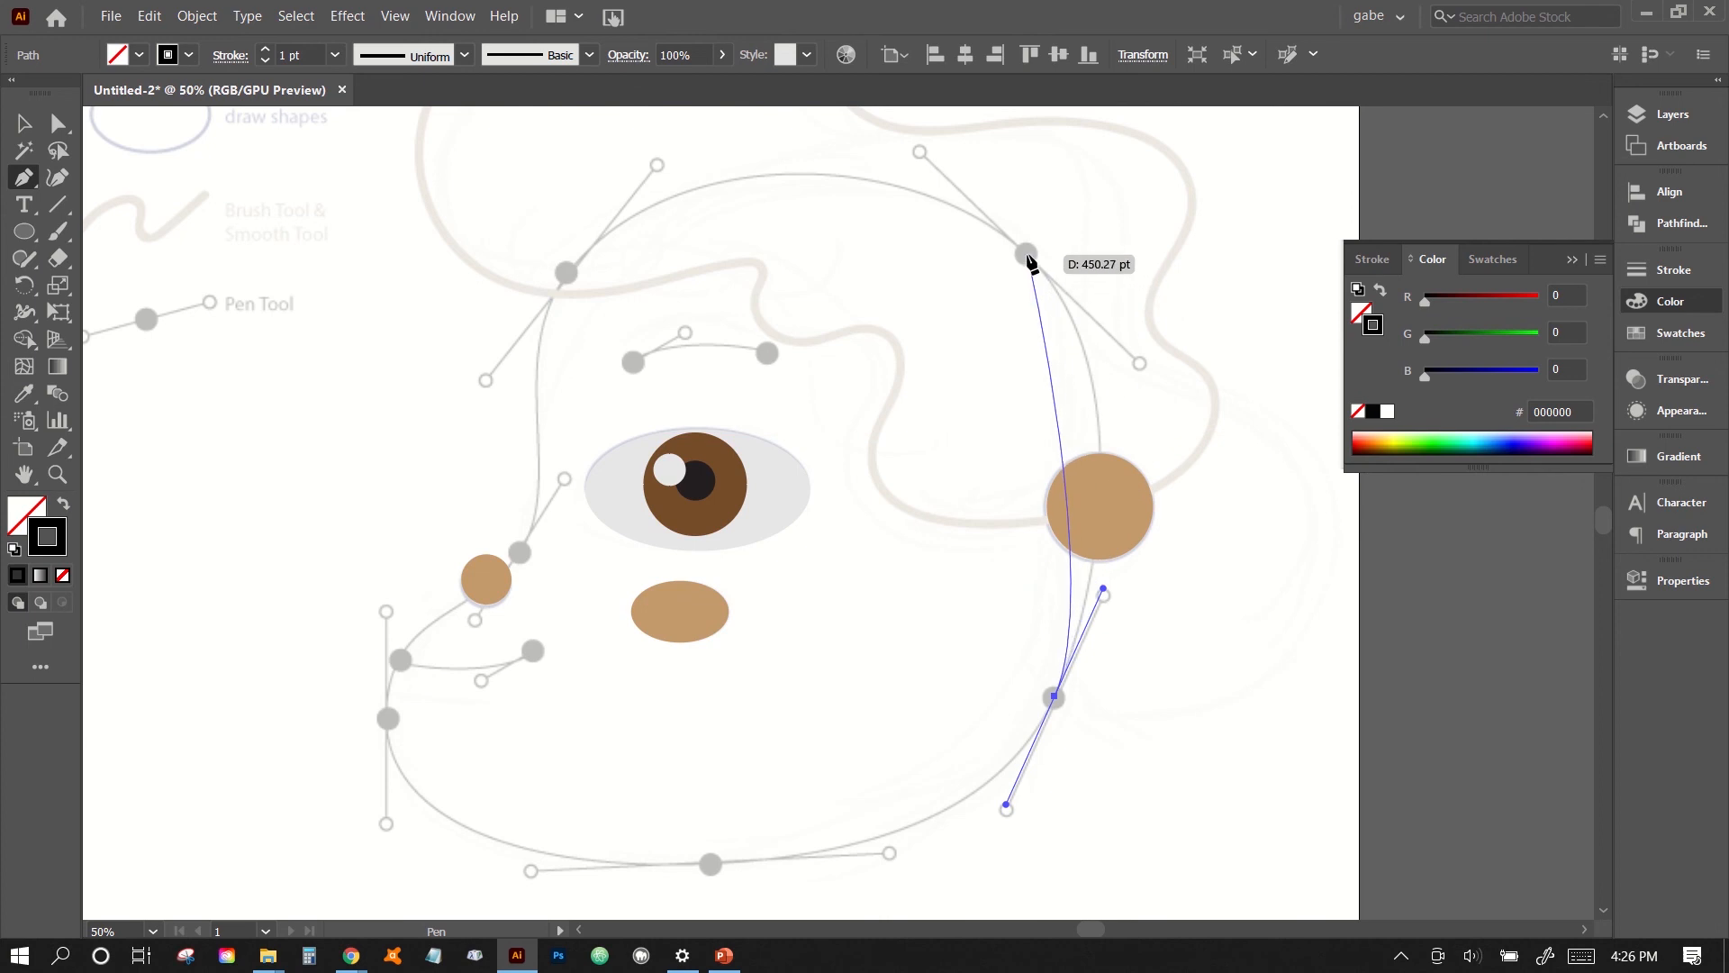
pyautogui.moveTo(1028, 256); pyautogui.dragTo(919, 151)
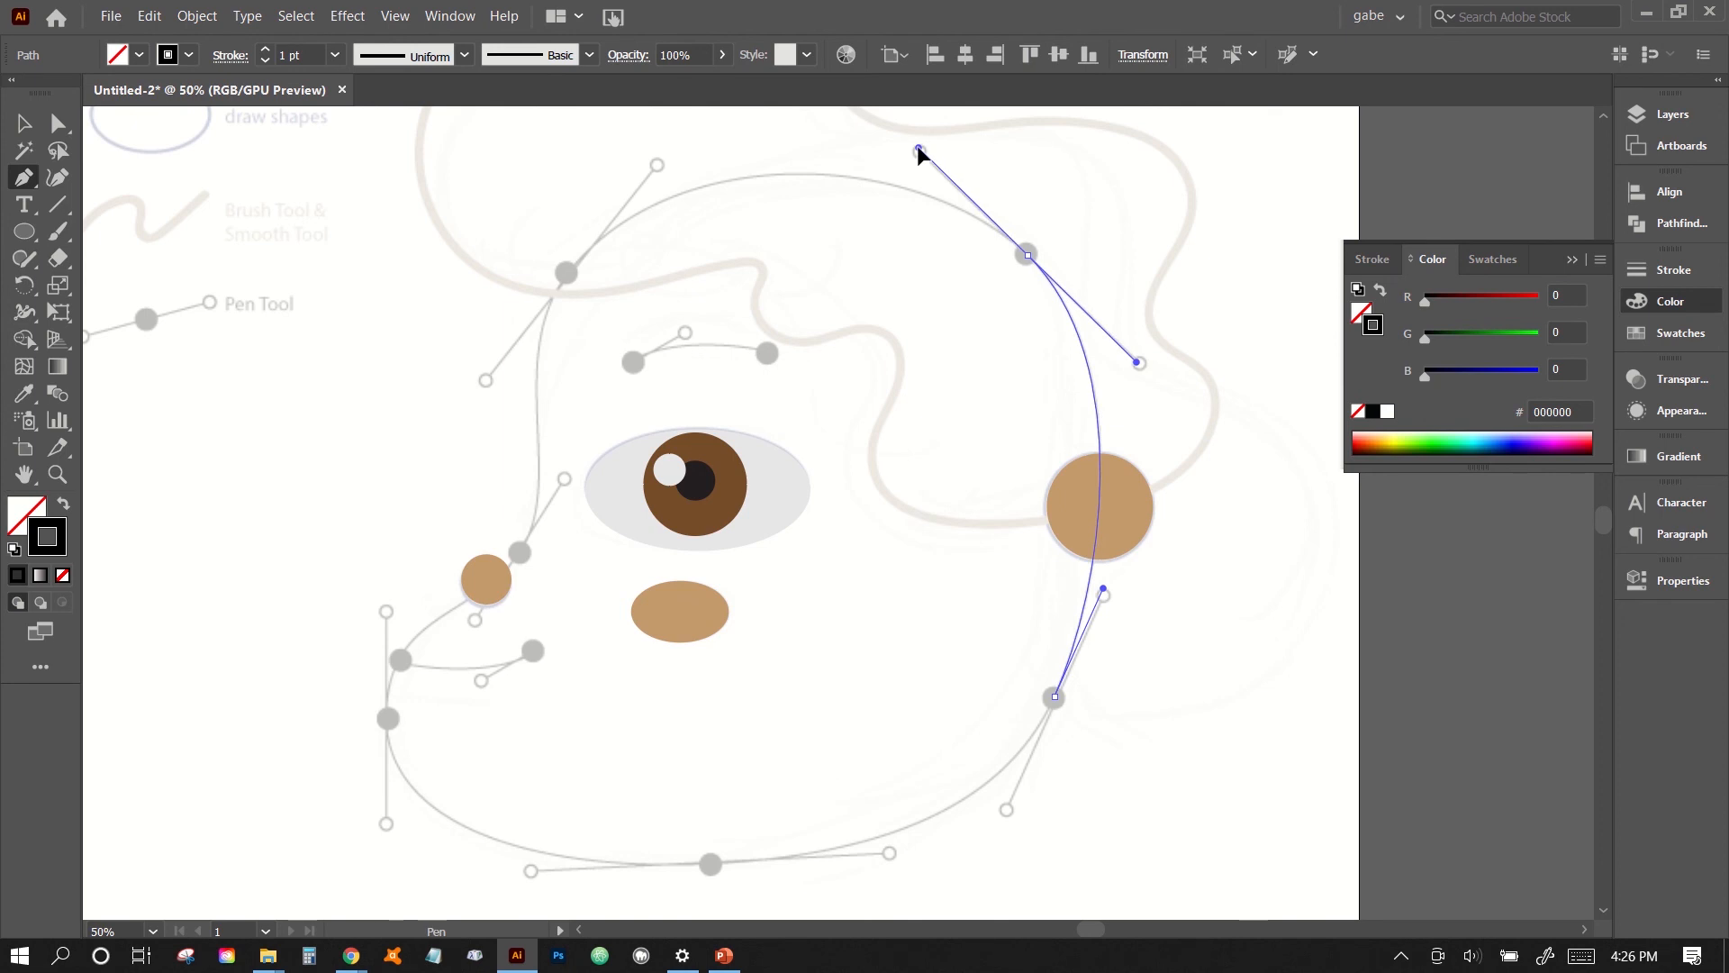
pyautogui.moveTo(919, 148); pyautogui.dragTo(918, 147)
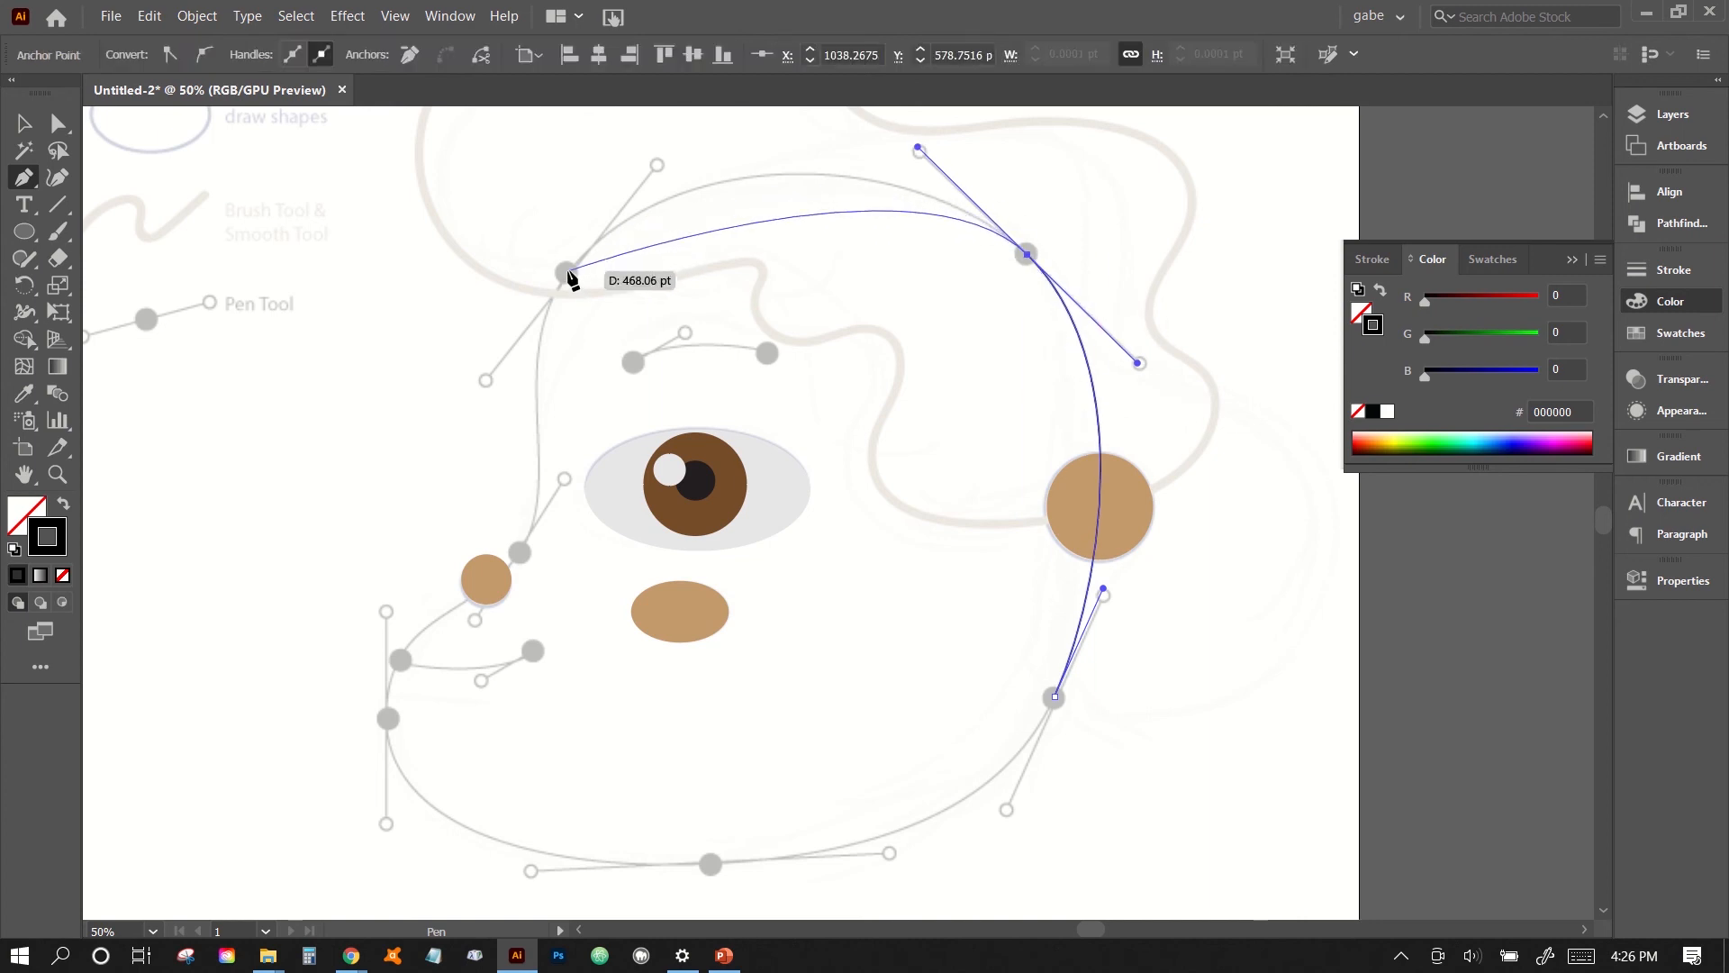
pyautogui.moveTo(568, 272); pyautogui.dragTo(486, 373)
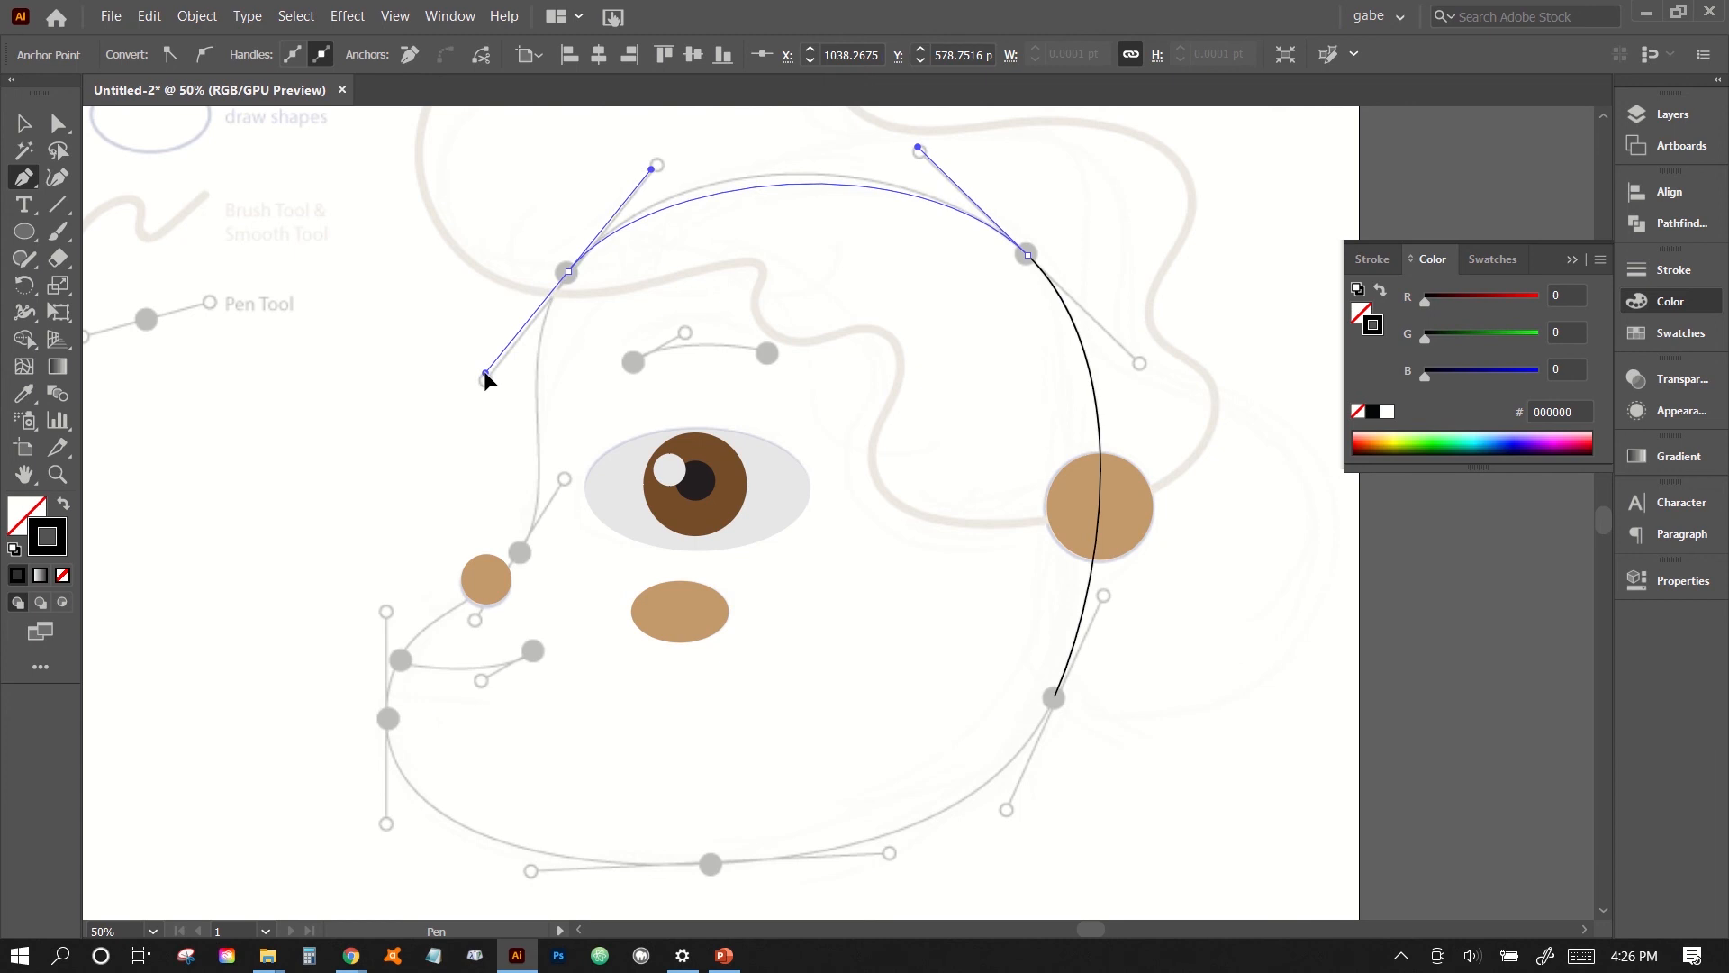
pyautogui.moveTo(486, 373); pyautogui.dragTo(486, 394)
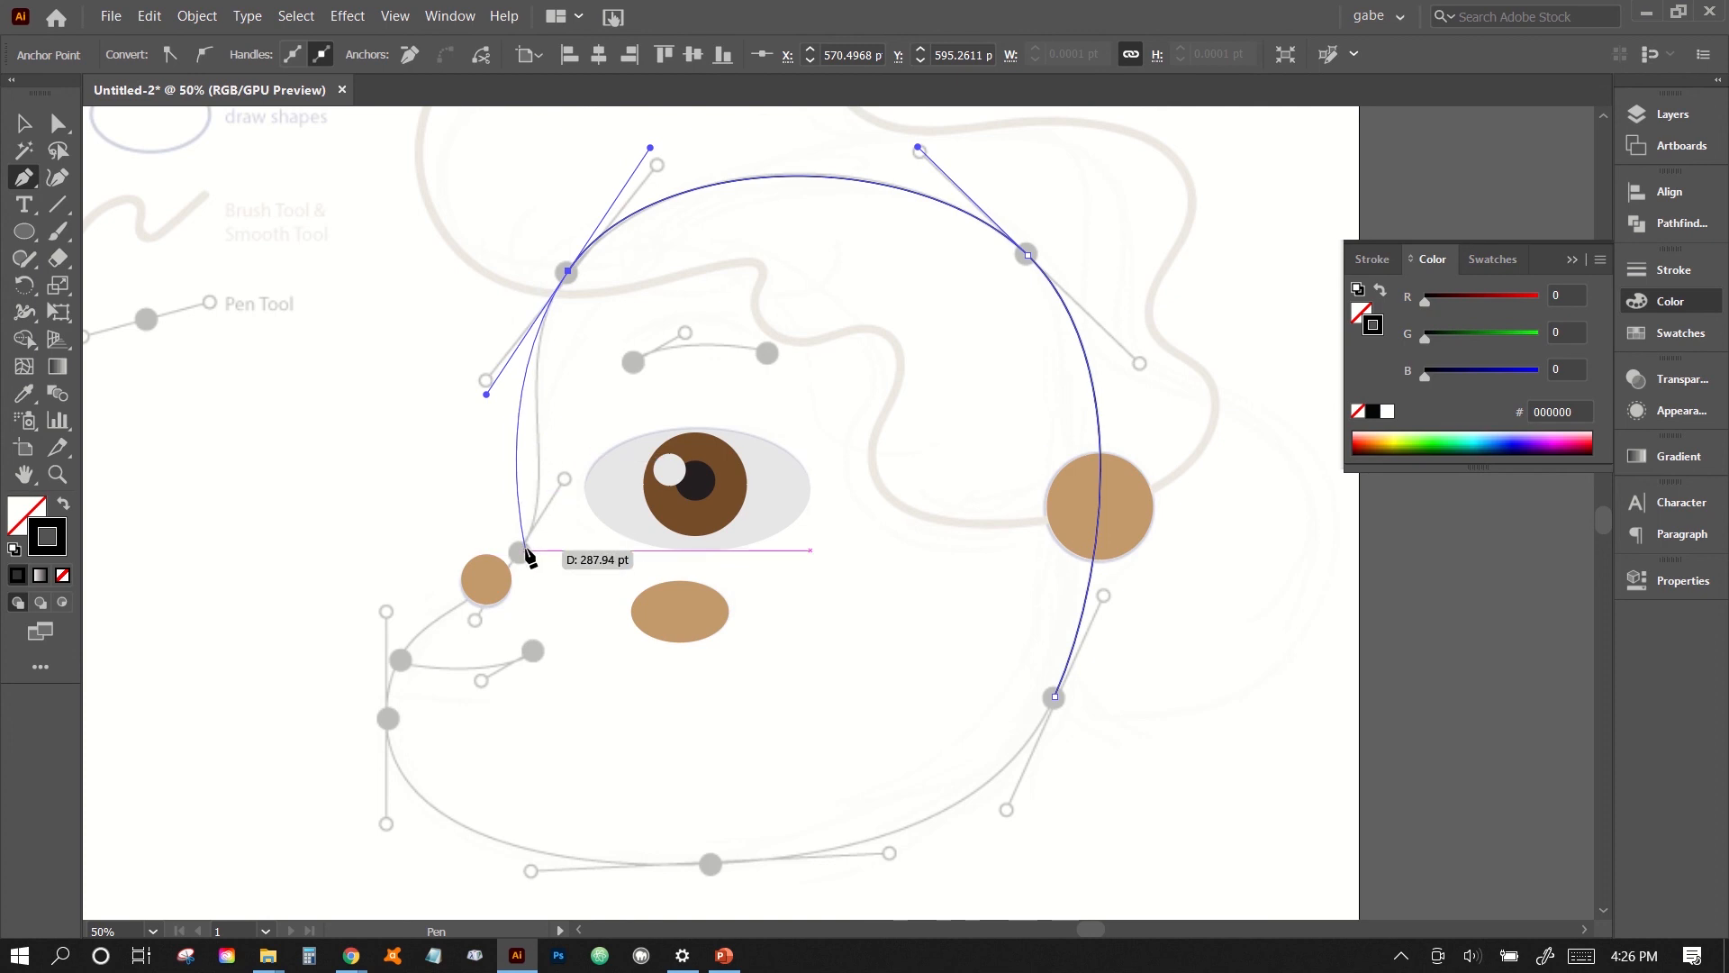
pyautogui.moveTo(524, 553); pyautogui.dragTo(466, 637)
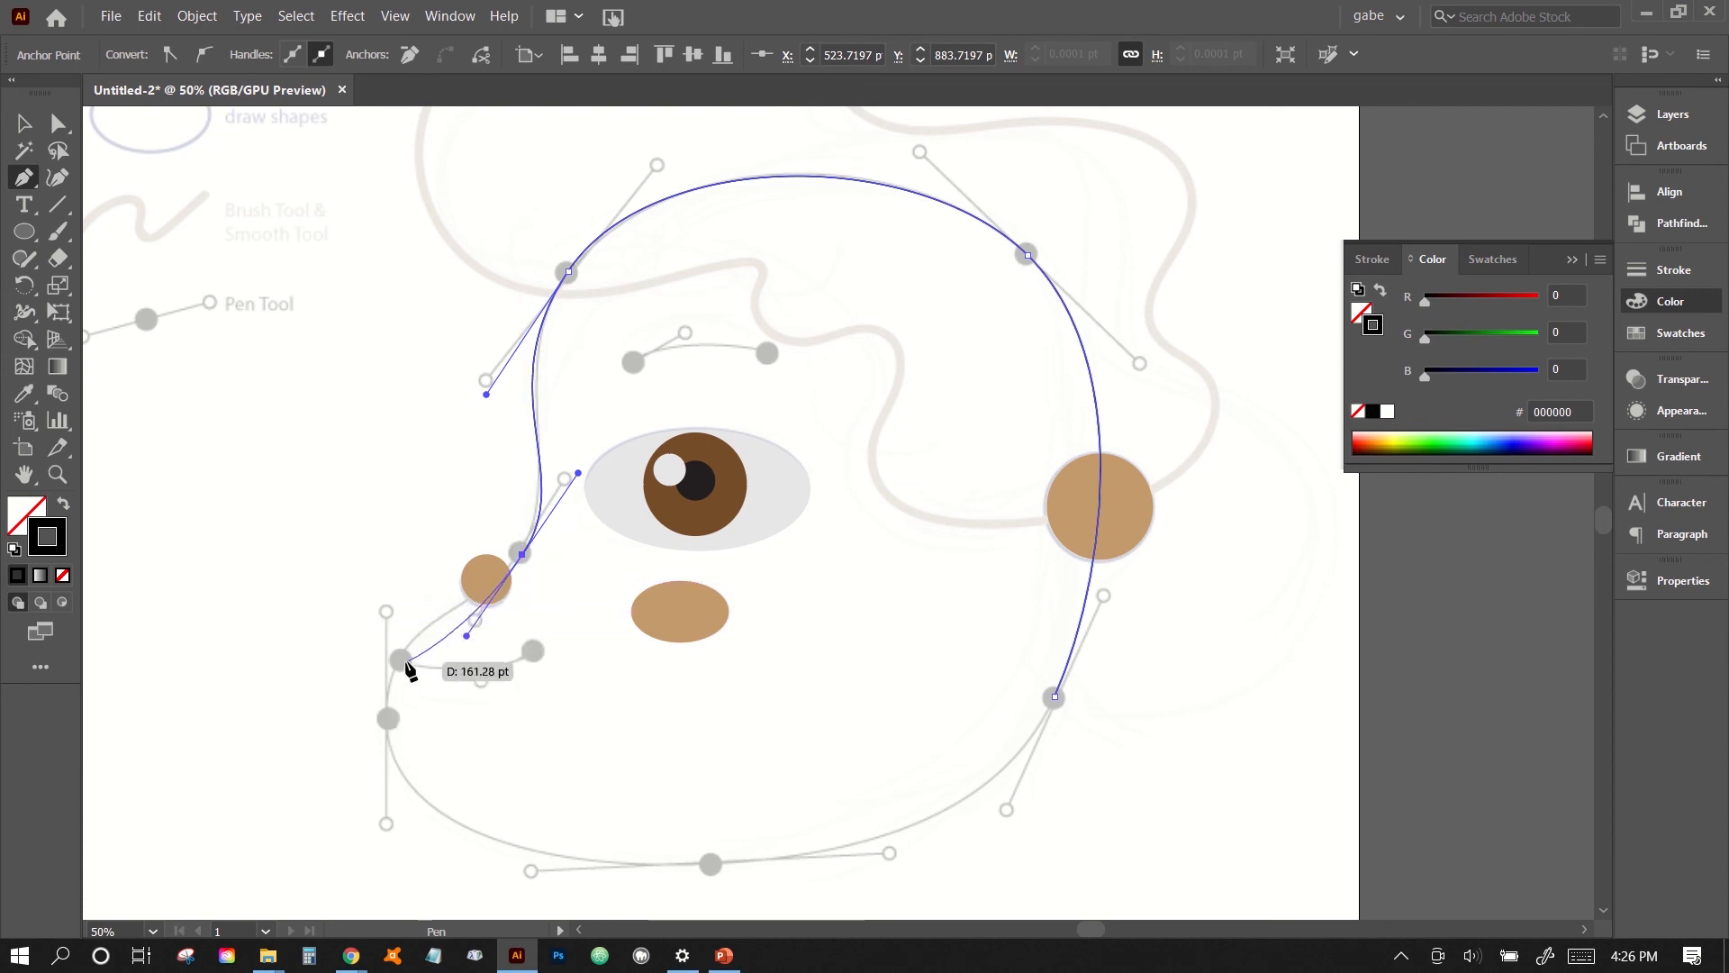
# - Continue the face outline through the mouth and chin anchors and close it with a smooth curve at the starting jaw anchor
pyautogui.moveTo(388, 720); pyautogui.dragTo(387, 830)
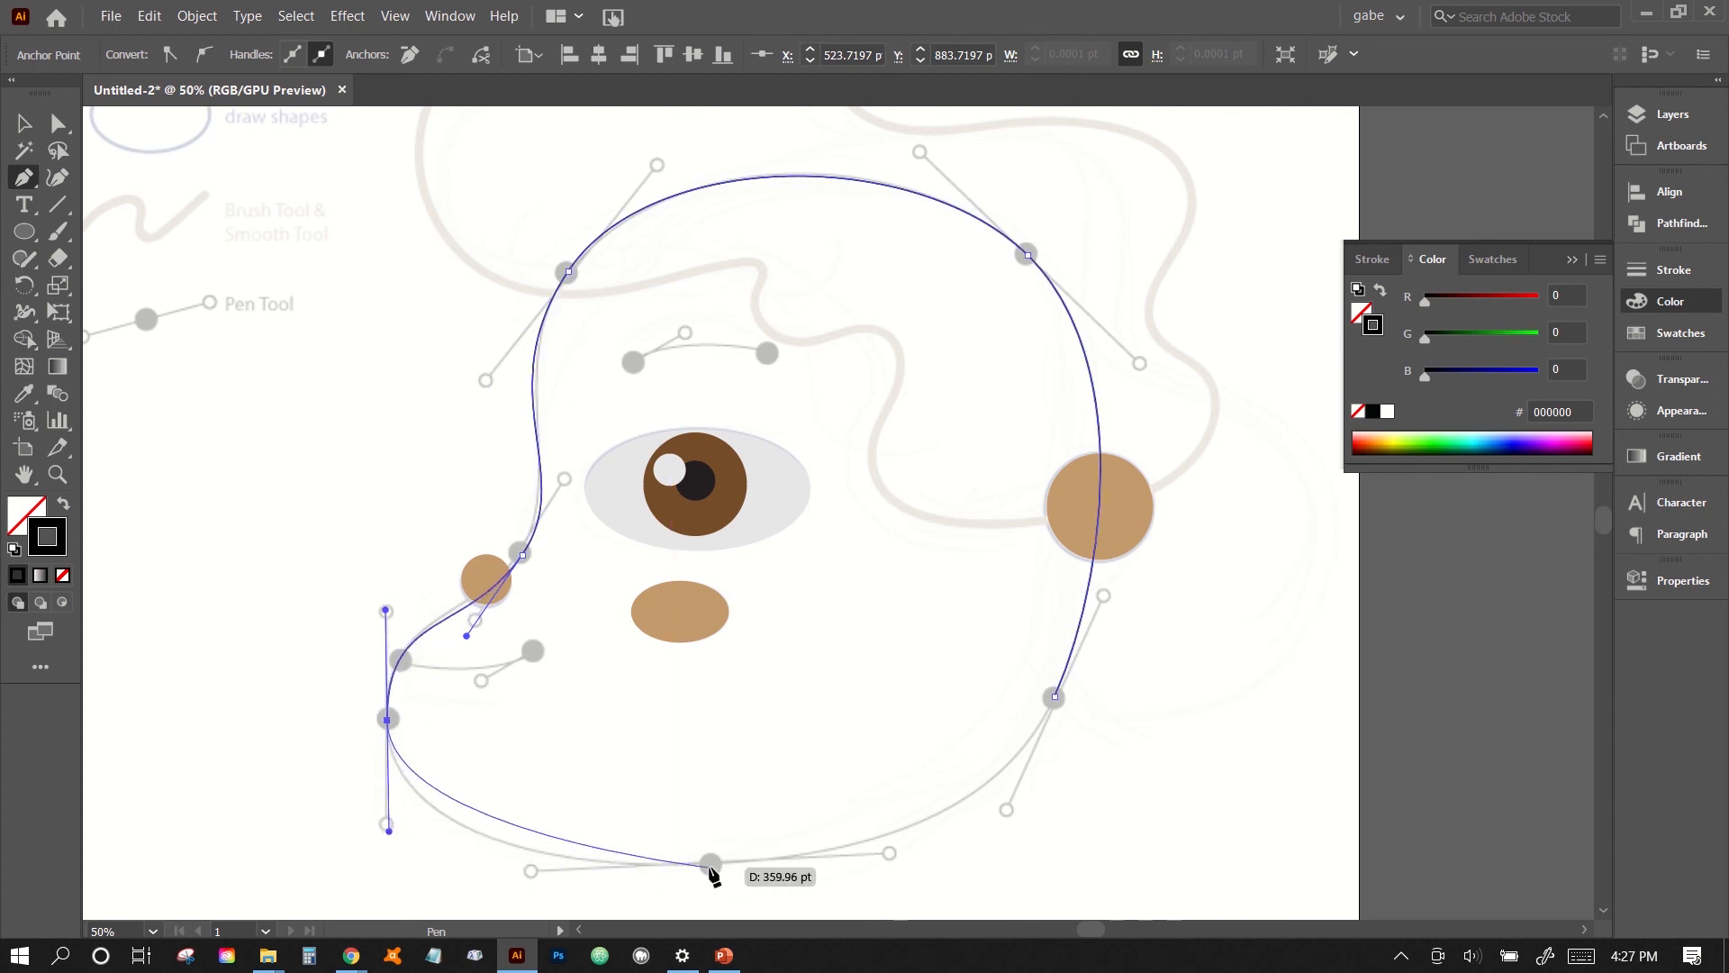
pyautogui.moveTo(713, 869); pyautogui.dragTo(895, 865)
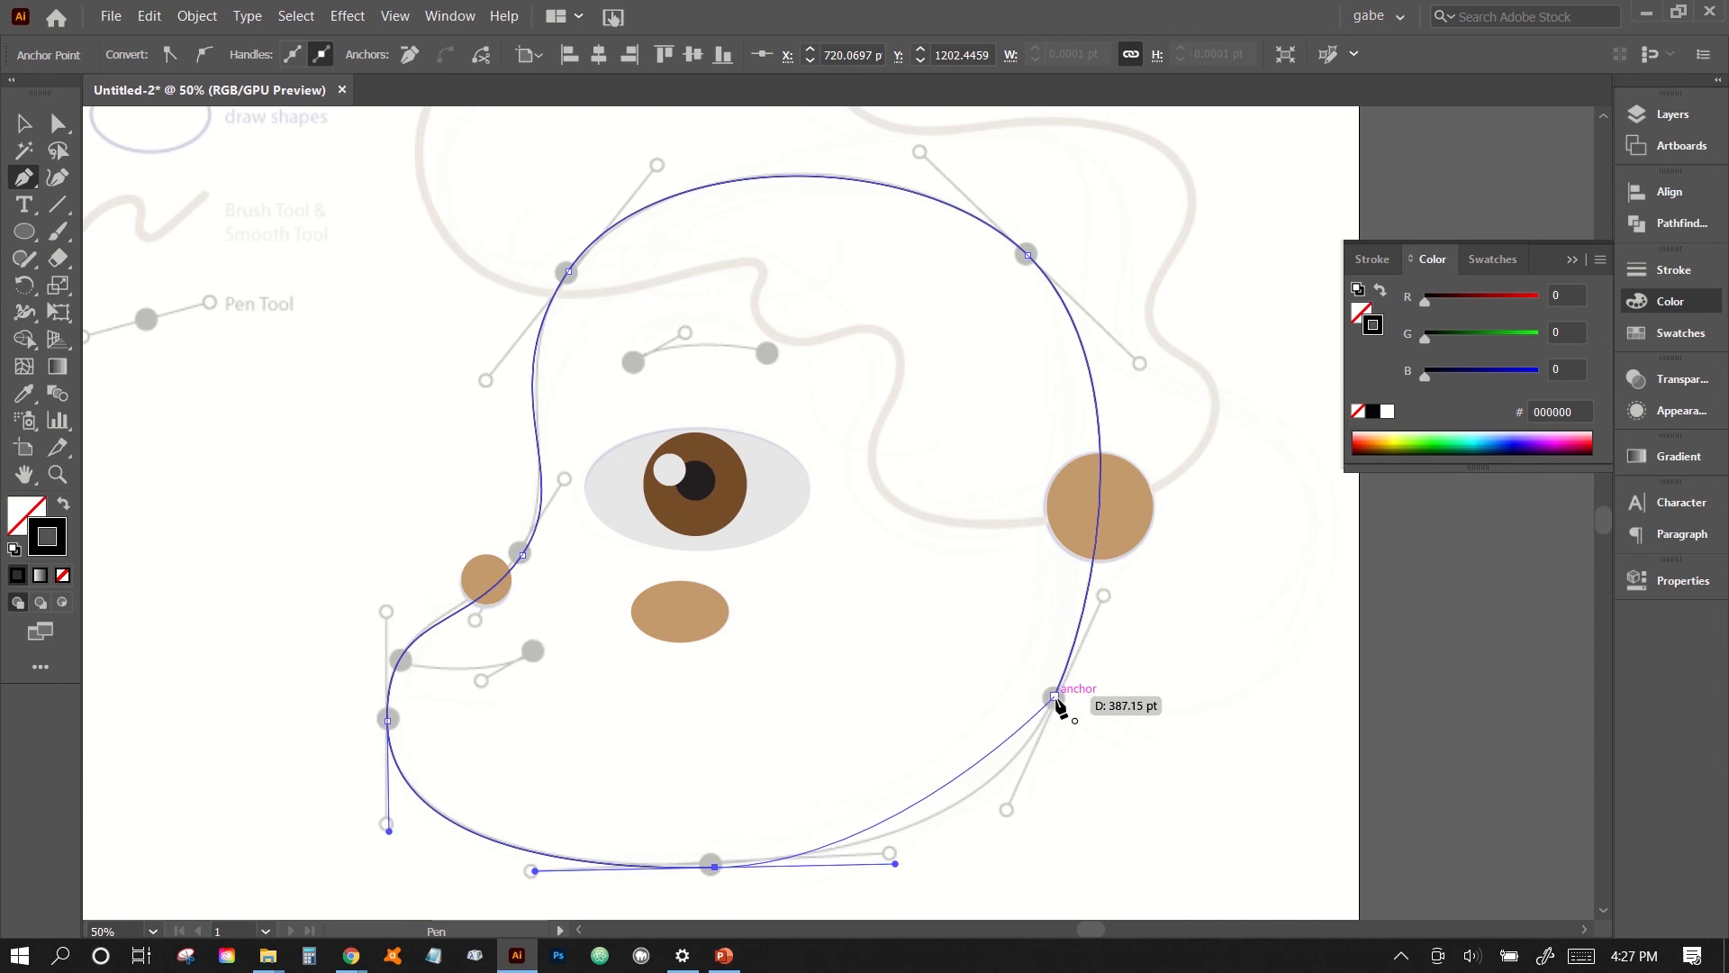
pyautogui.moveTo(1055, 699); pyautogui.dragTo(1105, 589)
pyautogui.press('ctrl')
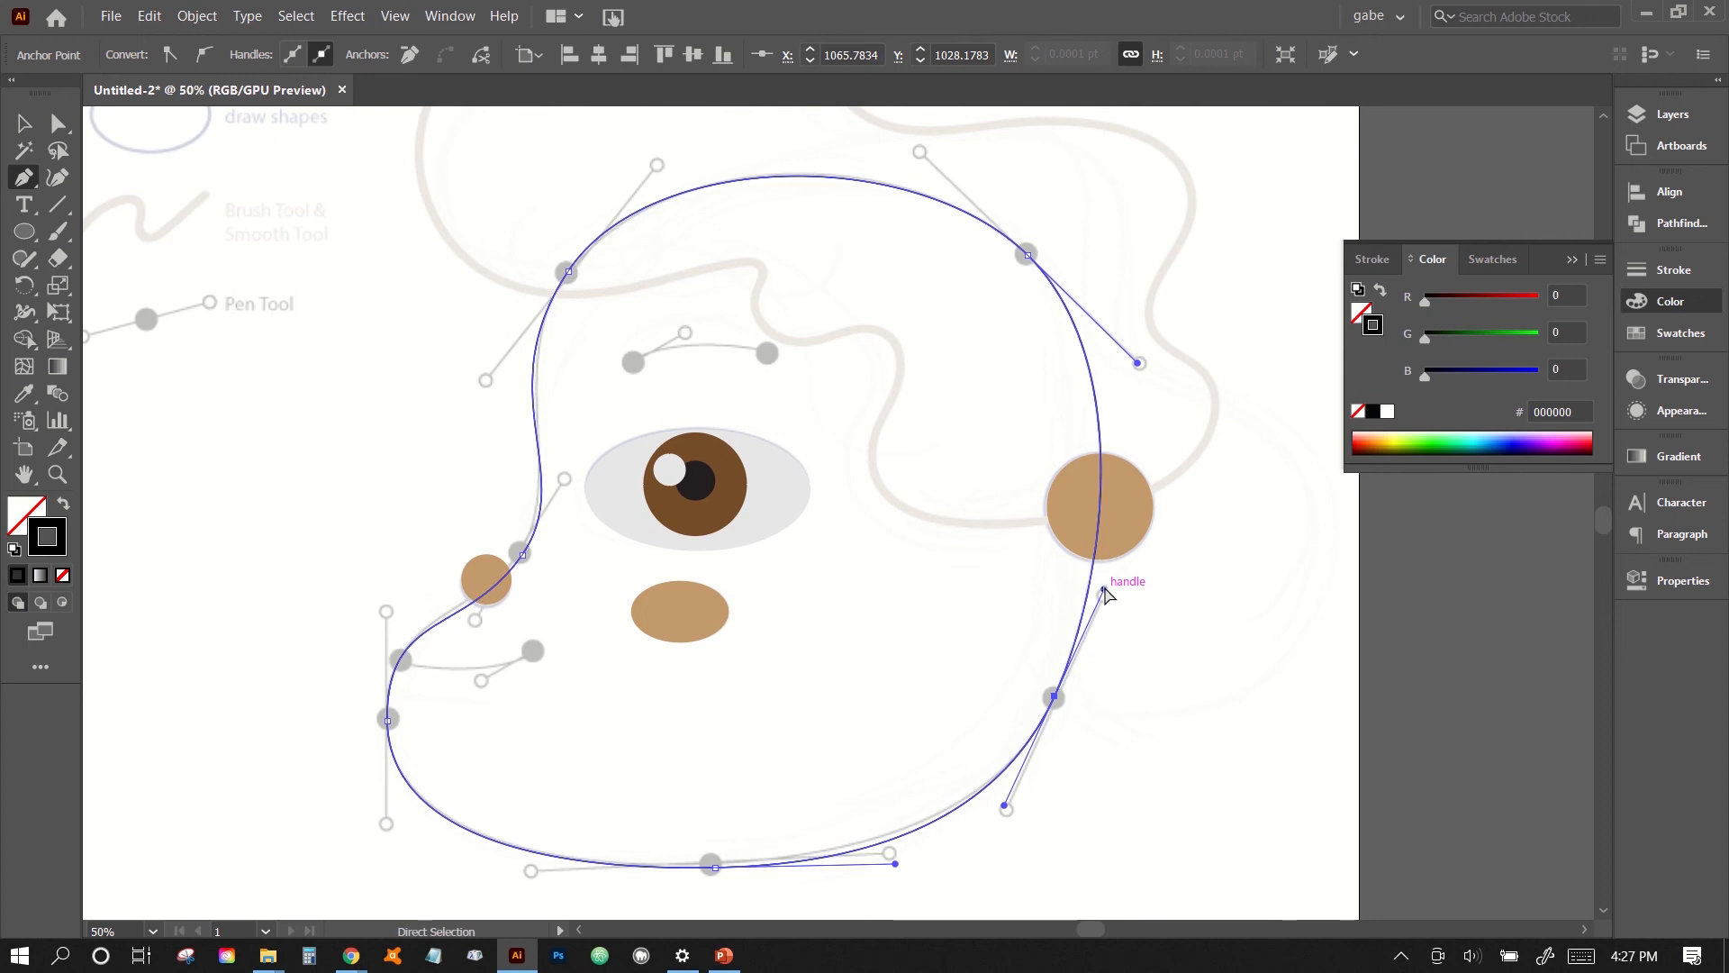
pyautogui.hotkey('ctrl', 'z')
pyautogui.click(1054, 698)
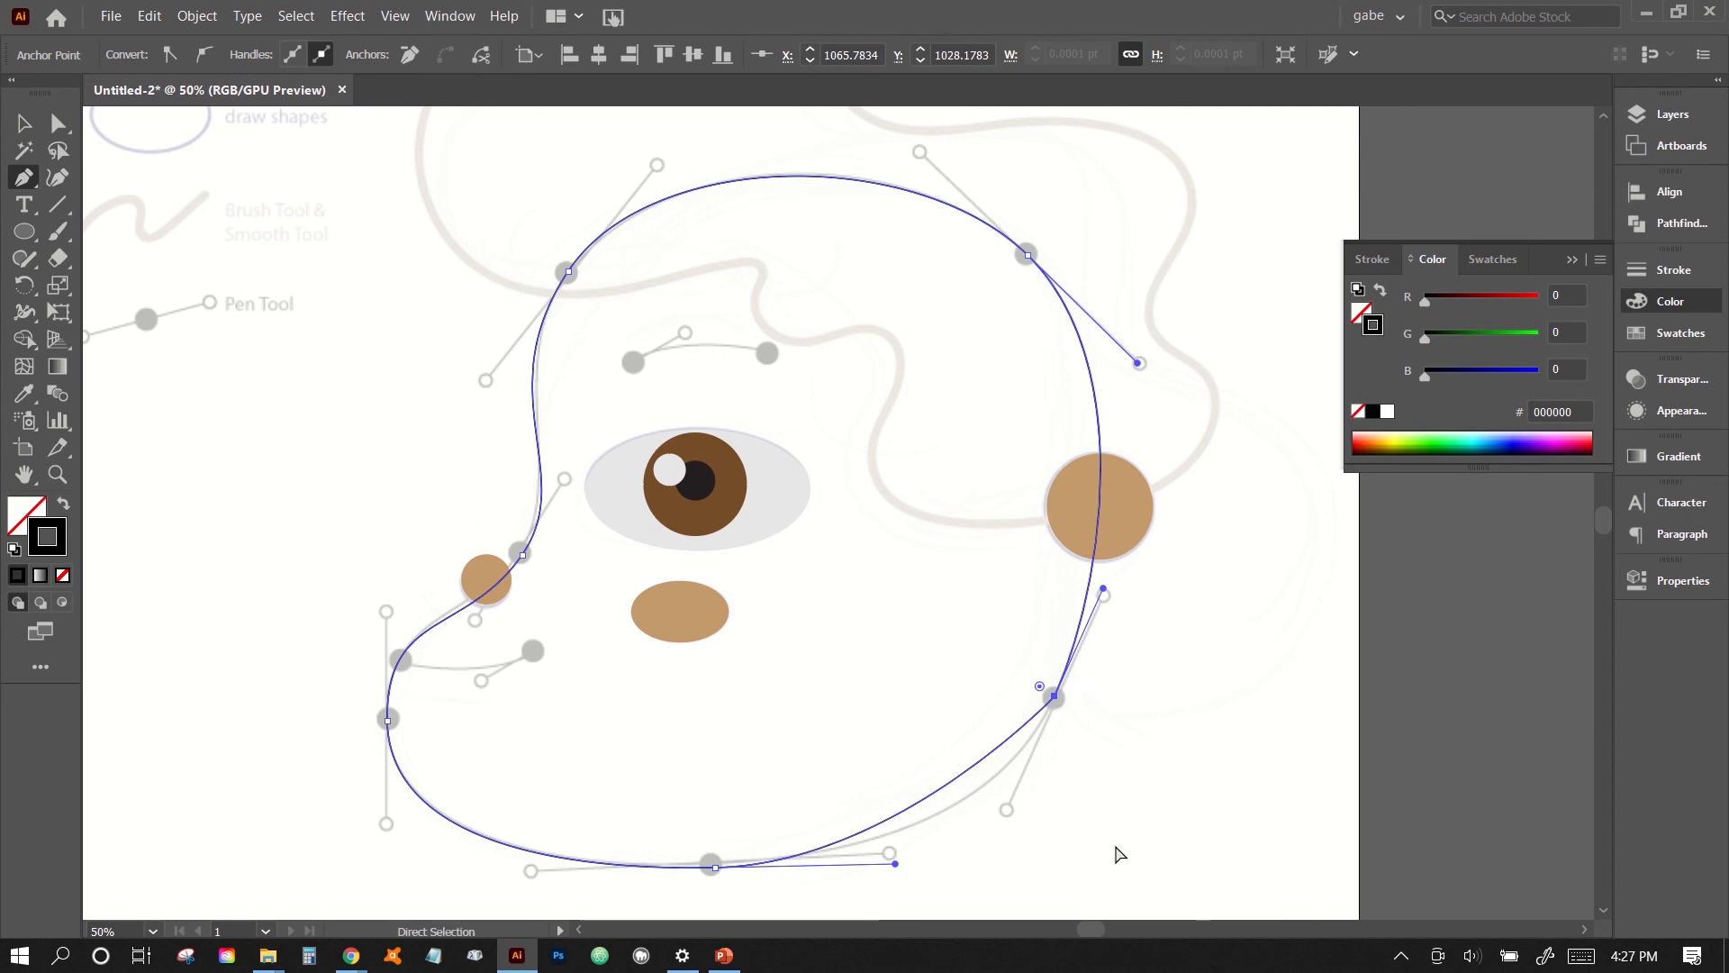
pyautogui.hotkey('ctrl', 'z')
pyautogui.moveTo(1058, 700); pyautogui.dragTo(1112, 592)
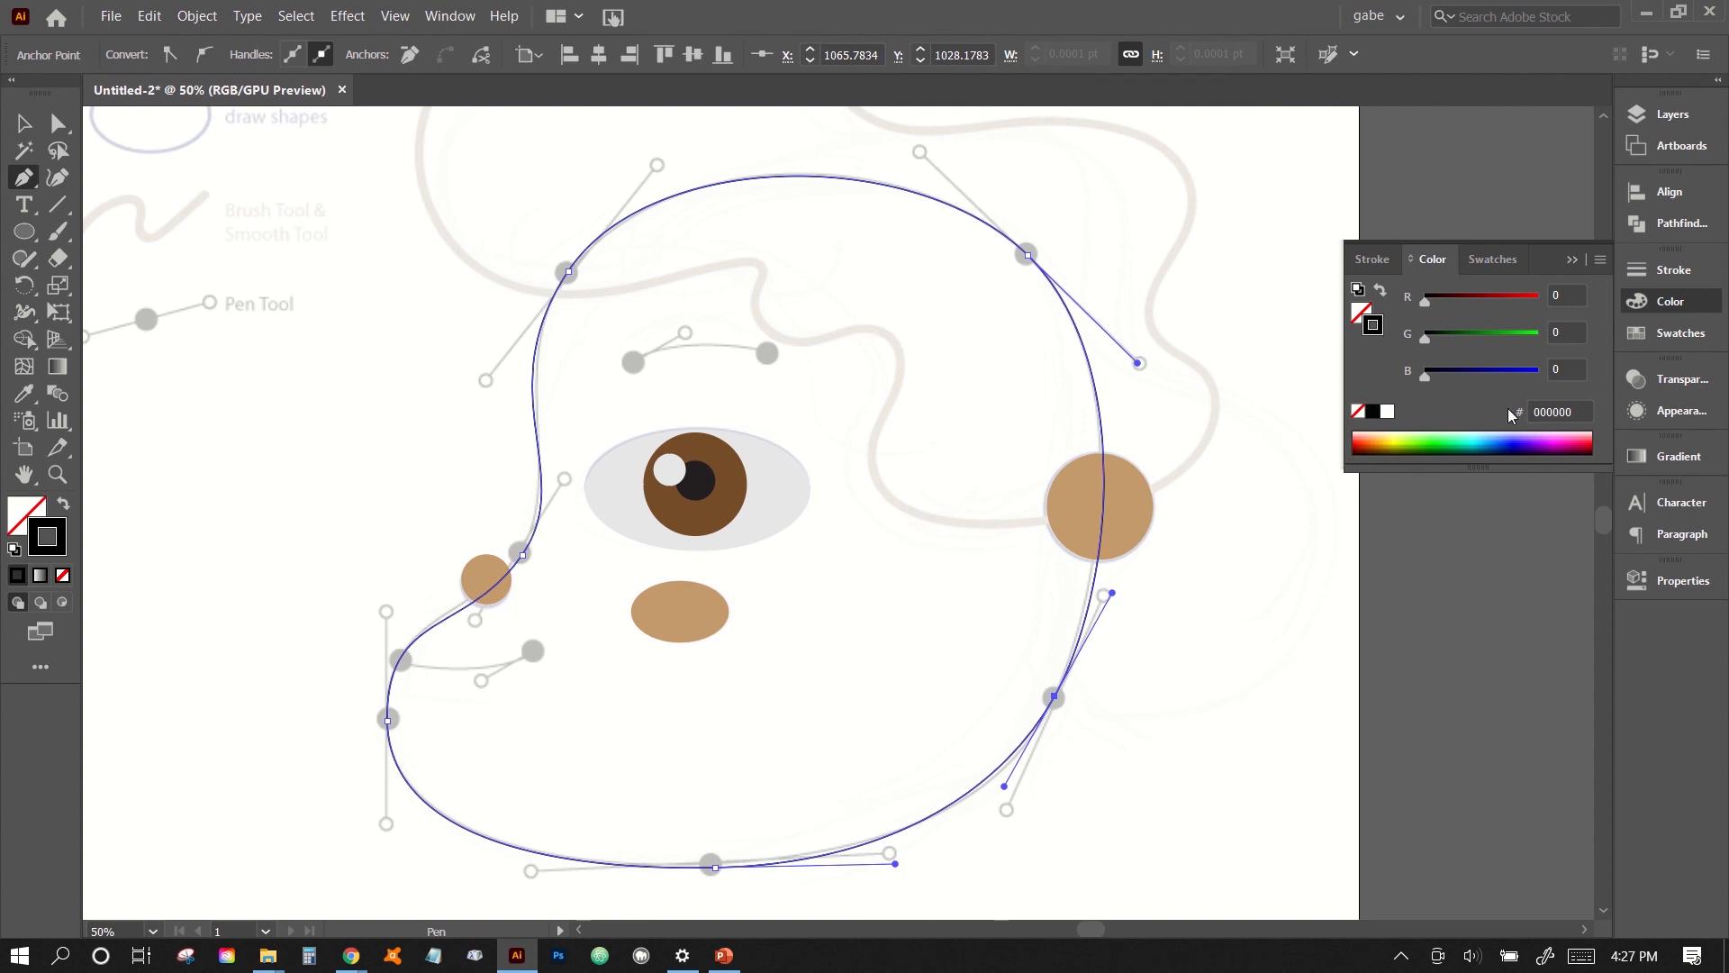
# - Fill the closed face shape with the medium brown swatch (#a97c50) and remove its stroke
pyautogui.click(1668, 335)
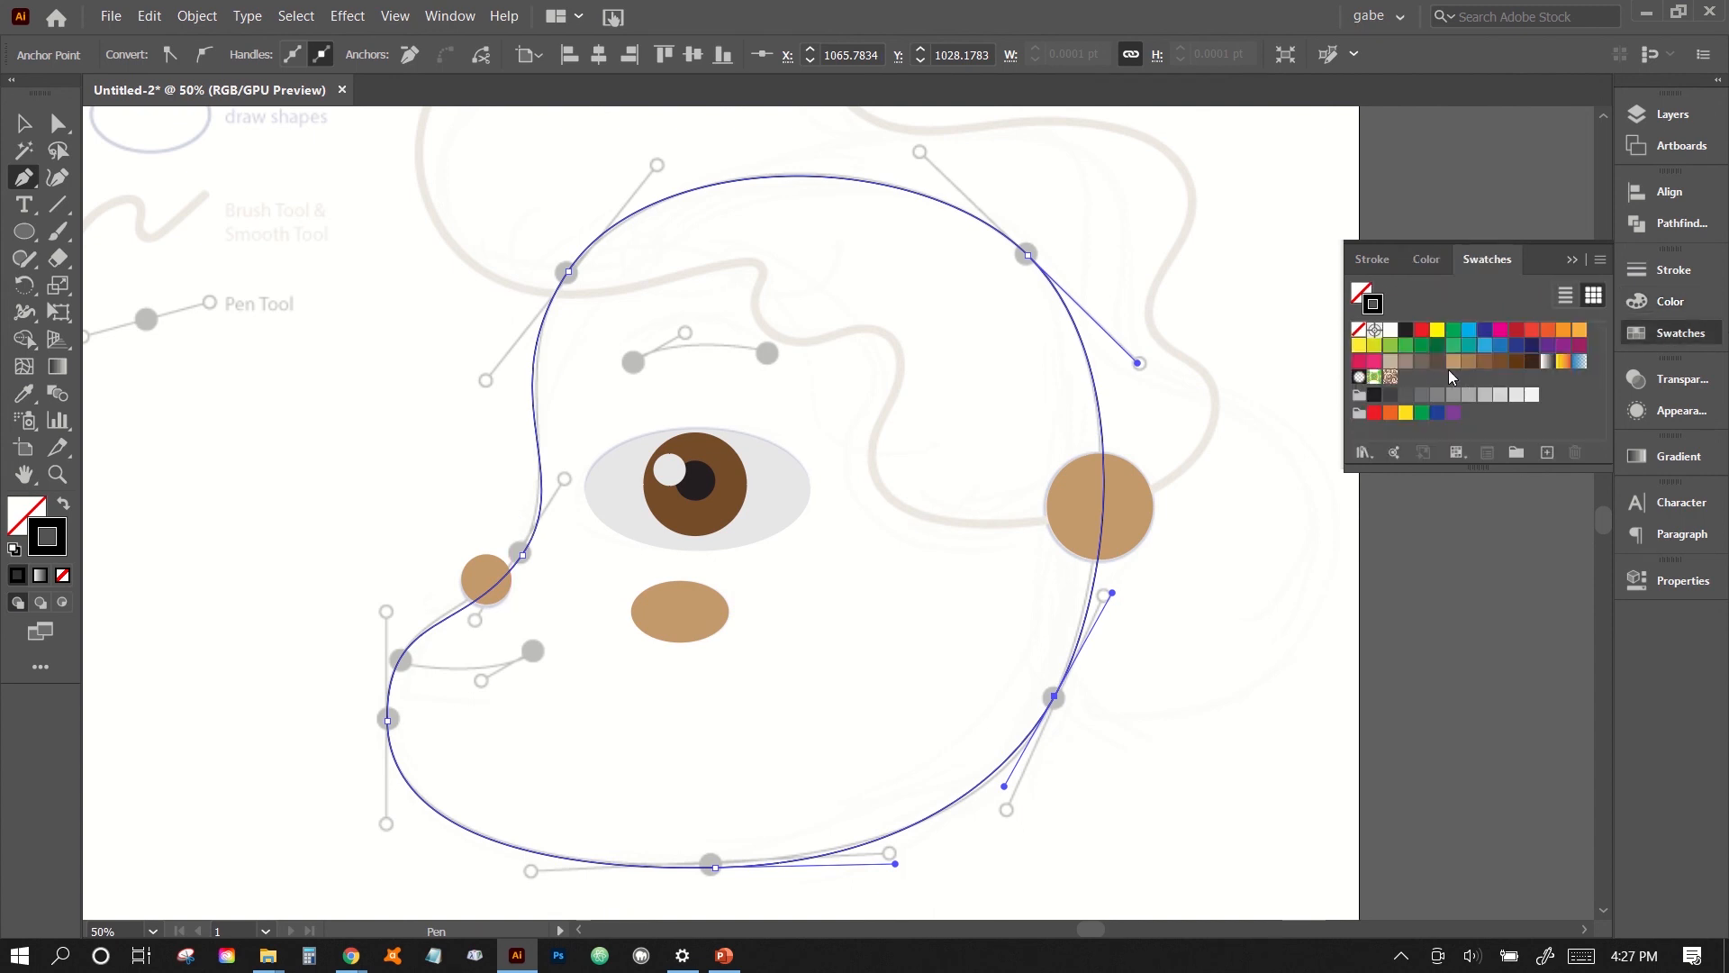
pyautogui.click(1468, 364)
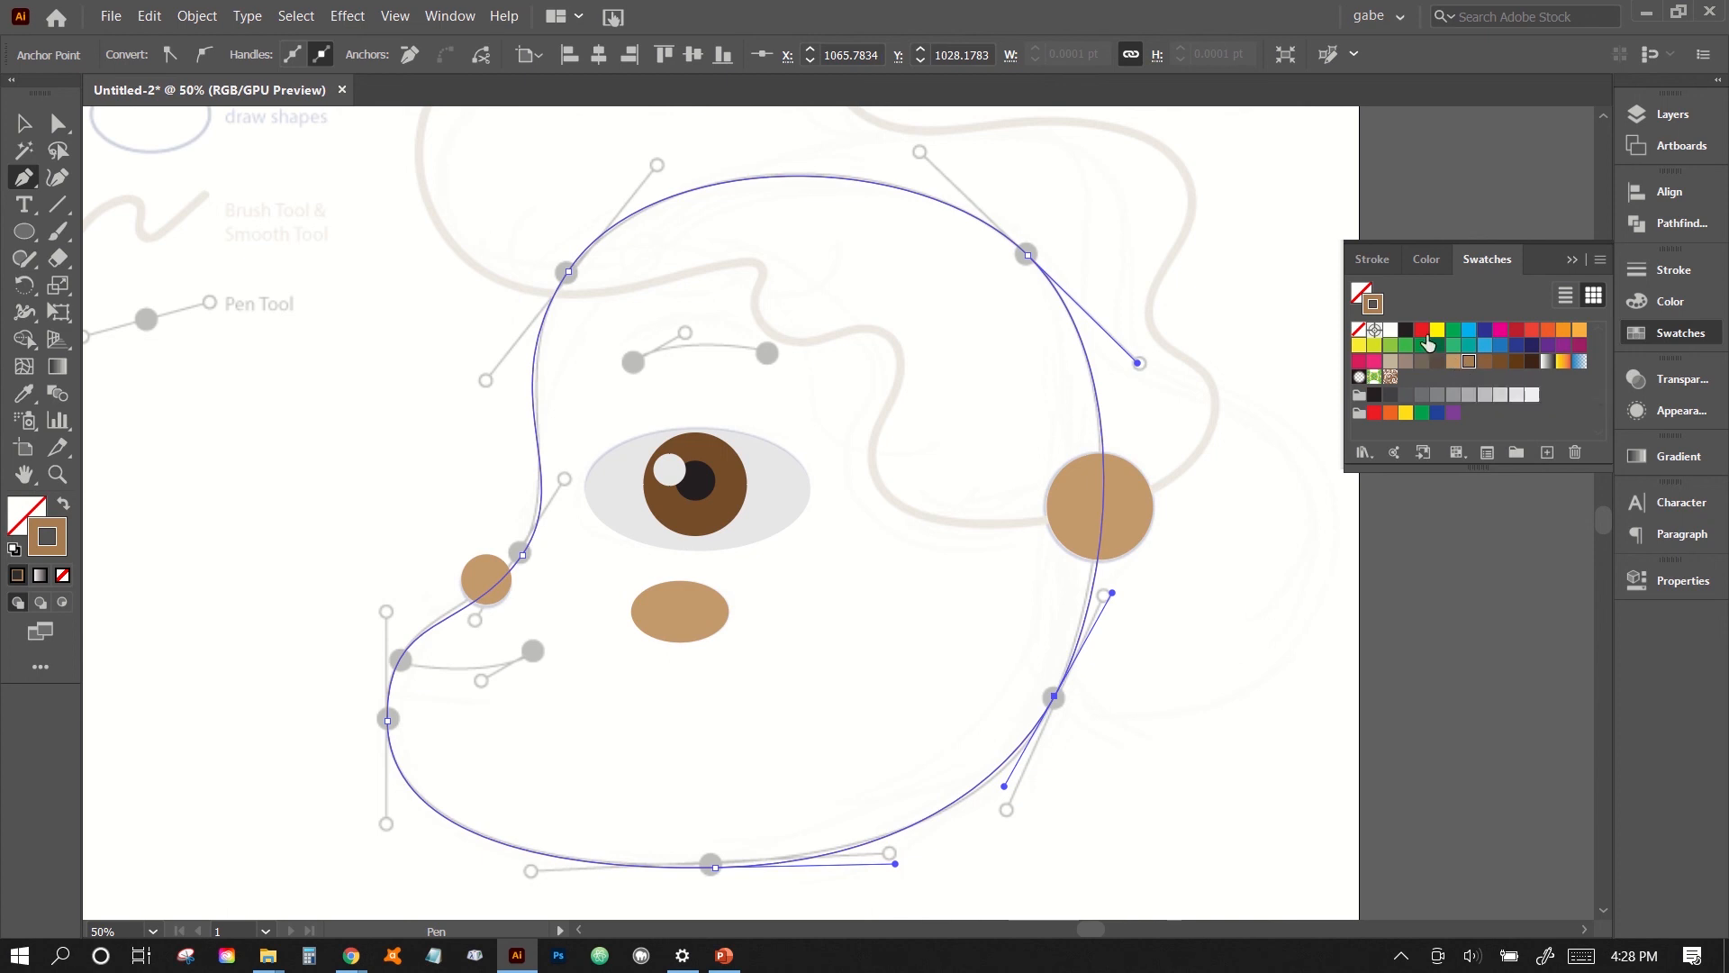
pyautogui.click(1360, 330)
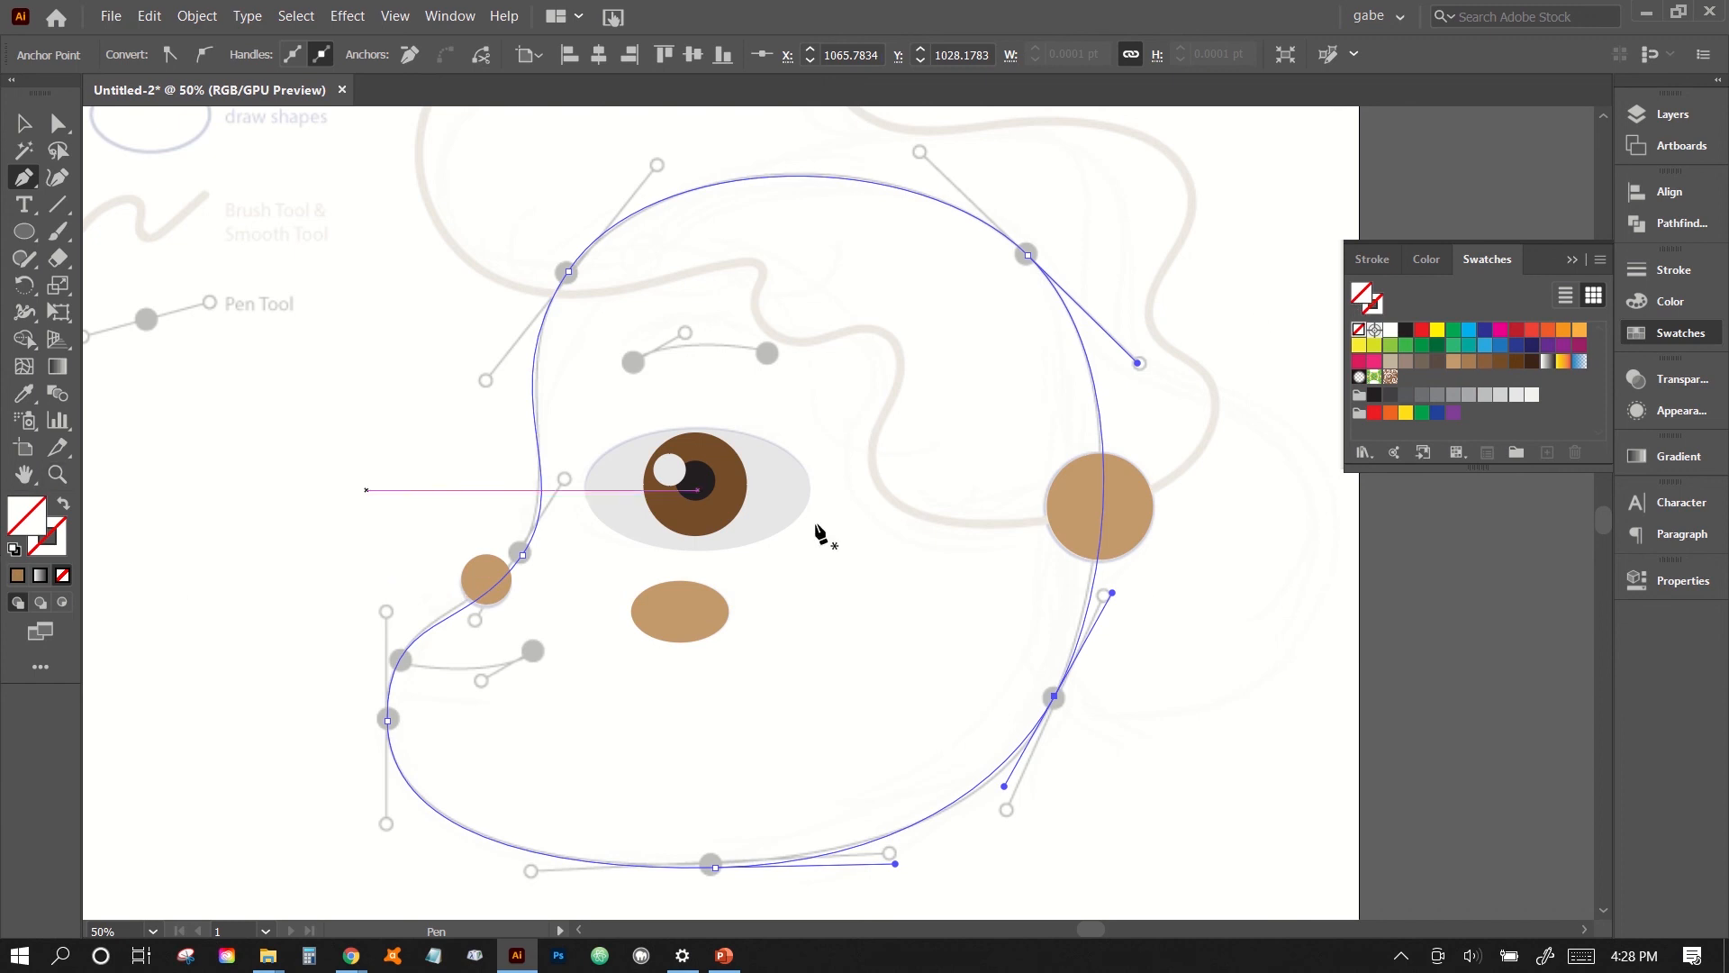
pyautogui.click(1469, 362)
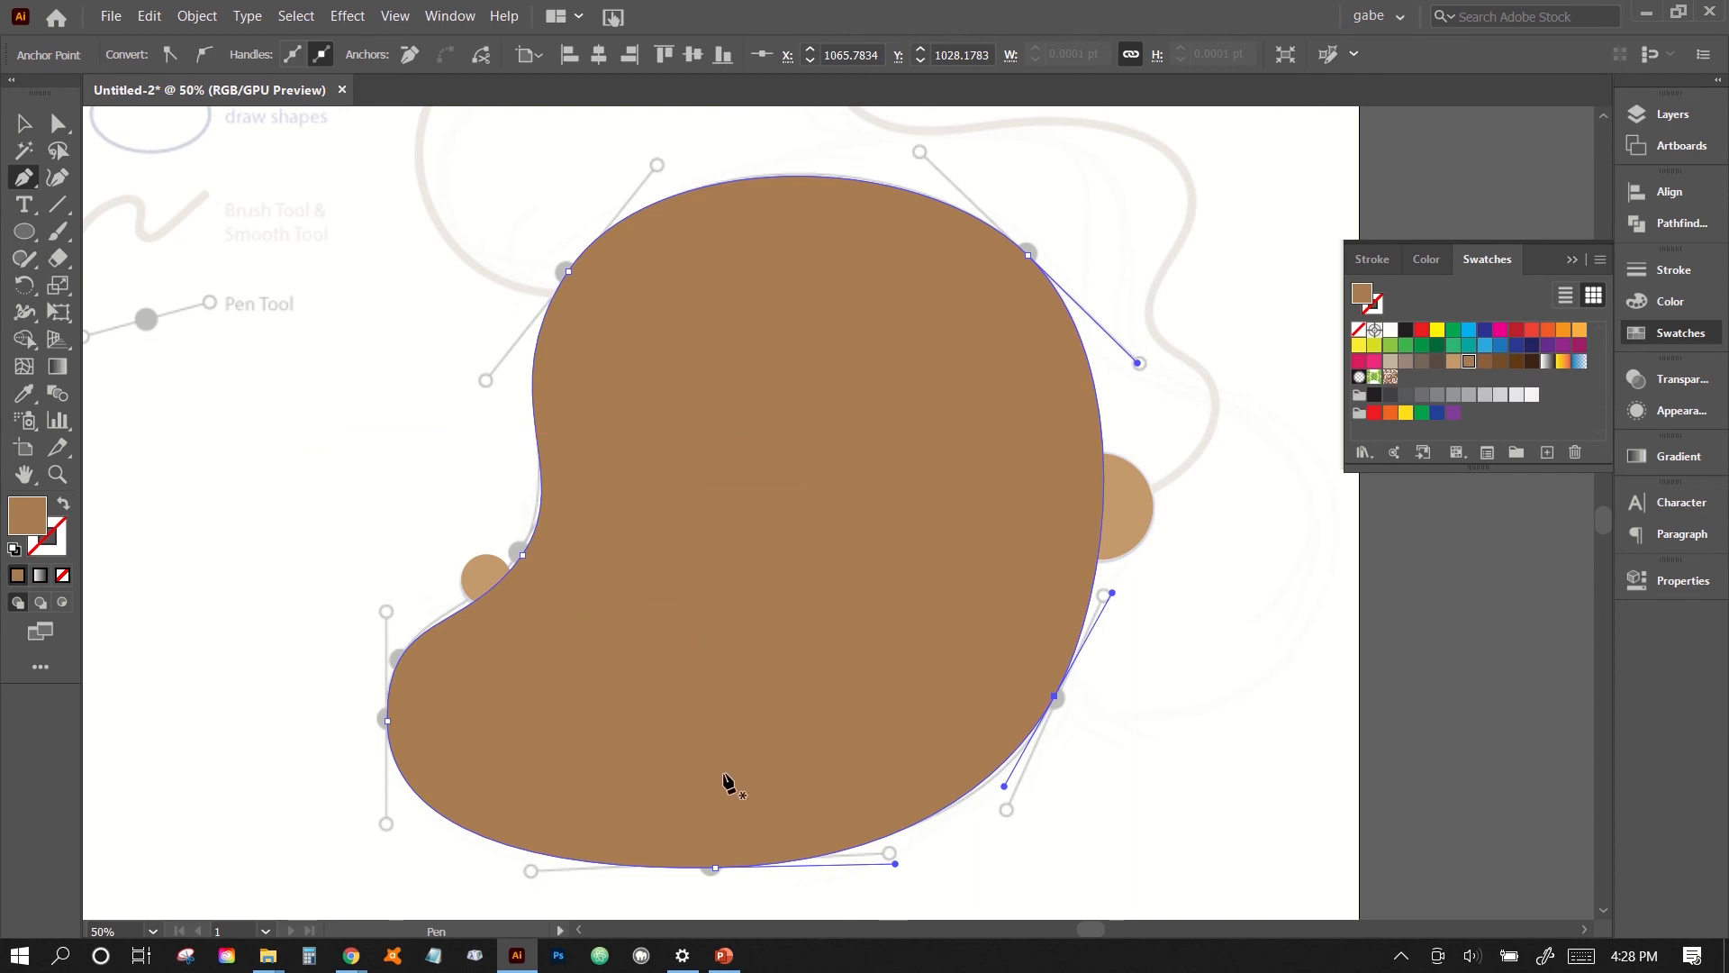
# - Send the brown face shape to the back, behind the eye and the tan ellipses
pyautogui.click(198, 17)
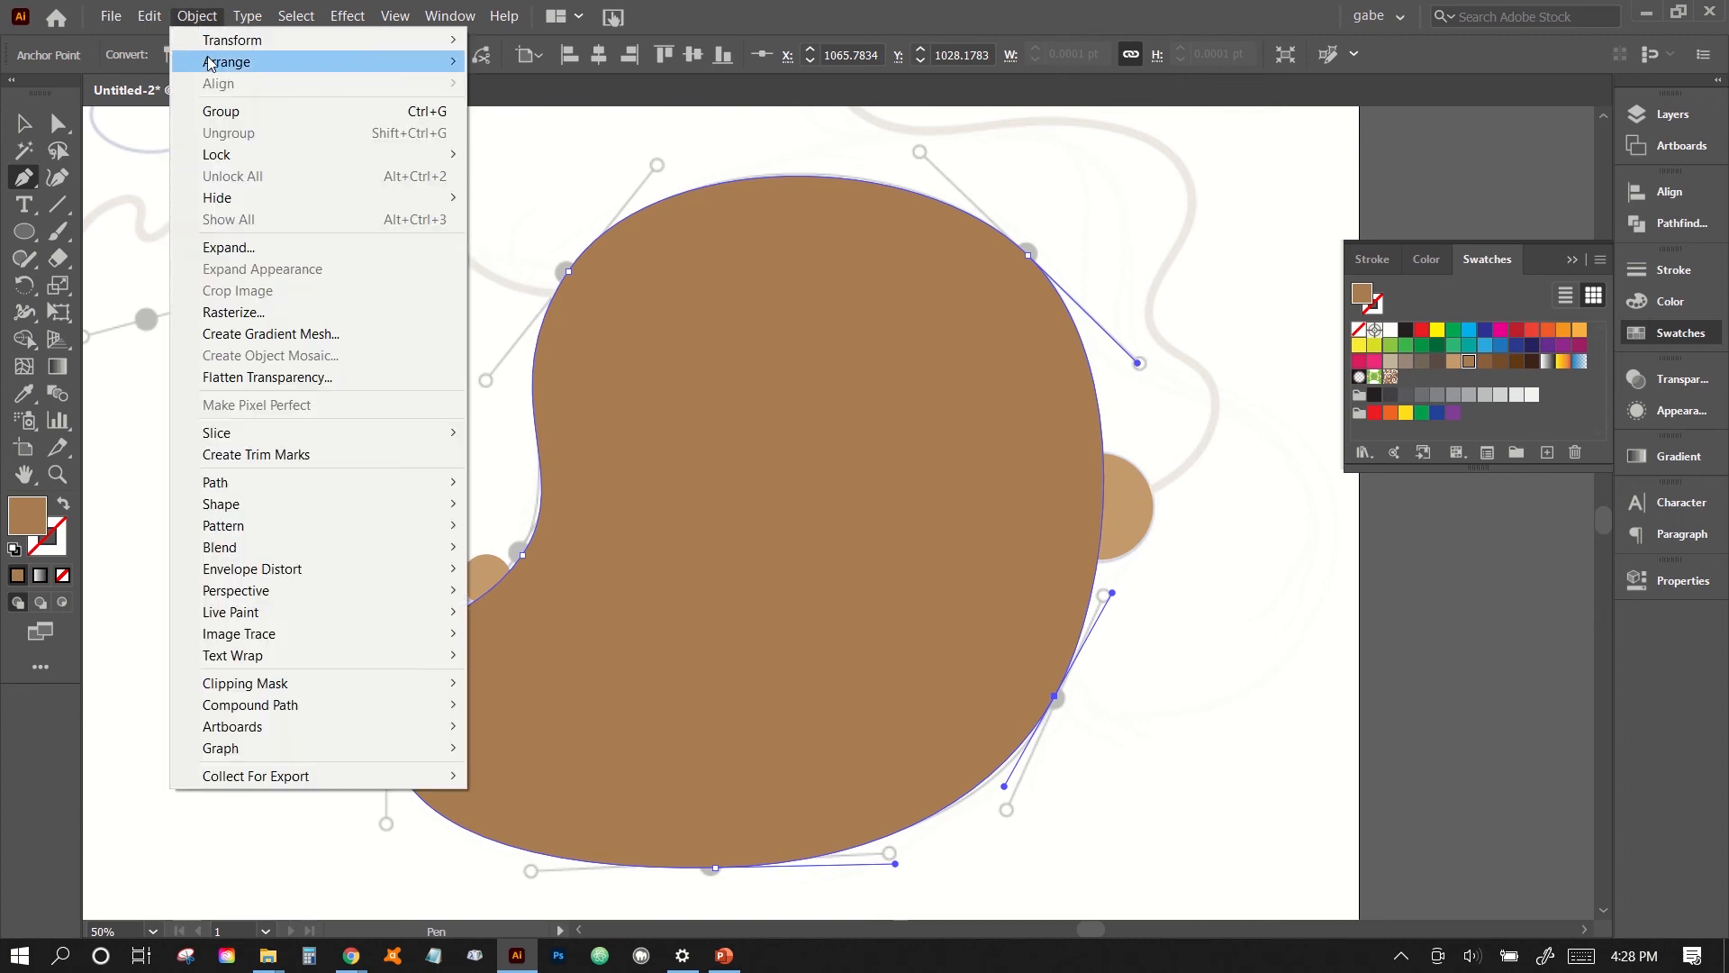
pyautogui.moveTo(225, 62)
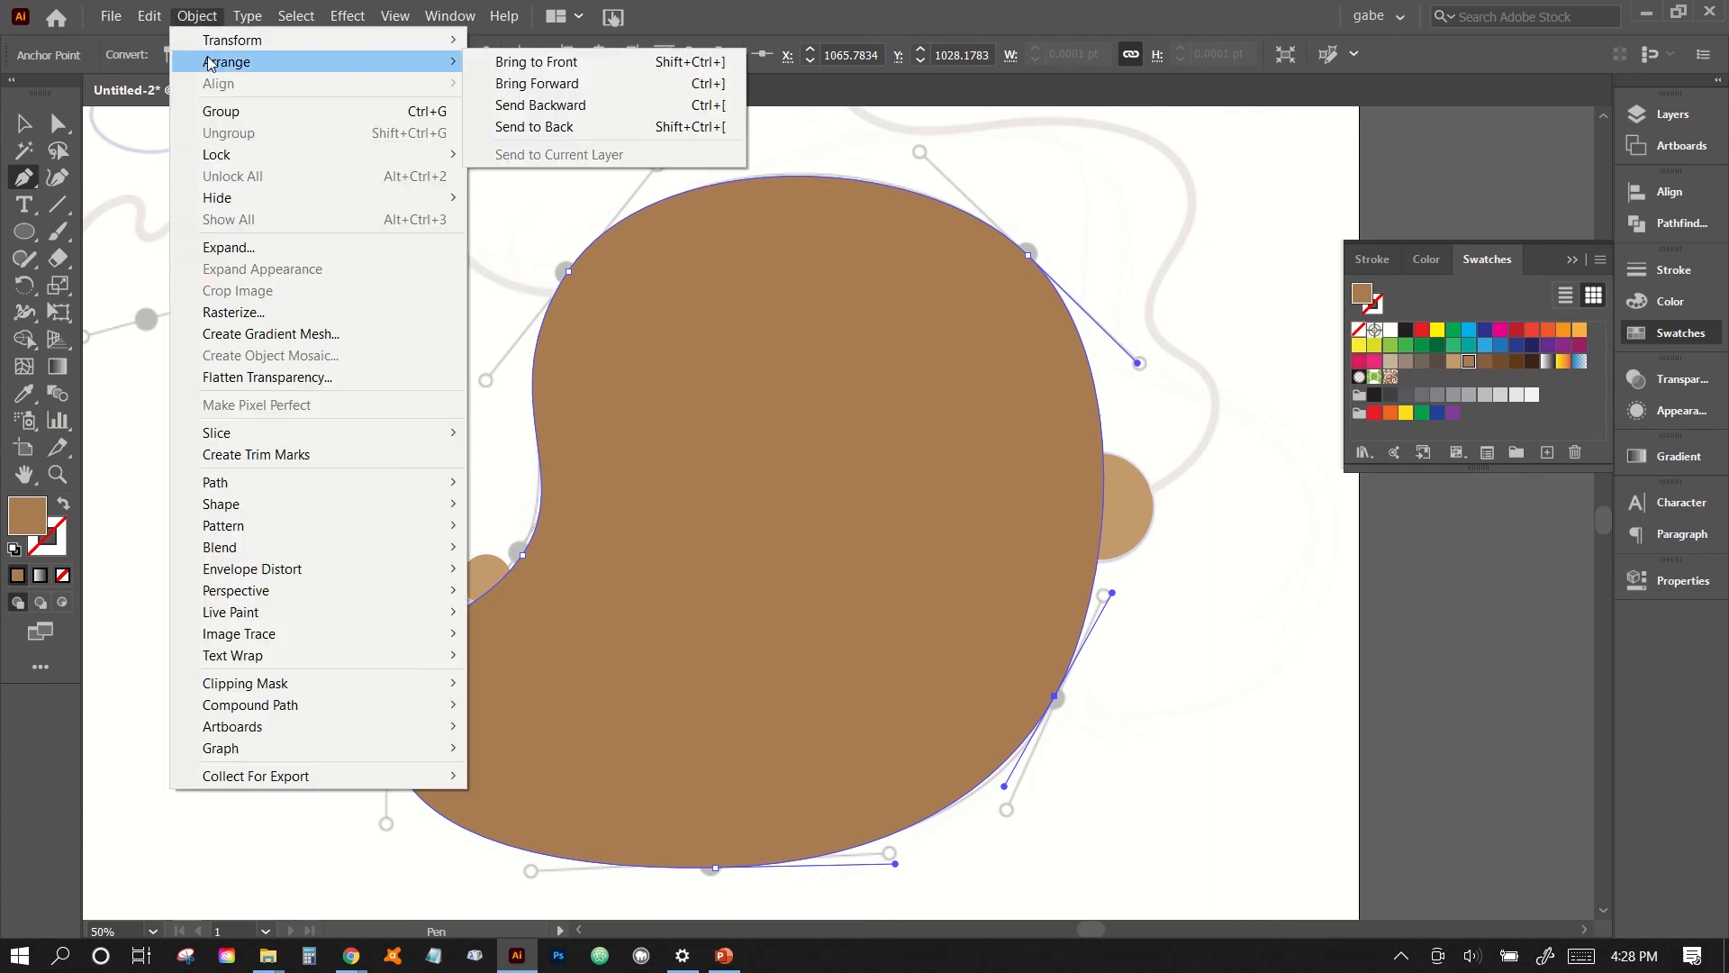
pyautogui.click(521, 128)
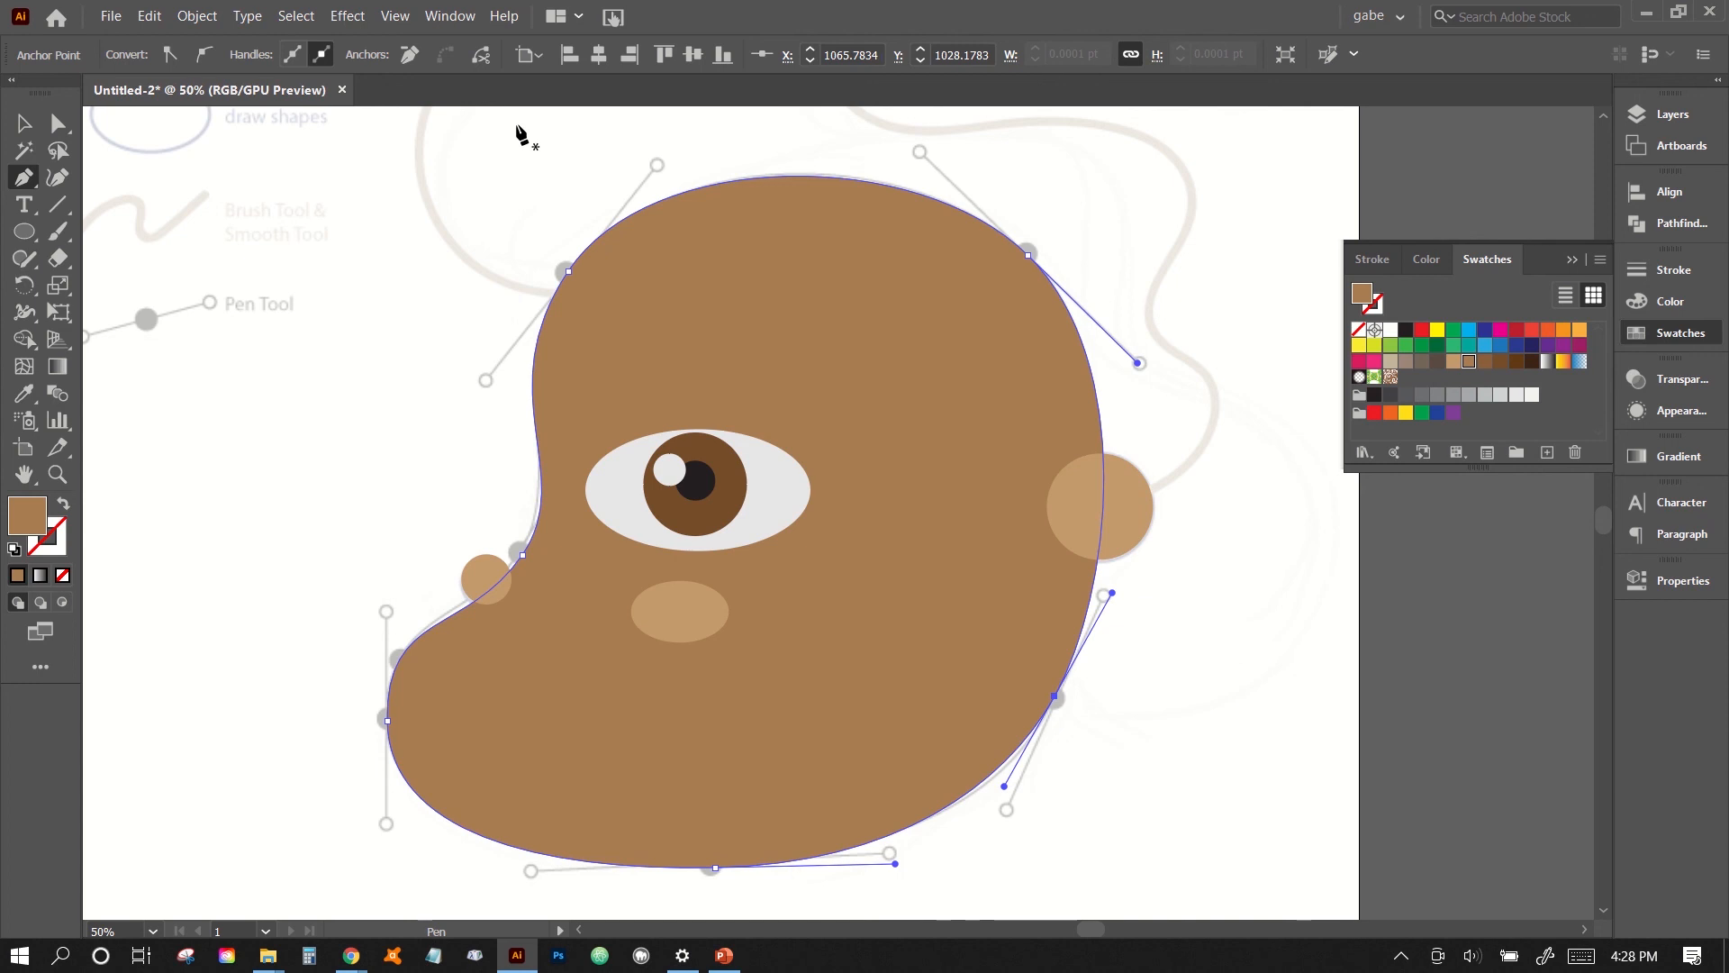
# - Nudge the face shape's anchor point above the nose slightly left and up onto its guide dot using Direct Selection
pyautogui.click(58, 122)
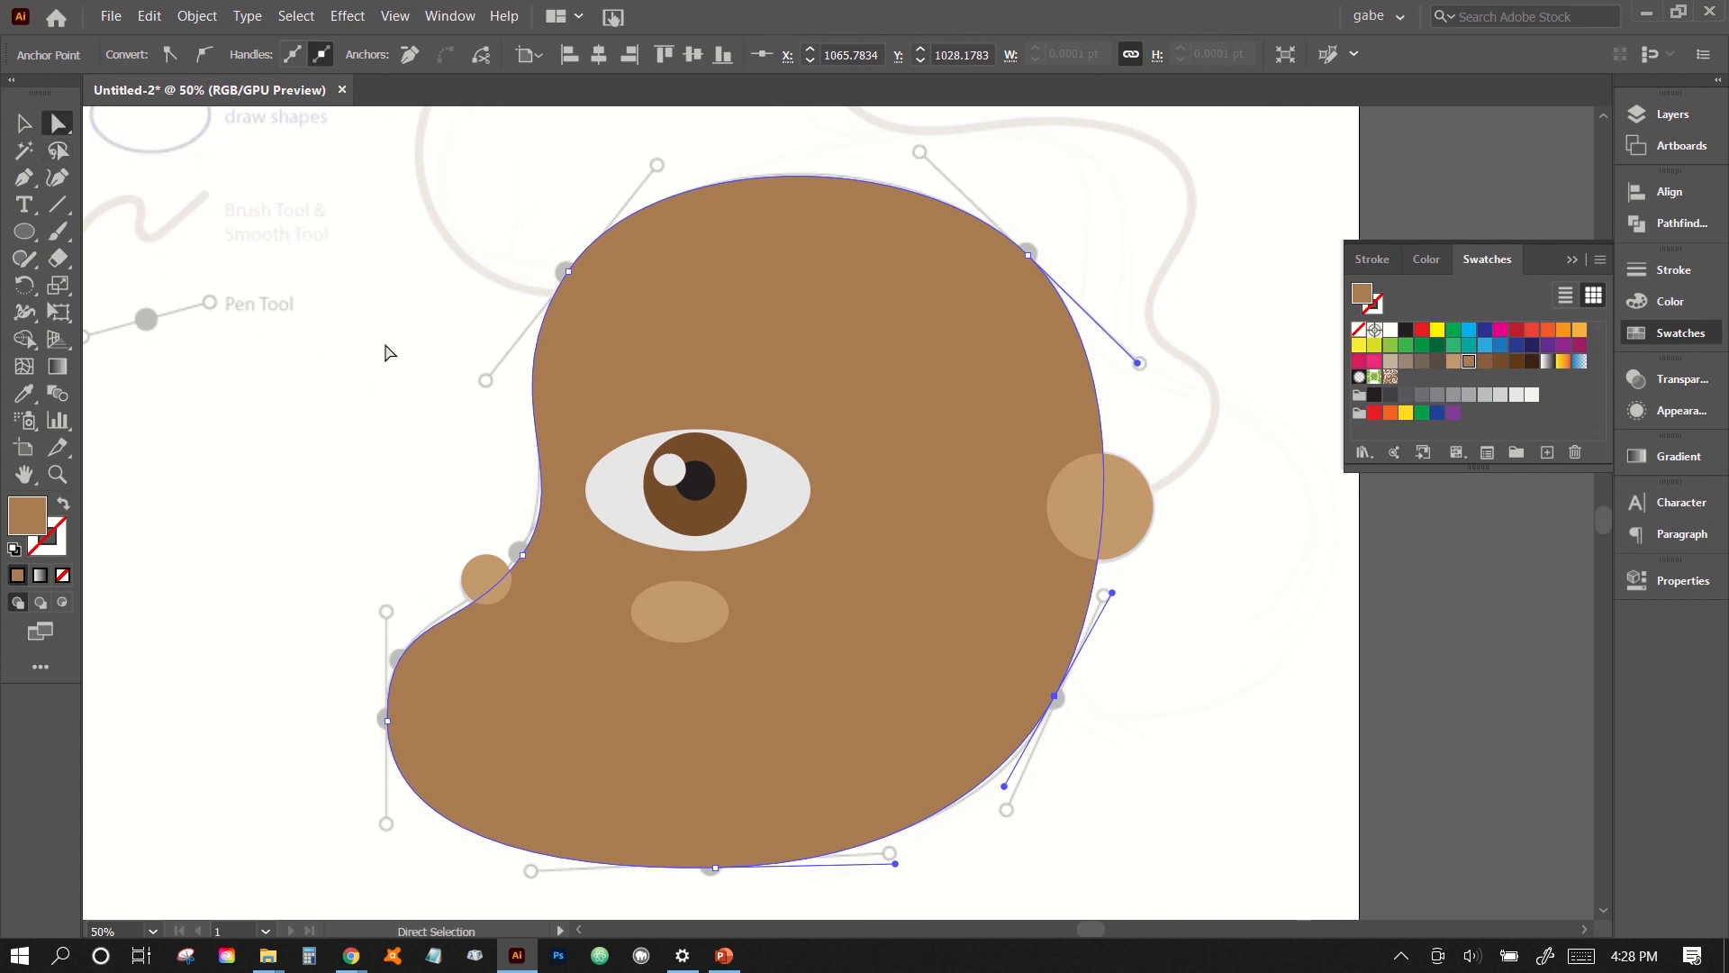
pyautogui.click(522, 554)
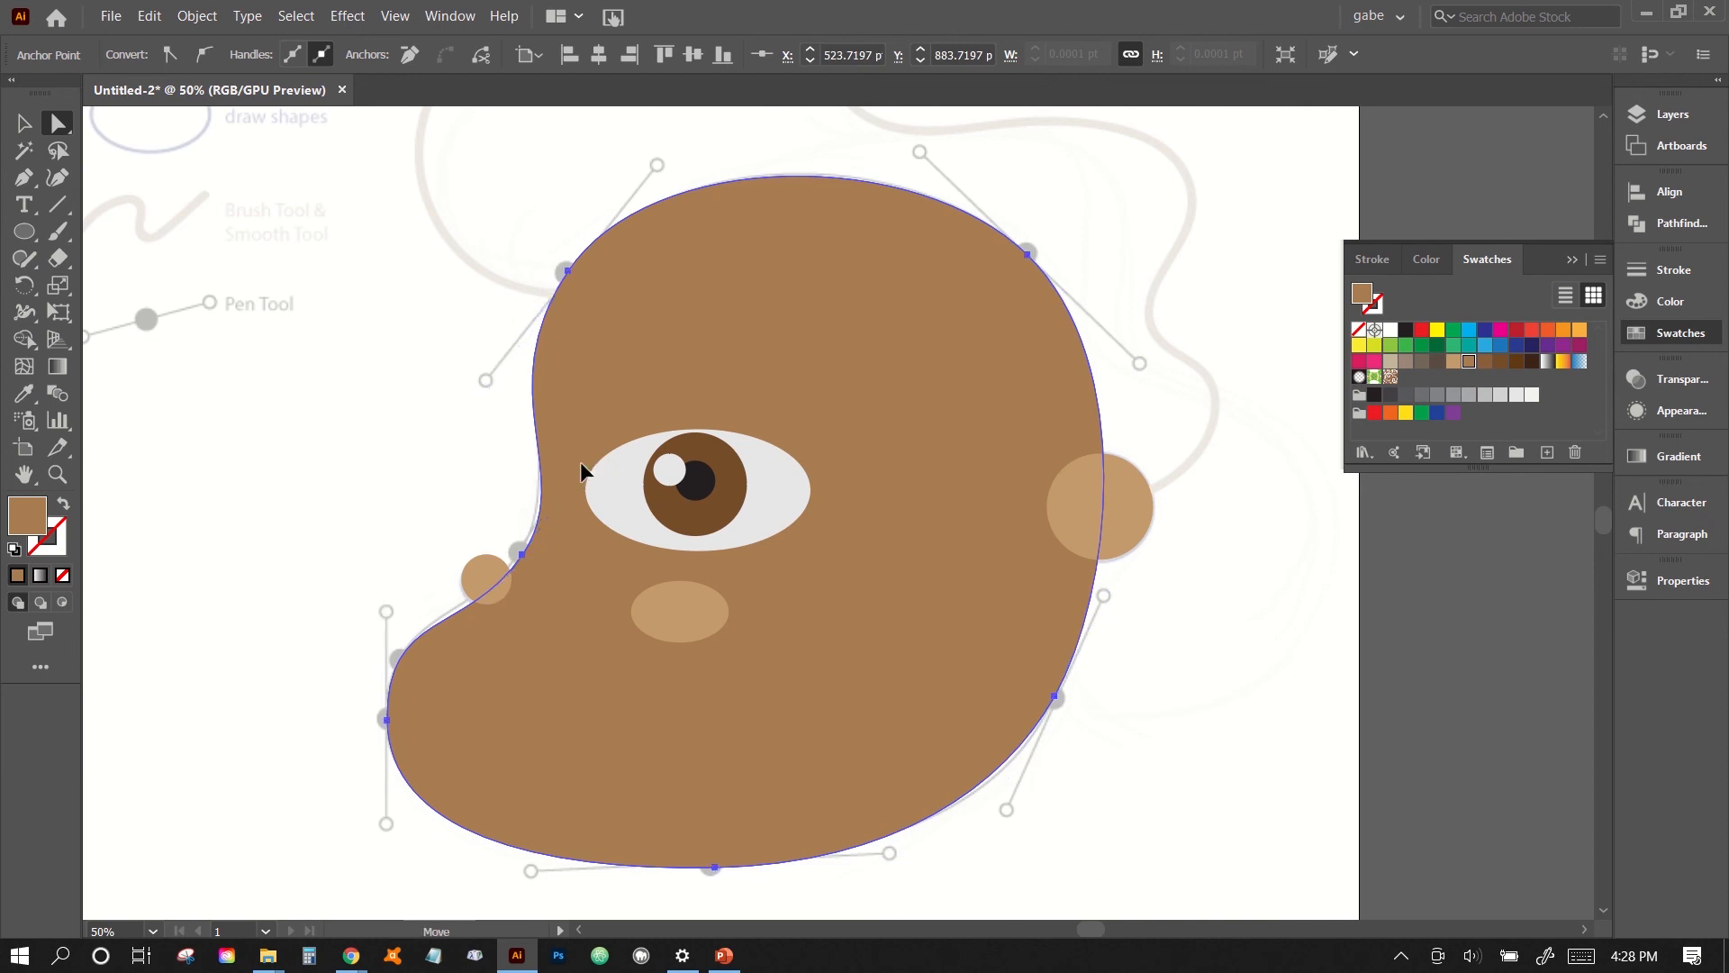
pyautogui.moveTo(580, 462); pyautogui.dragTo(574, 473)
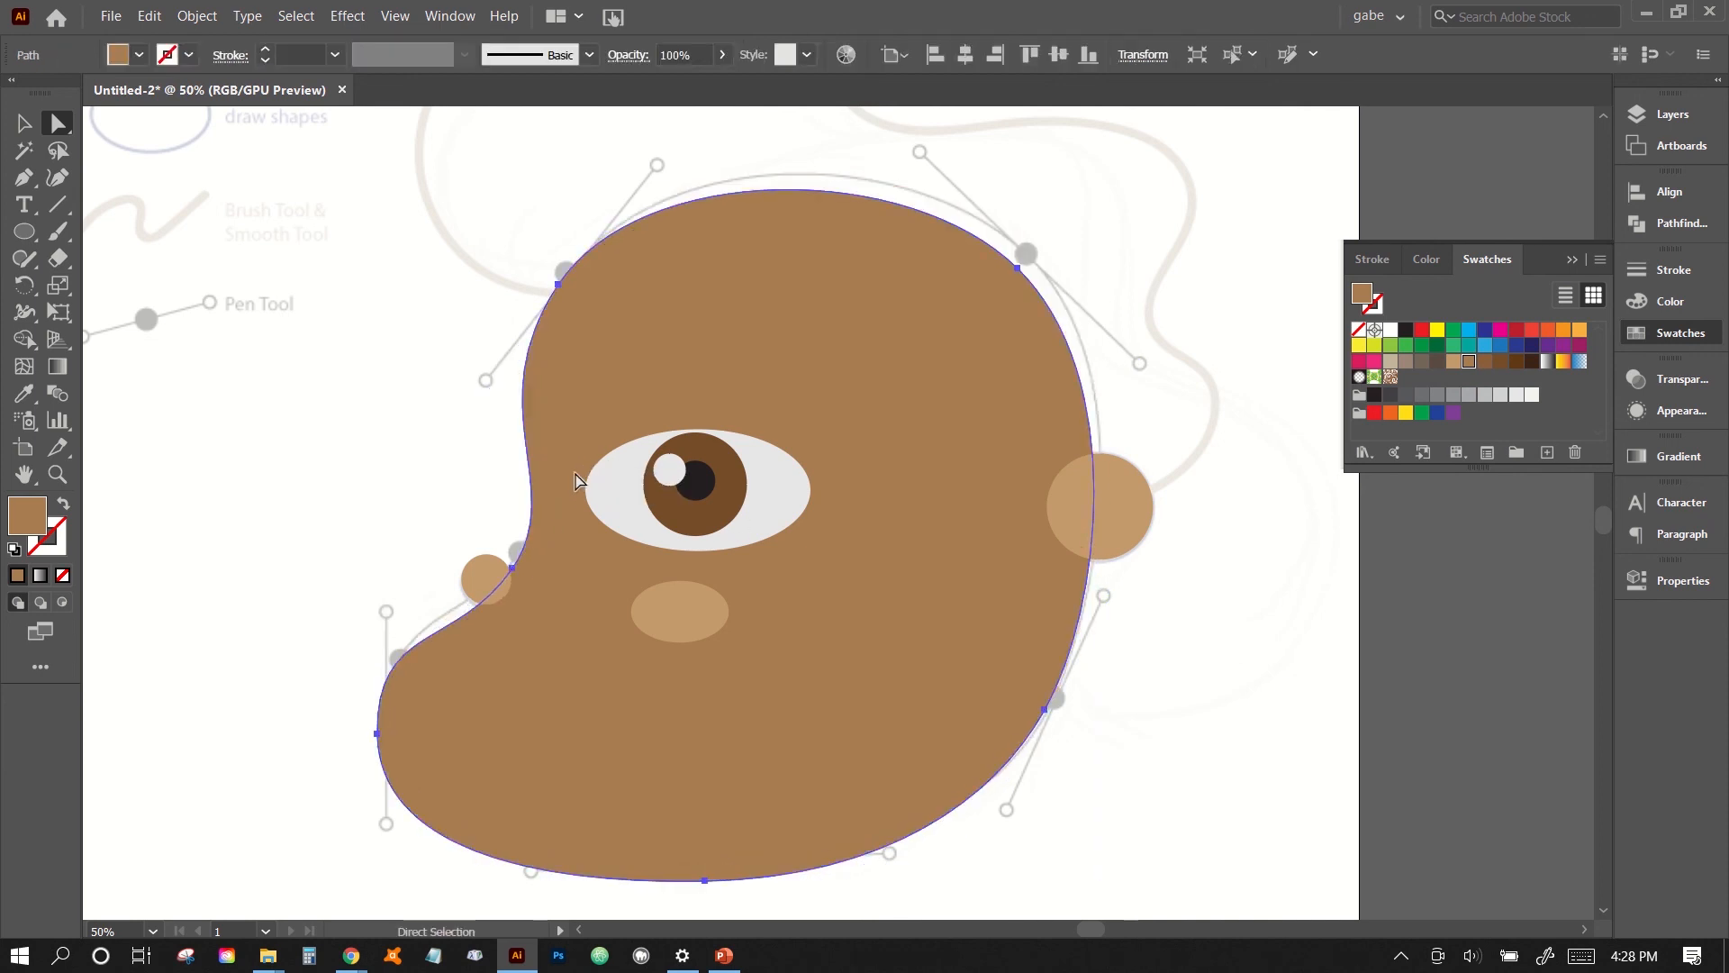
pyautogui.hotkey('ctrl', 'z')
pyautogui.click(522, 554)
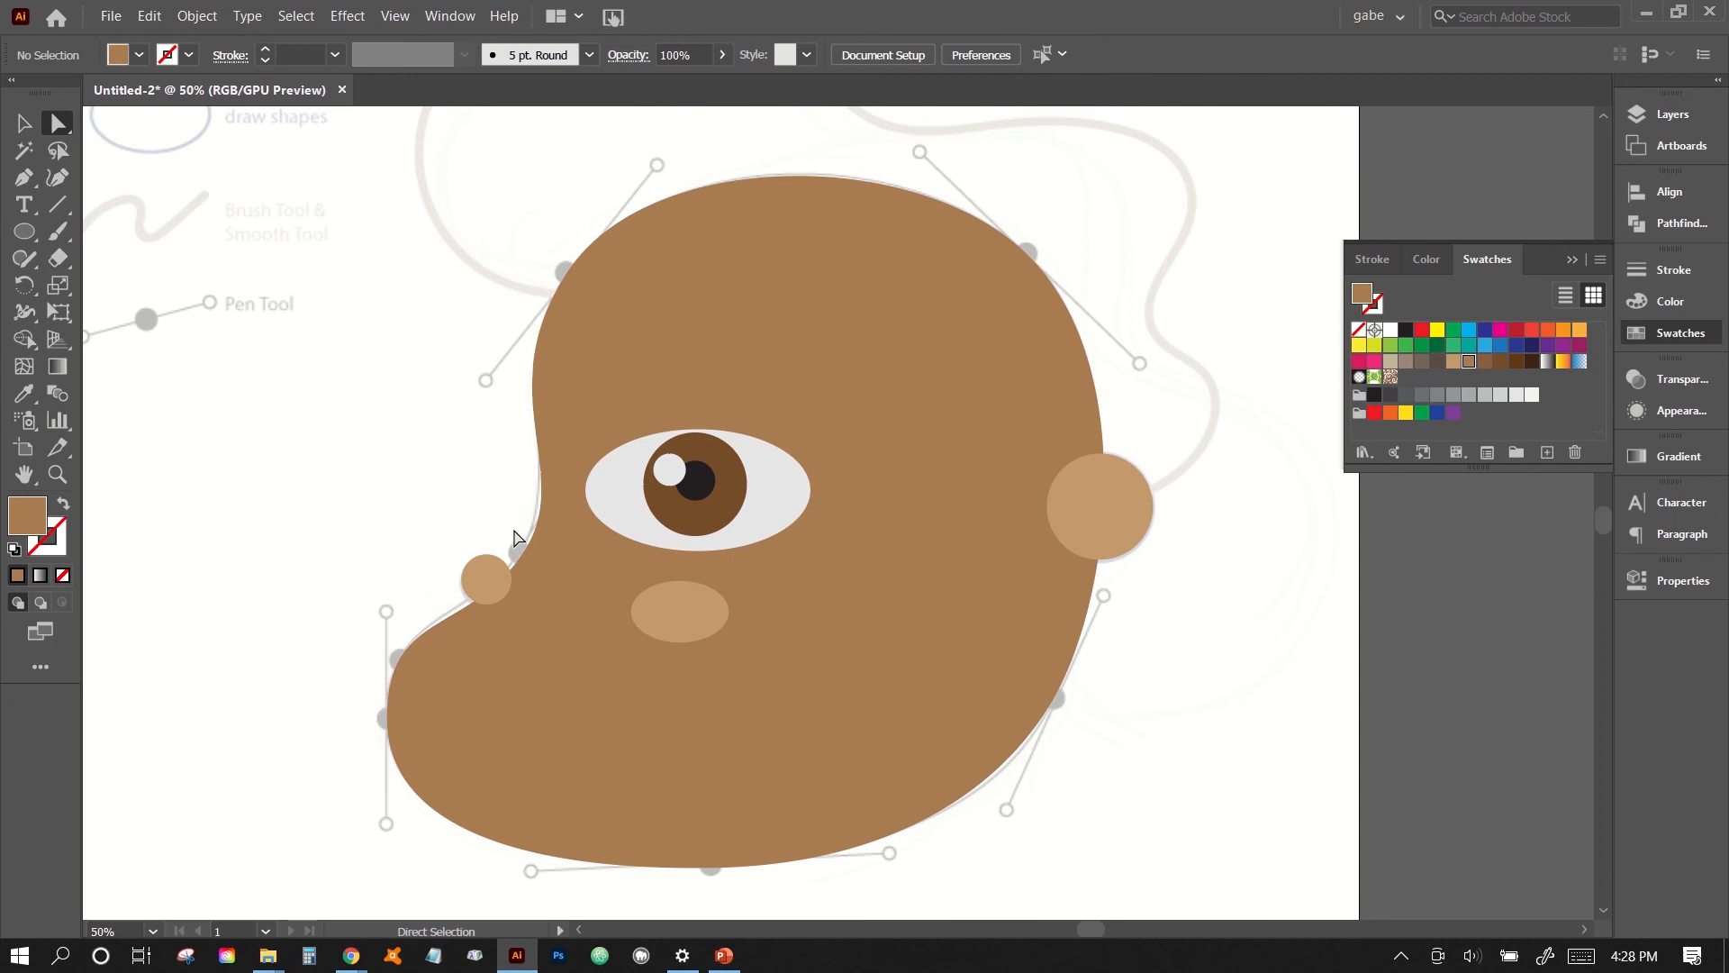
pyautogui.press('Left')
pyautogui.press('Left')
pyautogui.press('Left')
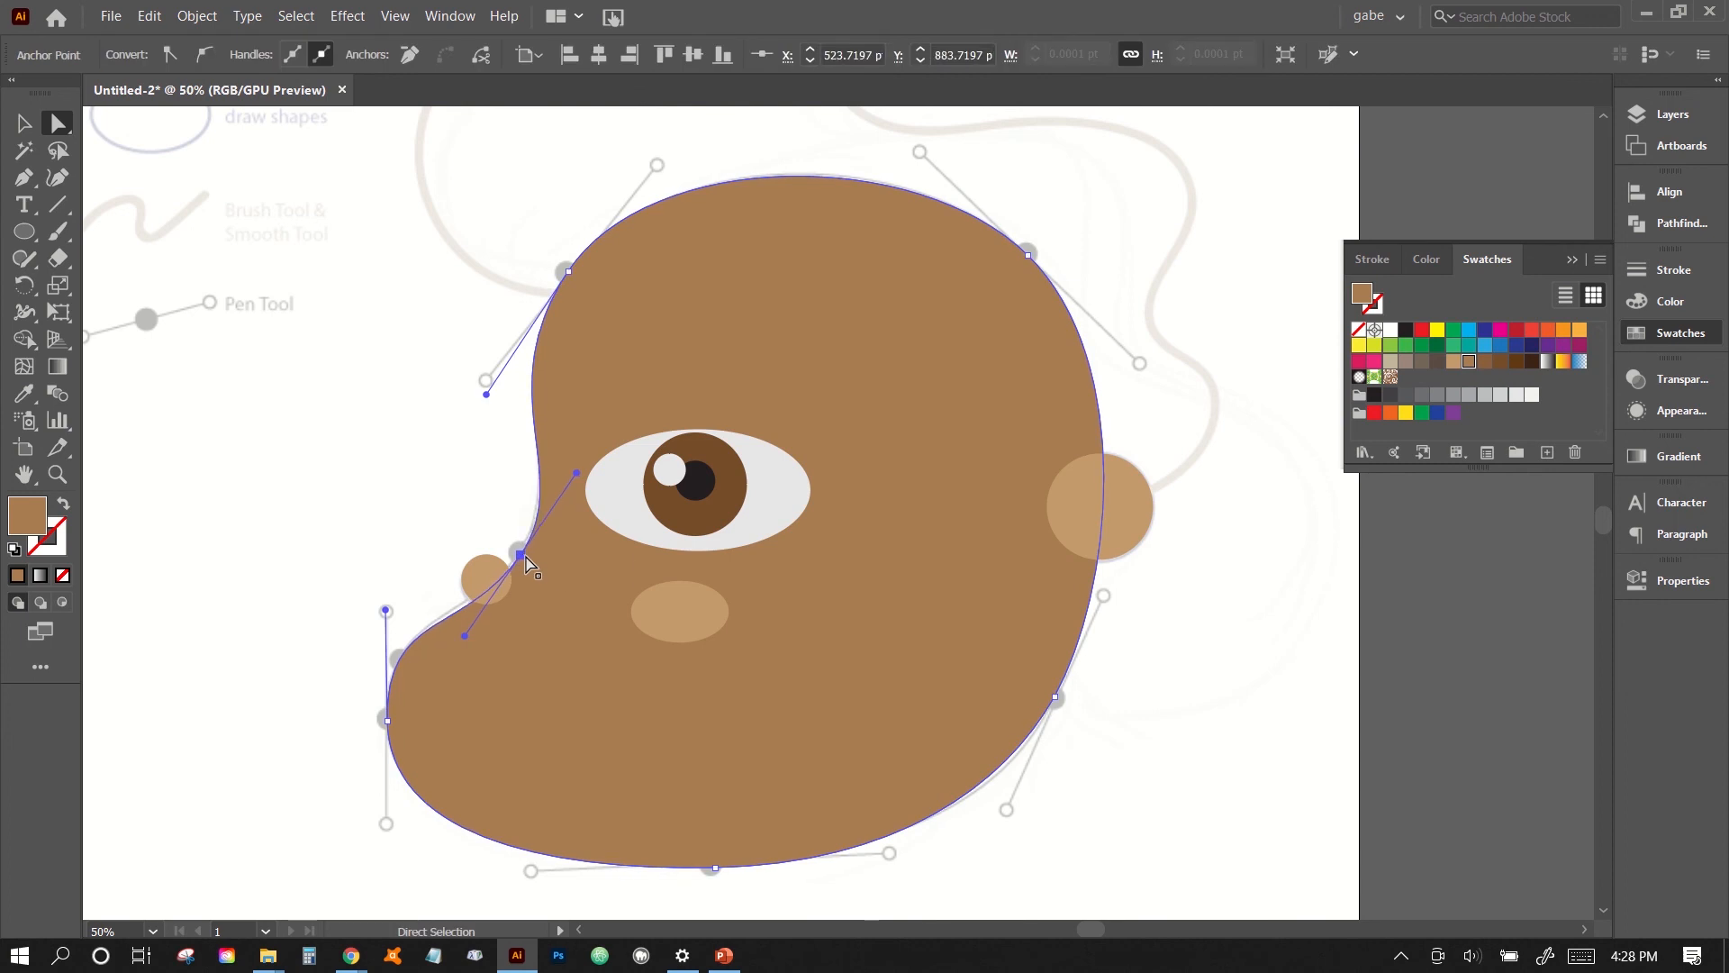
pyautogui.press('Up')
pyautogui.press('Up')
pyautogui.click(347, 664)
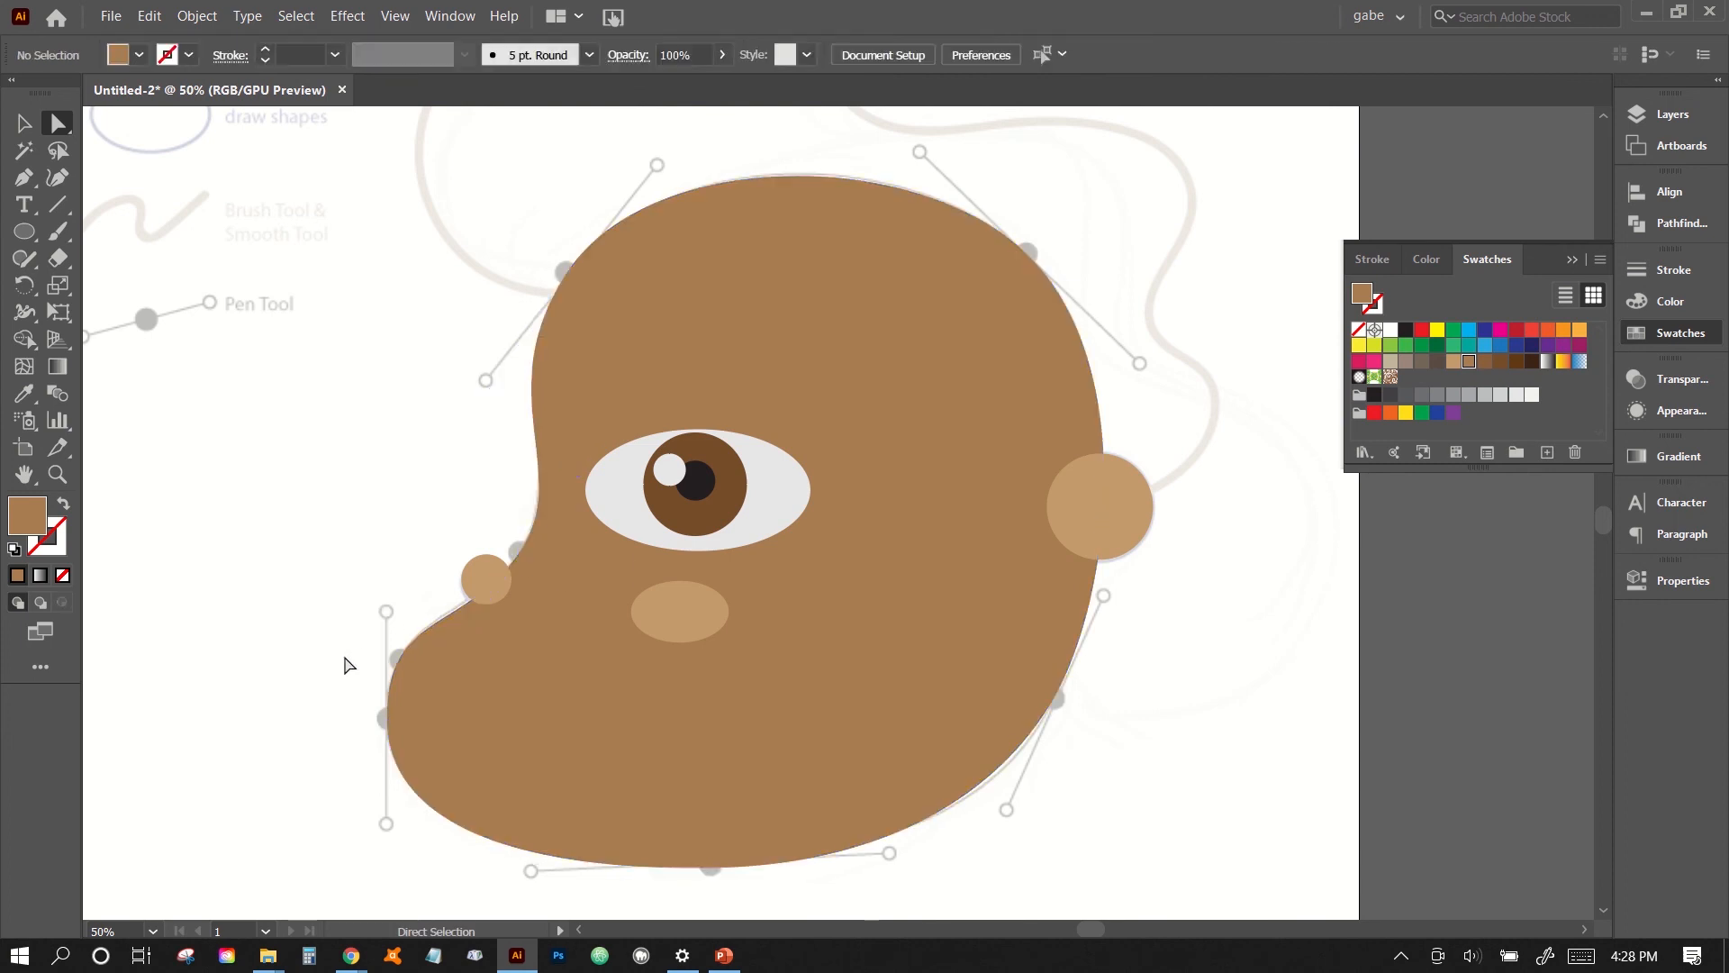
# - Swap the face shape's fill and stroke so it has a brown outline and no fill
pyautogui.click(585, 727)
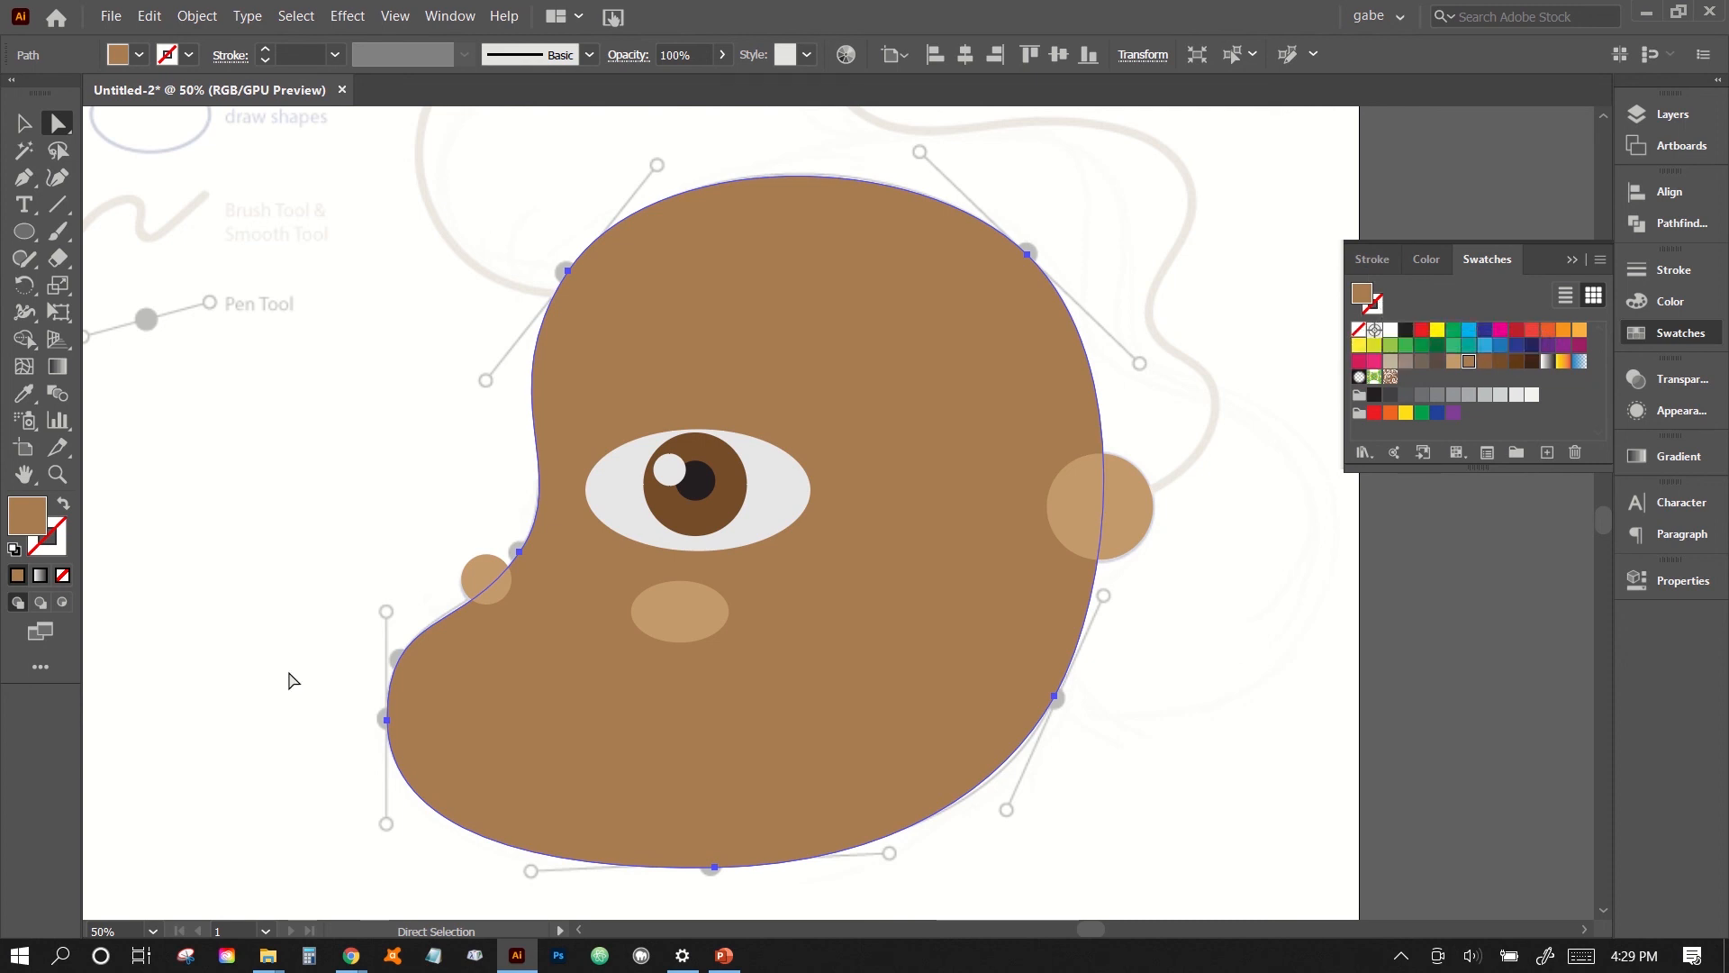
pyautogui.click(64, 511)
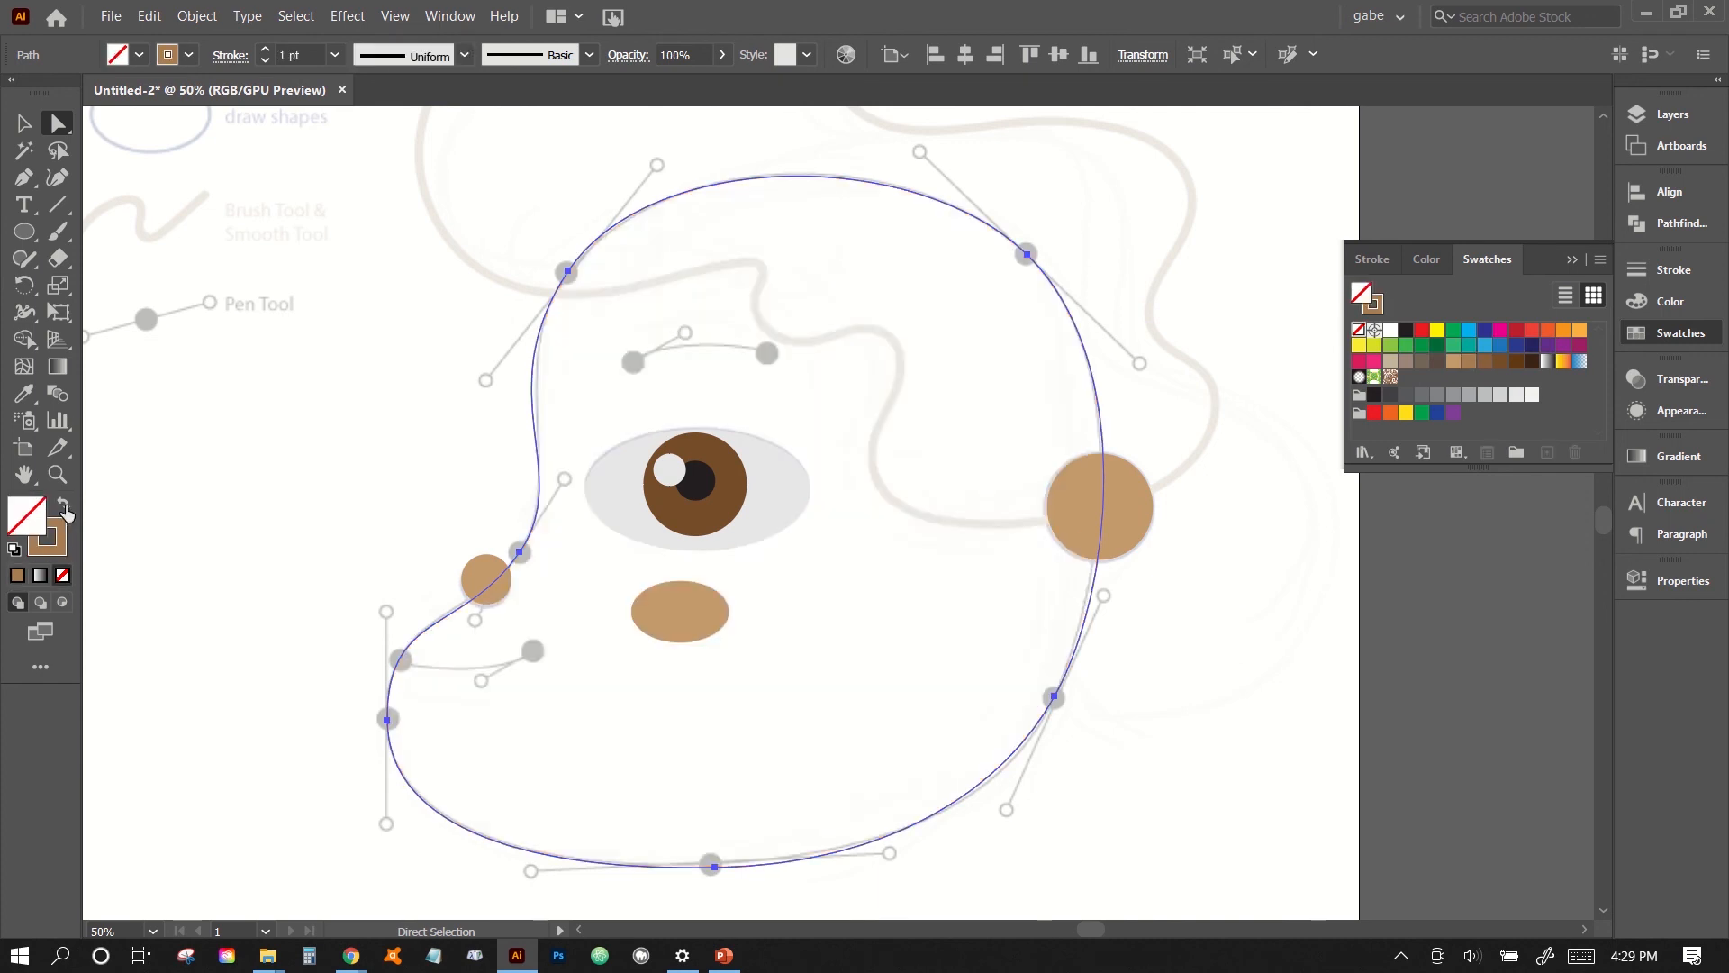
pyautogui.click(462, 482)
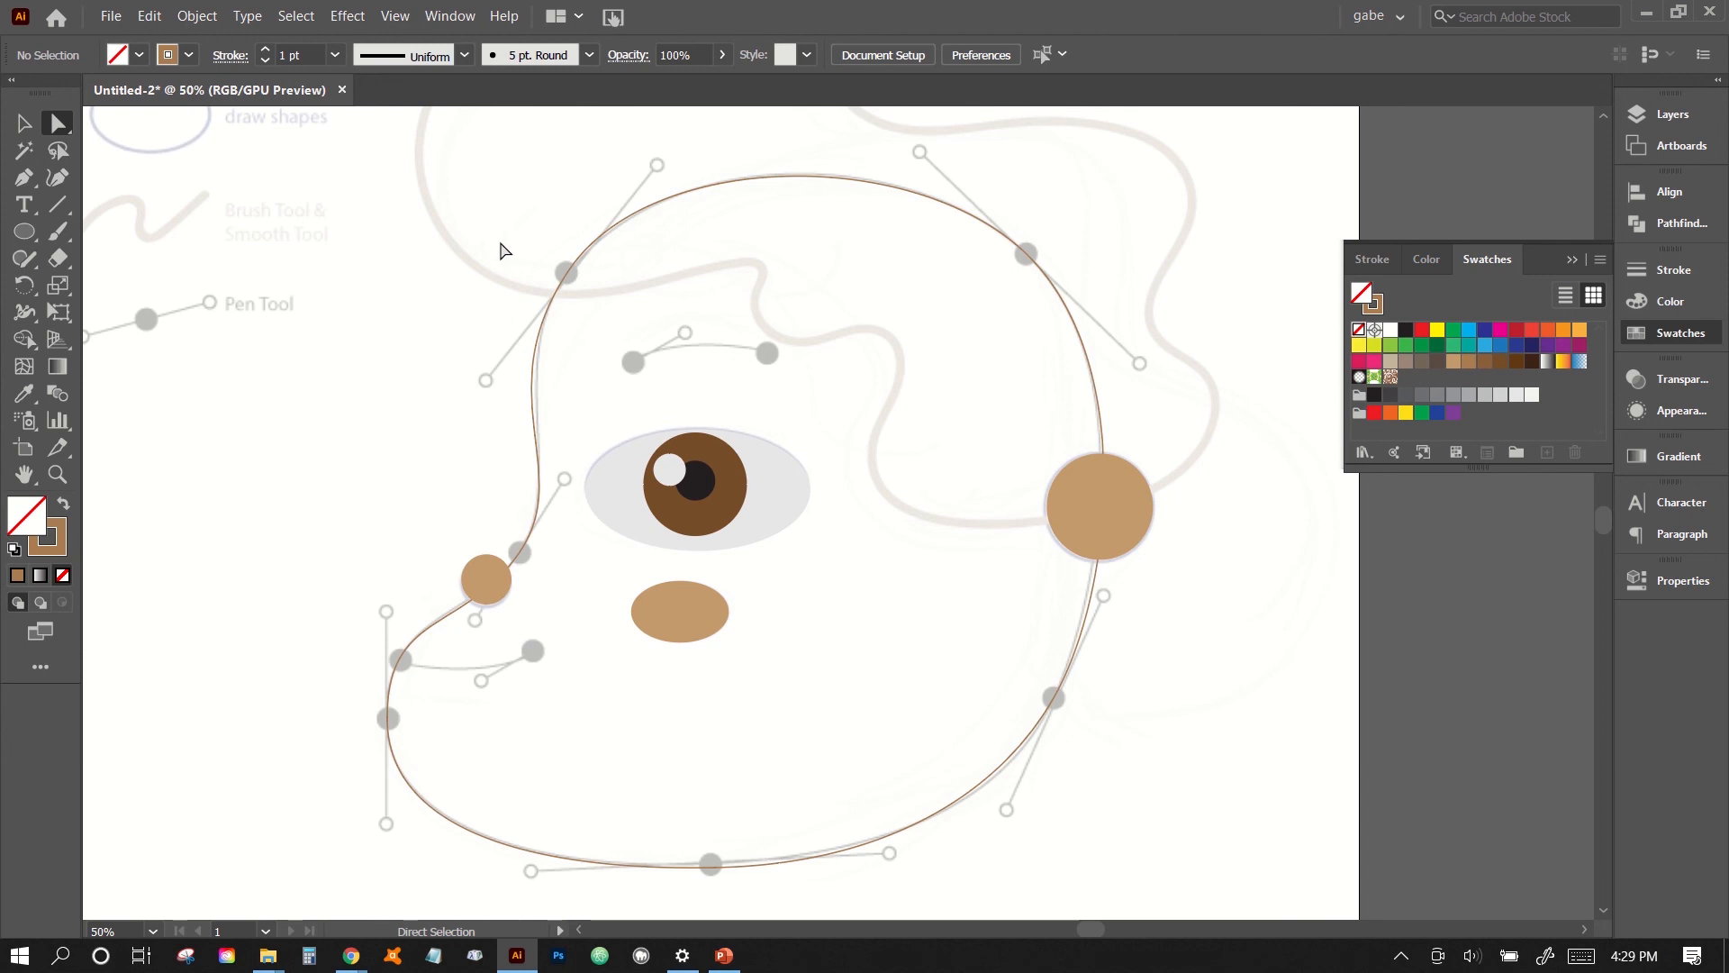
# - Shorten the lower handle of the forehead anchor so the brow curve follows the guide line more closely
pyautogui.moveTo(503, 250); pyautogui.dragTo(613, 275)
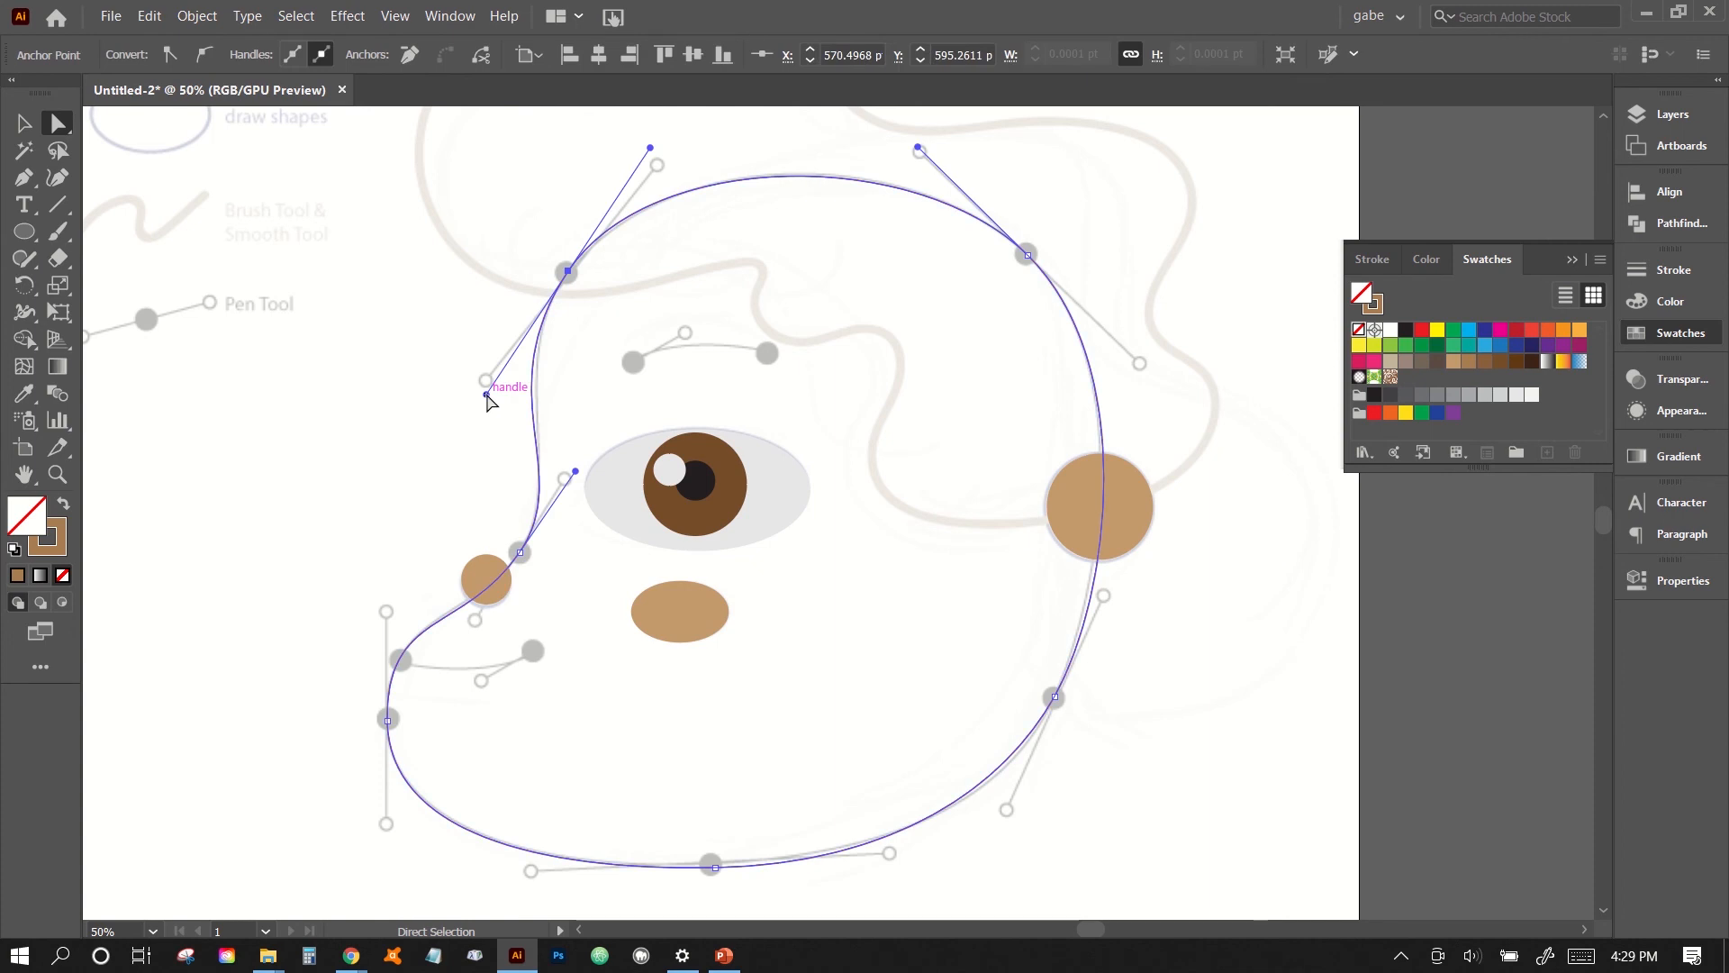
pyautogui.moveTo(486, 394); pyautogui.dragTo(495, 382)
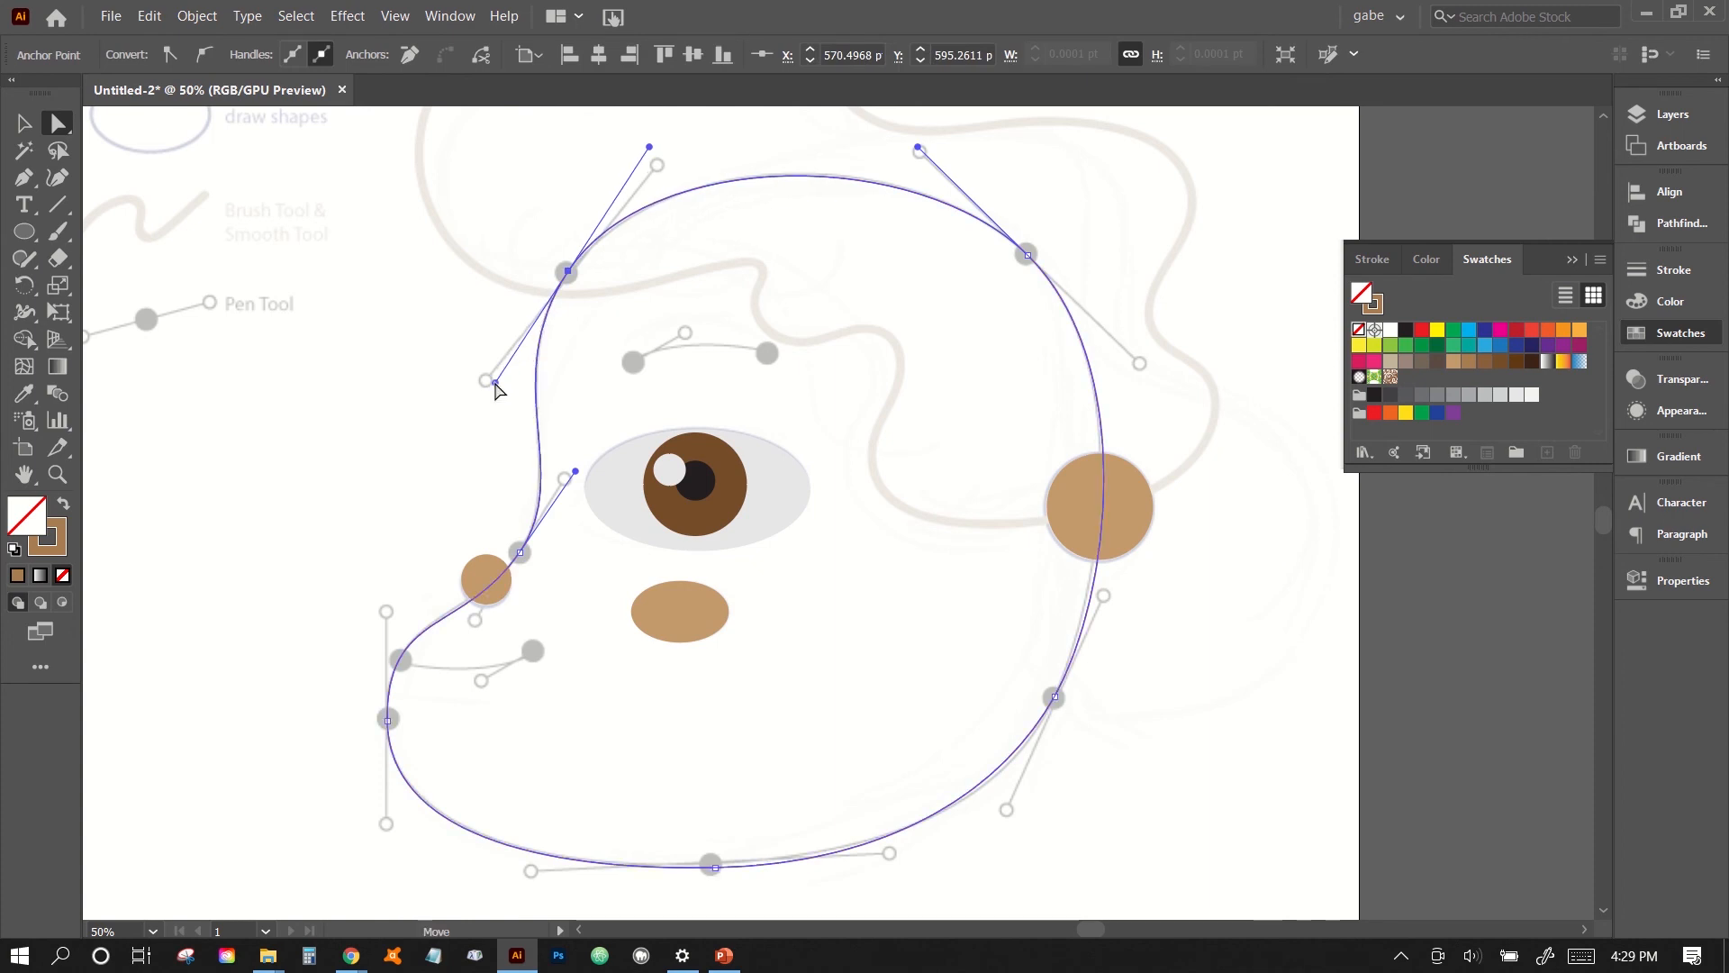
pyautogui.click(427, 385)
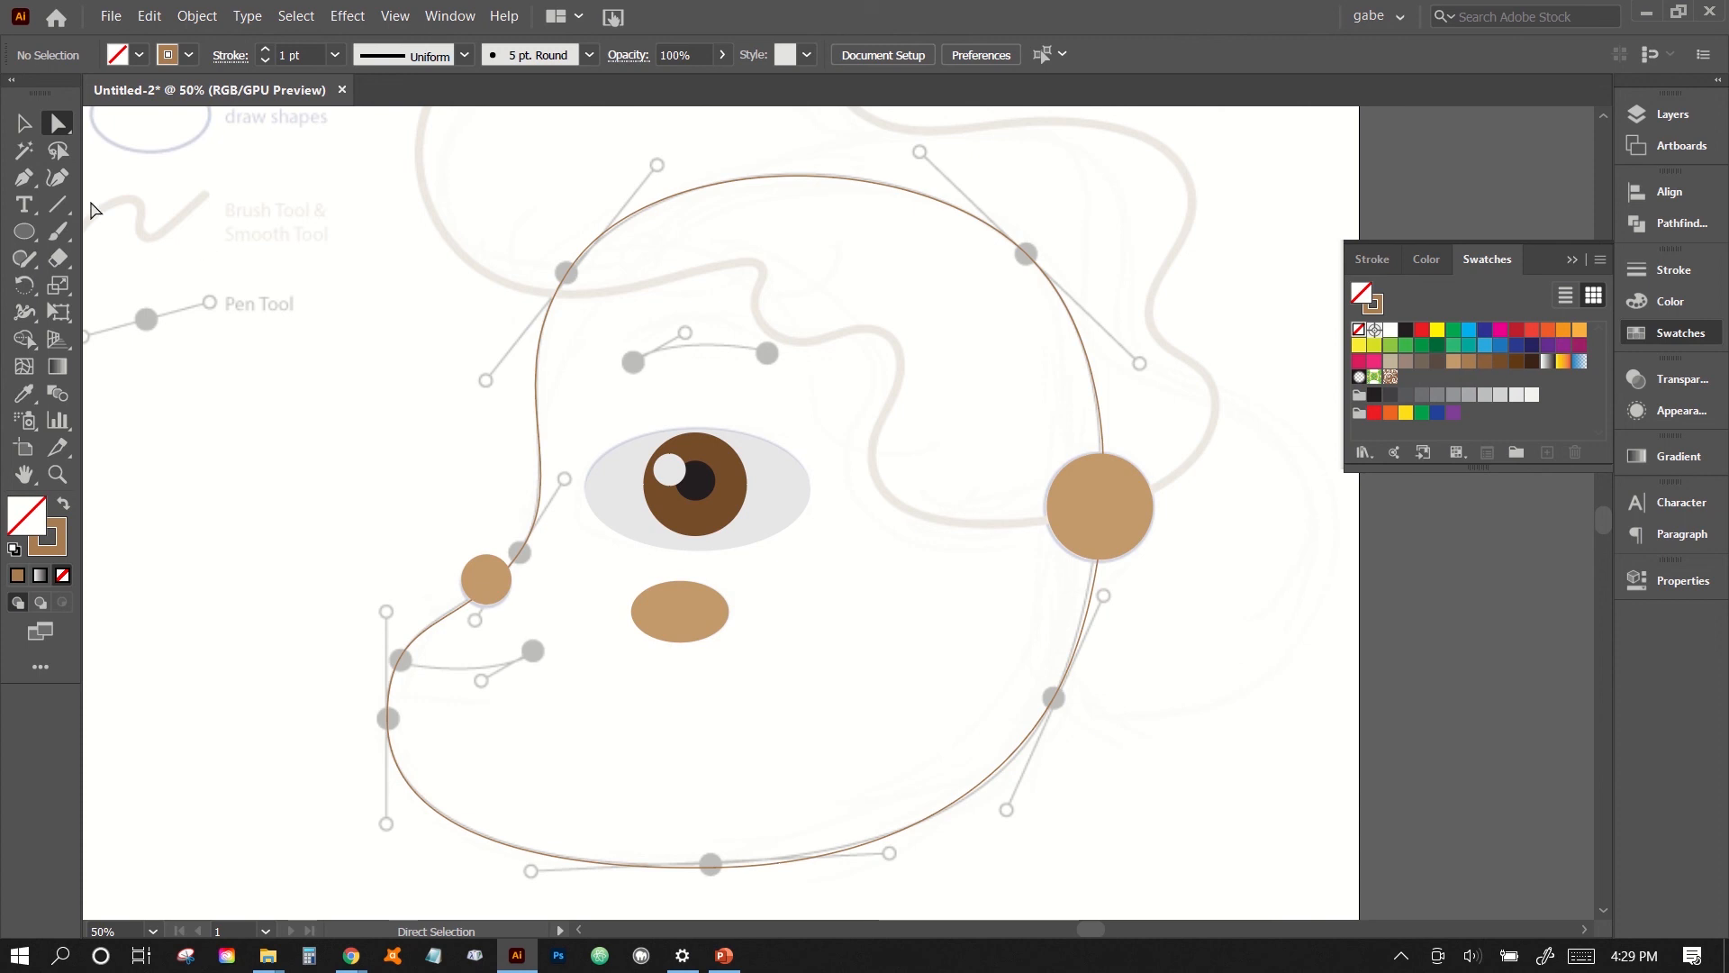
# - Trace the eyebrow curve above the eye with the Pen tool, using a black stroke and no fill
pyautogui.click(17, 186)
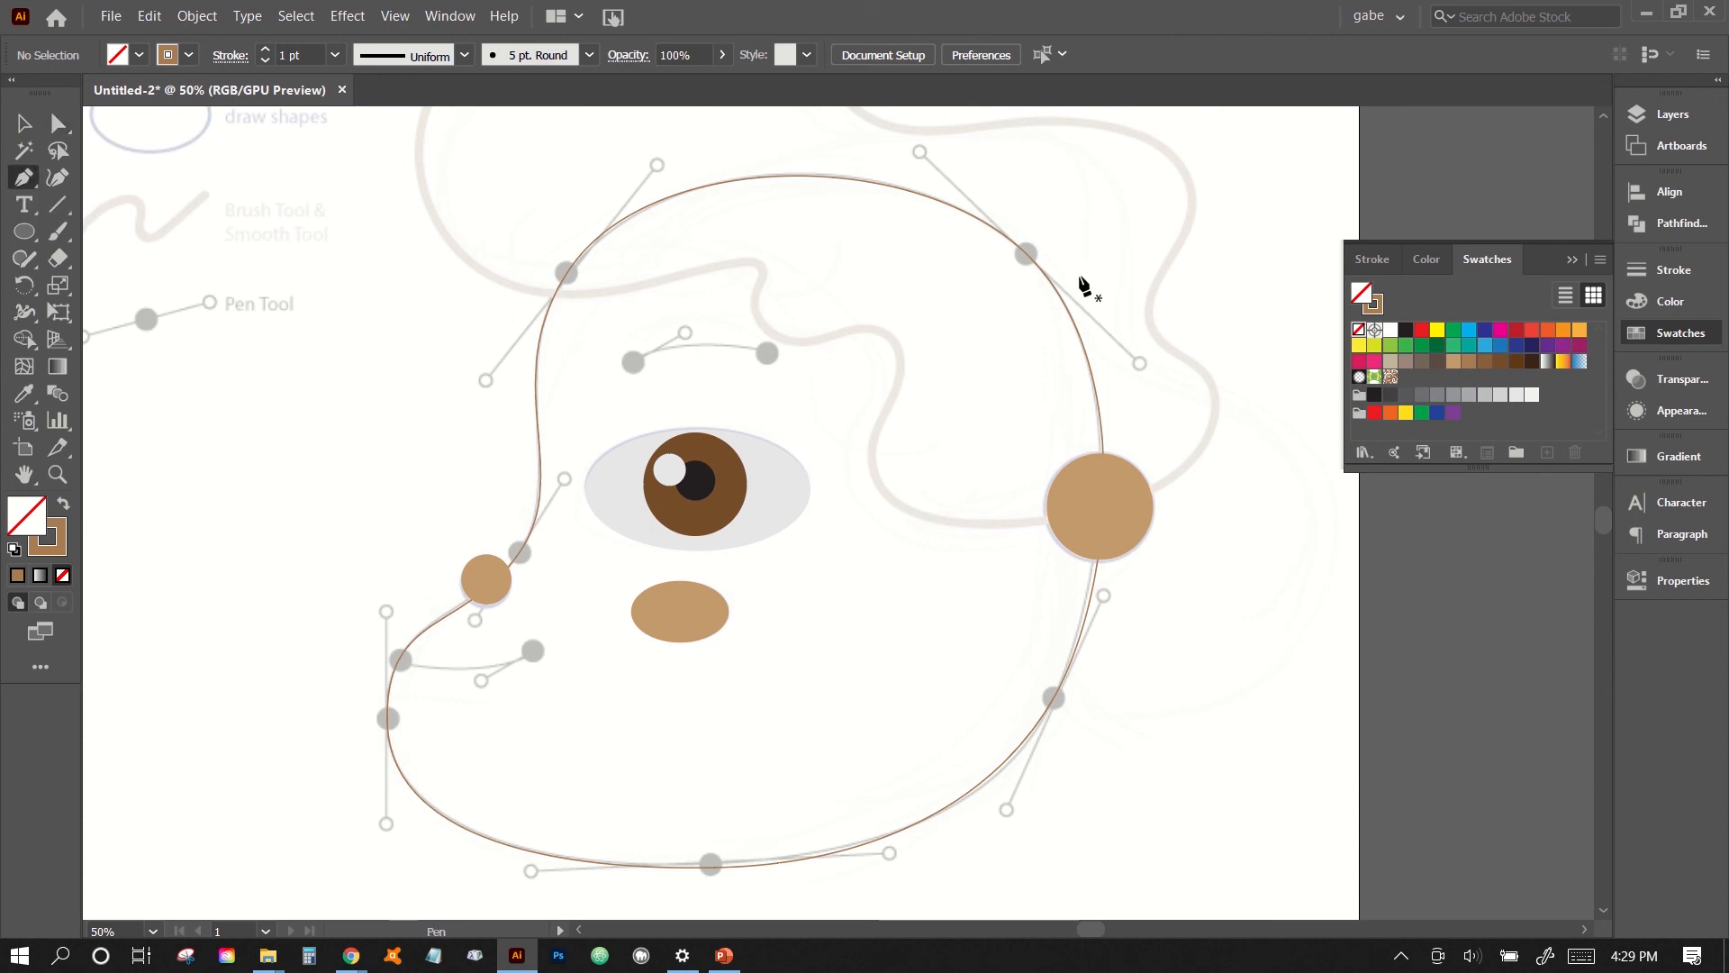
pyautogui.click(67, 550)
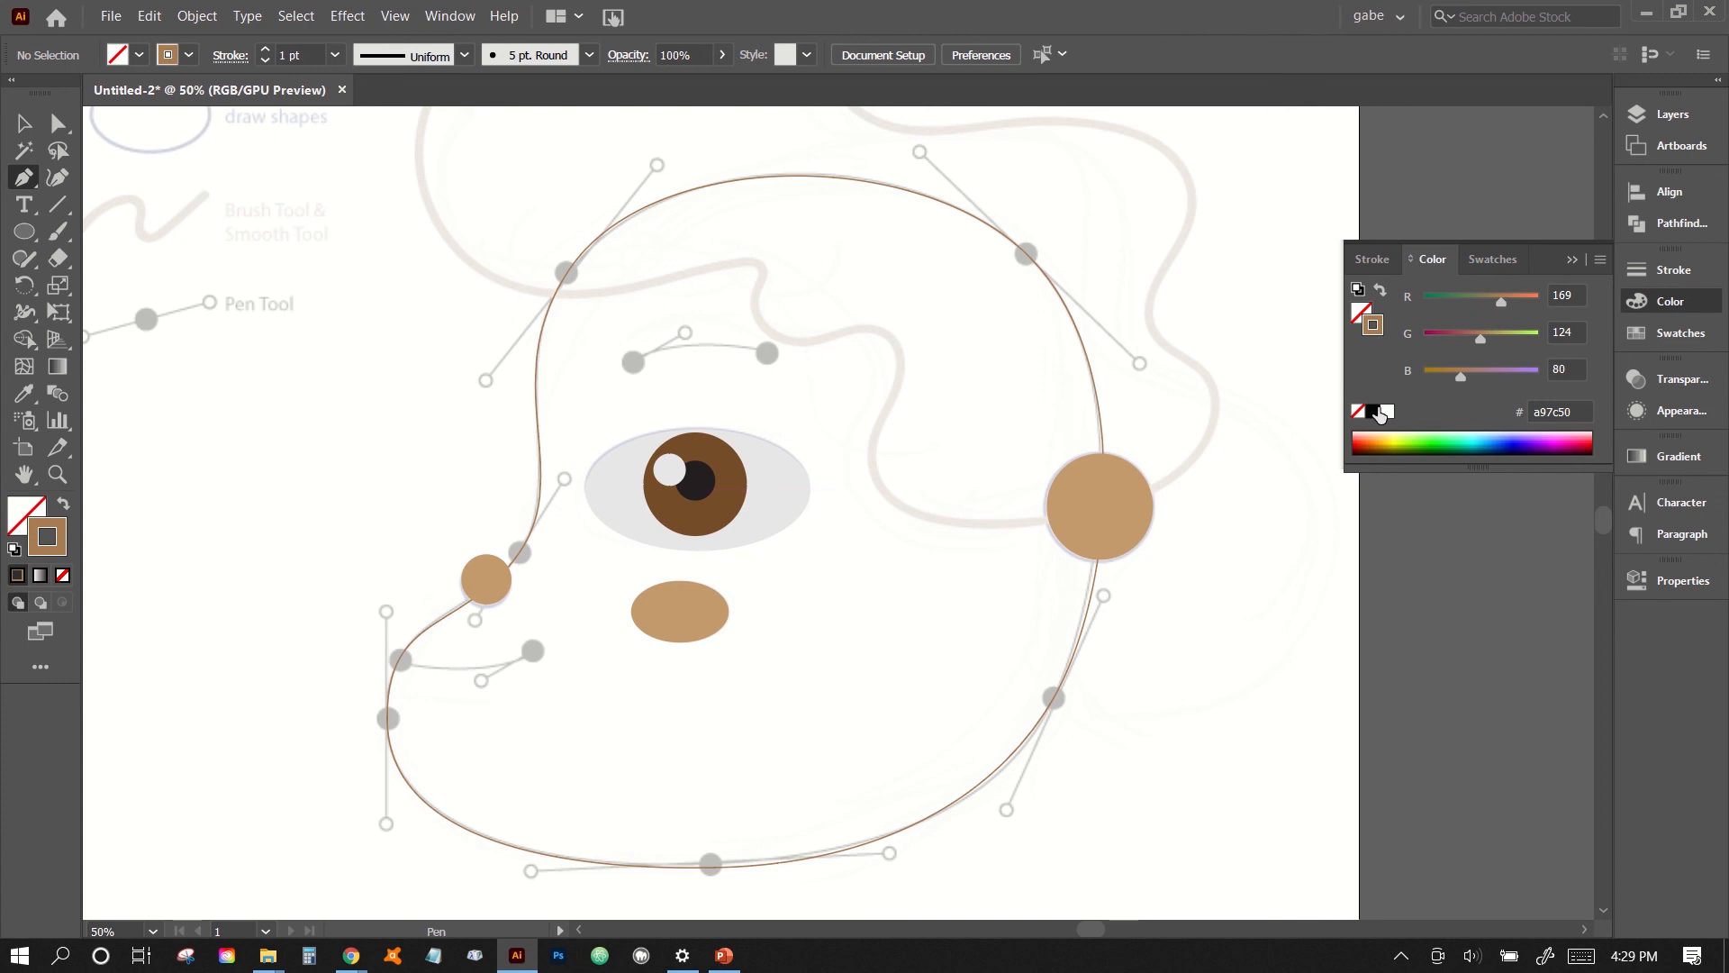
pyautogui.click(1374, 410)
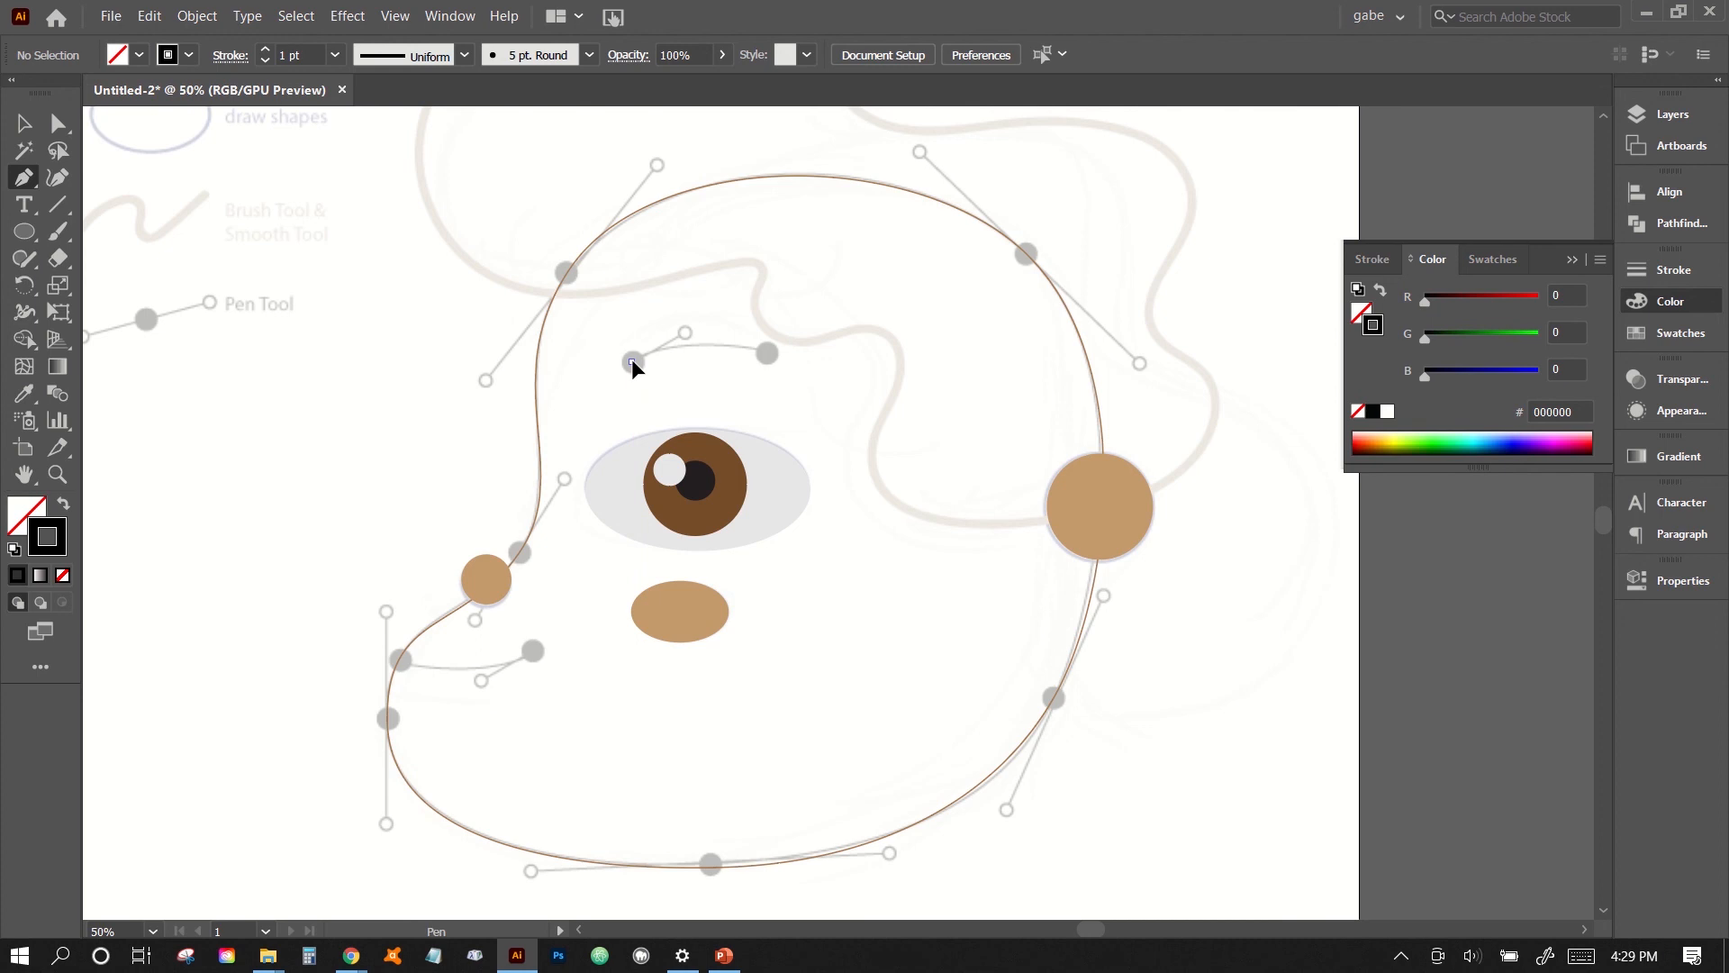
pyautogui.moveTo(633, 361); pyautogui.dragTo(686, 330)
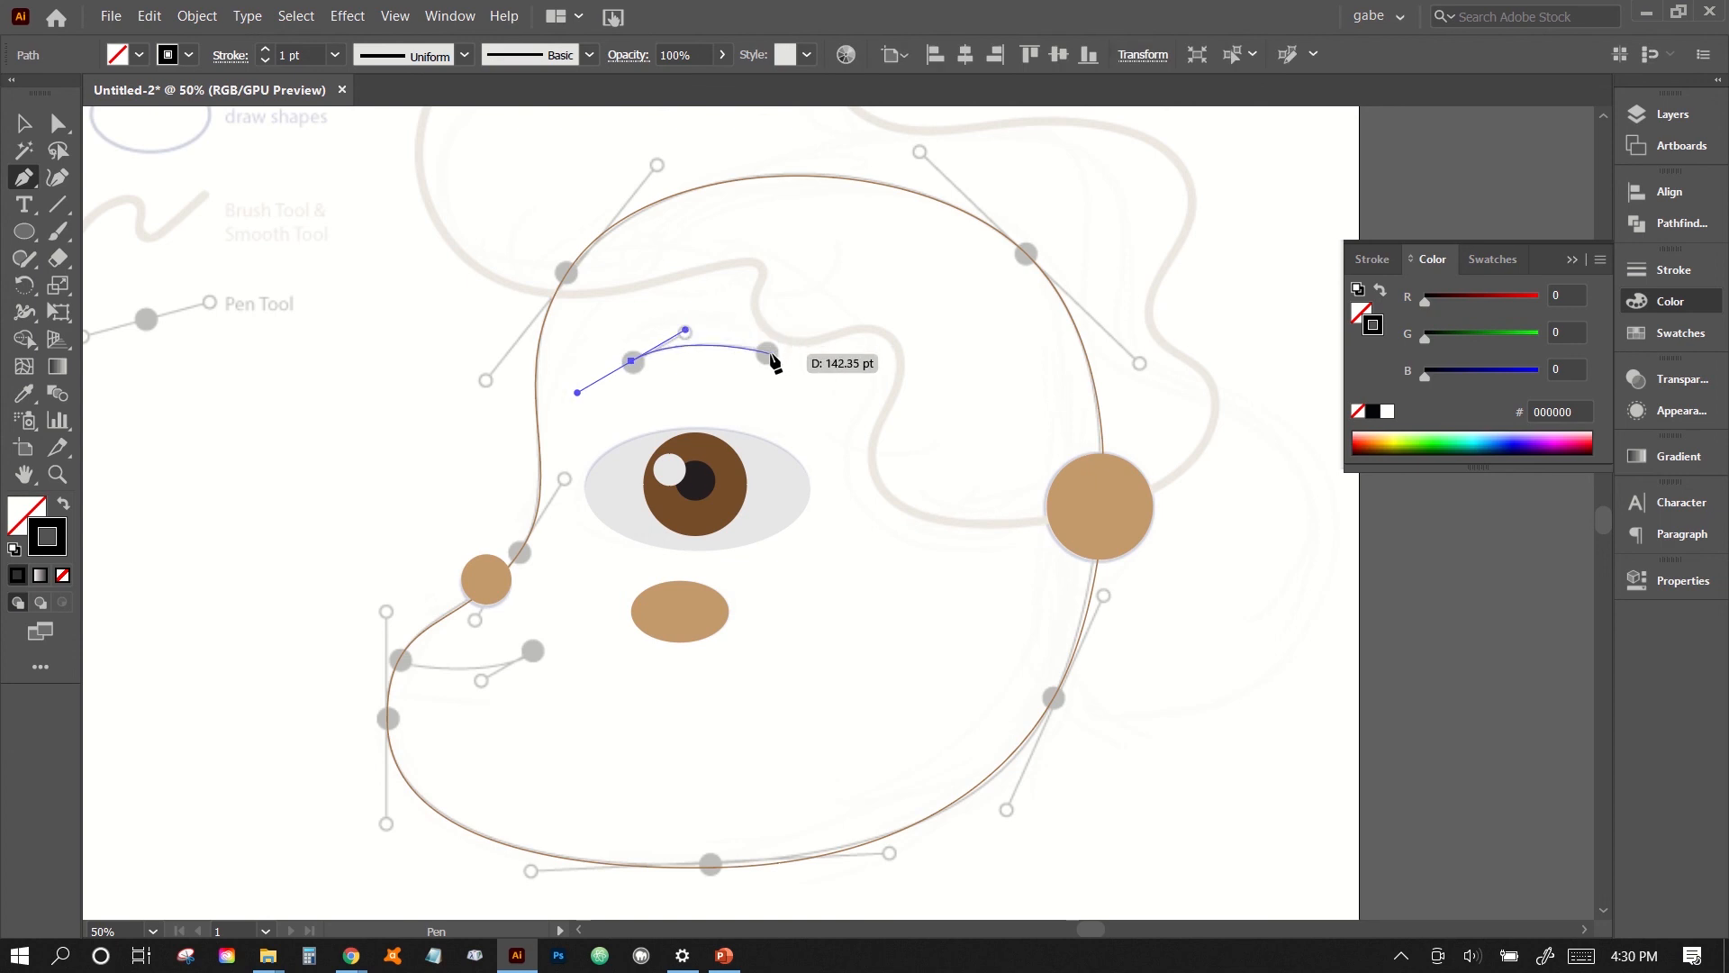
pyautogui.click(771, 355)
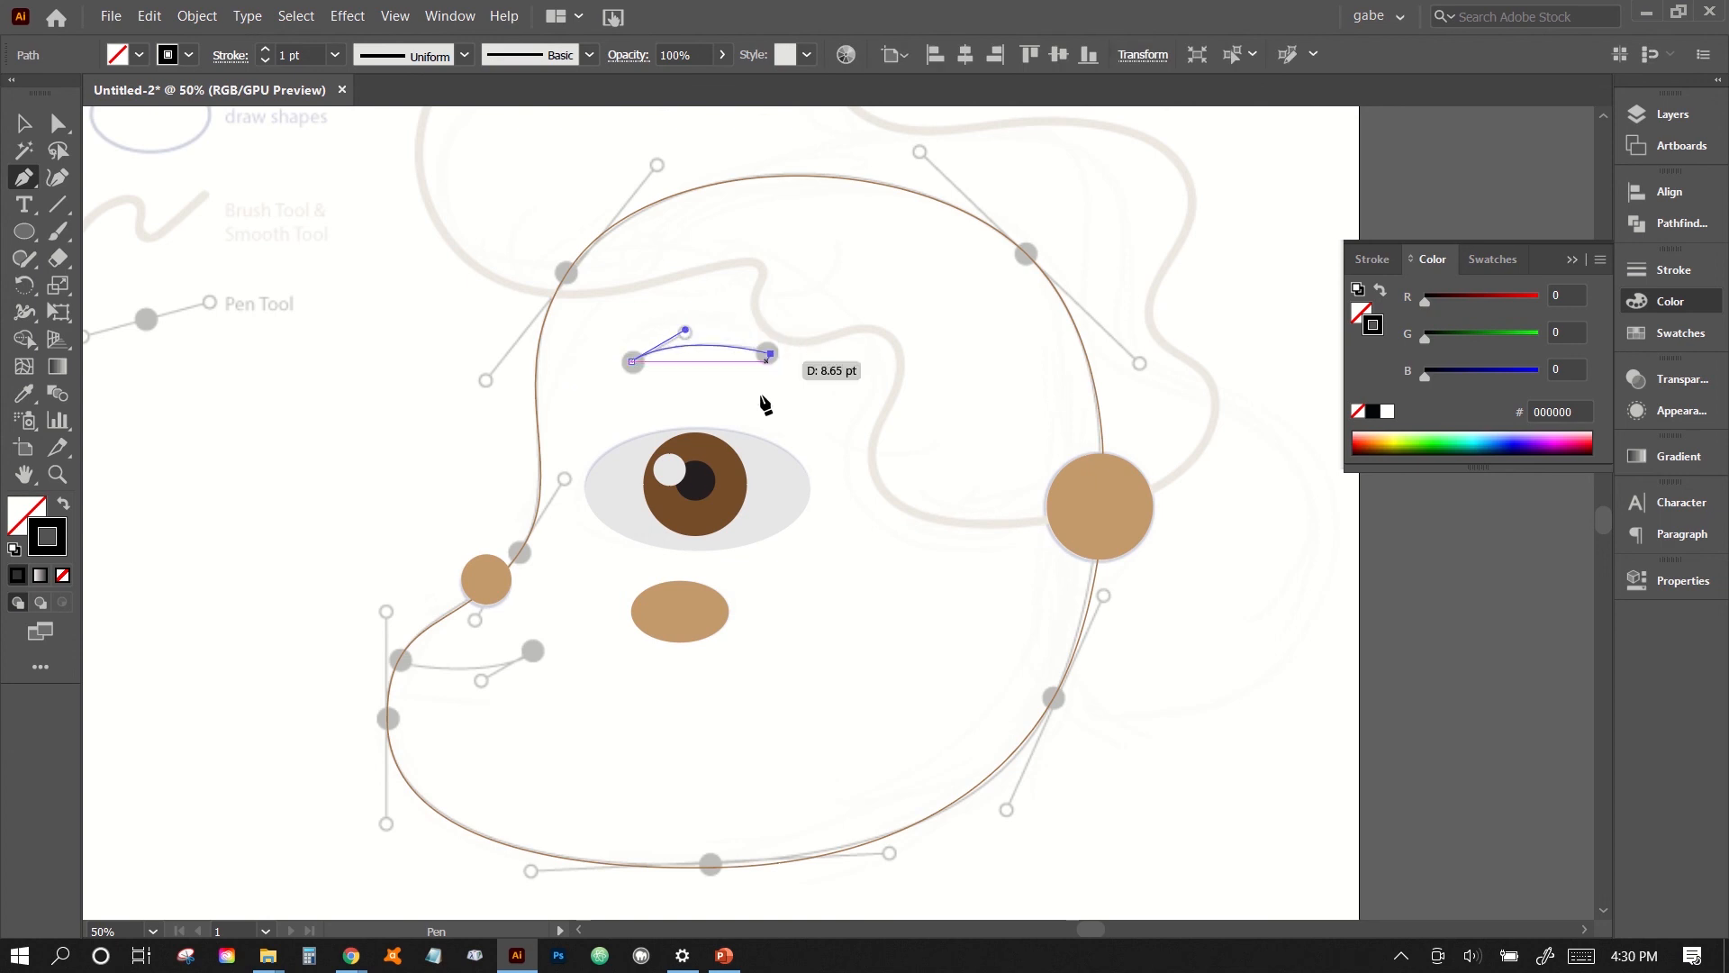
pyautogui.press('Escape')
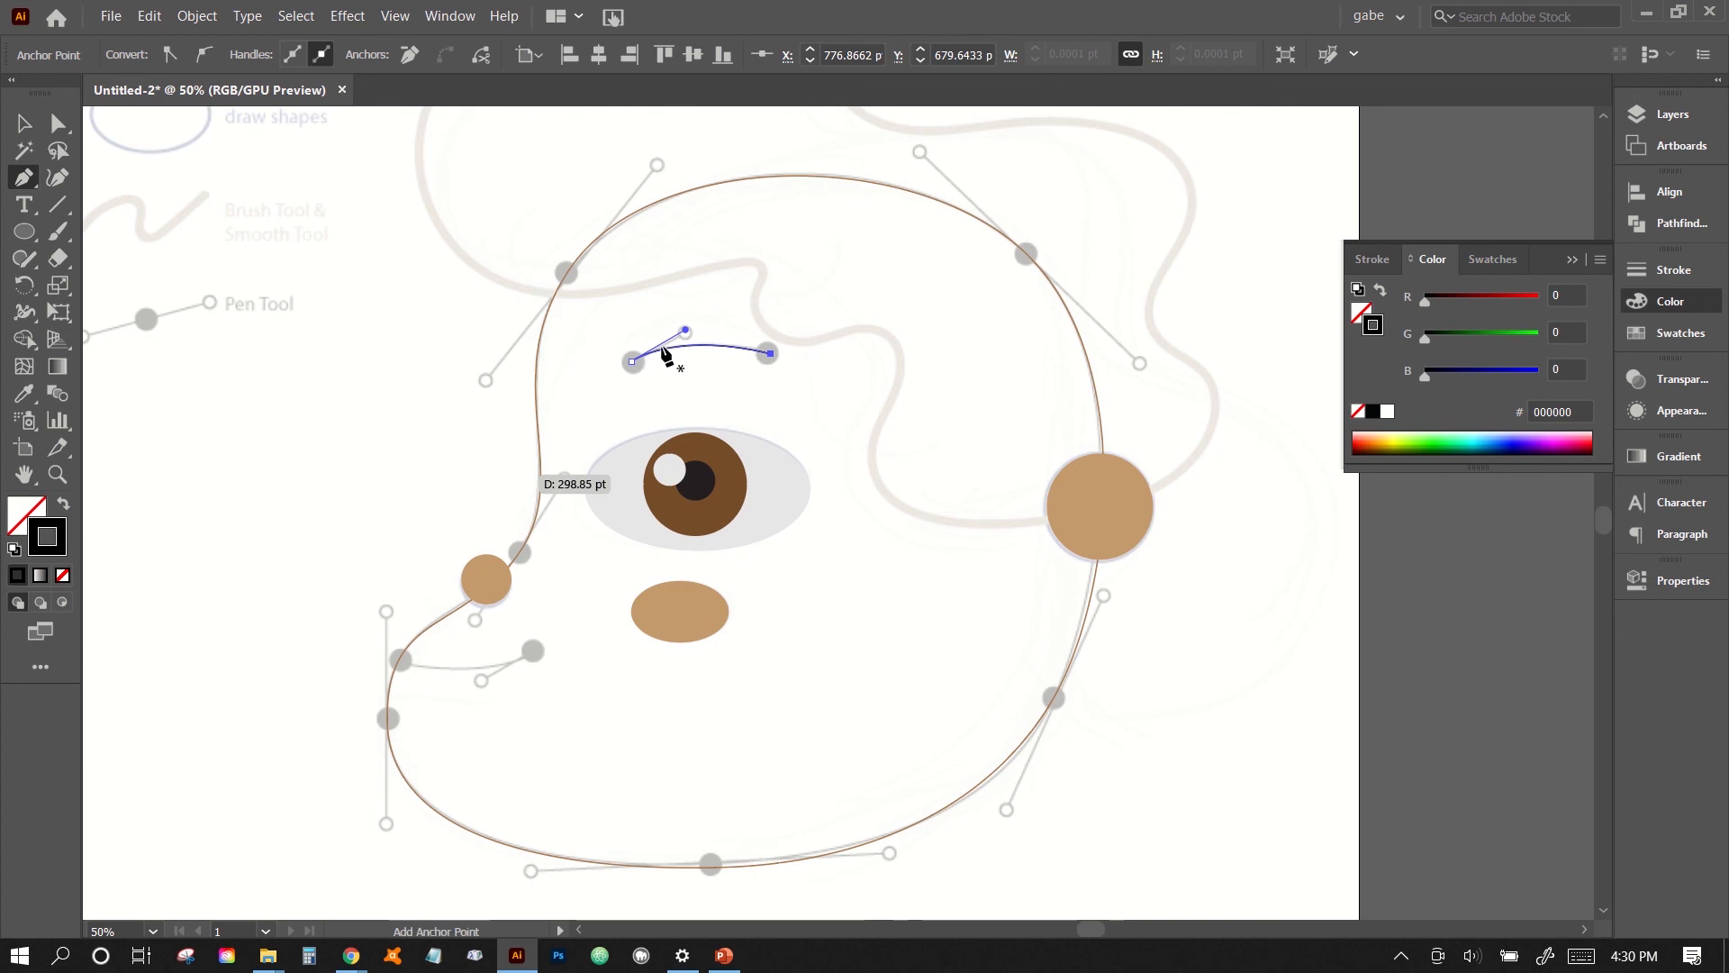
# - Trace the mouth curve with the Pen tool from the face outline to the guide dot at the cheek, and deselect it
pyautogui.click(402, 661)
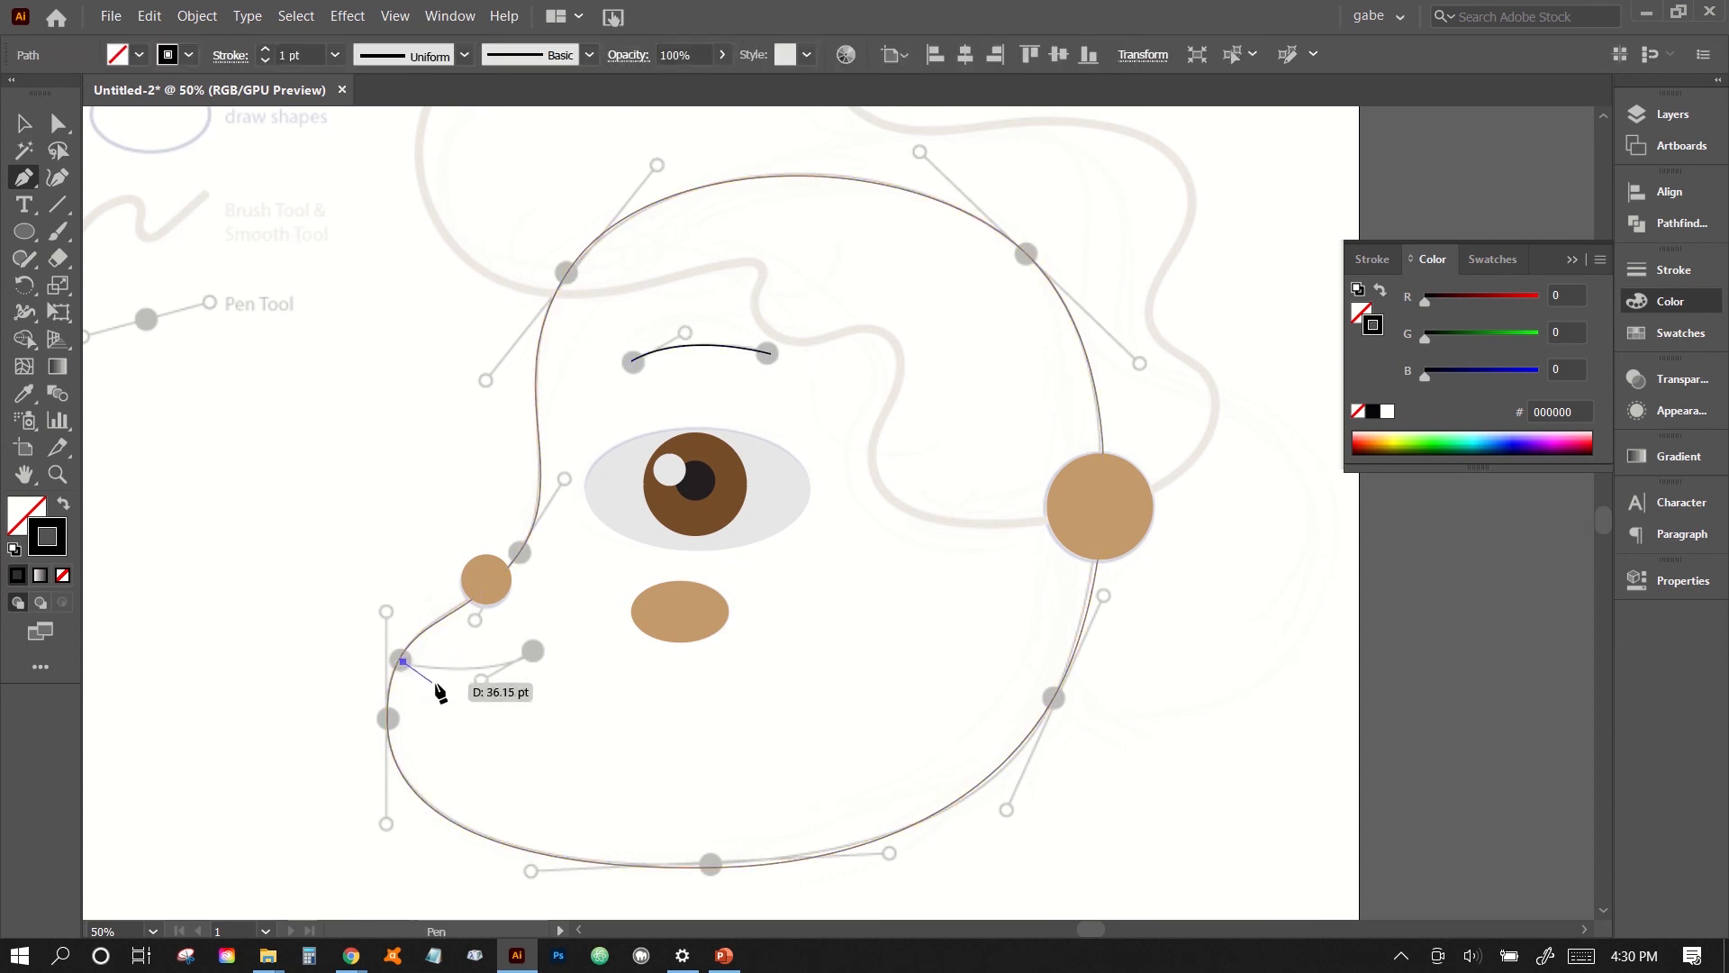
pyautogui.hotkey('ctrl', 'z')
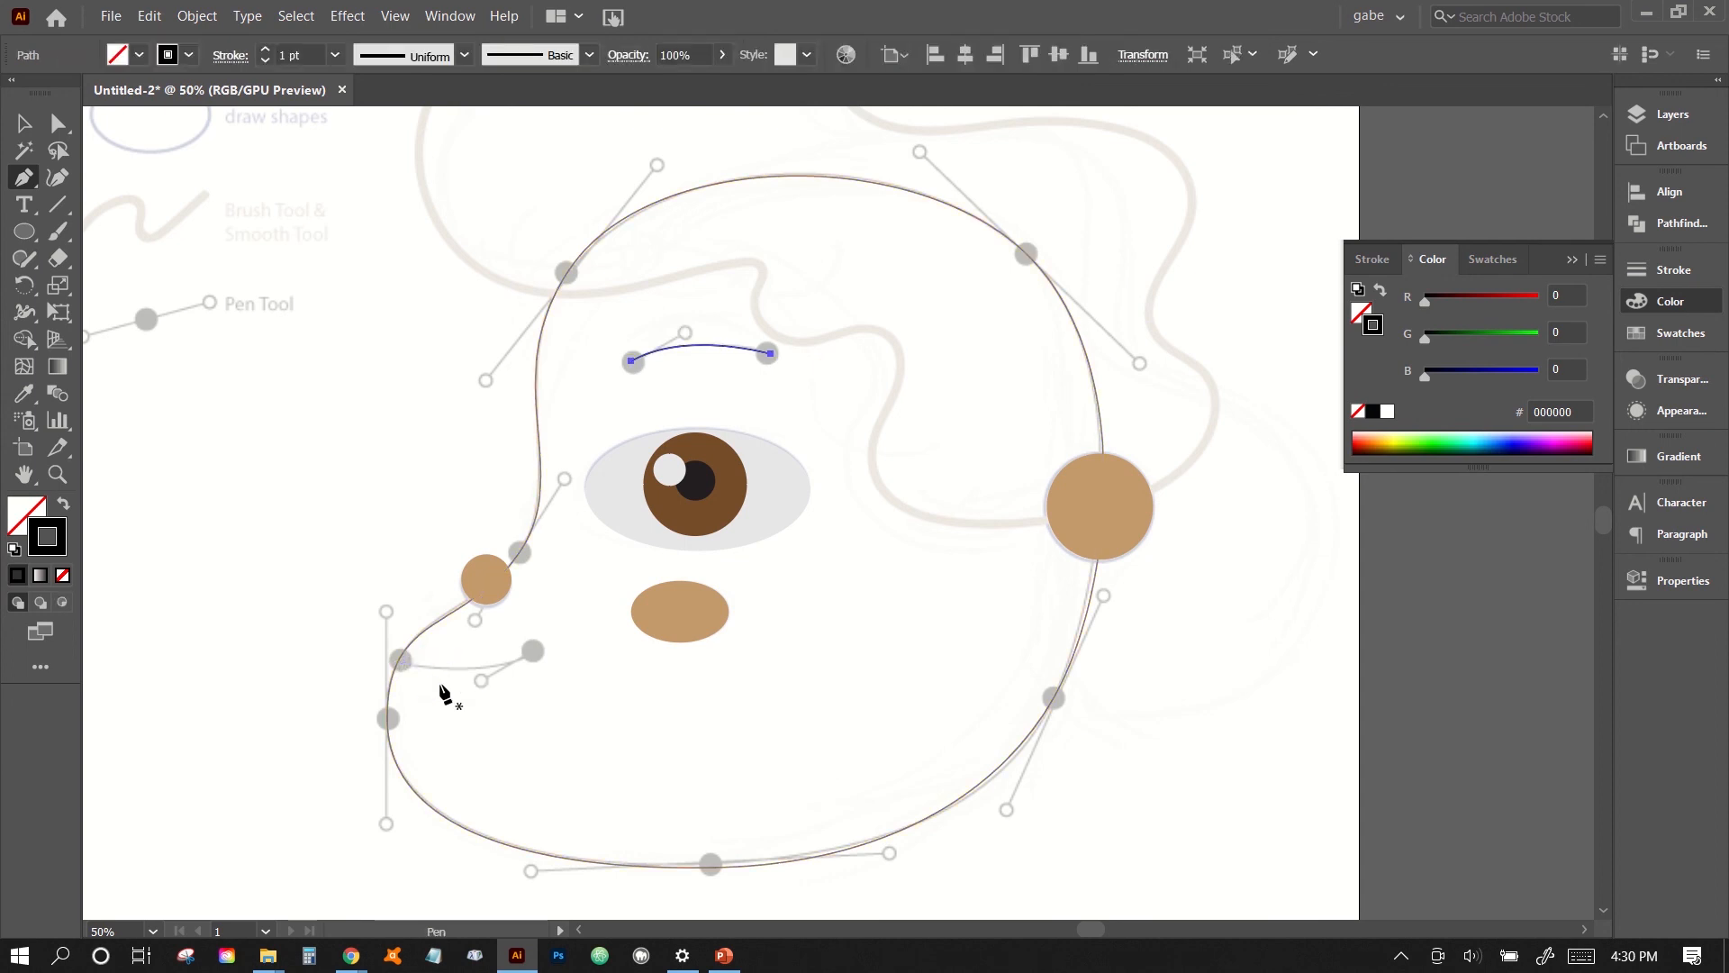
pyautogui.click(401, 659)
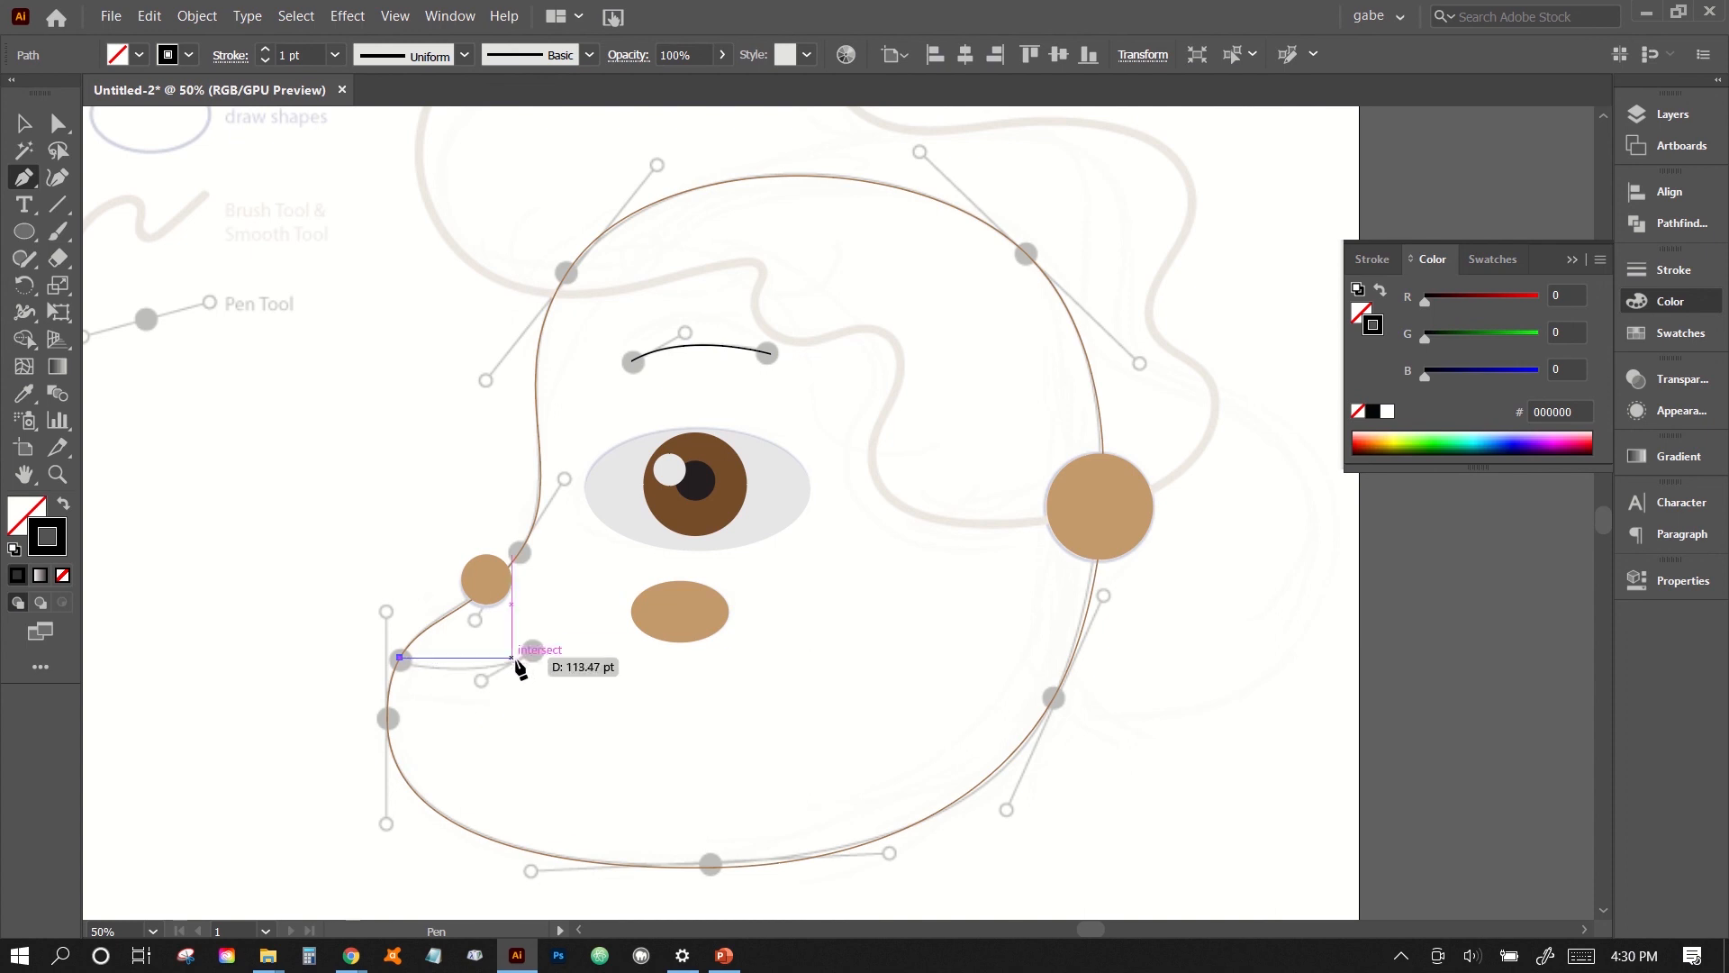
pyautogui.moveTo(532, 653); pyautogui.dragTo(591, 621)
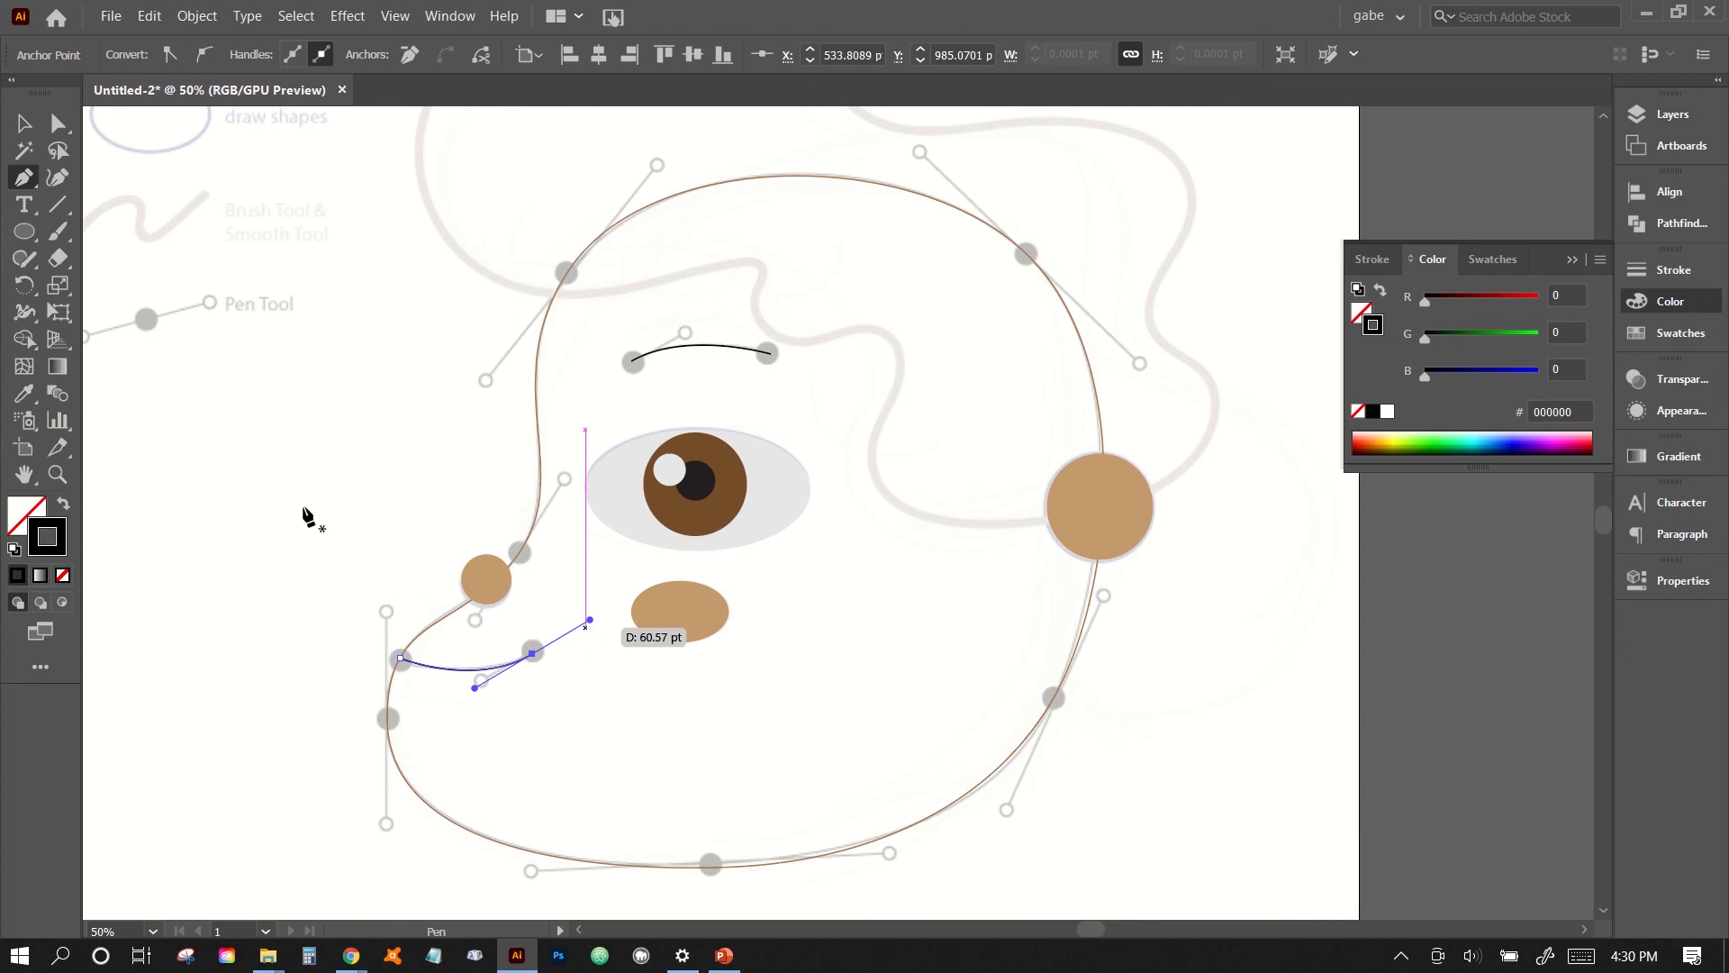
pyautogui.click(24, 123)
pyautogui.click(249, 318)
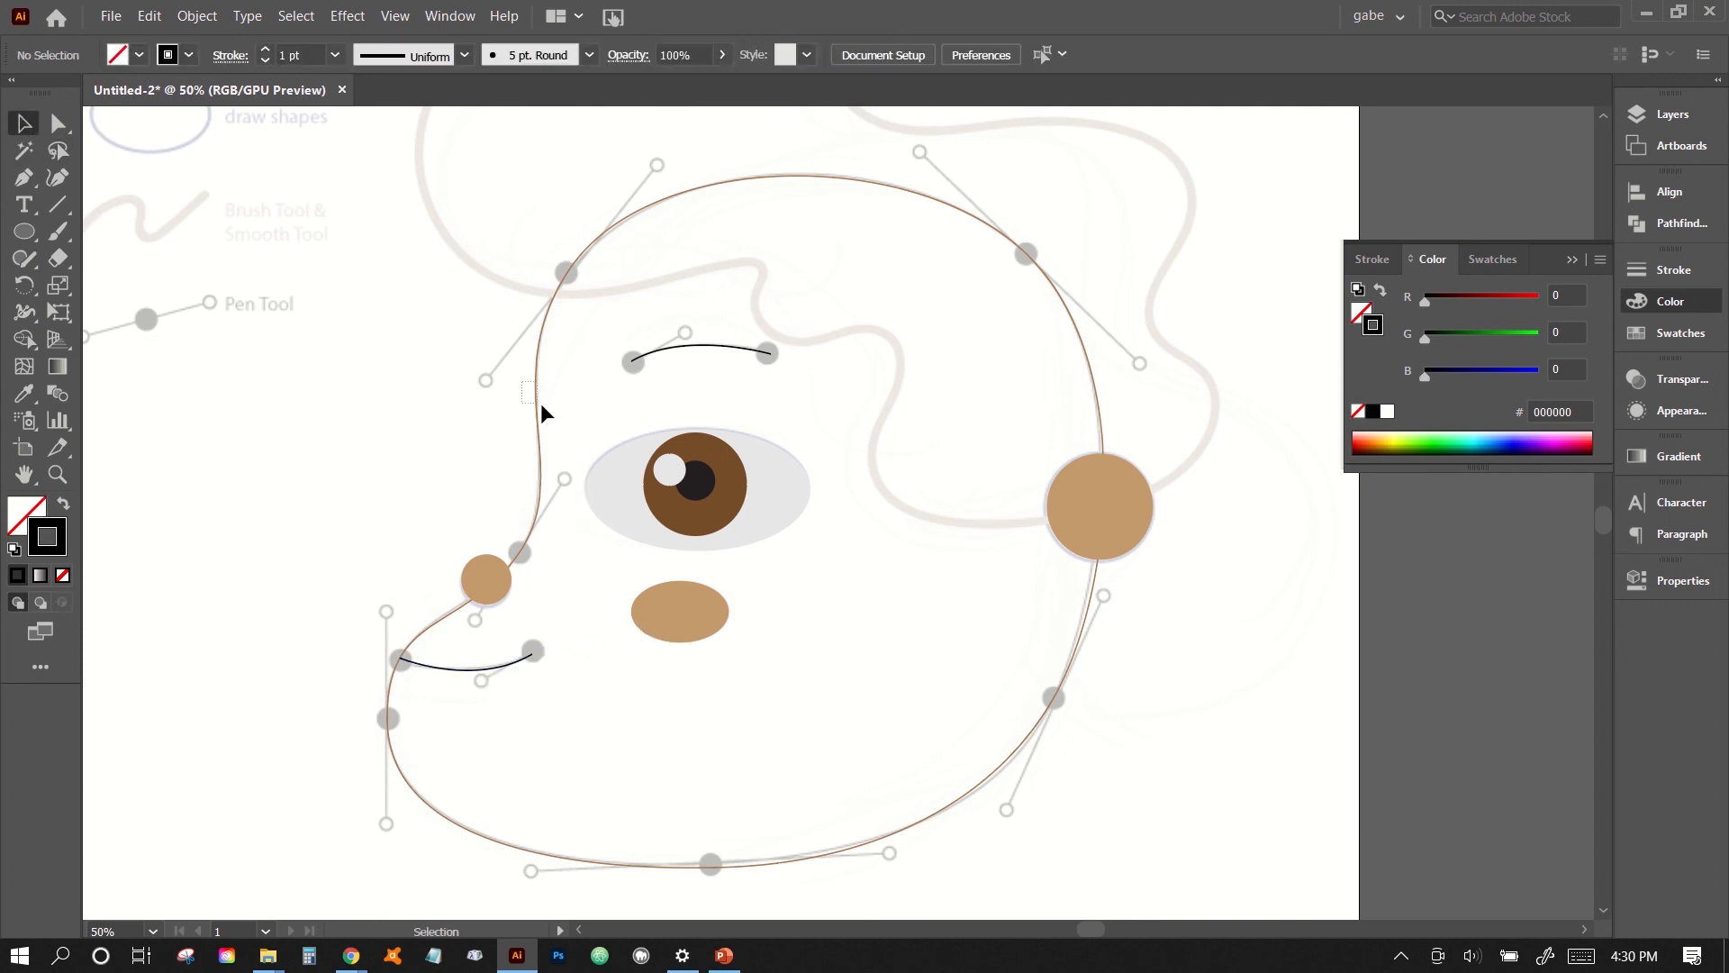
# - Swap the face shape's fill and stroke so it has a brown fill and no outline
pyautogui.moveTo(554, 407); pyautogui.dragTo(554, 407)
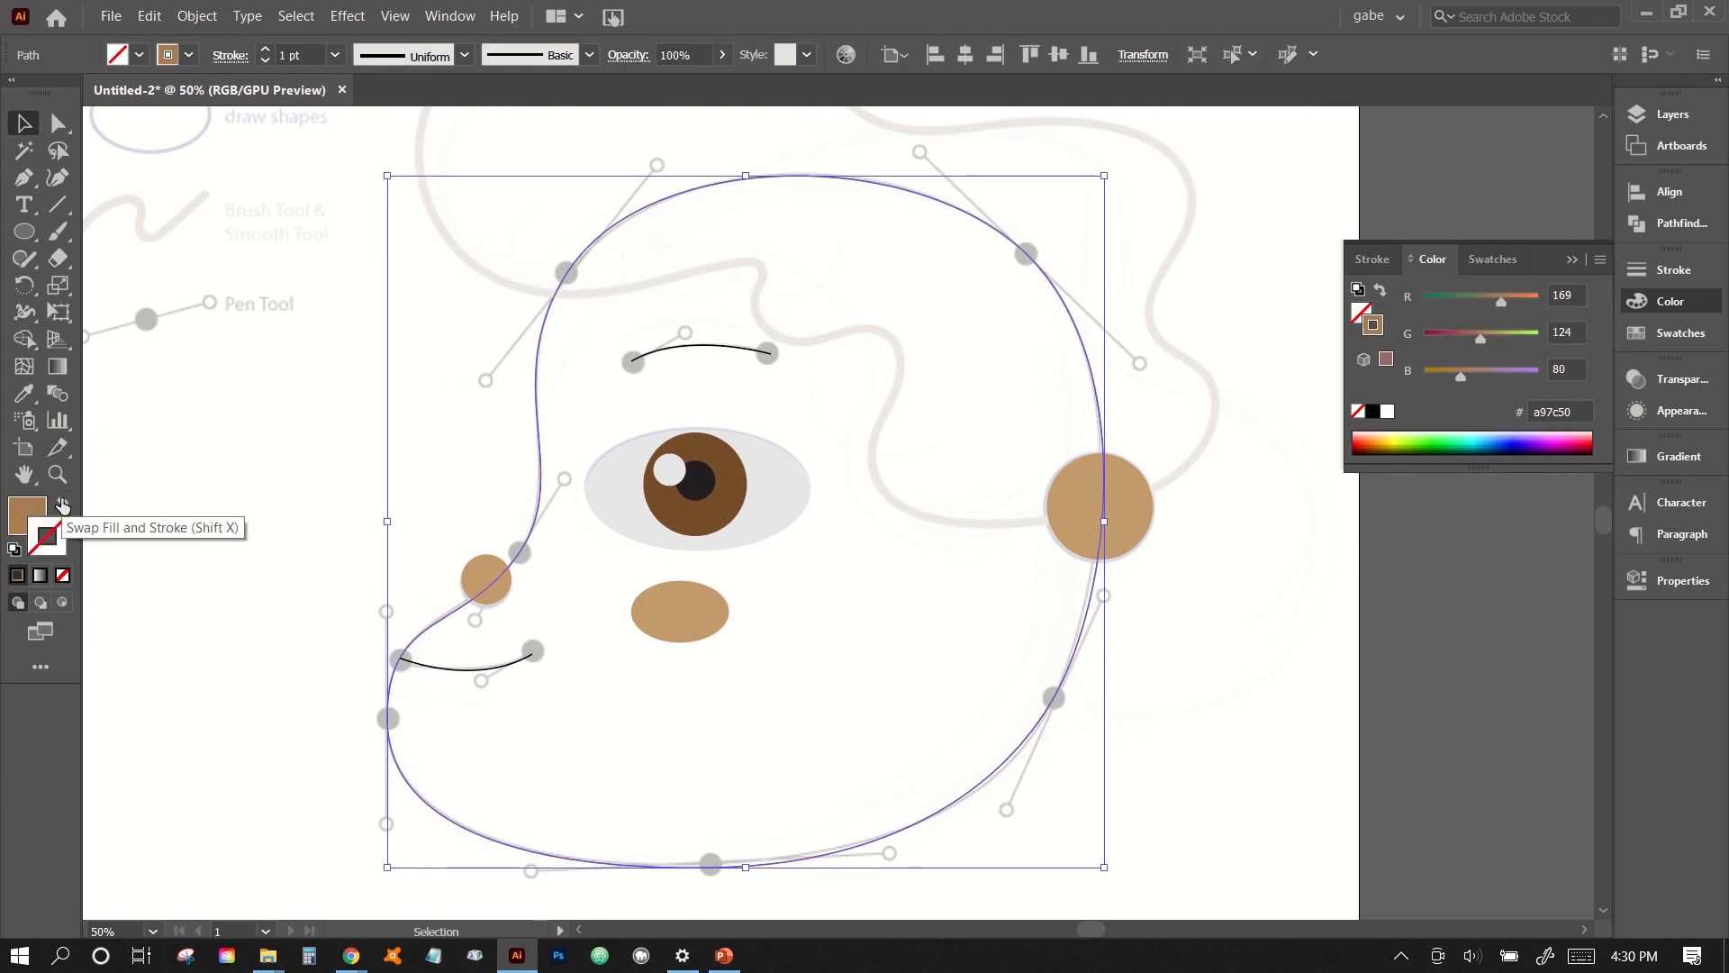
pyautogui.click(63, 505)
pyautogui.click(351, 406)
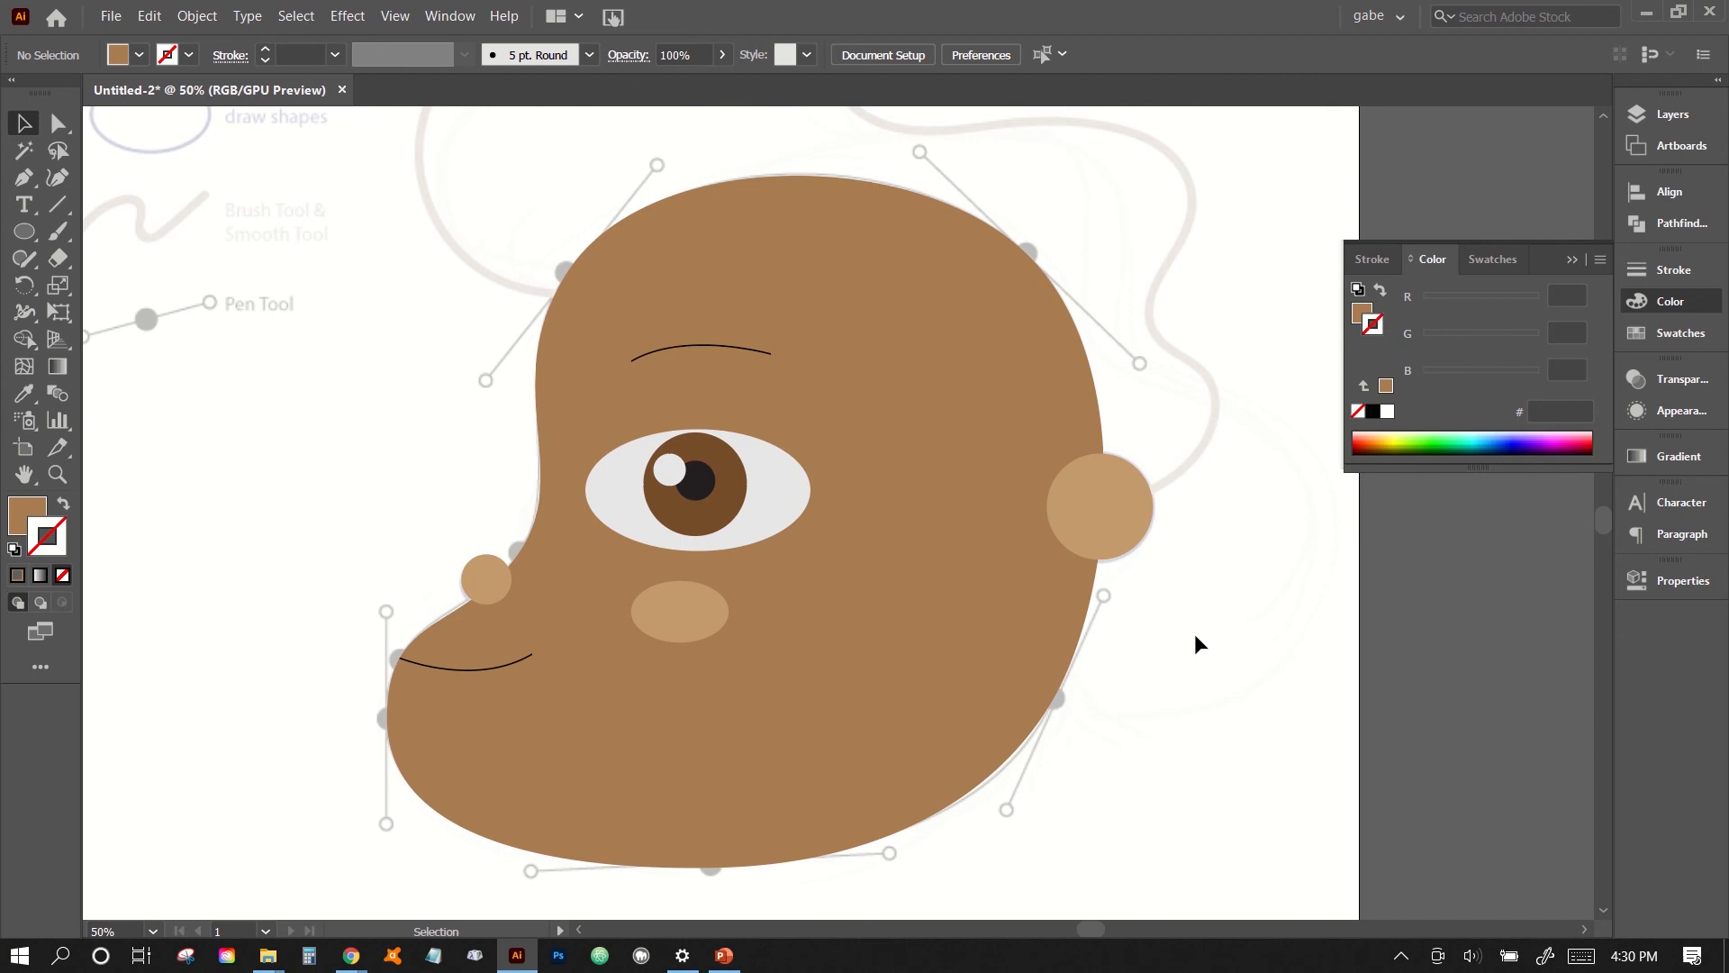
# - Send the tan nose circle to the back, behind the brown face shape, and deselect it
pyautogui.click(488, 581)
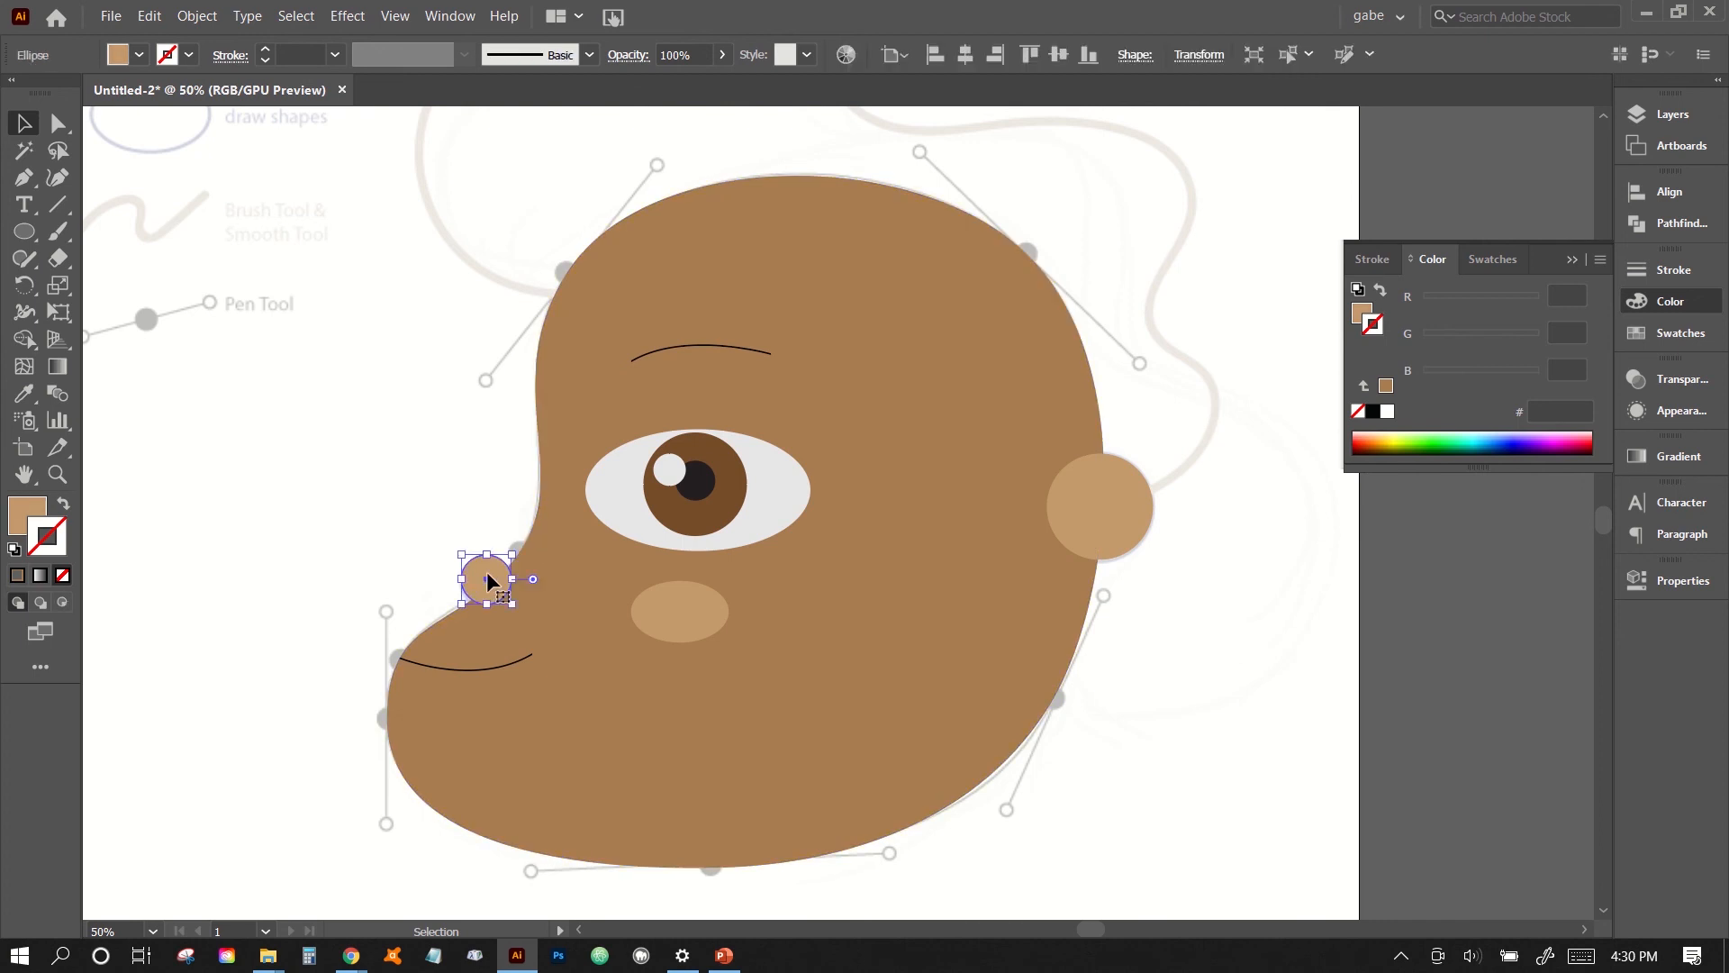
pyautogui.click(445, 457)
pyautogui.click(486, 581)
pyautogui.click(193, 13)
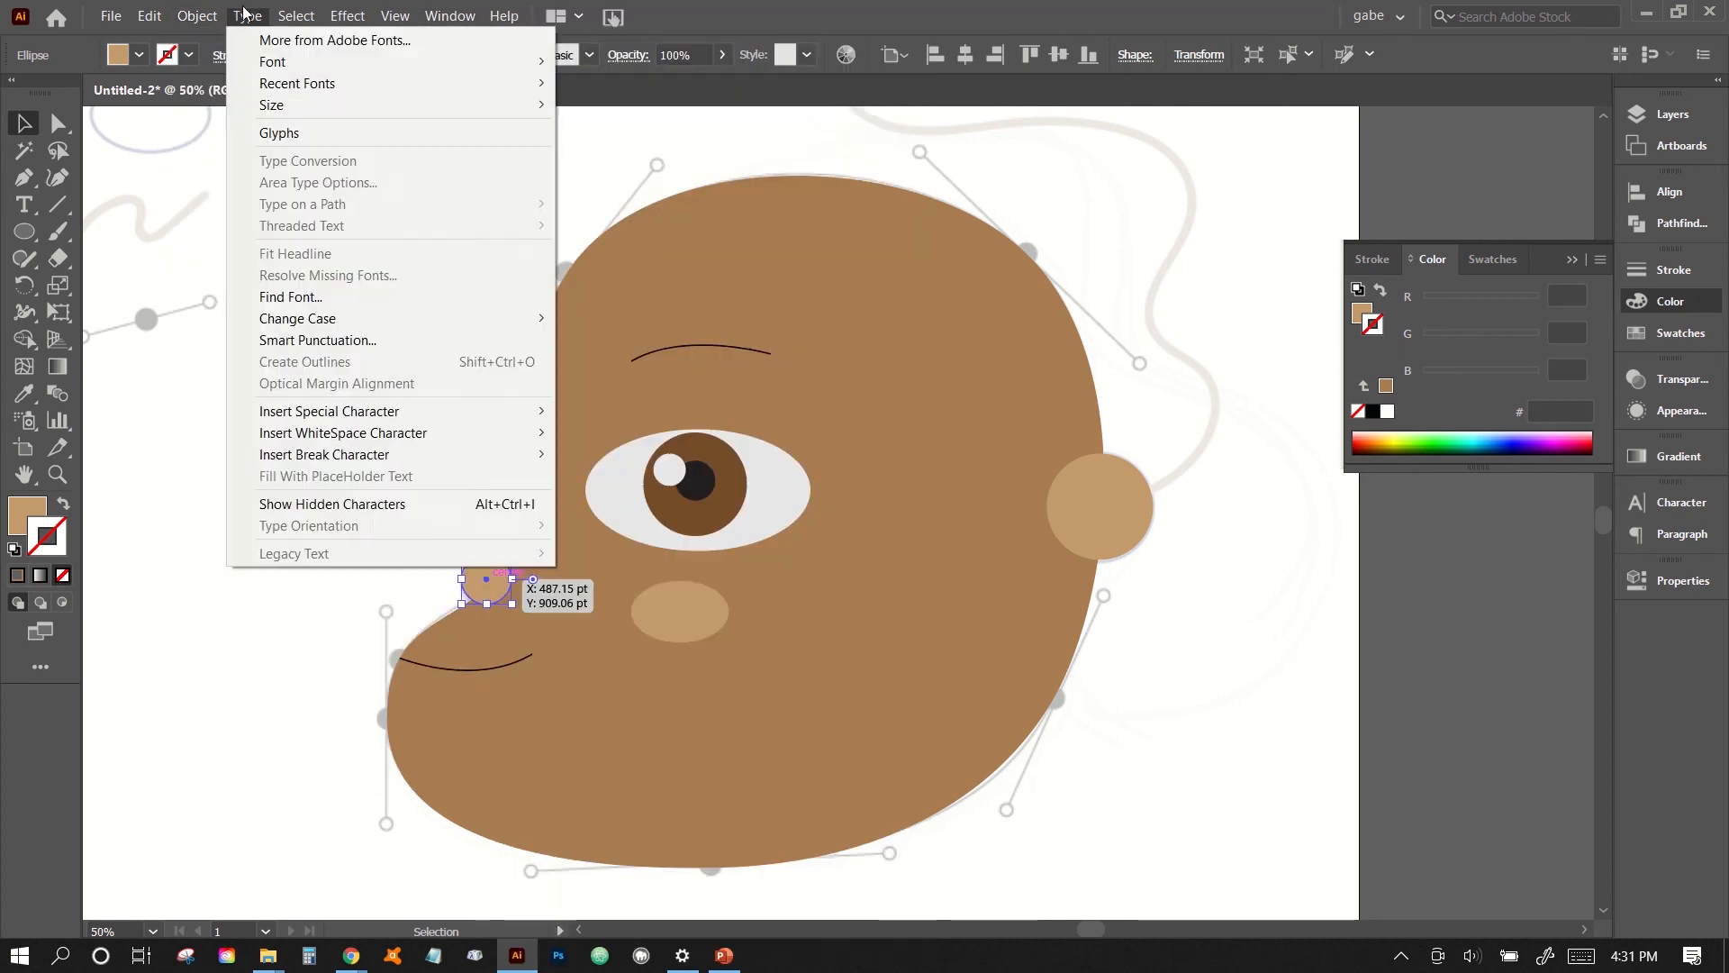
pyautogui.moveTo(196, 15)
pyautogui.moveTo(226, 62)
pyautogui.click(514, 128)
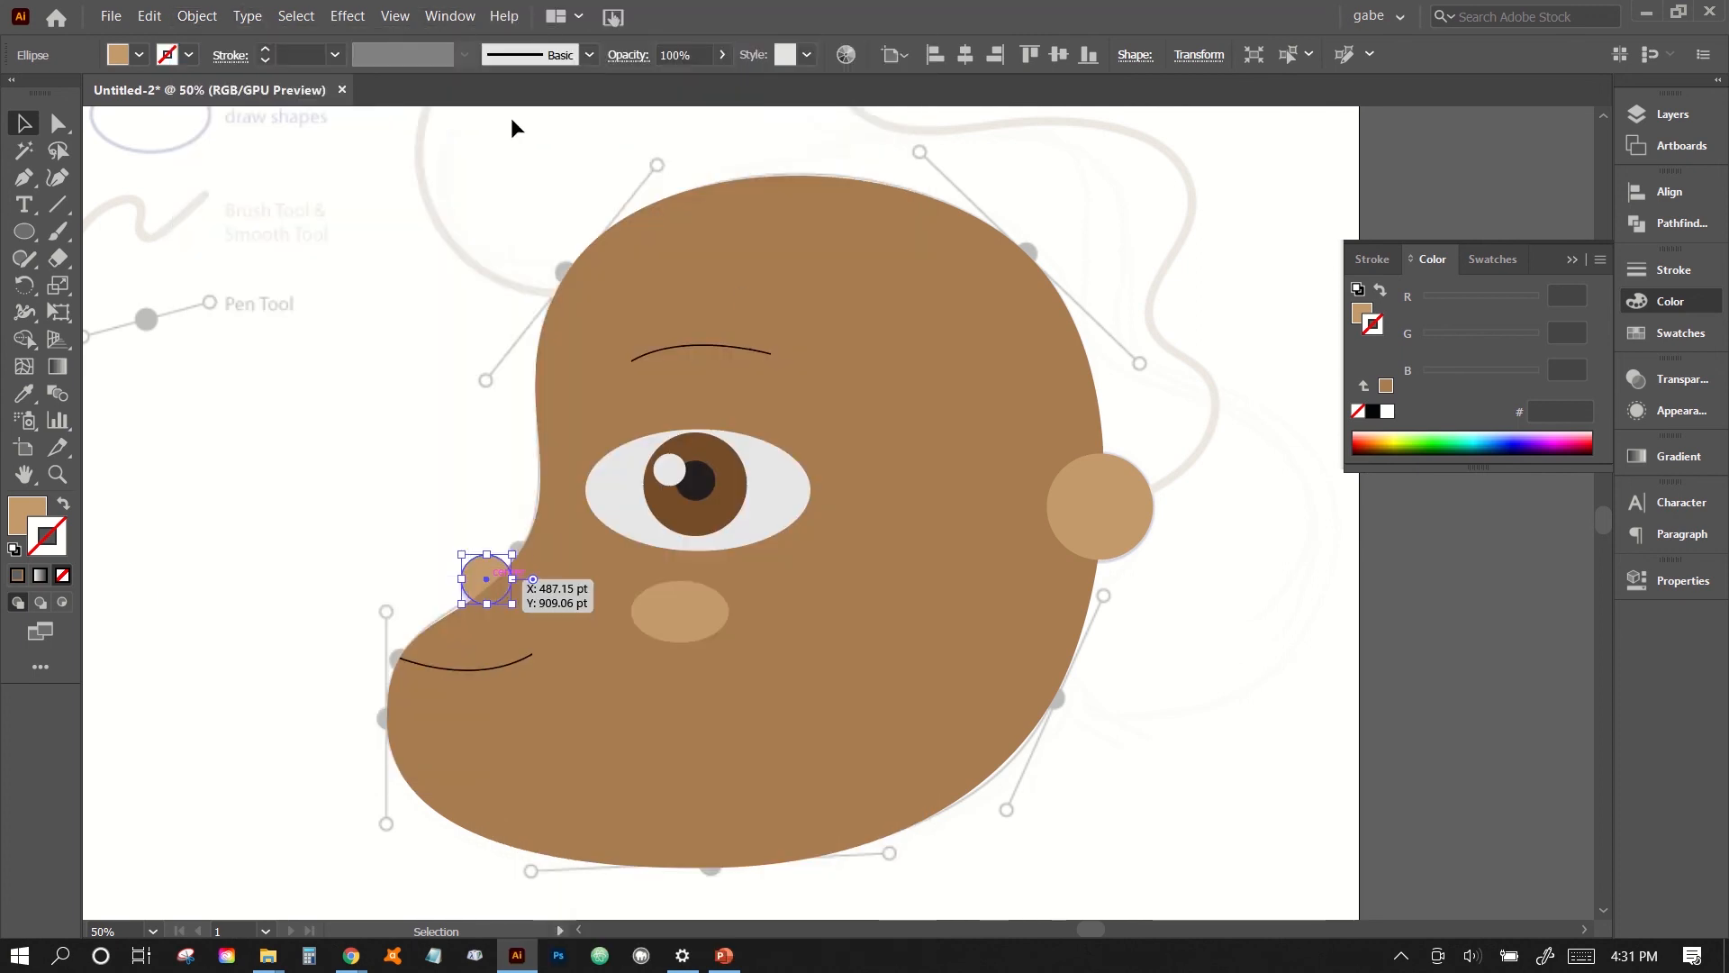
pyautogui.click(1160, 579)
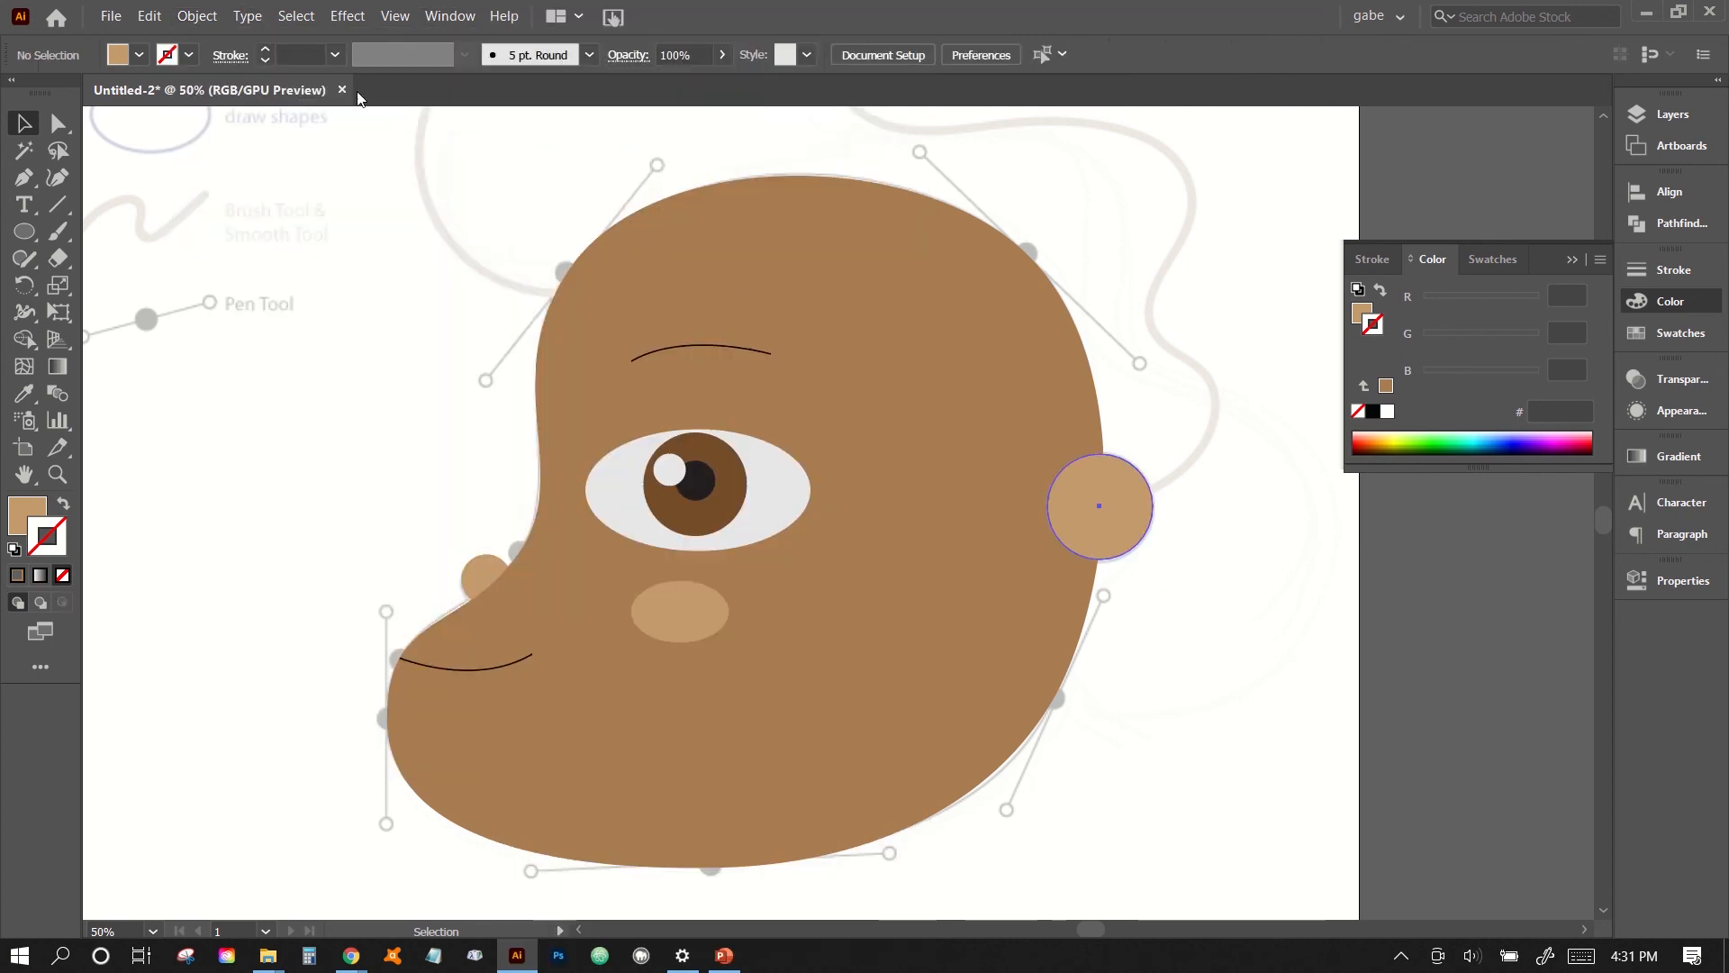
# - Send the tan ear circle at the back of the head behind the brown face shape
pyautogui.click(207, 15)
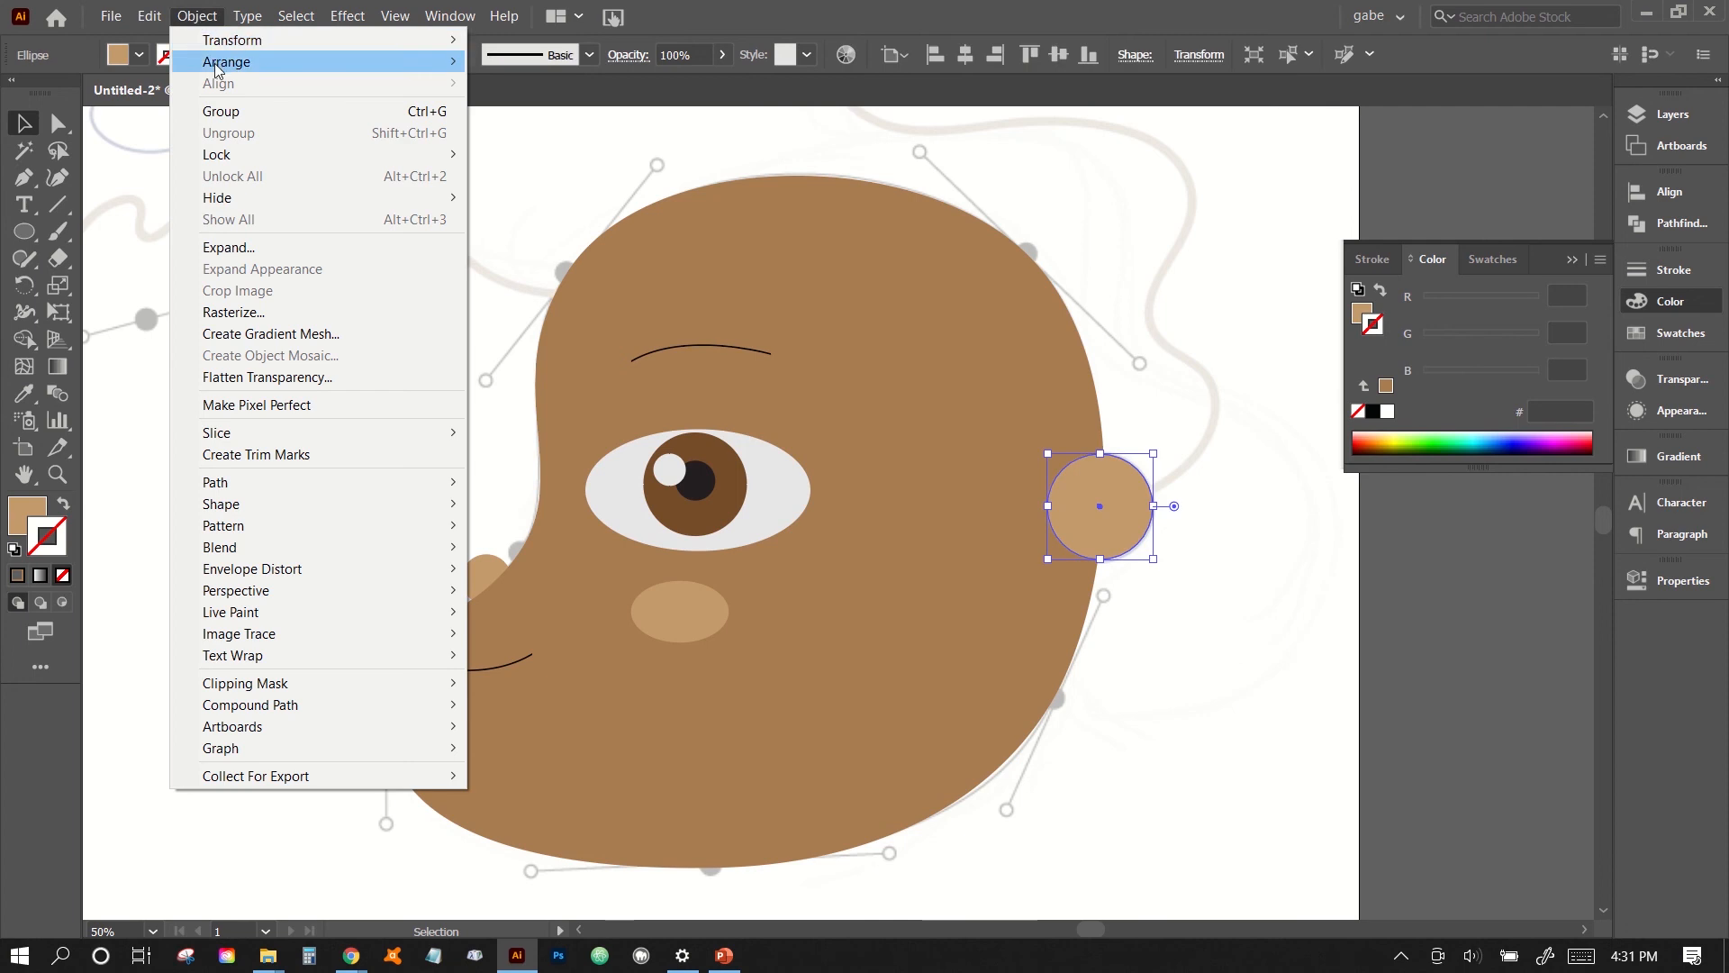
pyautogui.moveTo(219, 68)
pyautogui.click(595, 127)
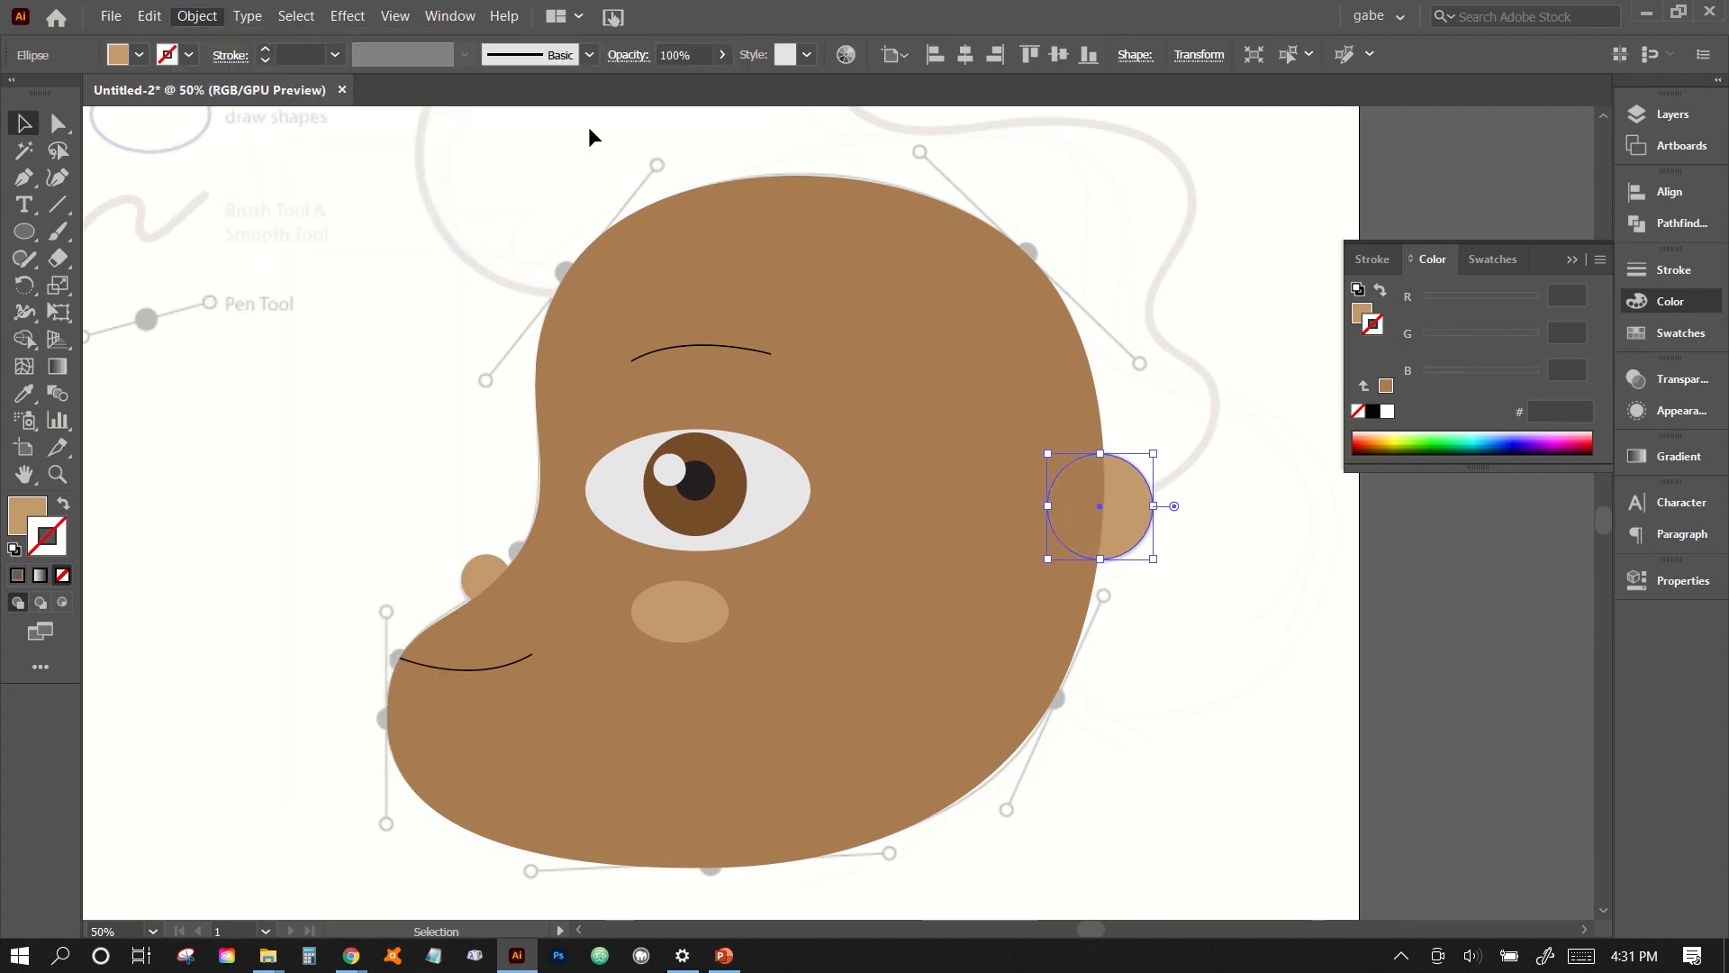
pyautogui.click(1226, 710)
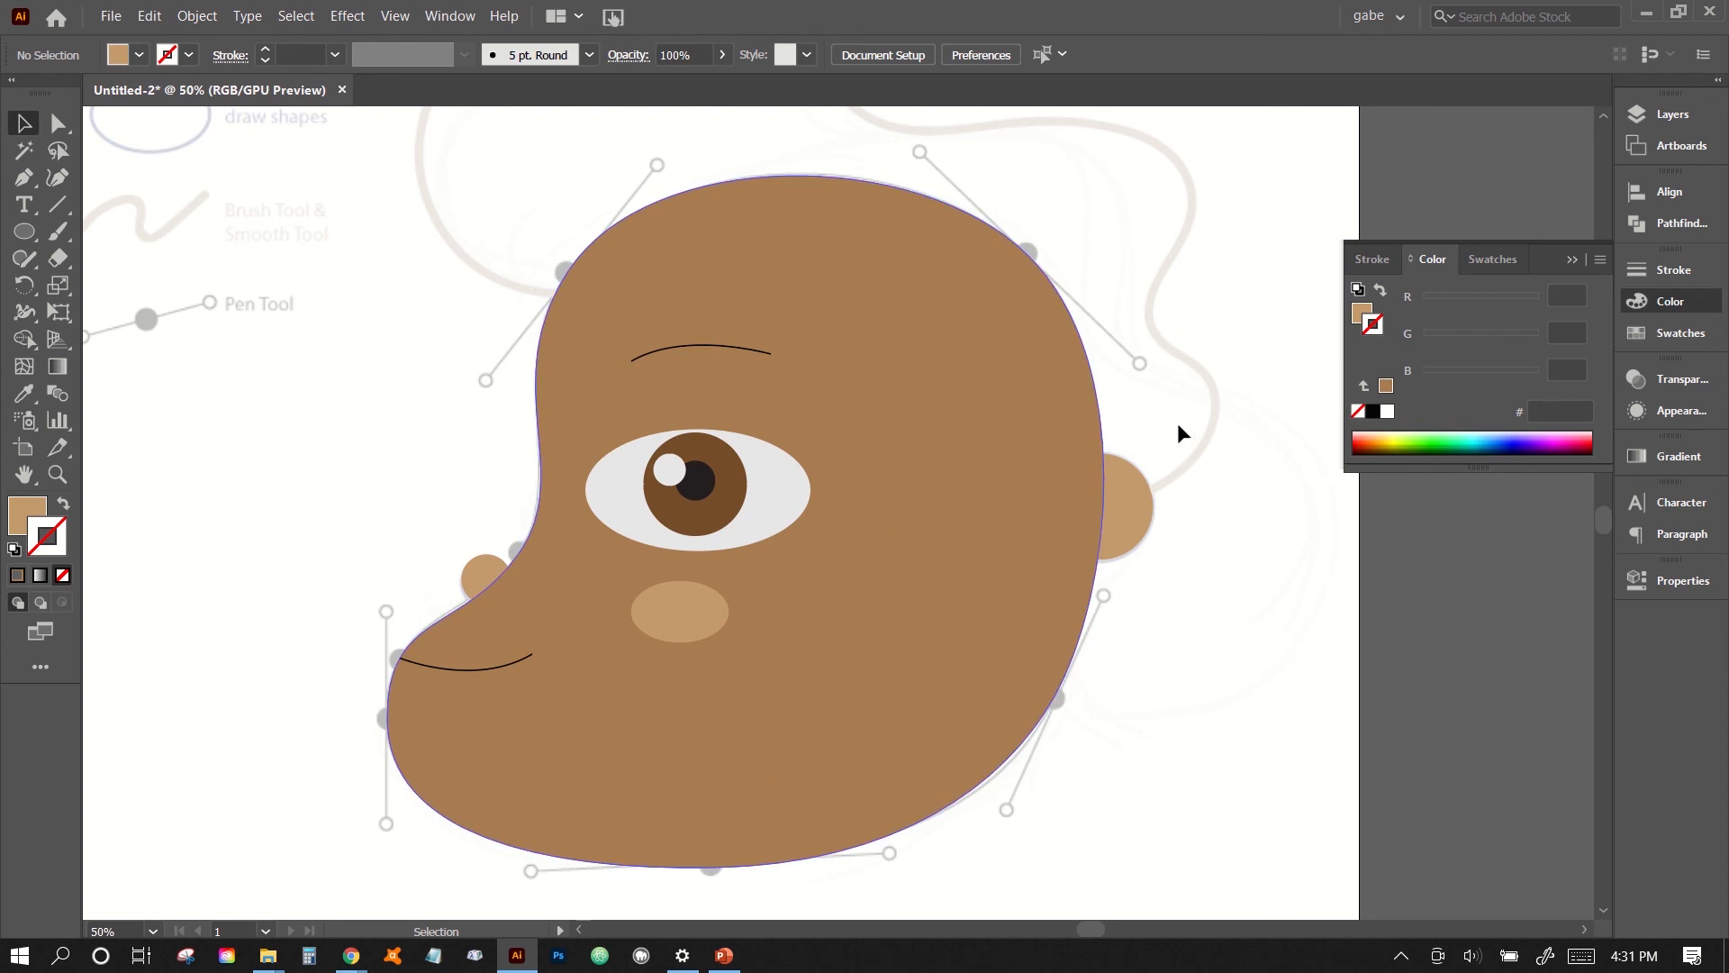
# - Swap the face shape's fill and stroke back to a brown outline with no fill, so the hair guide can be traced
pyautogui.click(1050, 452)
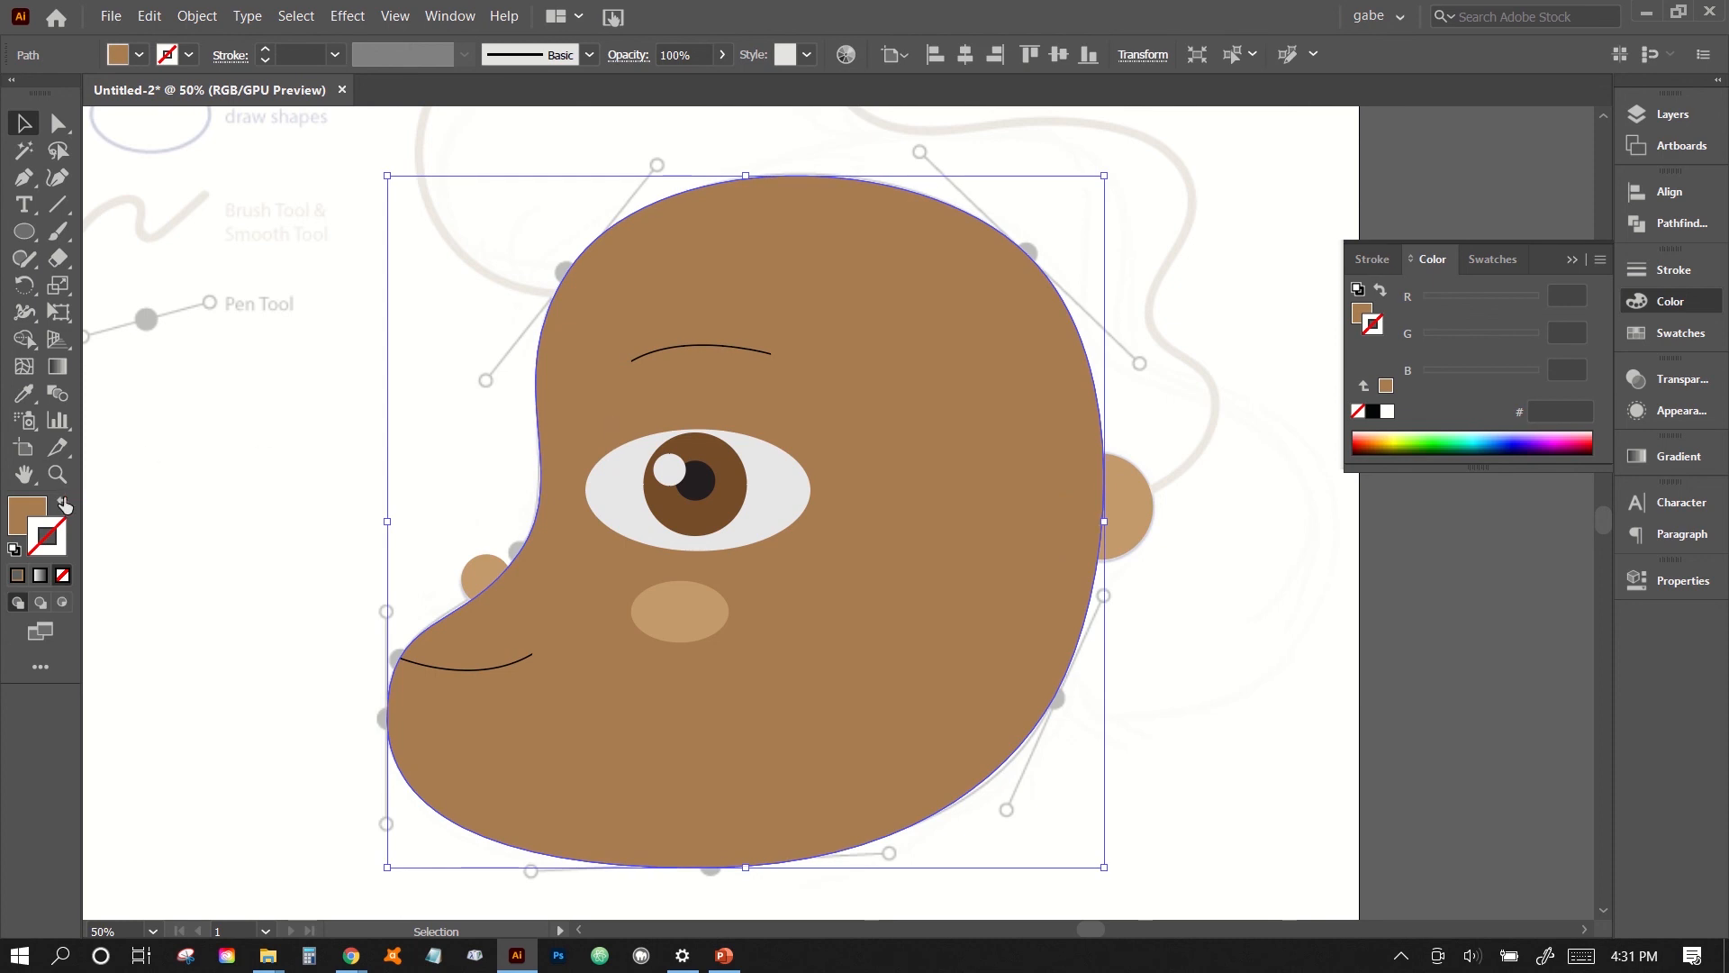
pyautogui.click(64, 505)
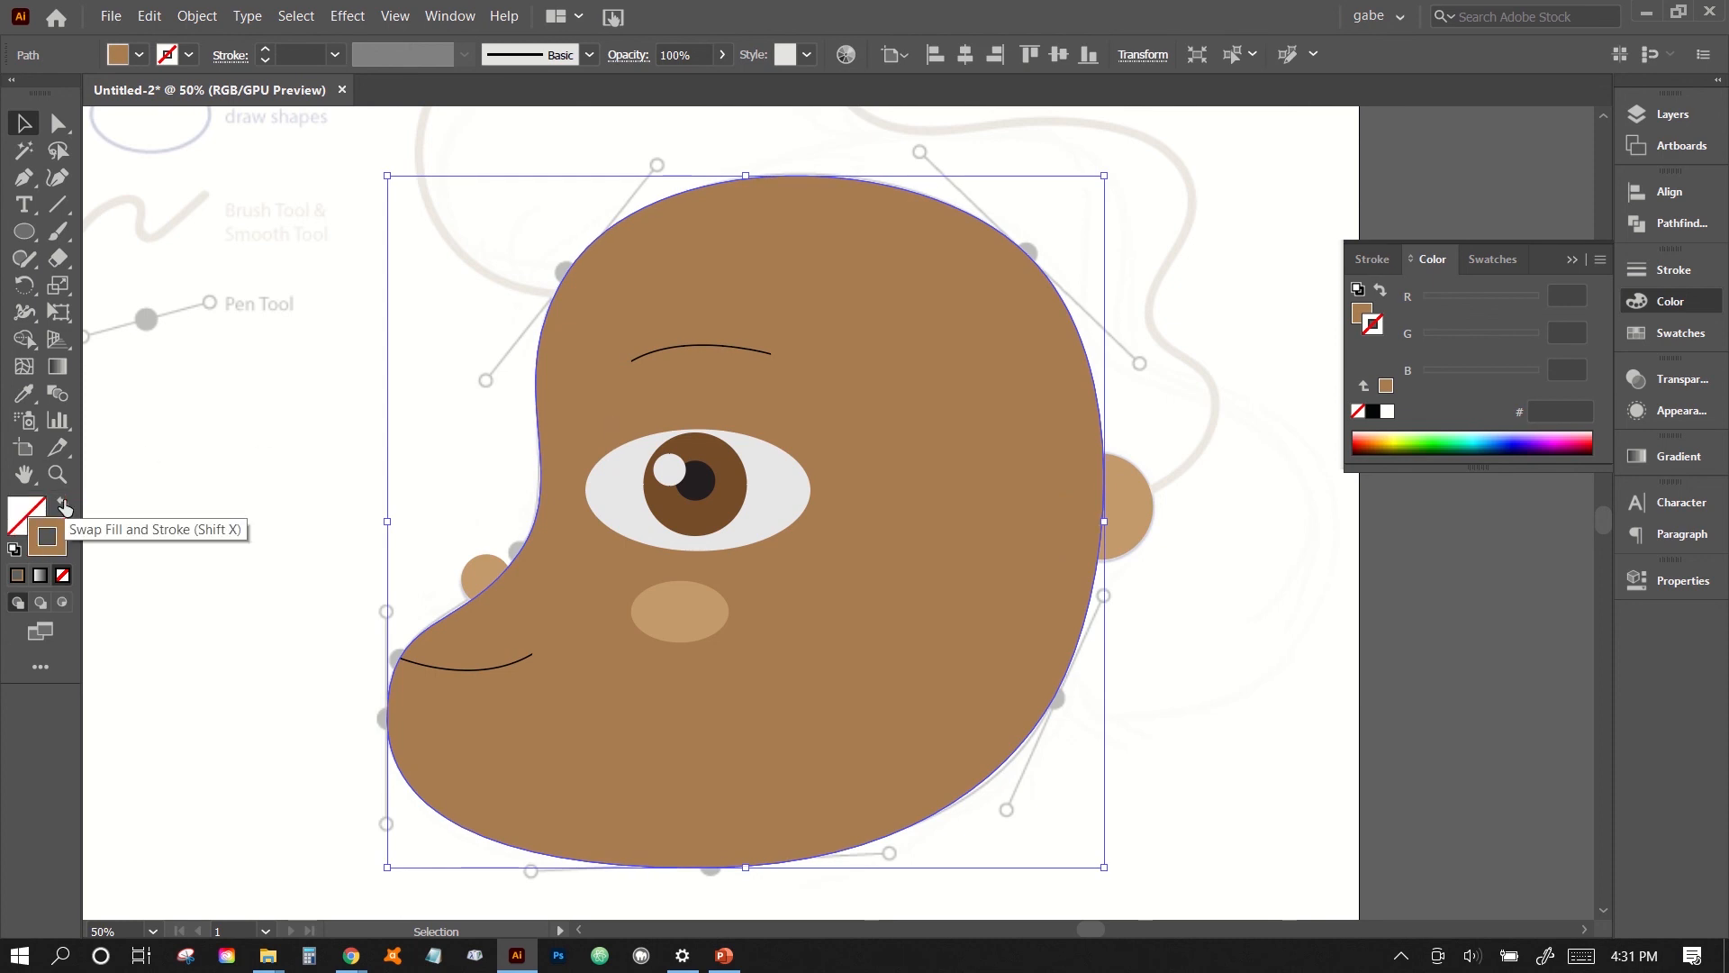
pyautogui.click(416, 474)
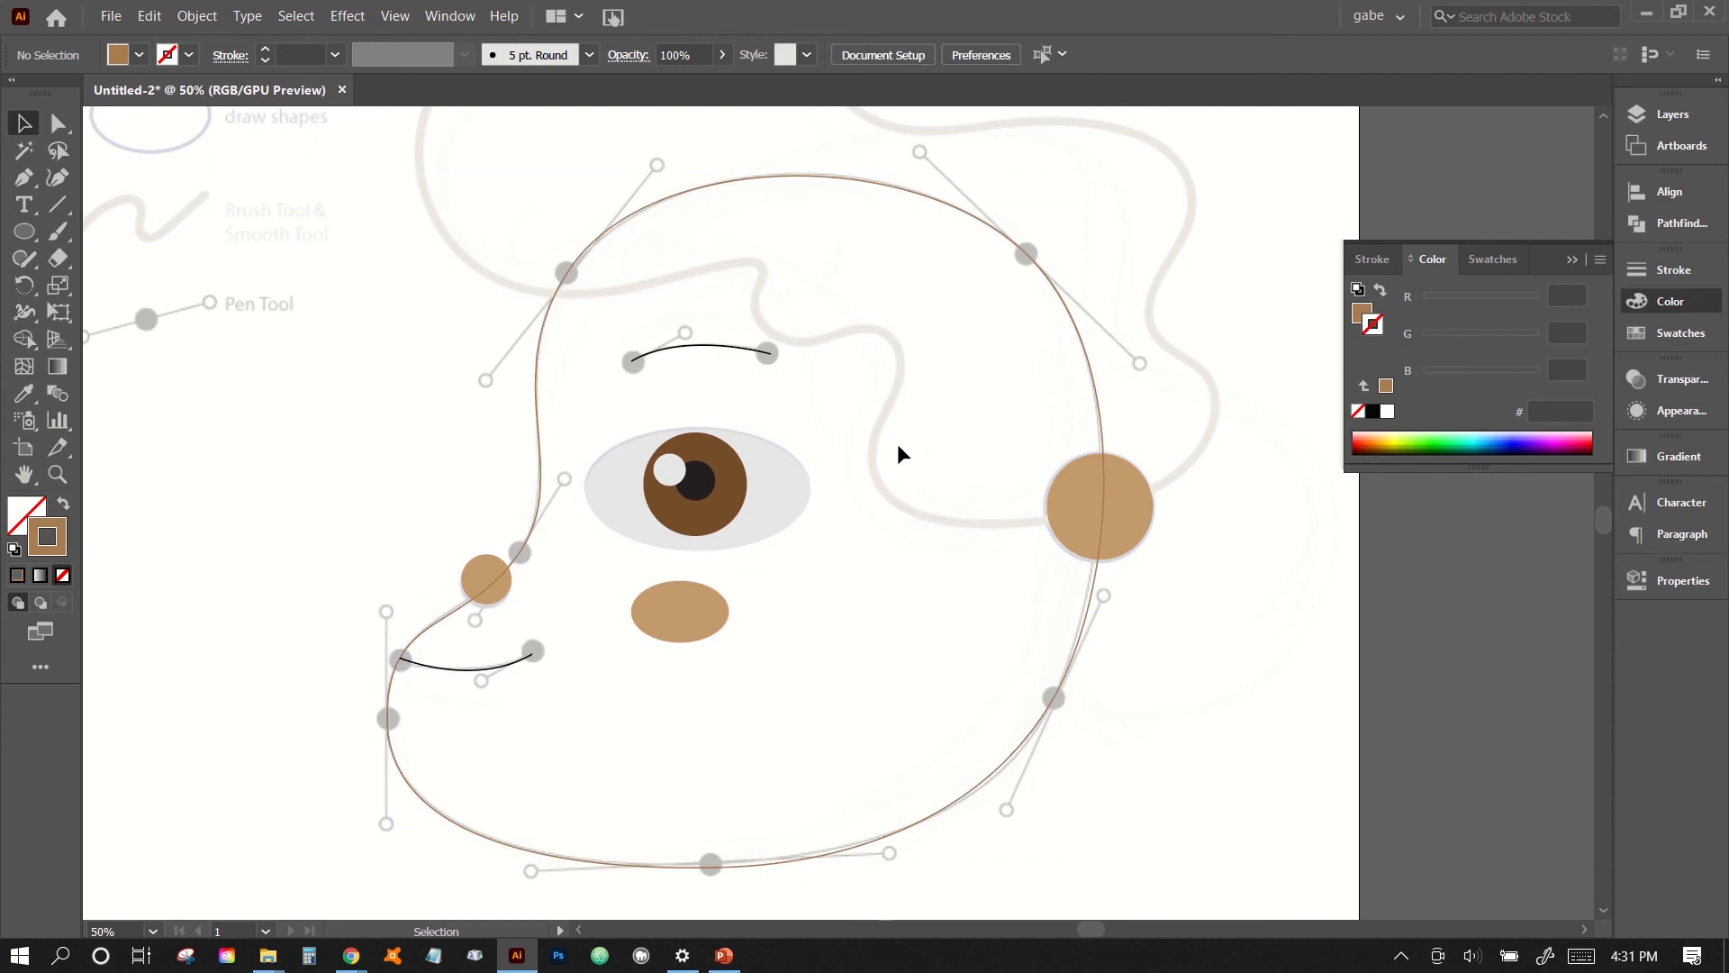
# - Set up the Pen tool with a dark grayish-brown stroke swatch and no fill for the hair
pyautogui.scroll(2, 1216, 662)
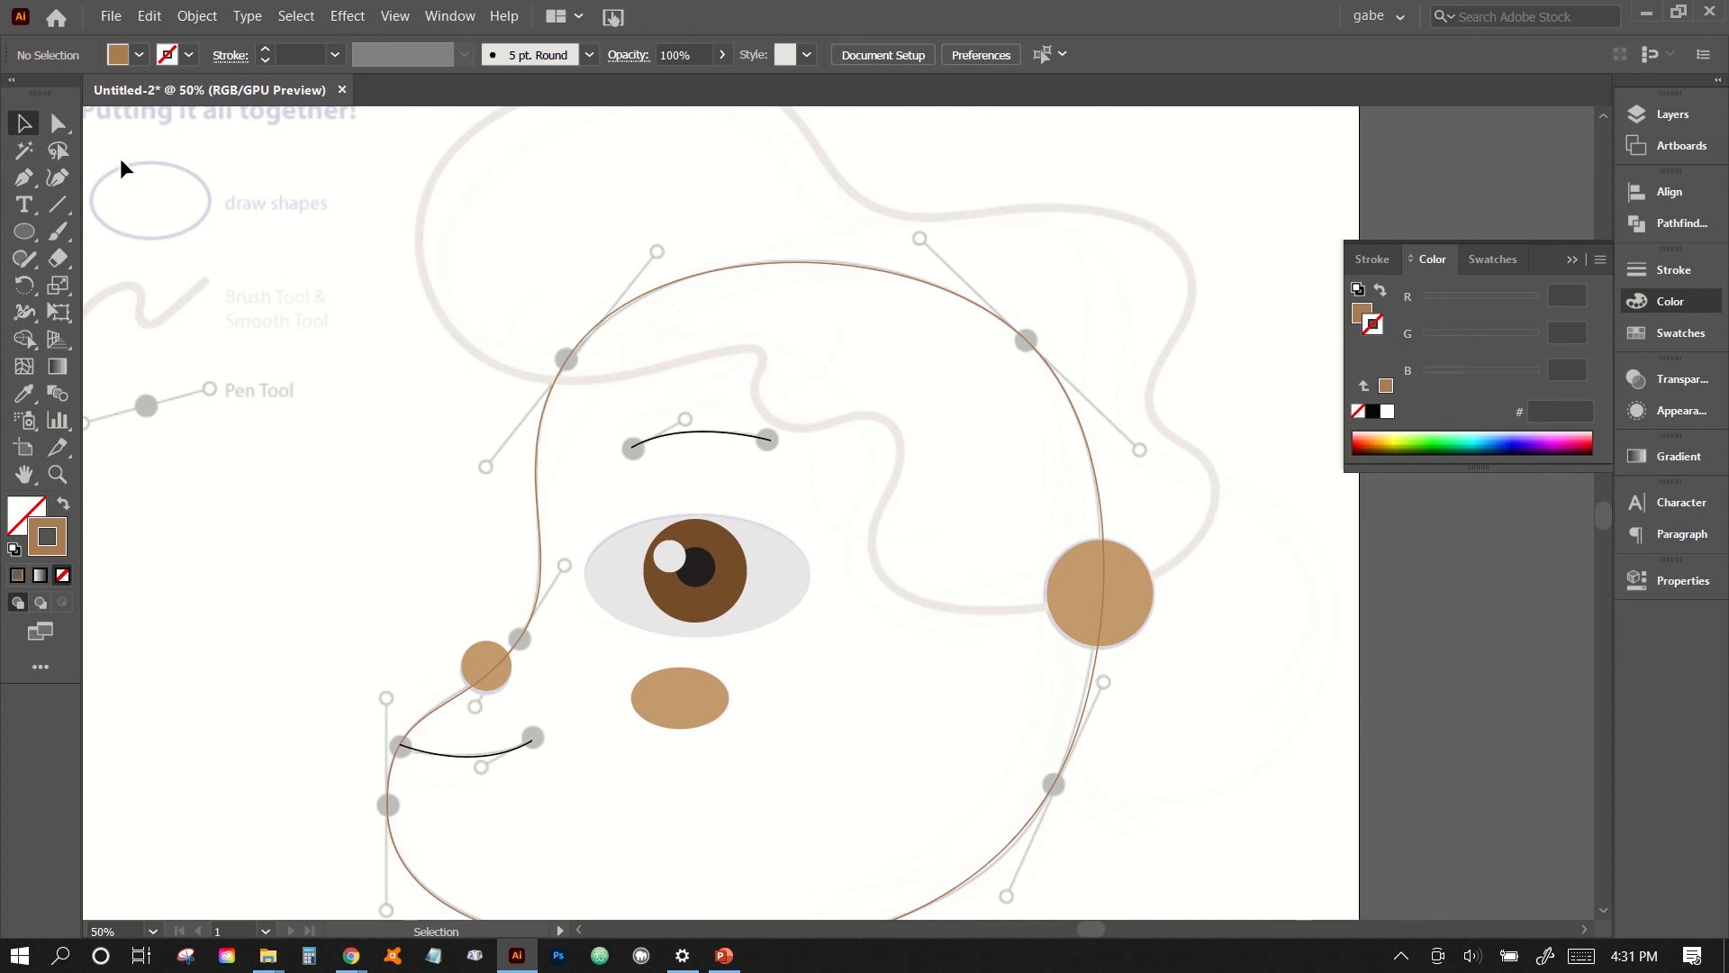
pyautogui.click(30, 186)
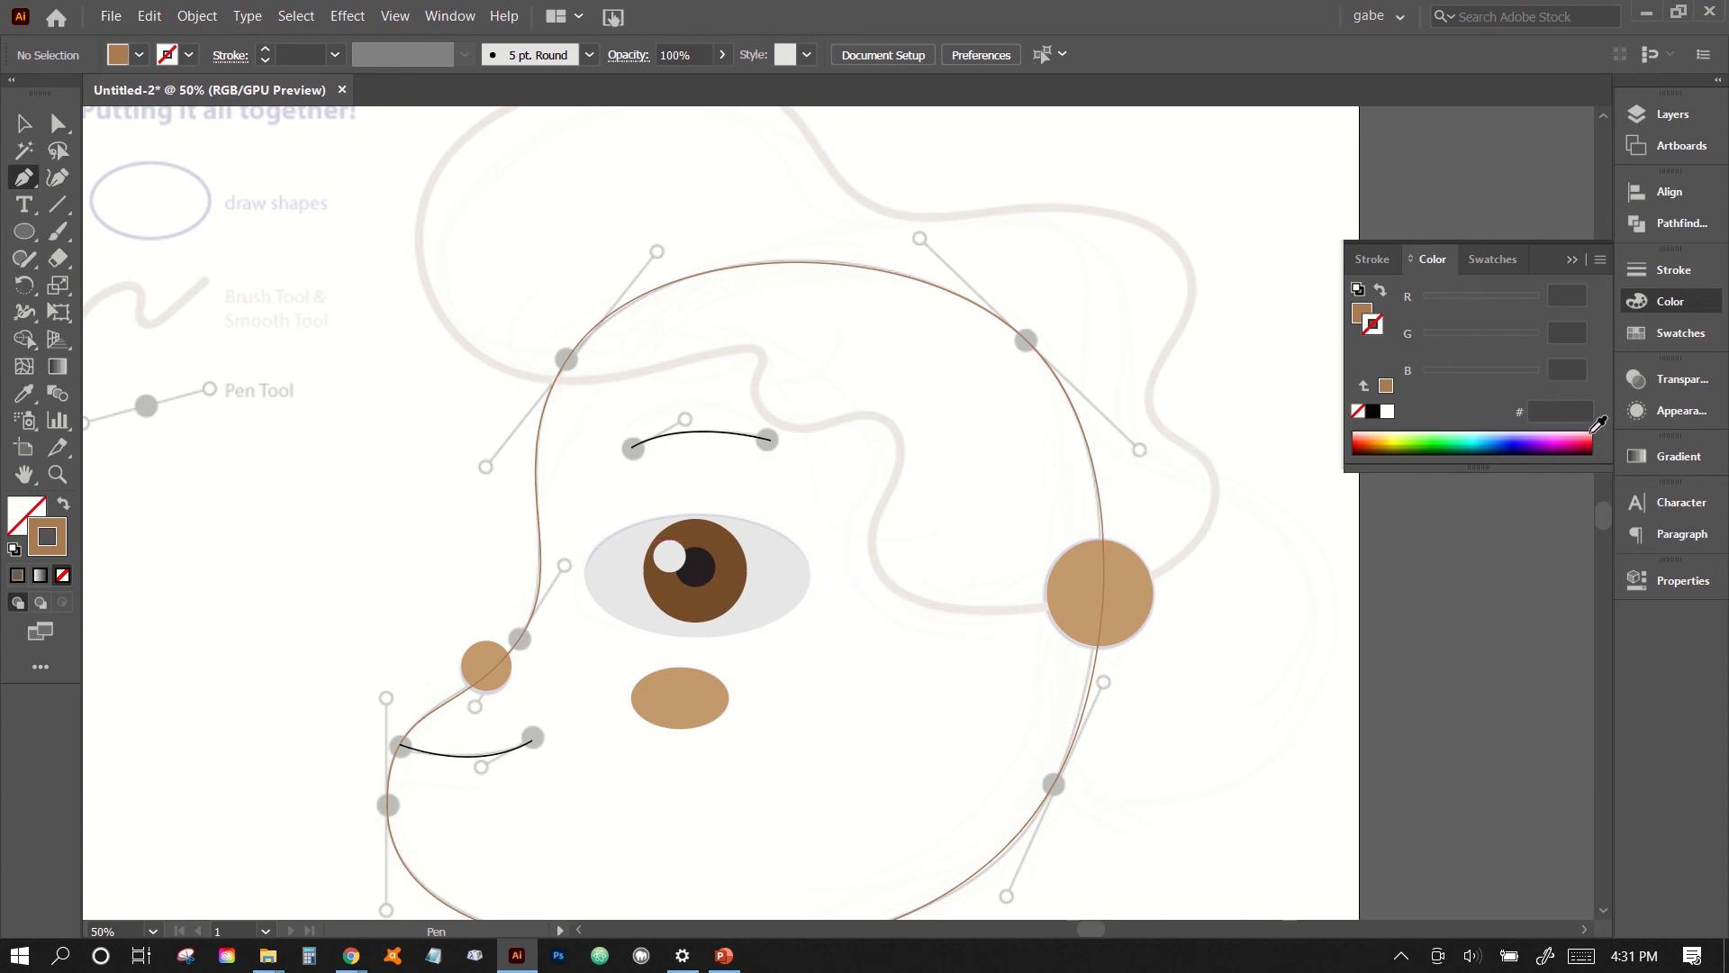
pyautogui.click(1660, 336)
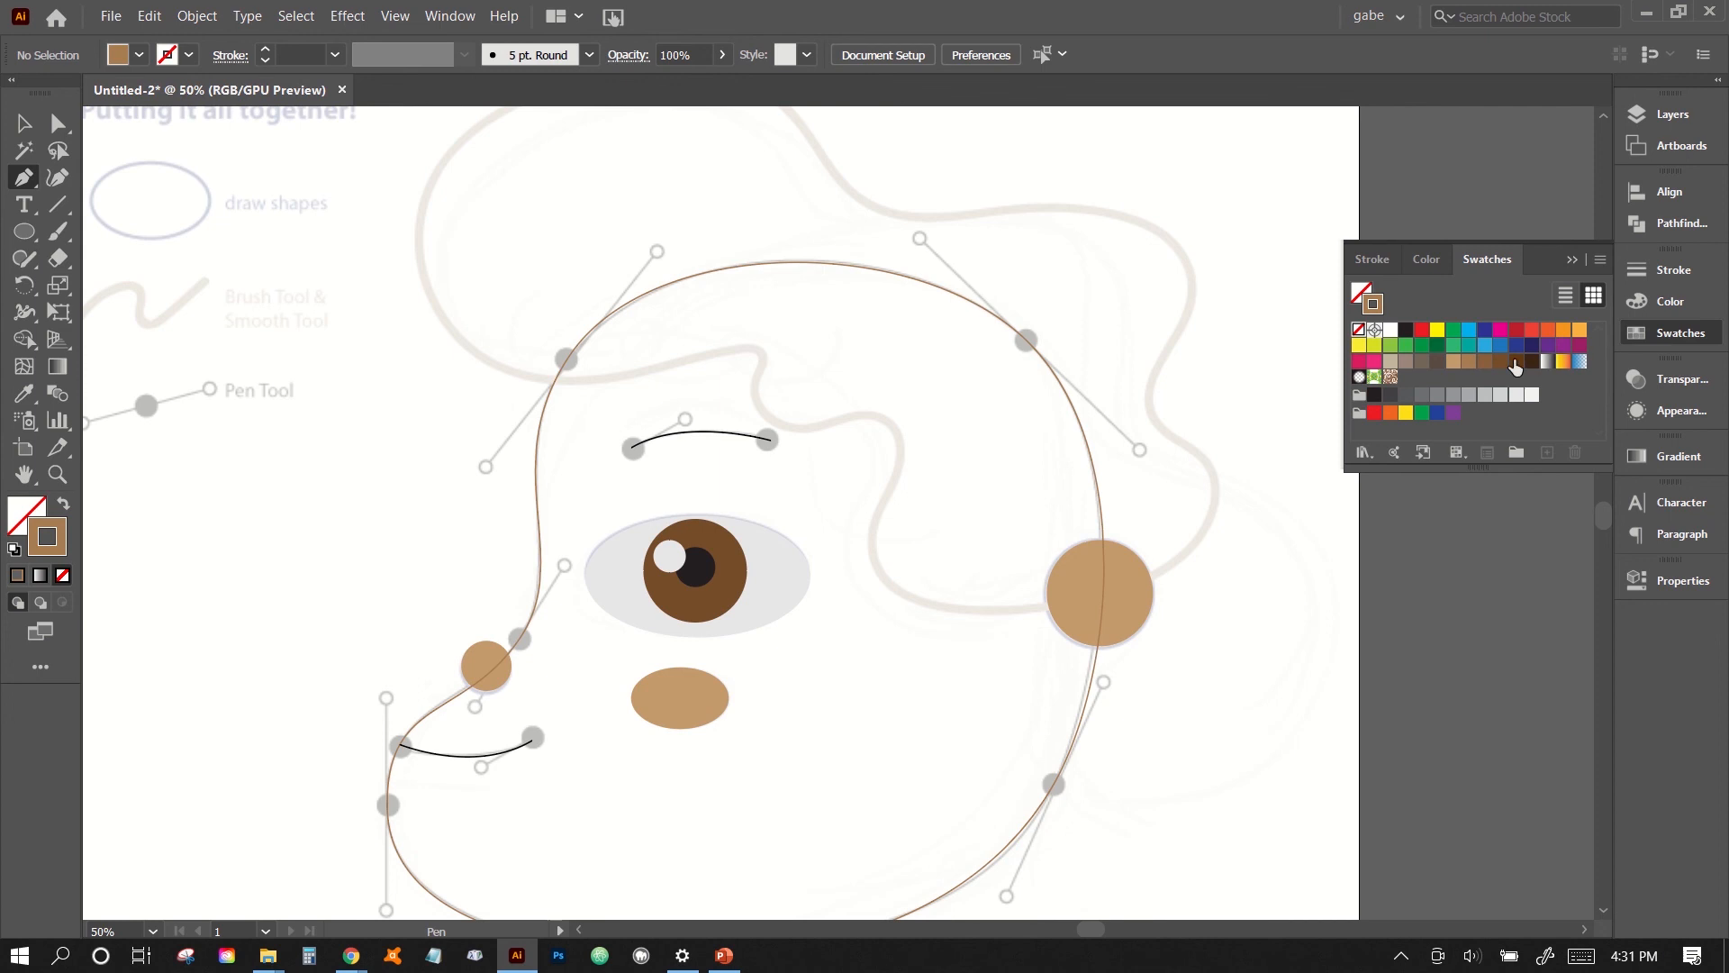
pyautogui.click(1437, 363)
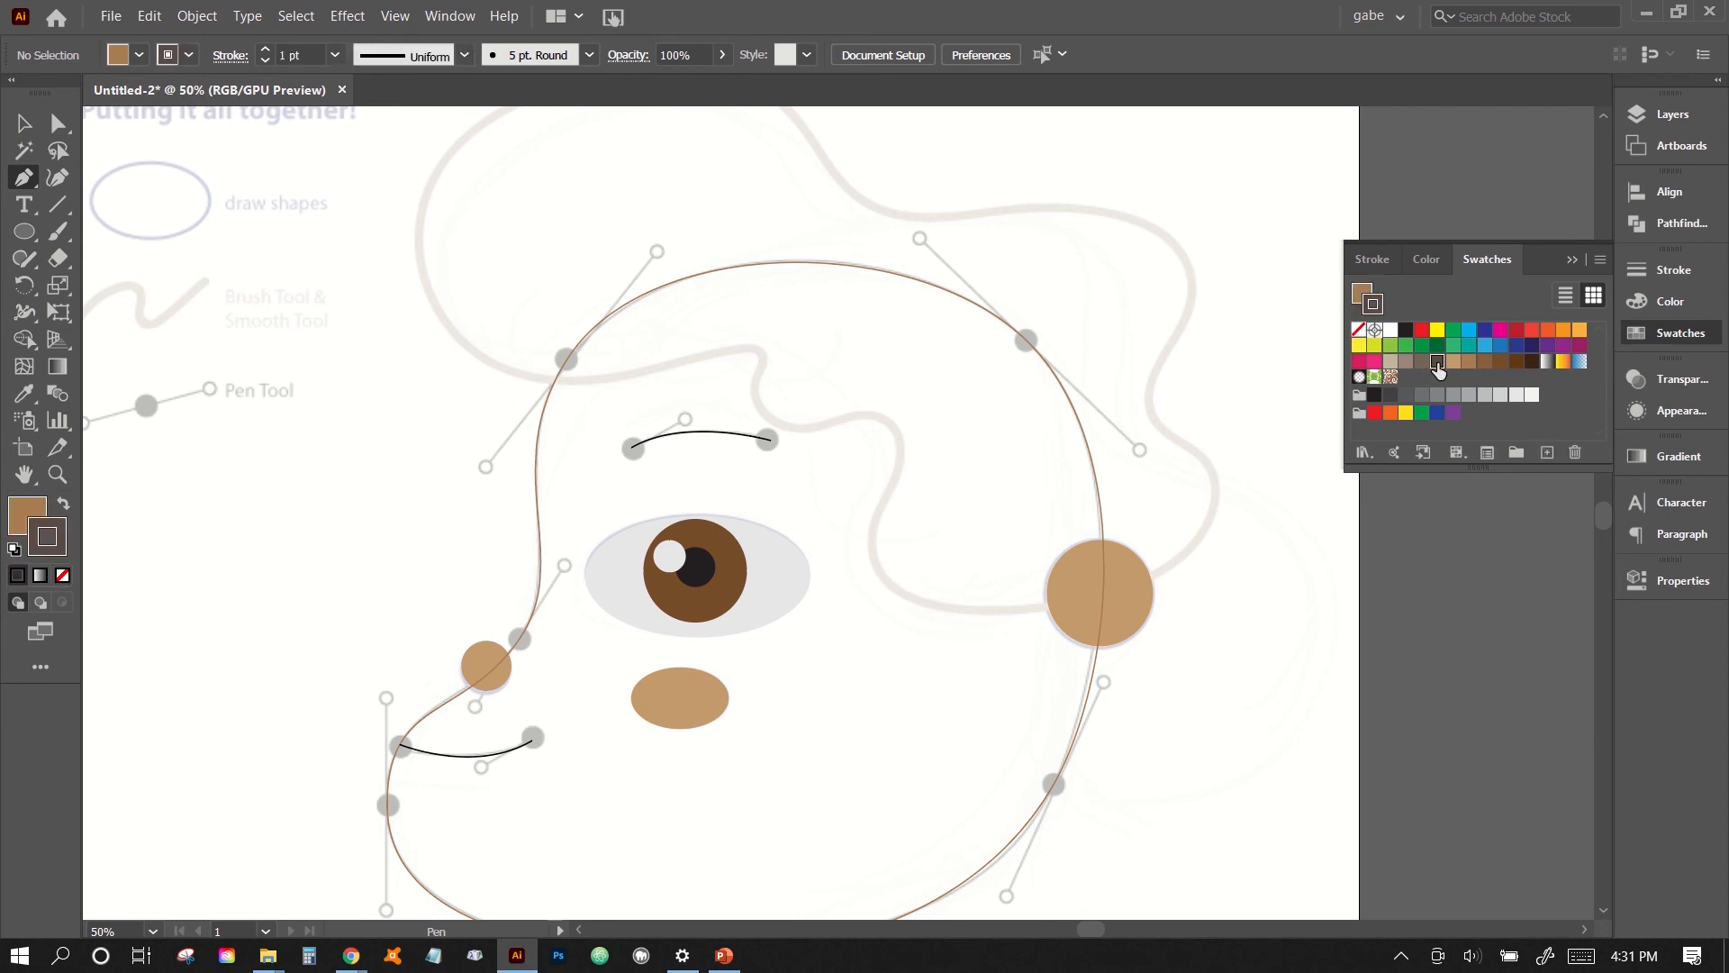
pyautogui.click(1363, 295)
pyautogui.click(1361, 339)
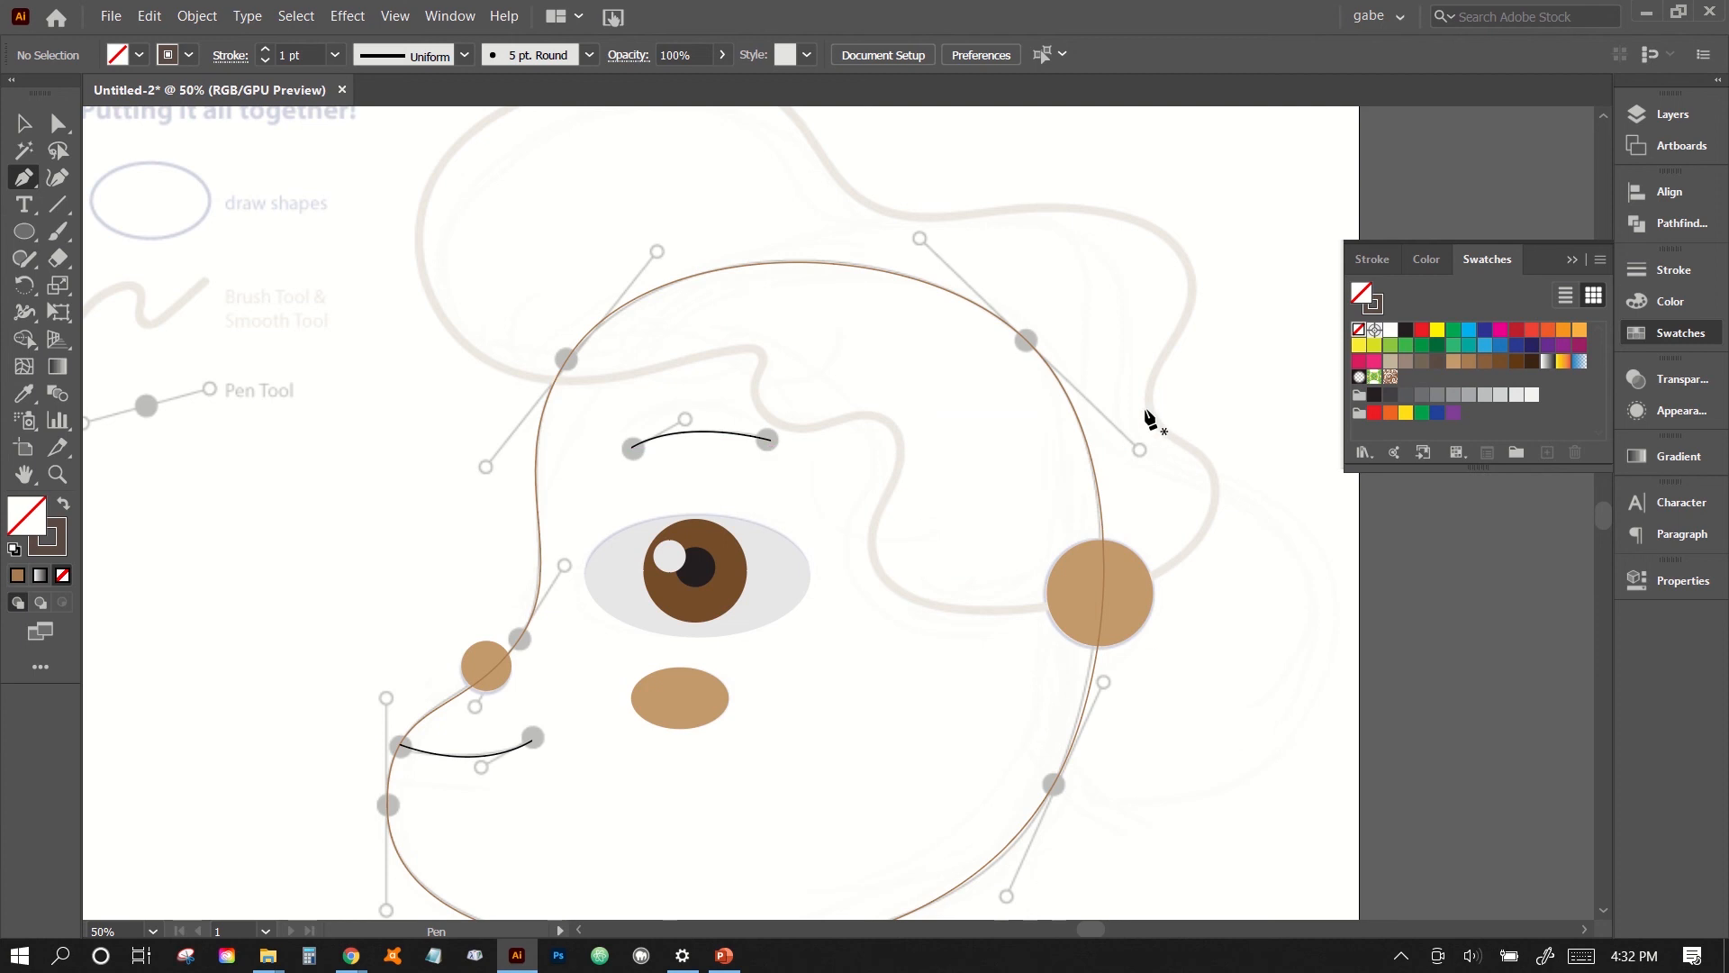
# - Trace the top of the hair guide with curved Pen segments, from the notch behind the head over the crown to the front bulge
pyautogui.scroll(3, 1150, 419)
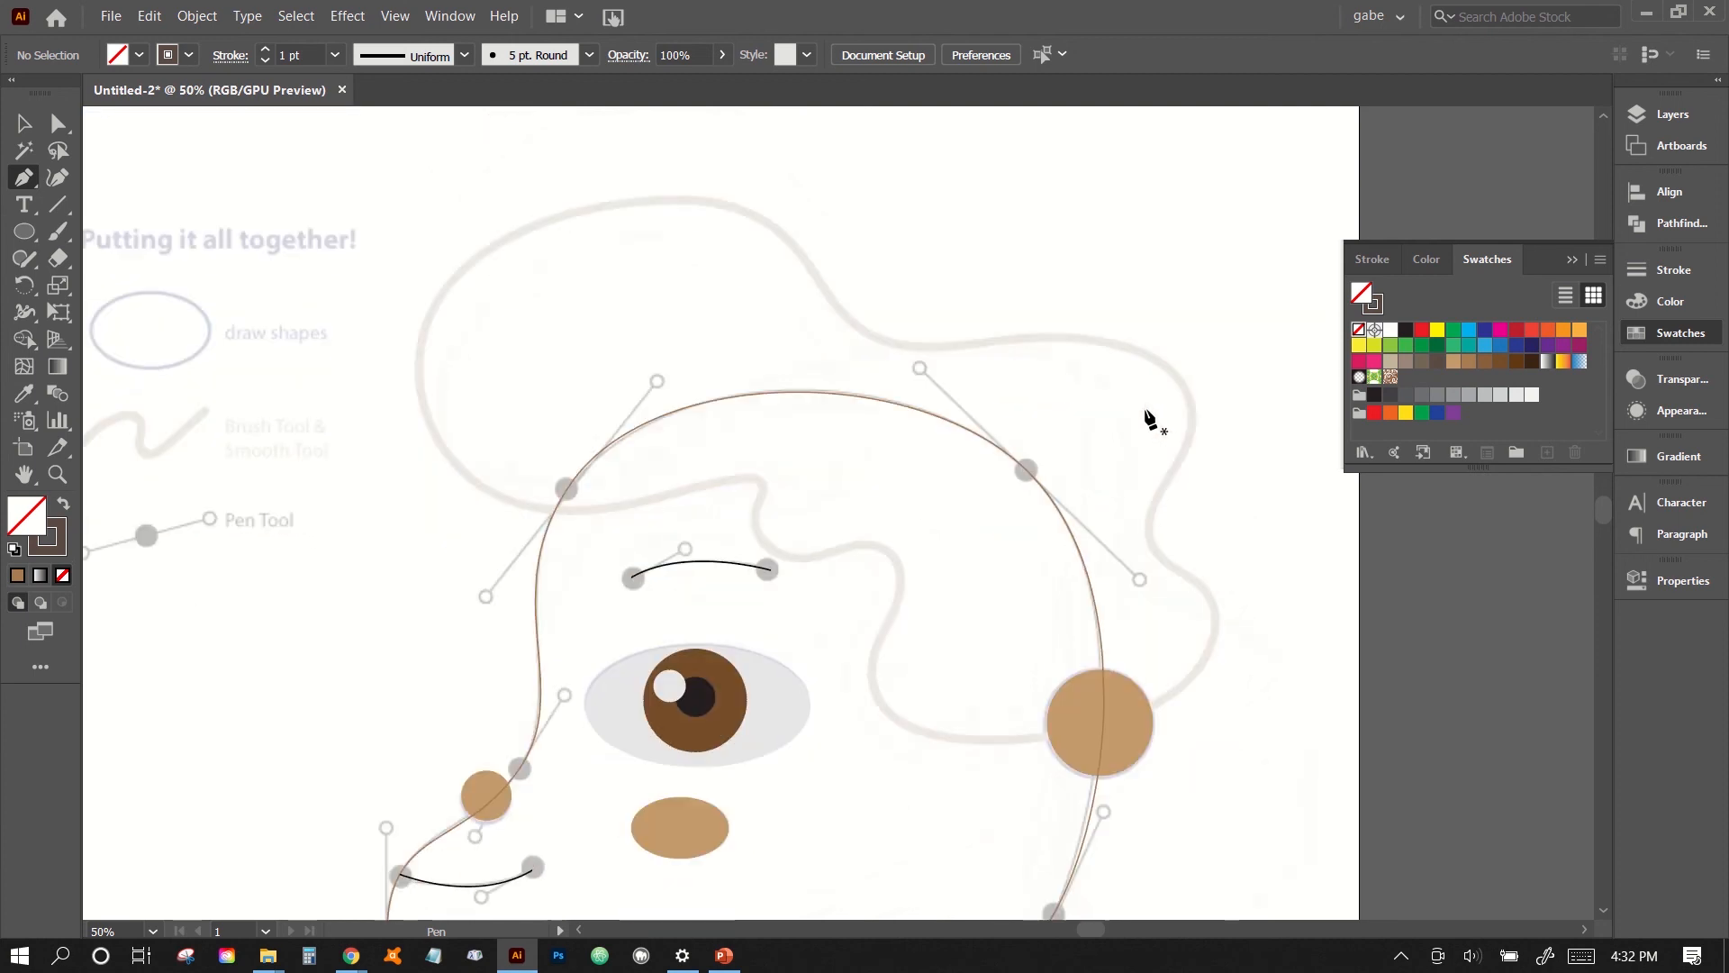
pyautogui.click(1153, 546)
pyautogui.moveTo(1146, 539); pyautogui.dragTo(1138, 483)
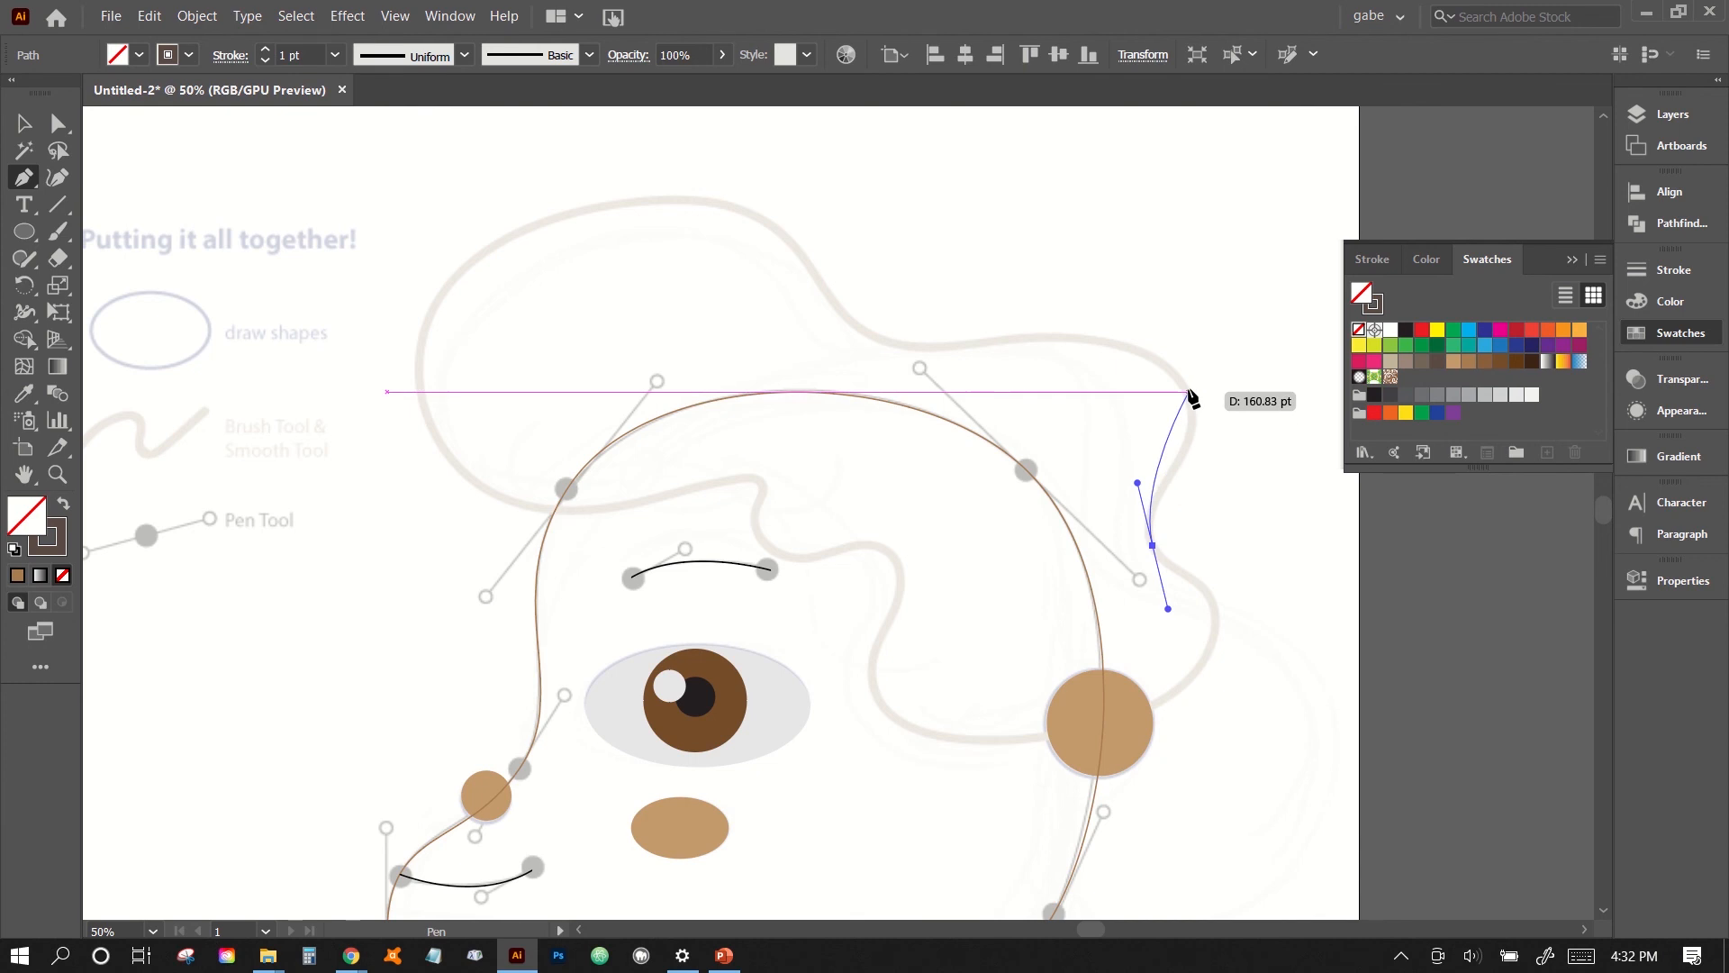
pyautogui.moveTo(1190, 393); pyautogui.dragTo(1153, 330)
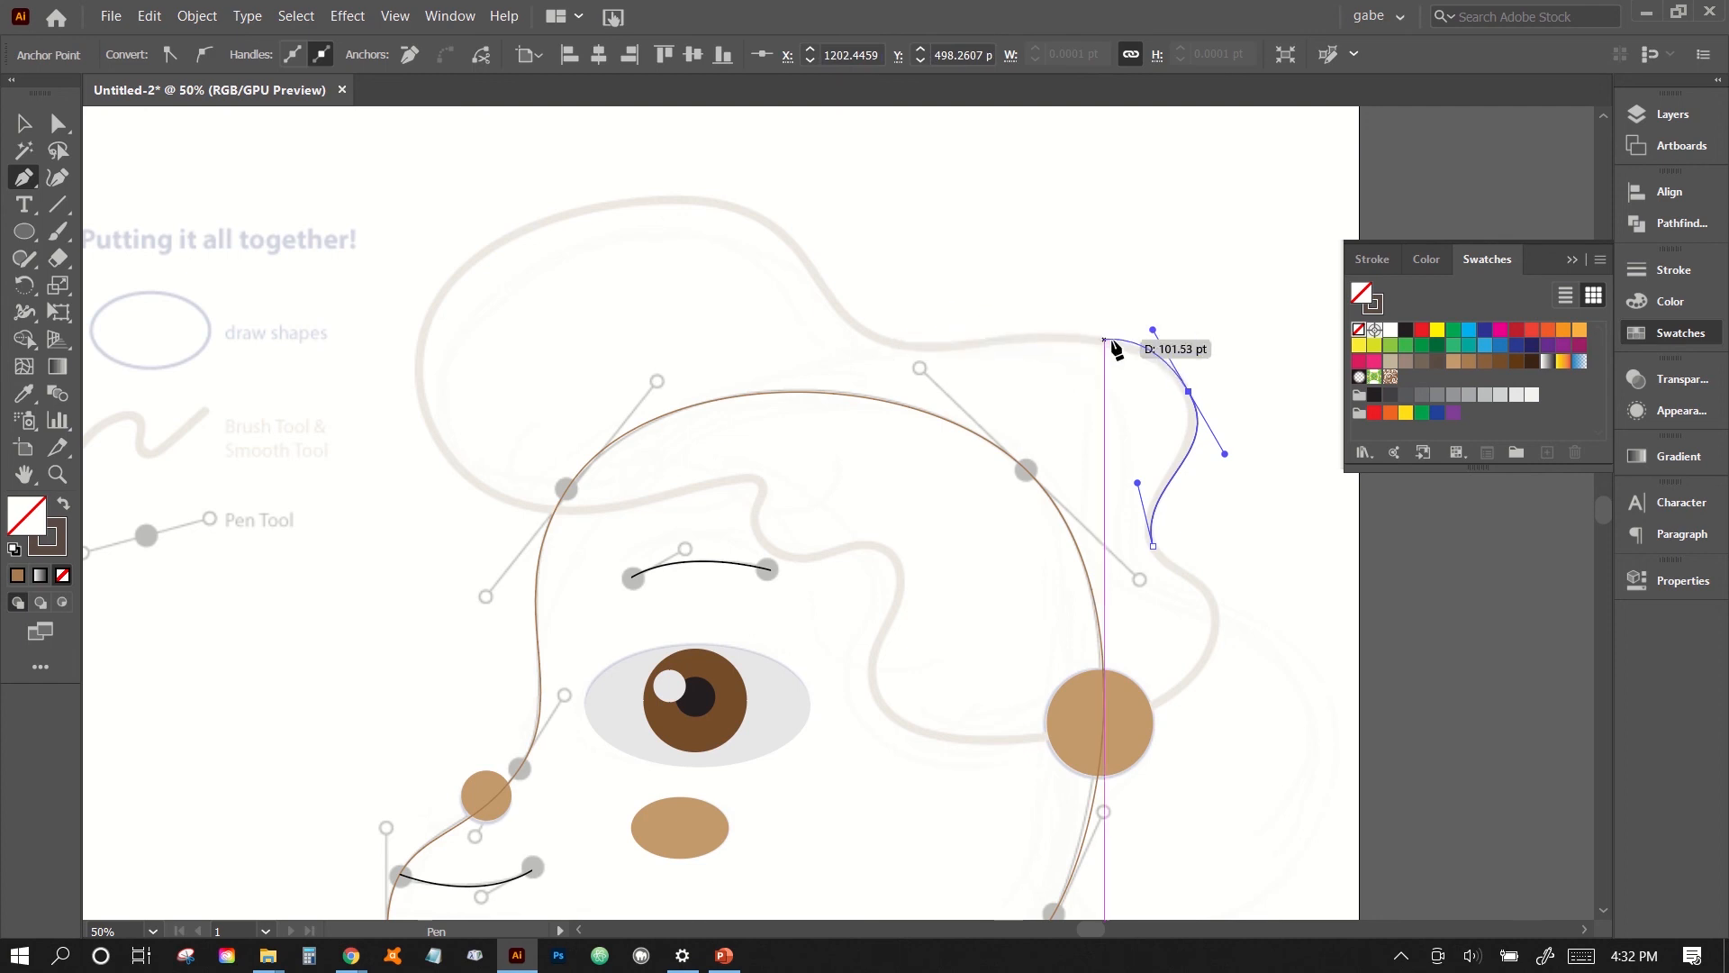
pyautogui.moveTo(874, 335); pyautogui.dragTo(808, 304)
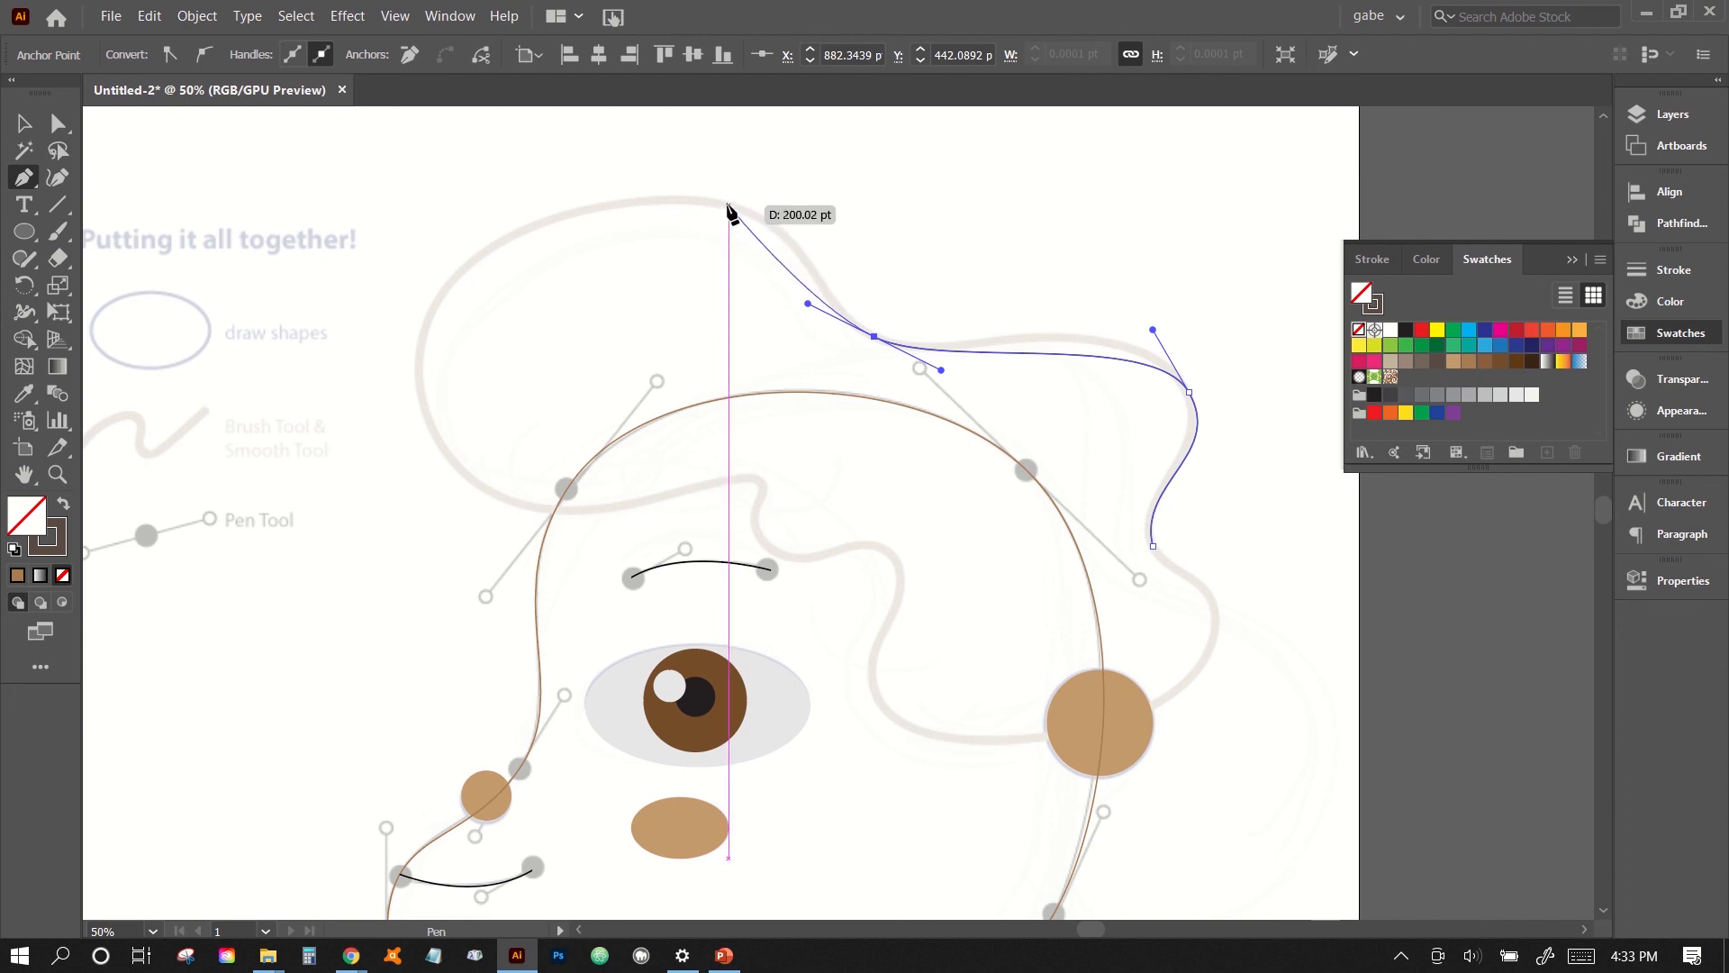
pyautogui.moveTo(730, 205); pyautogui.dragTo(634, 174)
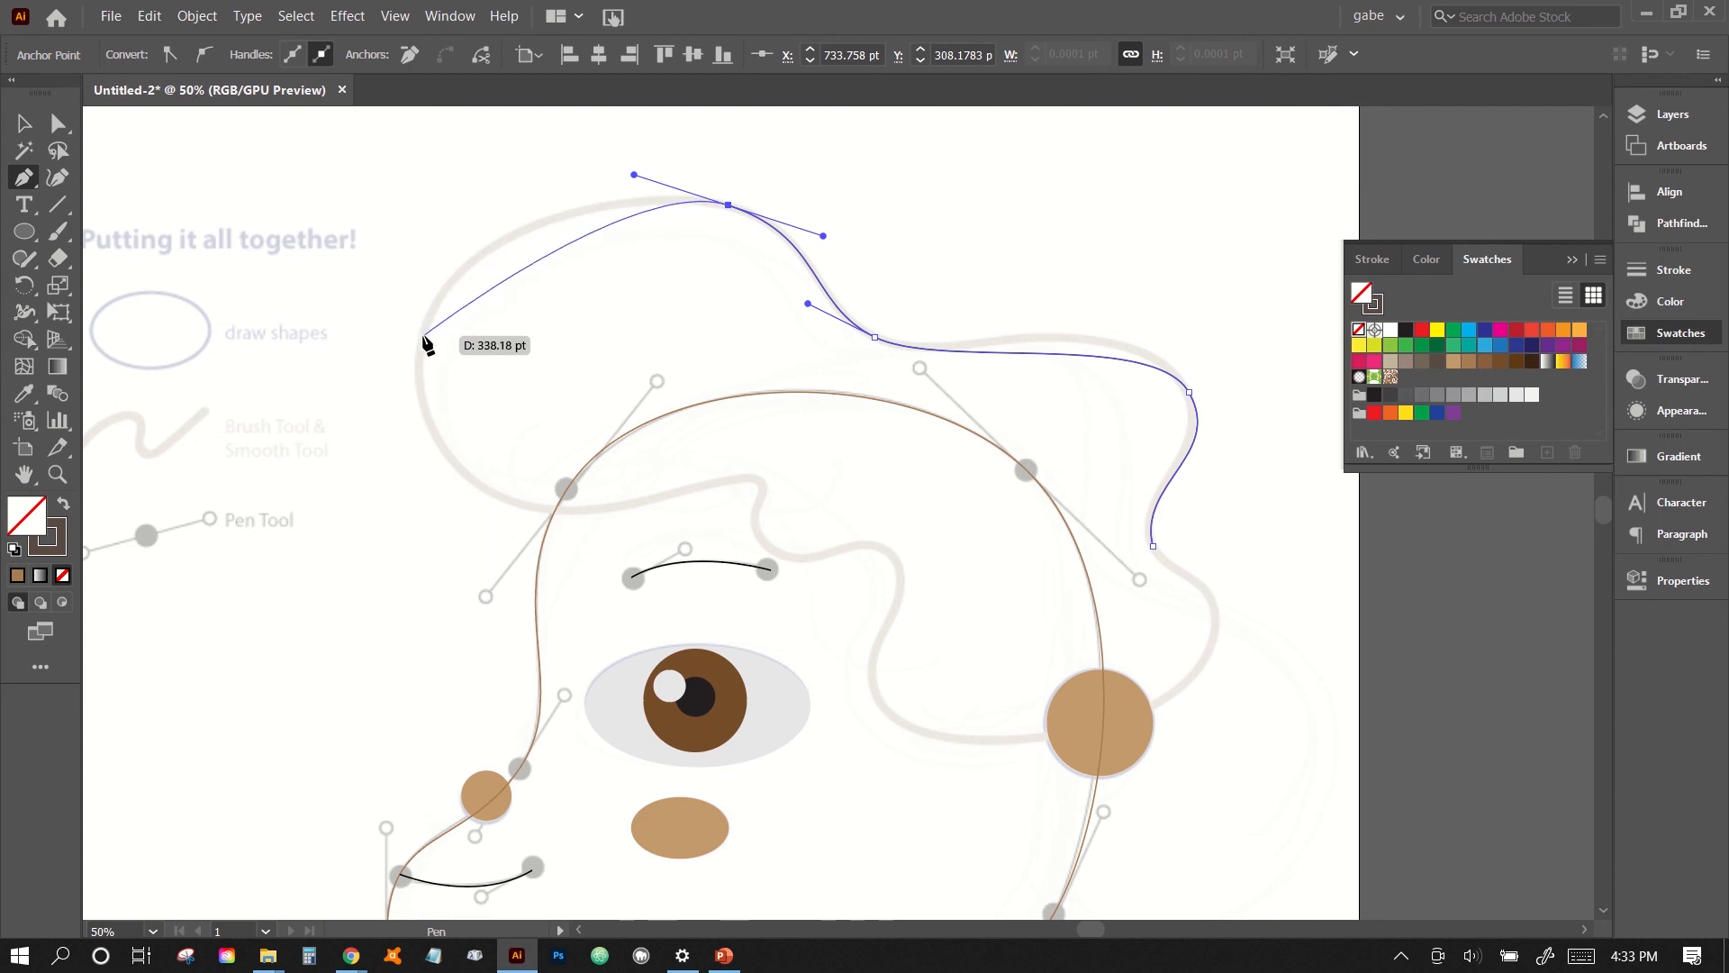
pyautogui.moveTo(423, 336); pyautogui.dragTo(383, 452)
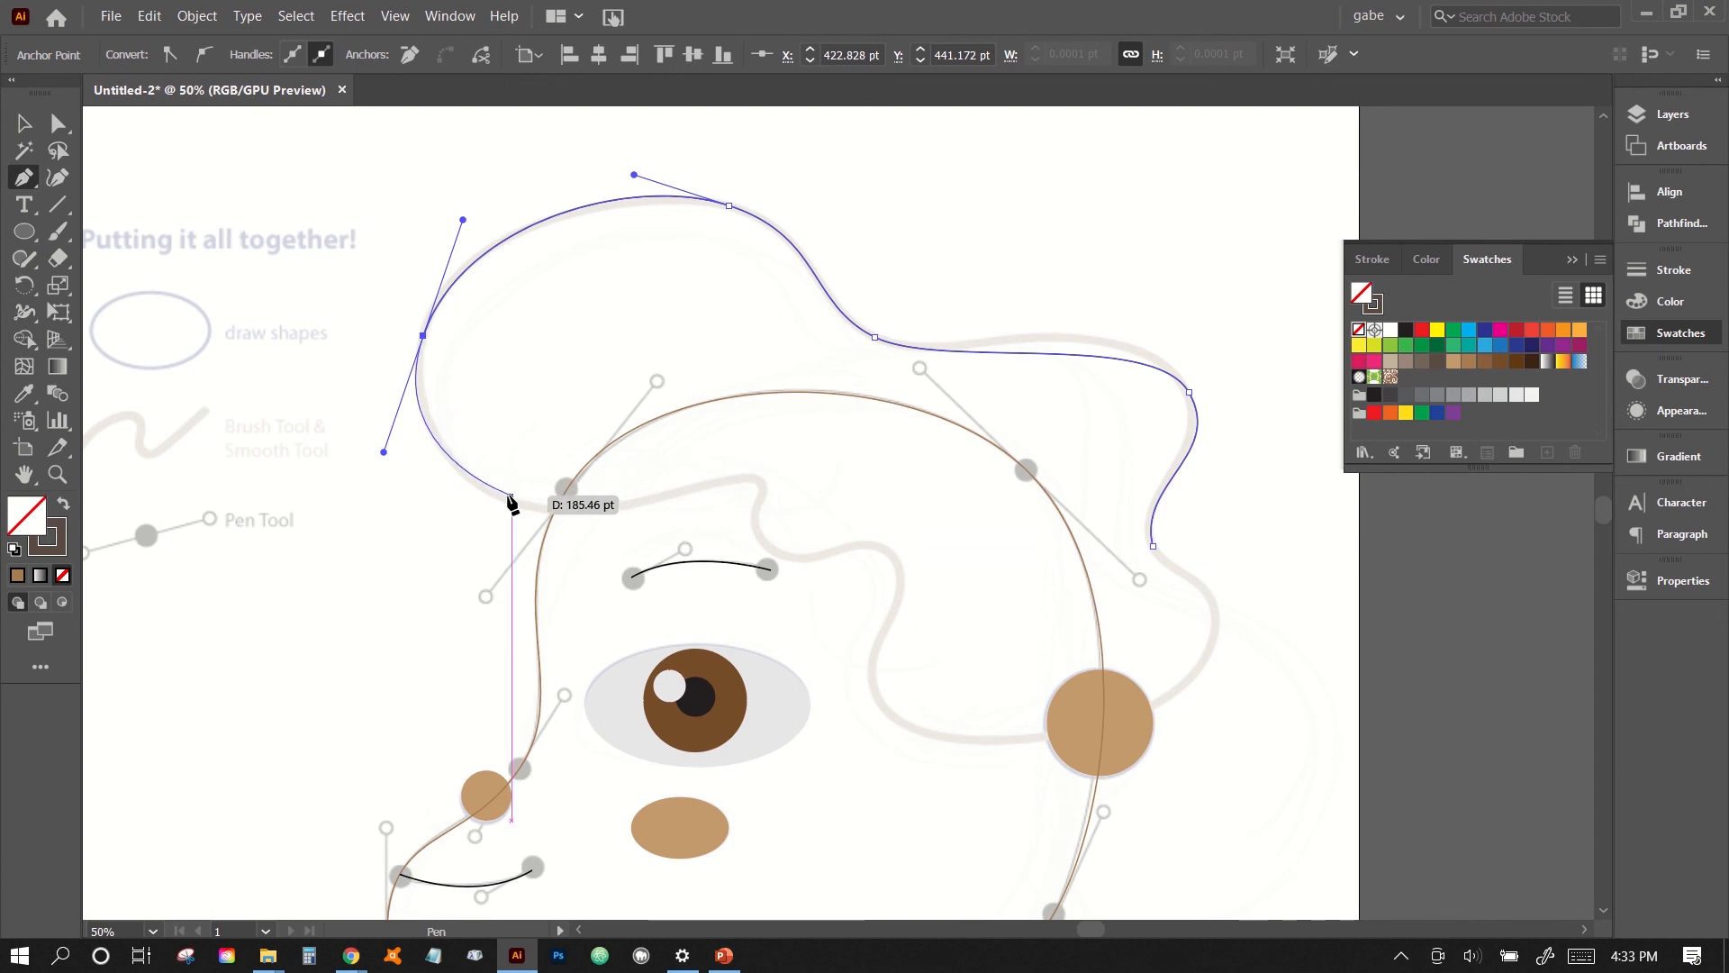
# - Continue the hair path with curved segments under the front bulge, across the forehead and around the wavy fringe above the eyebrow
pyautogui.moveTo(505, 495); pyautogui.dragTo(564, 518)
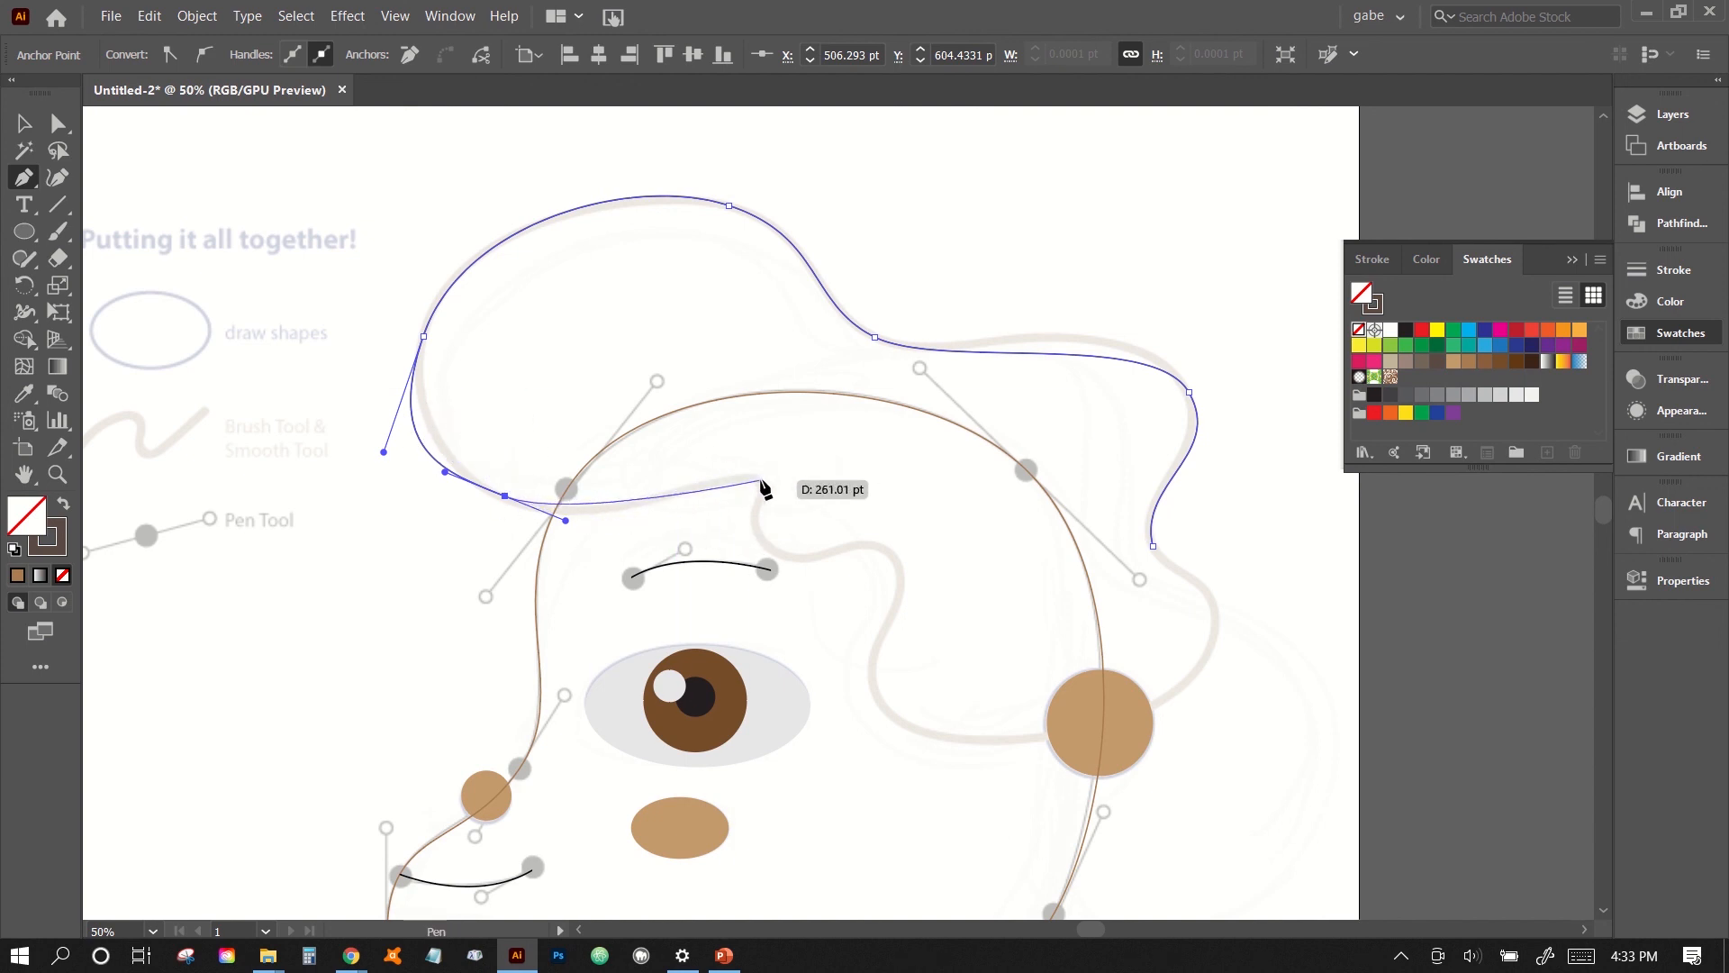
pyautogui.moveTo(761, 479); pyautogui.dragTo(778, 502)
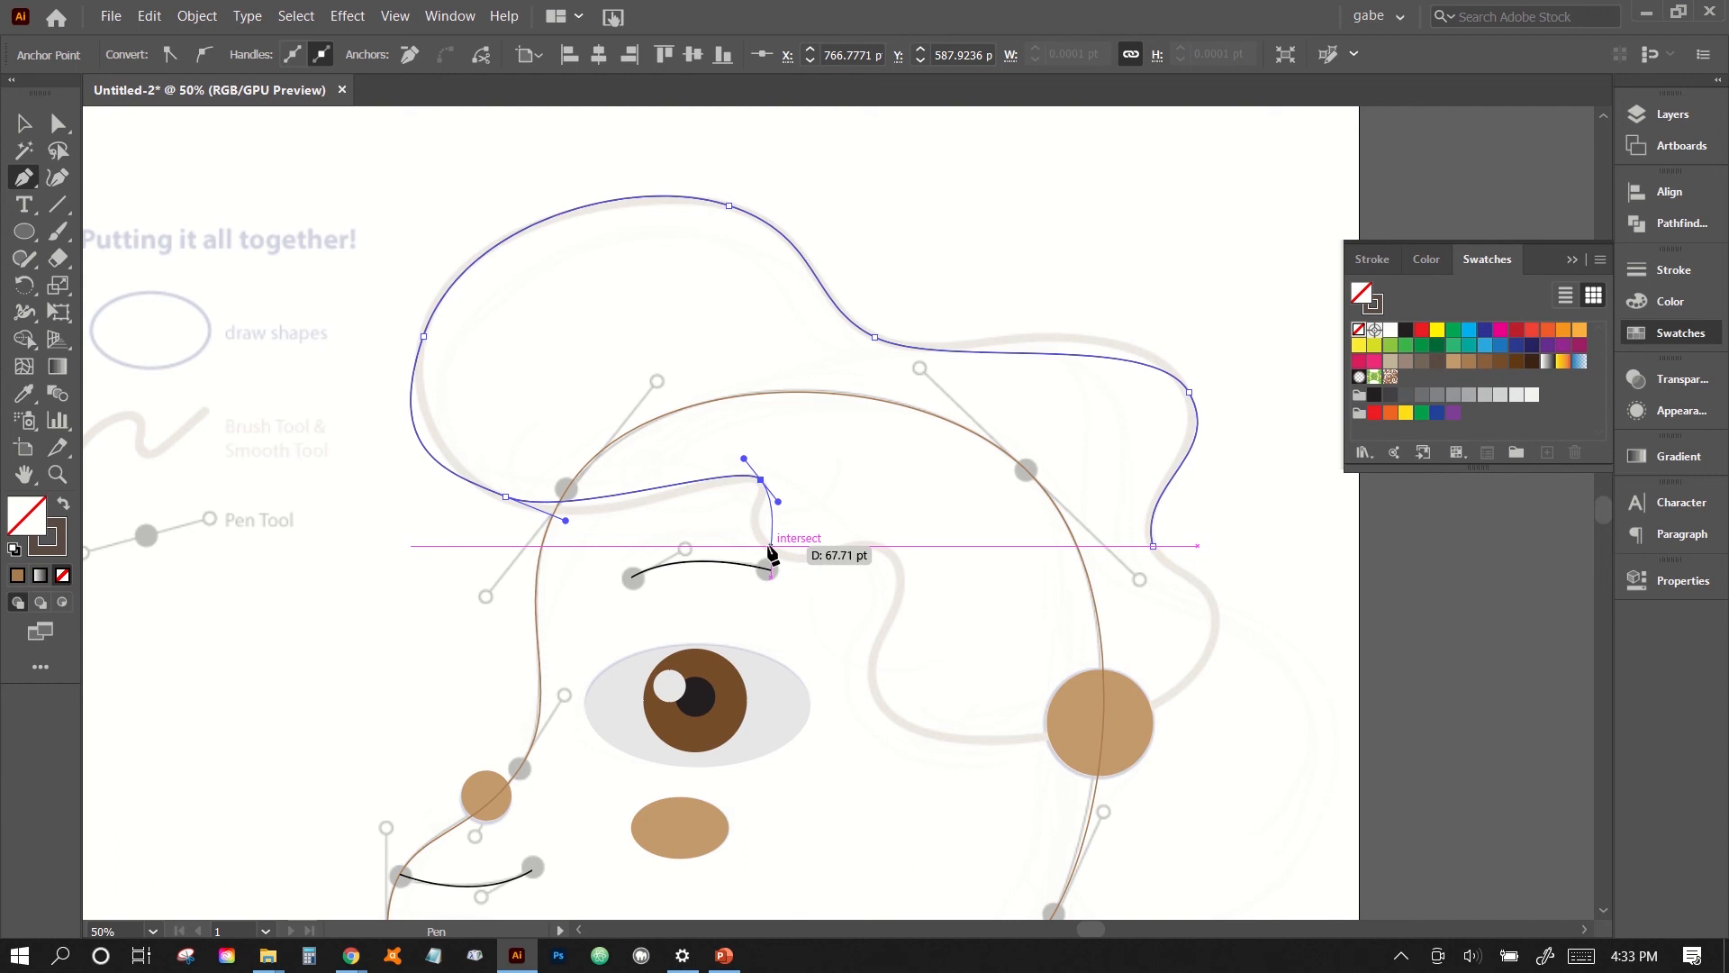
pyautogui.click(771, 546)
pyautogui.moveTo(793, 575); pyautogui.dragTo(808, 584)
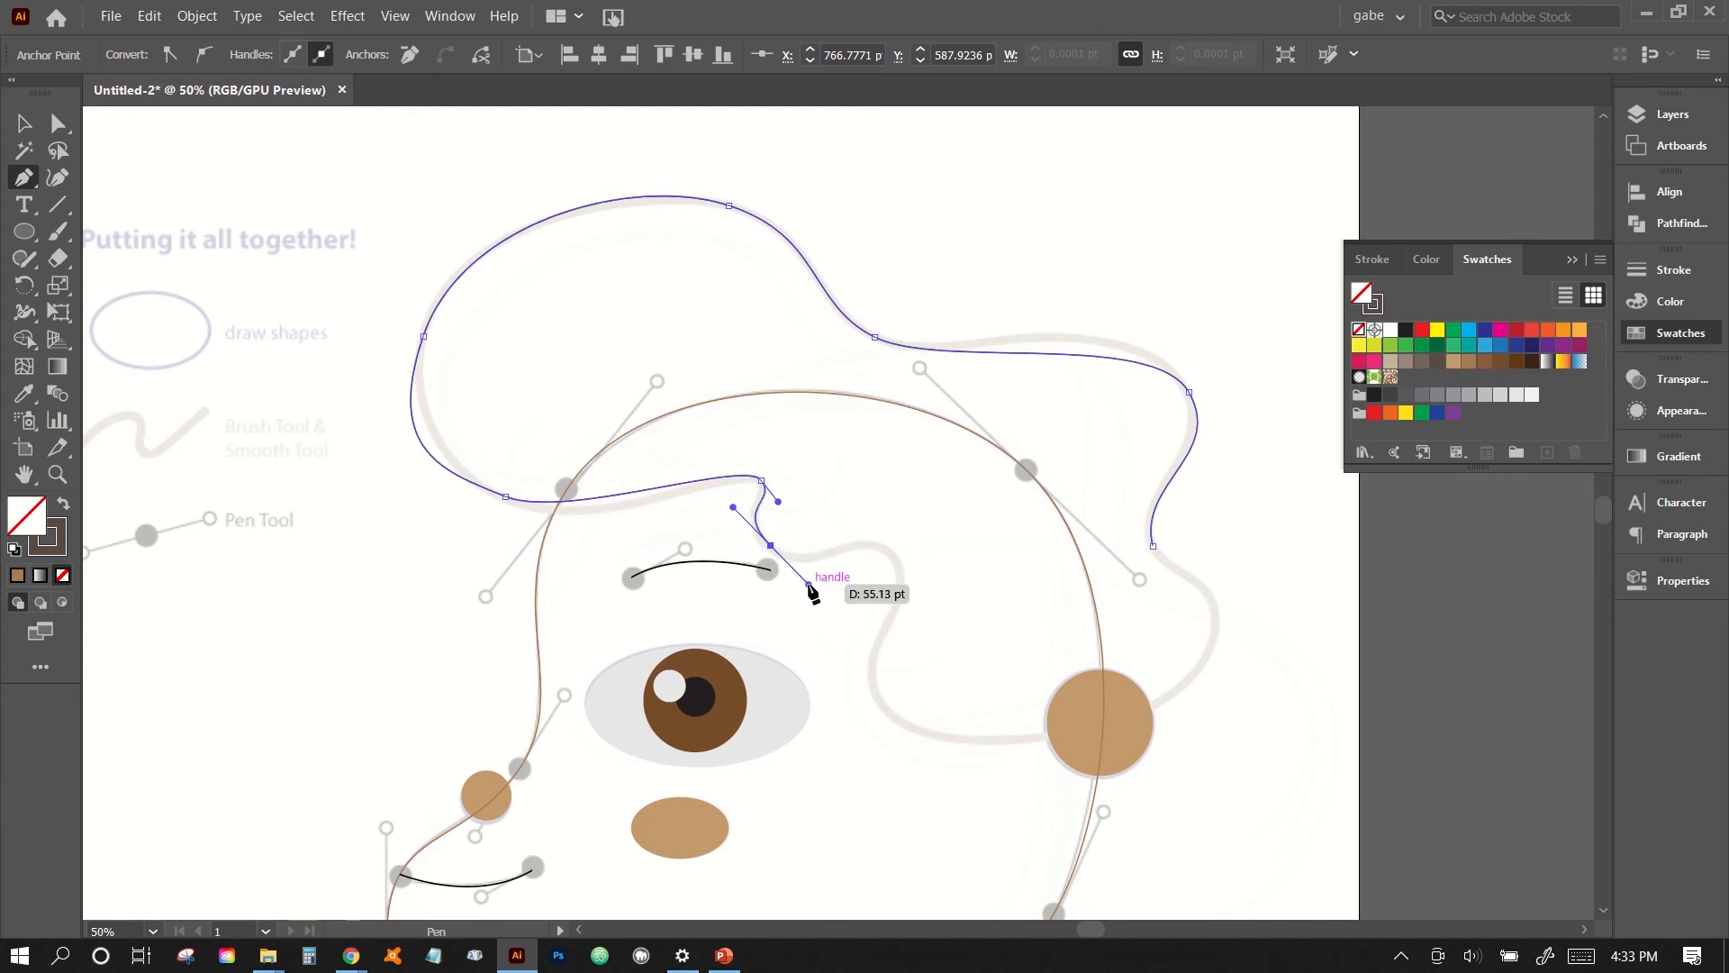
pyautogui.click(890, 555)
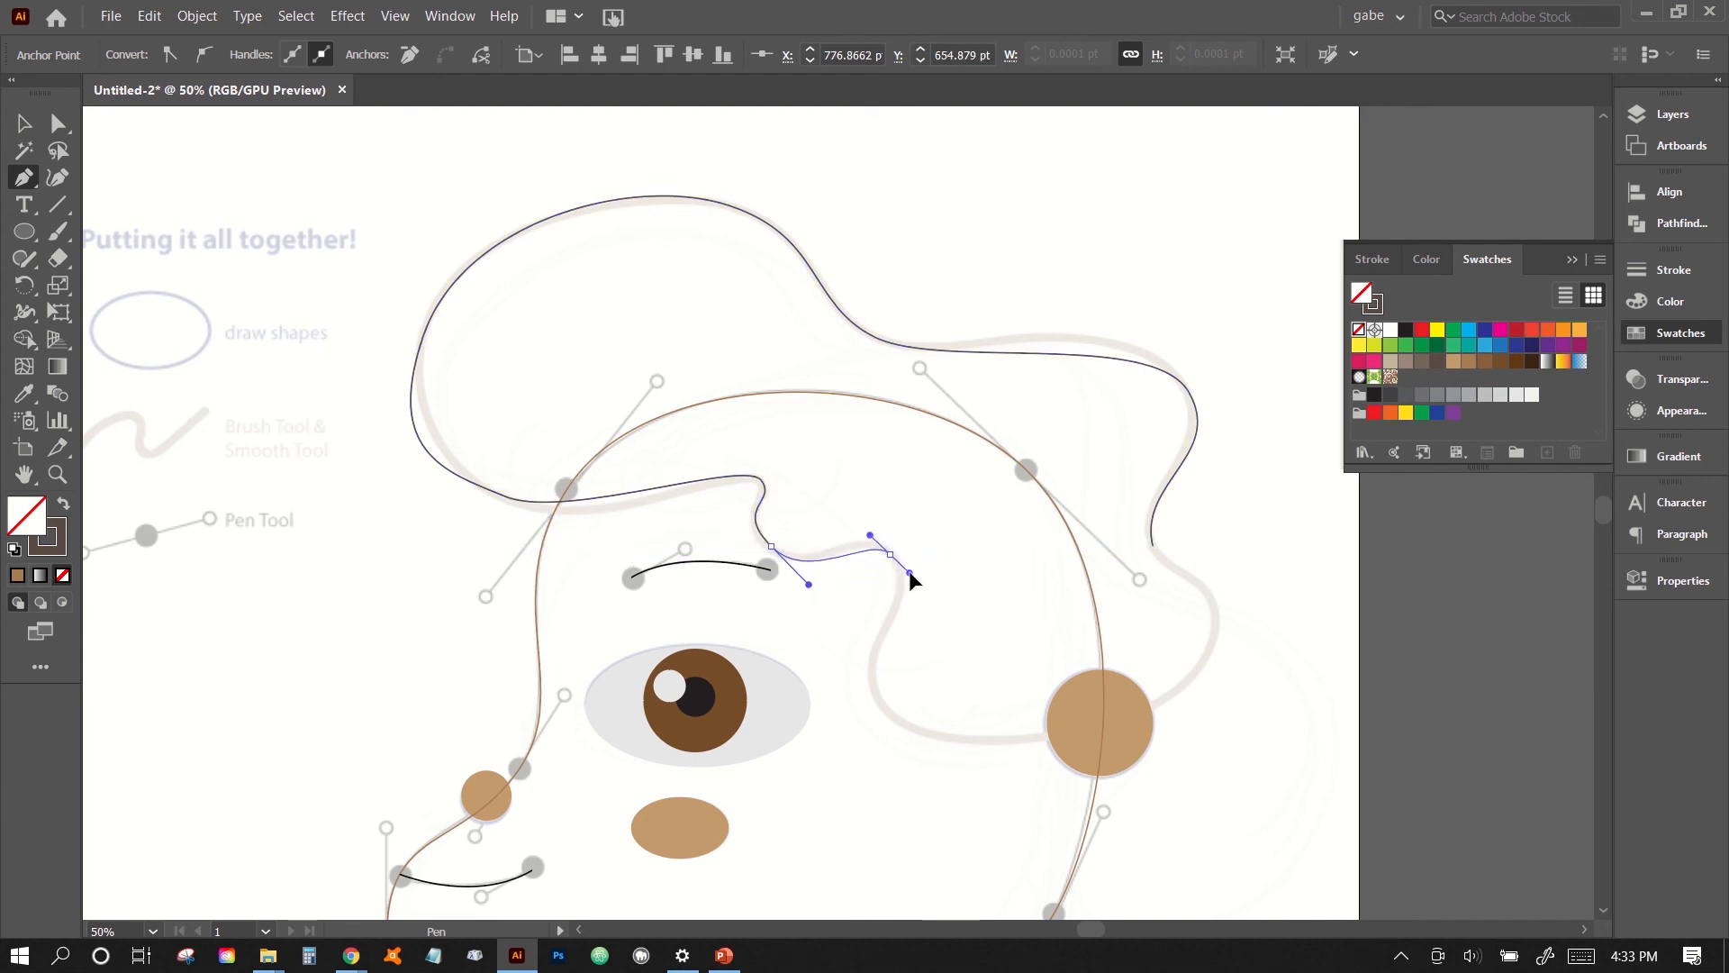
pyautogui.moveTo(910, 573); pyautogui.dragTo(926, 587)
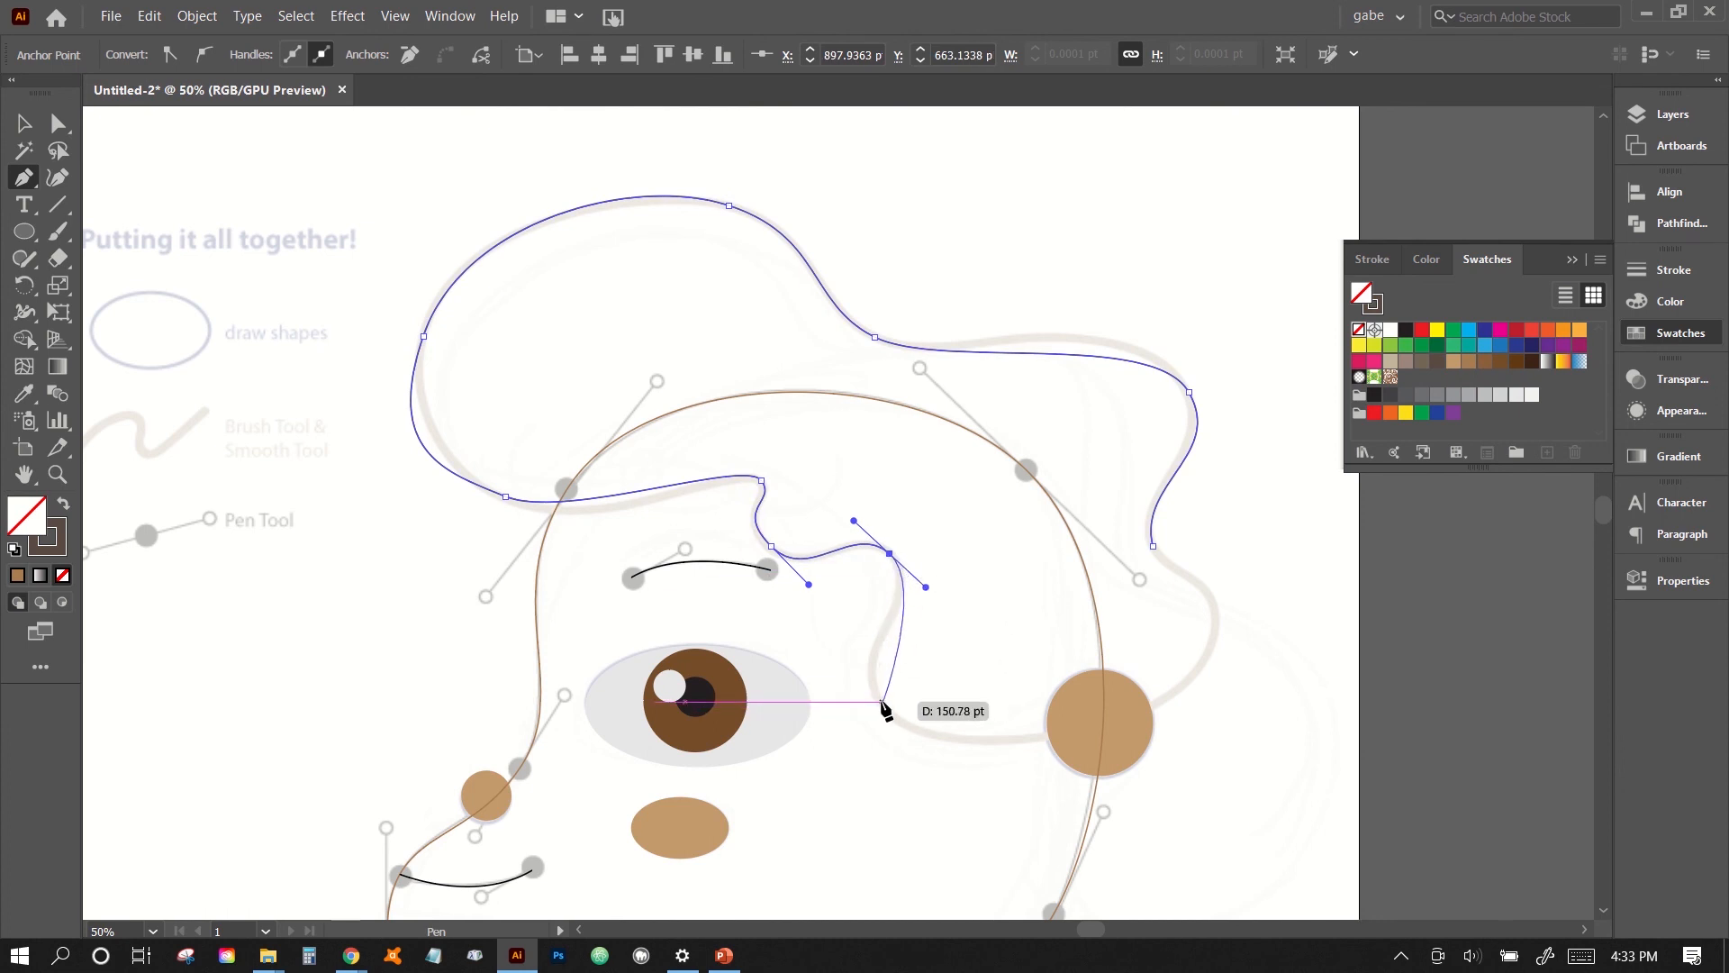
# - Continue the hair path beside the eye, through the ear circle and up the back curl, closing it at the starting anchor
pyautogui.moveTo(879, 701); pyautogui.dragTo(914, 760)
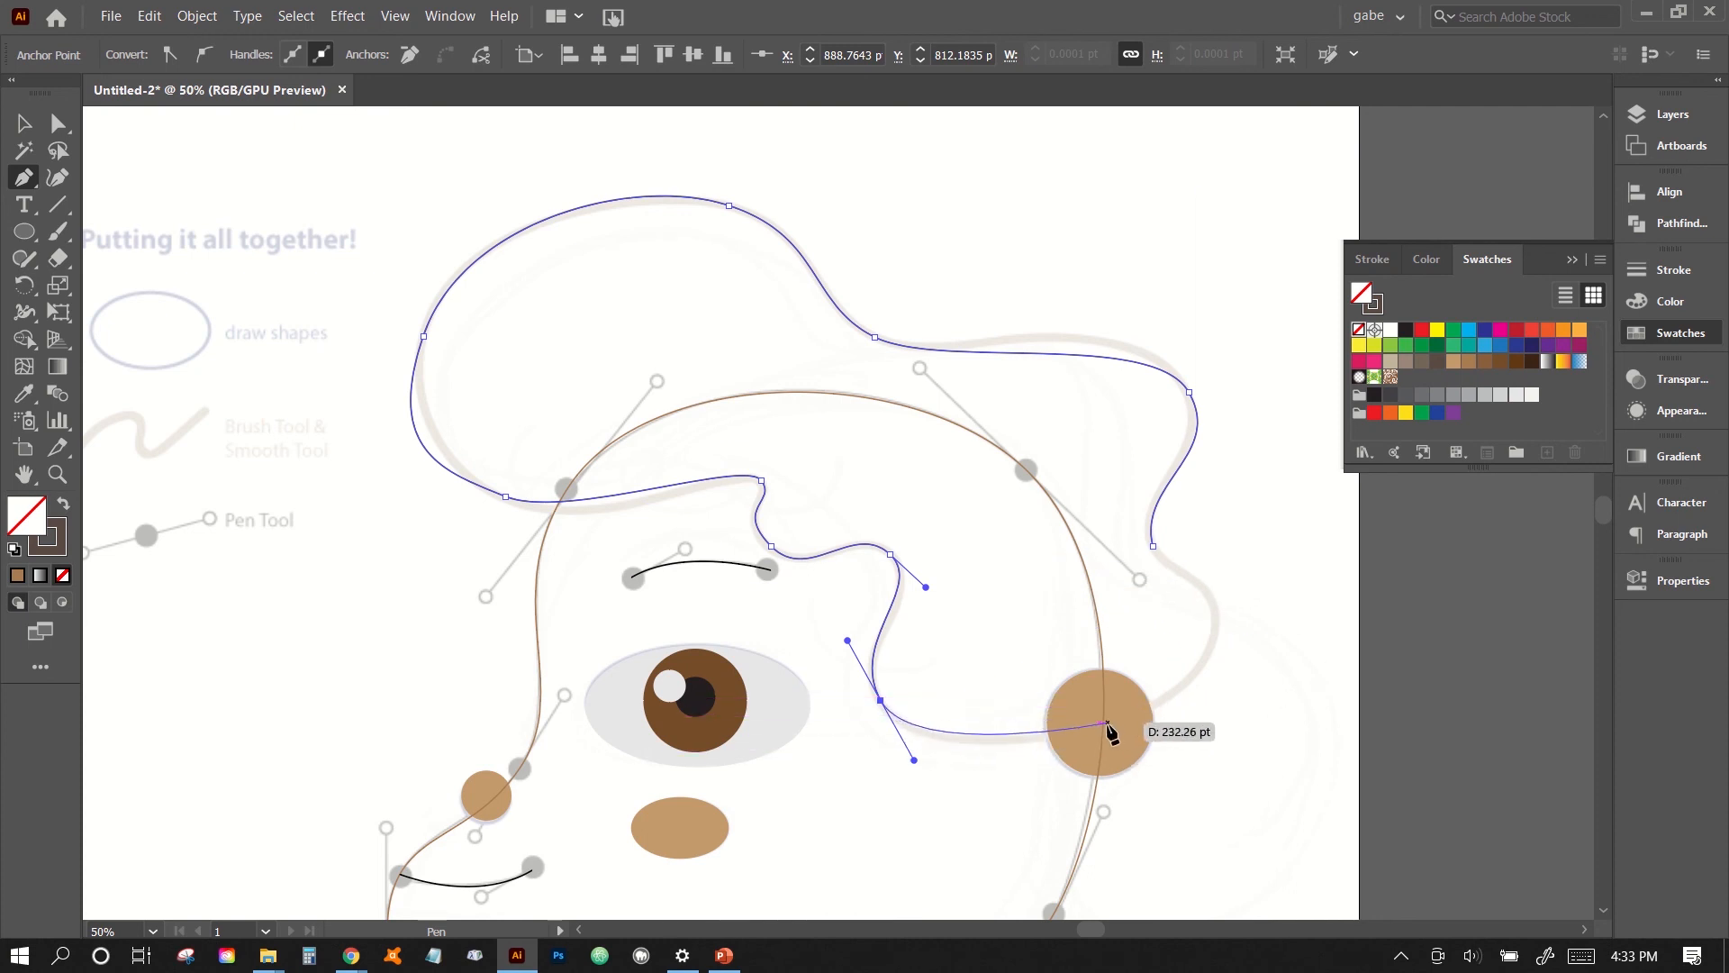
pyautogui.moveTo(1105, 723); pyautogui.dragTo(1168, 700)
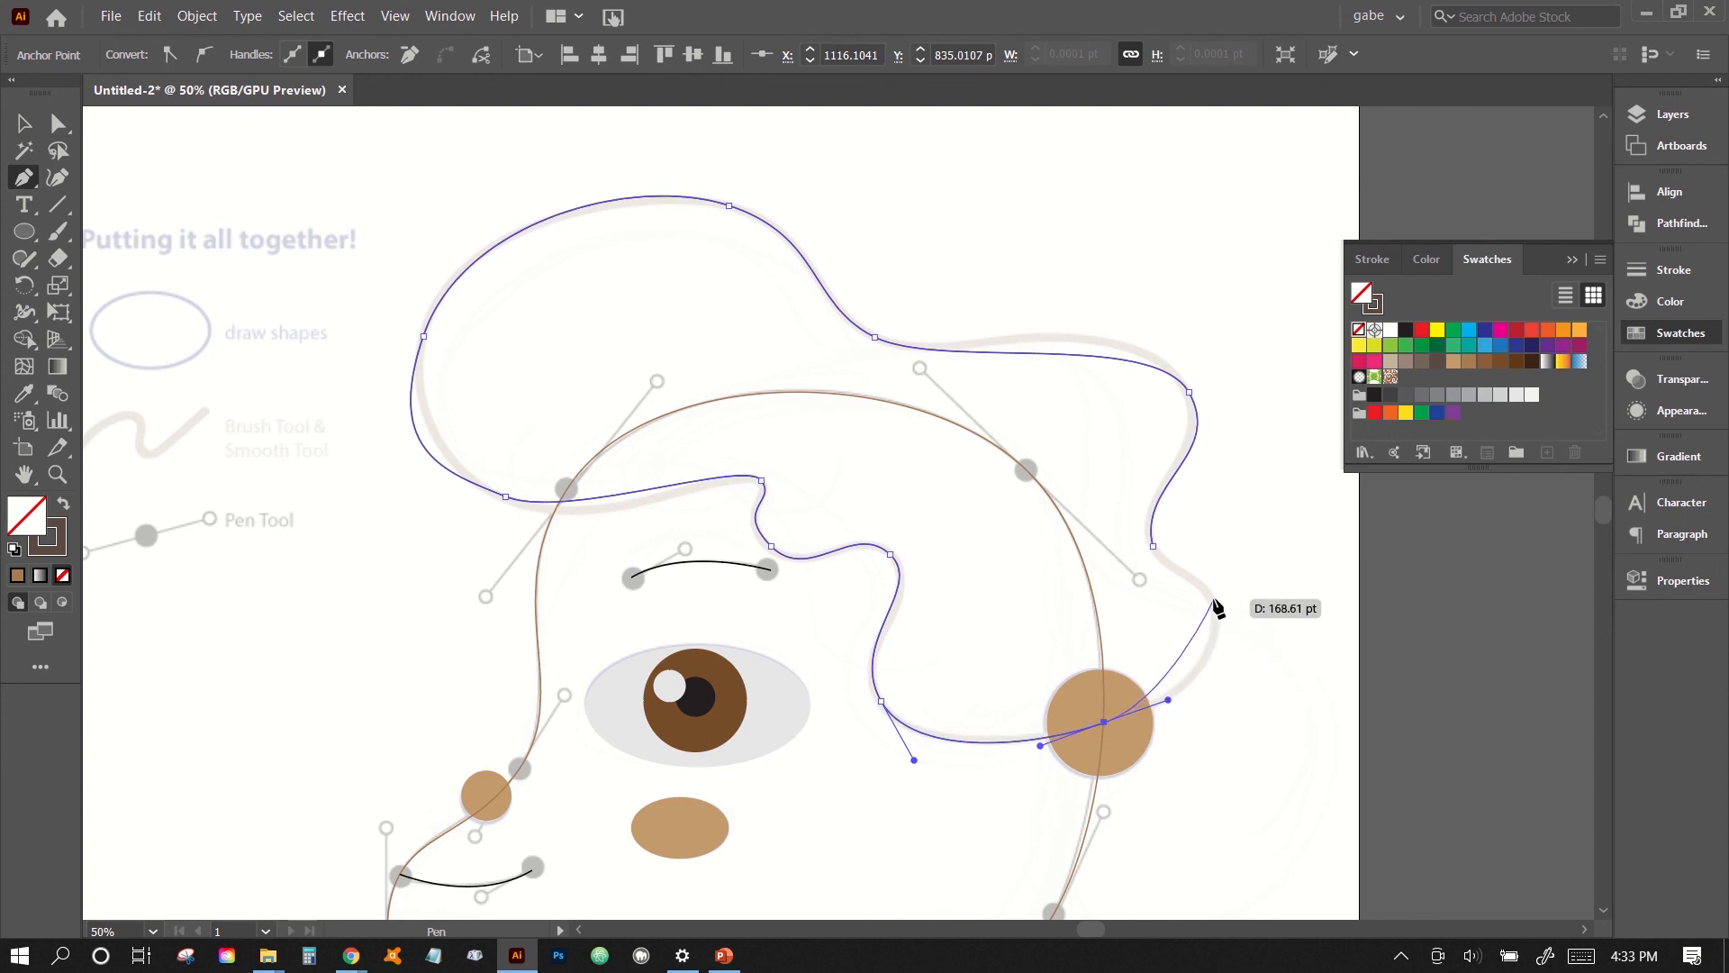
pyautogui.moveTo(1214, 598); pyautogui.dragTo(1206, 535)
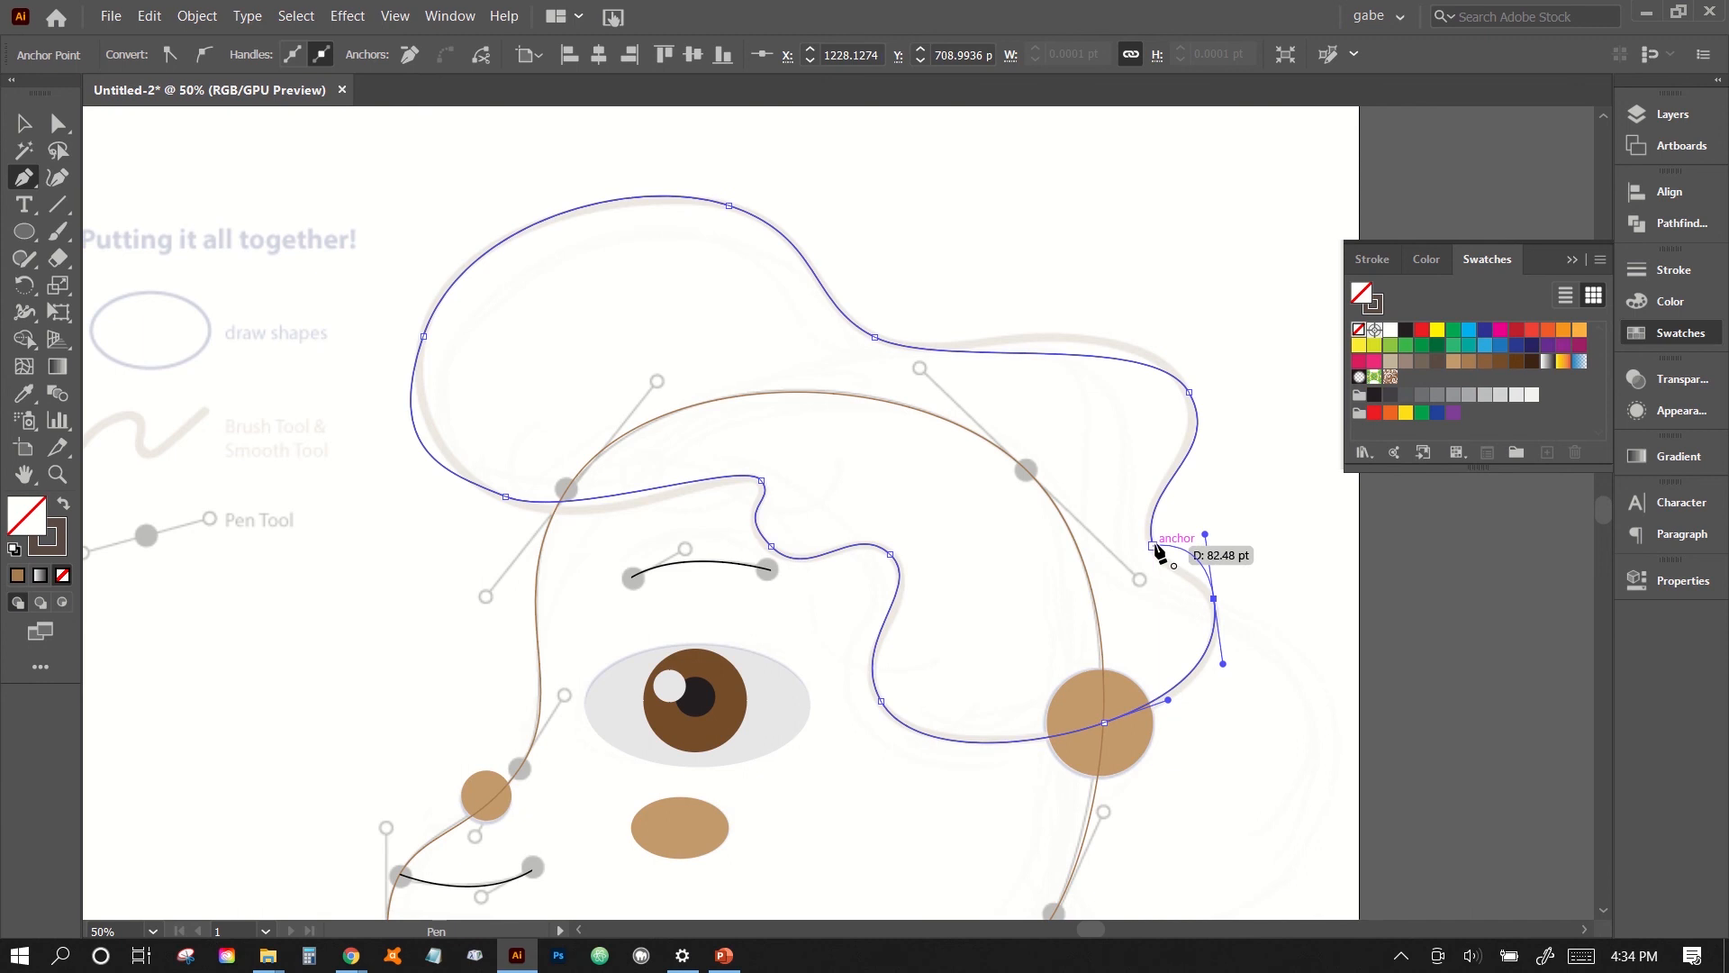
pyautogui.moveTo(1154, 545); pyautogui.dragTo(1137, 489)
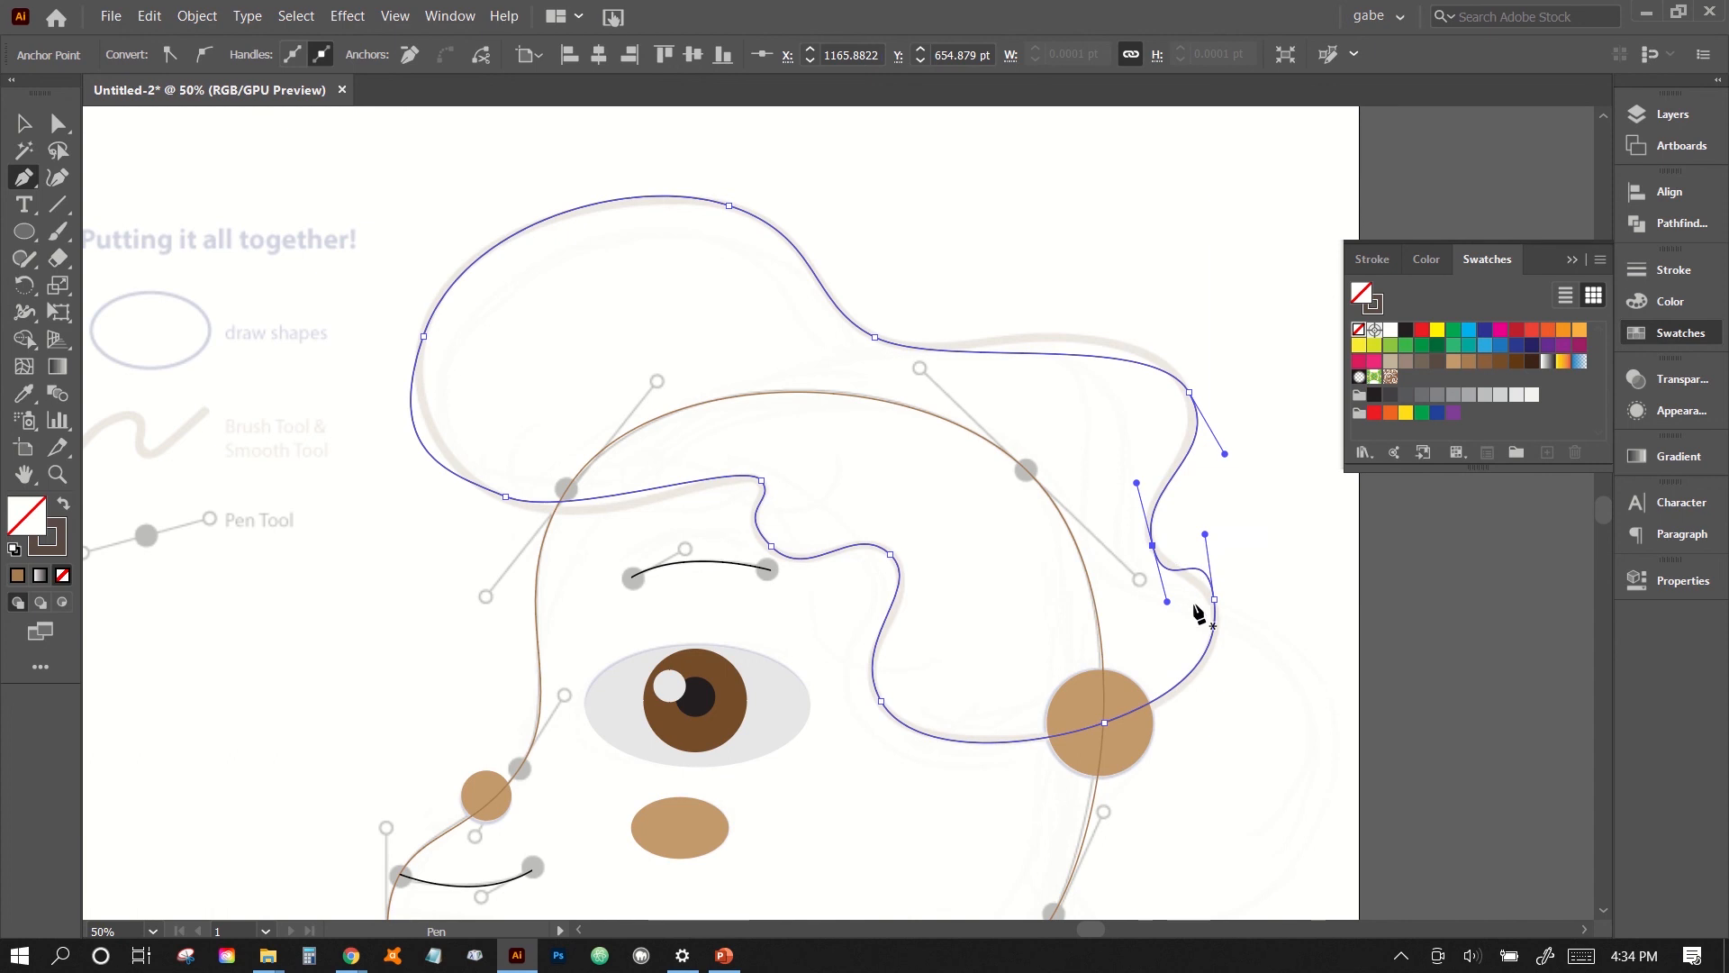
# - Use Direct Selection to nudge the anchor at the upper back of the hair left and up, and lengthen its upper handle to fit the guide
pyautogui.click(58, 125)
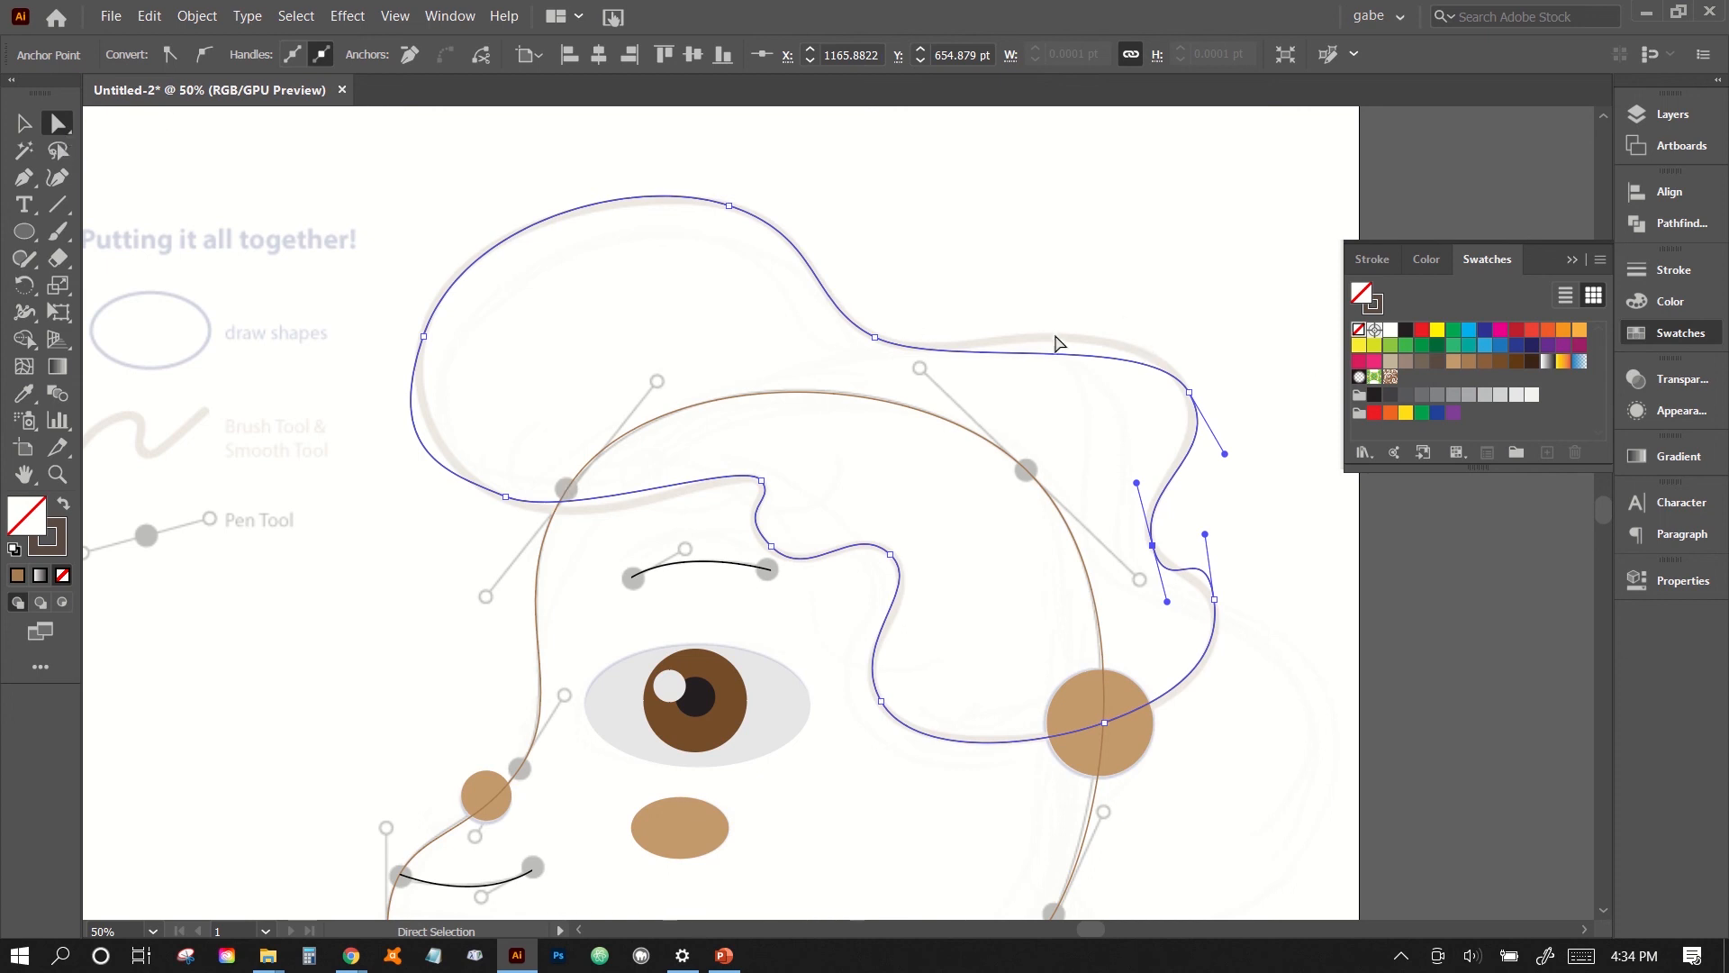
pyautogui.click(1189, 392)
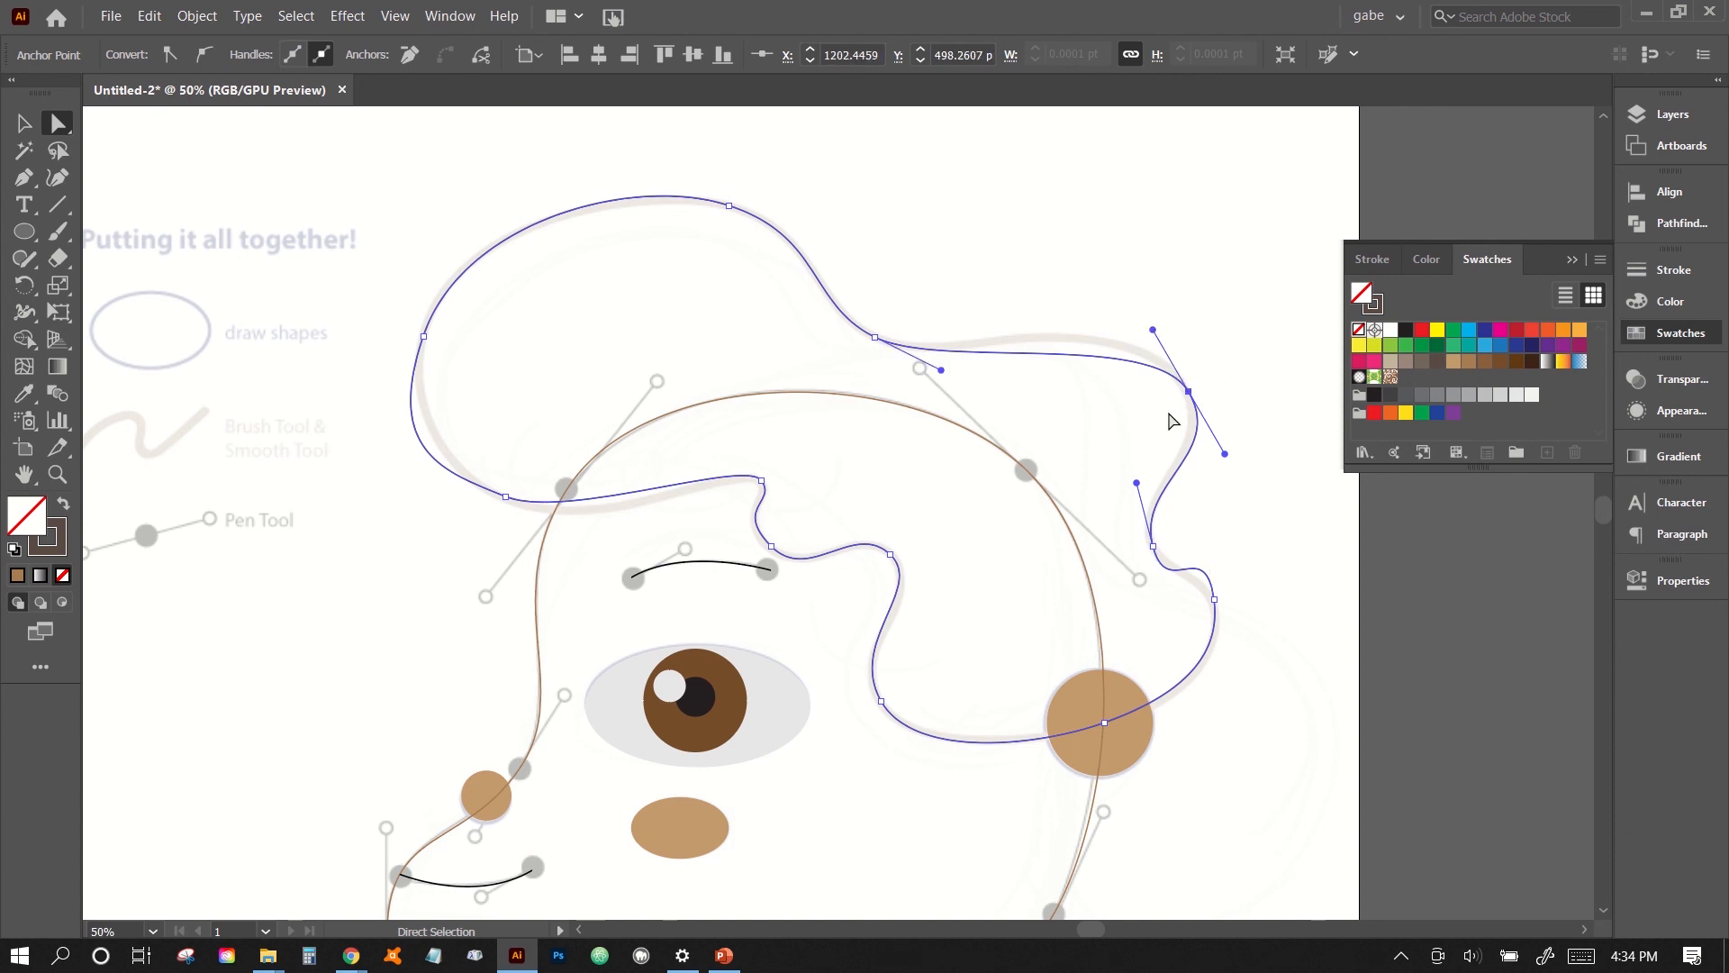
pyautogui.press('Left')
pyautogui.press('Left')
pyautogui.press('Left')
pyautogui.press('Left')
pyautogui.press('Up')
pyautogui.press('Up')
pyautogui.press('Up')
pyautogui.press('Up')
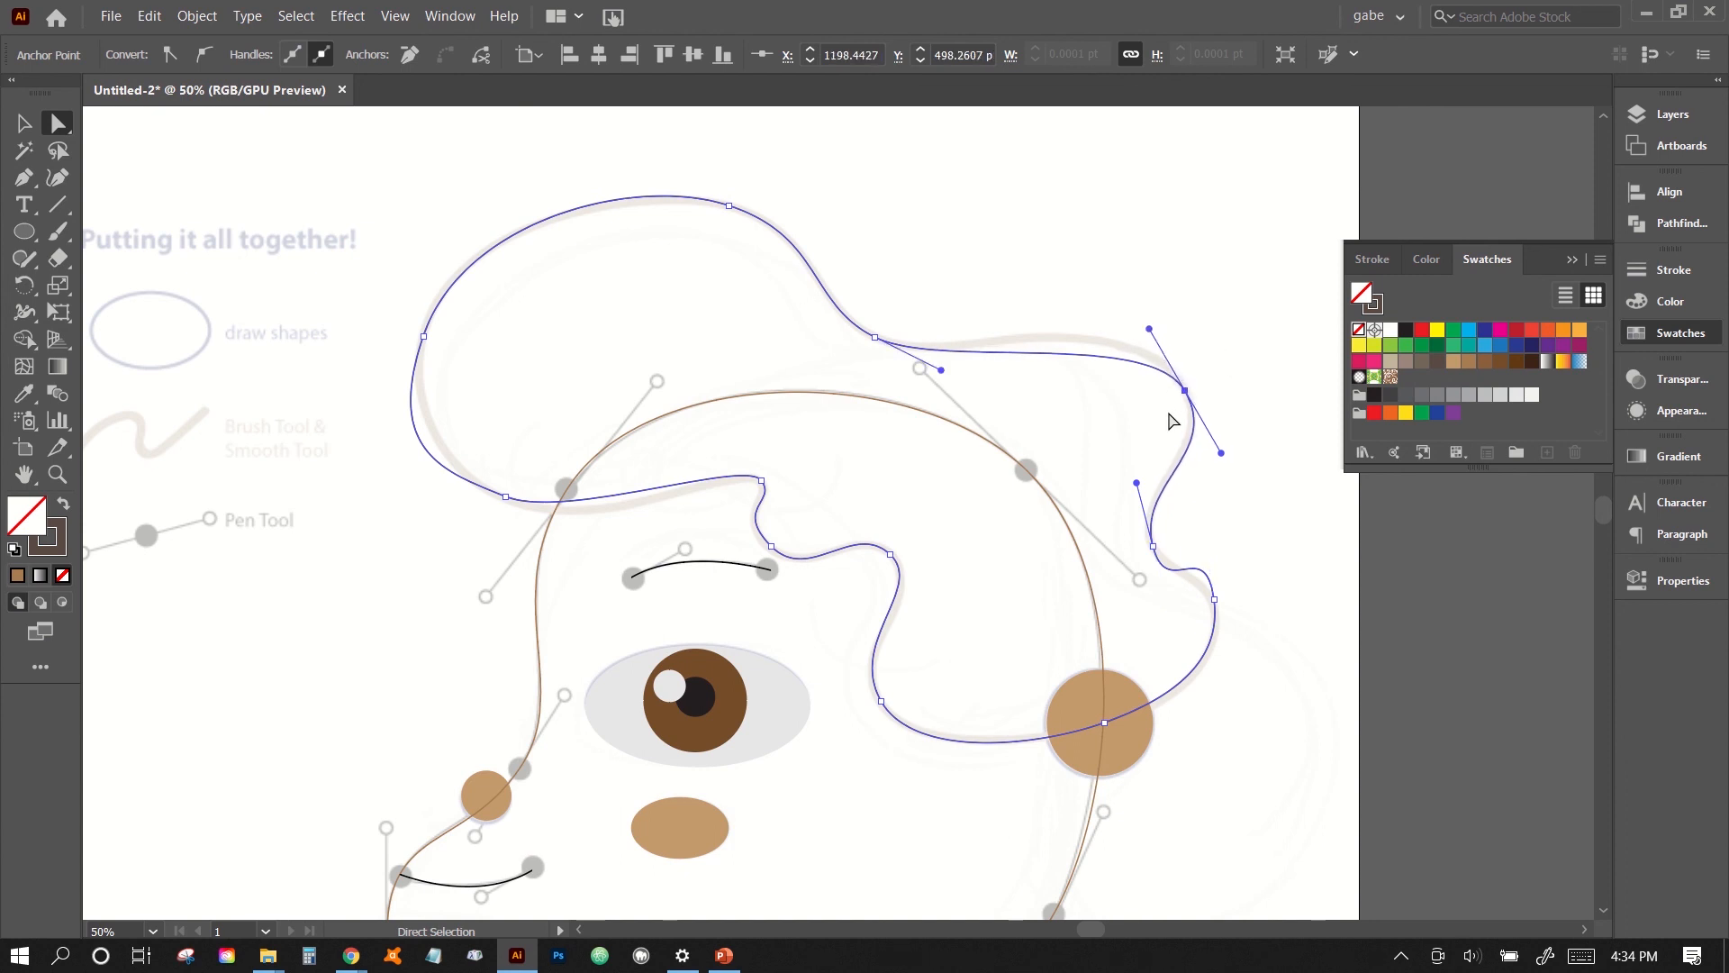
pyautogui.press('Left')
pyautogui.press('Left')
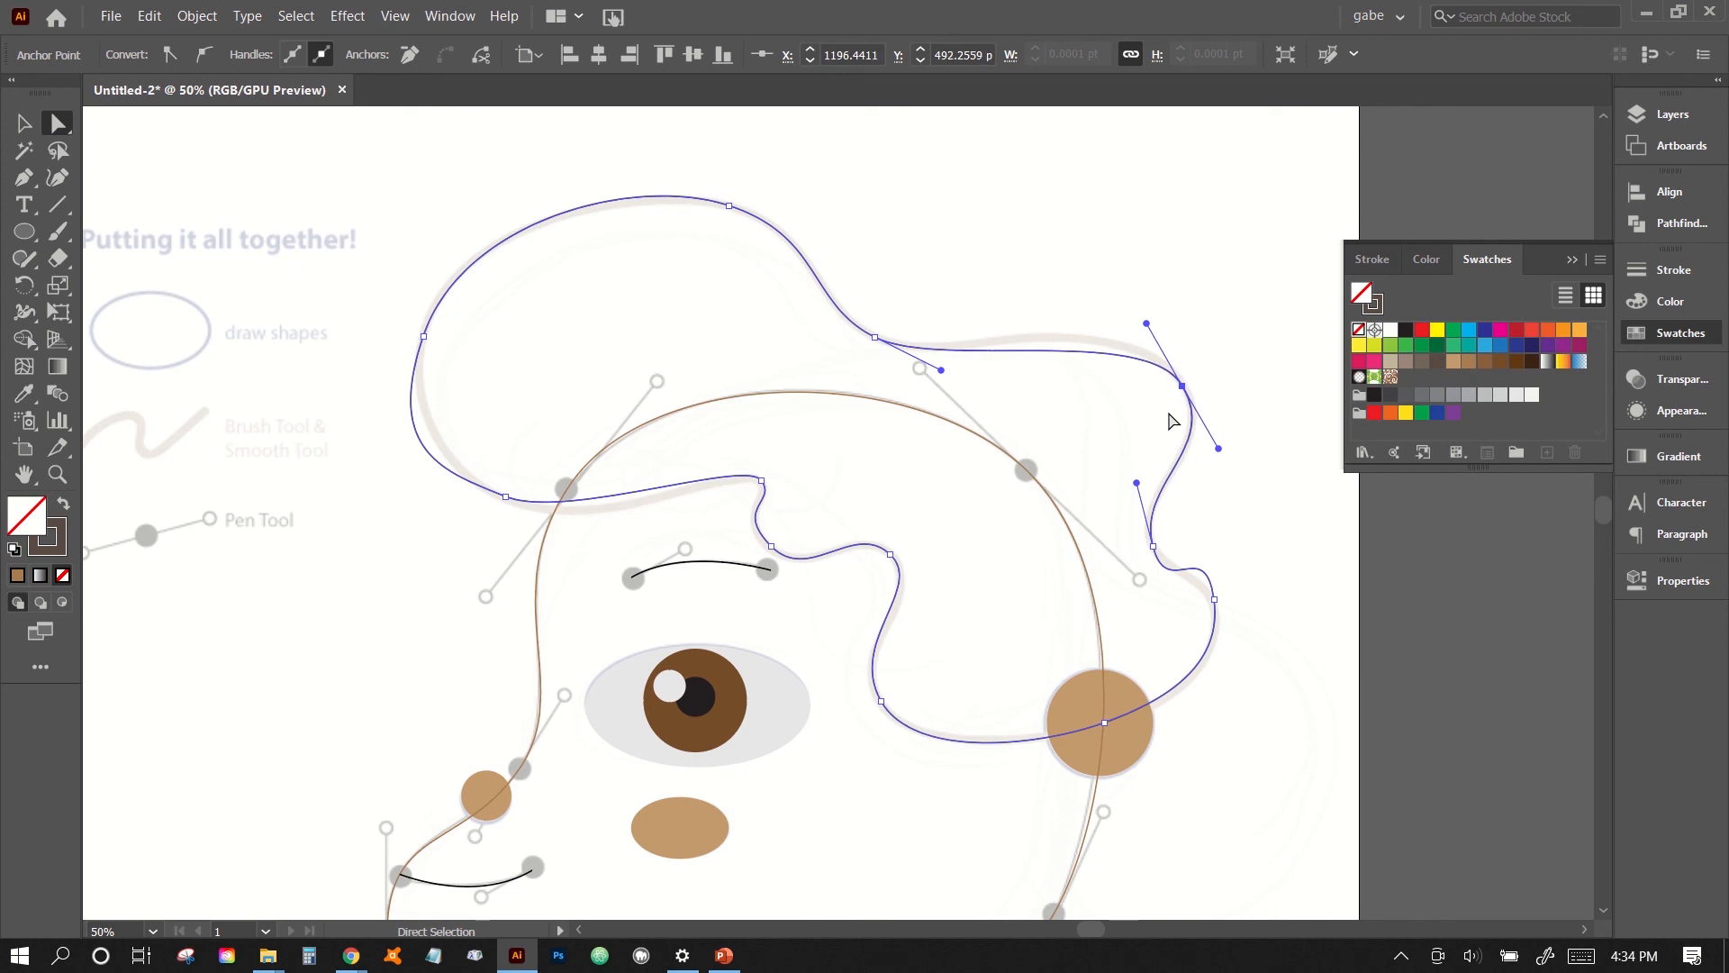
pyautogui.press('Up')
pyautogui.press('Up')
pyautogui.moveTo(1147, 322); pyautogui.dragTo(1136, 297)
# - Reshape the notch at the back of the hair by shifting its anchor up and left and shortening the surrounding handles to fit the guide
pyautogui.scroll(-1, 1297, 487)
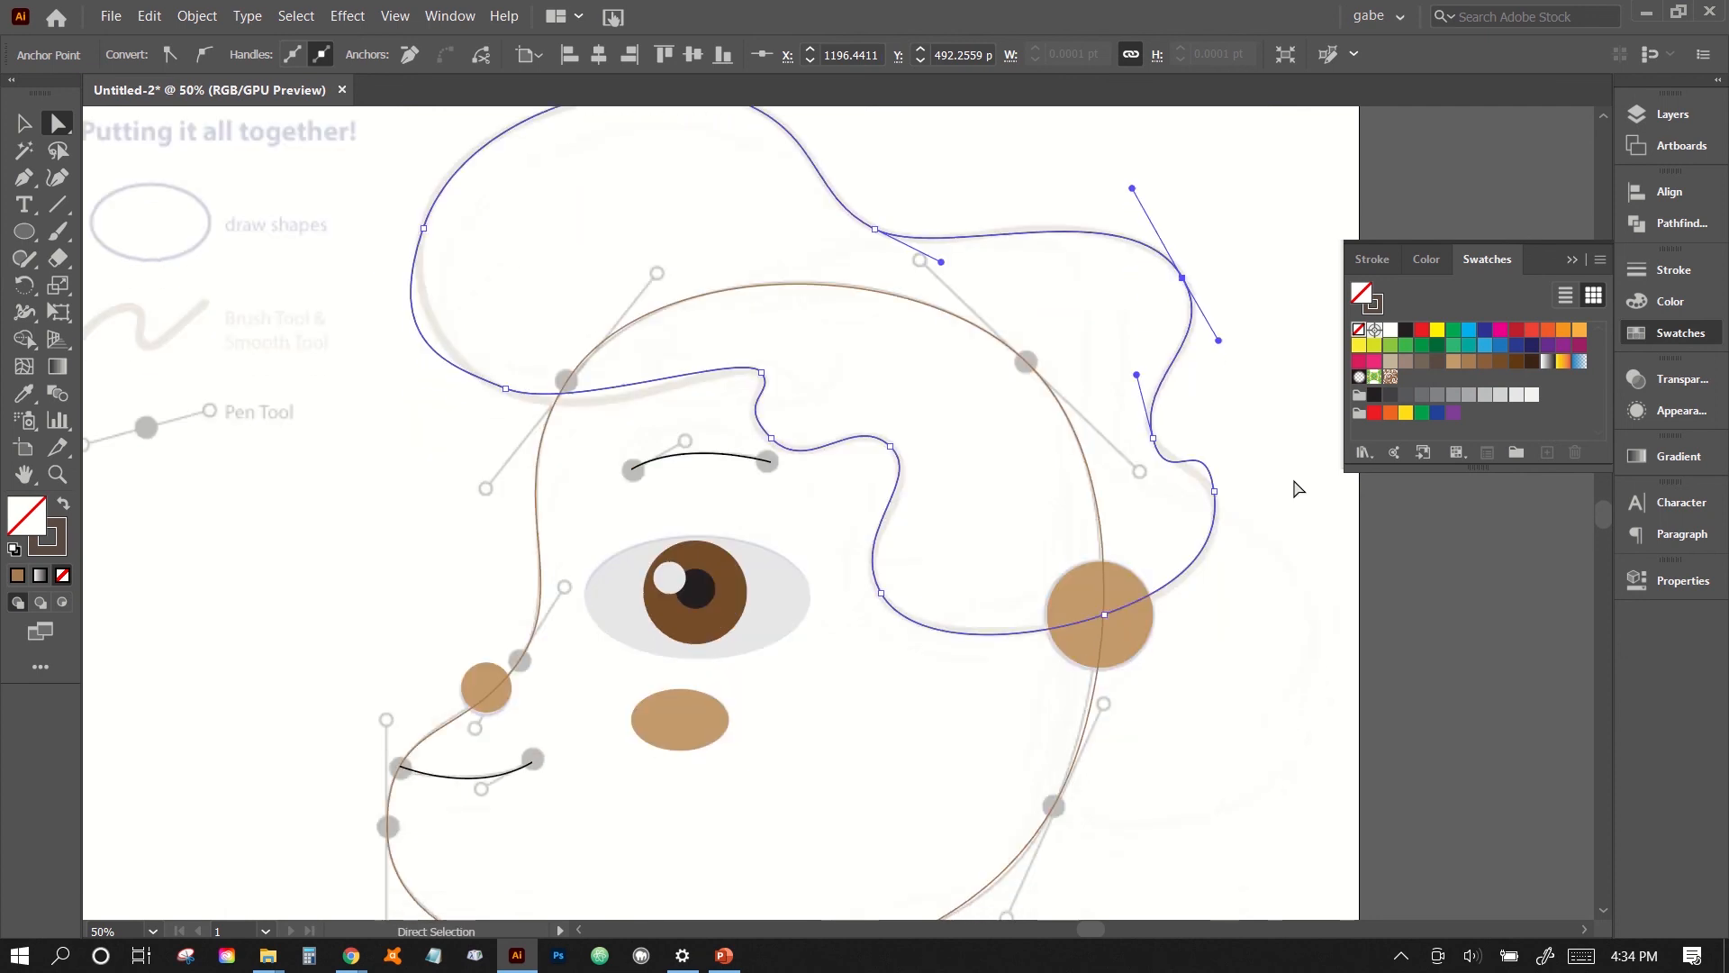
pyautogui.click(1213, 494)
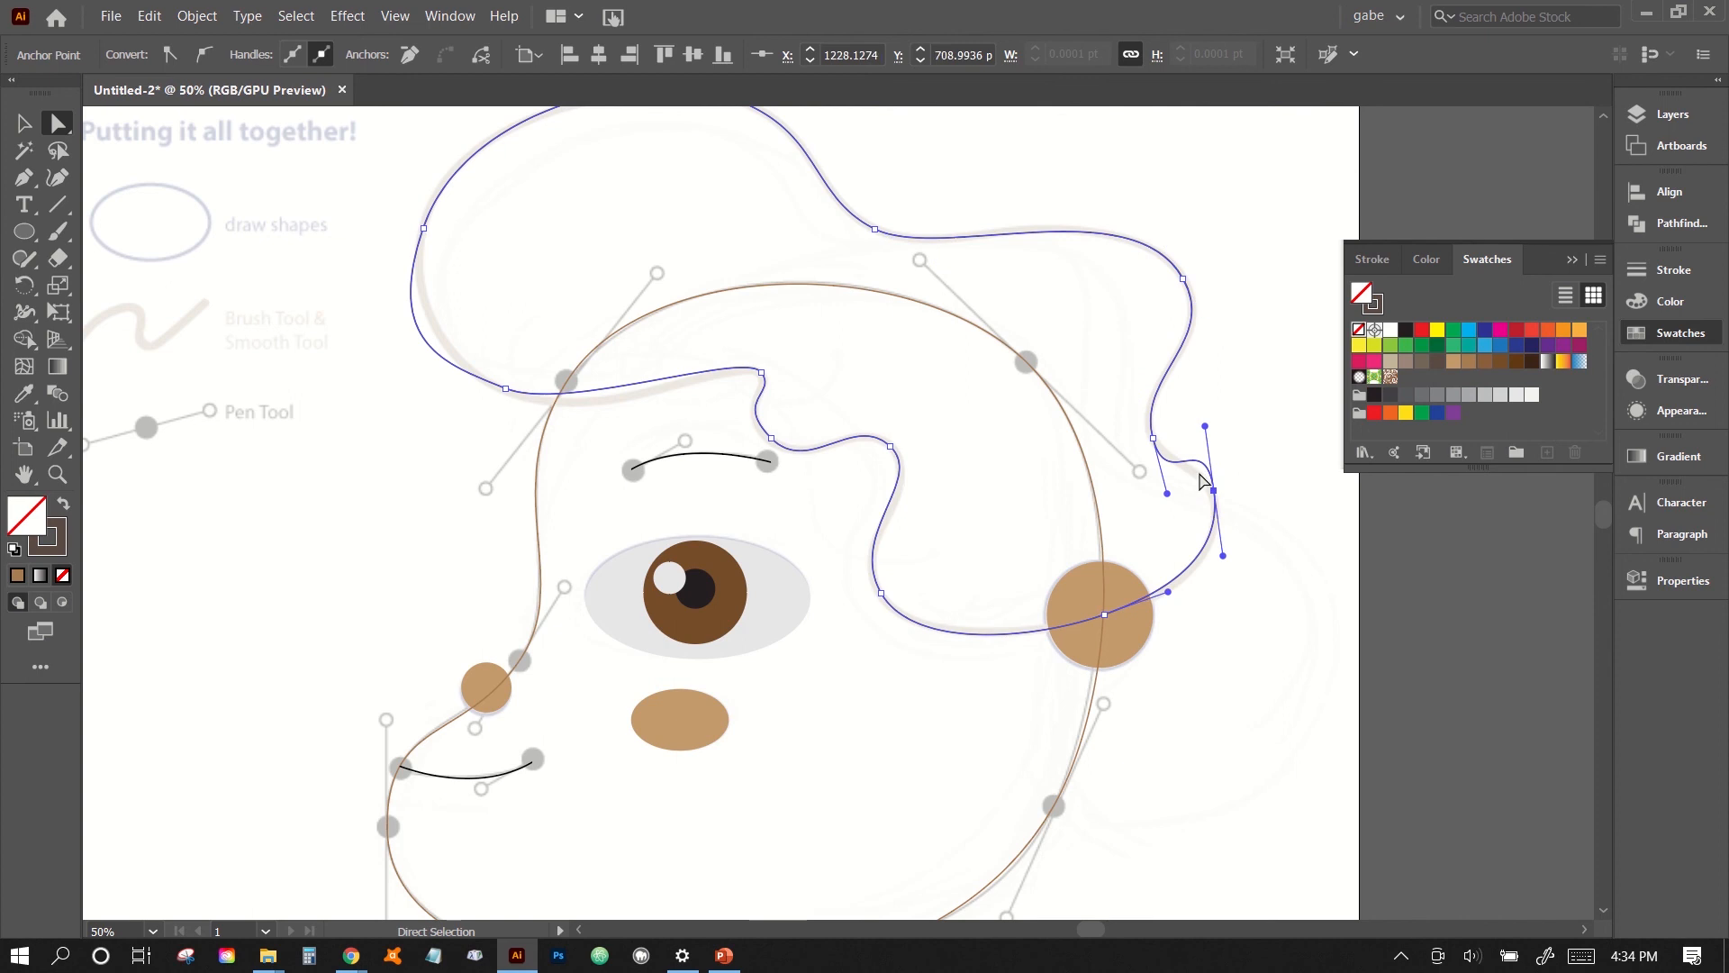
pyautogui.hotkey('ctrl', '+')
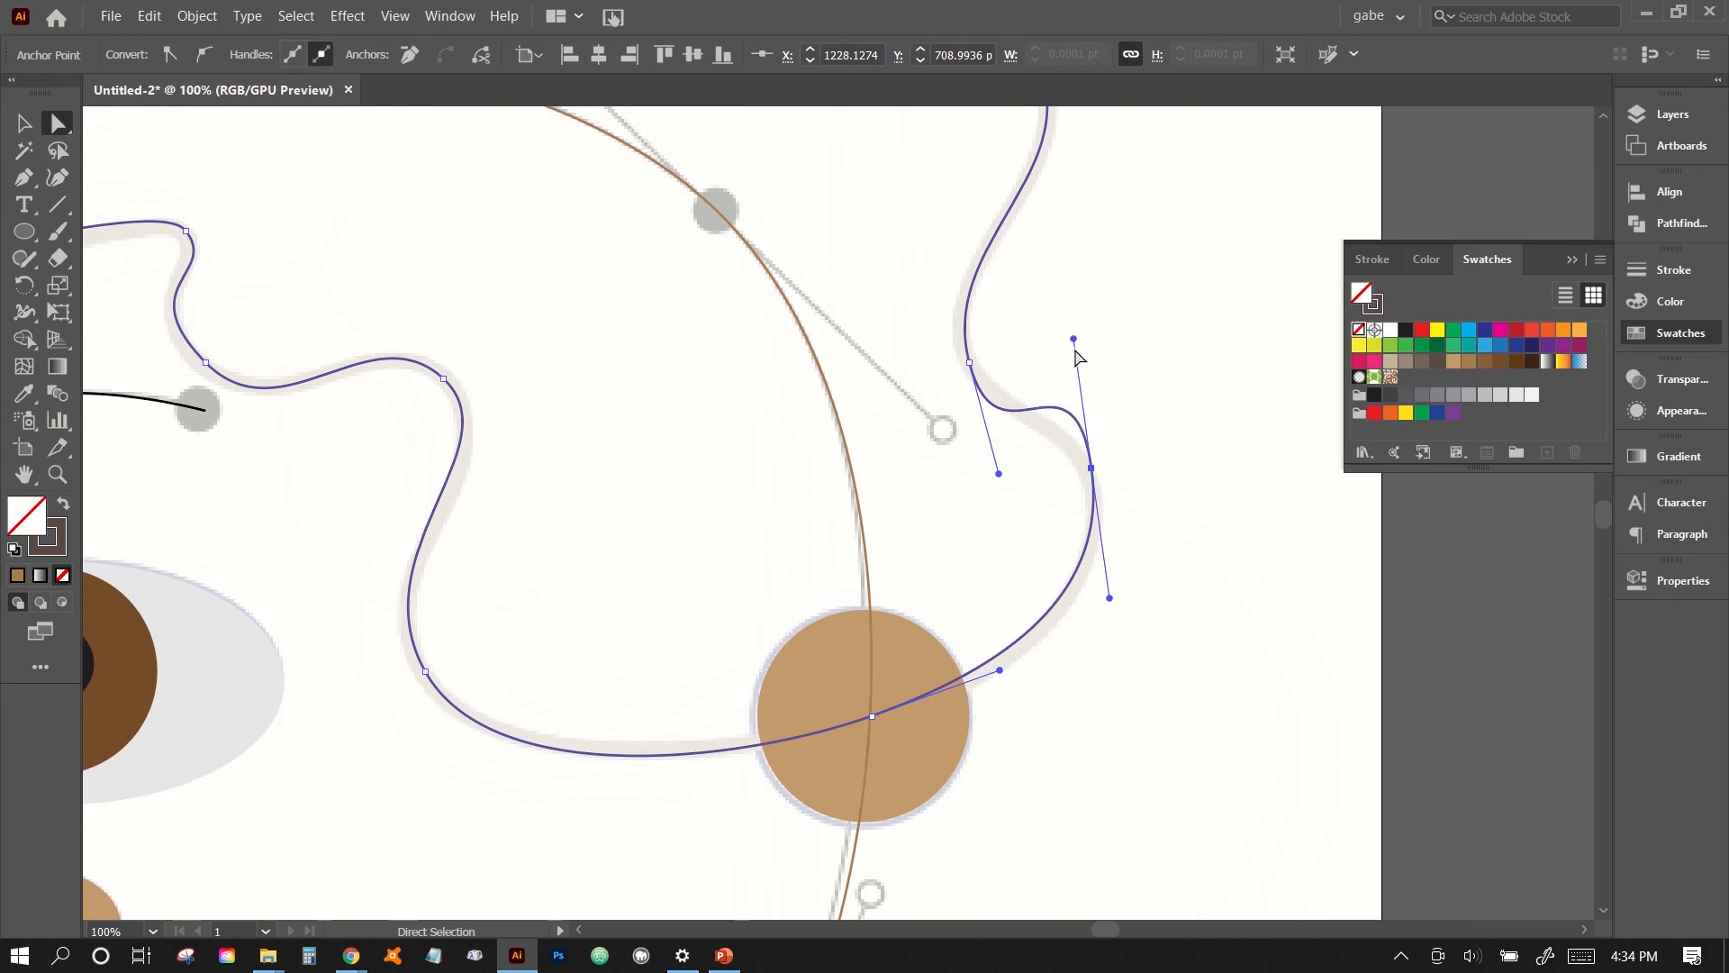
pyautogui.moveTo(1073, 338); pyautogui.dragTo(1077, 387)
pyautogui.moveTo(969, 362); pyautogui.dragTo(960, 345)
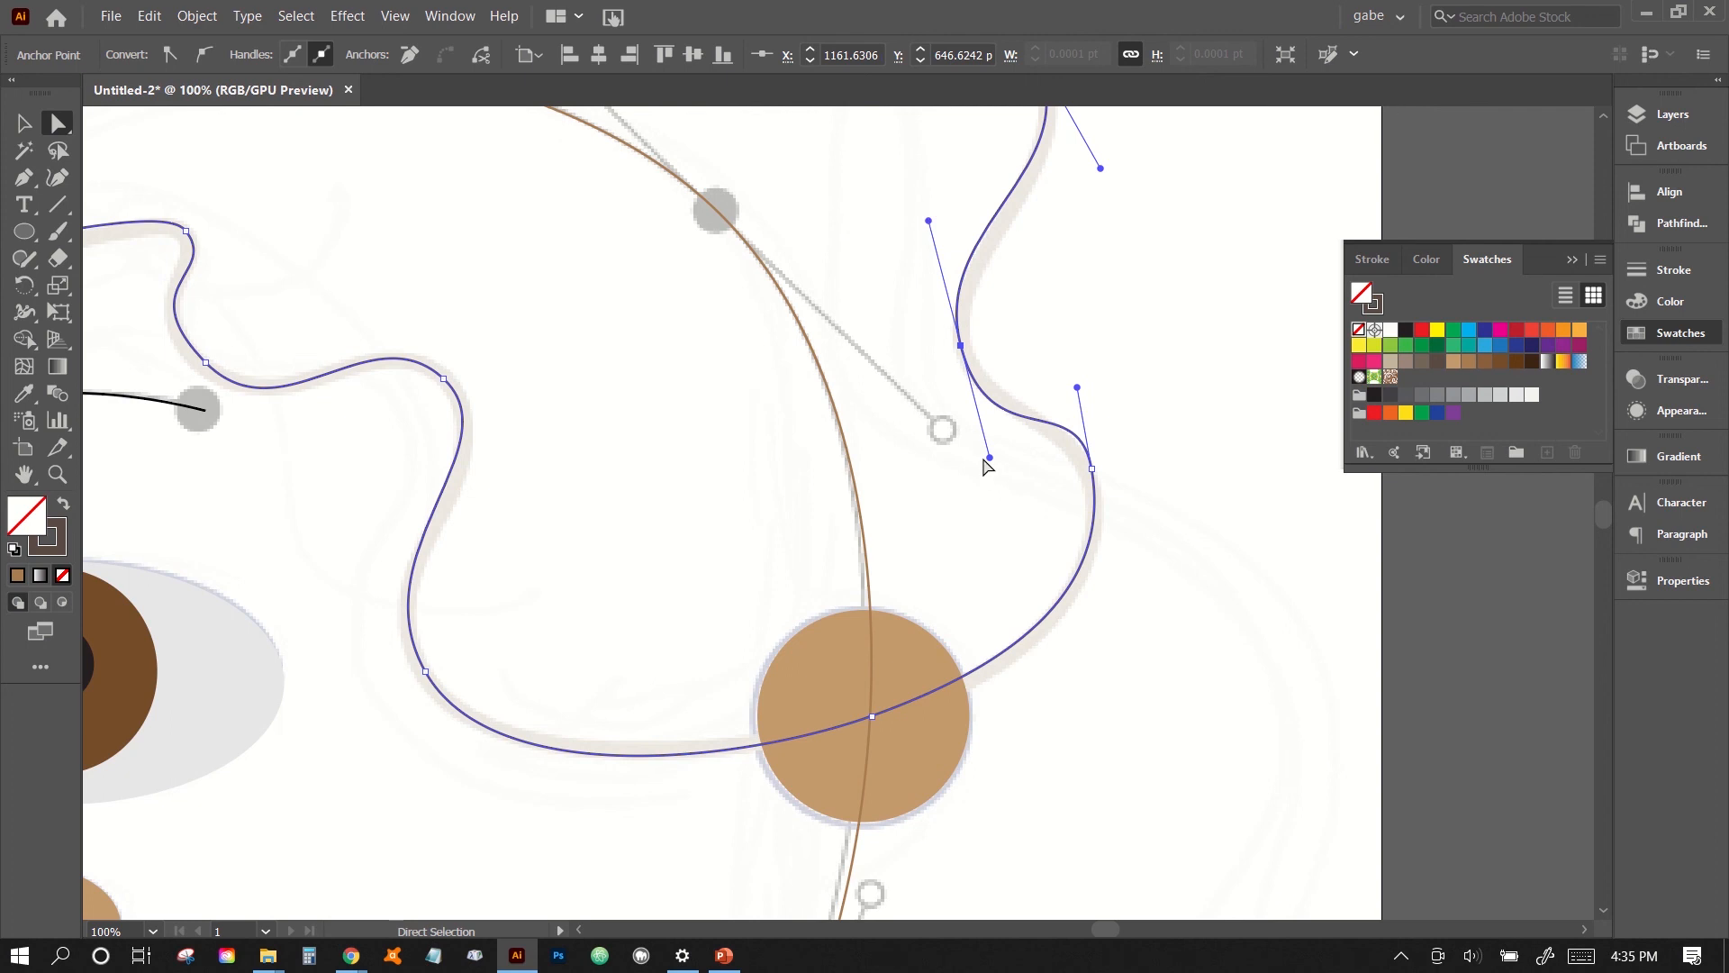
pyautogui.moveTo(989, 460); pyautogui.dragTo(977, 431)
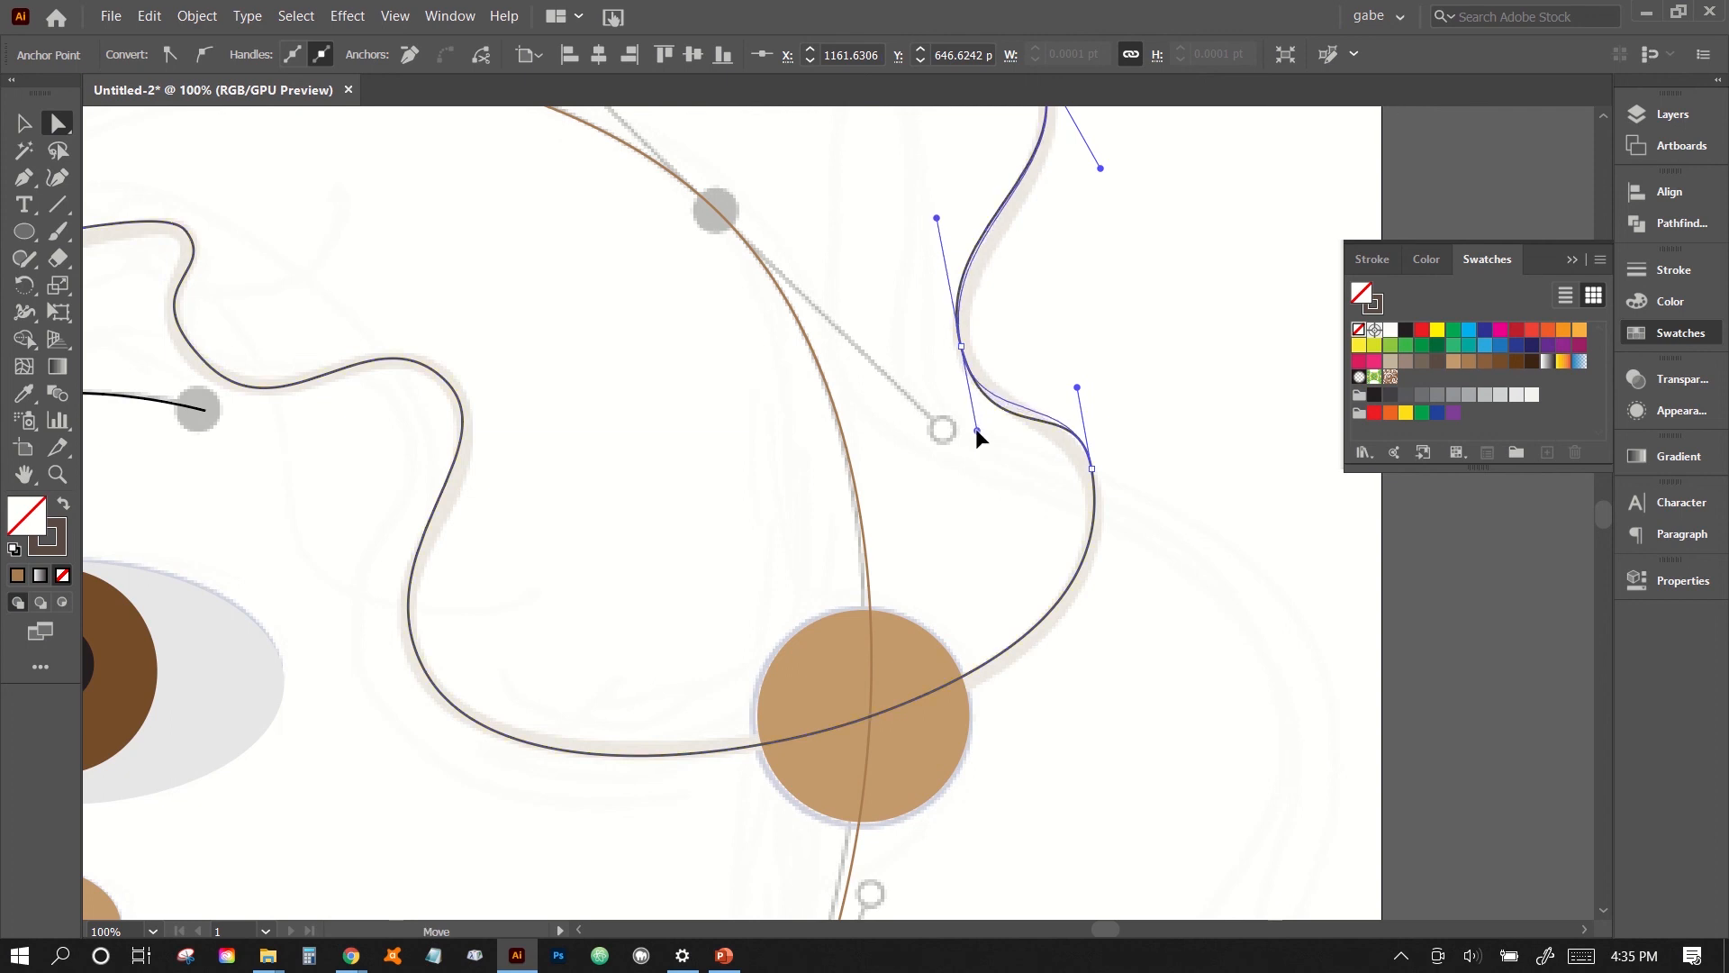
pyautogui.moveTo(937, 219); pyautogui.dragTo(935, 239)
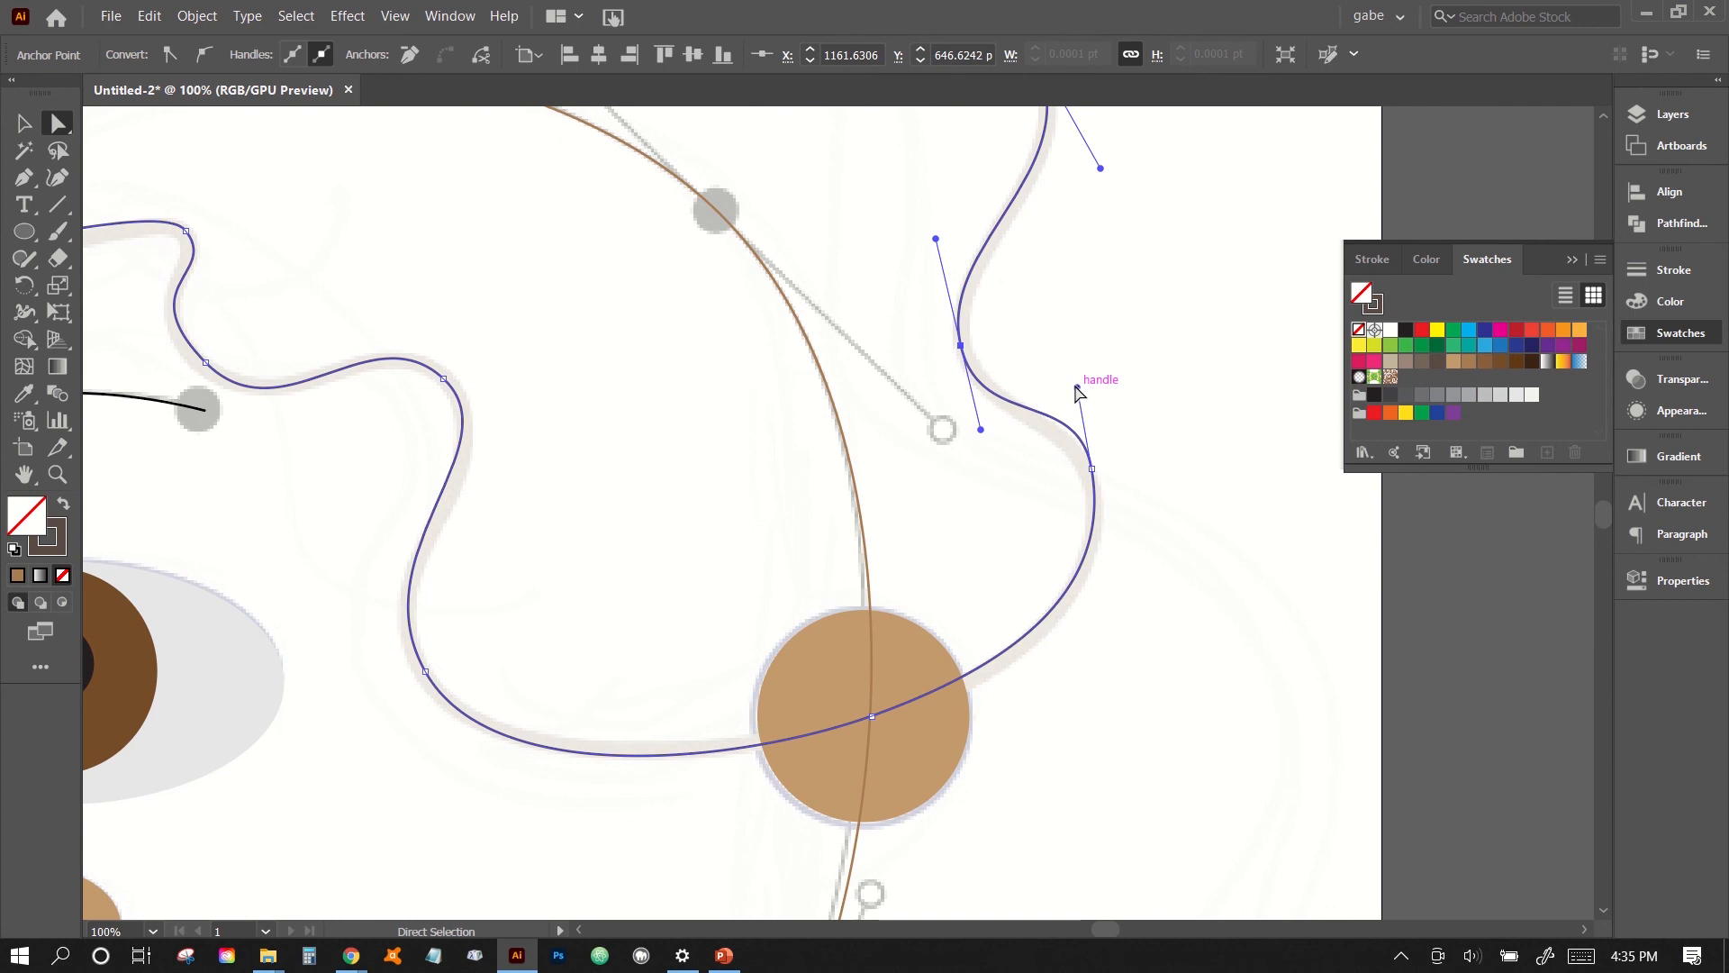
# - Refine the back curl above the ear by moving its outer anchor slightly down and adjusting both of its handles
pyautogui.moveTo(1078, 387); pyautogui.dragTo(1074, 398)
pyautogui.moveTo(1092, 468); pyautogui.dragTo(1090, 482)
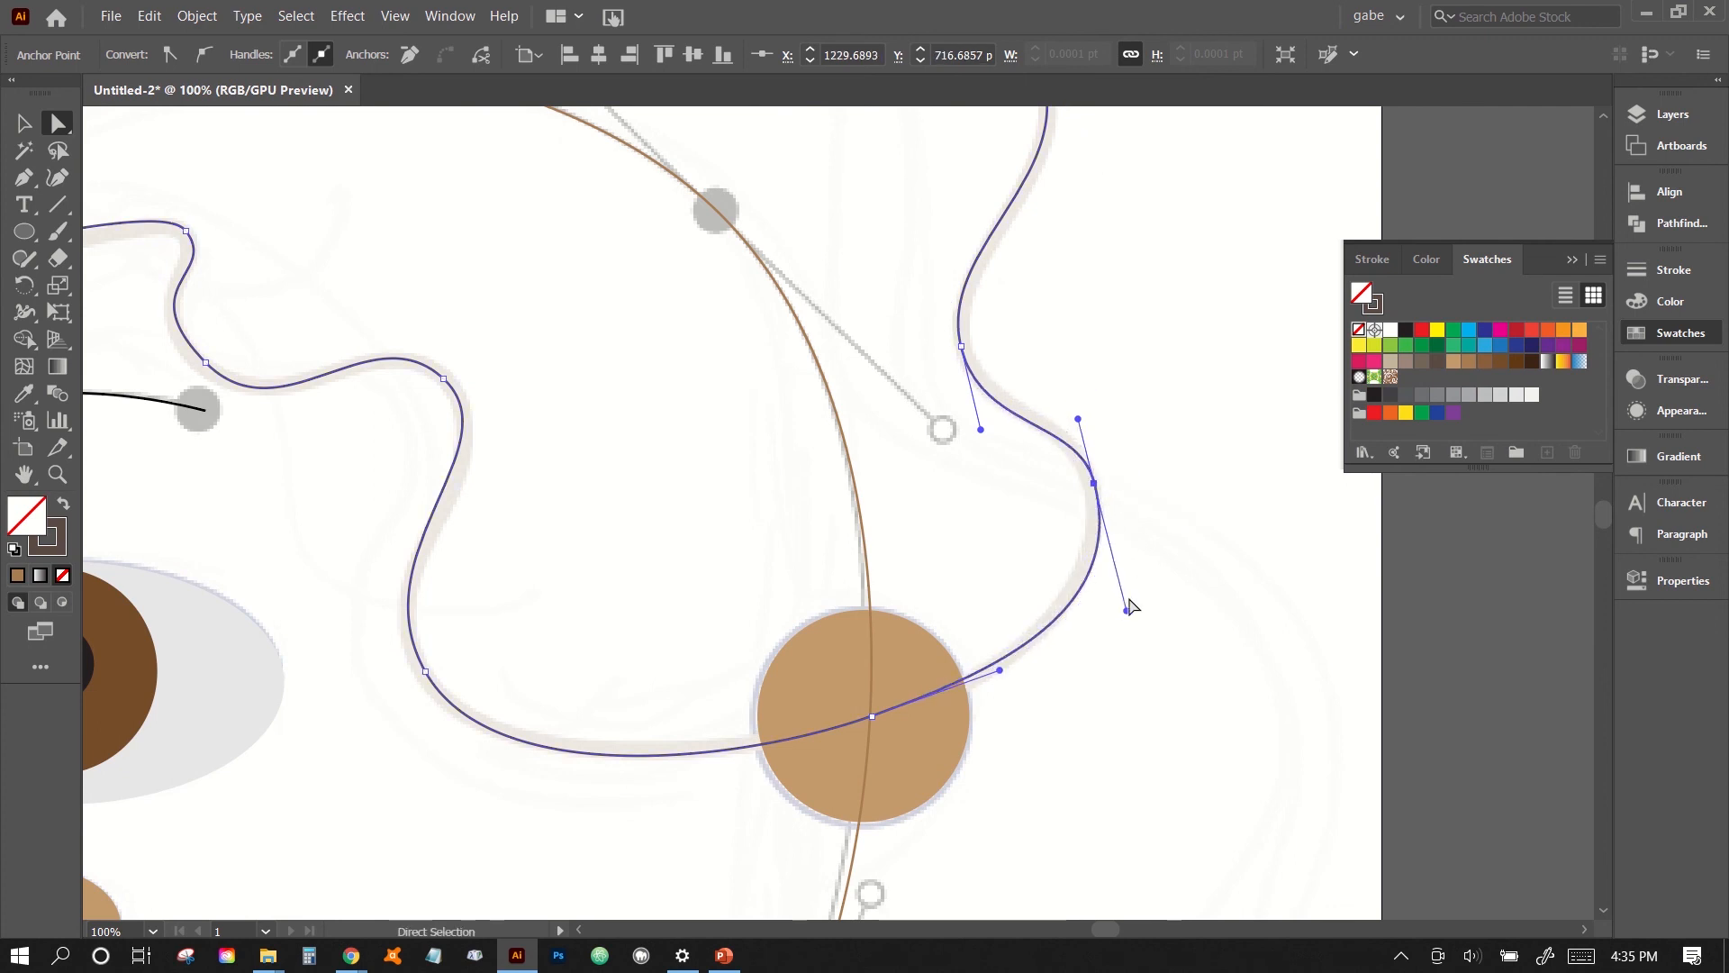
pyautogui.moveTo(1126, 609); pyautogui.dragTo(1115, 606)
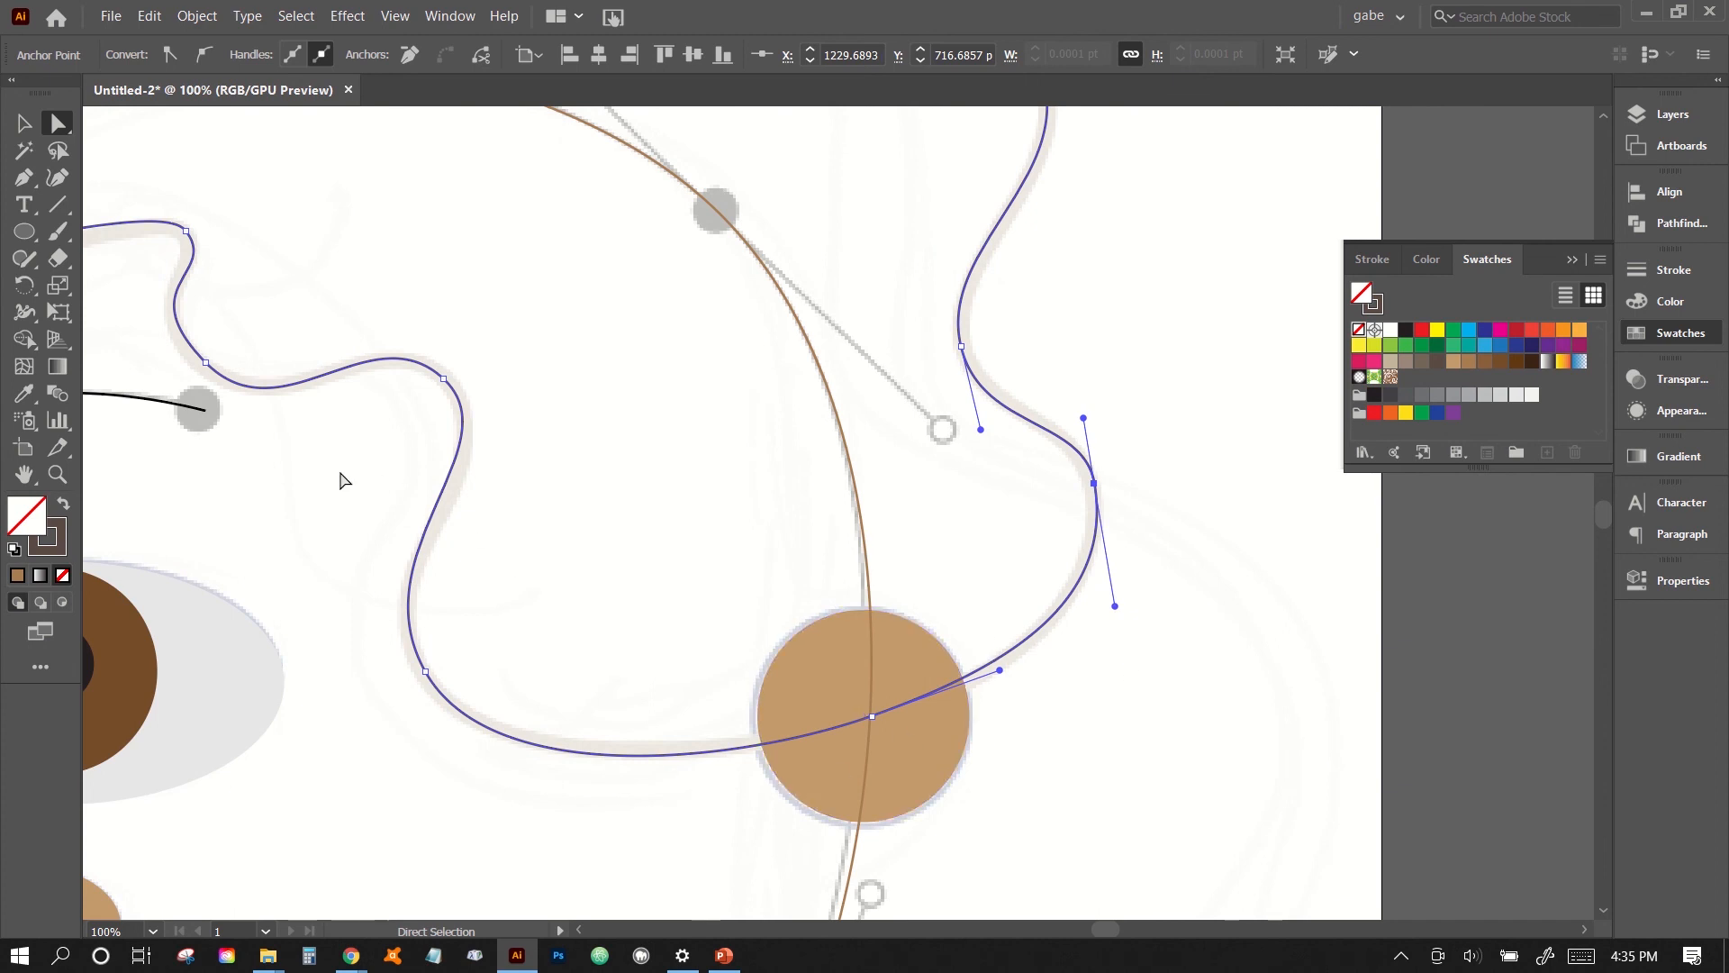
# - Reposition the two fringe anchors above the eyebrow and adjust the handles between them to bring the curve closer to the guide
pyautogui.hscroll(-5, 340, 484)
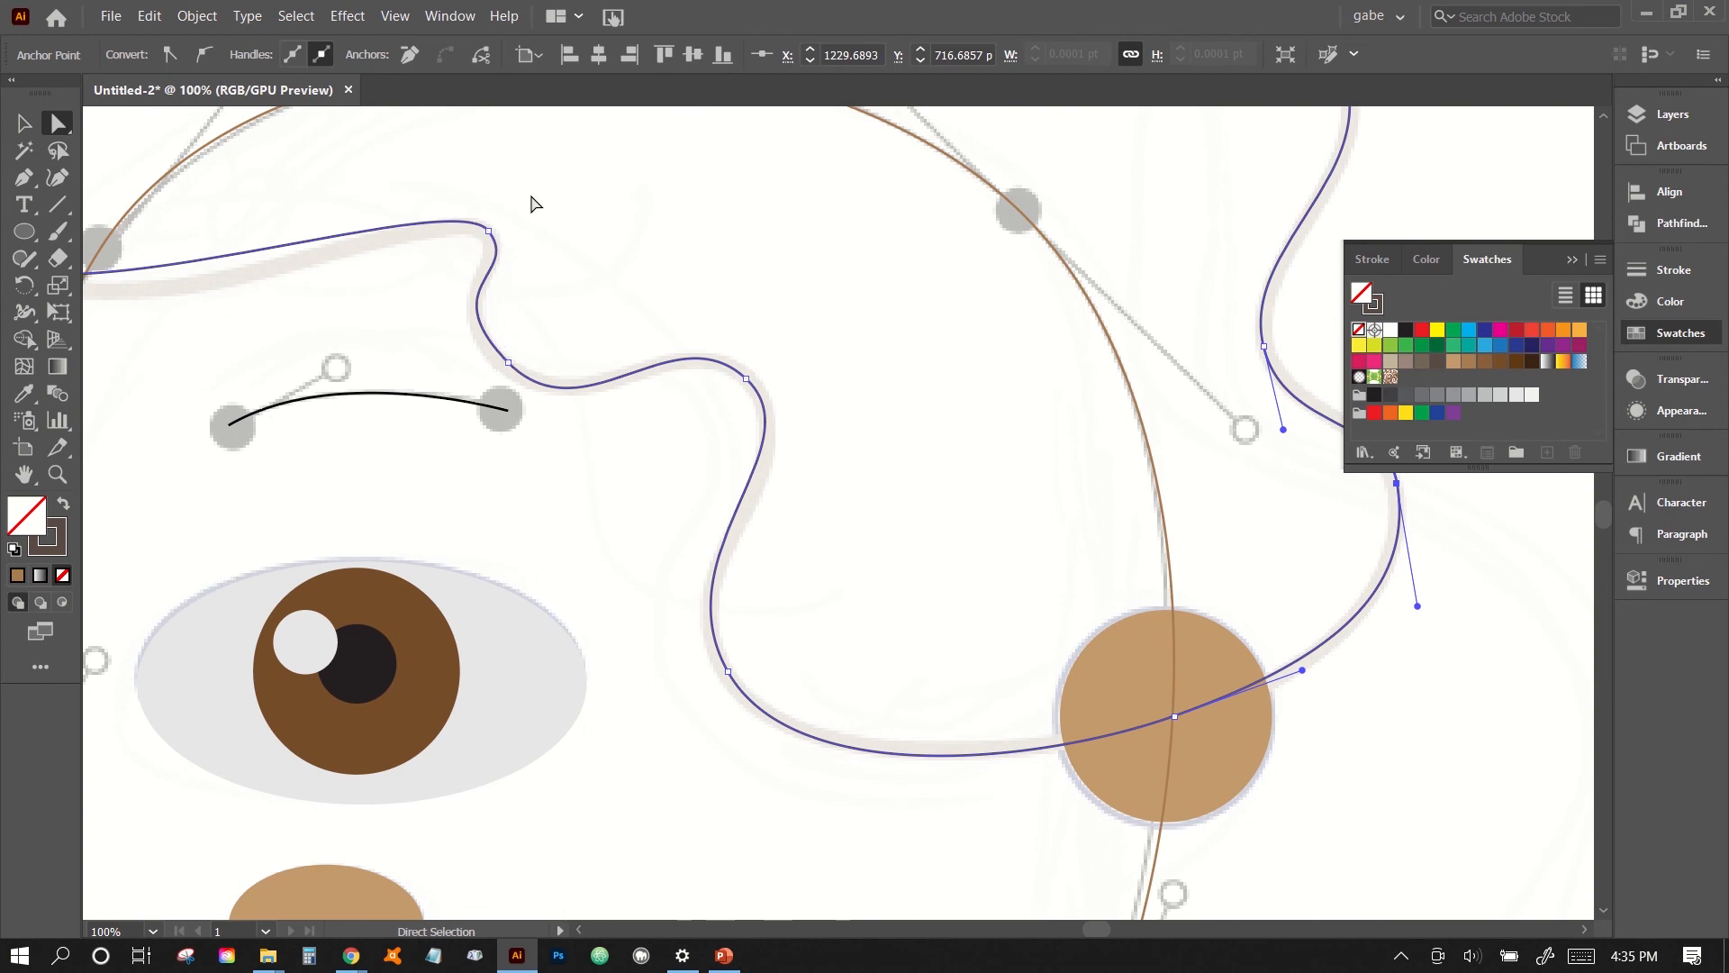
pyautogui.click(488, 230)
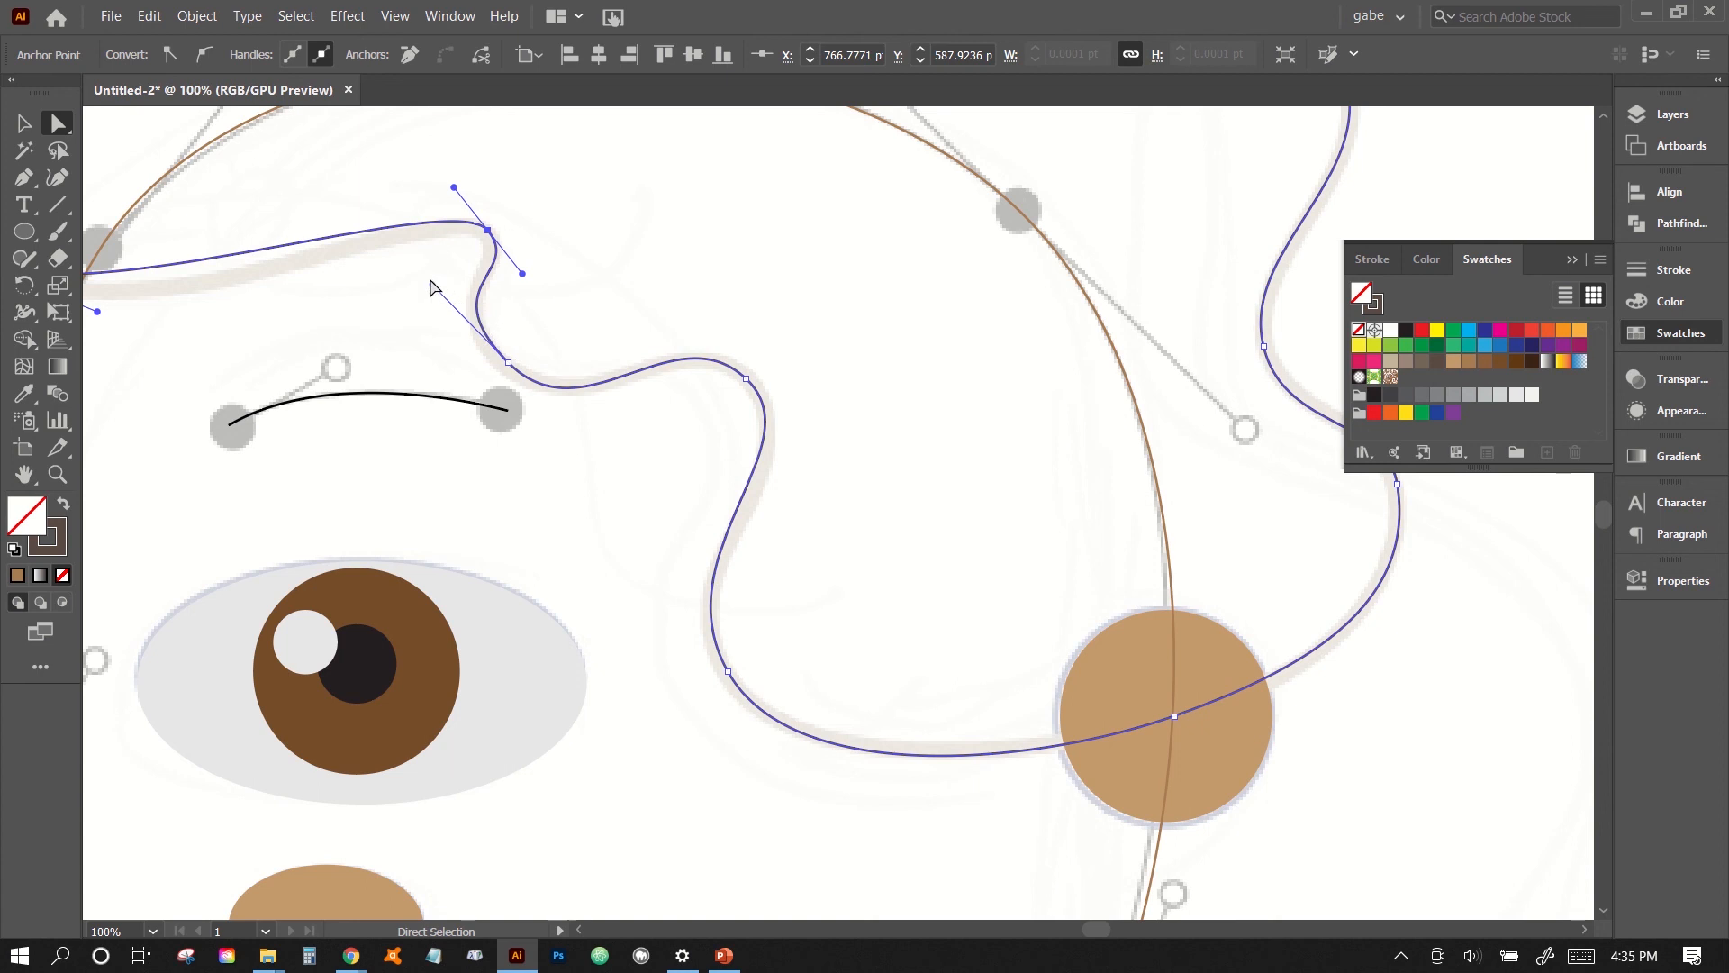
pyautogui.moveTo(432, 282); pyautogui.dragTo(459, 315)
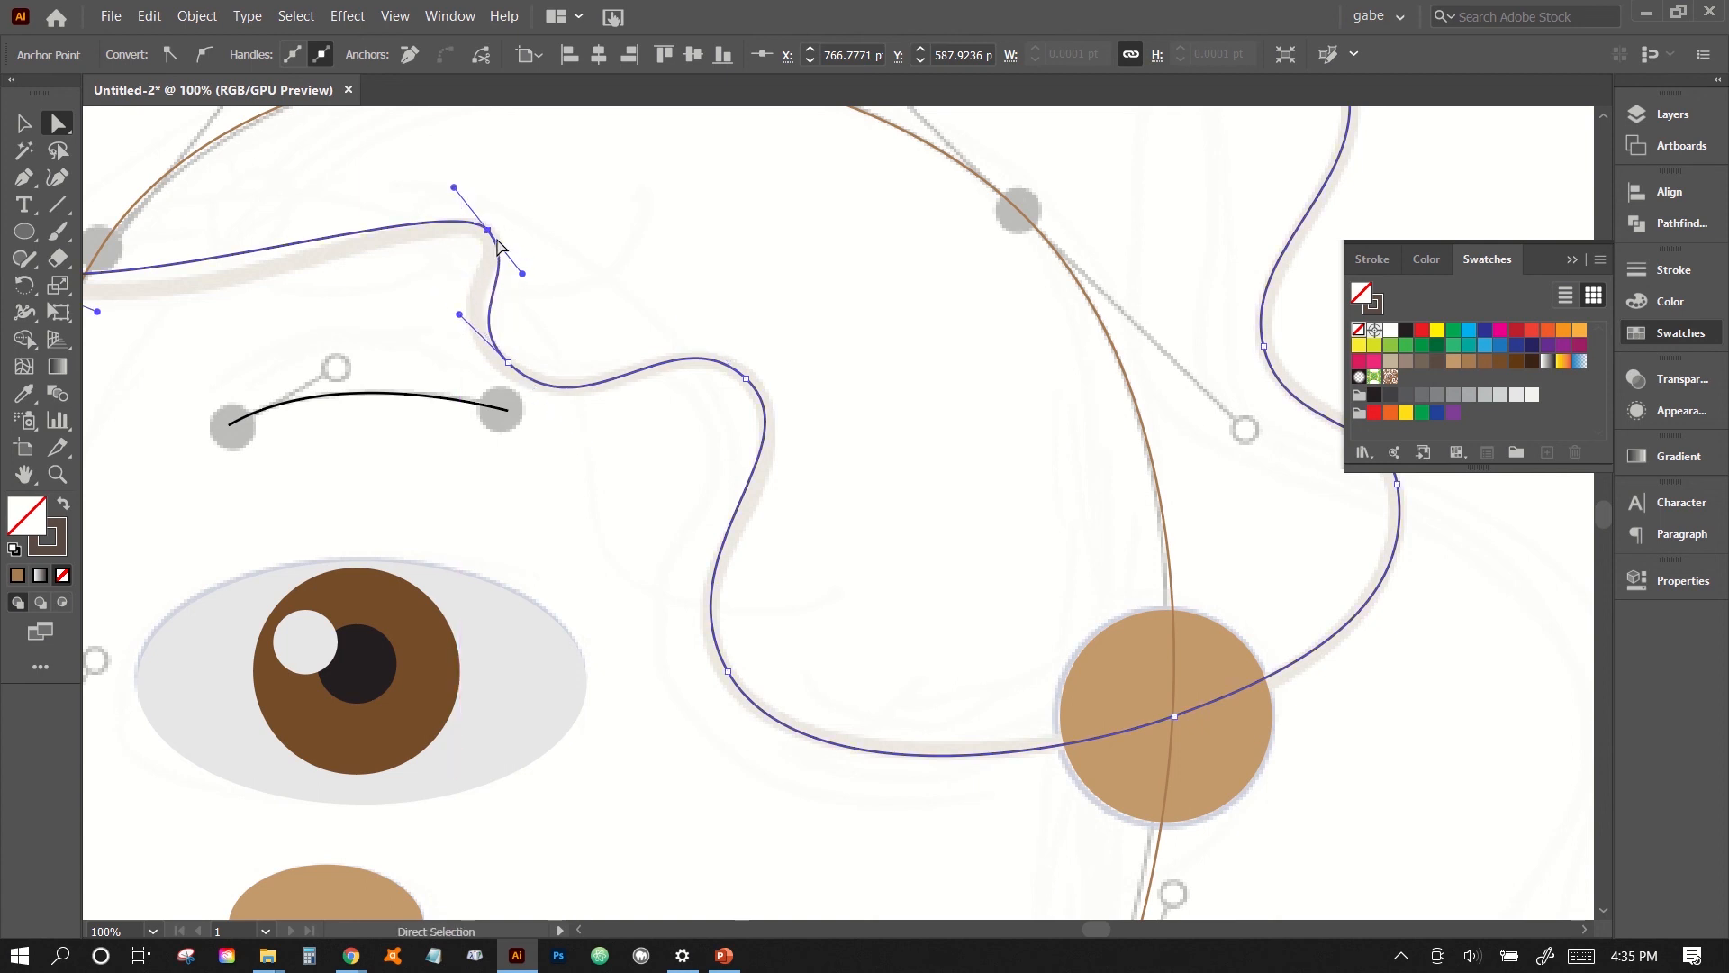
pyautogui.moveTo(489, 232); pyautogui.dragTo(480, 229)
pyautogui.moveTo(507, 365); pyautogui.dragTo(507, 371)
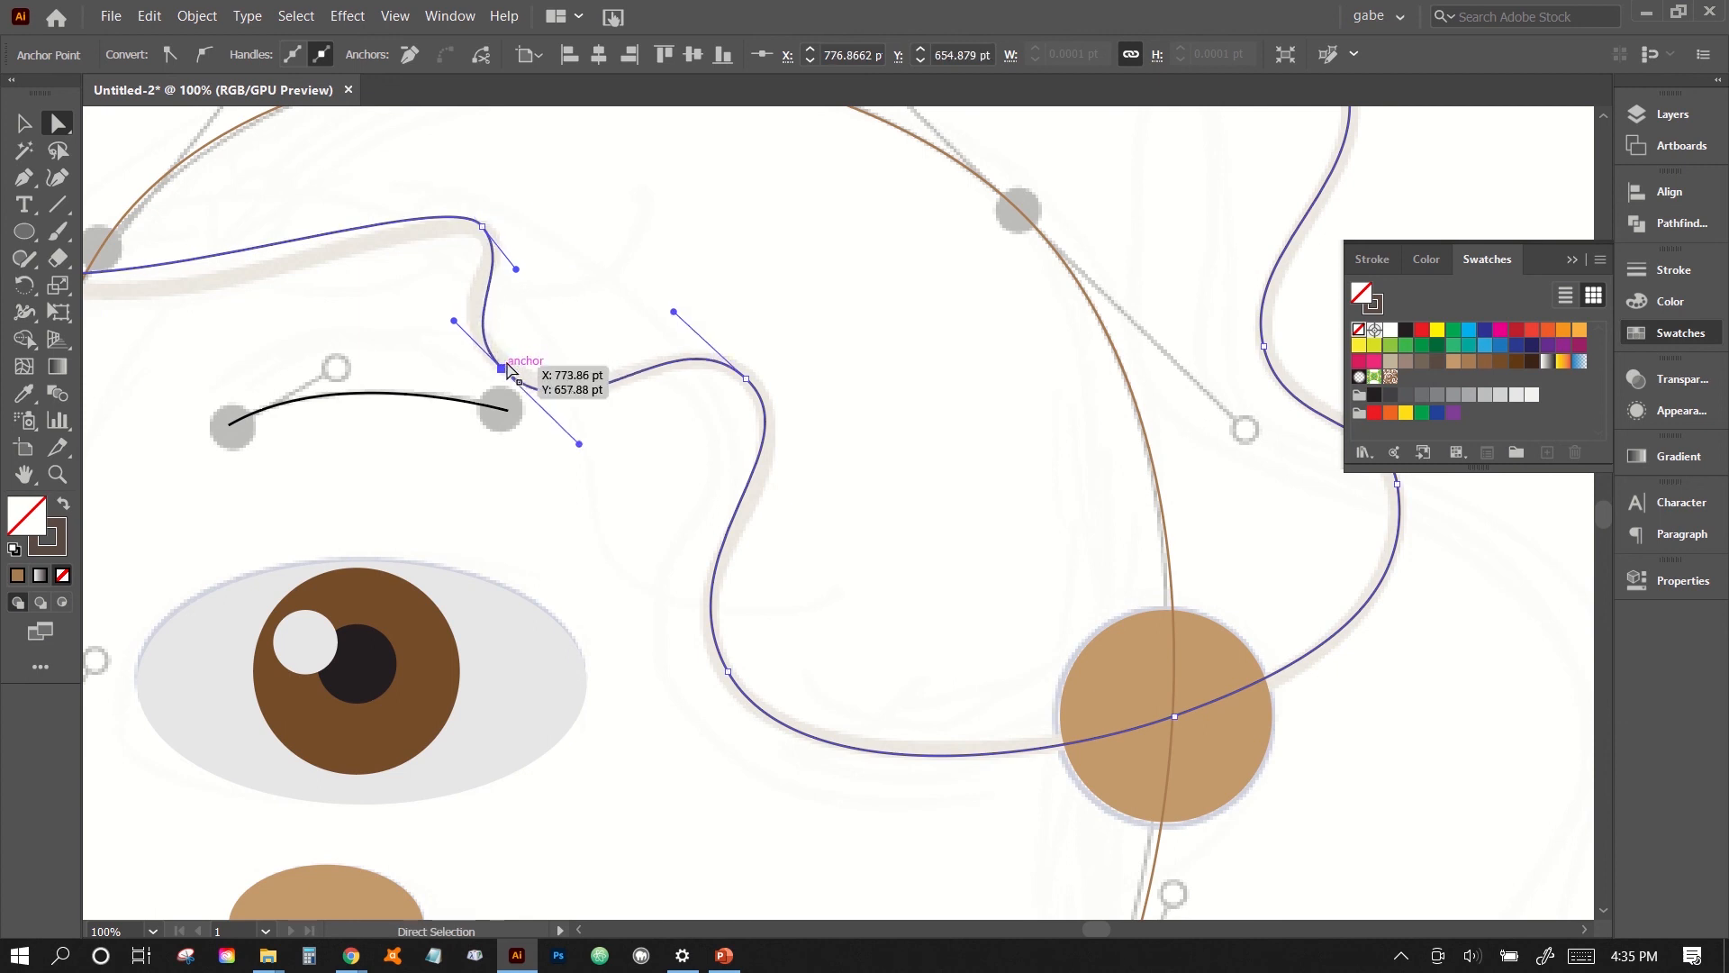
pyautogui.moveTo(516, 268); pyautogui.dragTo(539, 269)
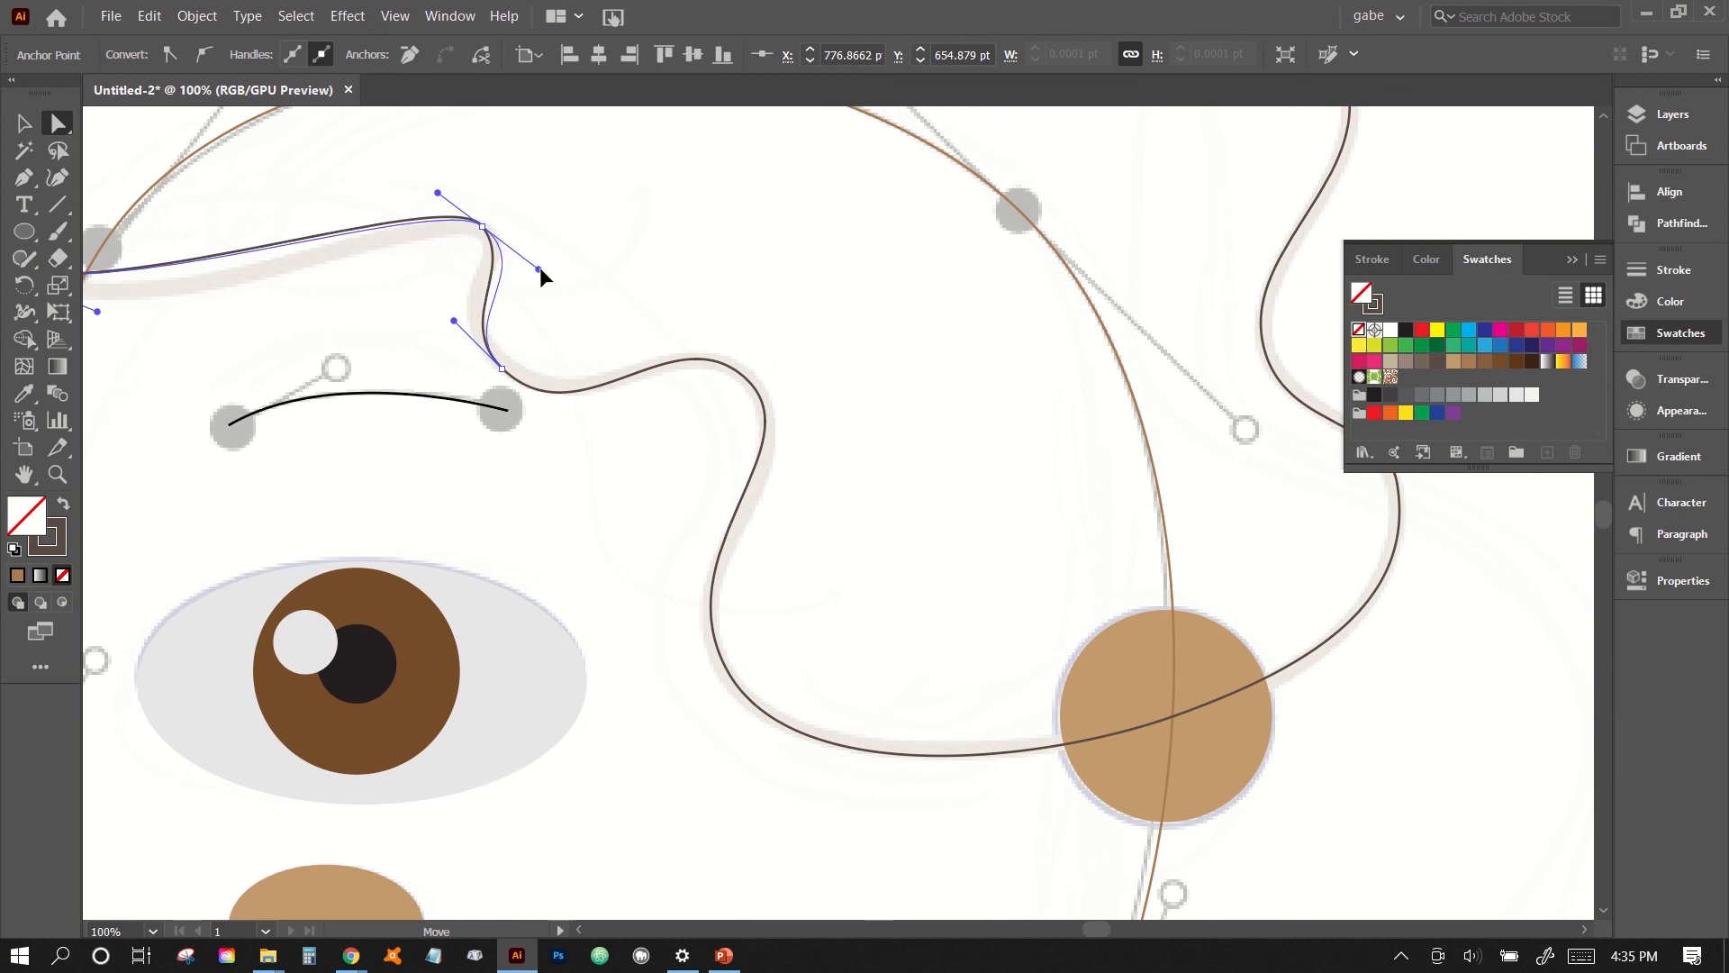
# - Select the anchor at the lower front of the hair and lengthen its rear handle, angling it slightly downward toward the guide
pyautogui.hscroll(-3, 554, 350)
pyautogui.hscroll(-3, 554, 350)
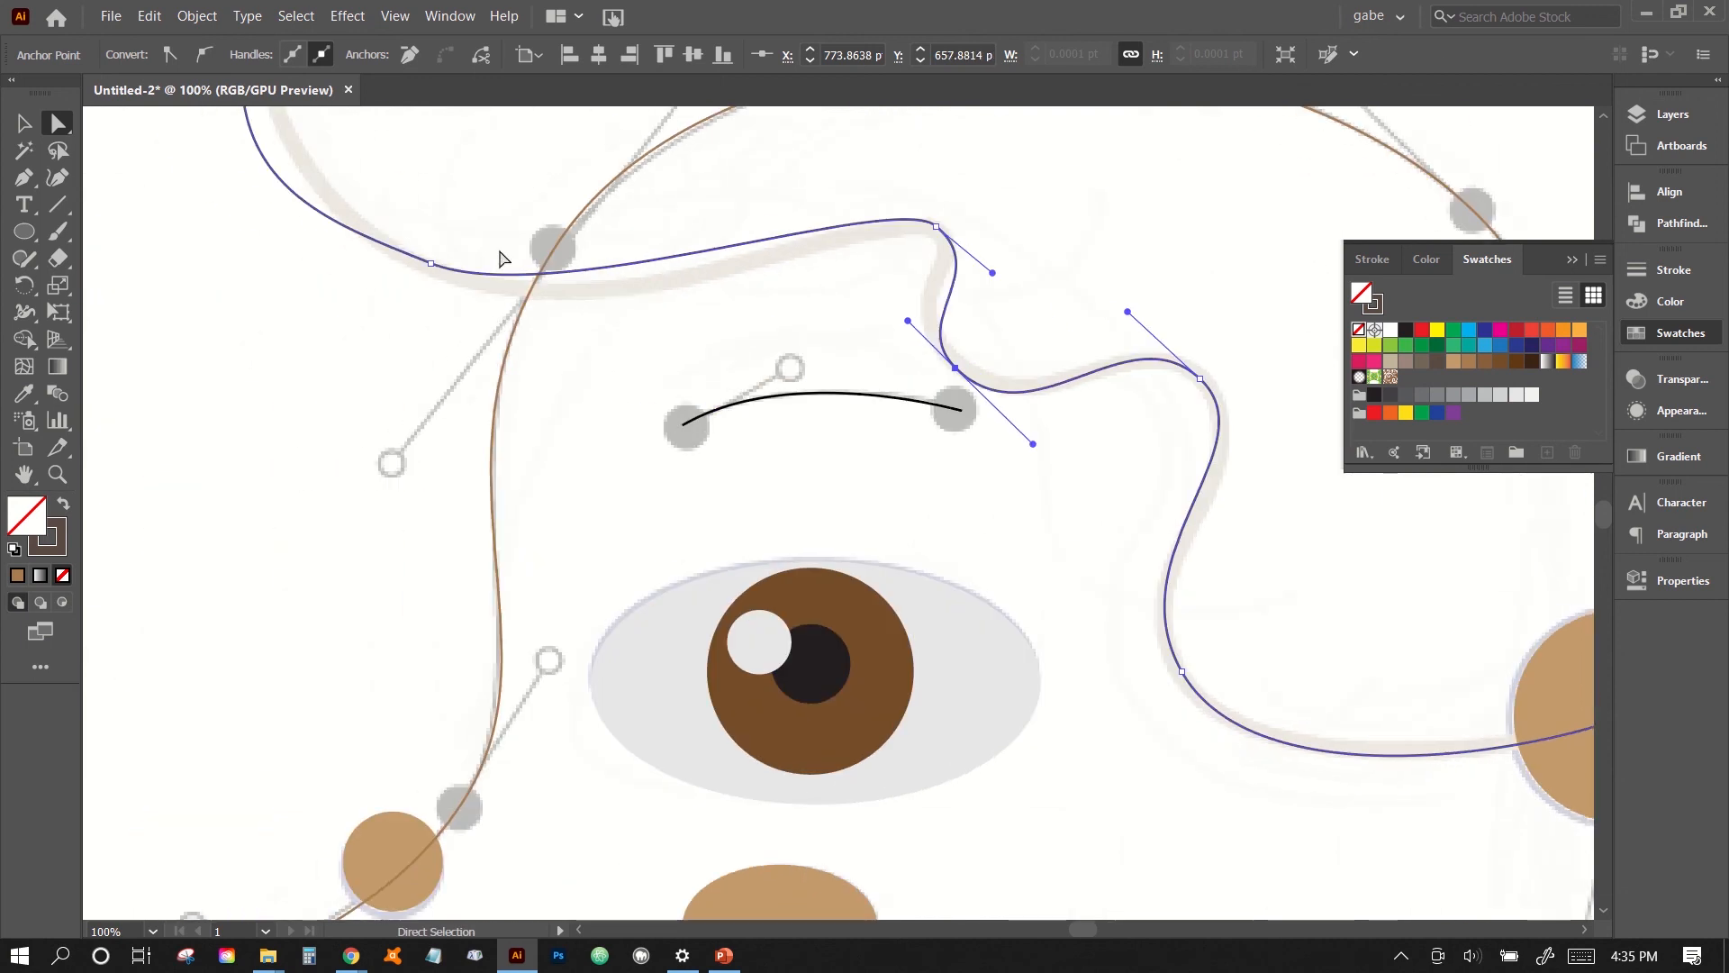
pyautogui.click(432, 263)
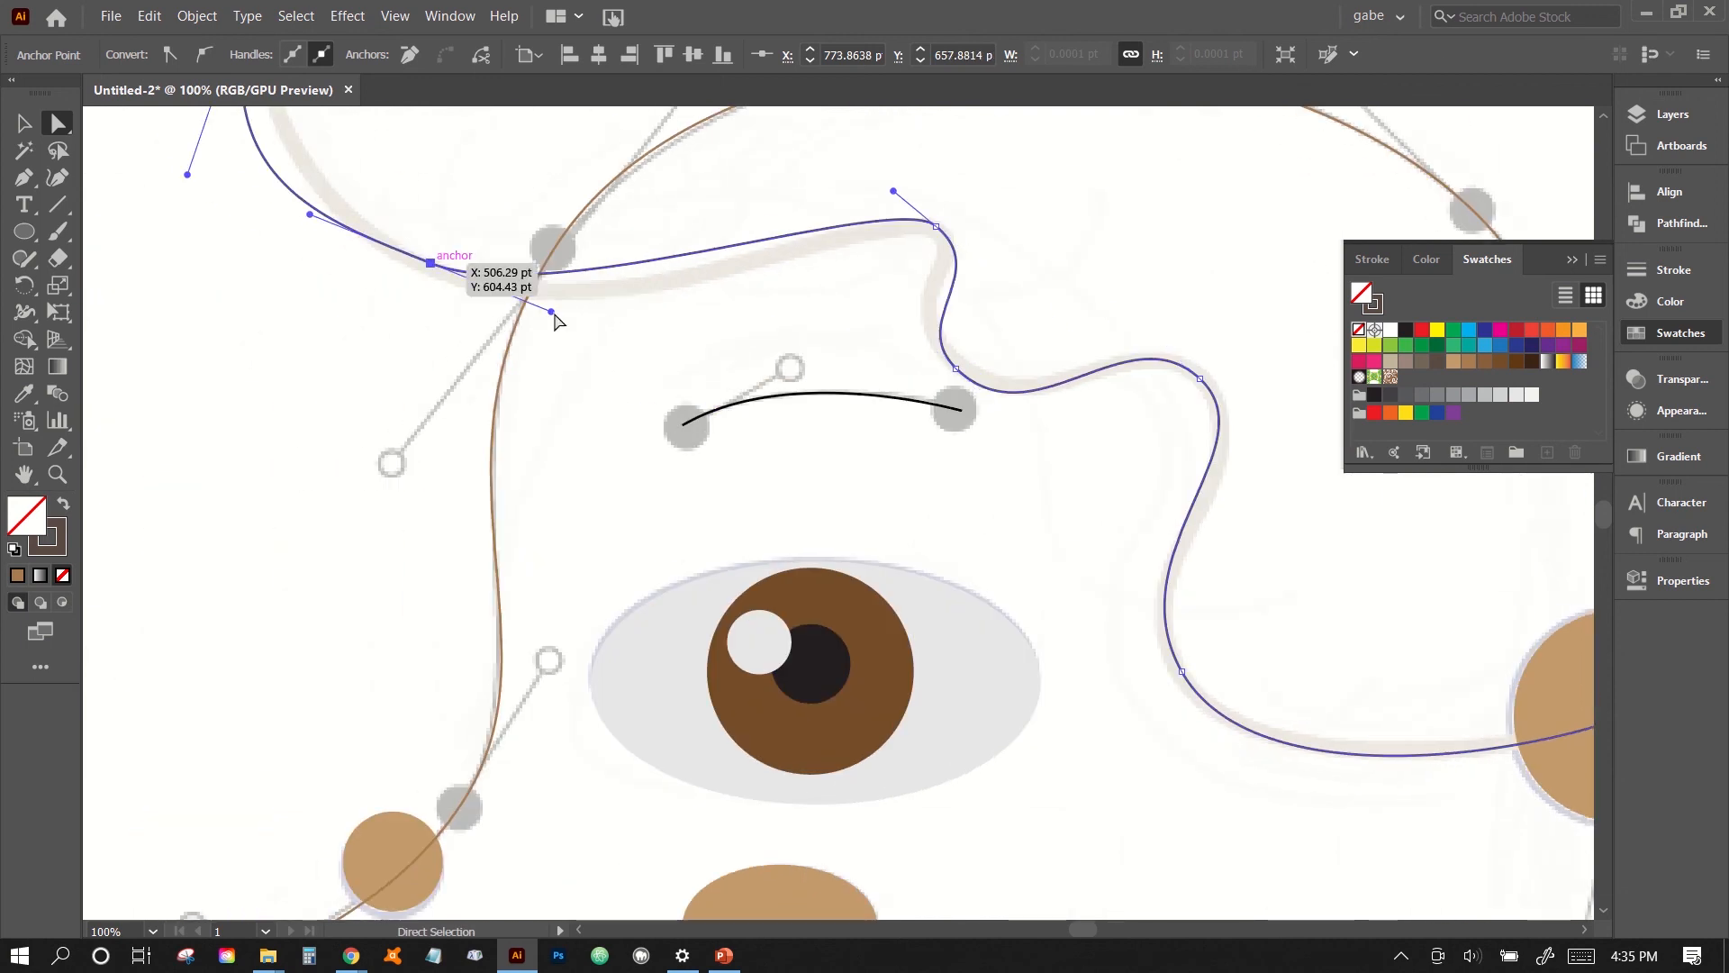
pyautogui.moveTo(552, 313); pyautogui.dragTo(580, 336)
# - Shorten the lower handle of the frontmost hair anchor to pull the bulging front curve in toward the guide
pyautogui.scroll(3, 432, 281)
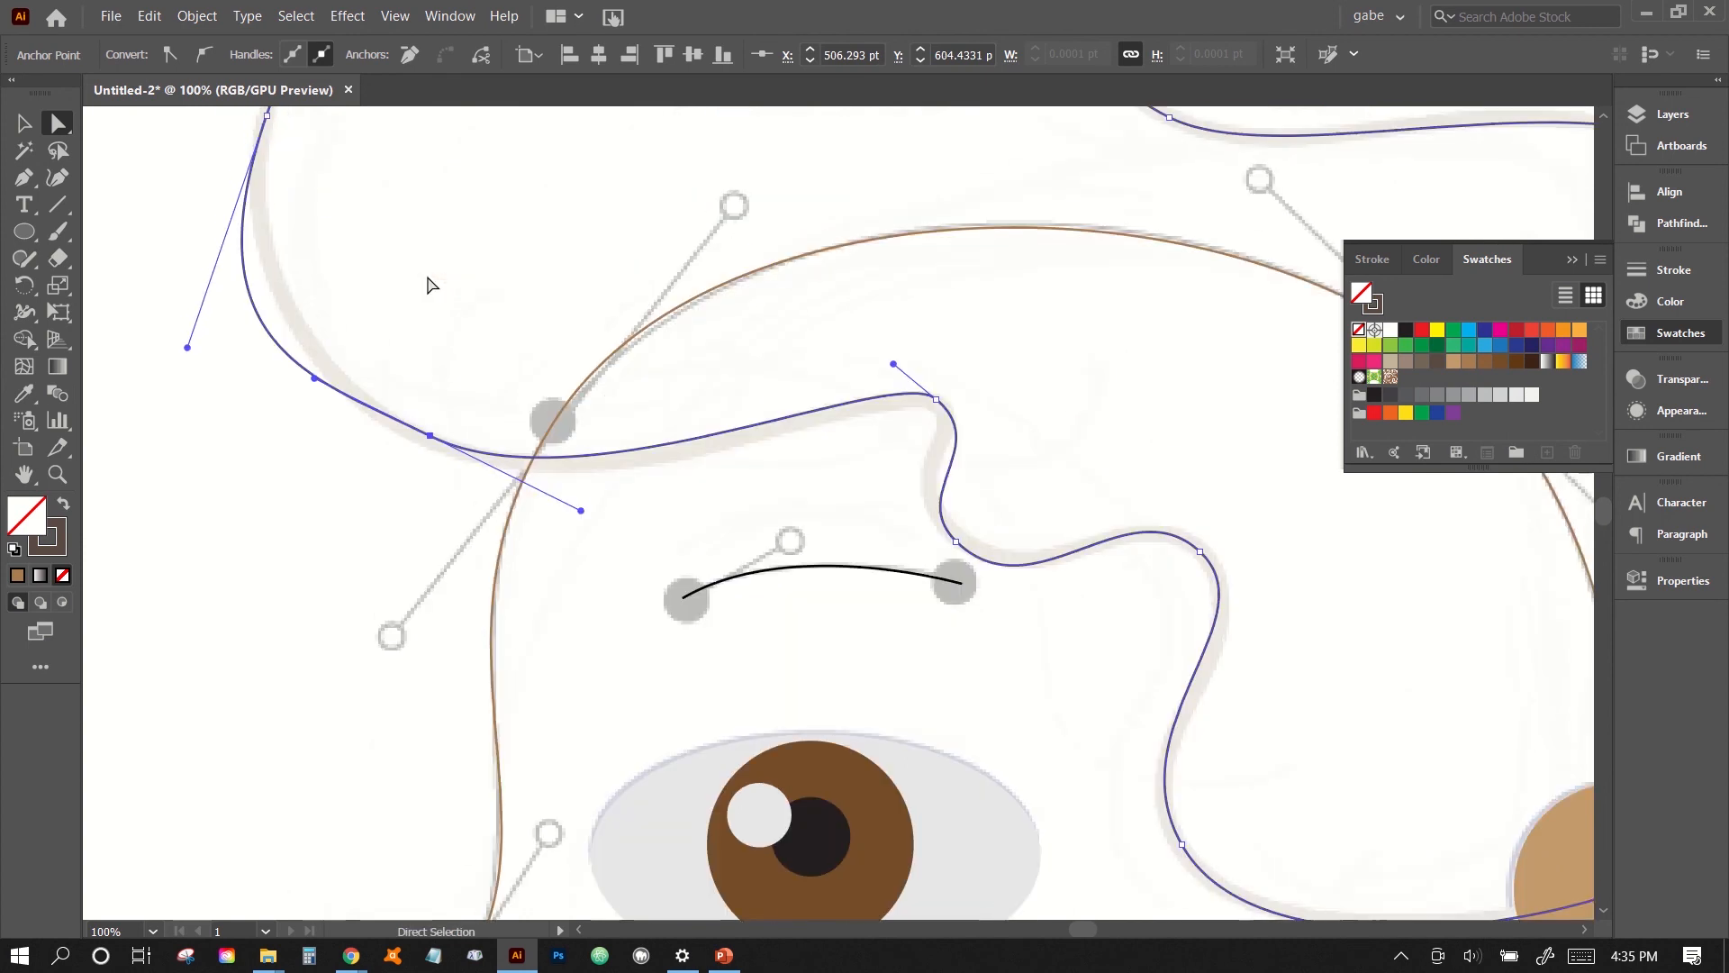
pyautogui.scroll(3, 279, 340)
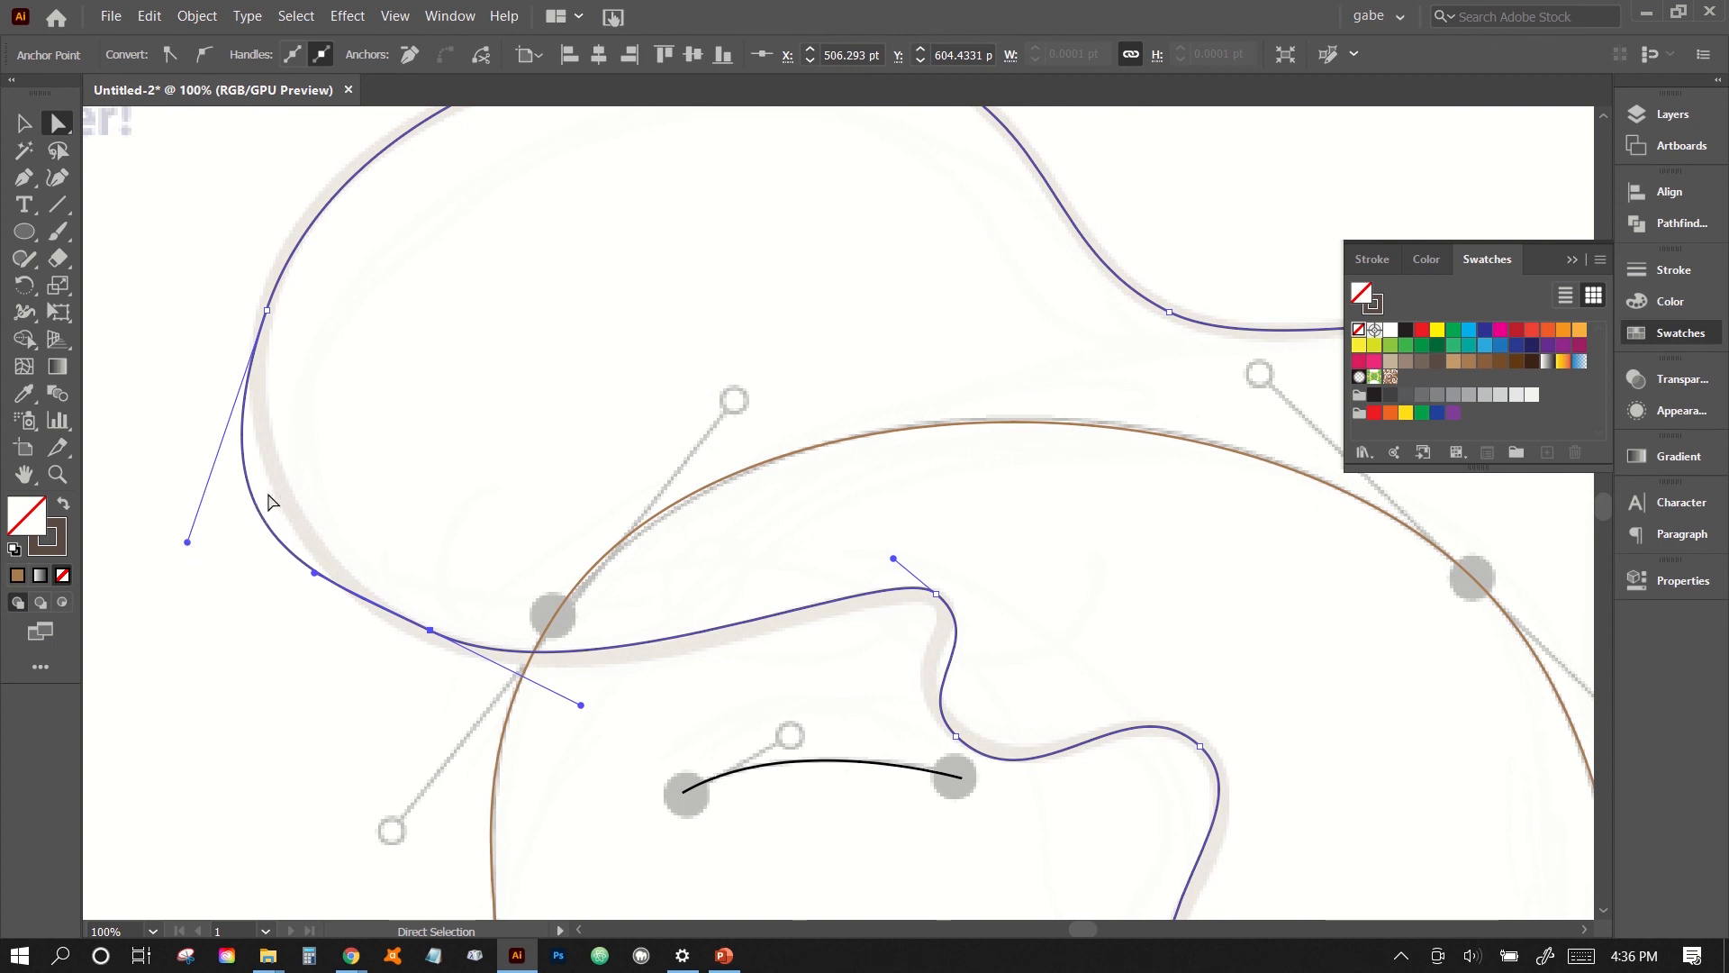
pyautogui.click(187, 546)
pyautogui.moveTo(246, 286); pyautogui.dragTo(298, 361)
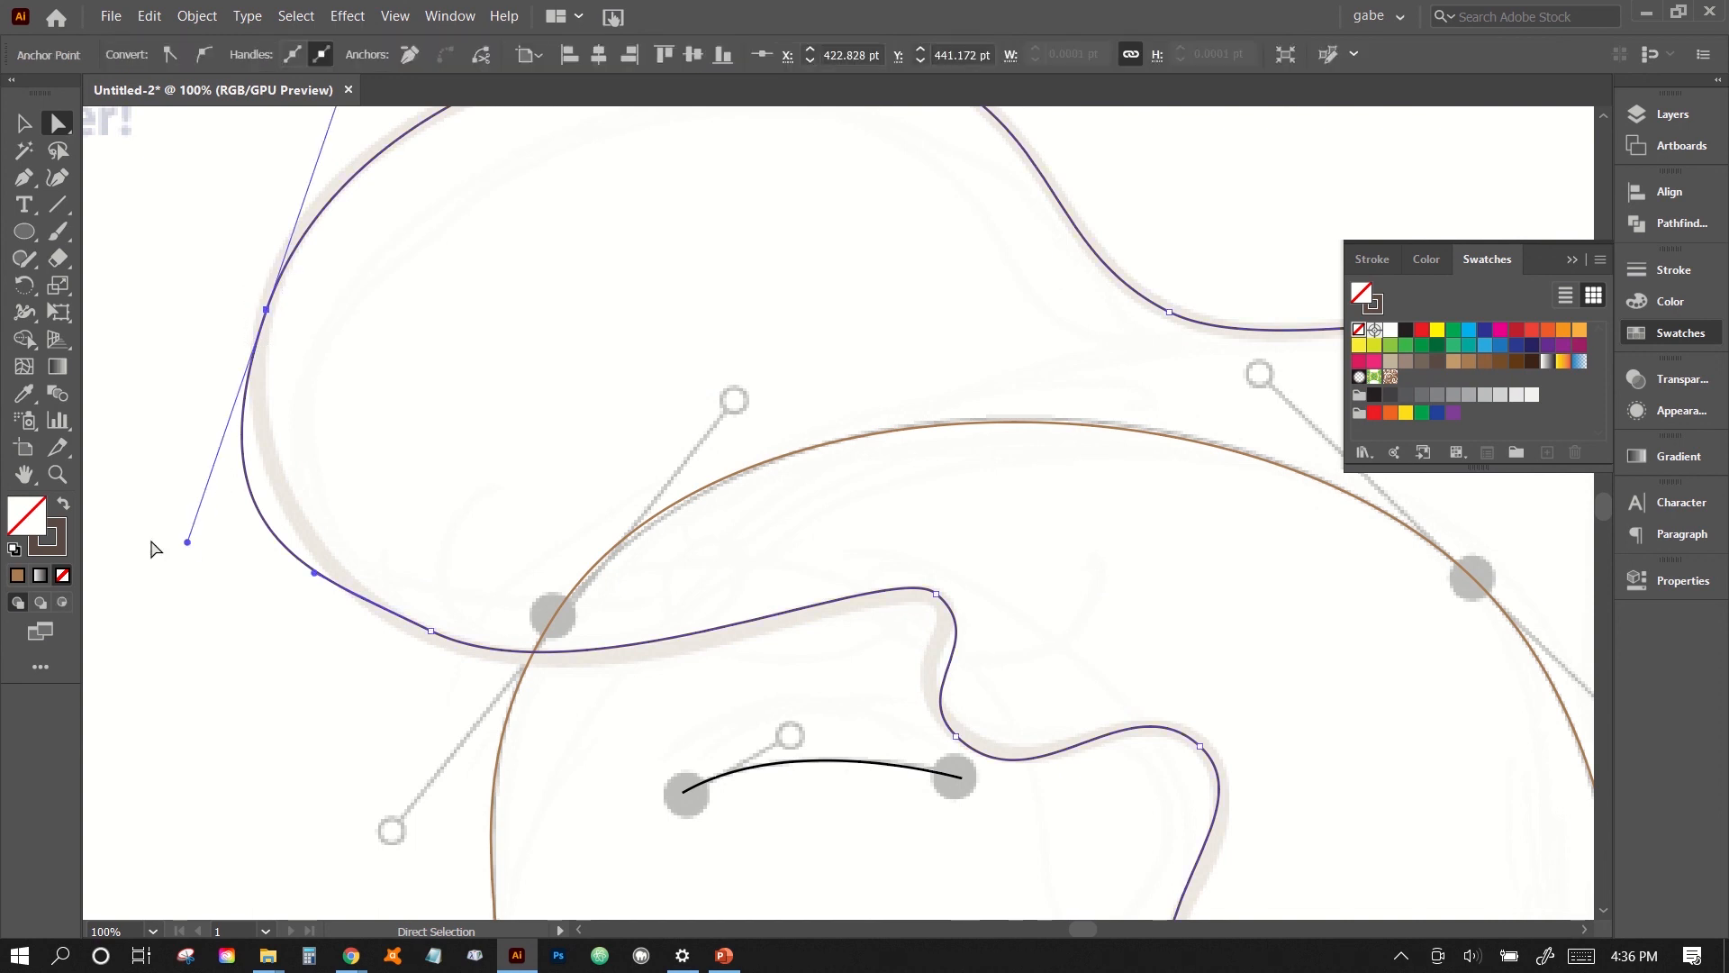
pyautogui.moveTo(188, 541); pyautogui.dragTo(219, 442)
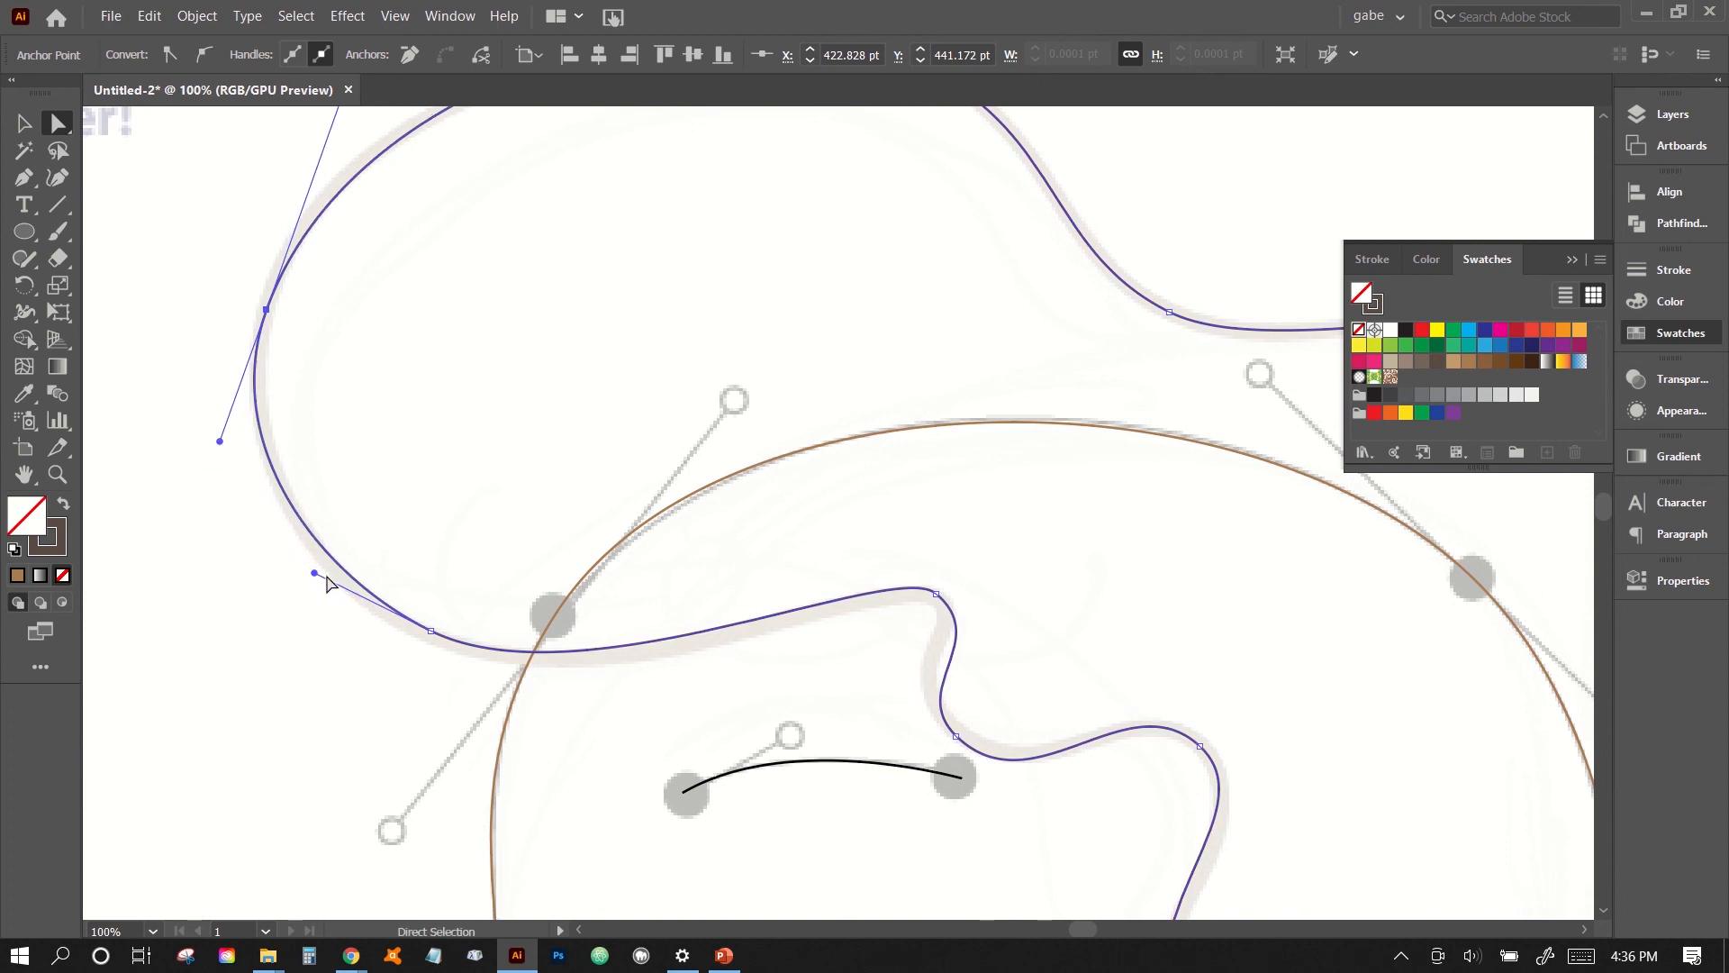
# - Move the lower front hair anchor slightly down and left, and adjust its front handle outward to follow the guide, then deselect
pyautogui.click(430, 632)
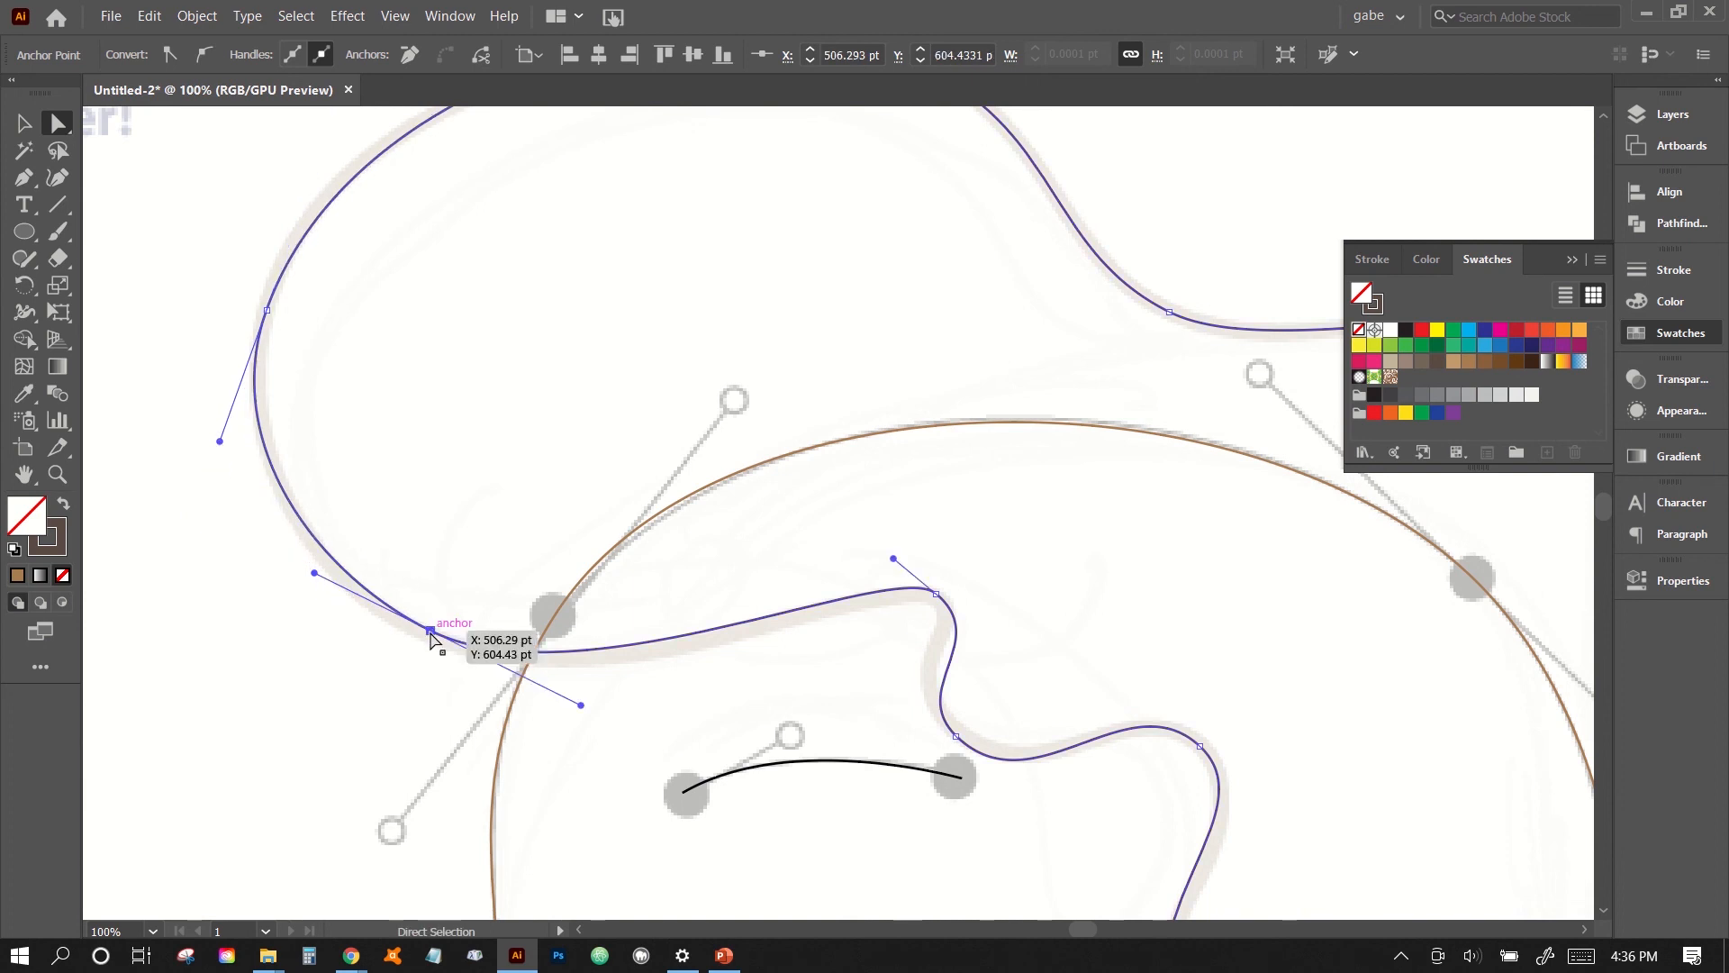
pyautogui.moveTo(431, 631); pyautogui.dragTo(431, 637)
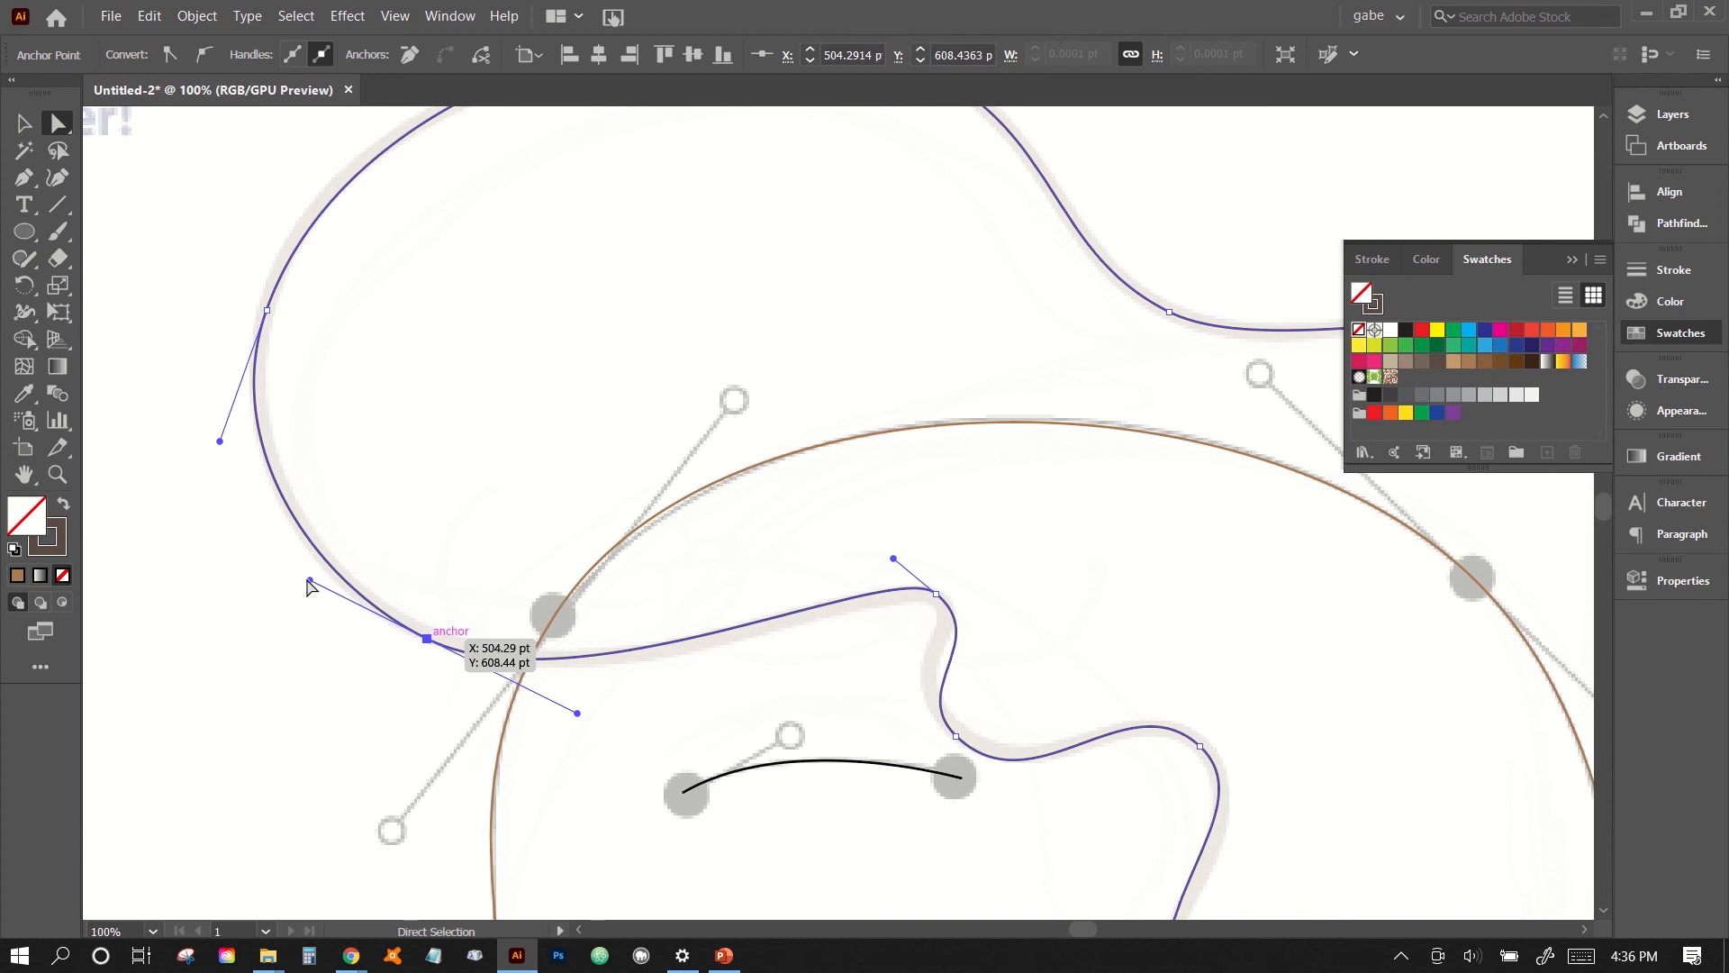
pyautogui.moveTo(309, 581); pyautogui.dragTo(302, 589)
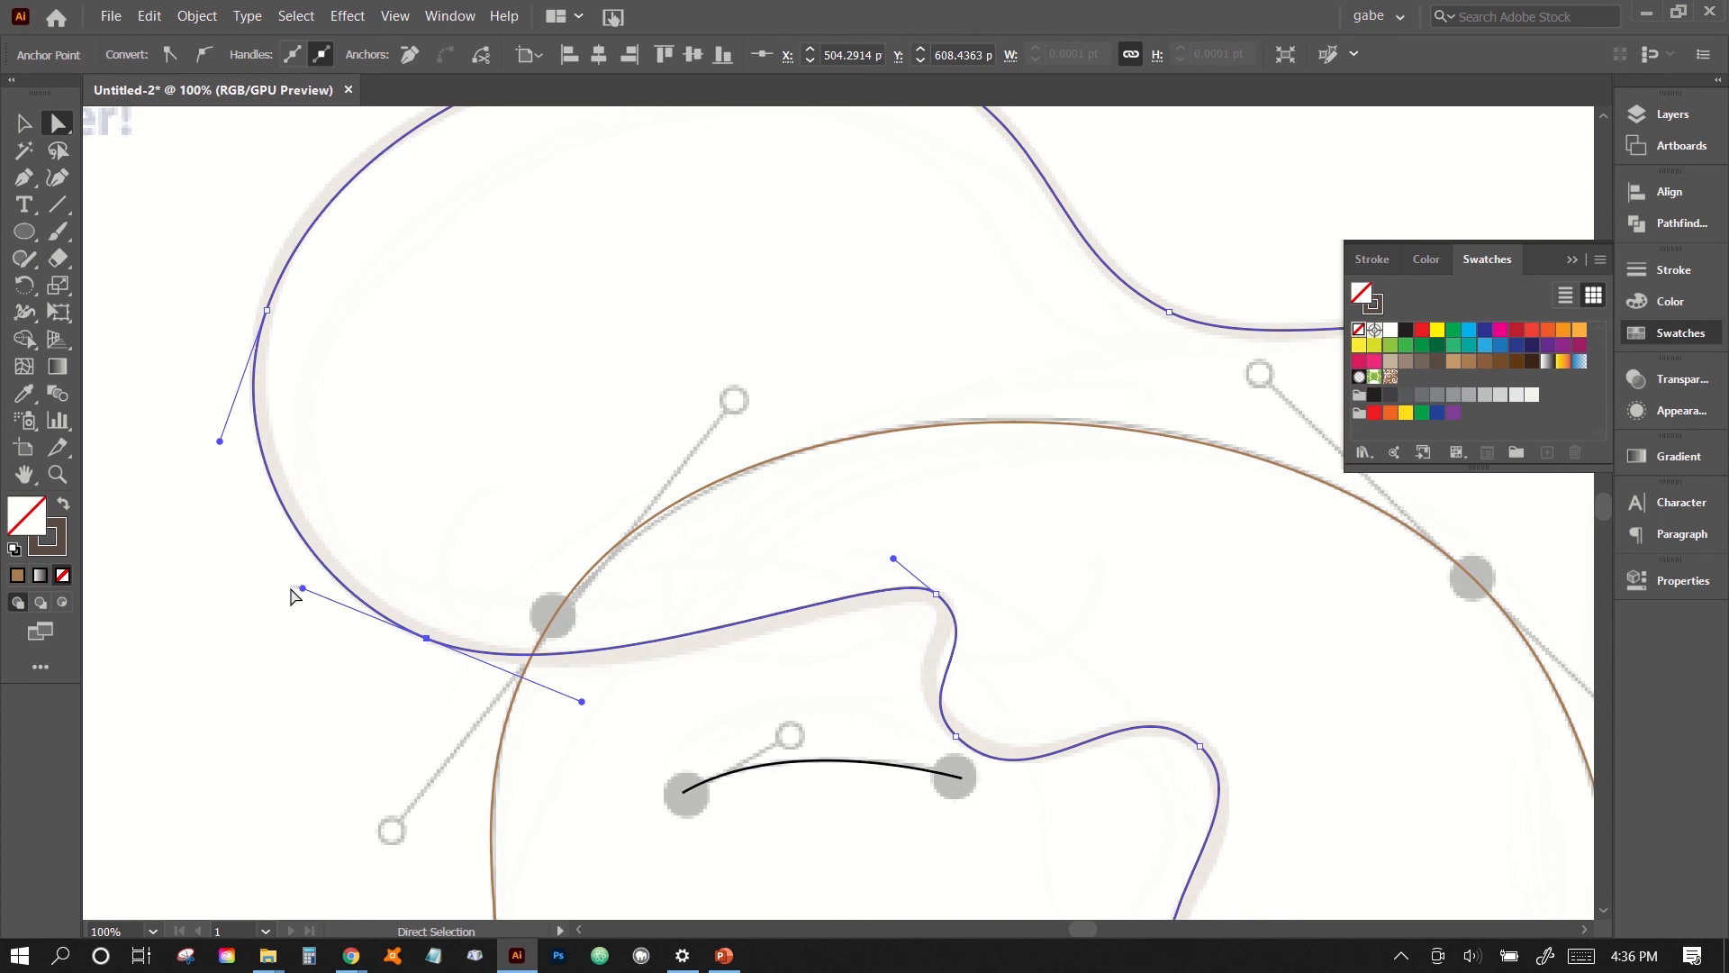
pyautogui.click(286, 594)
pyautogui.click(407, 631)
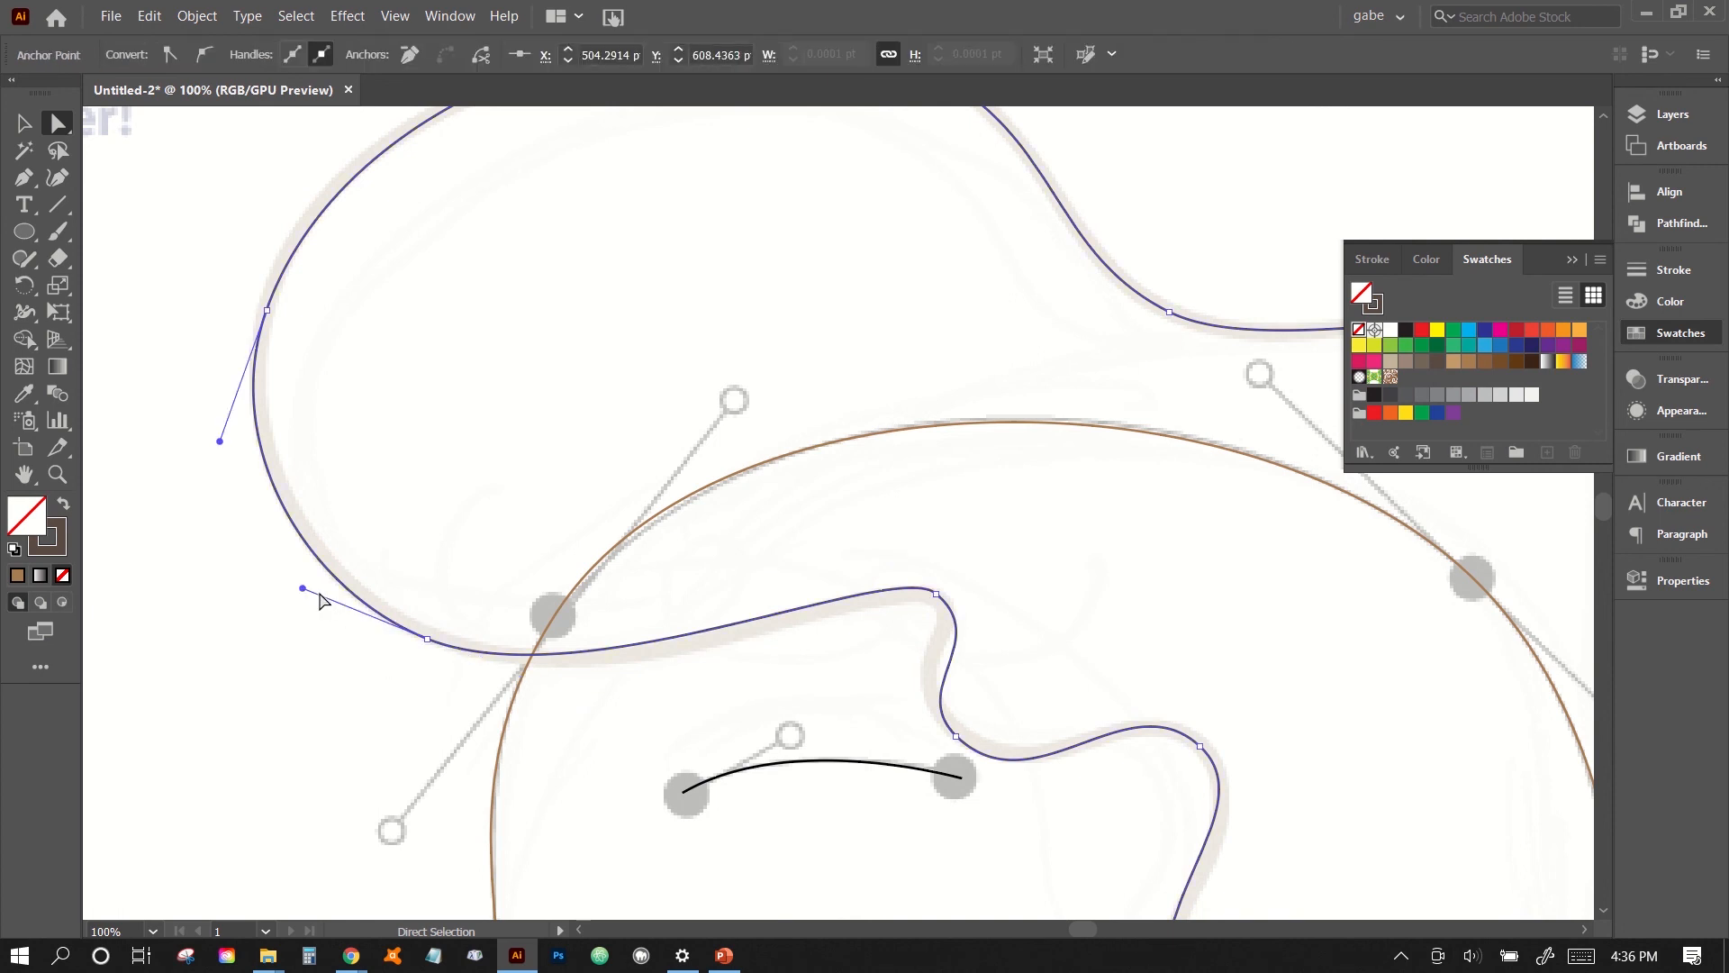
pyautogui.moveTo(302, 590); pyautogui.dragTo(290, 598)
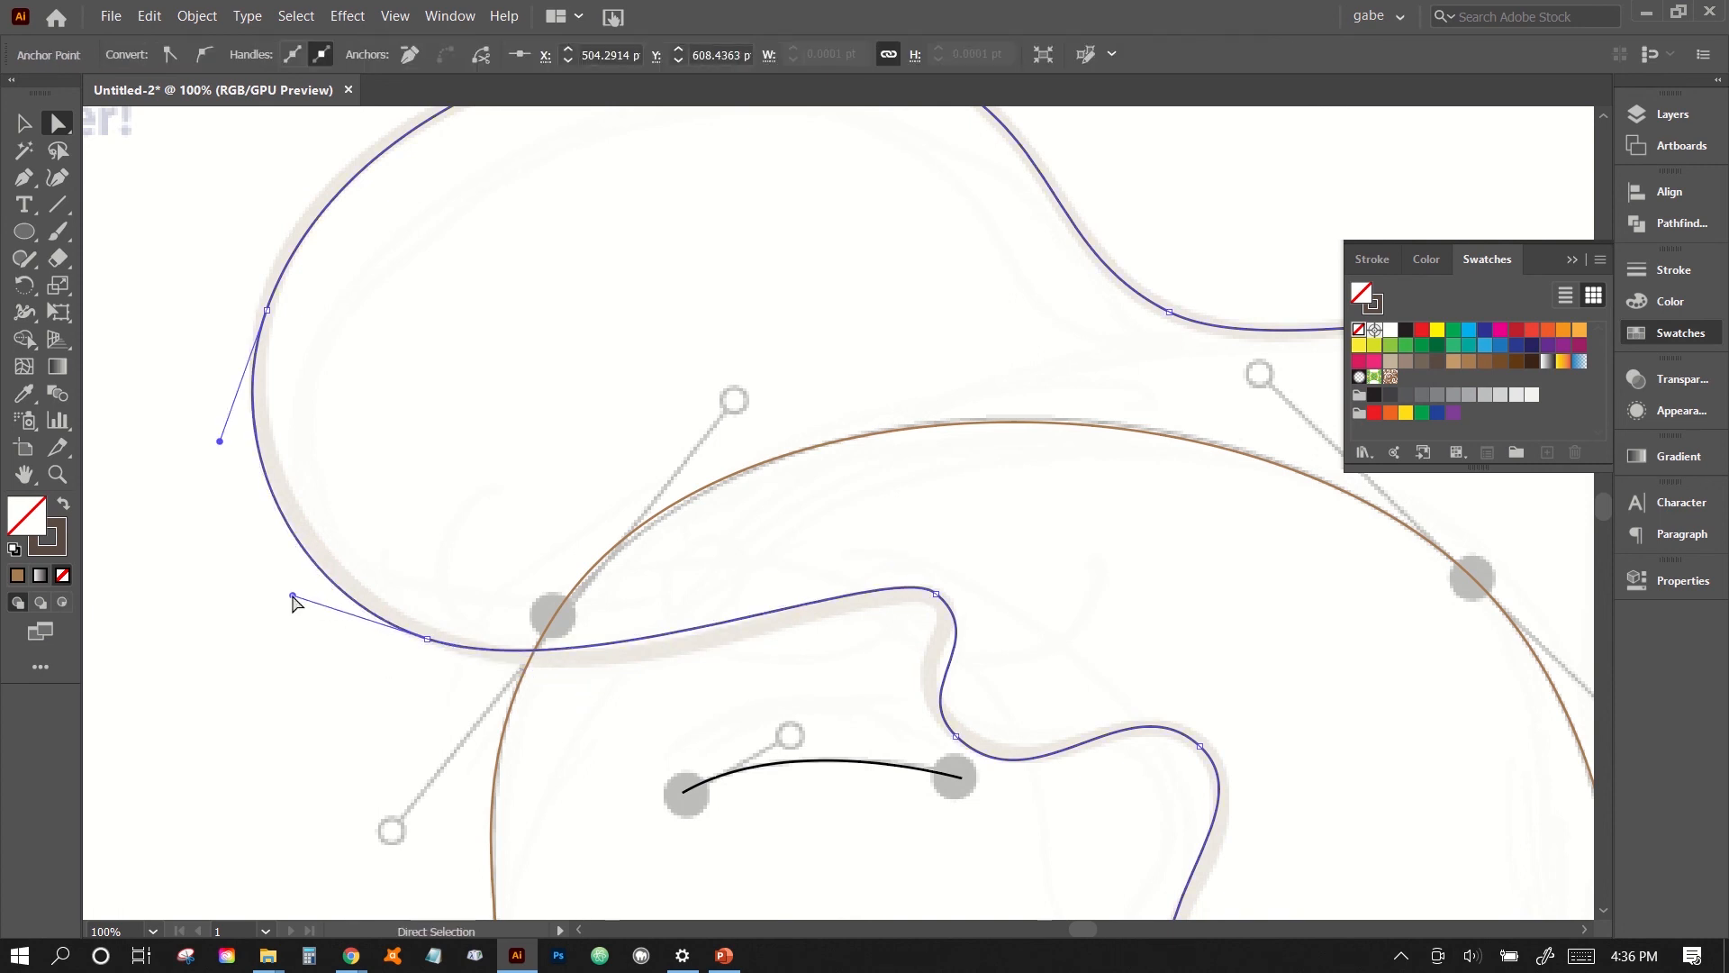
pyautogui.click(320, 647)
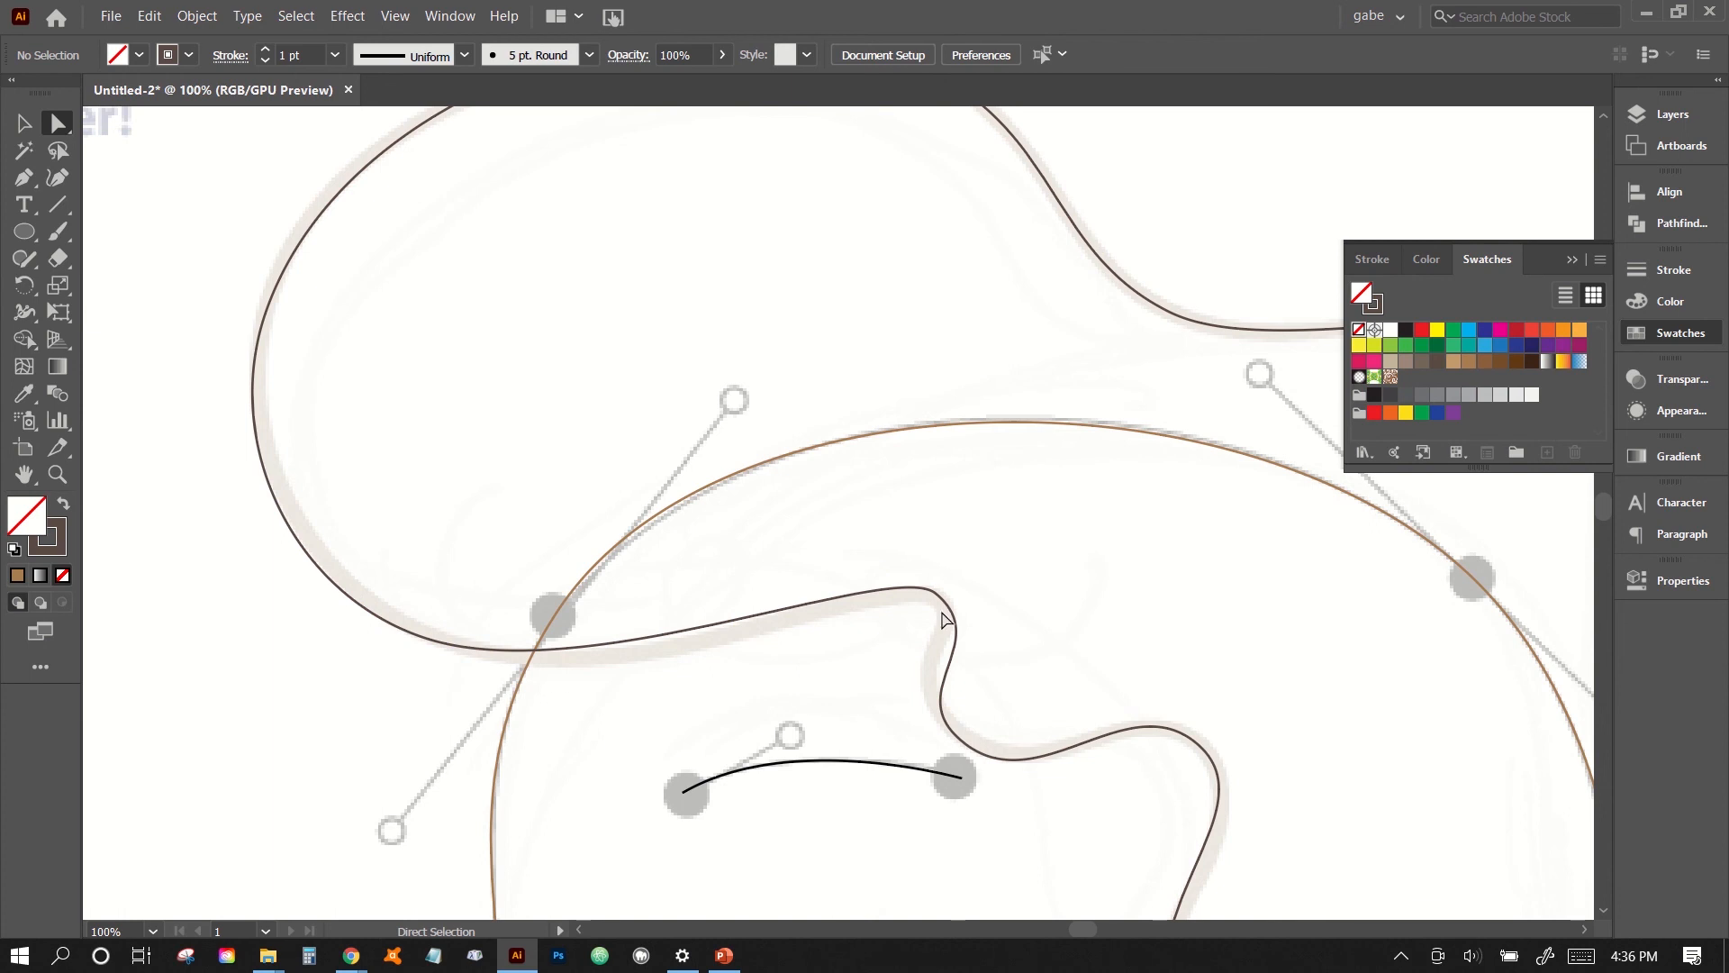
# - Reshape the fringe notch above the eyebrow by shortening the upper anchor's lower handle and adjusting both handles of the lower anchor
pyautogui.moveTo(868, 659); pyautogui.dragTo(969, 709)
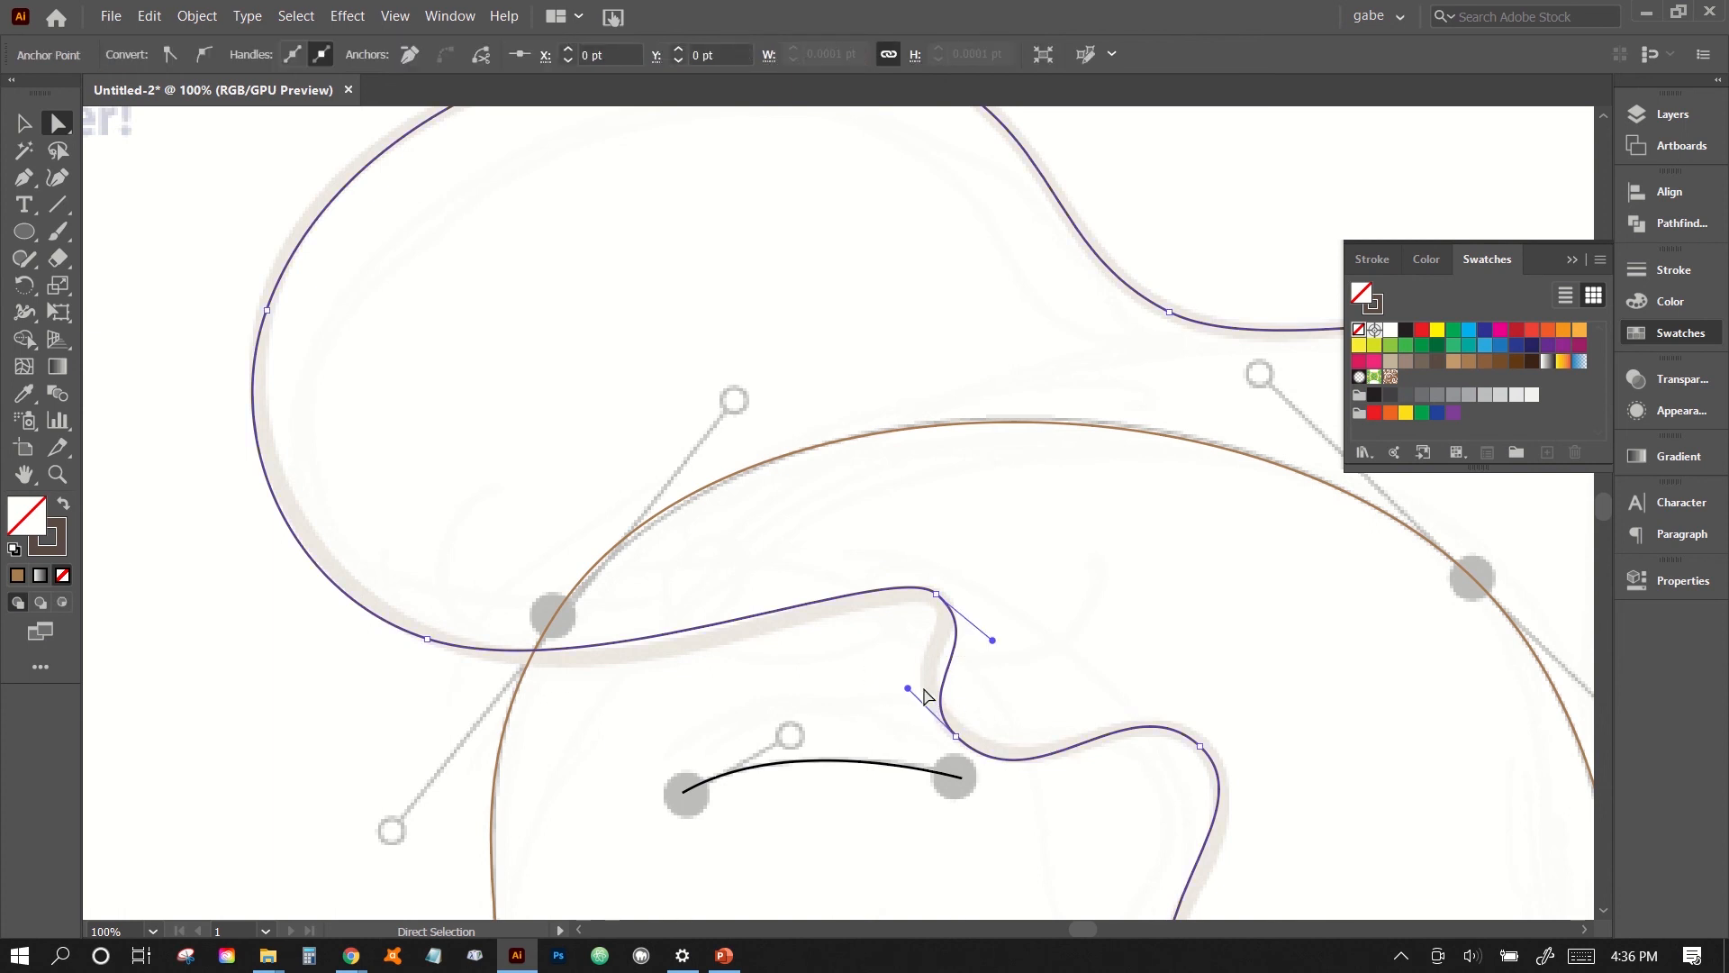
pyautogui.click(1035, 621)
pyautogui.moveTo(982, 601)
pyautogui.mouseDown()
pyautogui.moveTo(946, 666)
pyautogui.moveTo(980, 632)
pyautogui.mouseUp()
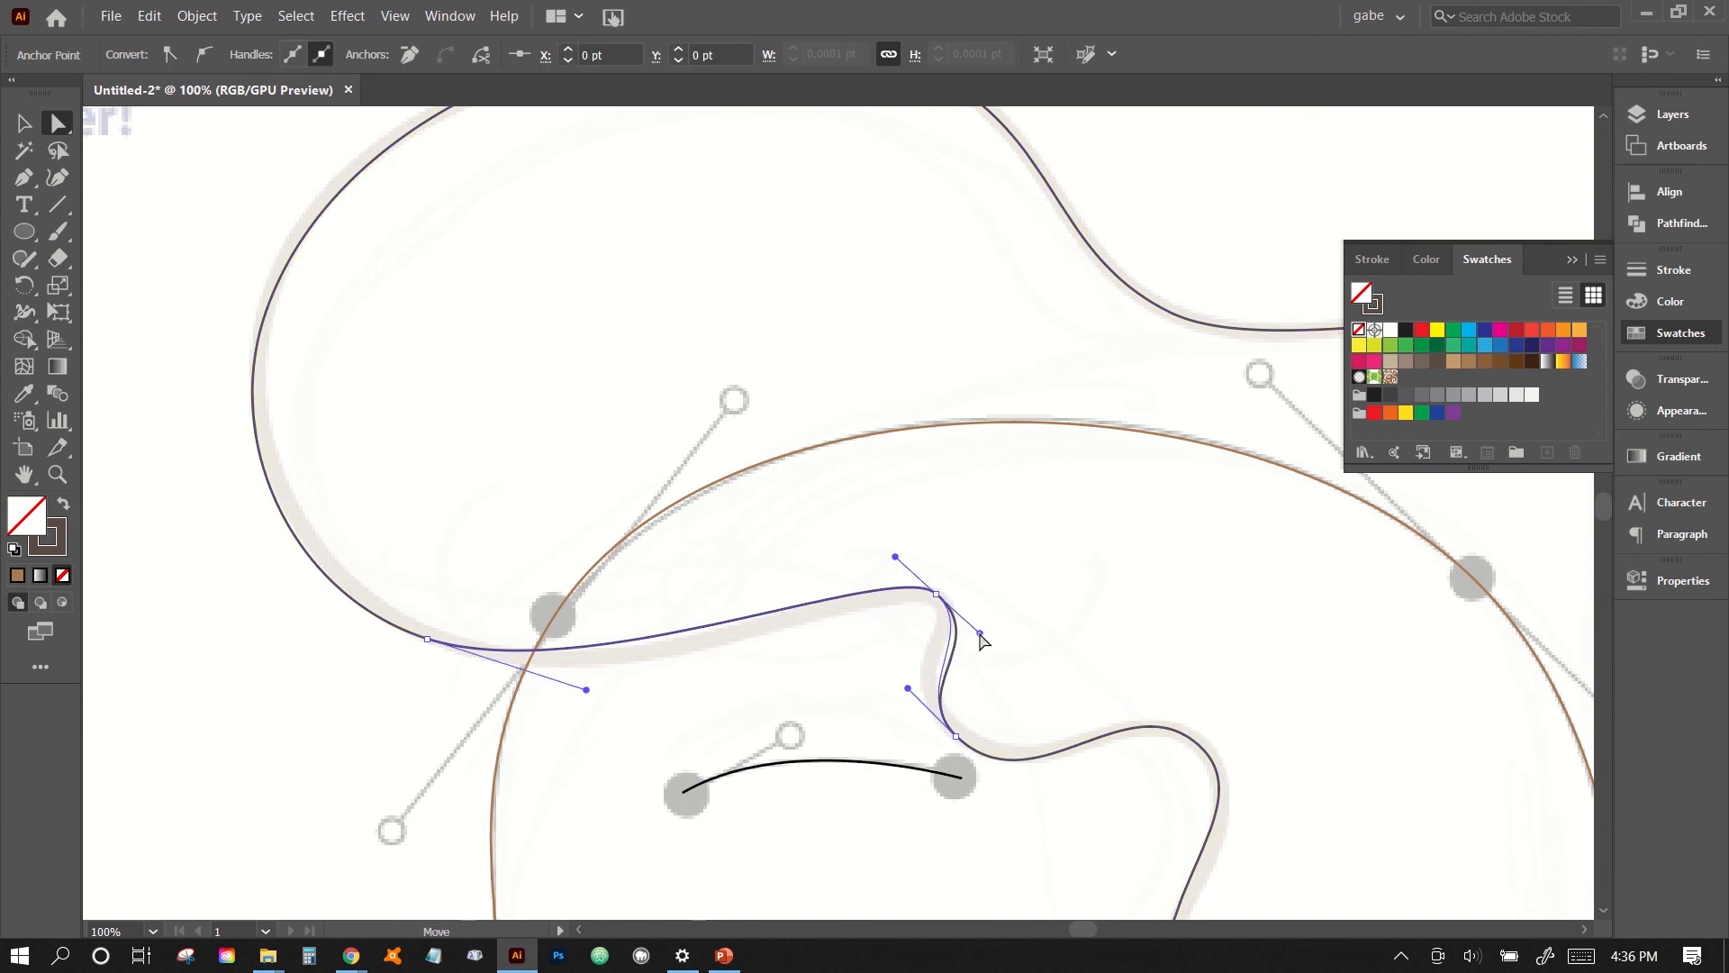
pyautogui.moveTo(907, 687); pyautogui.dragTo(899, 687)
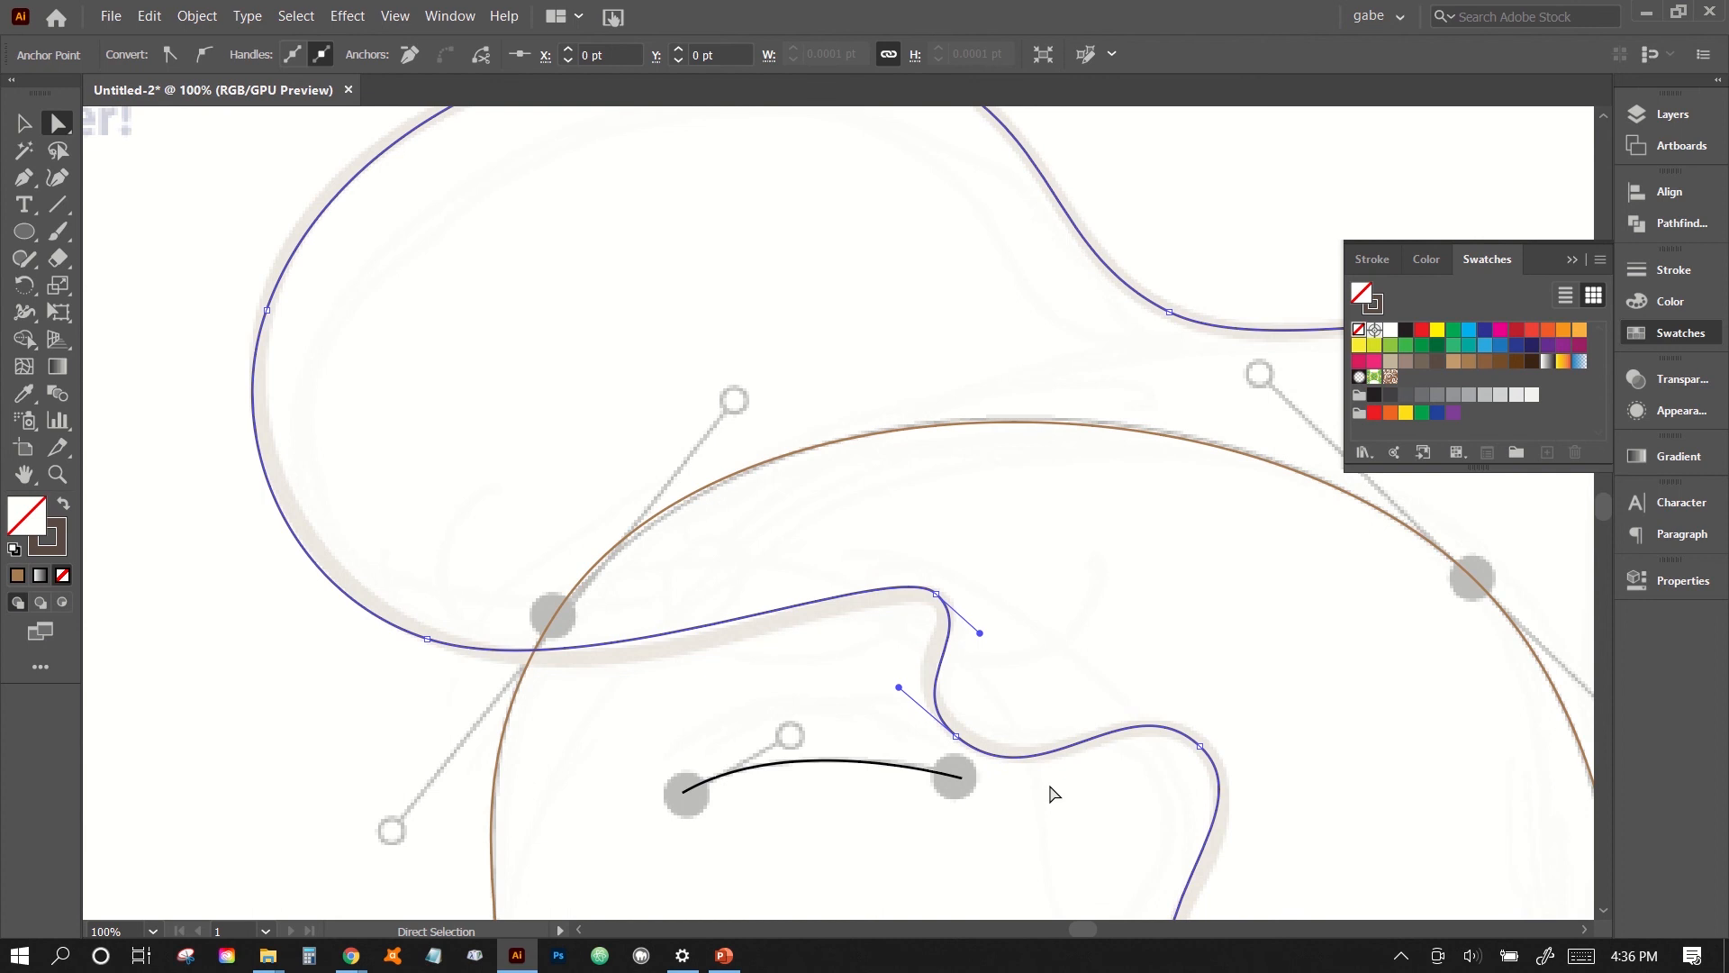
pyautogui.click(956, 737)
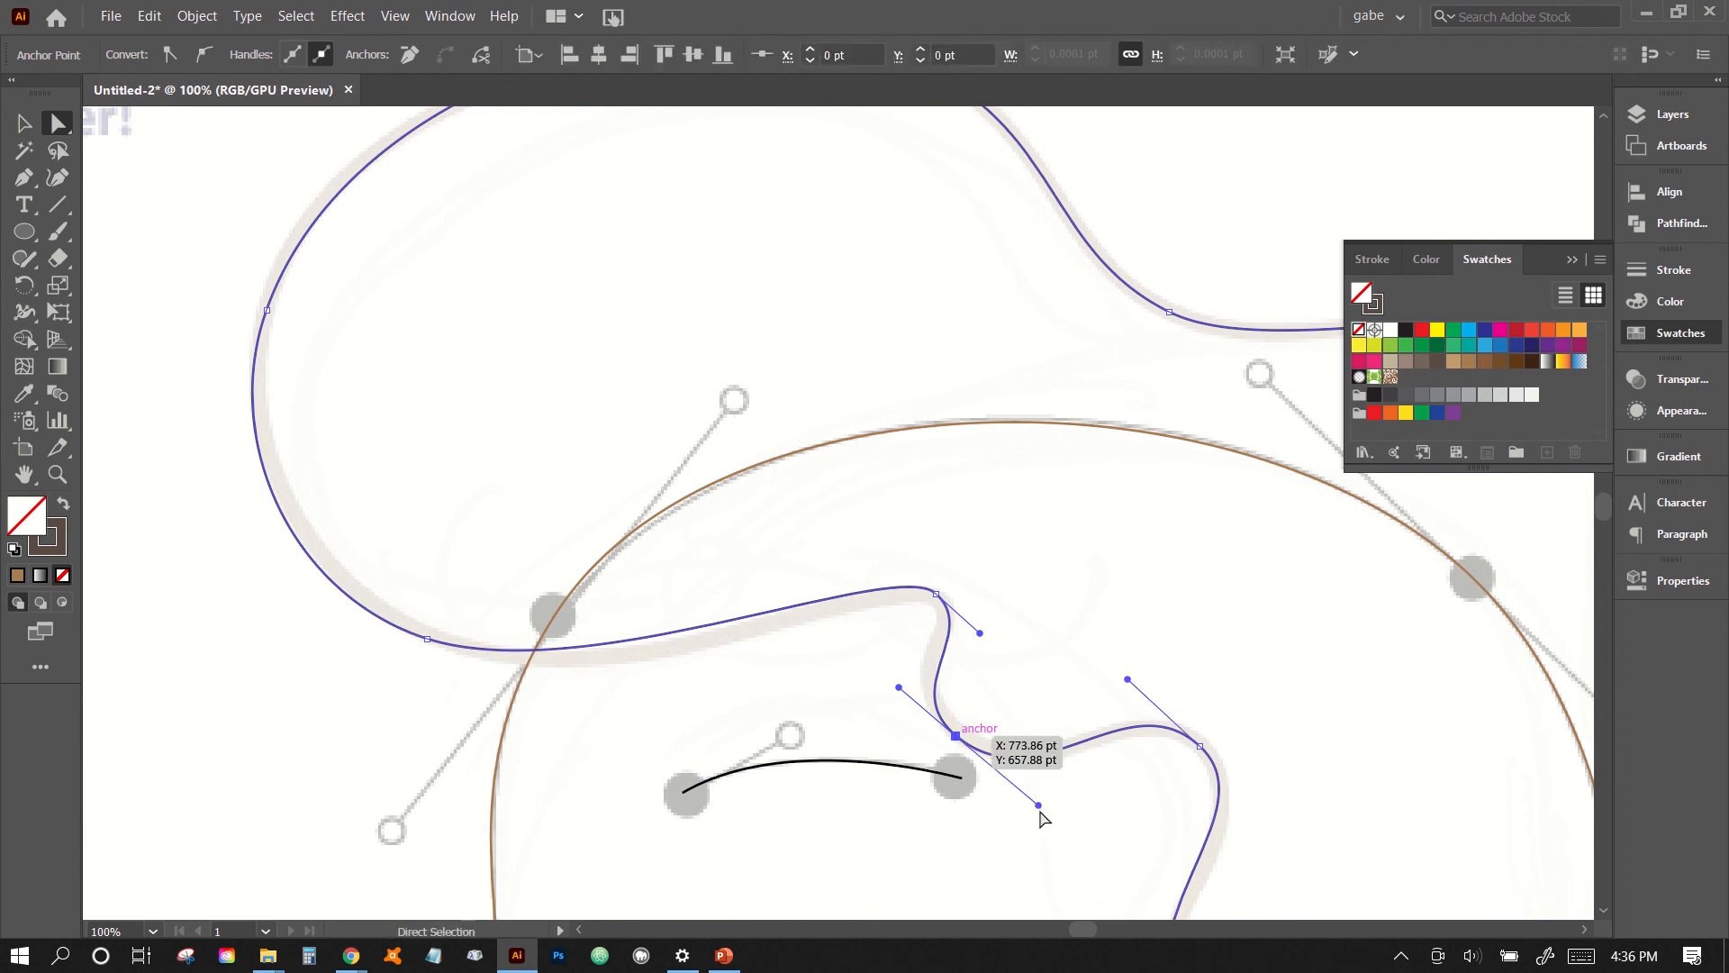
pyautogui.moveTo(1040, 807); pyautogui.dragTo(1013, 784)
pyautogui.click(1095, 798)
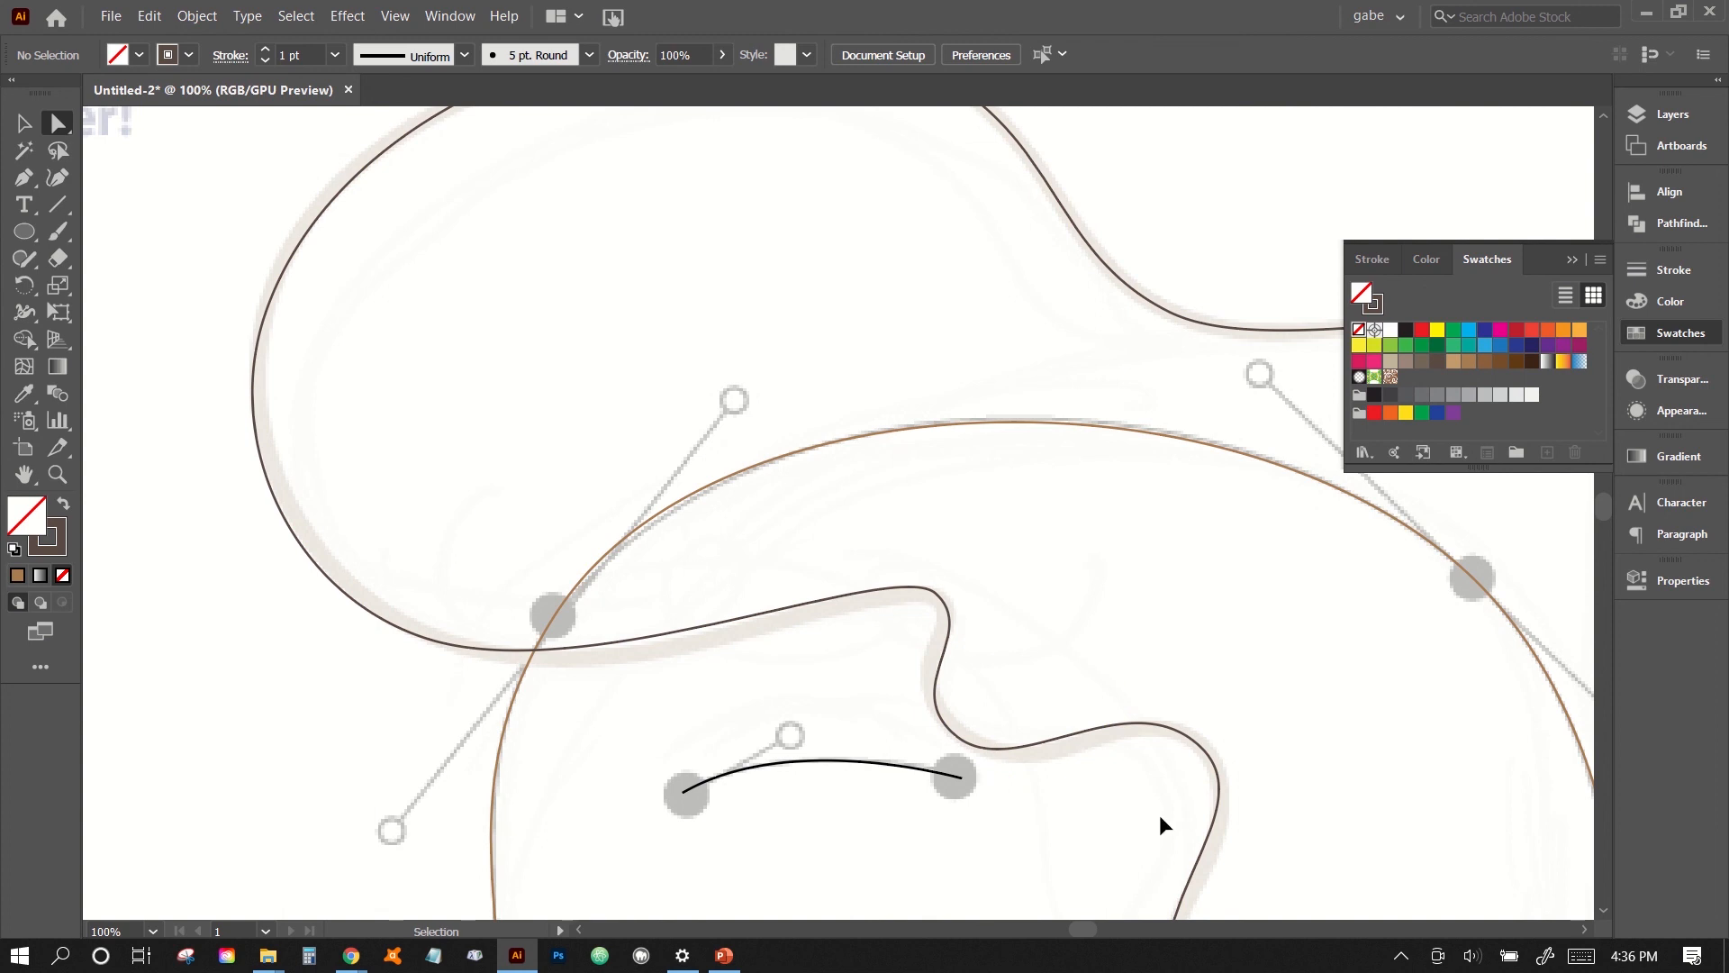
# - Select the whole face outline and swap its fill and stroke, giving the face a solid brown fill without a stroke
pyautogui.hotkey('ctrl', '-')
pyautogui.hotkey('ctrl', '-')
pyautogui.hotkey('ctrl', '-')
pyautogui.hotkey('ctrl', '-')
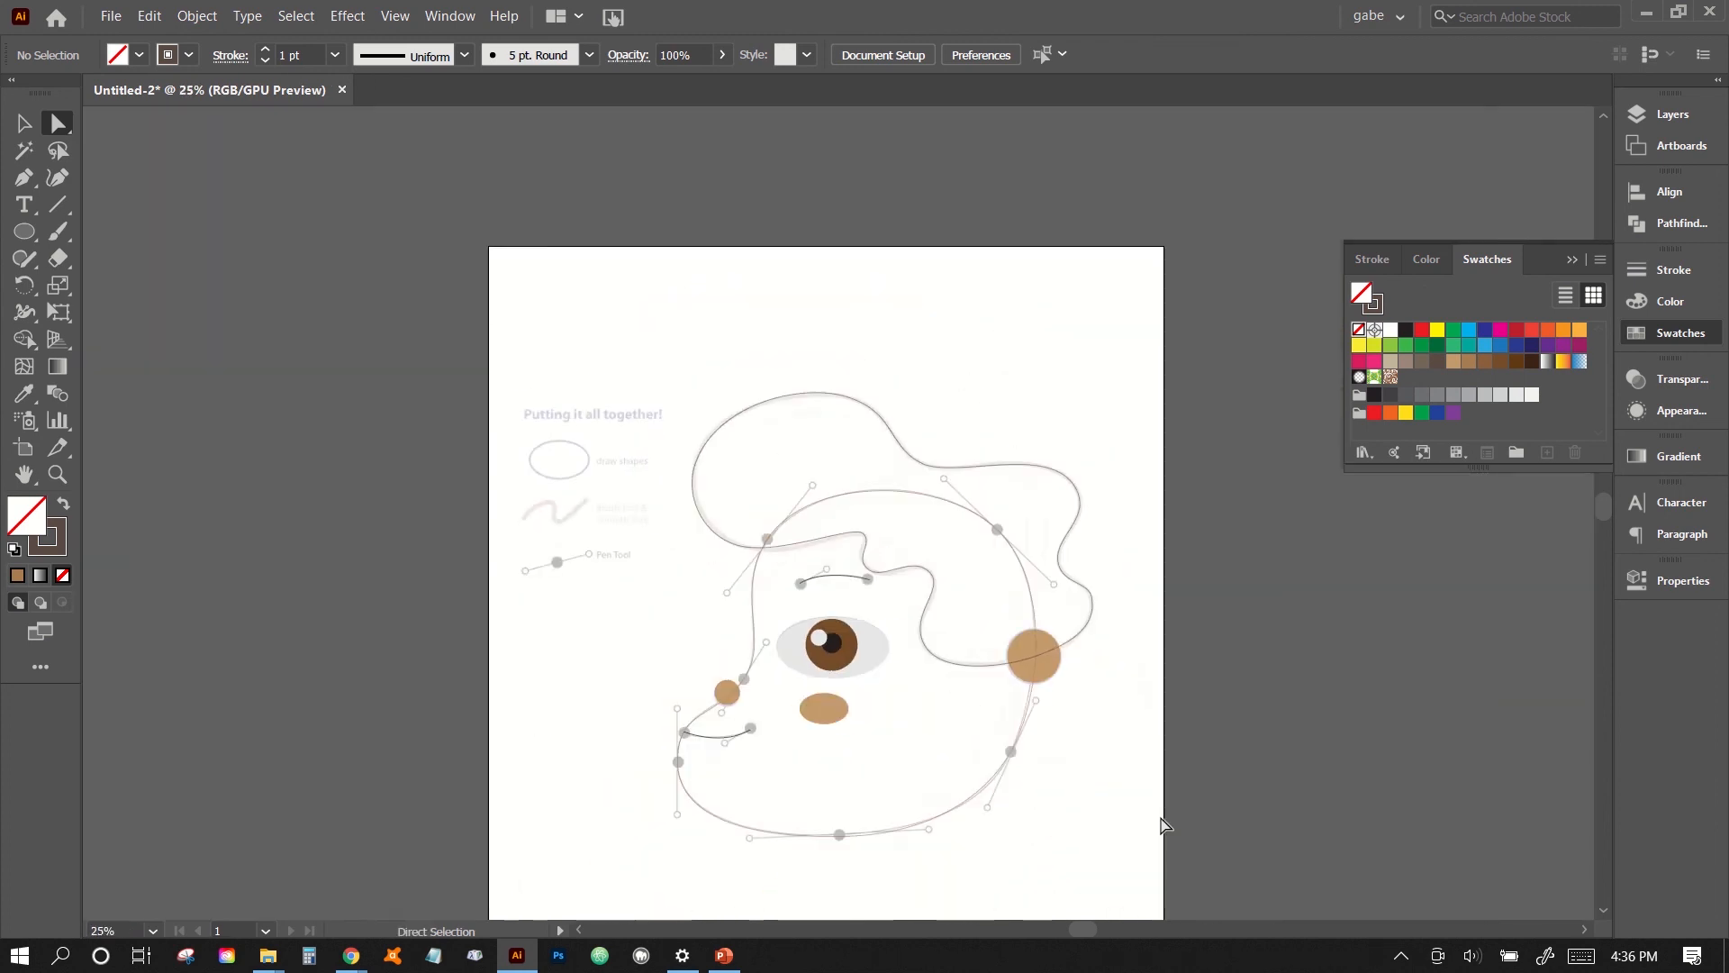
pyautogui.hotkey('ctrl', '+')
pyautogui.hotkey('ctrl', '+')
pyautogui.scroll(-2, 1159, 814)
pyautogui.scroll(-2, 1162, 822)
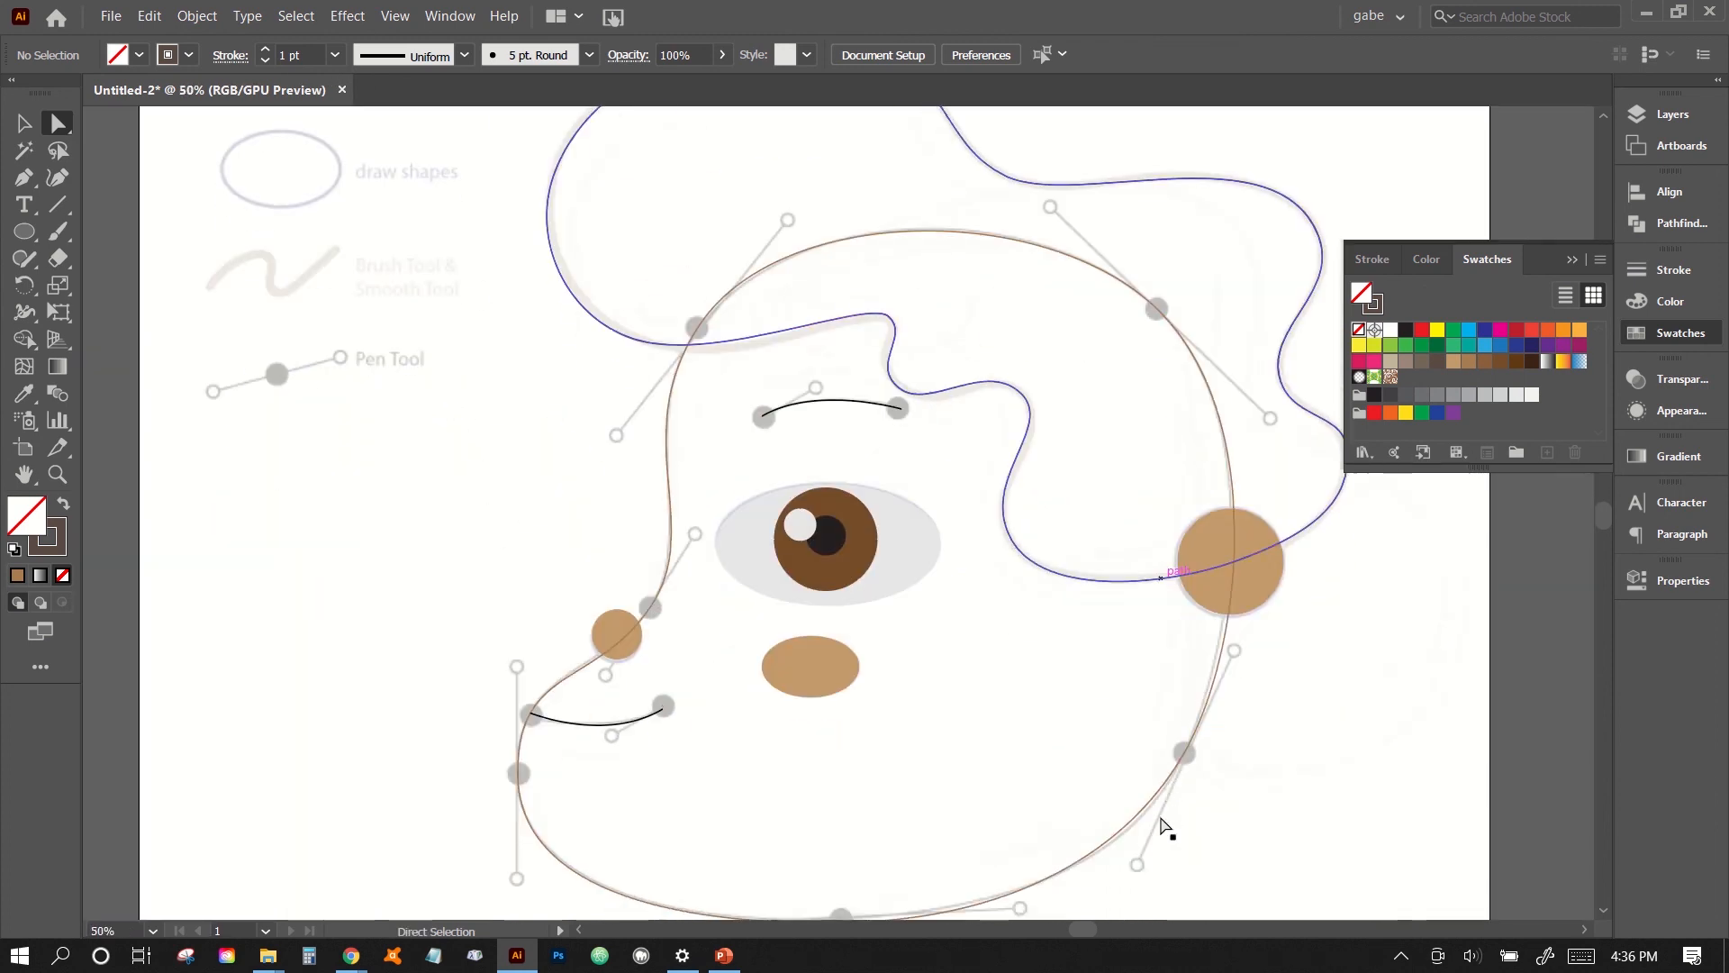
pyautogui.click(24, 123)
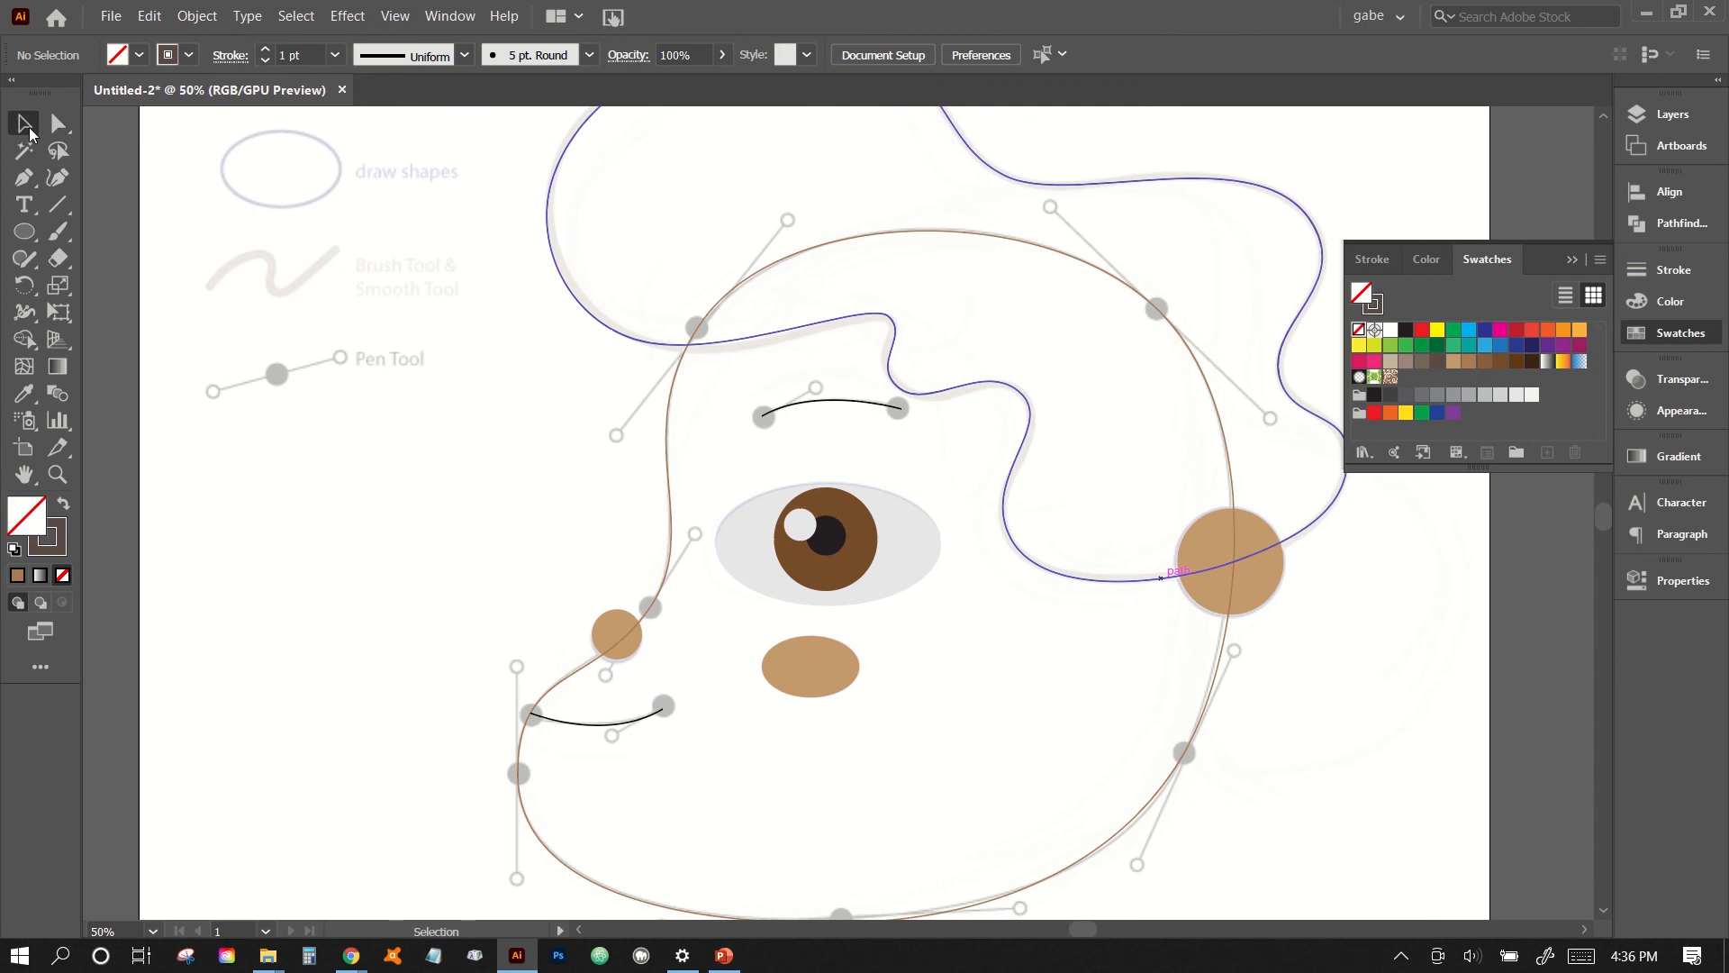
pyautogui.click(665, 474)
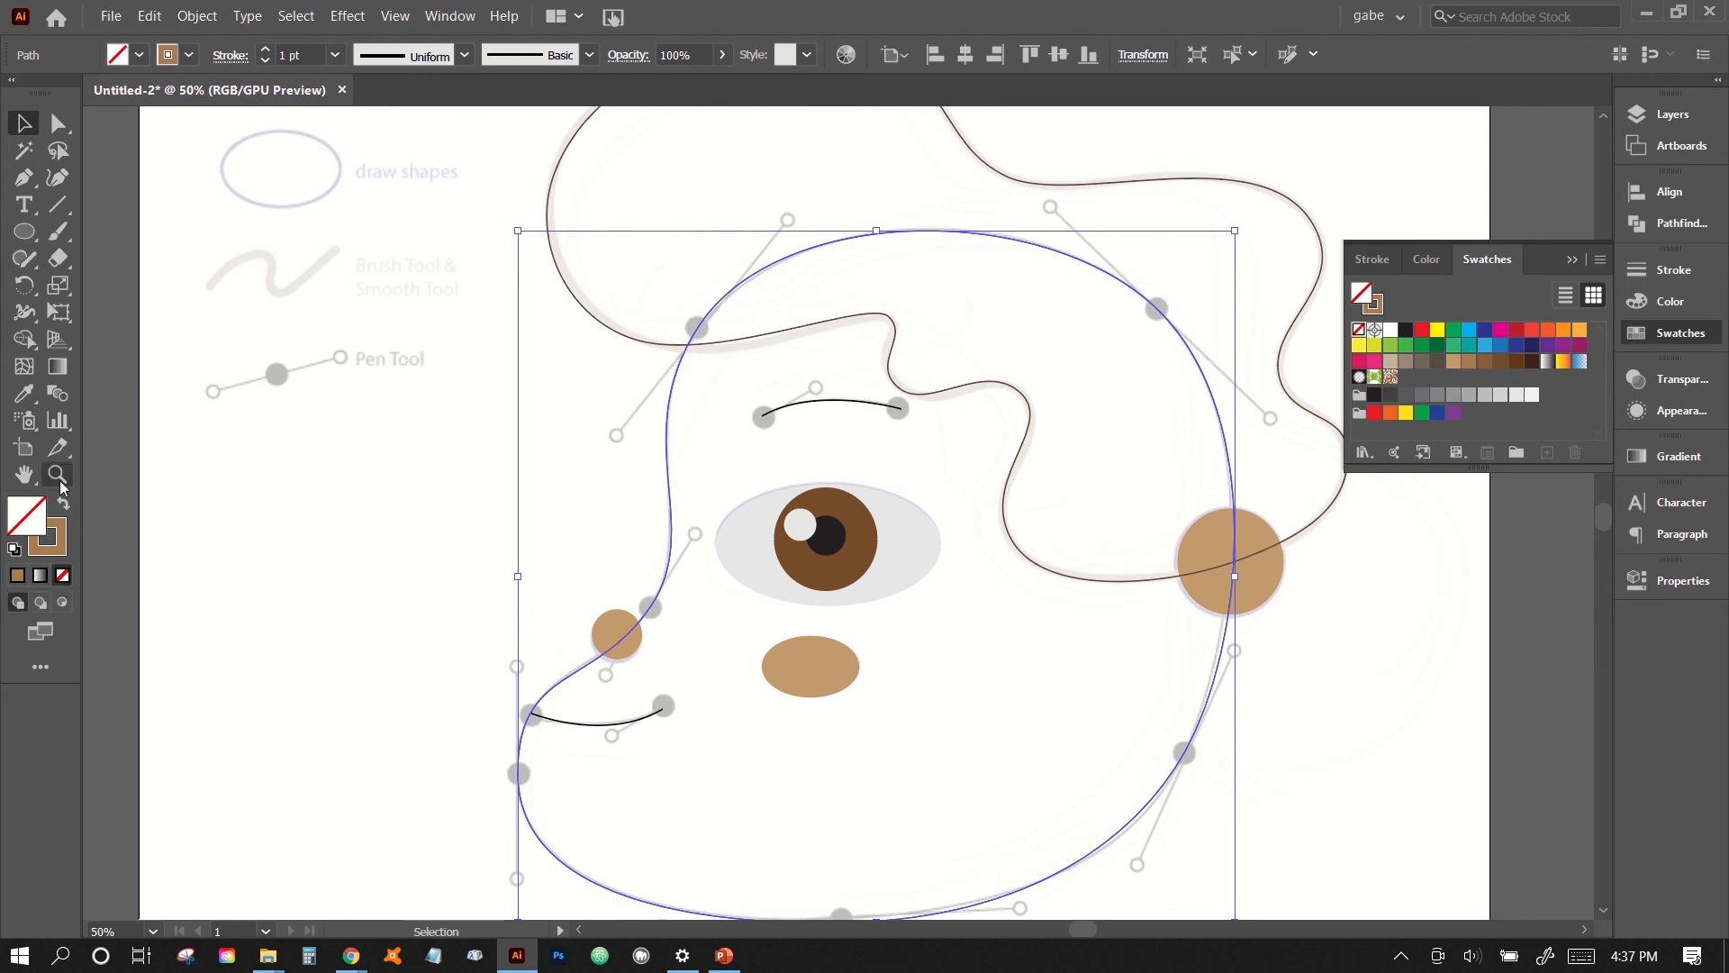
pyautogui.click(63, 504)
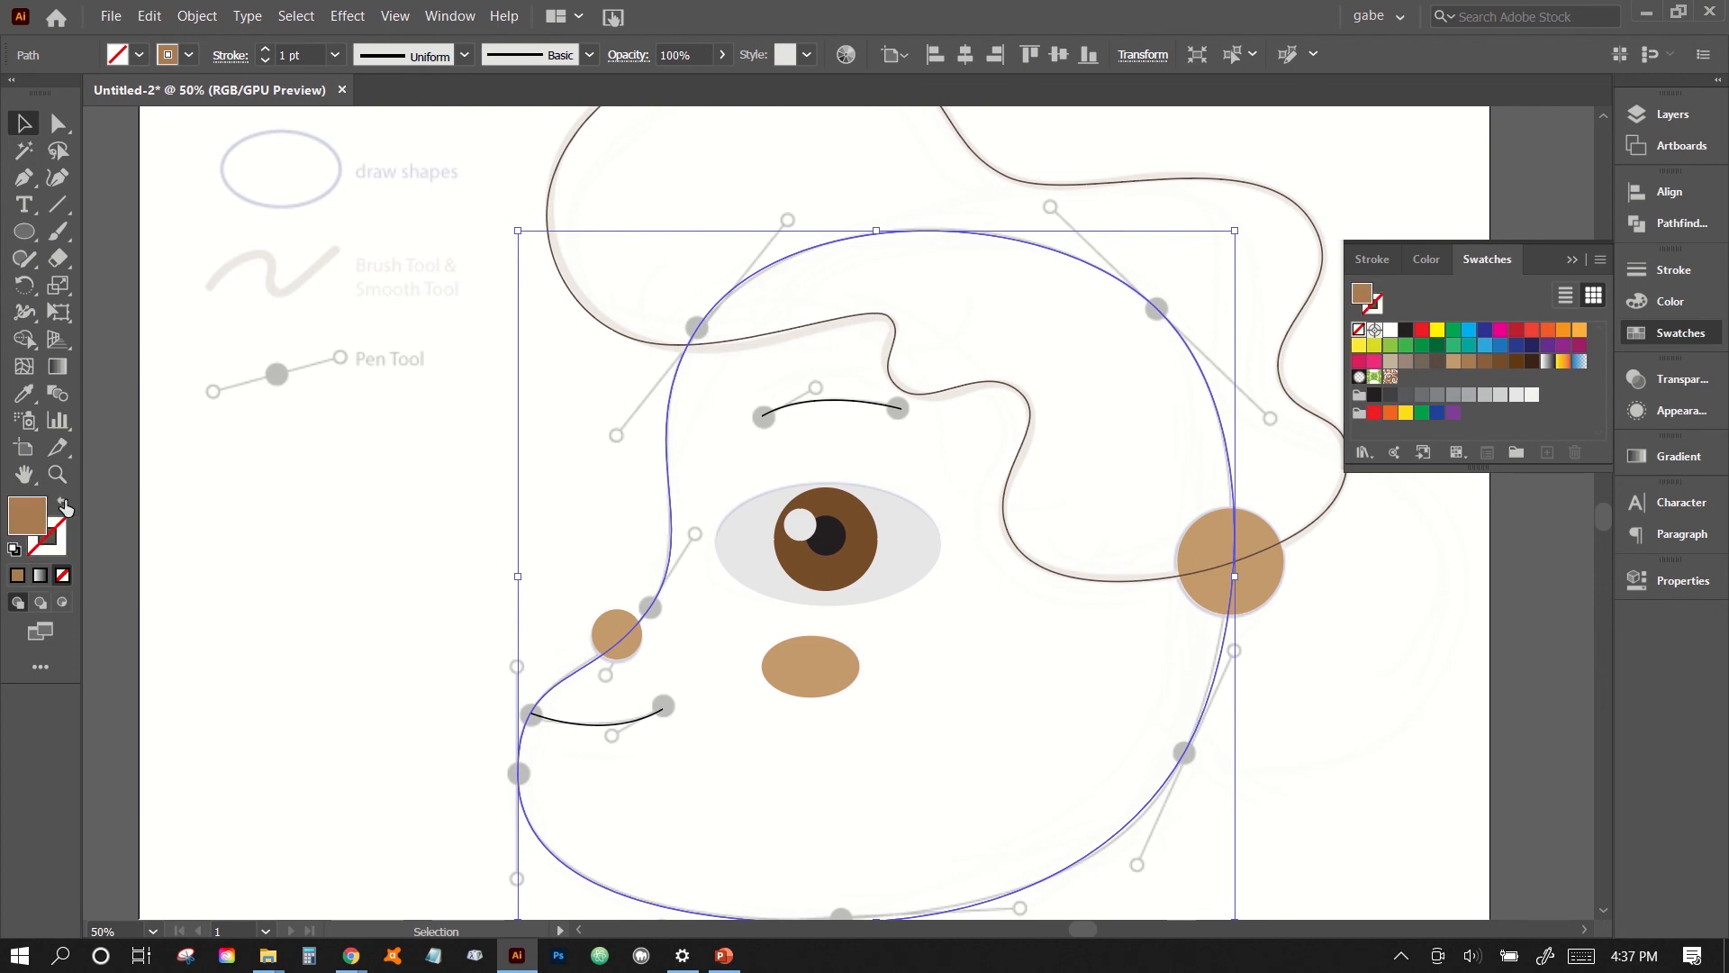
pyautogui.click(521, 545)
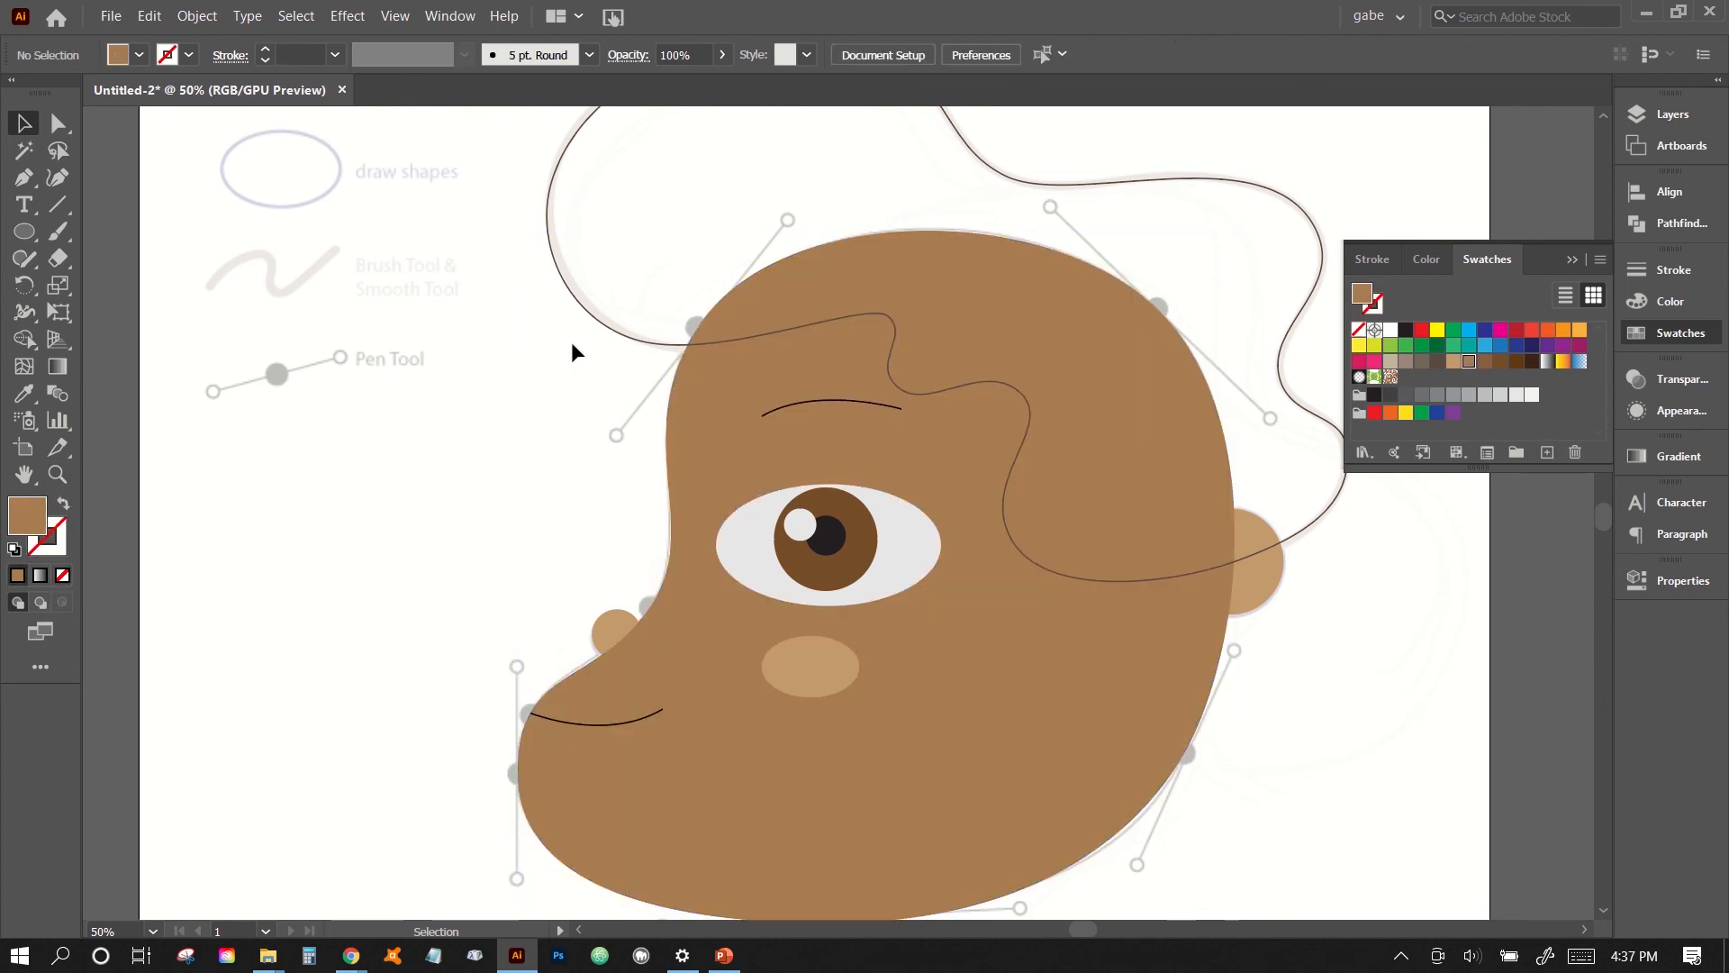
# - Select the hair outline and swap its stroke and fill, giving the hair a solid dark brown fill without a stroke
pyautogui.click(636, 347)
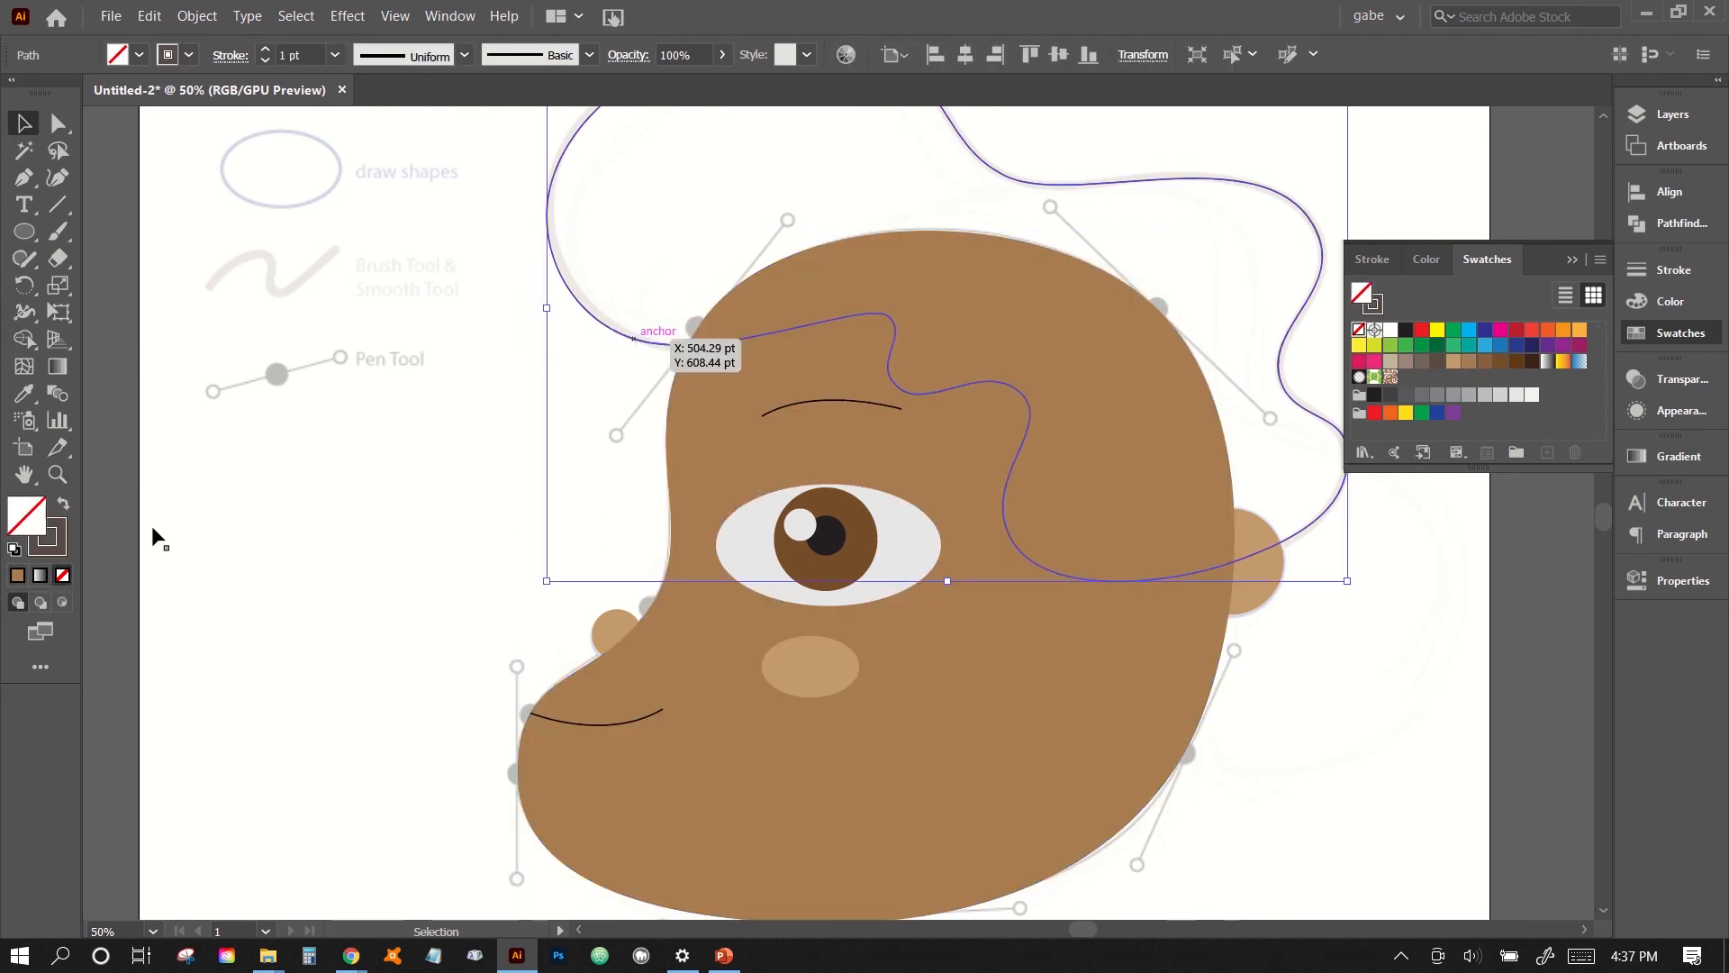
pyautogui.click(55, 536)
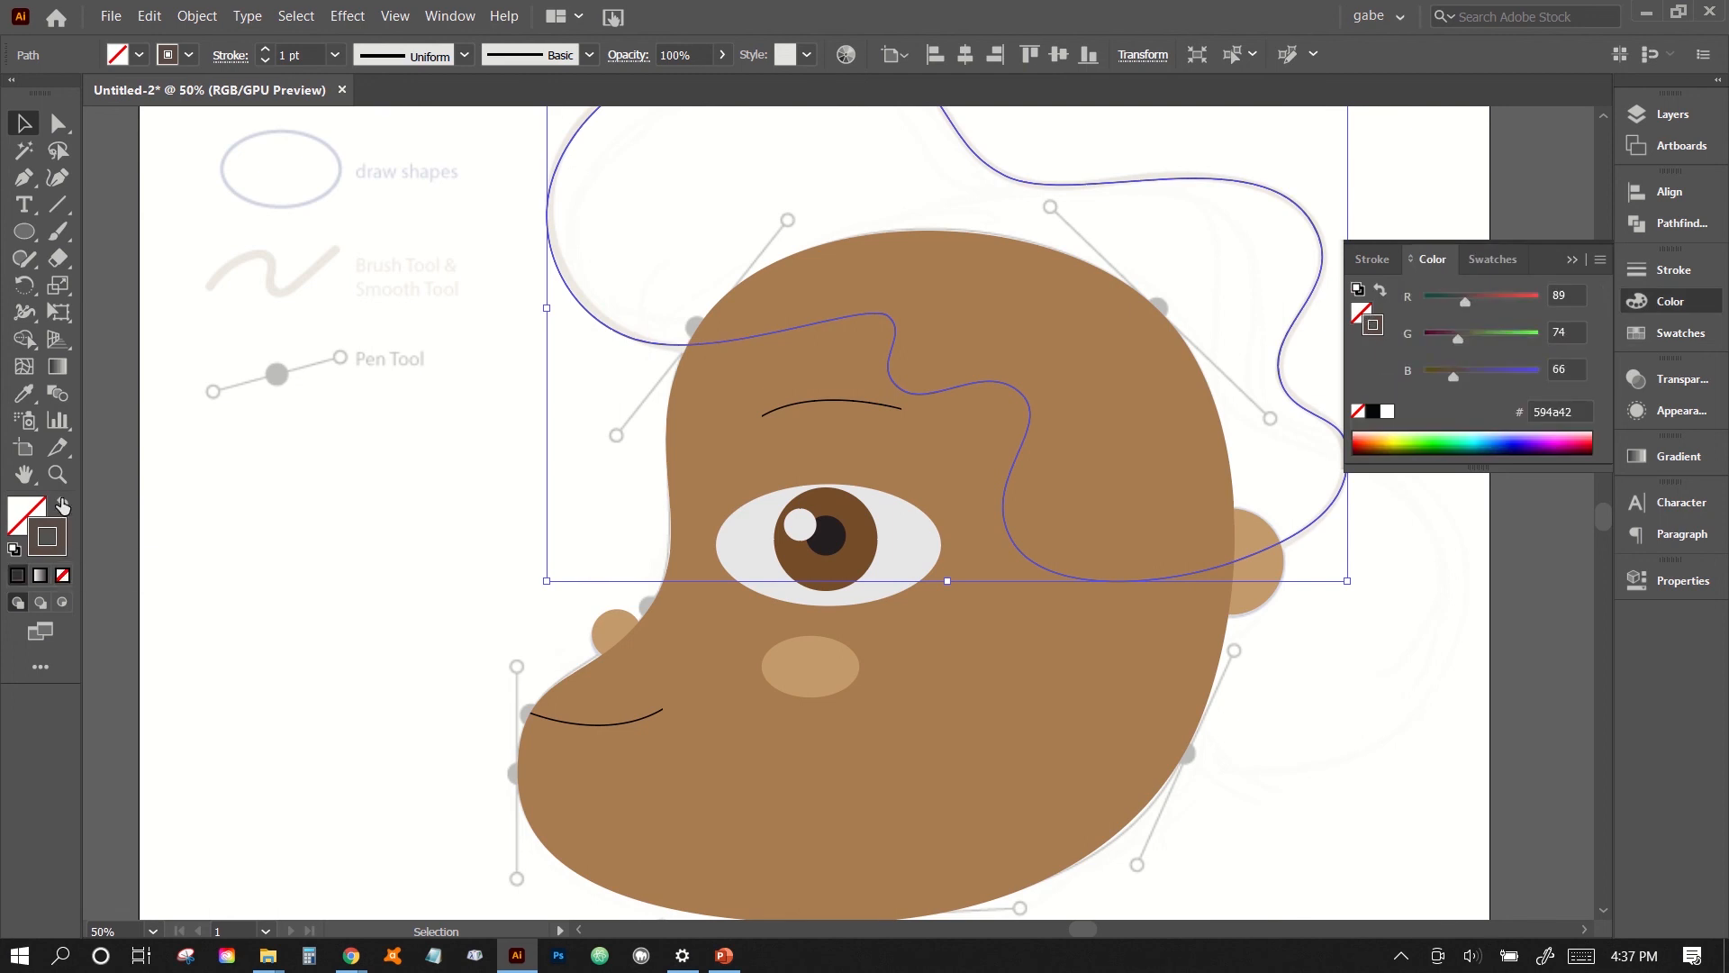
pyautogui.click(61, 504)
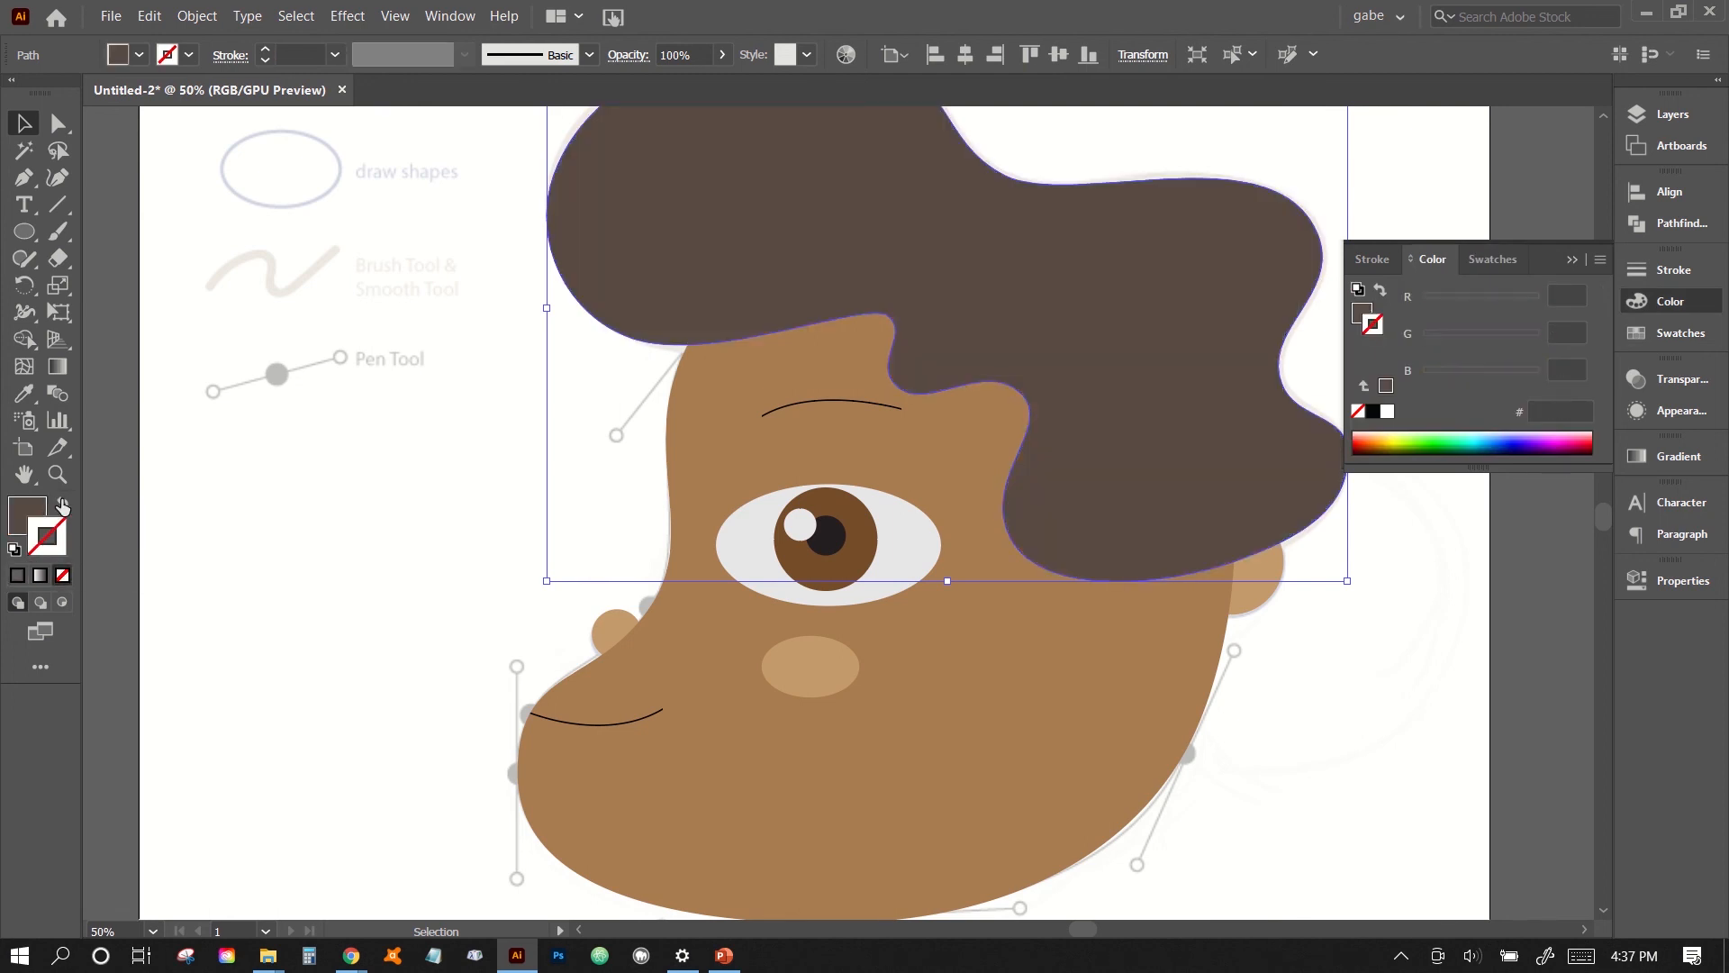
pyautogui.click(521, 528)
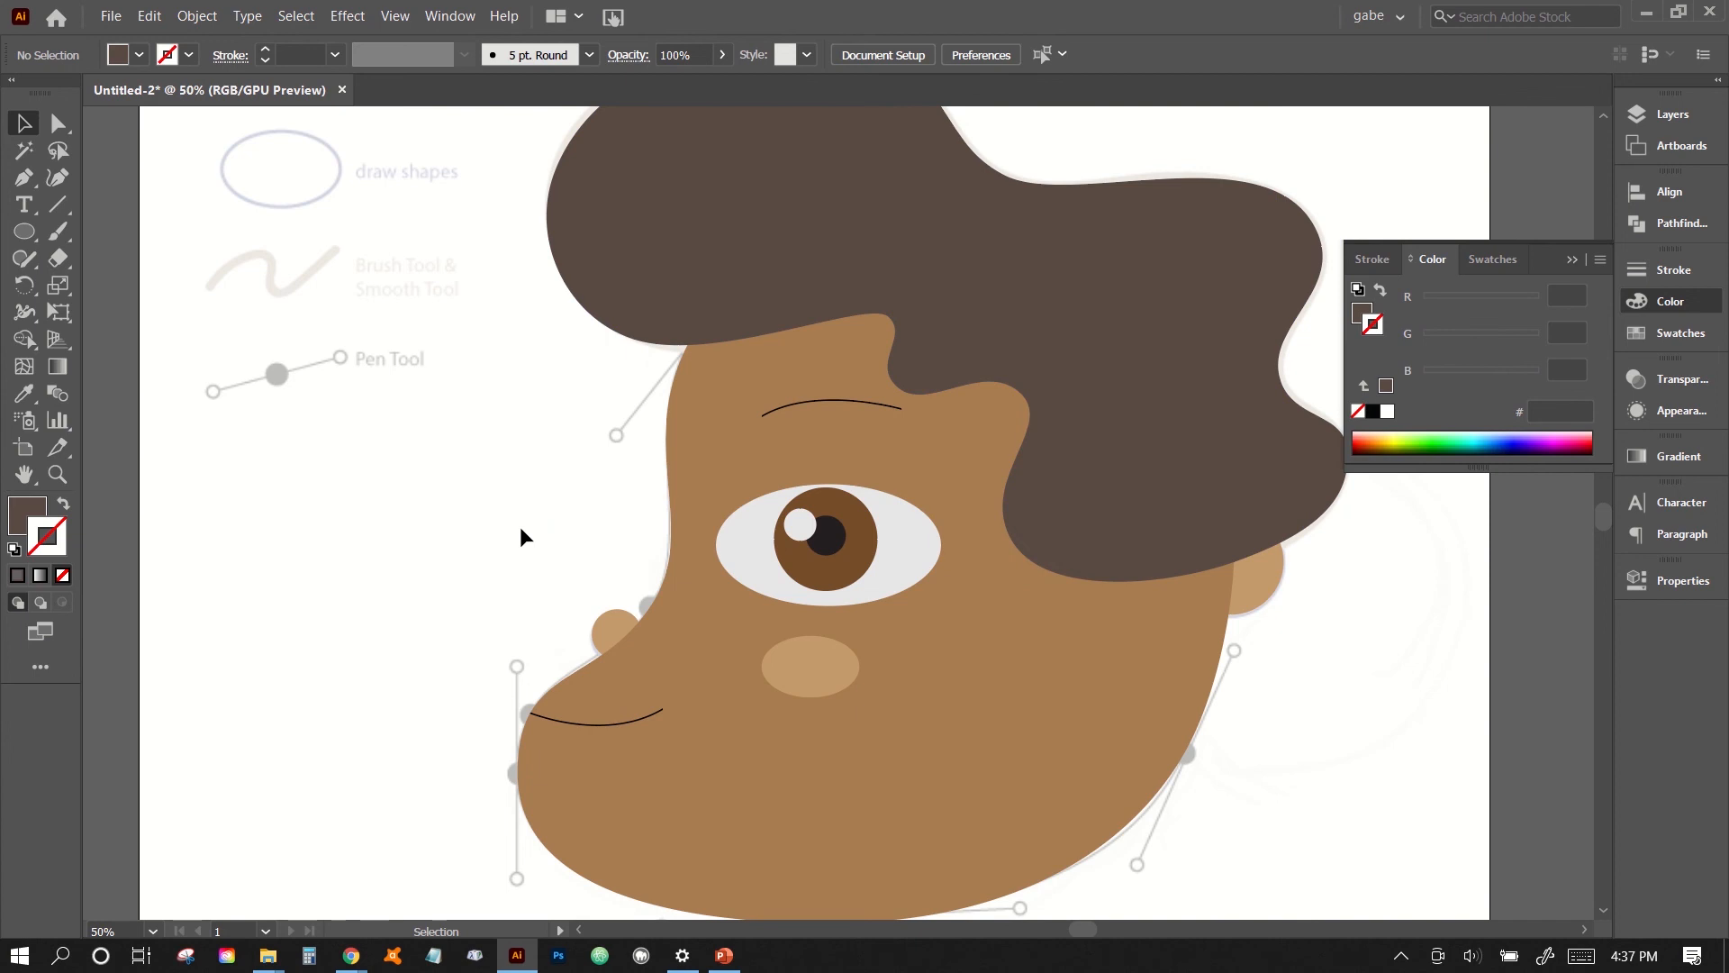
# - Select the eyebrow and mouth lines together and increase their stroke weight to 9 pt
pyautogui.hotkey('ctrl', '=')
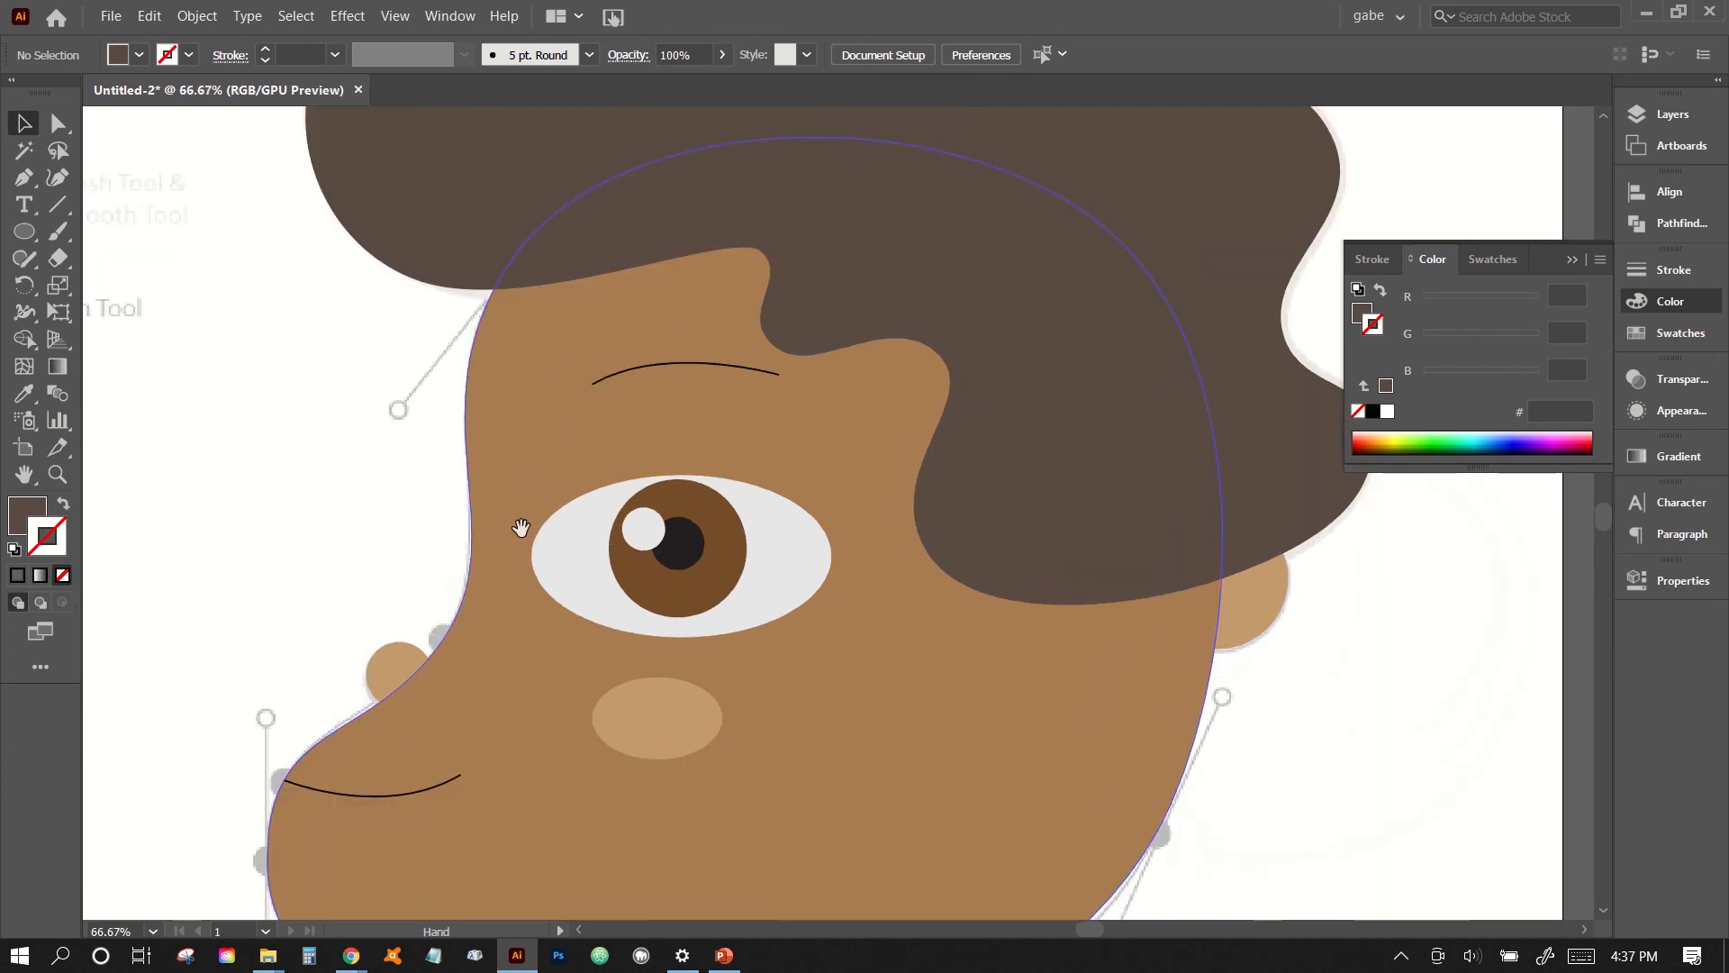
pyautogui.moveTo(520, 527); pyautogui.dragTo(546, 404)
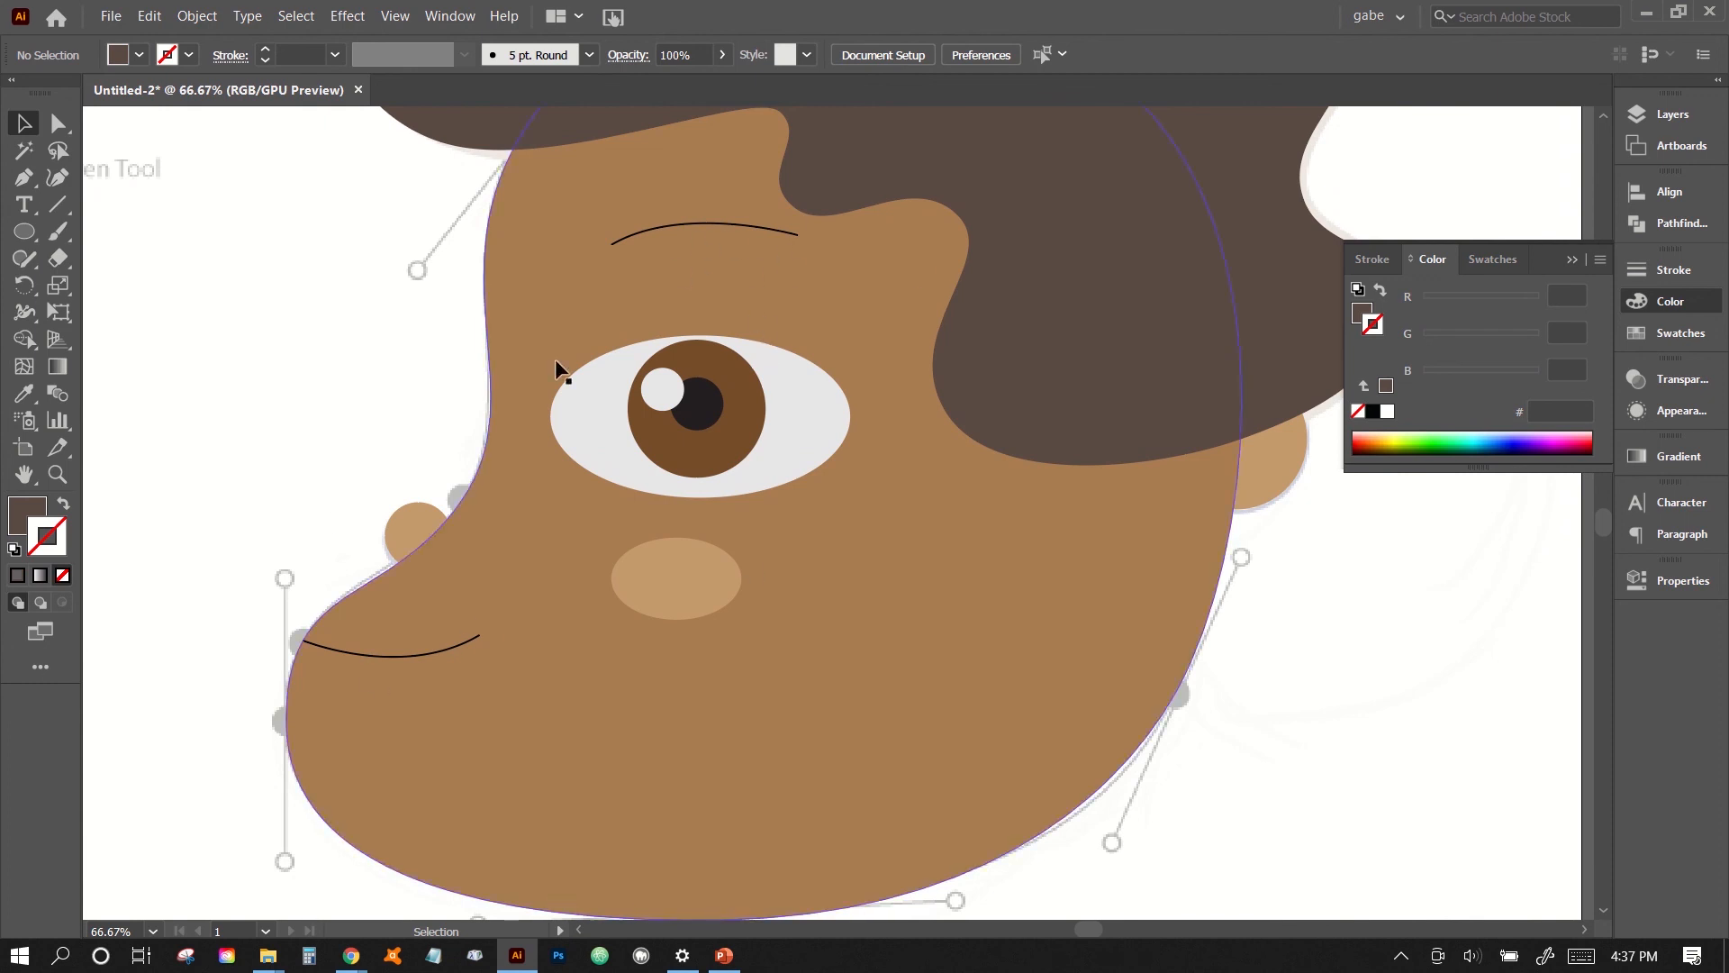
pyautogui.click(688, 224)
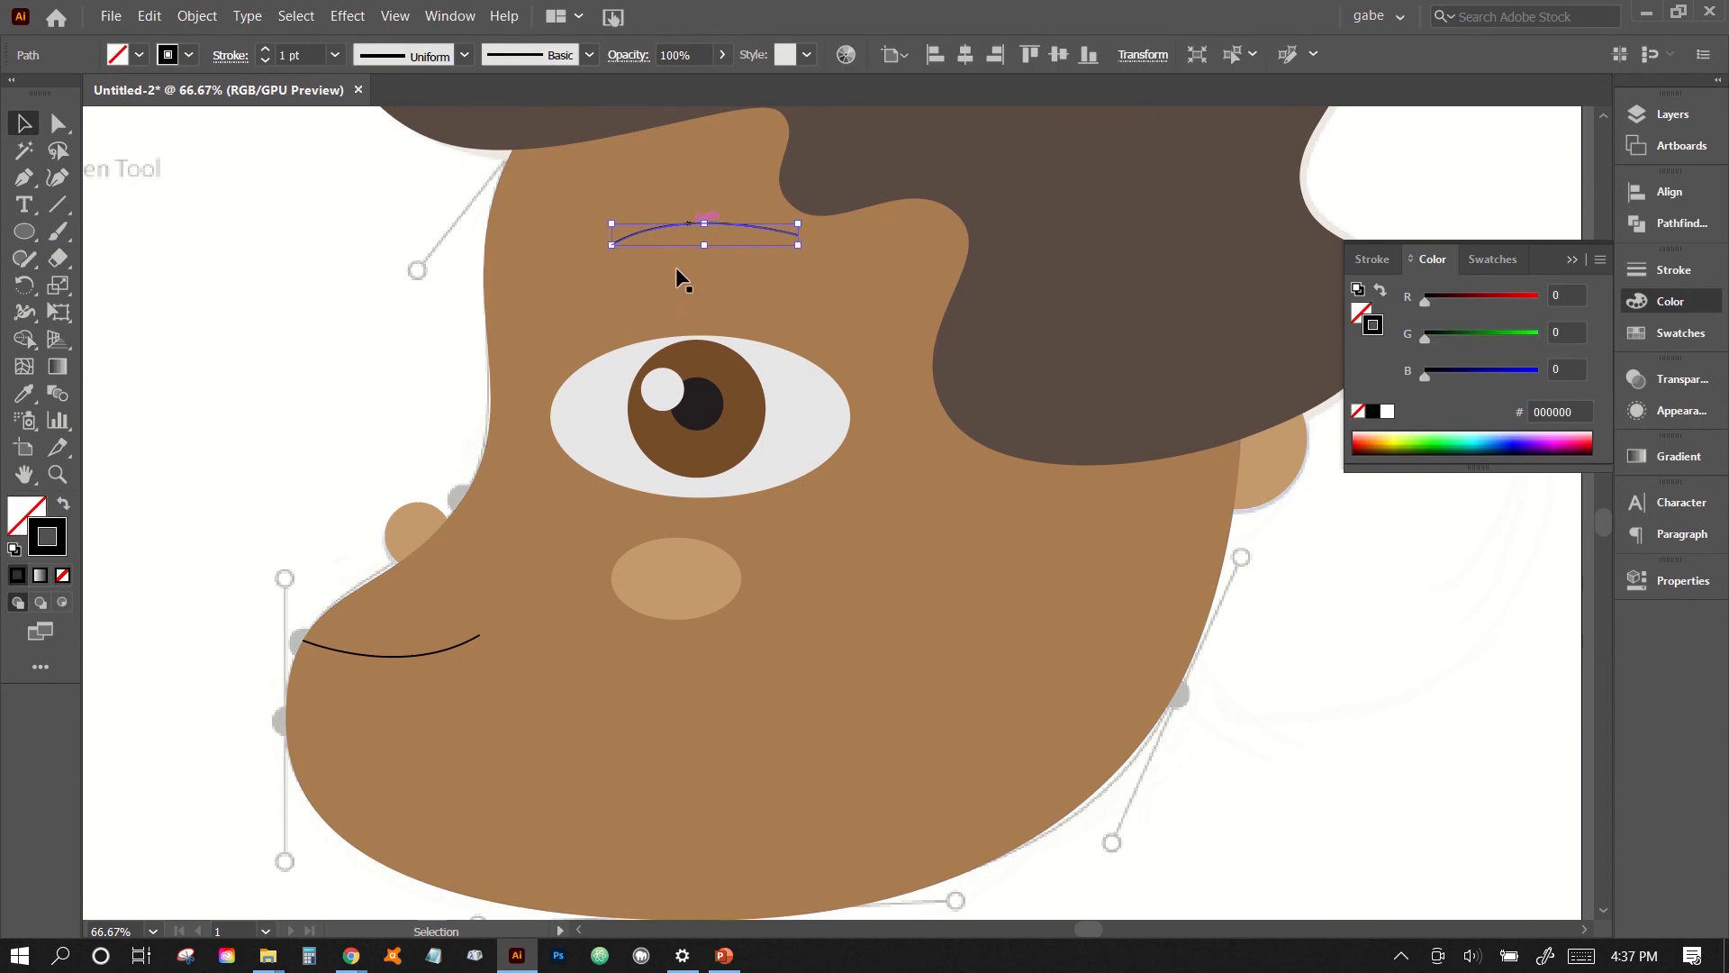
pyautogui.keyDown('shift'); pyautogui.click(431, 660); pyautogui.keyUp('shift')
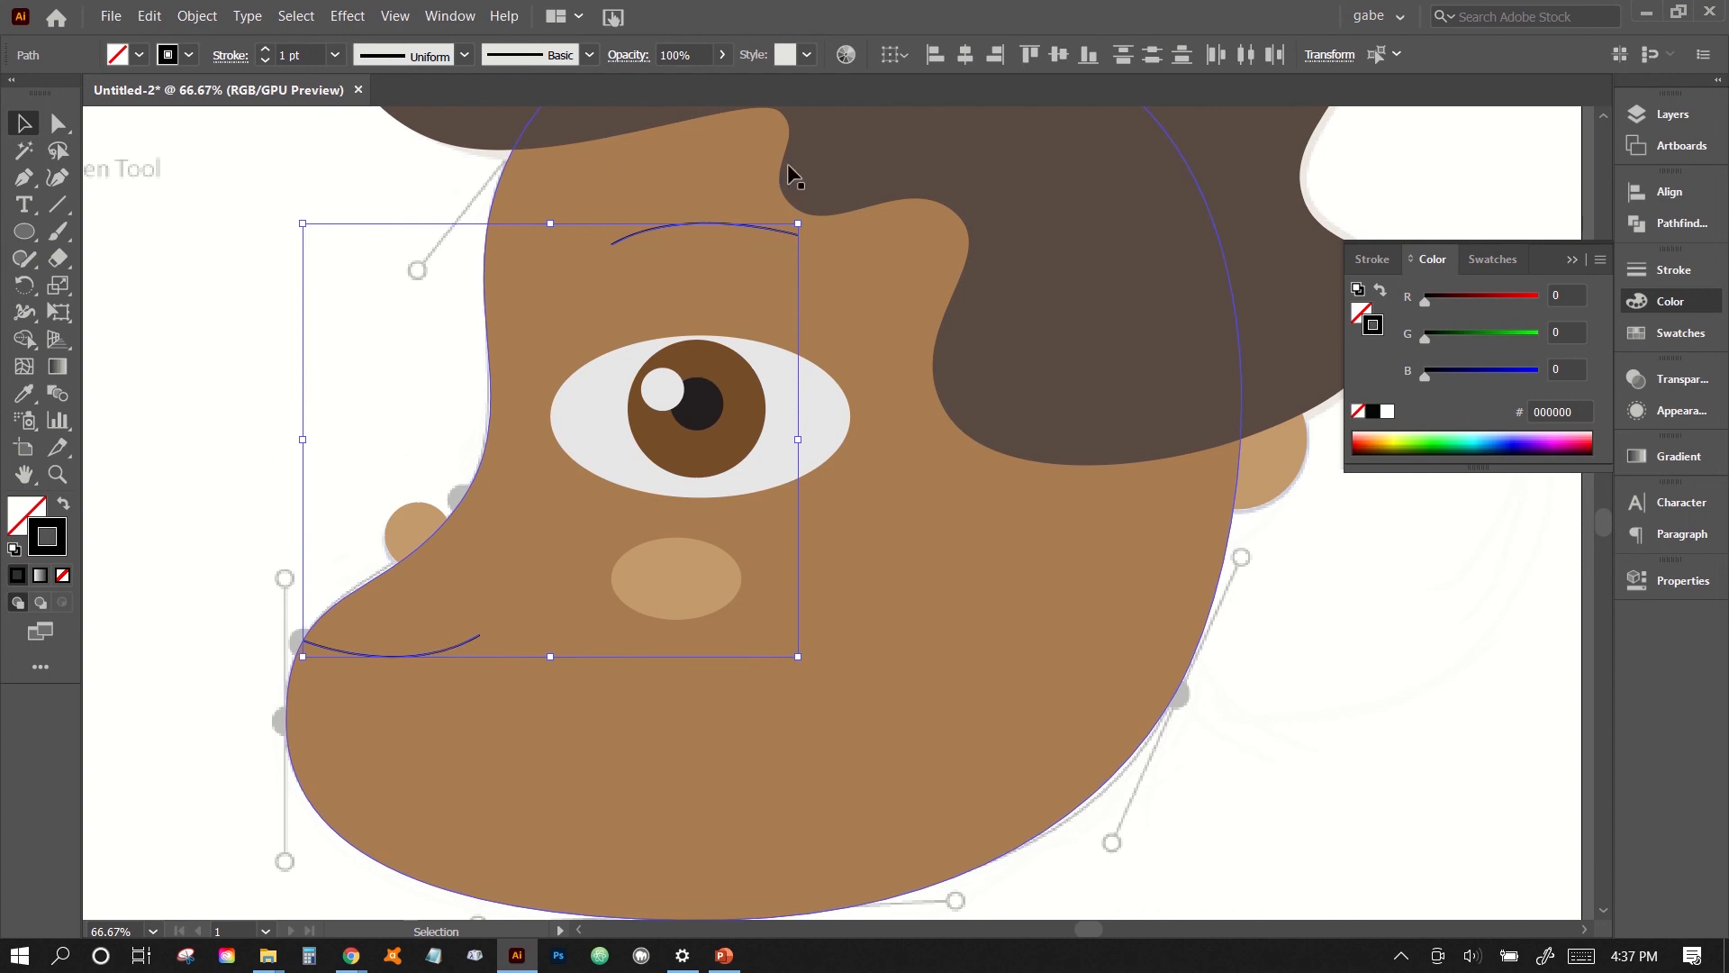
pyautogui.click(1676, 269)
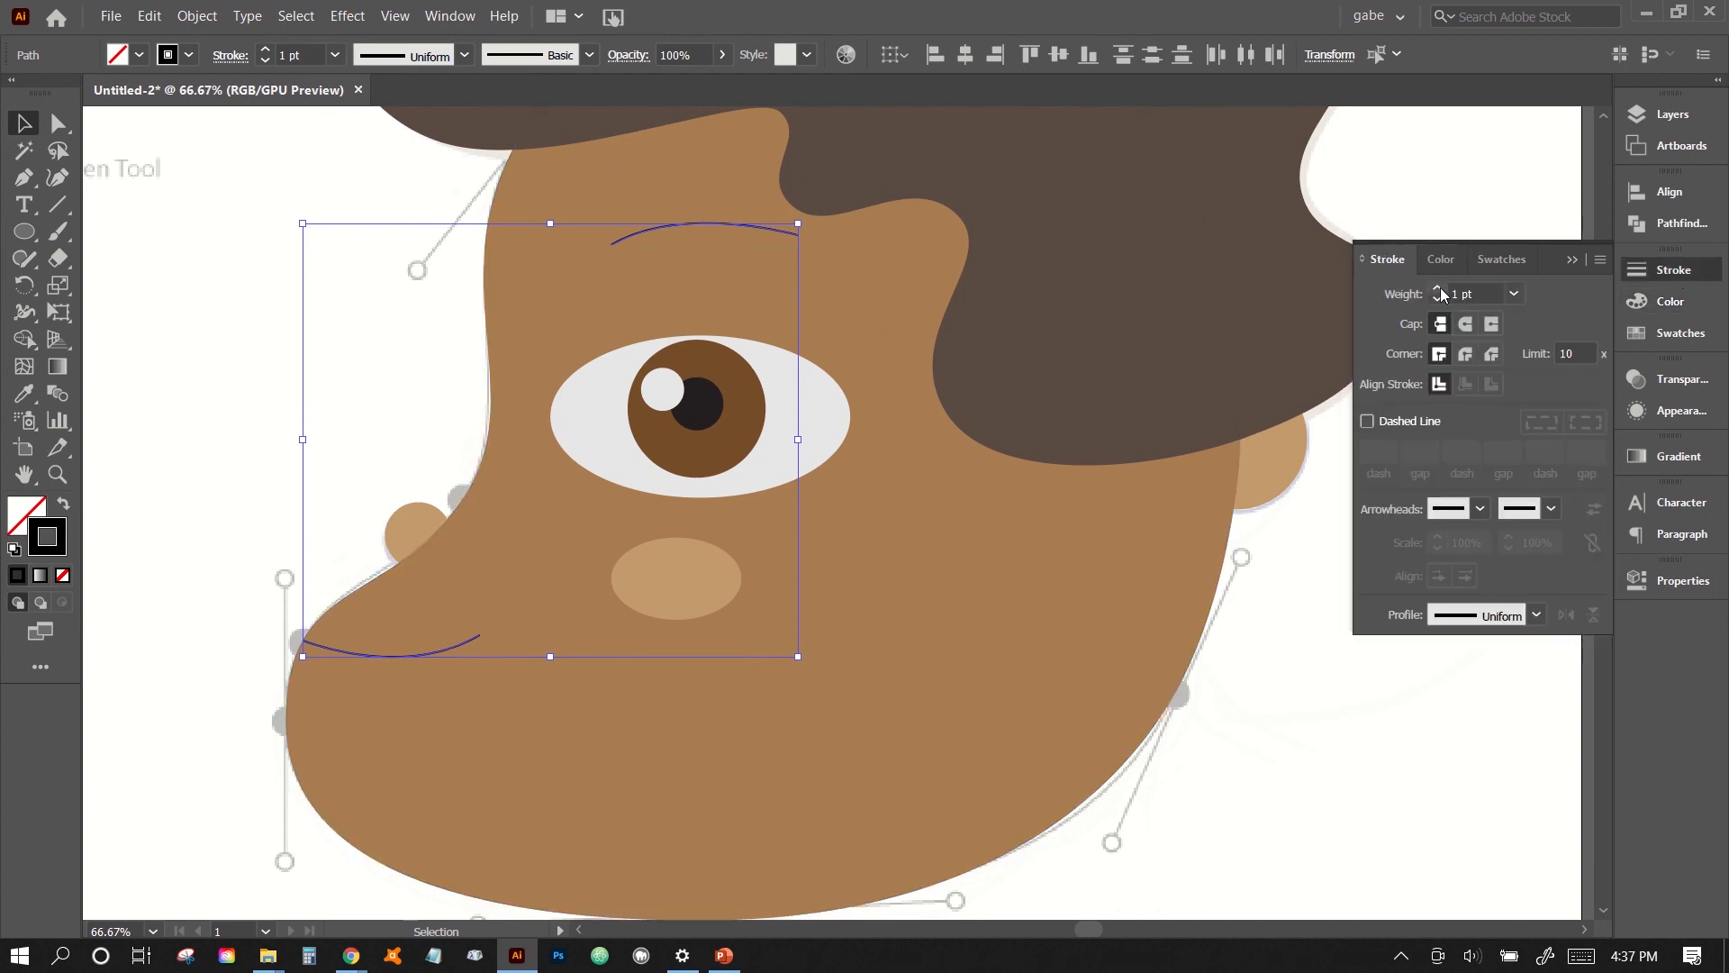
pyautogui.click(1439, 289)
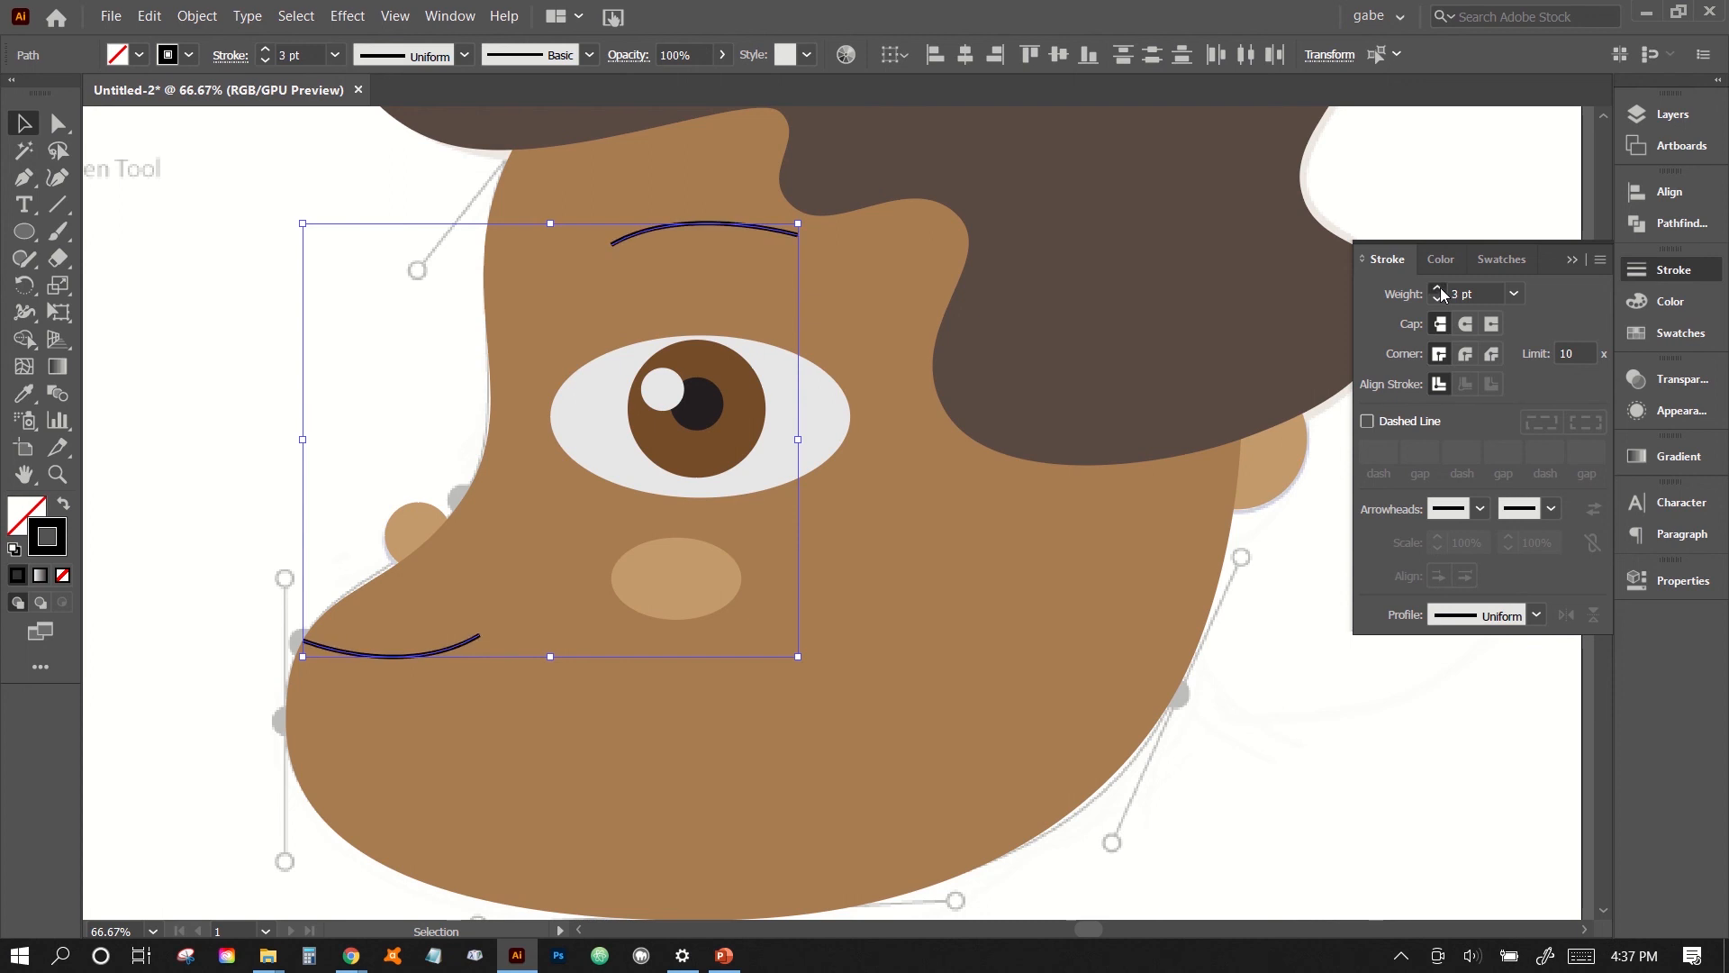
pyautogui.click(1438, 288)
pyautogui.click(1439, 288)
pyautogui.click(1439, 289)
pyautogui.click(1438, 288)
pyautogui.click(1438, 288)
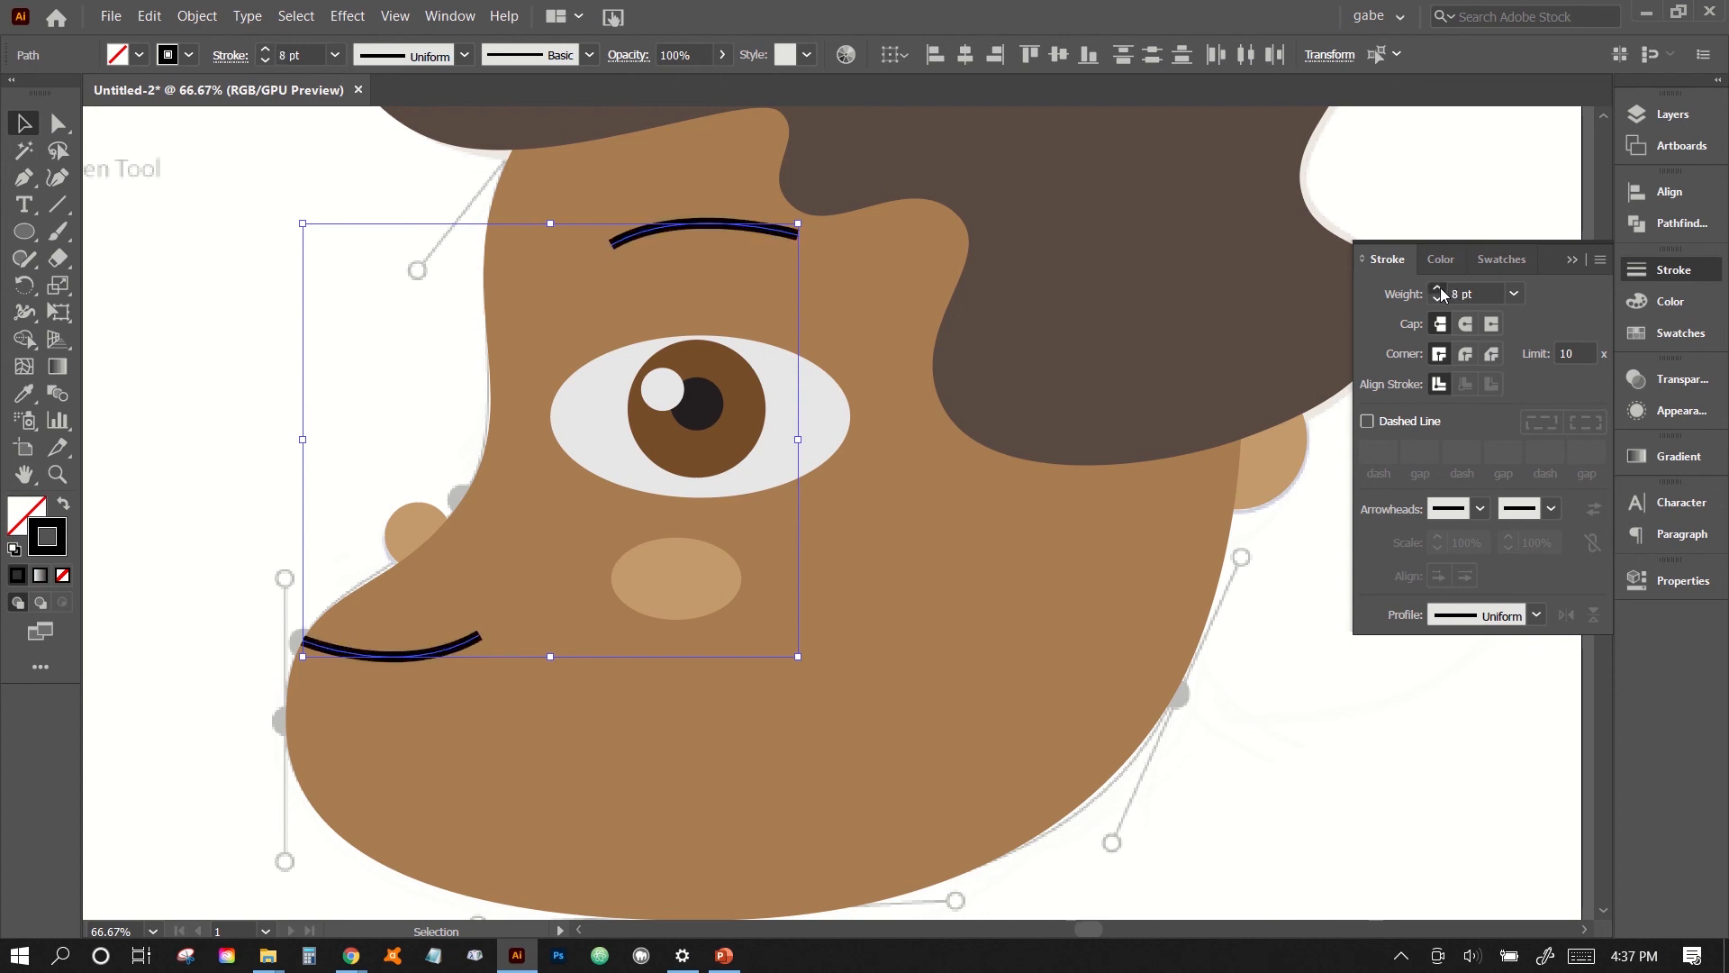
pyautogui.click(1438, 288)
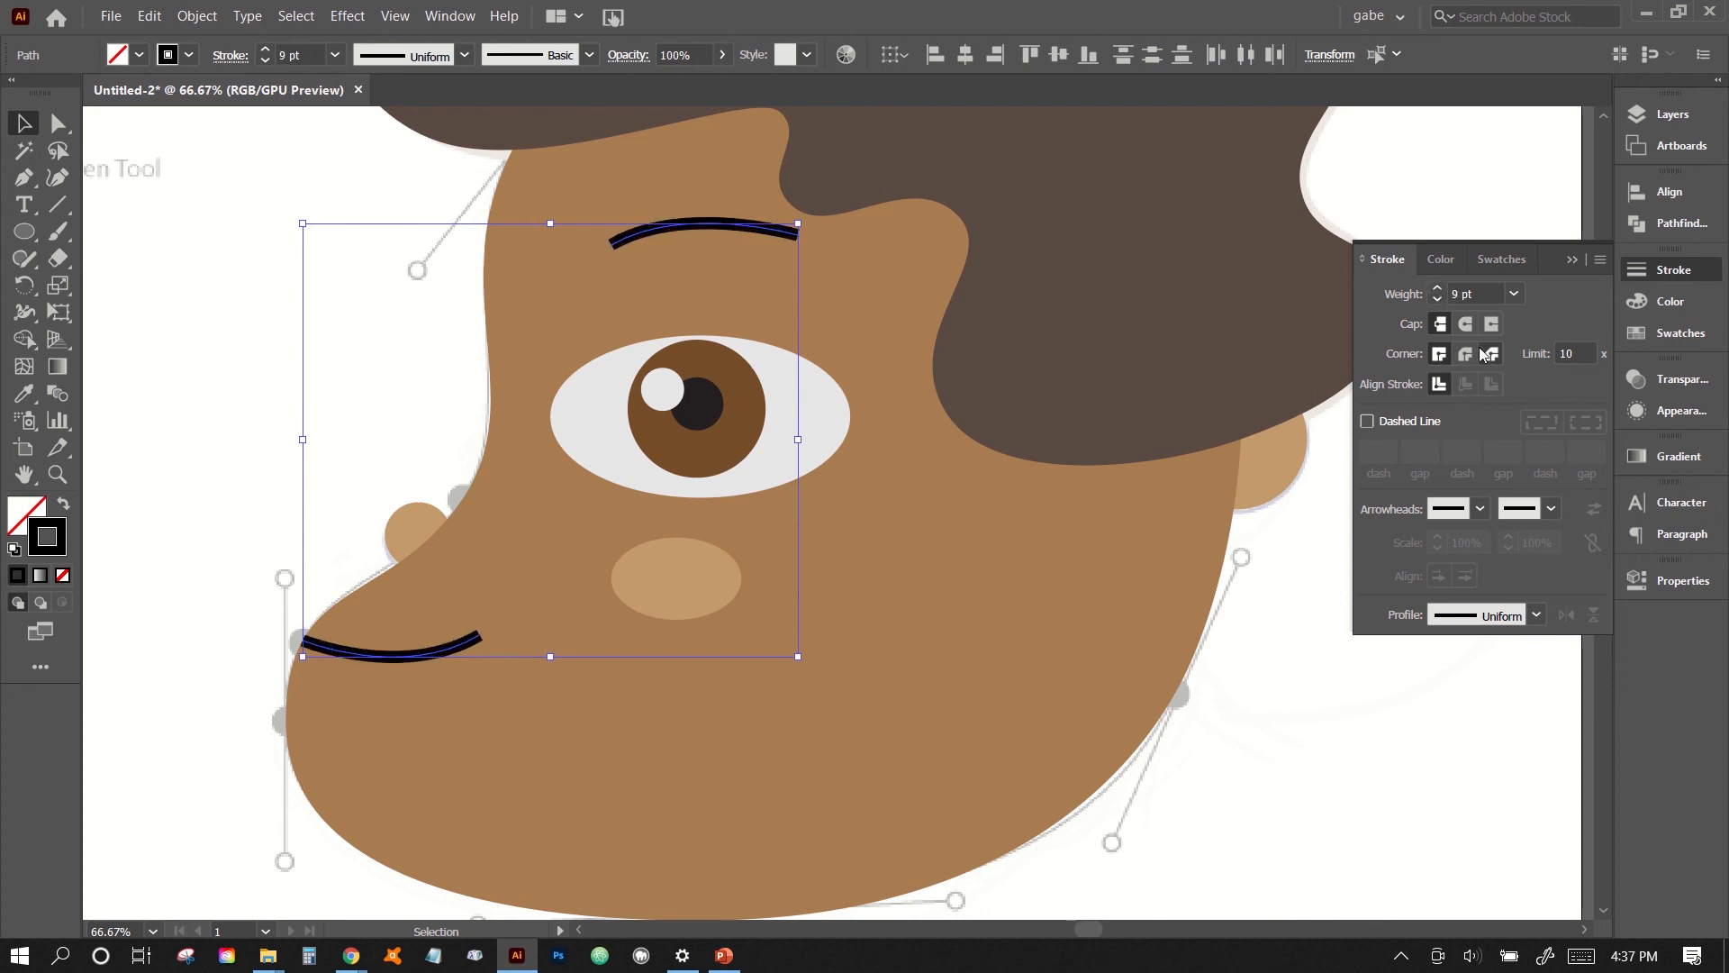
# - Give the eyebrow and mouth lines round caps, and widen the eyebrow stroke near its front end to about 18.5 pt with the Width tool
pyautogui.click(1467, 326)
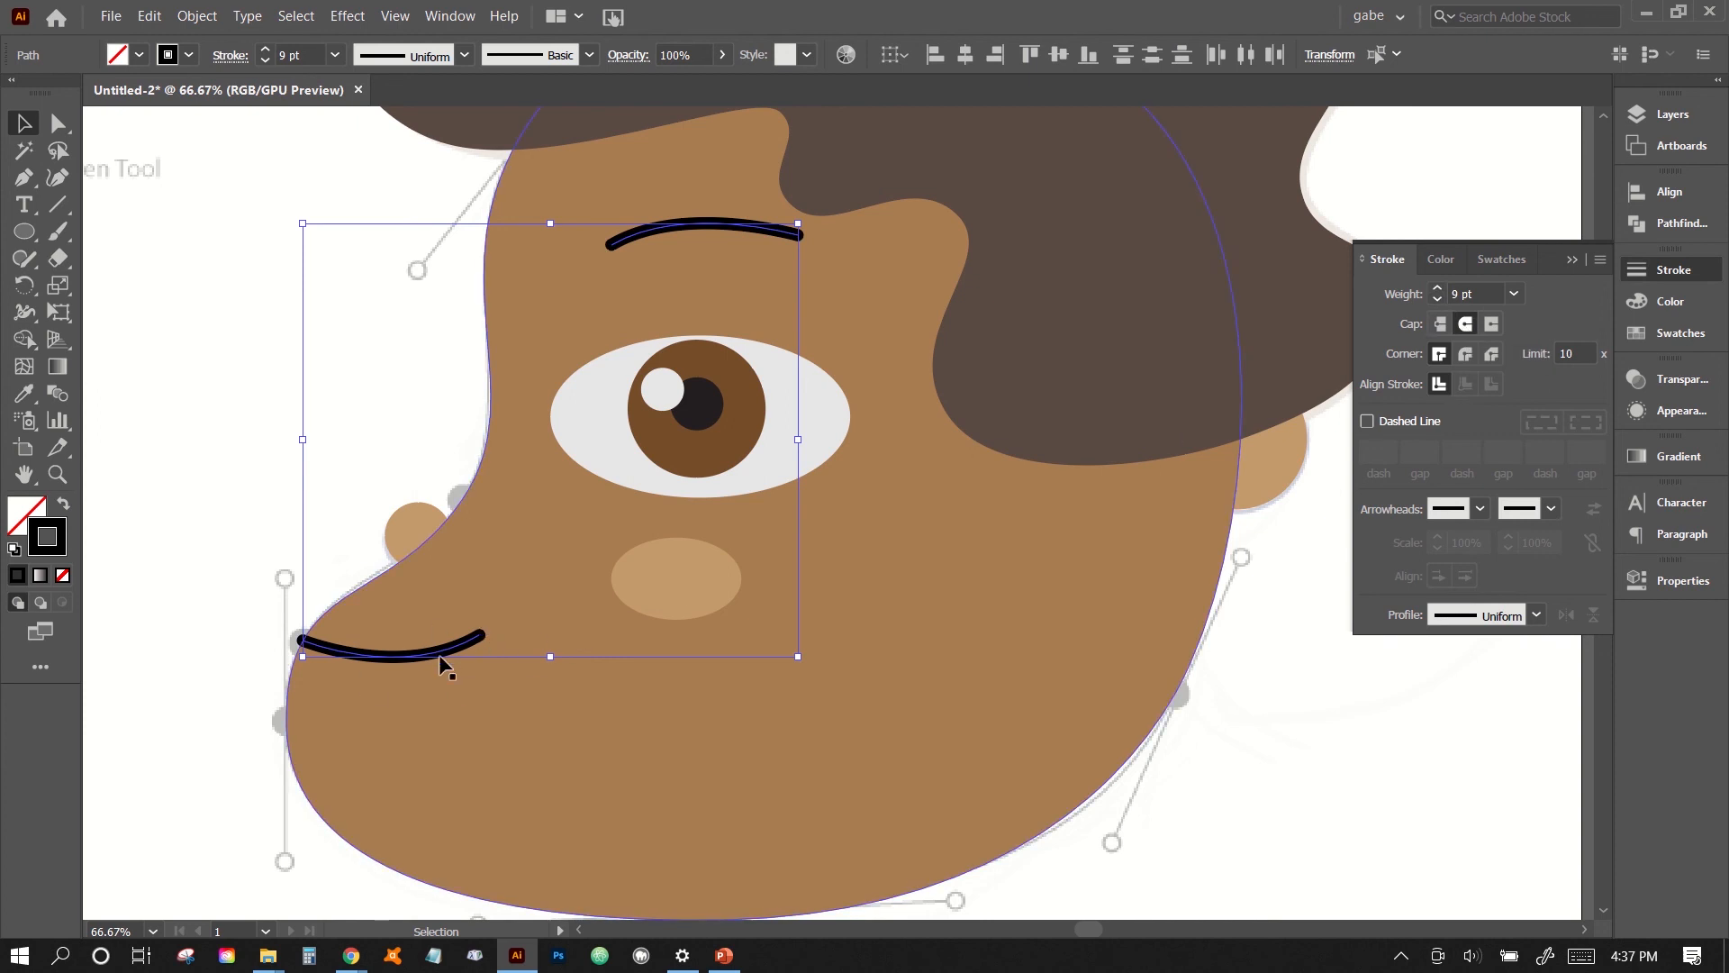
pyautogui.click(283, 463)
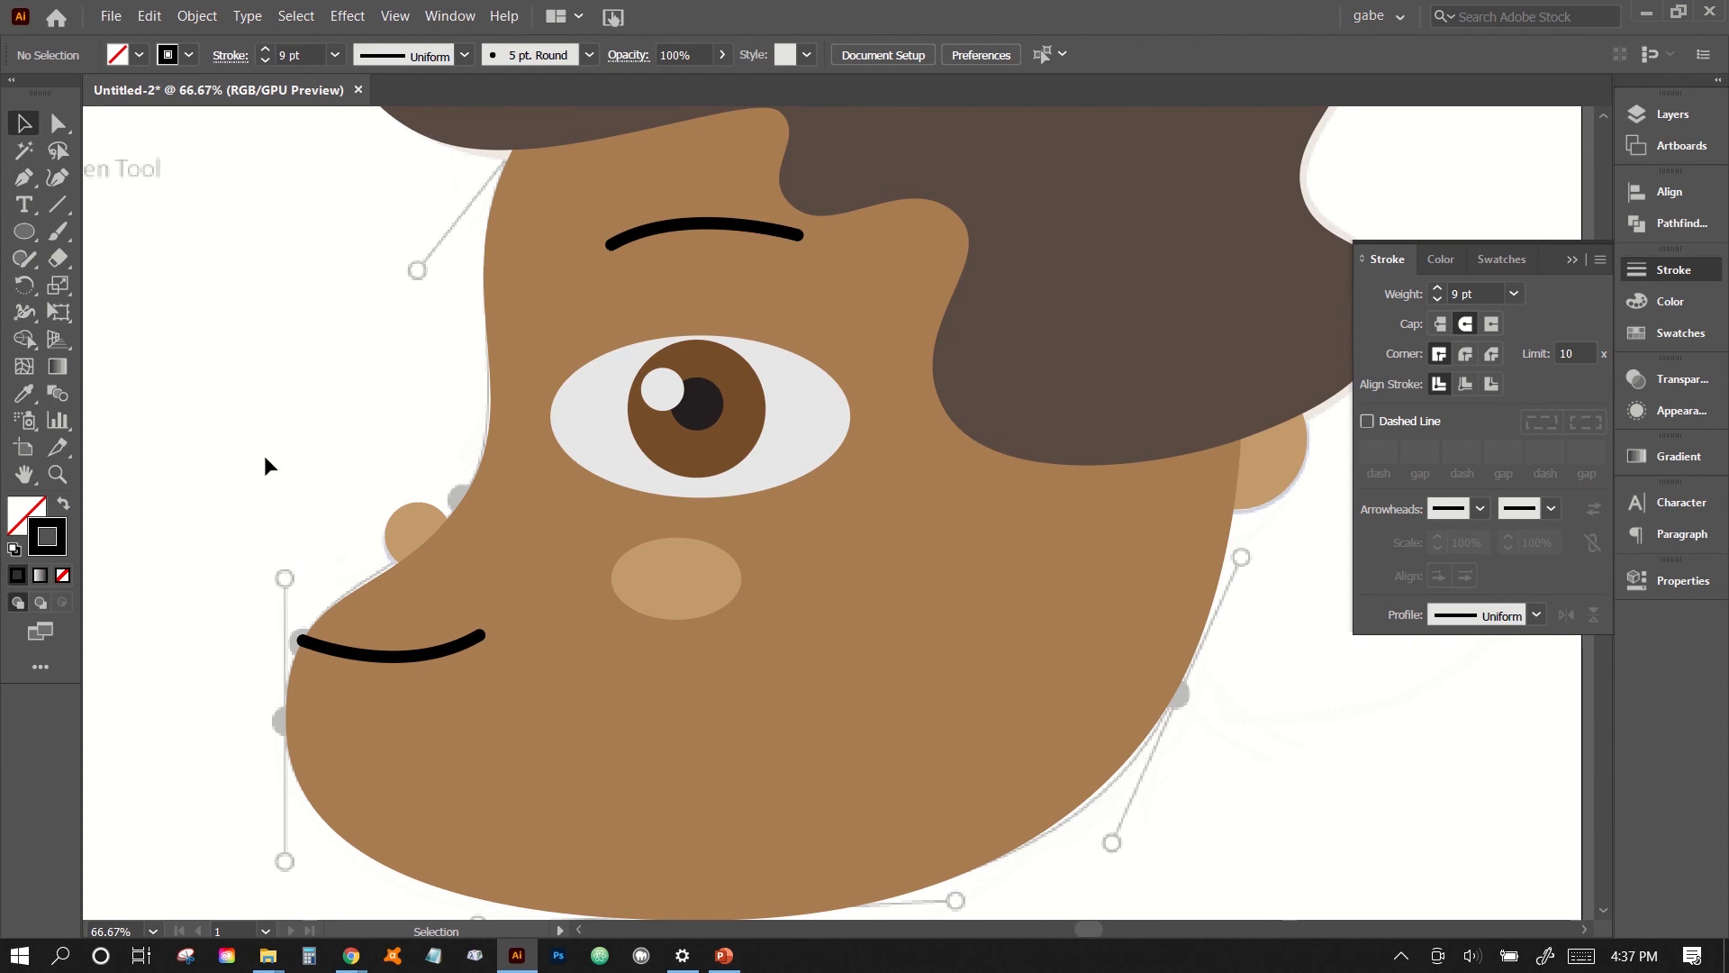
pyautogui.click(695, 230)
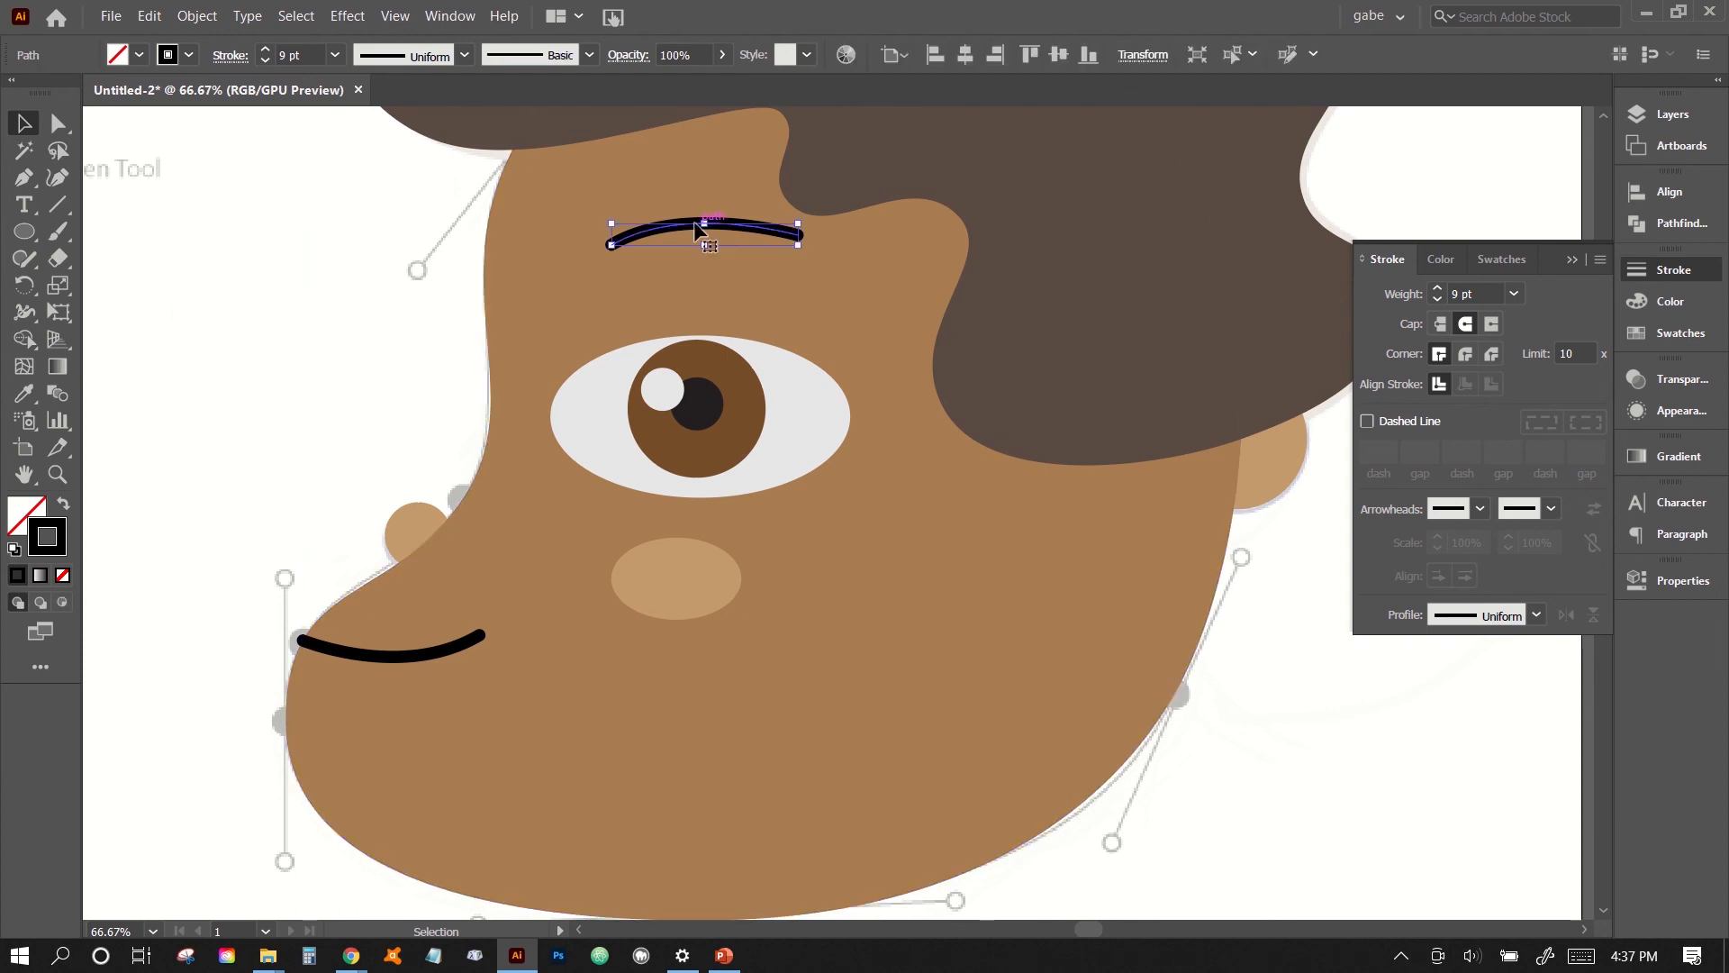
pyautogui.click(20, 315)
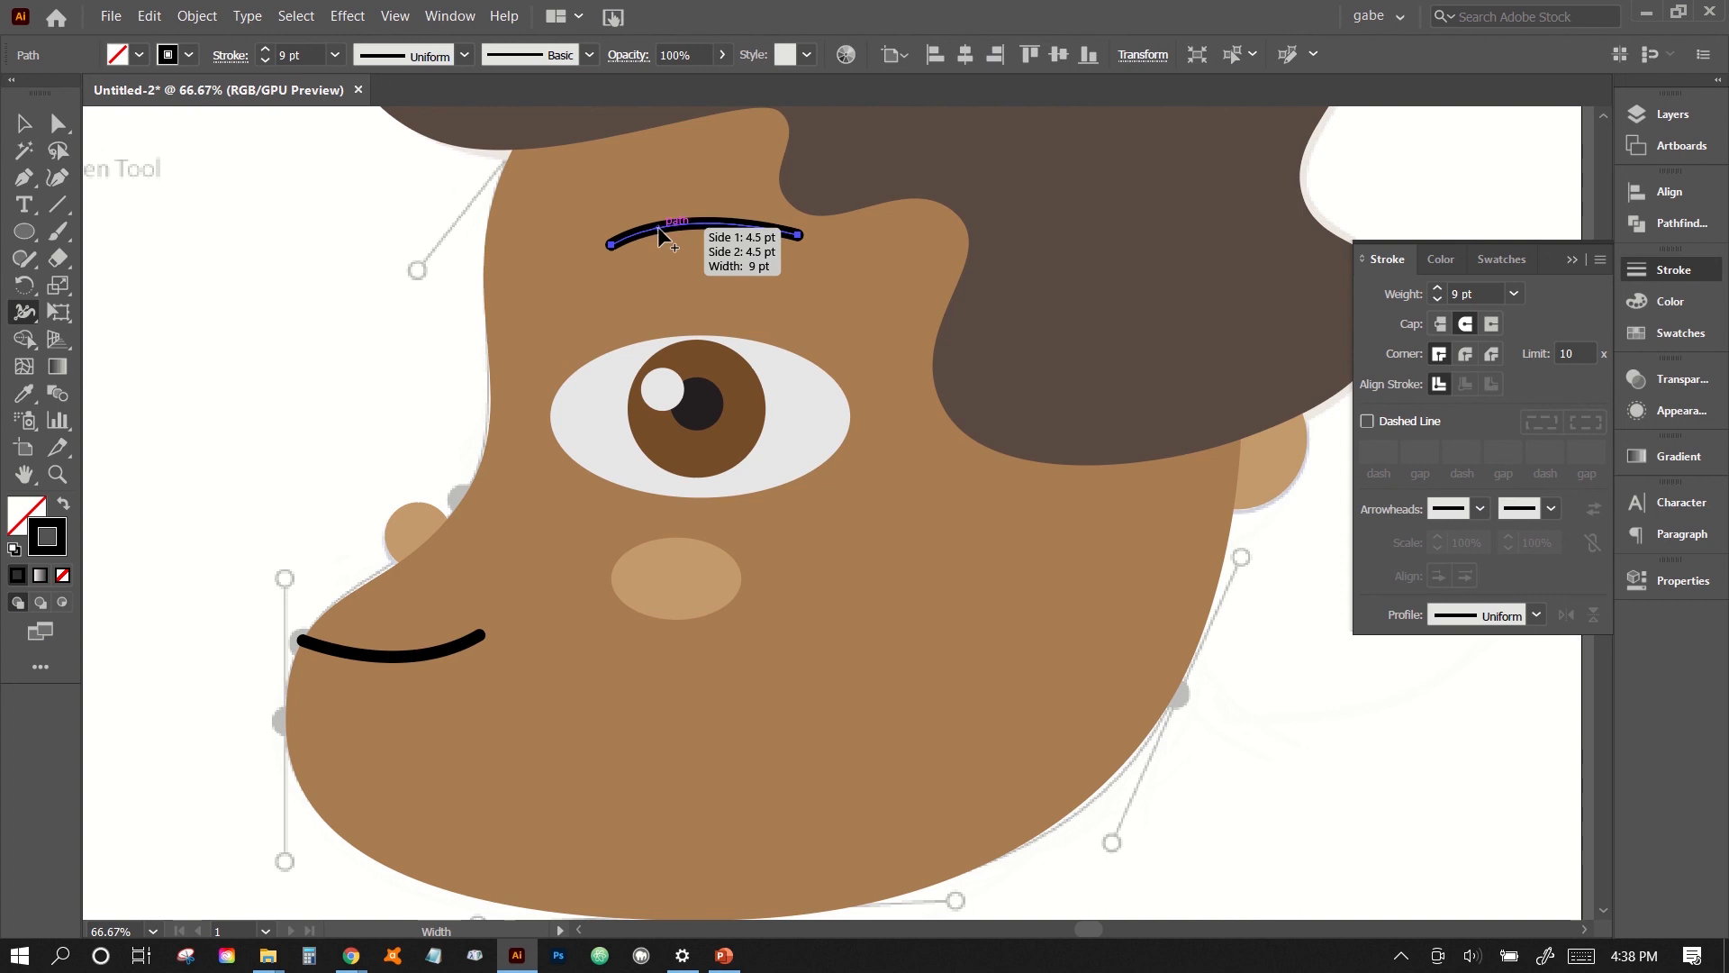
pyautogui.moveTo(657, 225); pyautogui.dragTo(658, 218)
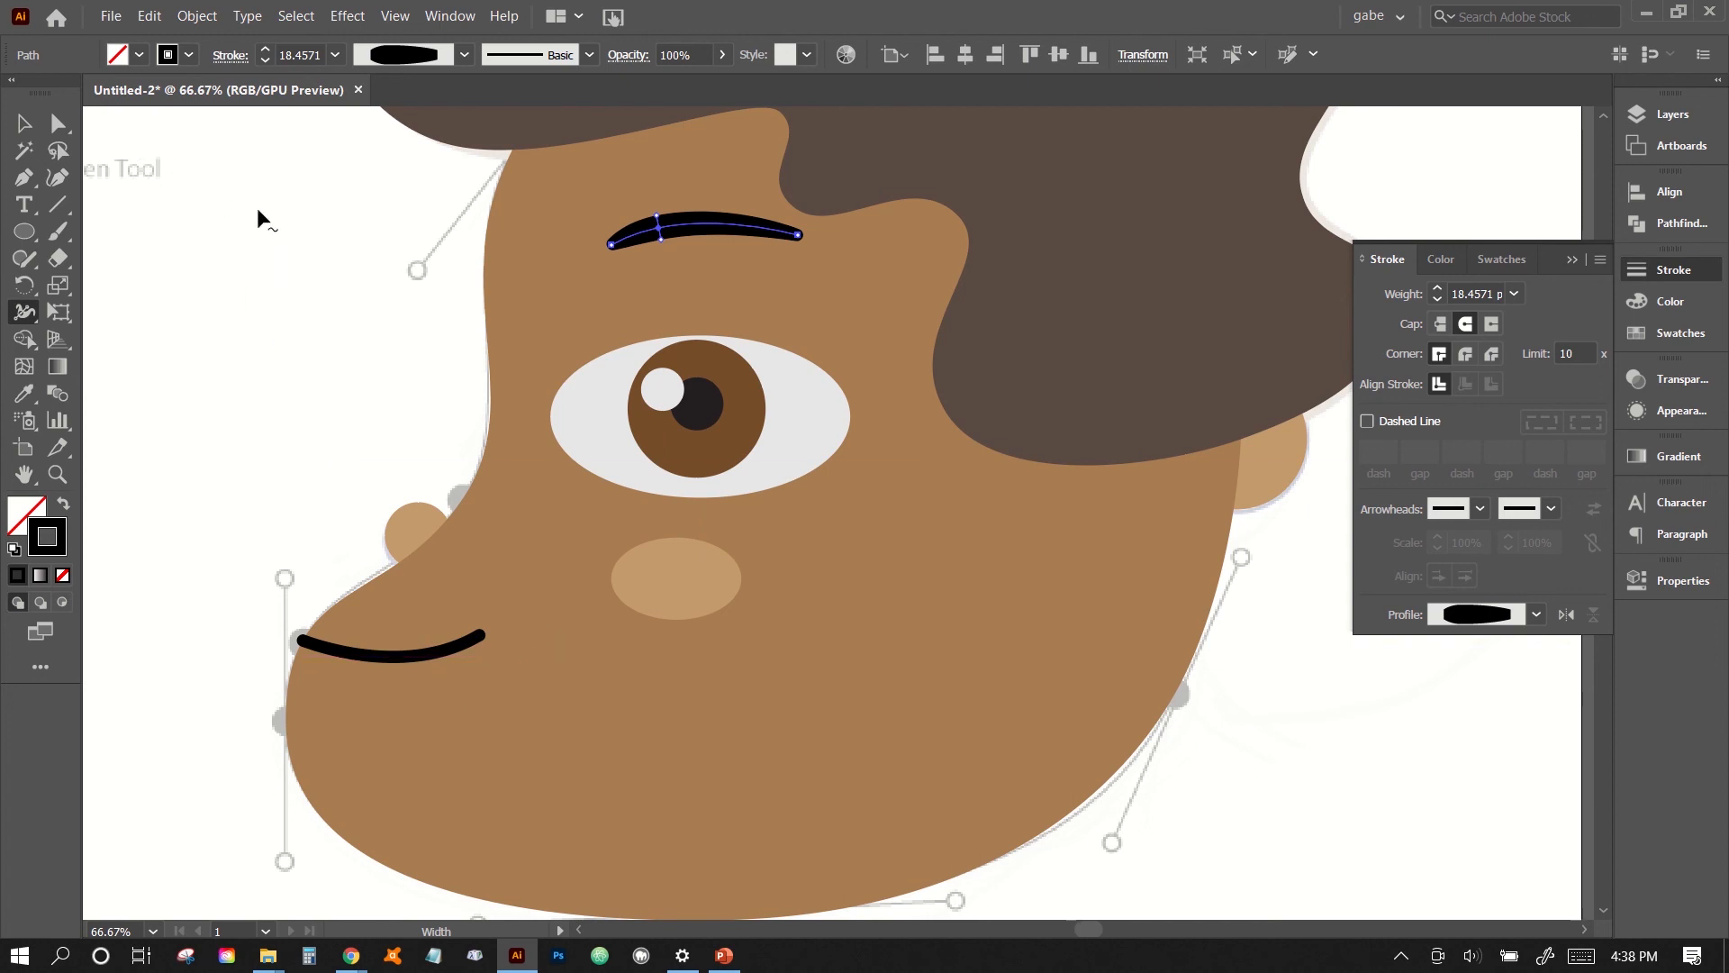
pyautogui.click(25, 124)
pyautogui.click(260, 345)
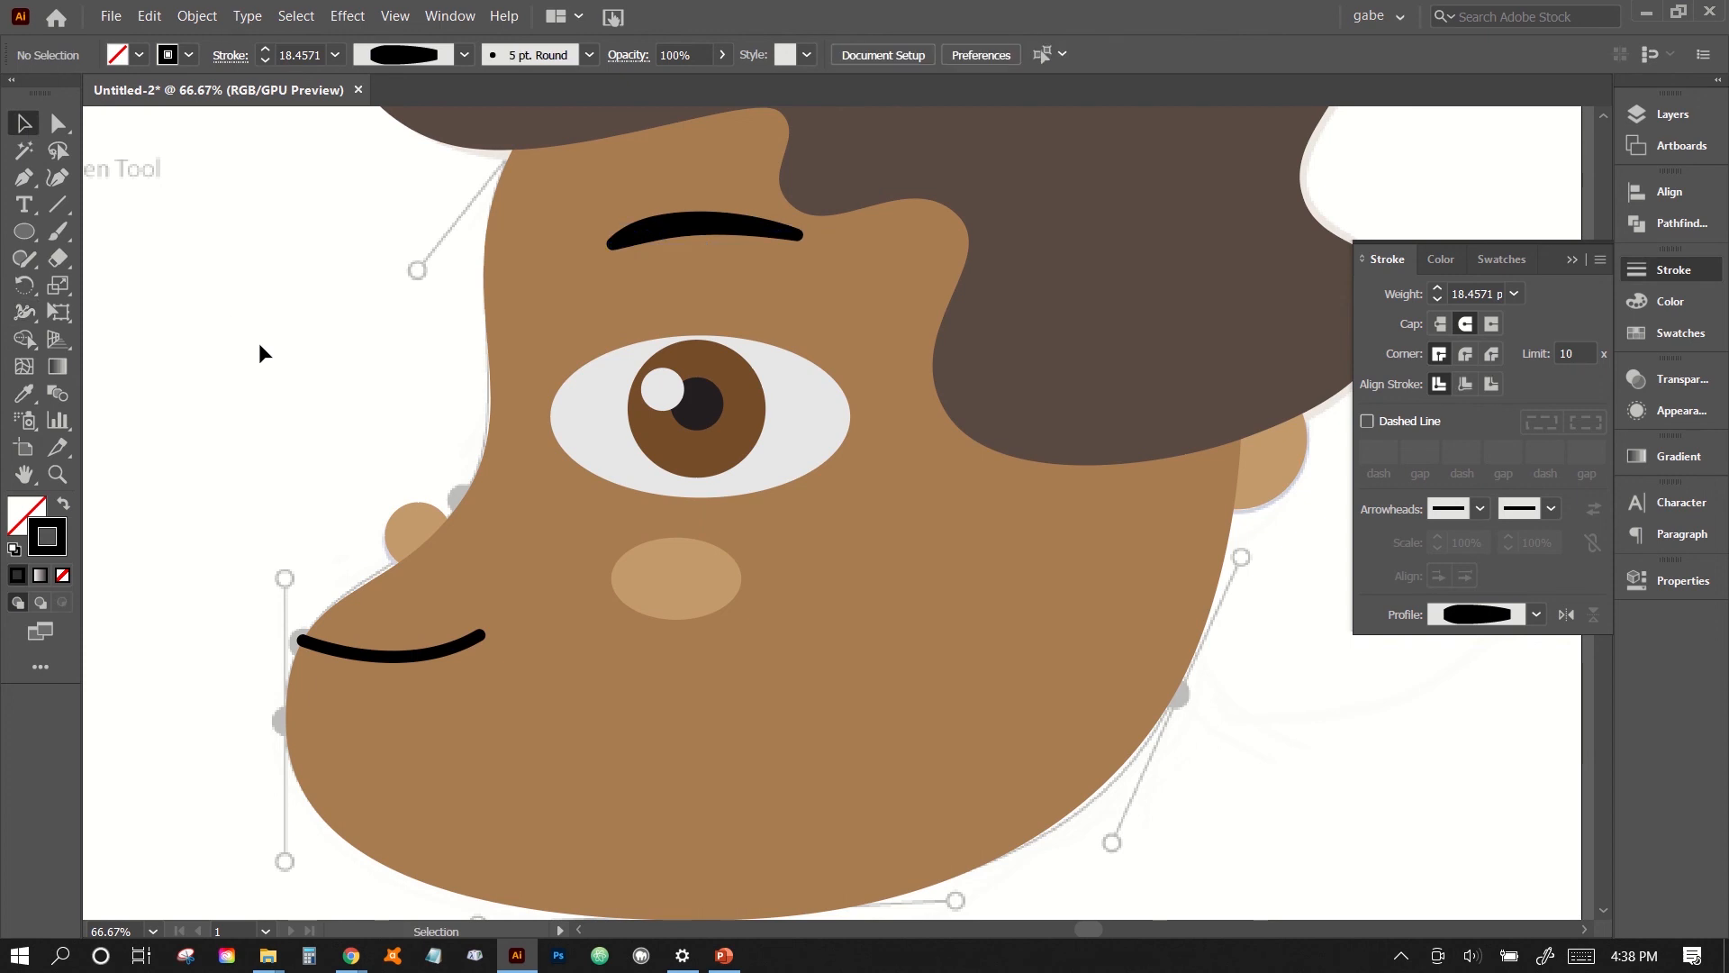
# - Hide the reference-2 layer so only the linework-2 artwork is shown
pyautogui.hotkey('ctrl', '-')
pyautogui.hotkey('ctrl', '-')
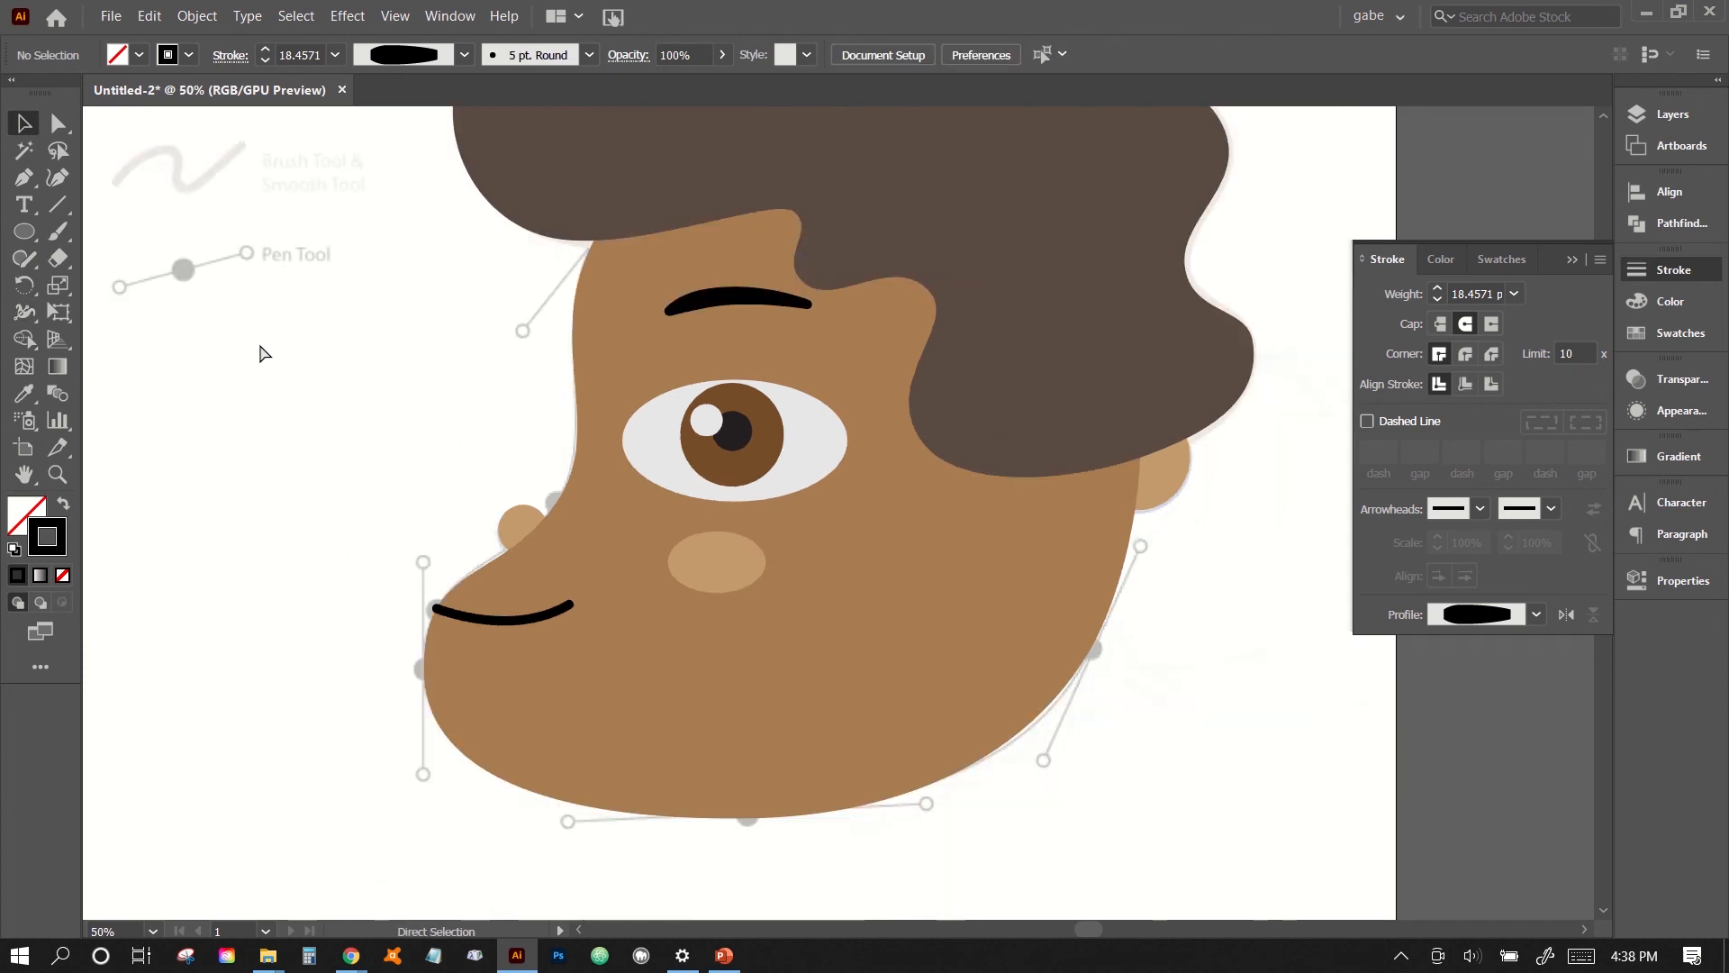
pyautogui.hotkey('ctrl', '+')
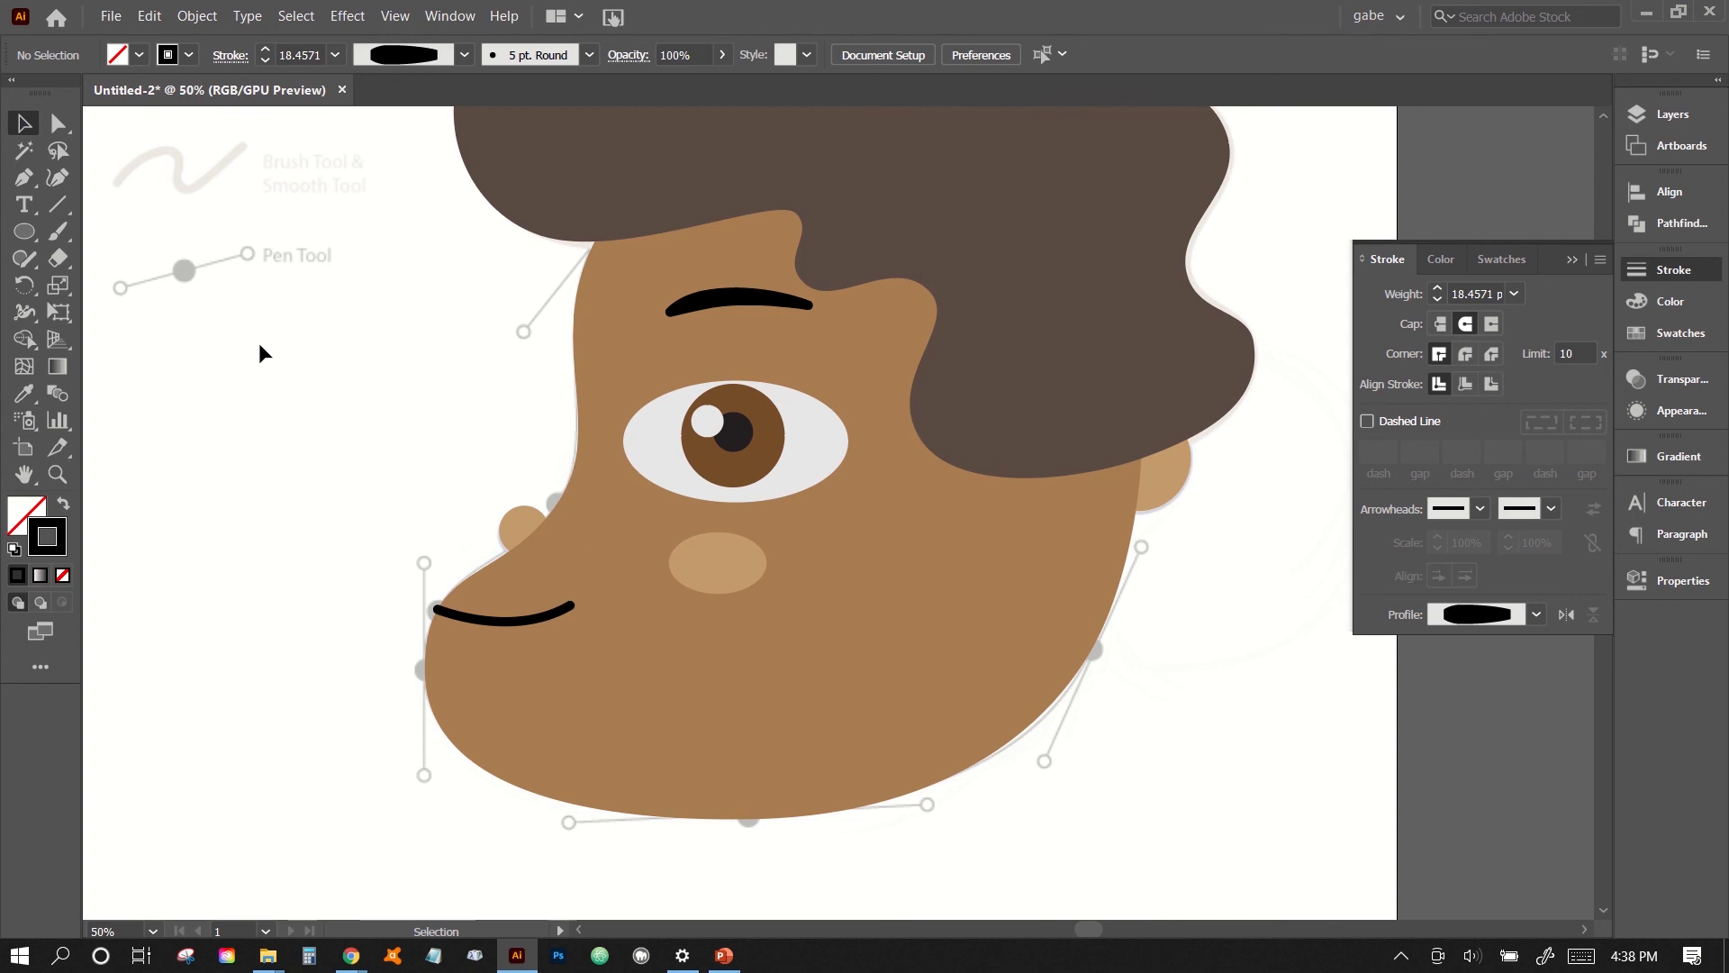
pyautogui.hotkey('ctrl', '-')
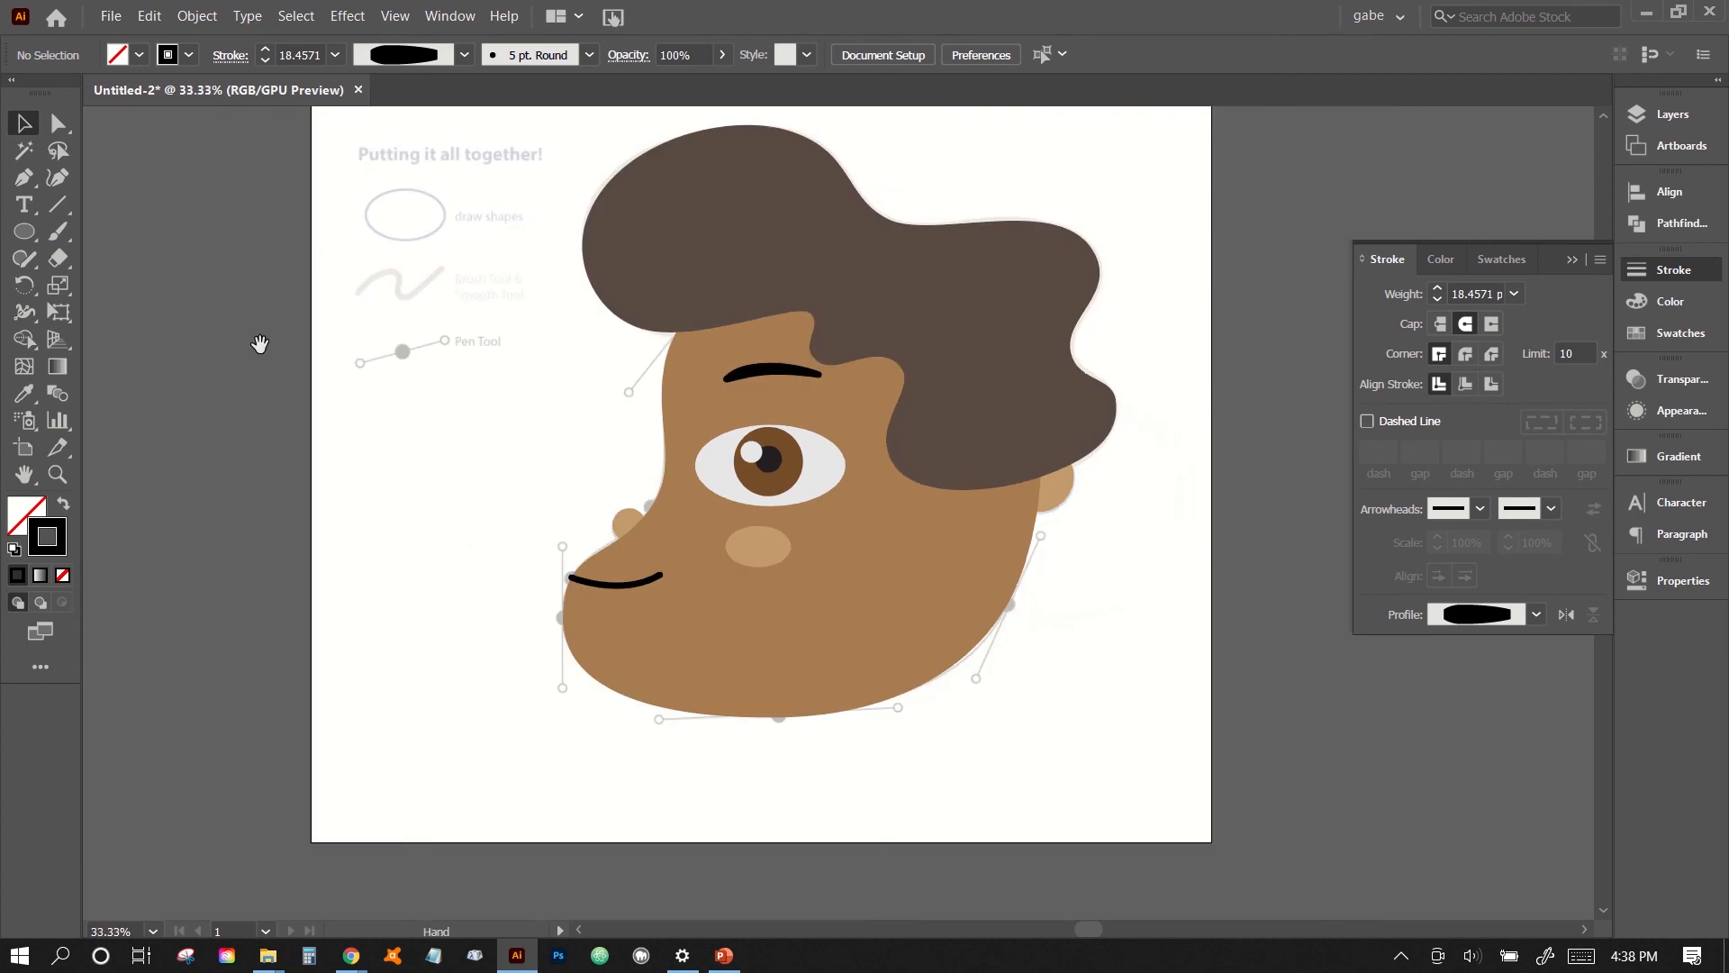
pyautogui.moveTo(665, 680); pyautogui.dragTo(526, 714)
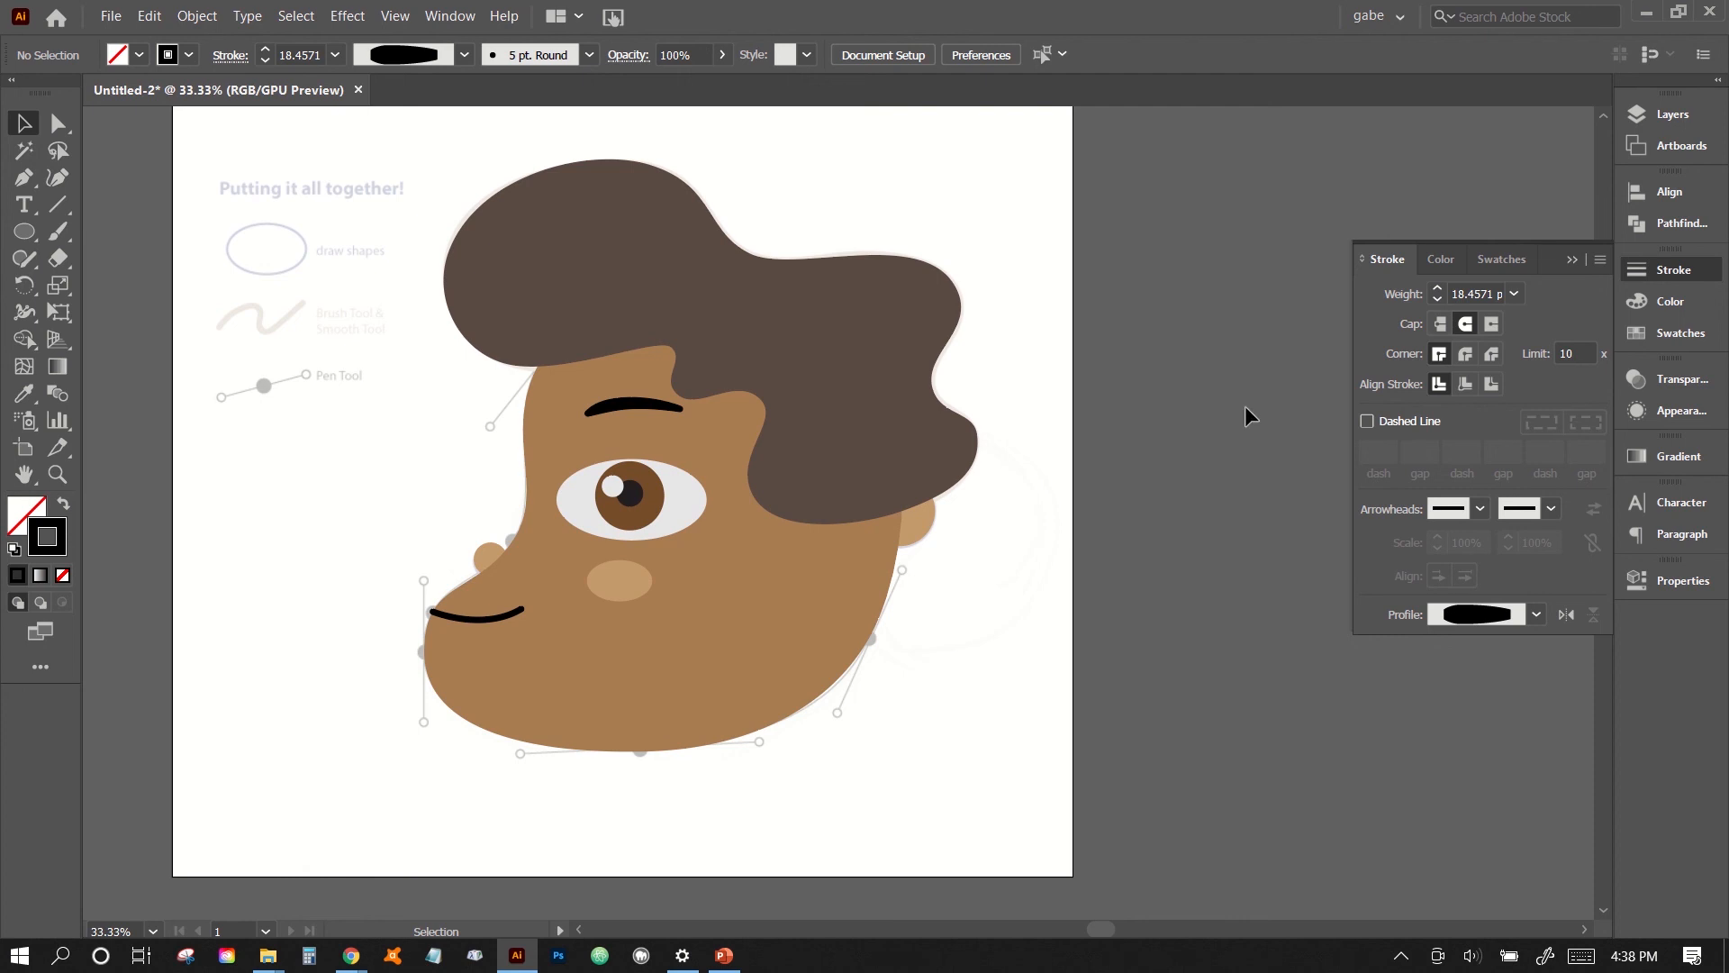
pyautogui.click(1651, 126)
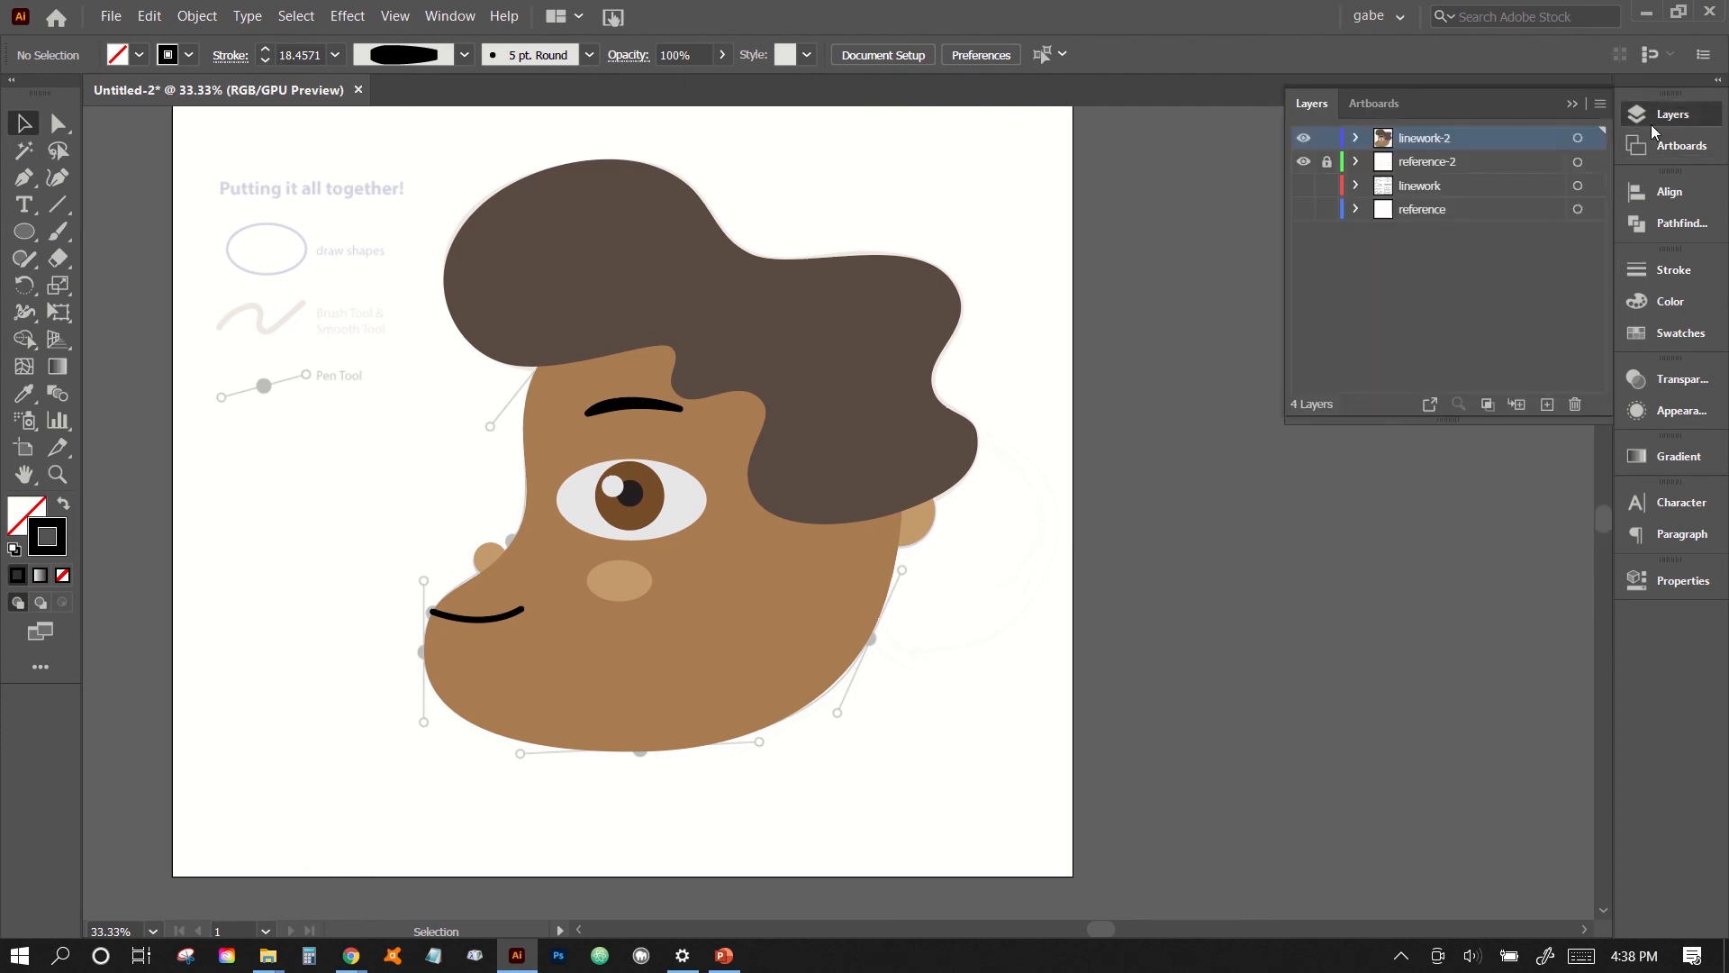
pyautogui.click(1302, 162)
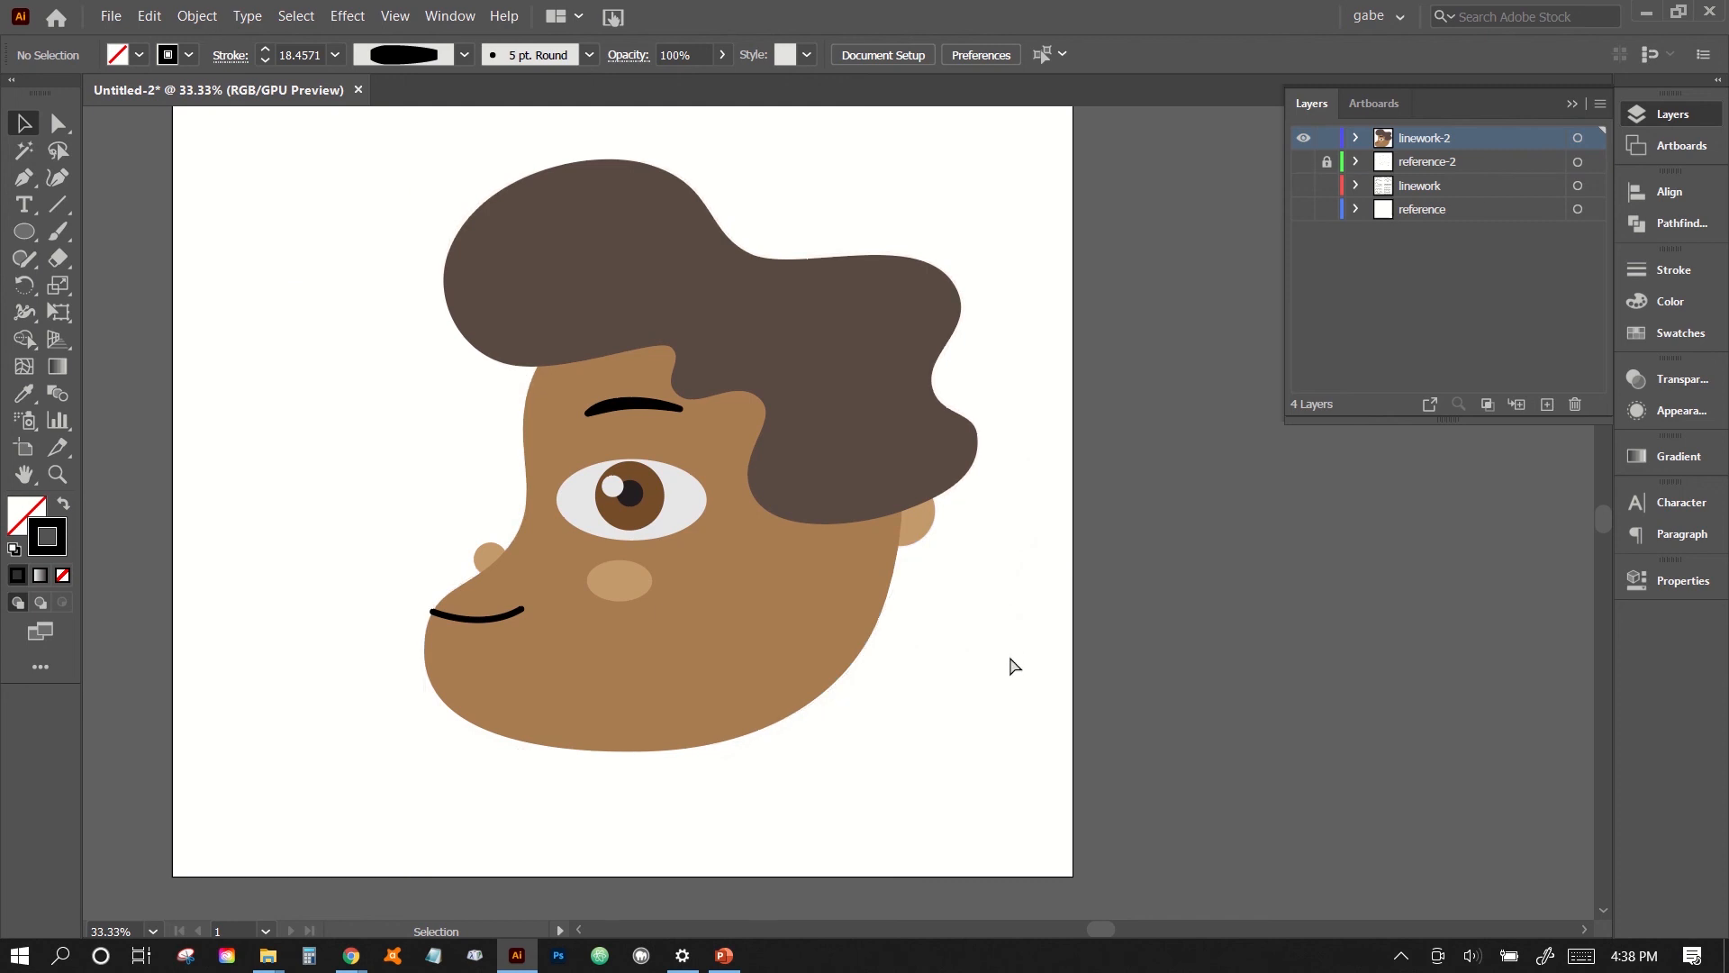
# - Try scaling the grouped eye down from its lower-right corner
pyautogui.hotkey('ctrl', '+')
pyautogui.moveTo(834, 438); pyautogui.dragTo(875, 420)
pyautogui.click(974, 691)
pyautogui.scroll(2, 976, 704)
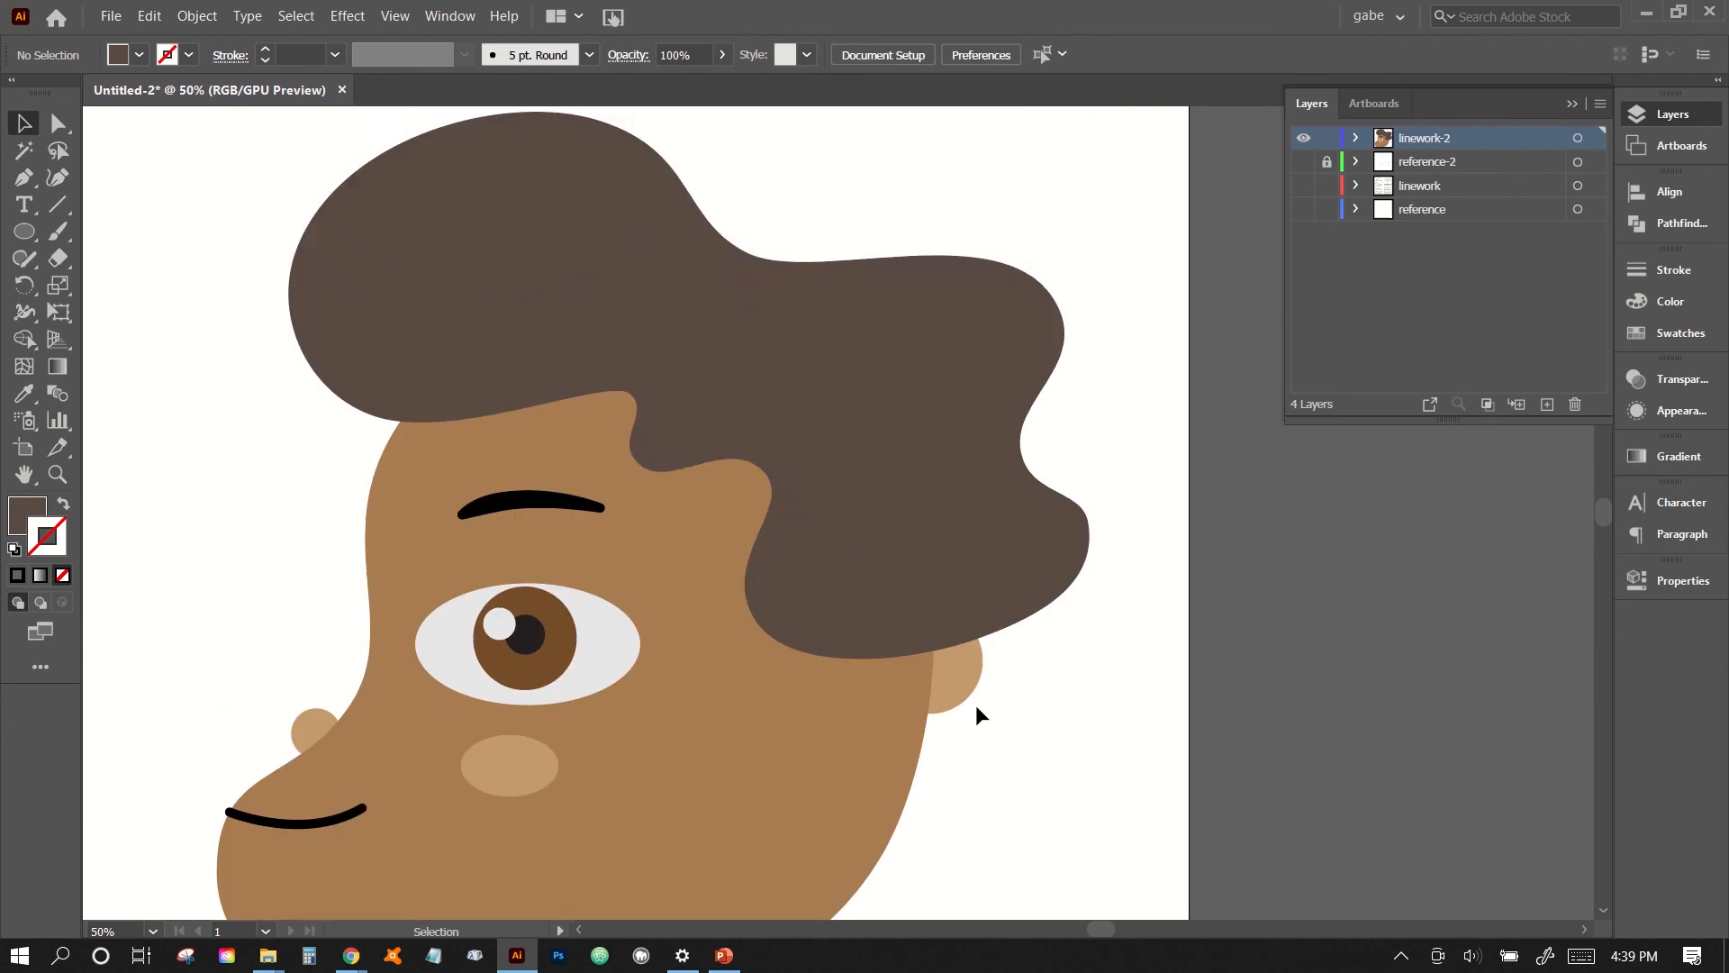
pyautogui.scroll(-5, 975, 704)
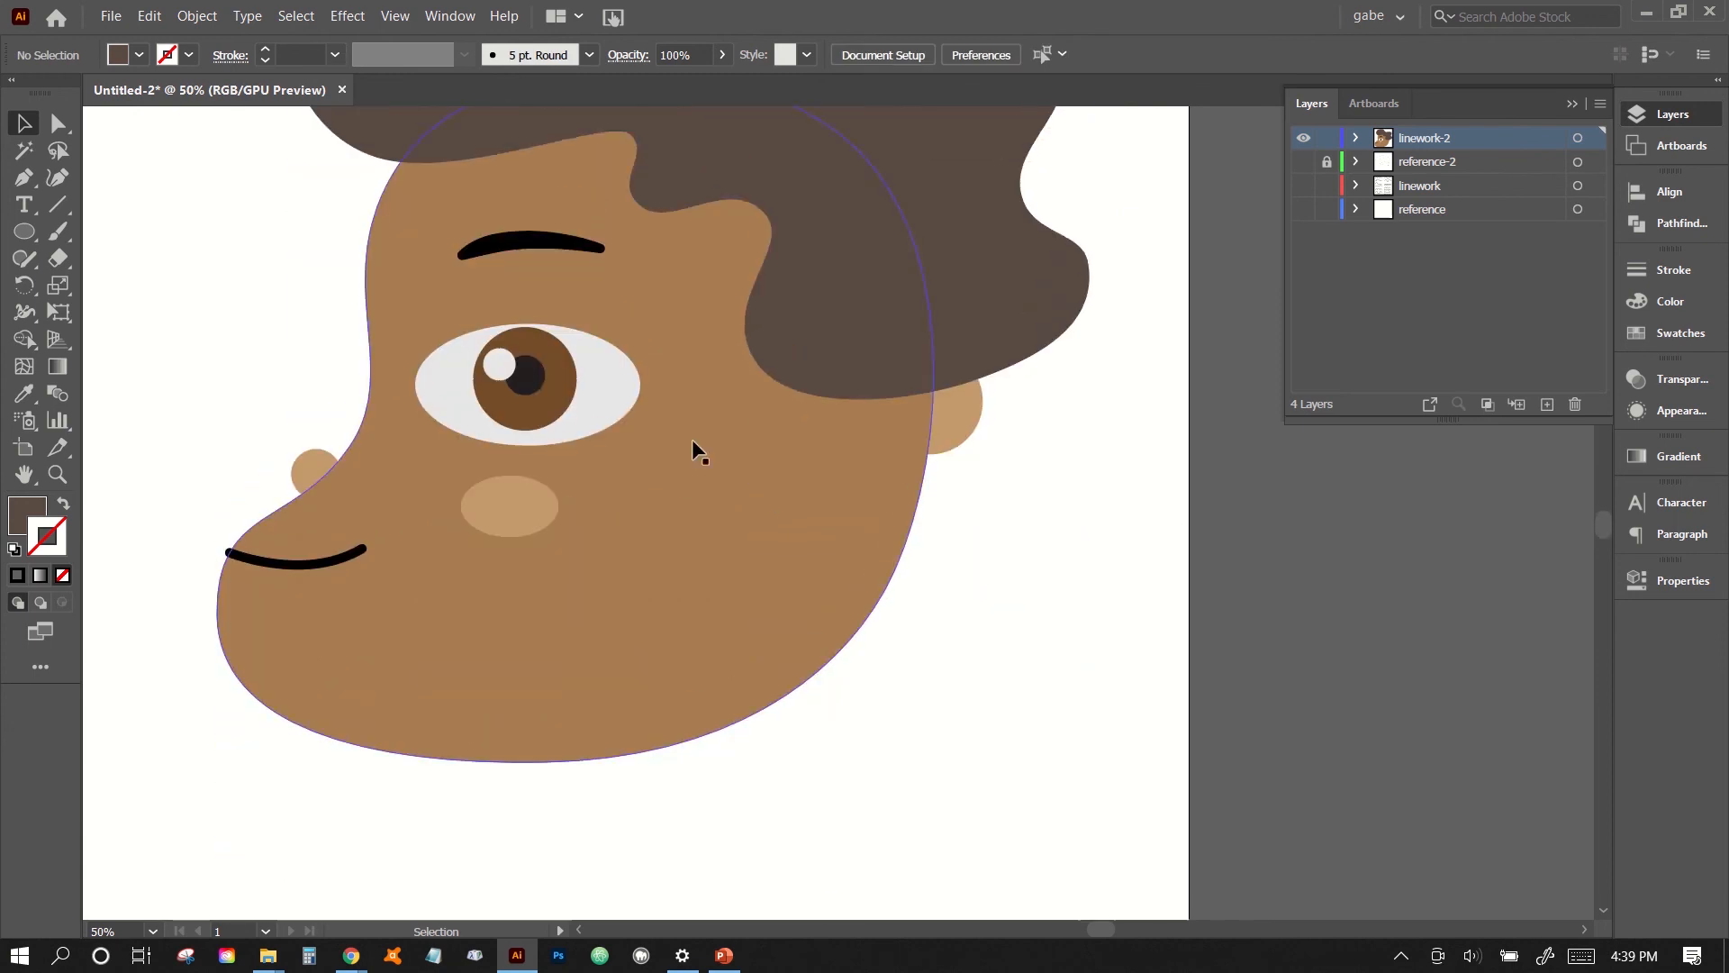
pyautogui.click(583, 420)
pyautogui.moveTo(643, 446); pyautogui.dragTo(602, 425)
pyautogui.click(995, 590)
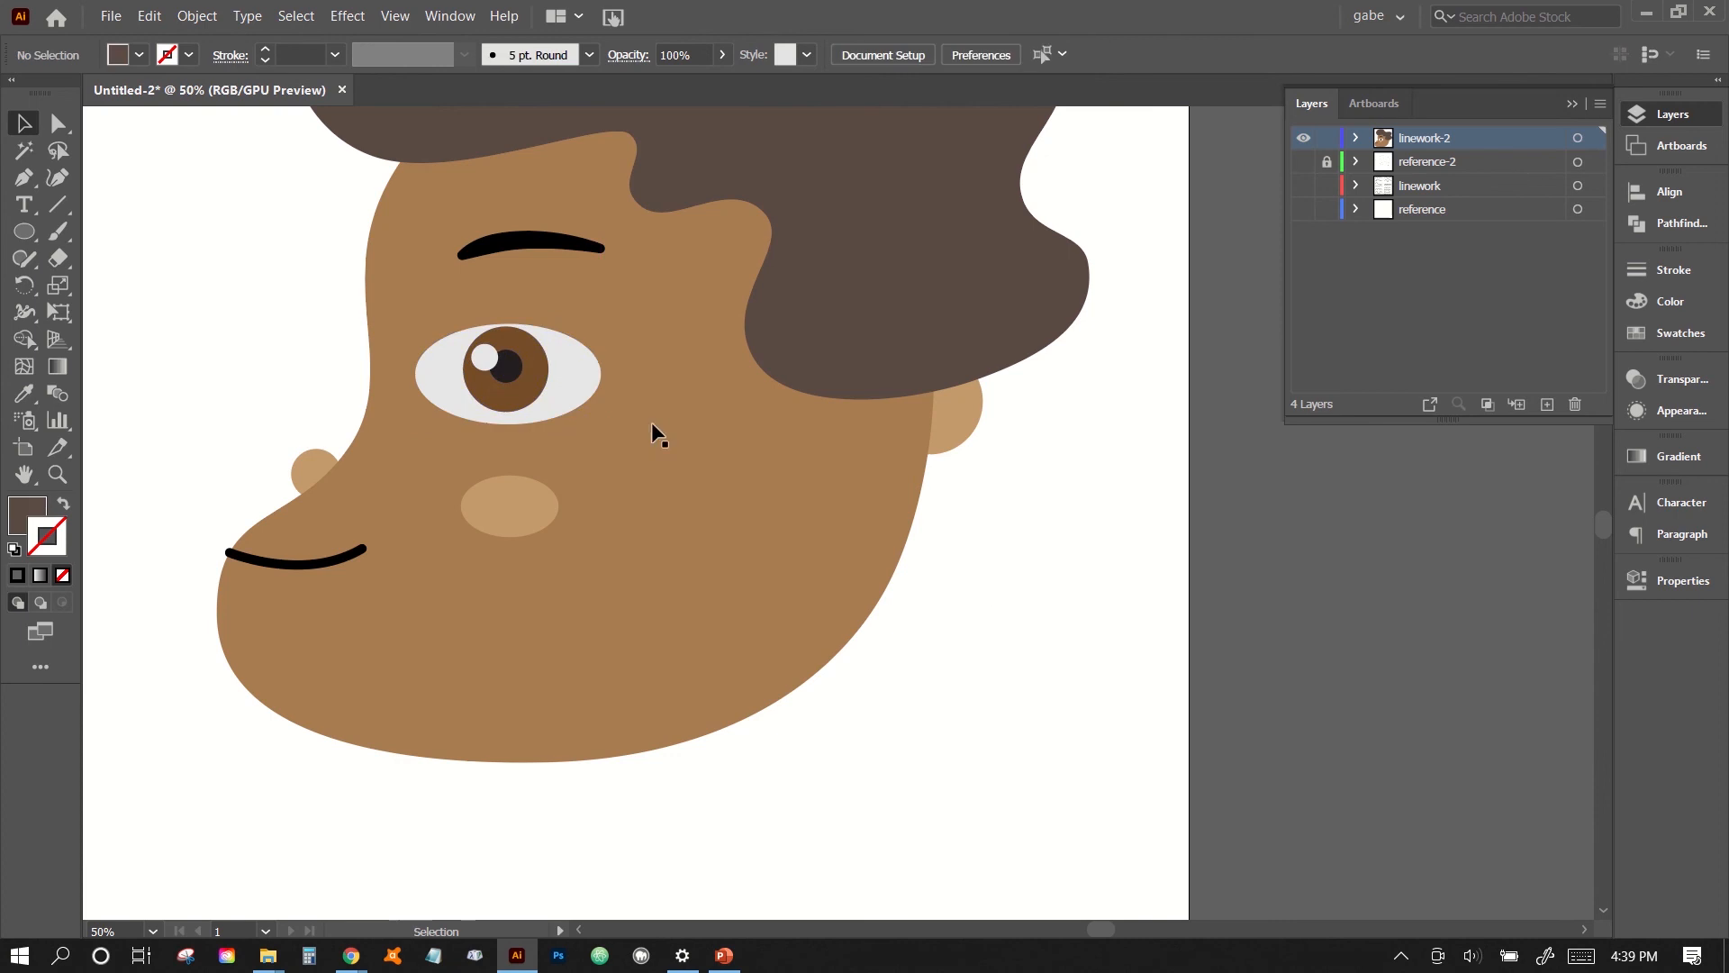
# - Try flattening the cheek ellipse below the eye
pyautogui.moveTo(515, 506); pyautogui.dragTo(556, 394)
pyautogui.click(562, 396)
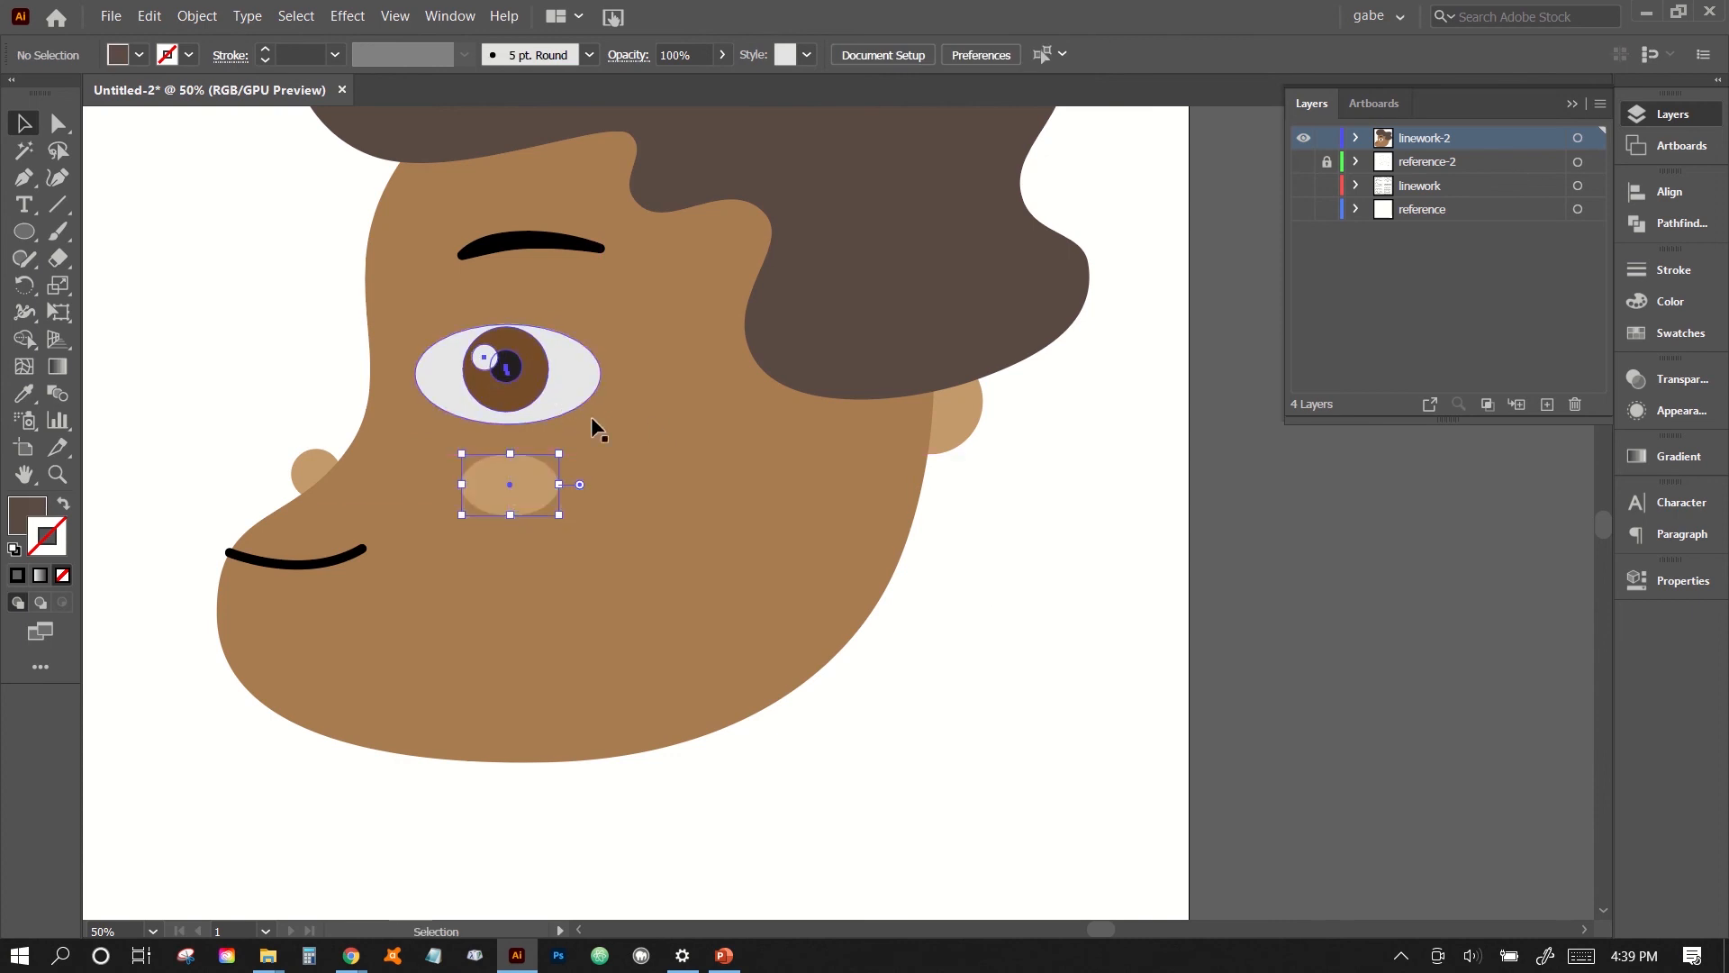
pyautogui.click(517, 495)
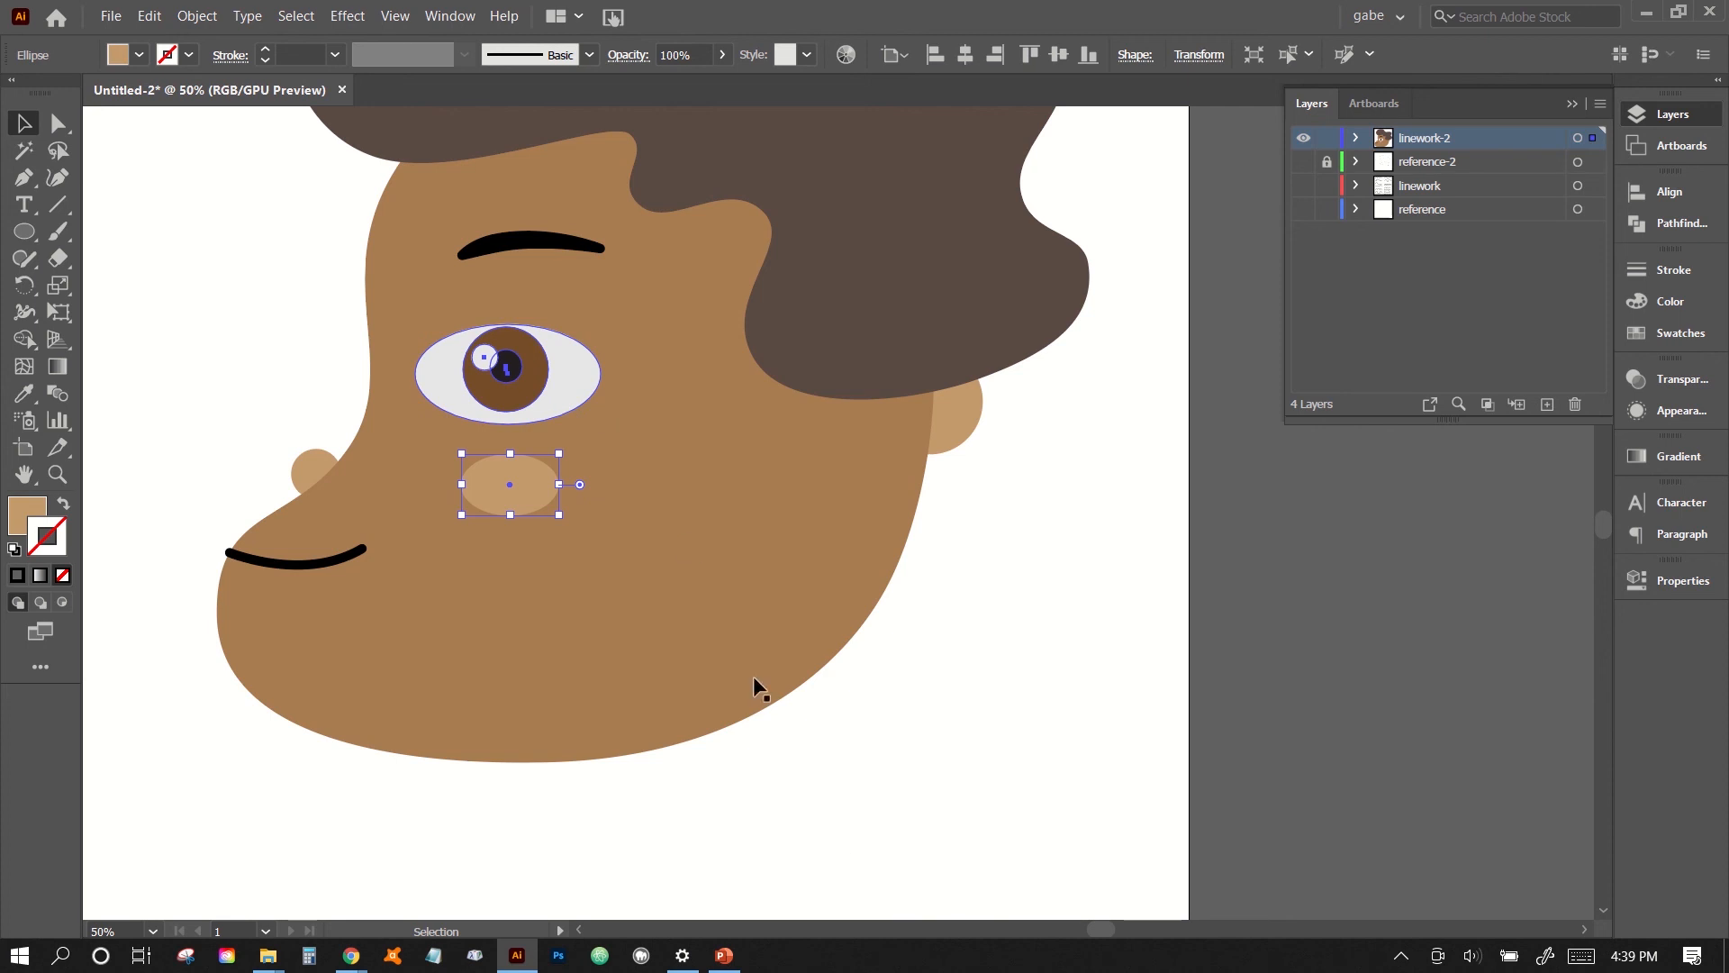
pyautogui.click(791, 718)
pyautogui.click(539, 398)
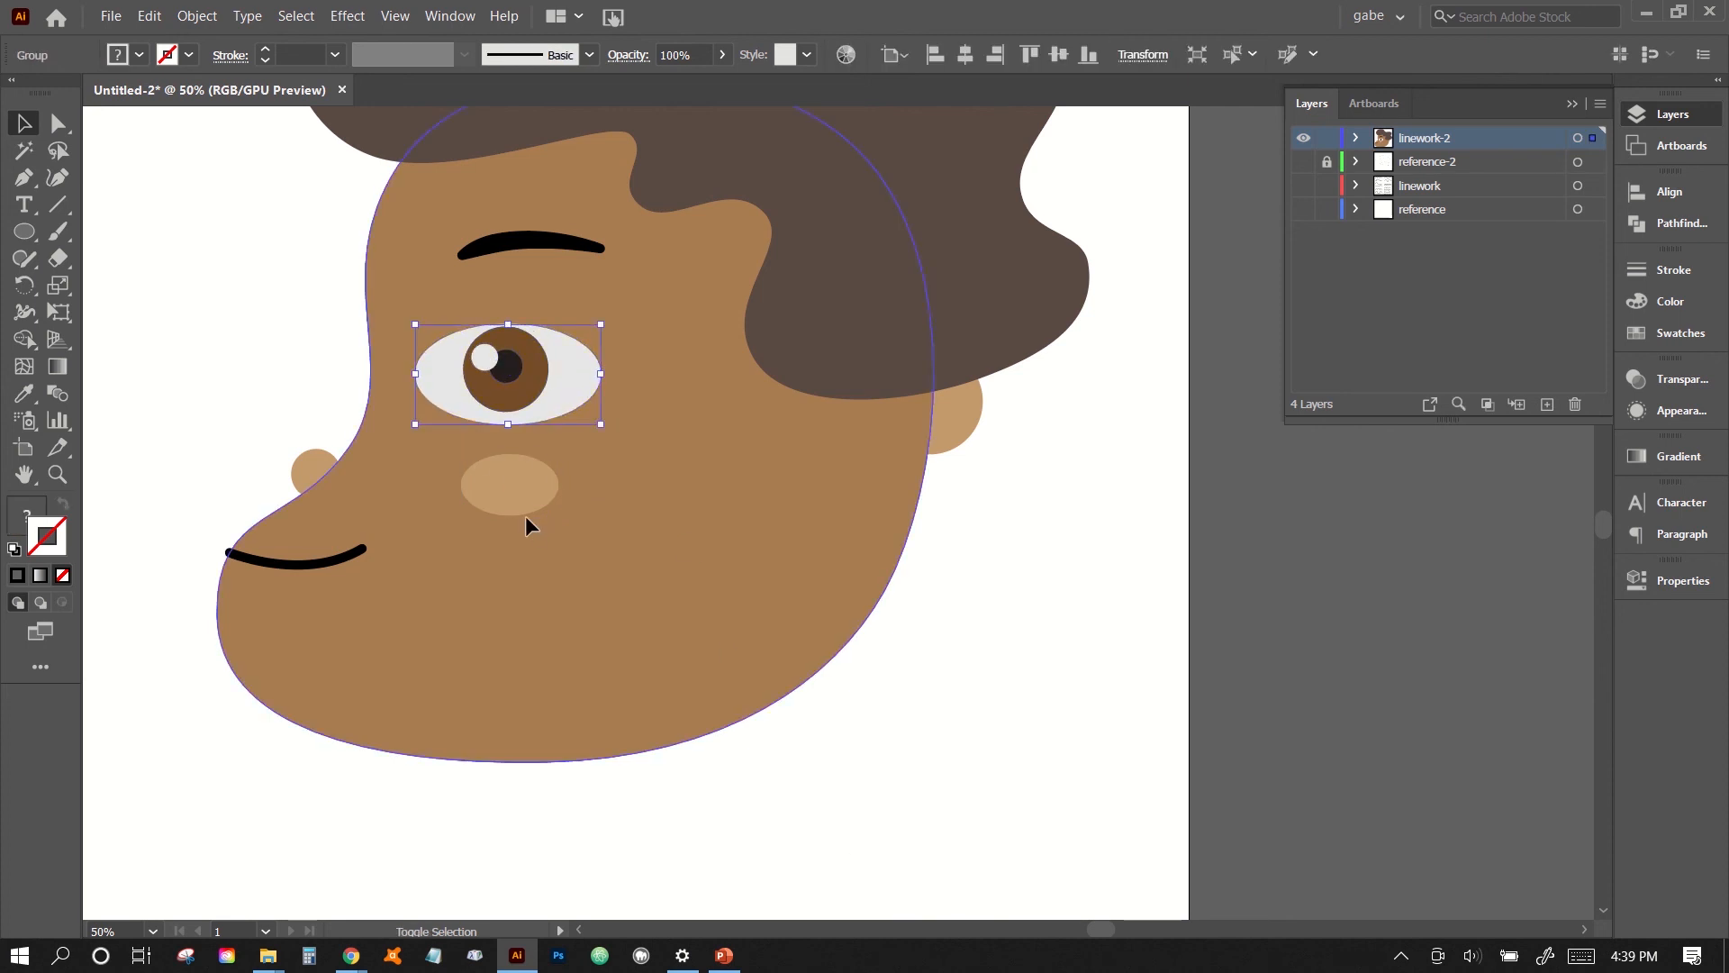
pyautogui.click(646, 512)
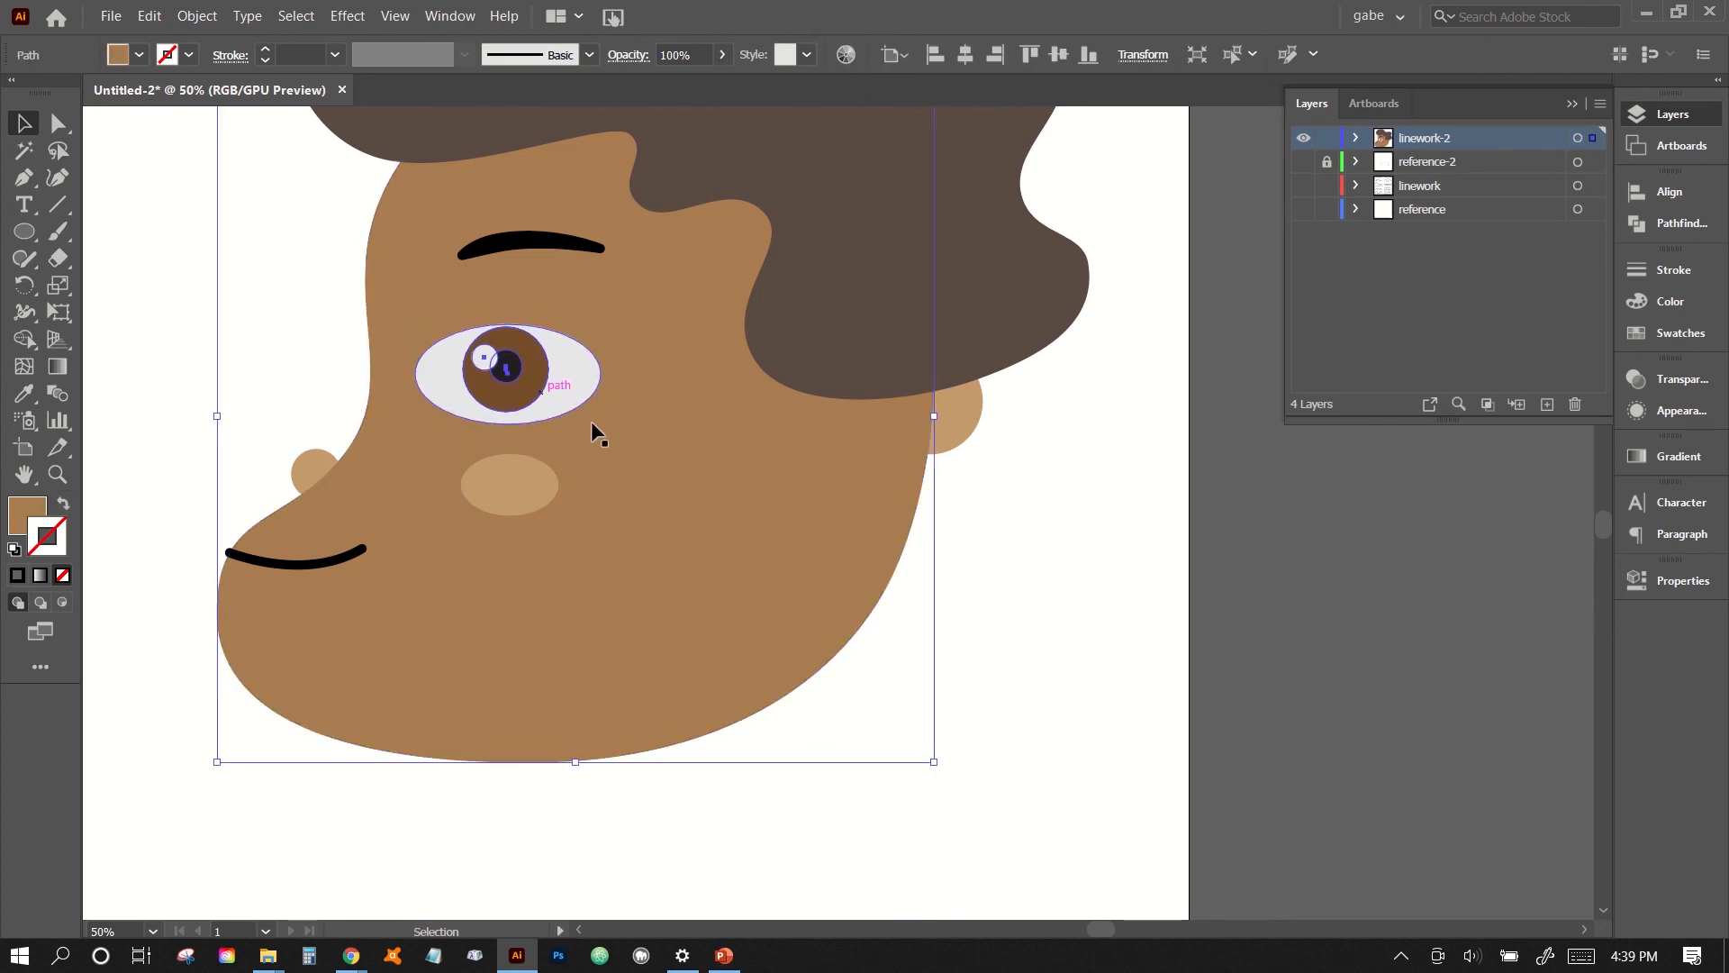
pyautogui.click(139, 361)
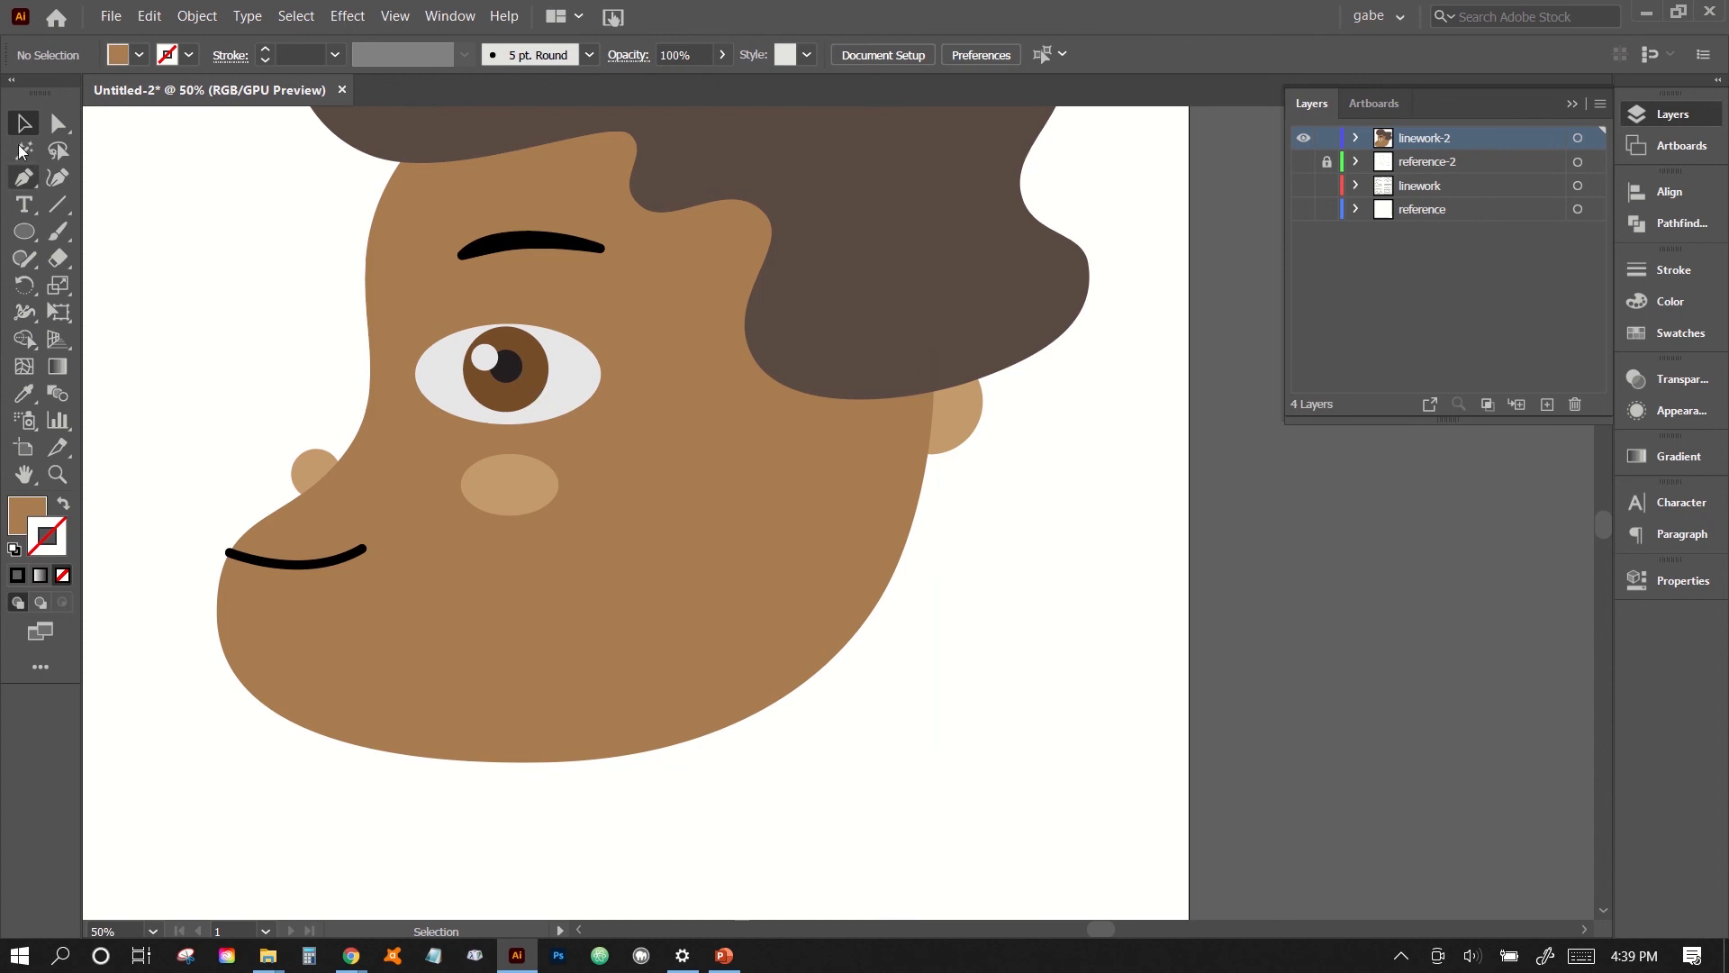
# - Try enlarging the grouped eye and shifting it slightly upward
pyautogui.click(612, 416)
pyautogui.press('capslock')
pyautogui.press('capslock')
pyautogui.moveTo(598, 430); pyautogui.dragTo(647, 447)
pyautogui.moveTo(548, 392); pyautogui.dragTo(537, 361)
pyautogui.click(219, 371)
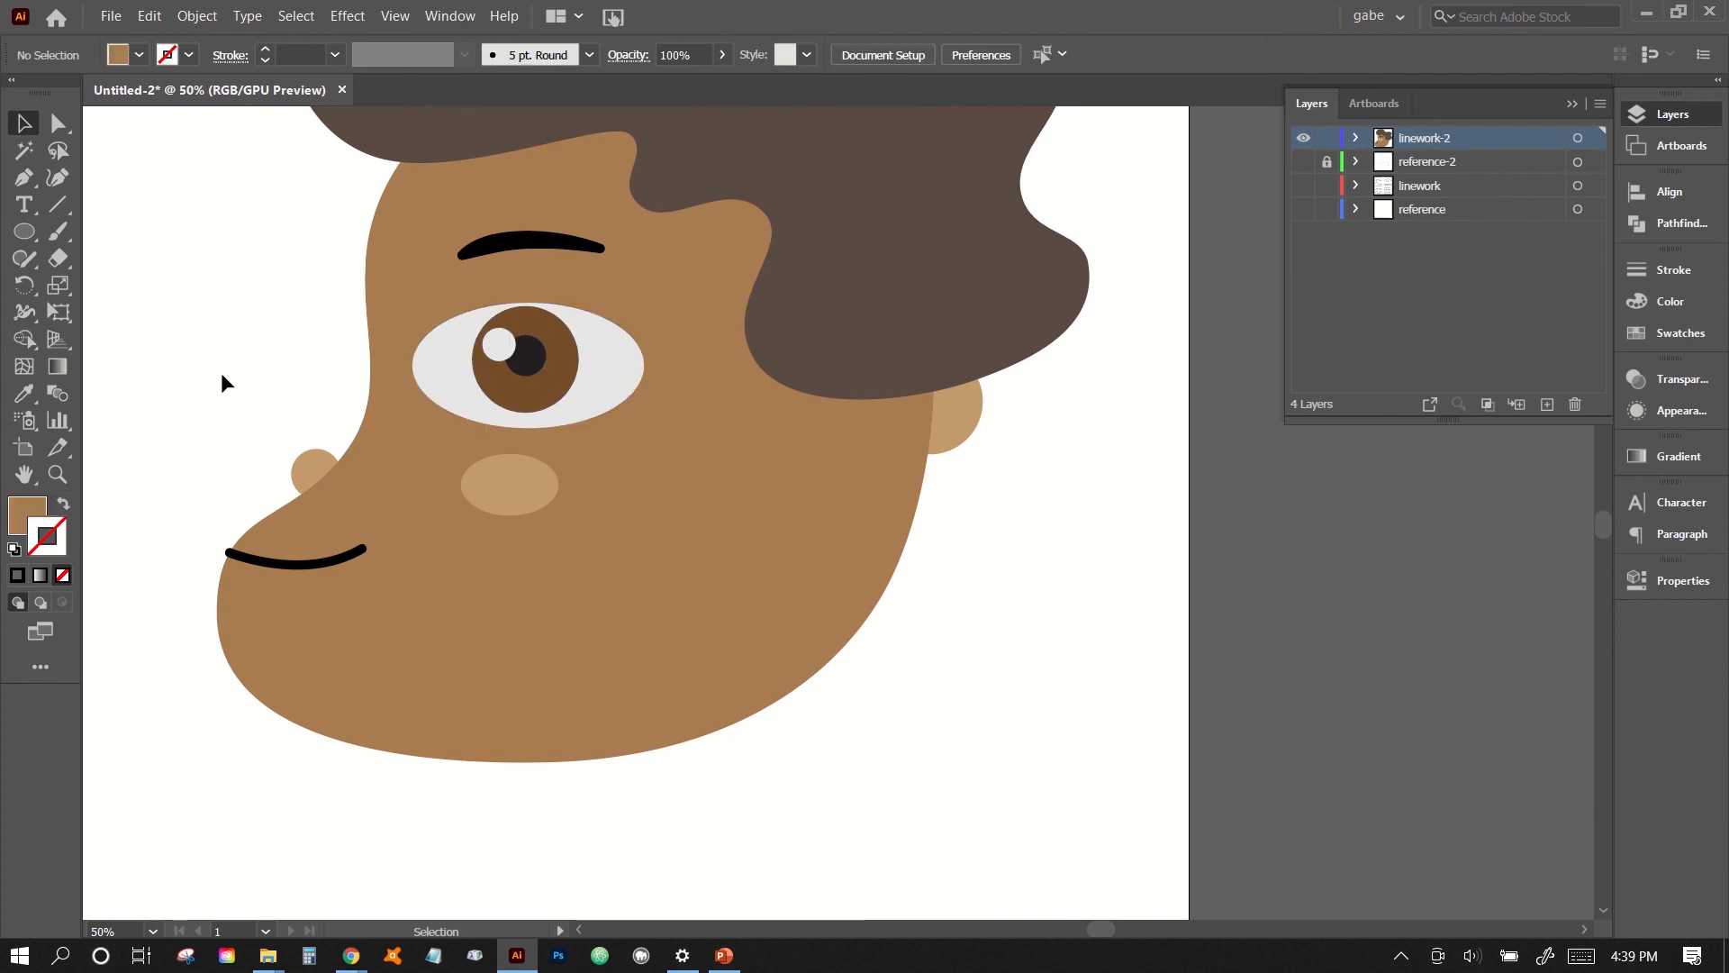
# - Undo the trial scaling and moving of the eye and the flattening of the cheek ellipse
pyautogui.hotkey('ctrl', 'z')
pyautogui.hotkey('ctrl', 'z')
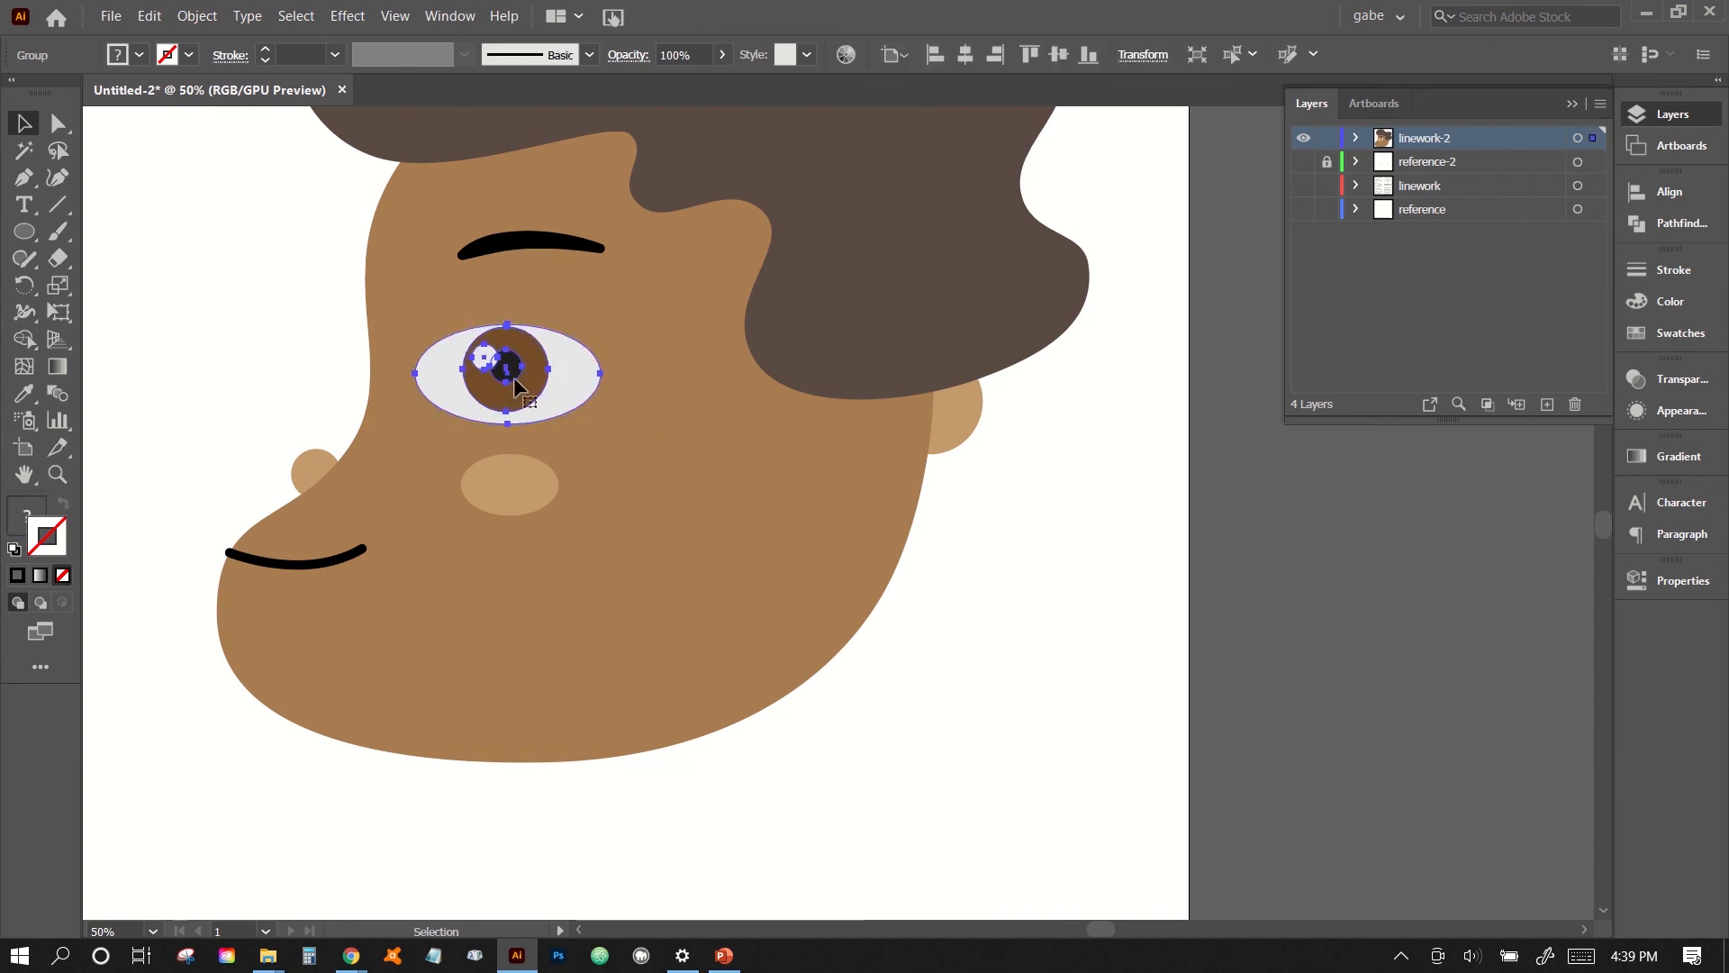
pyautogui.moveTo(514, 377); pyautogui.dragTo(526, 384)
pyautogui.hotkey('ctrl', 'z')
pyautogui.hotkey('ctrl', 'z')
pyautogui.hotkey('ctrl', 'z')
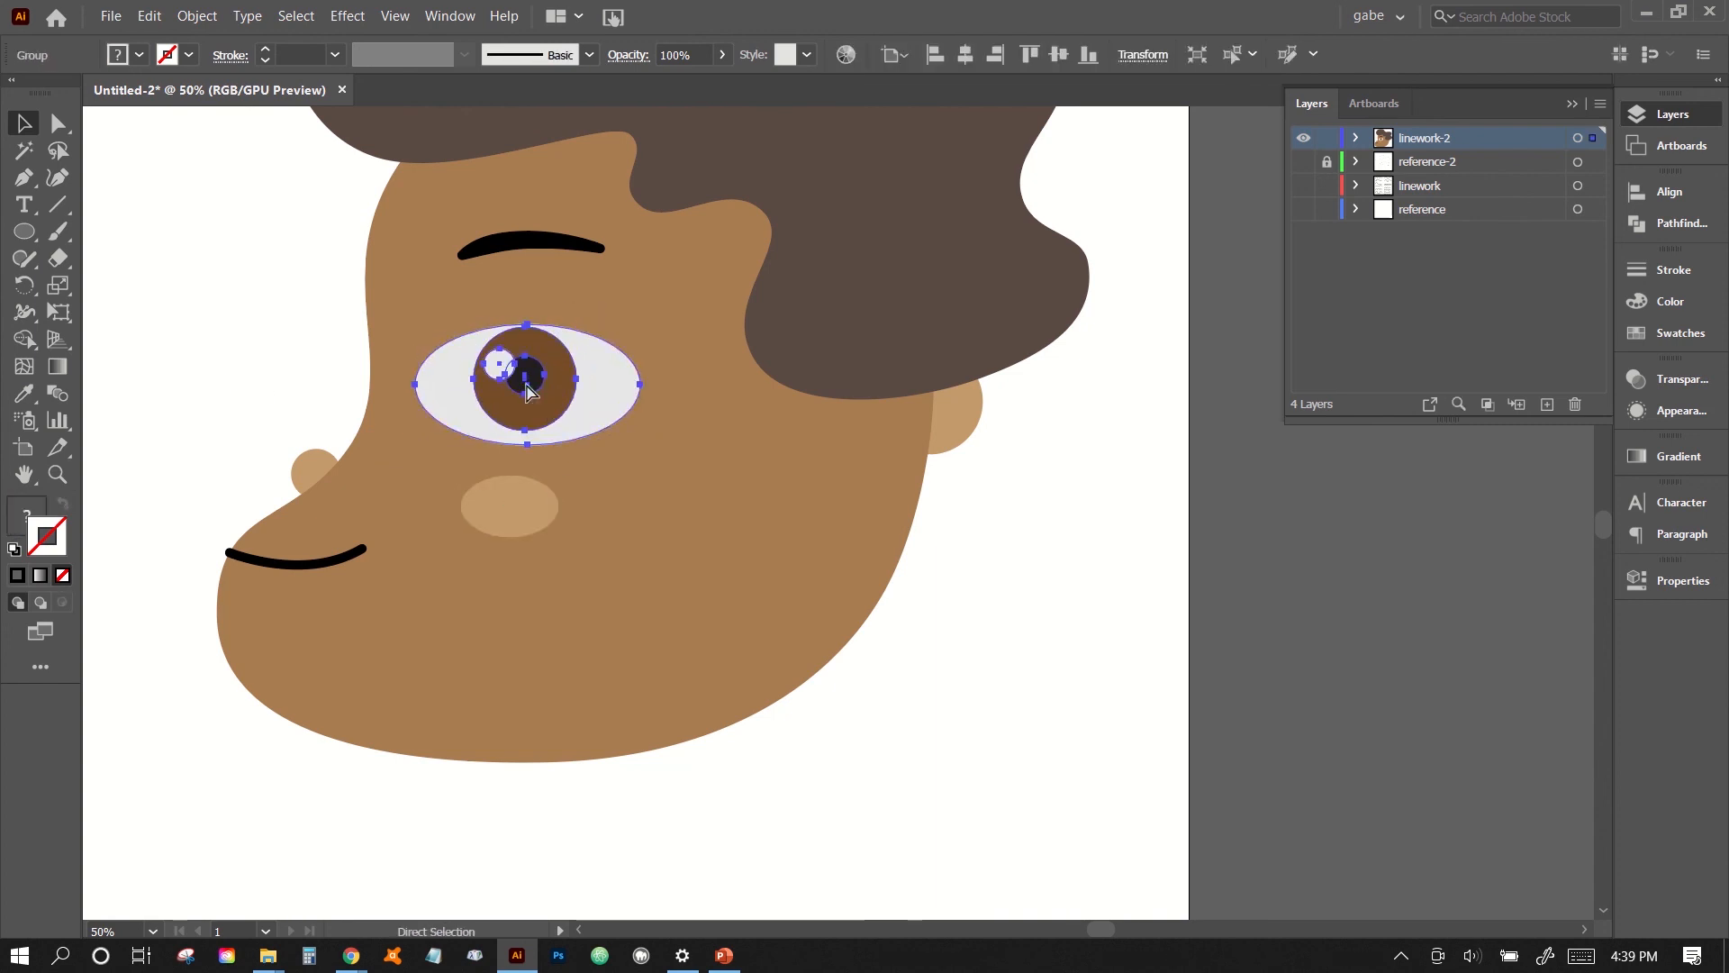
pyautogui.click(295, 340)
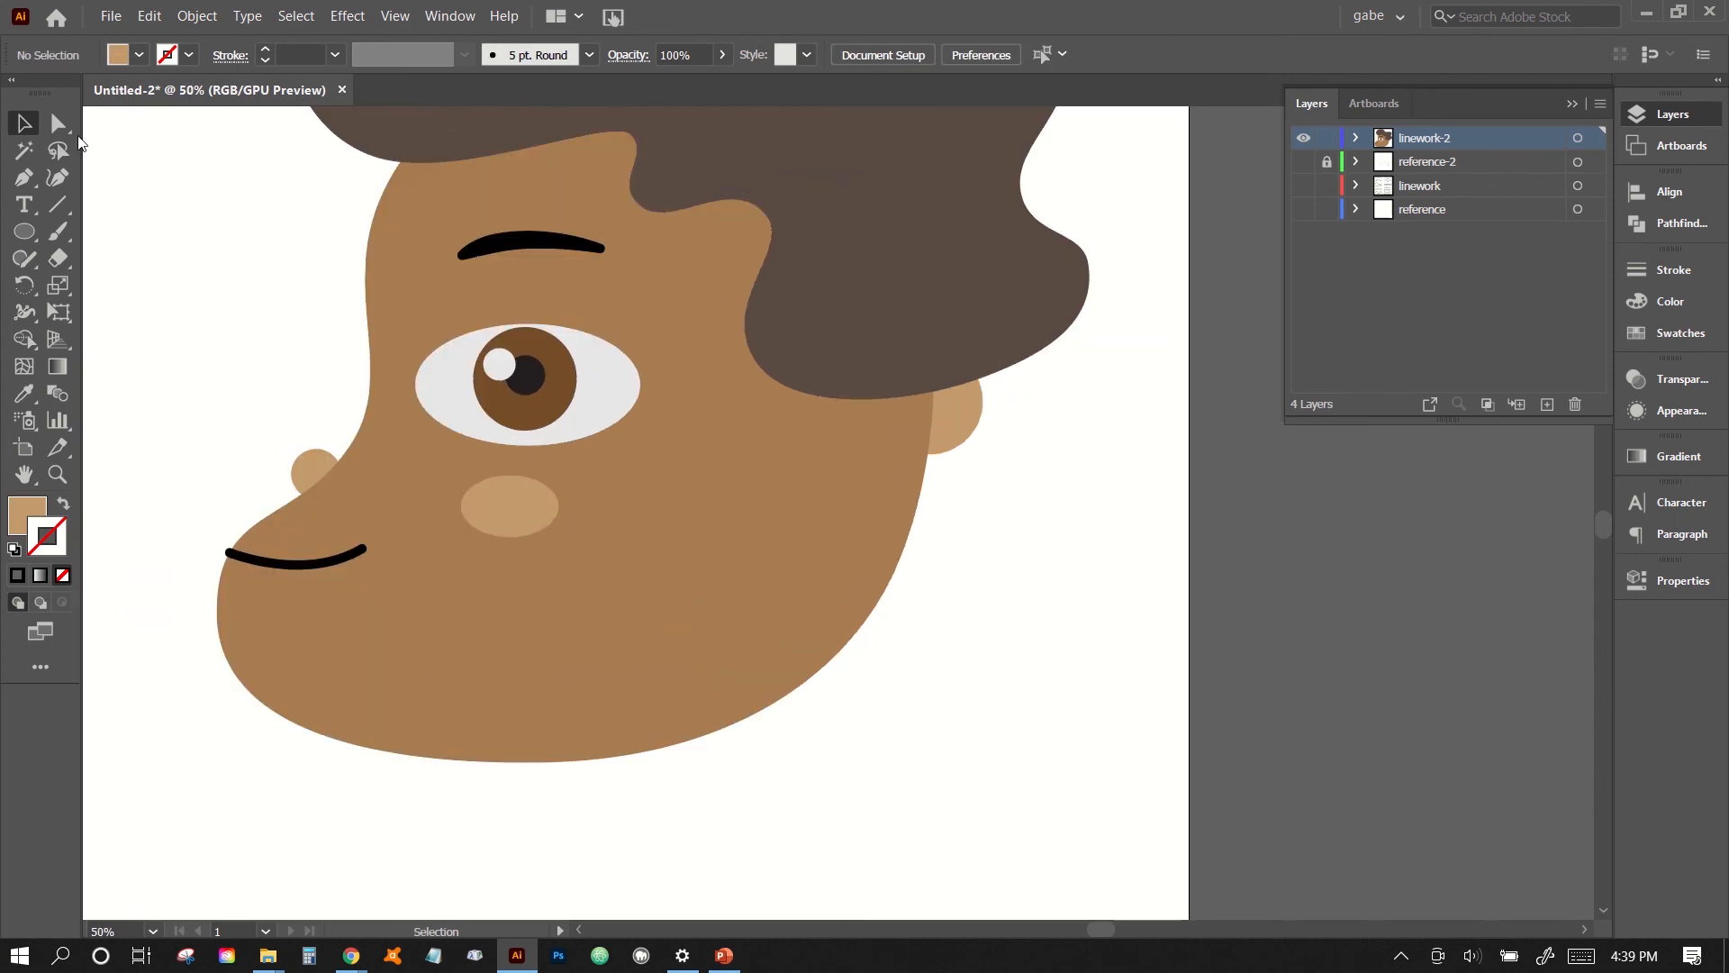
# - Reshape the chin curve by shortening the lower direction handle of the face outline's anchor just below the mouth
pyautogui.click(58, 123)
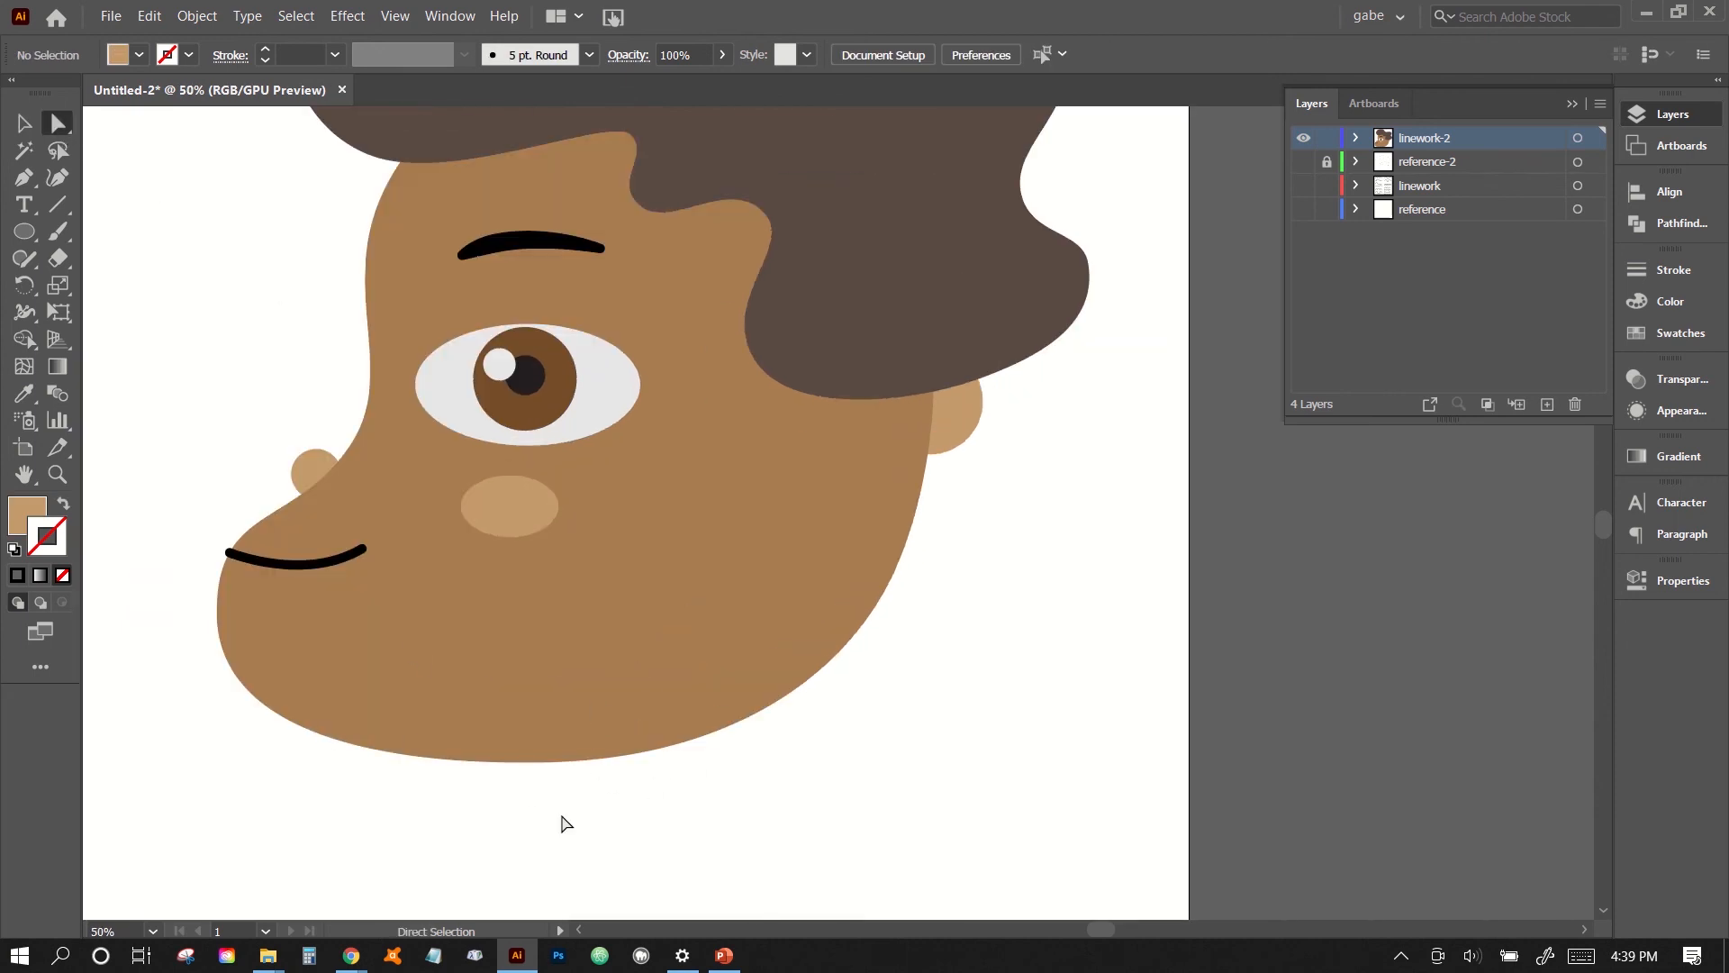
pyautogui.moveTo(737, 802); pyautogui.dragTo(616, 721)
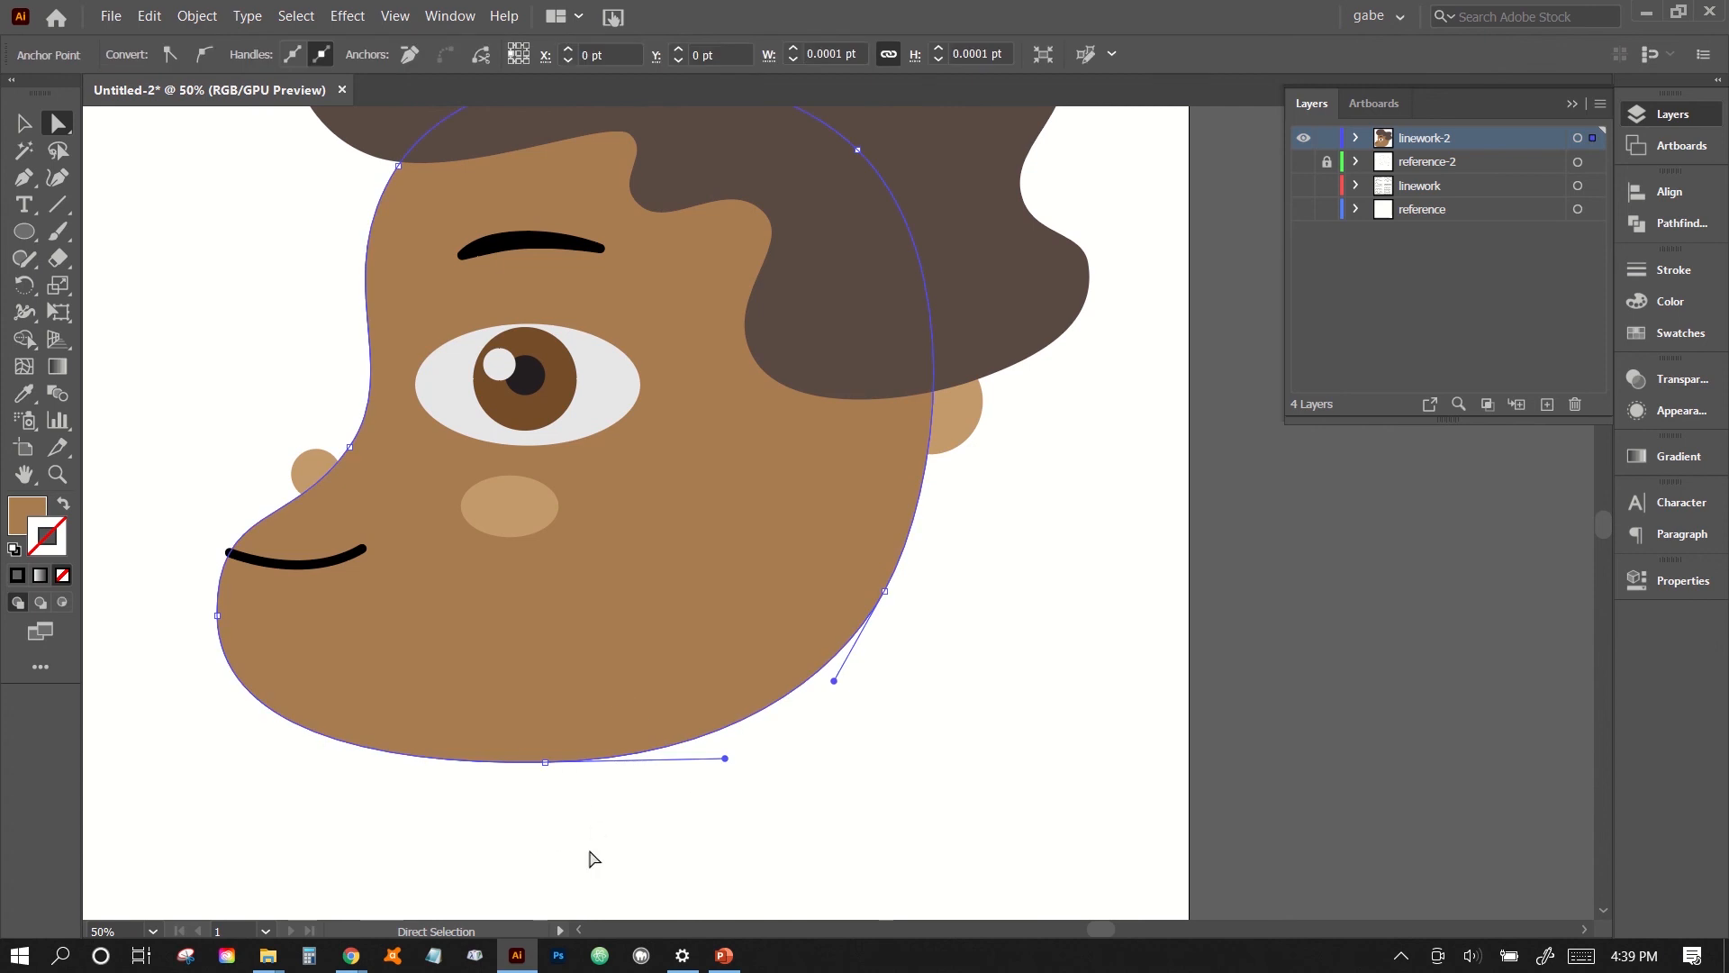
pyautogui.moveTo(592, 859); pyautogui.dragTo(503, 757)
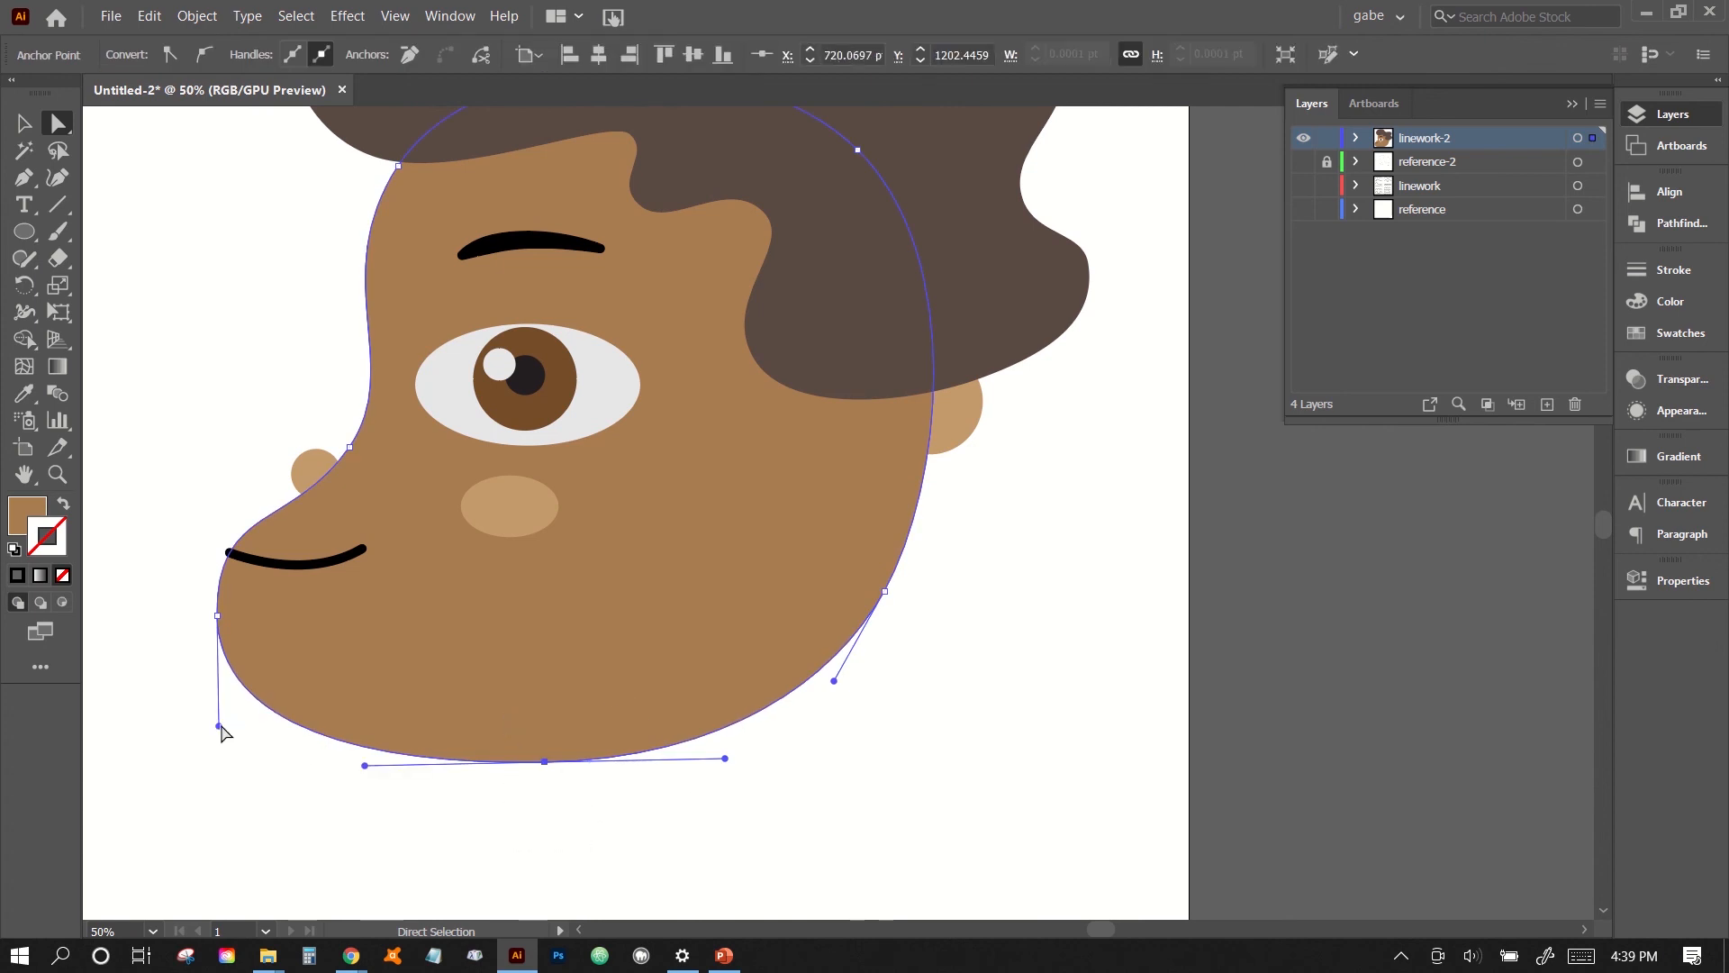
pyautogui.moveTo(221, 726); pyautogui.dragTo(222, 705)
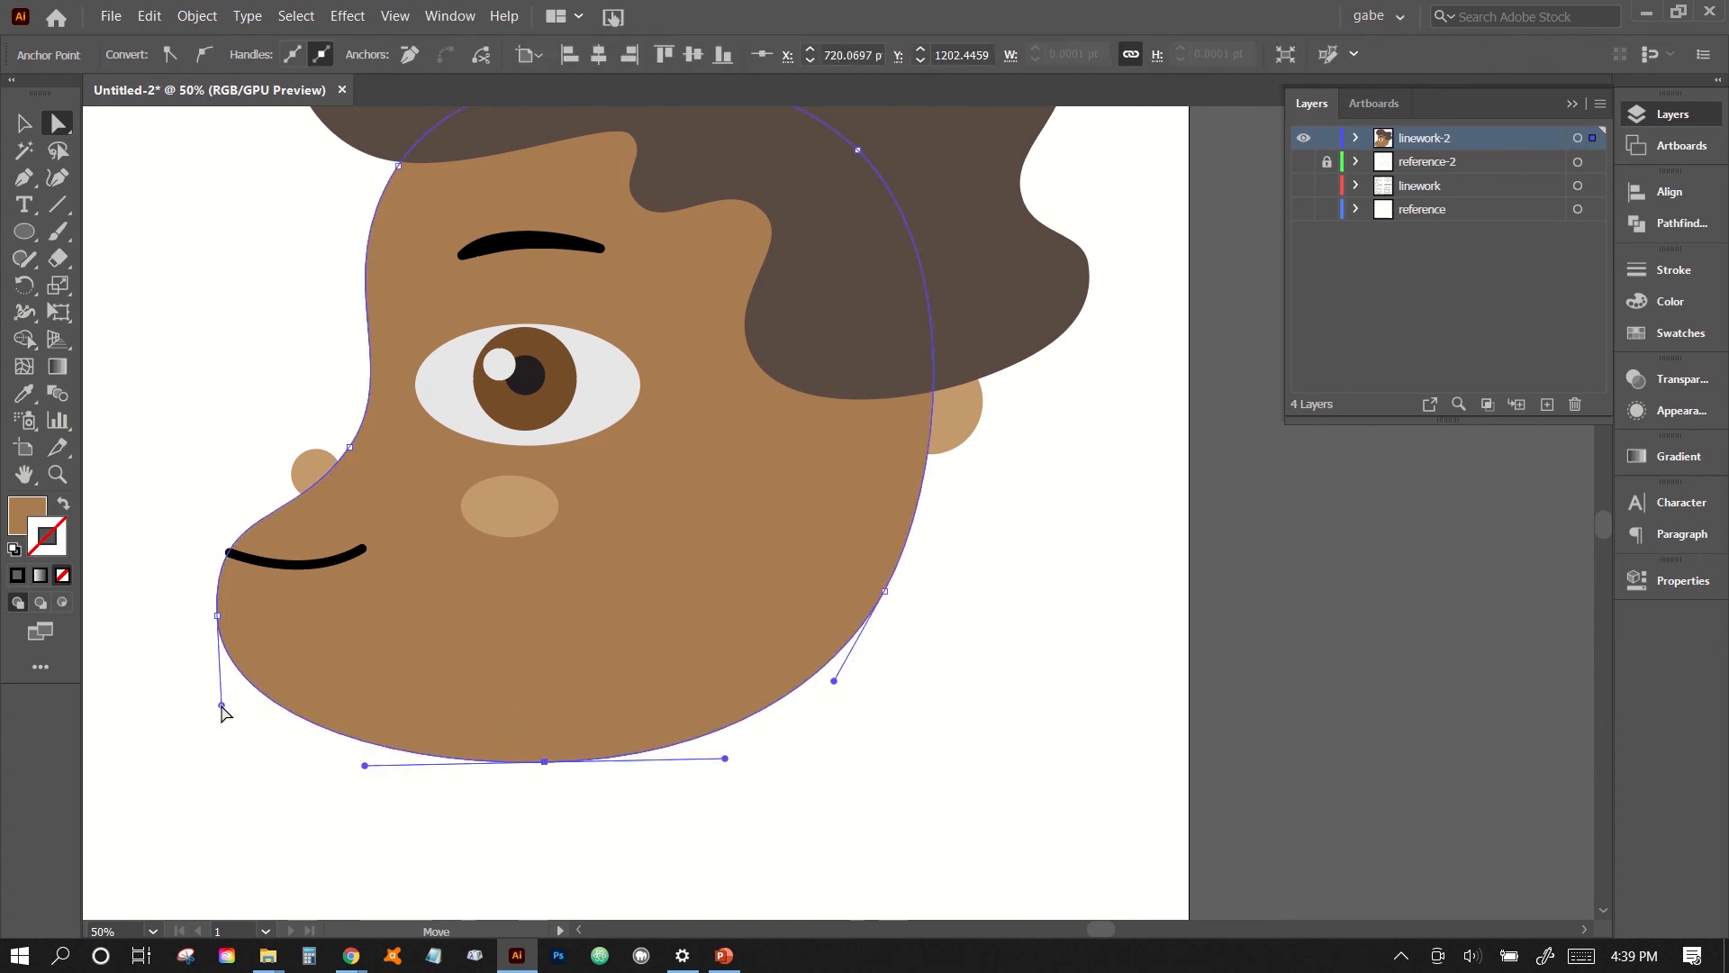
pyautogui.click(379, 770)
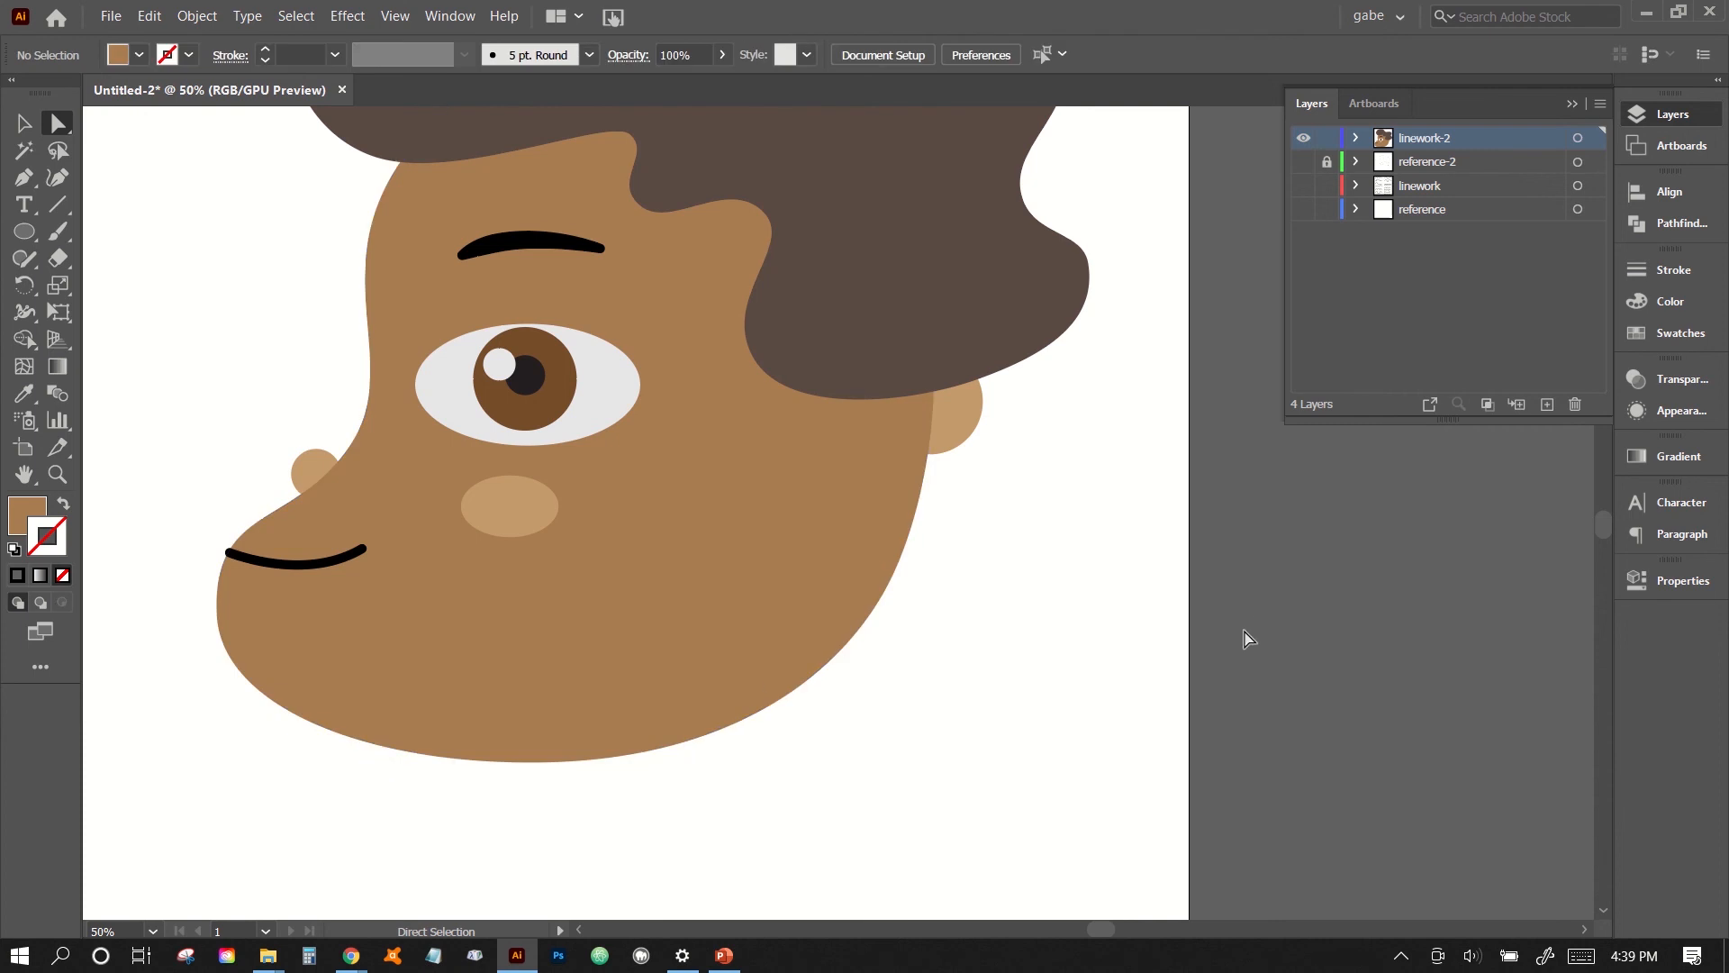
# - Select all the face and hair artwork and combine it into one group
pyautogui.hotkey('ctrl', '-')
pyautogui.moveTo(799, 505); pyautogui.dragTo(740, 601)
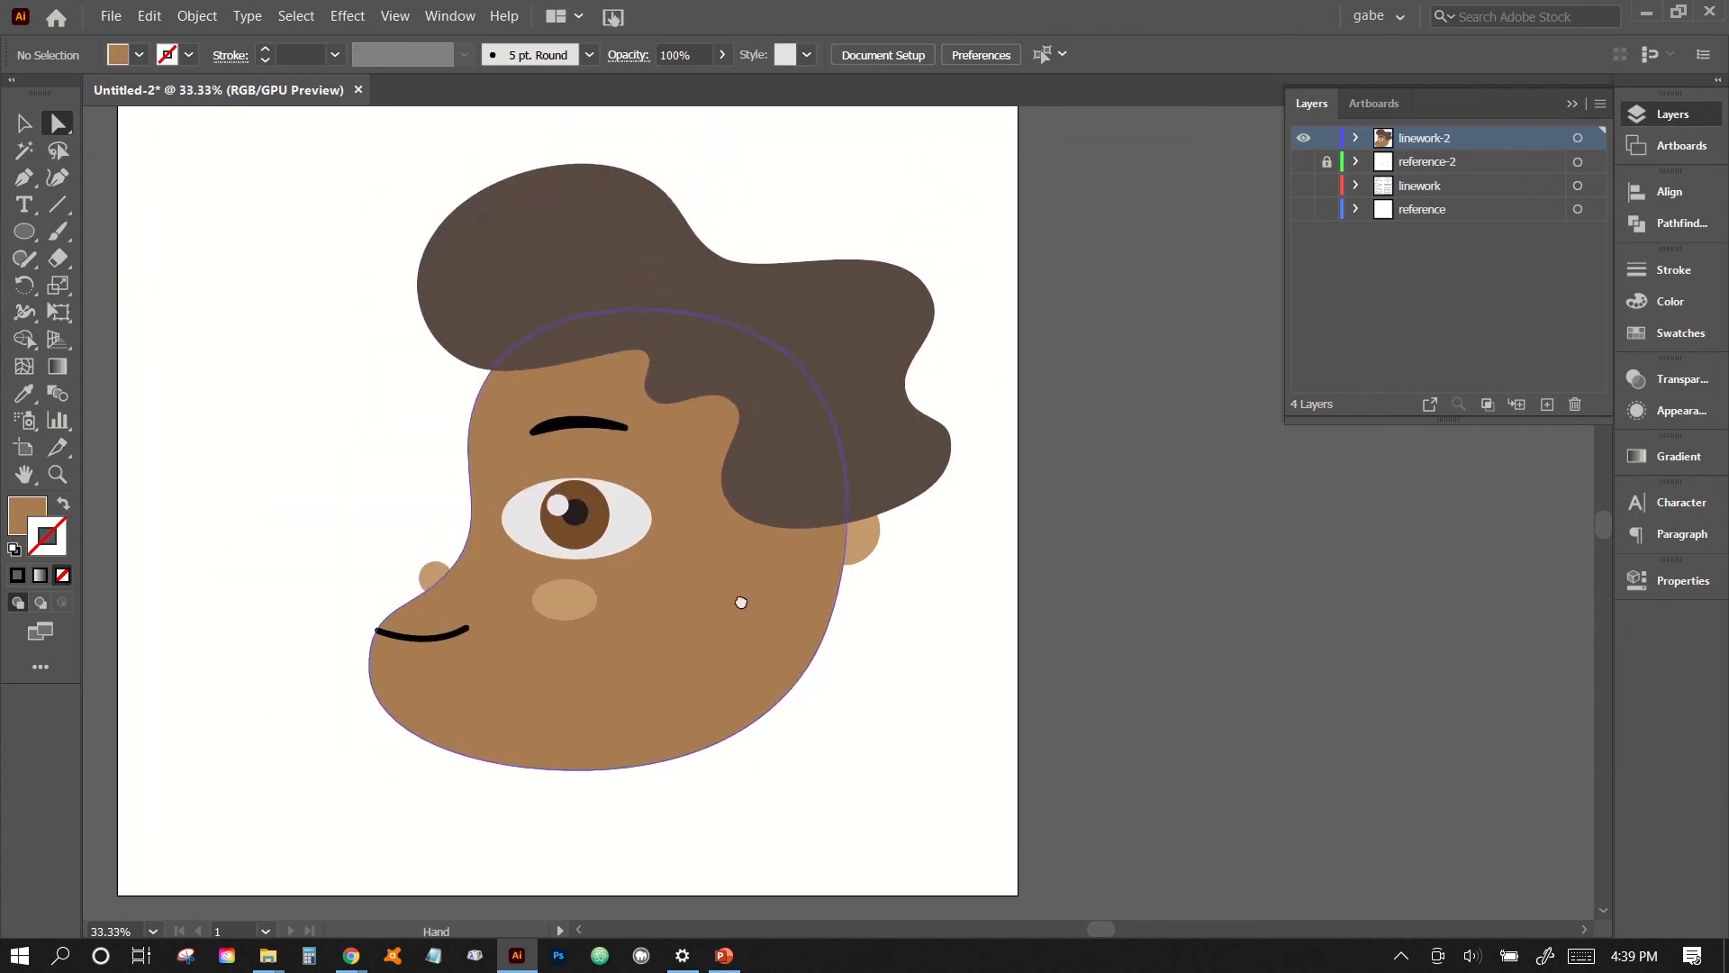
pyautogui.click(24, 127)
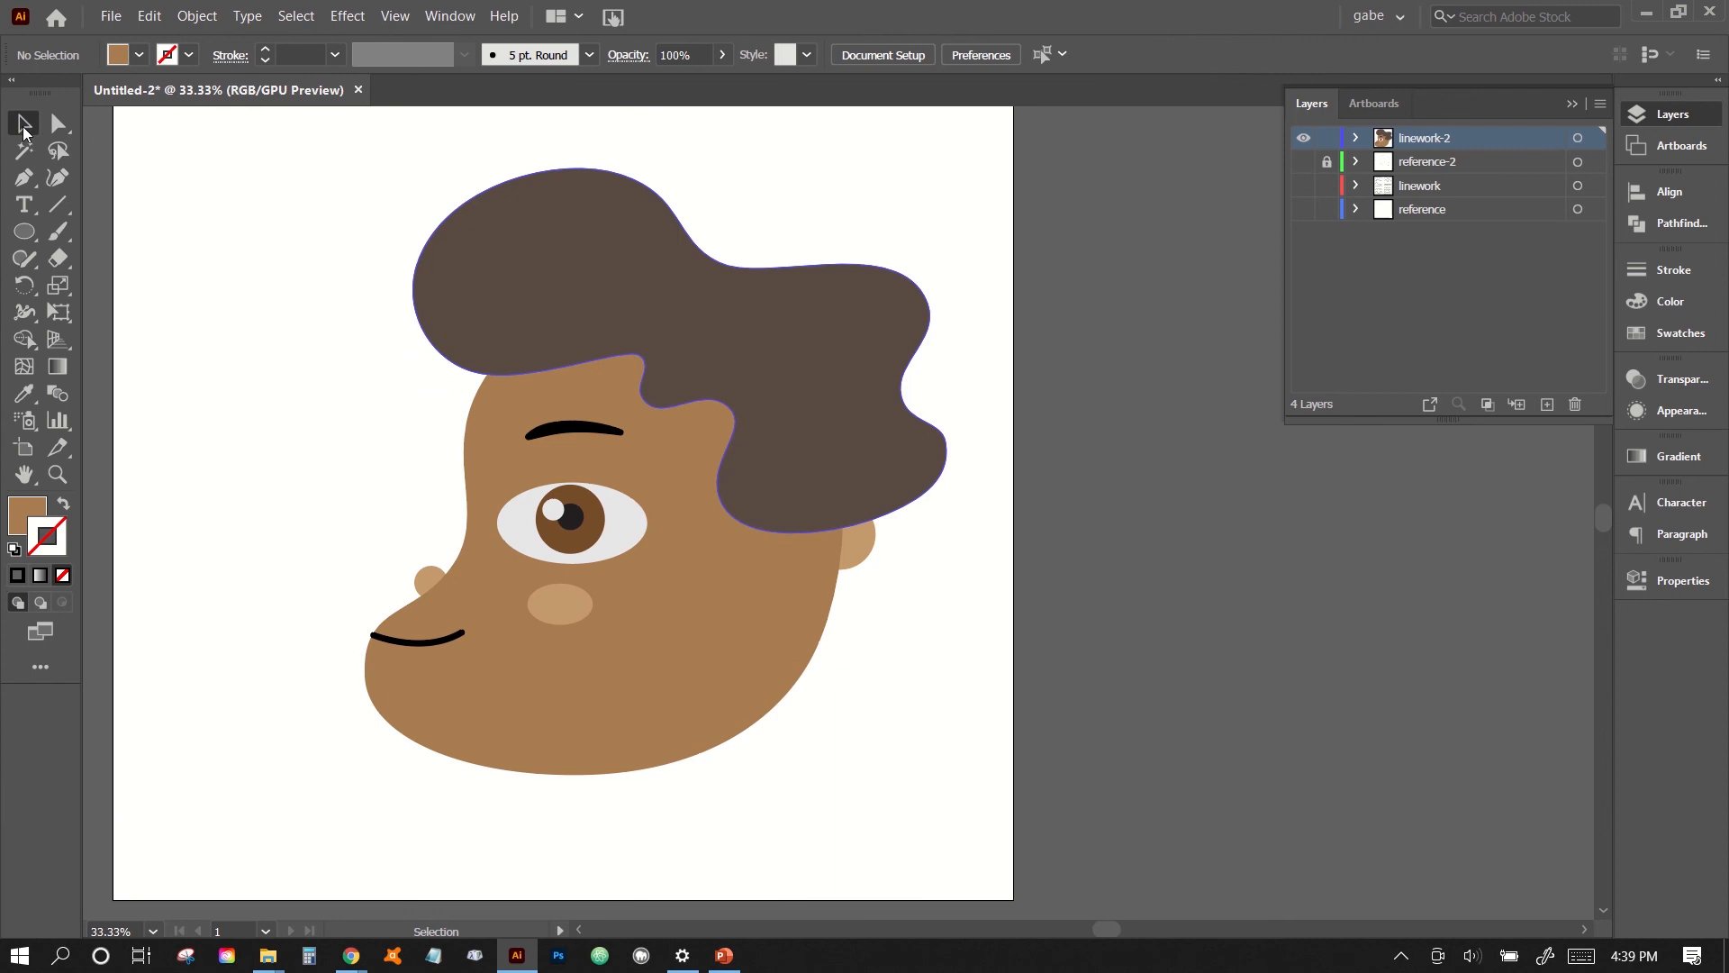
pyautogui.moveTo(754, 383); pyautogui.dragTo(754, 395)
pyautogui.moveTo(315, 265); pyautogui.dragTo(906, 808)
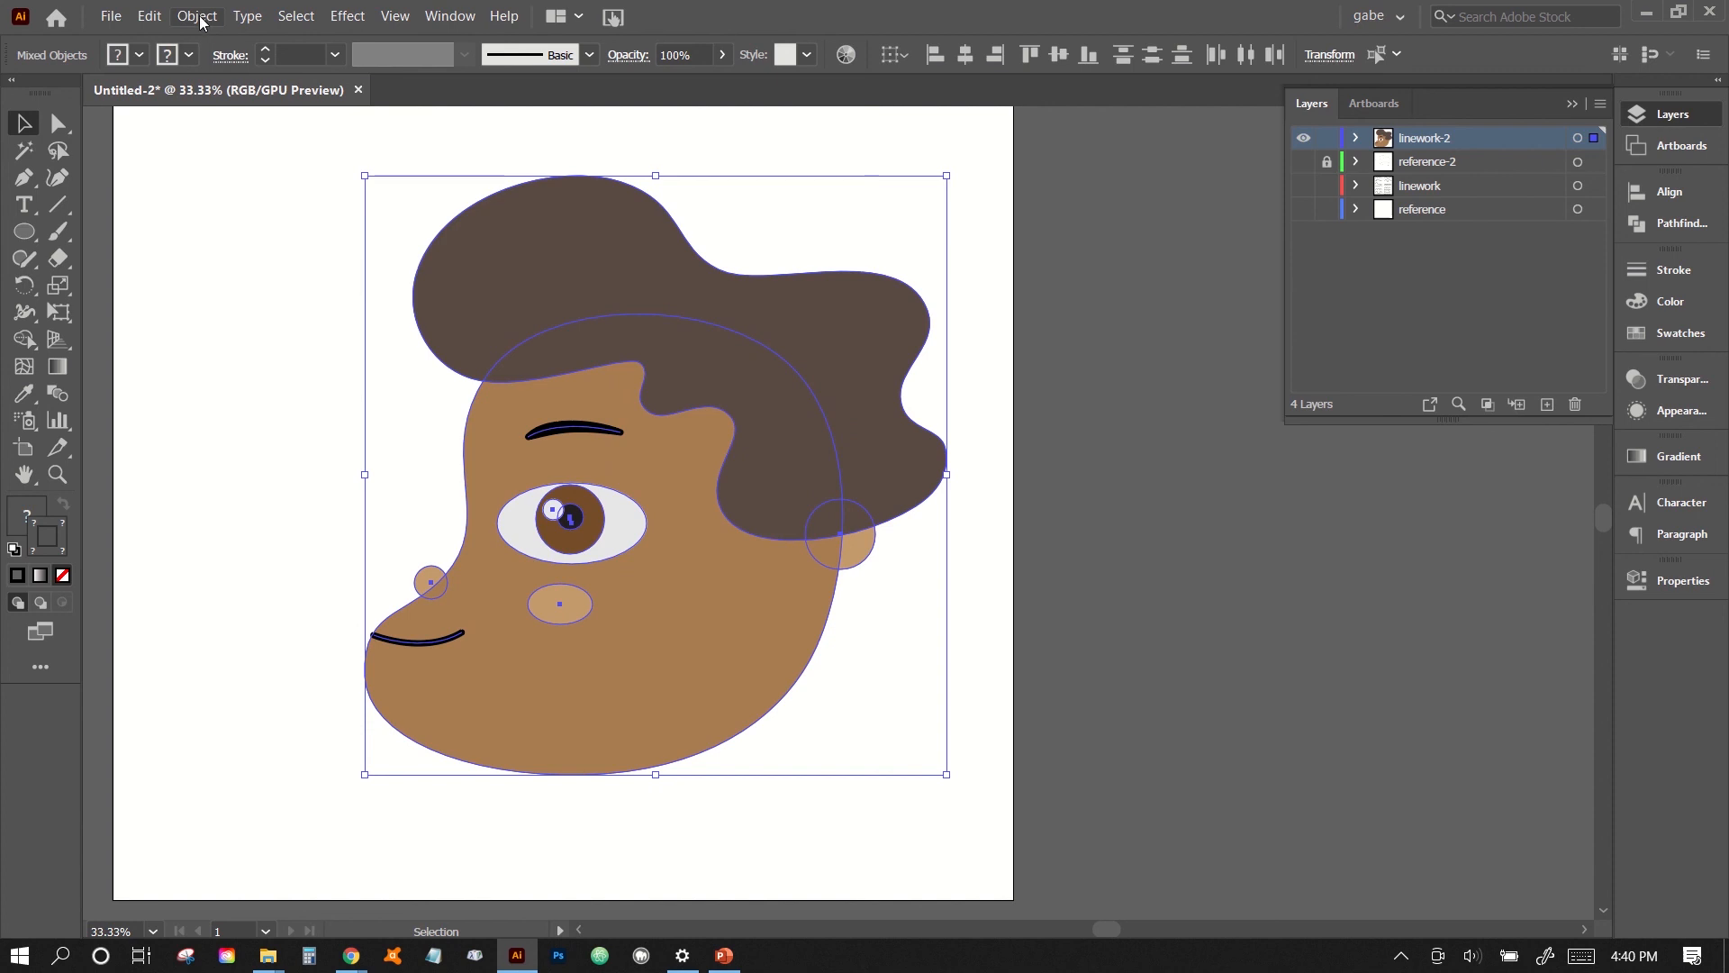
pyautogui.moveTo(304, 196); pyautogui.dragTo(896, 814)
pyautogui.click(196, 16)
pyautogui.click(249, 106)
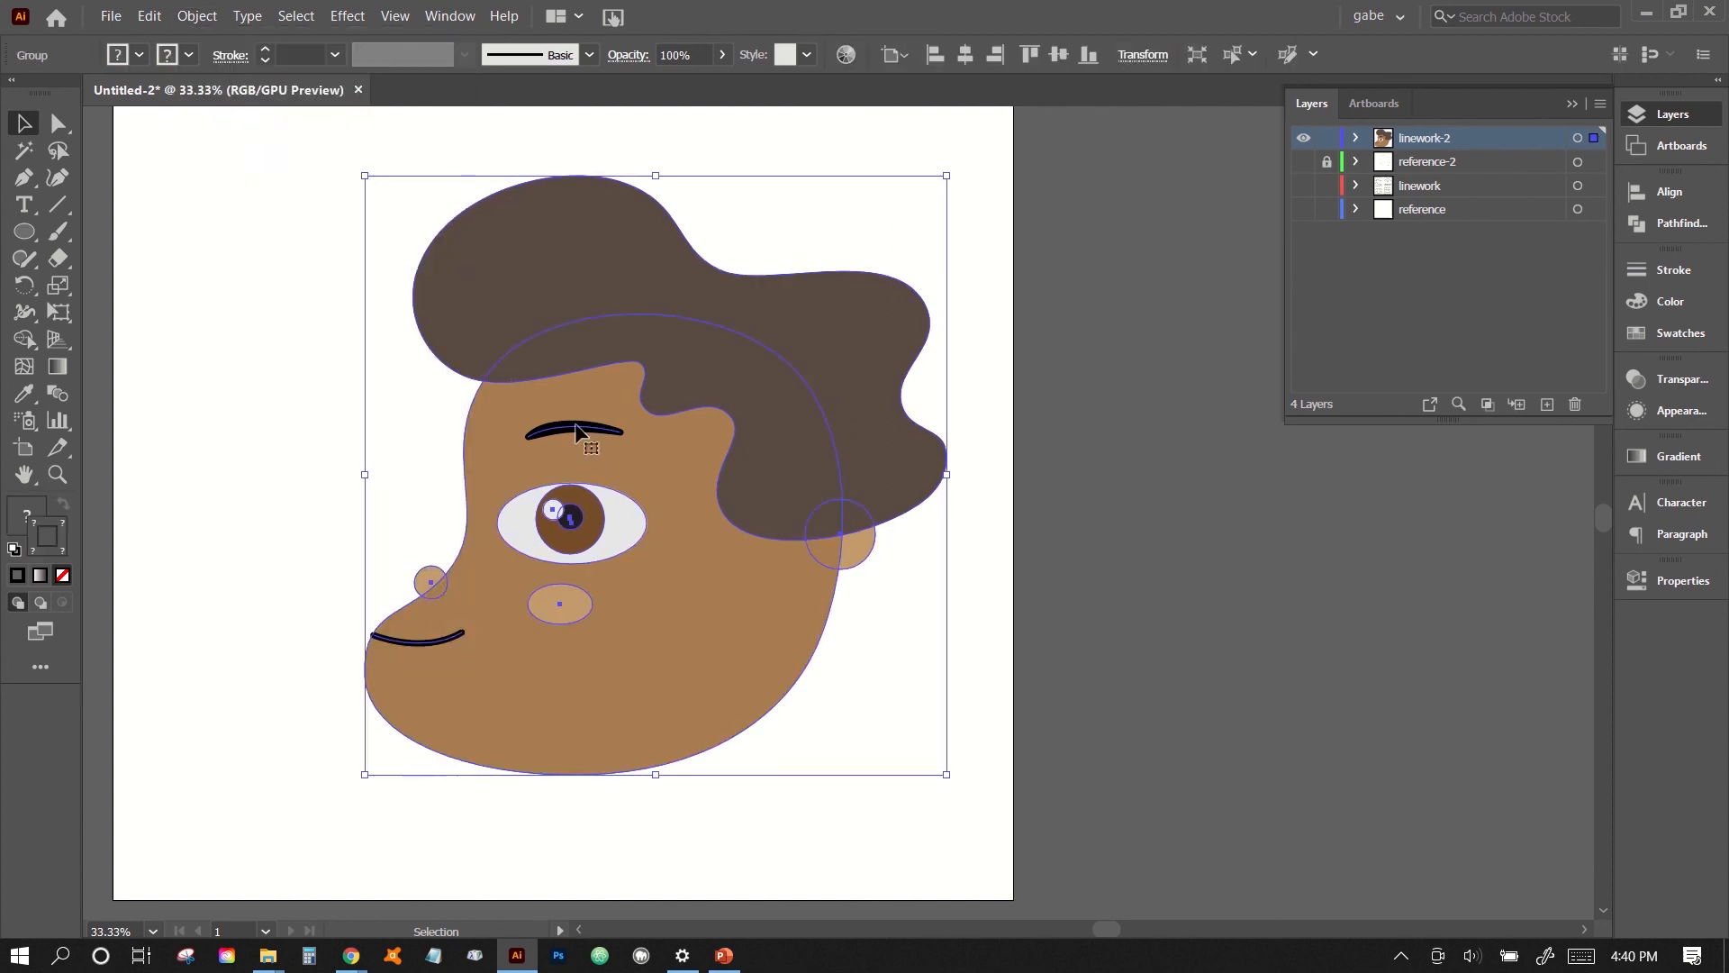
# - Move the grouped face left and slightly up toward the centre of the artboard
pyautogui.moveTo(576, 422); pyautogui.dragTo(955, 587)
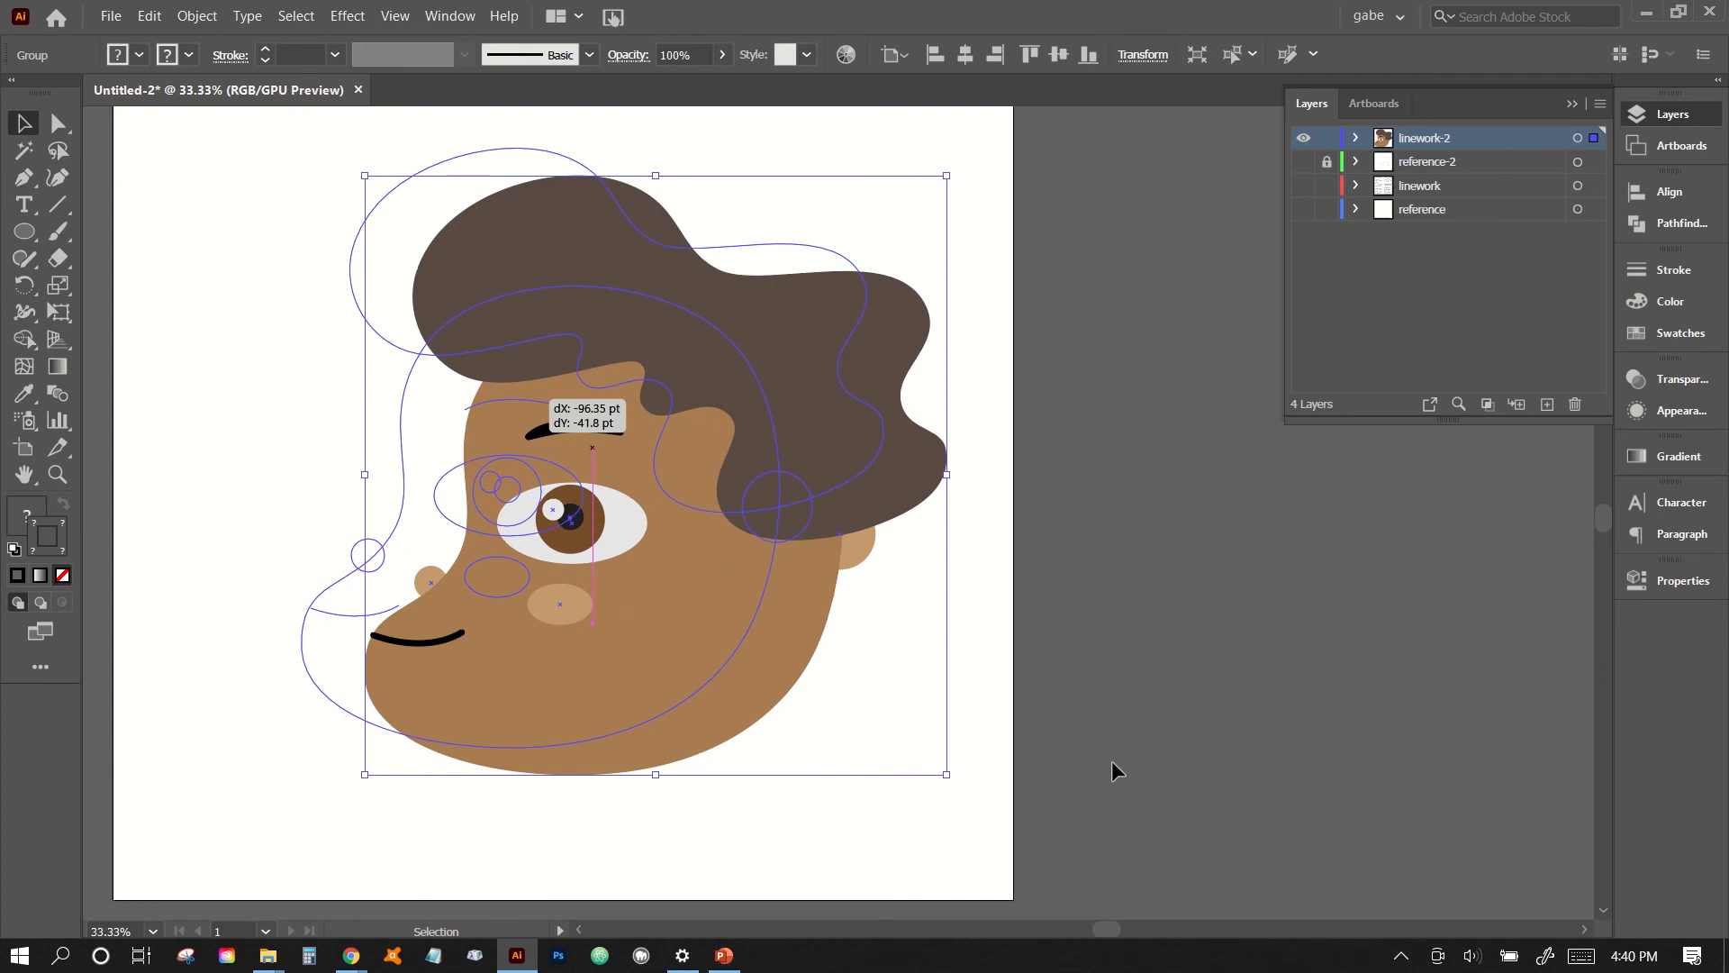
pyautogui.click(1086, 753)
pyautogui.hotkey('ctrl', '-')
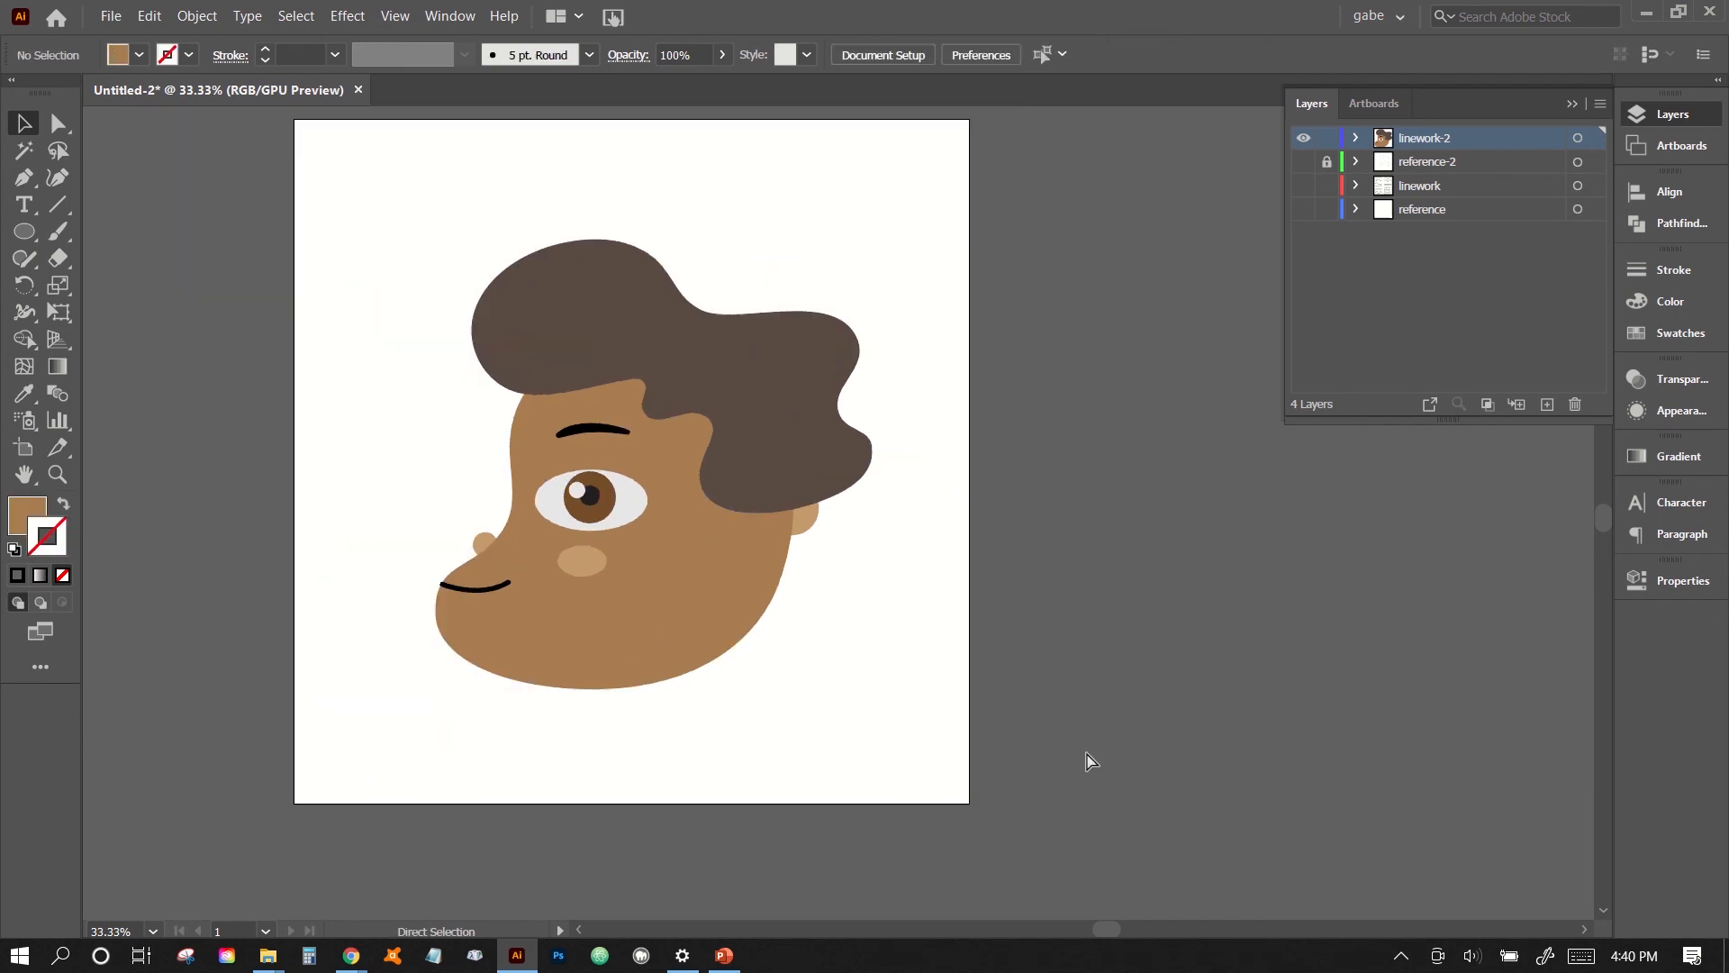
# - Draw a rectangle covering the whole artboard, about 1376 by 1394 pt, and fill it with the C=70 M=15 Y=0 K=0 blue swatch
pyautogui.click(24, 231)
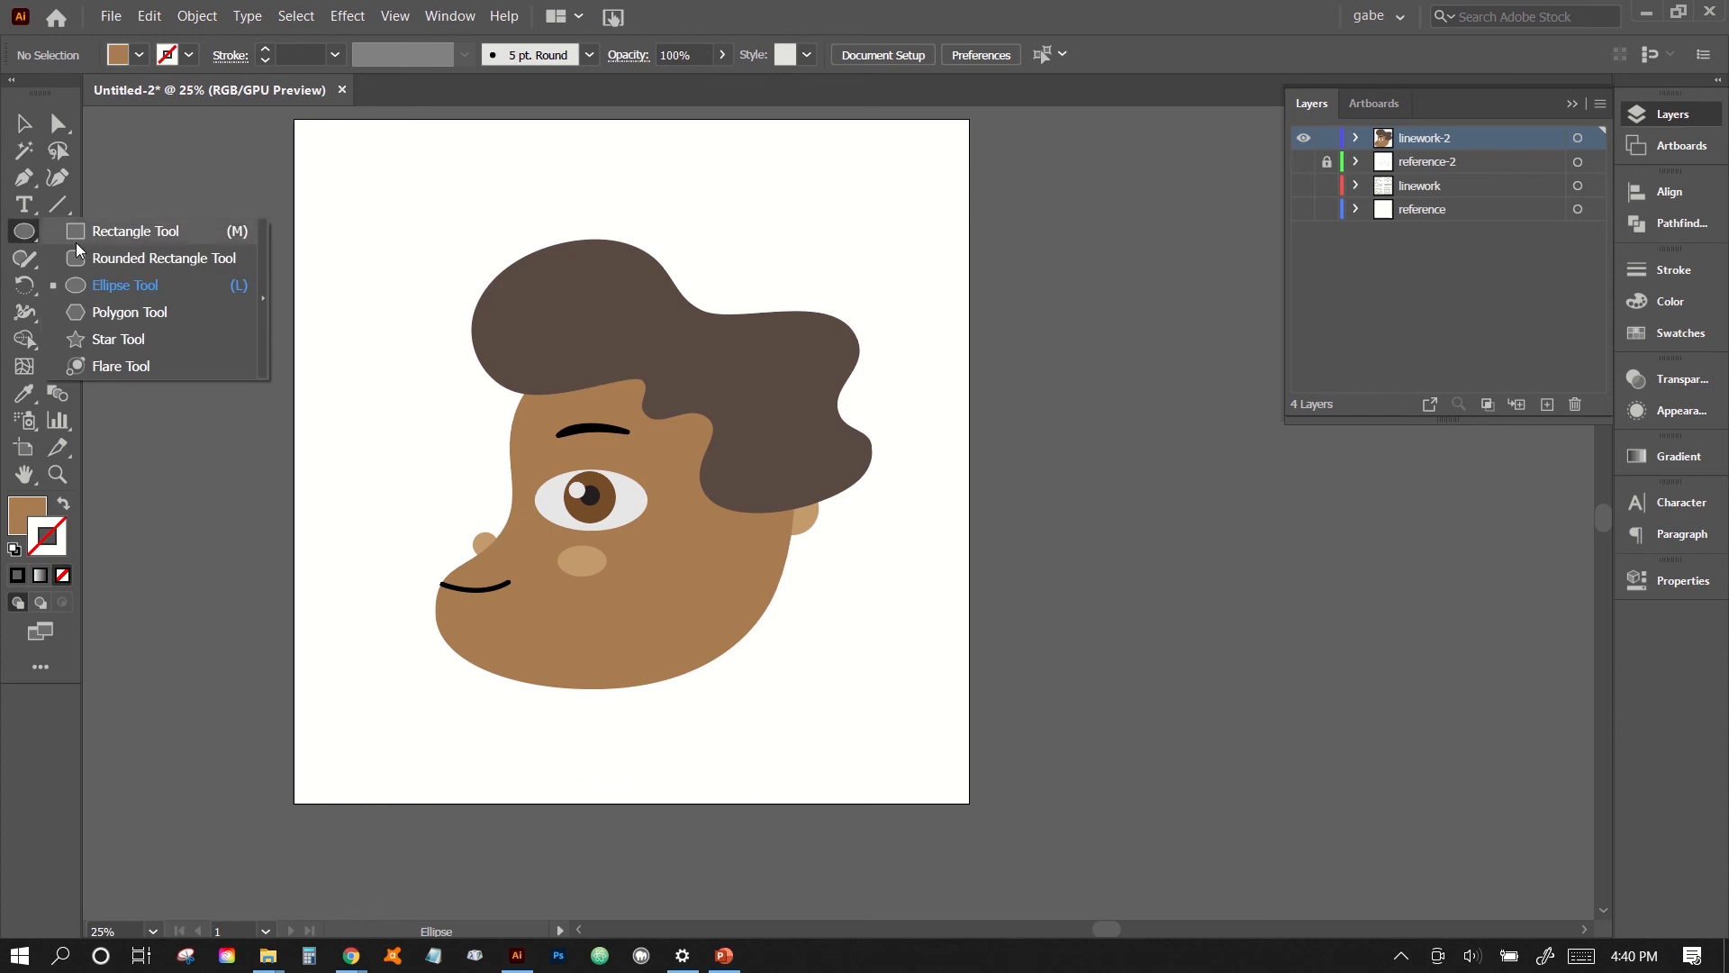
pyautogui.click(80, 240)
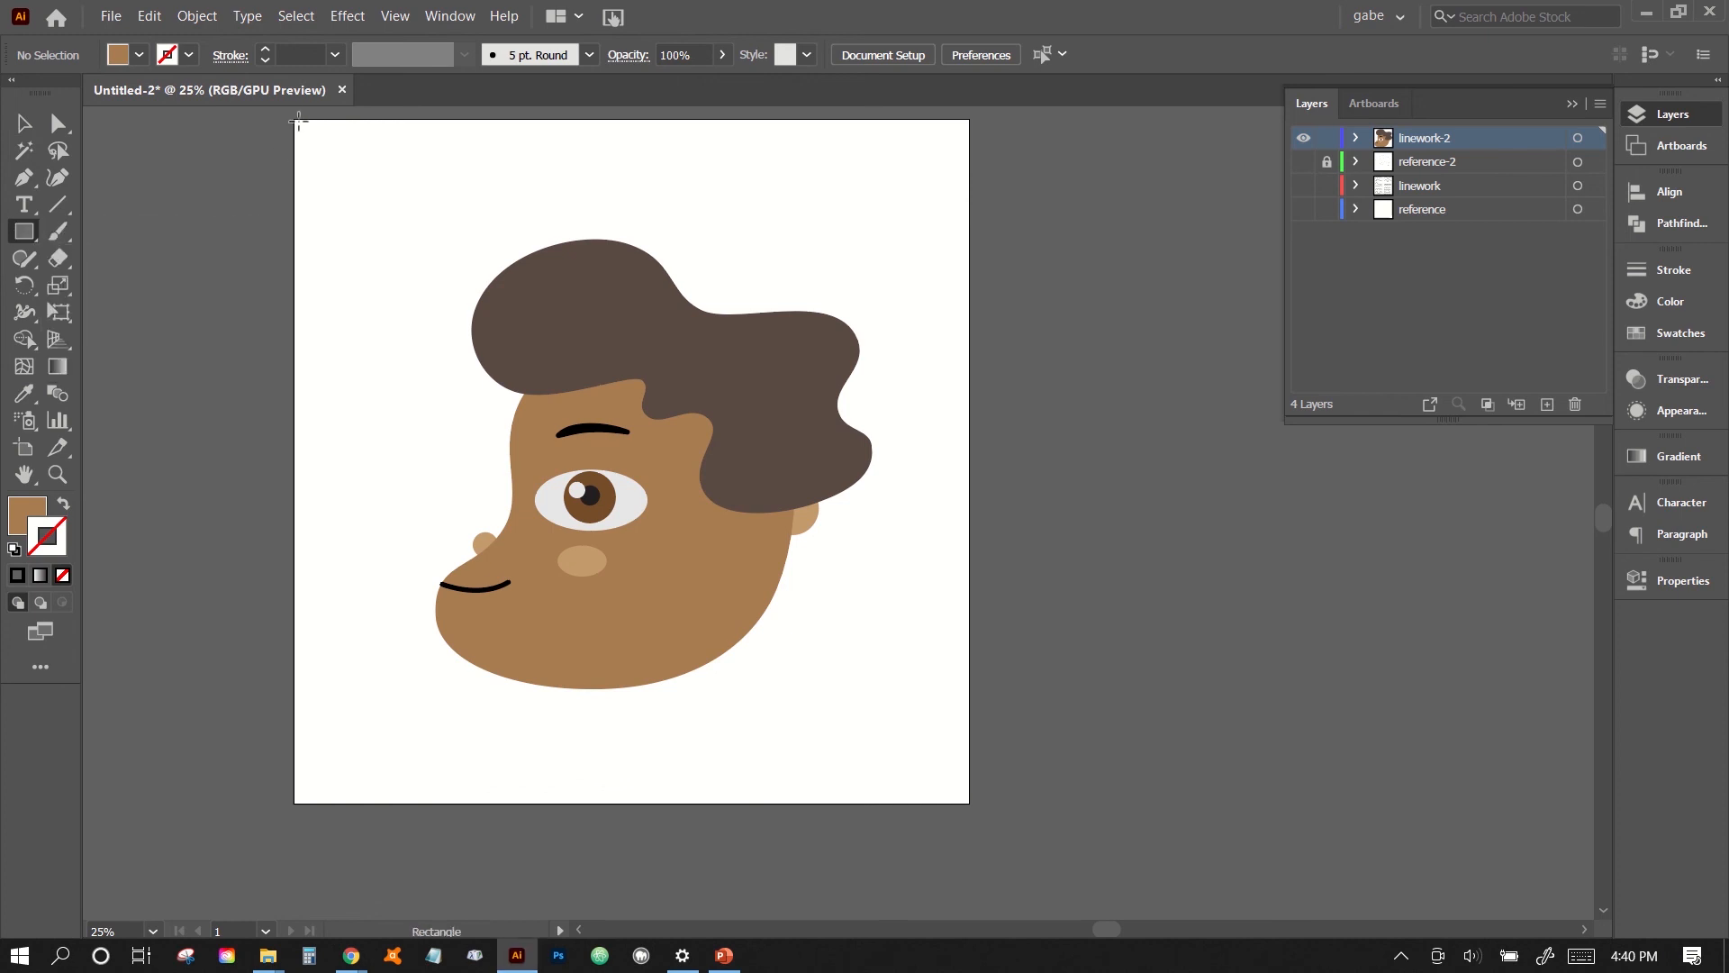
pyautogui.moveTo(294, 119); pyautogui.dragTo(969, 801)
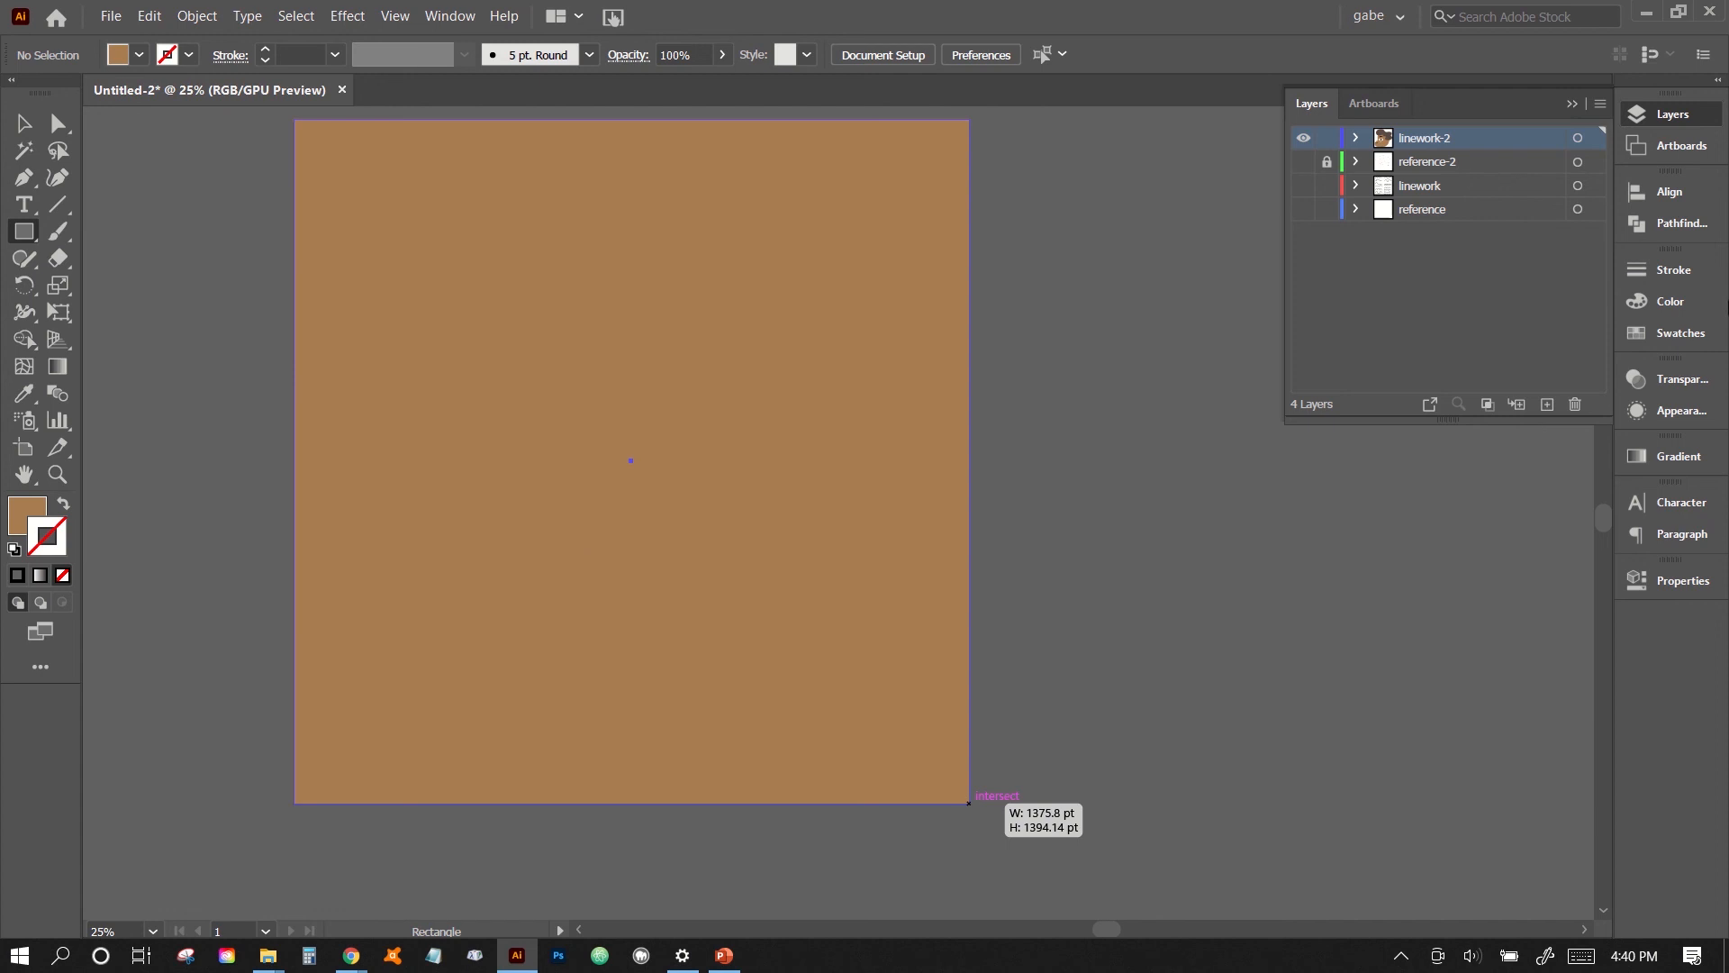
pyautogui.click(1652, 335)
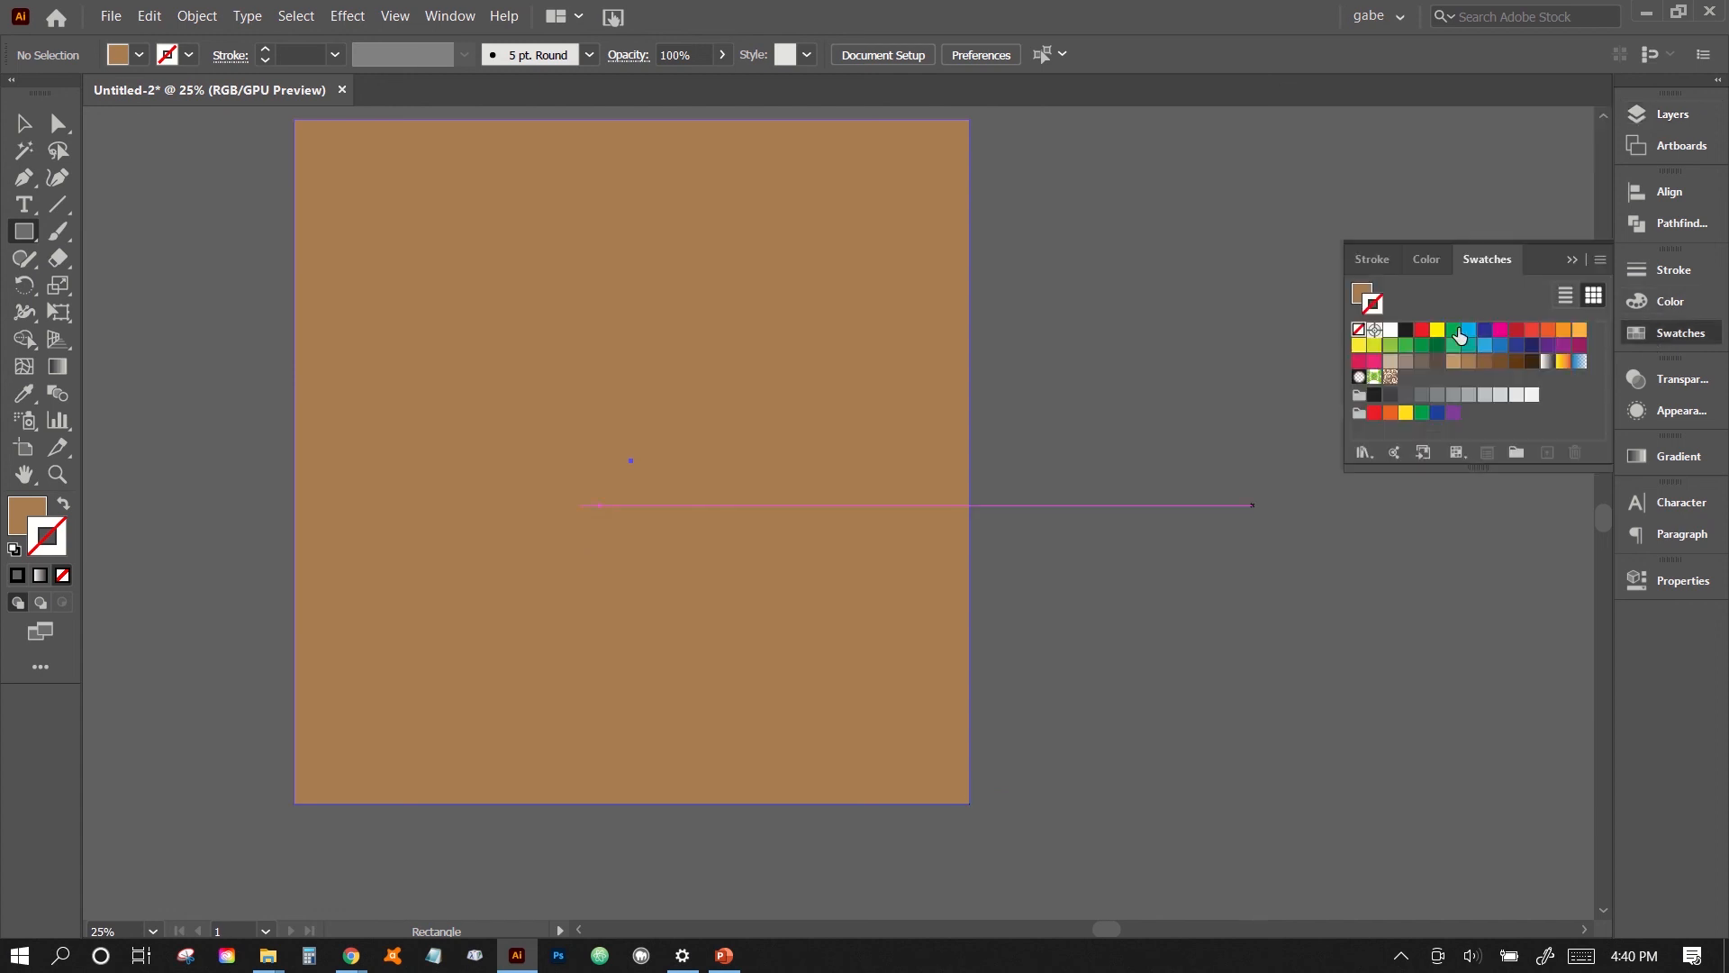
pyautogui.click(1362, 293)
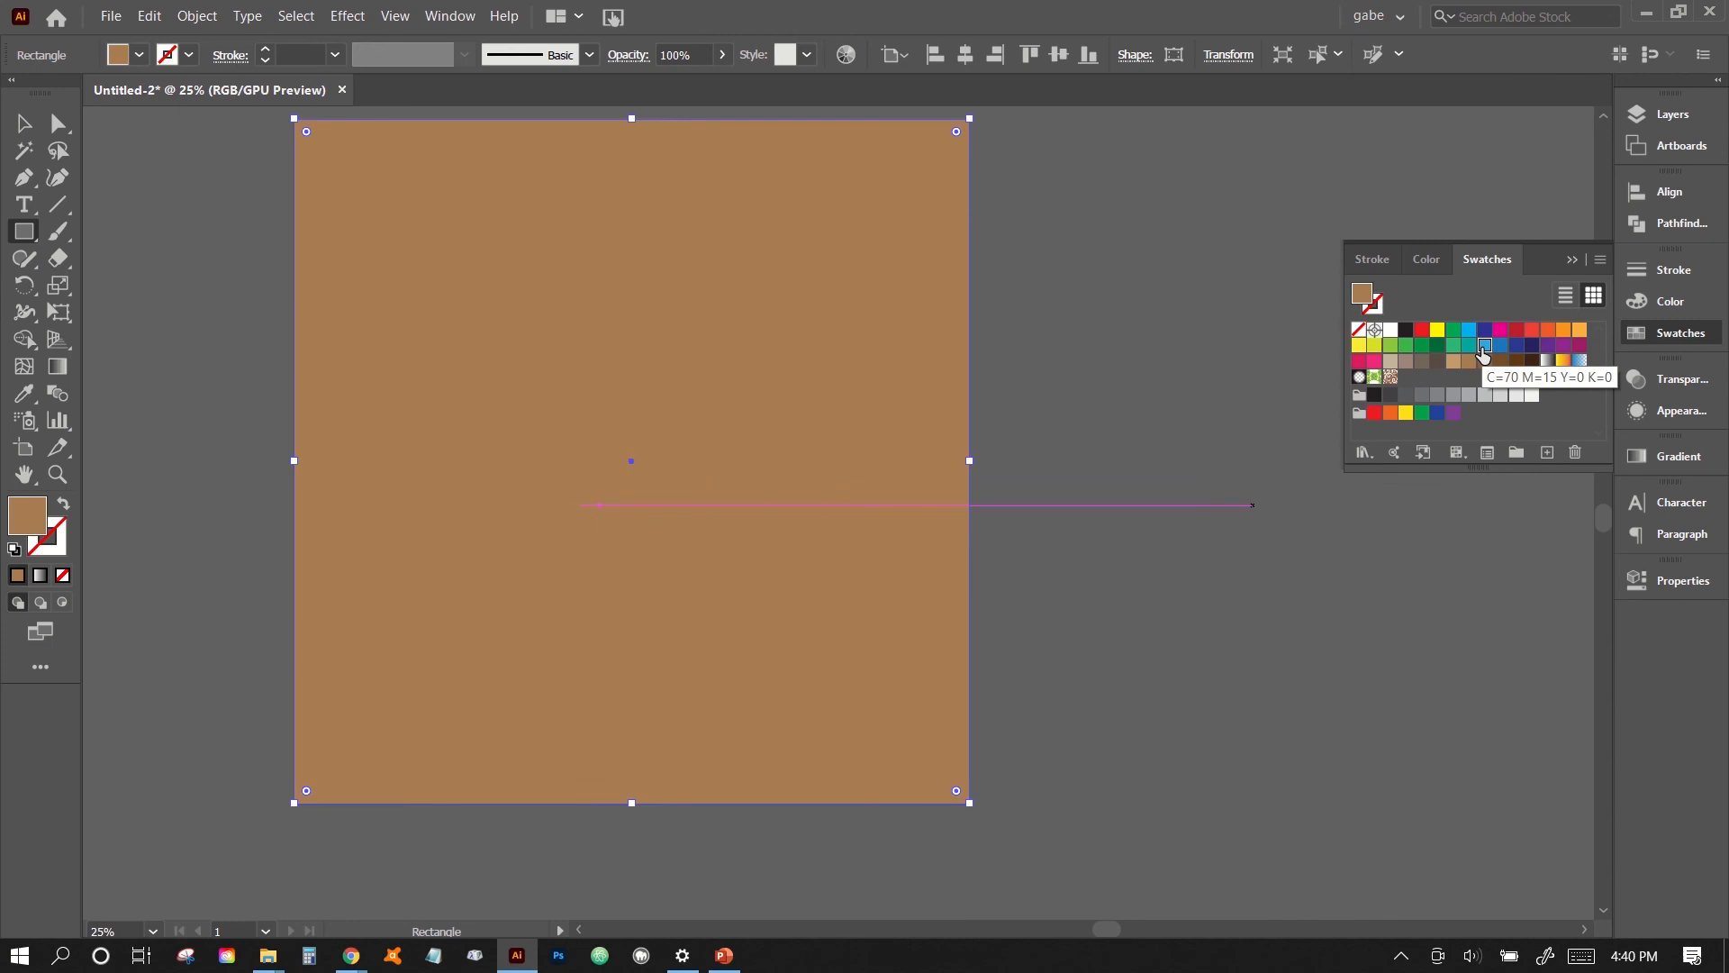
pyautogui.click(1485, 345)
# - Send the blue background rectangle to the back, behind the grouped face
pyautogui.click(194, 16)
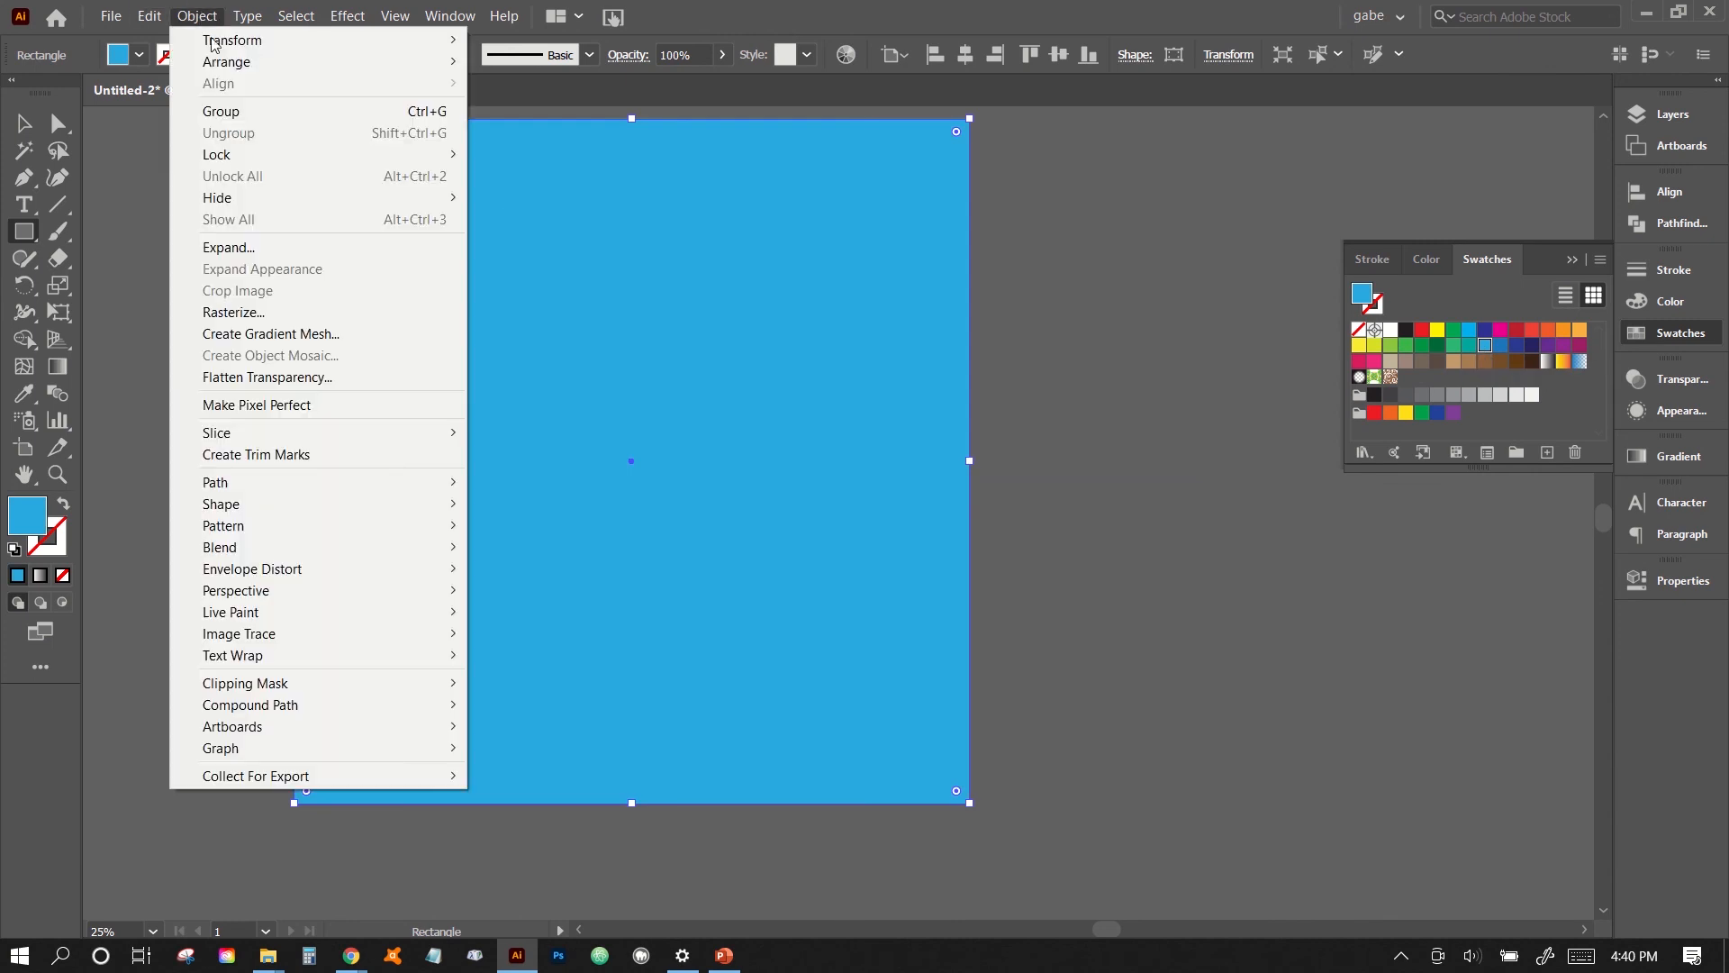
pyautogui.moveTo(226, 61)
pyautogui.click(531, 126)
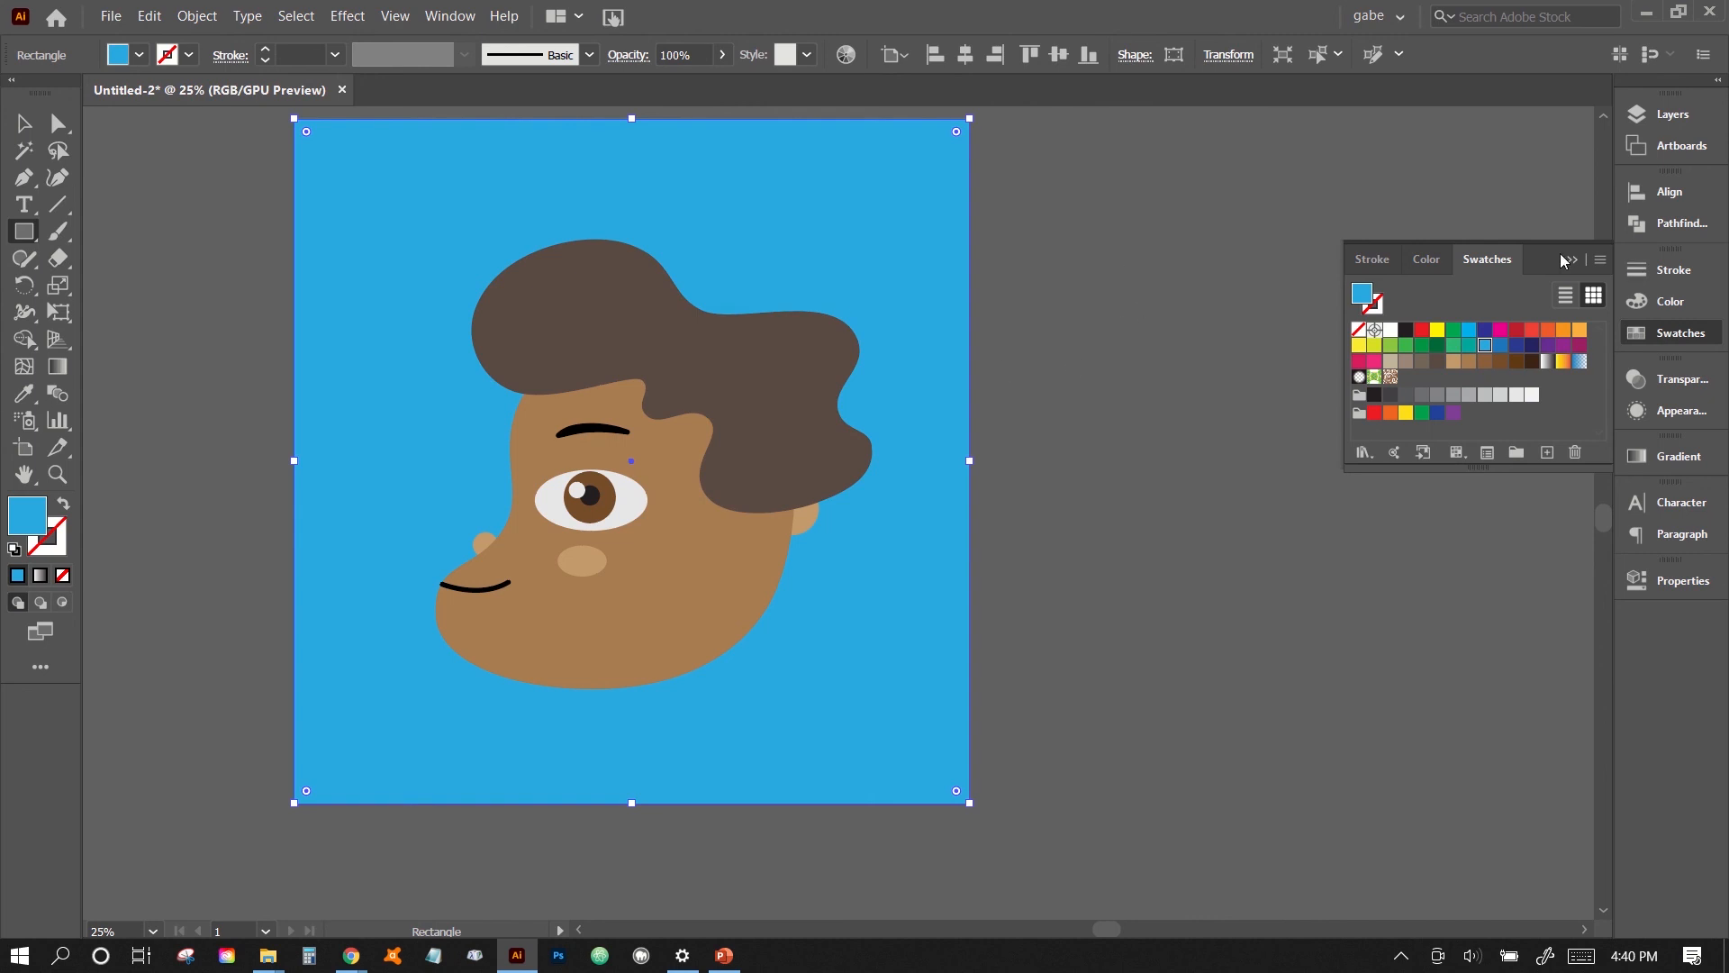
# - Recolor the background rectangle to pale mint using HSB values of about H 166, S 28.93 and B 94.9, and deselect it
pyautogui.click(1671, 302)
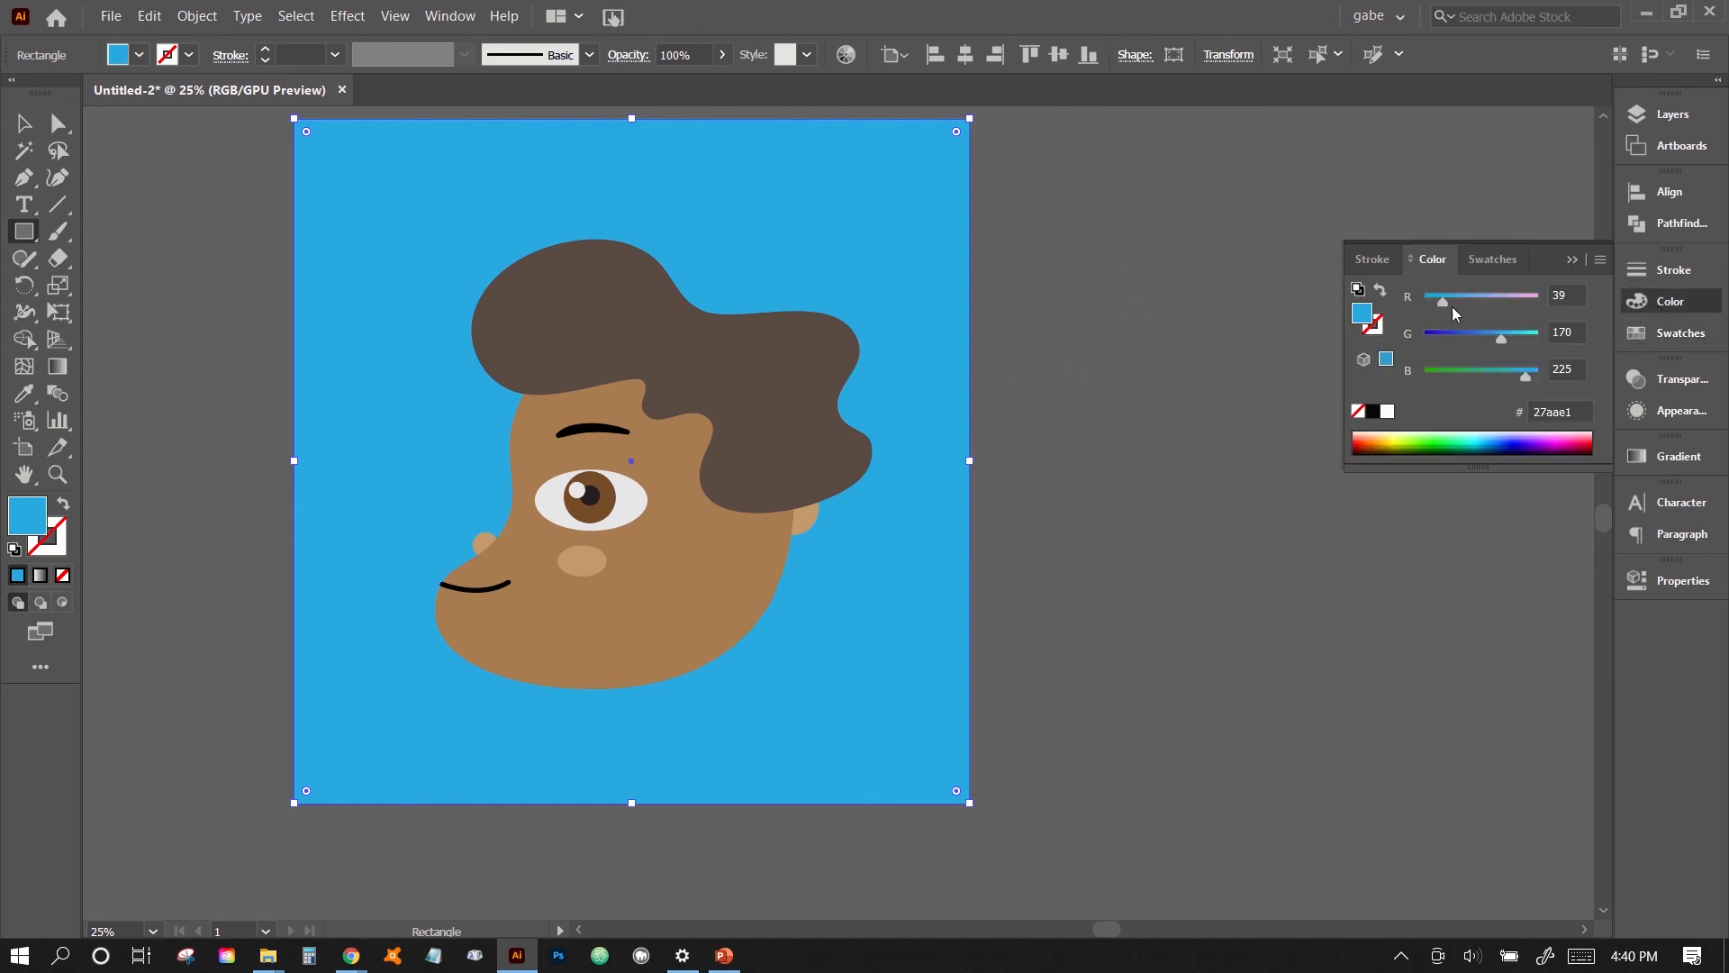
pyautogui.click(1599, 261)
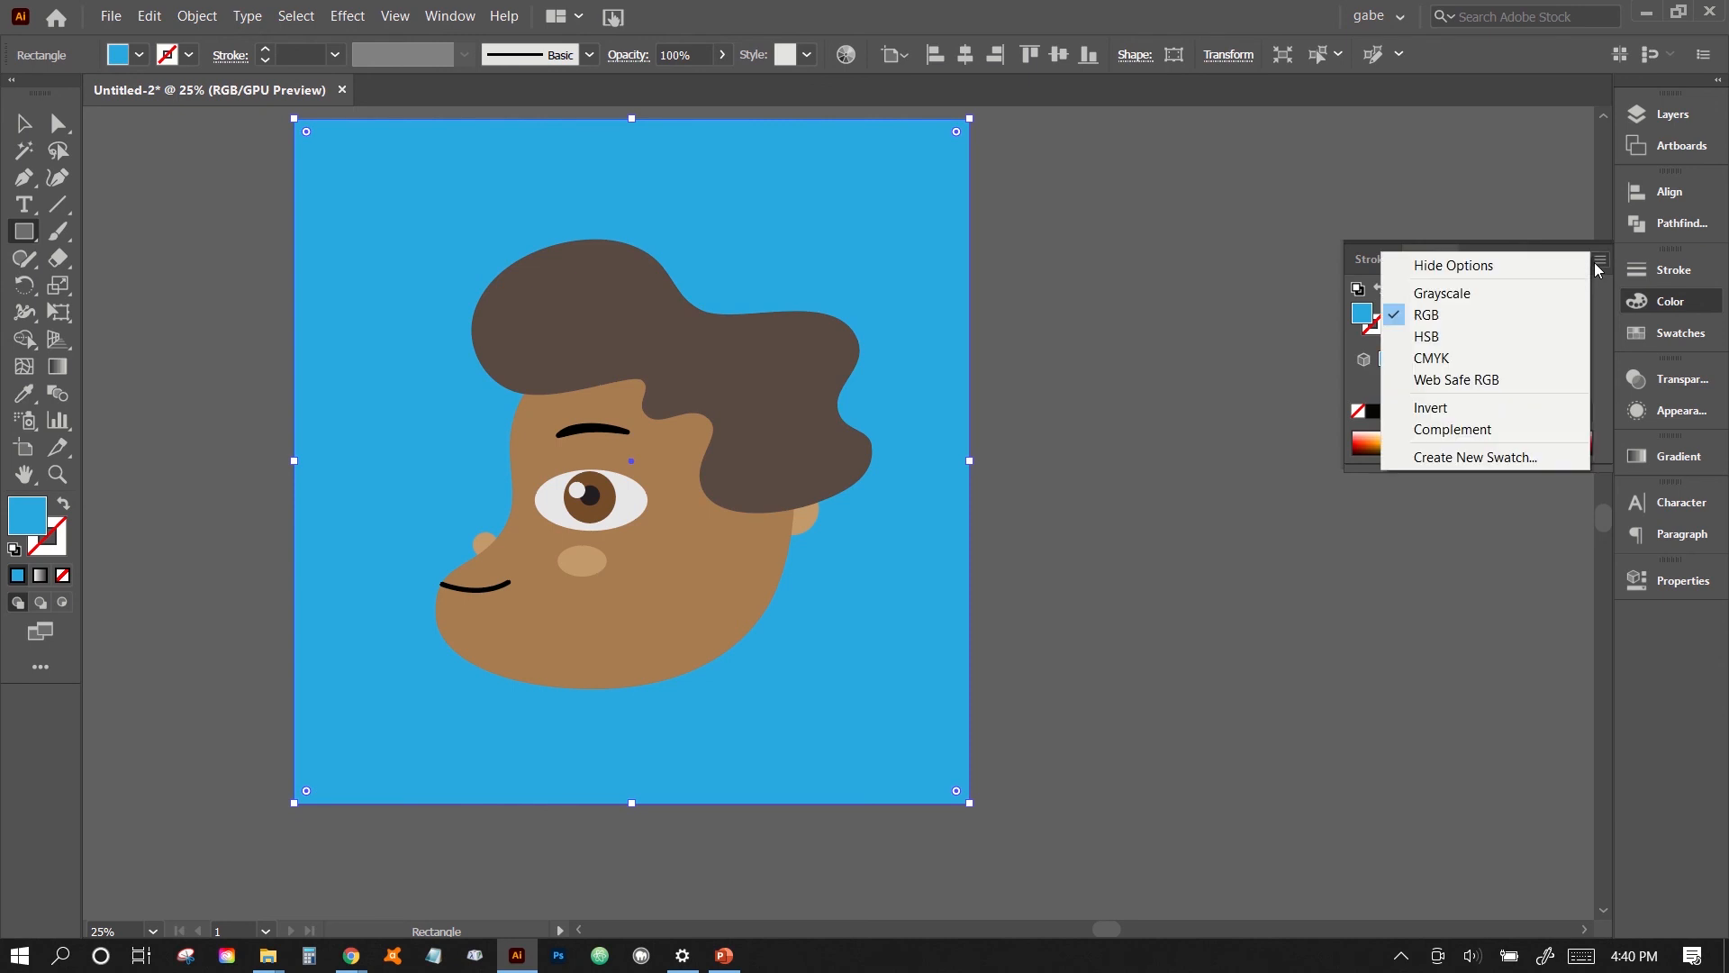
pyautogui.click(1452, 337)
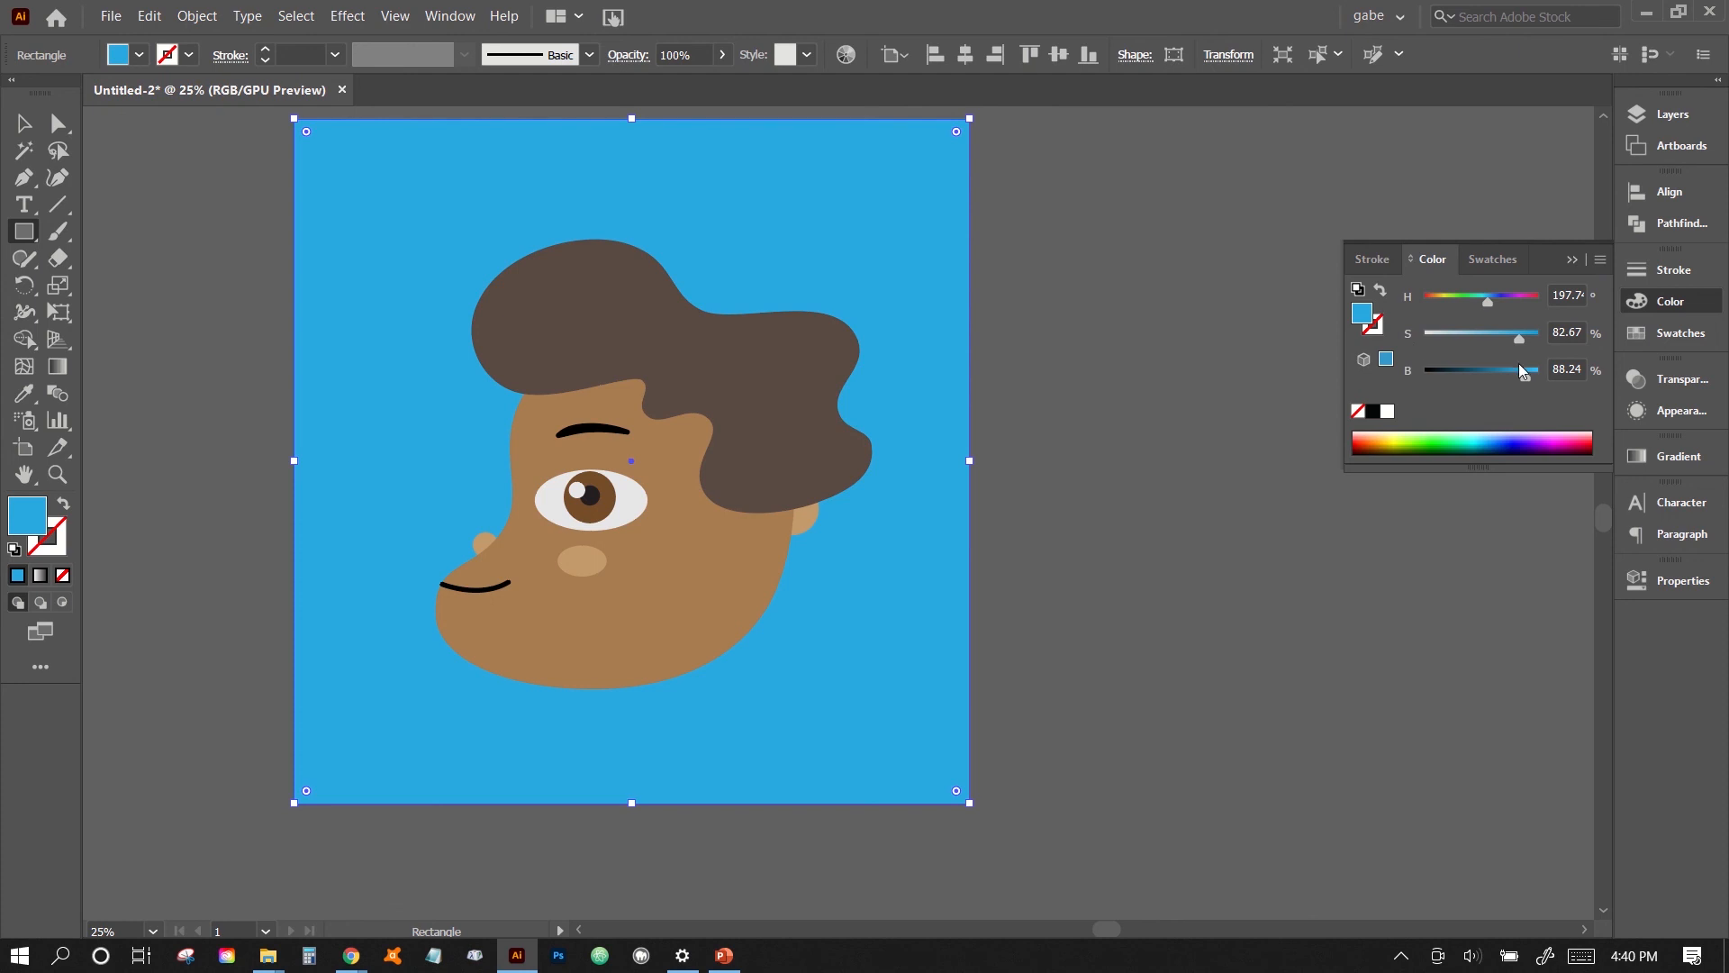
pyautogui.moveTo(1529, 374); pyautogui.dragTo(1461, 351)
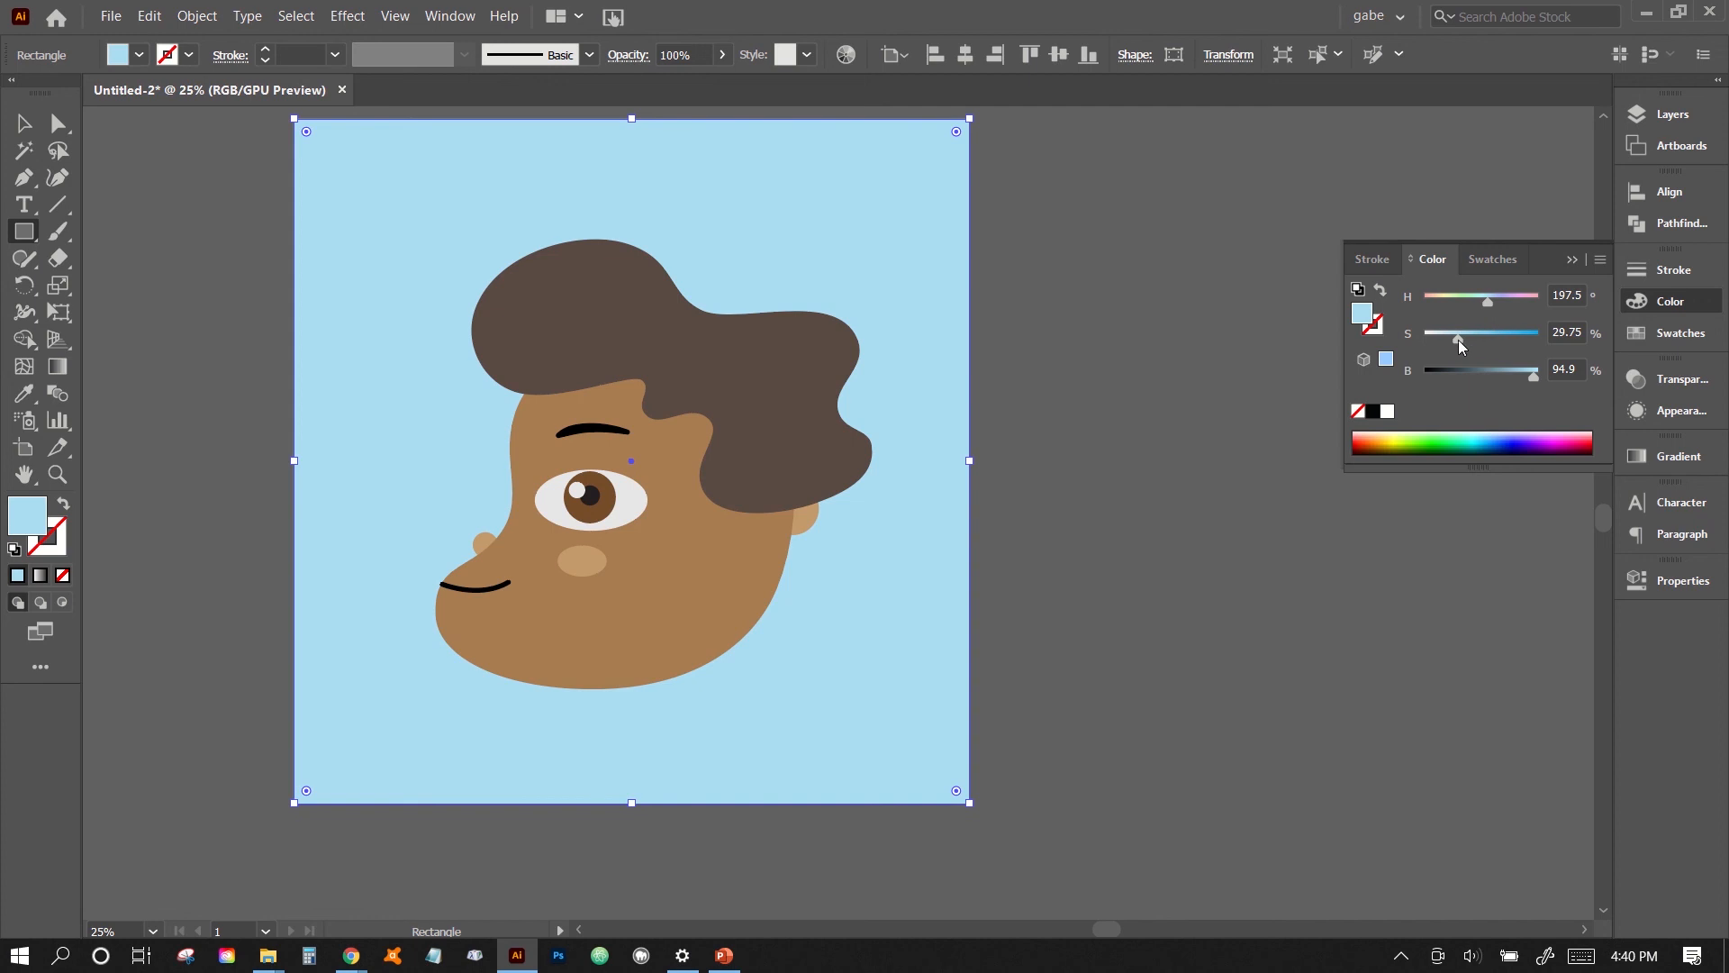
pyautogui.click(1459, 342)
pyautogui.moveTo(1491, 312); pyautogui.dragTo(1480, 308)
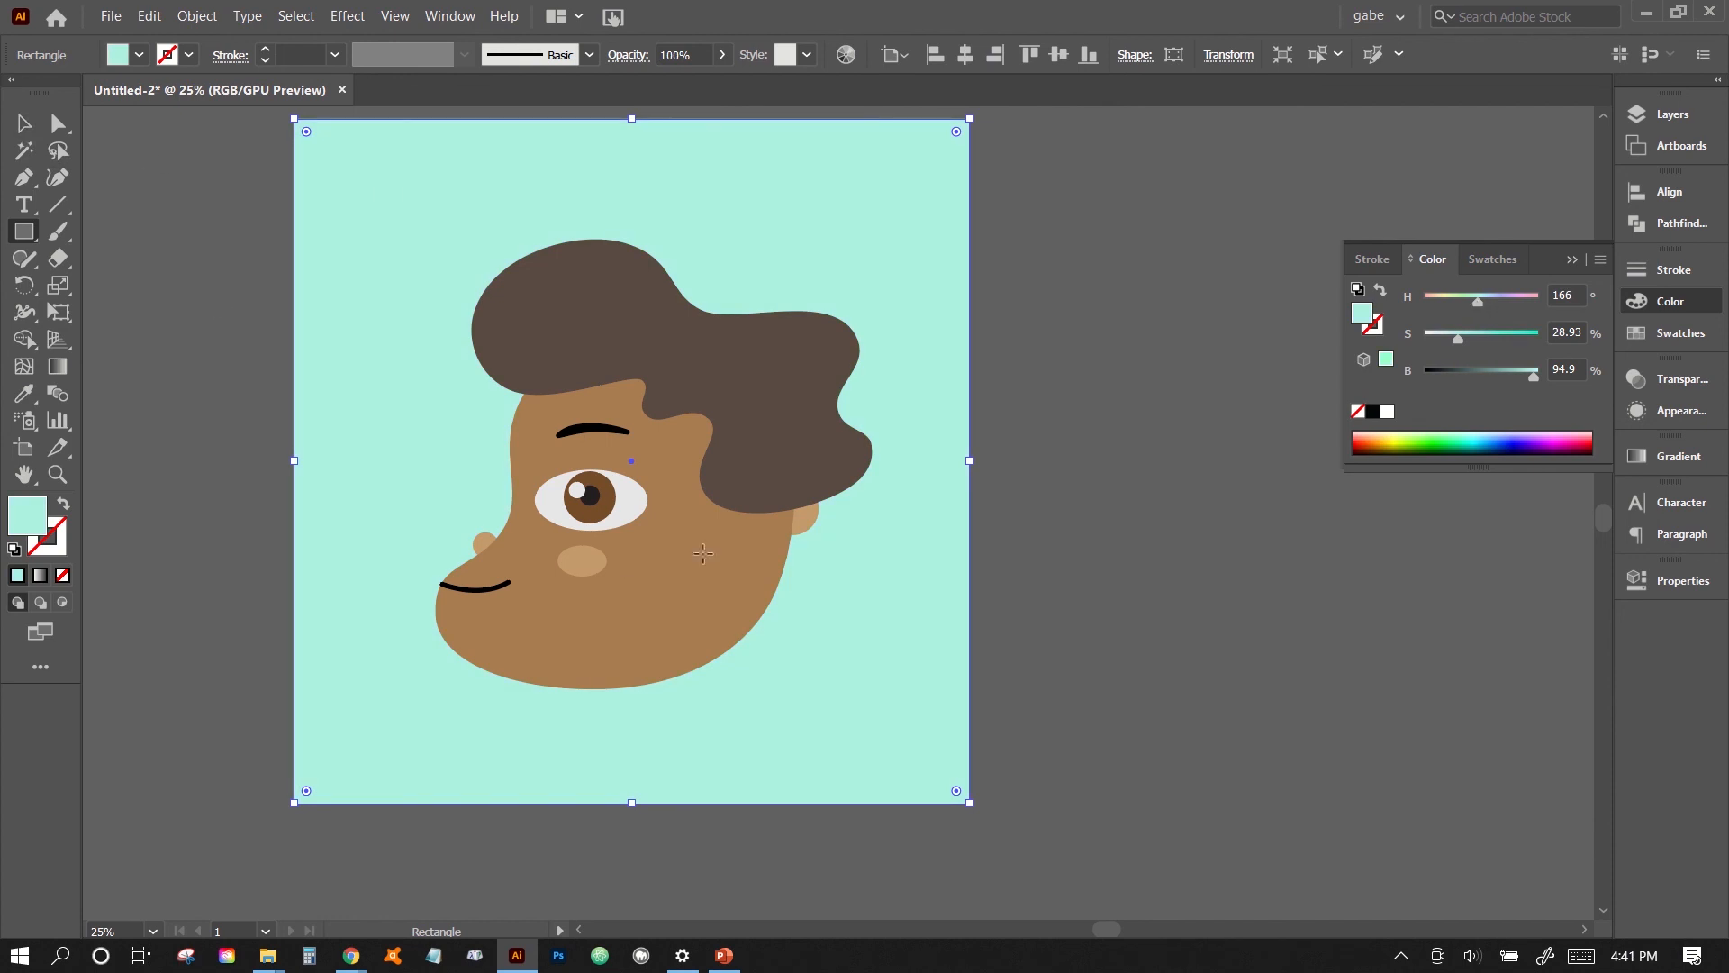
pyautogui.click(25, 126)
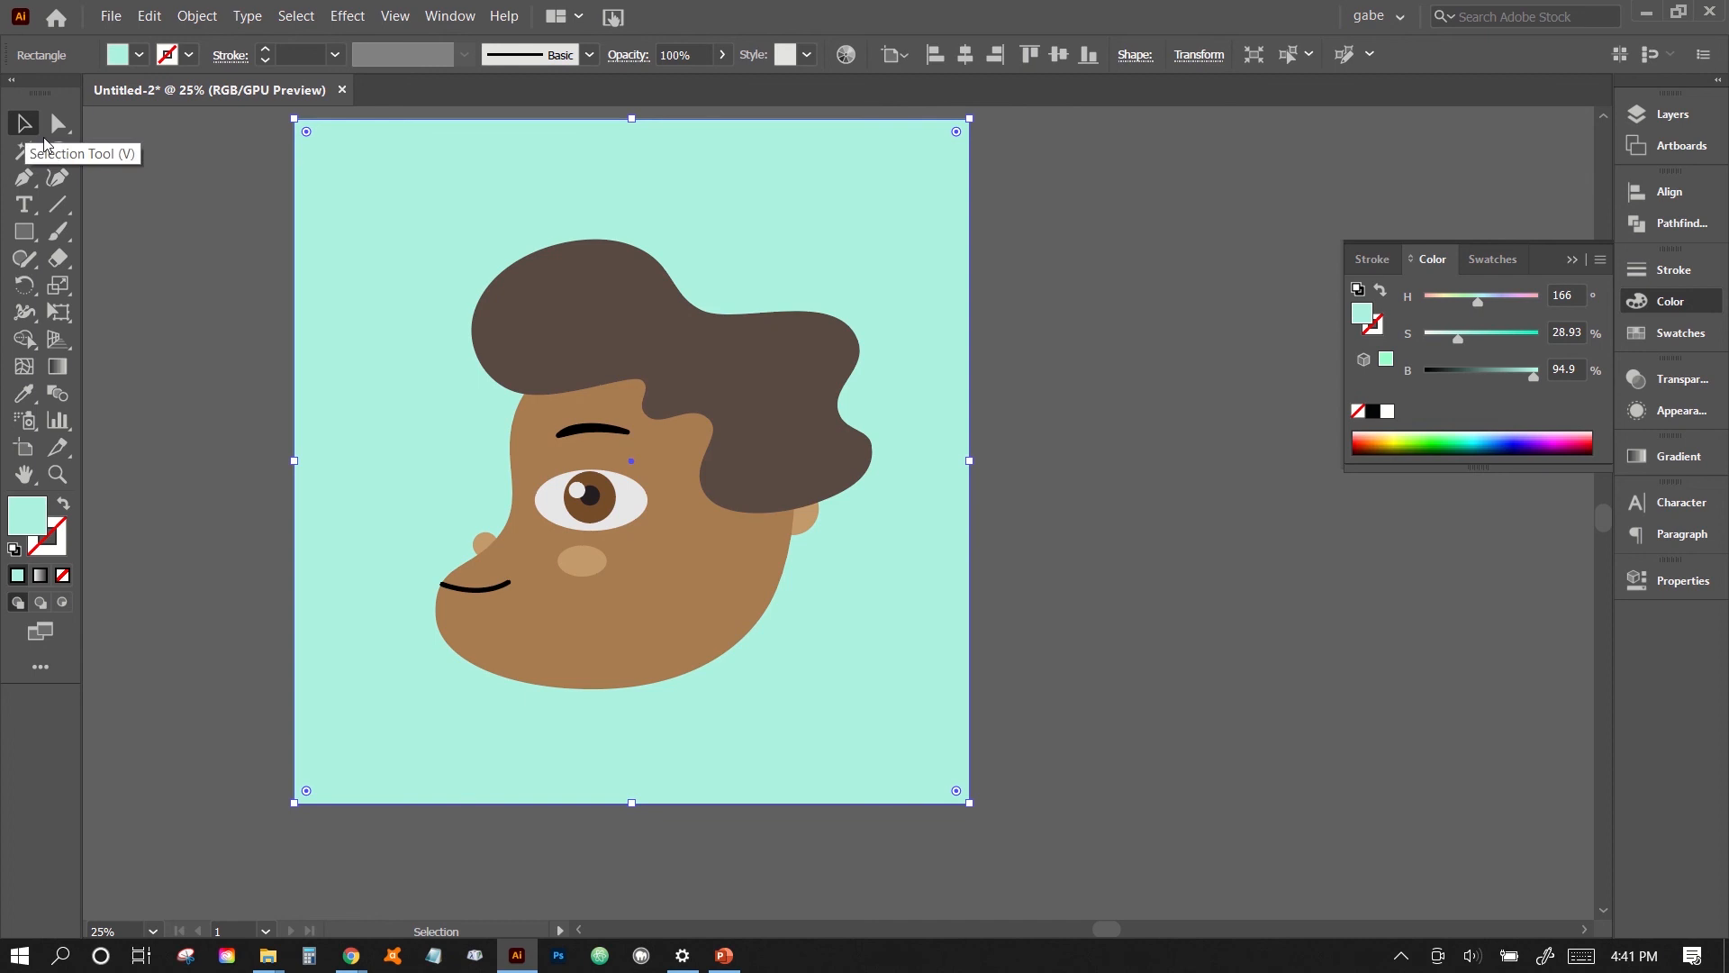
pyautogui.click(205, 245)
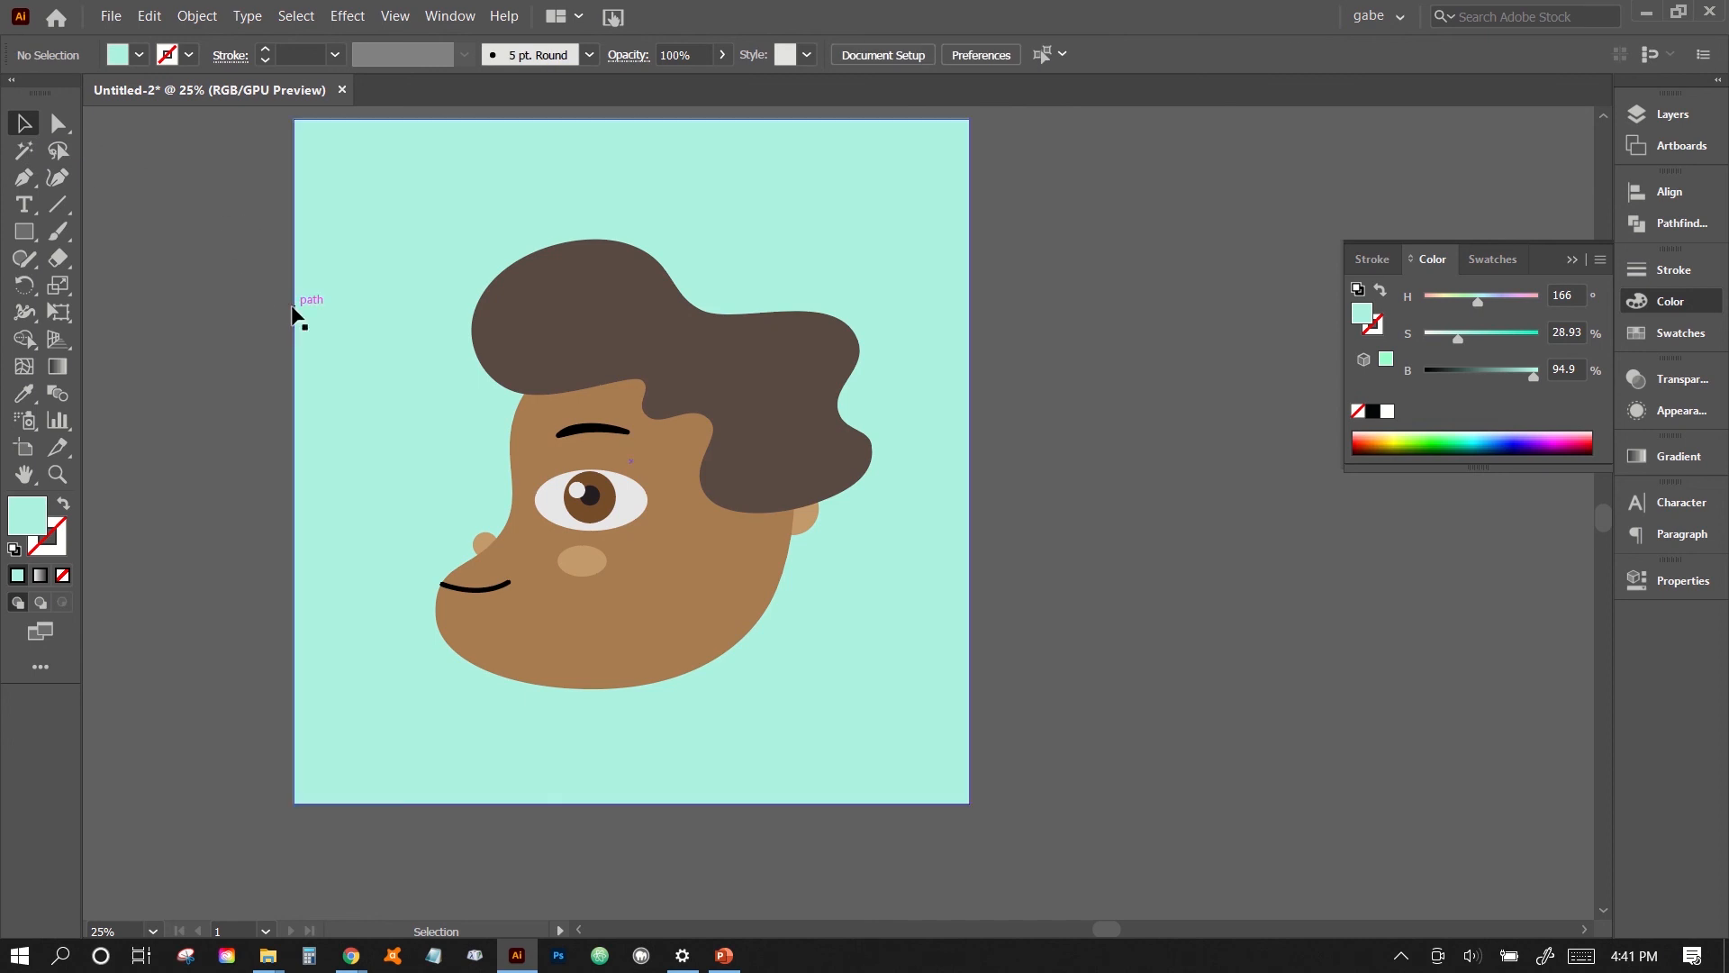
pyautogui.click(717, 440)
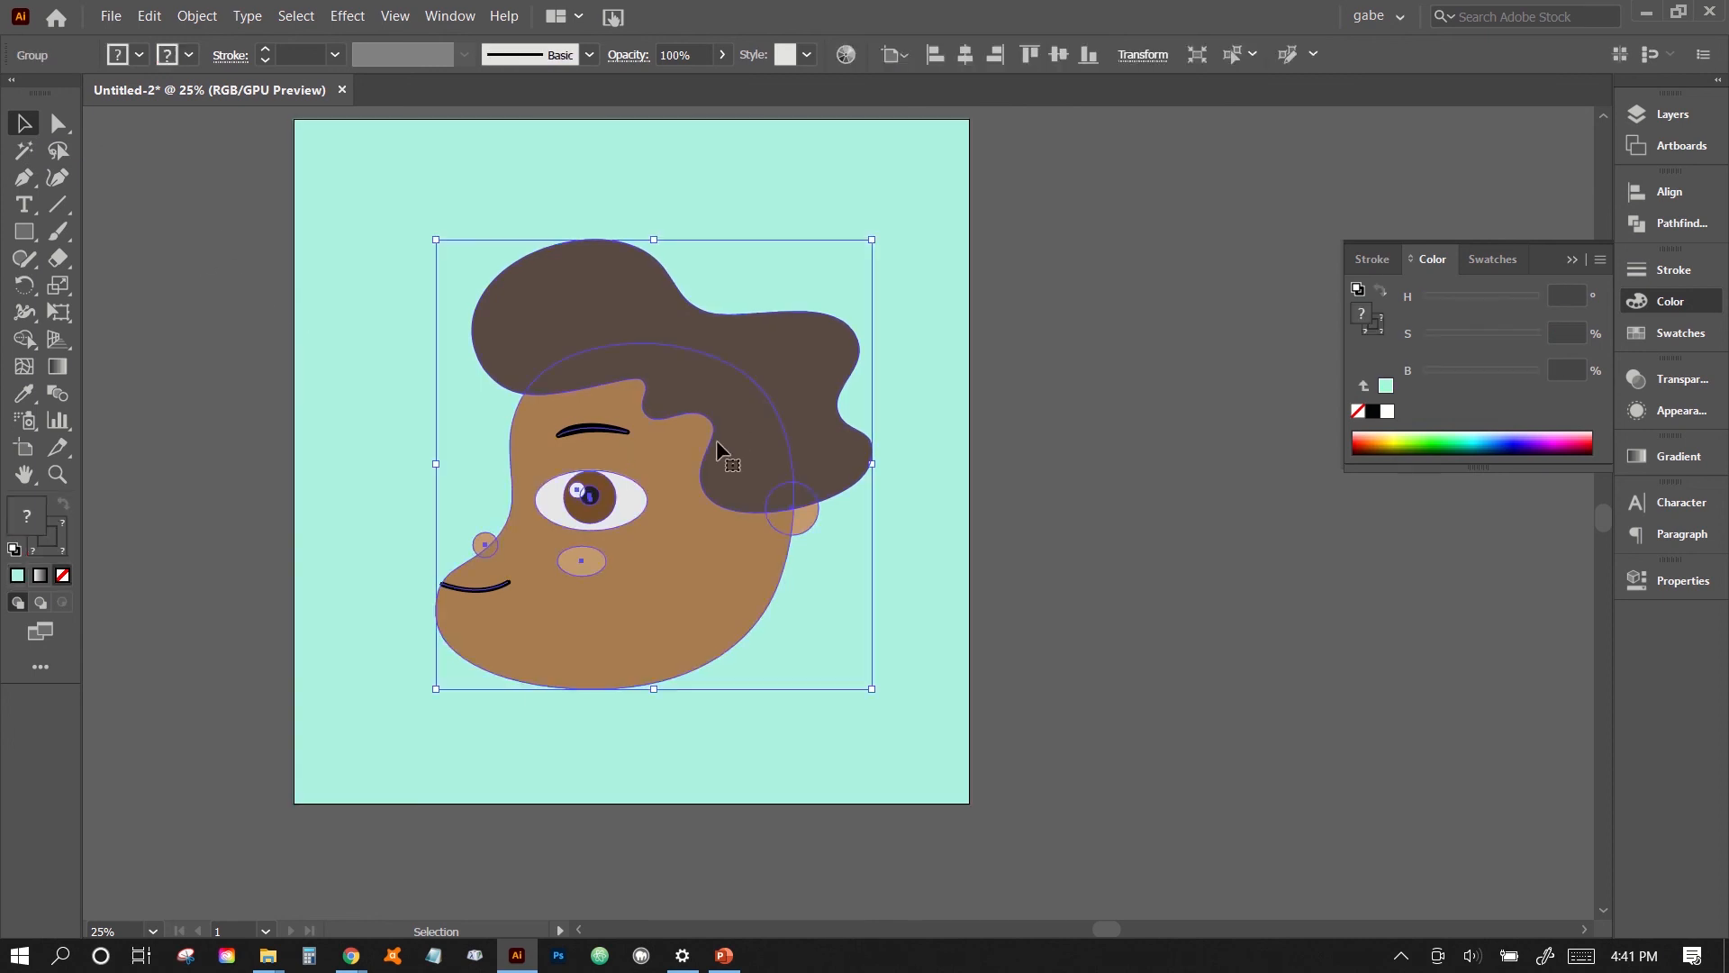
pyautogui.click(1133, 569)
pyautogui.click(722, 438)
pyautogui.click(1187, 586)
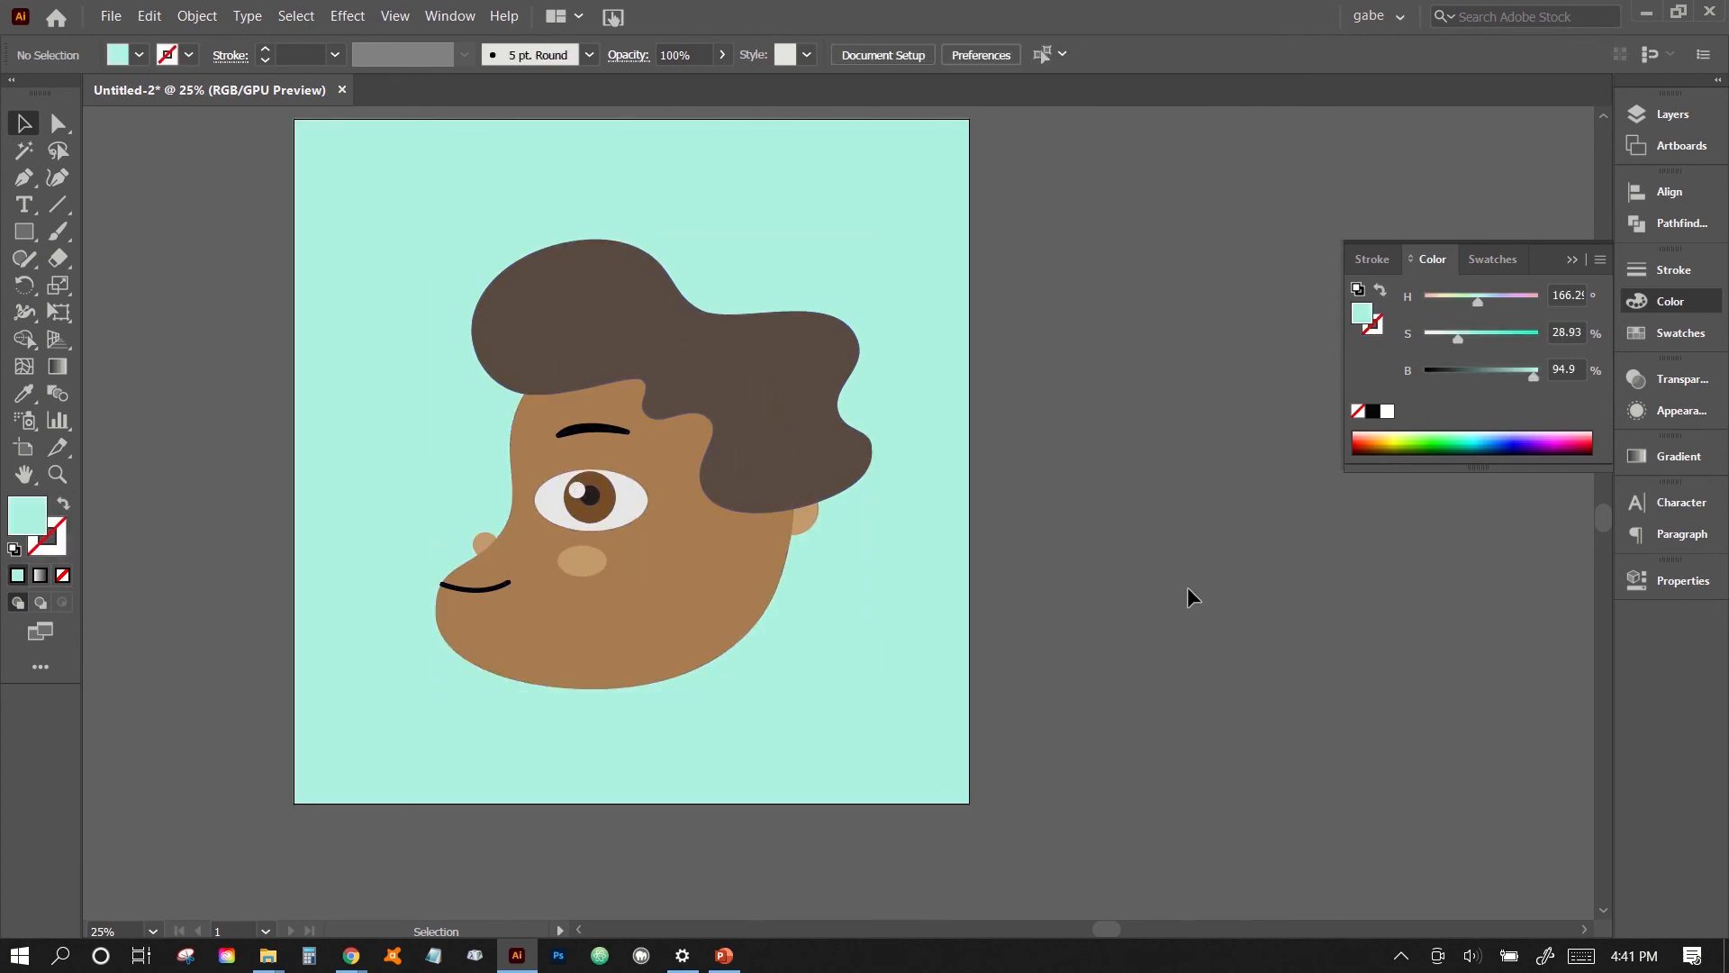
# - Enlarge the grouped face proportionally by about 15% and move it left and up so it fills the artboard evenly
pyautogui.hotkey('ctrl', '=')
pyautogui.press('space')
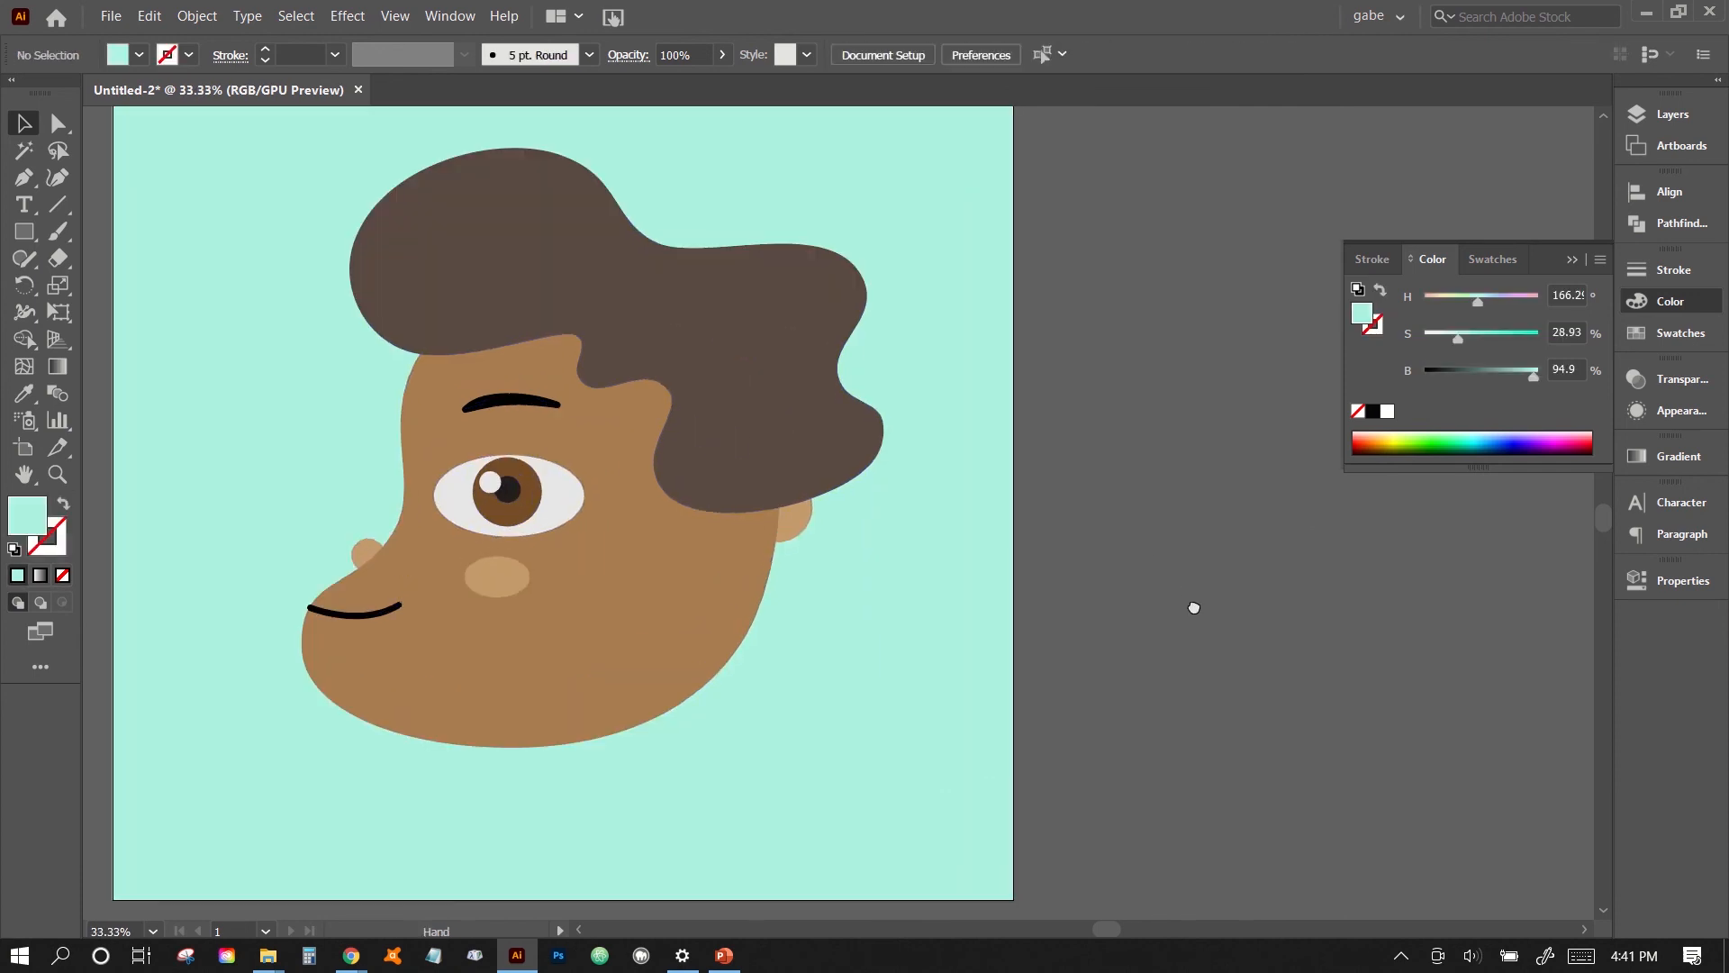
pyautogui.moveTo(1194, 608); pyautogui.dragTo(1338, 629)
pyautogui.click(905, 599)
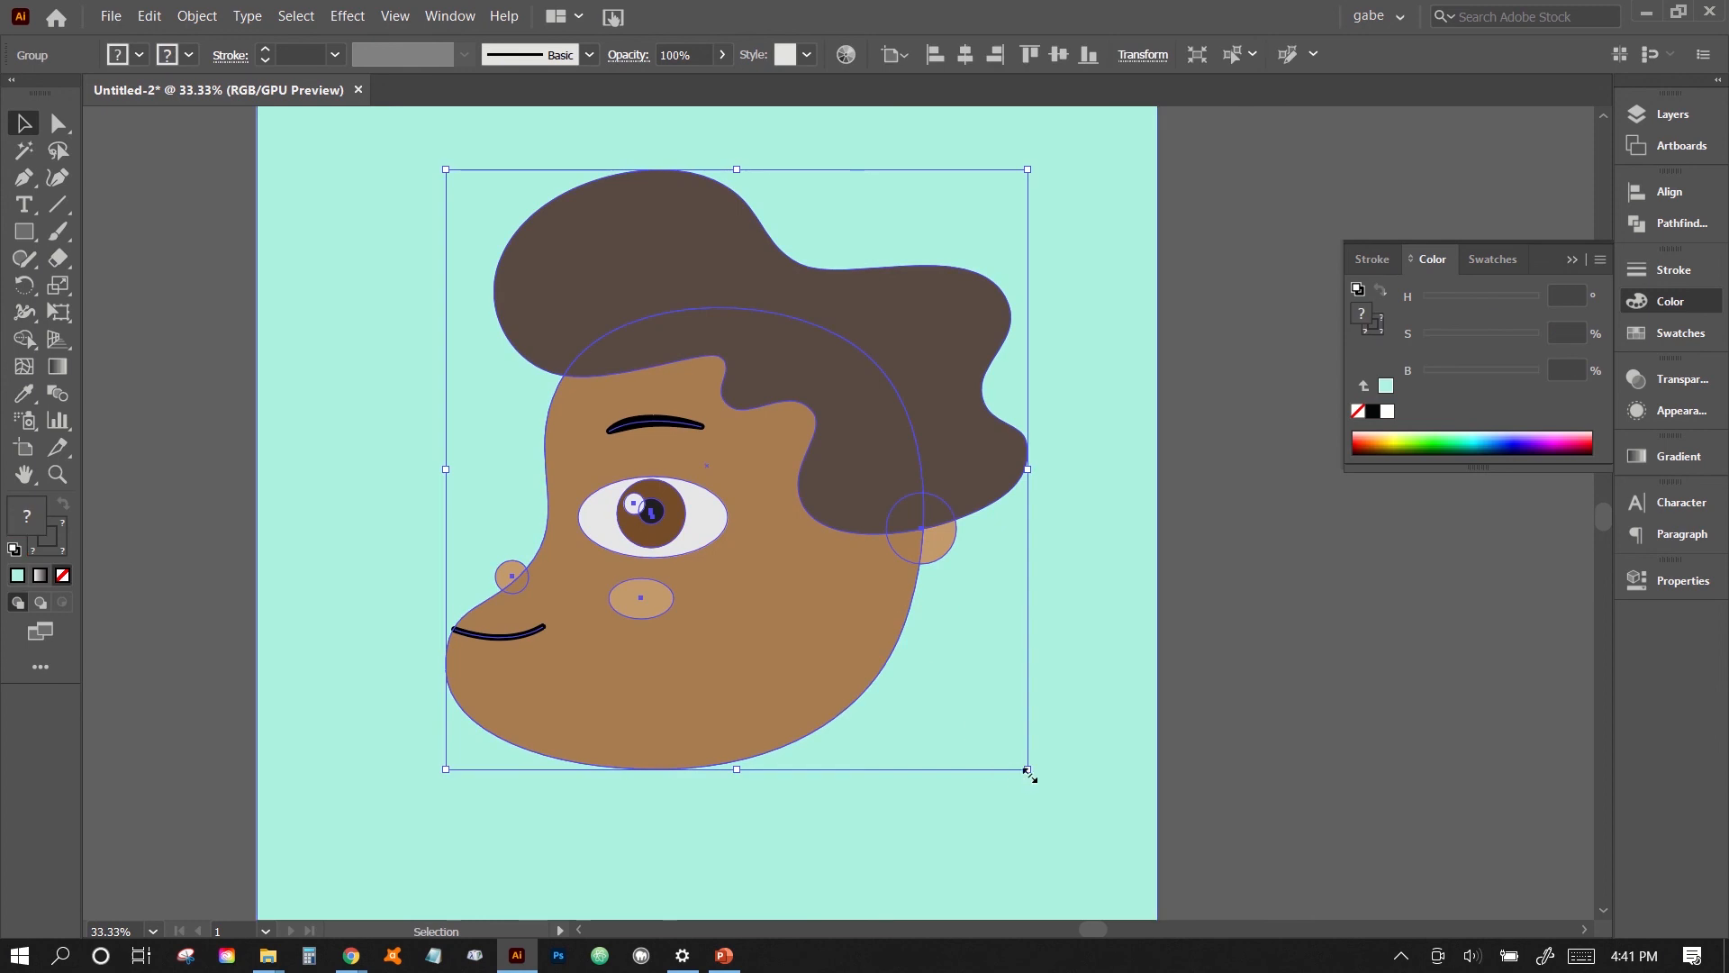
pyautogui.moveTo(1027, 771); pyautogui.dragTo(1119, 863)
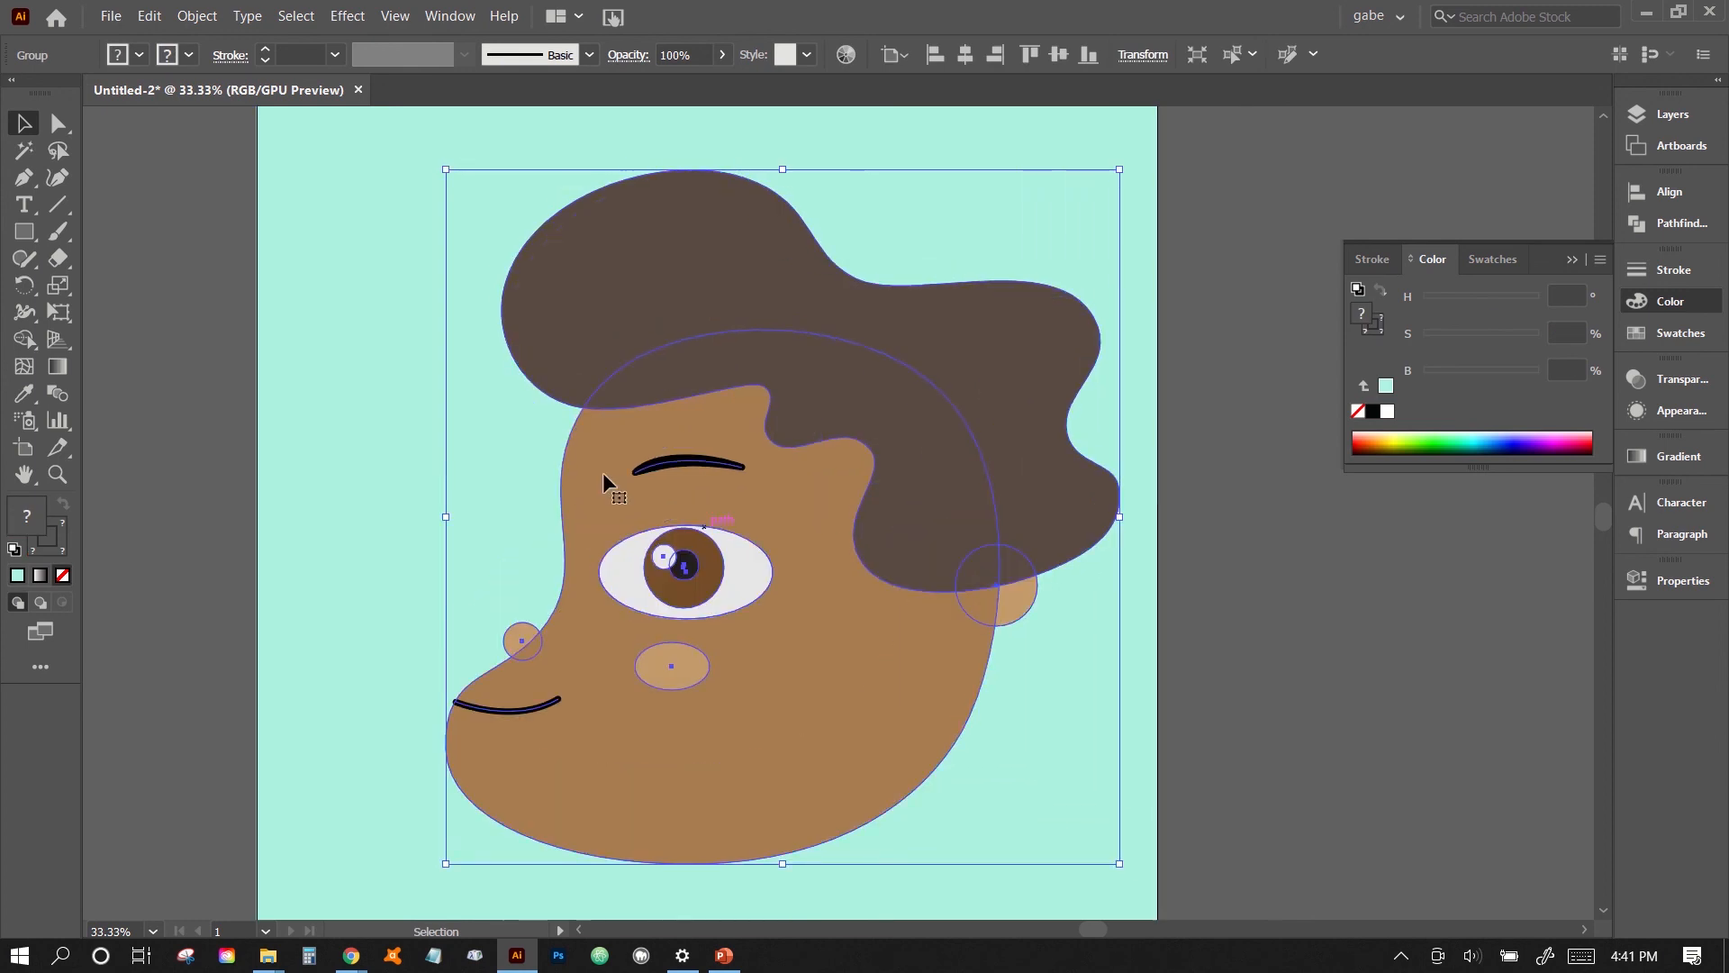
pyautogui.scroll(3, 603, 472)
pyautogui.moveTo(447, 322); pyautogui.dragTo(184, 284)
pyautogui.click(171, 293)
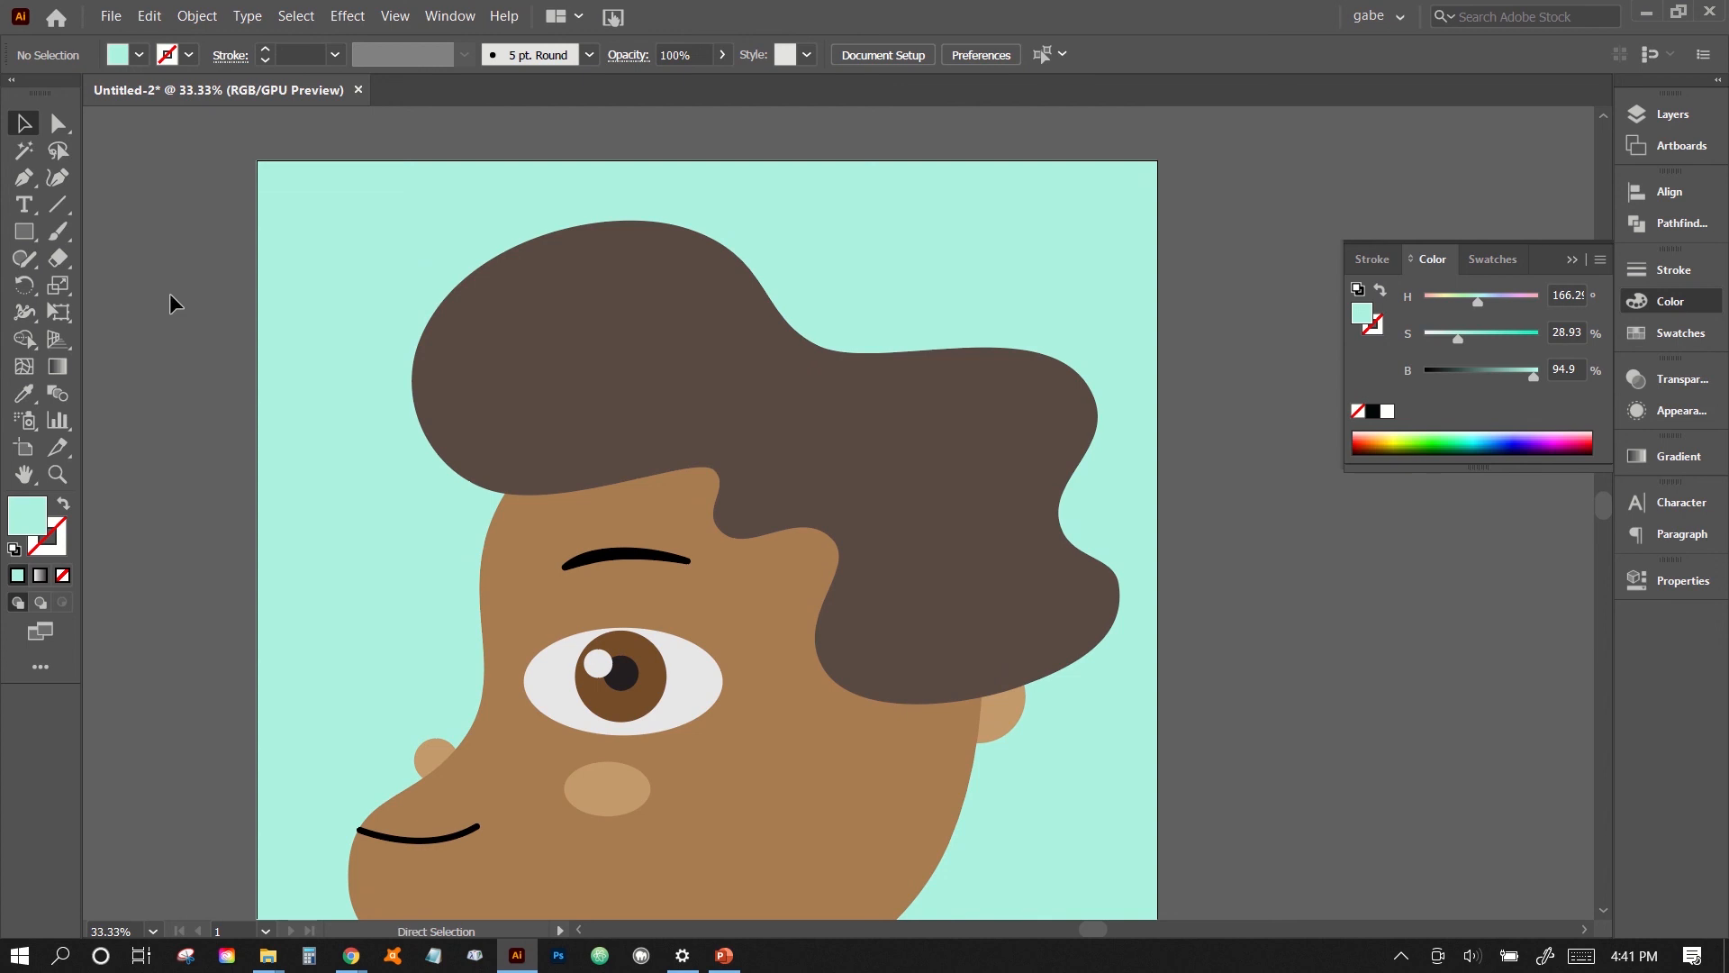
pyautogui.hotkey('ctrl', '-')
pyautogui.moveTo(170, 294); pyautogui.dragTo(142, 219)
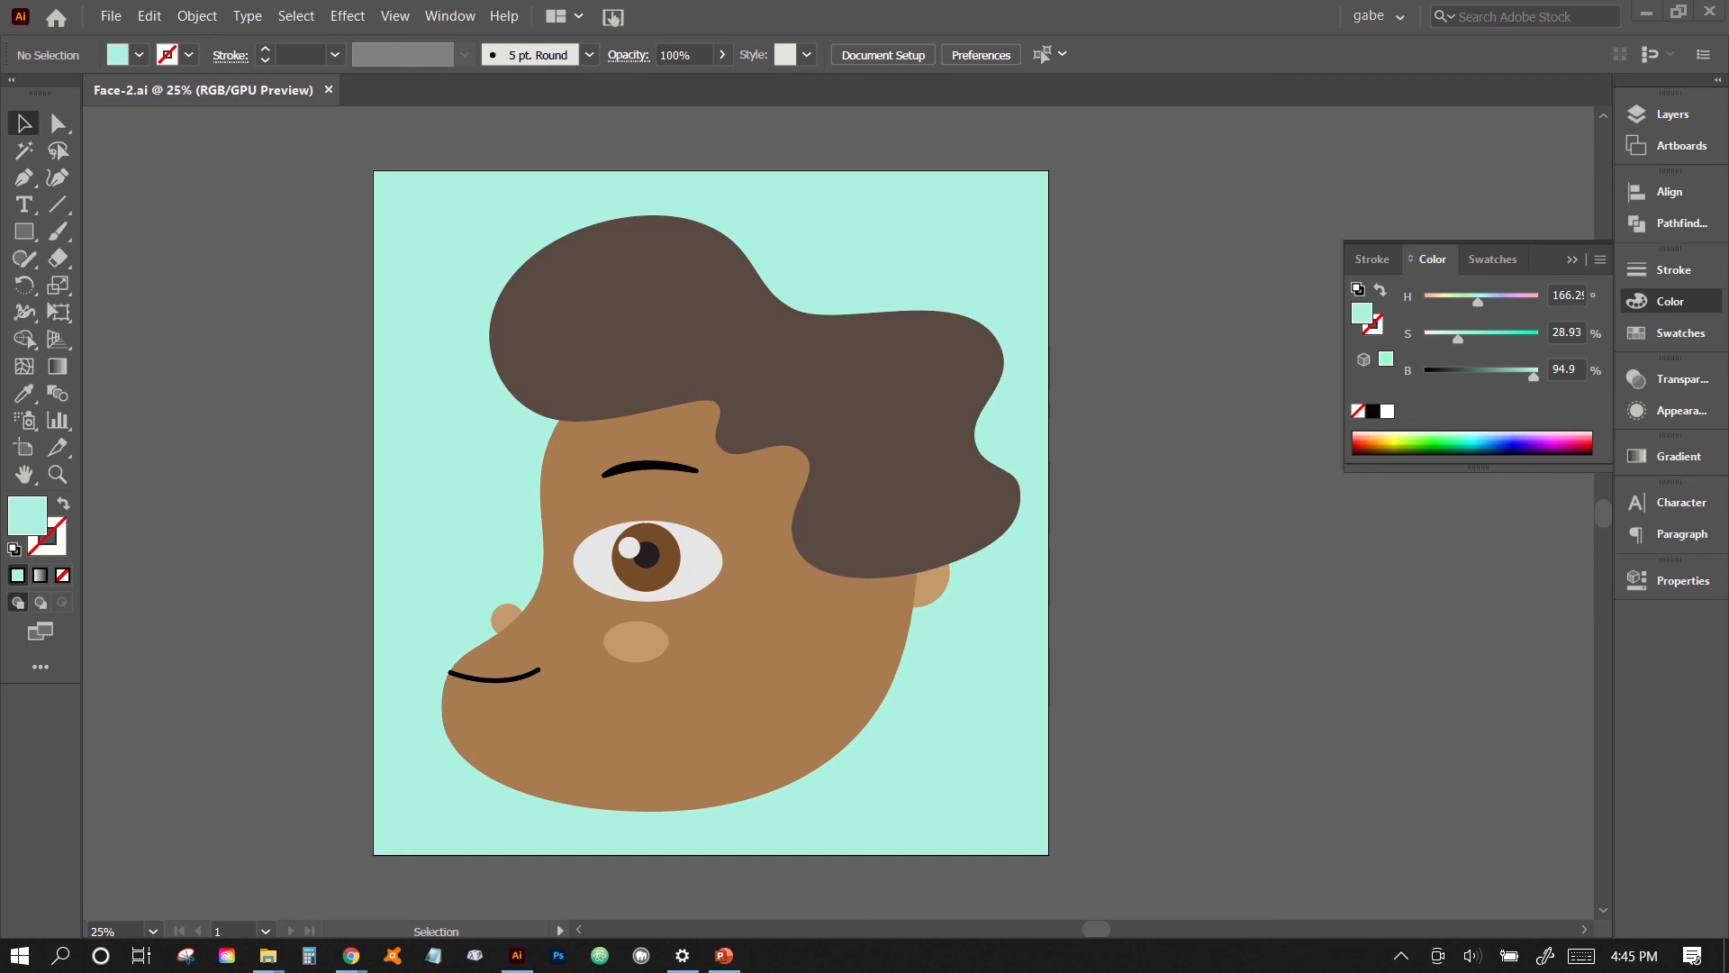
# - Save the document as Face-2.ai in Adobe Illustrator format with Illustrator 2020 compatibility, replacing the existing file
pyautogui.click(111, 16)
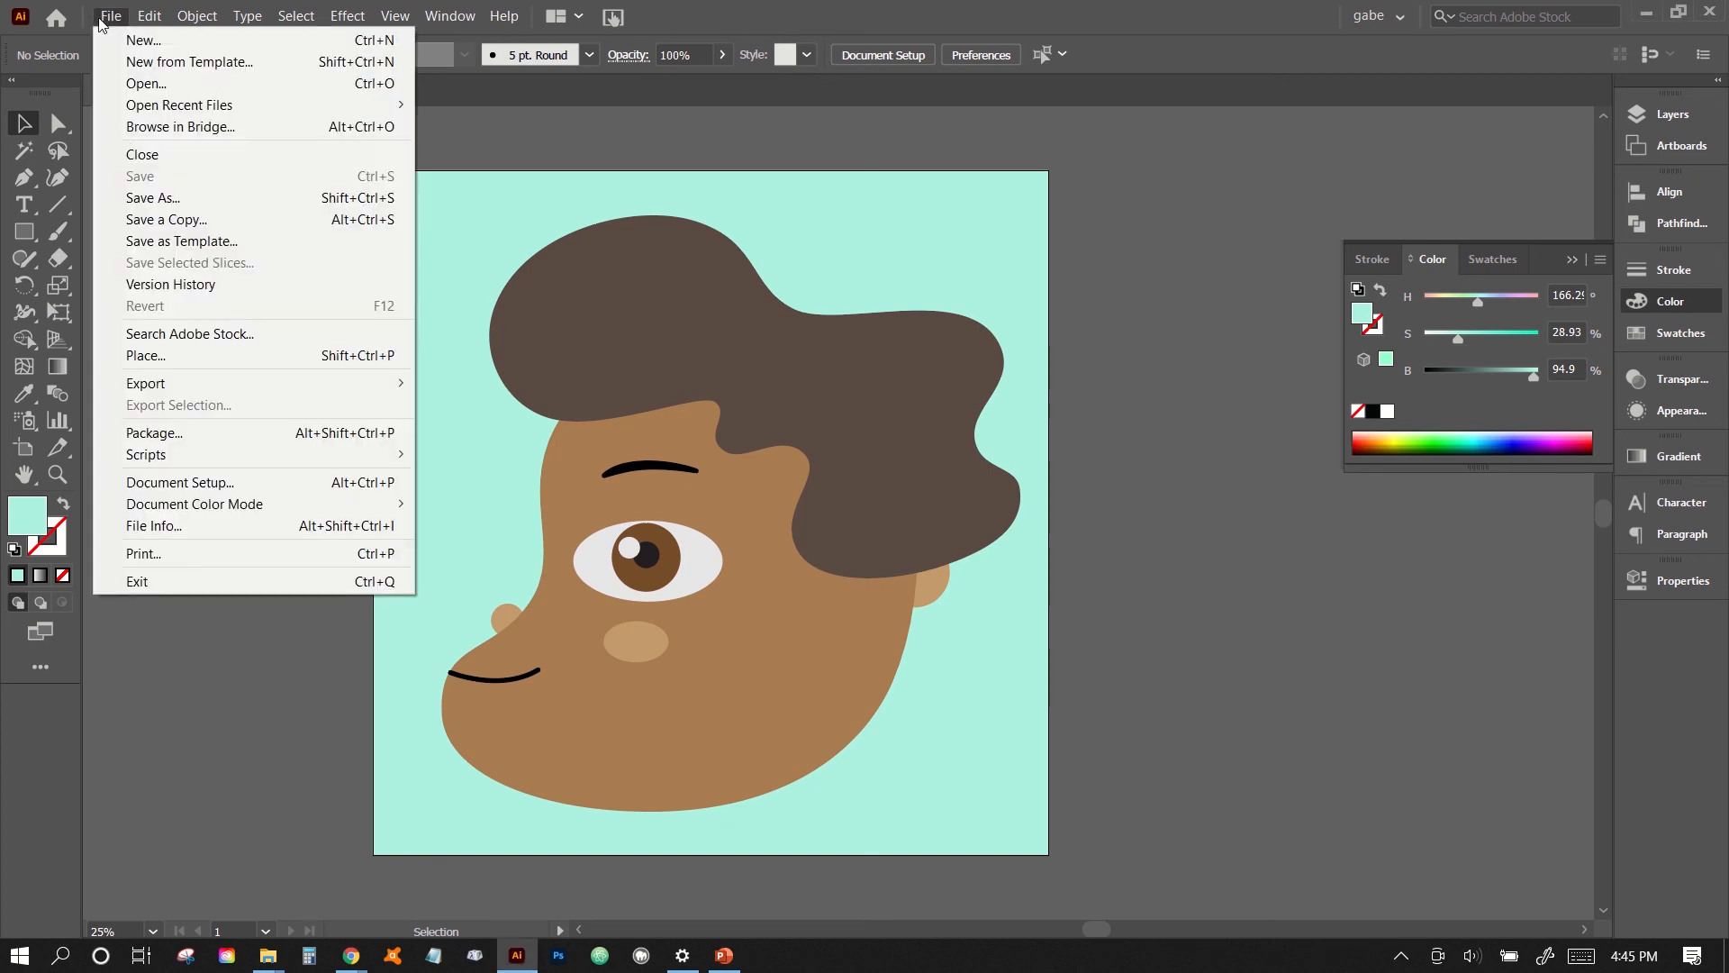
pyautogui.click(139, 199)
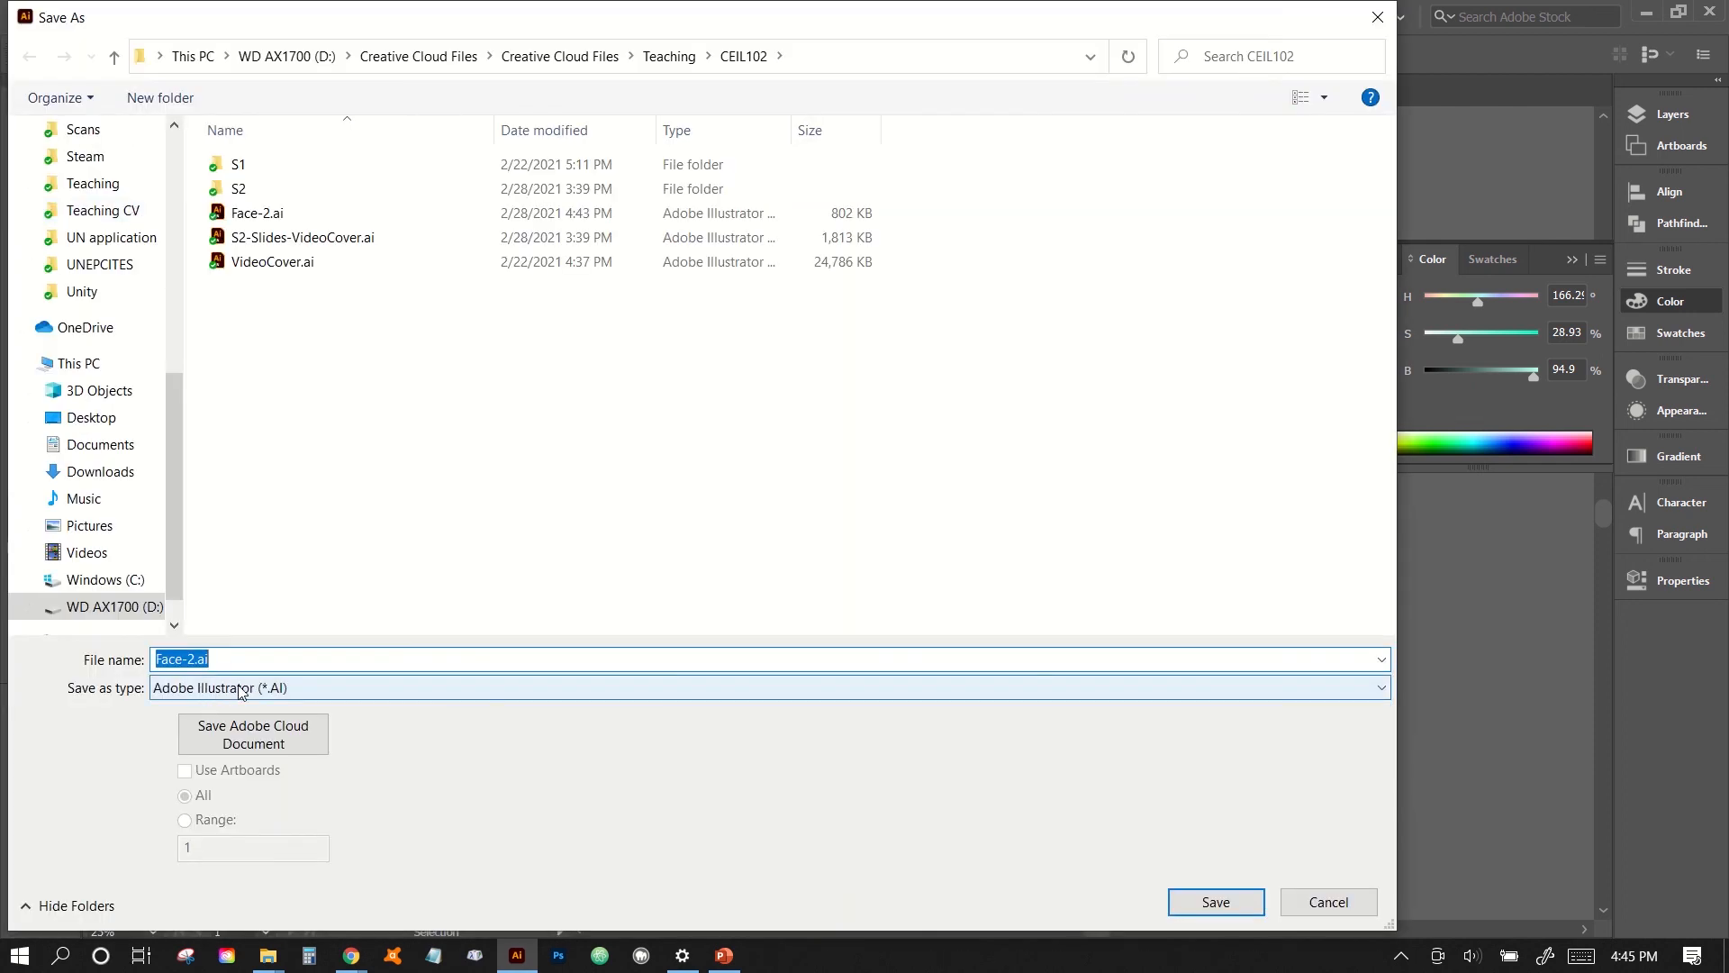
pyautogui.click(198, 657)
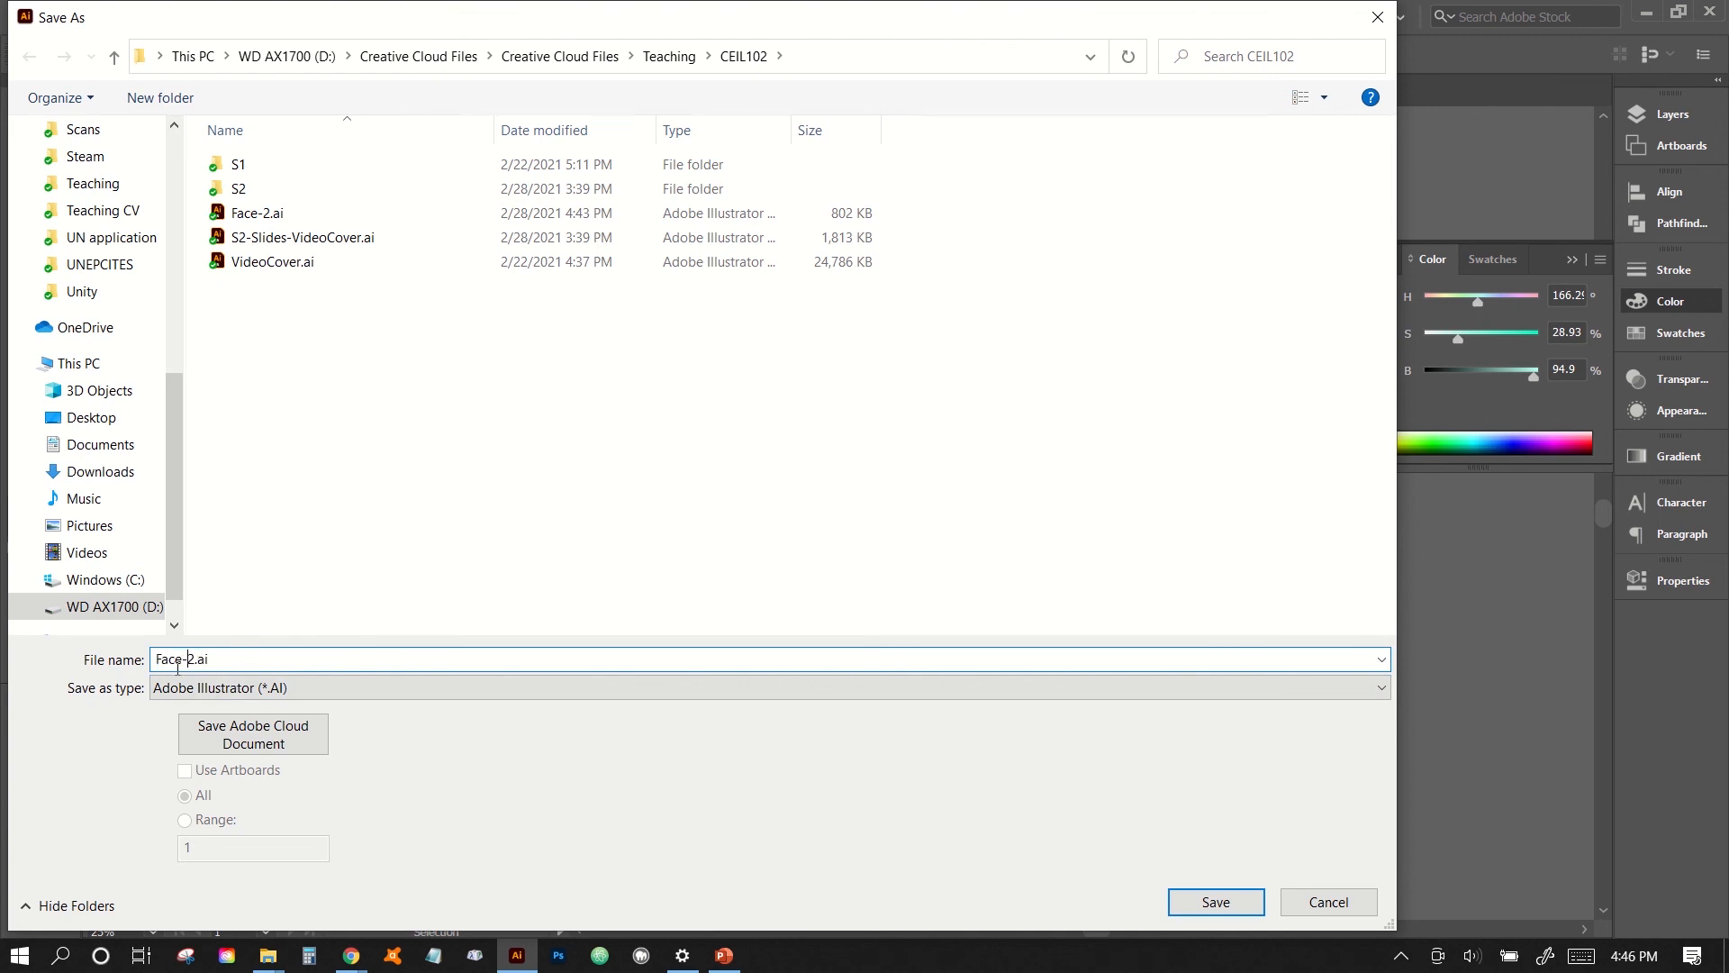
pyautogui.click(224, 686)
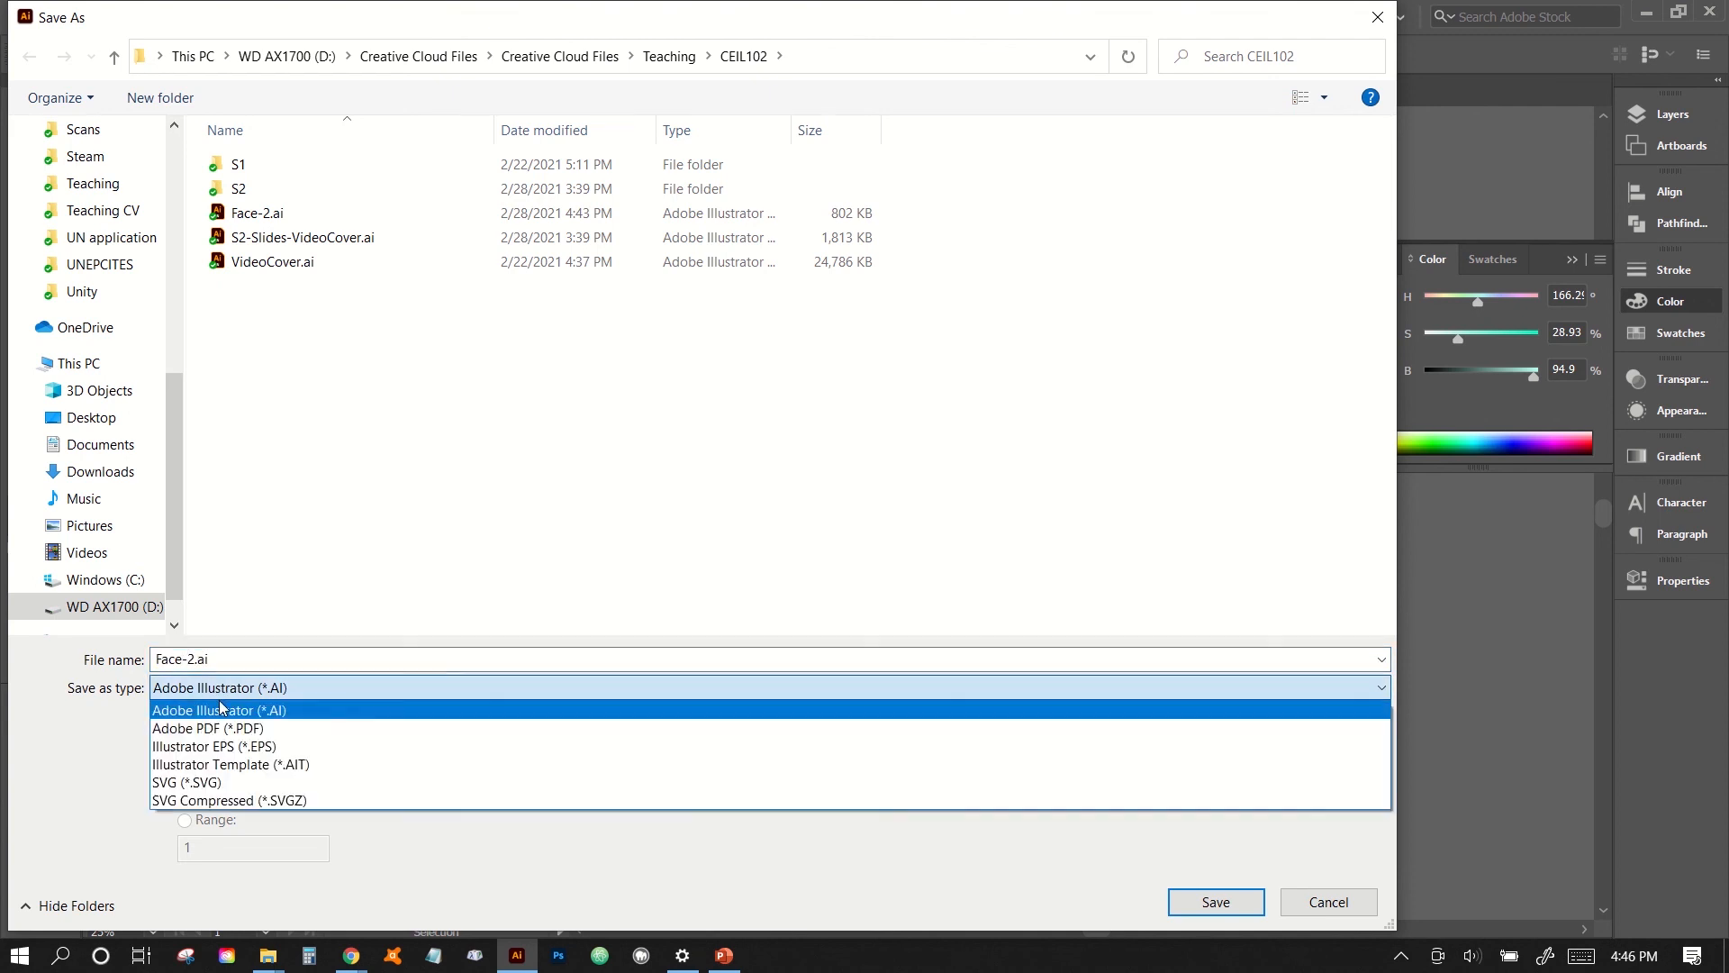
pyautogui.click(221, 710)
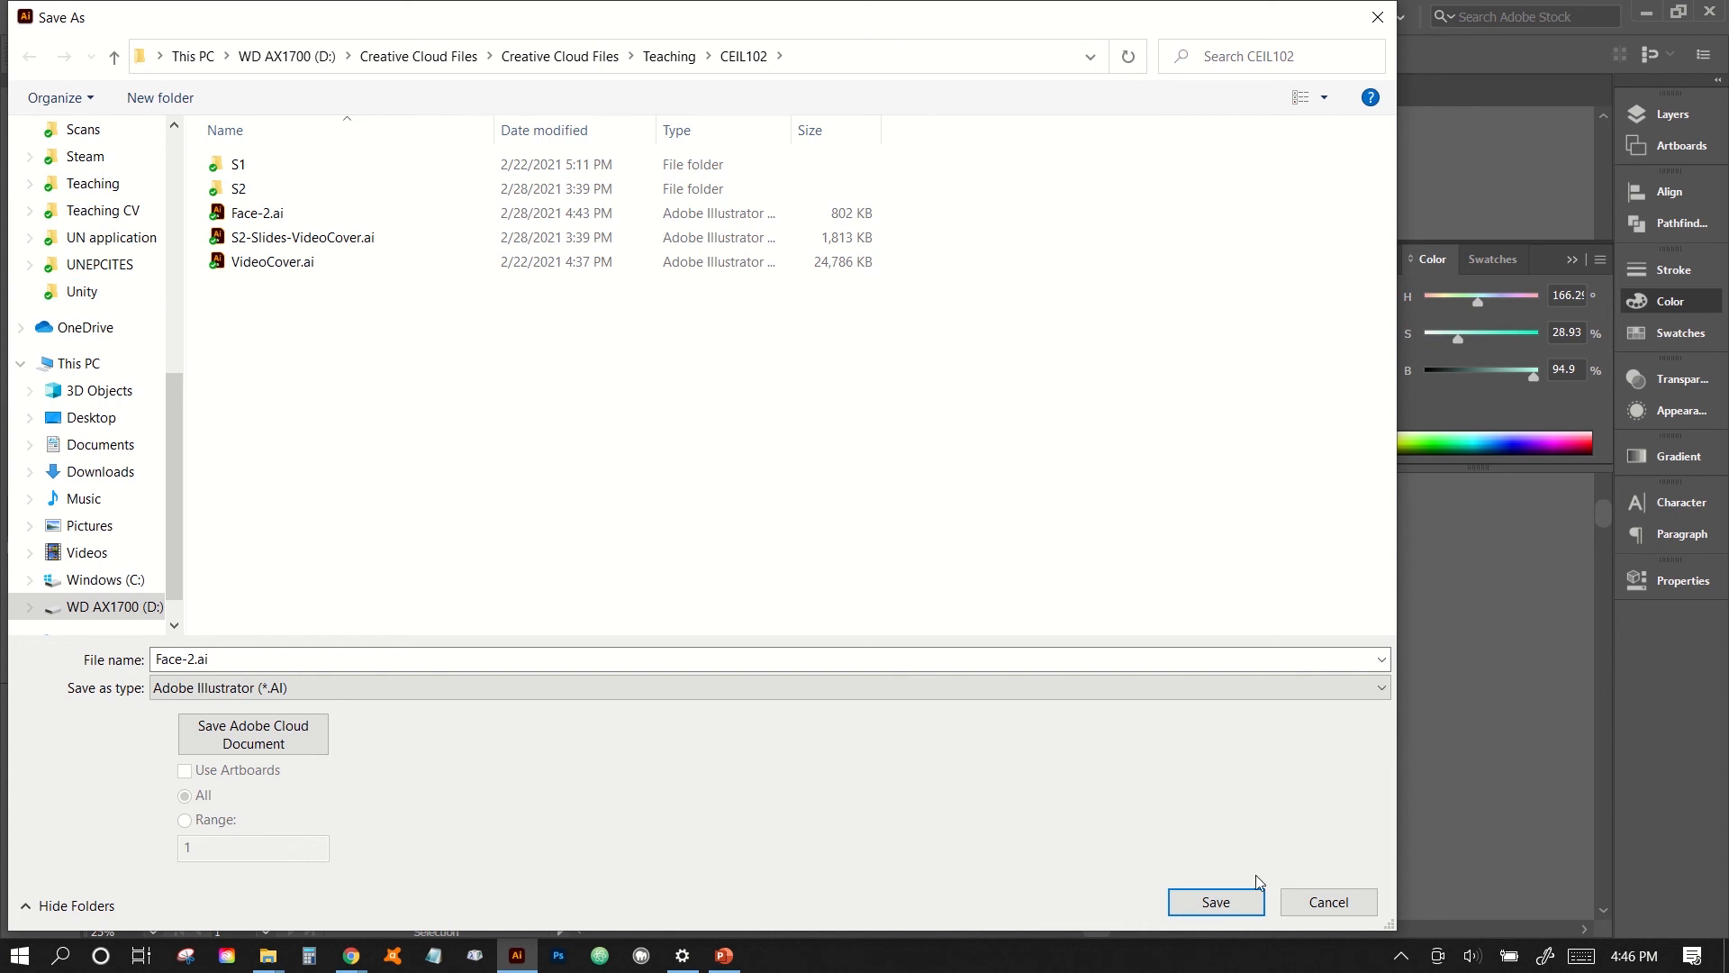
pyautogui.click(1218, 900)
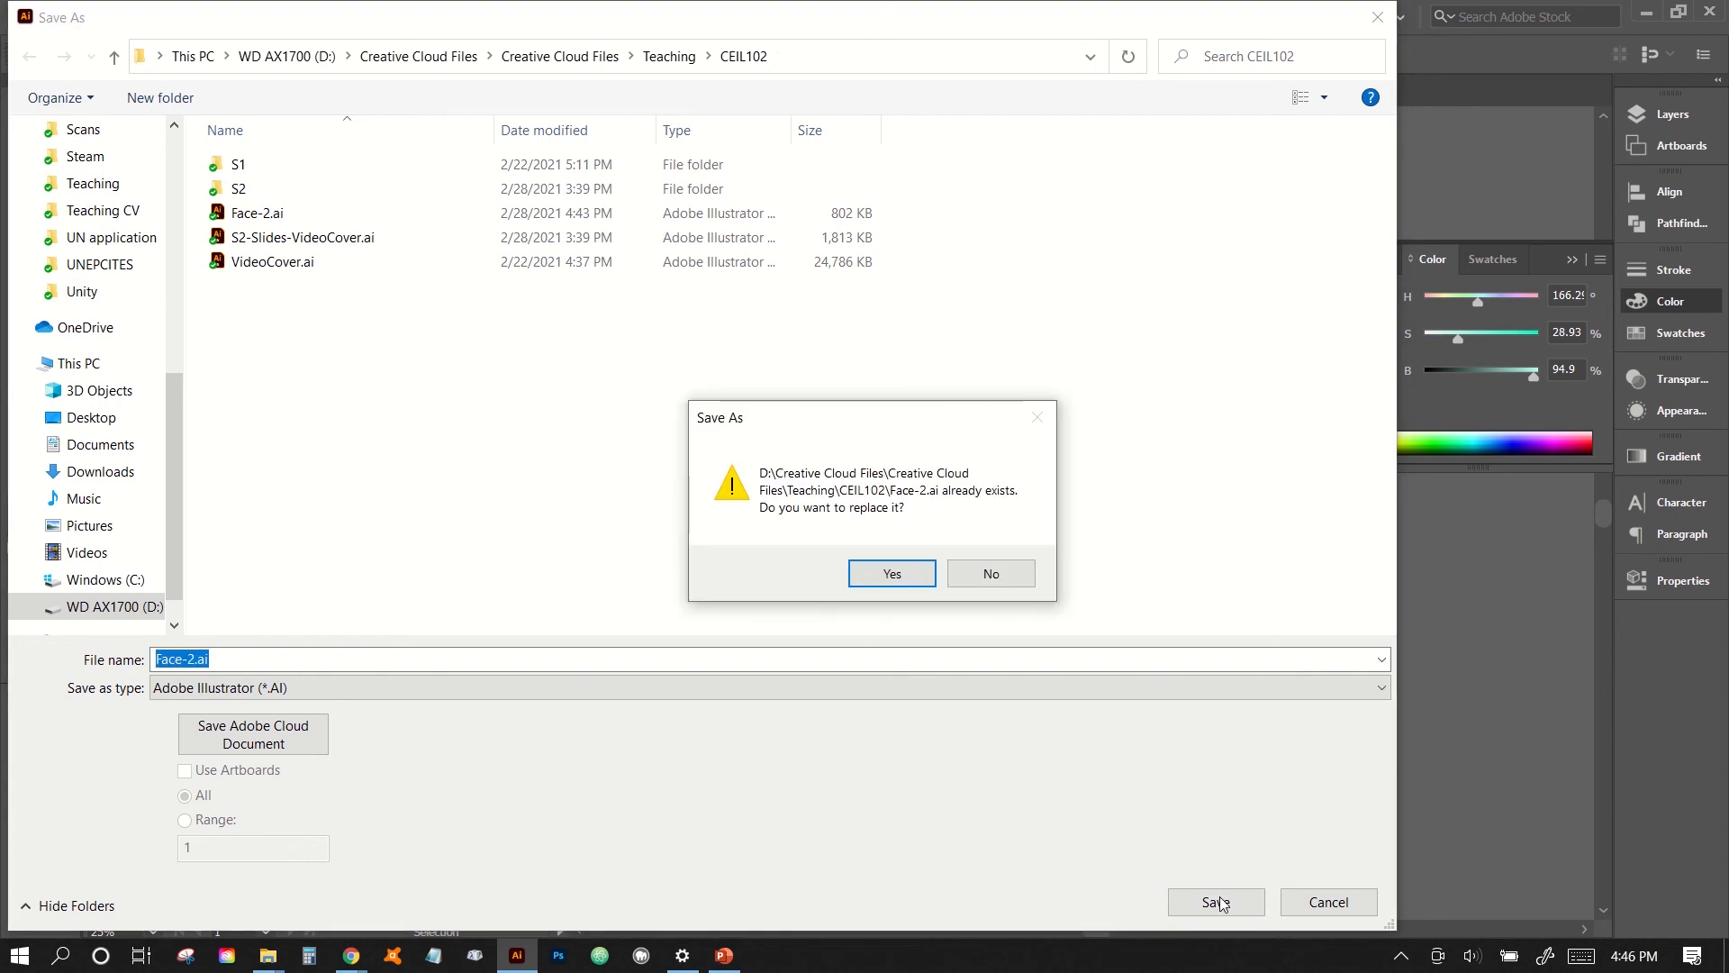
pyautogui.click(912, 569)
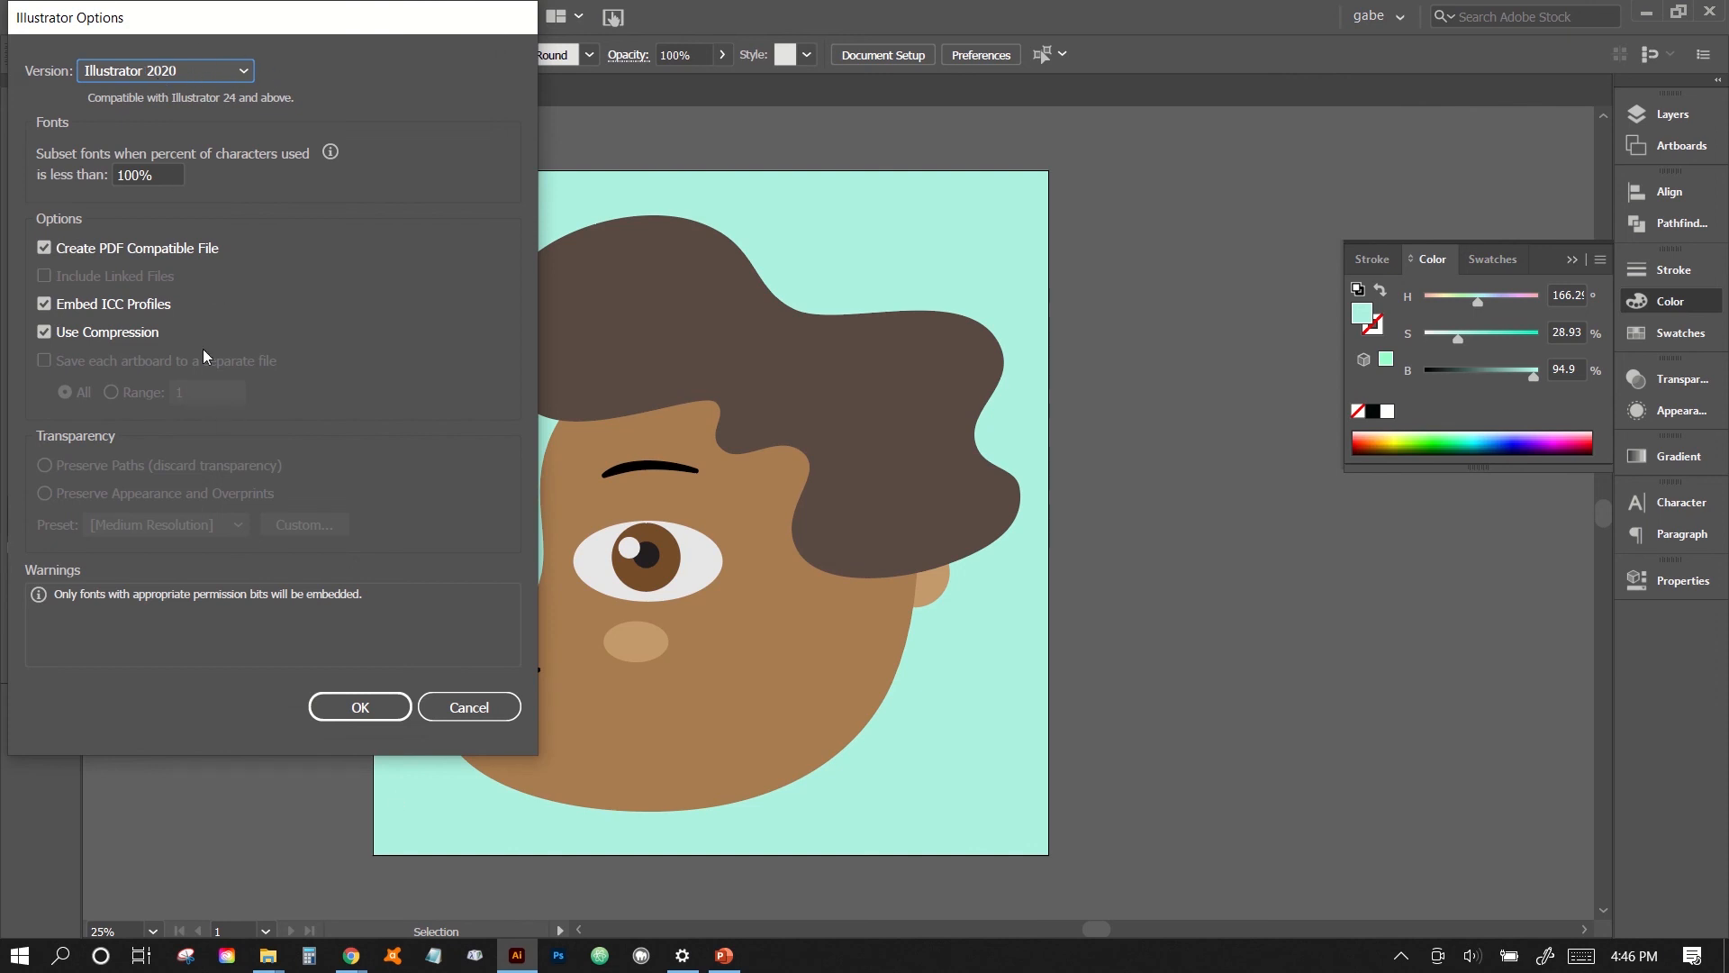
pyautogui.click(362, 706)
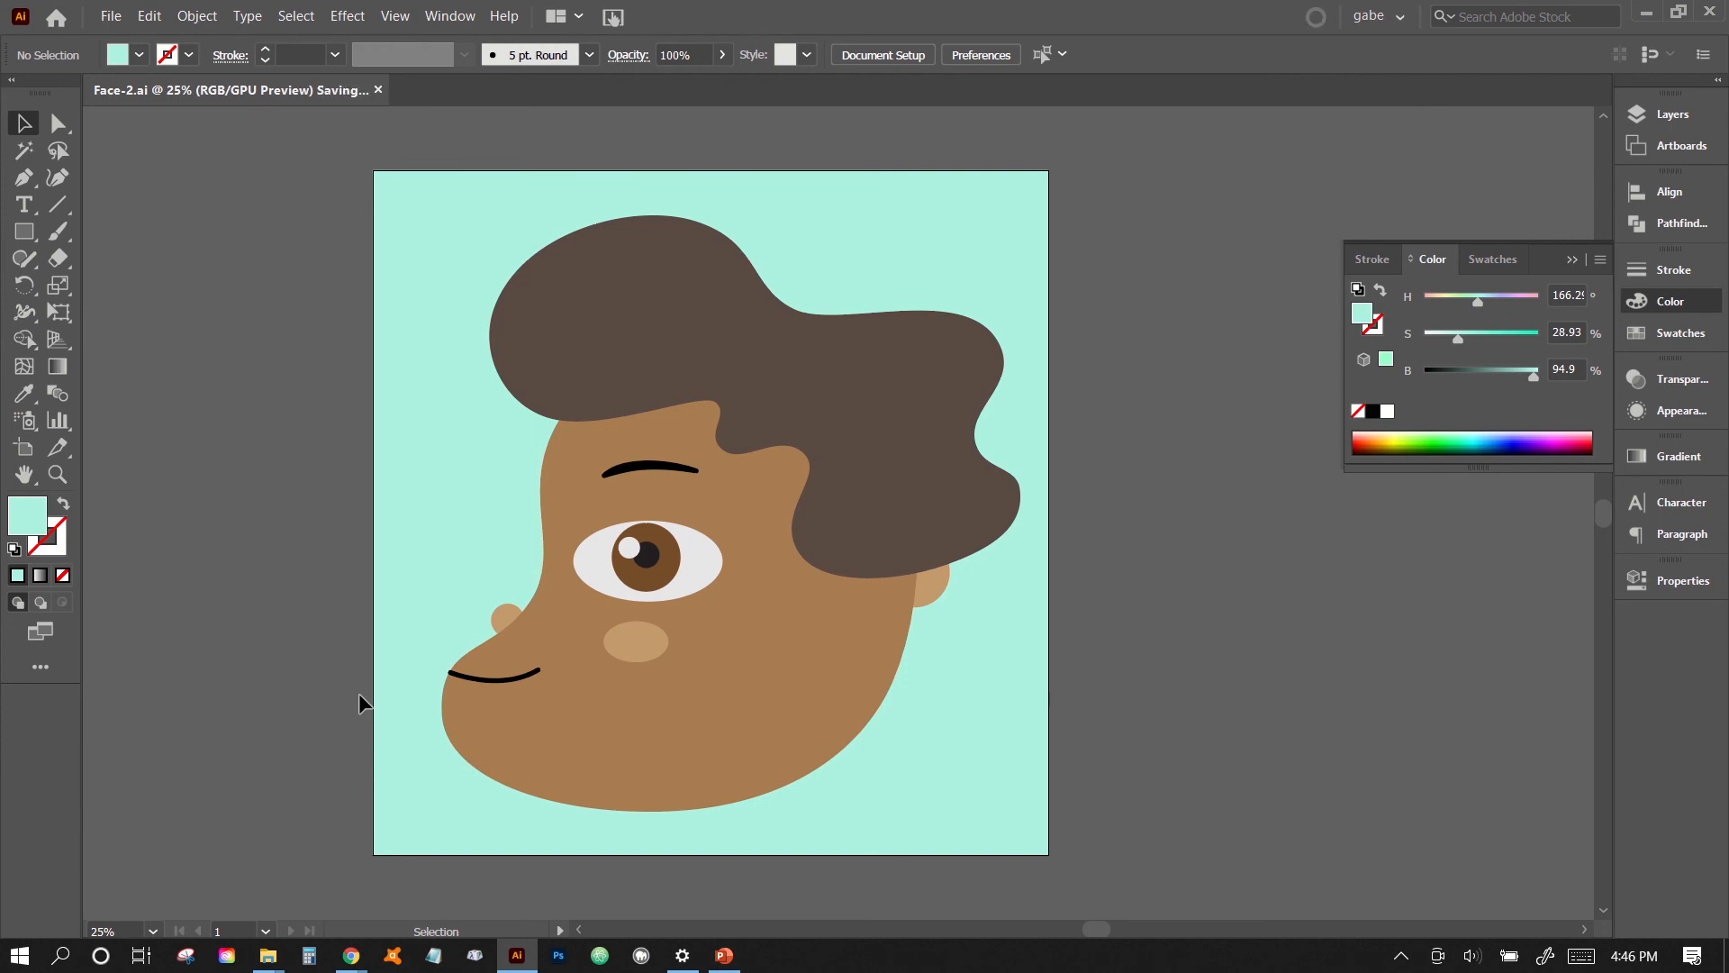
# - Open the finished face artwork in the Save for Web (Legacy) export and inspect its preview
pyautogui.click(110, 15)
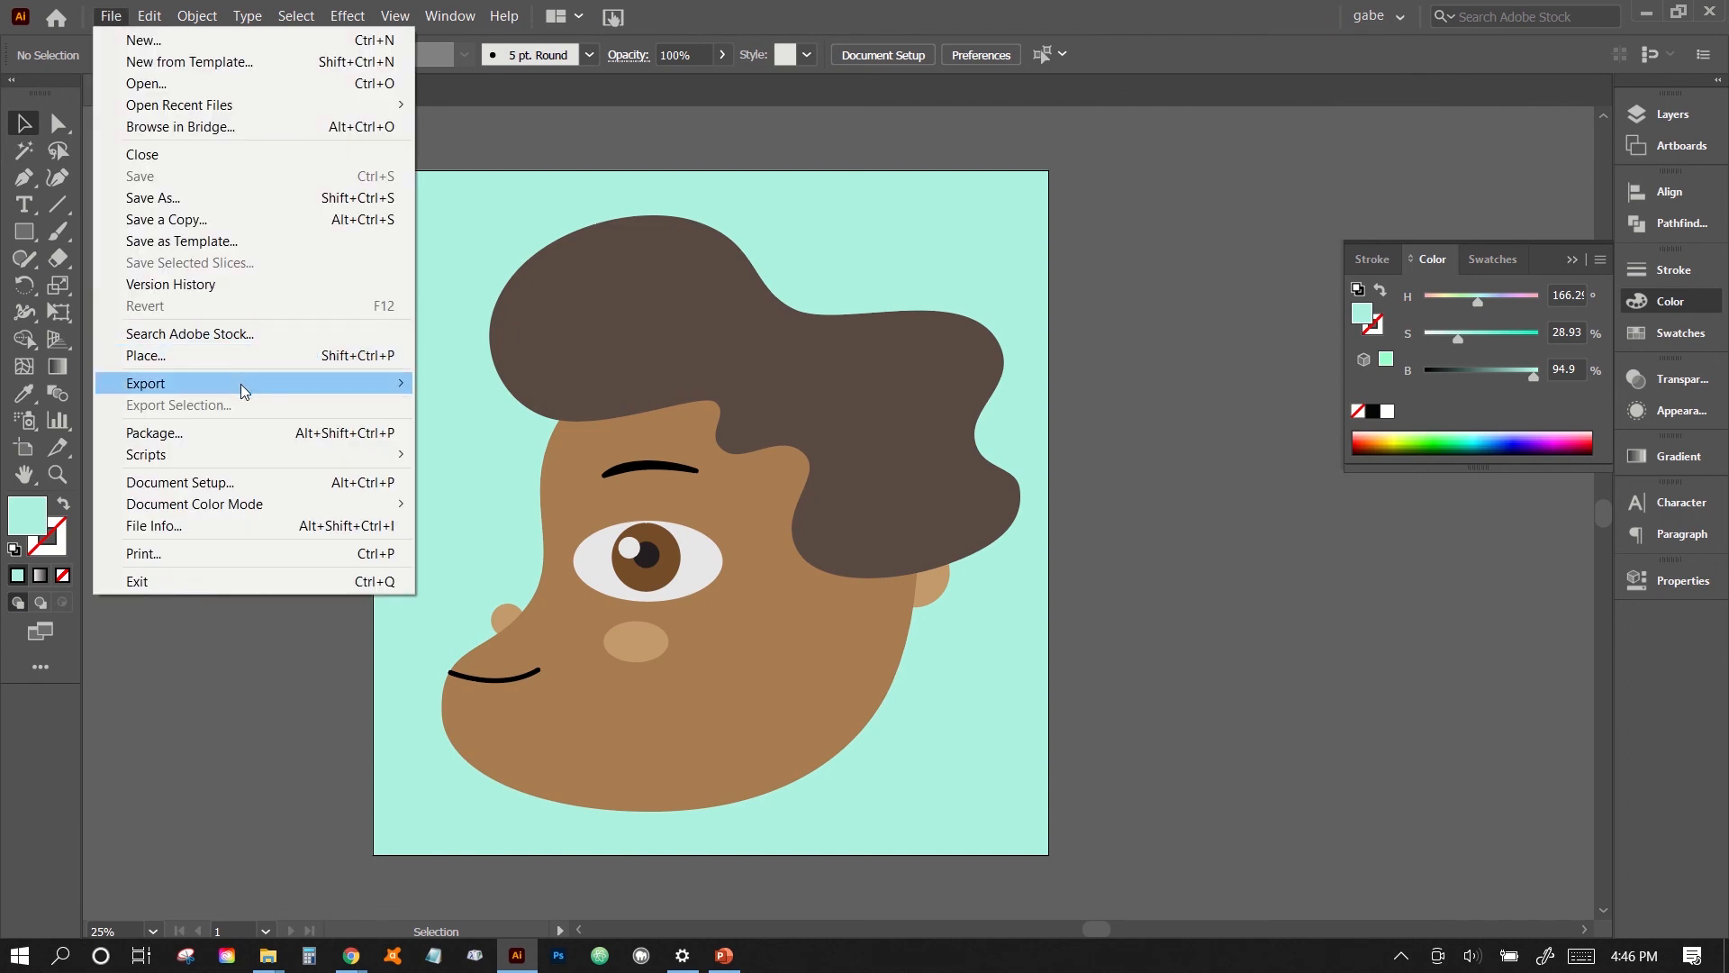
pyautogui.moveTo(241, 383)
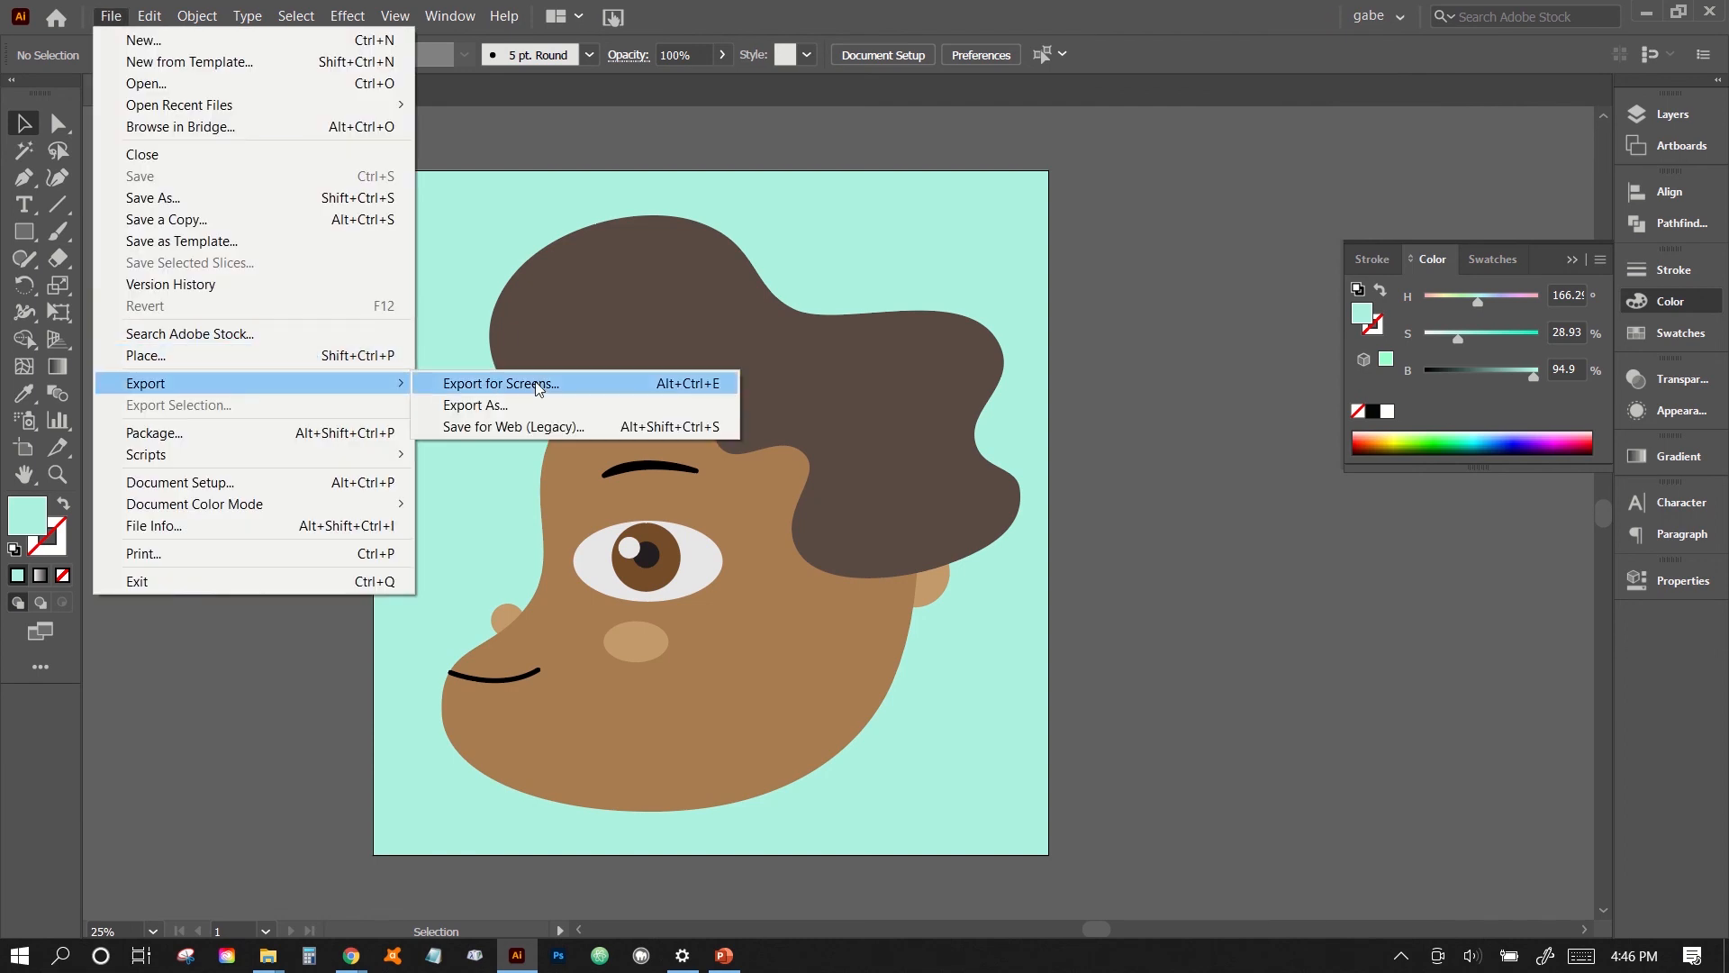
pyautogui.click(555, 427)
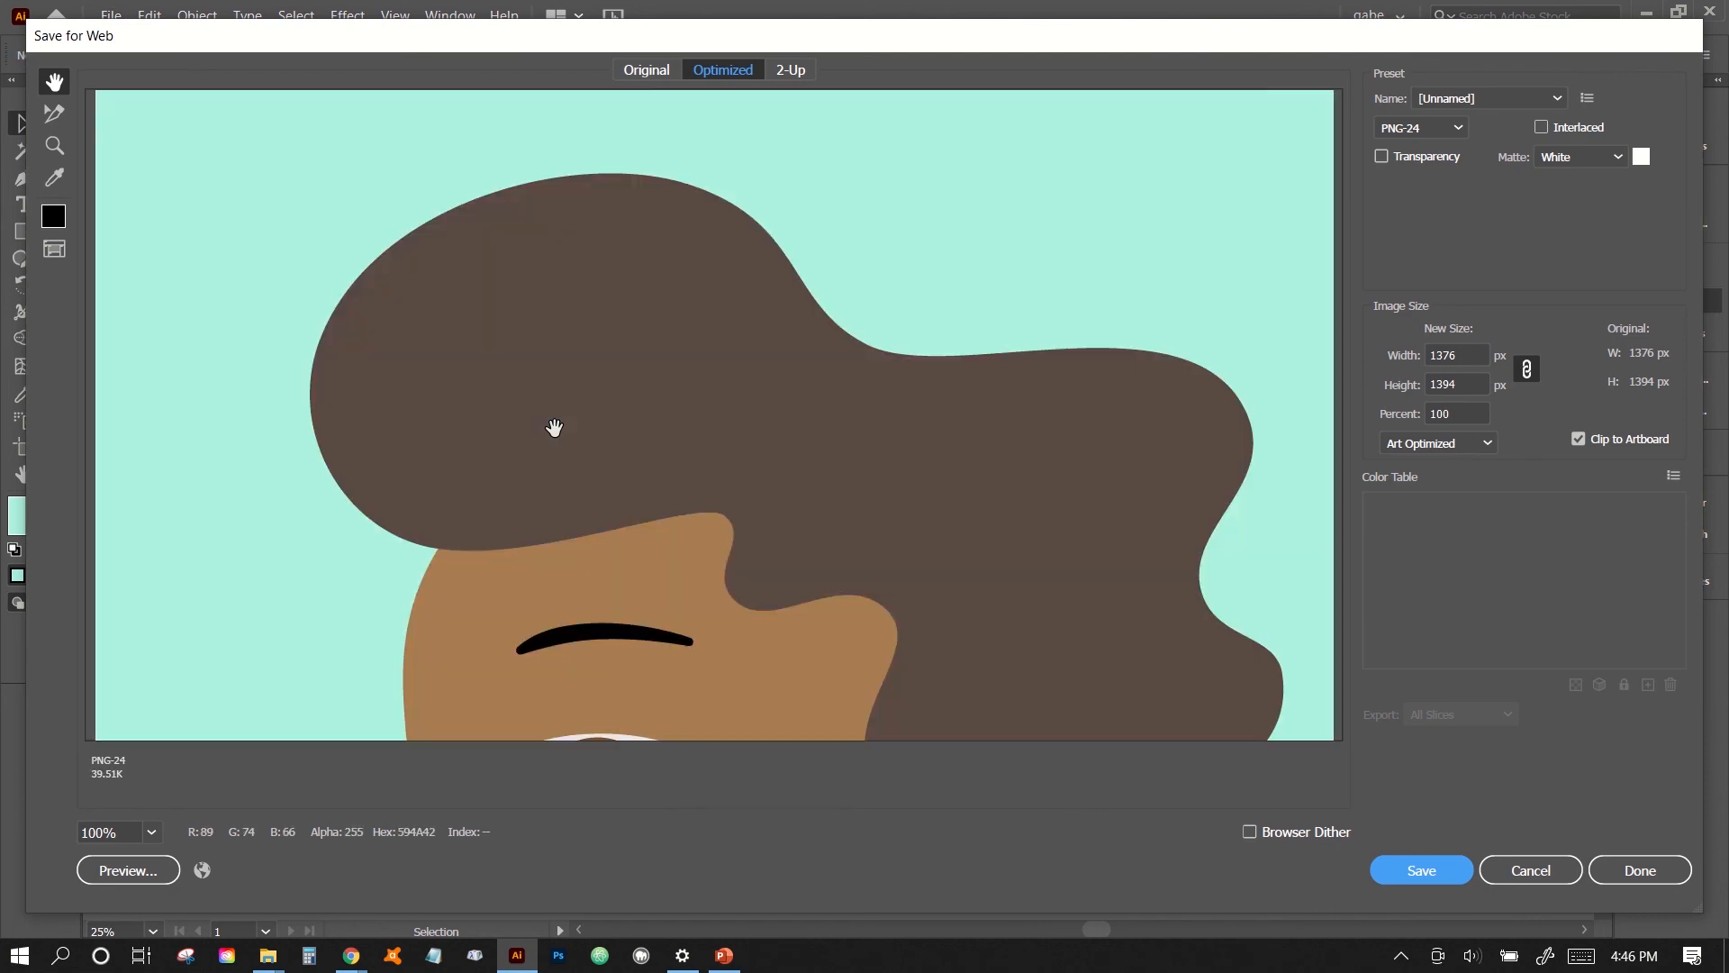
pyautogui.scroll(-5, 495, 405)
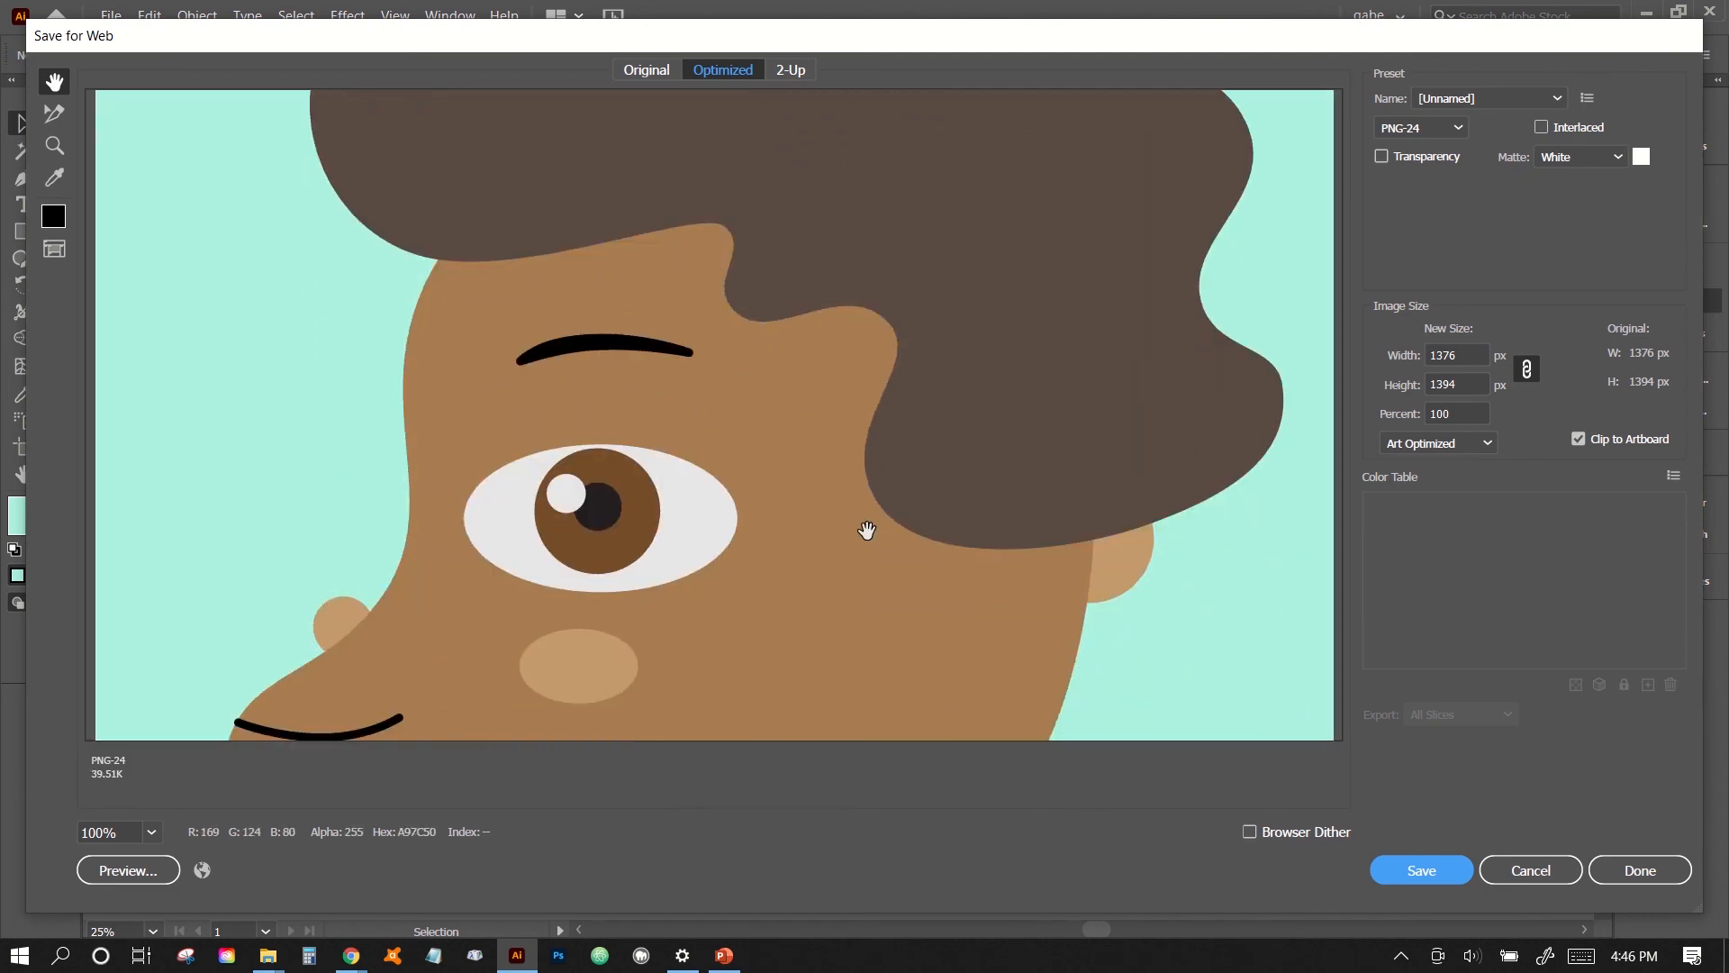
pyautogui.moveTo(866, 531); pyautogui.dragTo(844, 437)
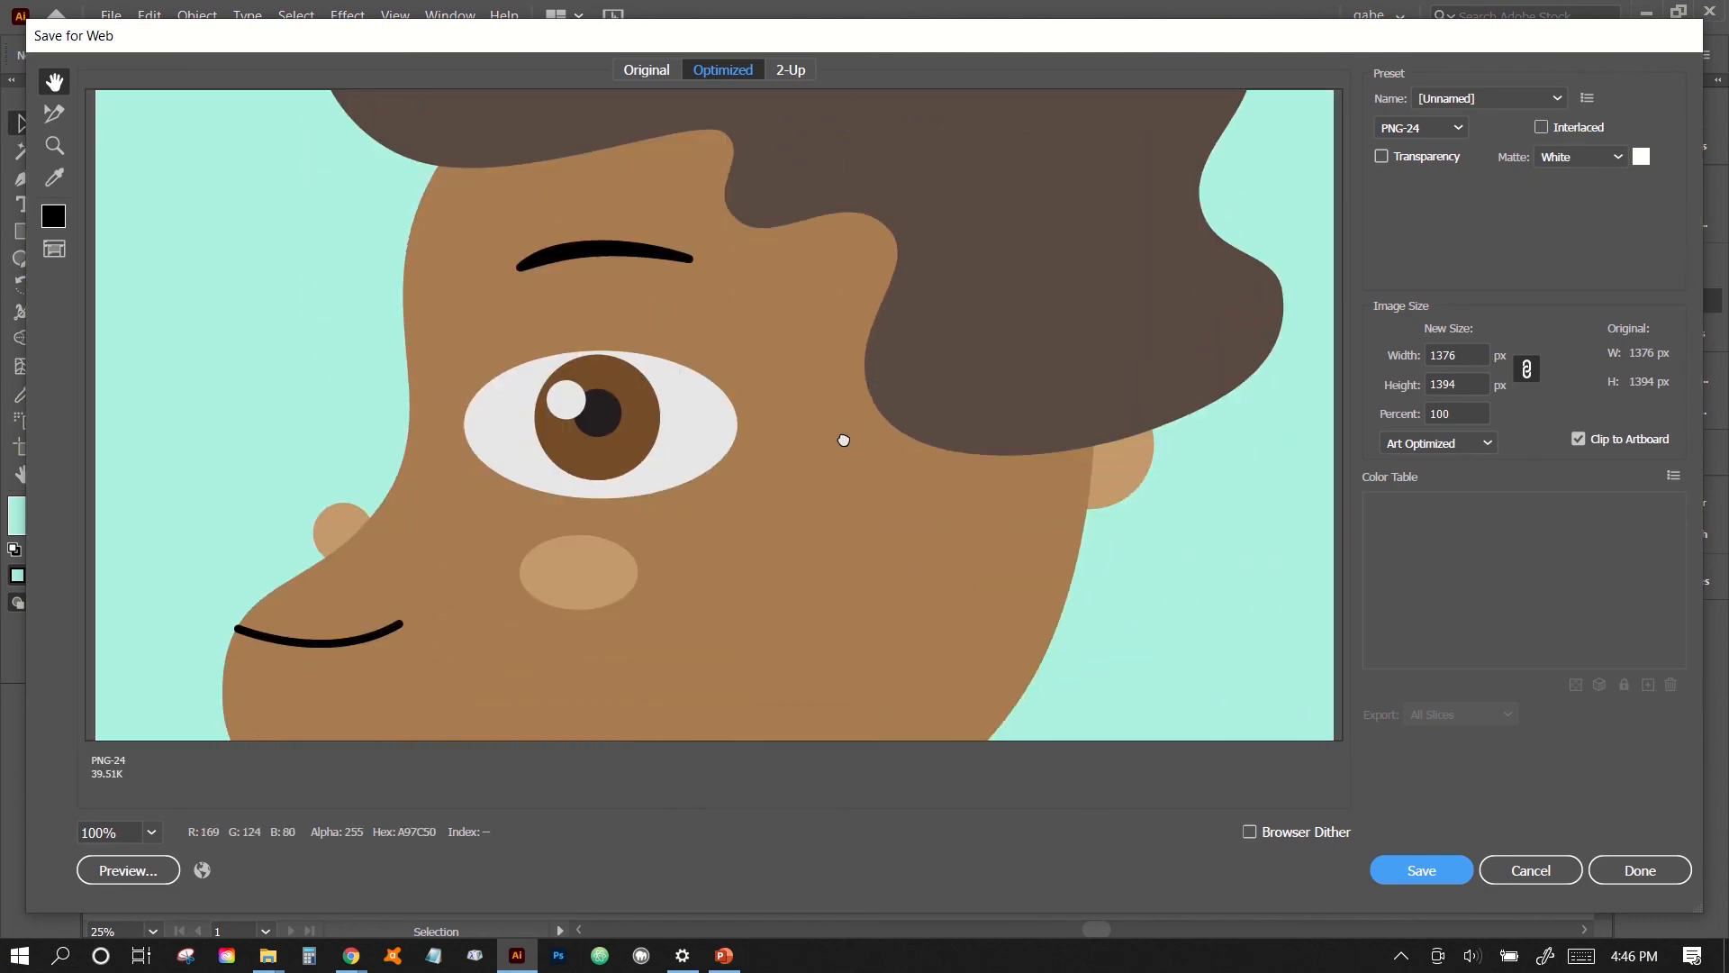
# - Resize the export image proportionally, first to a width of 1080 px and finally to a height of 1080 px
pyautogui.click(1463, 355)
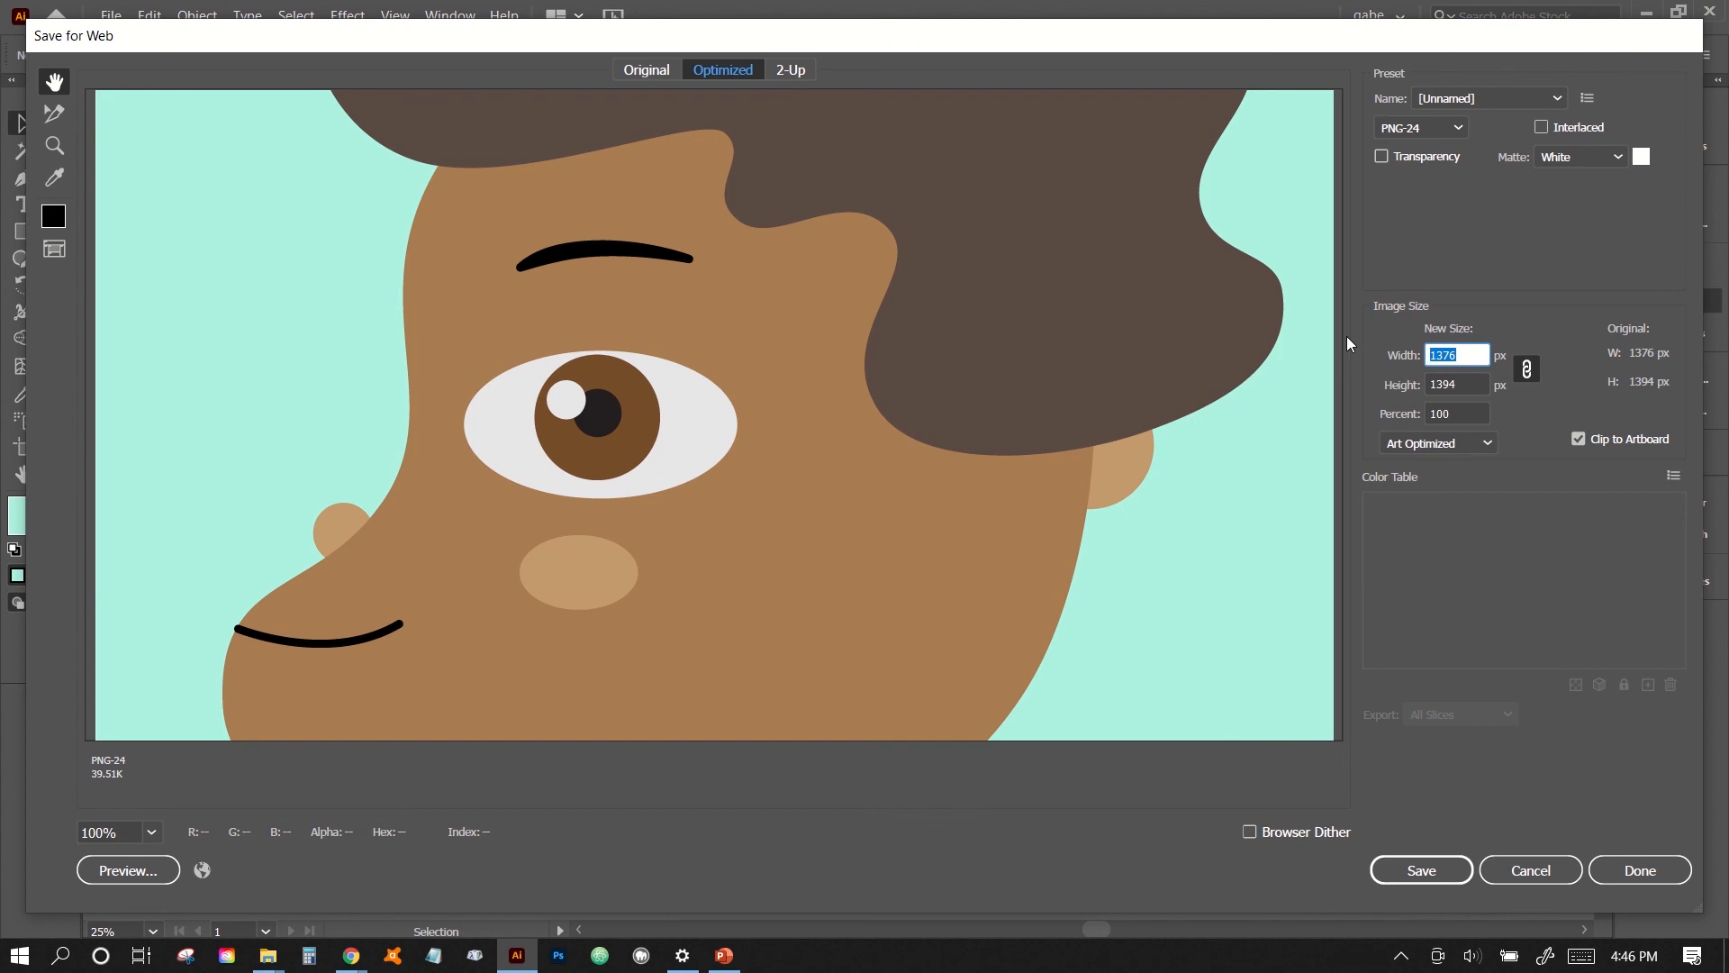
pyautogui.write('1080')
pyautogui.press('Tab')
pyautogui.scroll(3, 1333, 378)
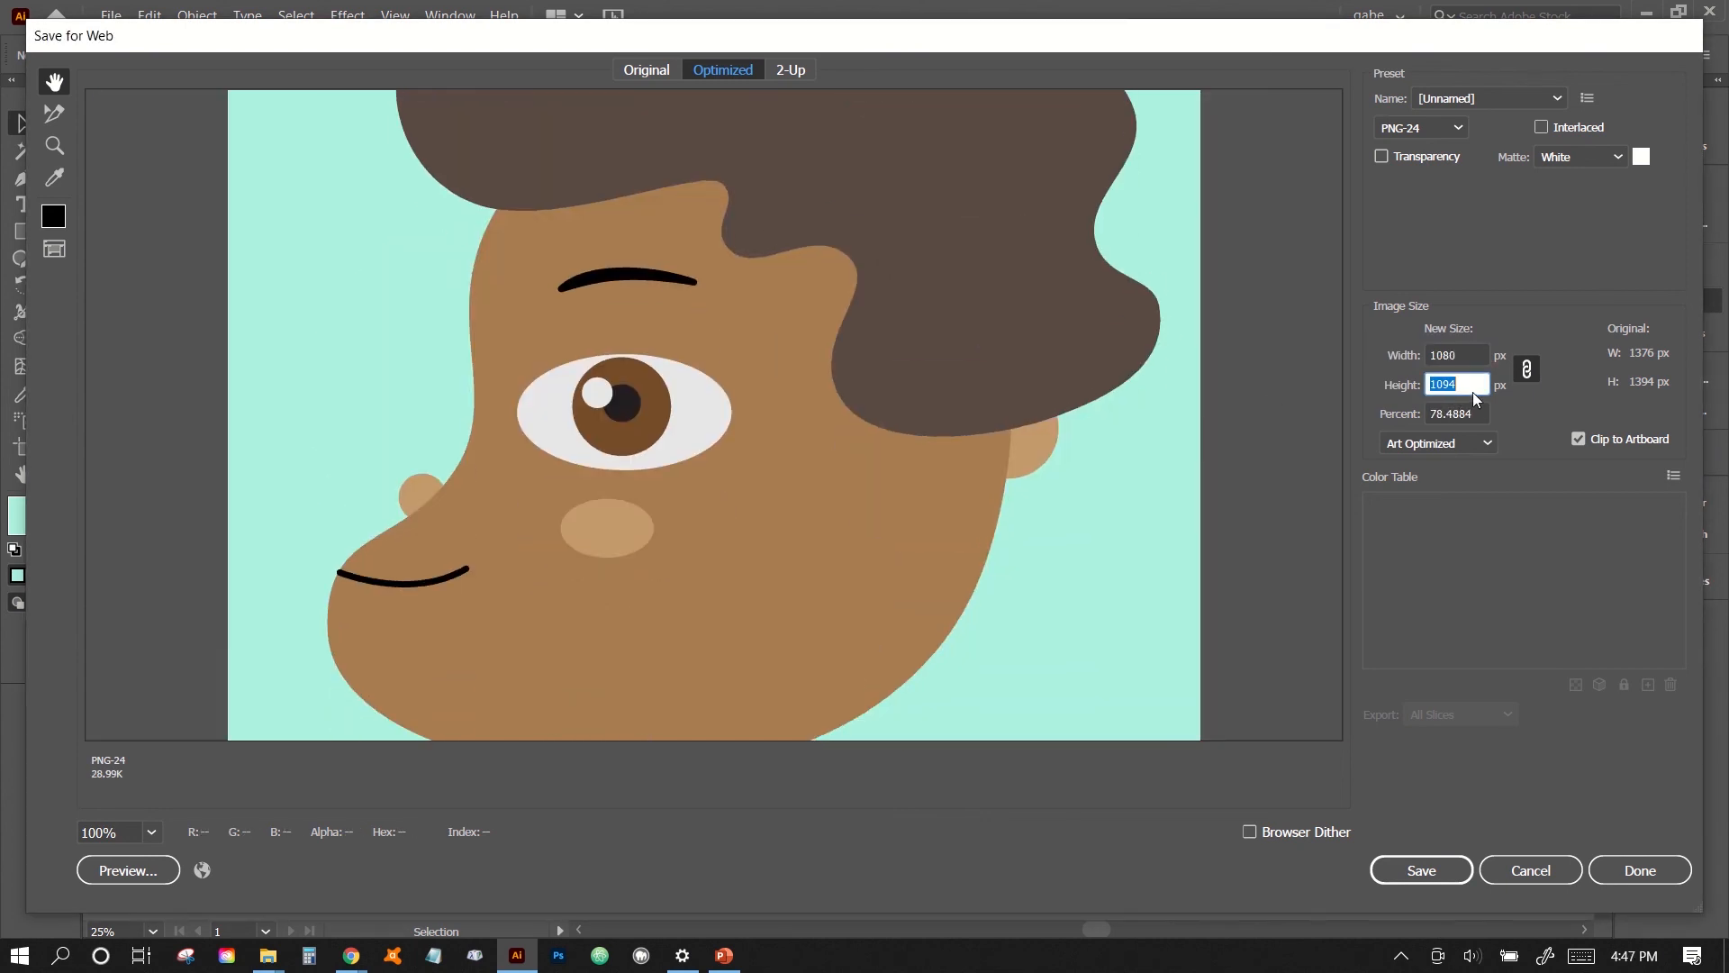
pyautogui.write('1080')
pyautogui.press('Tab')
pyautogui.moveTo(954, 154); pyautogui.dragTo(931, 252)
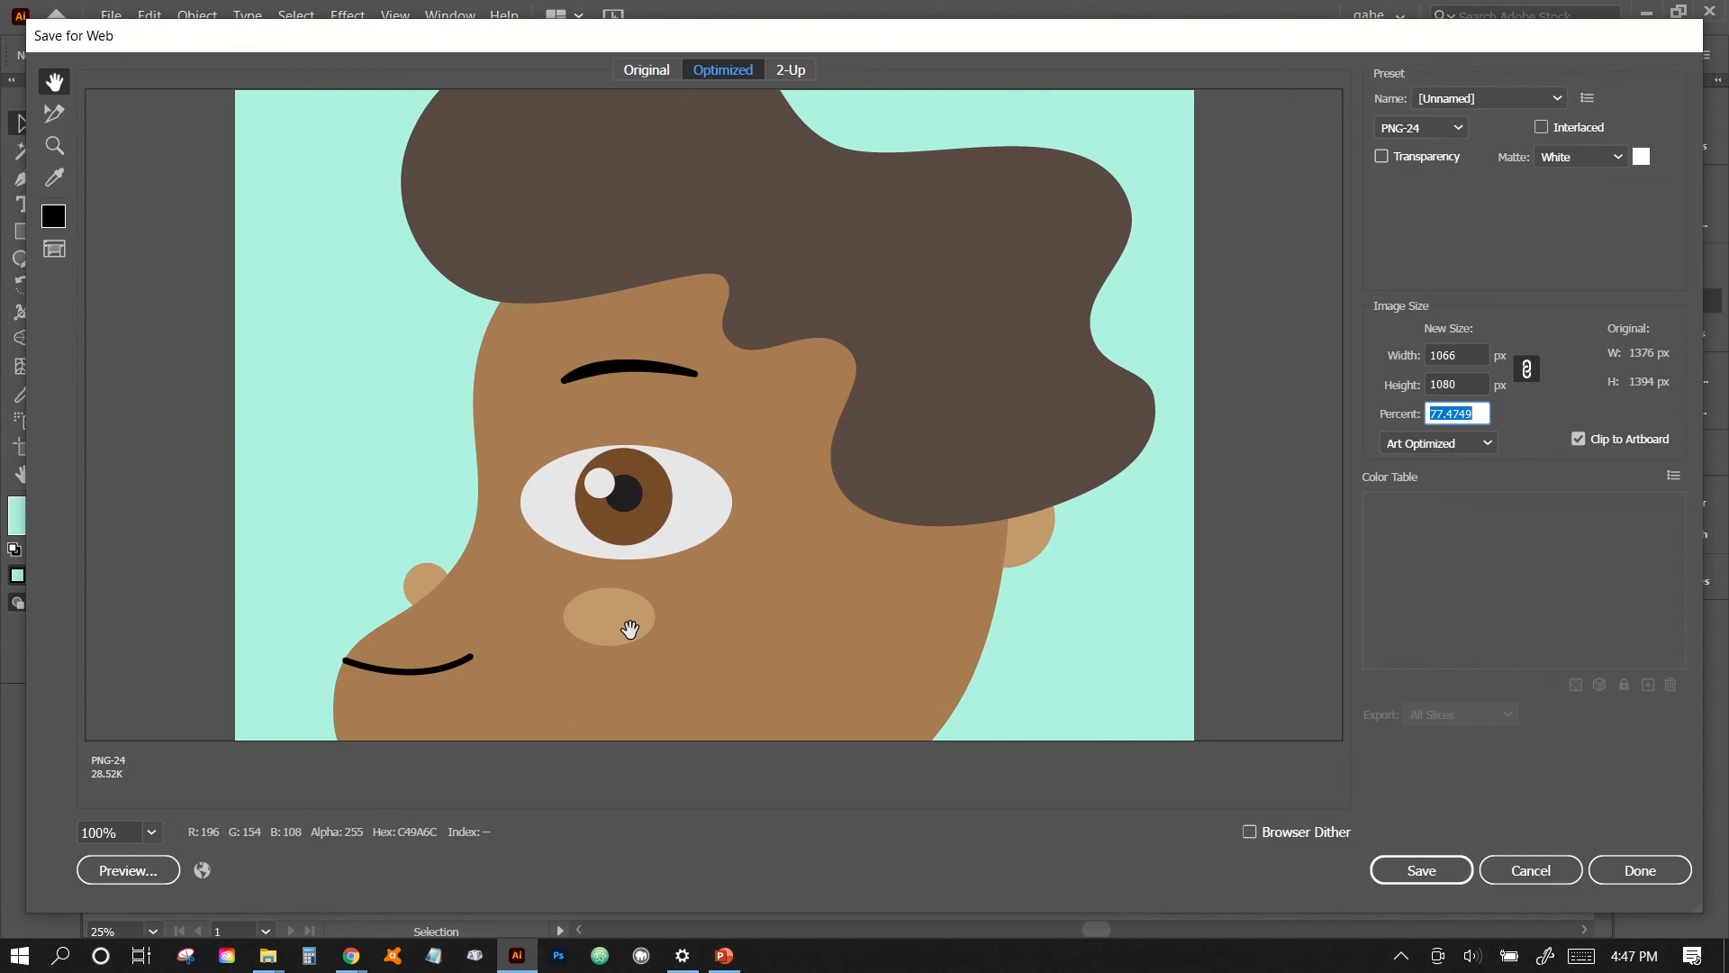
# - Try JPEG and GIF as the export format to compare their preview and options
pyautogui.click(1417, 129)
pyautogui.click(1411, 177)
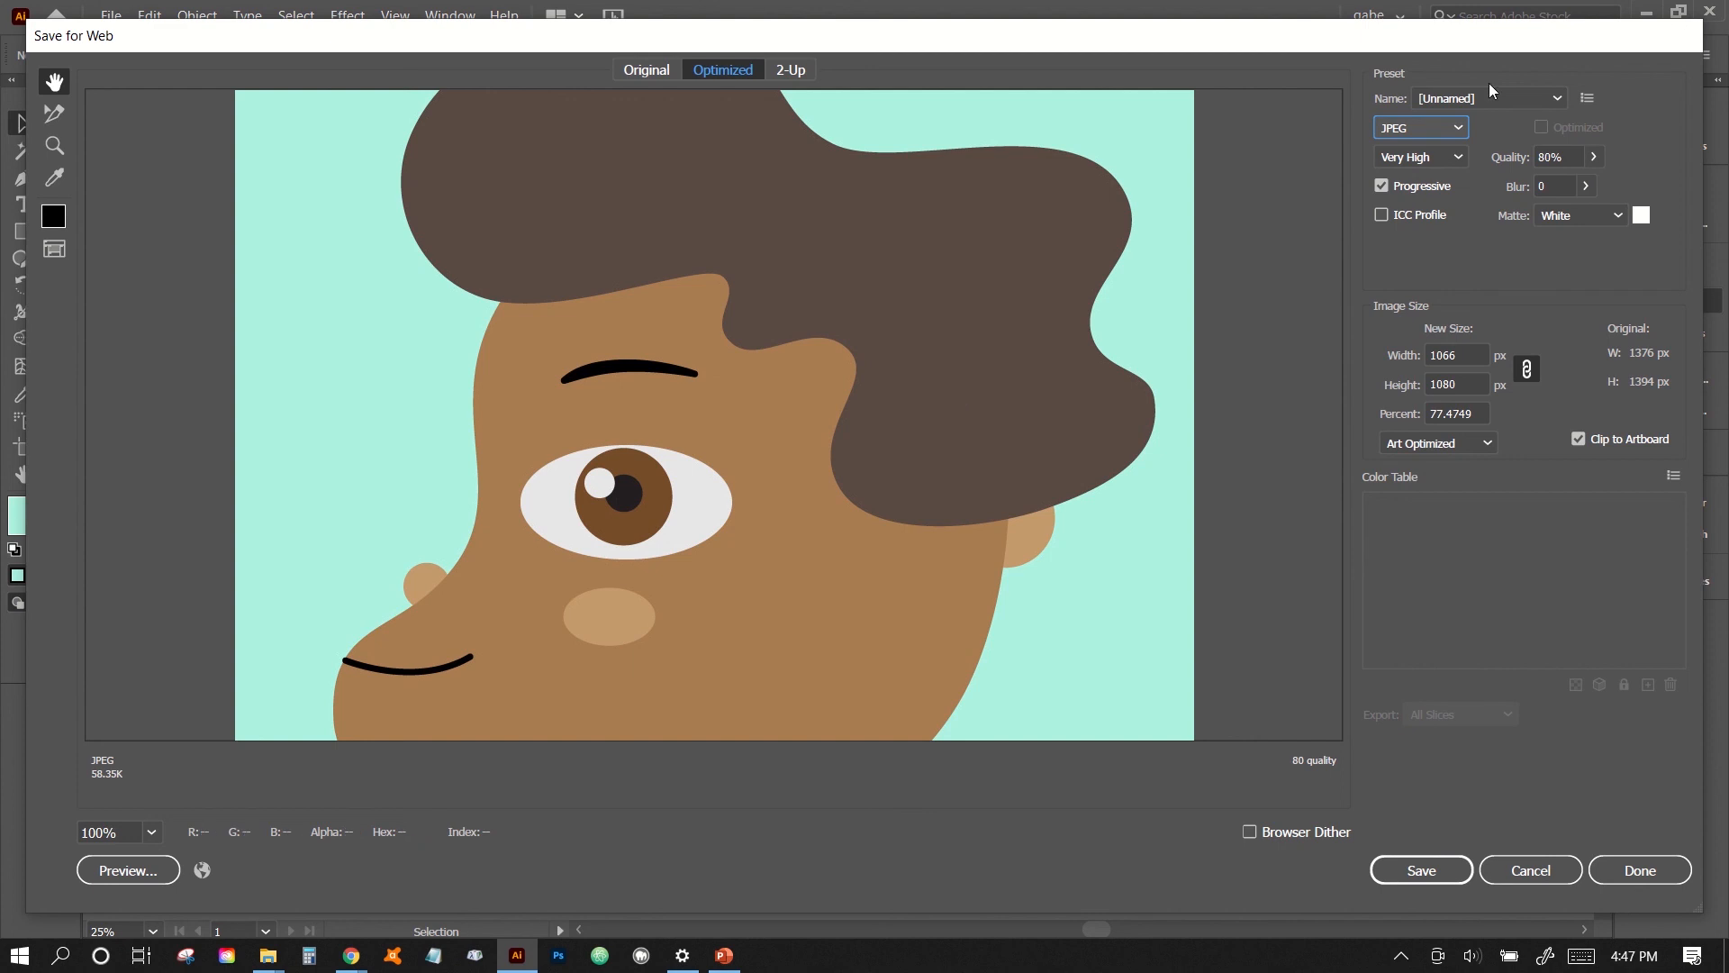
pyautogui.click(1423, 128)
pyautogui.click(1413, 159)
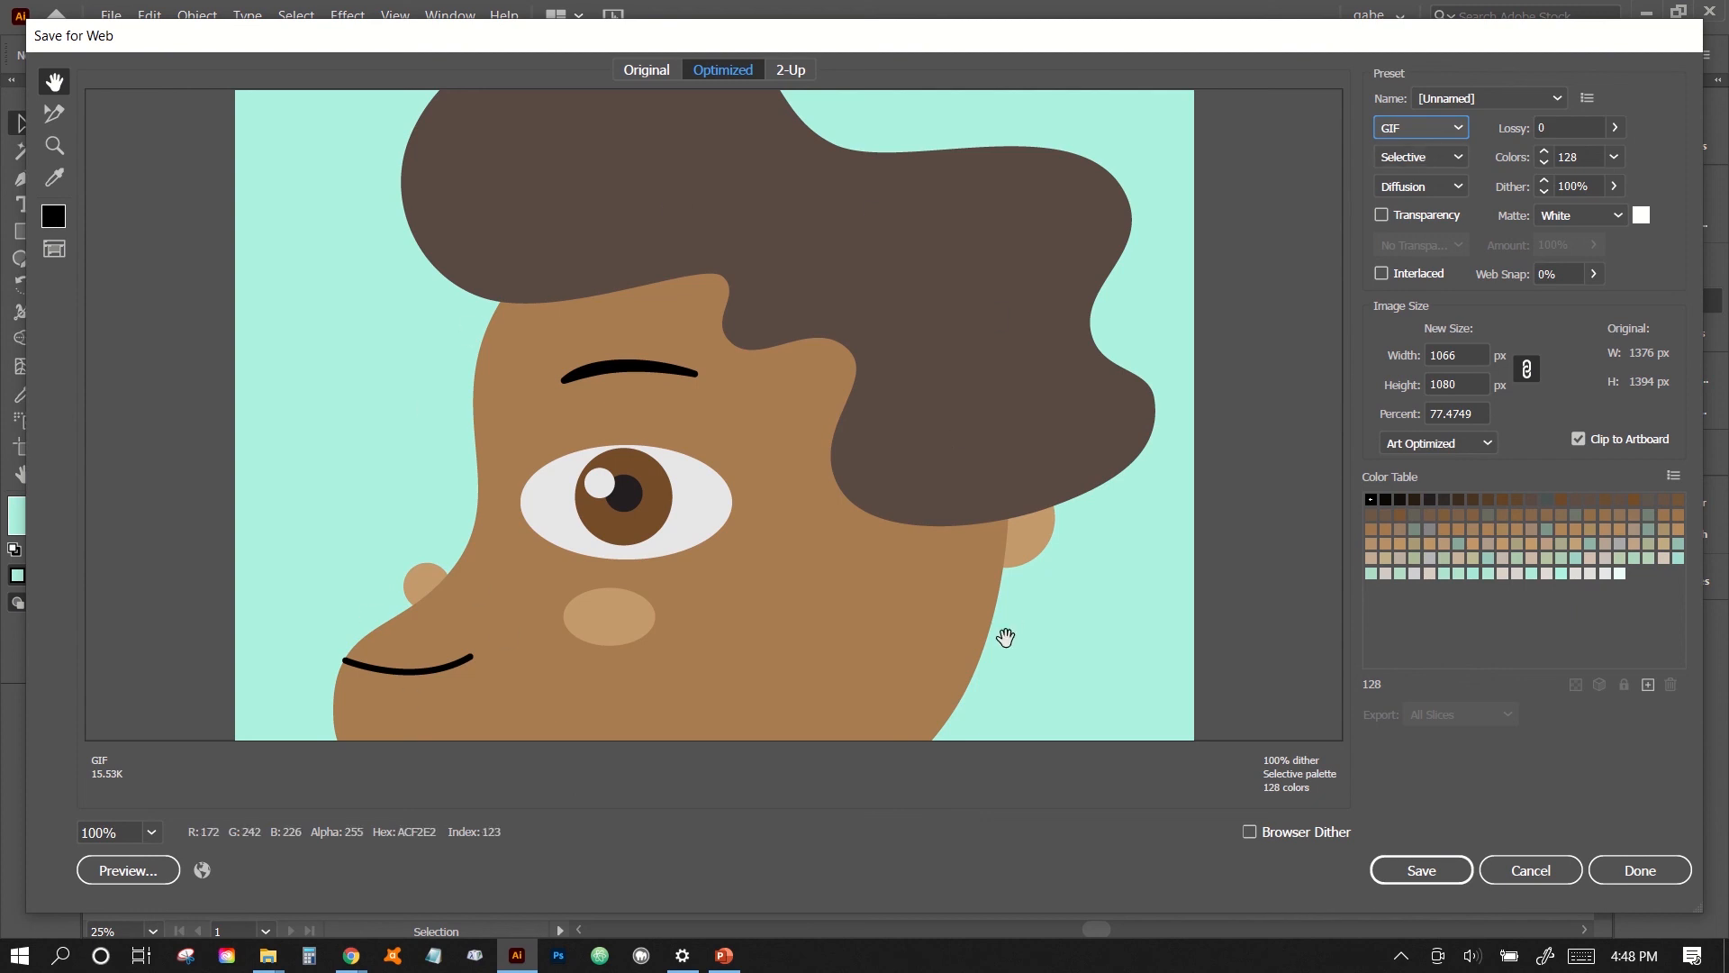
# - Set the export format to JPEG with Maximum quality
pyautogui.click(1442, 135)
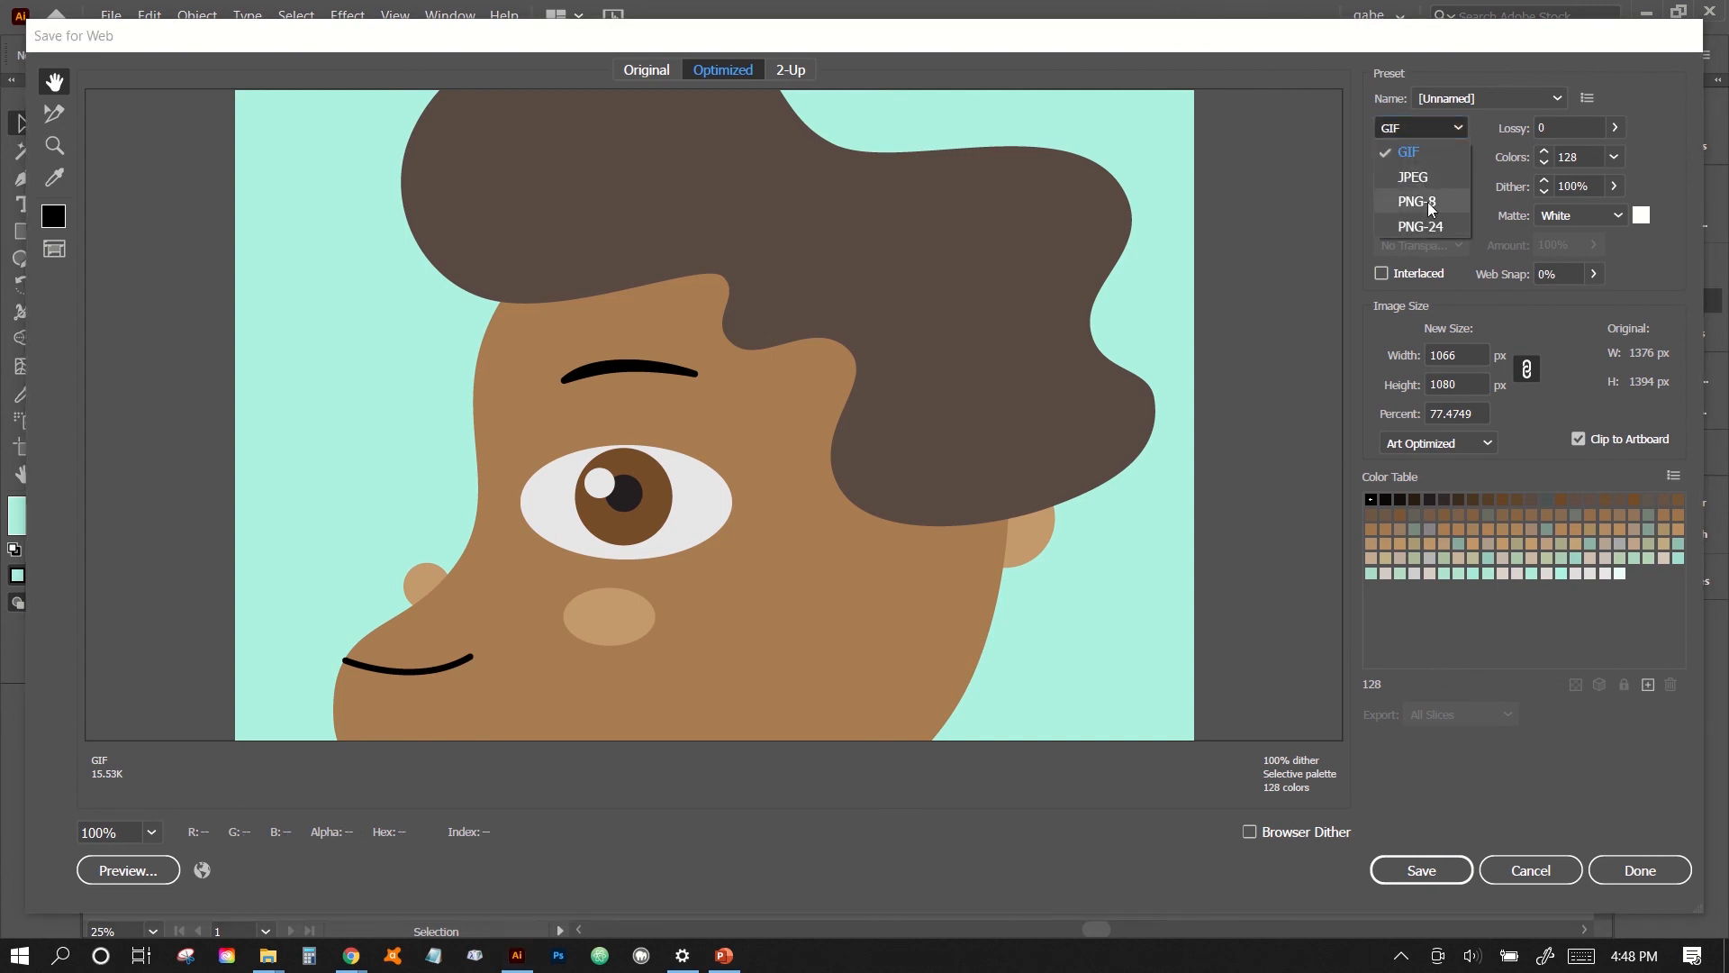
pyautogui.click(1434, 180)
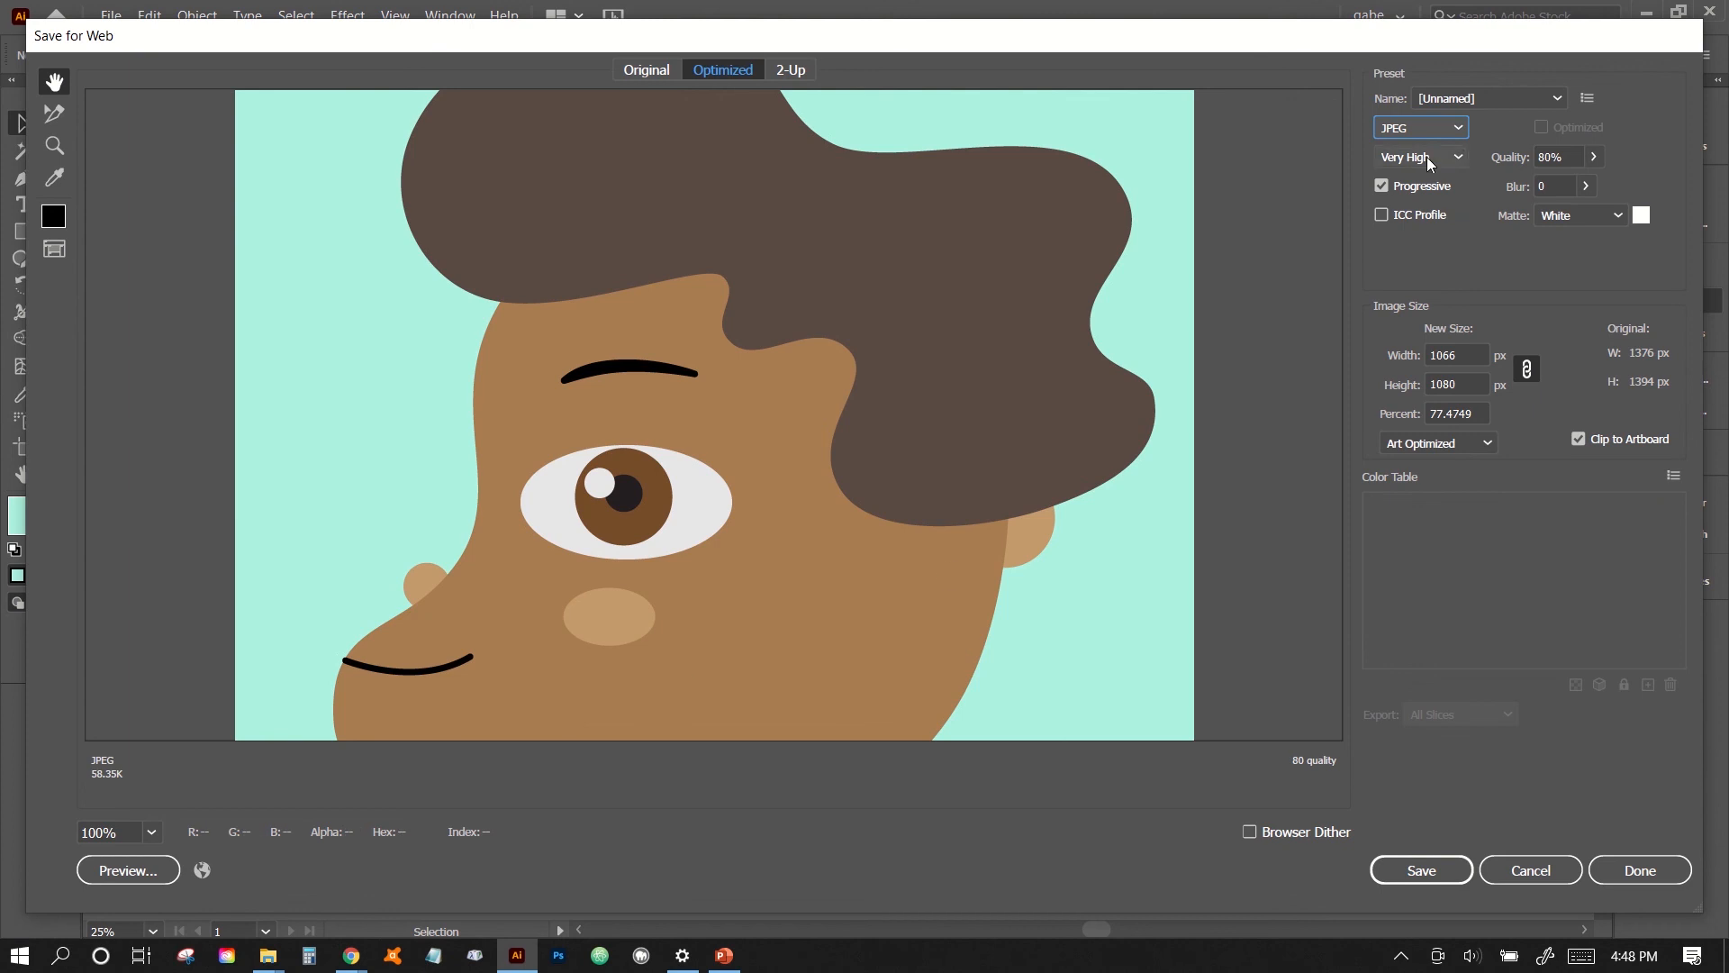
pyautogui.click(1427, 157)
pyautogui.click(1421, 278)
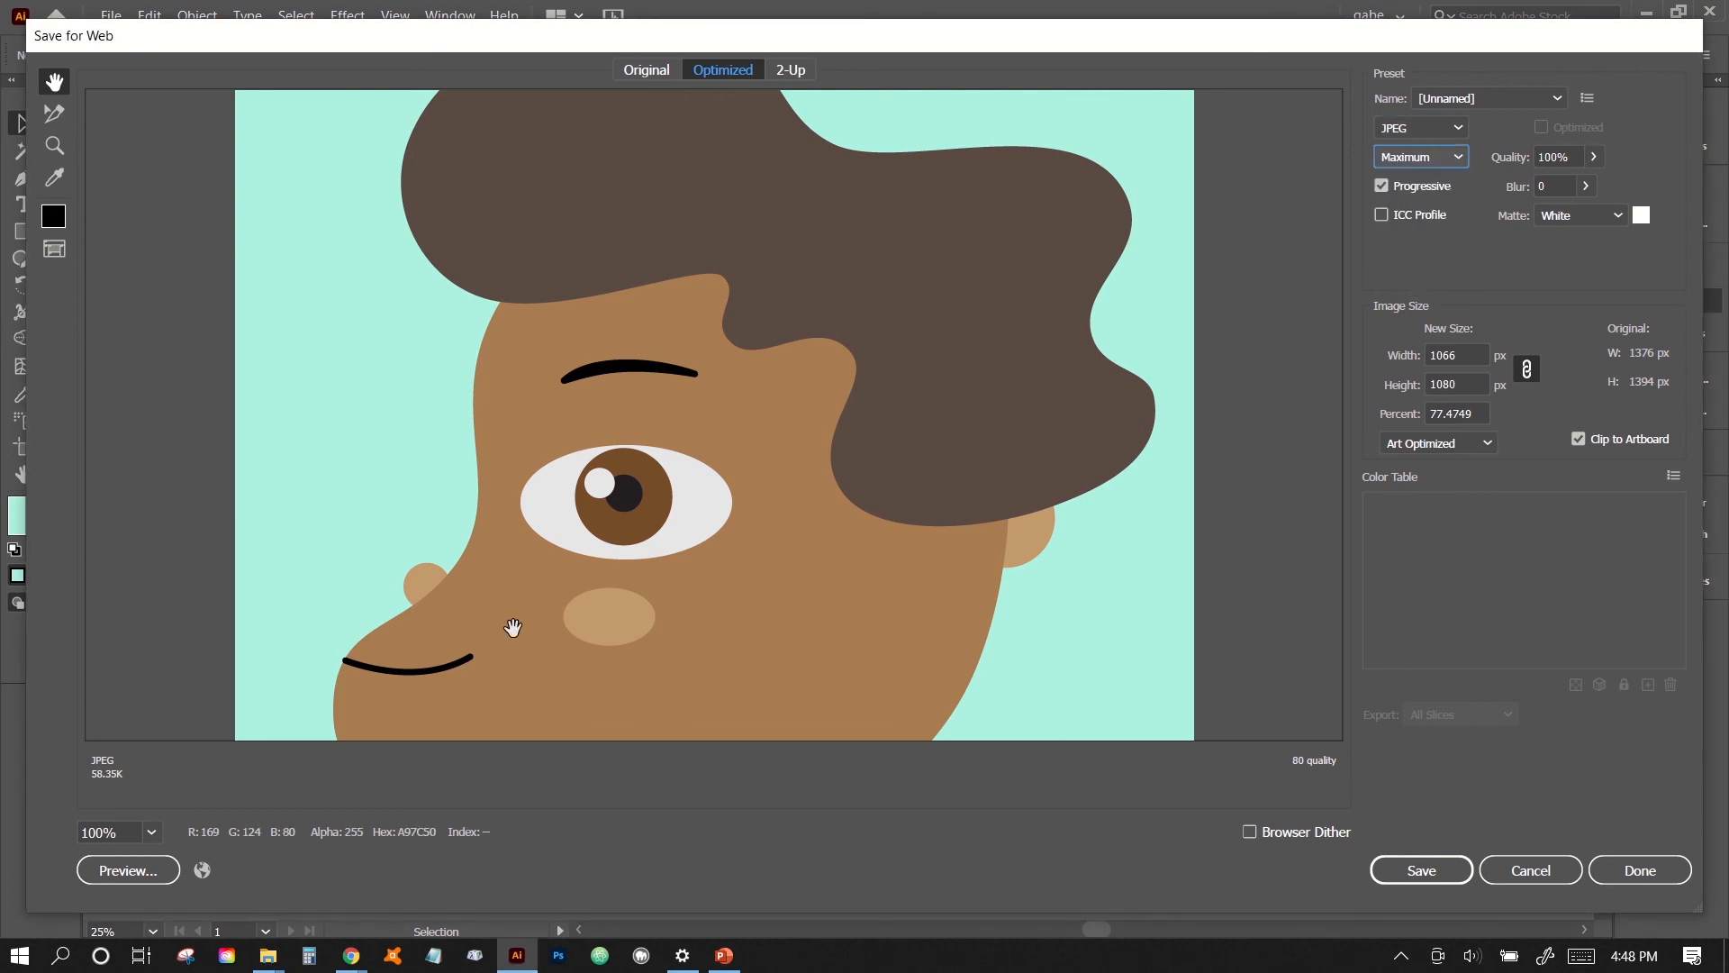
# - Save the optimized JPEG as Face-2.jpg in the CEIL102 folder
pyautogui.moveTo(502, 630); pyautogui.dragTo(635, 662)
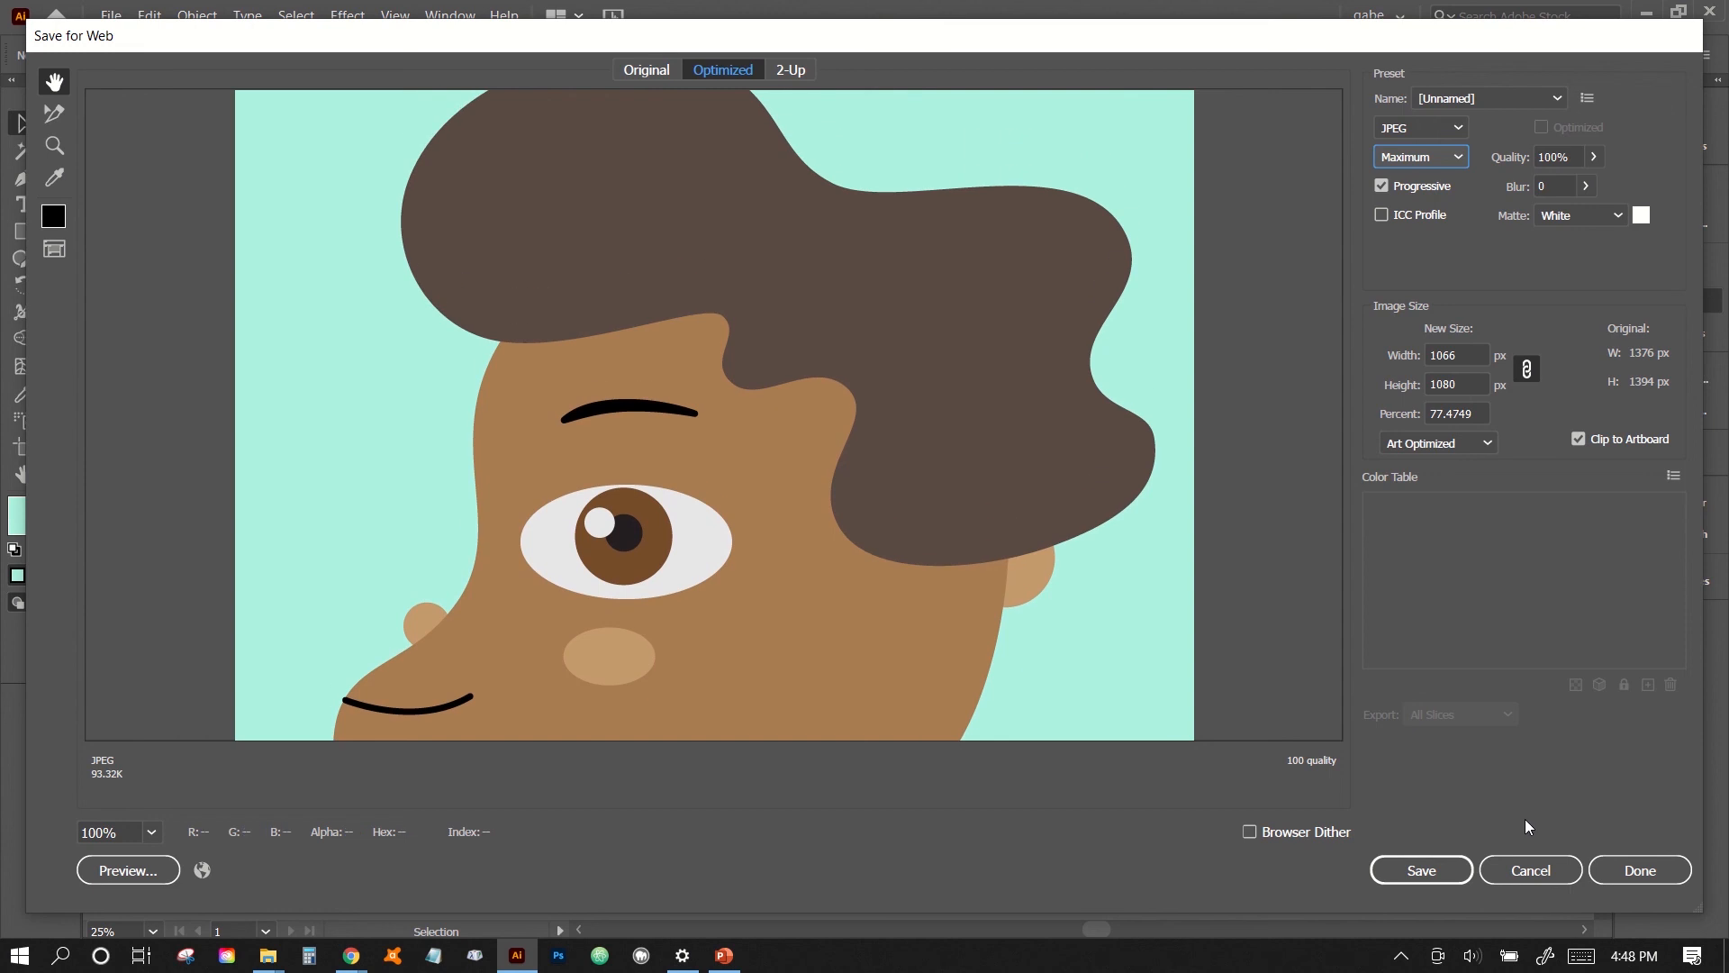
pyautogui.click(1408, 872)
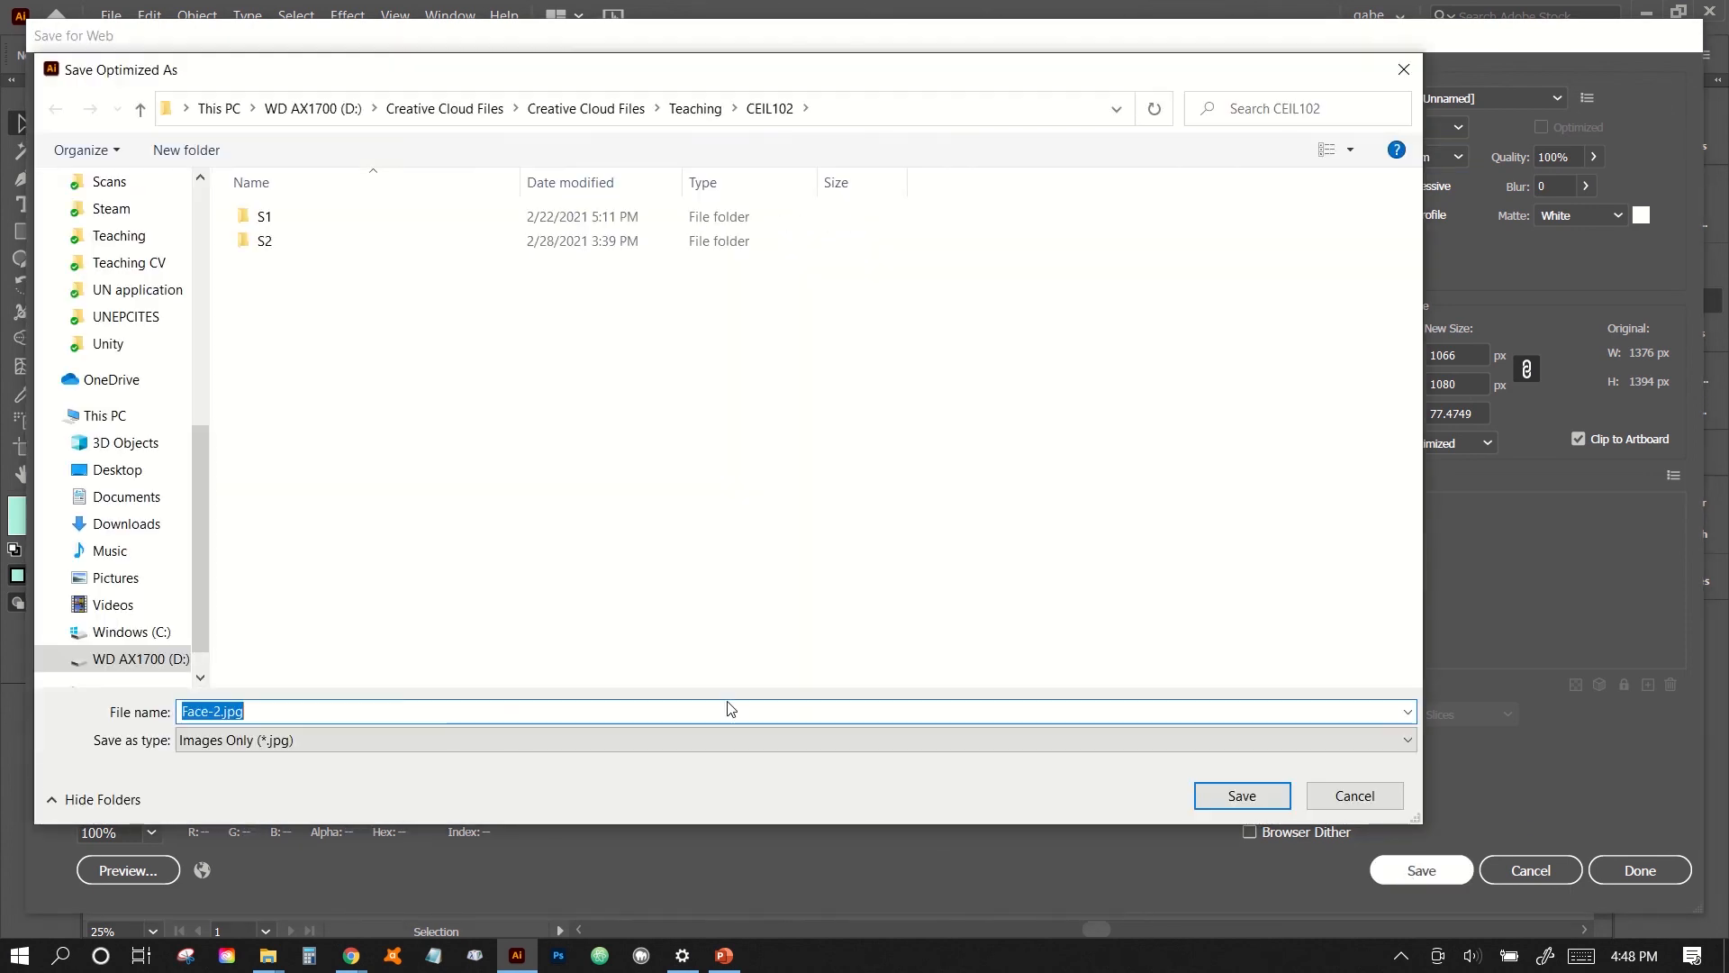
pyautogui.press('Return')
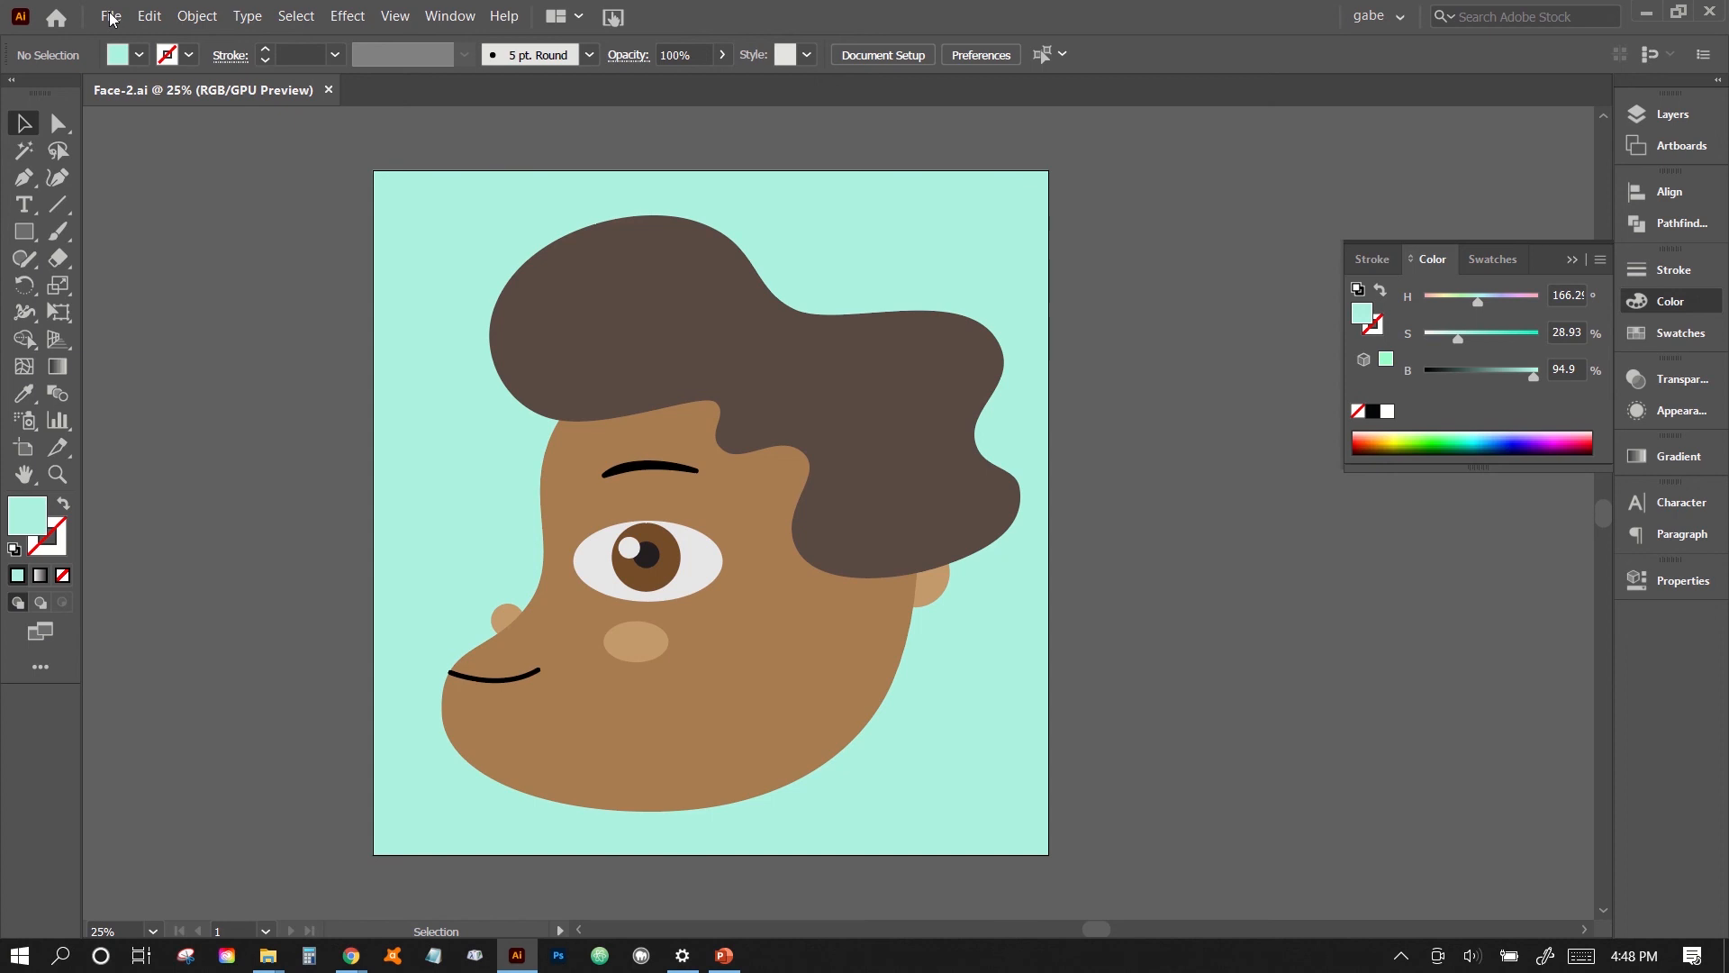
# - Start another Save for Web (Legacy) export of the artwork and set its format to GIF
pyautogui.click(113, 19)
pyautogui.click(113, 20)
pyautogui.click(111, 18)
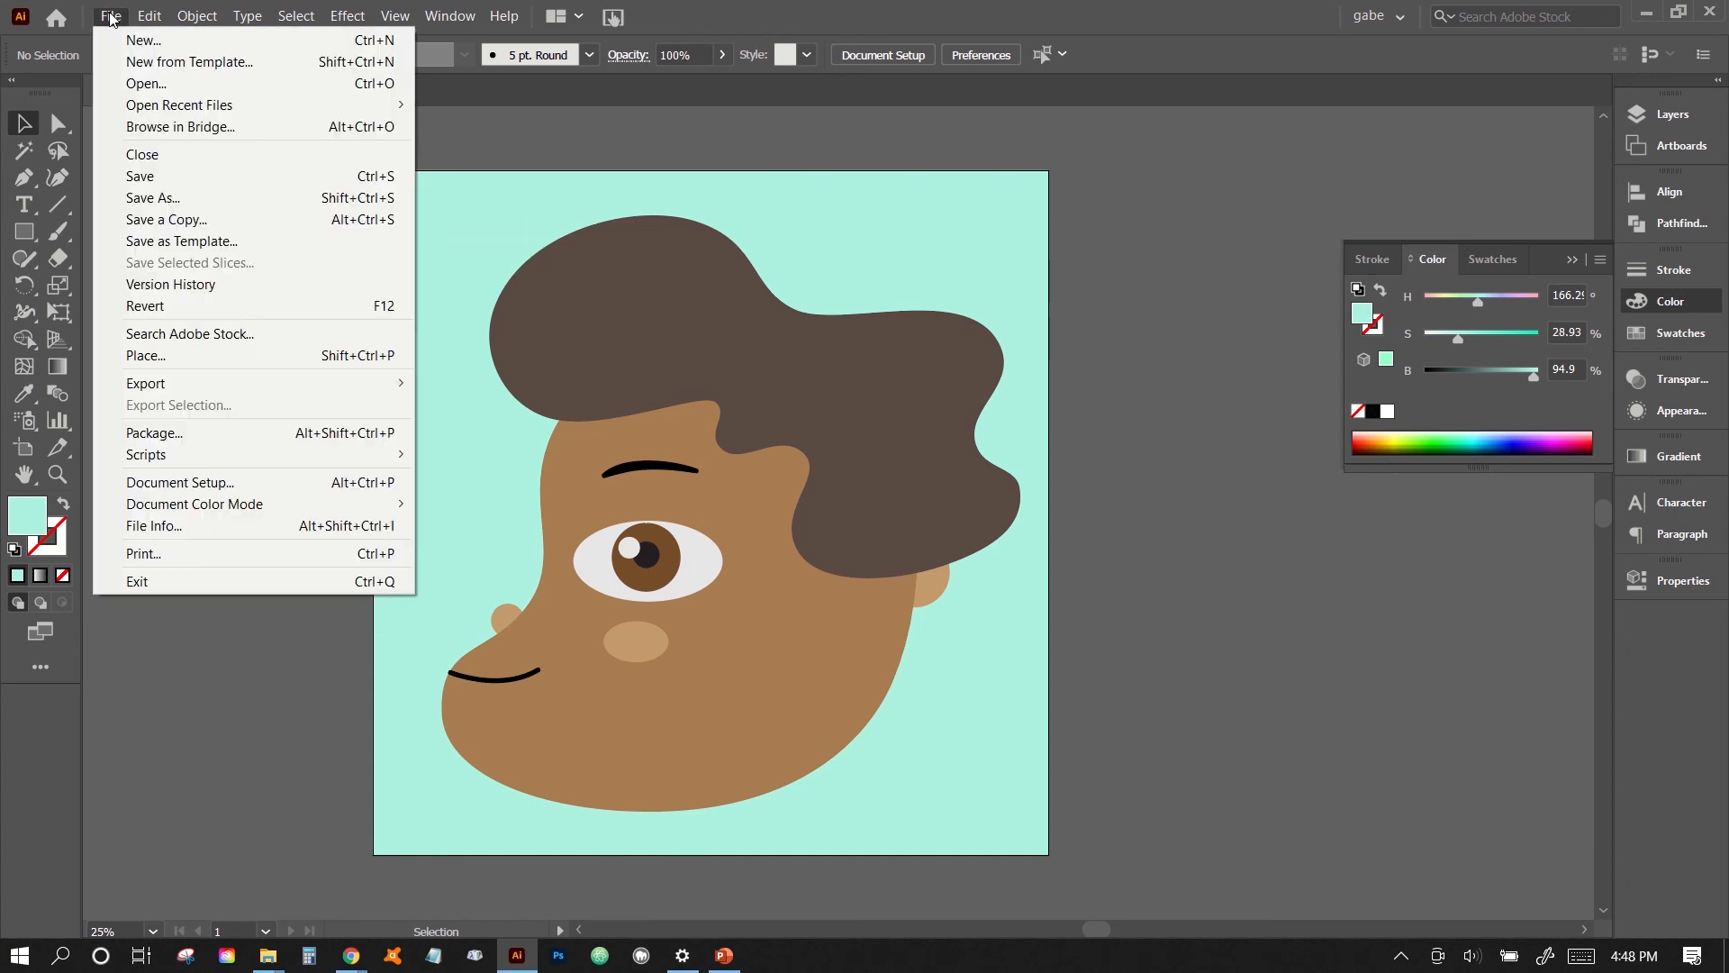
pyautogui.moveTo(198, 382)
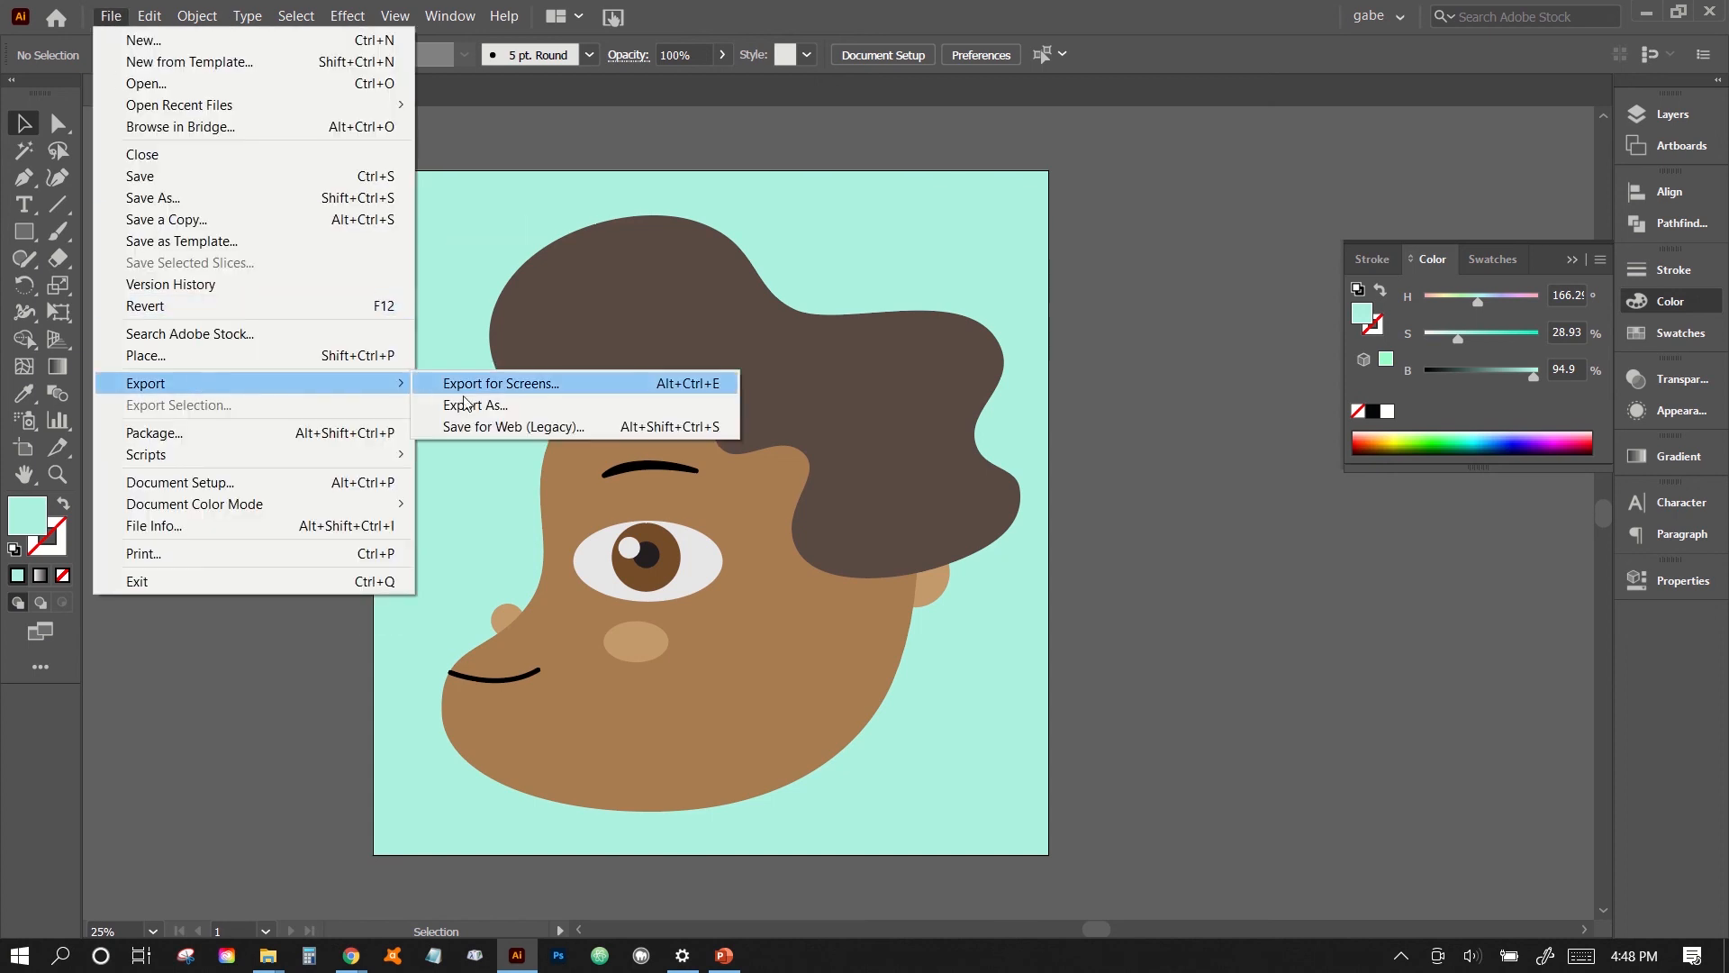
pyautogui.click(469, 425)
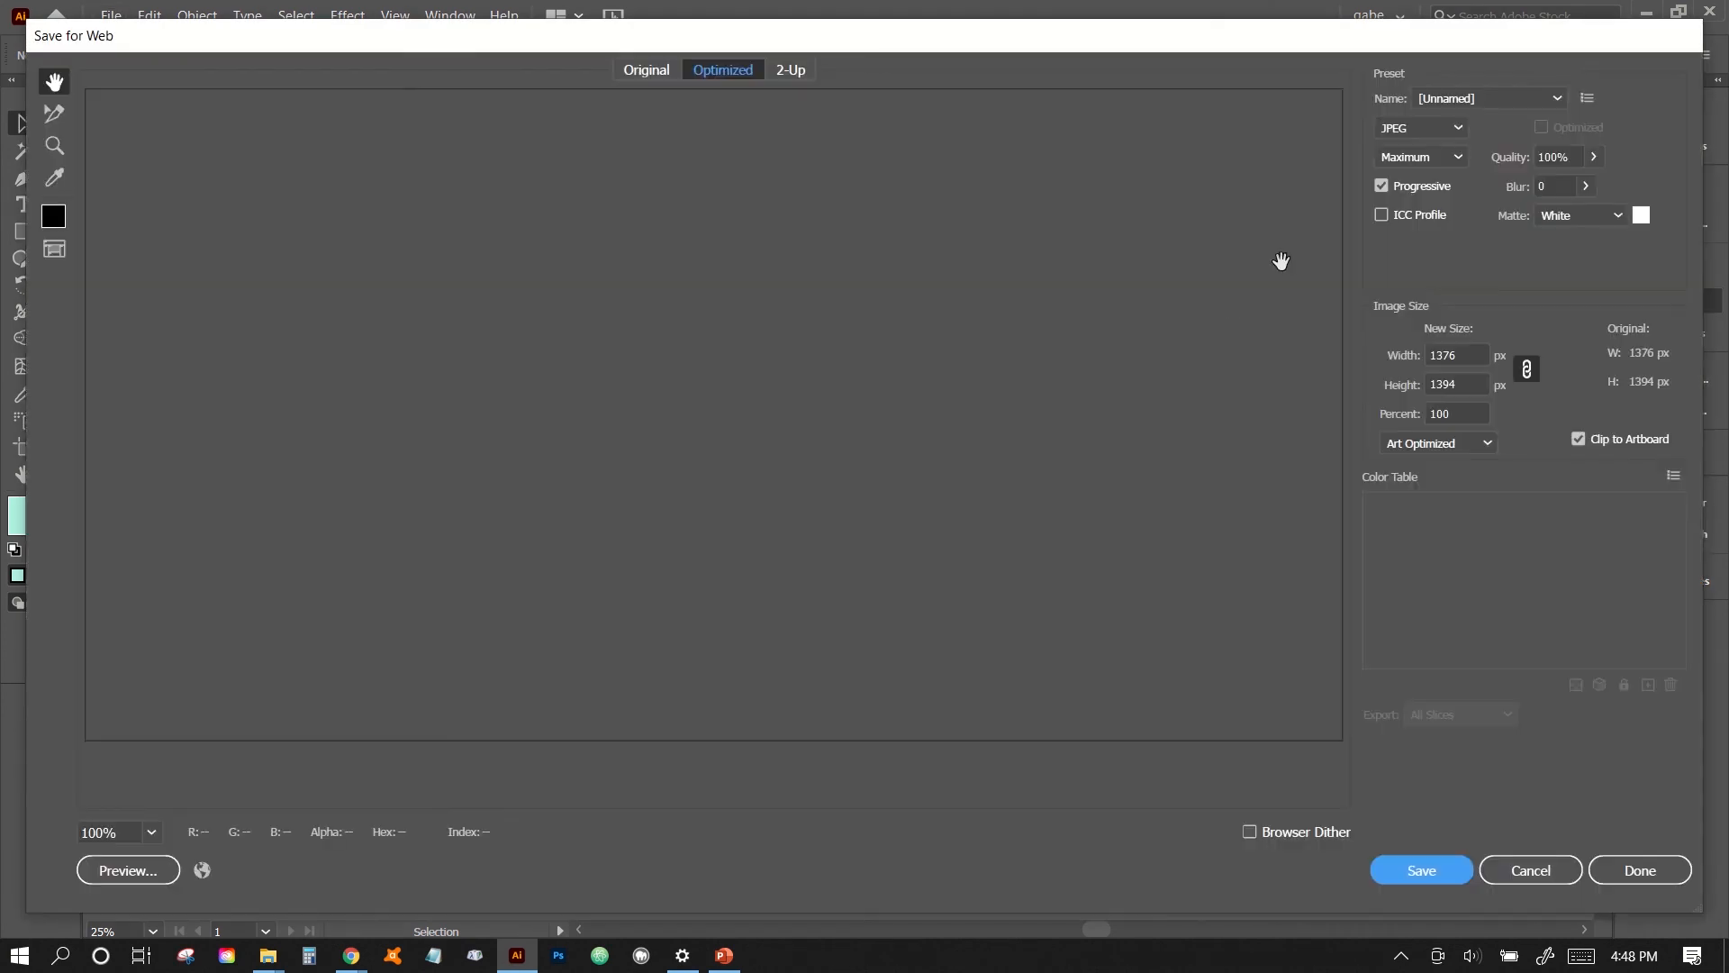
pyautogui.click(1456, 127)
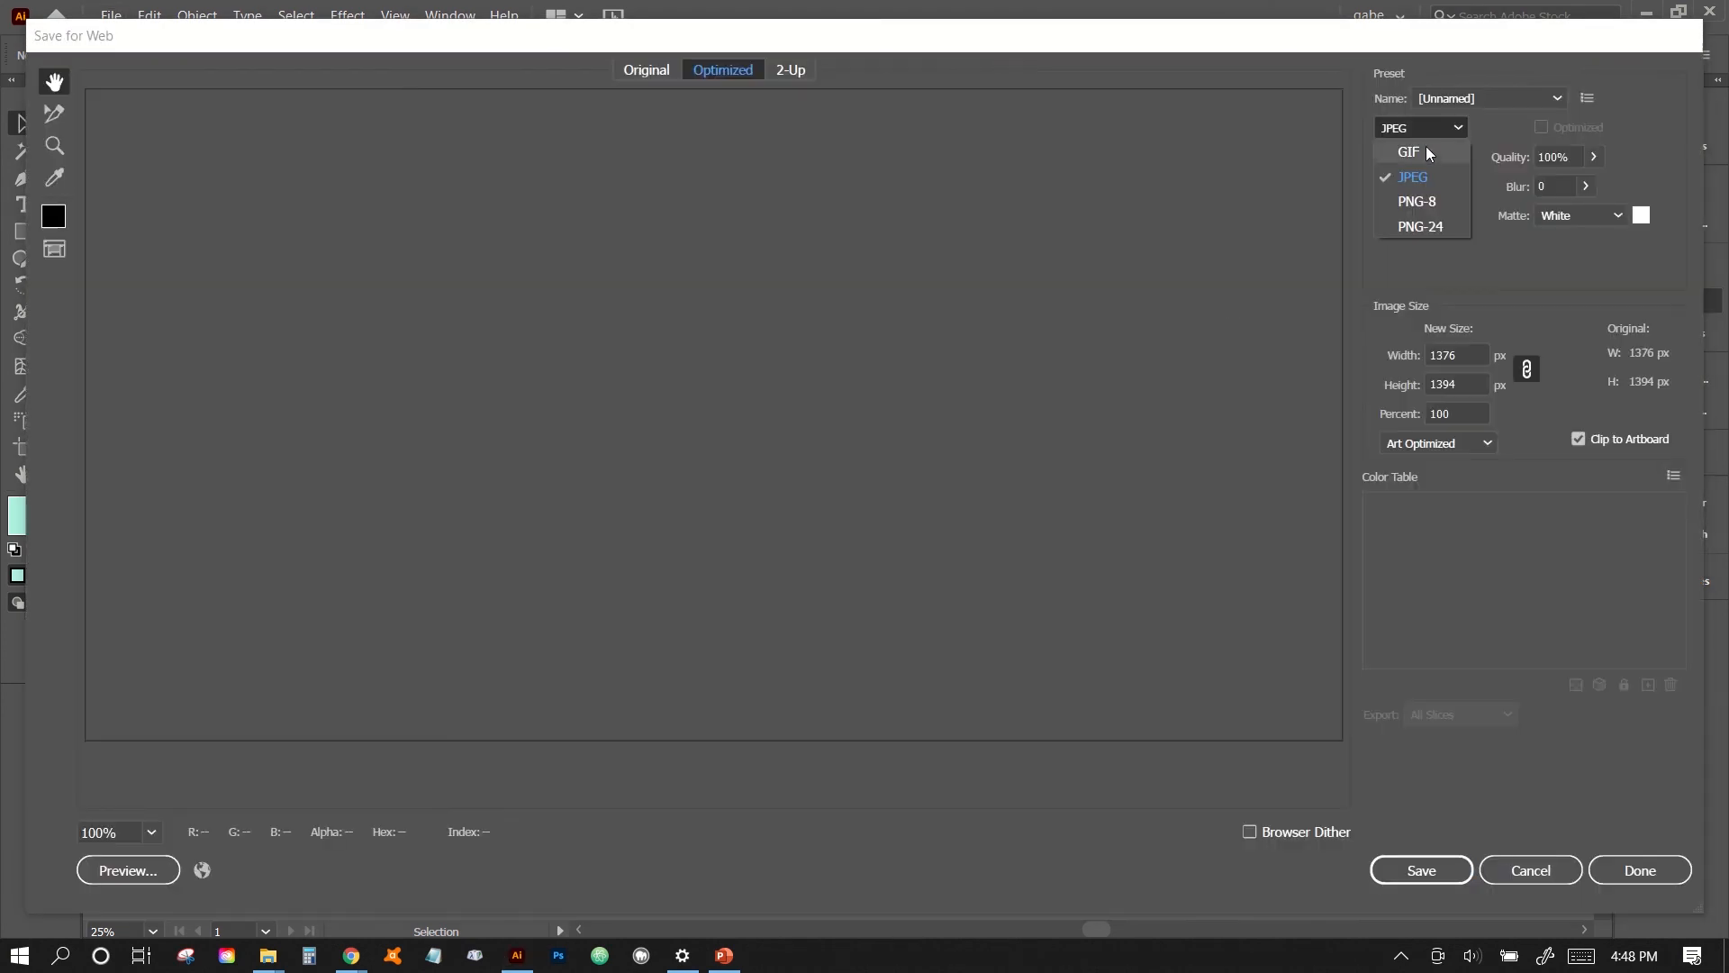
pyautogui.click(1420, 153)
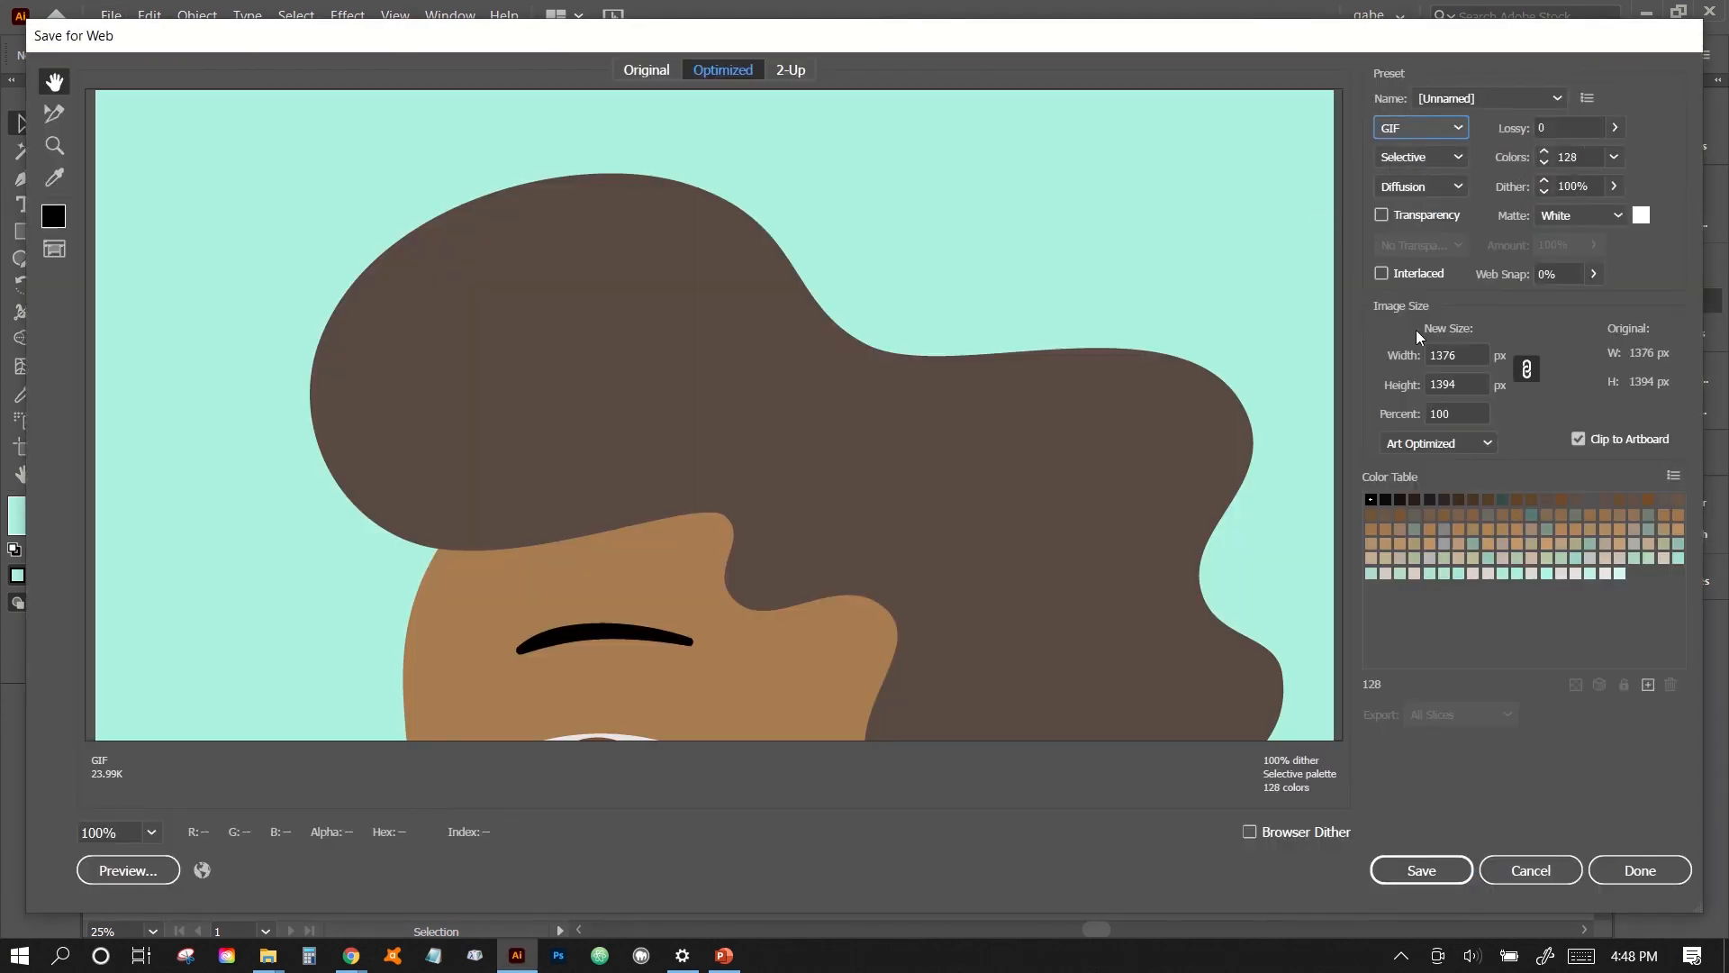
# - Resize the GIF export proportionally to a height of 1080 px
pyautogui.doubleClick(1465, 379)
pyautogui.write('1080')
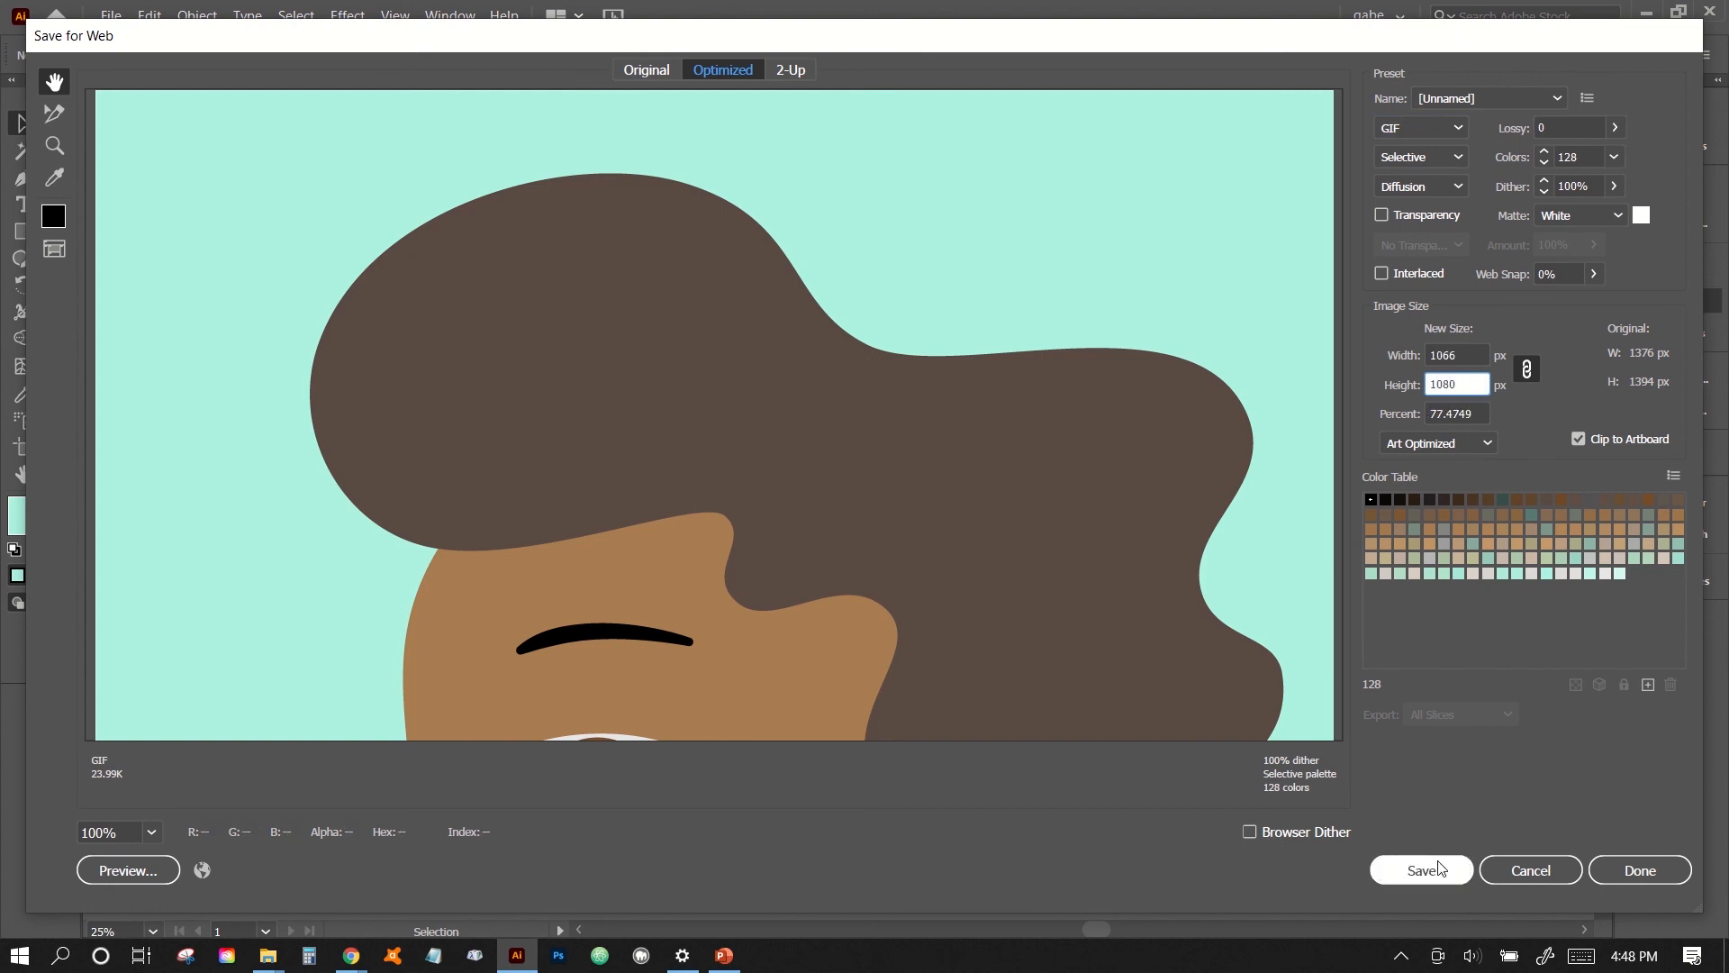
pyautogui.click(1476, 413)
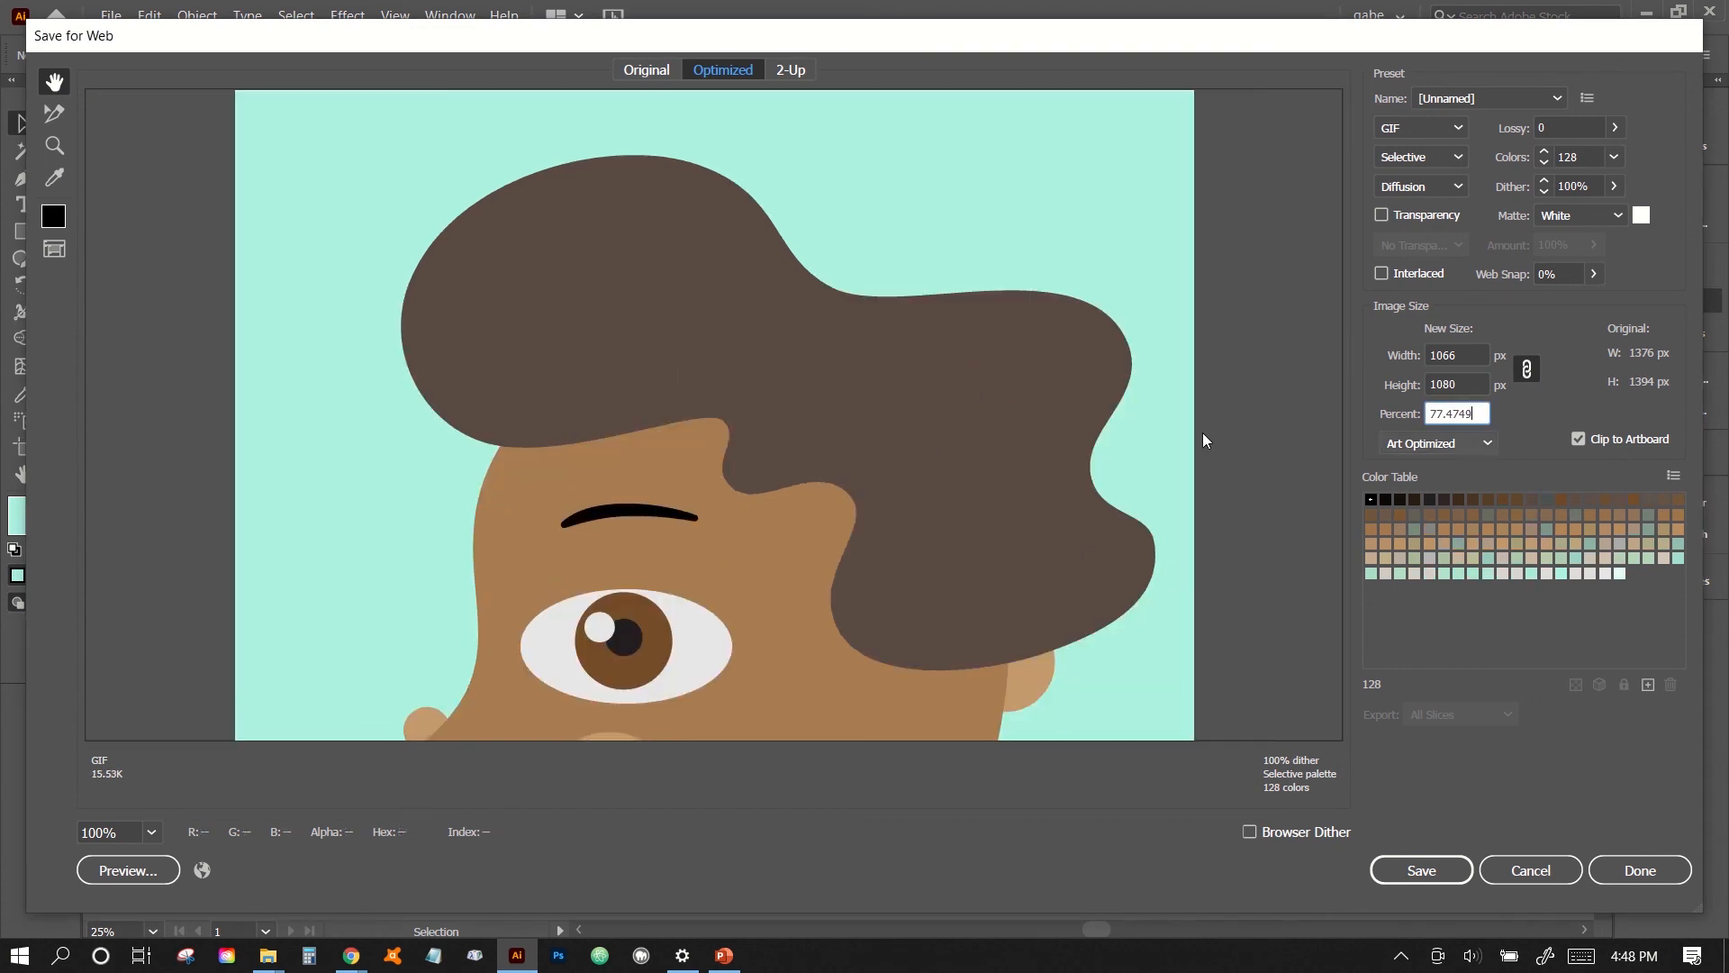
pyautogui.moveTo(1017, 645); pyautogui.dragTo(1036, 412)
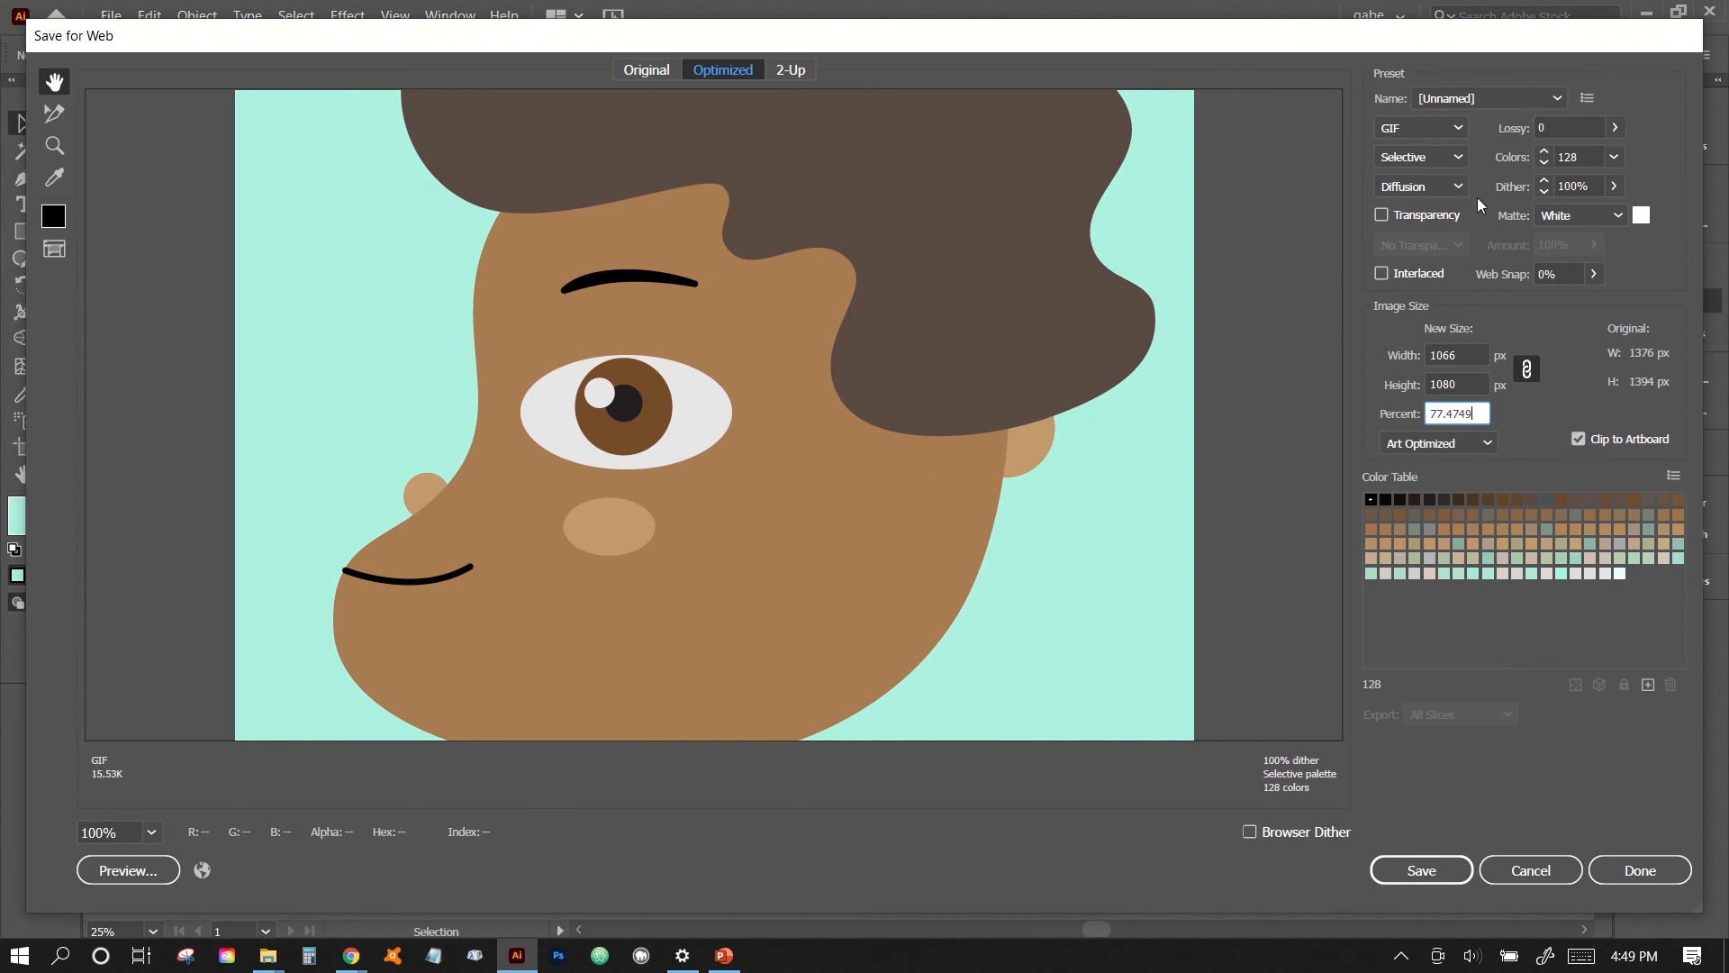
# - Try limiting the GIF palette to 2 colors, and return it to 128 colors
pyautogui.click(1614, 156)
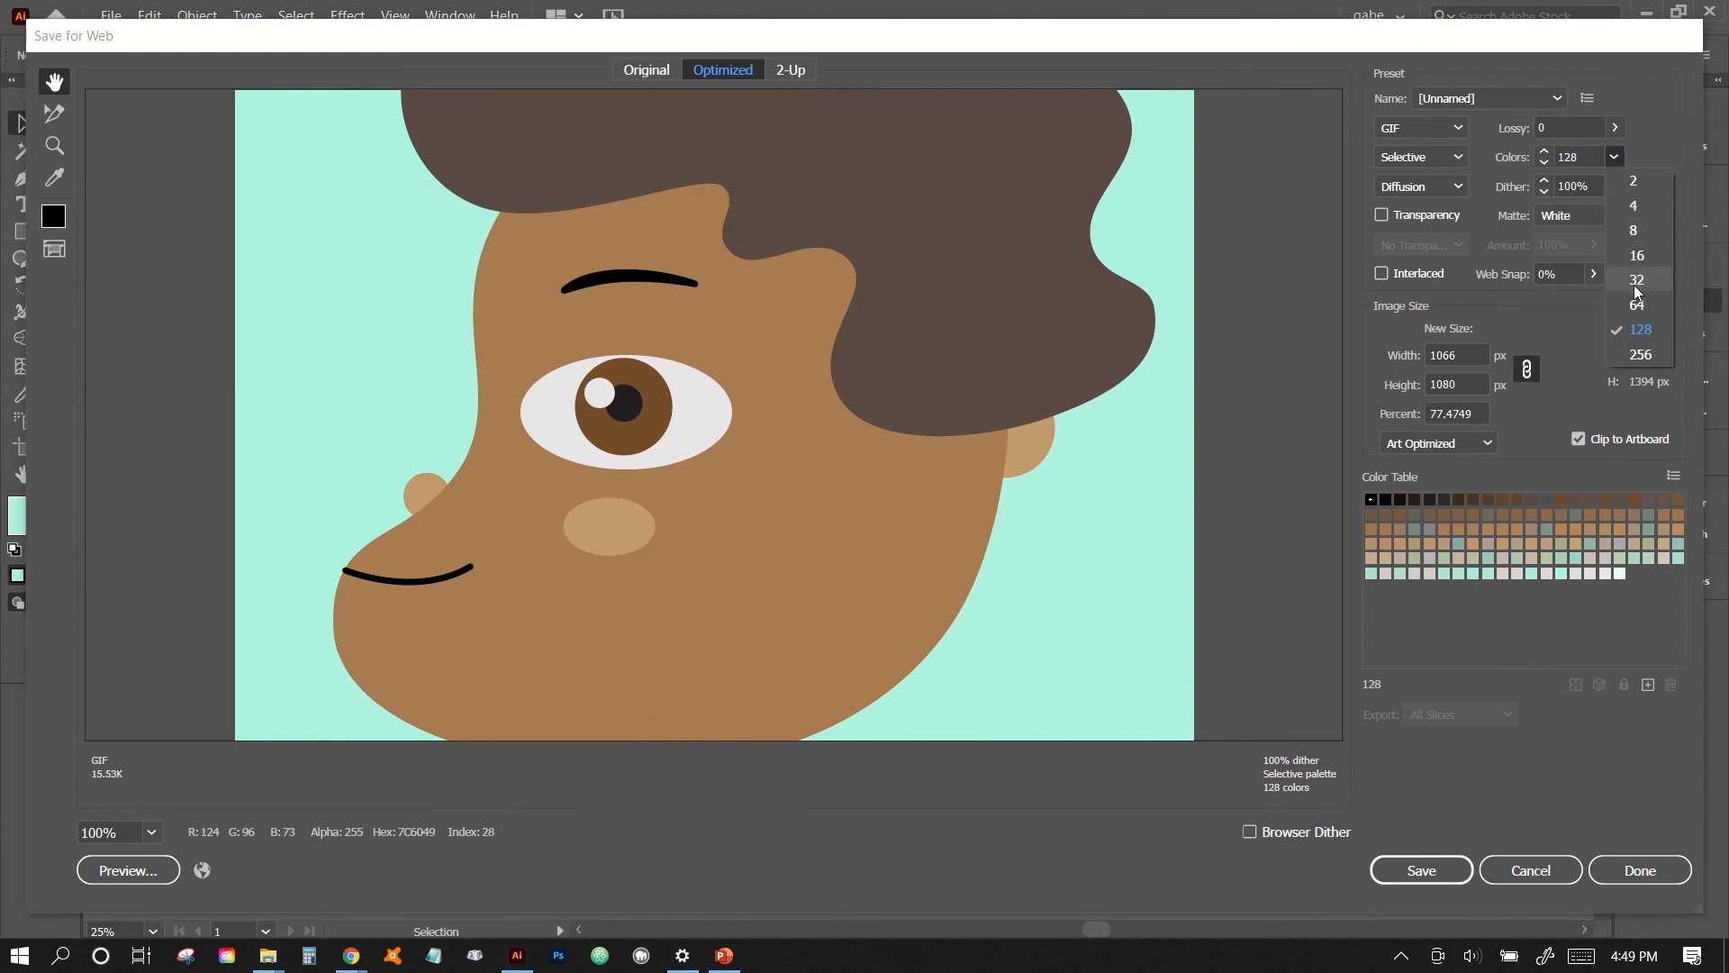
pyautogui.click(1634, 184)
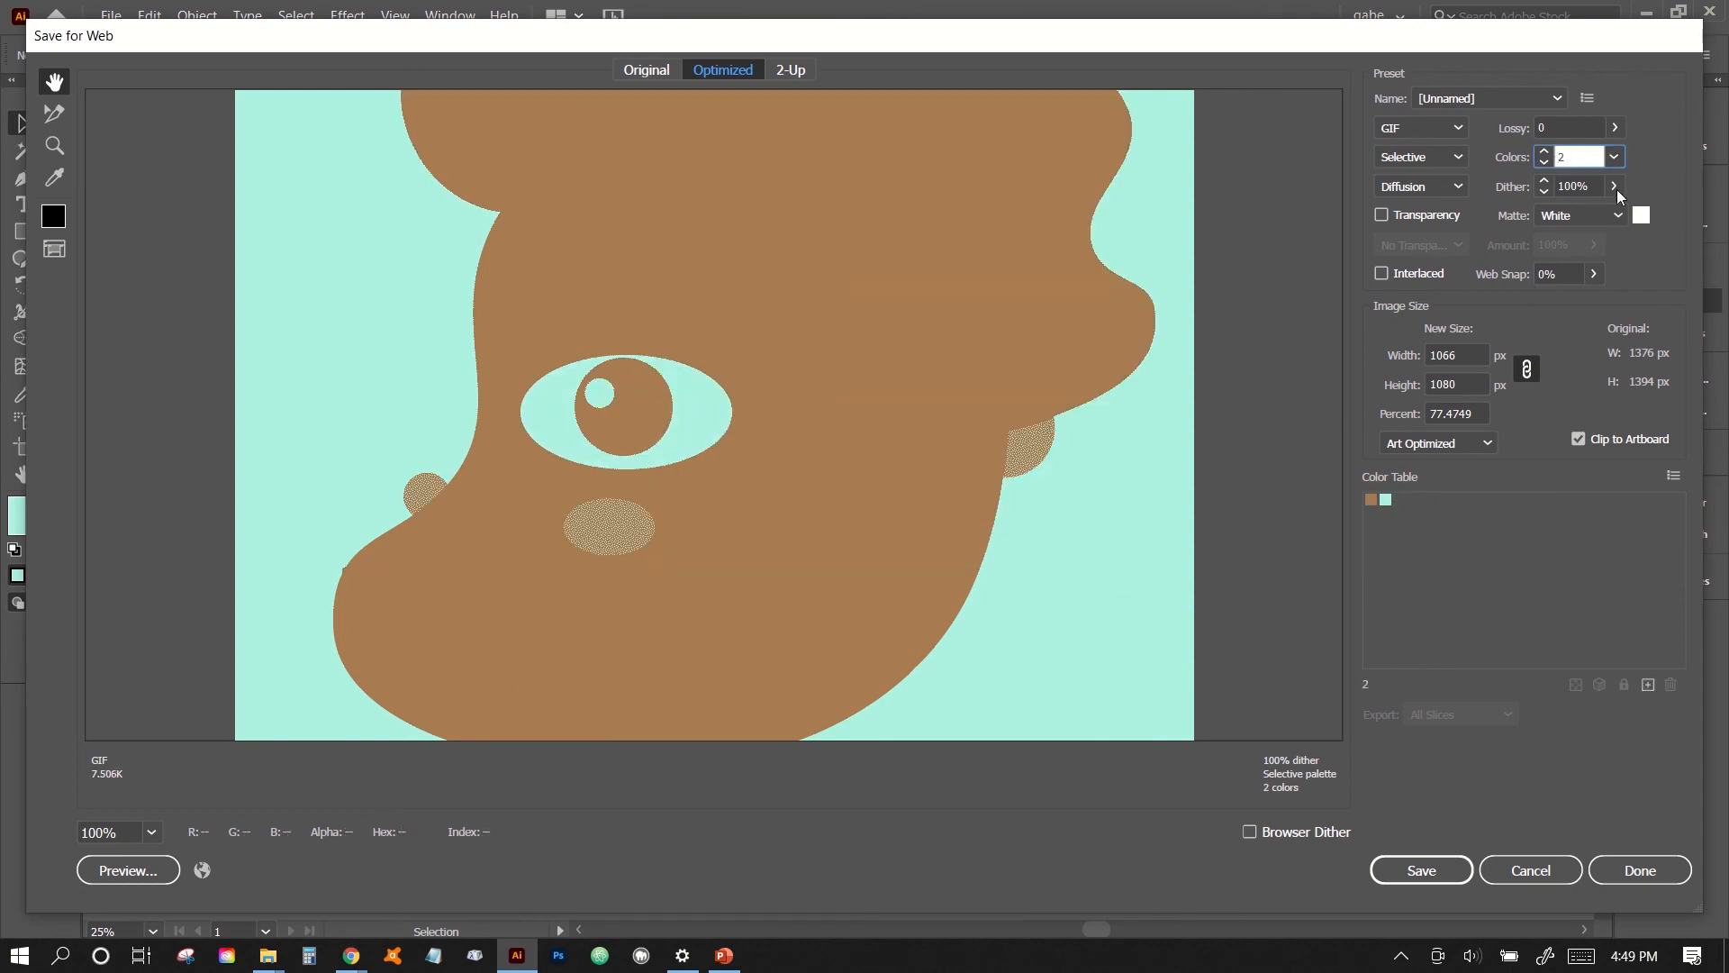
pyautogui.click(1615, 158)
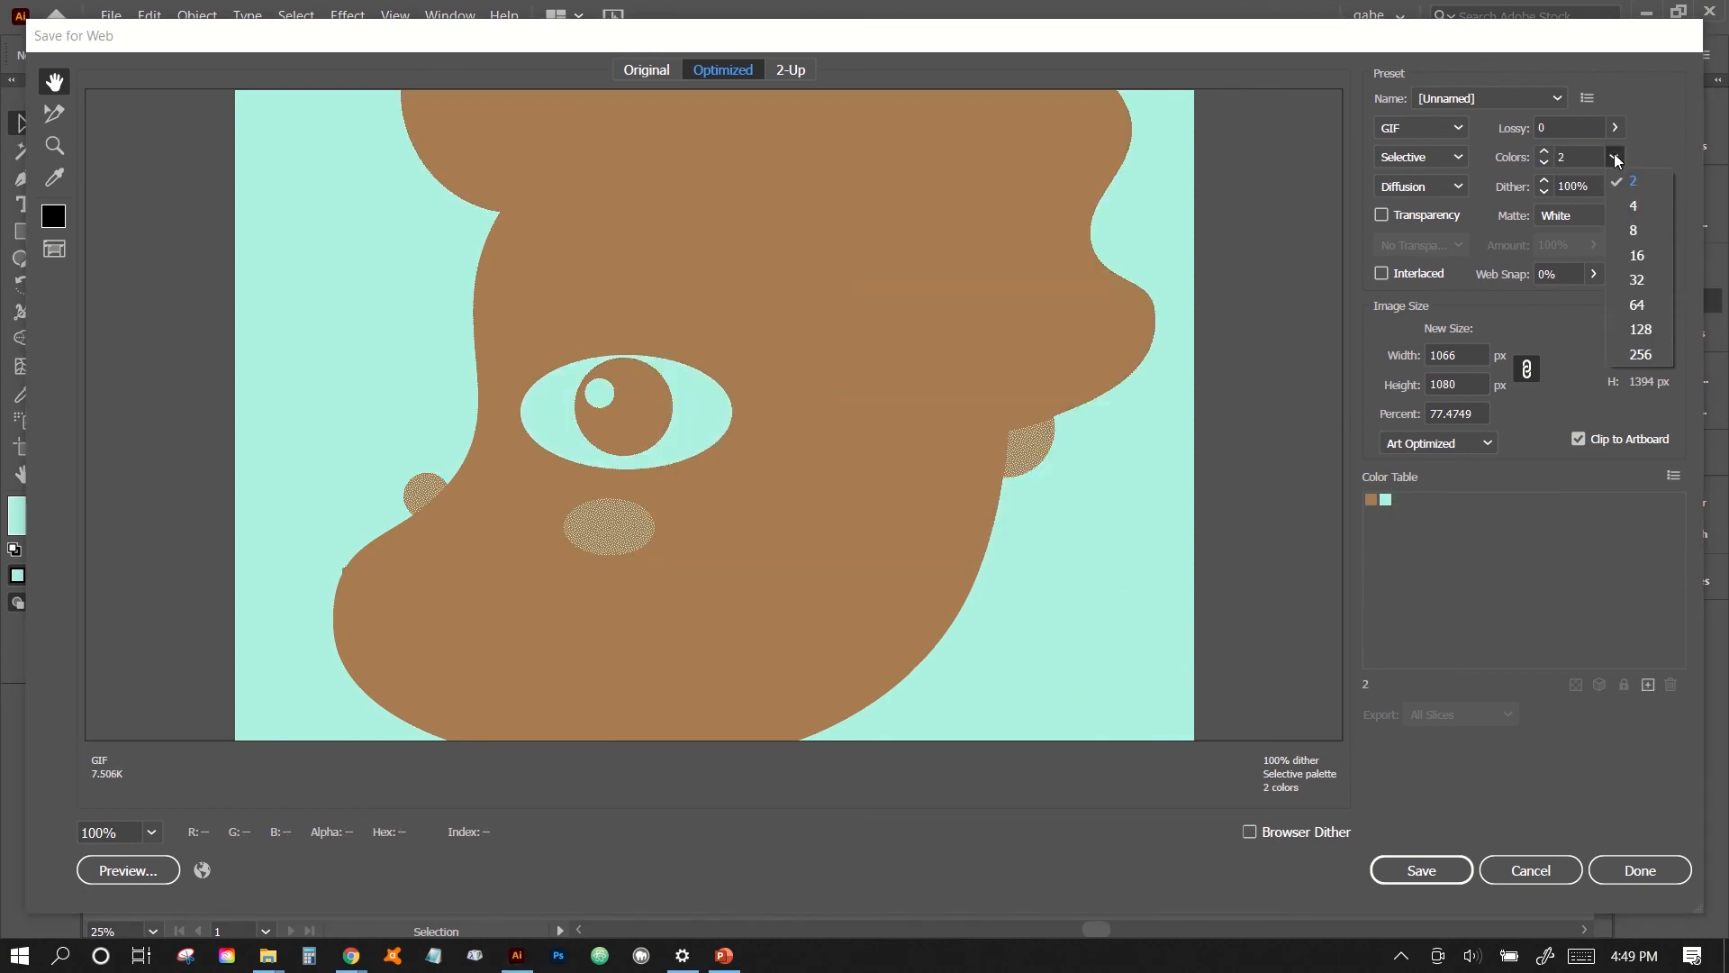
pyautogui.click(1641, 330)
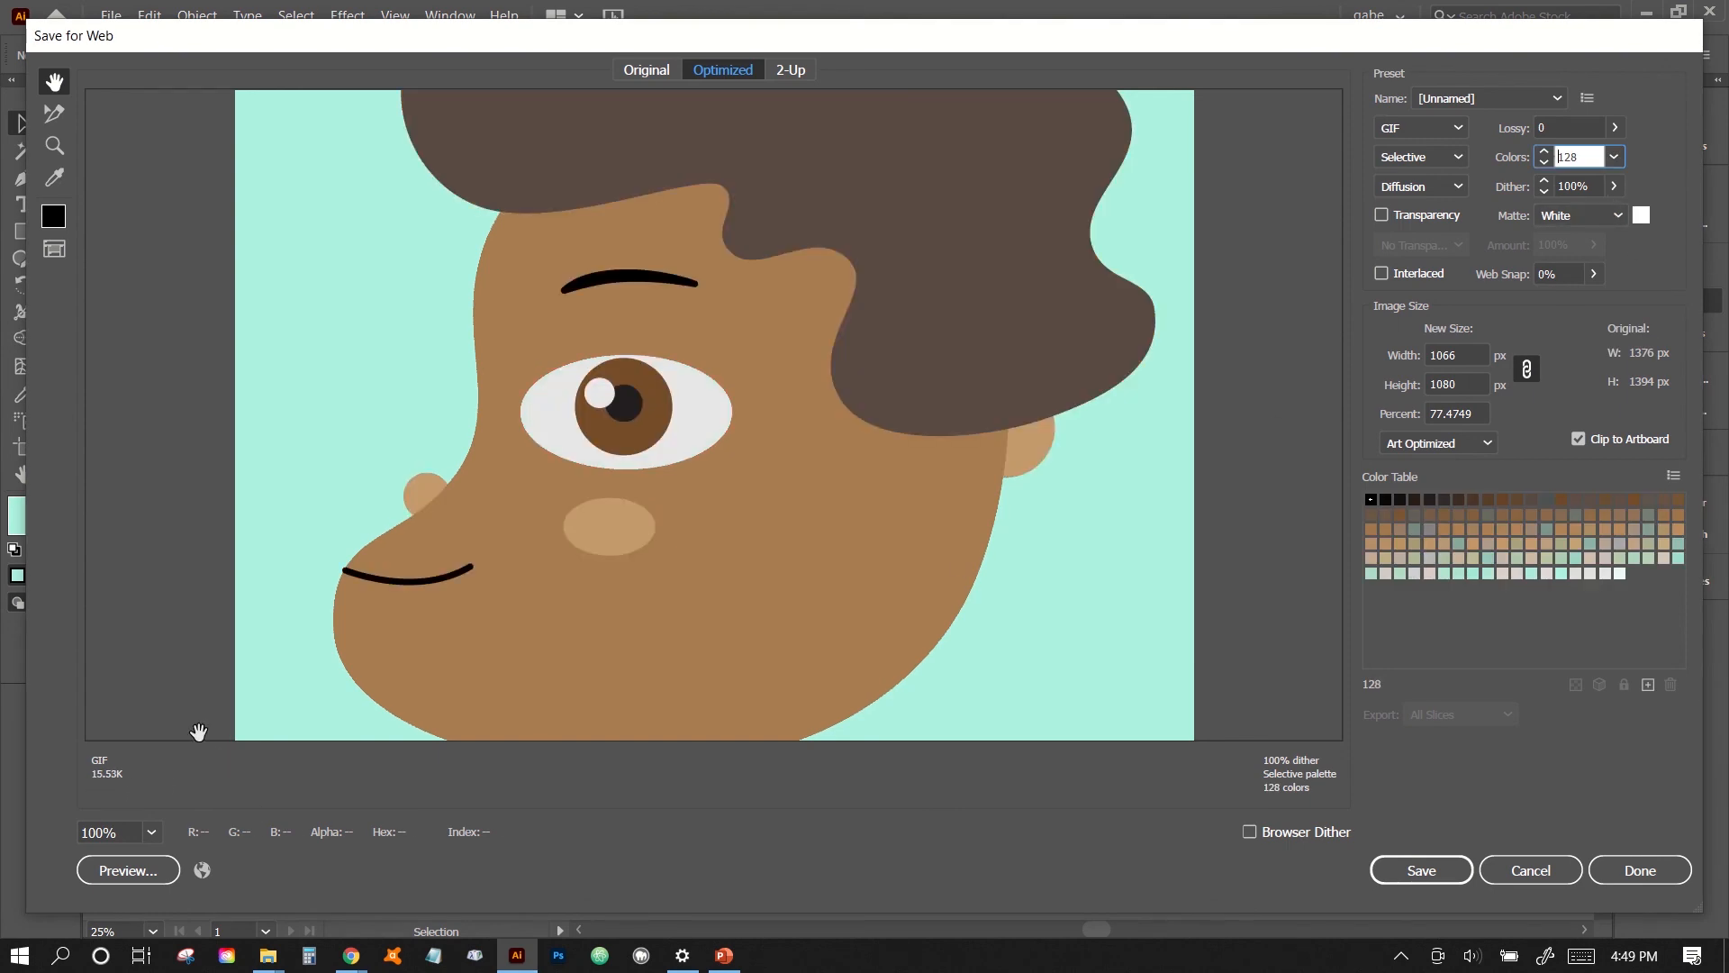
# - Reduce the GIF palette to 64 and finally 32 colors, and save it as Face-2.gif in the CEIL102 folder
pyautogui.click(1615, 157)
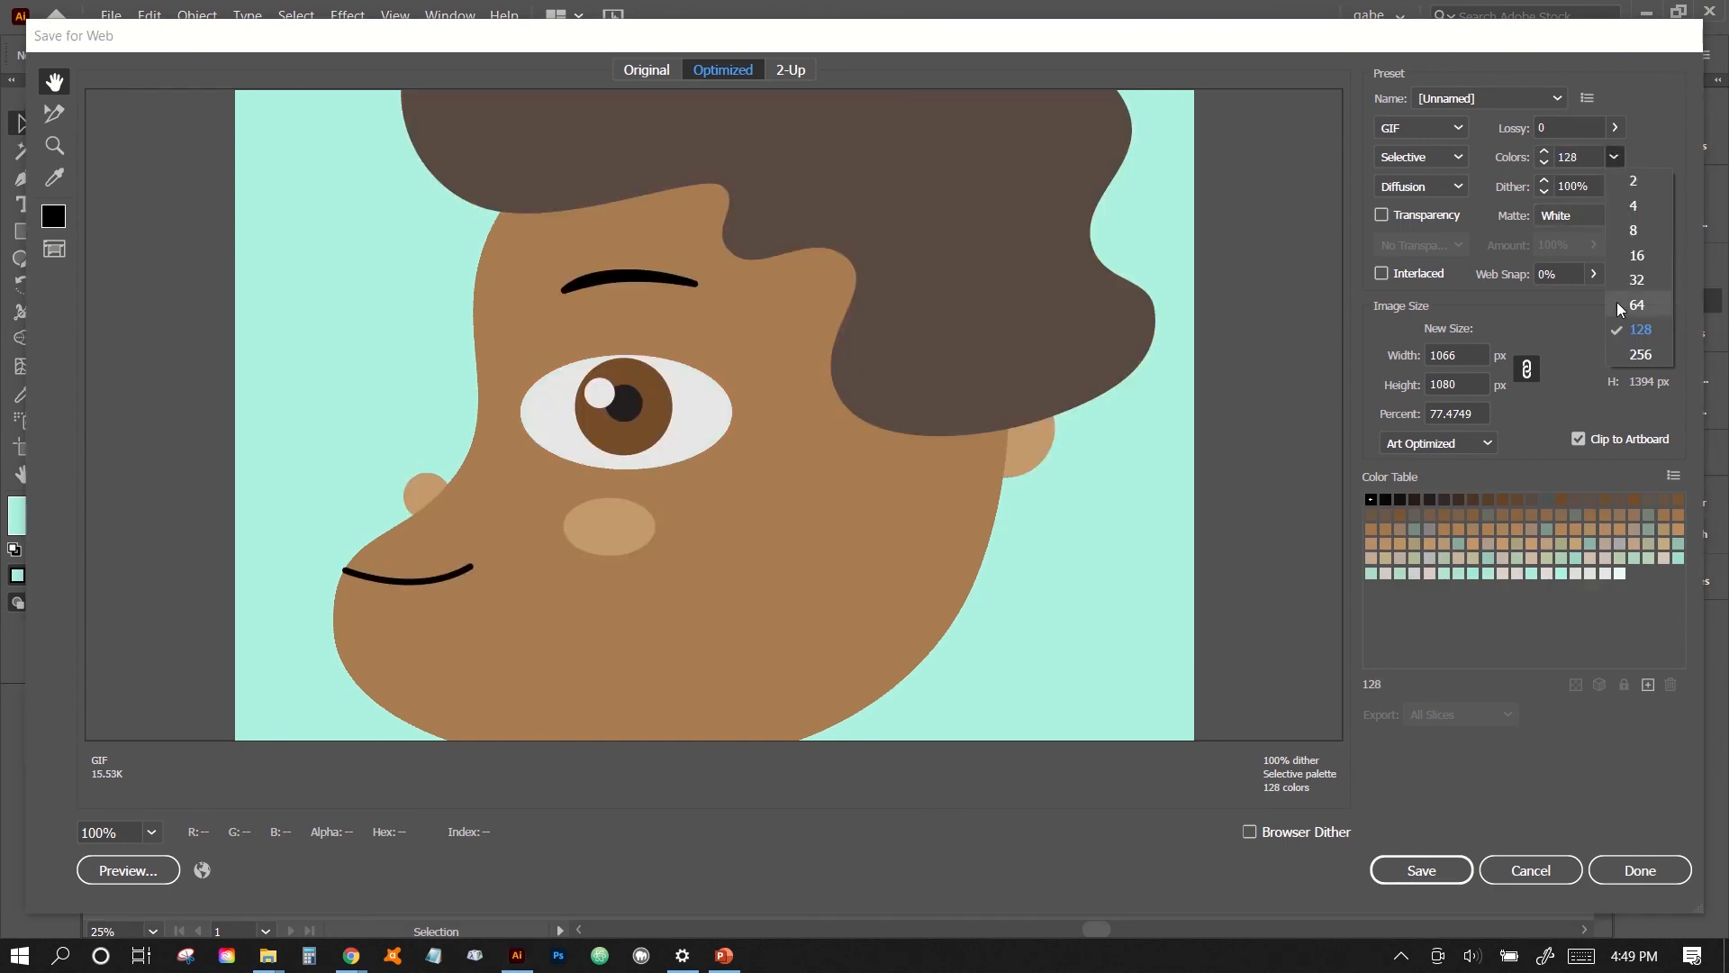
pyautogui.click(1618, 301)
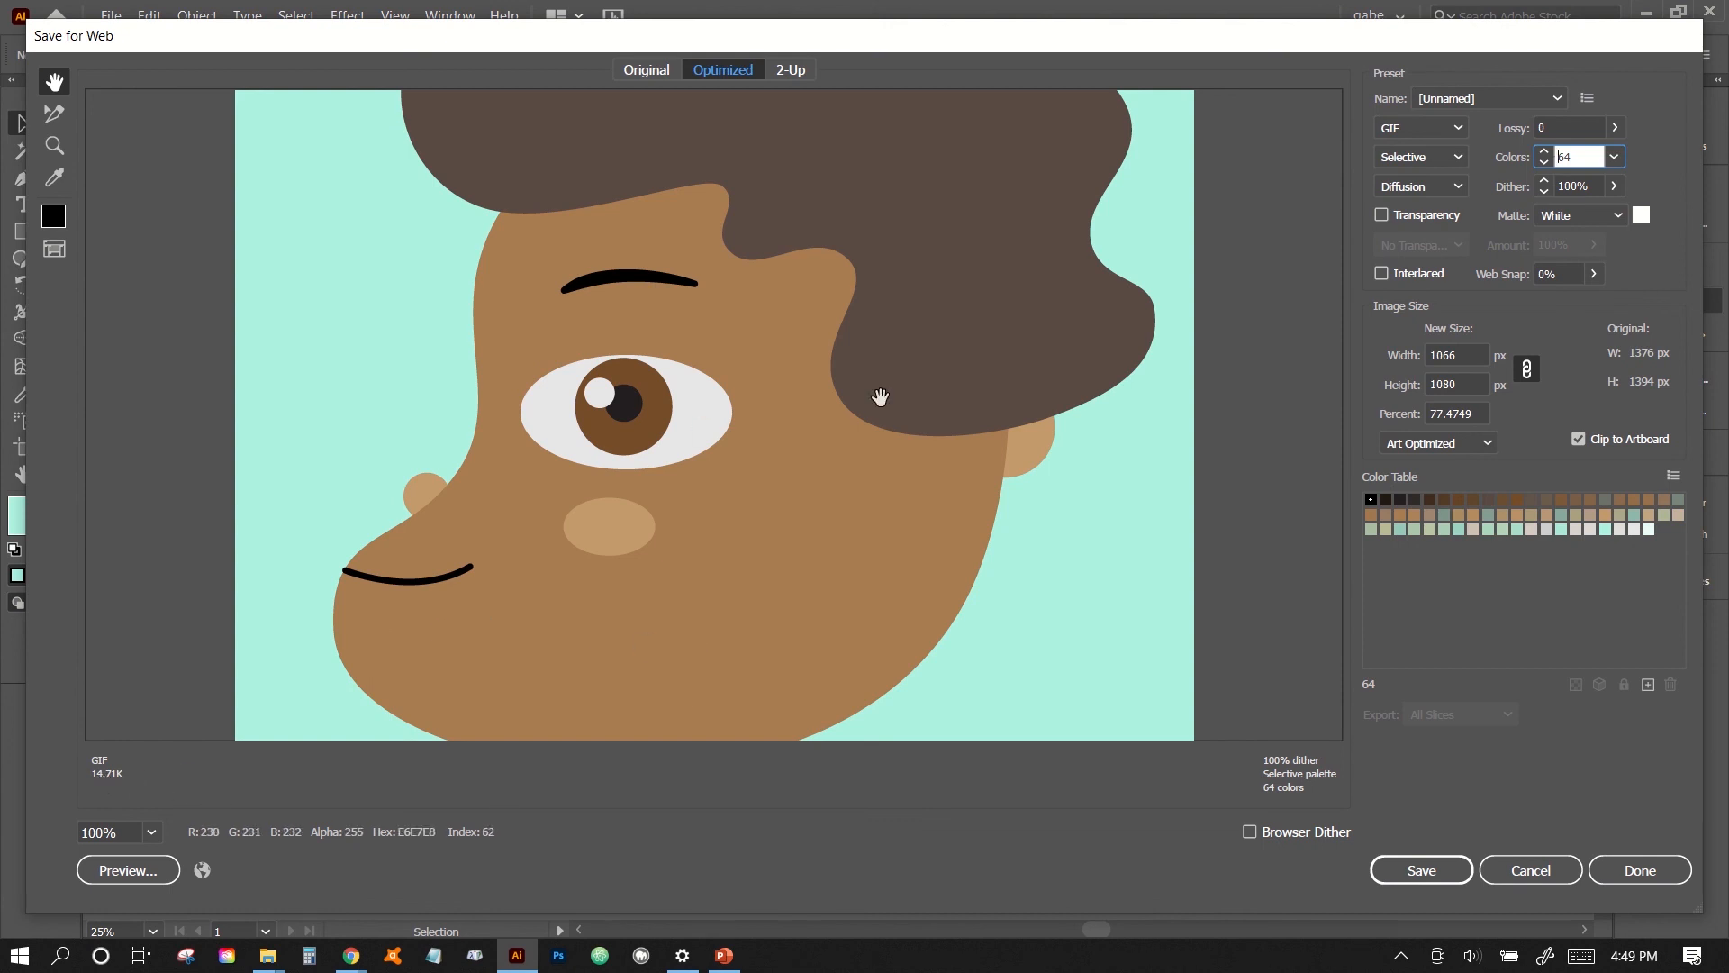
pyautogui.click(1616, 158)
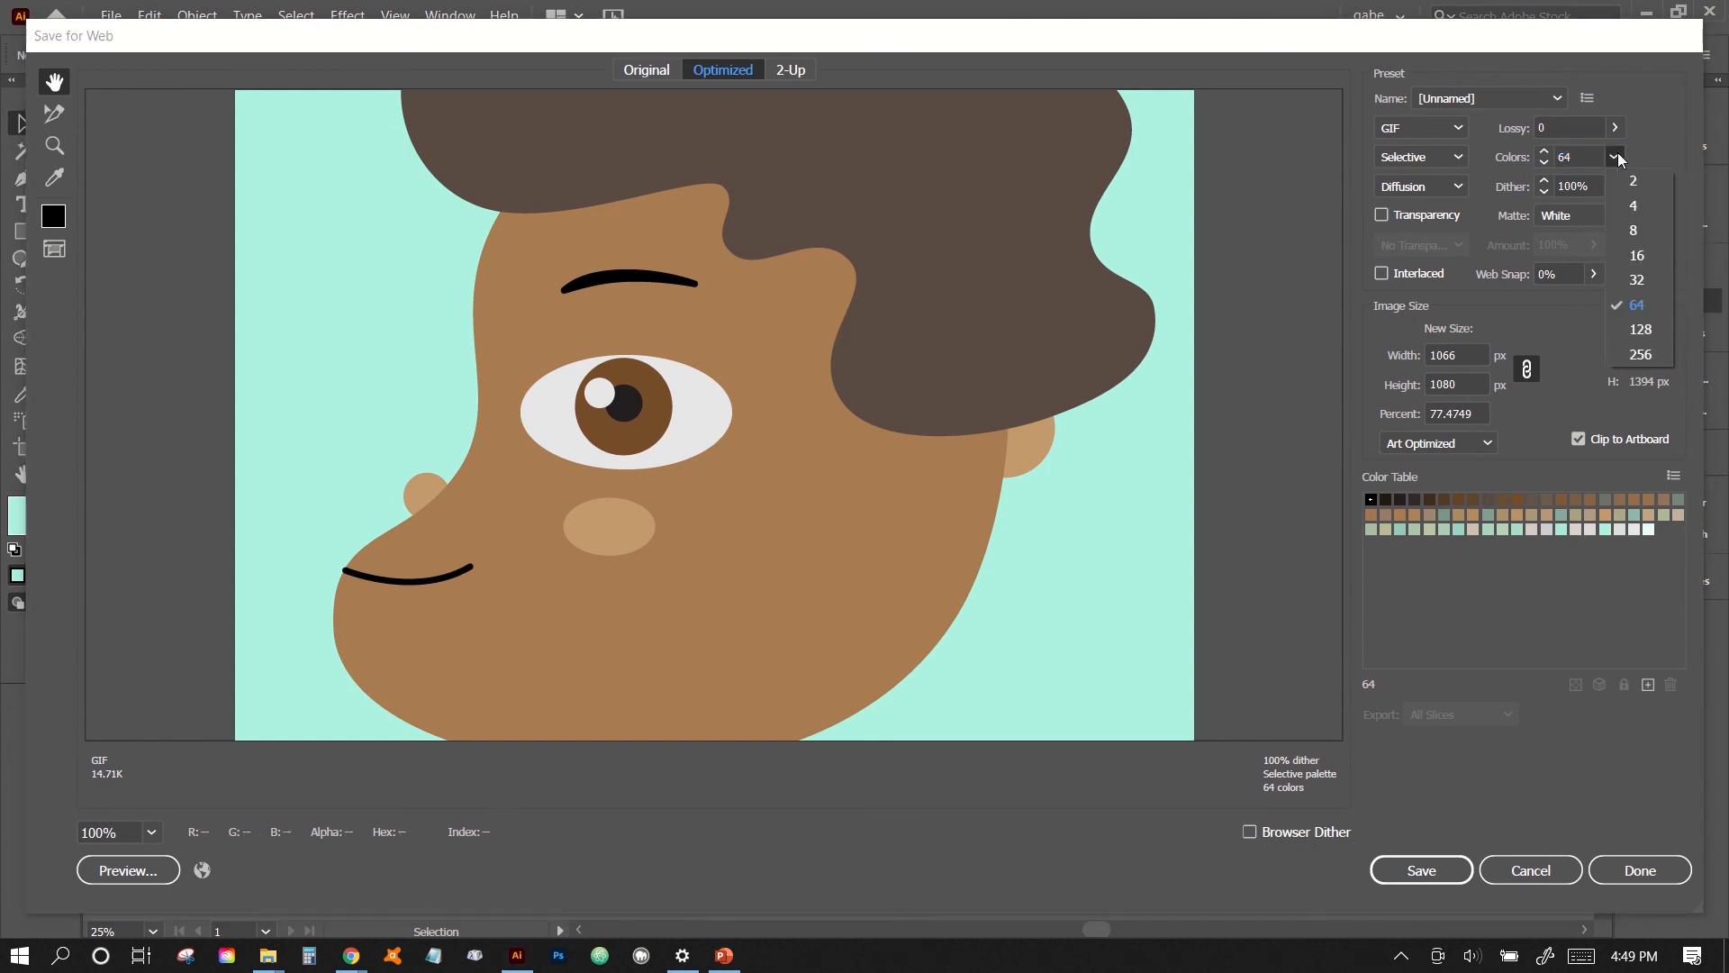
pyautogui.click(1626, 279)
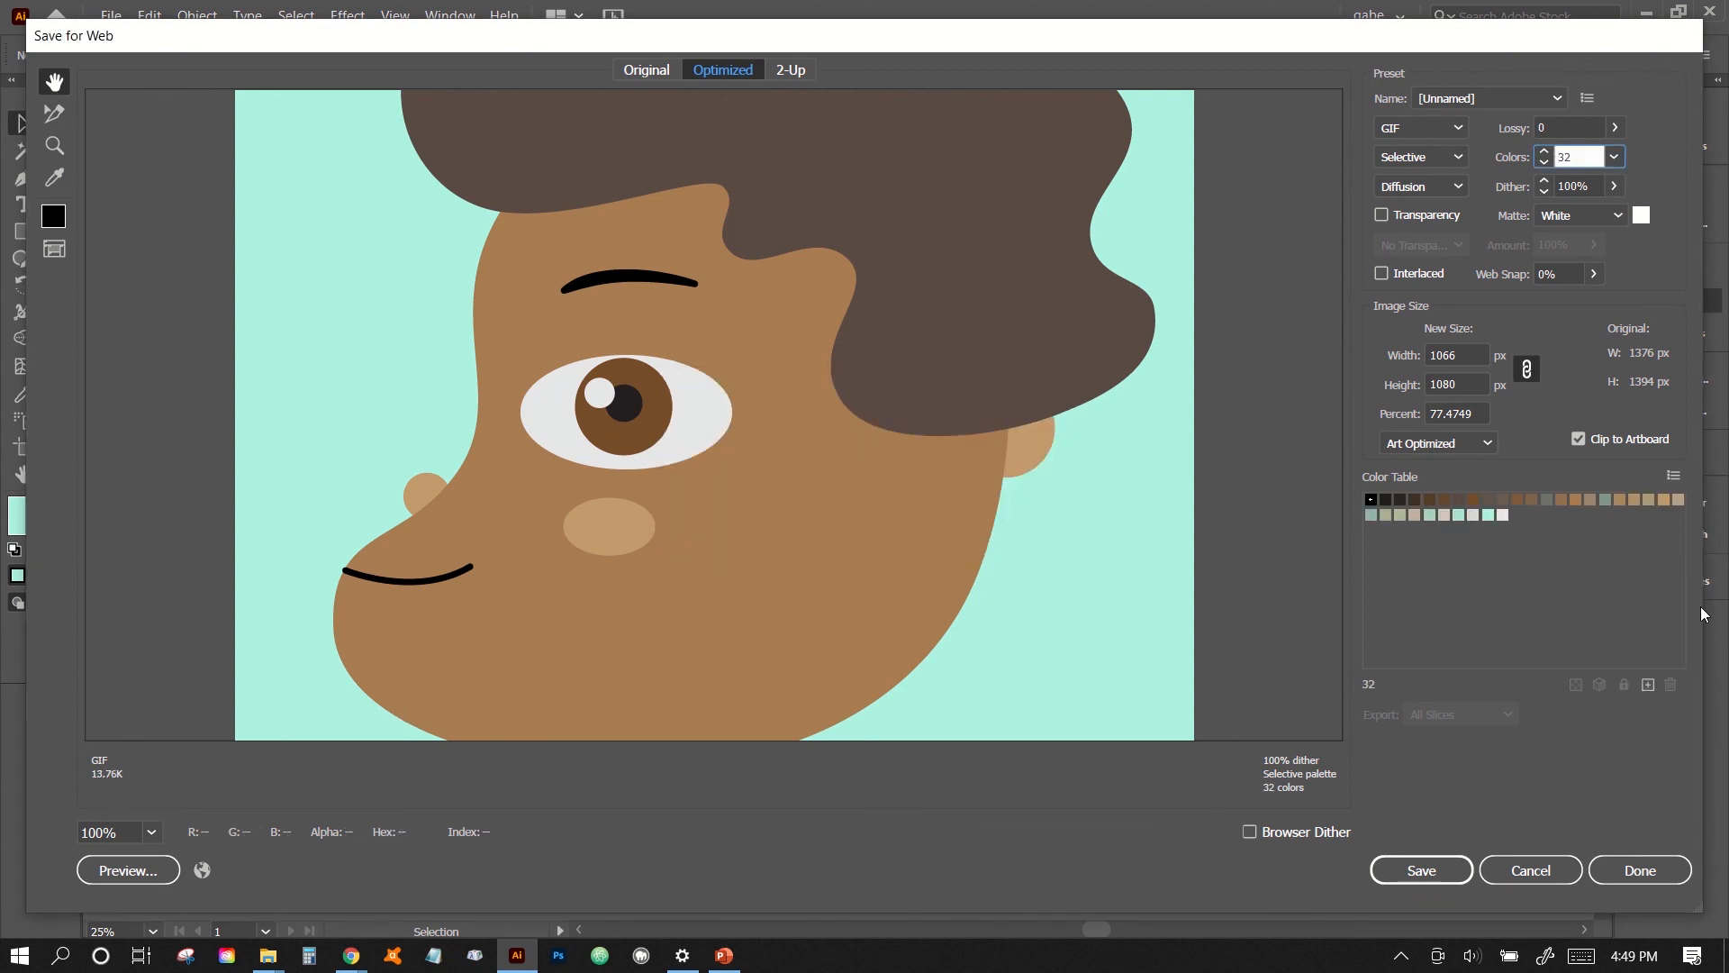
pyautogui.click(1422, 866)
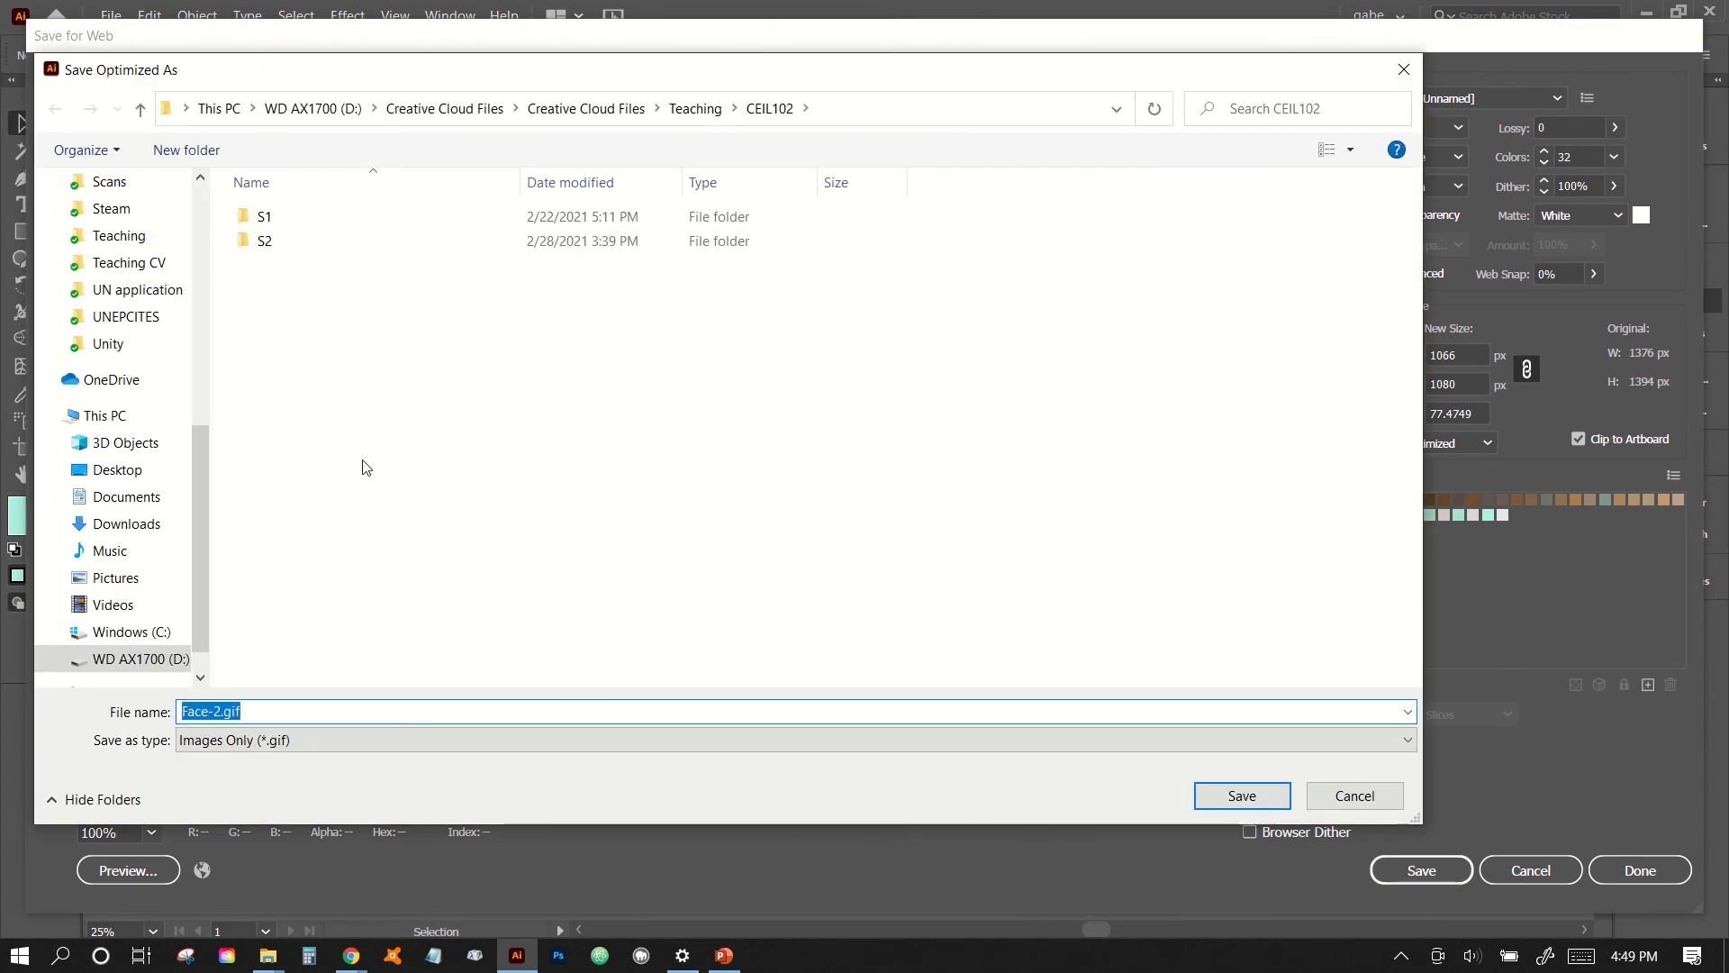
pyautogui.click(1236, 797)
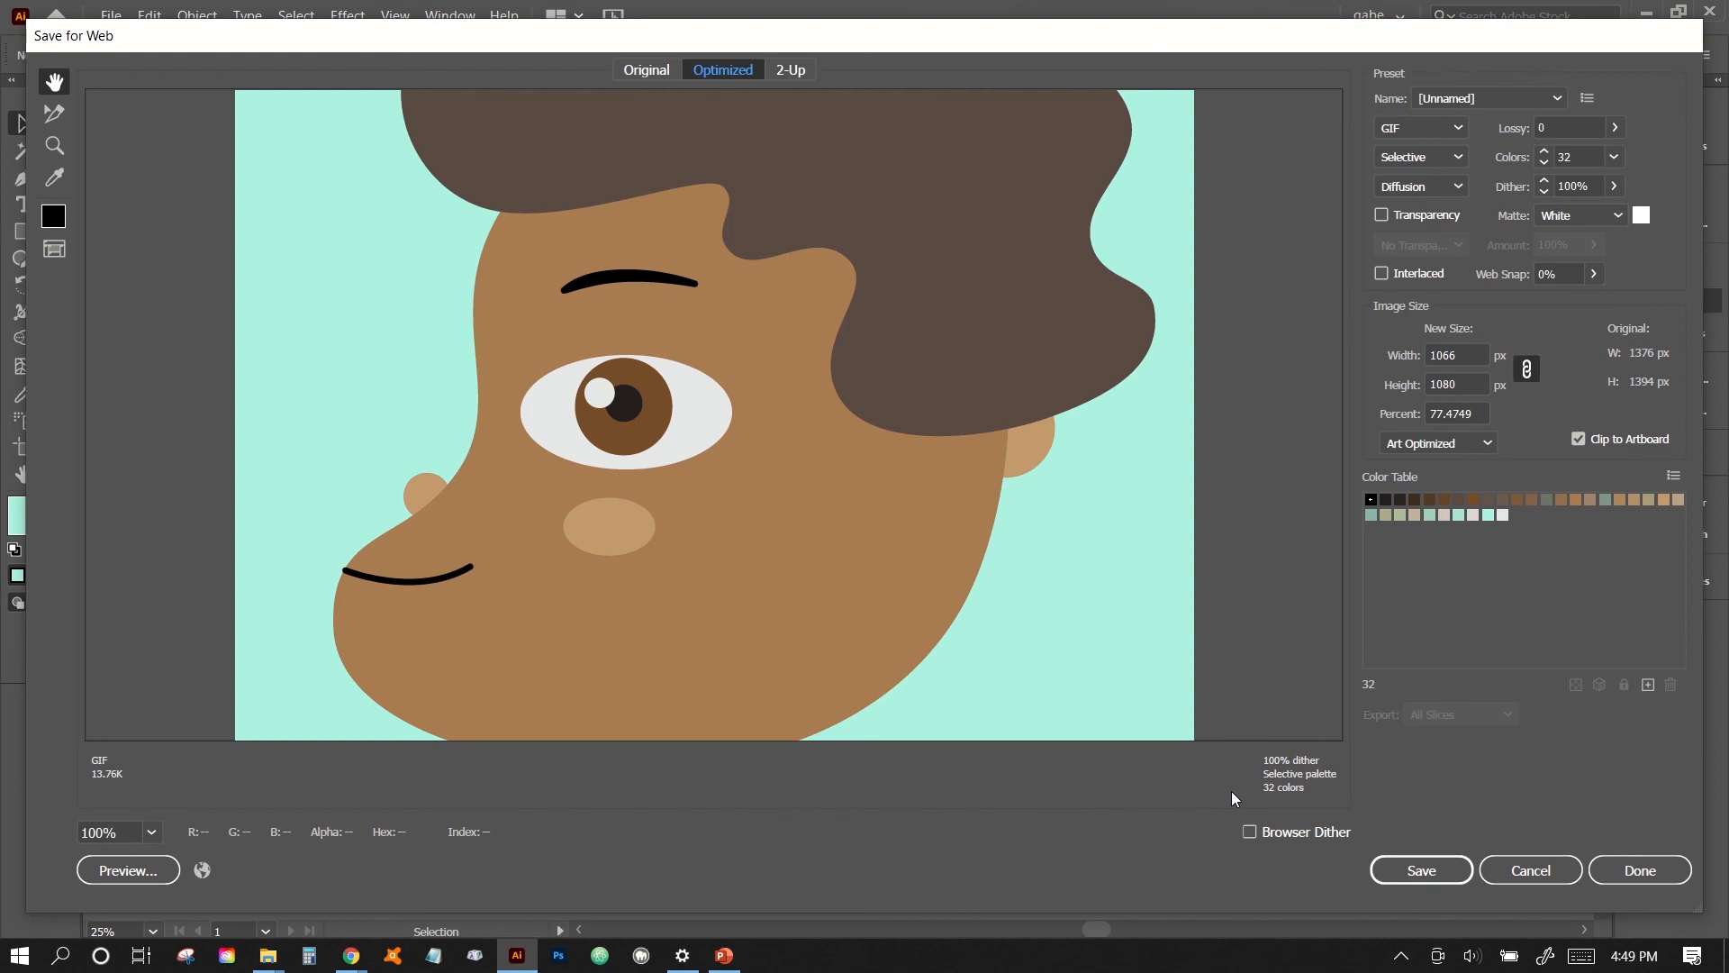